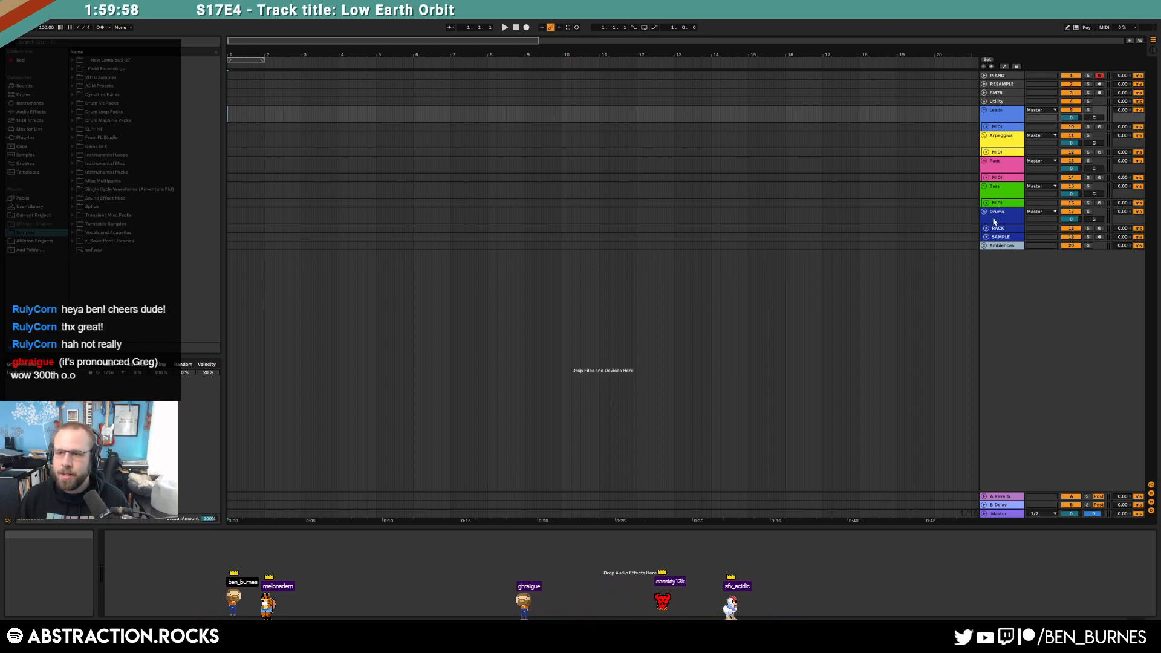
Step: Unfold the MIDI track in the Arpeggios group and delete the existing plug-in from the A Reverb return track
left_click(986, 152)
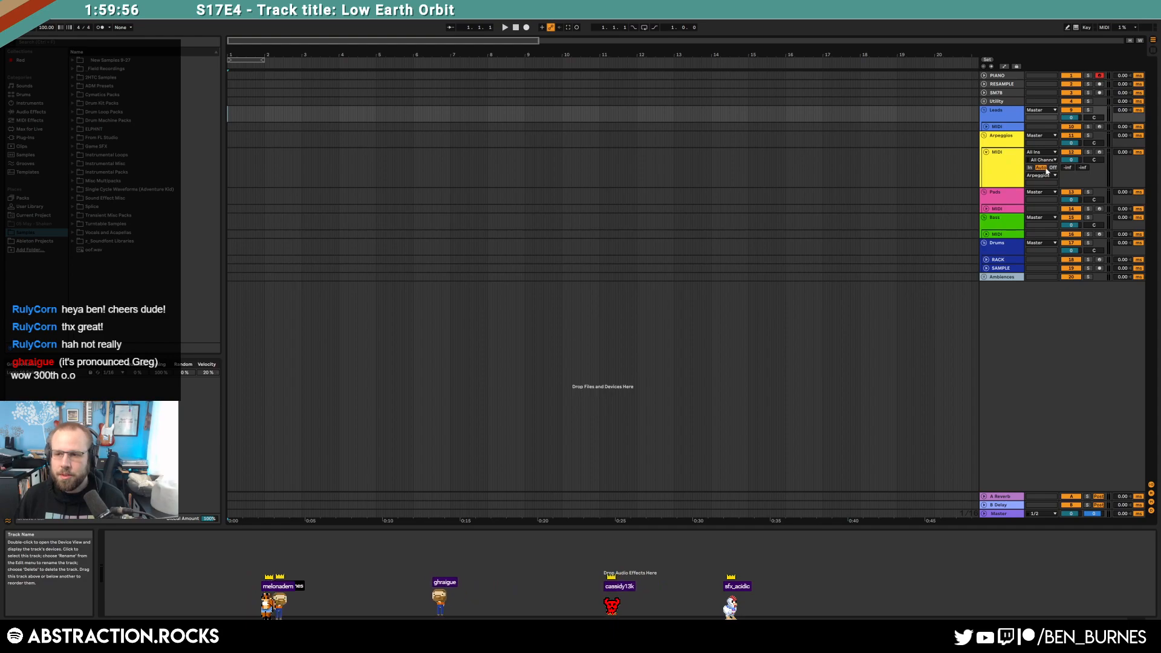
left_click(1001, 169)
left_click(1002, 497)
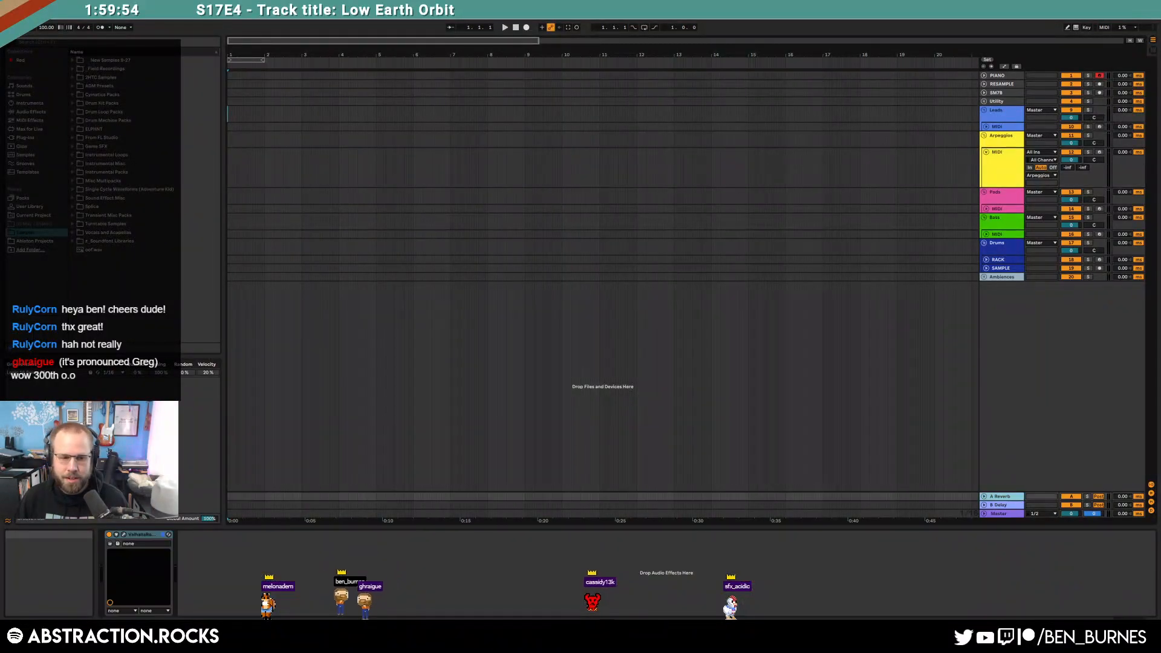
left_click(138, 536)
key("Delete")
Step: Load the Raum VST plug-in onto the A Reverb return, with its Mix fully wet and its Size at 68 %
left_click(37, 138)
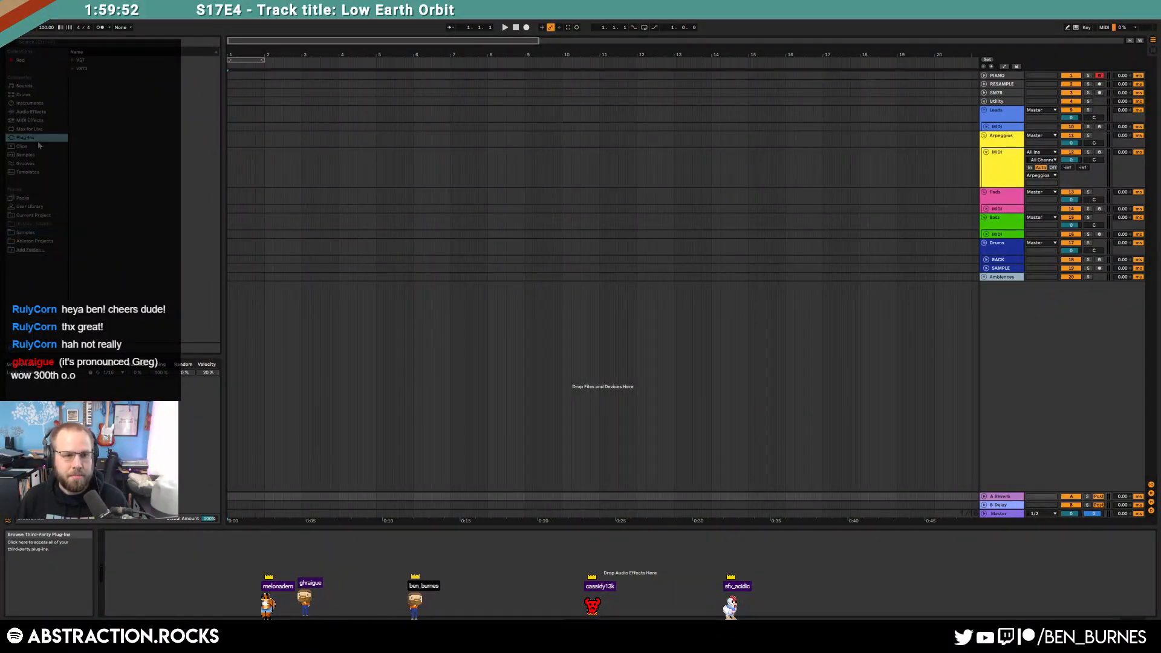
left_click(78, 60)
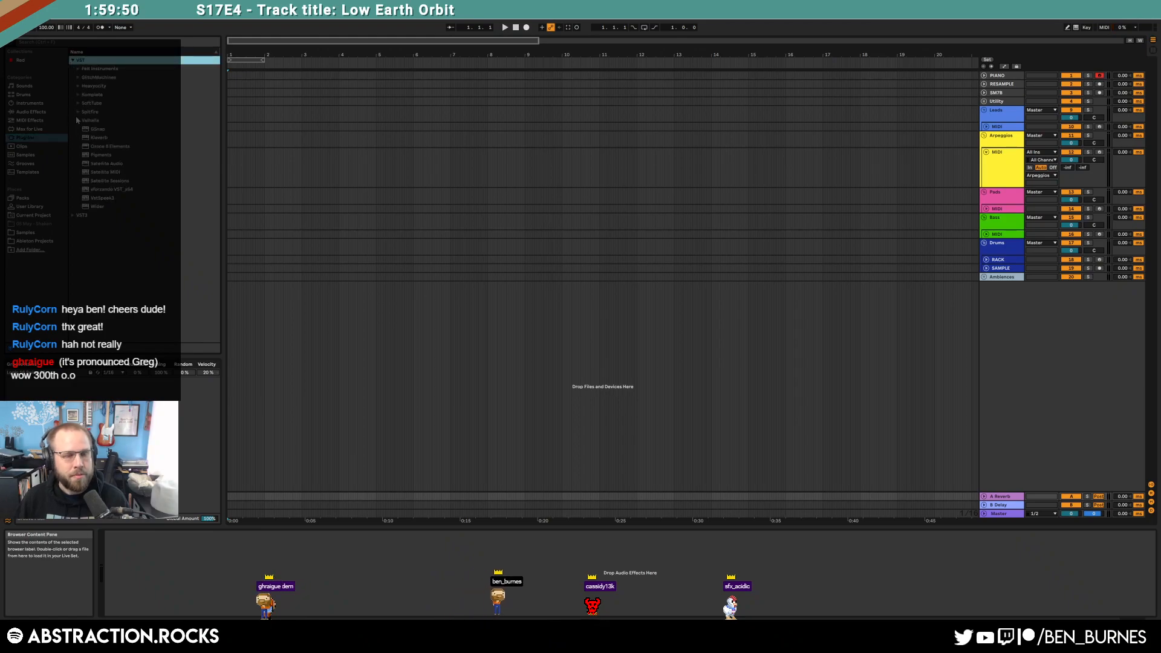
left_click(79, 95)
scroll(121, 181, "down", 1)
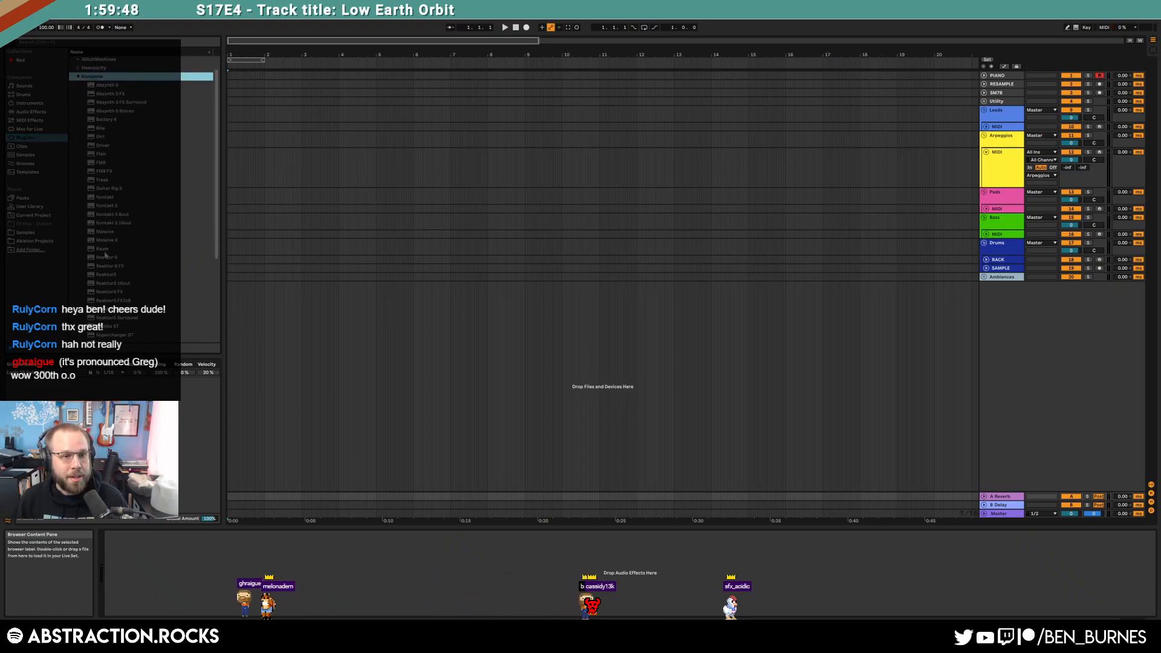
left_click(103, 248)
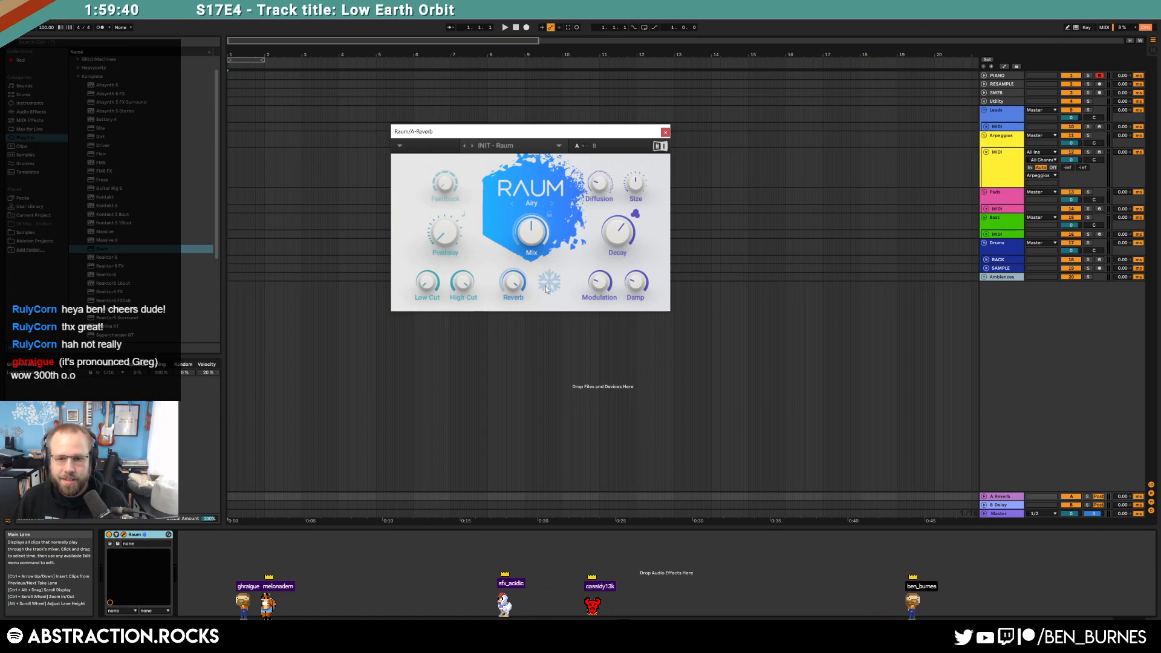
left_click_drag(441, 176, 448, 192)
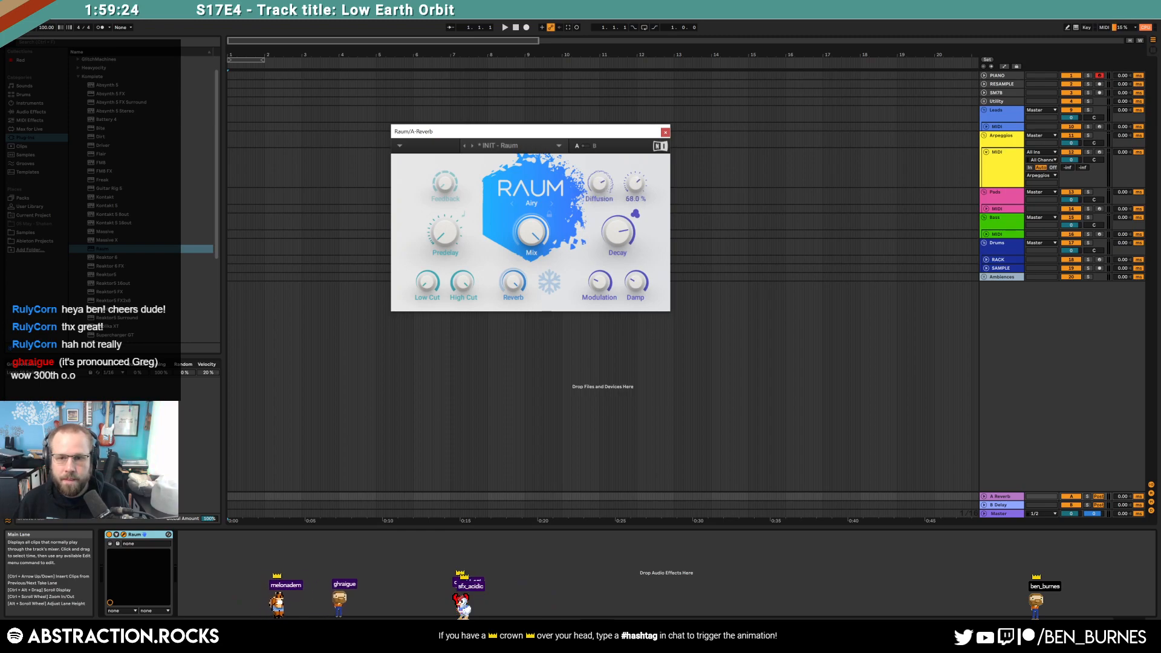
left_click(667, 132)
Step: Insert the Max for Live audio effect Pitch Hack directly after Operator on the Arpeggios MIDI track
left_click(1001, 176)
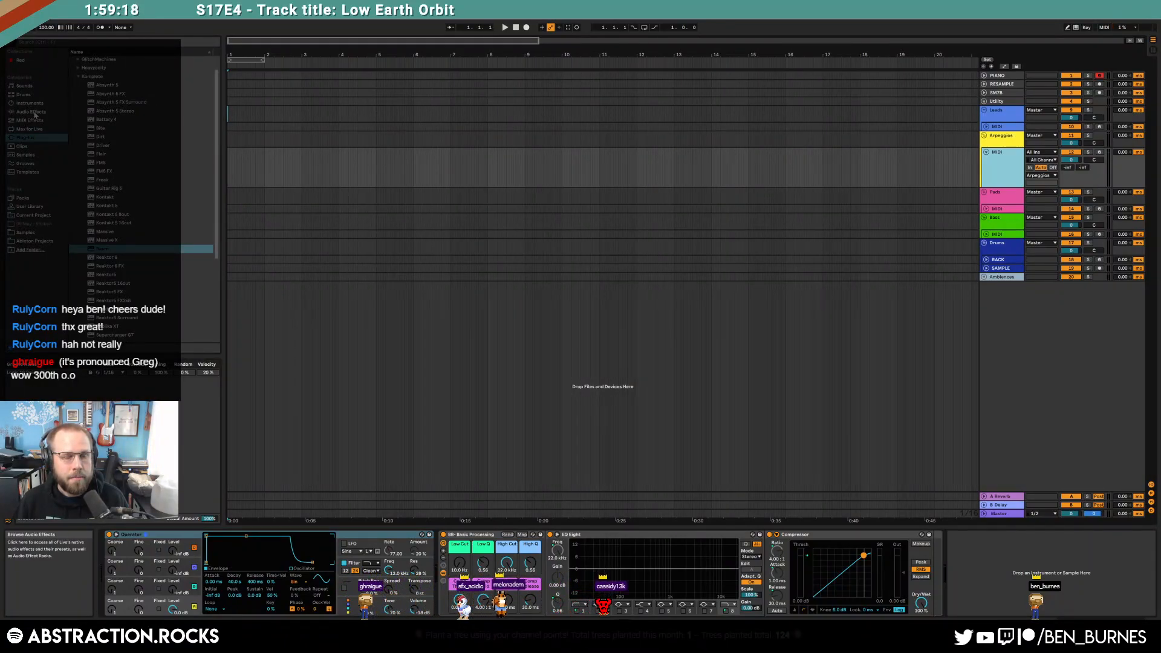
left_click(41, 130)
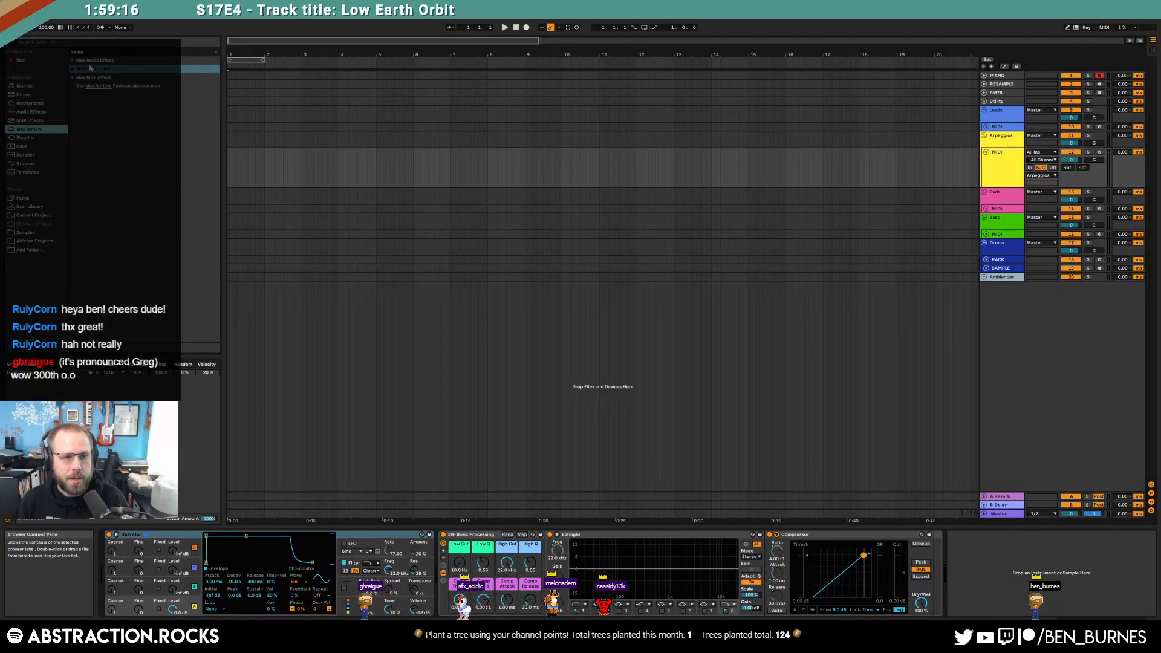
left_click(74, 61)
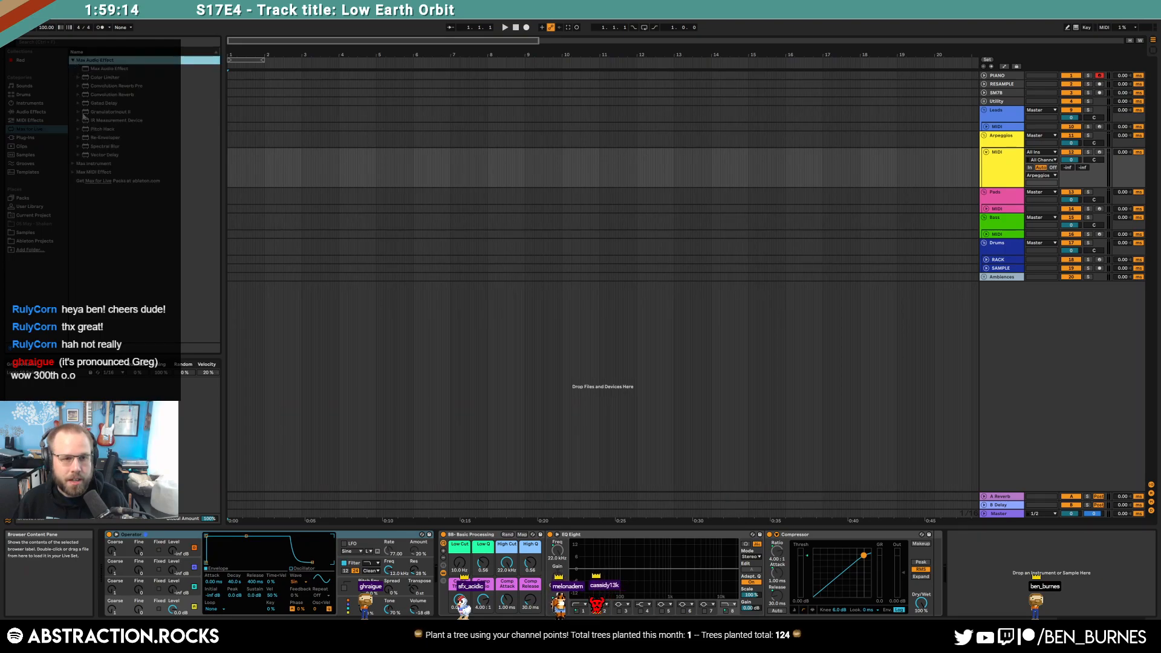
left_click_drag(86, 132, 473, 542)
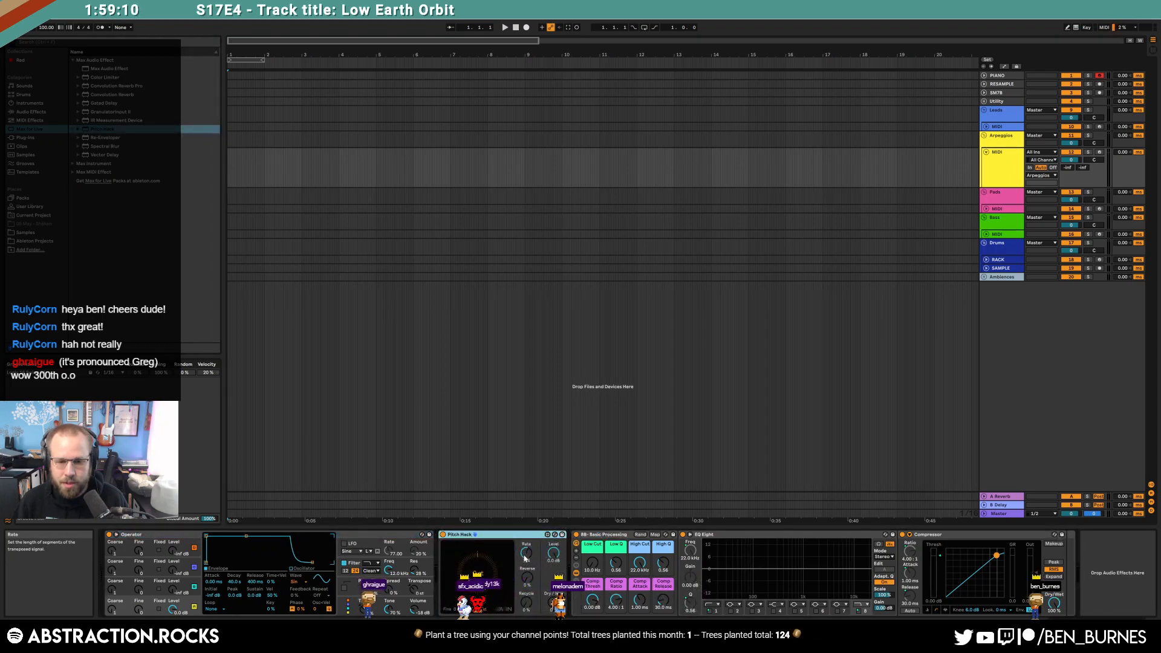
Step: Adjust Pitch Hack's segment Rate, Reverse probability and Dry/Wet balance
left_click(526, 555)
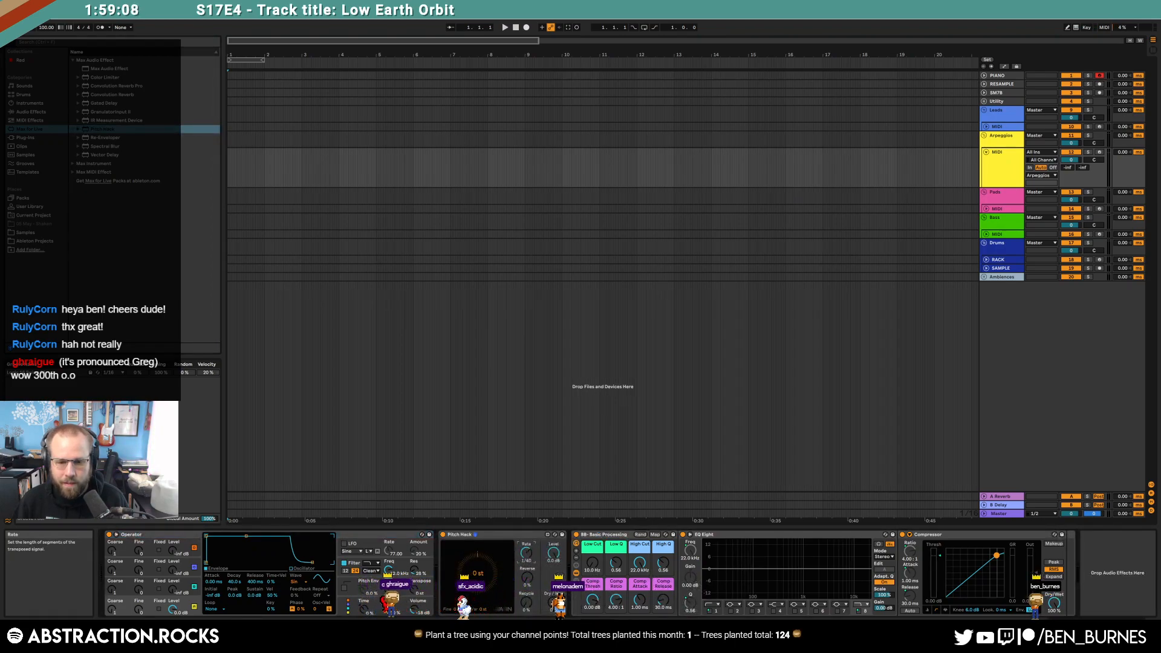
left_click_drag(526, 554, 526, 529)
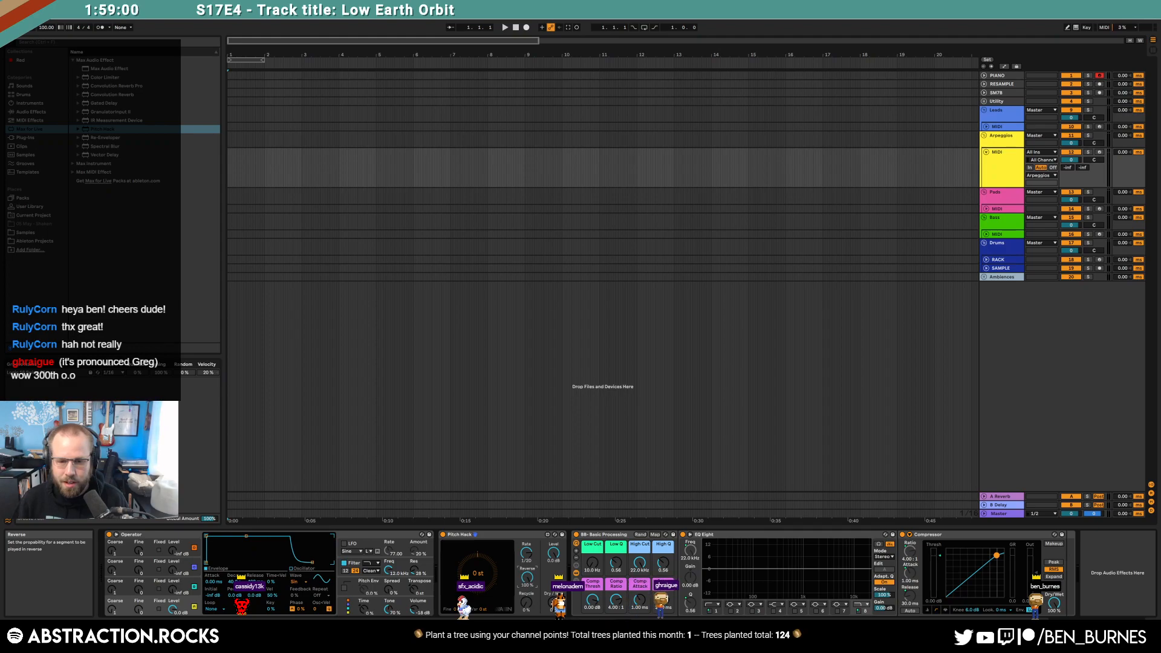
left_click_drag(520, 612, 520, 595)
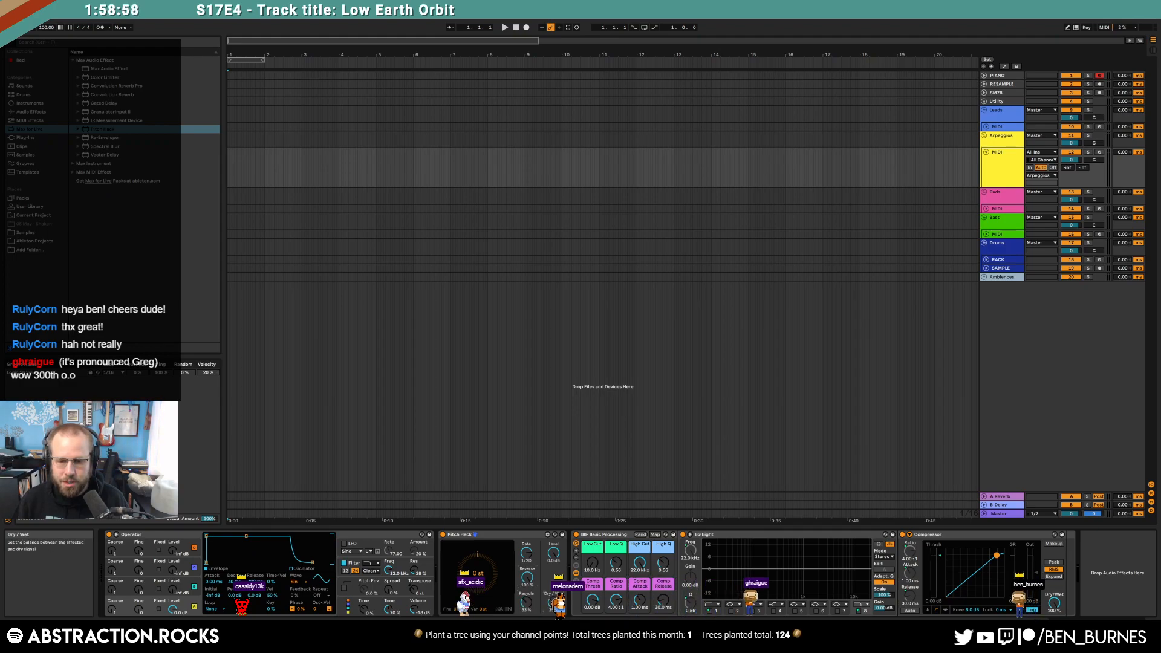
Step: Shape Operator's oscillator A envelope into a plucky decay with low sustain and choose the Sine 4 Bit waveform
left_click_drag(241, 537, 242, 565)
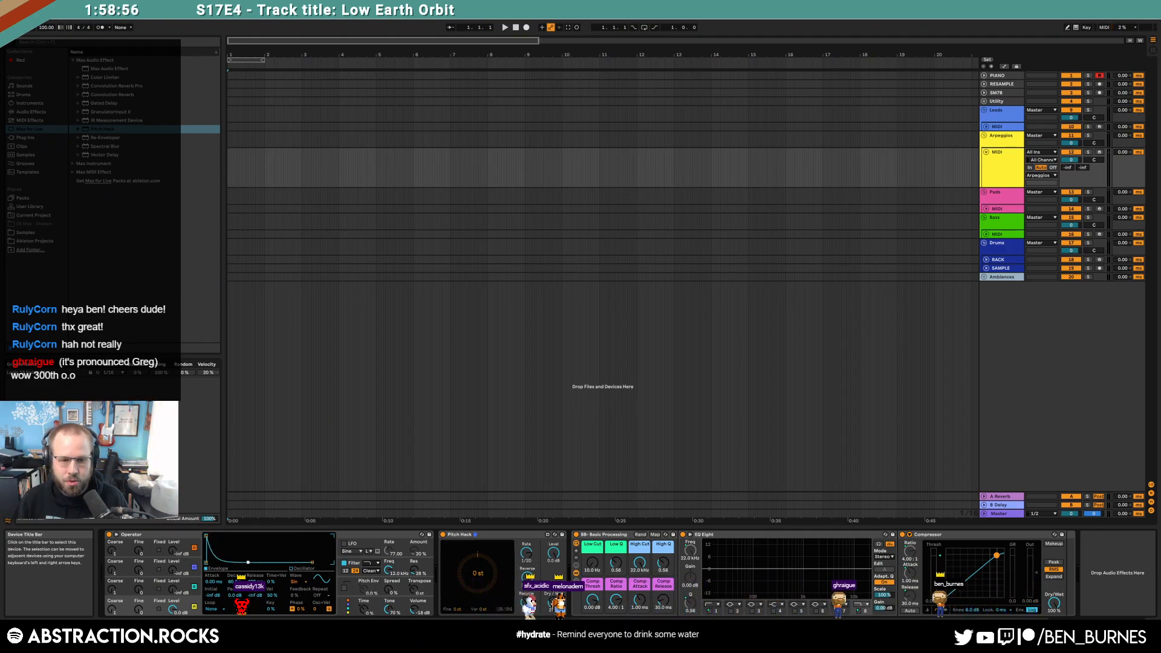
left_click(298, 582)
left_click(308, 439)
left_click(298, 582)
left_click(308, 432)
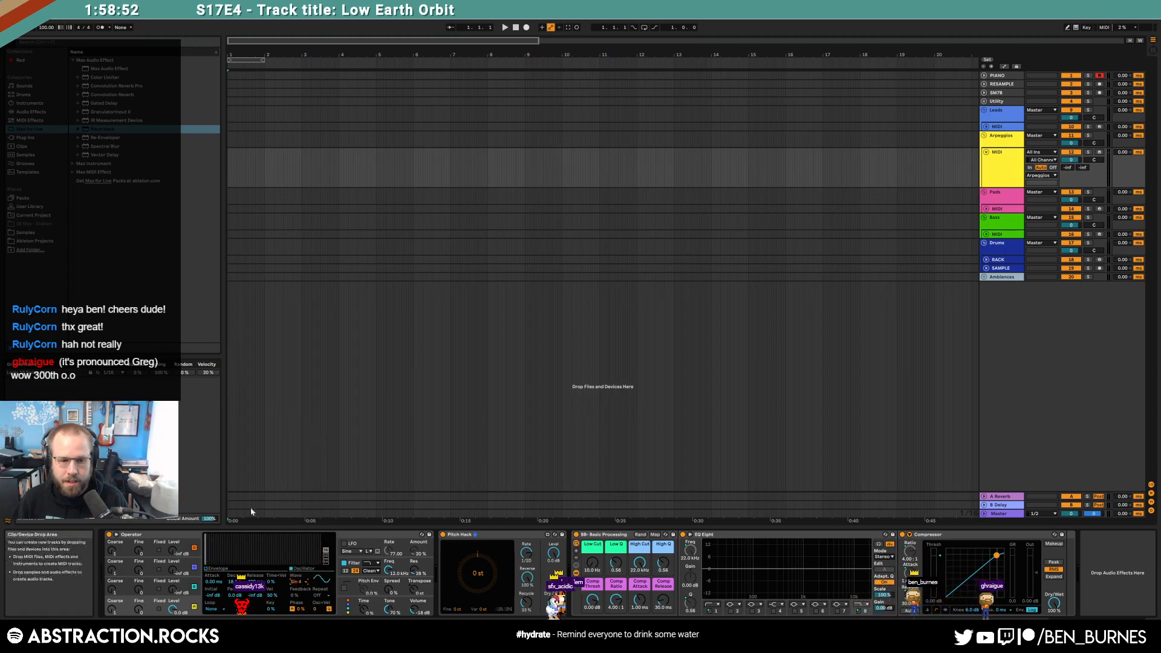
Step: Set Operator's oscillator B waveform to Square 4 and raise the Spread to 47 %
left_click(297, 582)
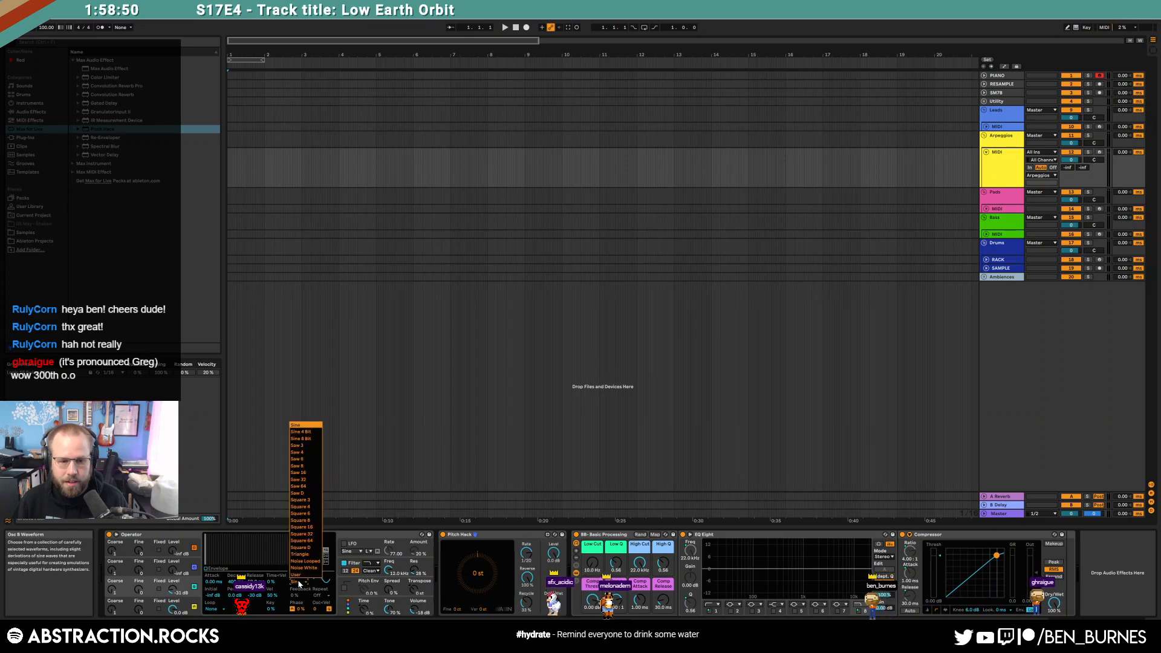
left_click(301, 507)
left_click_drag(387, 596, 387, 553)
left_click(189, 603)
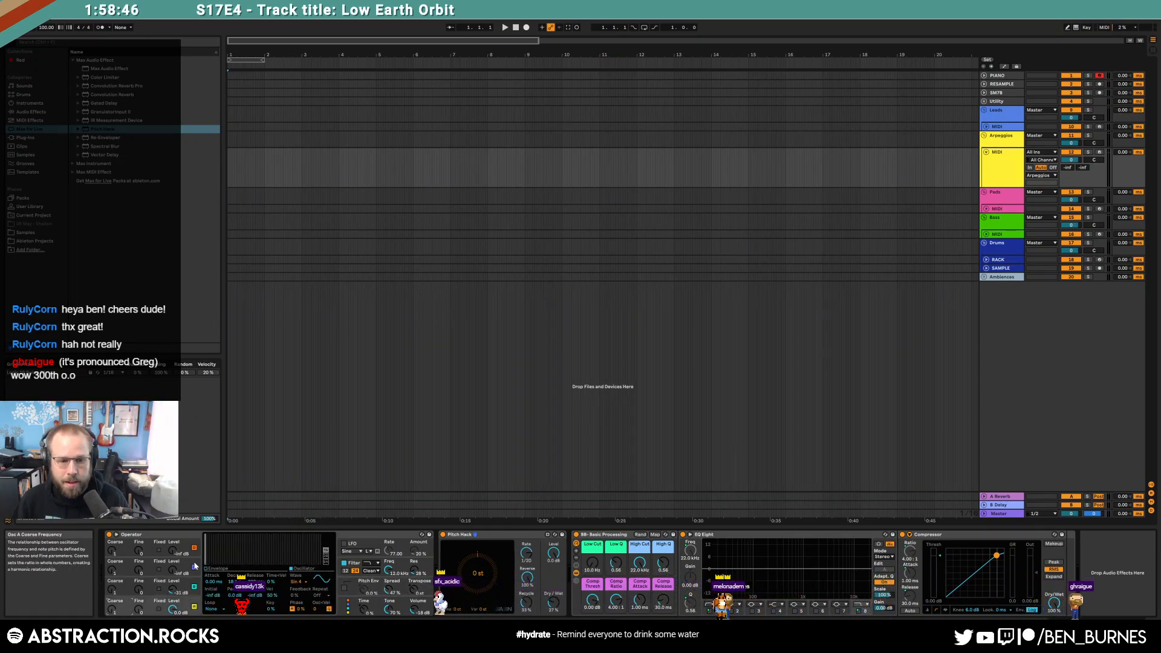
left_click(207, 568)
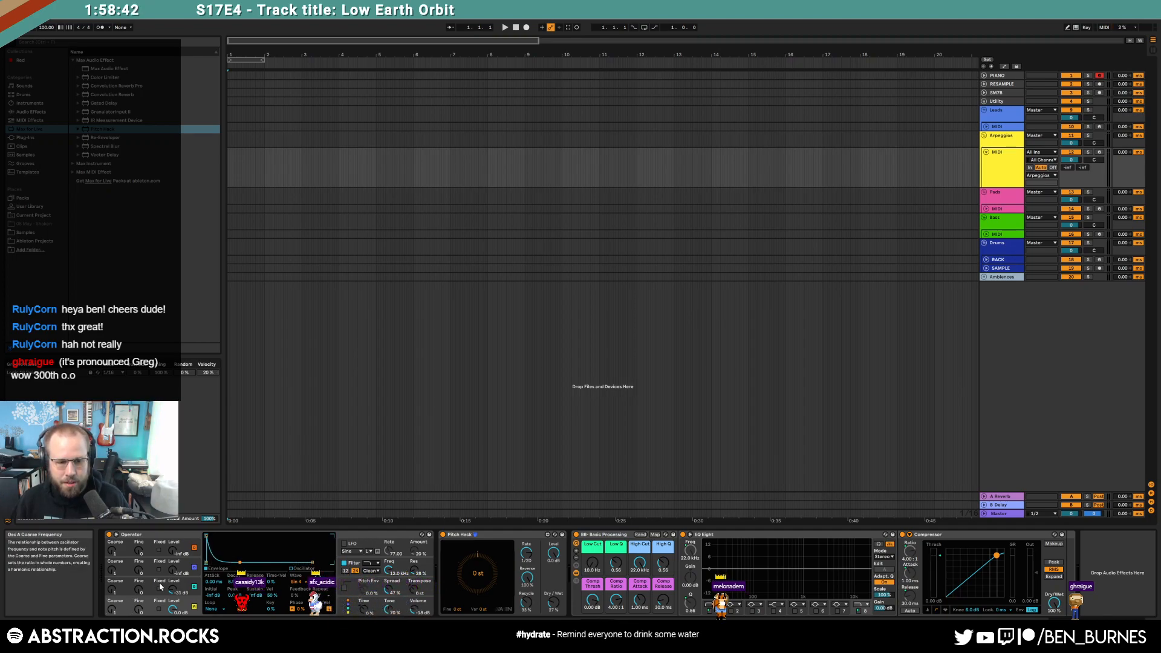
Step: Raise the Arpeggios MIDI track's send to the A Reverb return and arm the track for recording
left_click_drag(1068, 167, 1068, 157)
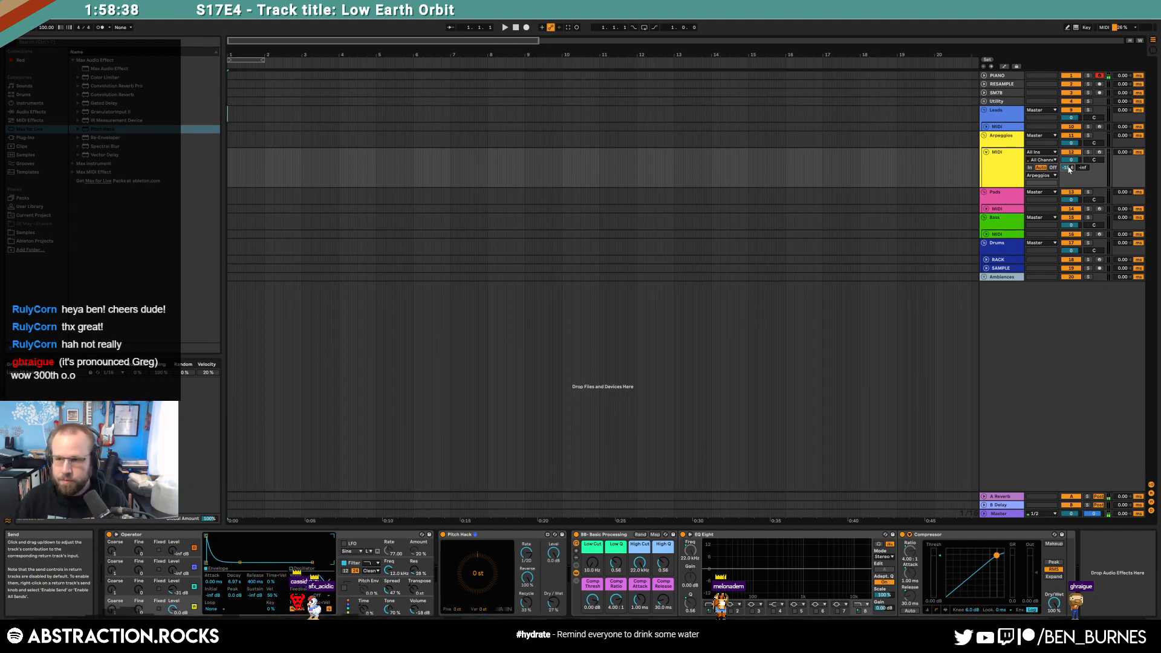
left_click(1100, 153)
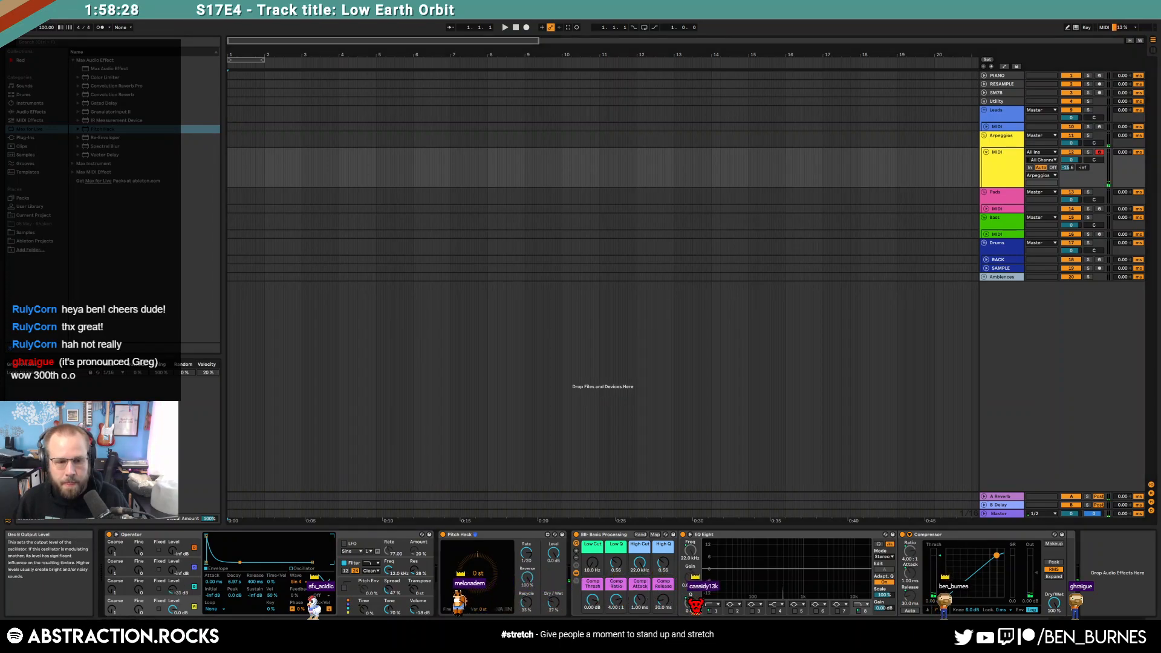
Step: Fine-tune oscillator B's output level in Operator and raise its envelope to full sustain
left_click_drag(173, 589, 171, 591)
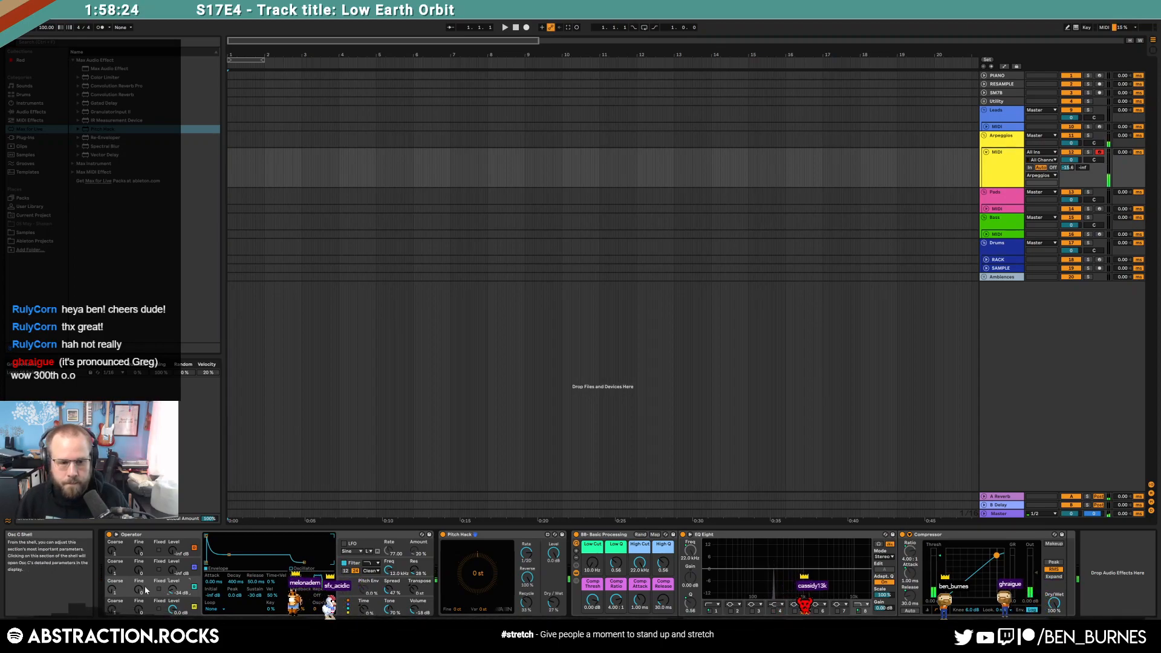
left_click_drag(228, 555, 225, 536)
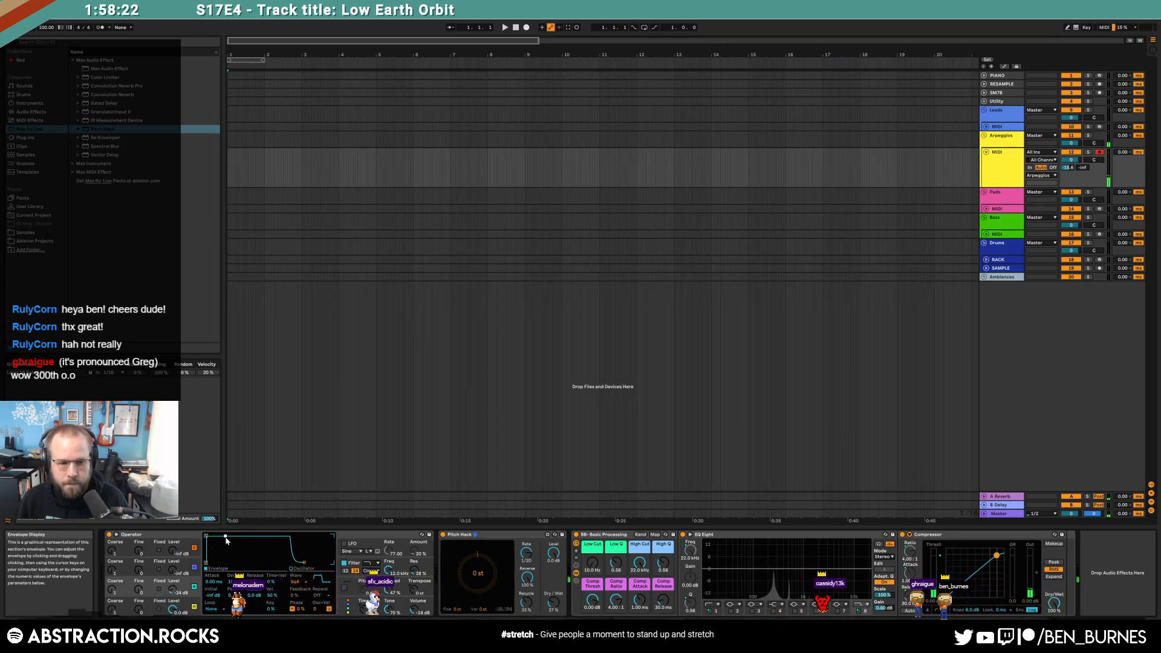
left_click(127, 606)
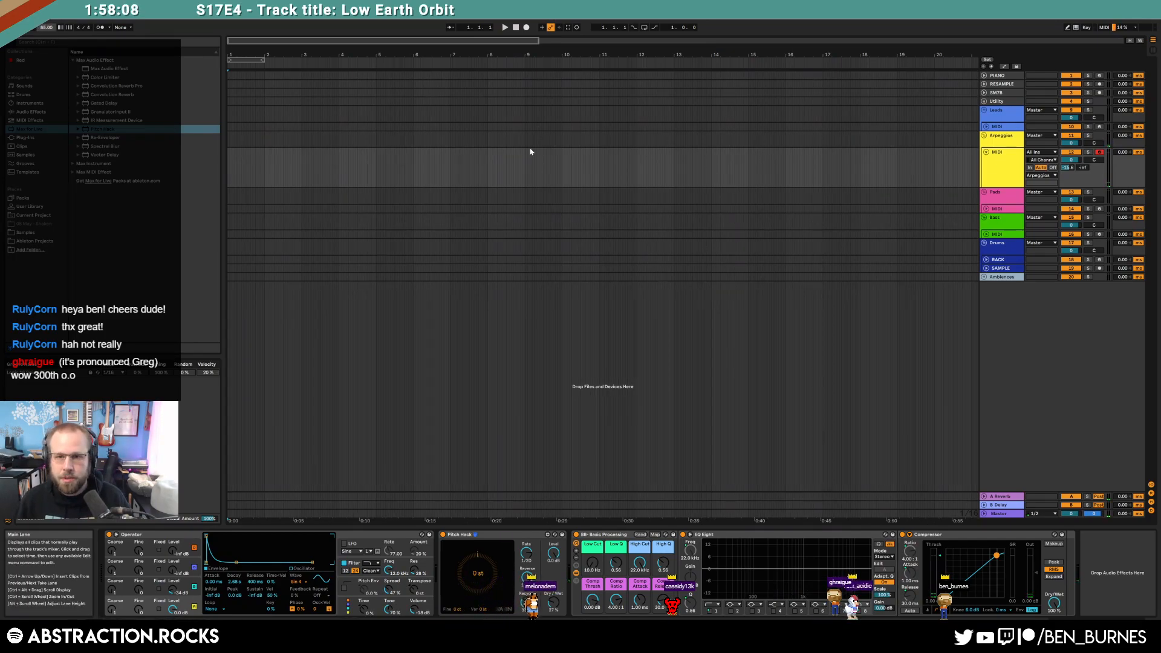
Step: Record a three-note MIDI take from bar 1 on the armed Arpeggios MIDI track with the metronome on
left_click(278, 174)
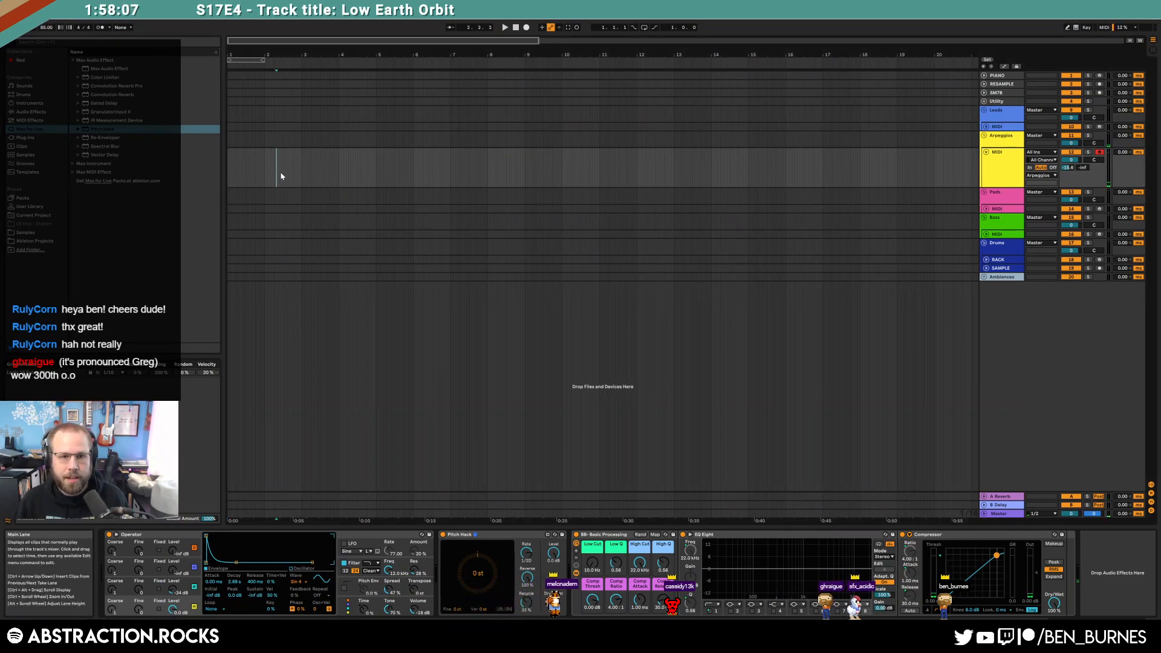
left_click(228, 171)
left_click(99, 27)
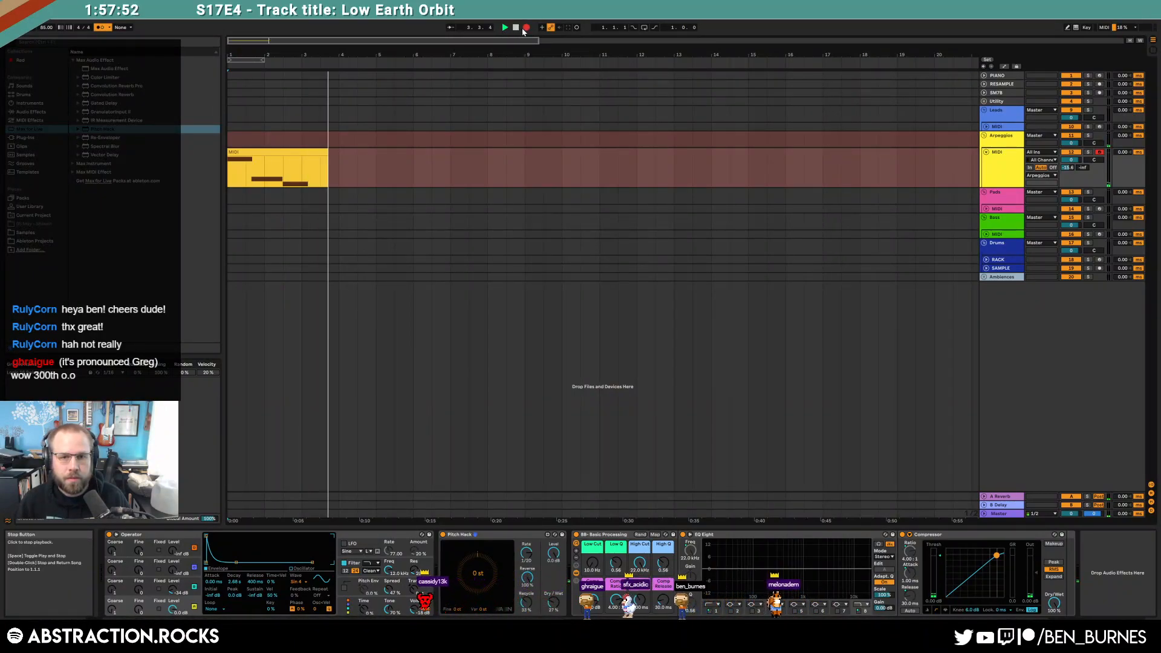
key("F9")
key("space")
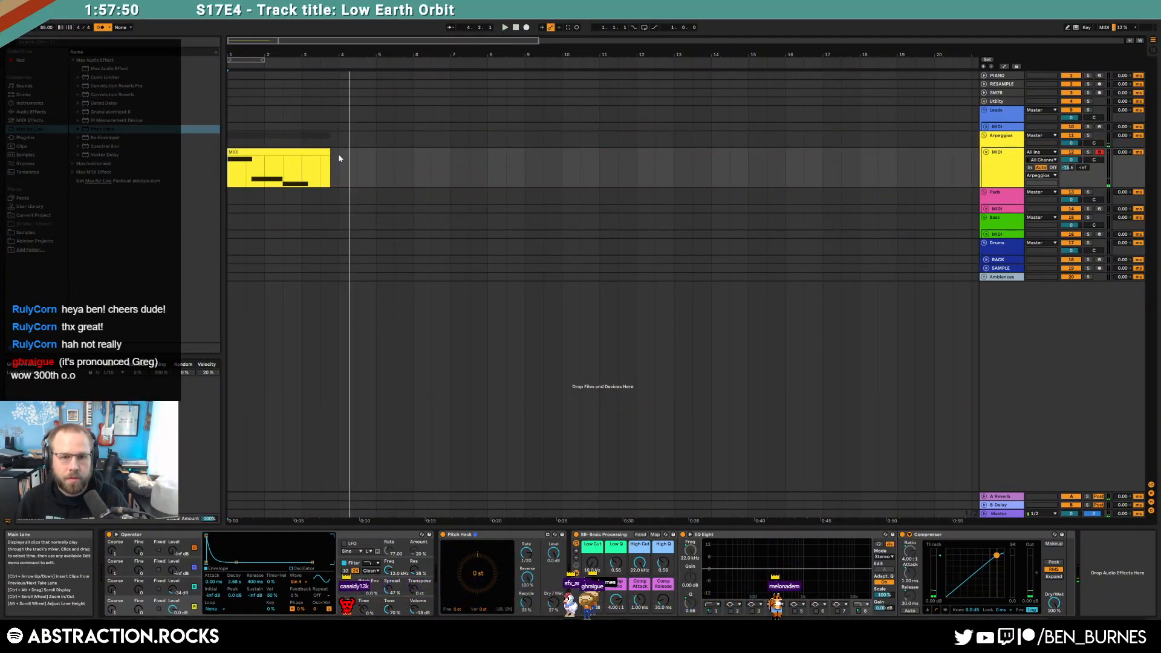
Step: Extend the recorded clip to the first three bars, loop that range and play it with the metronome off
left_click(229, 173)
key("ctrl+l")
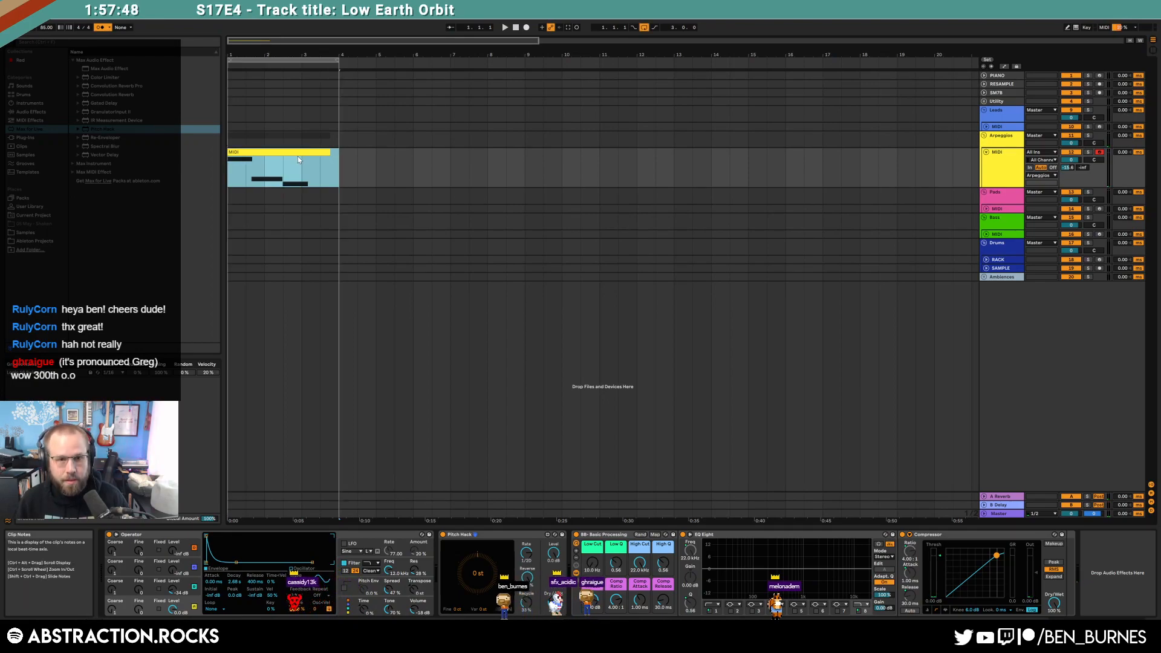
key("space")
left_click(101, 31)
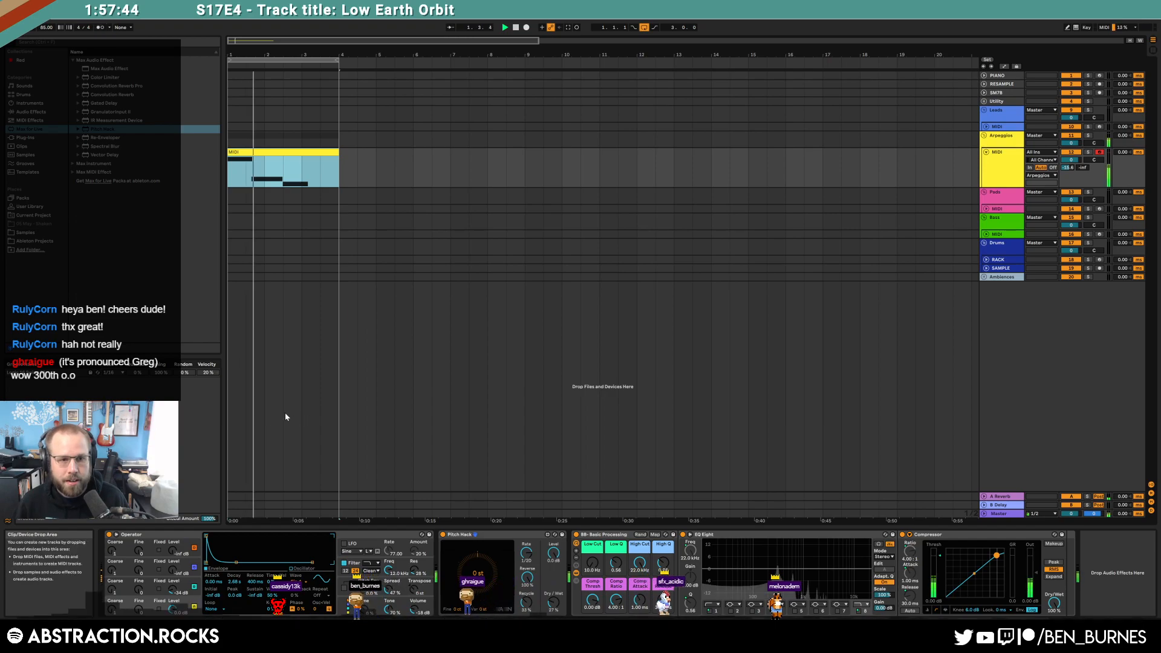
Step: In the recorded clip, move the D#3 note slightly earlier and trim the G3 note's end to meet it
double_click(273, 151)
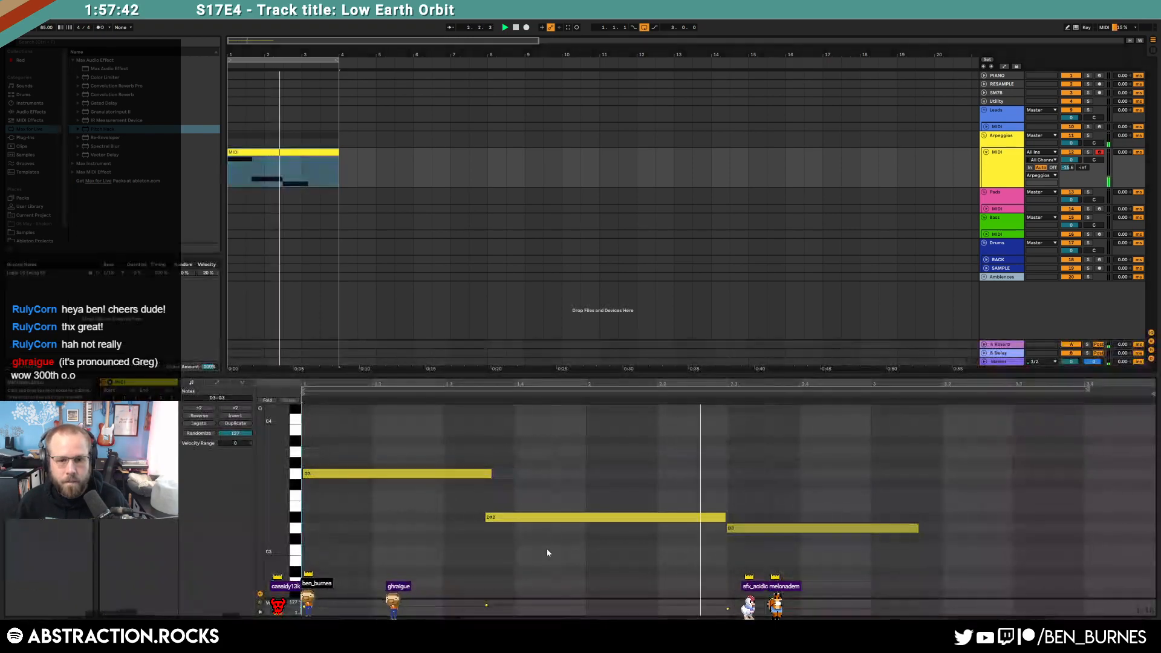
left_click(491, 474)
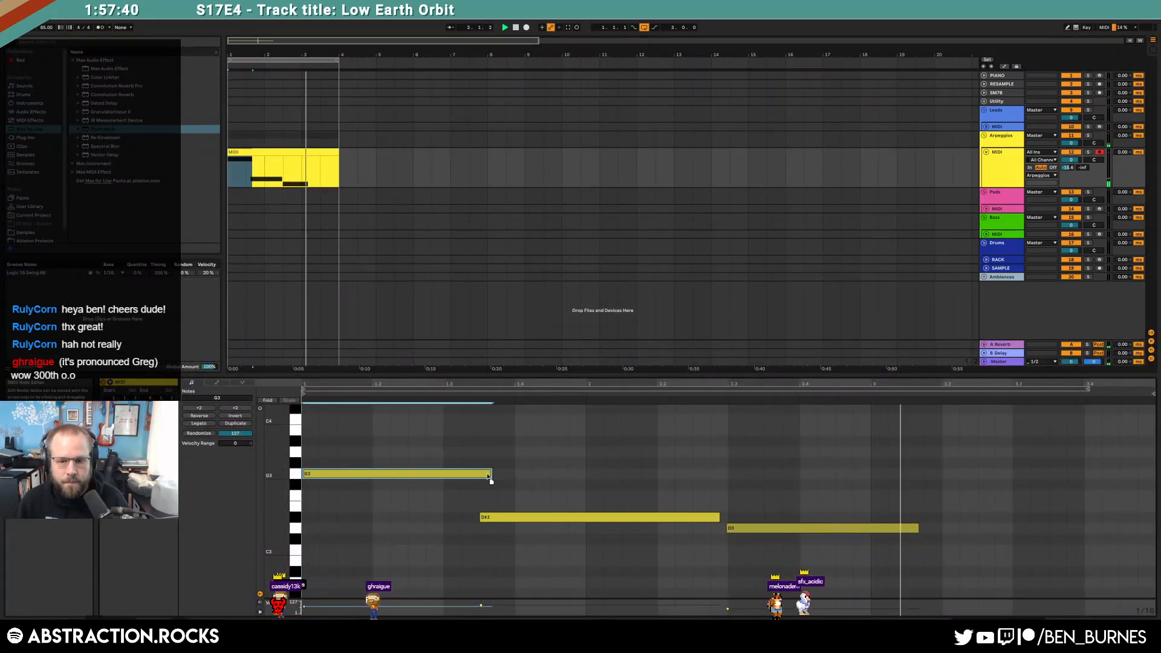
key("Right")
left_click_drag(496, 475, 480, 475)
Step: Nudge the D3 note slightly later and extend the end of the D#3 note towards it
left_click_drag(751, 488, 762, 568)
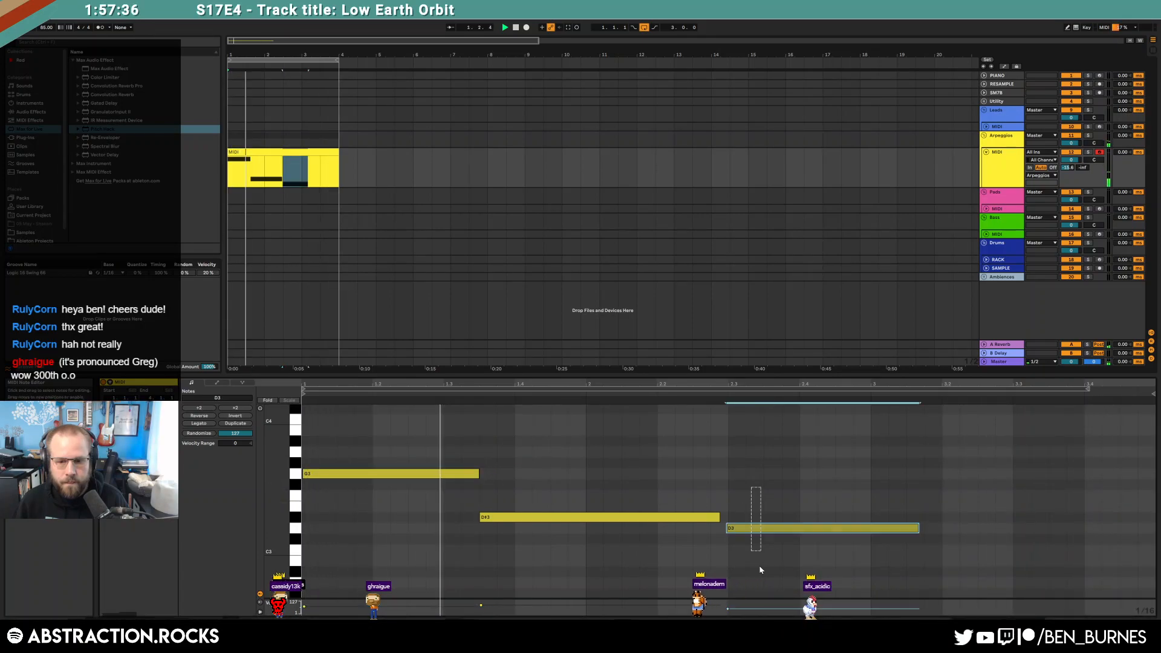
key("Right")
left_click_drag(720, 518, 722, 519)
left_click(347, 454)
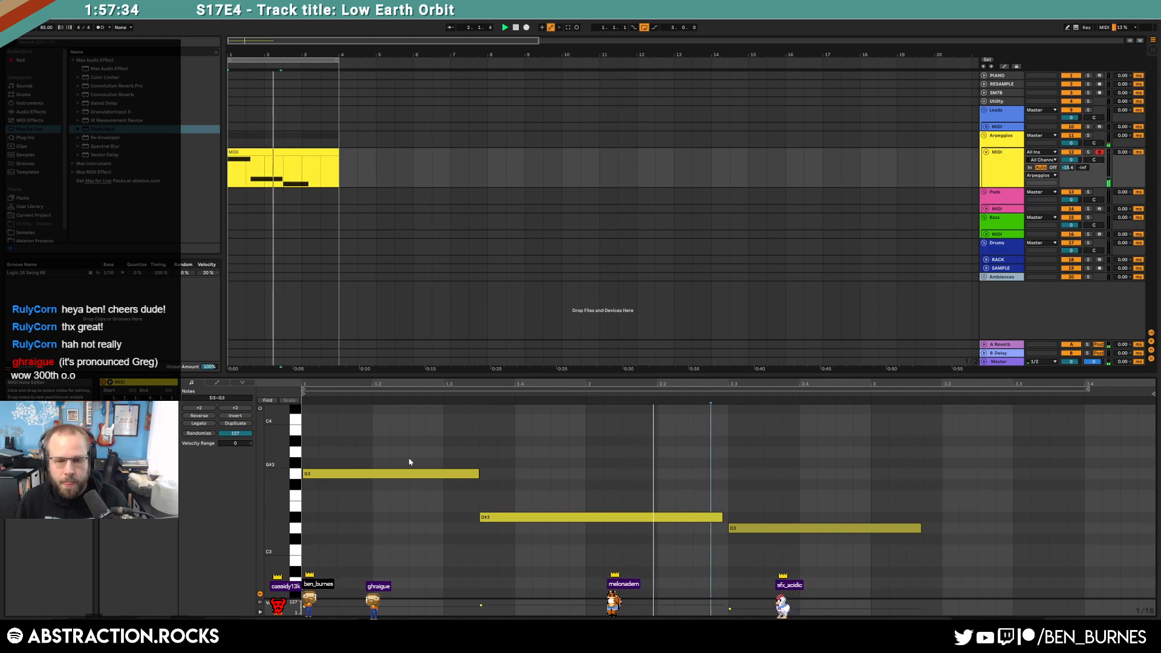
Step: Return to the track's device chain and lower oscillator B's output level in Operator
key("shift+Tab")
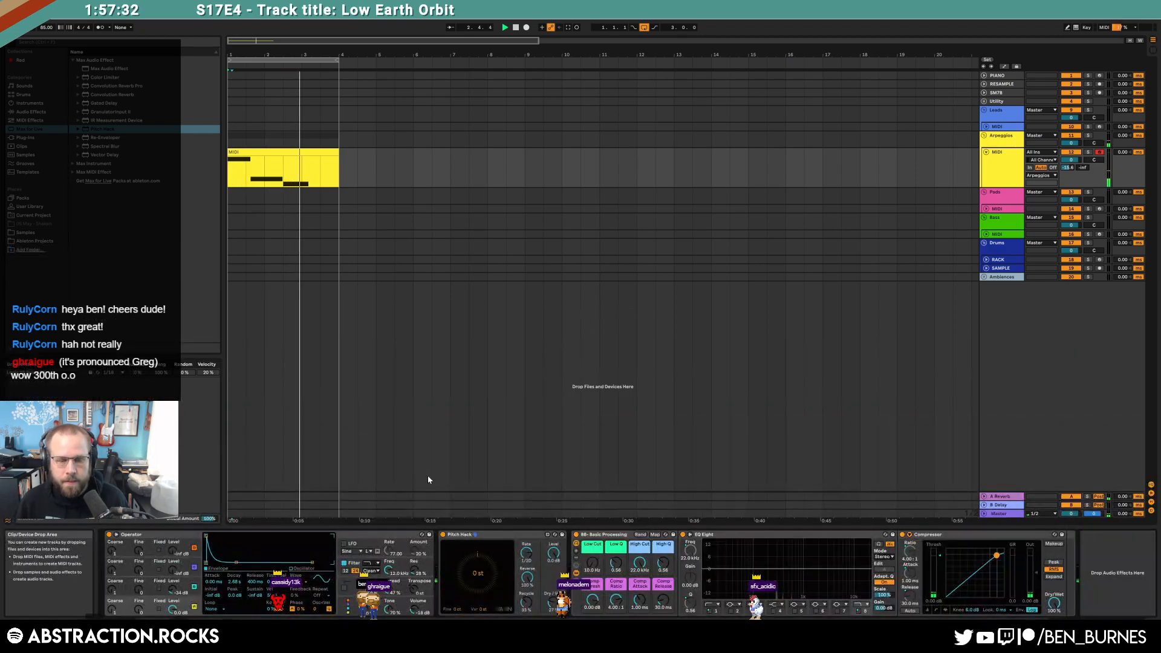
left_click_drag(173, 588, 173, 593)
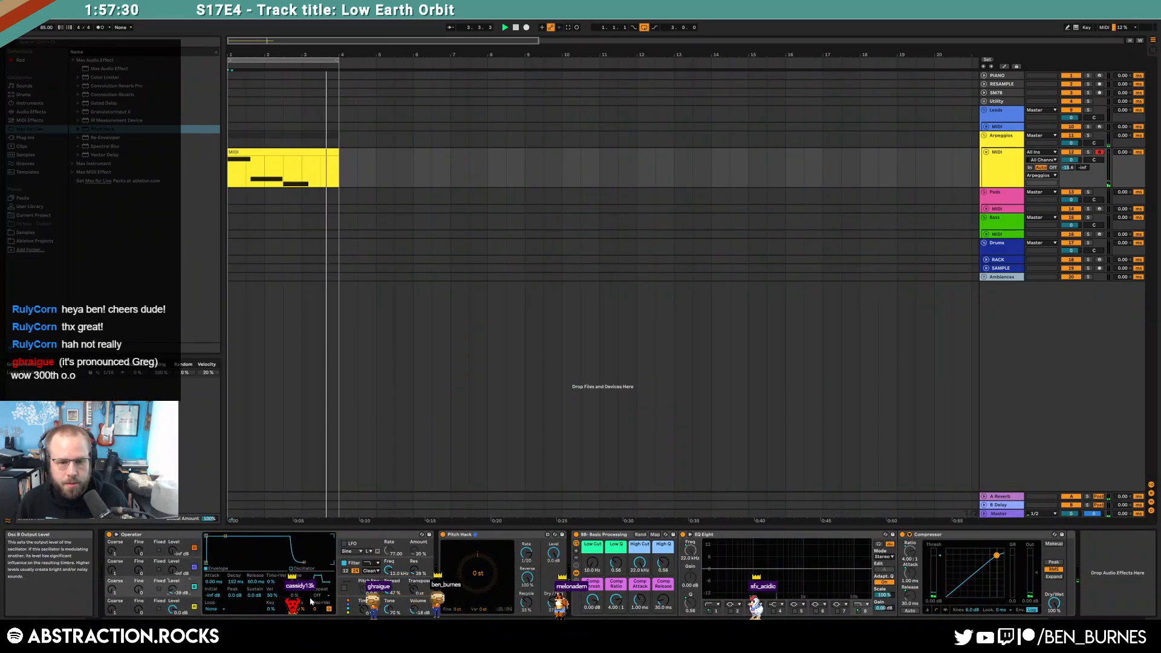
Step: Raise the Spread in the first arpeggio track's Operator while the loop plays
left_click_drag(389, 589, 389, 556)
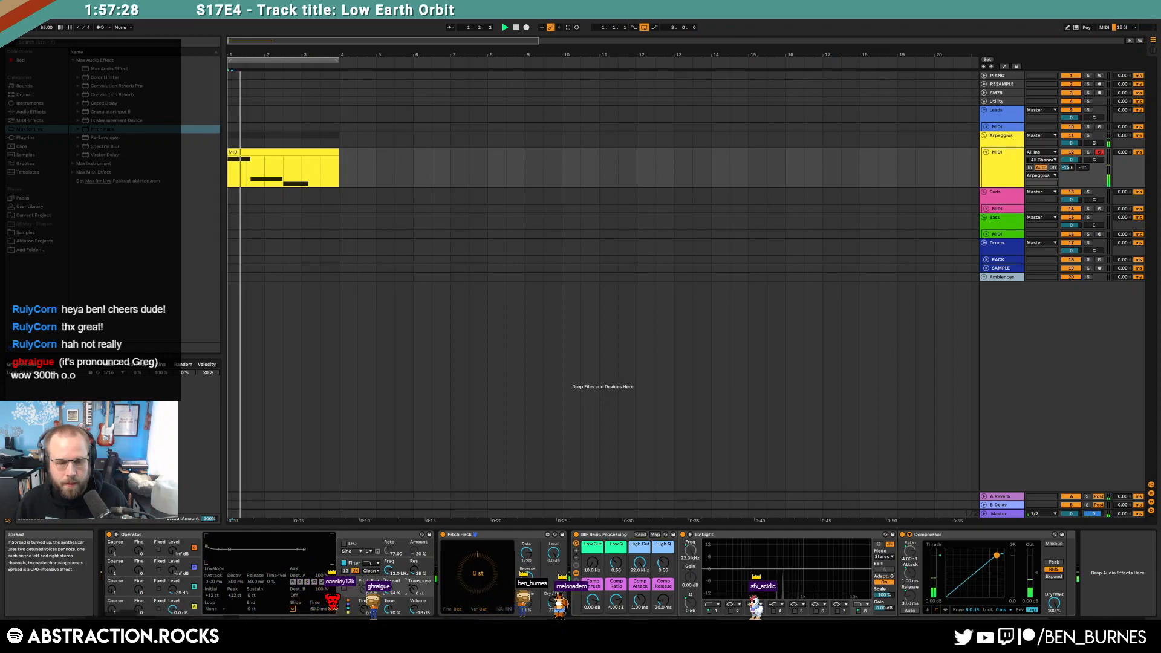
left_click(126, 603)
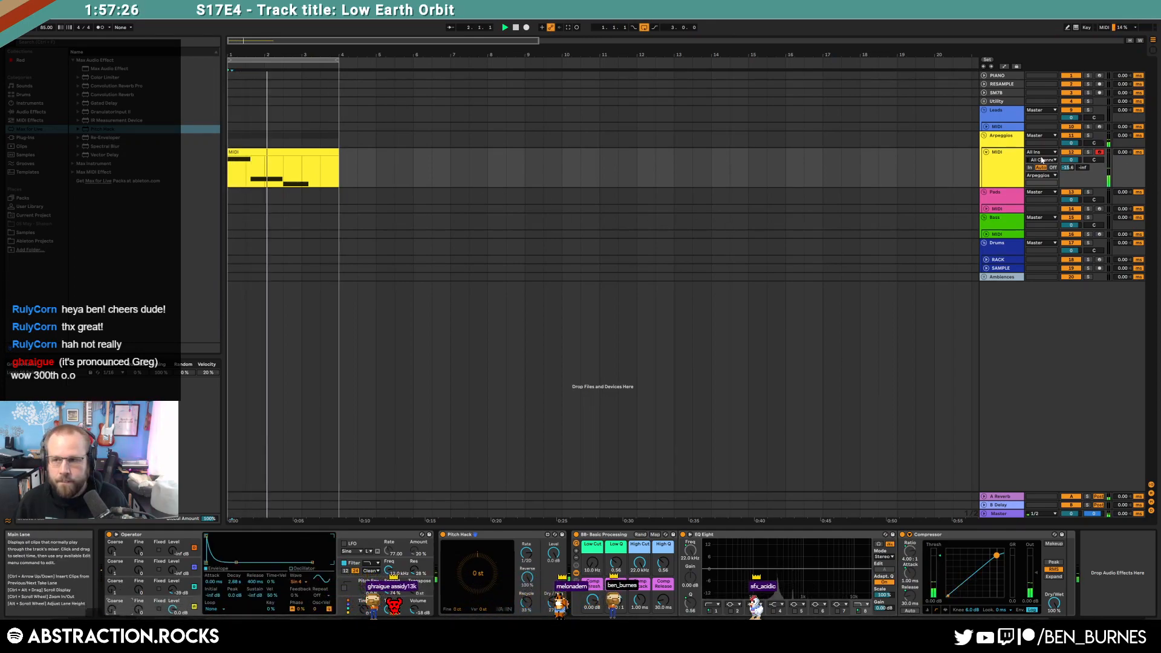
Step: Increase the first arpeggio track's reverb send and adjust the Pitch Hack effect's settings
left_click(1081, 168)
left_click_drag(1069, 168, 1069, 157)
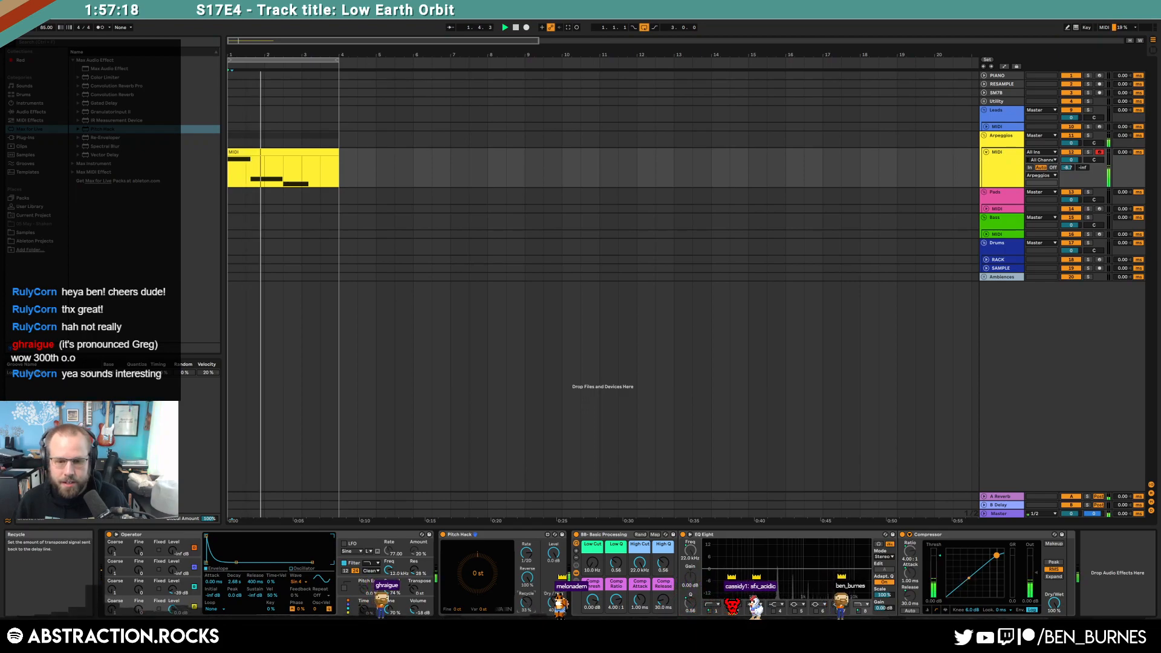
left_click_drag(526, 603, 553, 600)
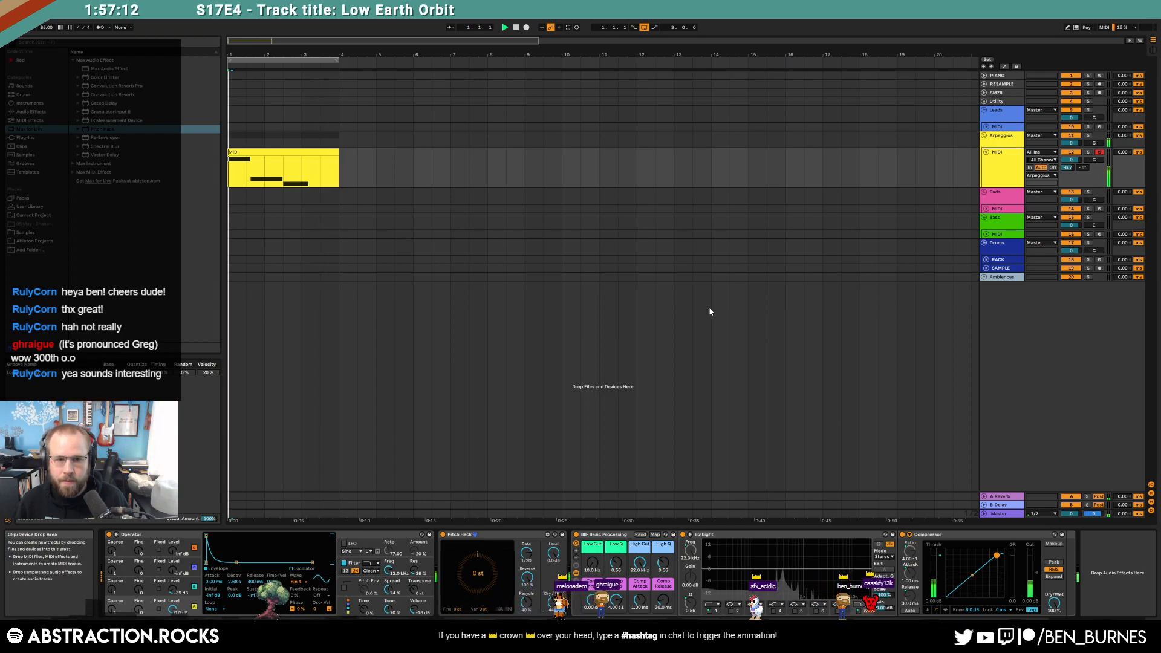
Step: Stop playback, insert a second MIDI track below the first in the Arpeggios group and raise its reverb send
left_click(991, 175)
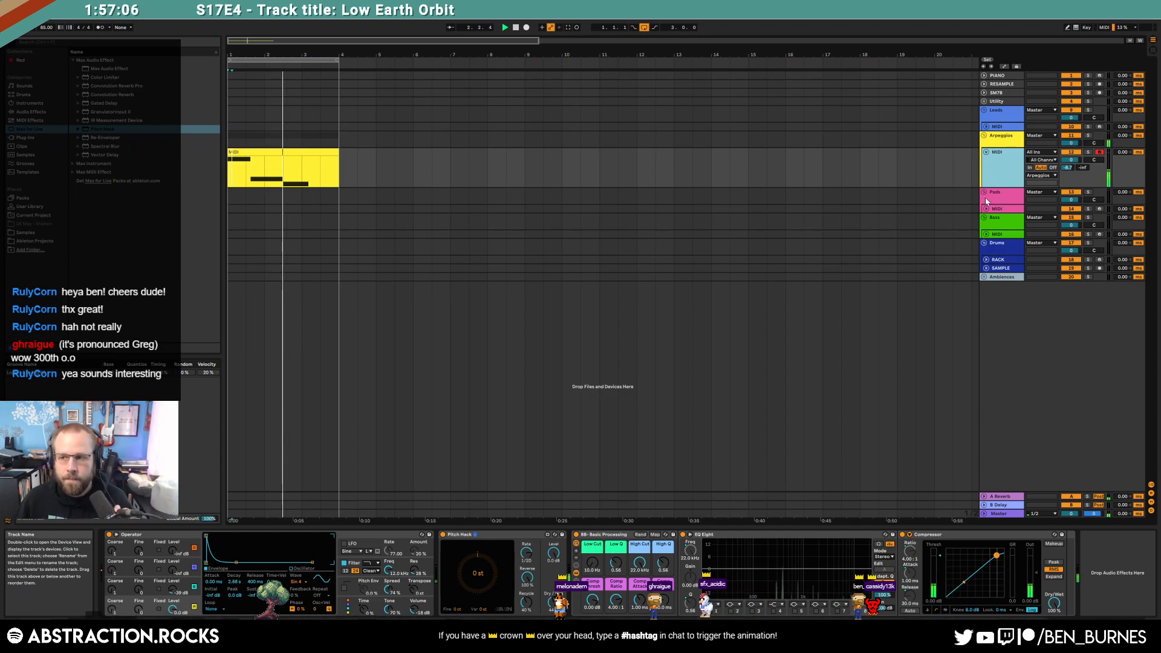
key("ctrl+shift+t")
key("space")
left_click(229, 200)
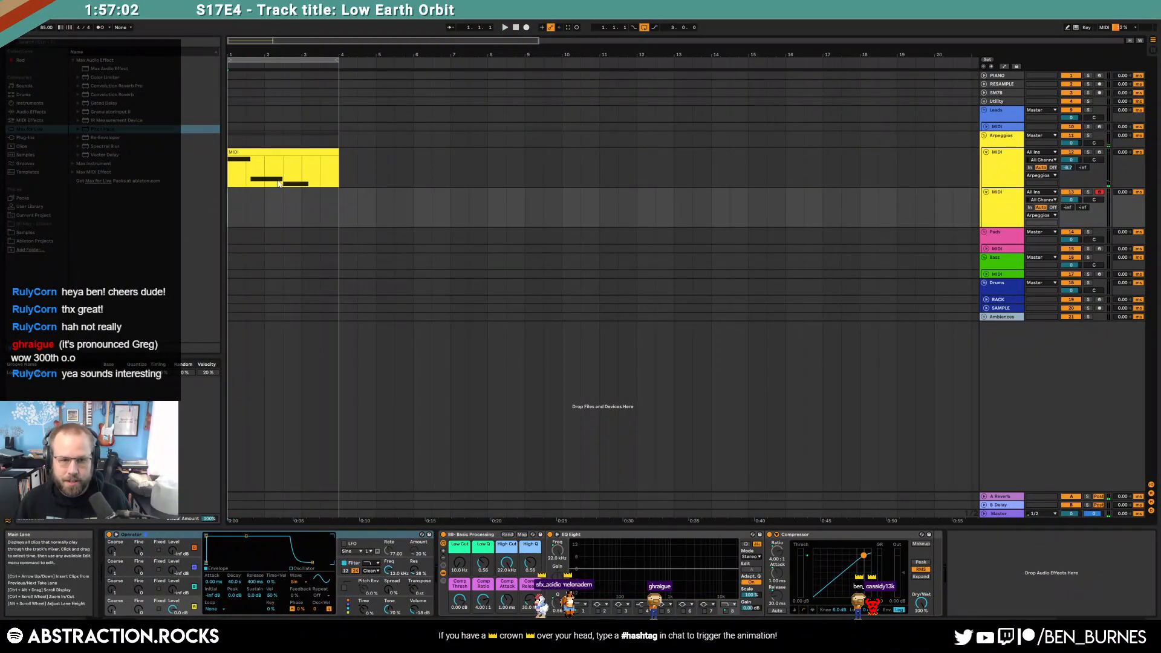
left_click(307, 153)
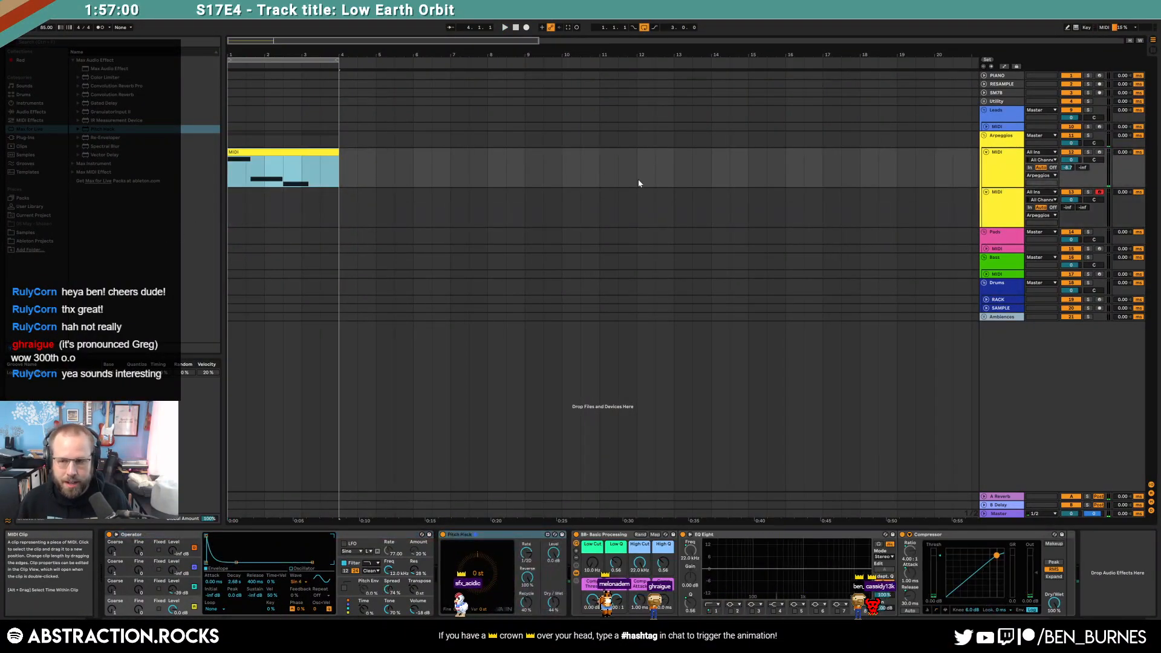
left_click(983, 210)
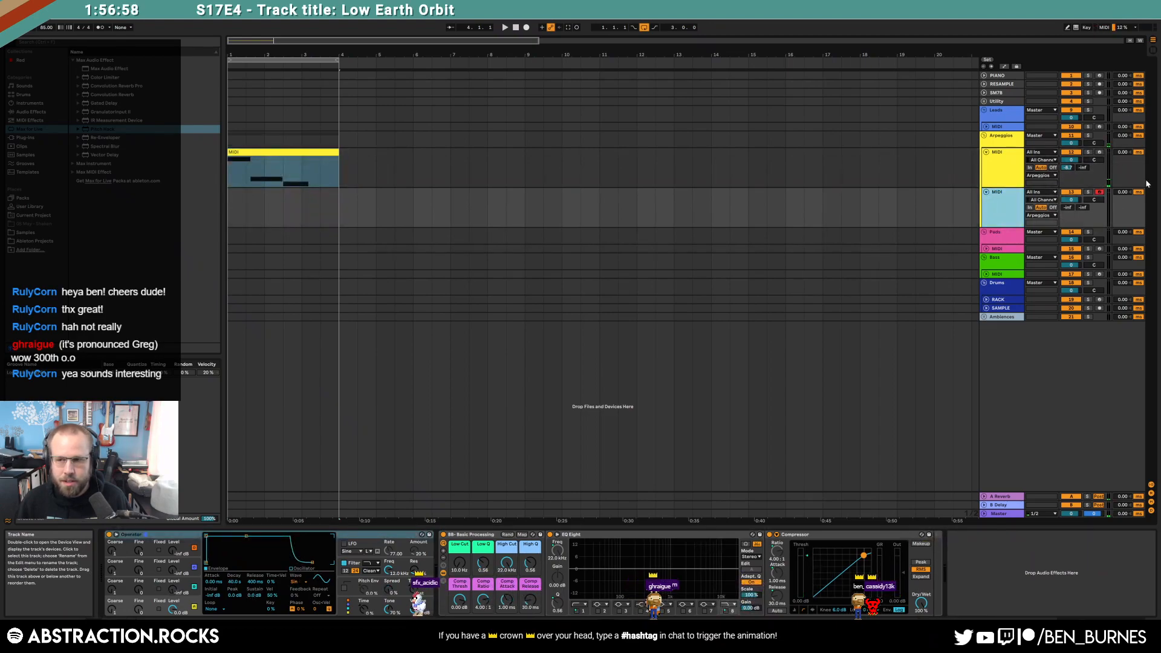
left_click(1068, 208)
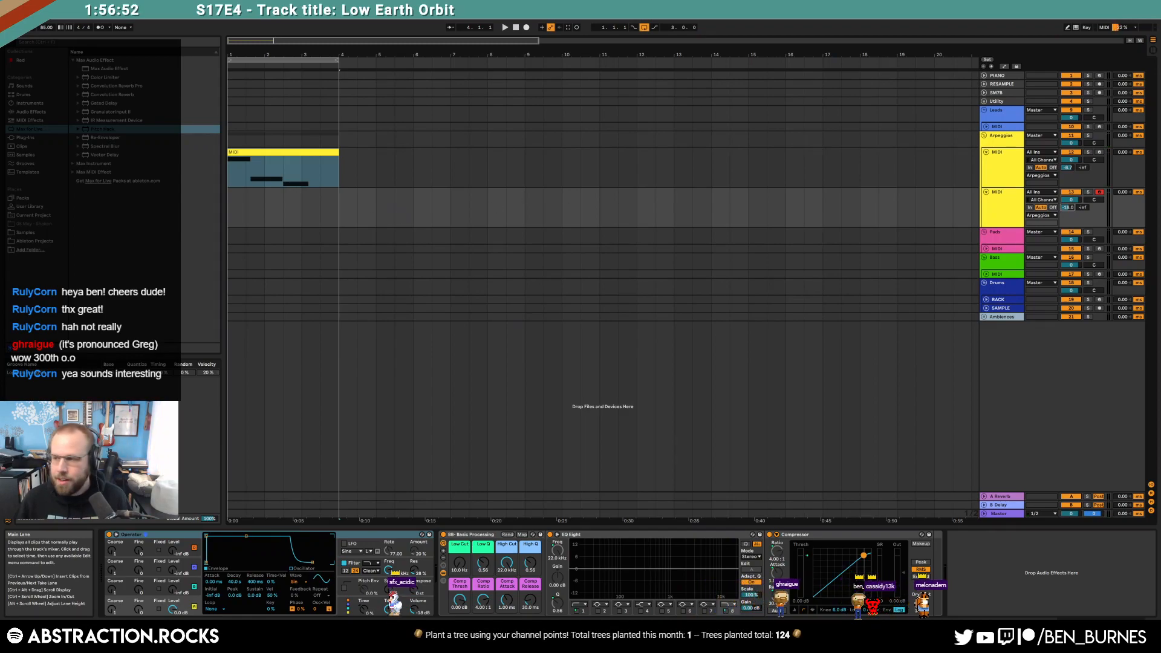
Step: Bring the OBS window on screen to check the stream chat and audio levels, and move it away again
left_click_drag(1160, 145, 702, 121)
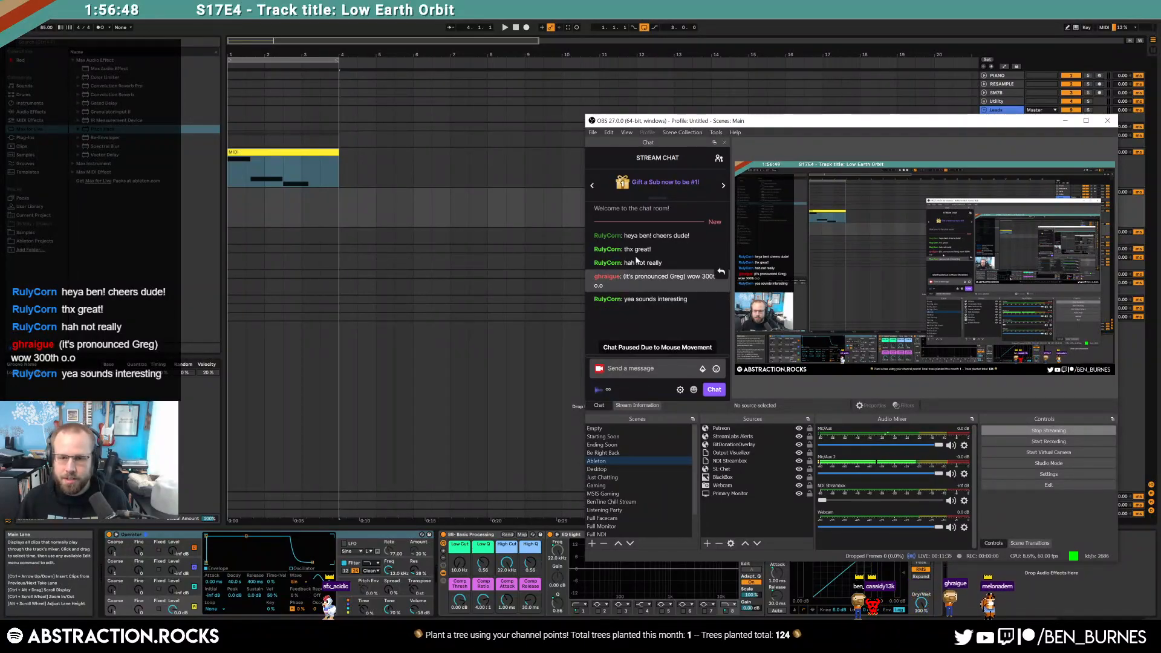
mouse_move(688, 124)
left_mouse_down()
mouse_move(1160, 130)
mouse_move(997, 151)
mouse_move(684, 135)
left_mouse_up()
mouse_move(1160, 40)
left_mouse_down()
mouse_move(781, 40)
mouse_move(1160, 40)
left_mouse_up()
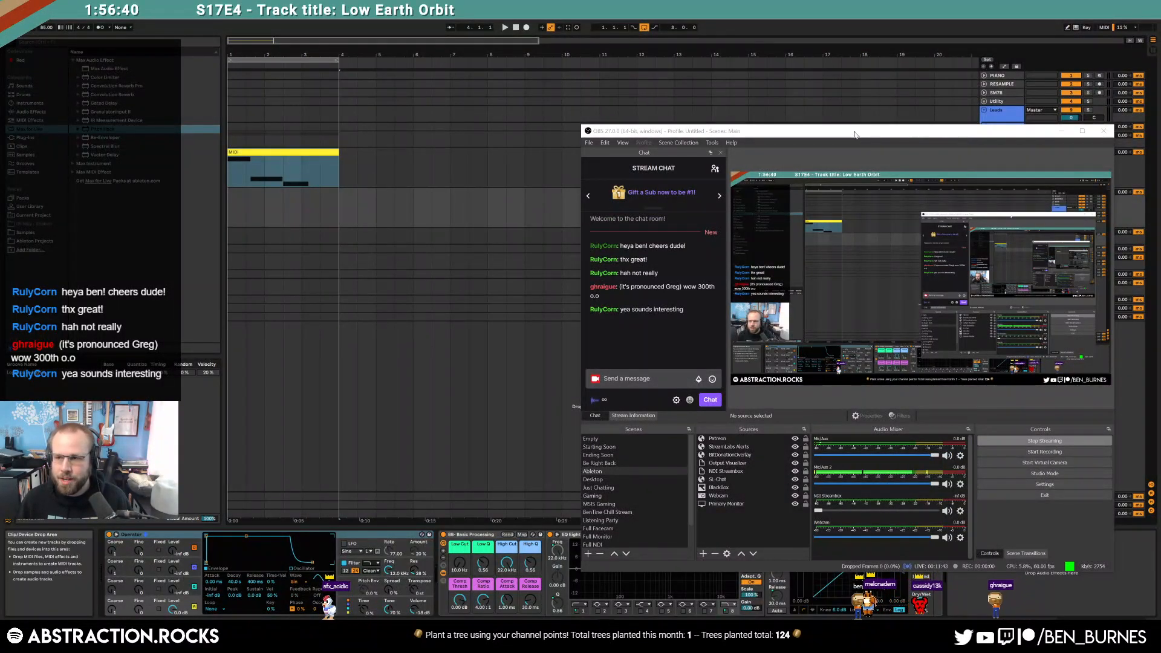
left_click_drag(904, 125, 1160, 127)
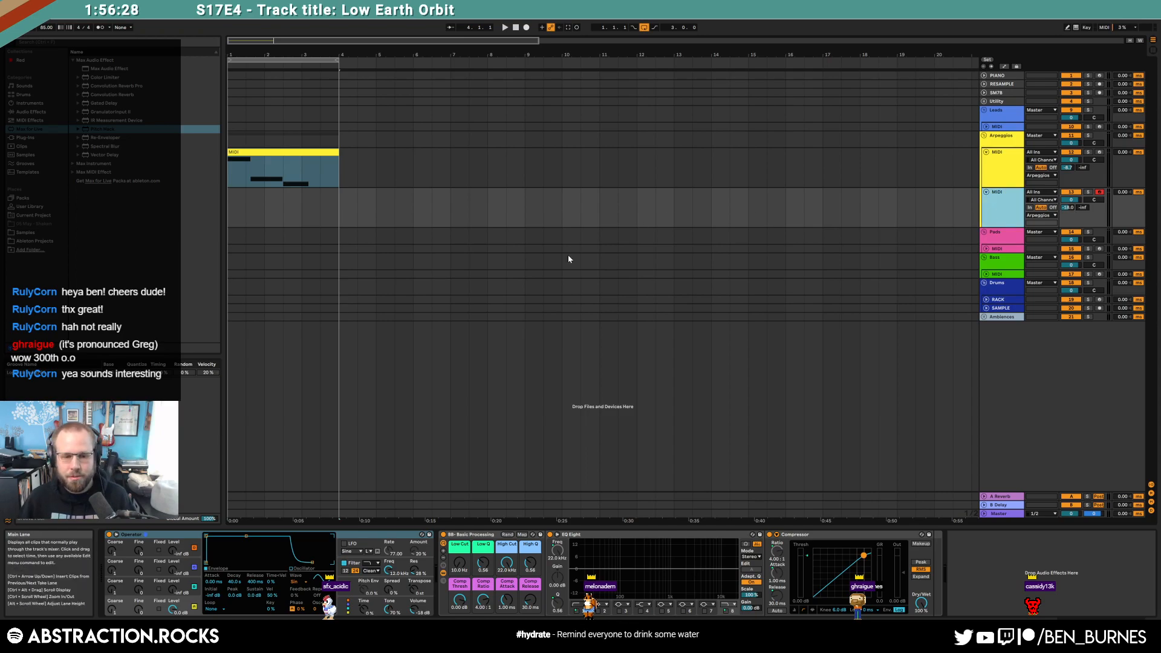
Step: Shape the second arpeggio track's Operator with a short oscillator A decay without sustain, the Sine 4 Bit waveform and more Spread
left_click_drag(240, 534, 229, 563)
left_click(294, 582)
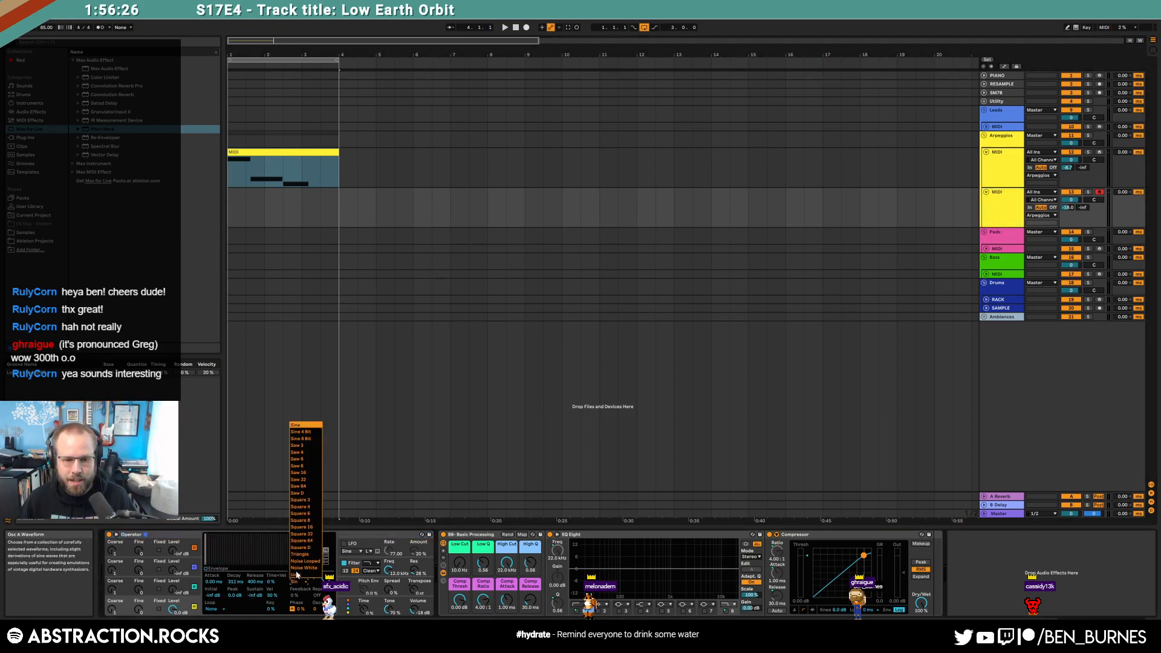
left_click(306, 432)
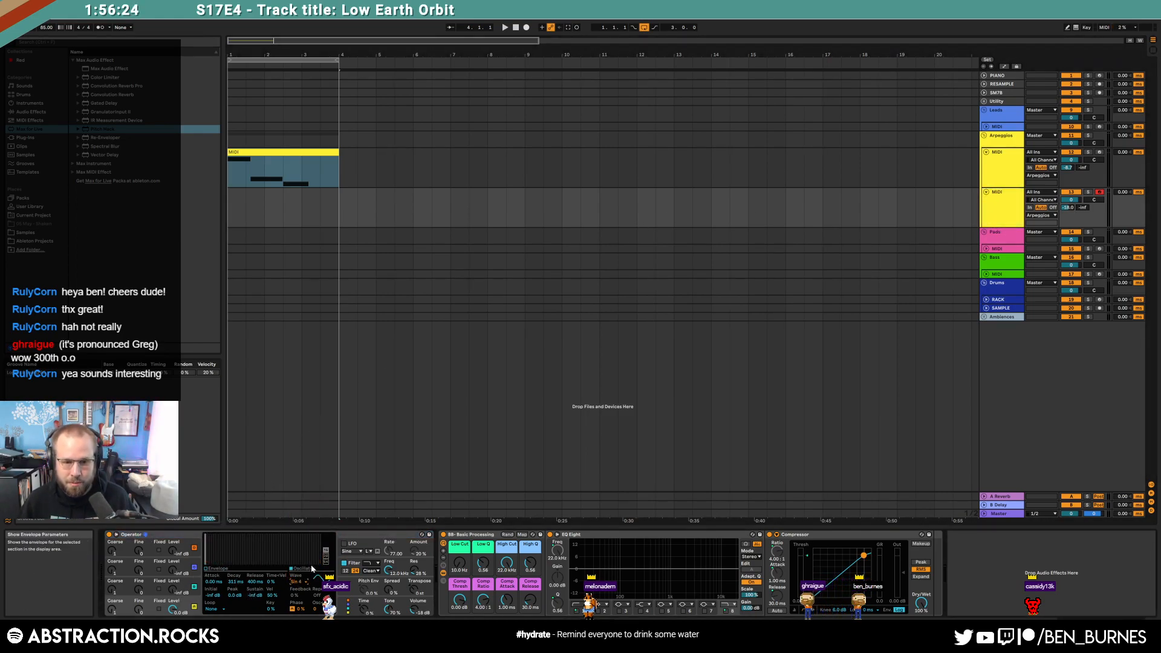
left_click_drag(388, 591, 388, 584)
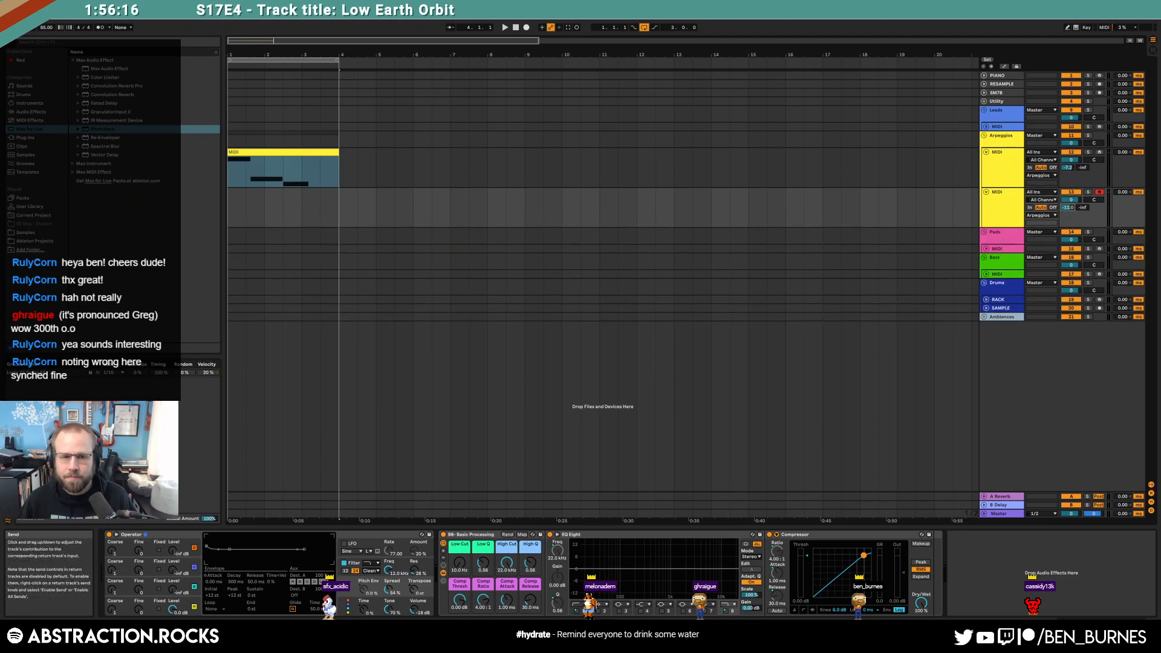
Step: Create an empty one-bar MIDI clip at the start of the second arpeggio track
left_click_drag(229, 213, 263, 213)
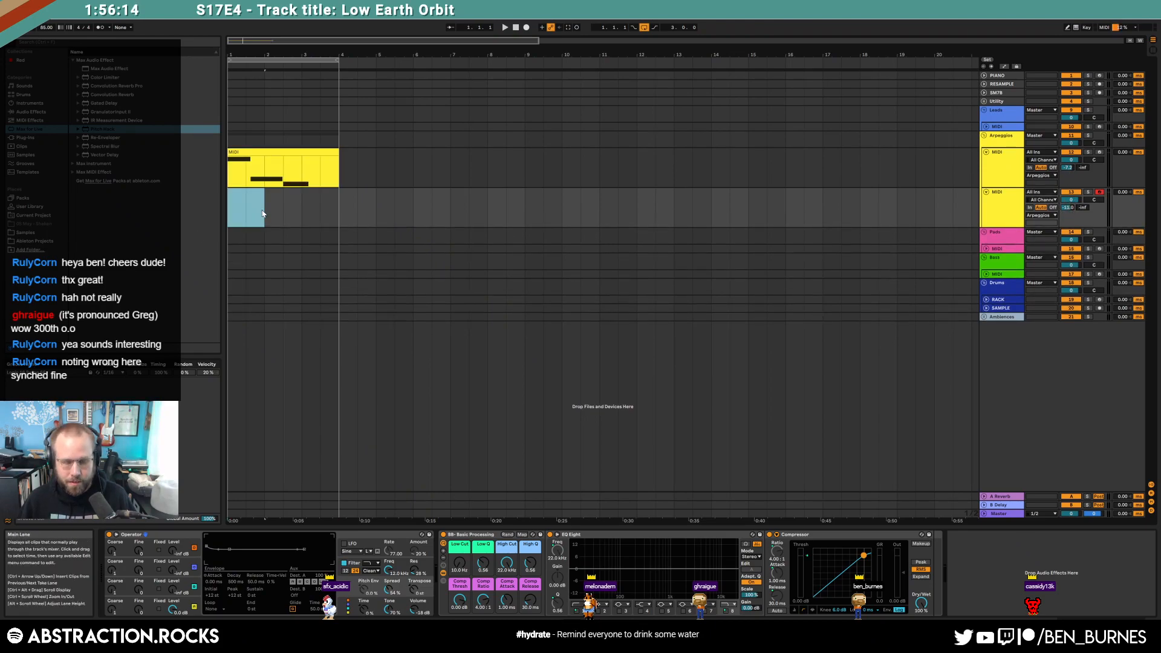
key("ctrl+shift+m")
Step: Add the Delay audio effect directly after Operator on the second arpeggio track
key("shift+Tab")
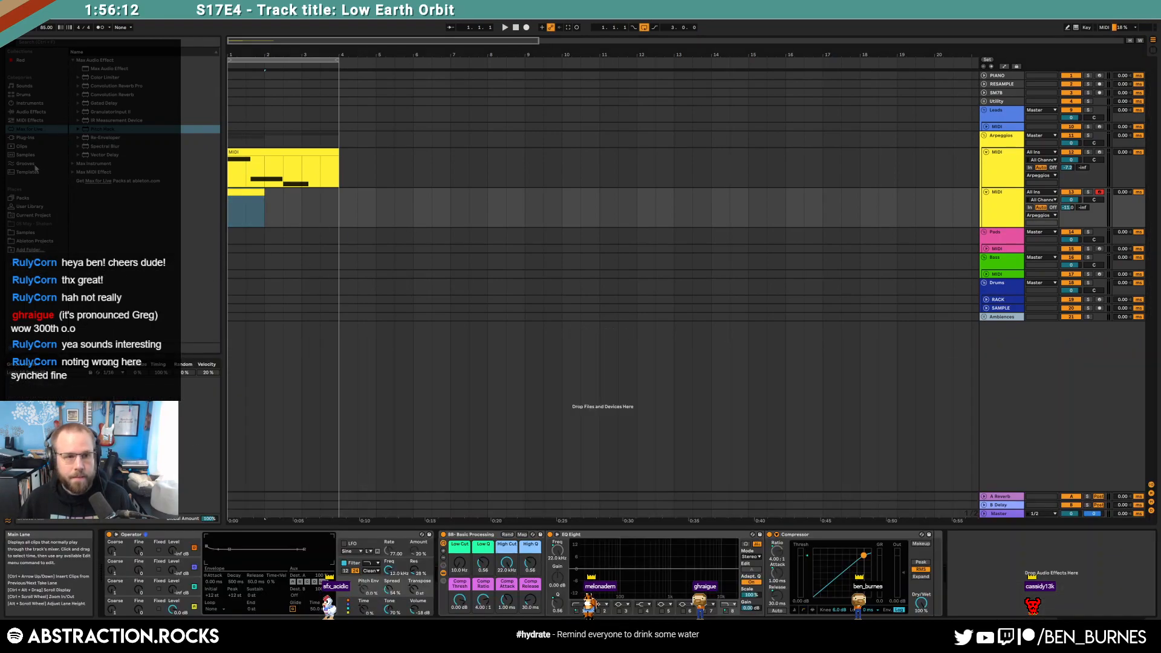
left_click(47, 113)
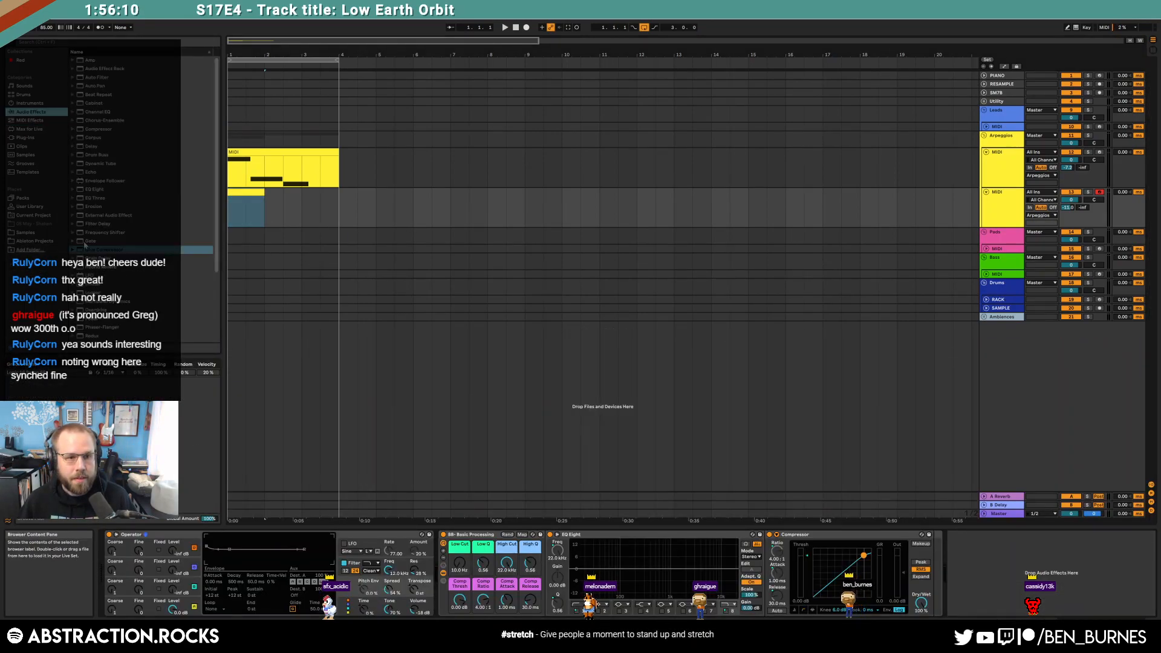
left_click_drag(91, 146, 441, 578)
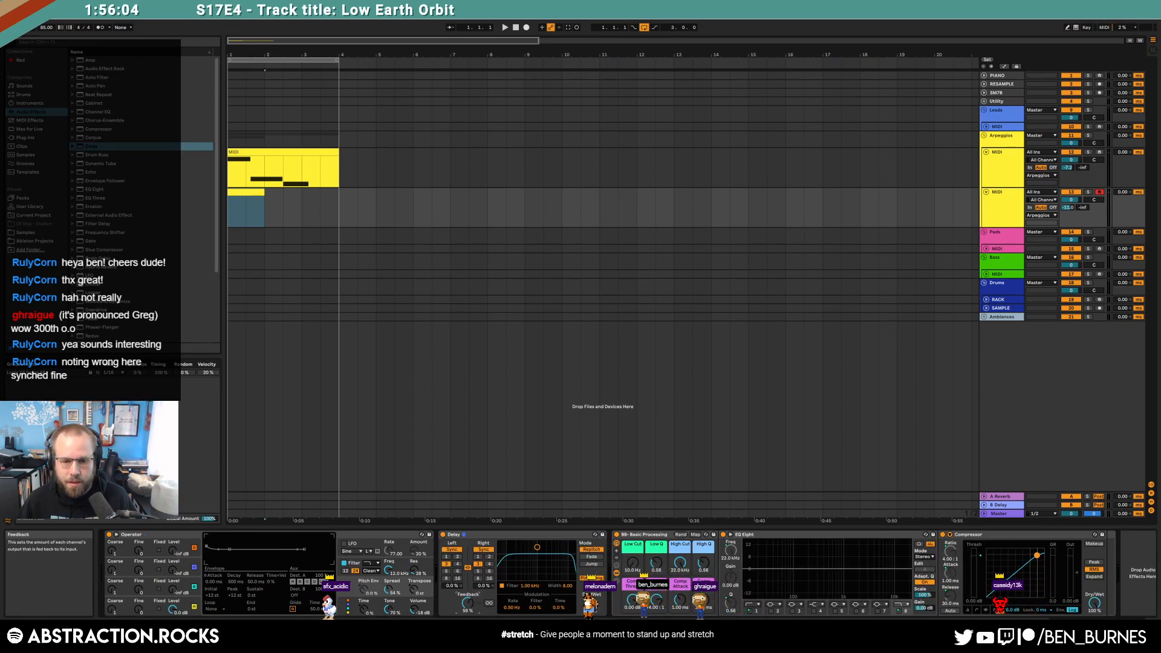
Step: Enter three consecutive short notes, C3, G3 and A#3, at the start of the new clip and play the loop
double_click(253, 192)
double_click(307, 565)
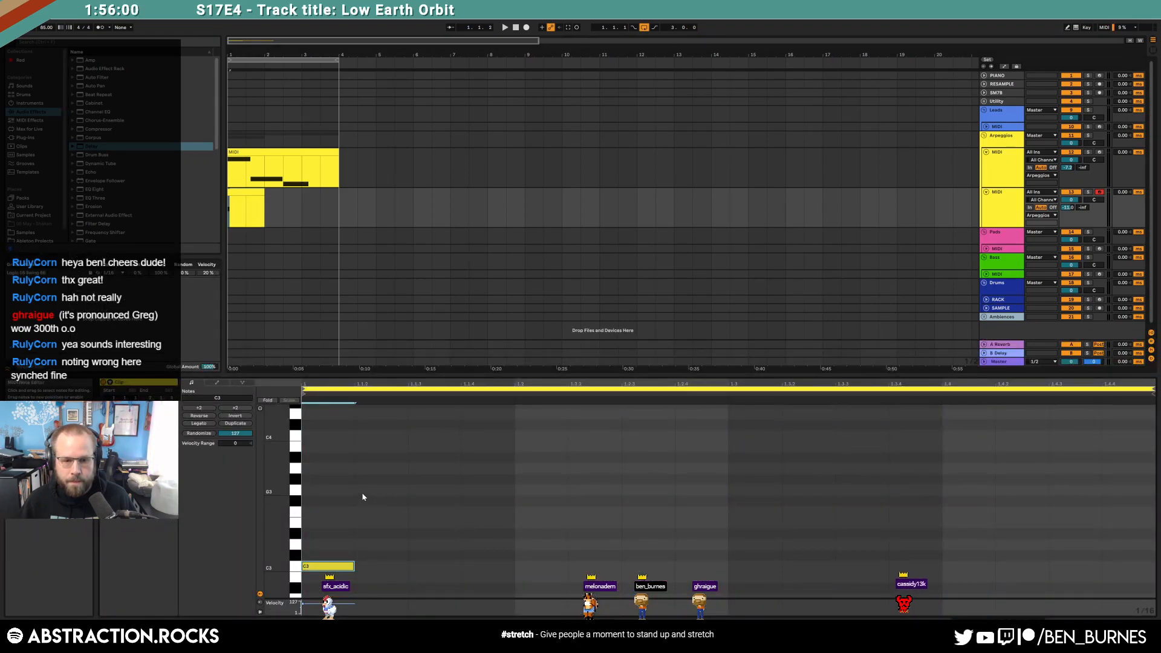
key("space")
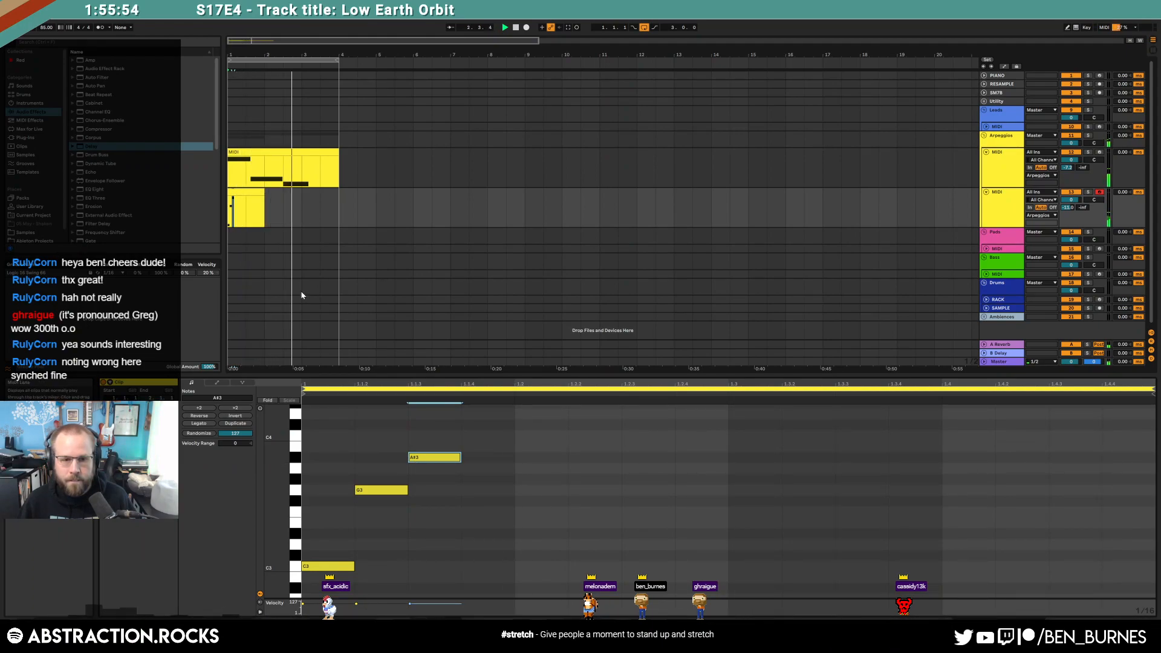
Step: Return to the second arpeggio track's devices and lengthen the attack of Operator's oscillator A envelope
key("shift+Tab")
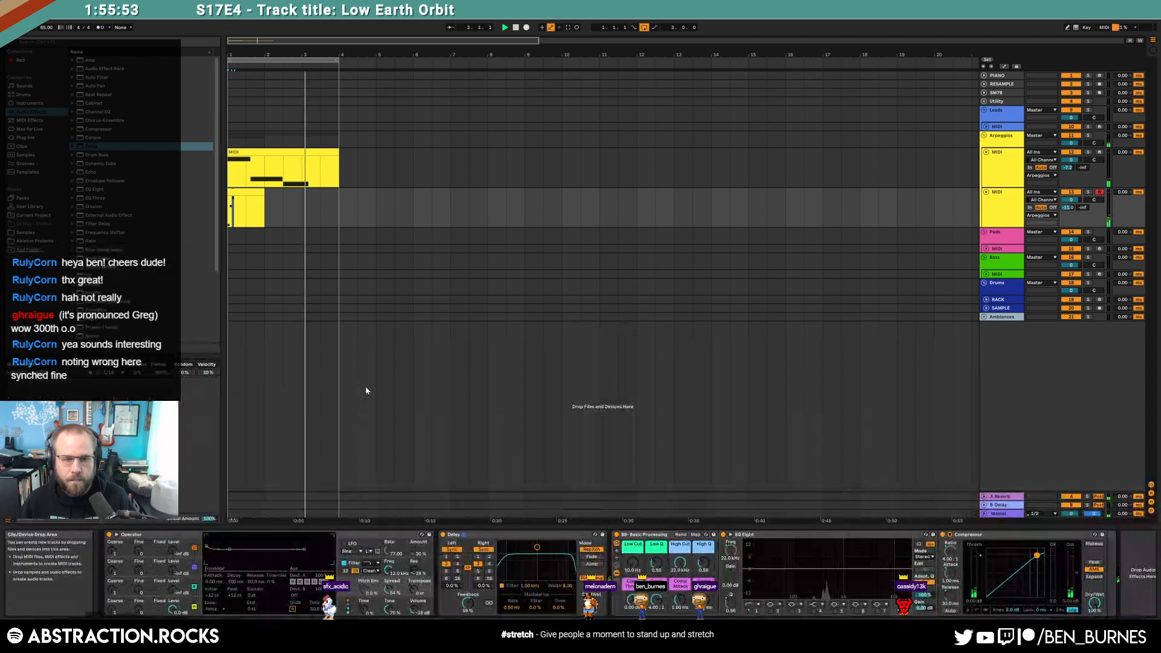
left_click(256, 192)
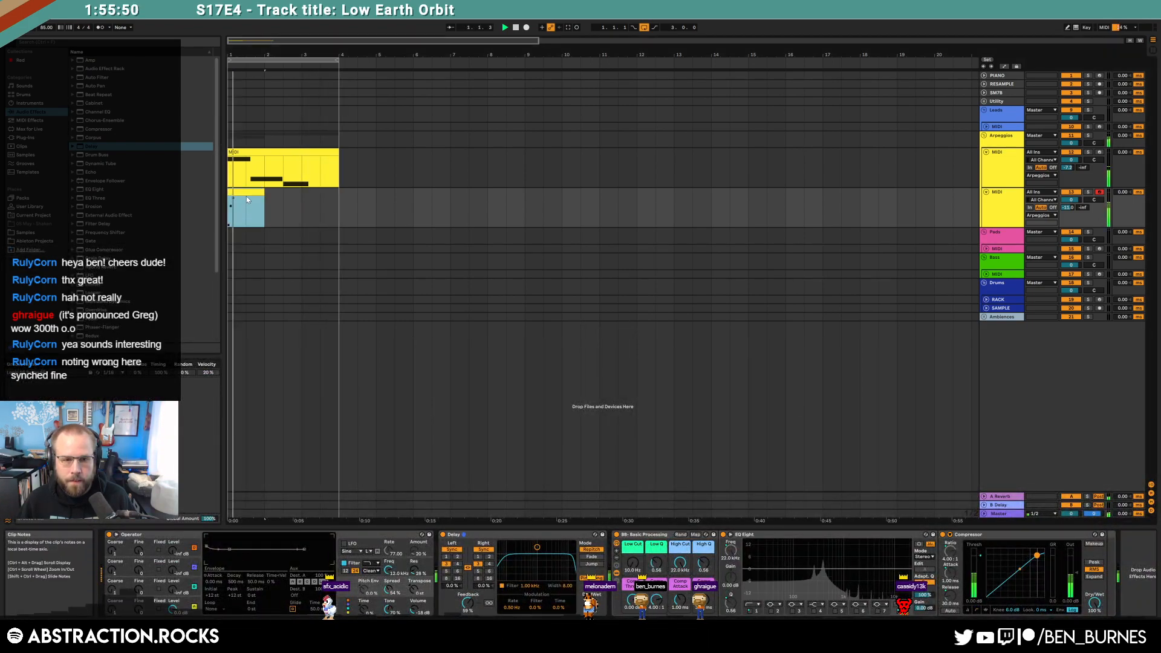
left_click(115, 606)
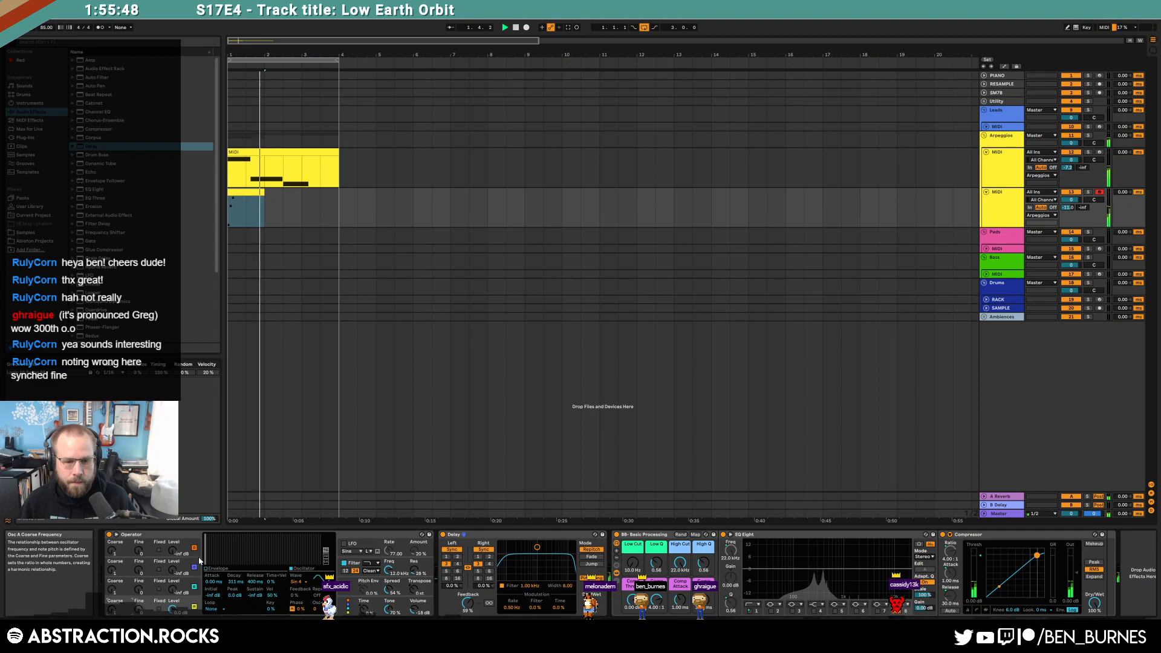
left_click(206, 569)
left_click_drag(207, 536, 216, 538)
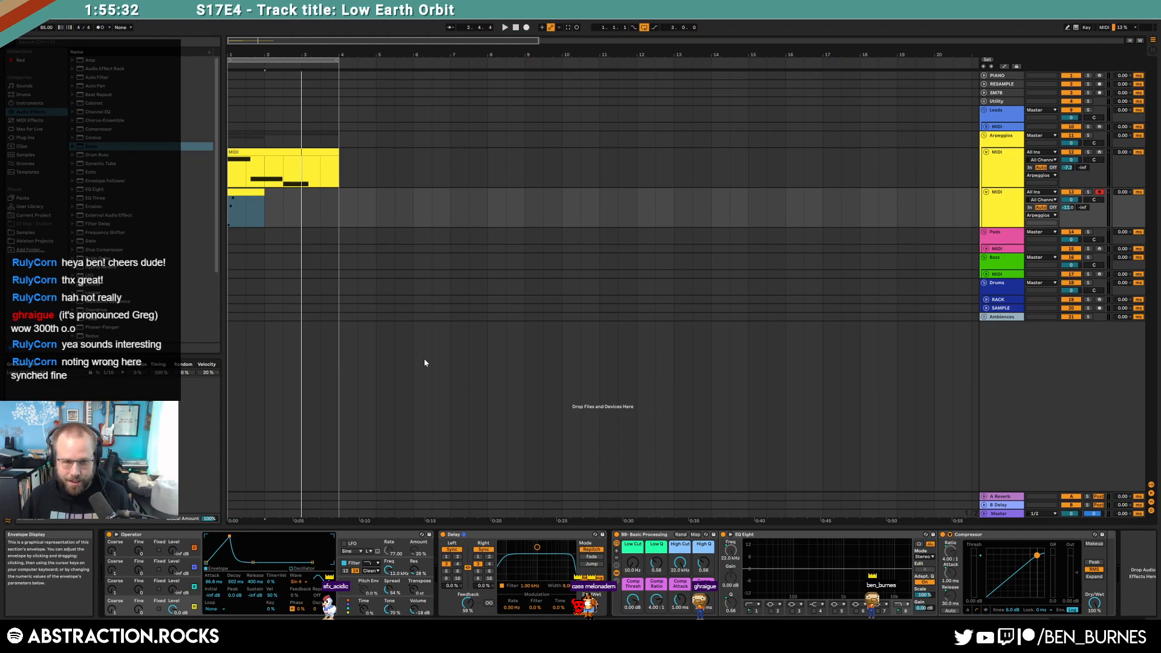
Step: Extend the second arpeggio clip to three bars and delete the repeated notes, keeping only the opening C3, G3 and A#3
left_click_drag(264, 193, 327, 197)
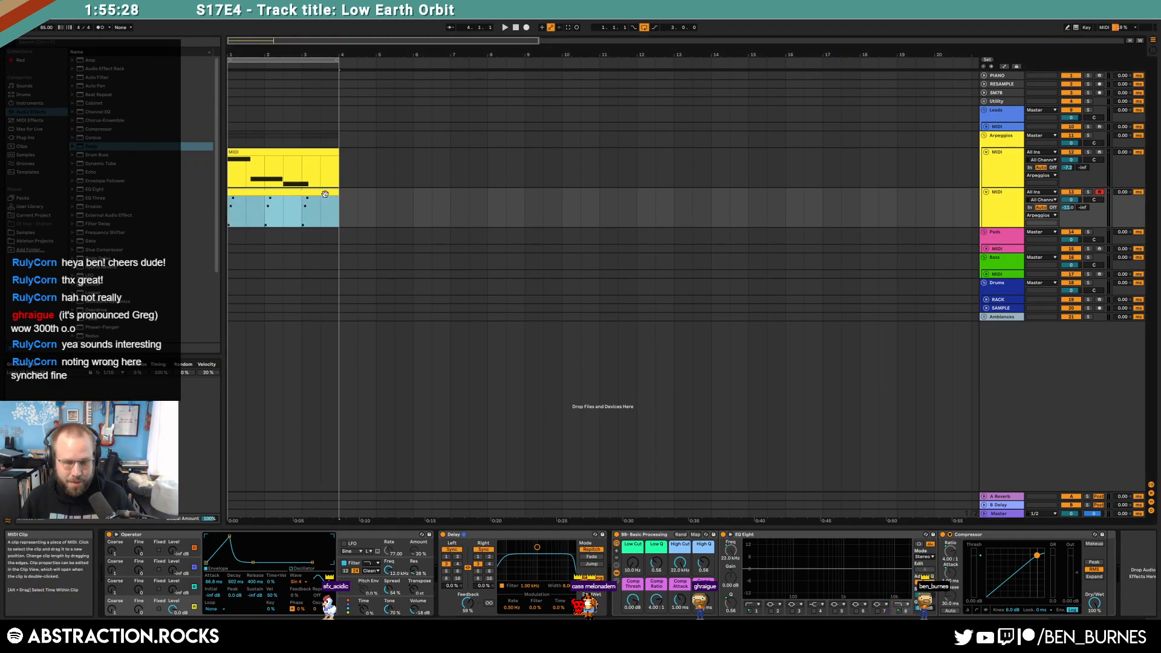
double_click(325, 194)
mouse_move(551, 570)
left_mouse_down()
mouse_move(827, 437)
mouse_move(944, 426)
left_mouse_up()
key("Delete")
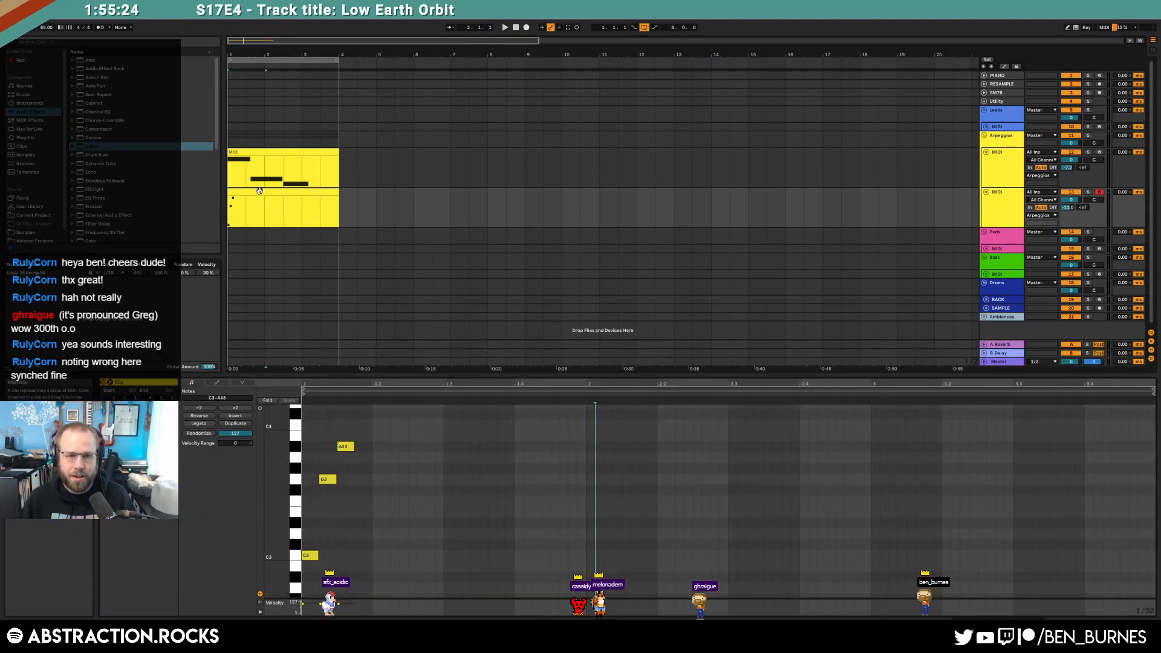
left_click(260, 191)
left_click(517, 28)
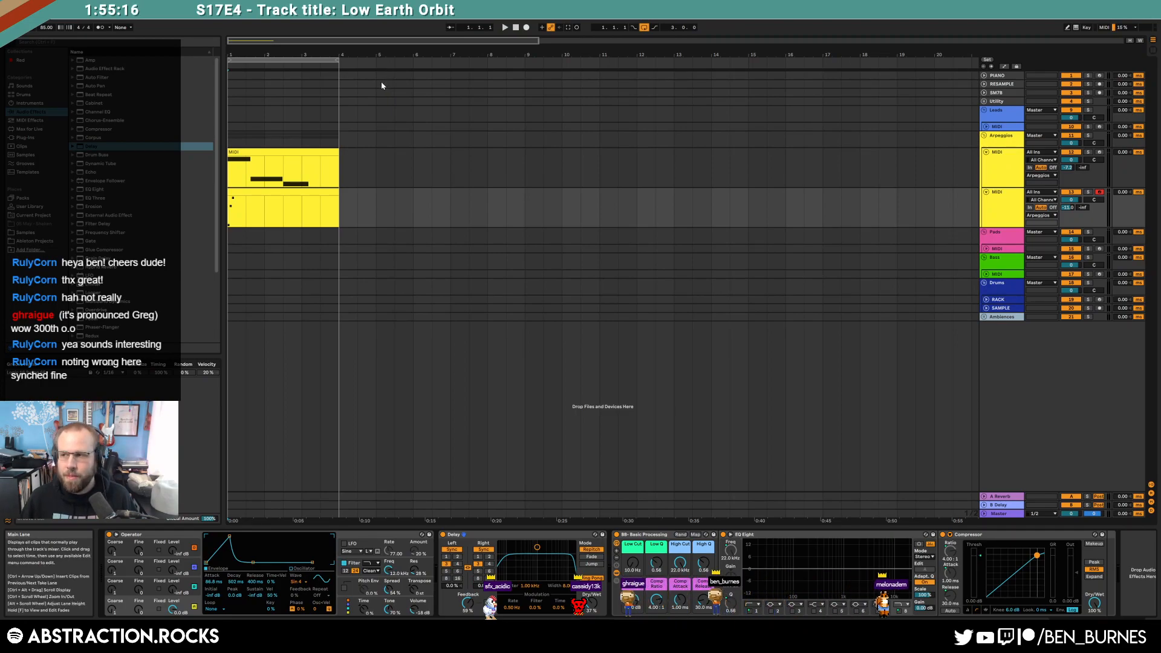
Step: Play the three-bar loop and raise the Spread in the second arpeggio track's Operator
key("space")
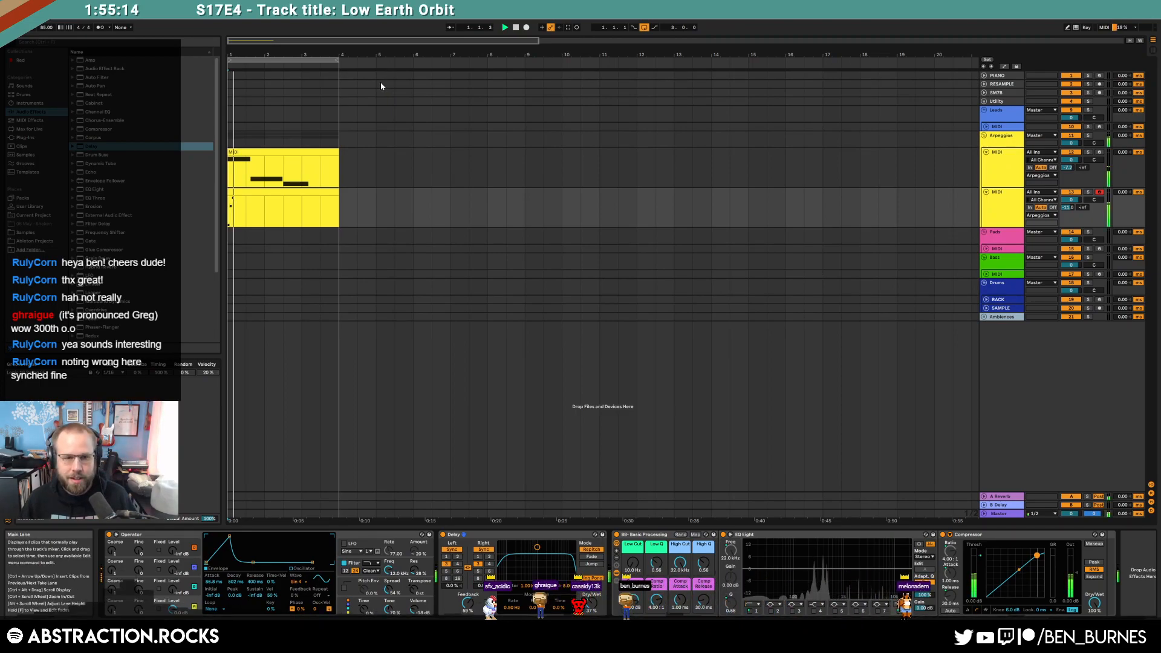
left_click_drag(388, 590, 389, 584)
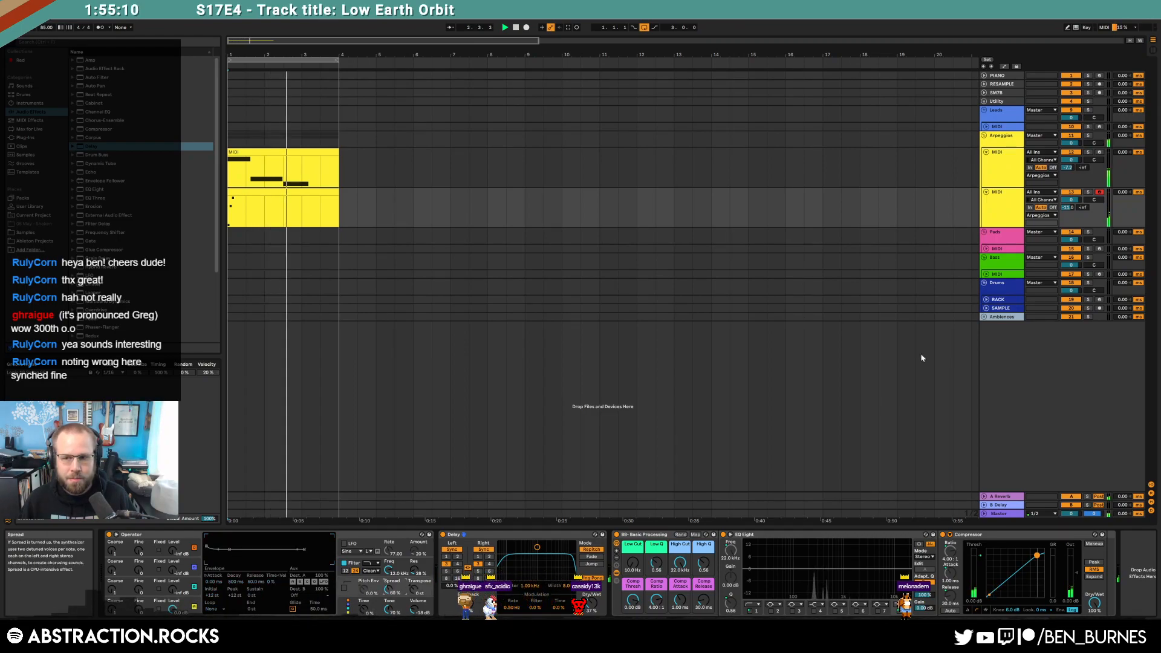
Step: Unfold the MIDI track in the Bass group, load the Massive plug-in on it and raise its reverb send
left_click(988, 274)
left_click(1001, 276)
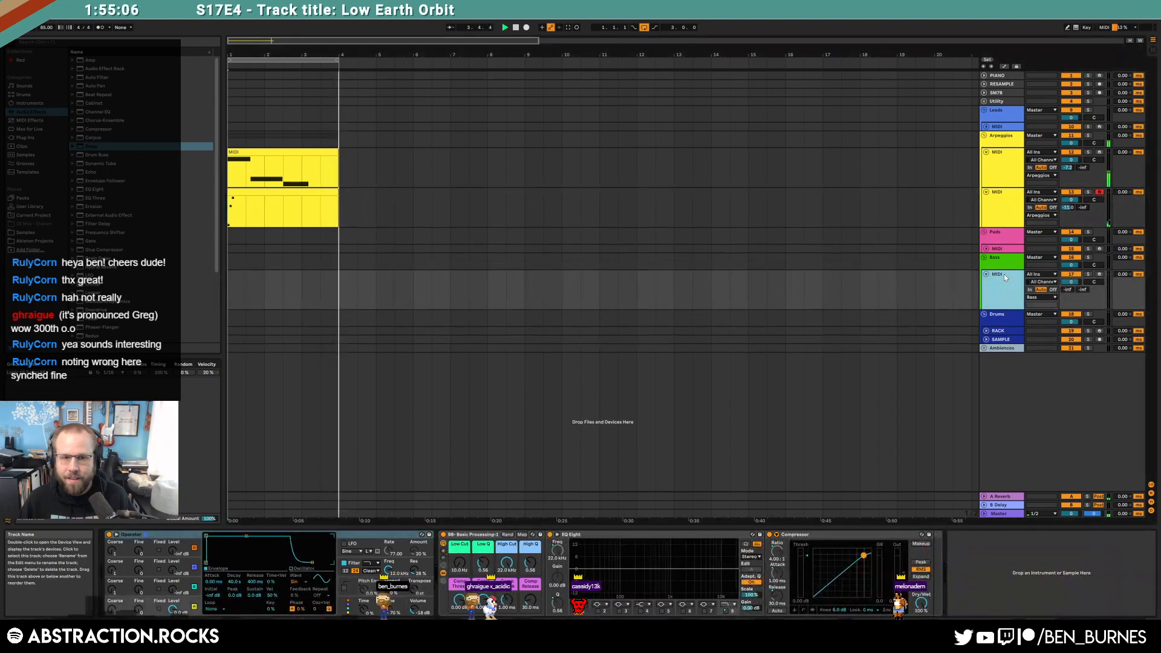
left_click(39, 139)
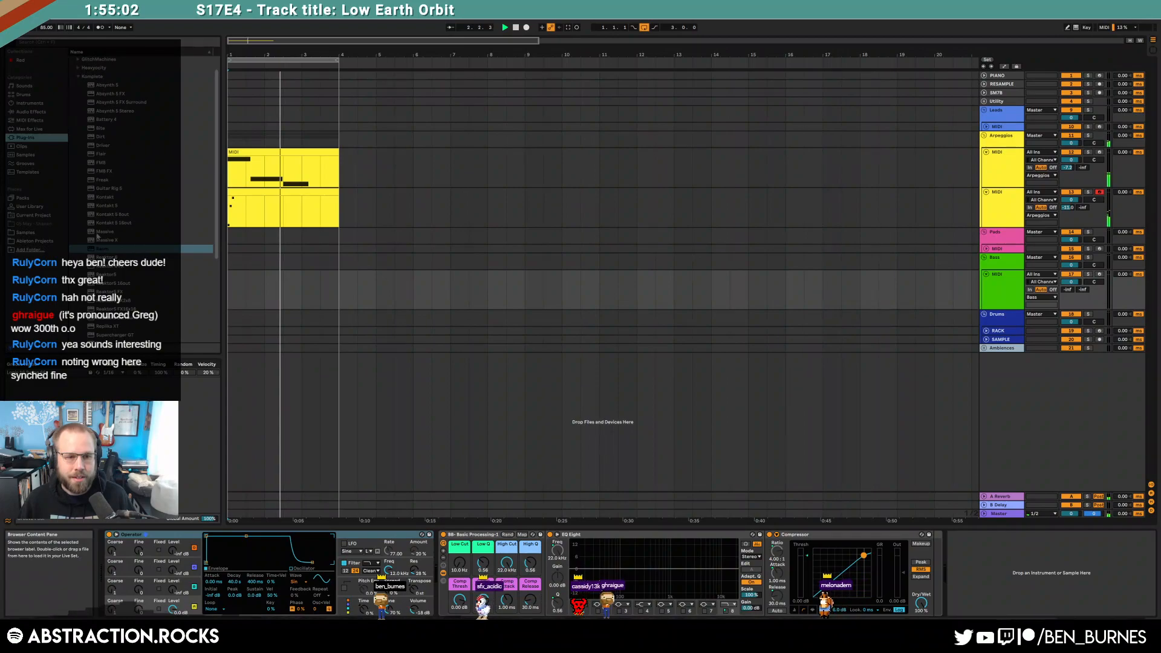
left_click(106, 231)
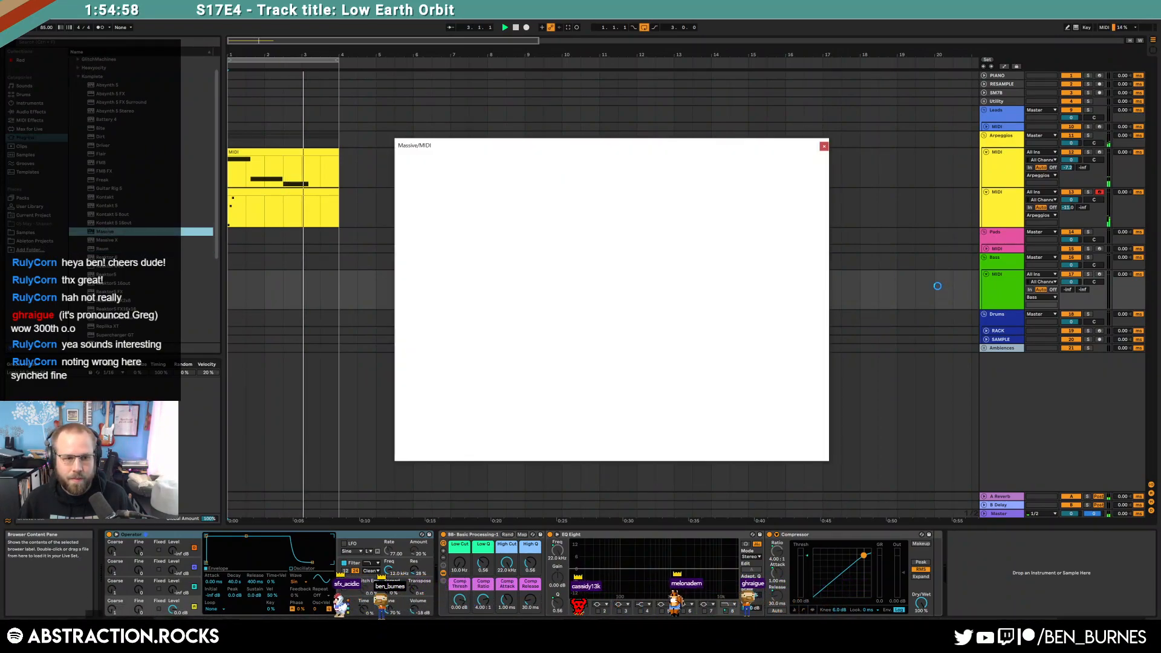
left_click_drag(599, 148, 610, 129)
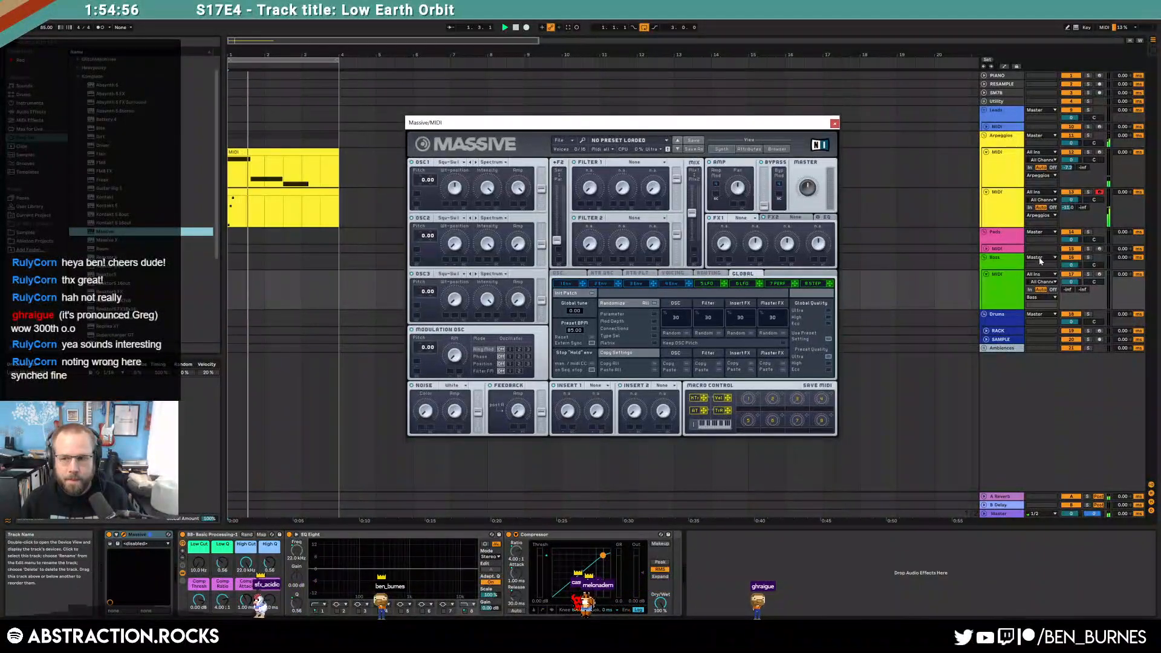
left_click_drag(1069, 290, 1069, 266)
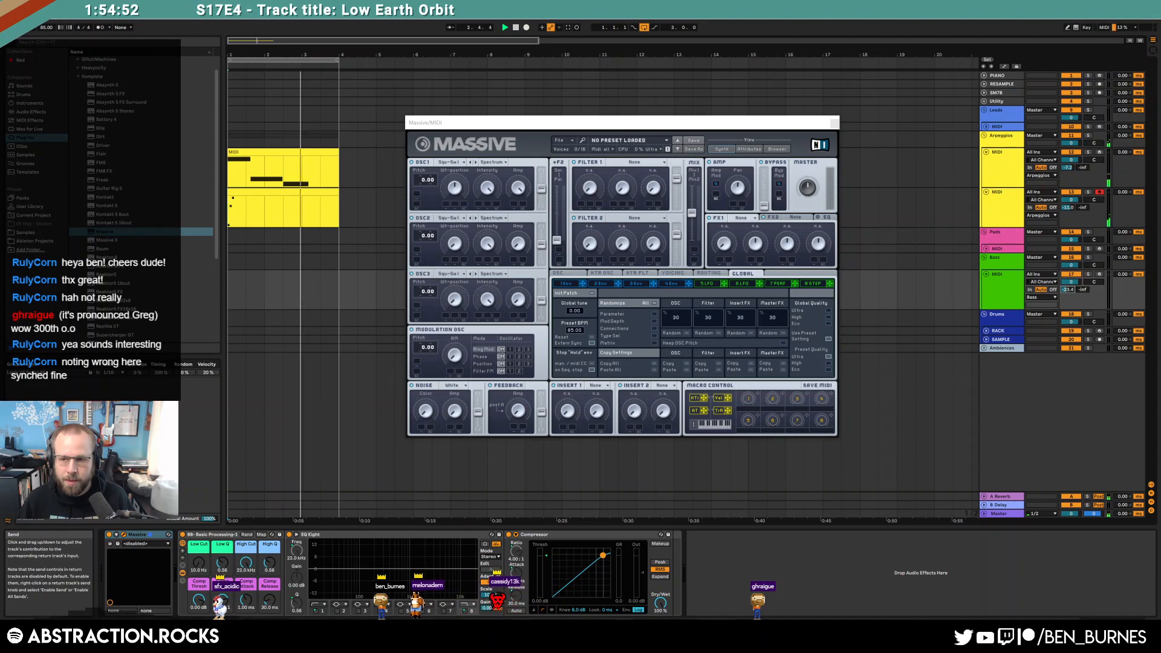
Step: Raise the bass track's reverb send slightly and set Massive's Filter 1 type to Scream
left_click_drag(1069, 290, 1069, 291)
left_click(634, 164)
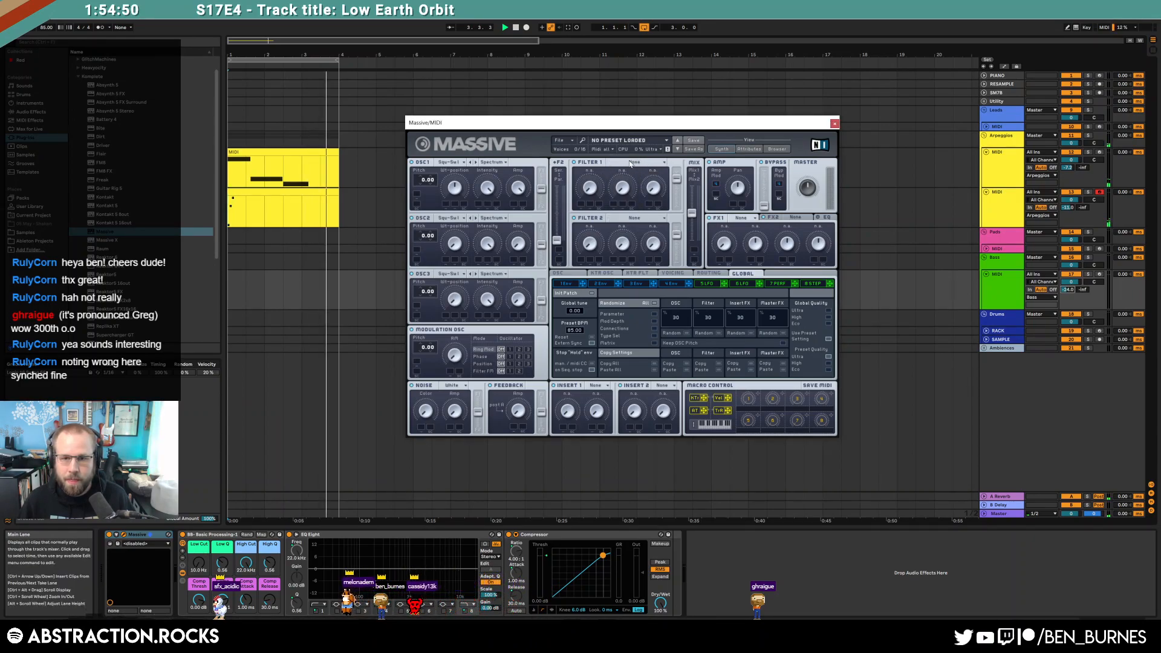
left_click(648, 198)
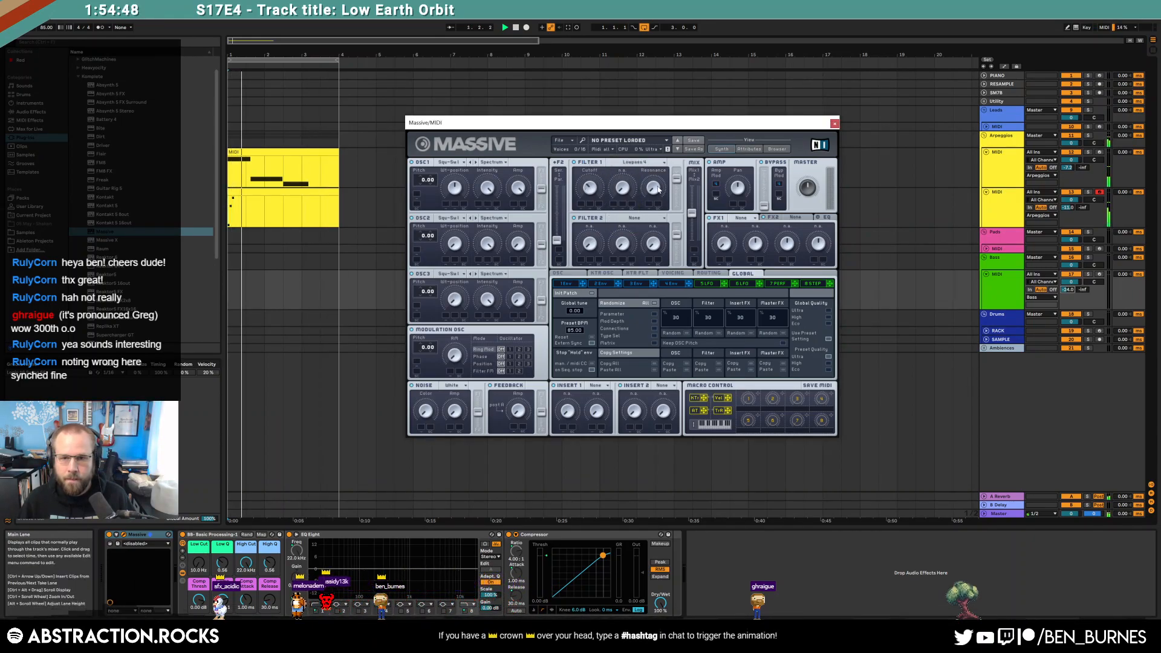
left_click(636, 160)
left_click(625, 220)
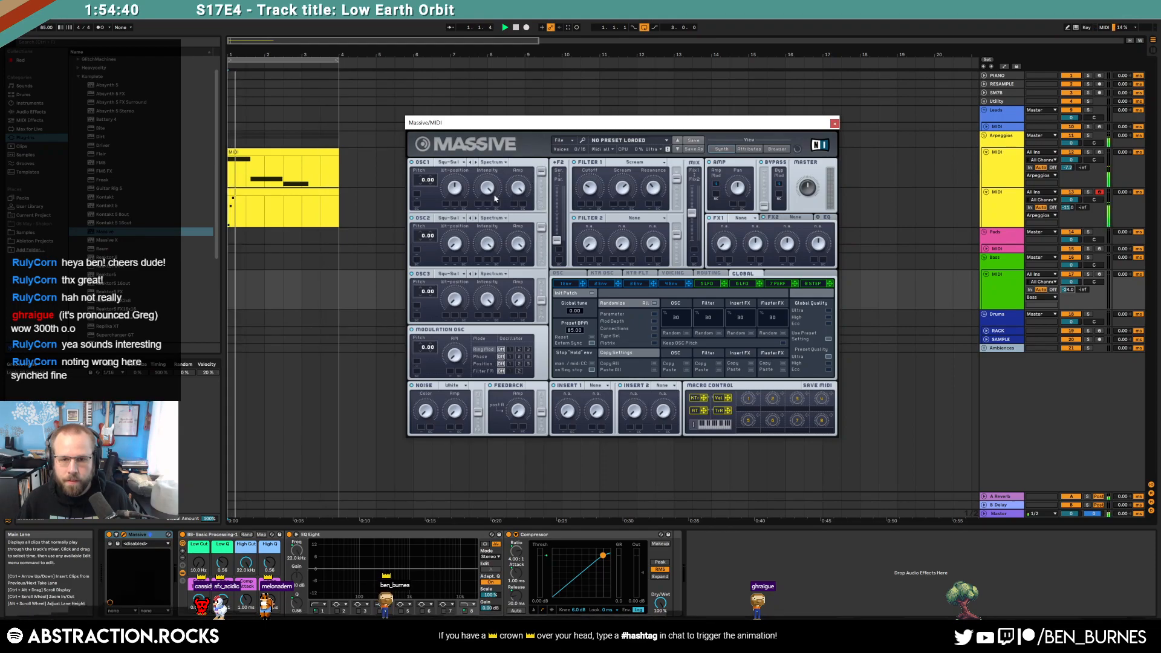
Step: Arm the bass MIDI track and set the pitch of Massive's oscillator 2 to -12.00, comparing it with 0.00
left_click_drag(422, 238, 423, 247)
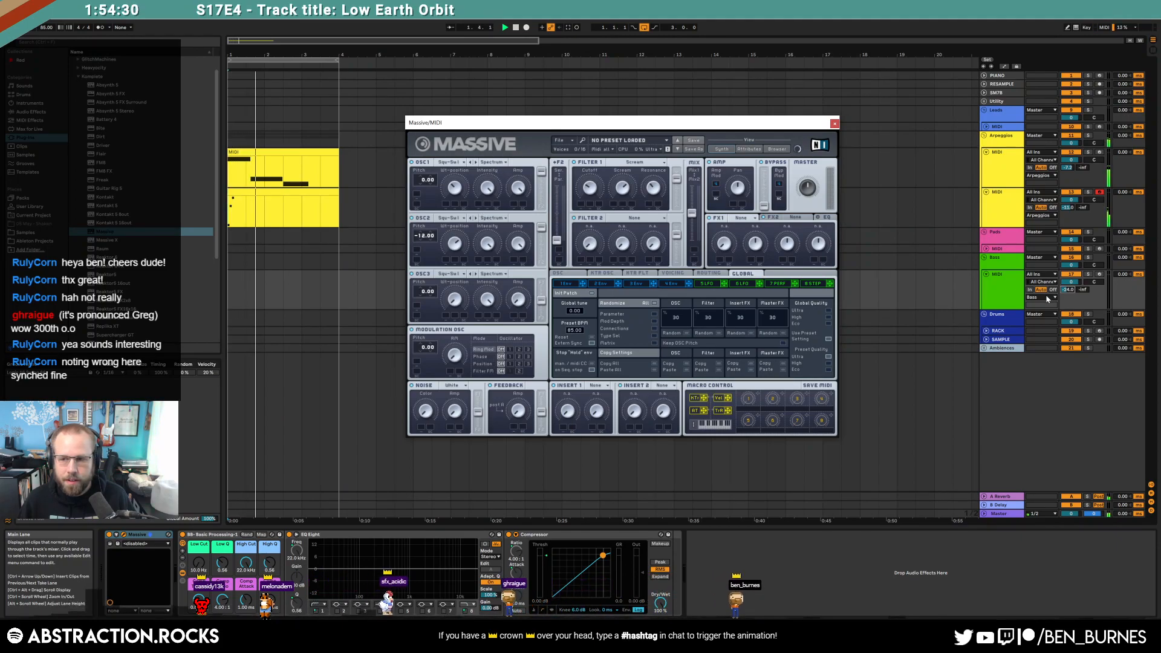
left_click(1099, 274)
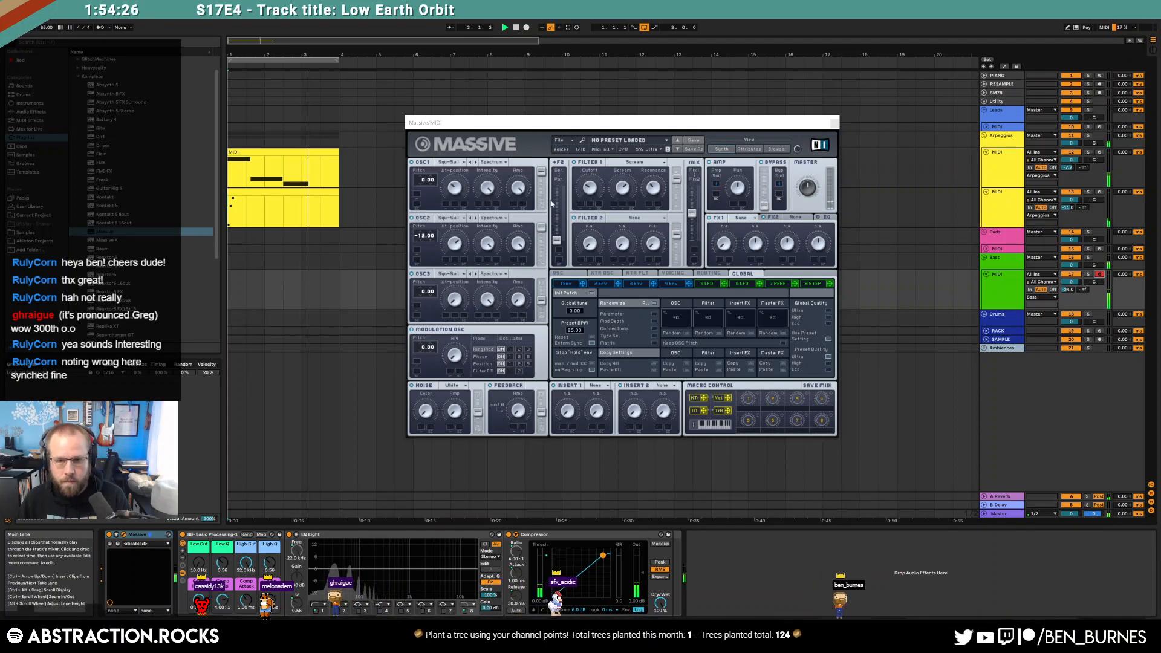
left_click(611, 123)
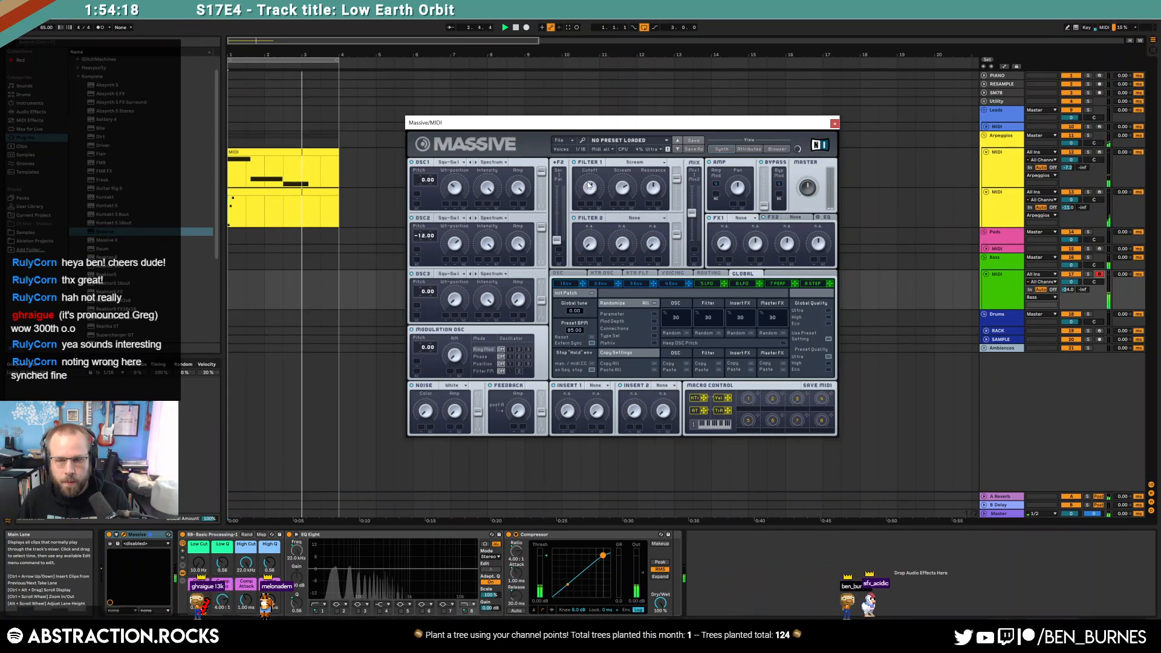
double_click(422, 236)
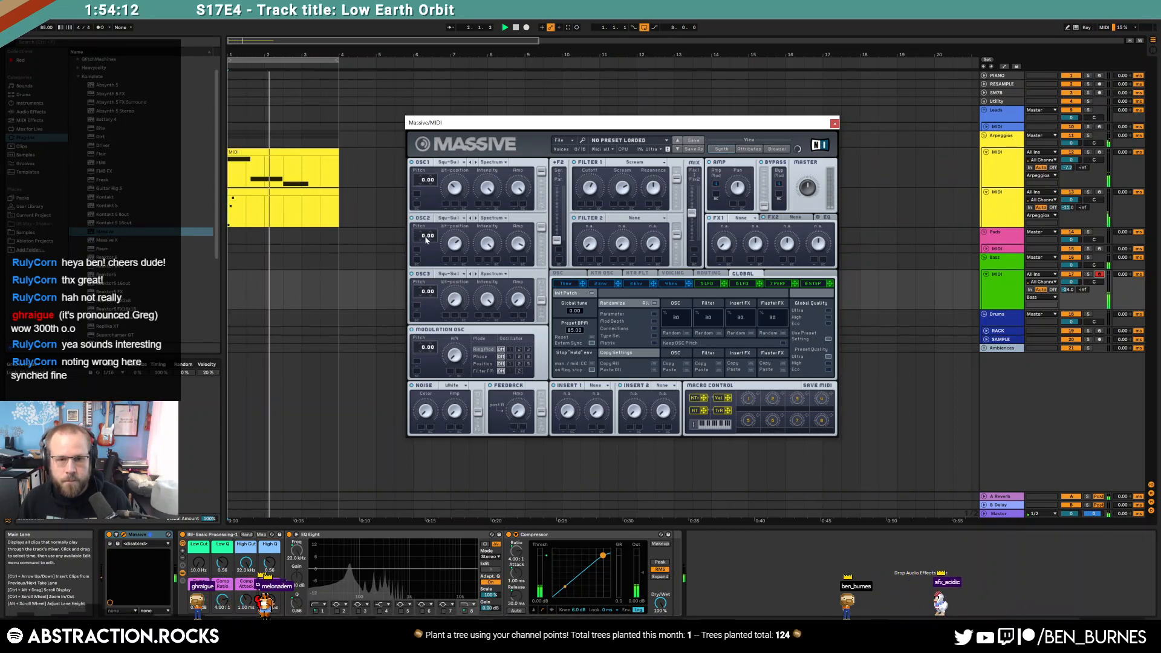
left_click_drag(425, 237, 426, 240)
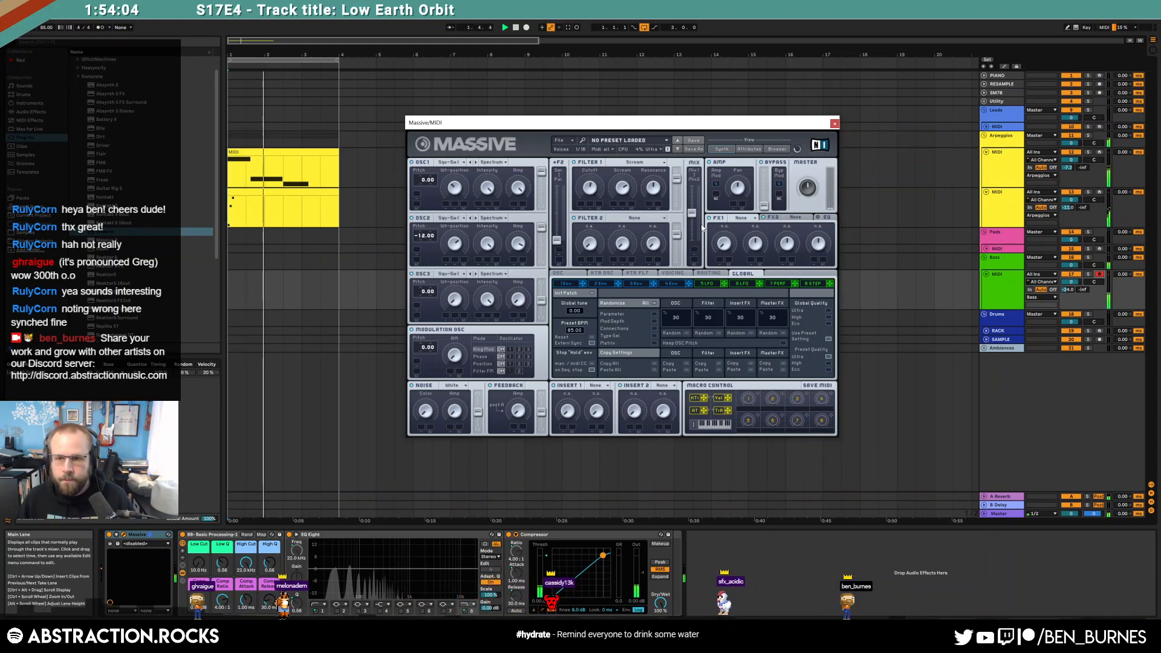
Step: Try the Parabolic Shaper as Massive's Insert 1 effect, and choose the Sine Shaper instead
left_click(598, 386)
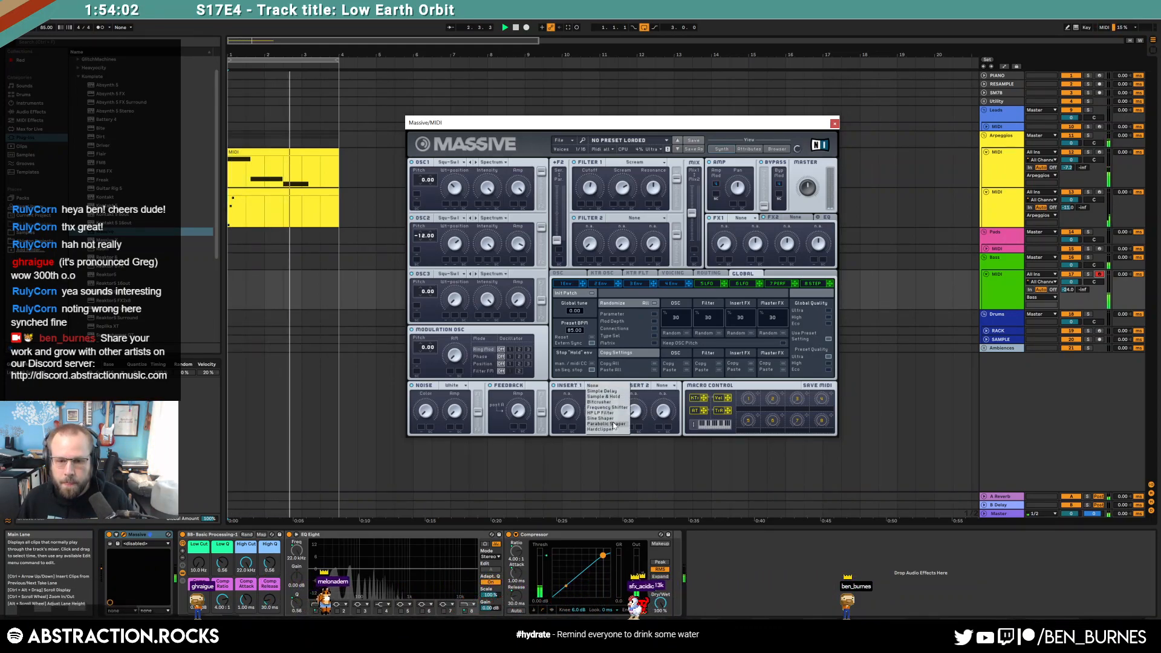
left_click(613, 425)
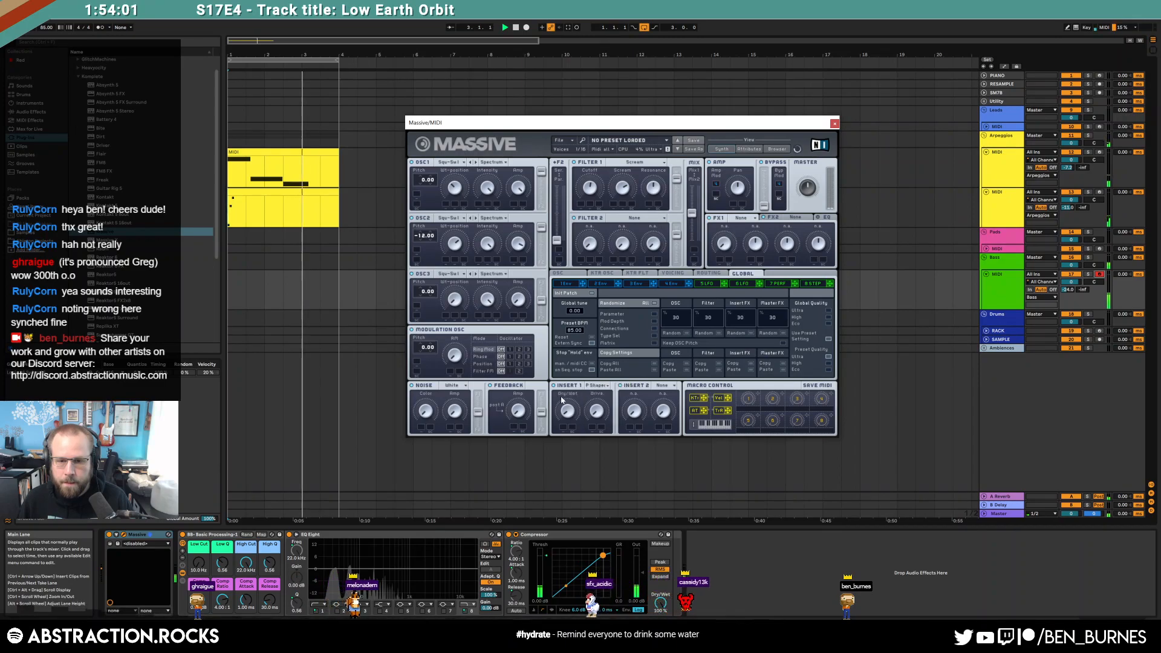
left_click(598, 385)
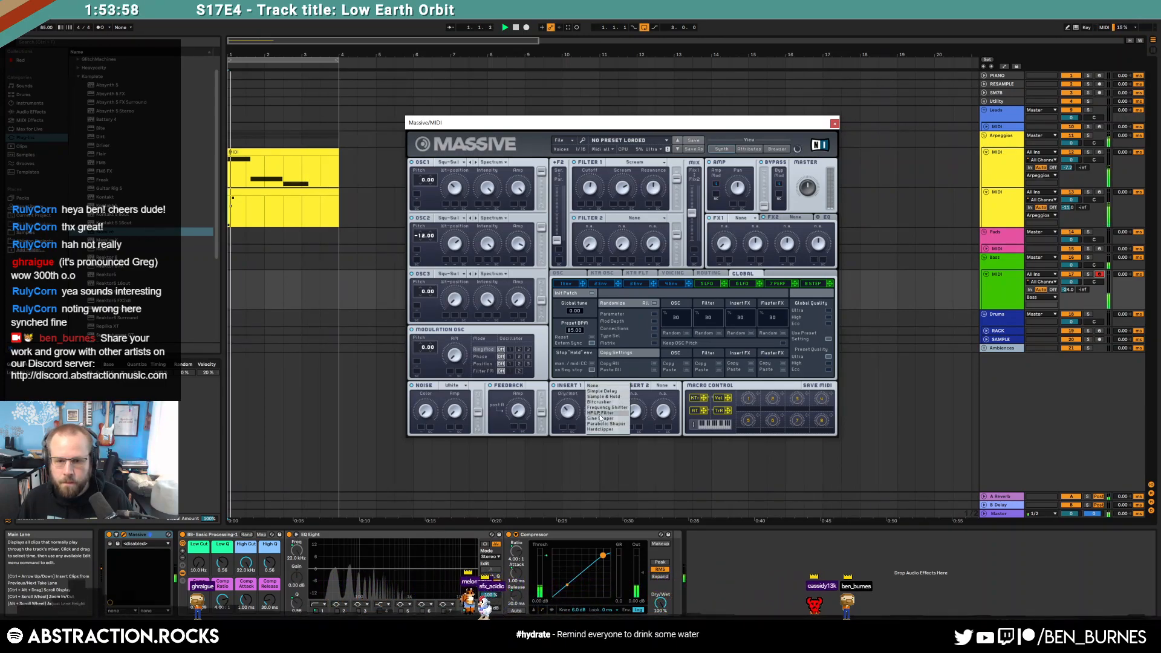
left_click(600, 418)
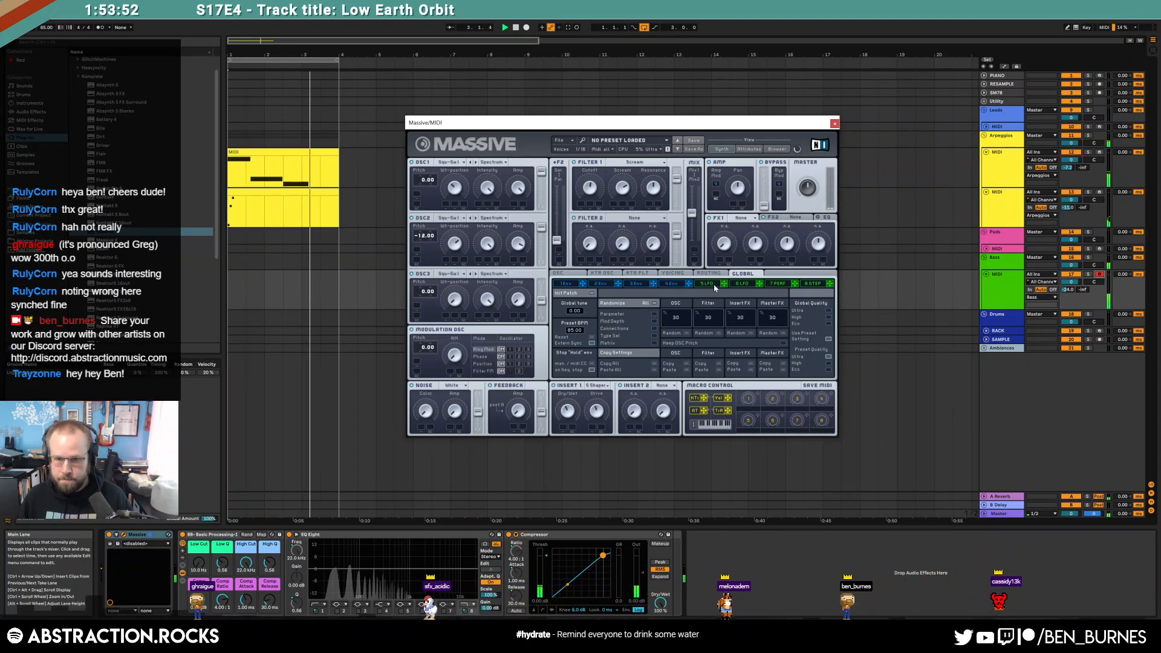
Step: Modulate Filter 1's resonance and oscillator 1's wavetable position with LFO 5, leaving FX1 at None
left_click_drag(648, 205, 649, 189)
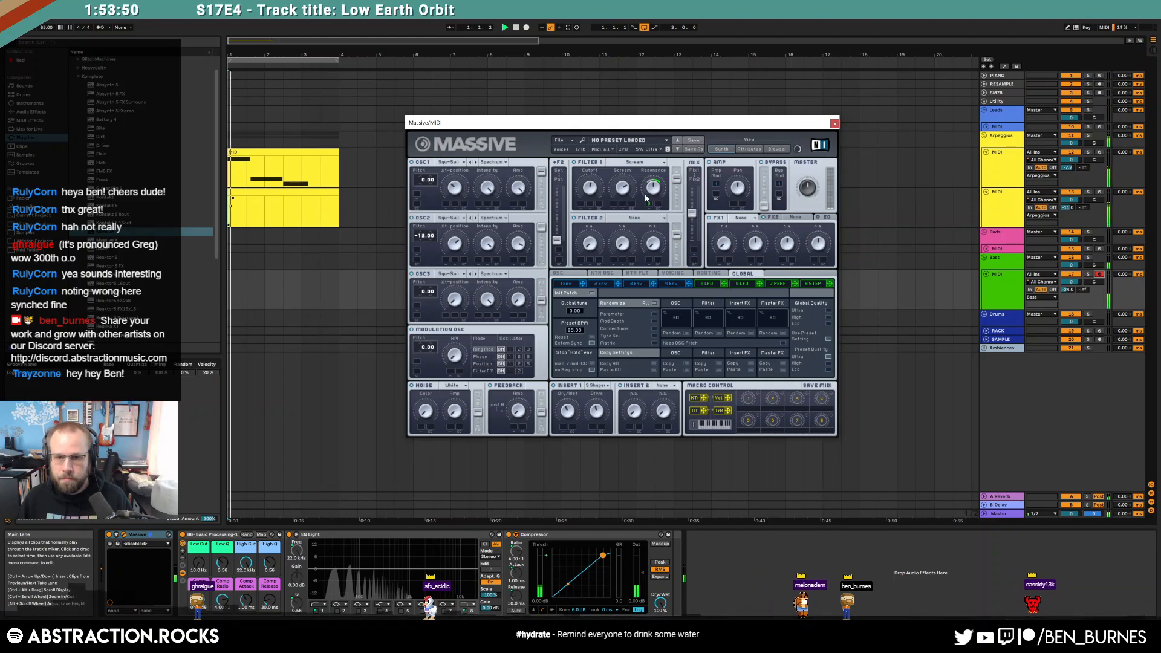
left_click(705, 284)
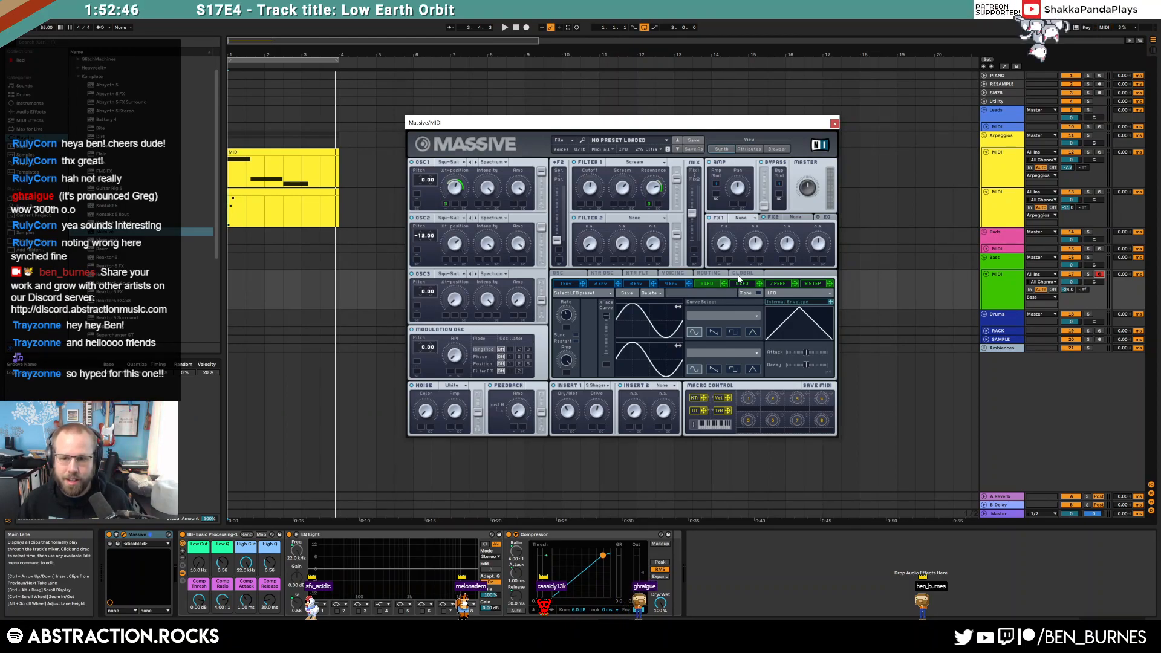
left_click(749, 219)
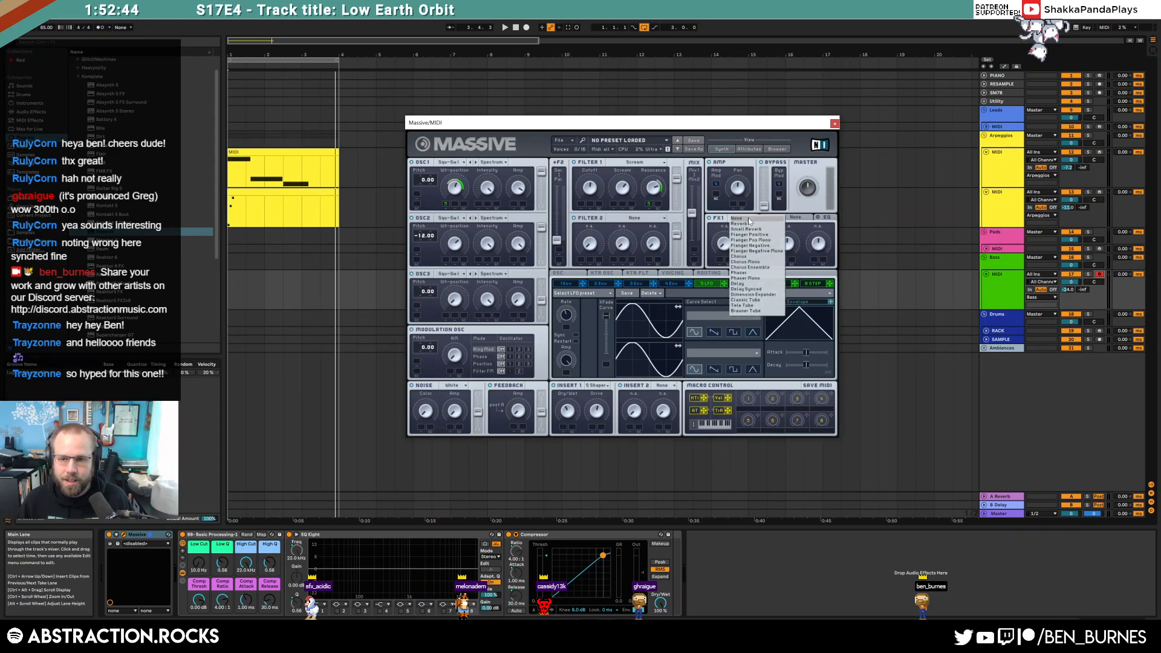
left_click(736, 219)
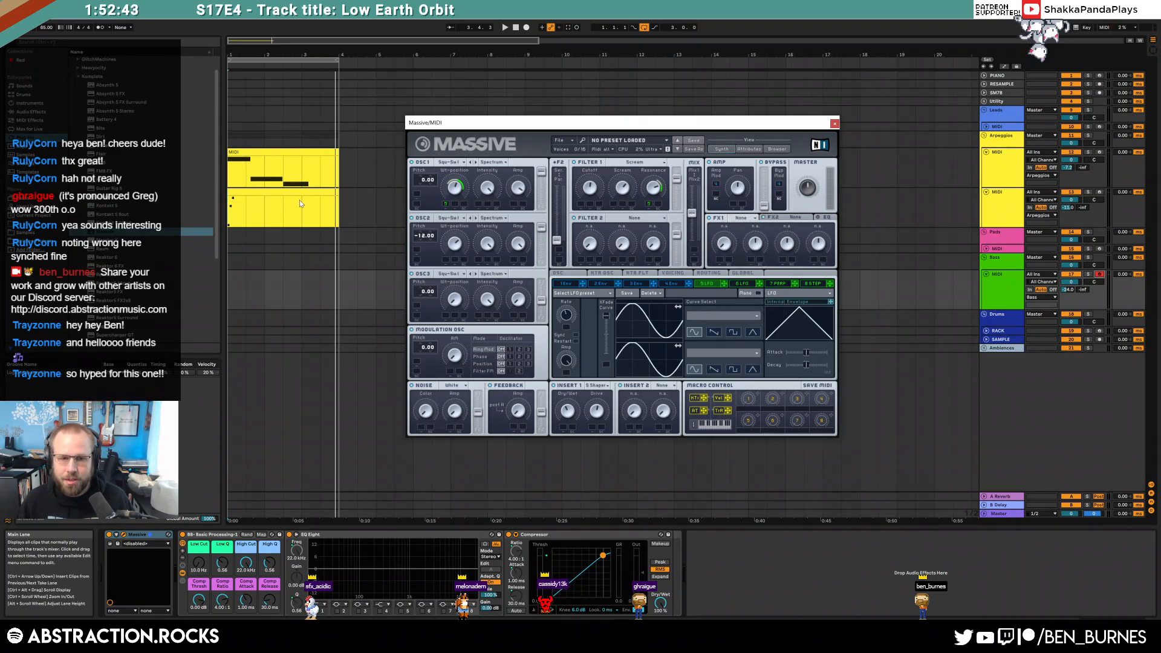
Step: Create a three-bar MIDI clip on the bass track, fill it with one sustained C1 note and play the loop
double_click(233, 283)
key("ctrl+d")
key("ctrl+d")
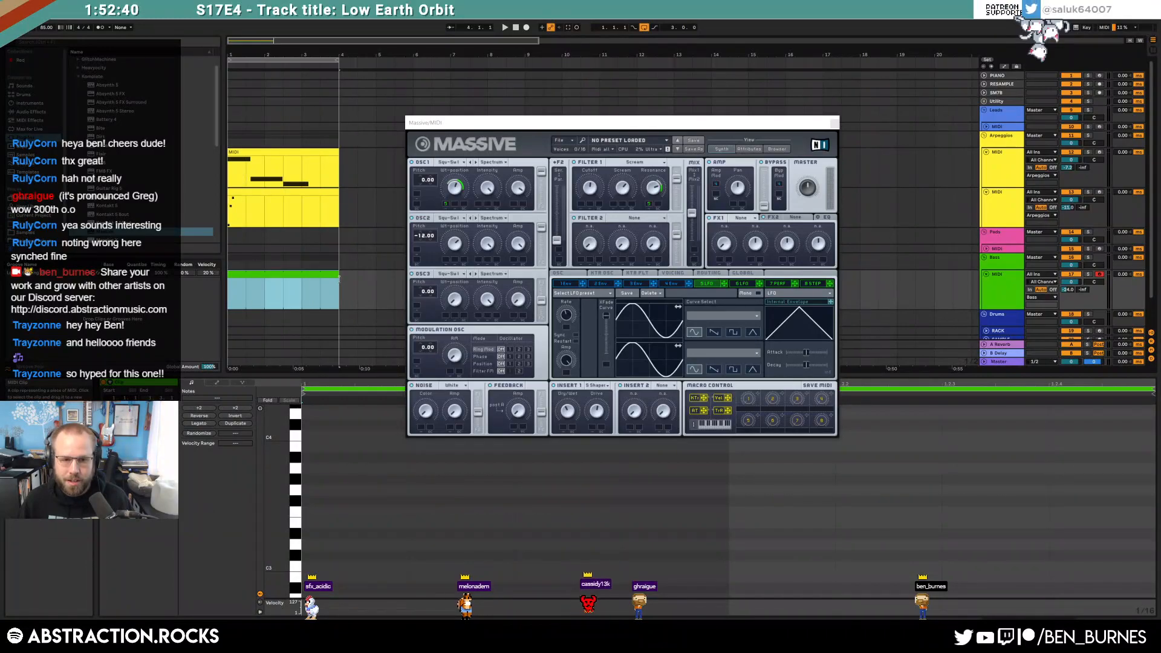
left_click_drag(276, 511, 266, 399)
left_click_drag(305, 579, 1153, 579)
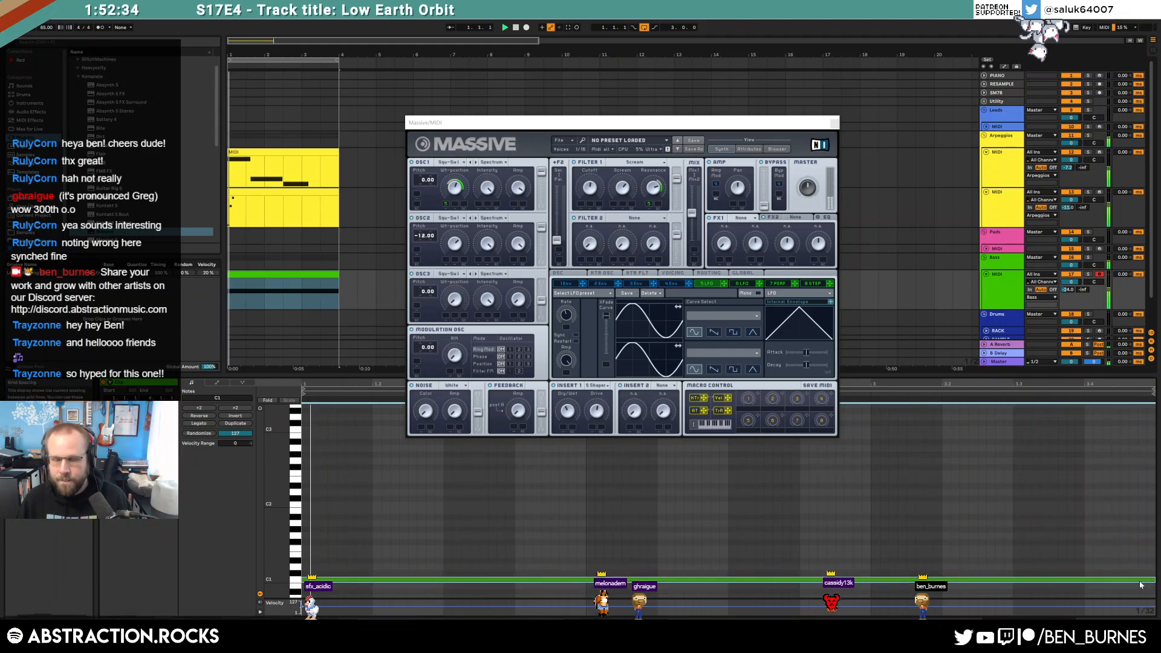
key("space")
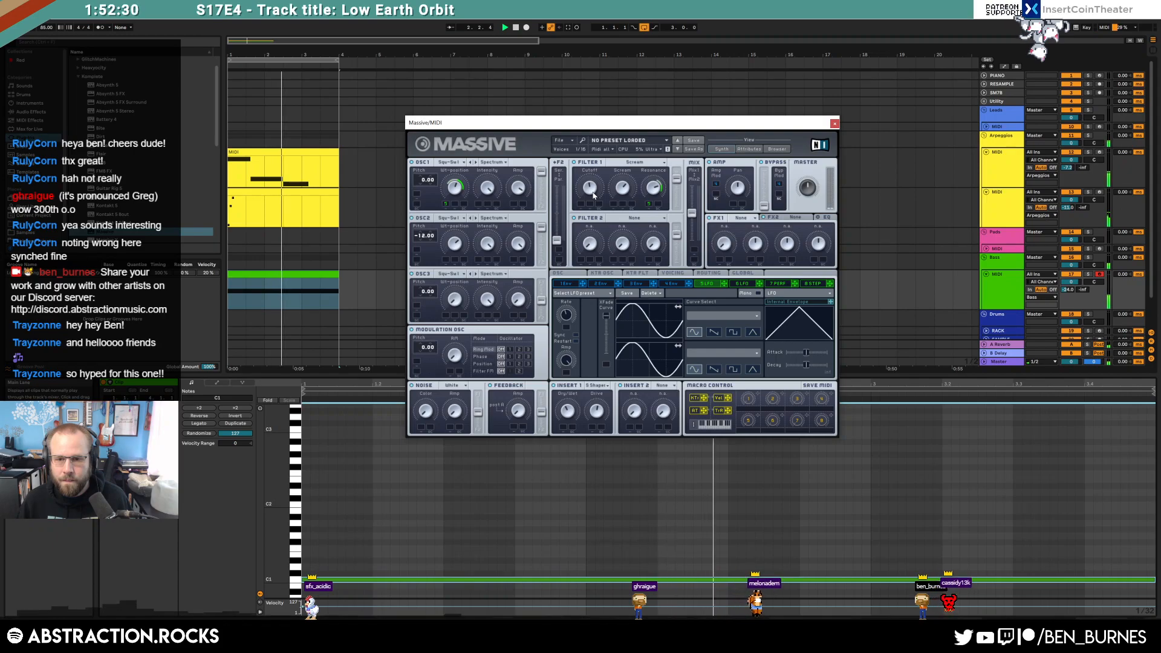
Step: Close the Massive window, raise the bass track's reverb send and reopen Massive from the track's devices
left_click(835, 124)
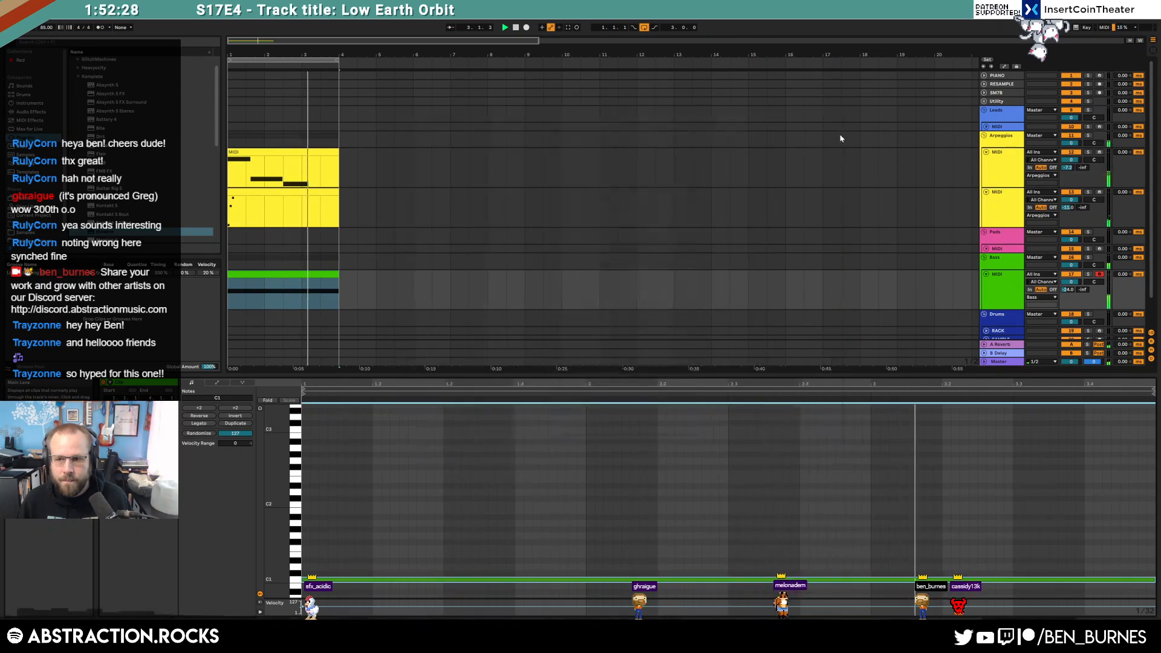
mouse_move(1066, 291)
left_mouse_down()
mouse_move(1067, 320)
mouse_move(1068, 283)
left_mouse_up()
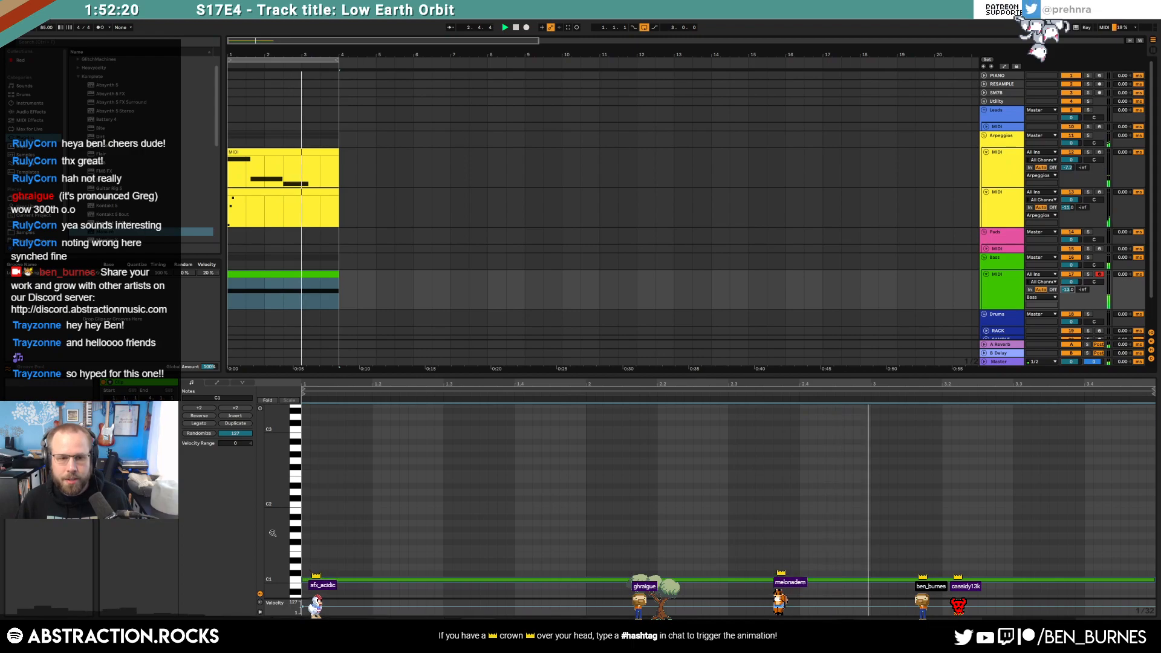
left_click(288, 294)
key("shift+Tab")
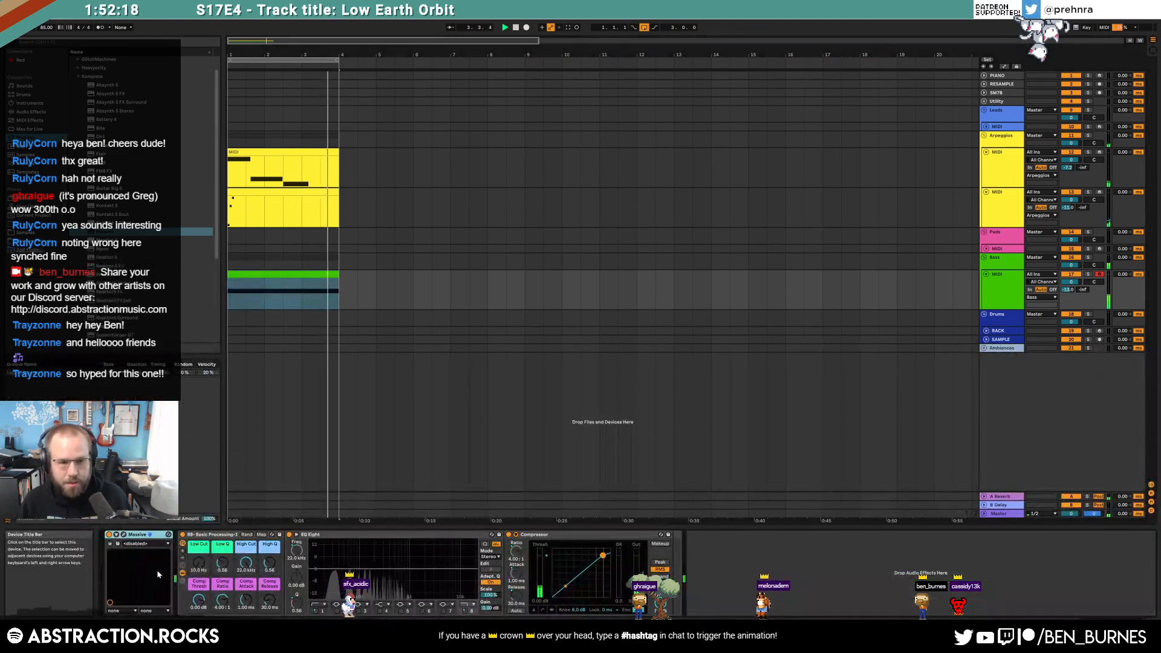
left_click(124, 536)
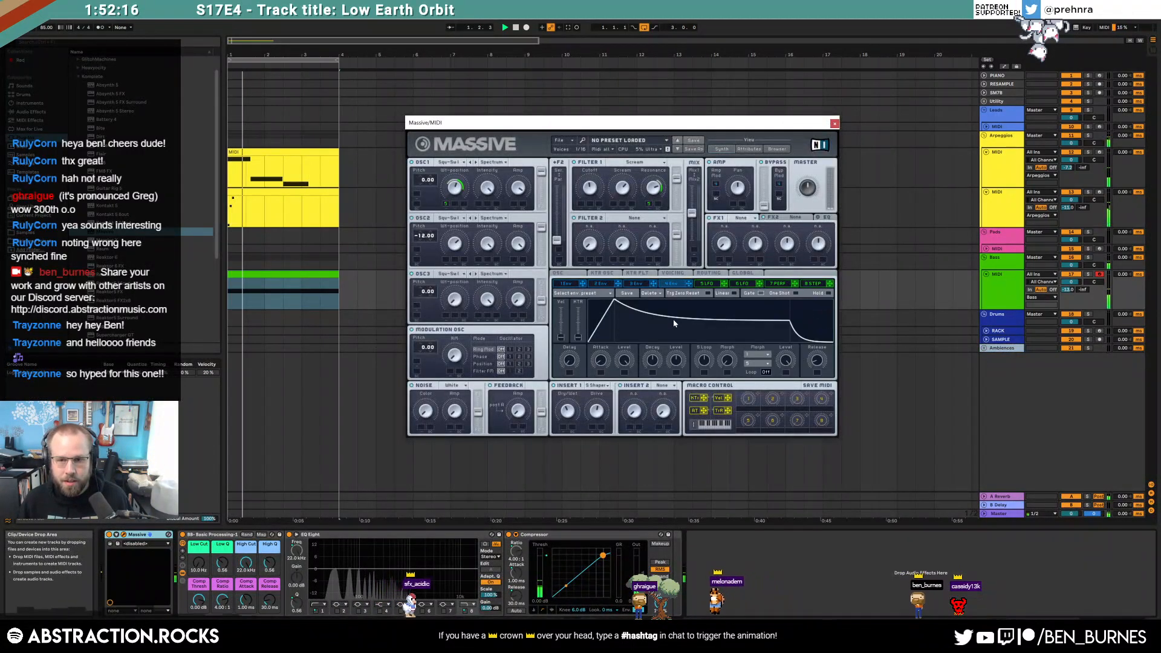
Step: Reshape Massive's envelope 4 with a shorter attack and full sustain level, and lower the bass track's volume
left_click_drag(618, 300, 601, 300)
left_click_drag(1071, 282, 1067, 292)
left_click_drag(600, 301, 599, 302)
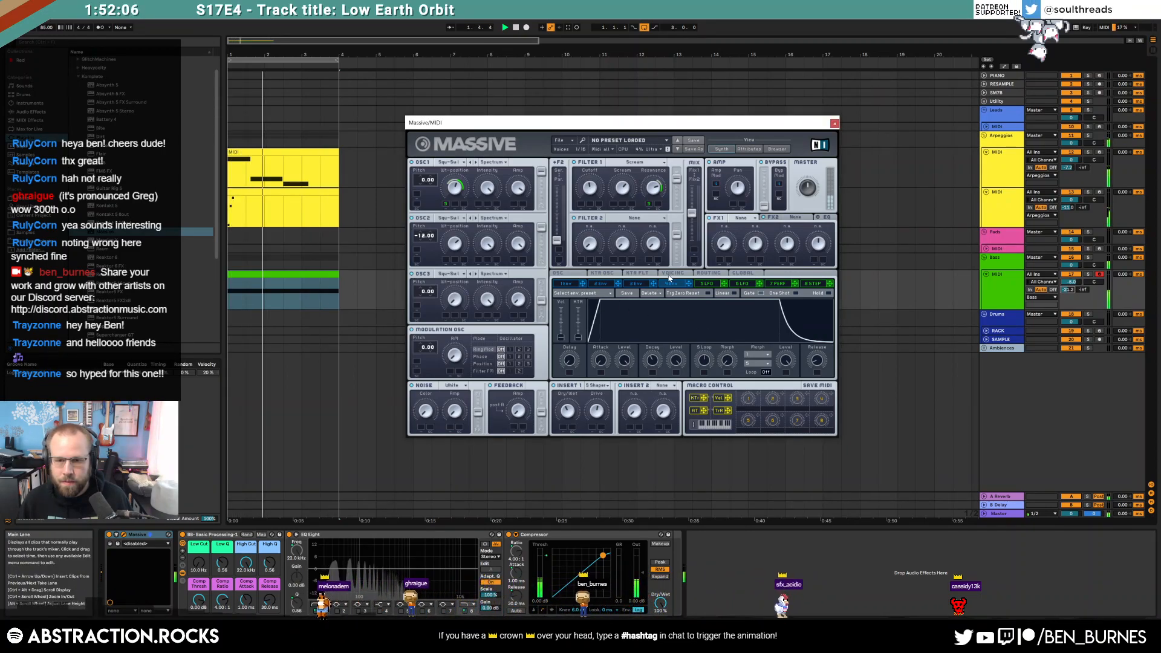
Step: Add unison voices with Pitch Cutoff spread in Massive's voicing, show LFO 5 and lower the bass track's volume
left_click(673, 272)
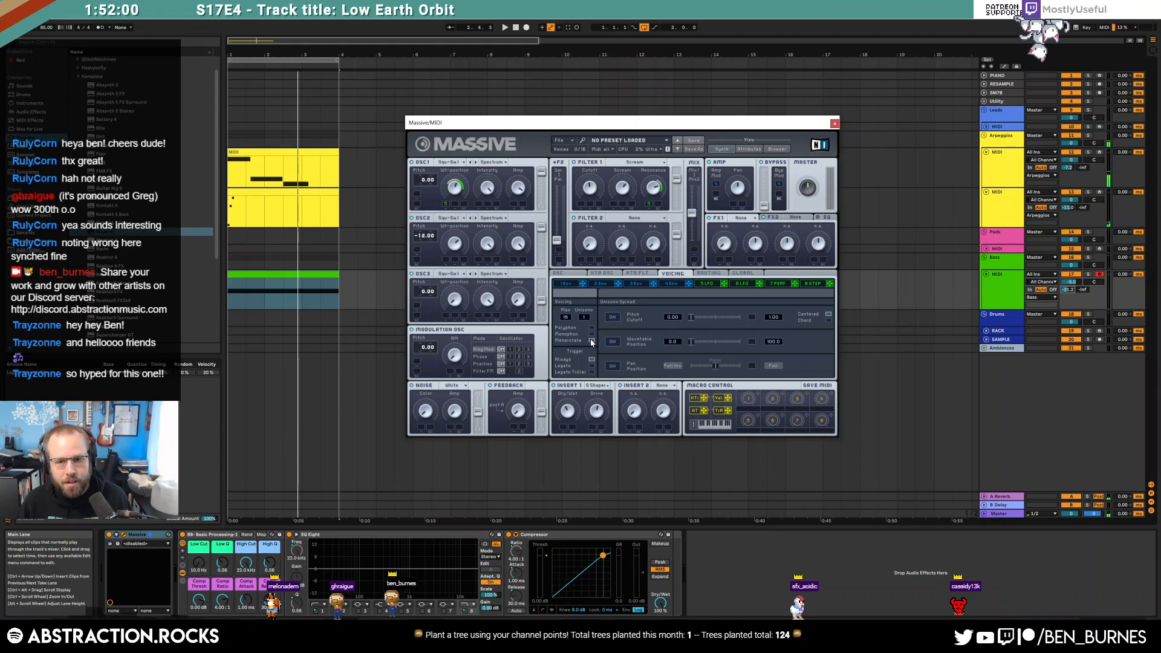
key("space")
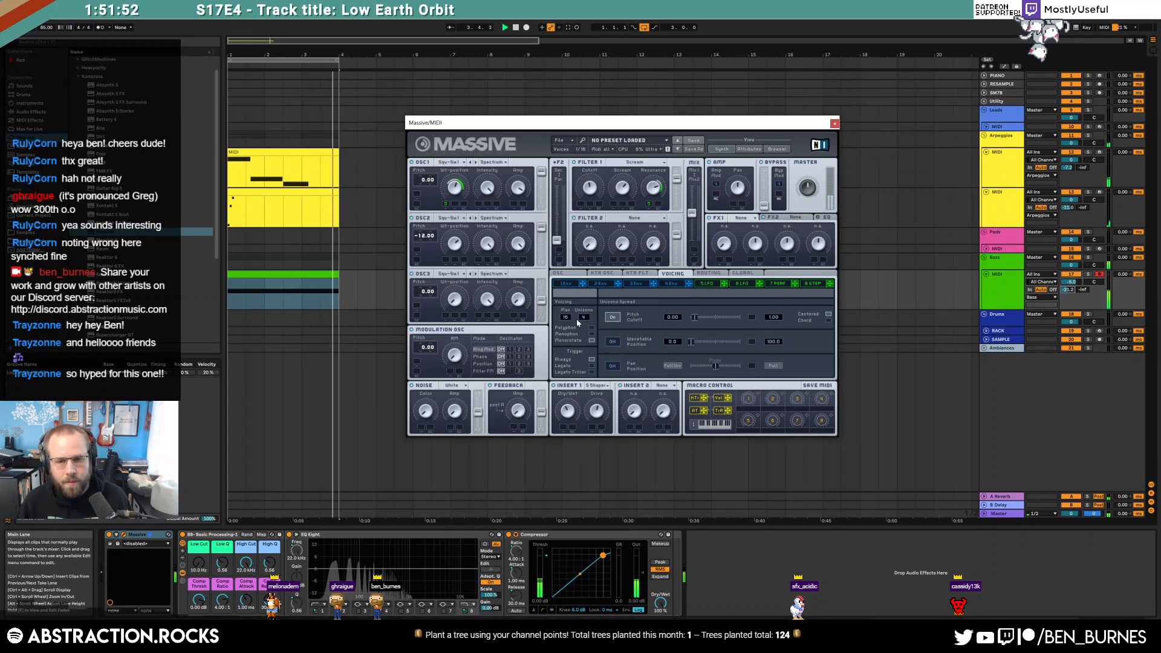
left_click(707, 283)
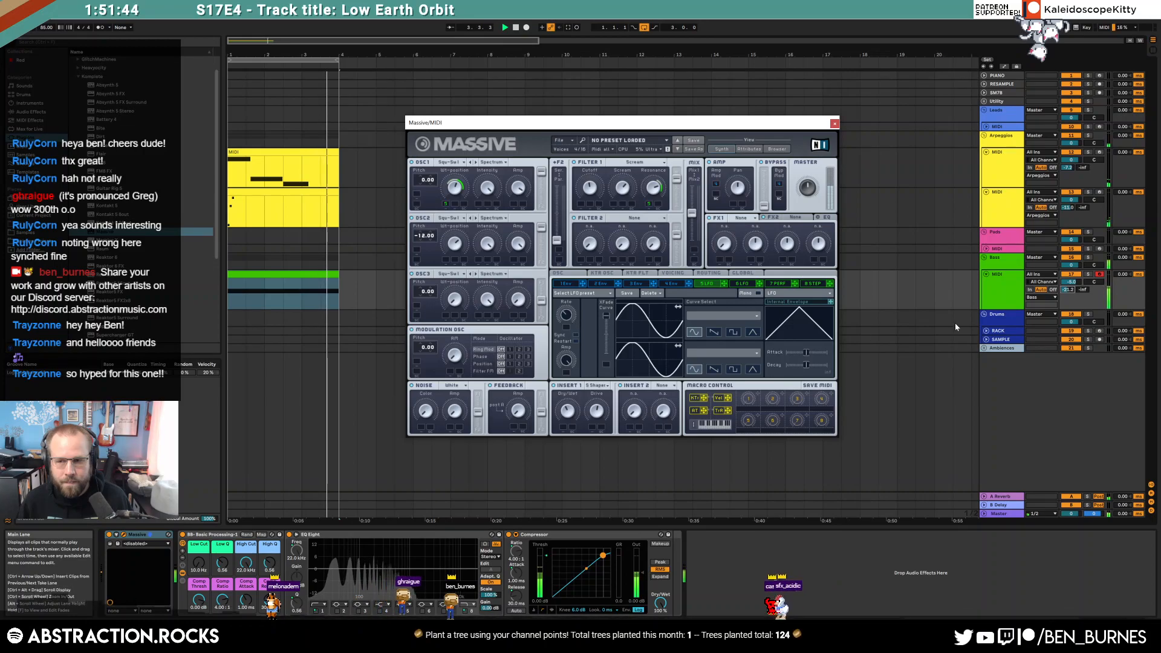
left_click_drag(1072, 282, 1072, 294)
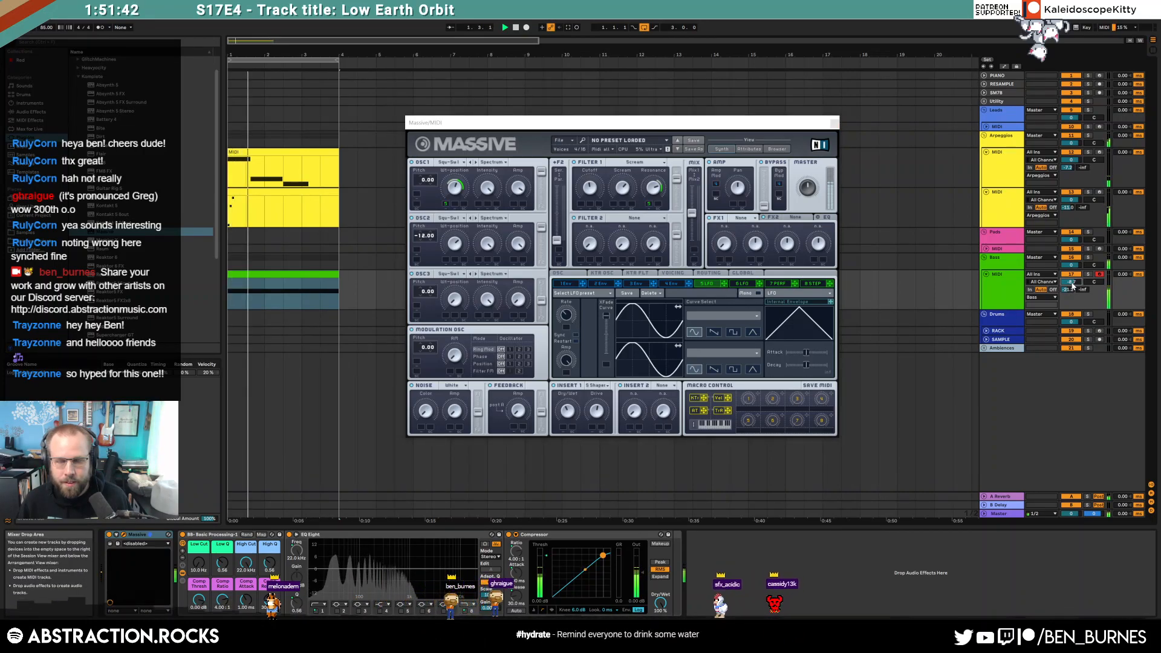
Step: Search the browser for "ott", insert the OTT preset right after Massive on the bass track and toggle playback
left_click(25, 111)
left_click(72, 42)
type("ott")
left_click_drag(97, 69, 184, 560)
key("space")
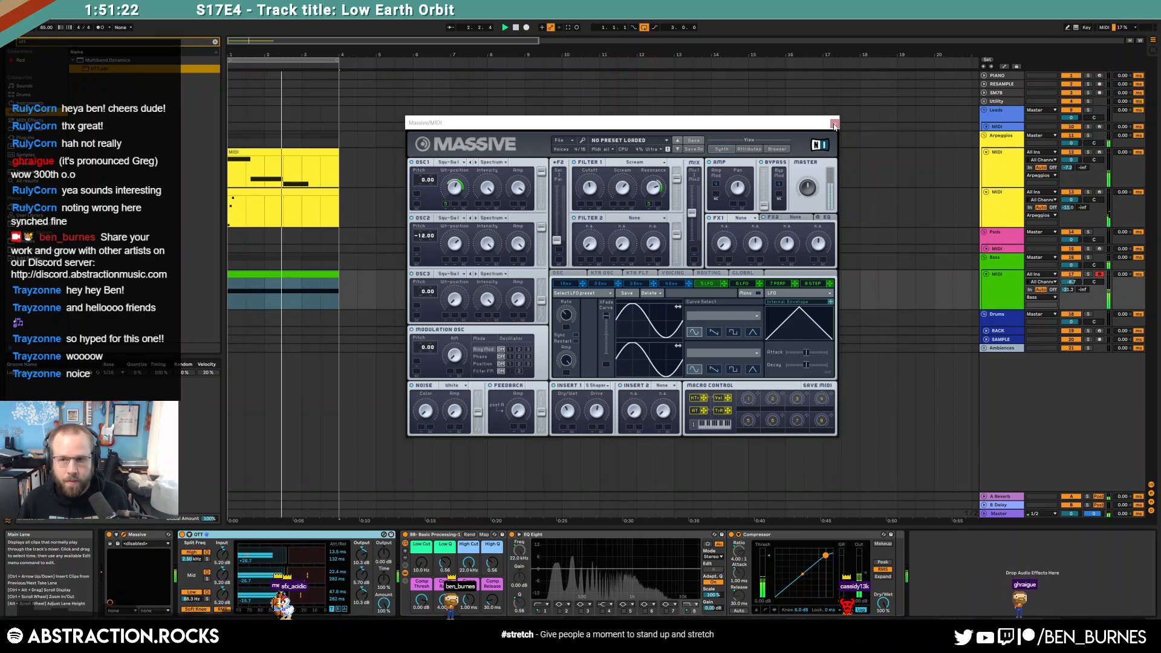
Step: Close the Massive window, unfold the Ambiances group and expand its first SAMPLE track
left_click(834, 123)
left_click(469, 290)
left_click(984, 348)
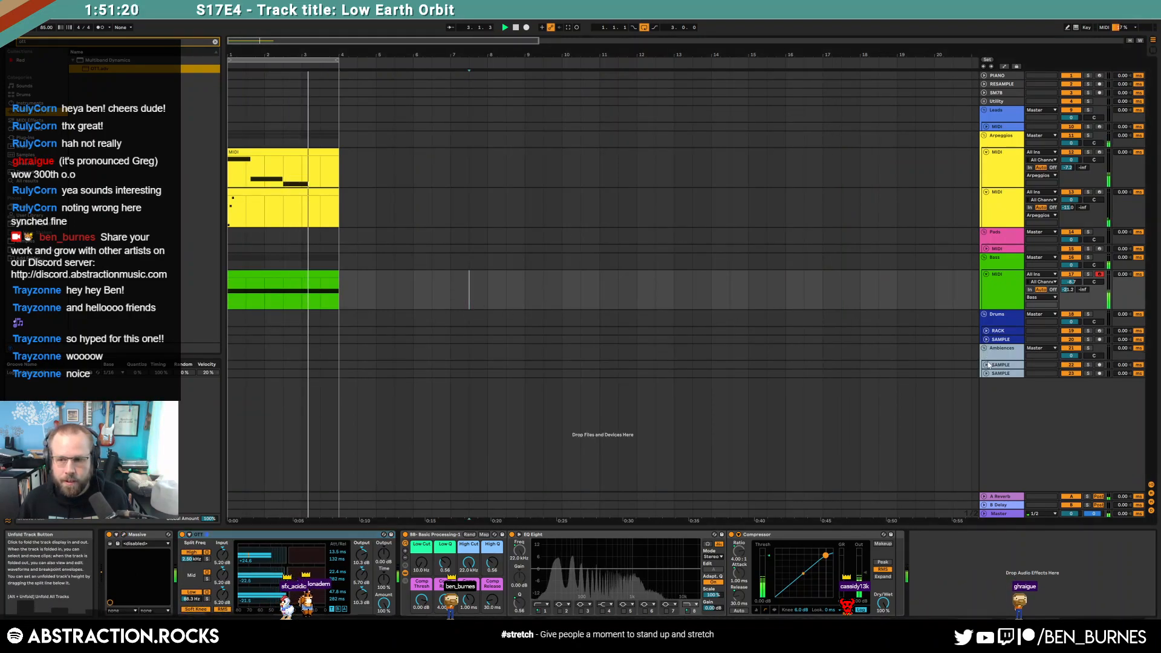
left_click(1001, 375)
Step: Switch the browser to the Samples place, search it for "morse" and clear the search
left_click(214, 43)
left_click(27, 233)
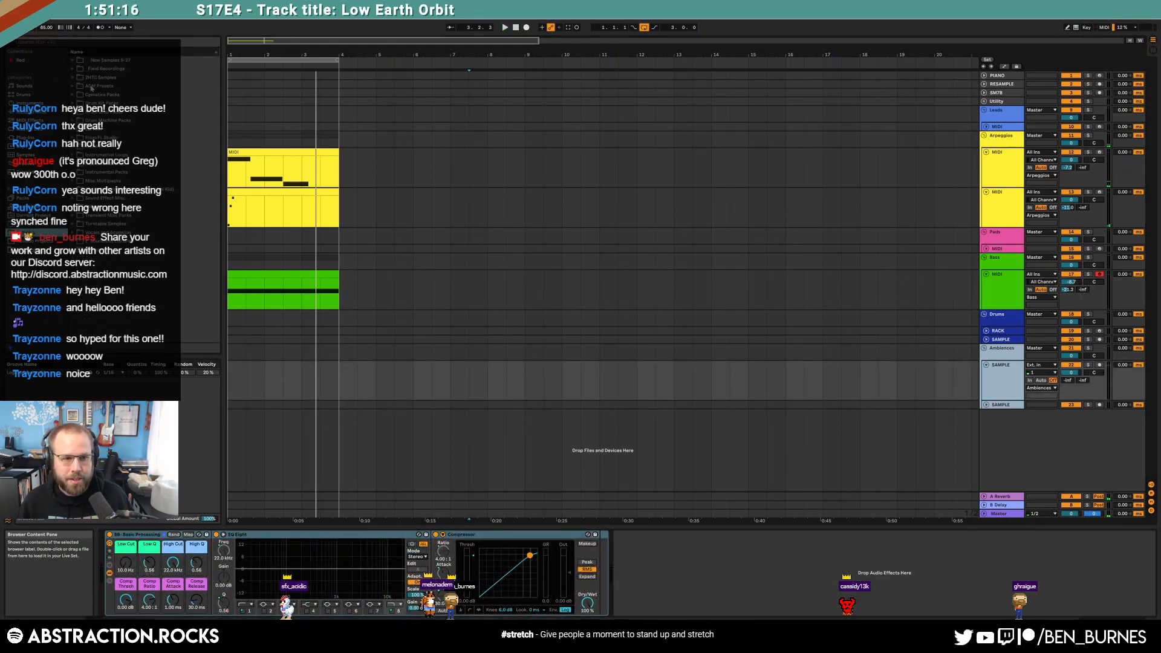
left_click(111, 44)
type("morse")
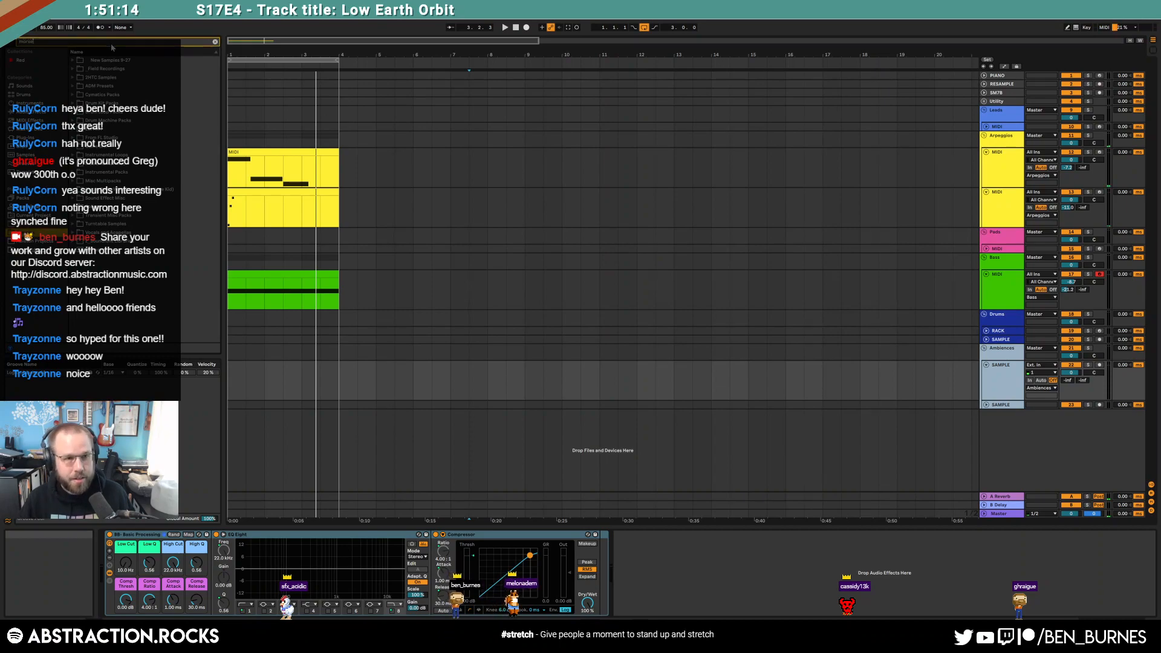
key("BackSpace")
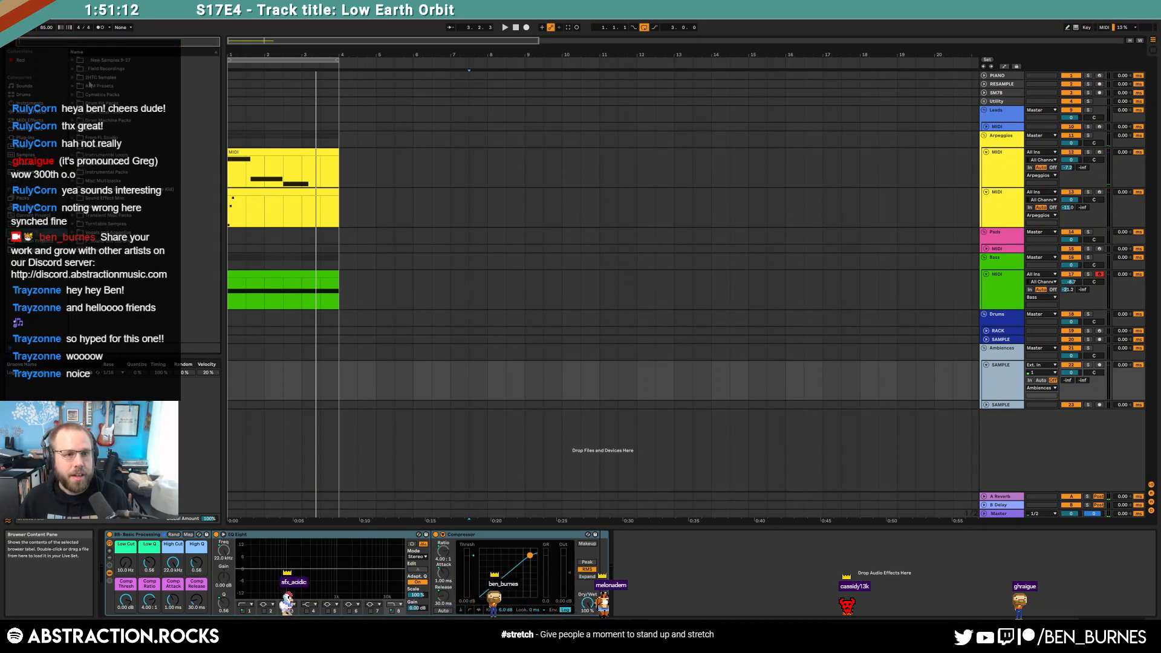
Step: Open the 2HTC Samples folder in the browser and browse its dated subfolders down to THE SAMPLE PACK FROM HELL
left_click(73, 78)
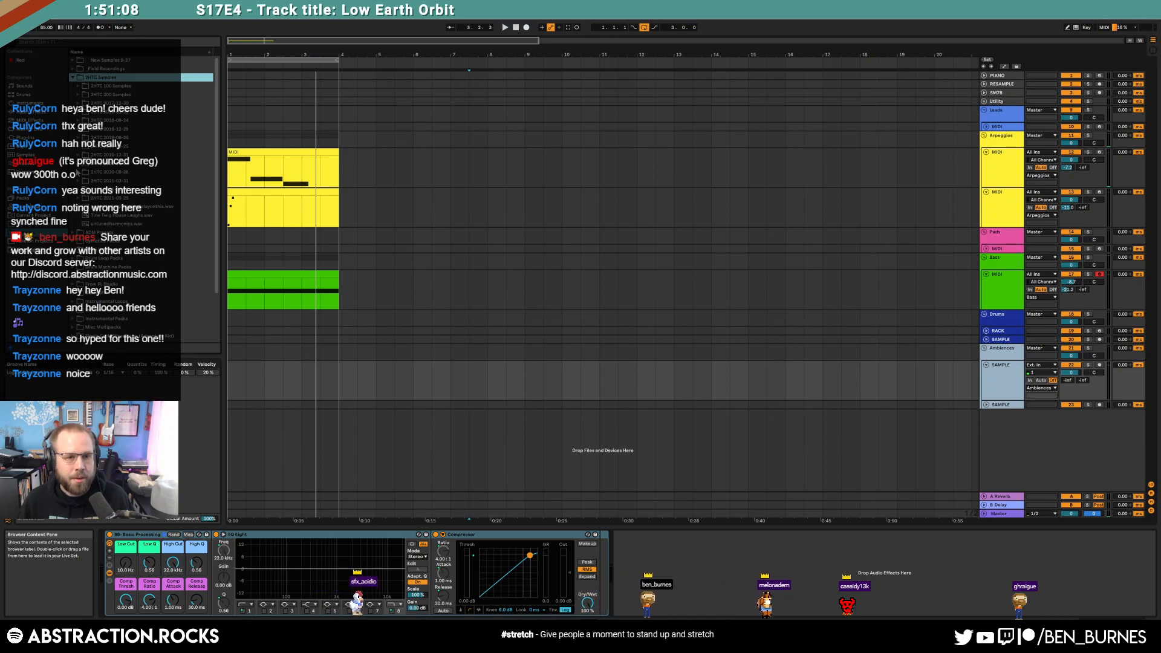
left_click(78, 164)
left_click(81, 173)
left_click(83, 173)
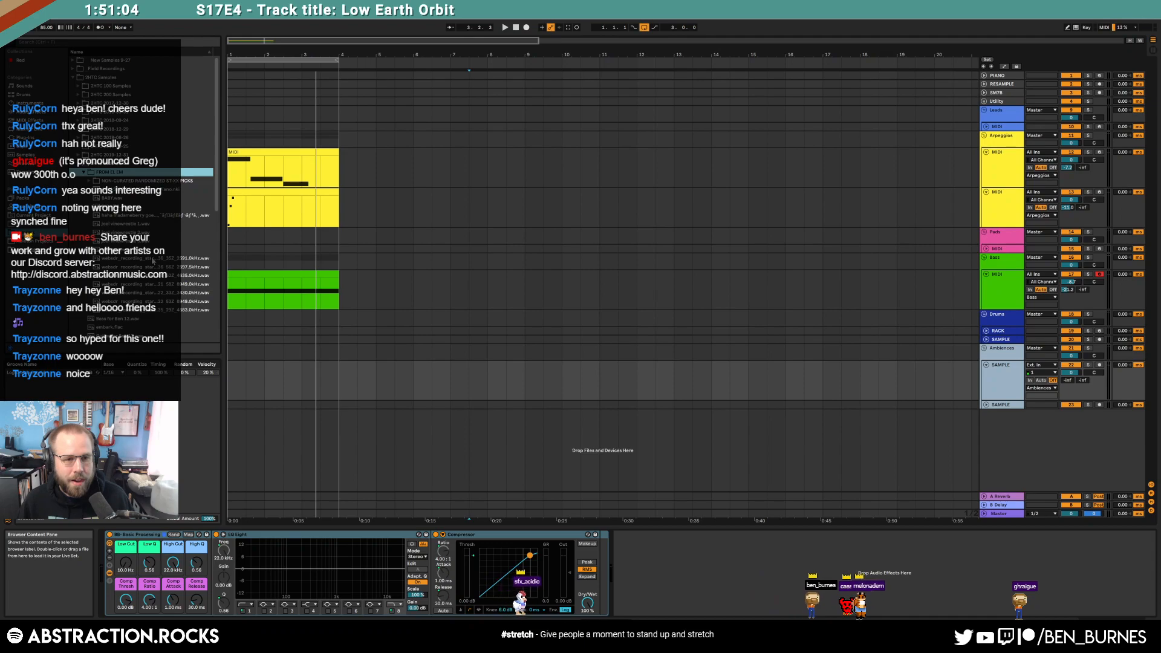
left_click(78, 155)
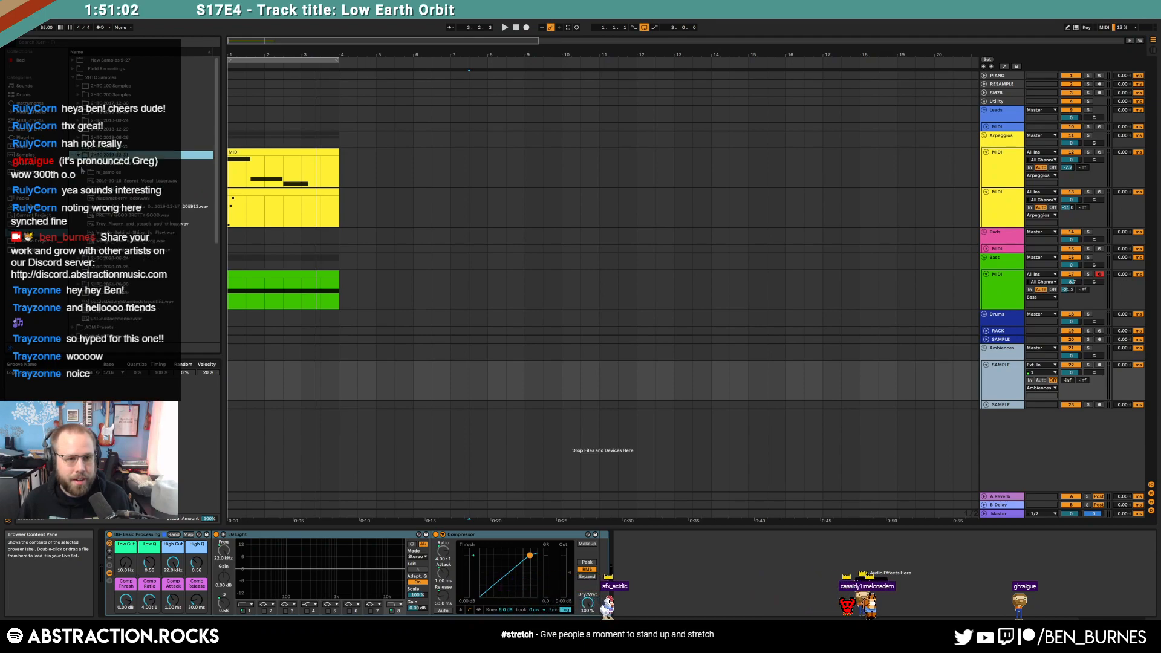
left_click(83, 172)
left_click(90, 181)
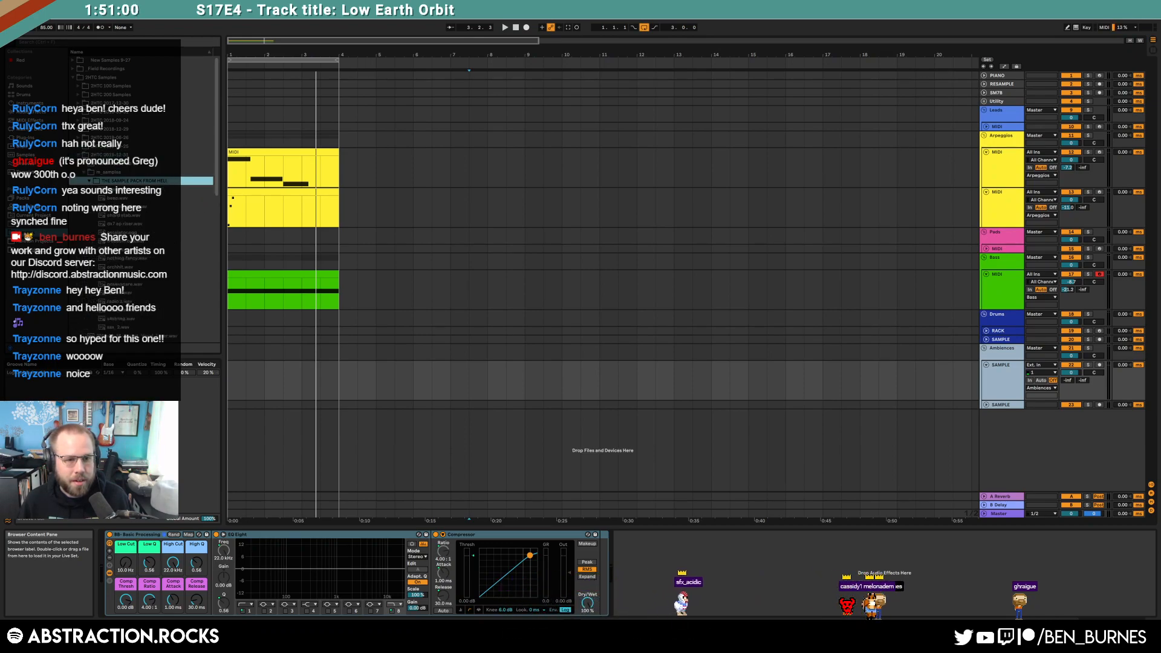
Step: Place the radio 3 sample at the start of the first Ambiances SAMPLE track and open the clip's audio settings
left_click(145, 311)
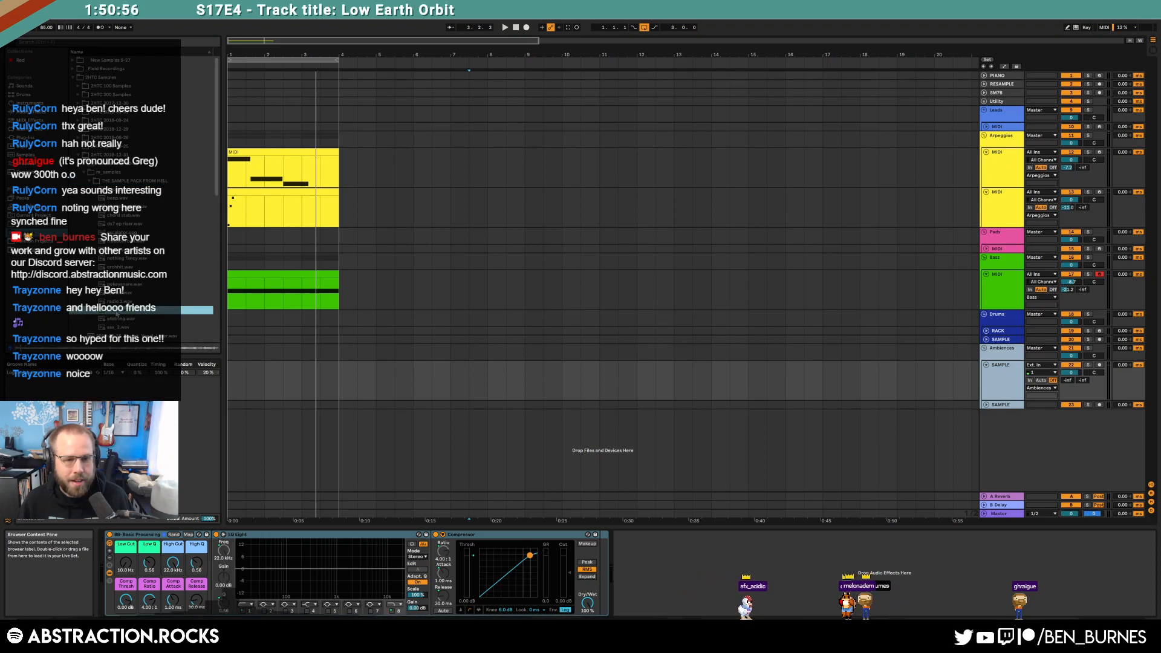
left_click_drag(400, 381, 309, 361)
double_click(229, 389)
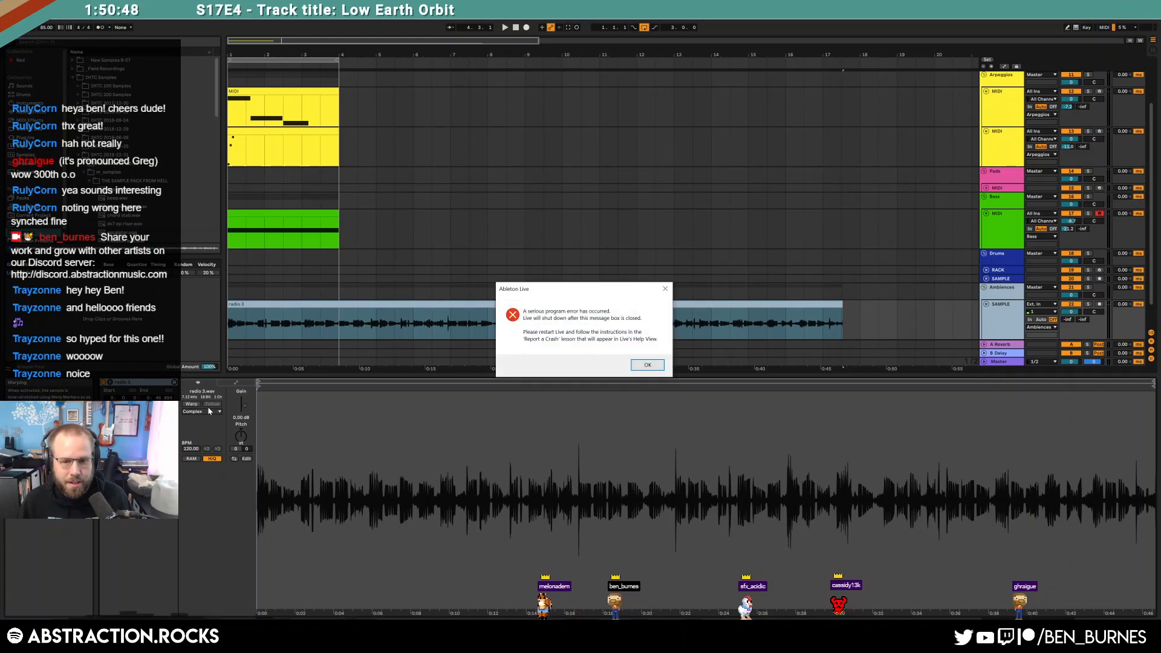
Step: Dismiss the program error, recover the unsaved Live Set and close the crash report help
left_click(648, 365)
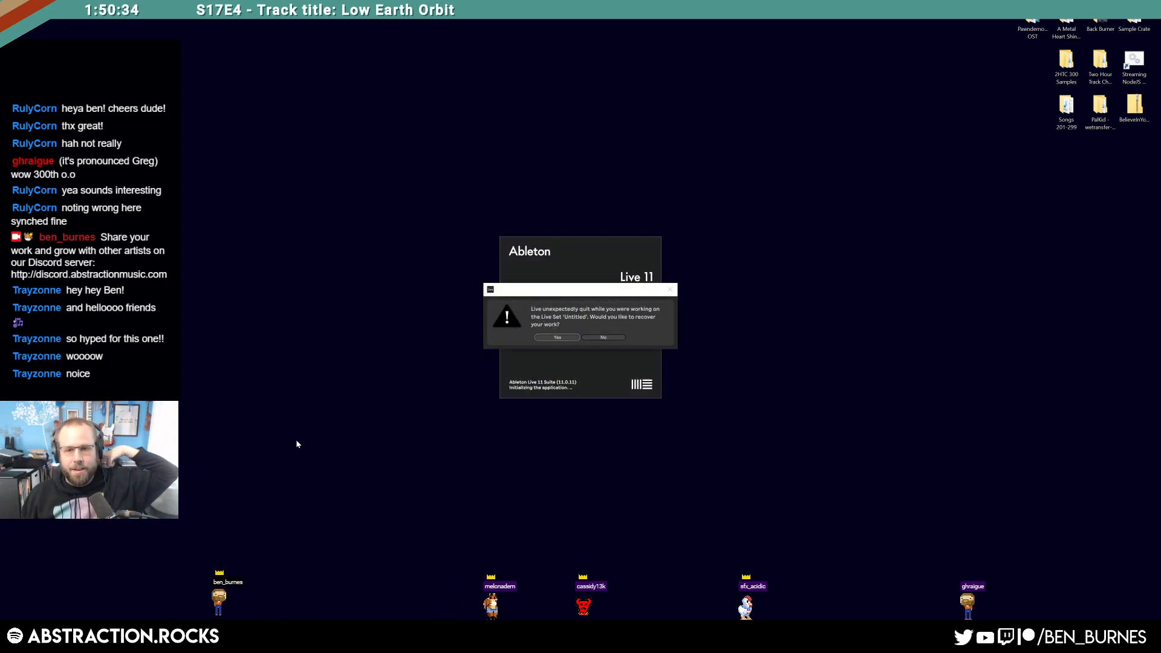
left_click(541, 337)
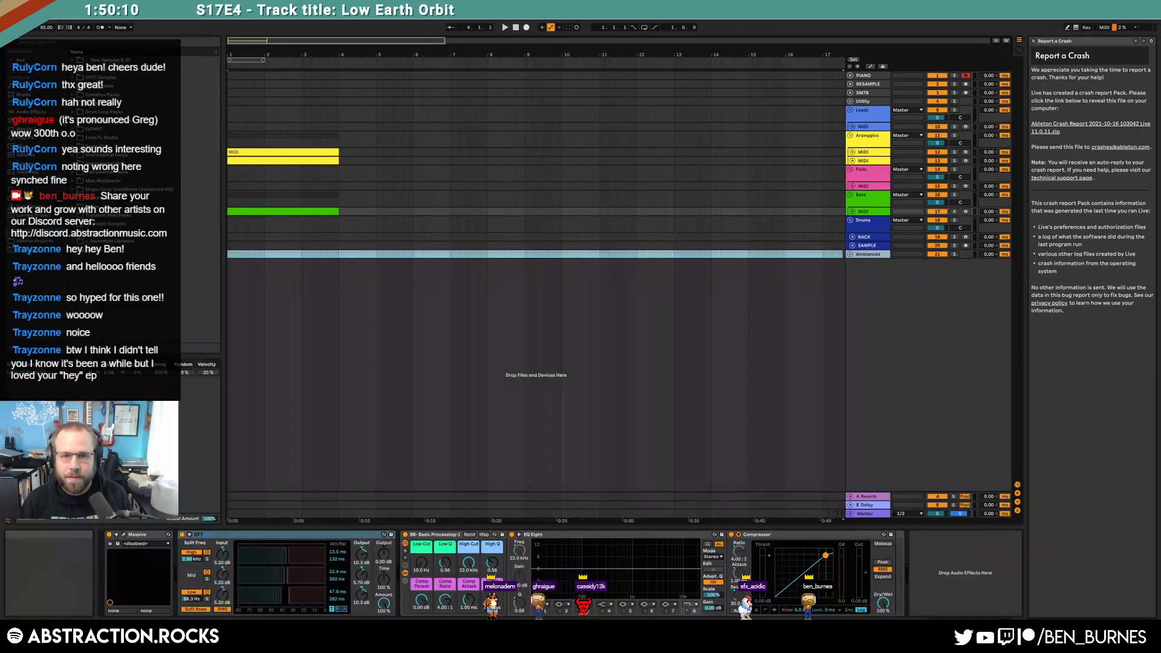
left_click(1034, 39)
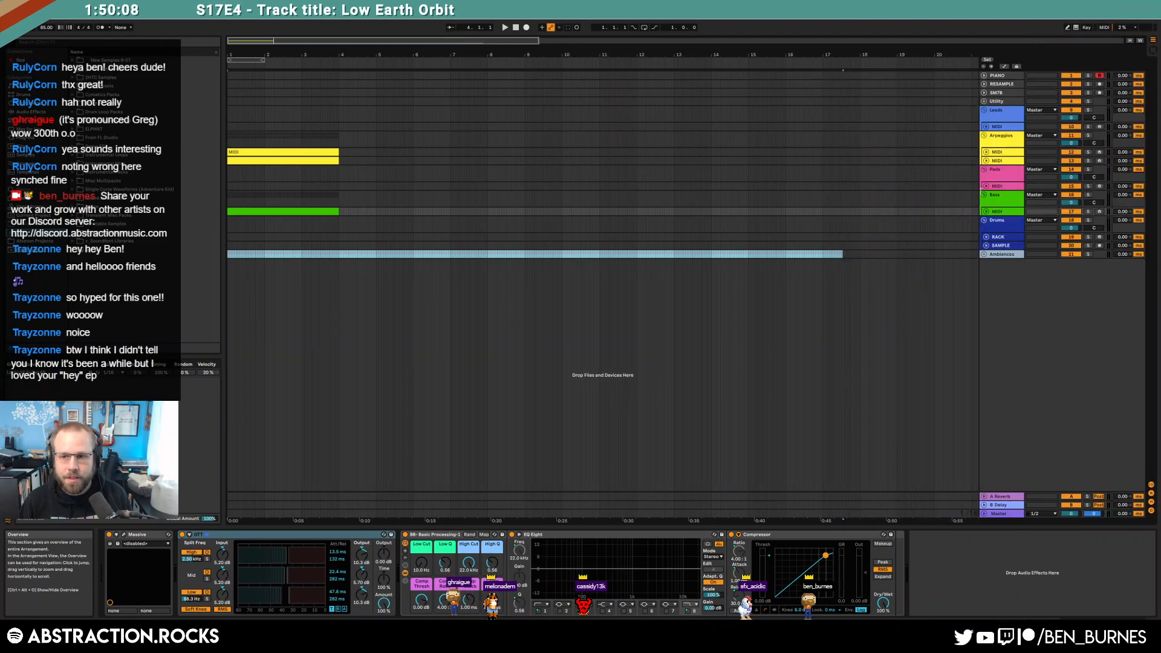
Step: Unfold the bass MIDI track, open its Massive synth and move the synth window over the arrangement
left_click(987, 212)
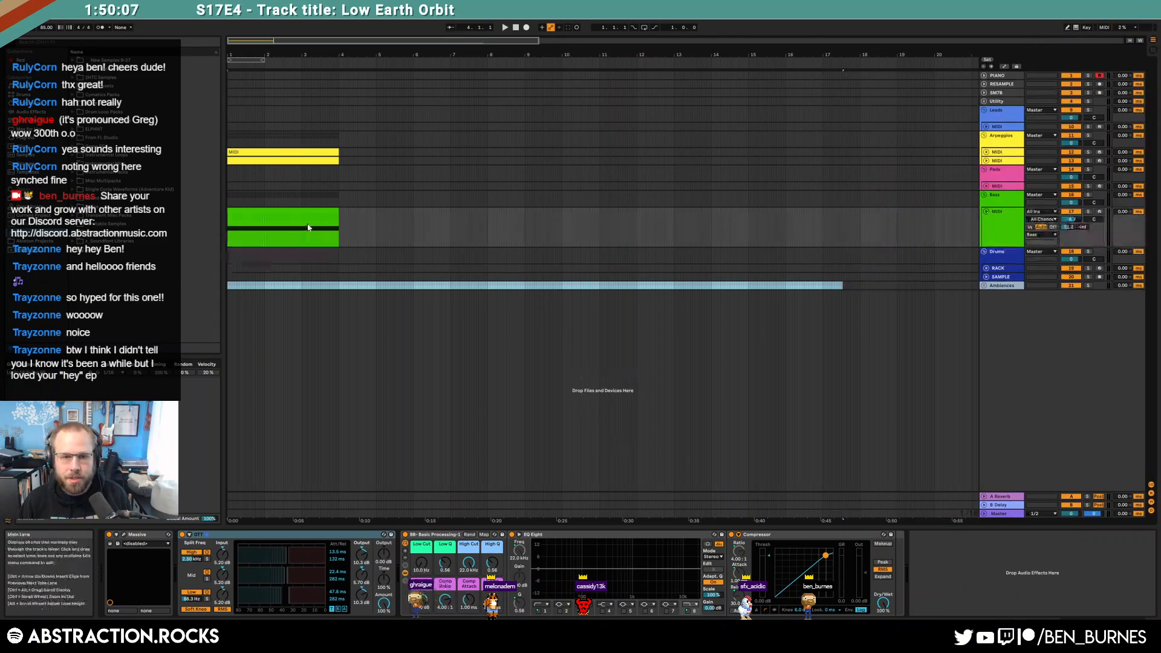
left_click(124, 536)
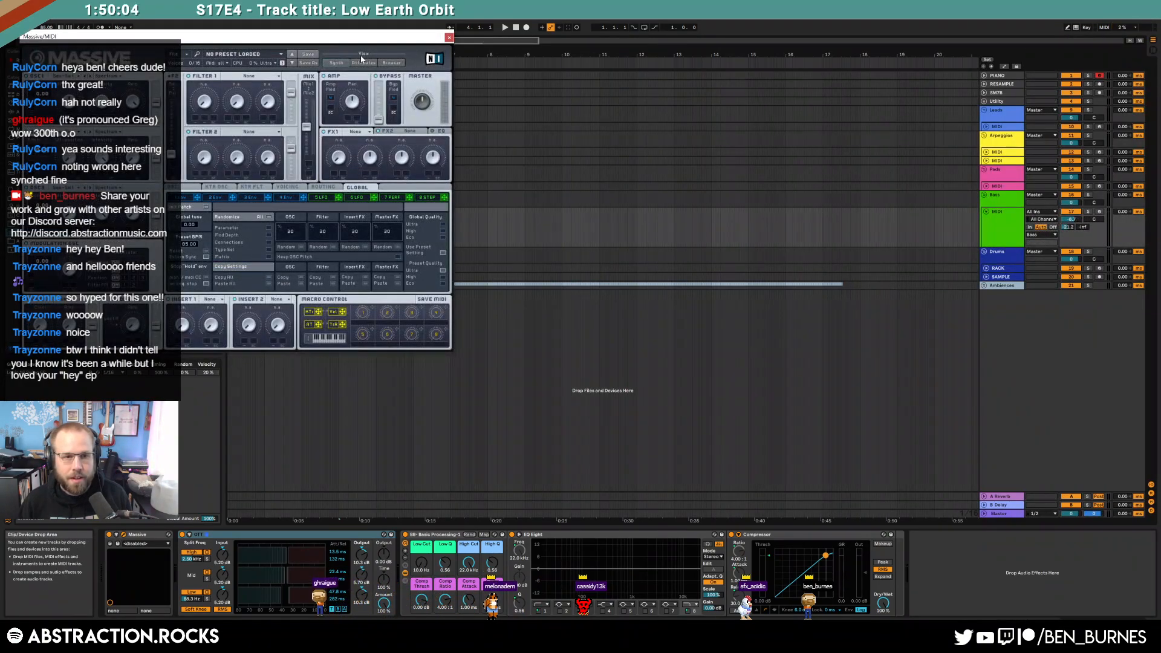
left_click_drag(219, 33, 619, 166)
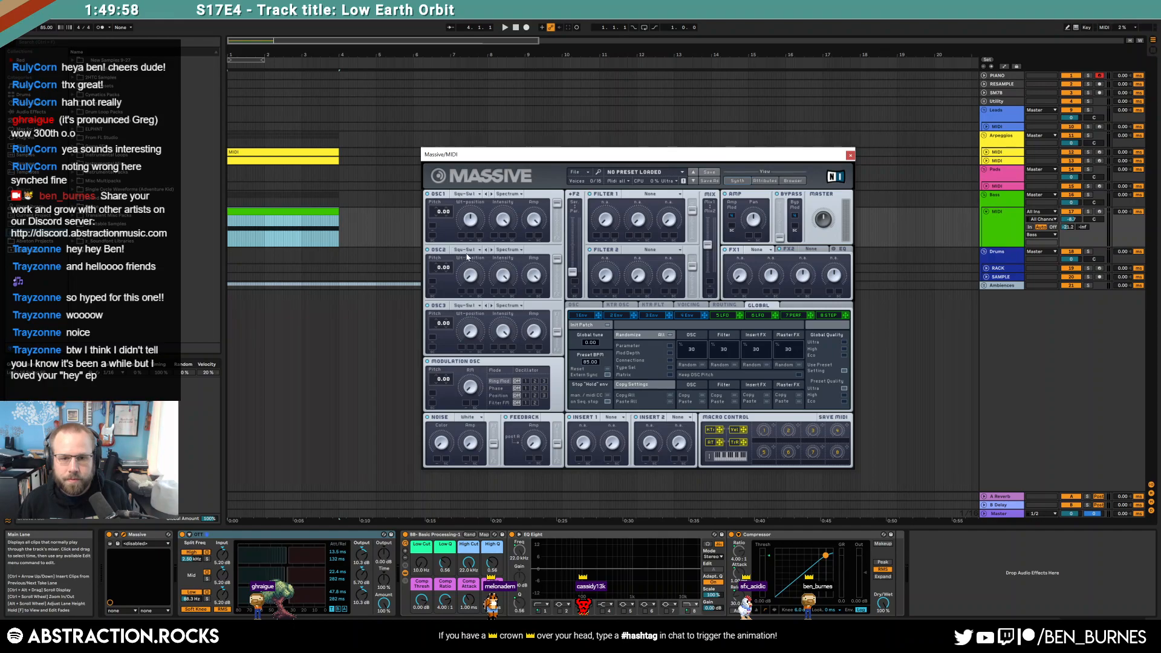
Step: Try Lowpass 4 as Massive's Filter 1 type and switch the filter to Scream
left_click(656, 194)
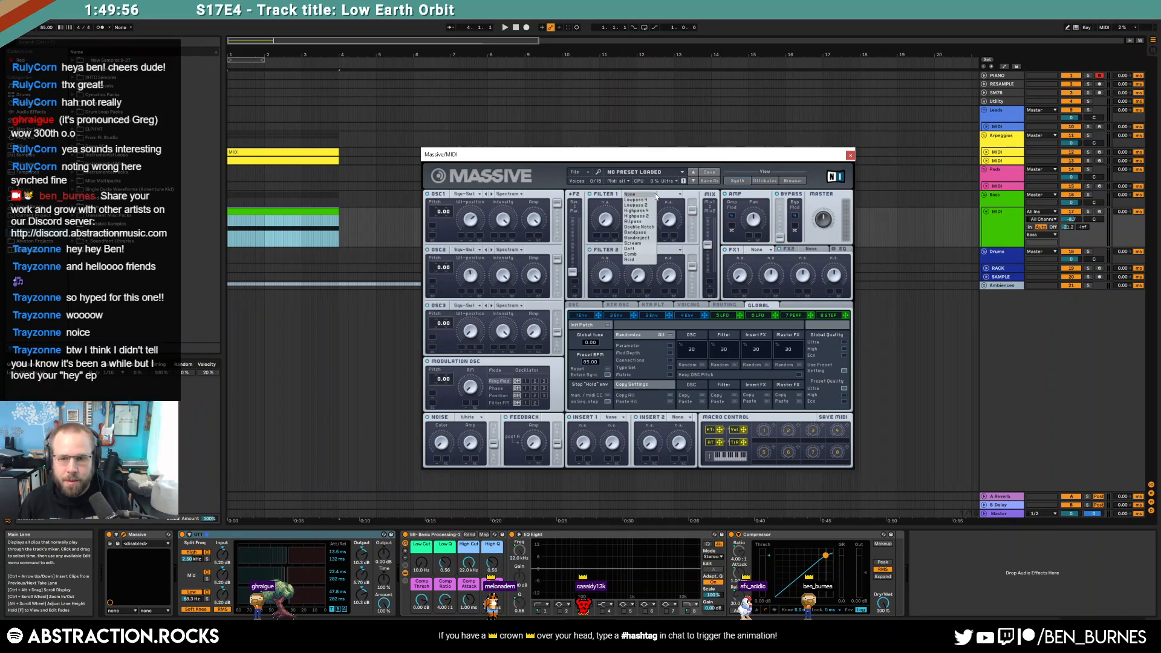
left_click(644, 201)
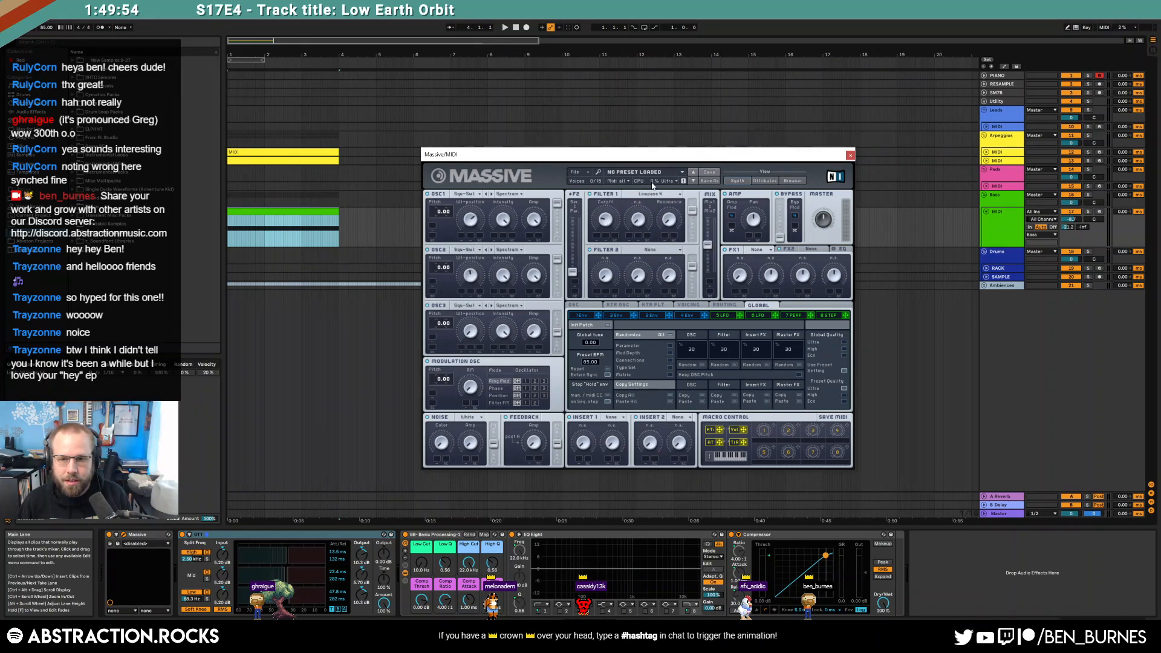
left_click(653, 194)
left_click(646, 243)
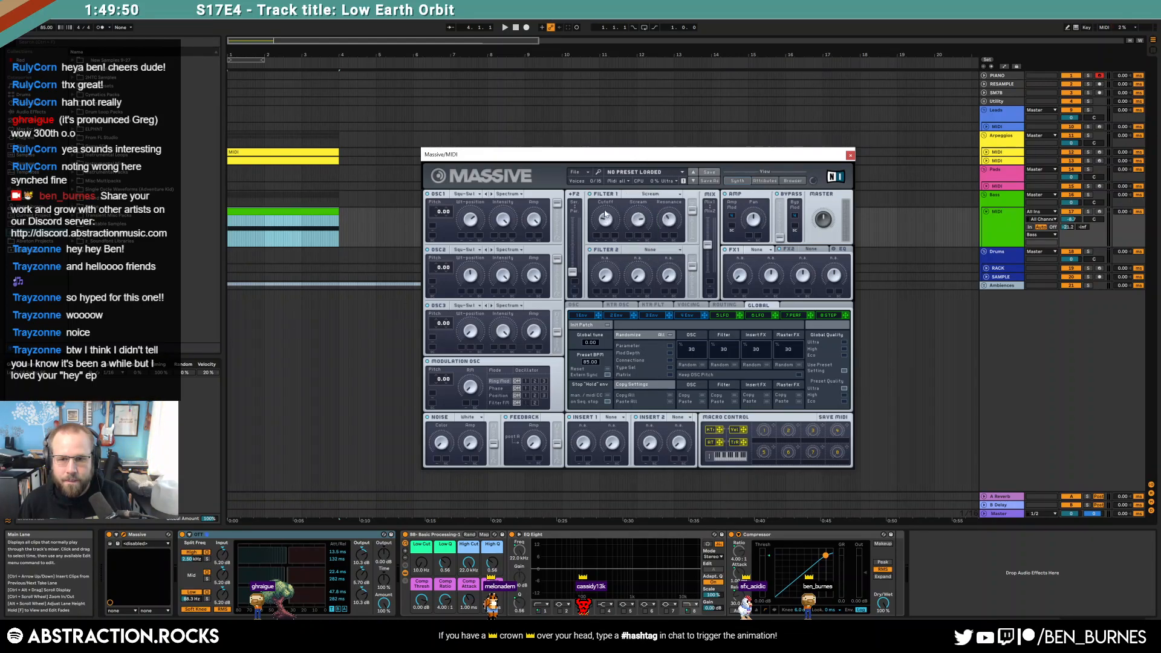
Step: Assign LFO 5 to Filter 1's resonance and remove the LFO assignment from its cutoff
left_click(714, 317)
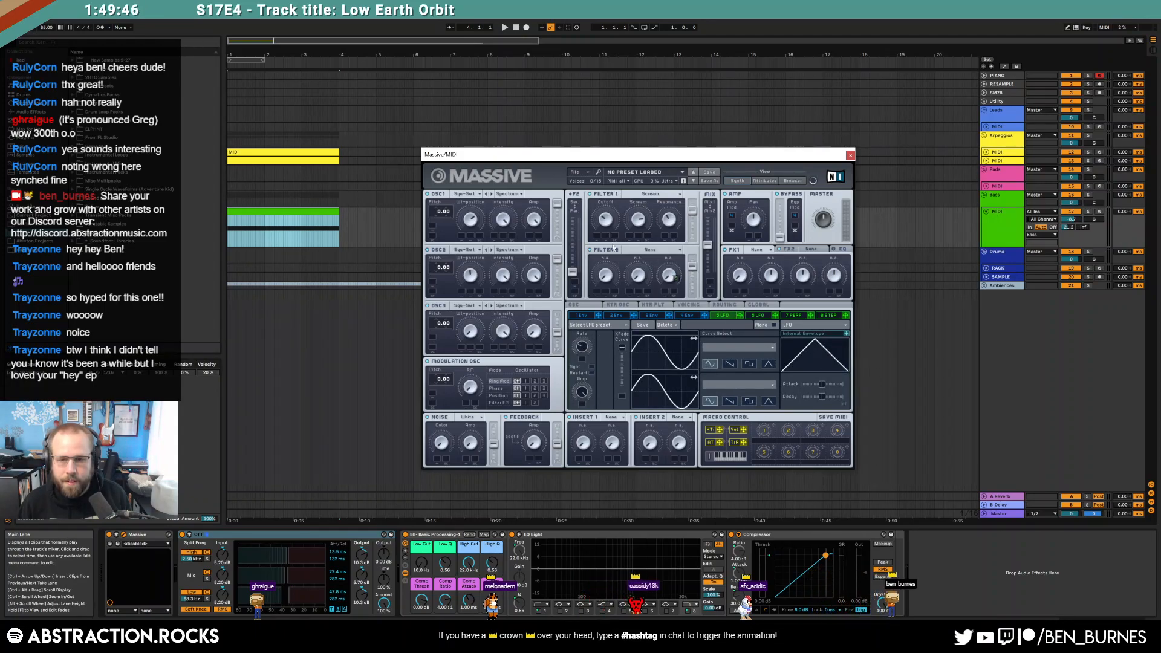
left_click_drag(591, 223, 596, 234)
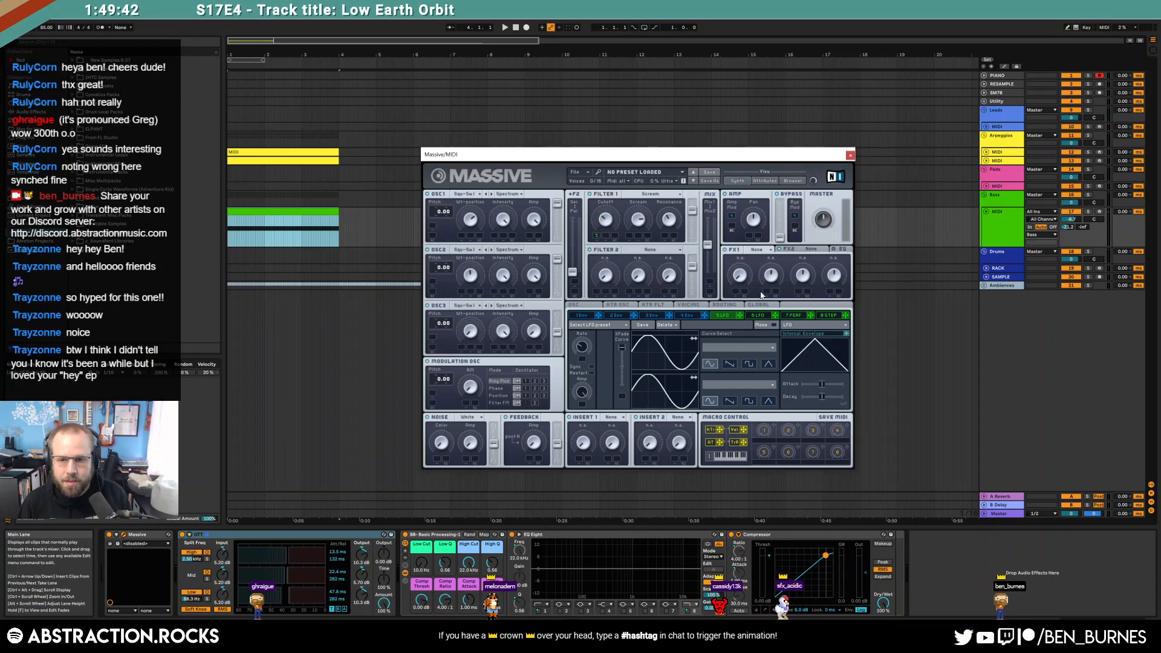
left_click_drag(668, 239, 671, 236)
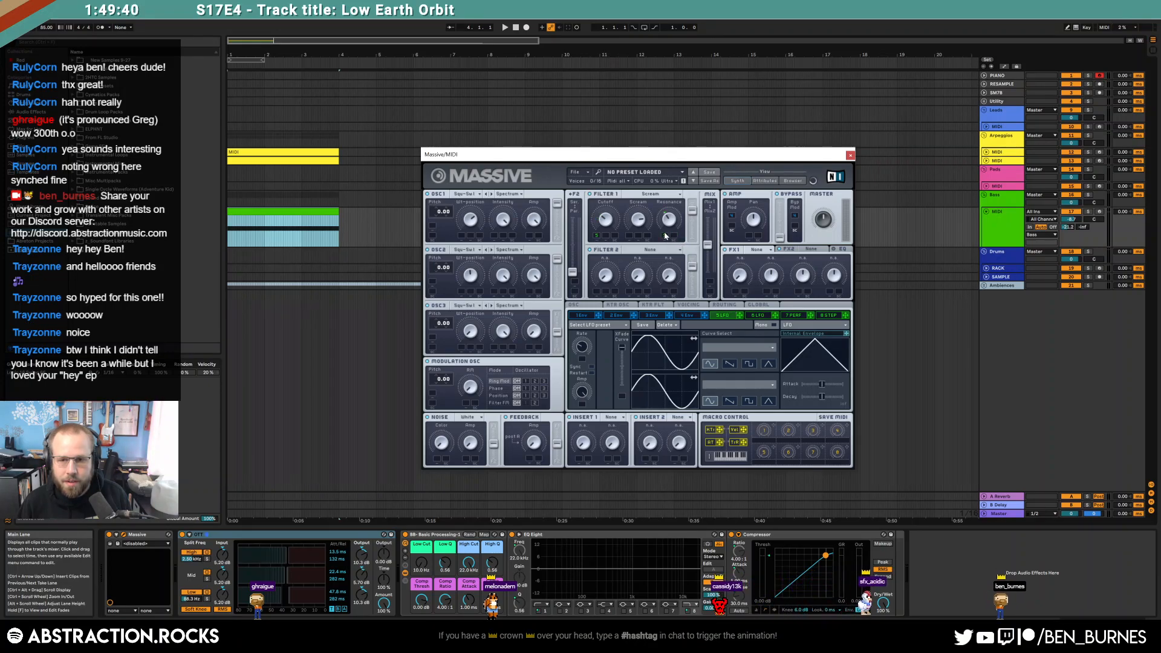
right_click(597, 241)
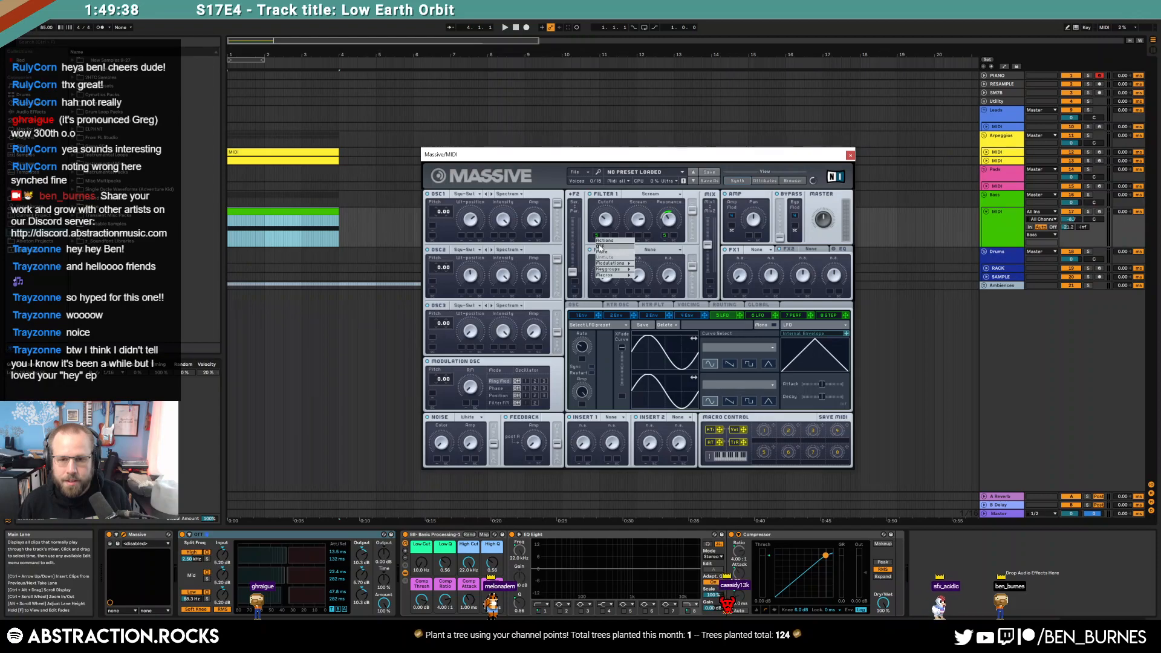
left_click(601, 249)
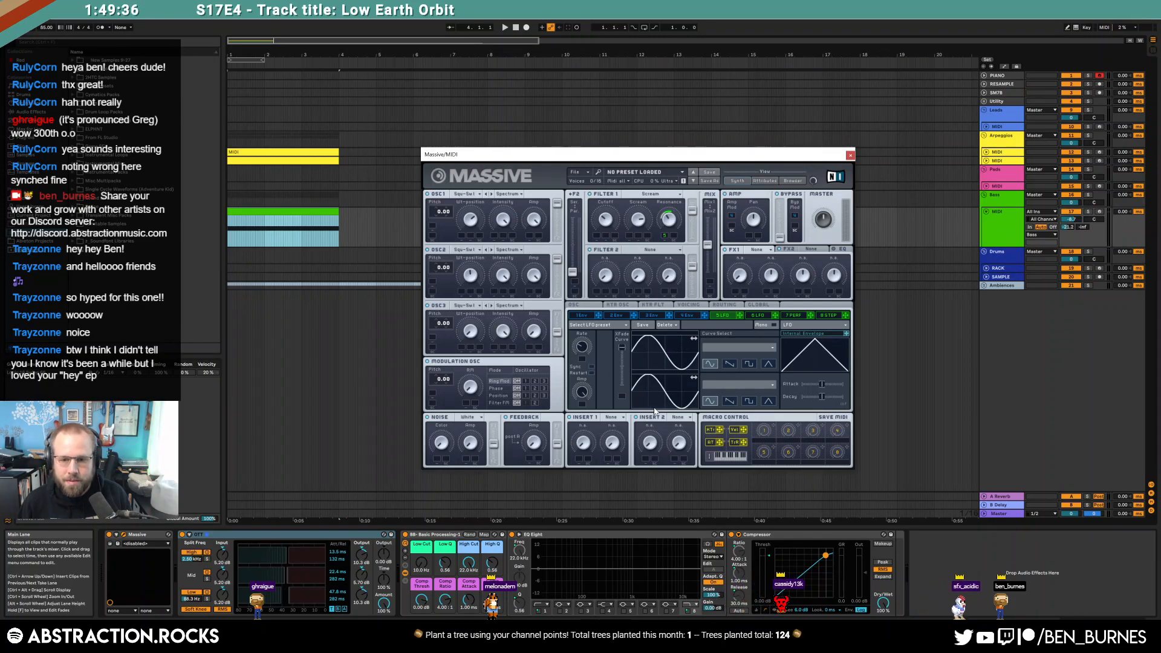
Step: Set Insert 1 to the S Shaper, and in the voicing choose Monorotate with more unison voices and Pitch Cutoff spread
left_click(614, 419)
left_click(611, 451)
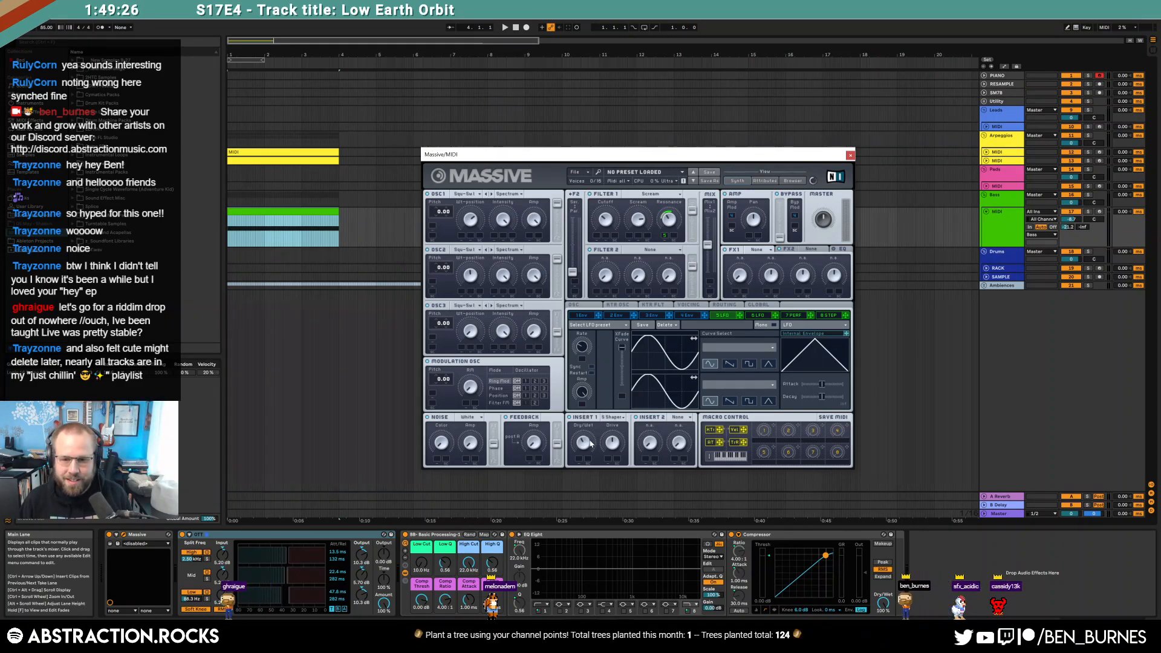
left_click(688, 305)
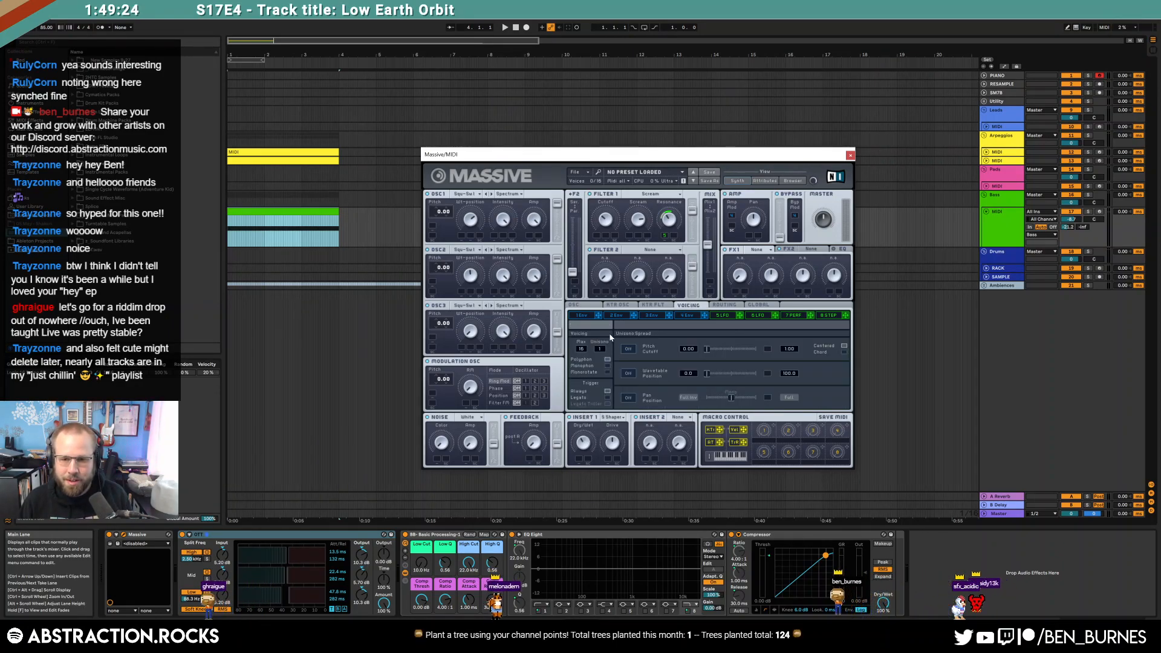
left_click(607, 372)
left_click_drag(600, 350, 617, 348)
left_click(628, 349)
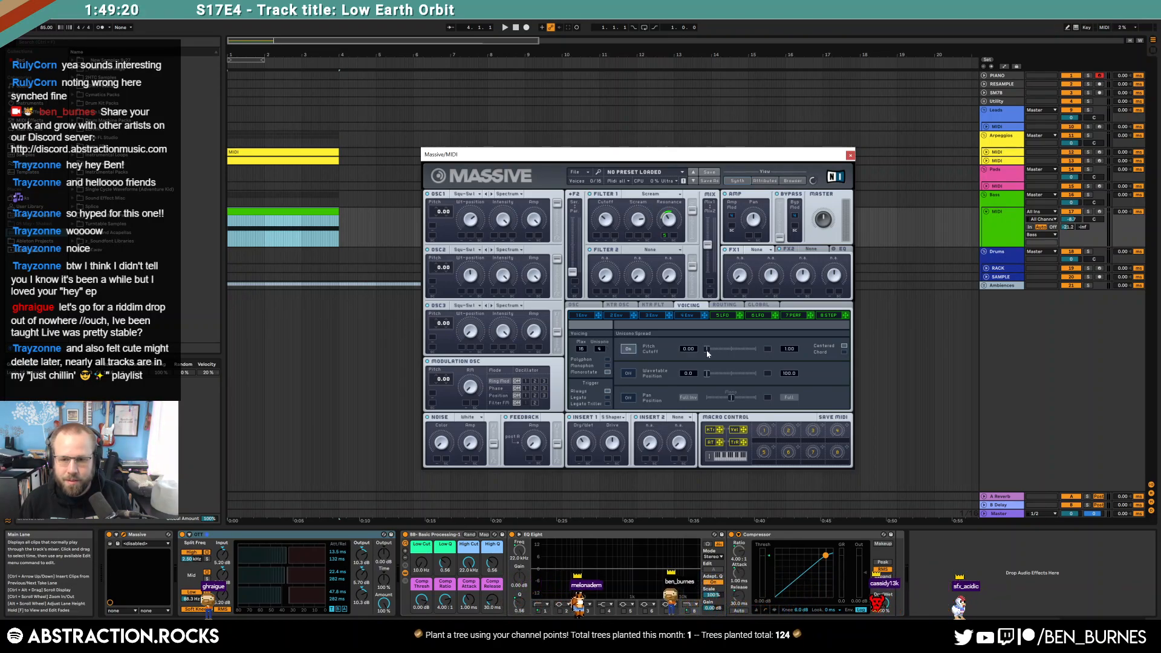
Step: Check Massive's envelopes 4 and 1, show the oscillator settings and start playback
left_click(687, 315)
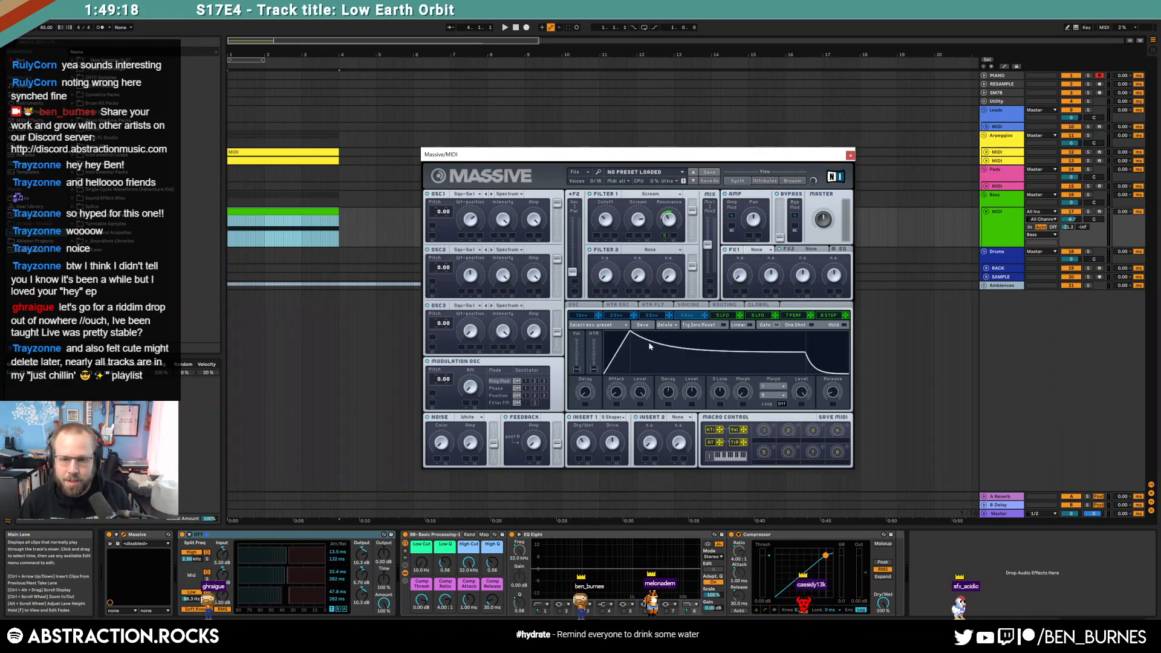
left_click(582, 313)
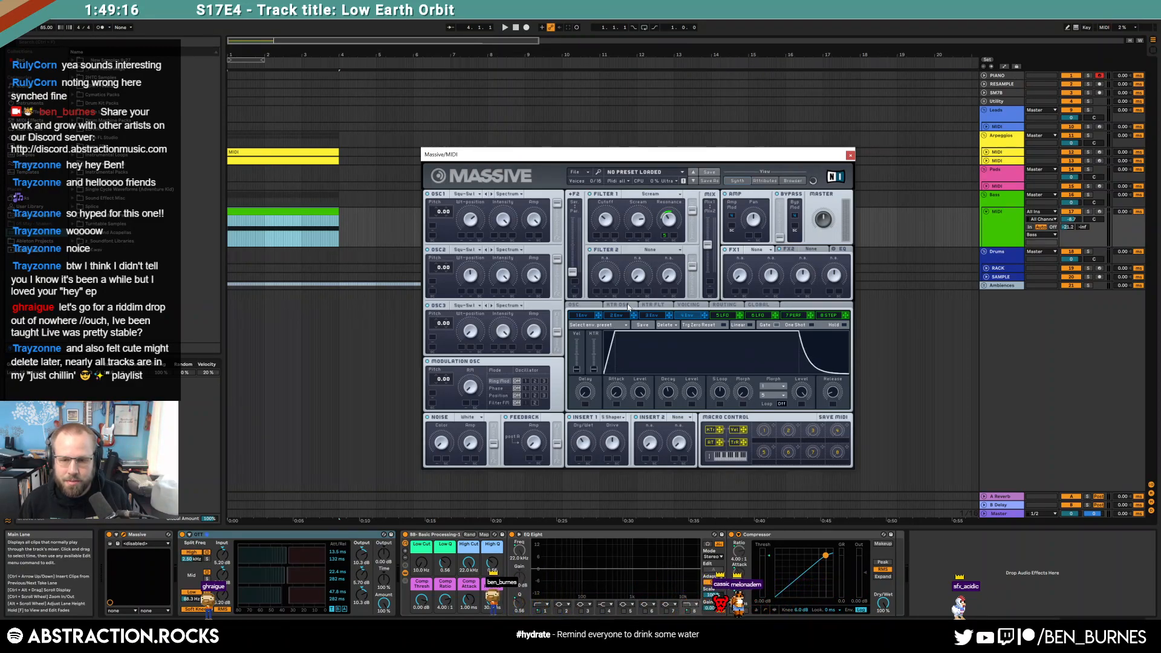
left_click(582, 307)
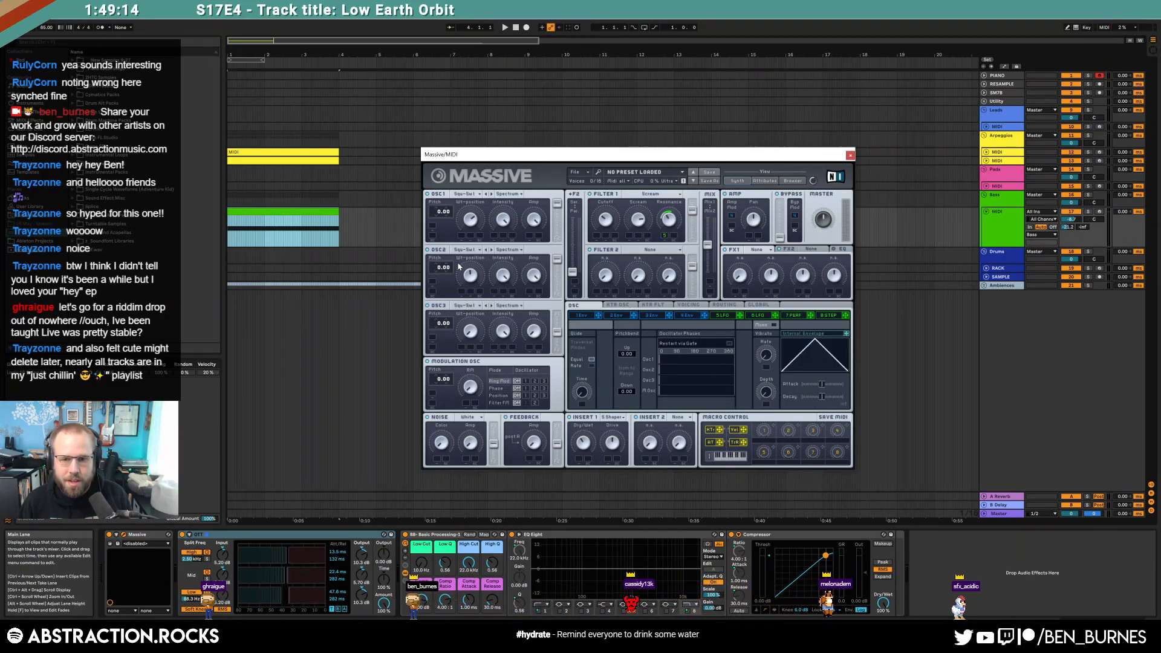
key("space")
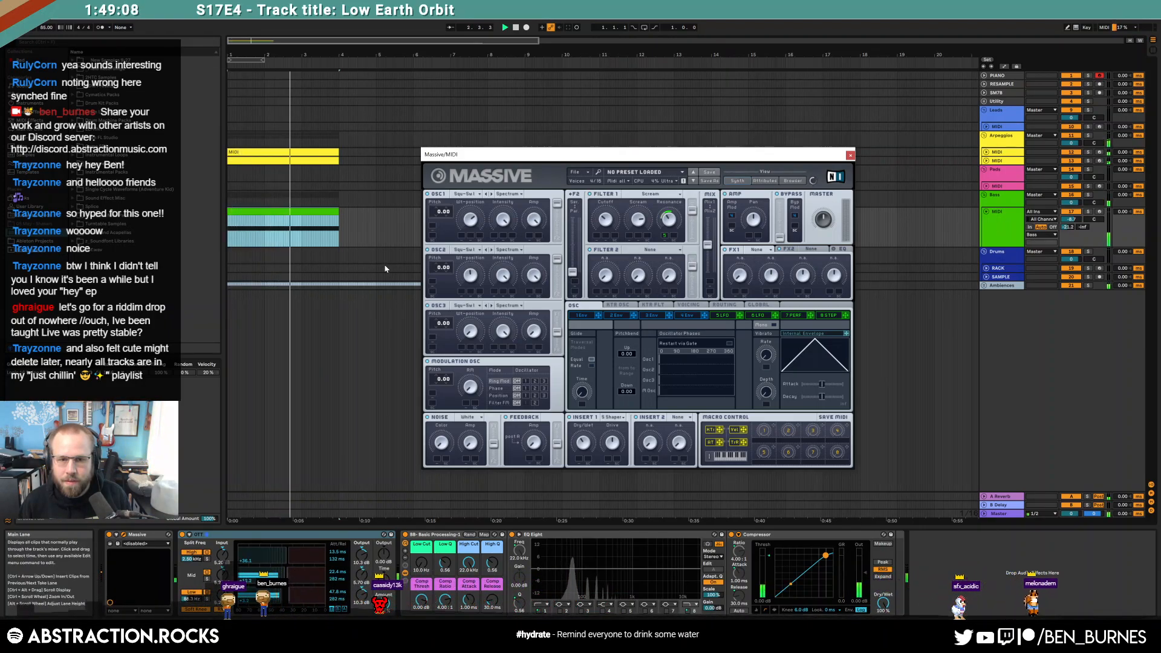
Step: Unfold the Ambiances group, deactivate its first SAMPLE track and show the bass track's MIDI notes
left_click(984, 285)
left_click(1072, 302)
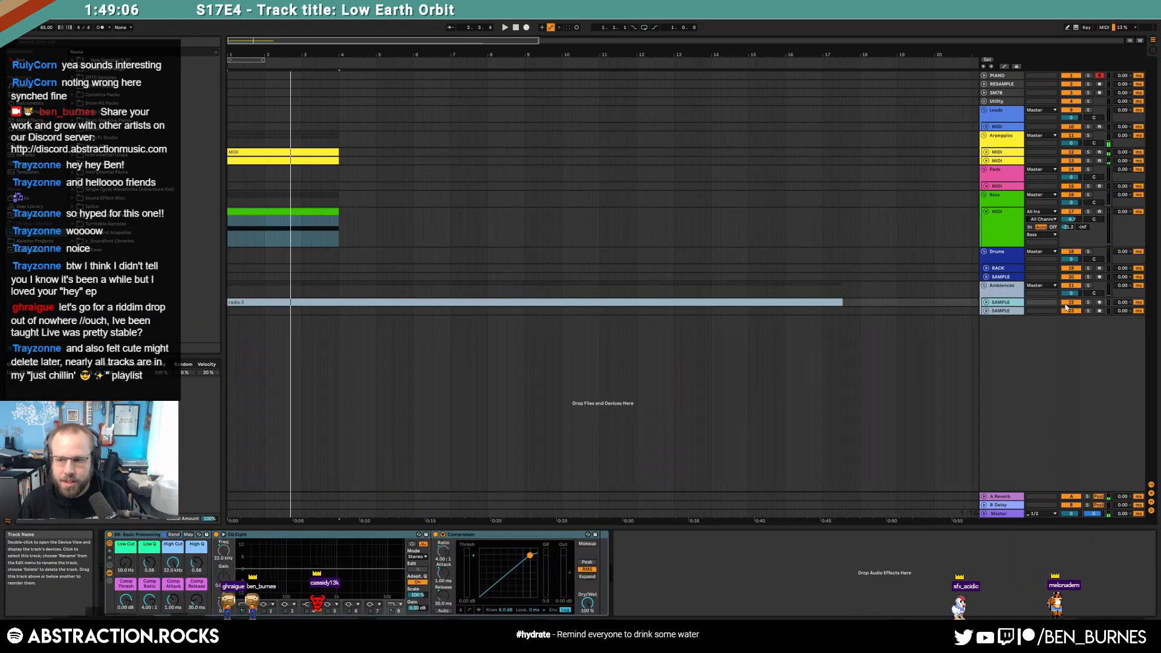
left_click(1002, 233)
key("shift+Tab")
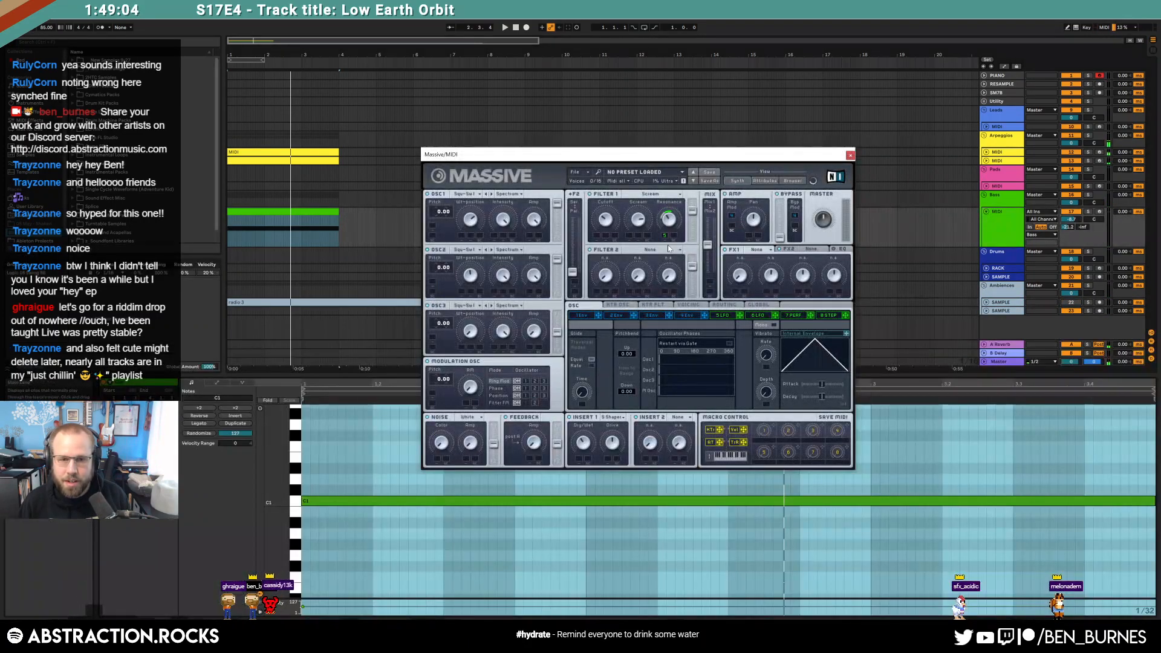
Step: Adjust Massive's Filter 1 controls while the bass clip plays and loop the arrangement over the clip's length
left_click(312, 211)
key("space")
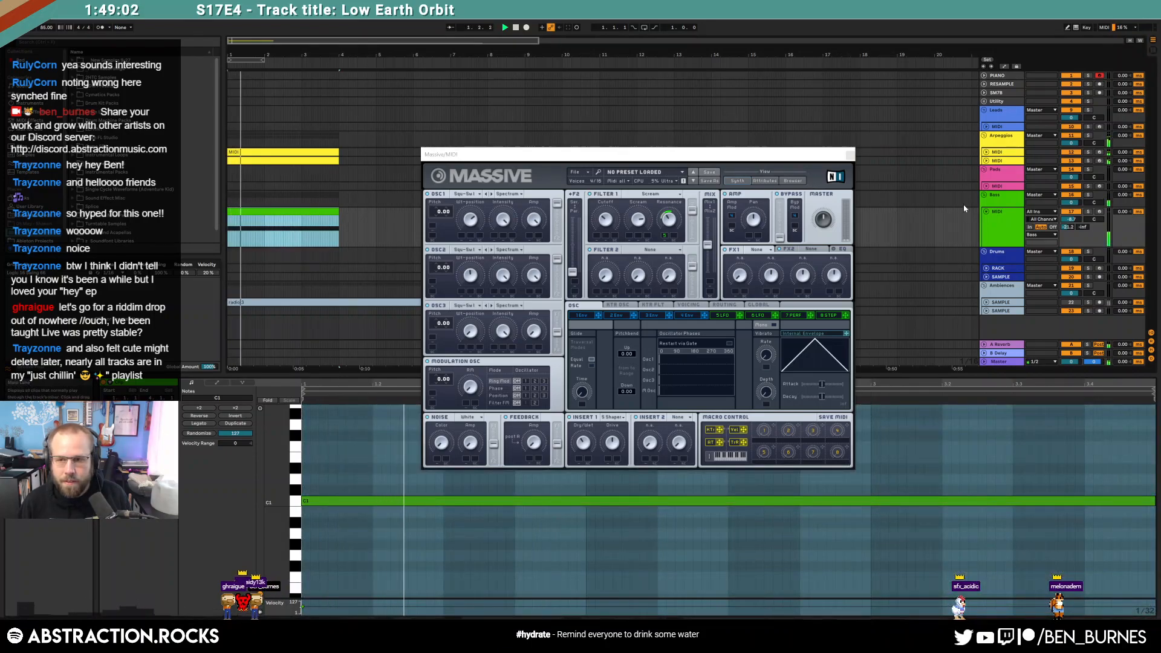
left_click_drag(606, 220, 673, 193)
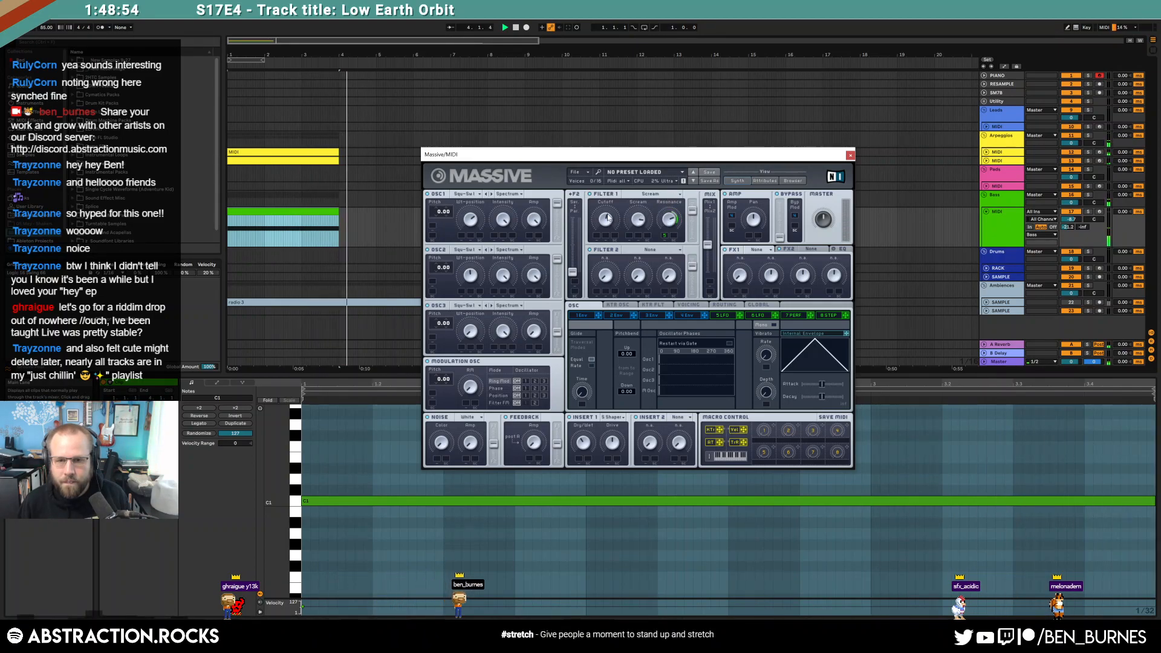
key("ctrl+l")
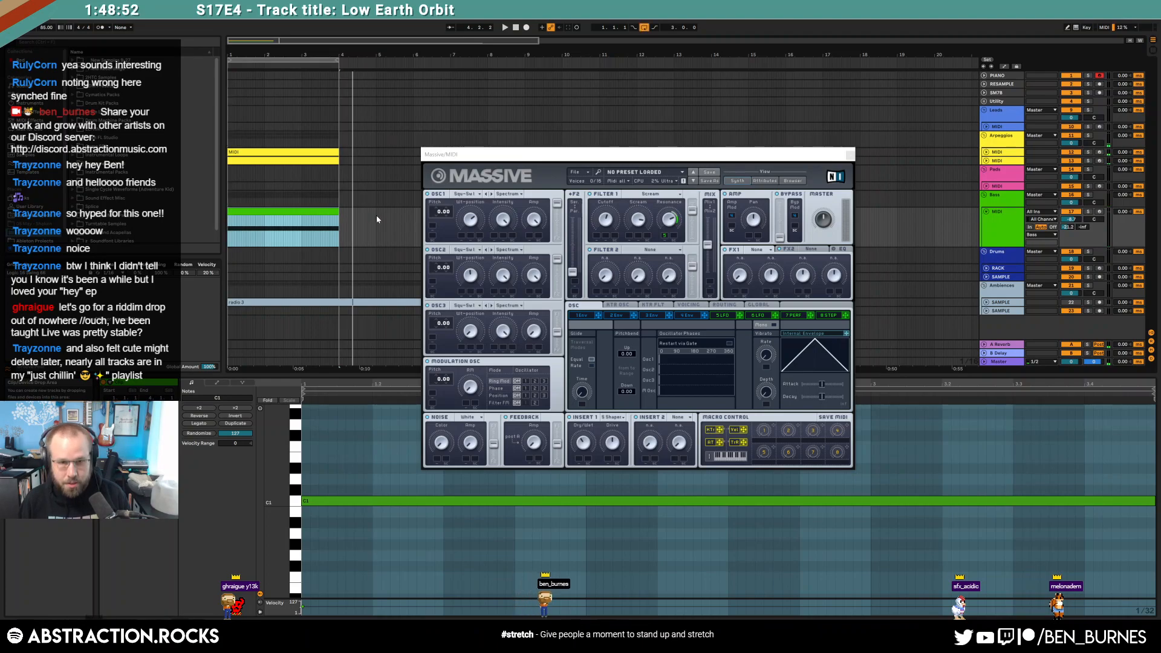
Step: Save the Live Set as "2021-10-16 Low Eartch Orbit" in the 2 Hour Tracks 2021 folder
key("ctrl+s")
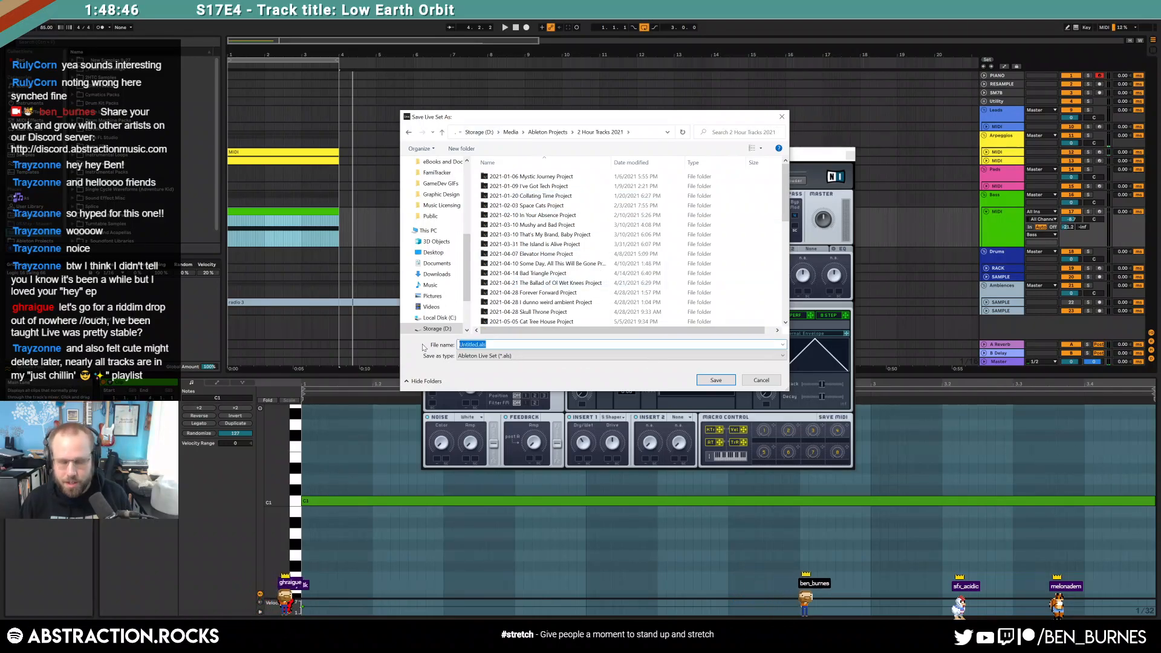
type("2021-10-")
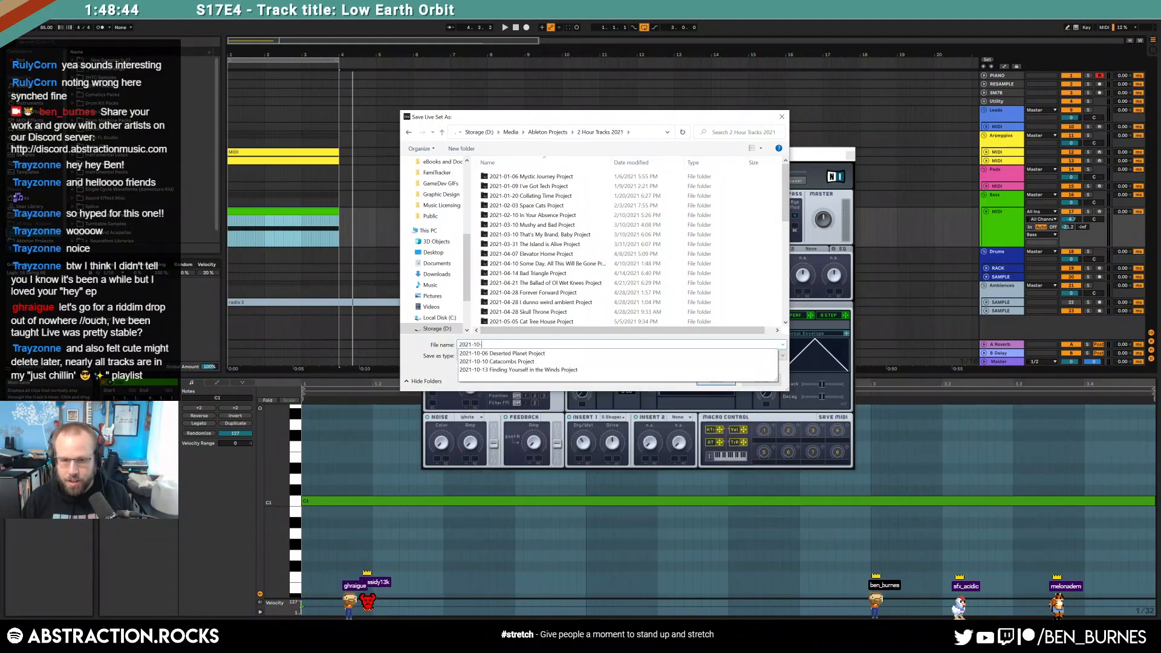
type("16 Low Eart")
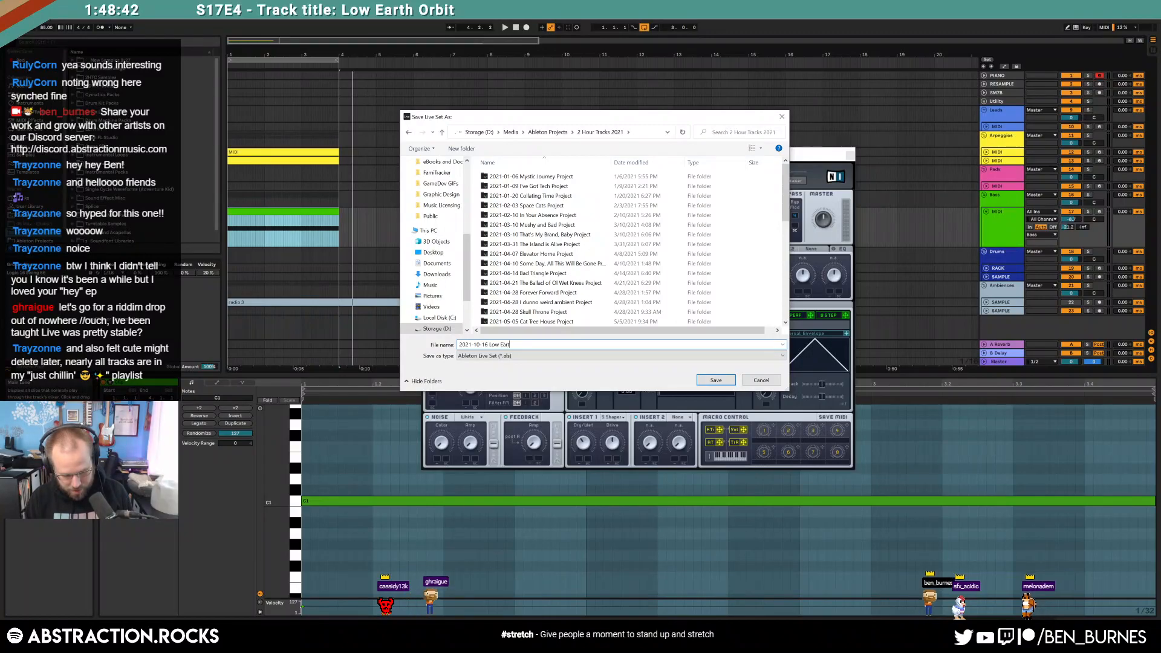
type("ch Orbit")
key("Return")
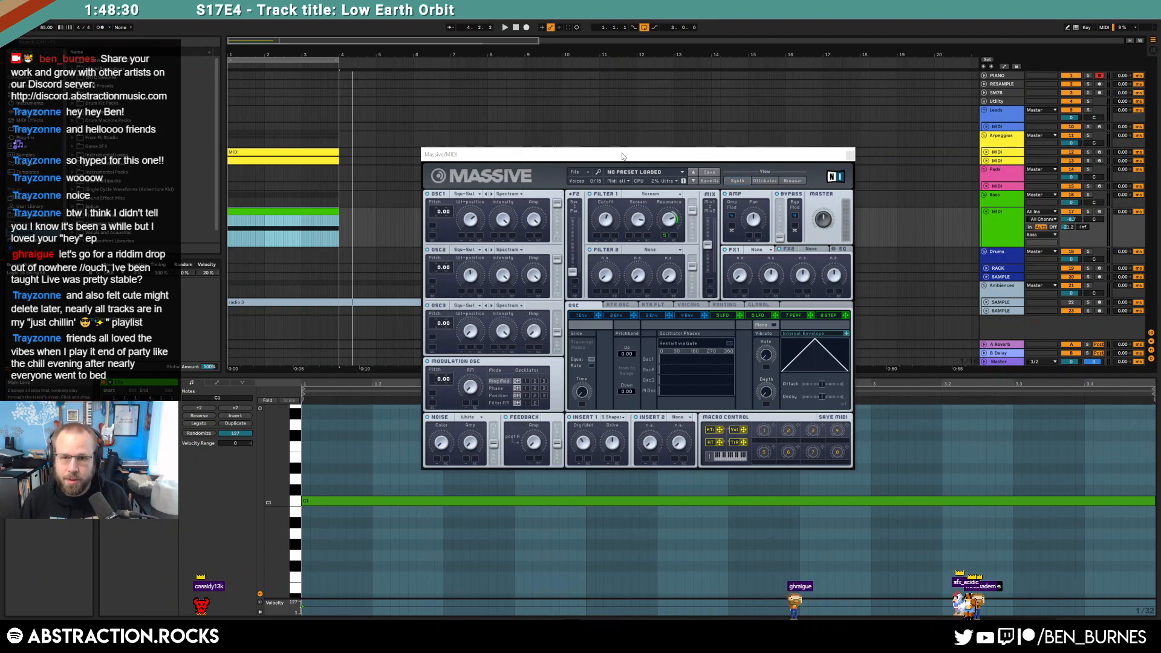
Step: Reposition the Massive window and review its voicing, envelope and oscillator settings between playbacks of the loop
left_click_drag(622, 156, 593, 109)
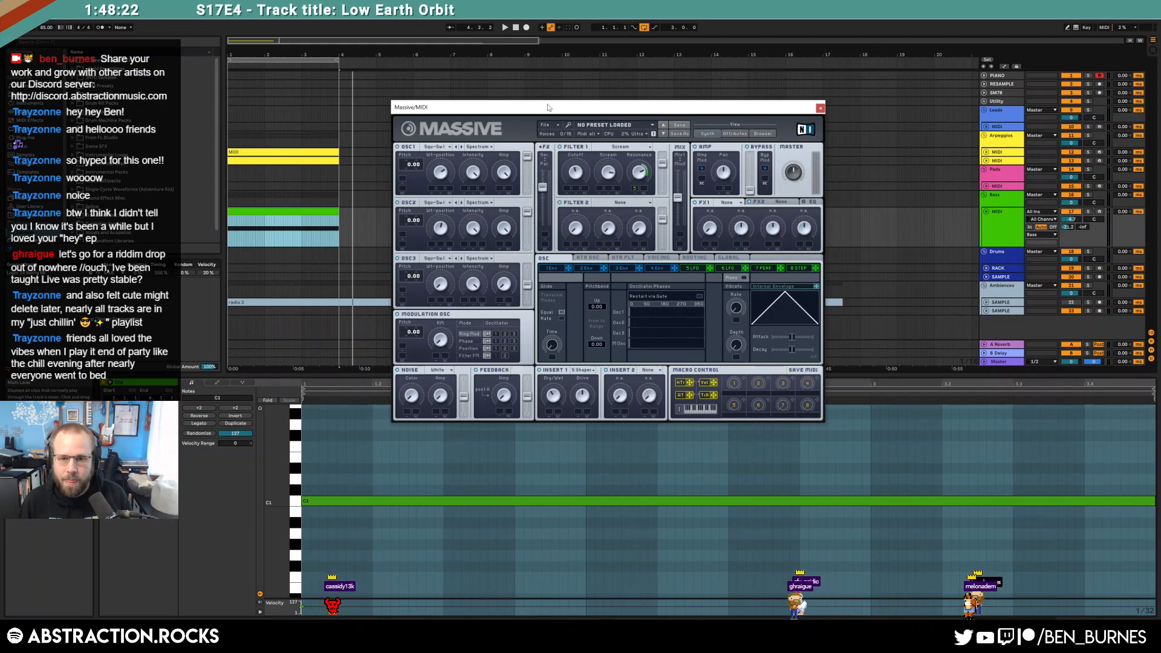
key("space")
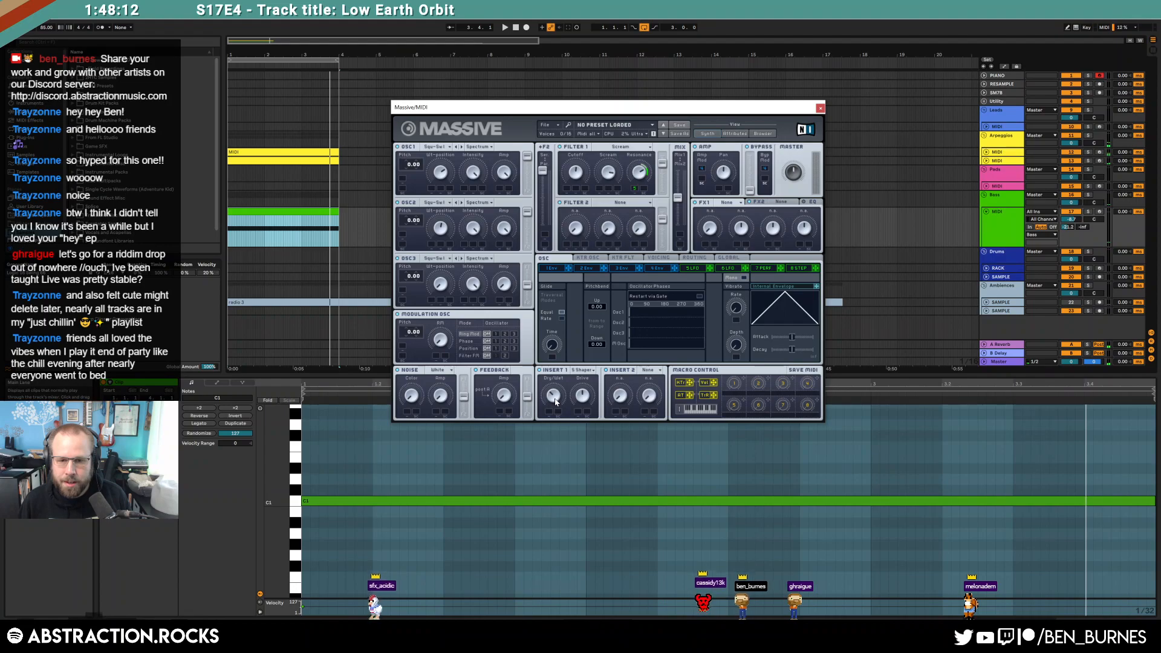
left_click(659, 258)
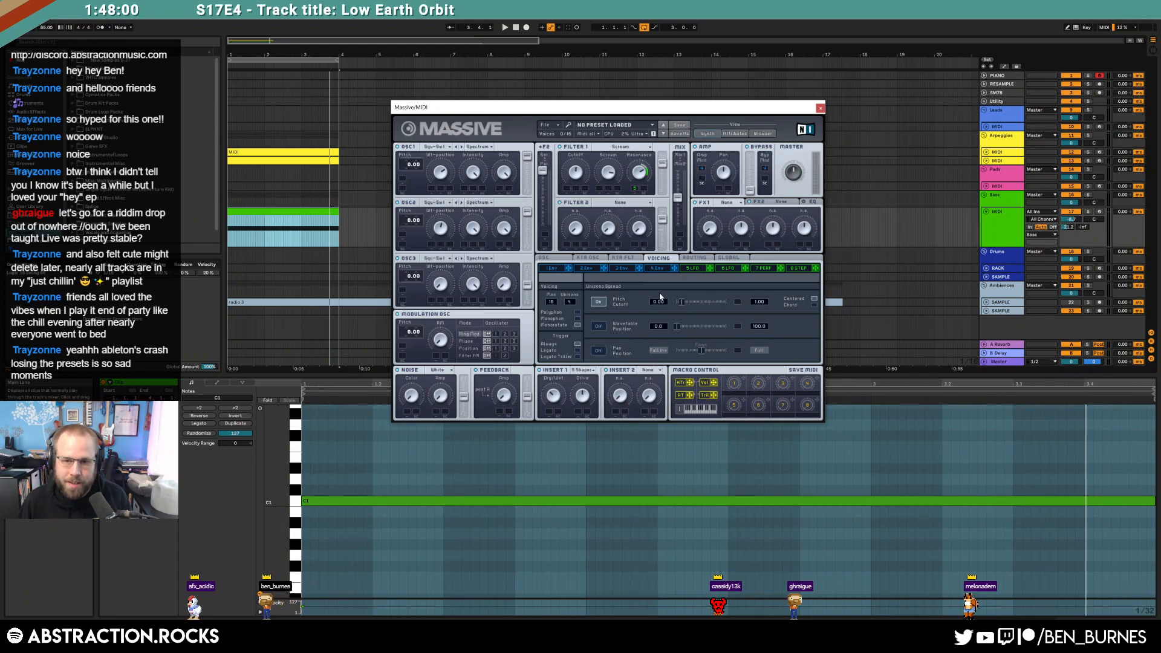
left_click(656, 268)
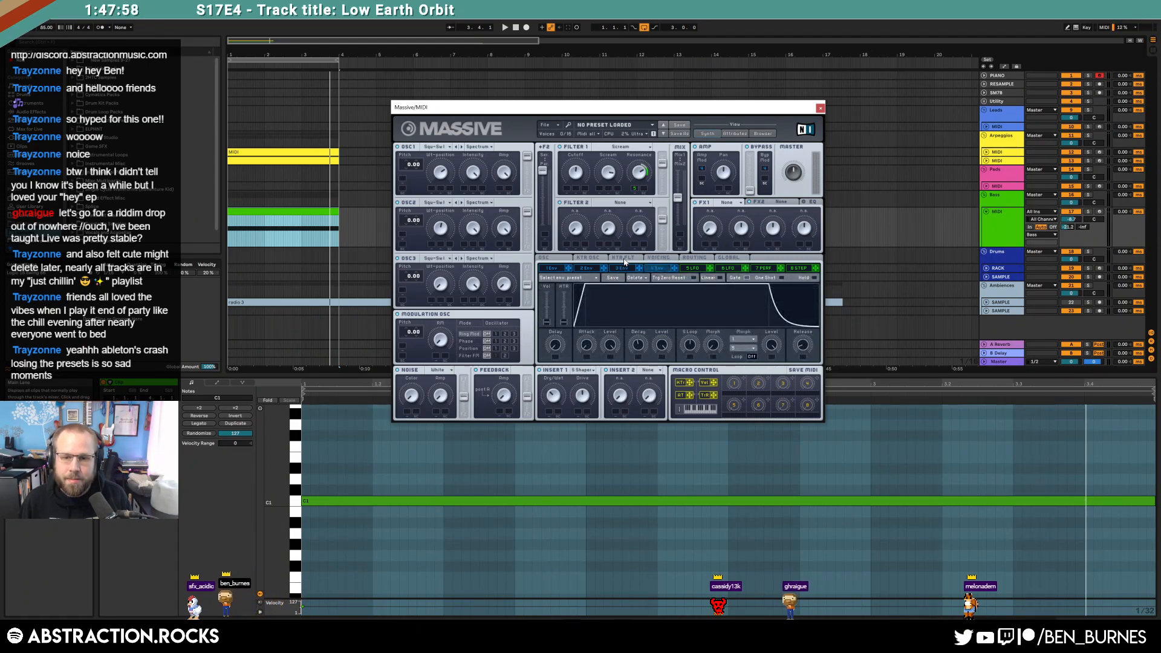
left_click(625, 260)
left_click(559, 260)
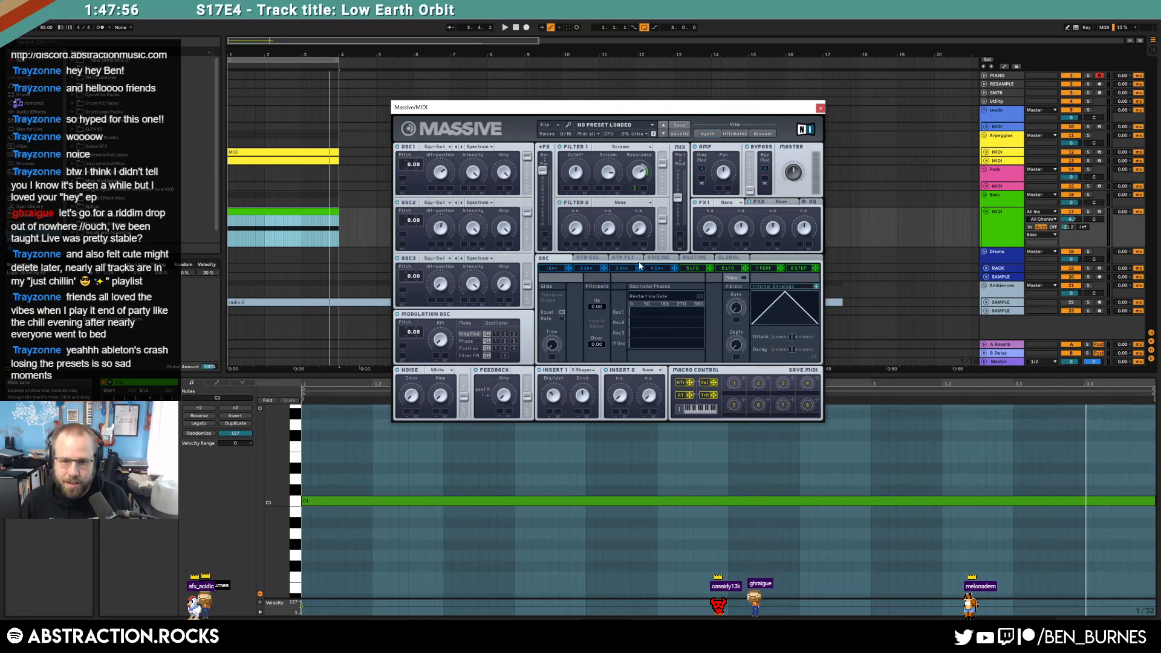
left_click(655, 261)
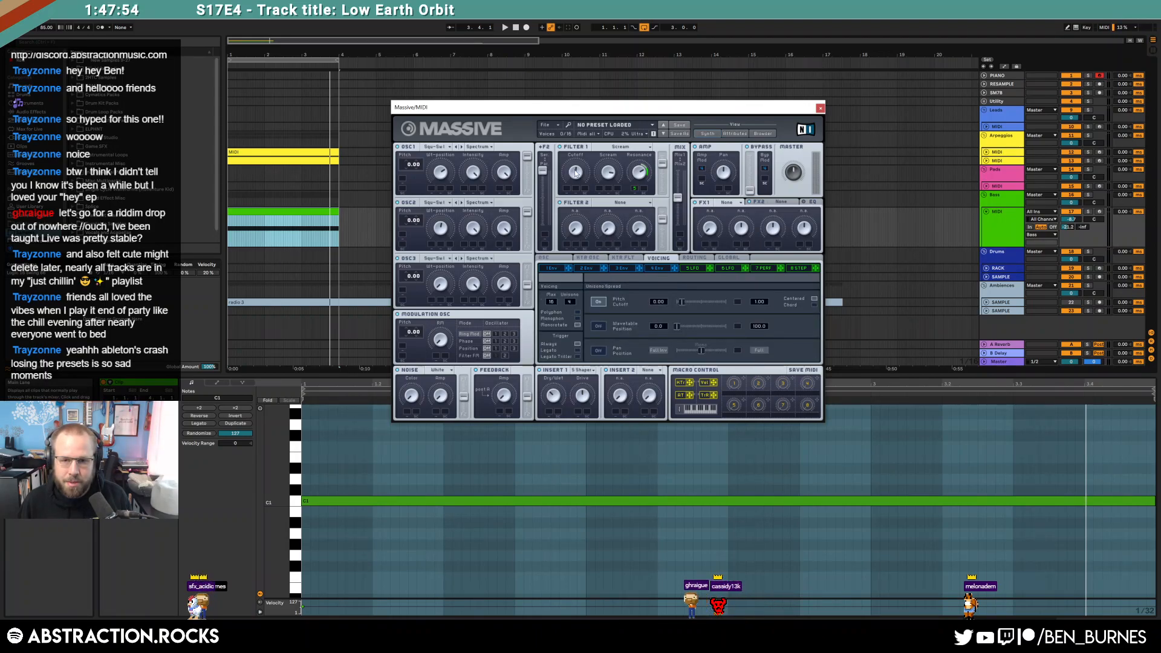
key("space")
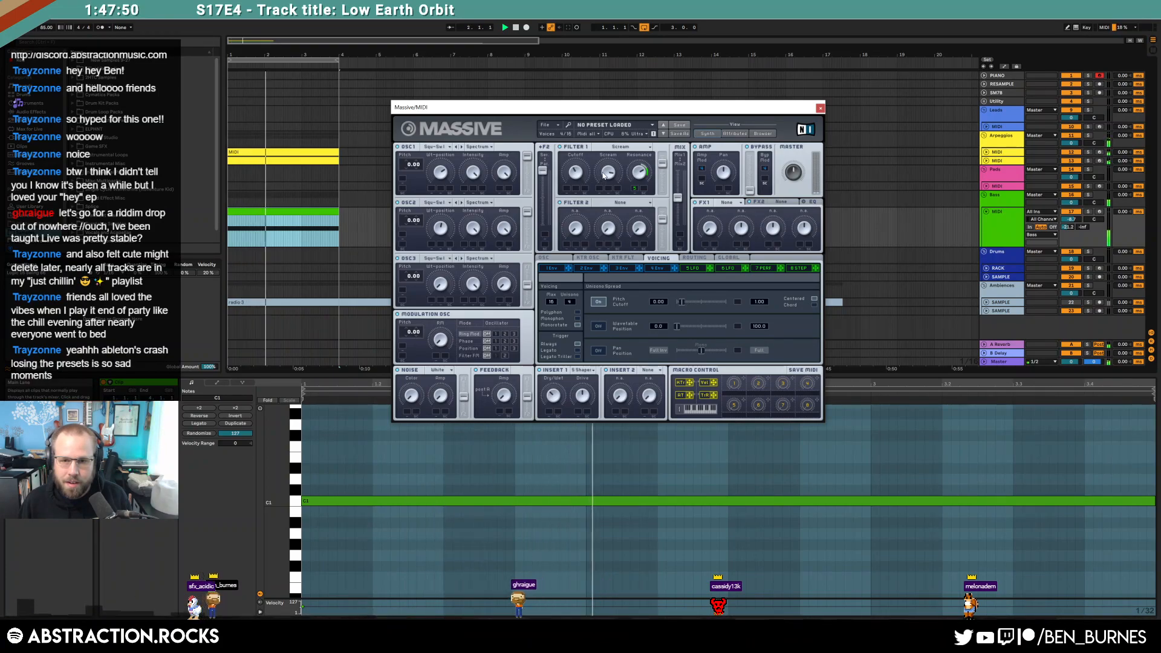
Step: Solo the bass MIDI track and adjust Massive's Filter 1 cutoff, setting the OSC2 pitch to -12.00
left_click(1089, 212)
left_click_drag(576, 174, 575, 148)
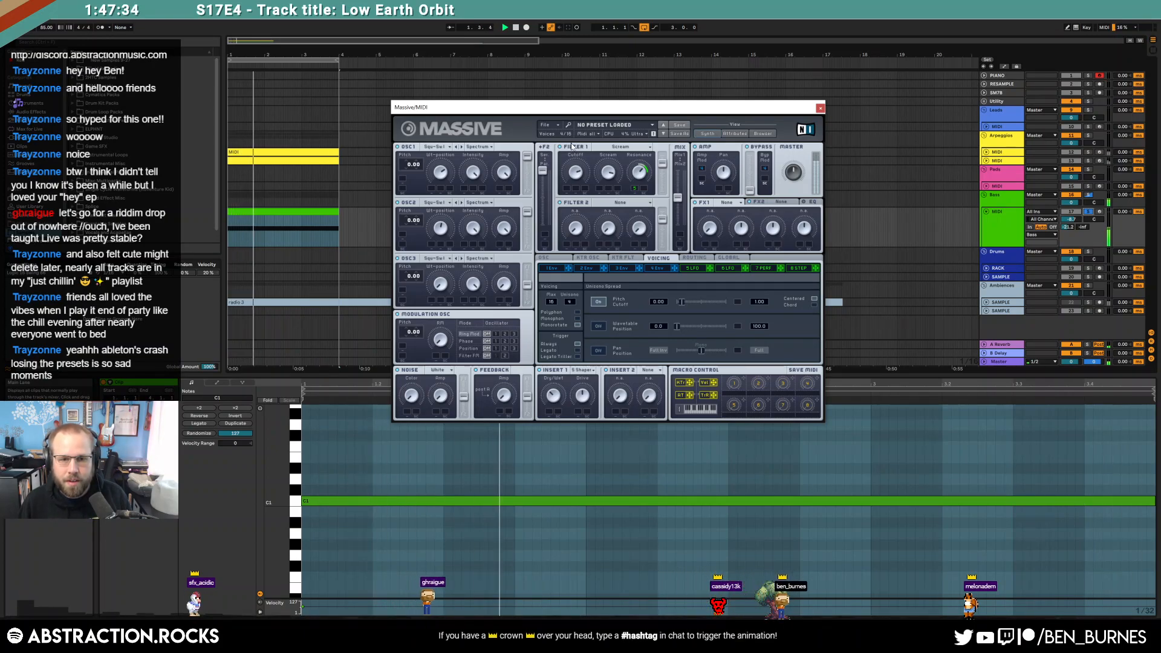
left_click_drag(413, 222, 413, 251)
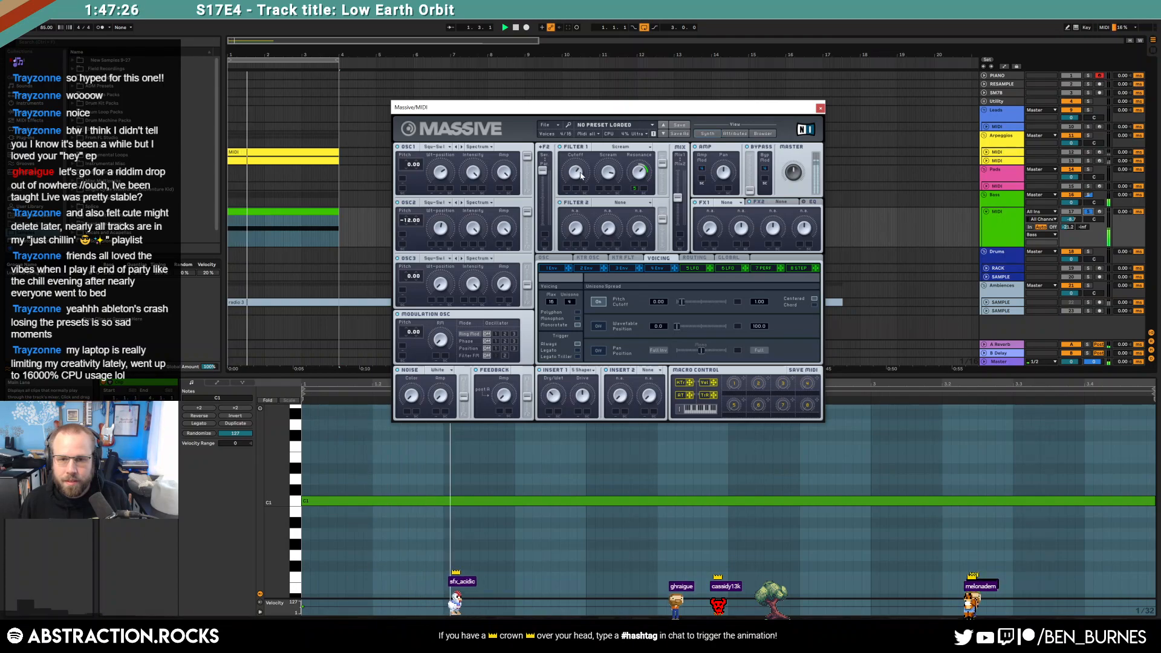
Step: Compare the bass with OTT bypassed and enabled, lower OTT's amount and close the Massive window
key("shift+Tab")
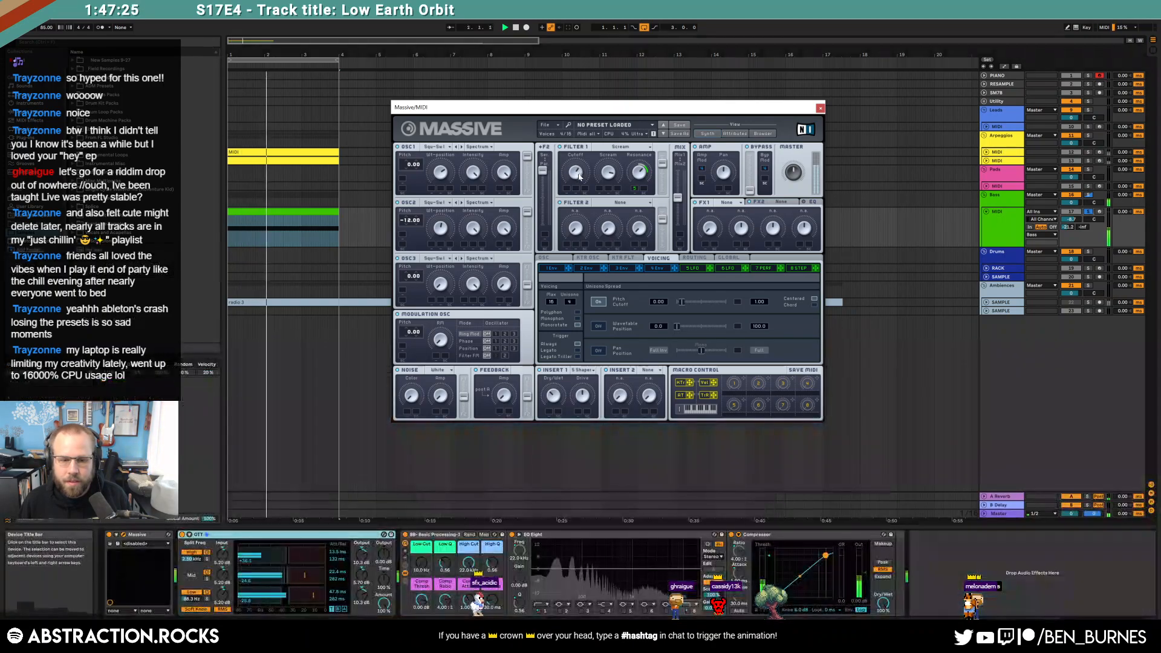
left_click(183, 535)
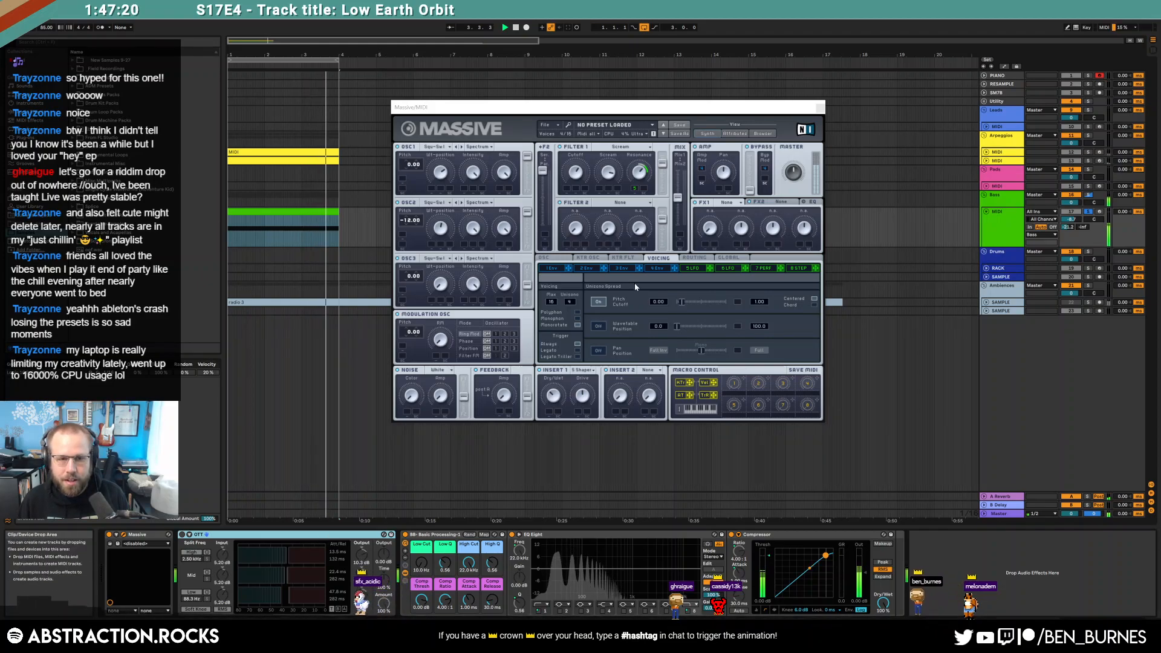
left_click(183, 535)
left_click_drag(384, 595, 383, 636)
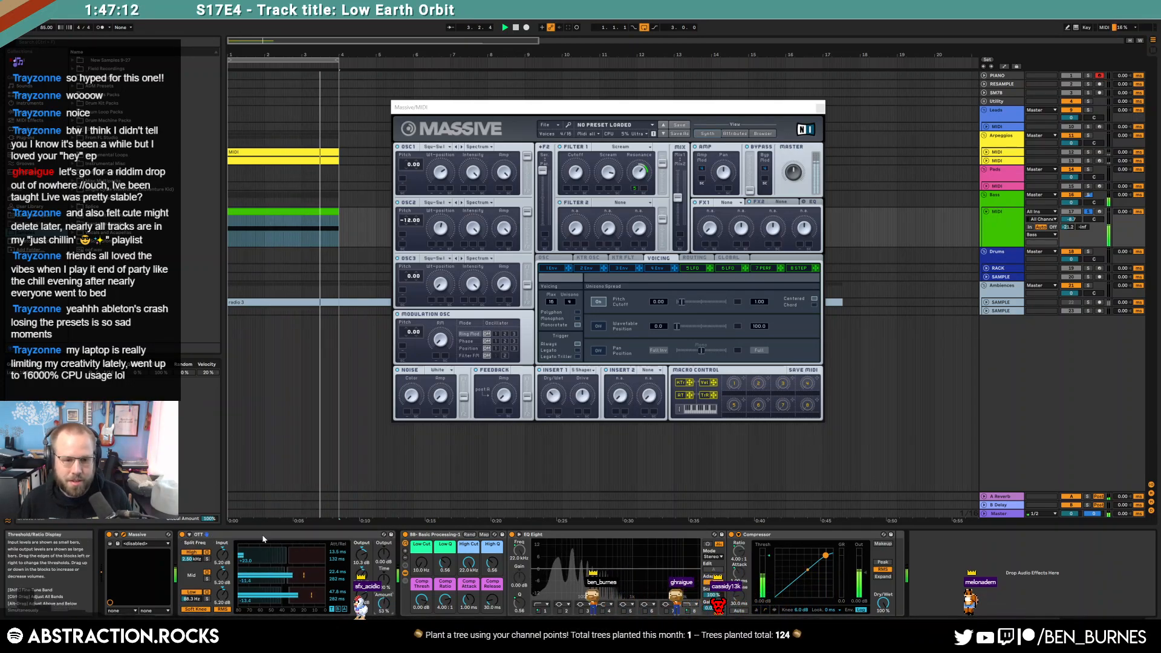
left_click(819, 108)
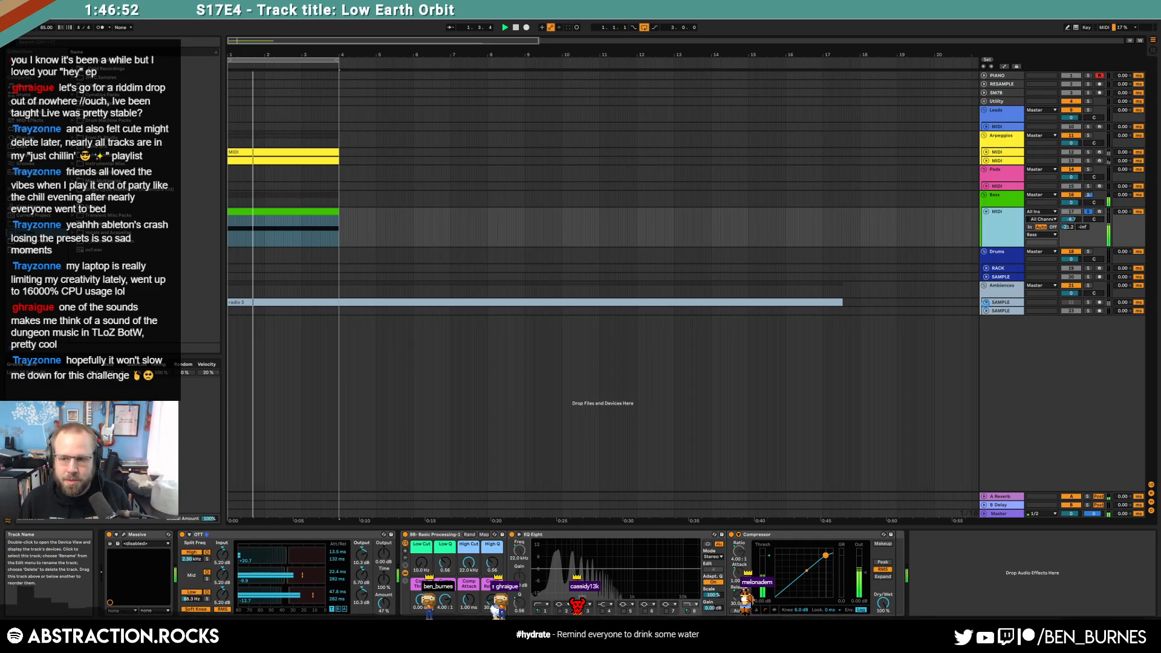
Step: Unfold the first SAMPLE track in the Ambiances group and reactivate it
left_click(986, 302)
left_click(1004, 306)
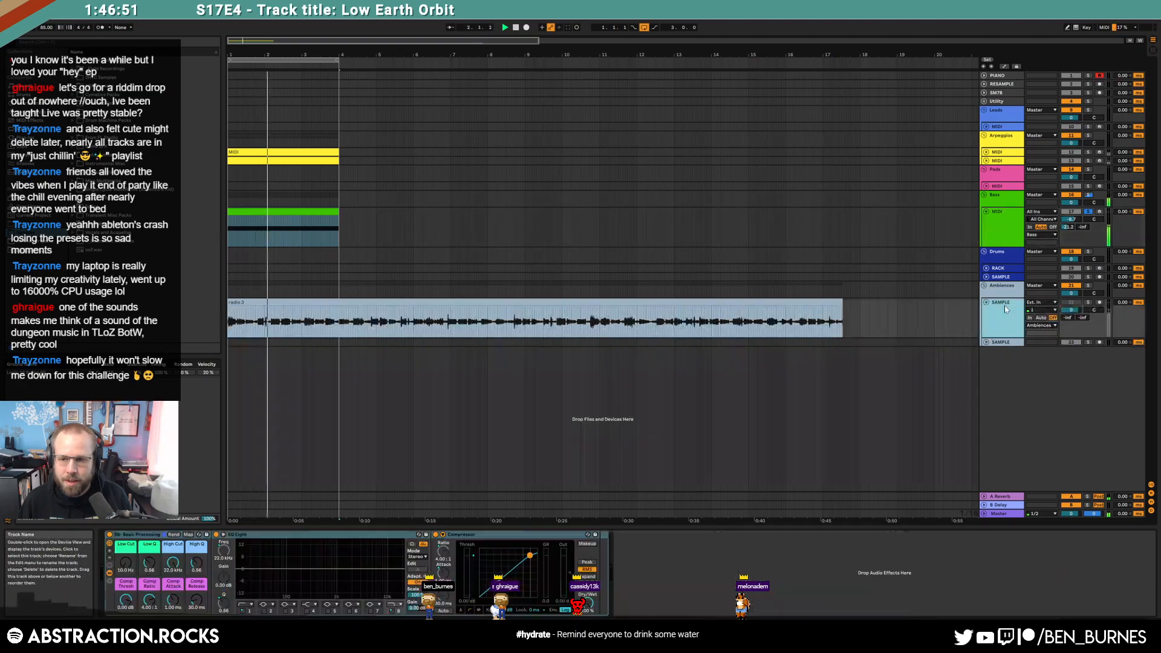
left_click(1075, 303)
Step: Show the radio 3 clip's waveform and try to turn on warping for it
left_click(826, 302)
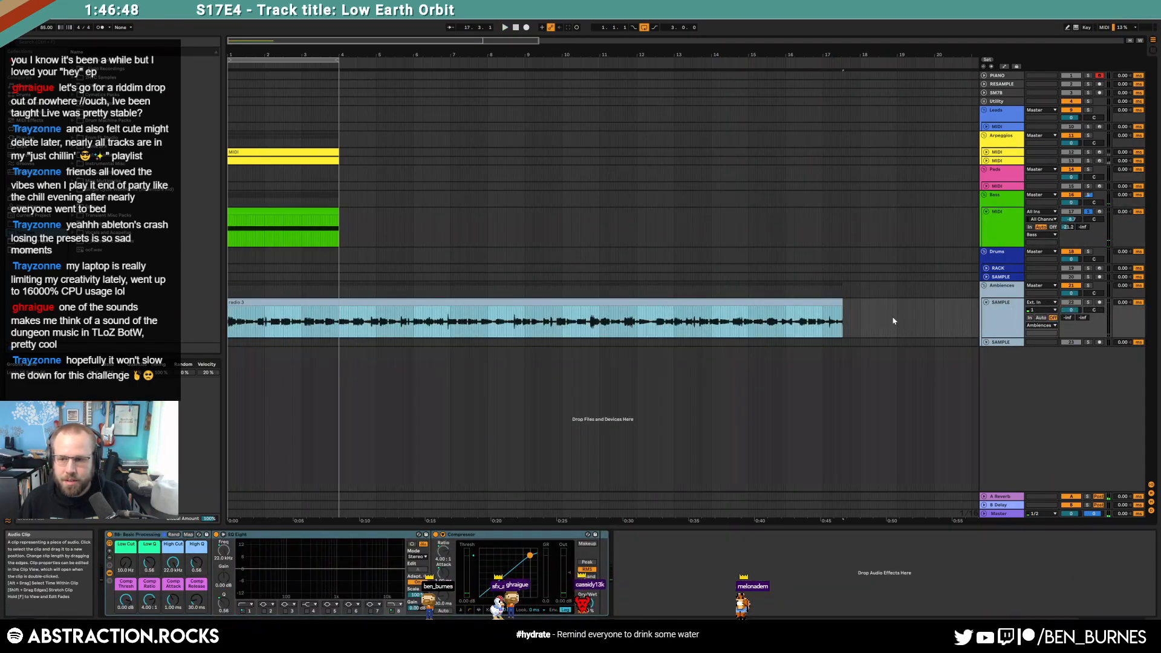
left_click(447, 304)
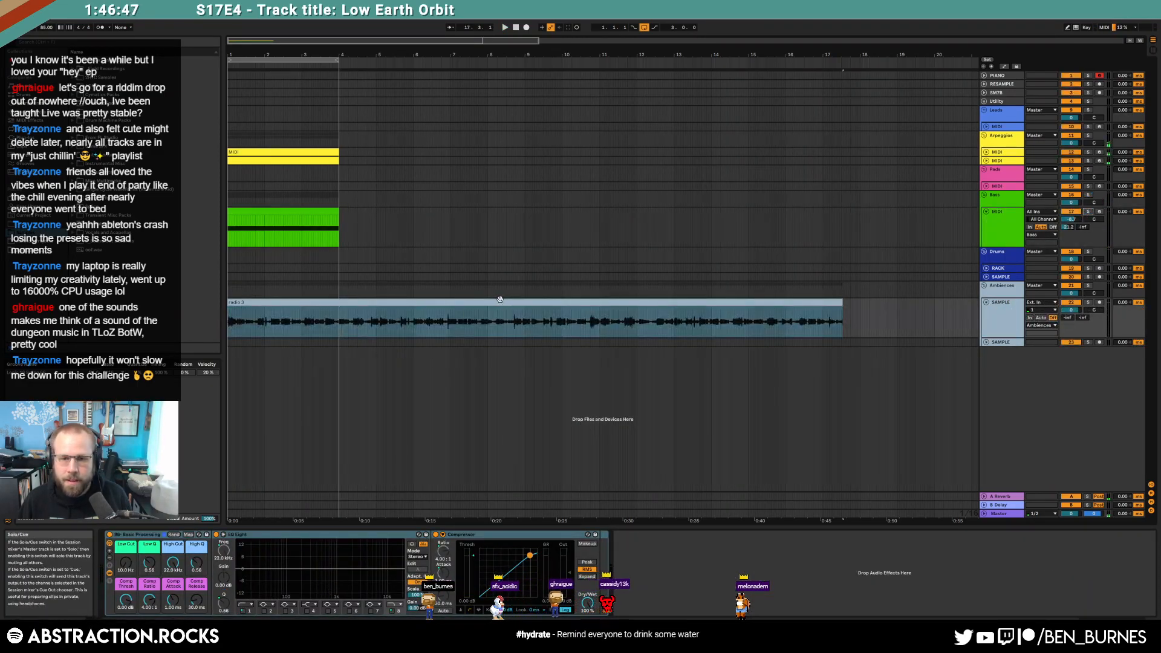
double_click(447, 304)
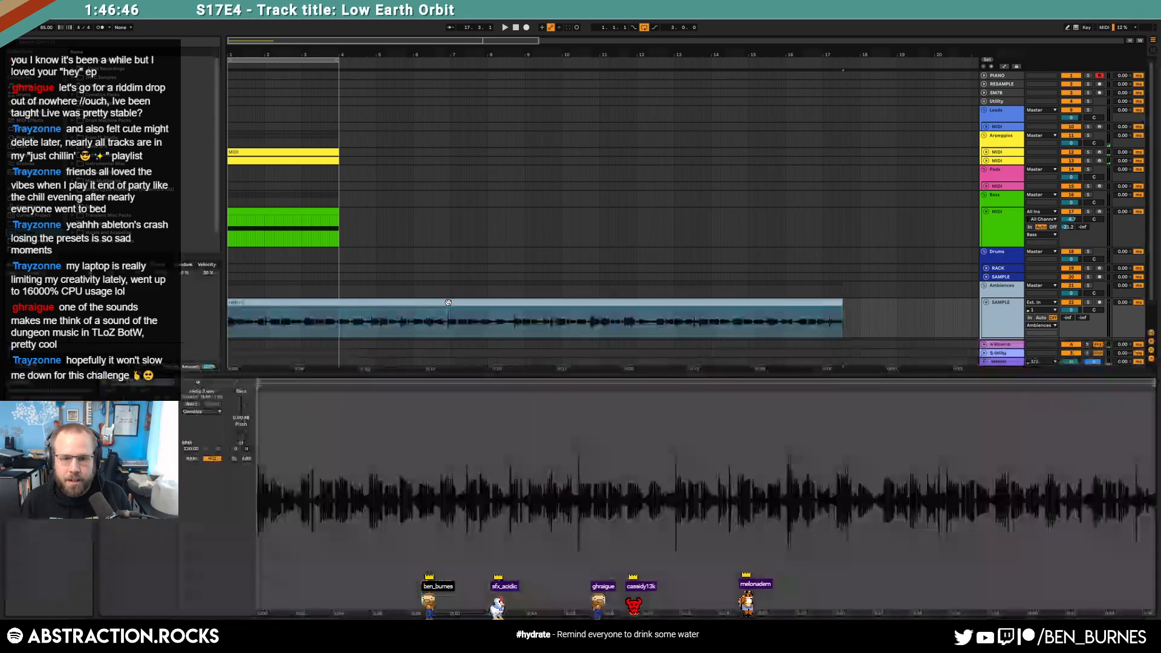
left_click(191, 404)
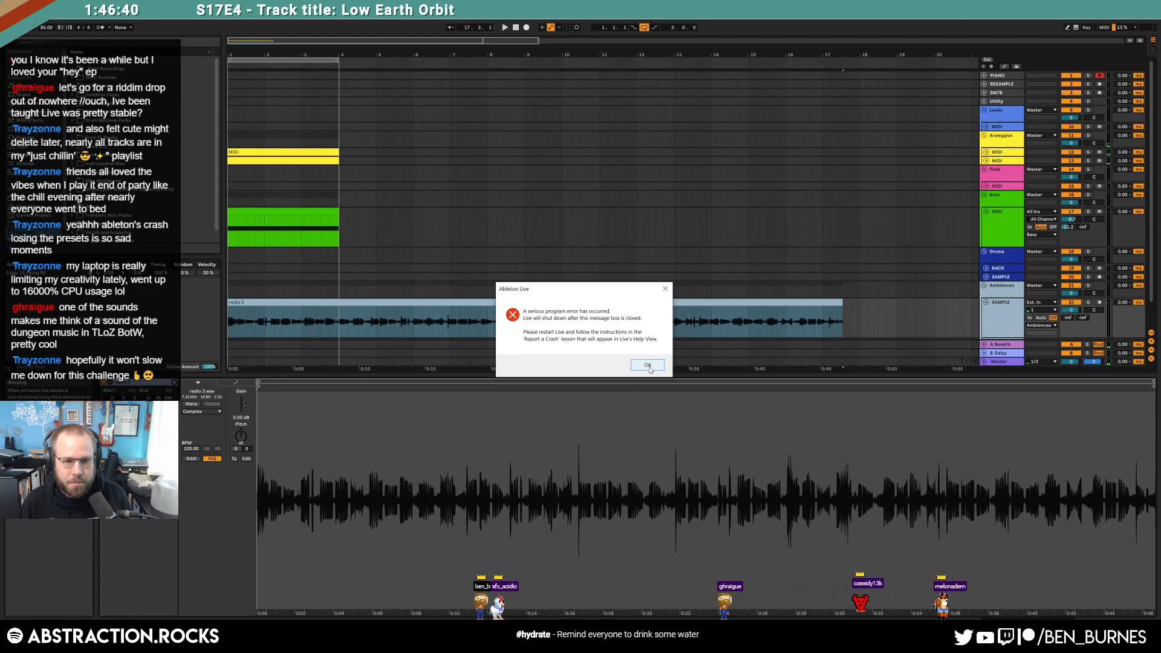
Step: Close the program error, recover the Live Set after relaunching and dismiss the crash report
left_click(650, 368)
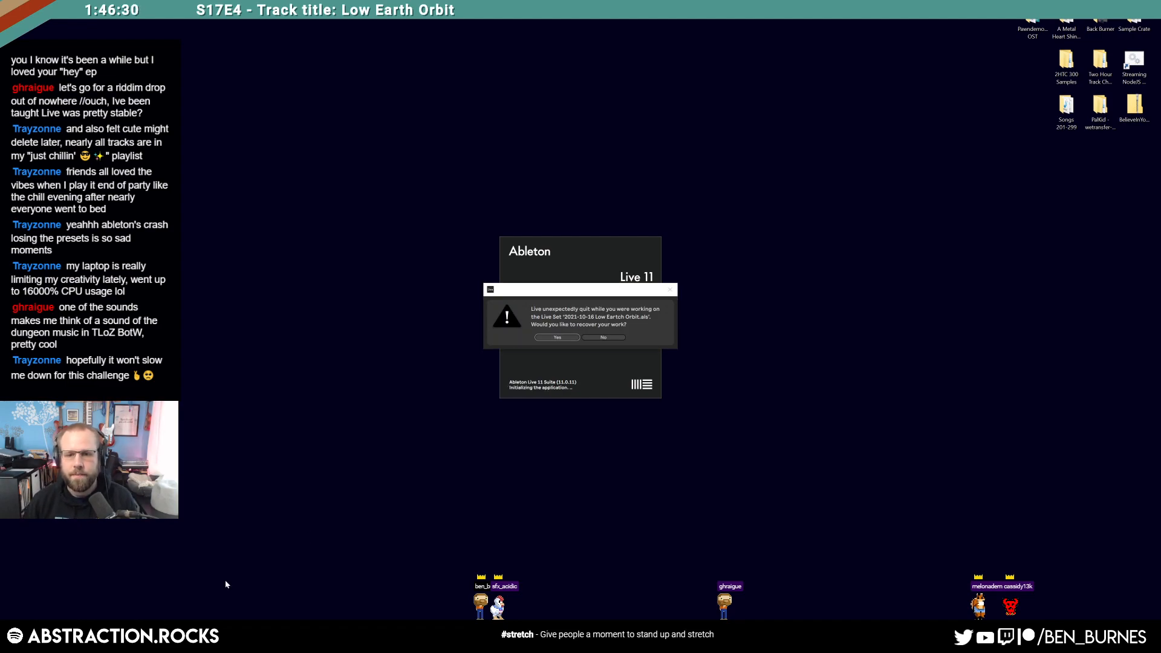
left_click(556, 336)
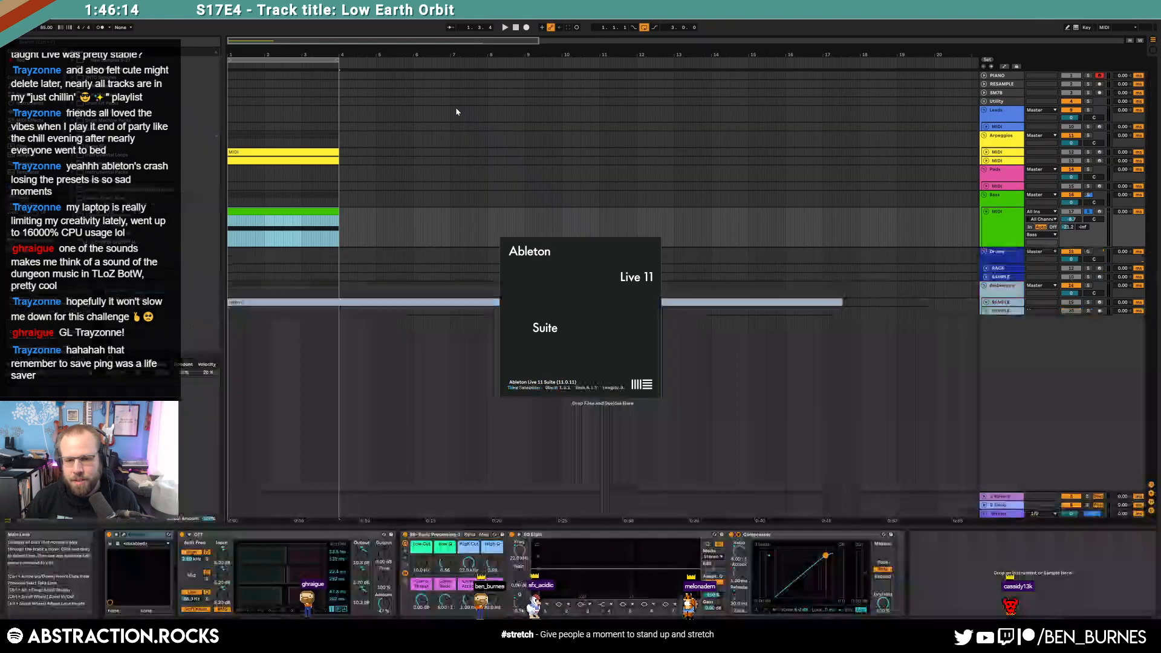
left_click(993, 304)
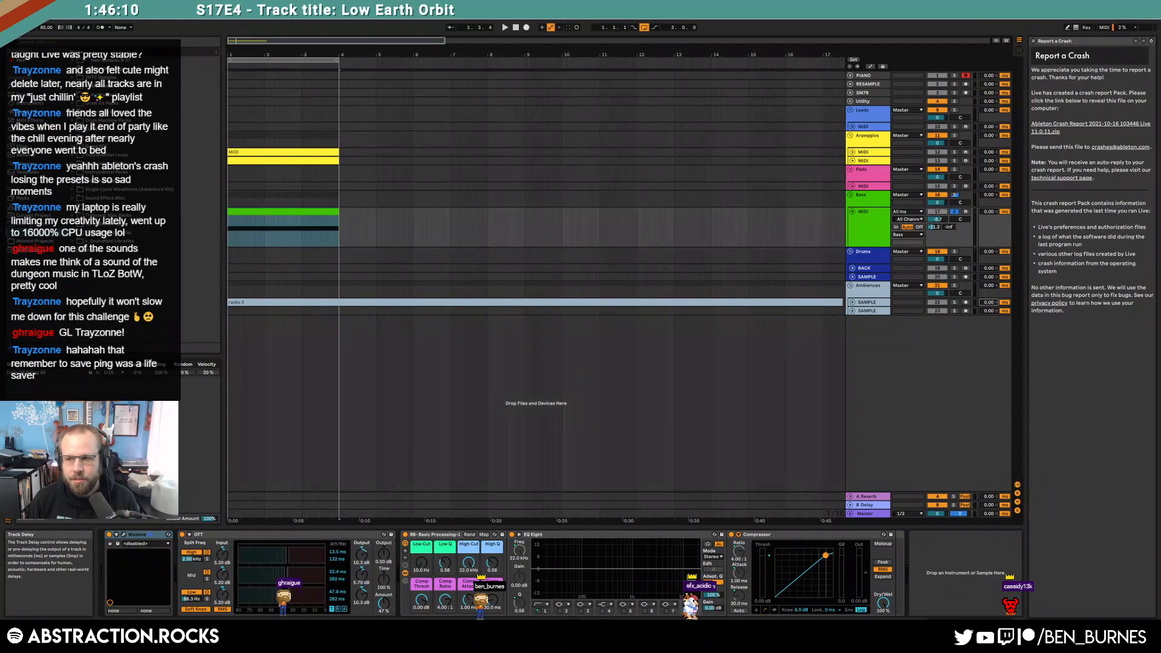
left_click(1036, 40)
Step: Unfold the first SAMPLE track in Ambiances and delete its radio 3 clip
left_click(800, 304)
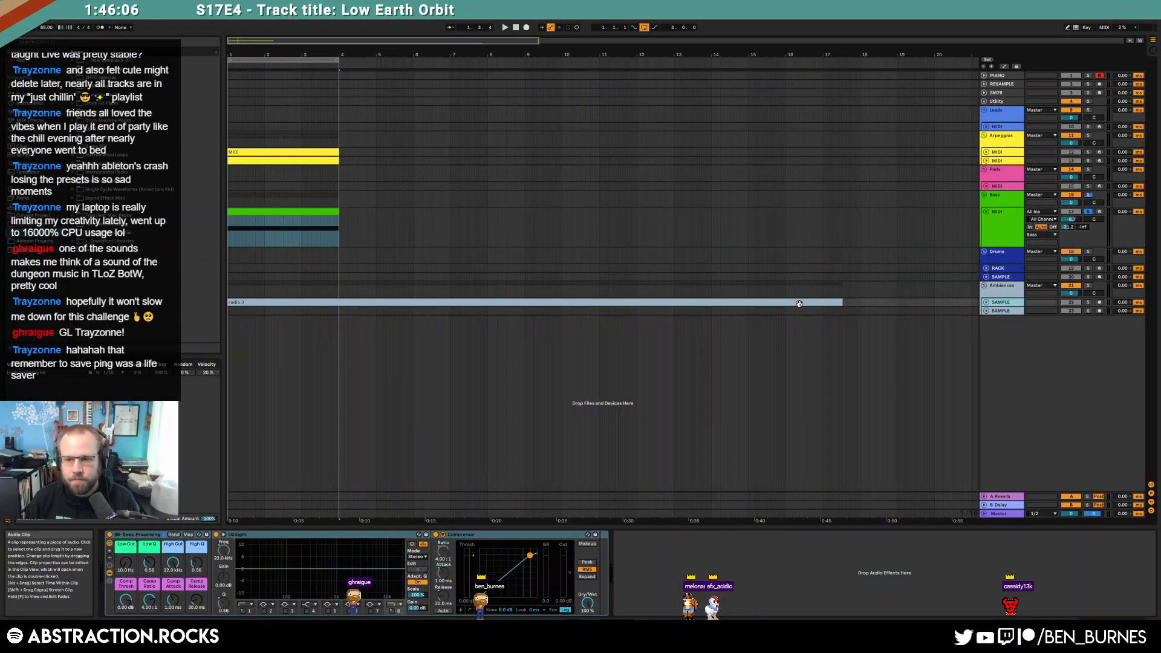
left_click(986, 303)
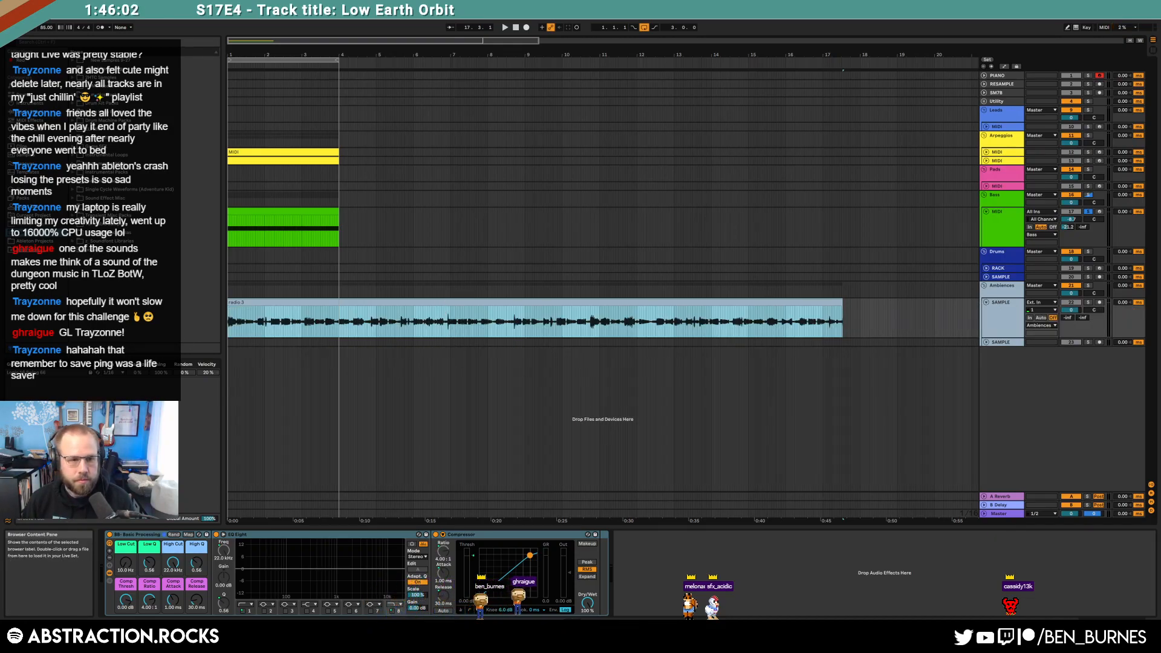
key("Delete")
Step: Browse the sample folders, audition the radio samples and place radio 2 on the first SAMPLE track, just after bar 4
left_click(73, 78)
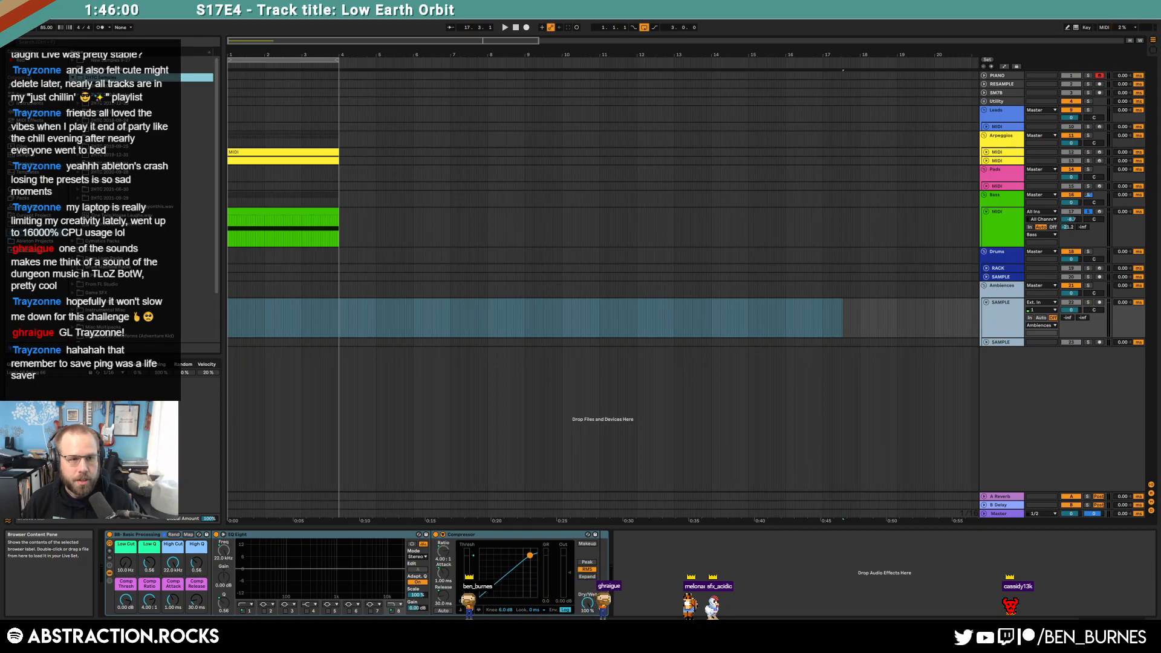
left_click(110, 146)
left_click(81, 156)
left_click(84, 173)
left_click(90, 182)
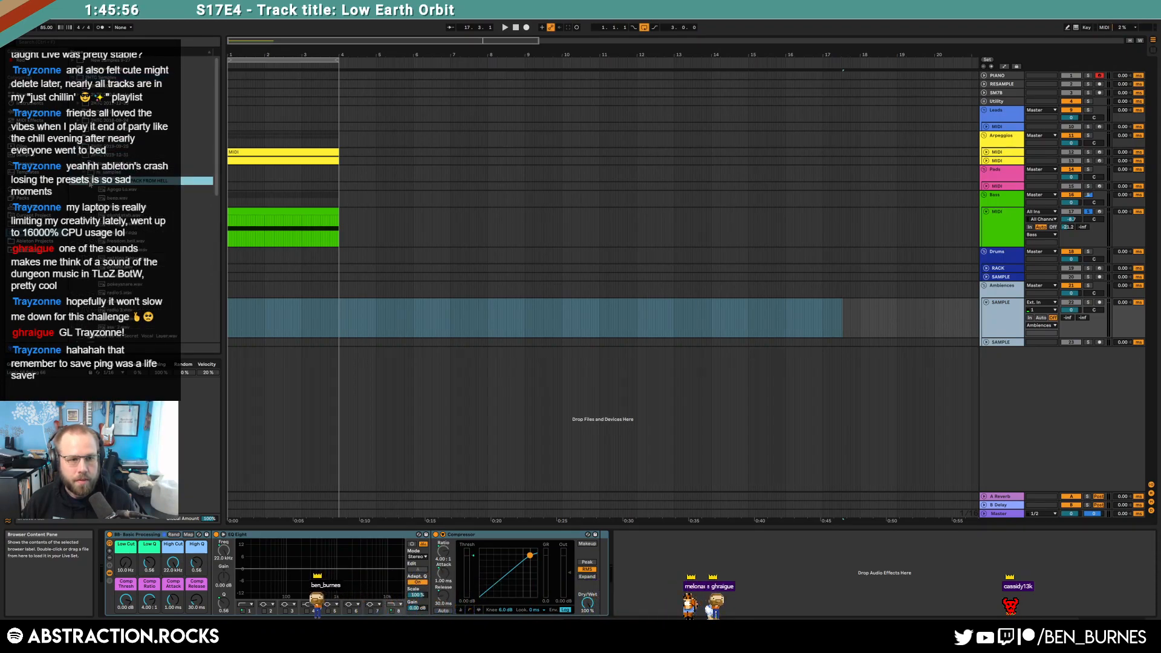
left_click(122, 304)
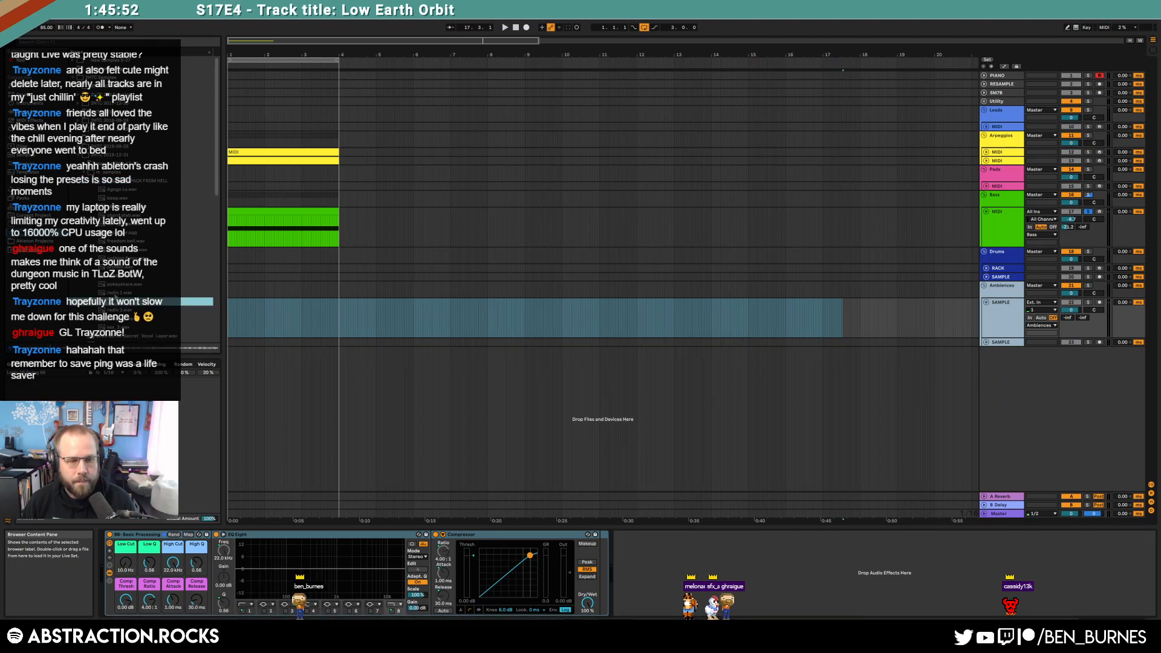
left_click(116, 295)
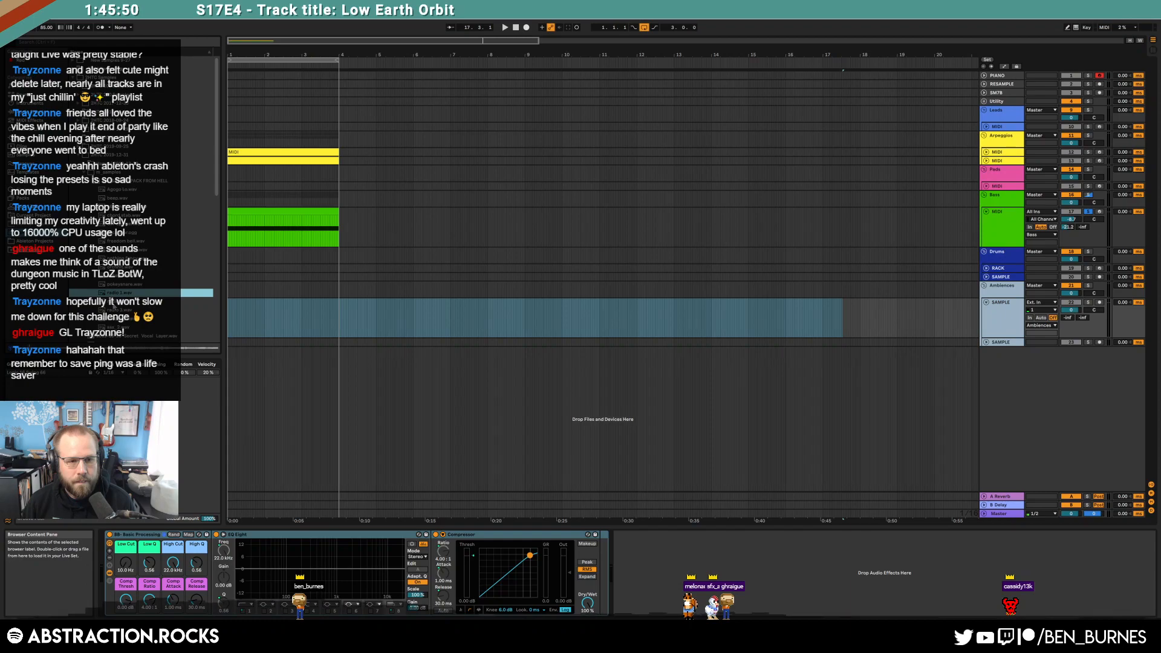
left_click(114, 304)
left_click_drag(104, 308, 351, 317)
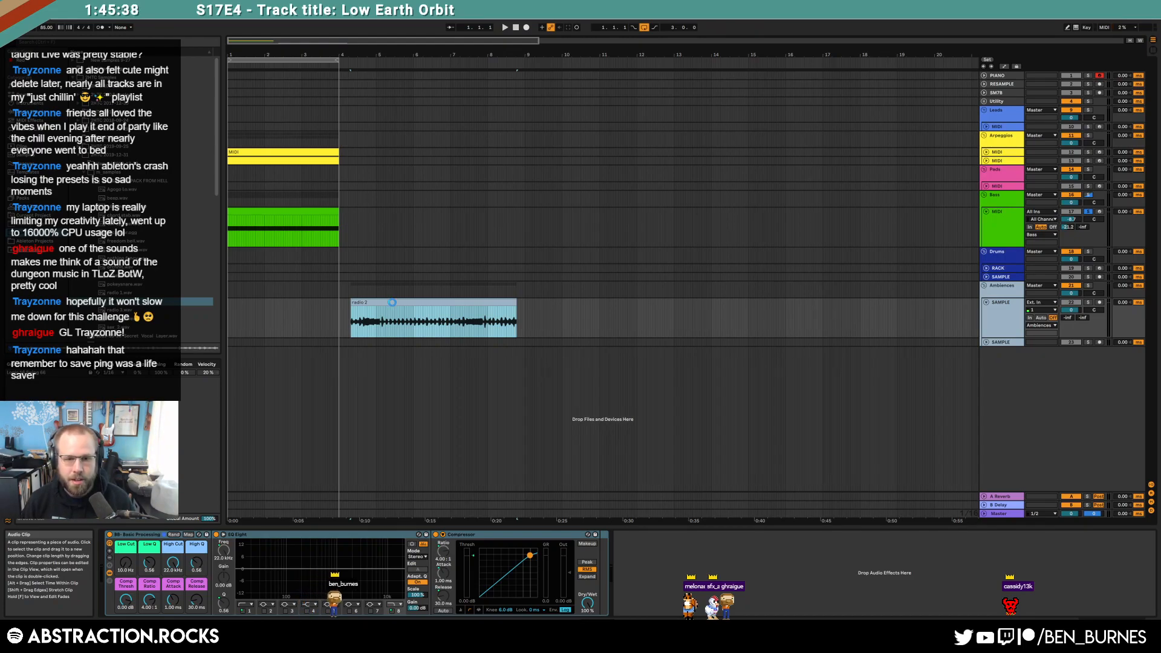
Step: Consolidate the radio 2 clip, show its waveform and move it to the start of bar 1
key("ctrl+j")
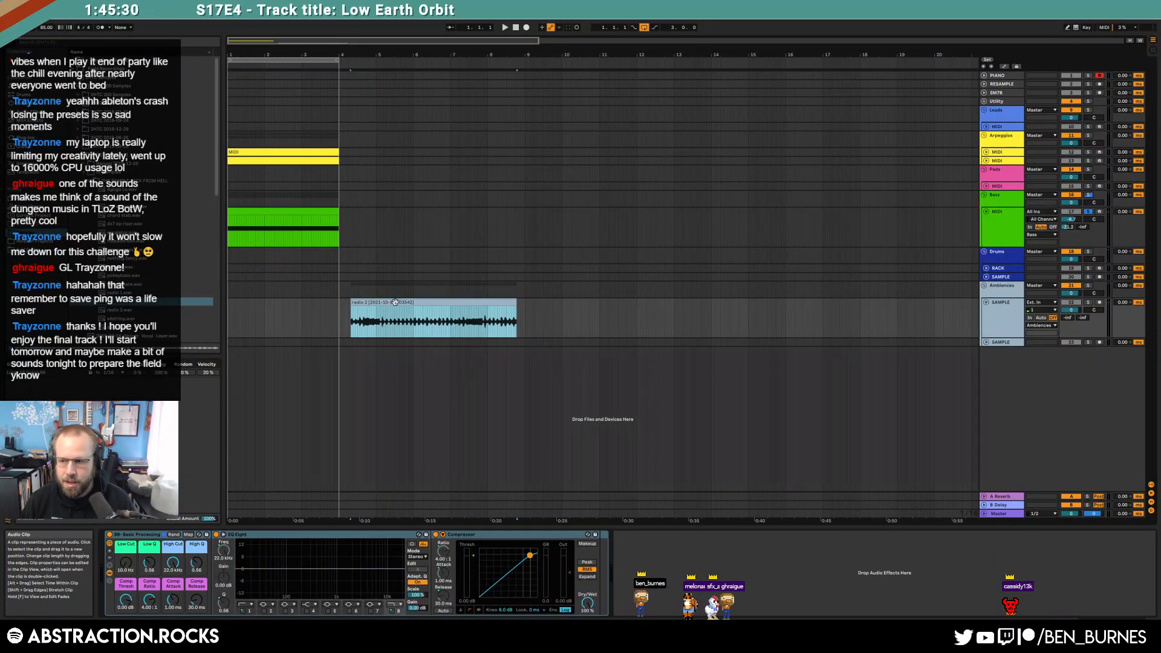
double_click(395, 302)
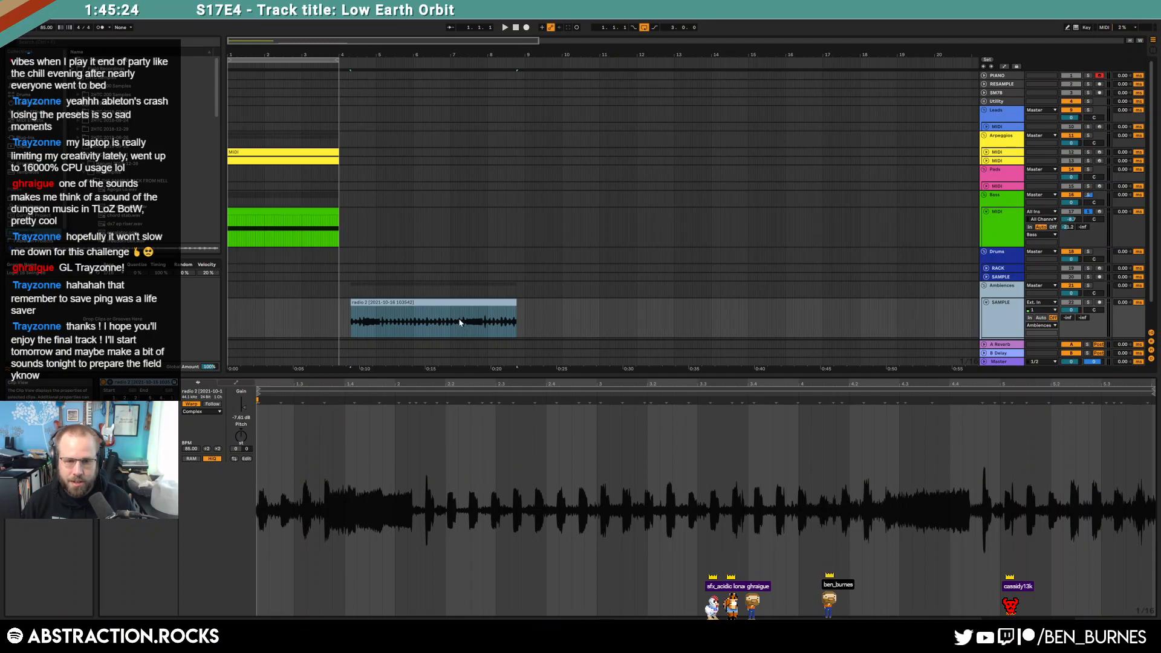
left_click_drag(390, 302, 254, 302)
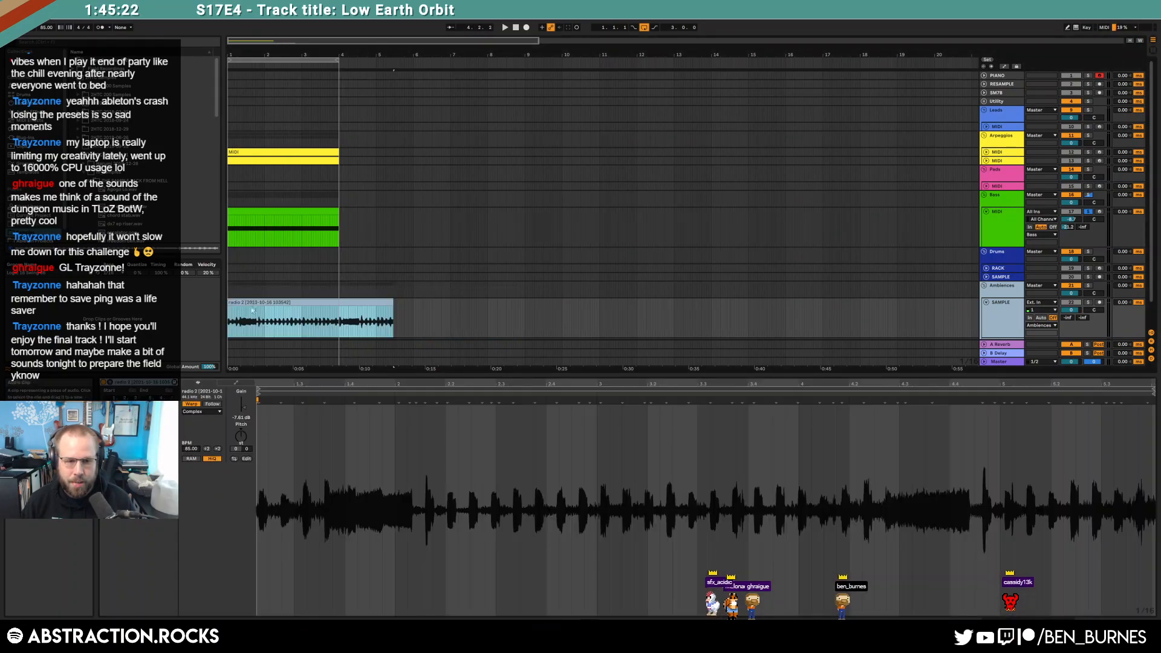
Step: Set the radio 2 clip to 170 BPM and warp it in Tones mode with a grain size of 31.94
left_click(207, 449)
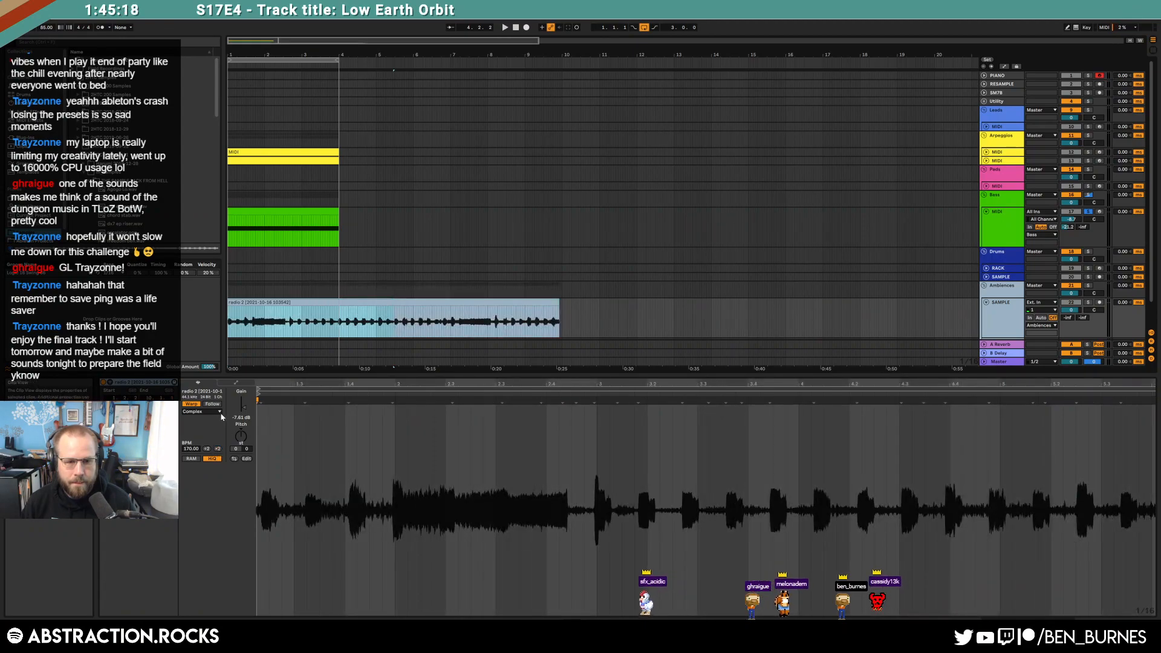
left_click(212, 412)
left_click(195, 425)
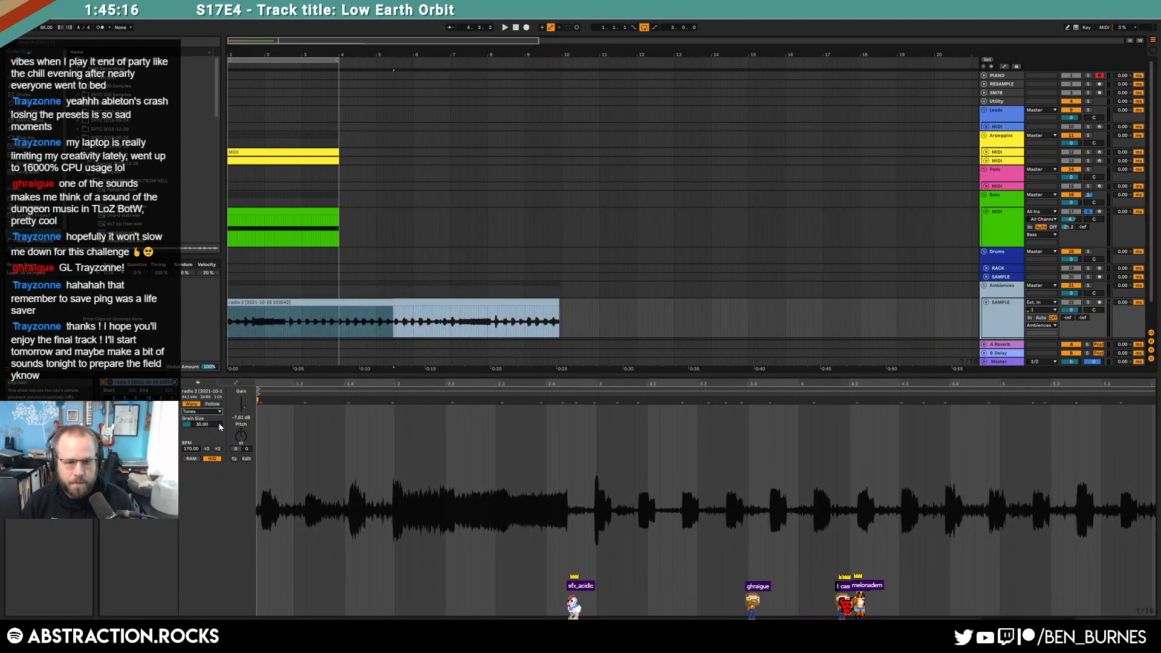
left_click_drag(202, 424, 202, 420)
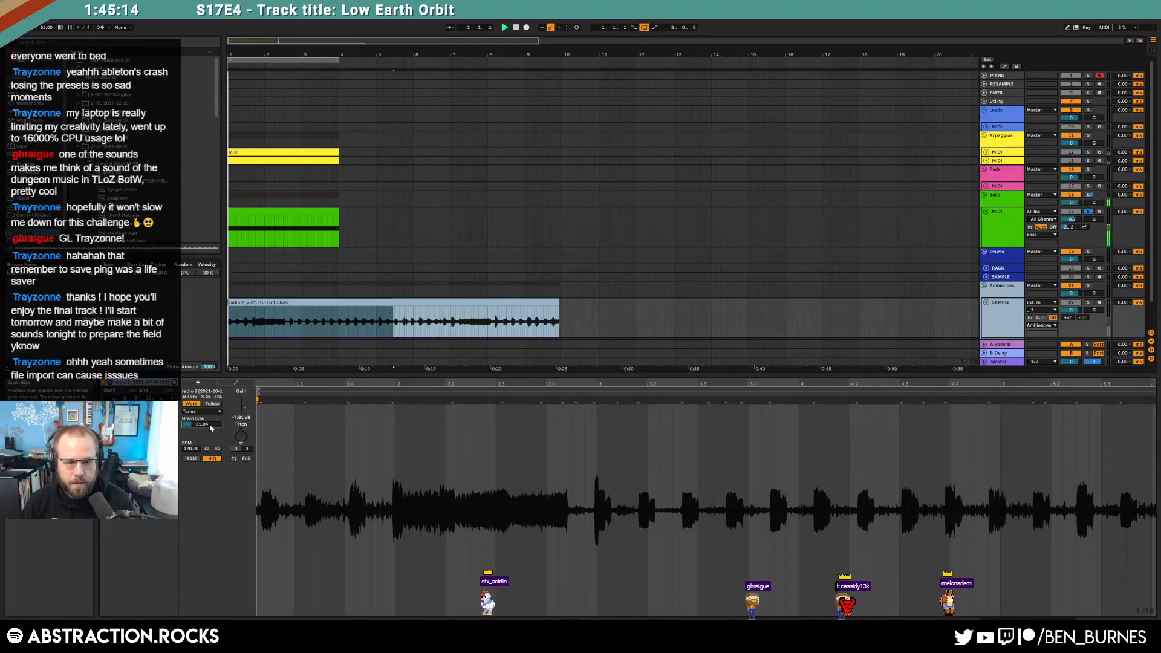
Step: Play the loop, lower the first SAMPLE track's volume to -14.8 dB and transpose the radio 2 clip down
key("space")
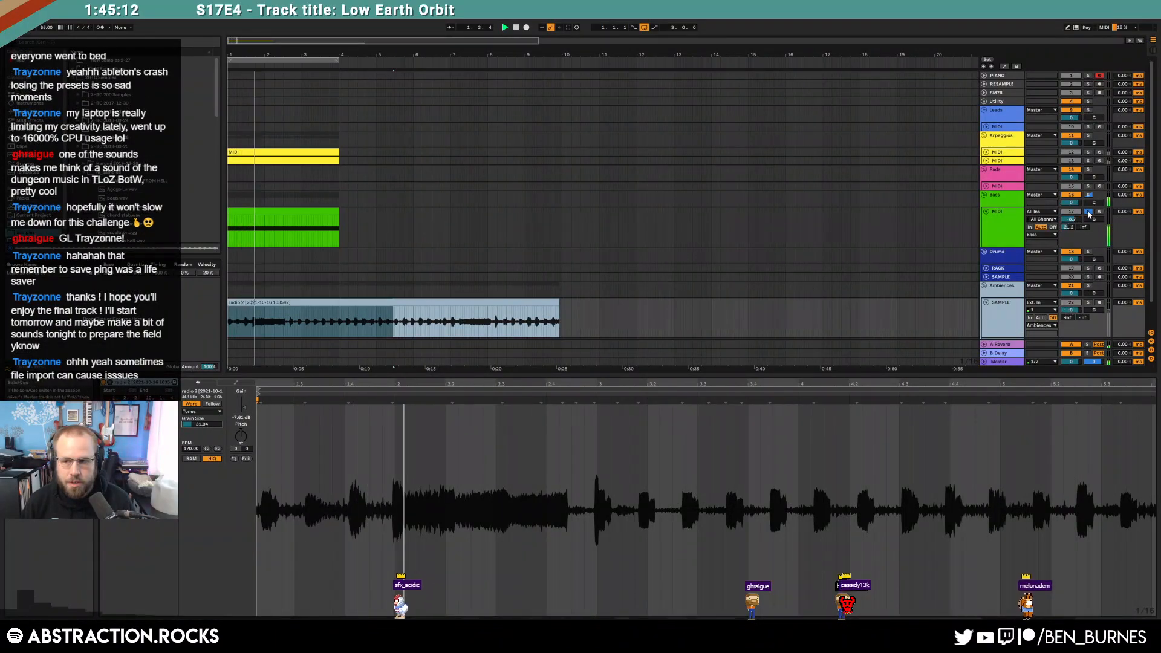
left_click_drag(1071, 310, 1072, 330)
left_click_drag(240, 436, 241, 452)
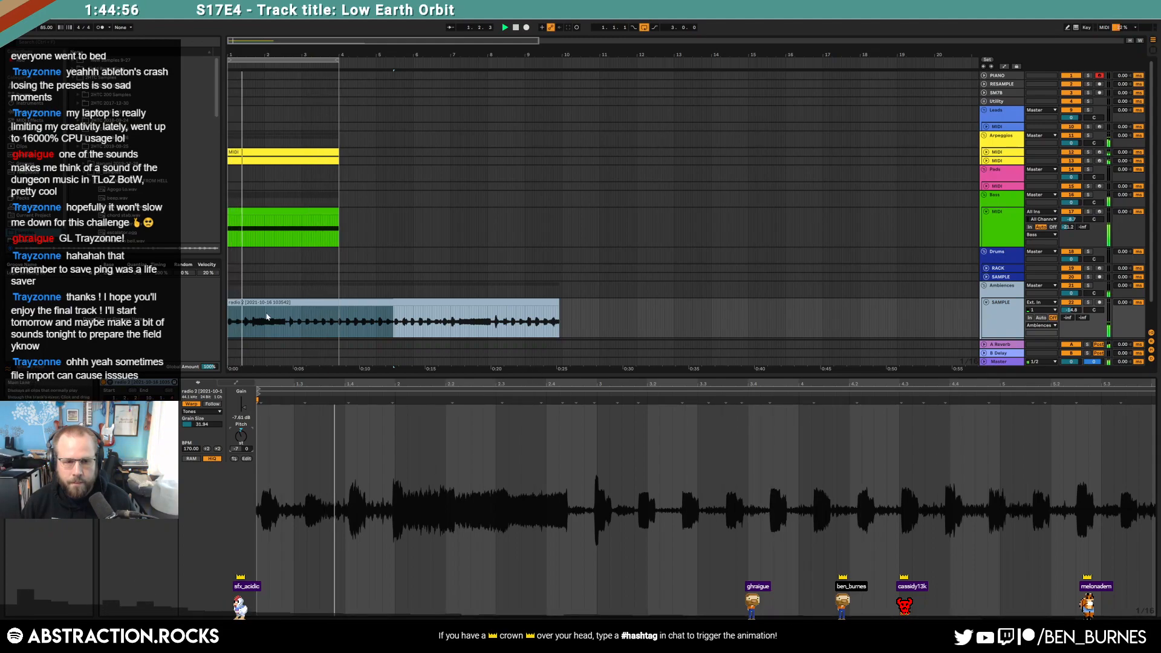
Step: Quantize the entire radio 2 waveform to the grid and play the loop
mouse_move(290, 385)
left_mouse_down()
mouse_move(302, 397)
mouse_move(303, 386)
left_mouse_up()
right_click(302, 397)
left_click(309, 405)
key("space")
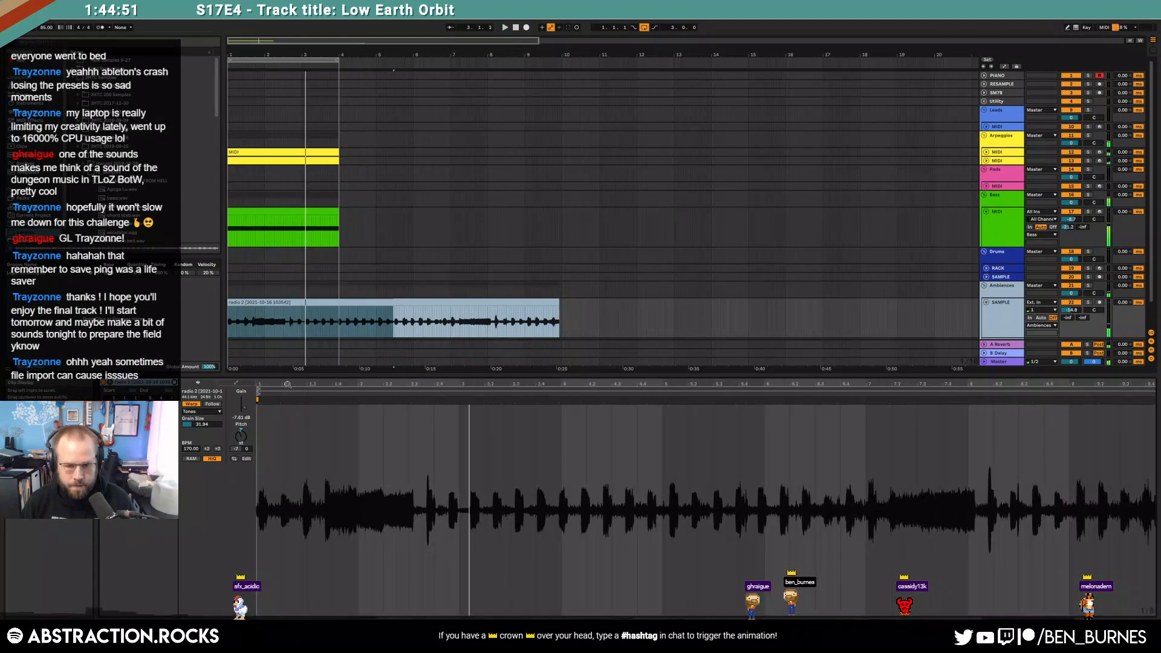
left_click(333, 428)
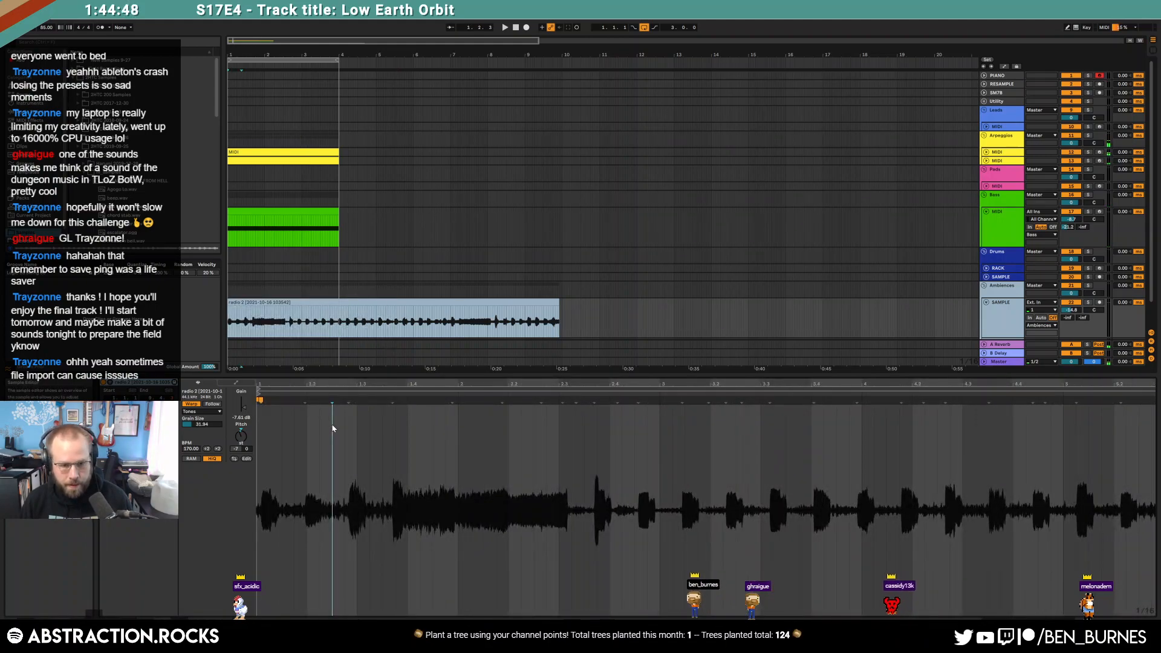
key("ctrl+a")
key("ctrl+u")
key("space")
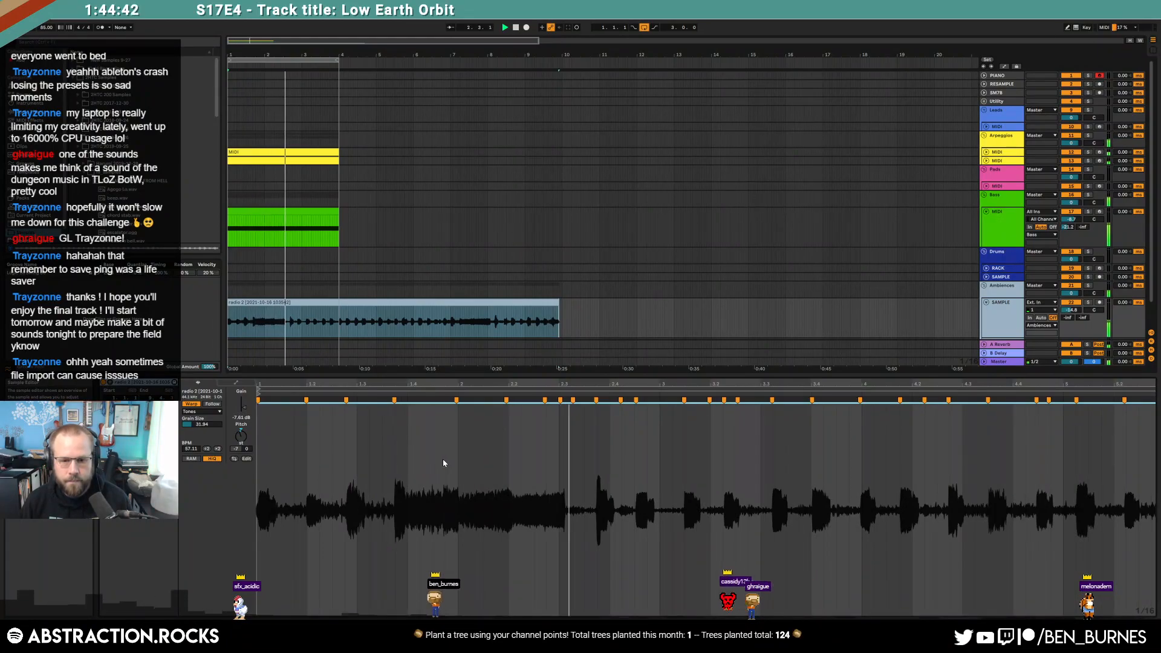
Step: Show the first SAMPLE track's devices and lower its volume to -20.4 dB
key("shift+Tab")
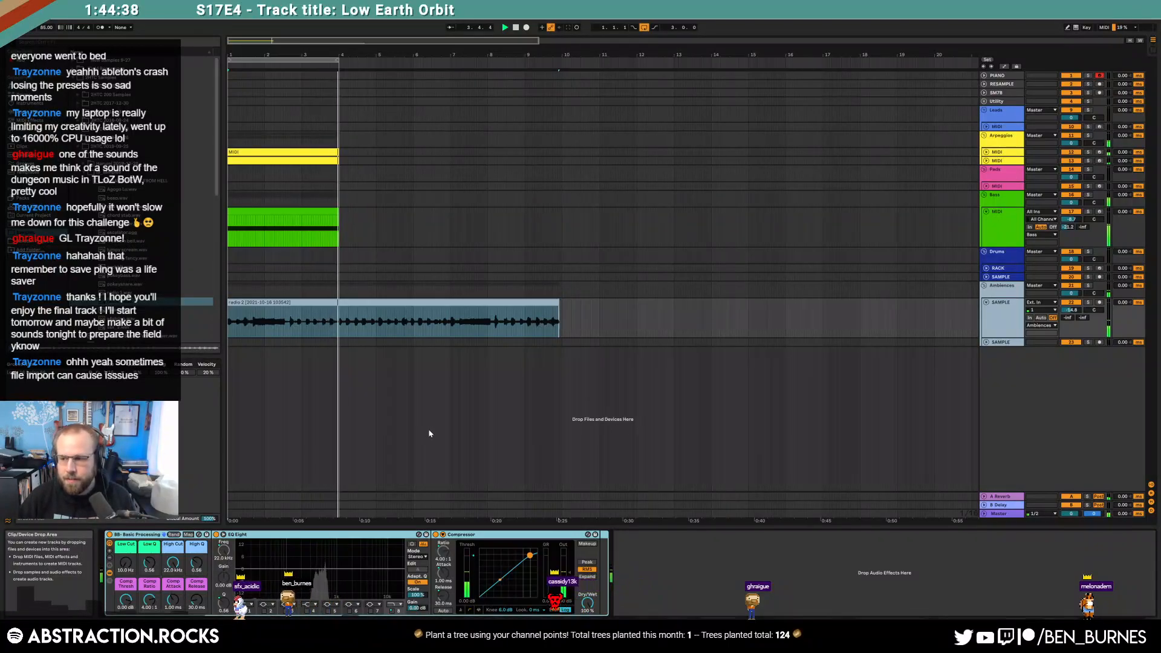
left_click(495, 304)
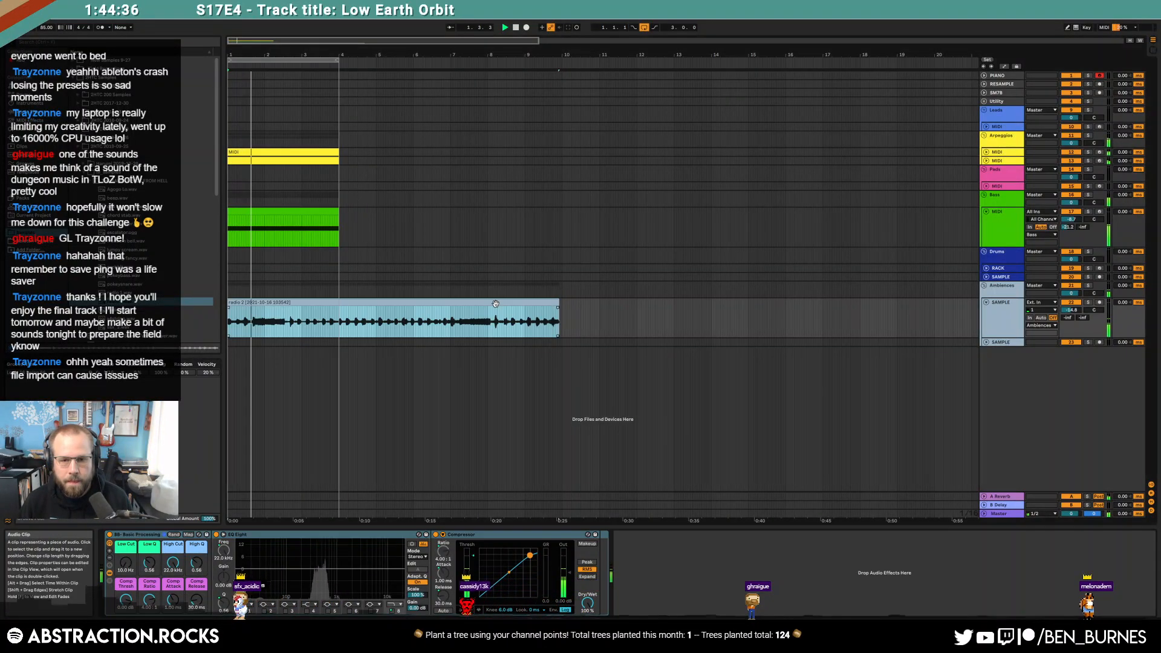
mouse_move(556, 301)
left_mouse_down()
mouse_move(599, 303)
mouse_move(553, 305)
left_mouse_up()
mouse_move(1070, 318)
left_mouse_down()
mouse_move(1069, 298)
mouse_move(1072, 321)
left_mouse_up()
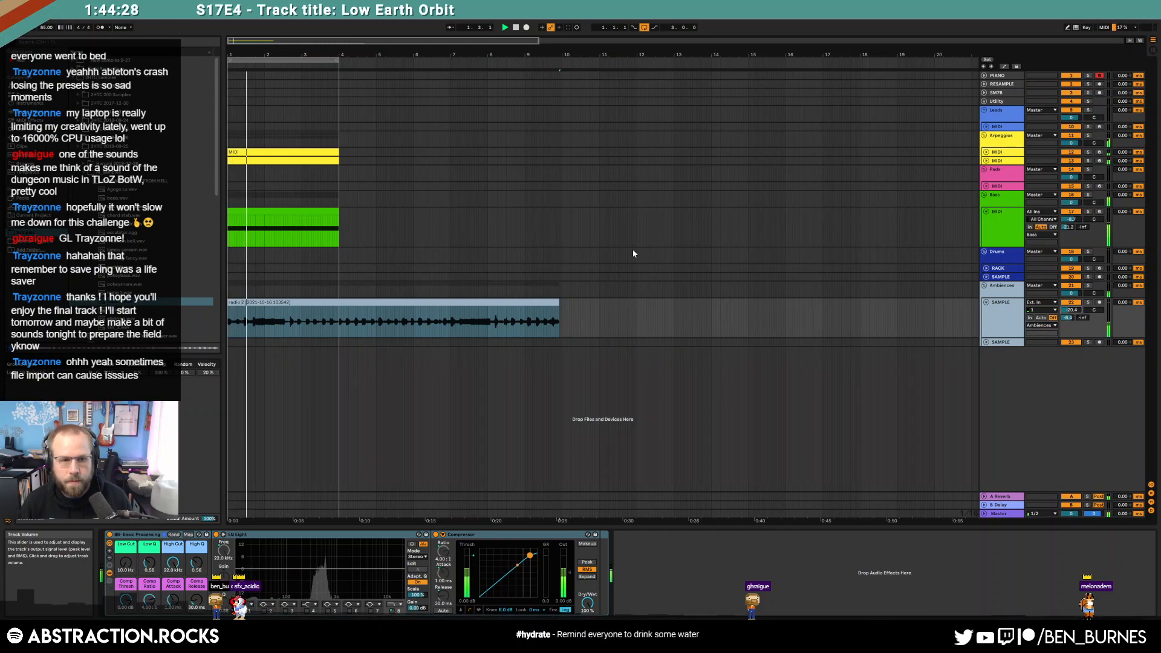
Step: Add a Tuner from the audio effects after the Compressor on the first SAMPLE track
left_click(32, 112)
left_click(103, 240)
left_click(104, 213)
scroll(121, 214, "down", 3)
left_click_drag(104, 323, 652, 594)
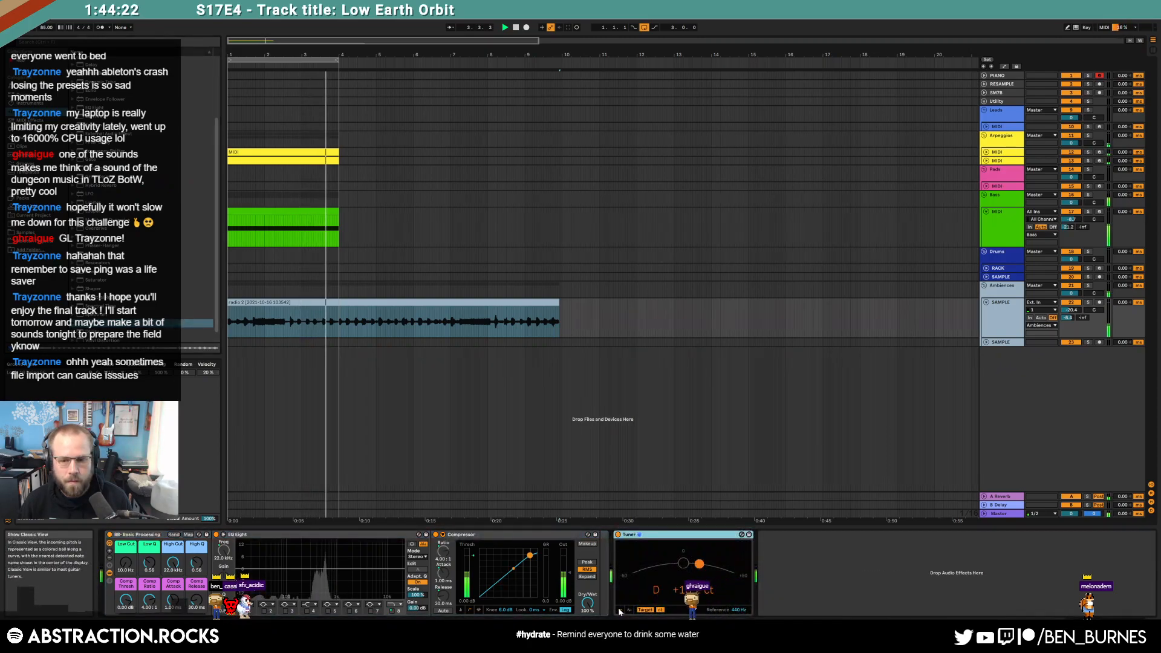
Step: Replay the loop and check the radio 2 clip's pitch settings against the Tuner
double_click(416, 301)
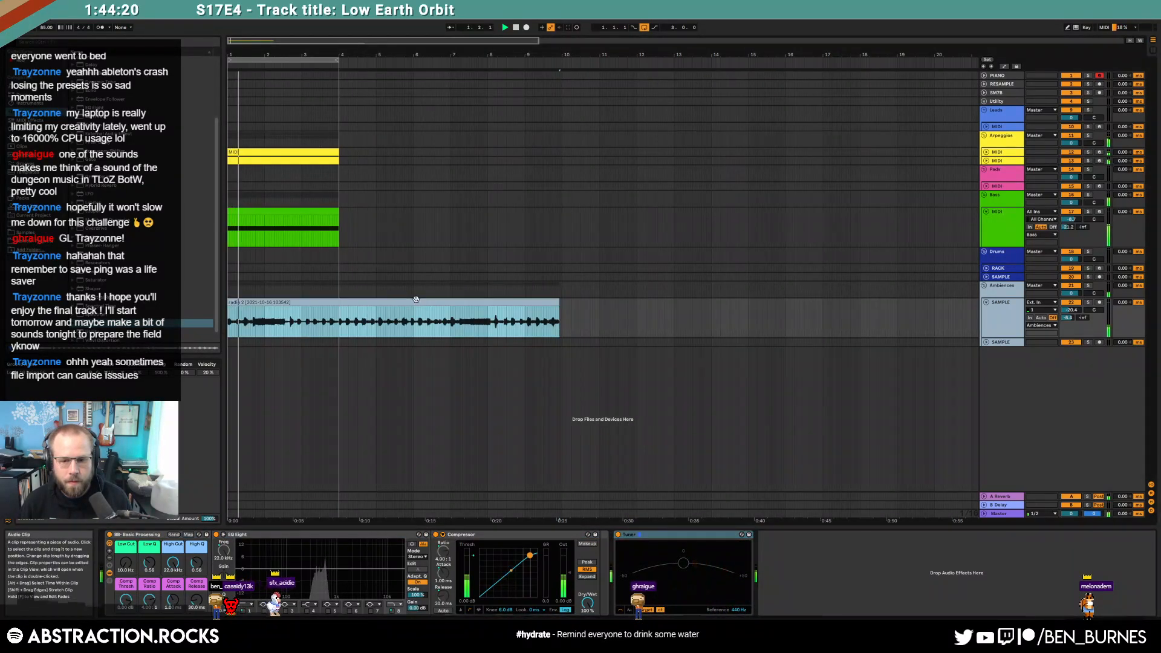
key("shift+Tab")
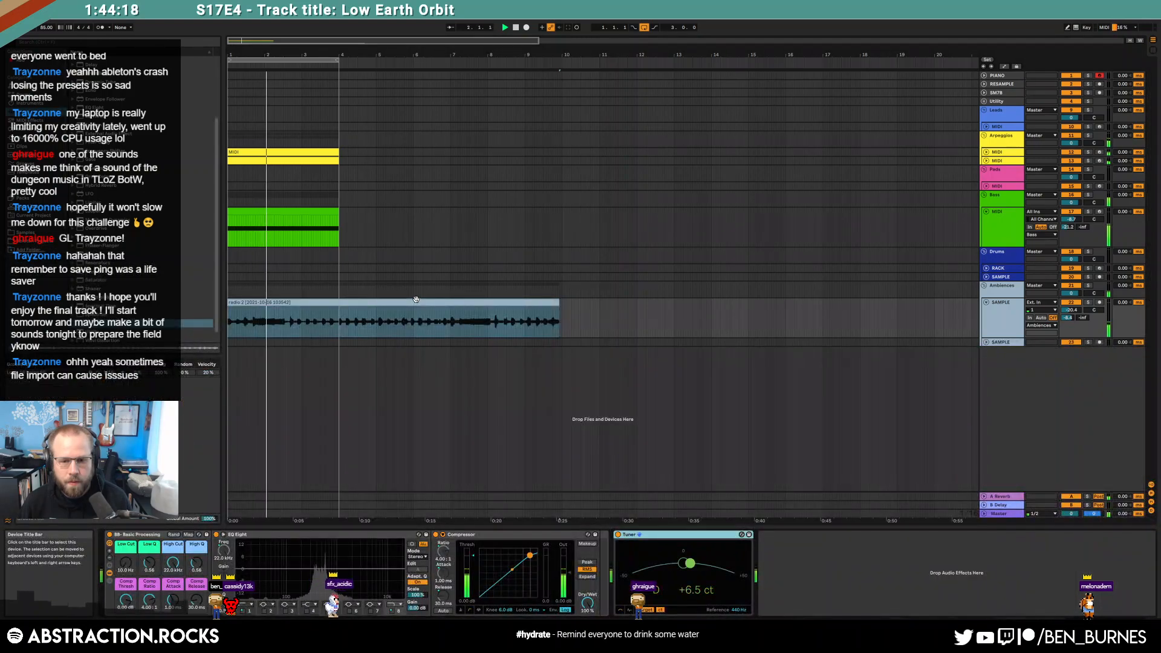
key("shift+Tab")
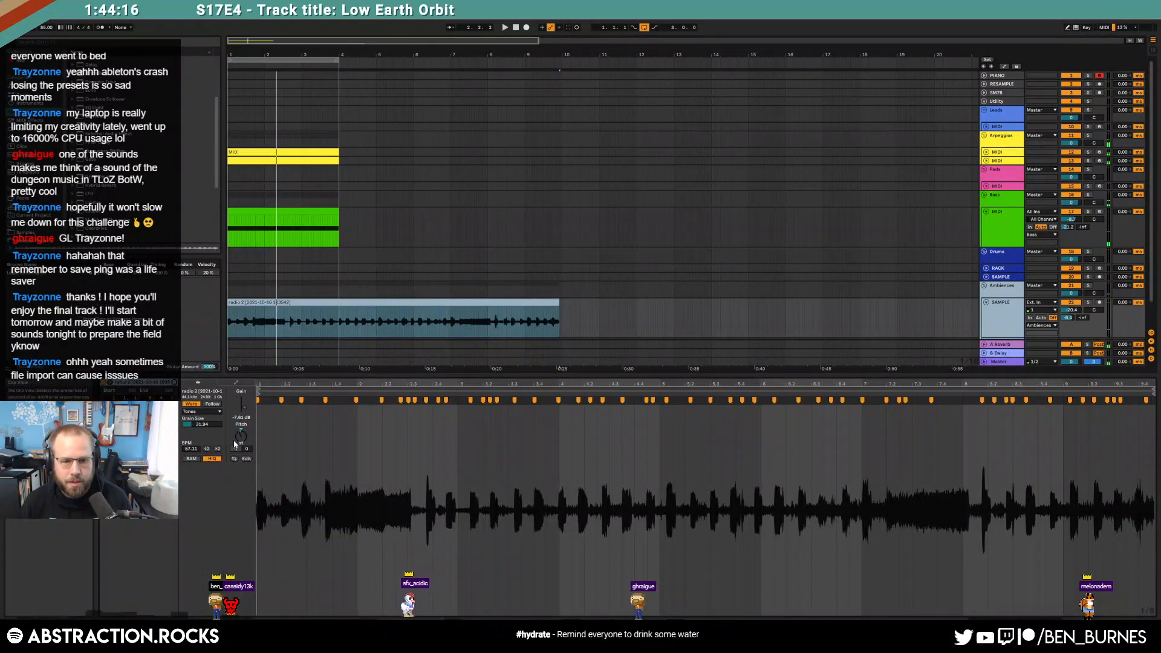
key("space")
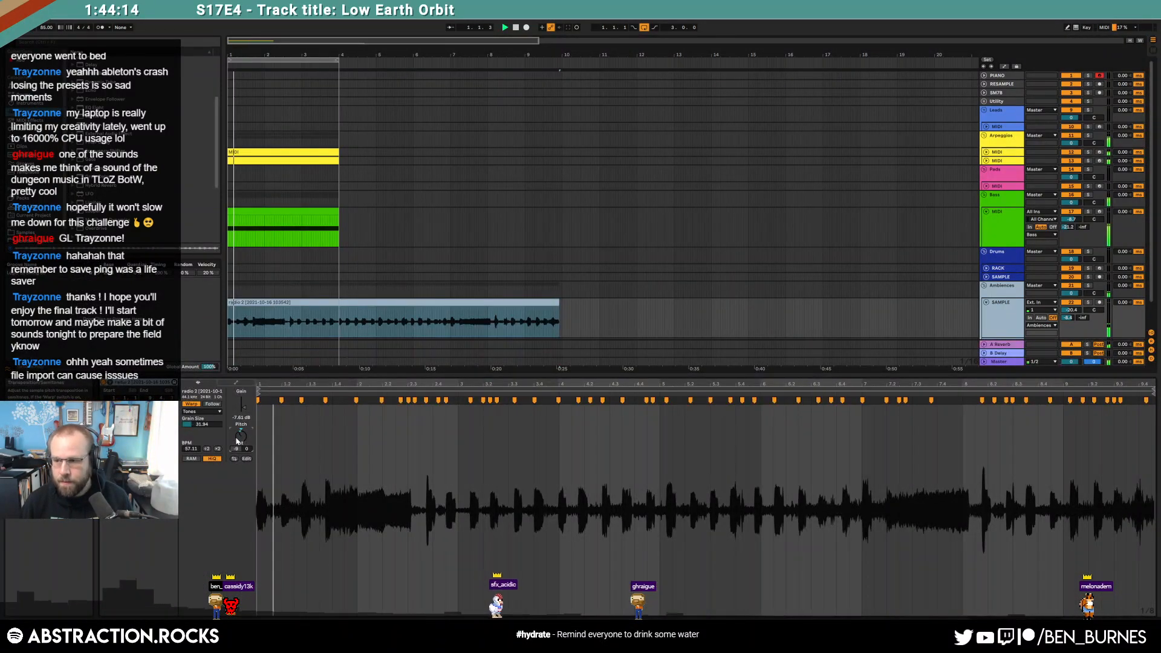
key("shift+Tab")
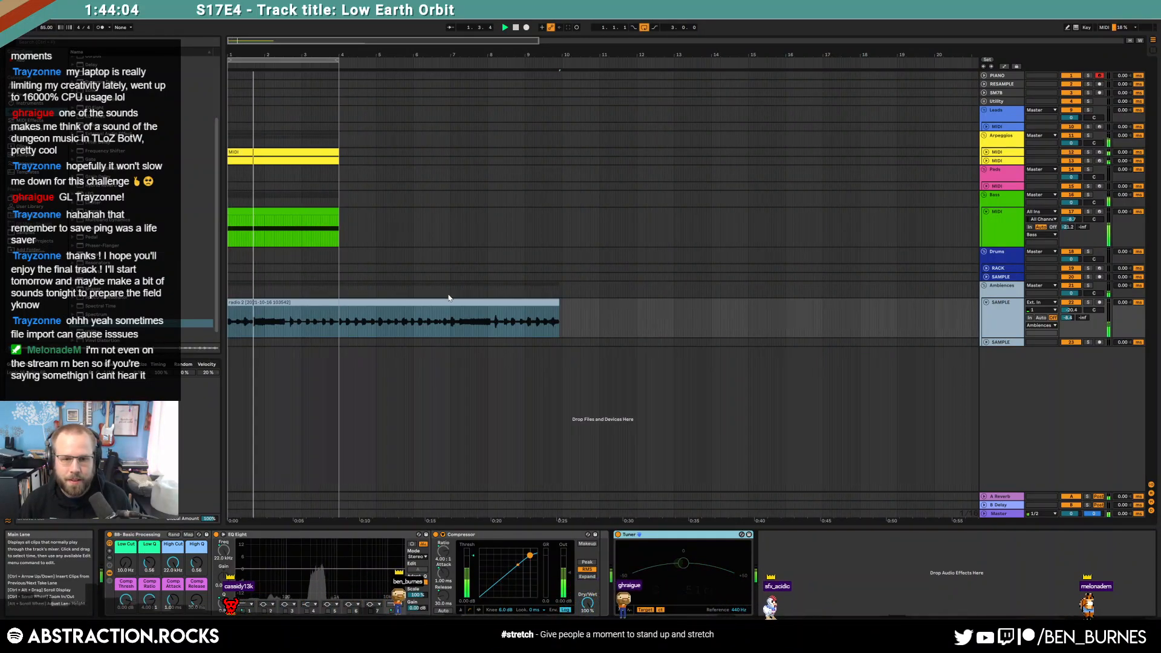
Step: Extend the Bass MIDI clip to bar 10 and loop its content so the sustained note repeats throughout
left_click_drag(558, 302, 559, 302)
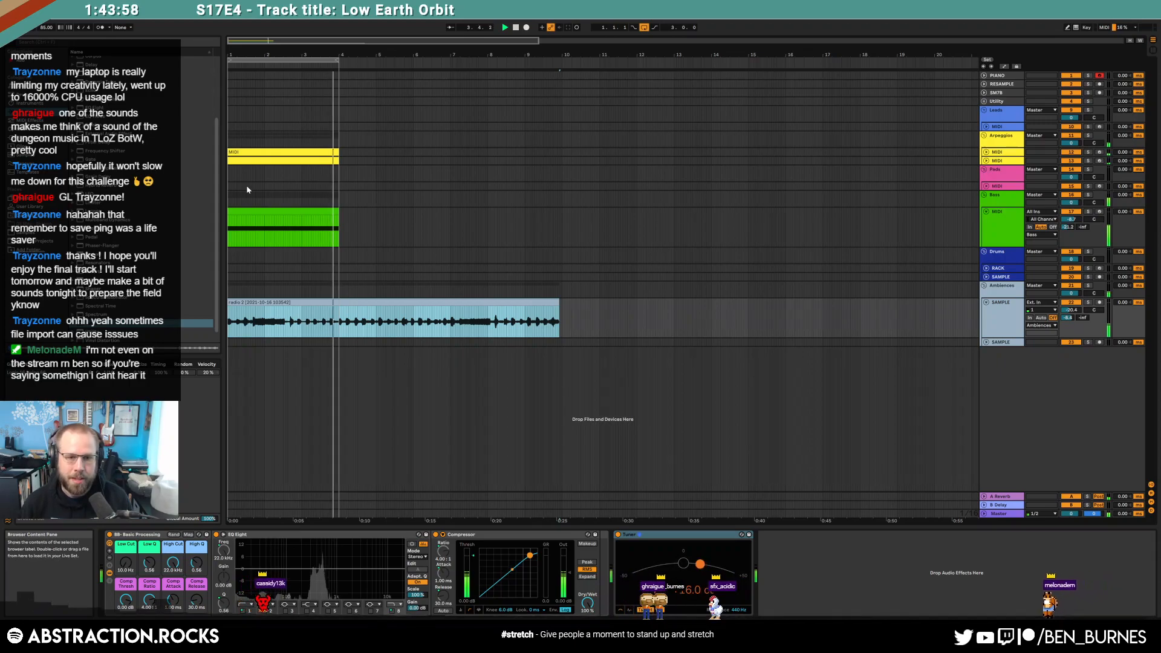
left_click_drag(335, 211, 562, 211)
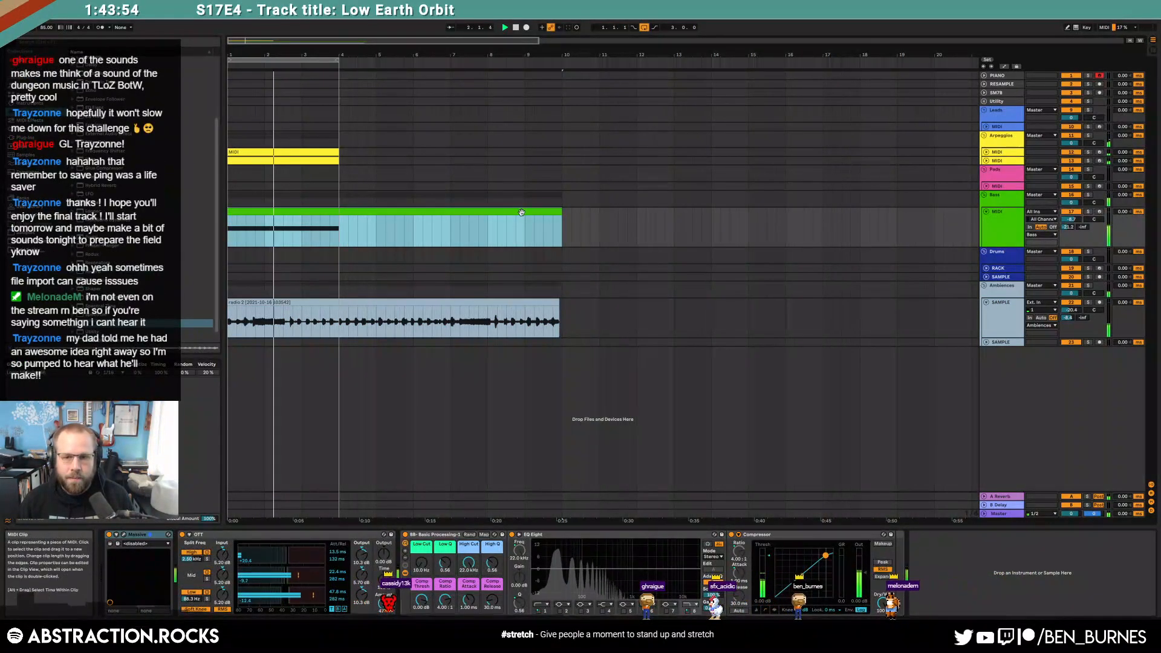
double_click(534, 228)
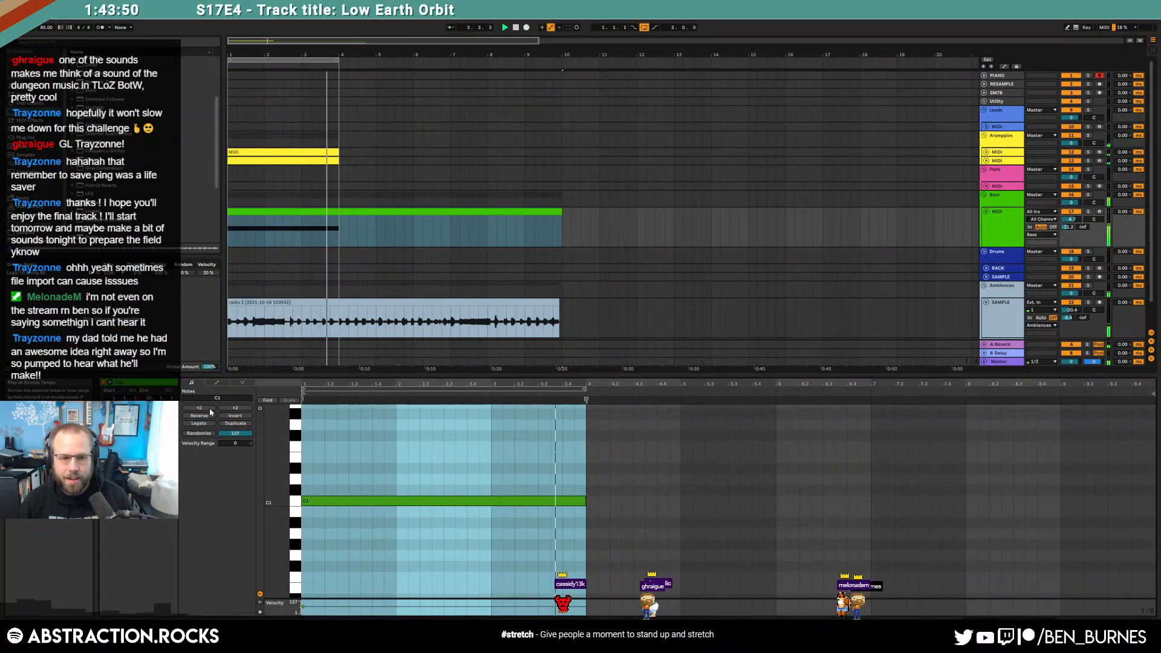
left_click(138, 408)
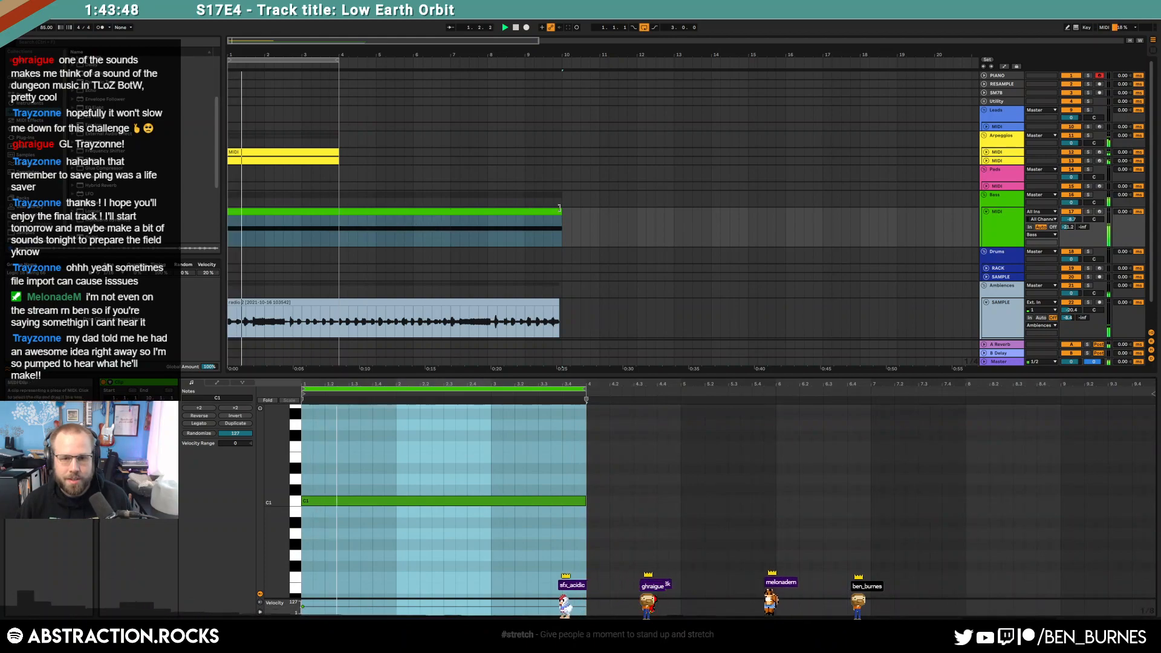
left_click_drag(561, 213, 582, 218)
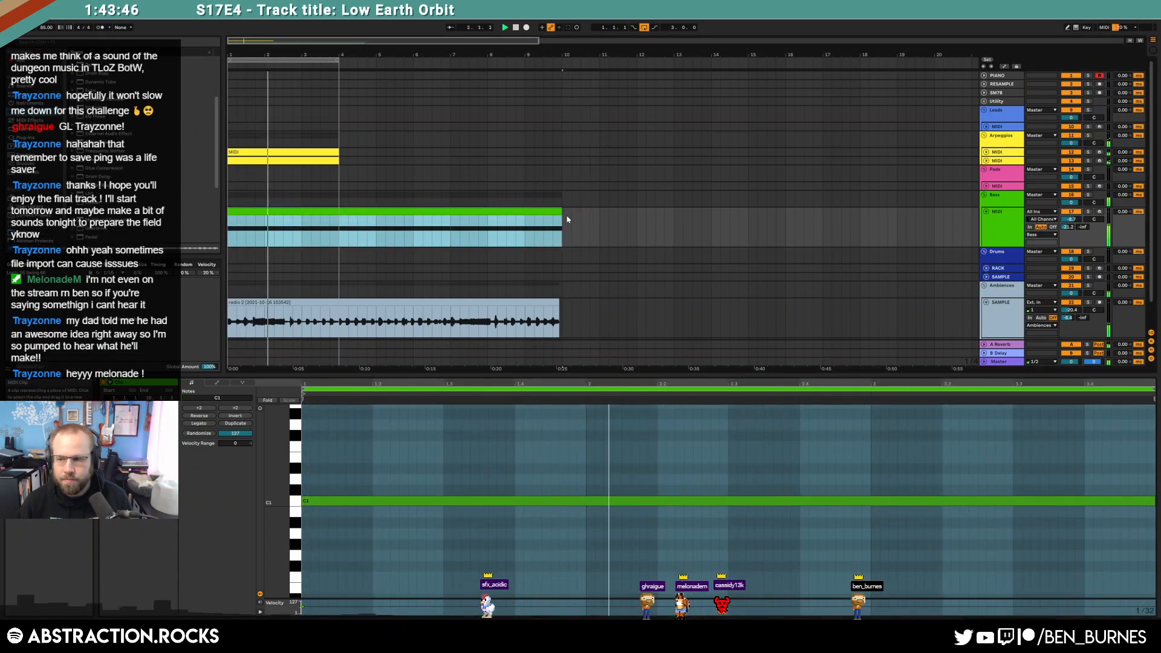
left_click(644, 216)
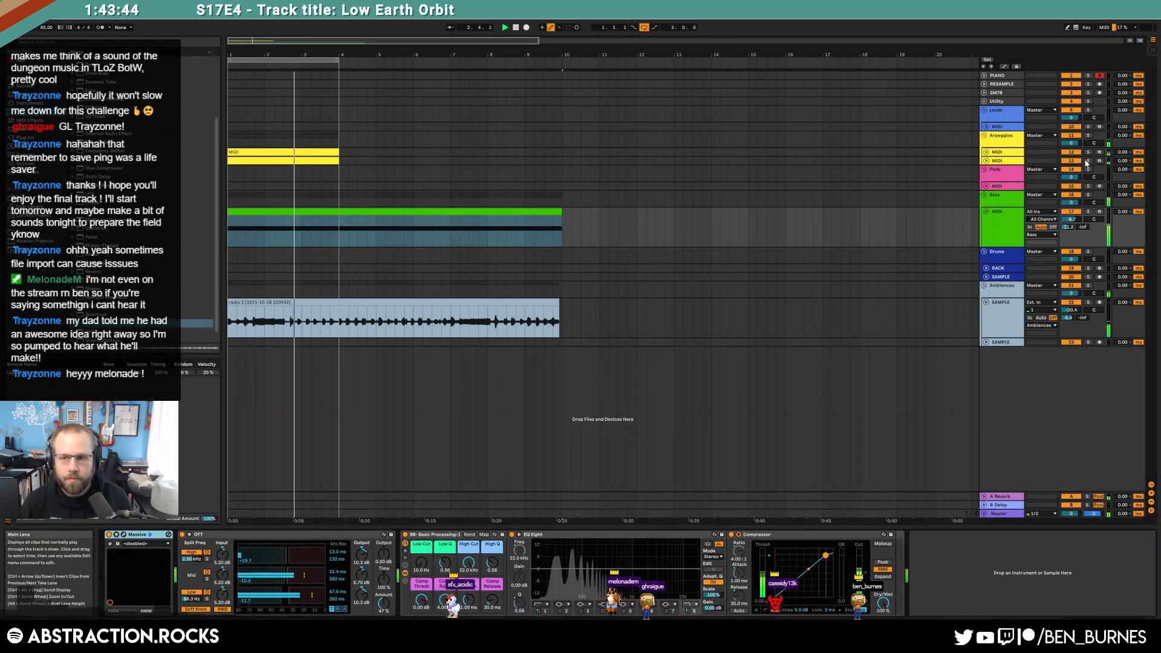
Step: Unfold both Arpeggios tracks, extend the first one's MIDI clip to bar 10 and loop its pattern every three bars
left_click(986, 161)
left_click(986, 152)
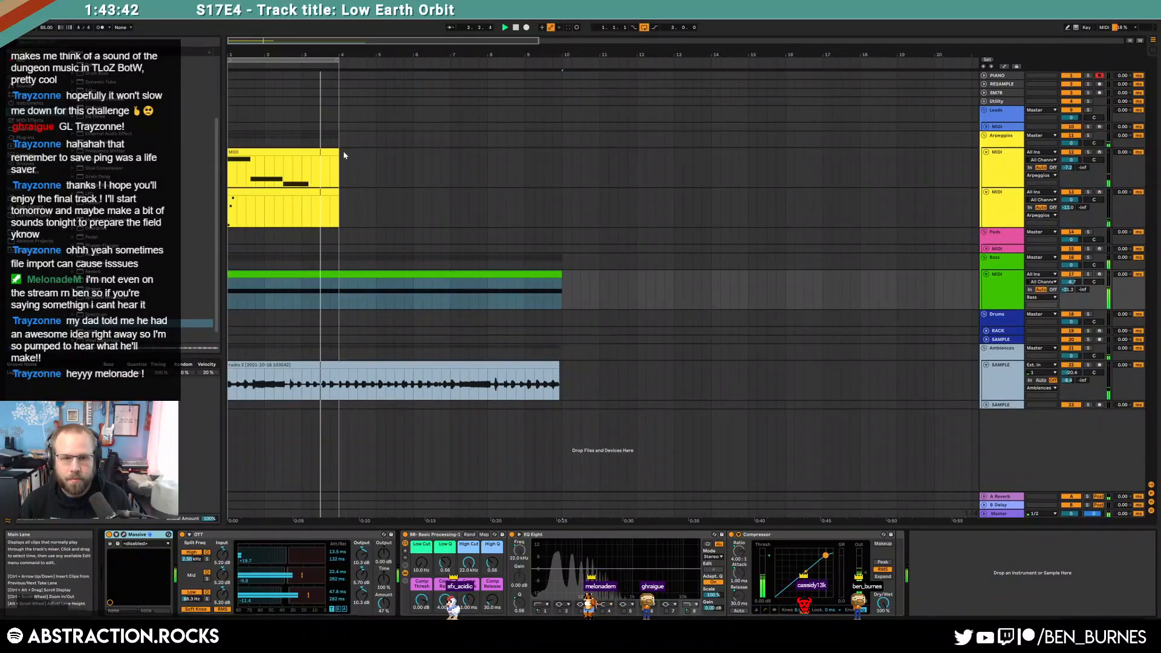
left_click_drag(339, 155, 561, 157)
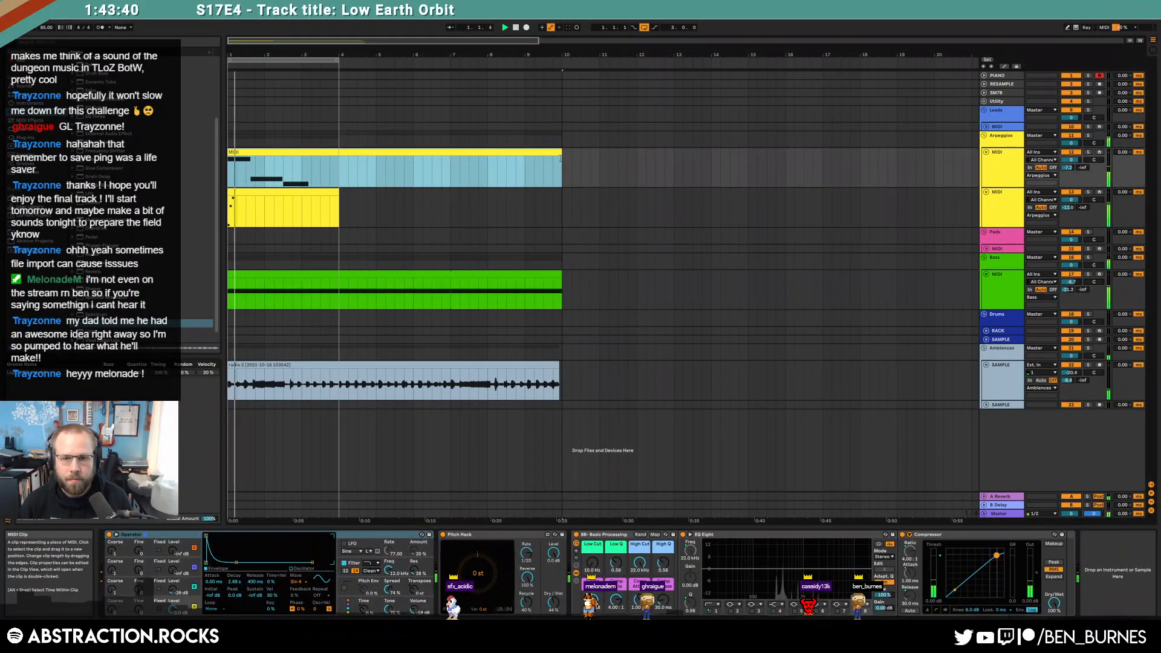
key("shift+Tab")
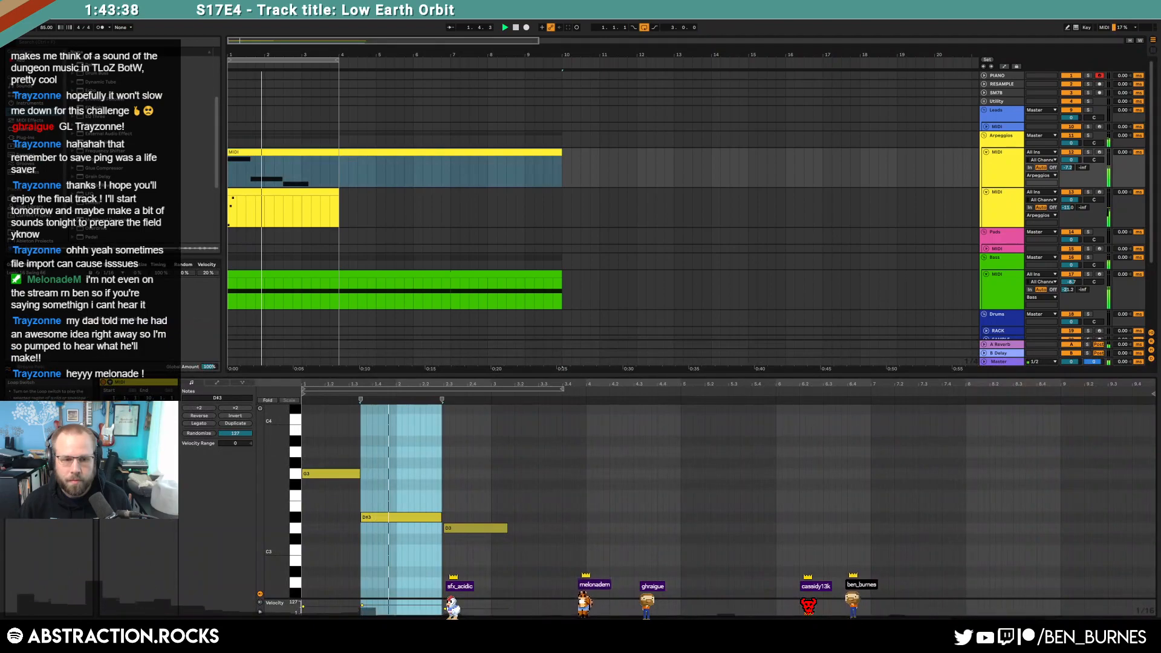
left_click(139, 407)
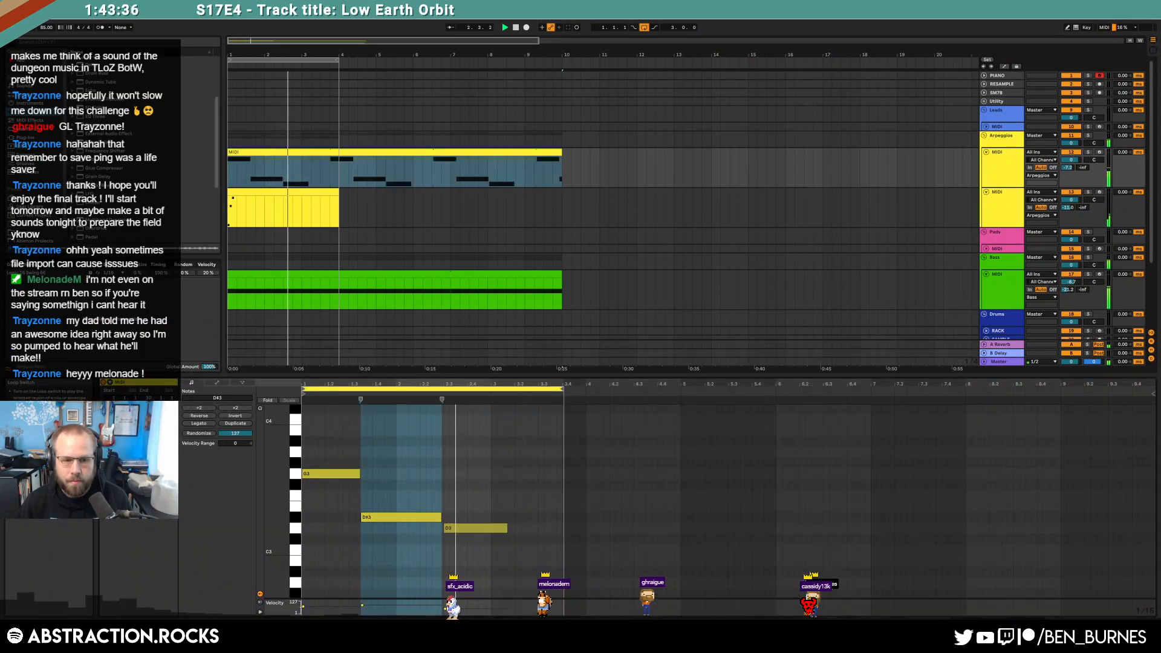
left_click(147, 423)
type("3")
key("Return")
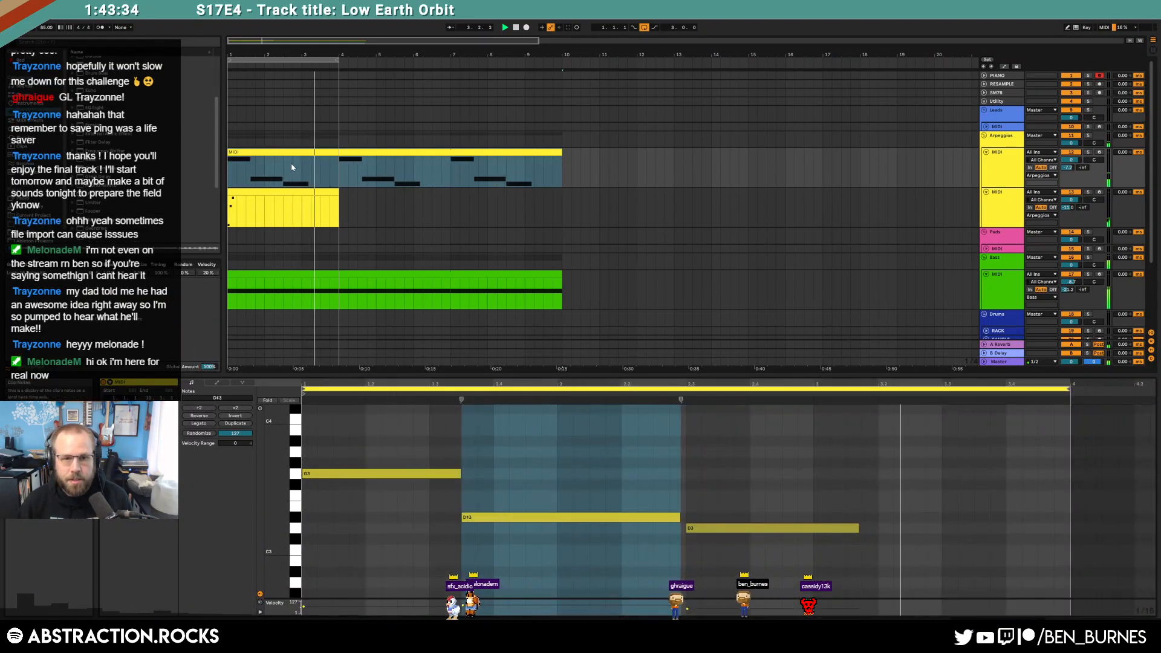
Step: Extend the second Arpeggios clip to bar 10 with its pattern looped, and stretch the arrangement loop to bar 10
left_click(327, 208)
left_click_drag(339, 208, 563, 206)
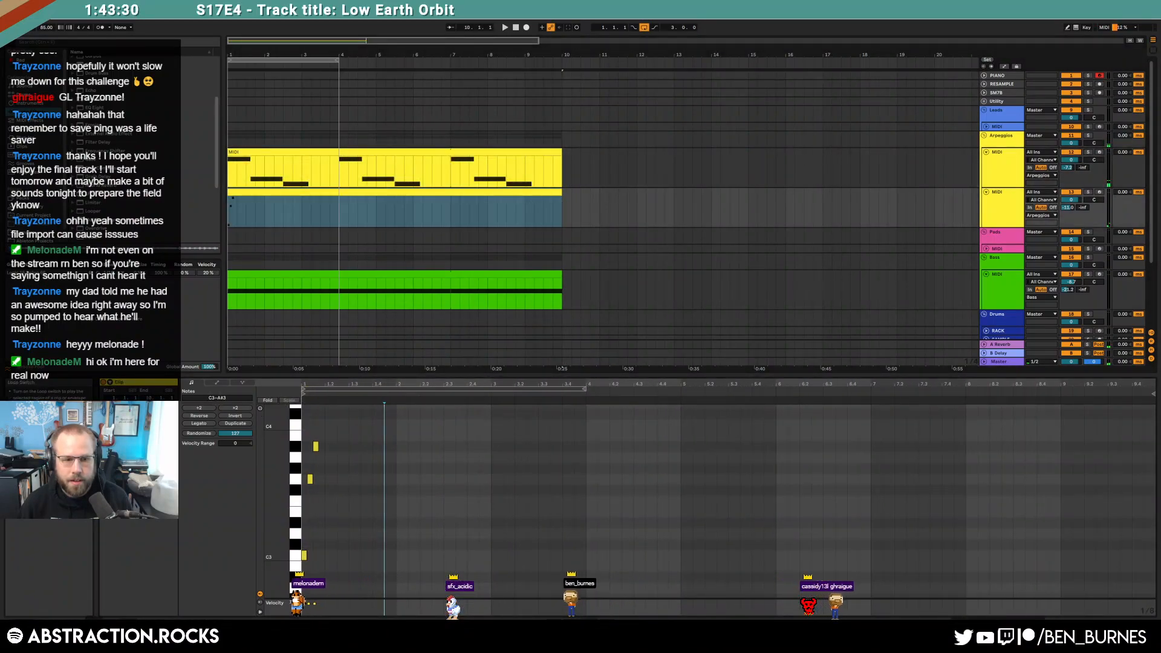
left_click_drag(339, 59, 560, 89)
key("shift+Tab")
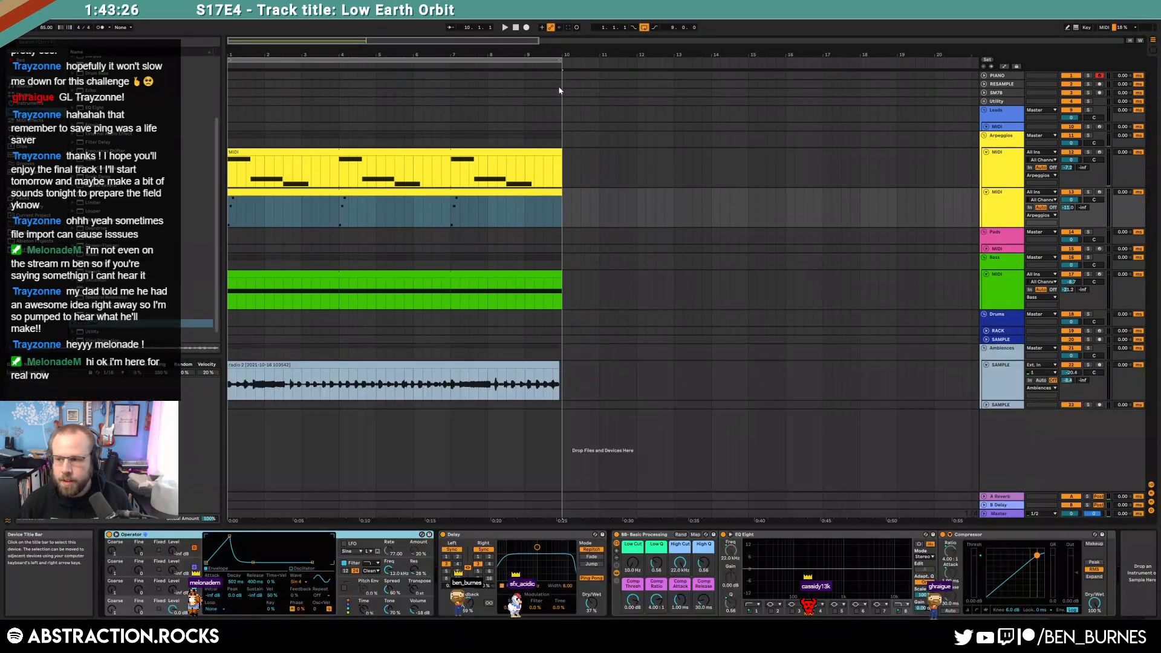
Step: Consolidate the first Arpeggios clip into one nine-bar clip and open its notes
left_click(475, 152)
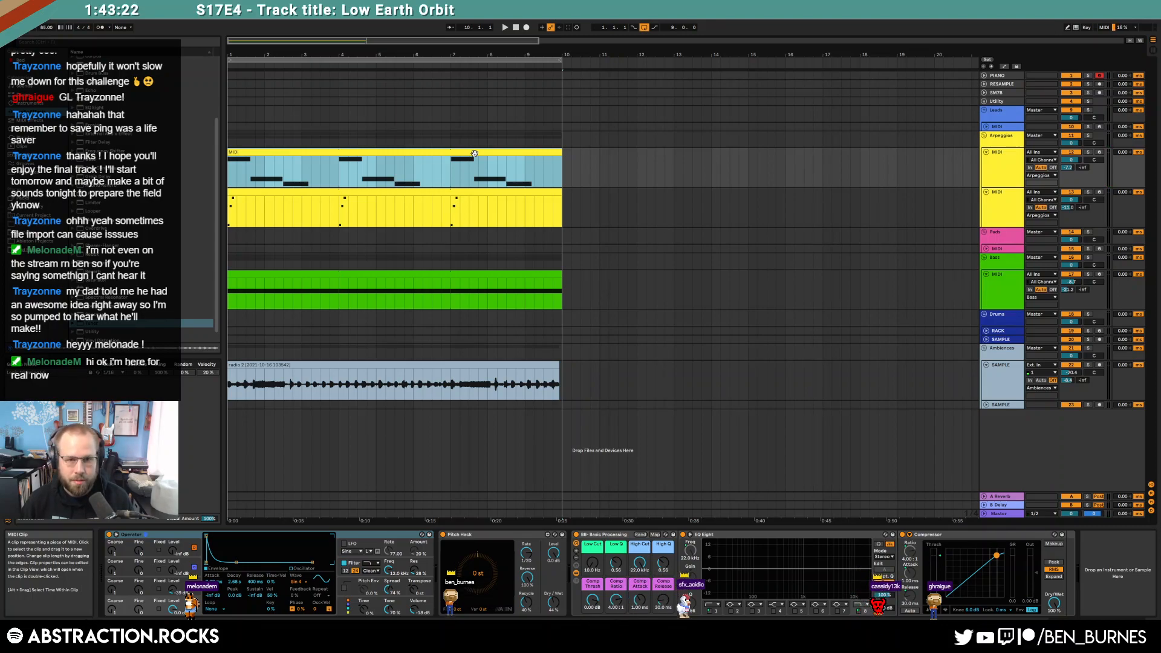
double_click(420, 155)
Step: Try moving the D#3 note in the first three-bar repeat up to A#3
left_click_drag(402, 493, 401, 535)
key("shift+Up")
key("Down")
key("Down")
key("Down")
key("Down")
key("Down")
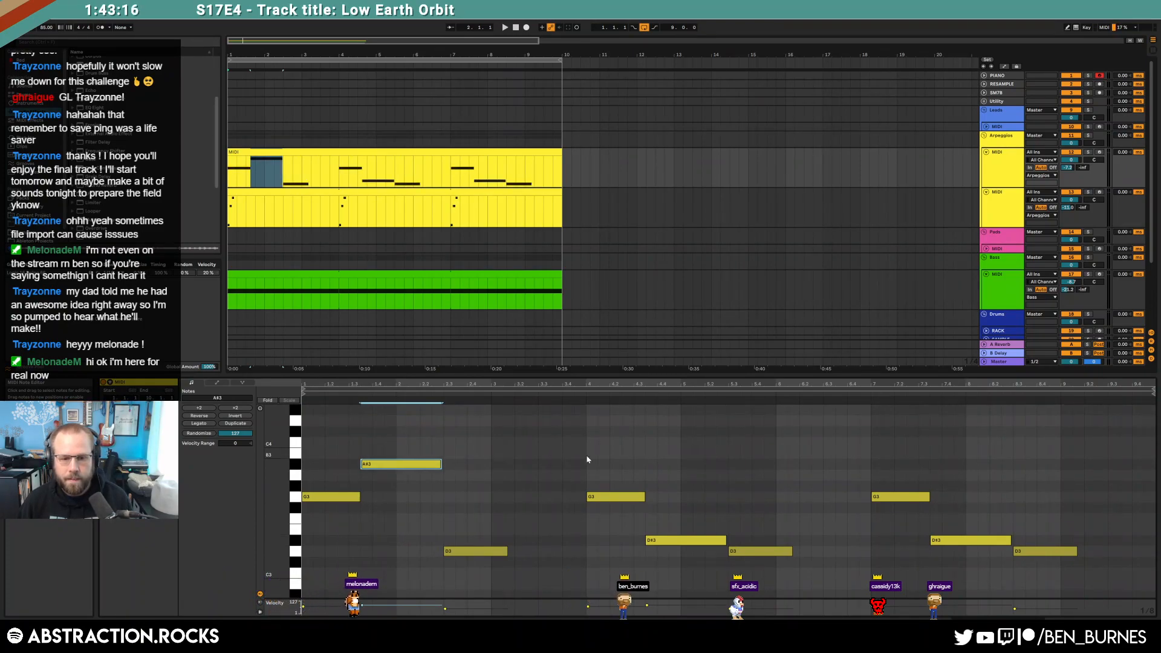
key("shift+Right")
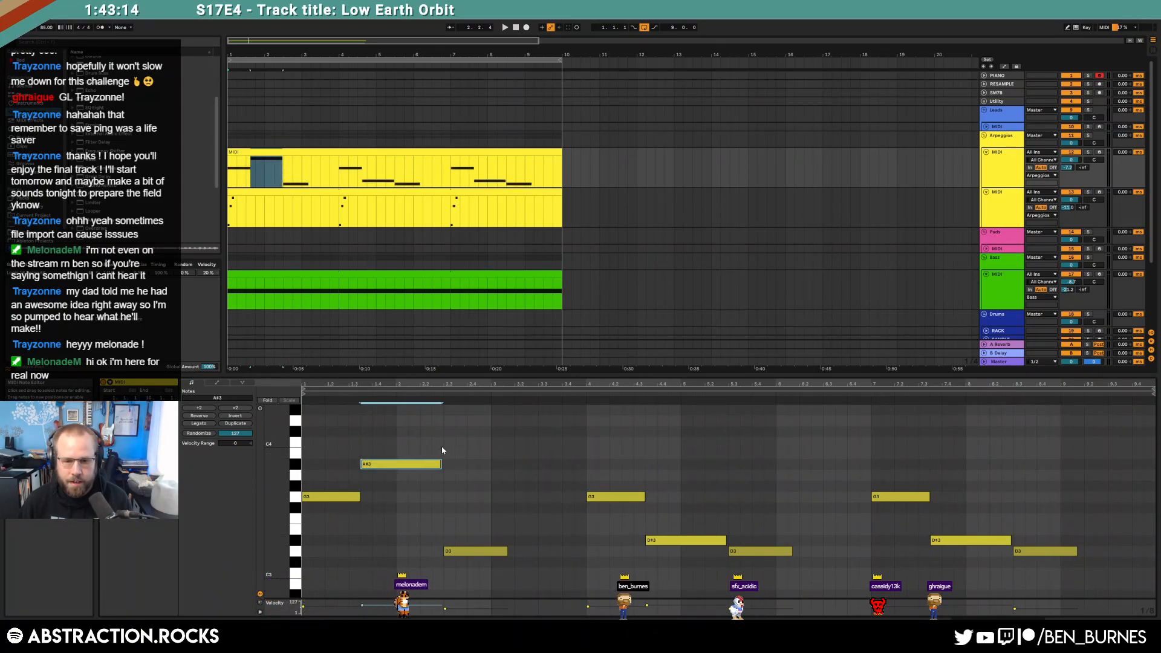
key("Down")
key("Down")
key("Down")
key("Down")
key("Down")
key("Down")
key("Down")
Step: Raise the D#3 note in the second three-bar repeat to A#3
left_click_drag(666, 531, 687, 556)
key("shift+Up")
key("Down")
key("Down")
key("Down")
key("Down")
key("Down")
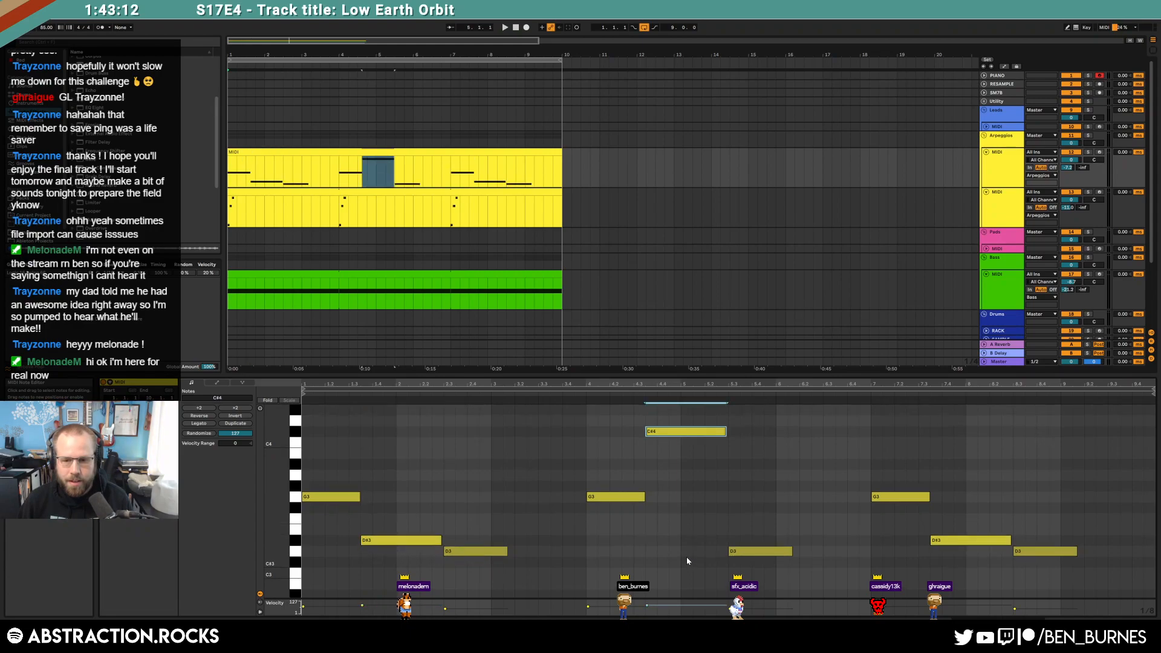
left_click(756, 516)
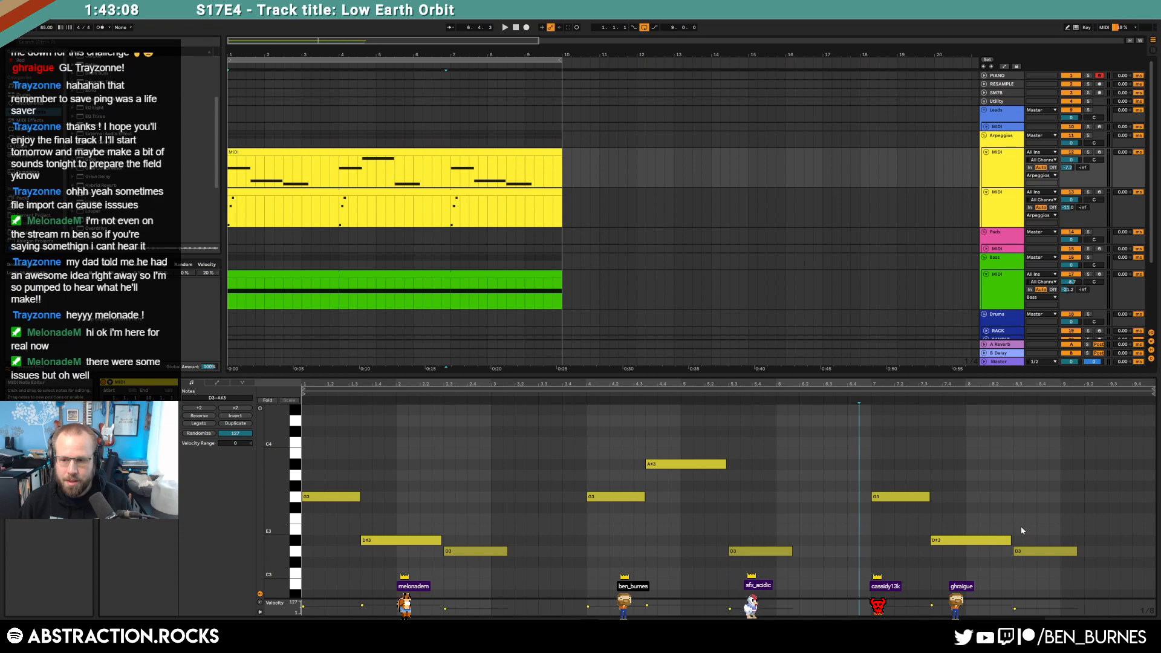
Step: Raise the D3 note at the end of the third three-bar repeat to C4
left_click(1037, 550)
key("Up")
key("Up")
key("Up")
key("Up")
key("Up")
key("Up")
key("Up")
key("Up")
key("Up")
key("Up")
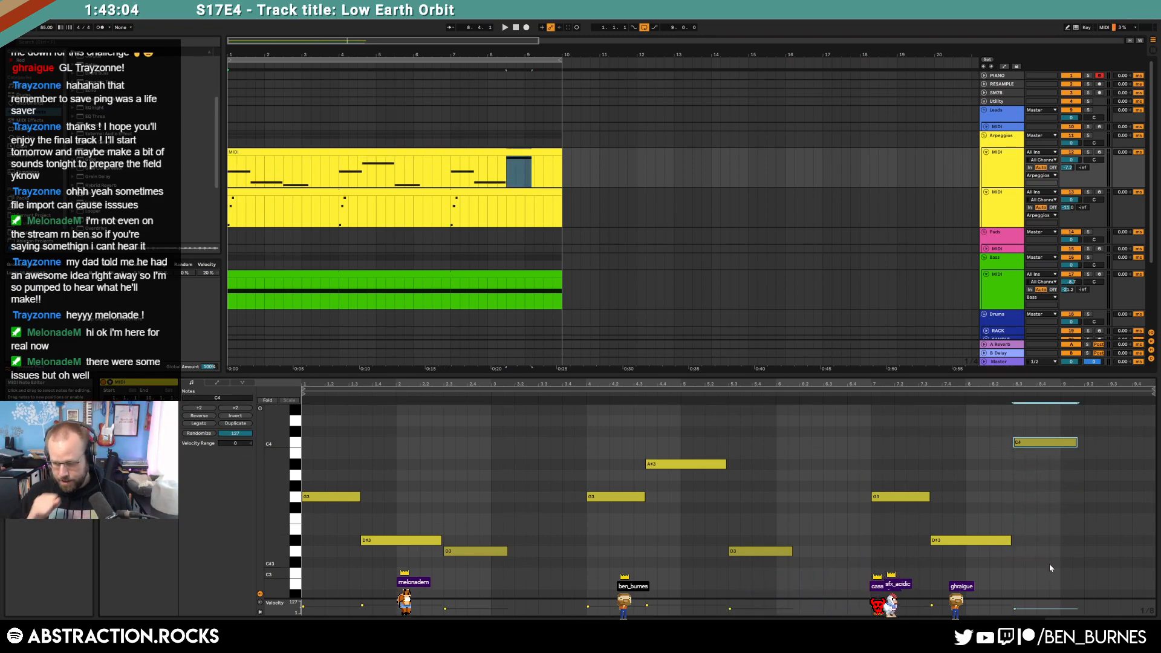
Step: Browse the sample folders for further material for the track, then collapse them
left_click(407, 266)
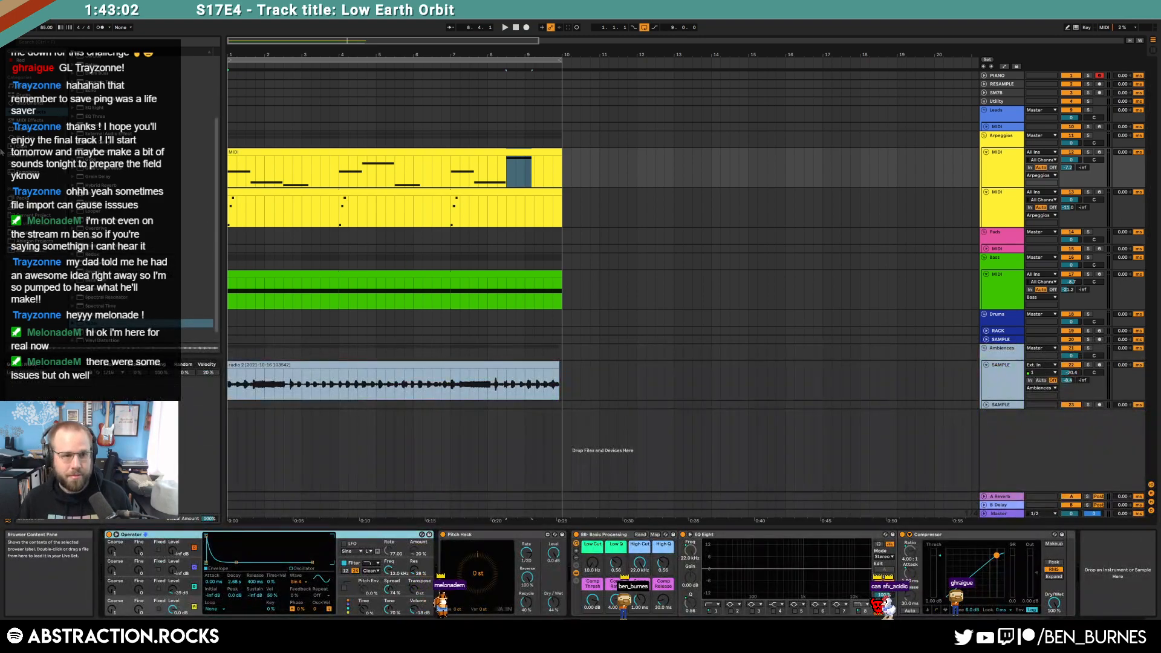
left_click(36, 233)
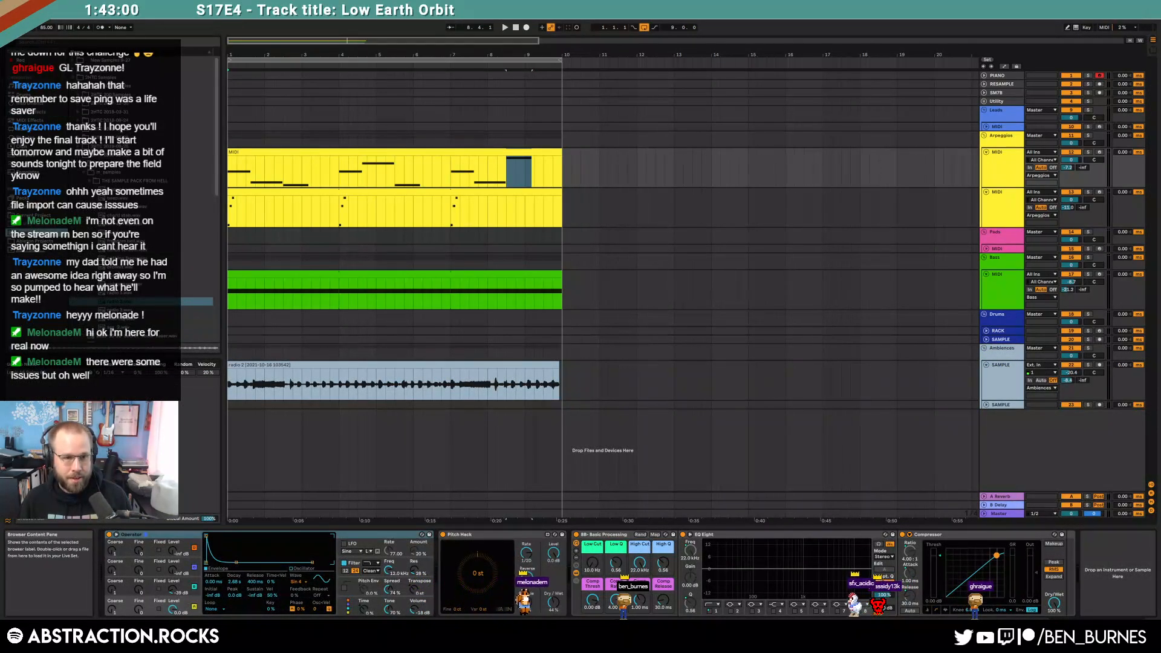
left_click(131, 311)
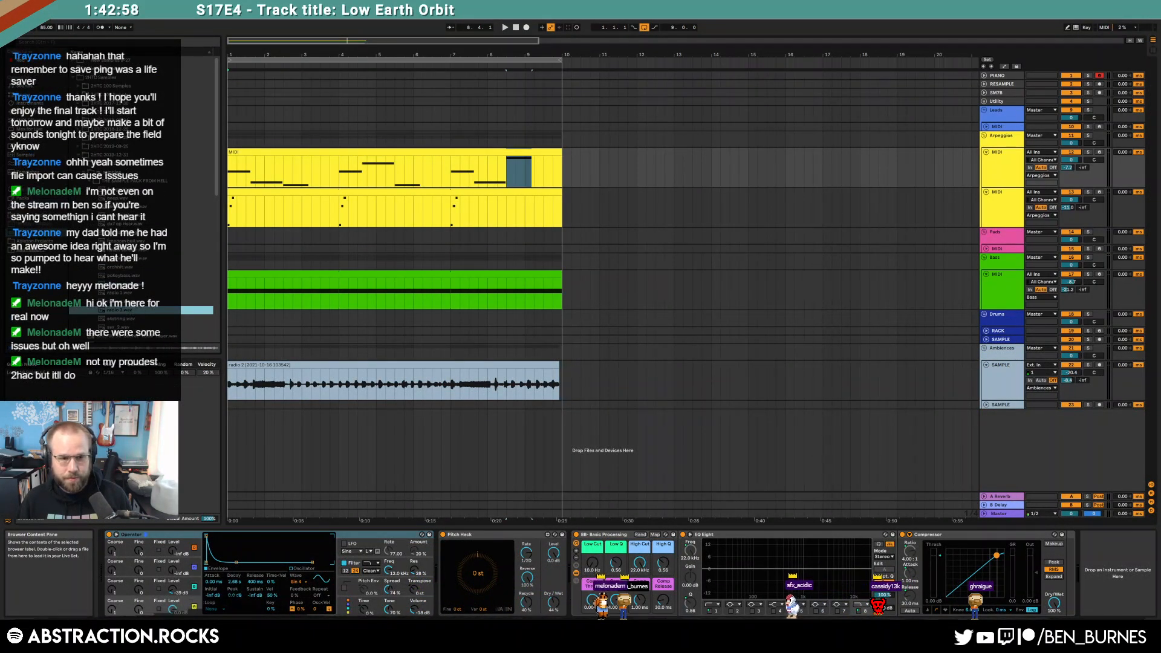
left_click(141, 293)
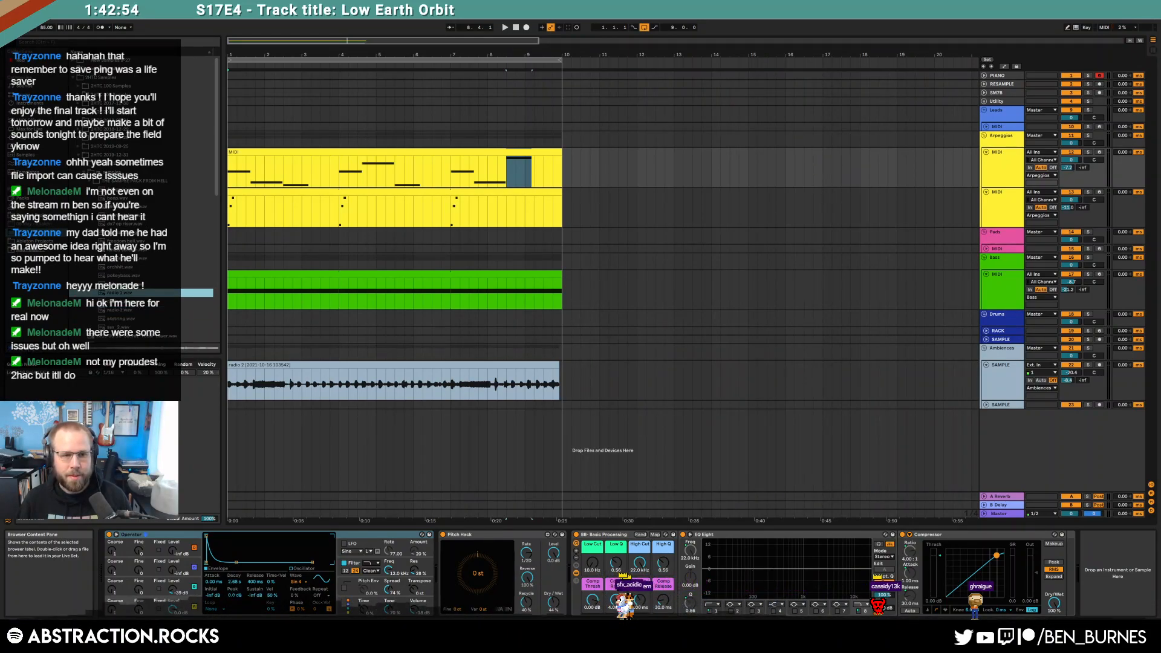
key("Left")
key("Left")
key("Left")
key("Left")
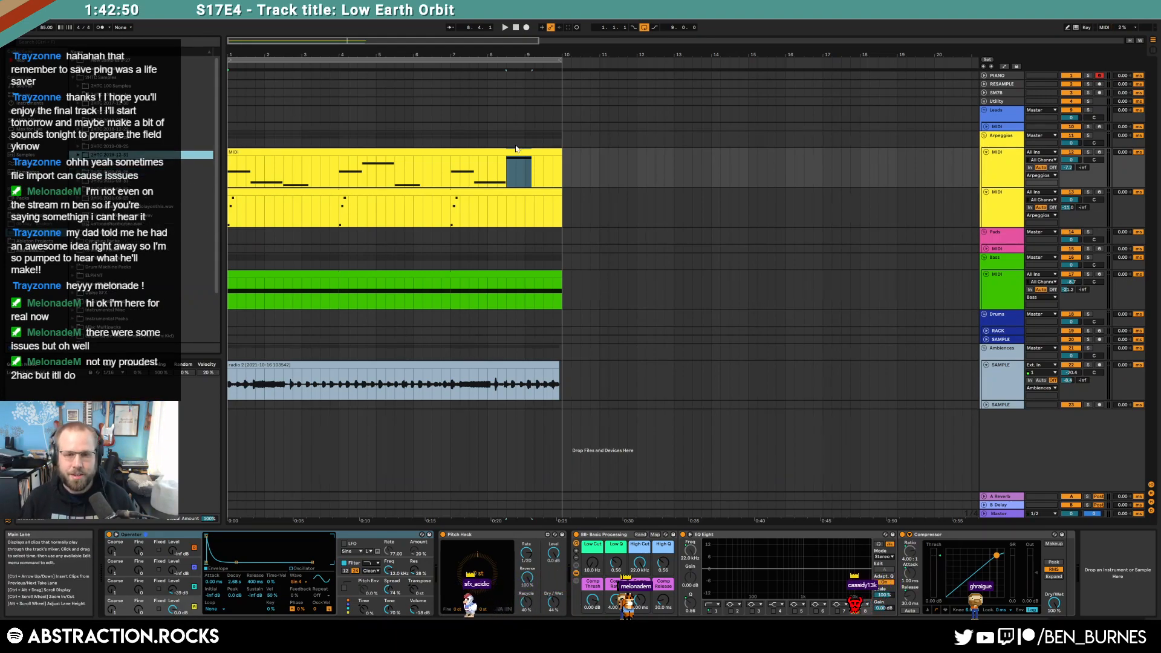
Step: Play the arrangement from the start to hear the varied arpeggio melody
left_click(519, 151)
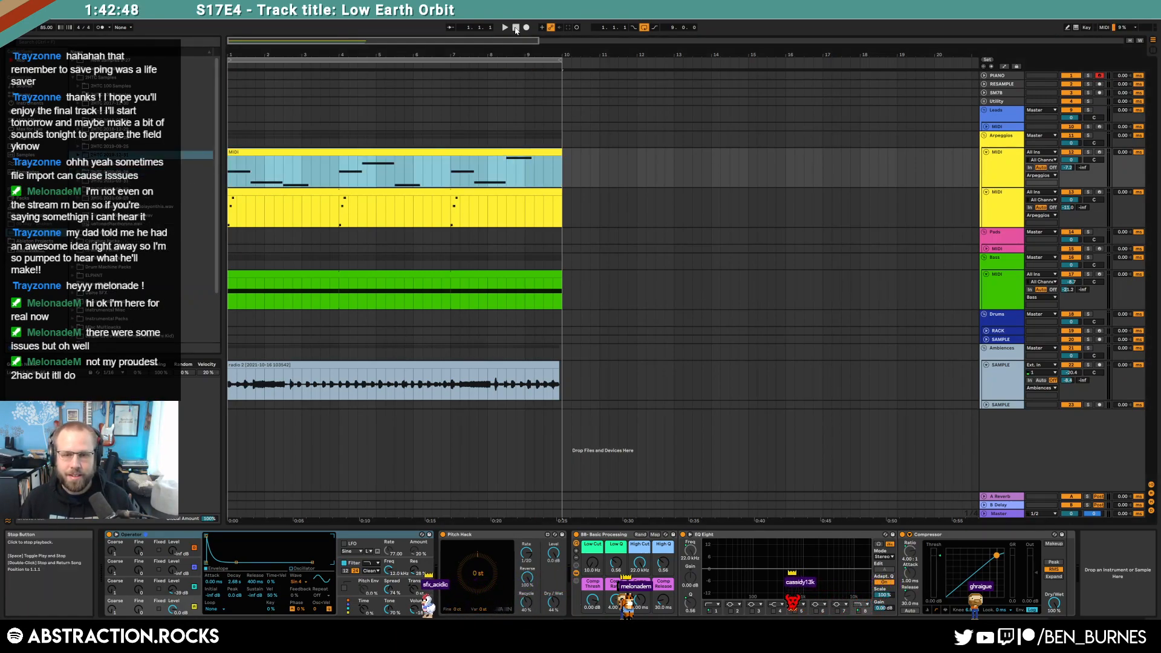
left_click(515, 29)
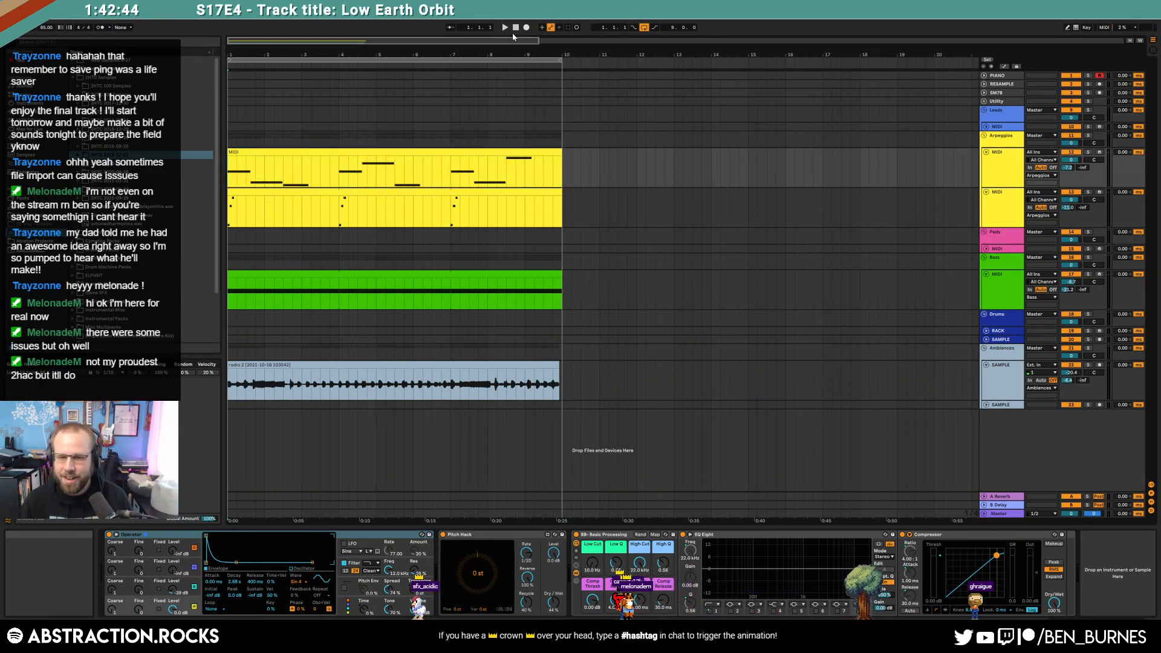
key("space")
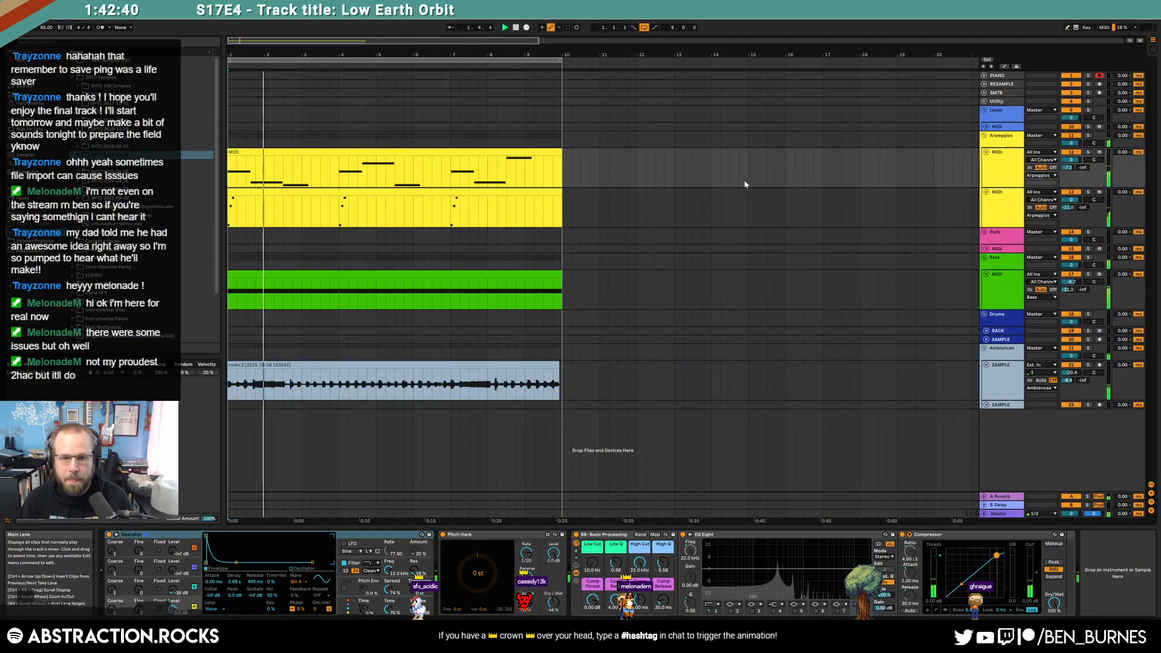
Step: Extend the radio clip to bar 10 and move its last warp marker slightly earlier
left_click(559, 372)
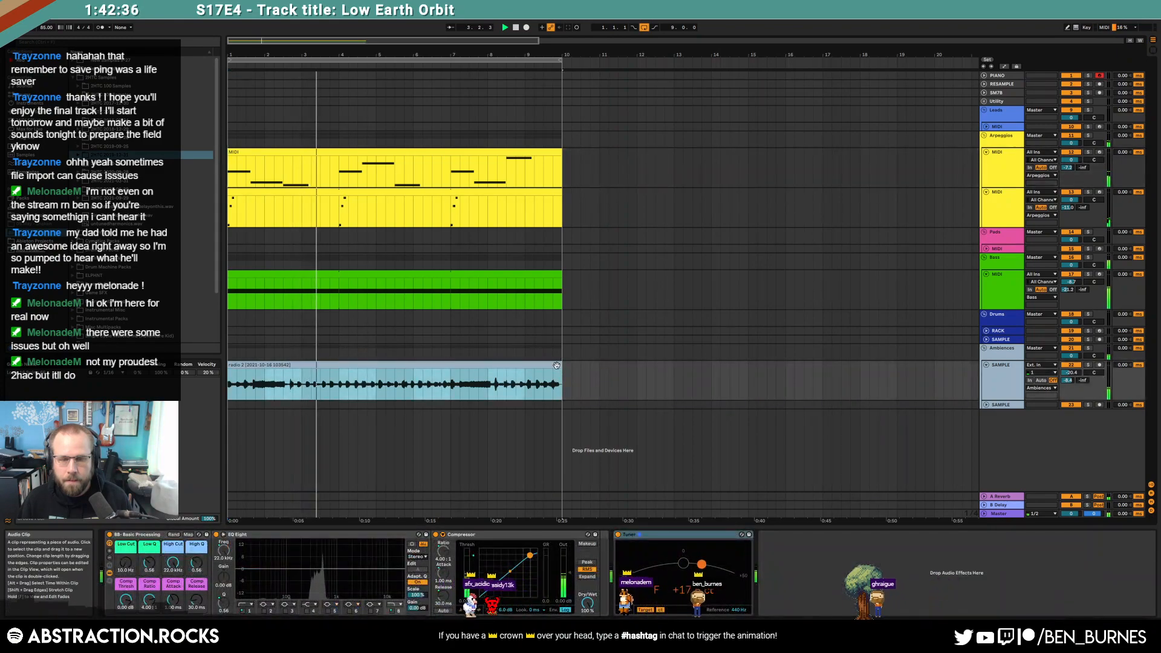
double_click(557, 365)
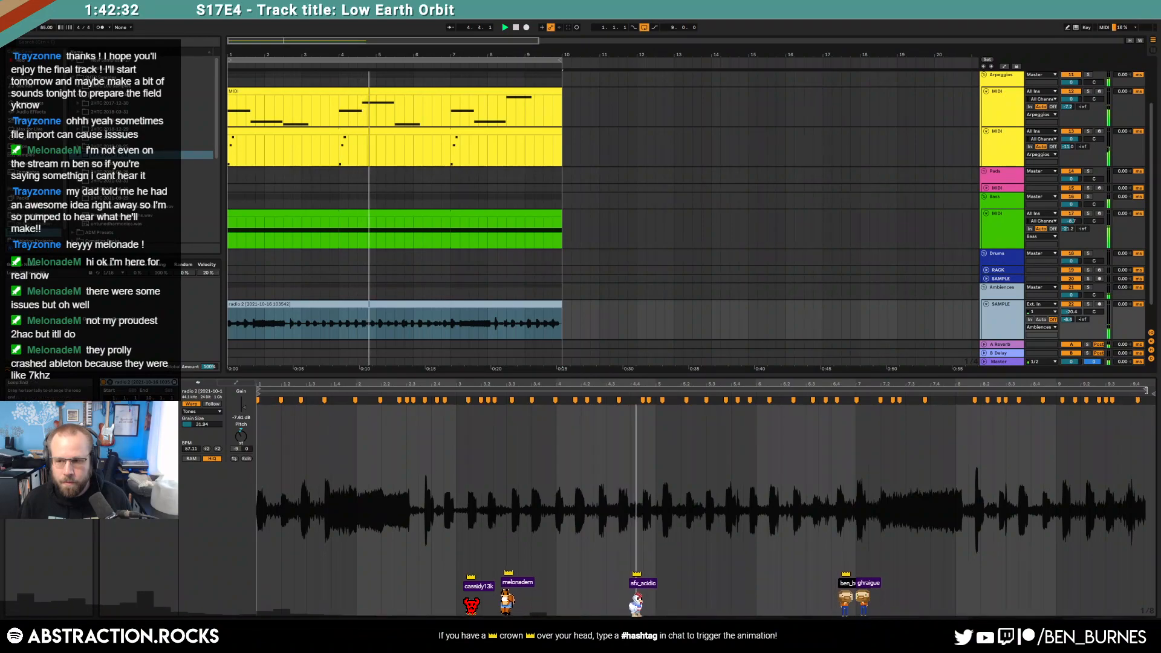
left_click_drag(1142, 404, 1120, 400)
left_click(1082, 447)
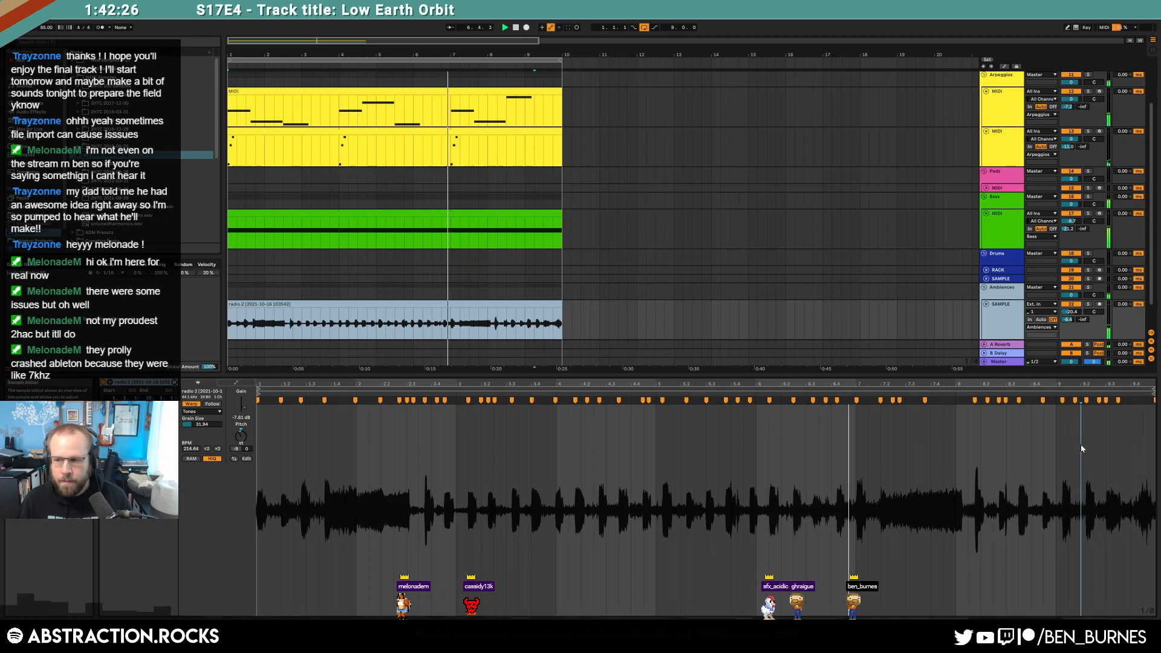
key("shift+Tab")
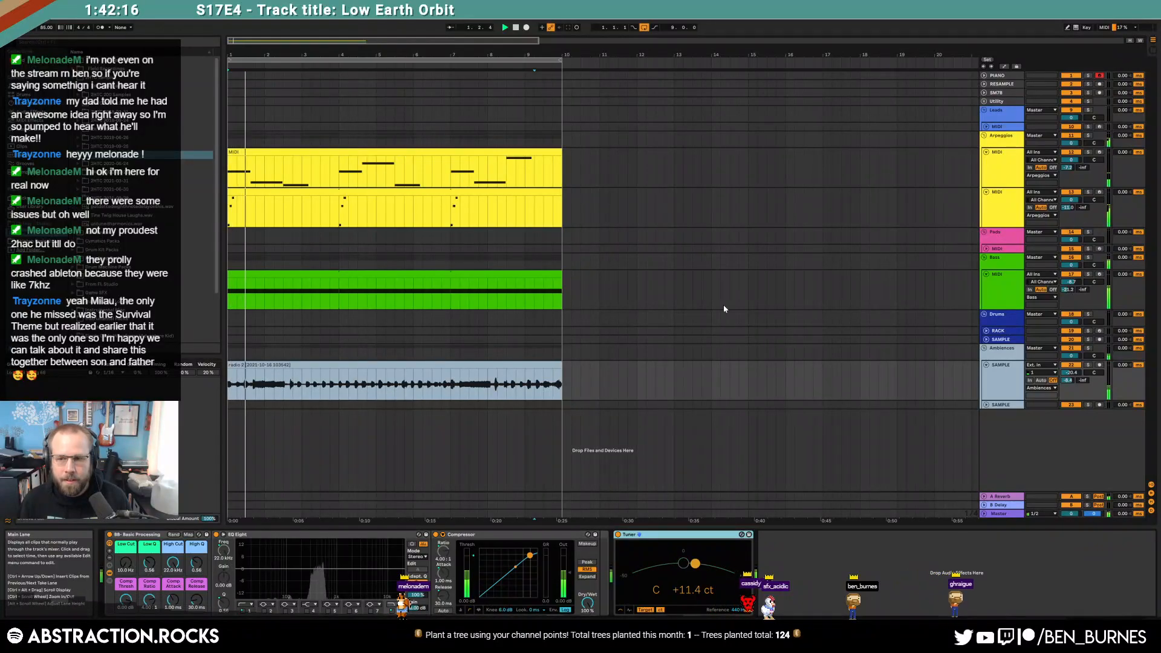
Step: Unfold the MIDI track in the Pads group and load Kontakt onto it
left_click(987, 248)
left_click(1003, 253)
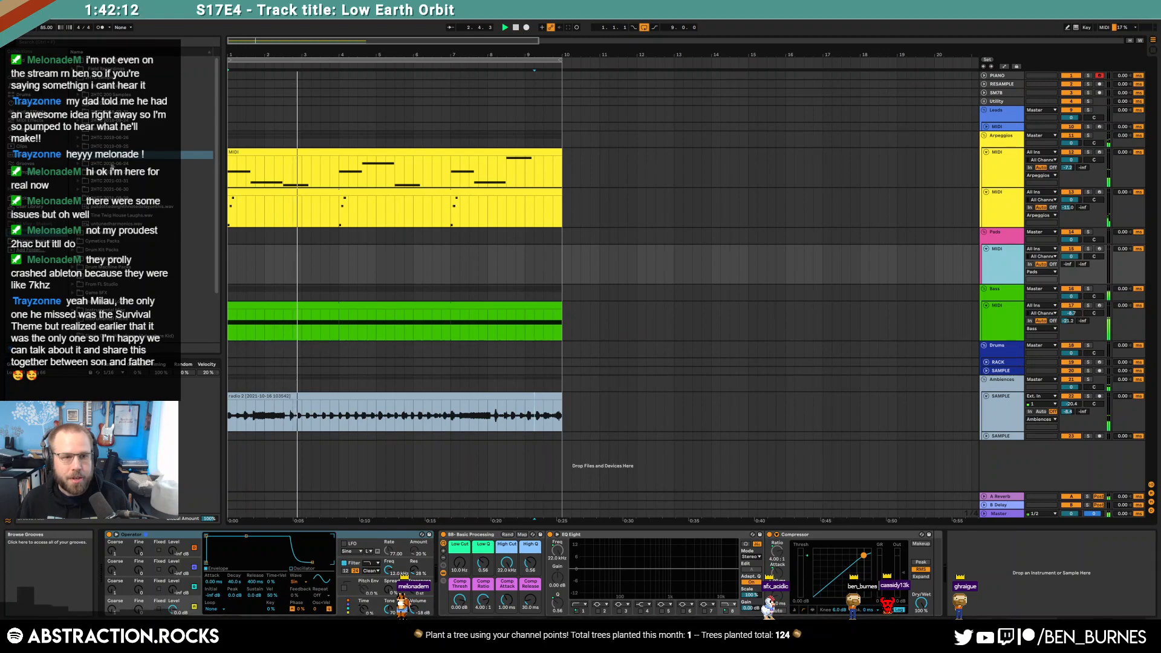
left_click(73, 77)
left_click(26, 139)
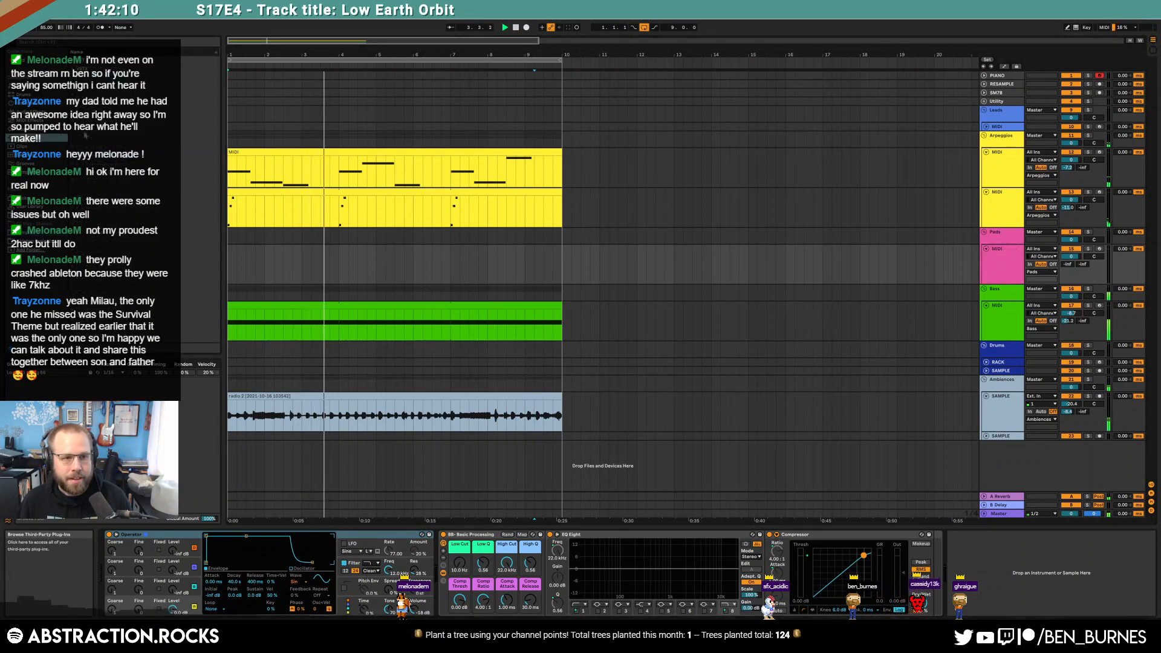
left_click(73, 69)
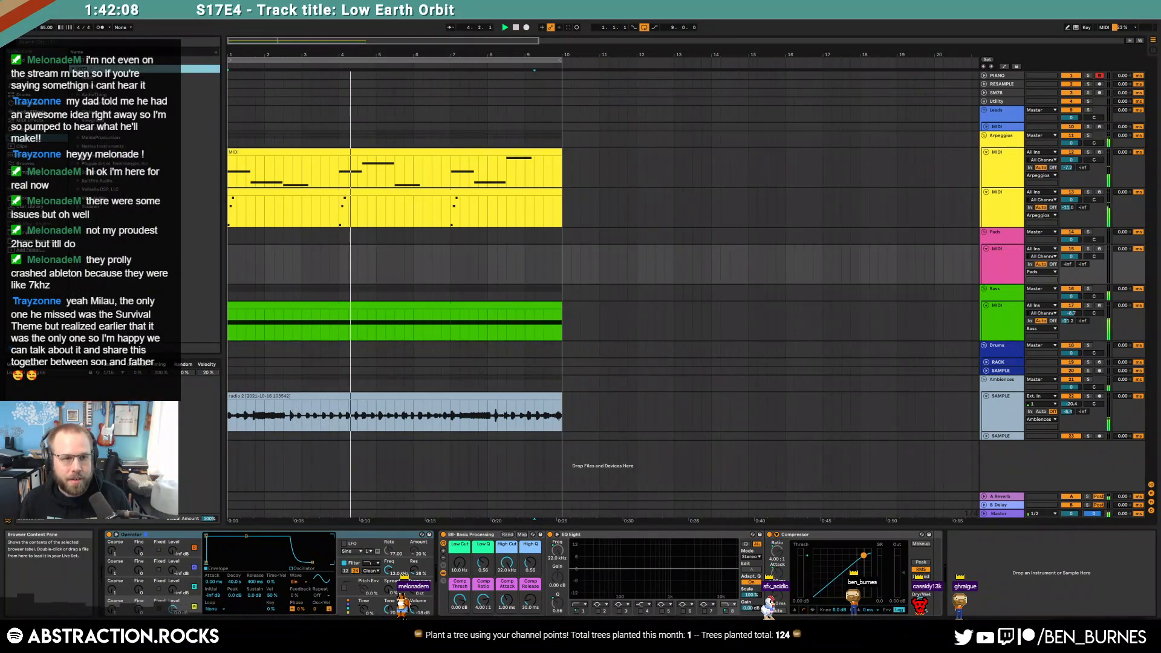
left_click(78, 146)
key("Down")
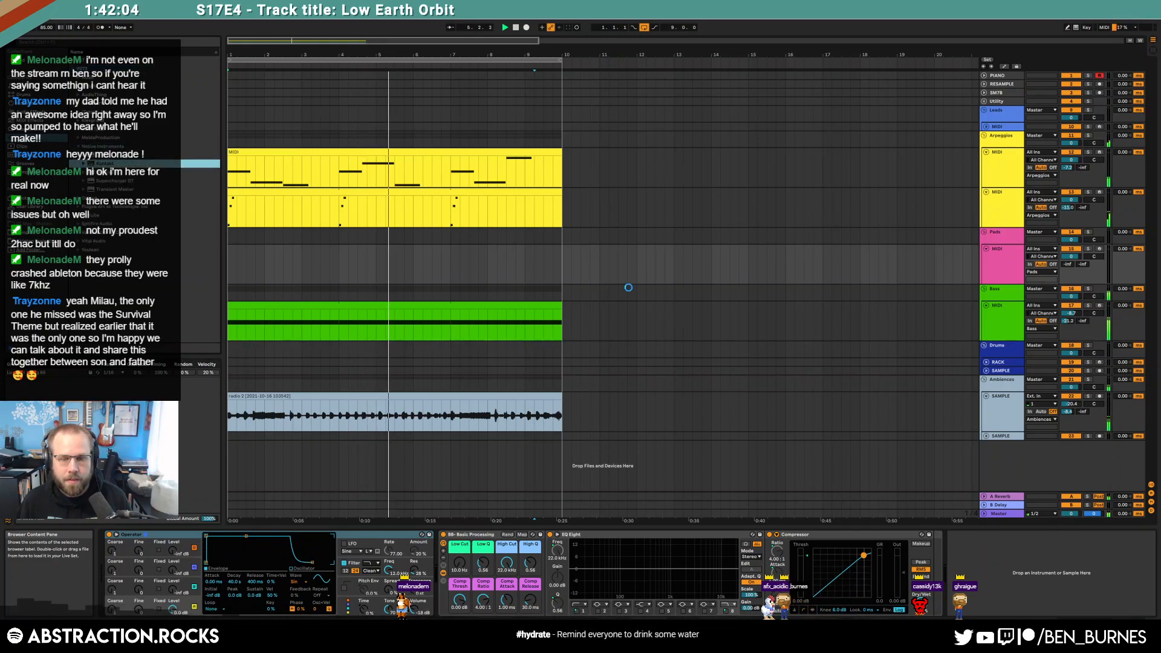
key("Return")
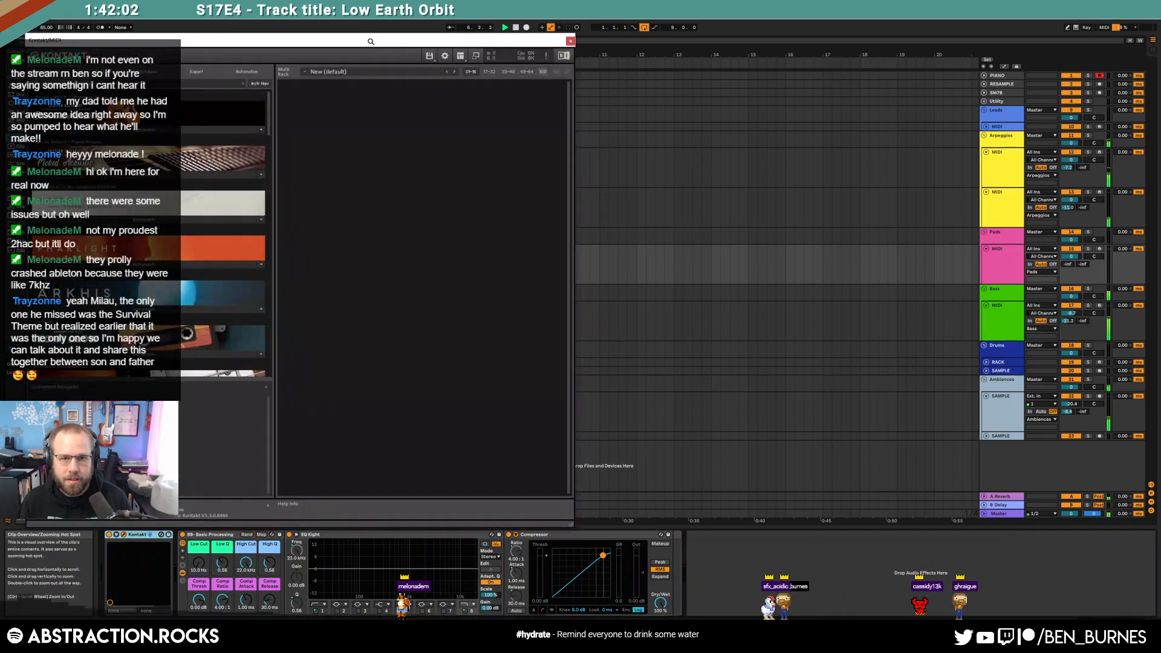
Step: Load Arkhis in Kontakt with the Pads preset Hardly More Than Air, and arm the Pads MIDI track for recording
left_click_drag(520, 36, 876, 72)
left_click(584, 337)
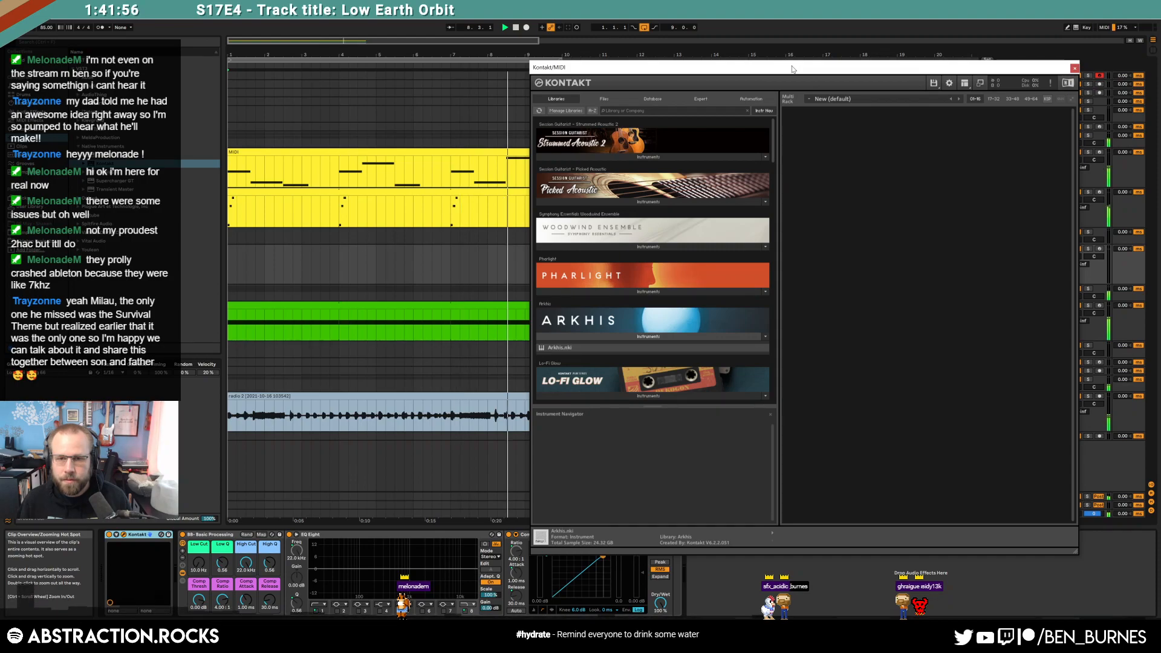
left_click_drag(793, 69, 553, 65)
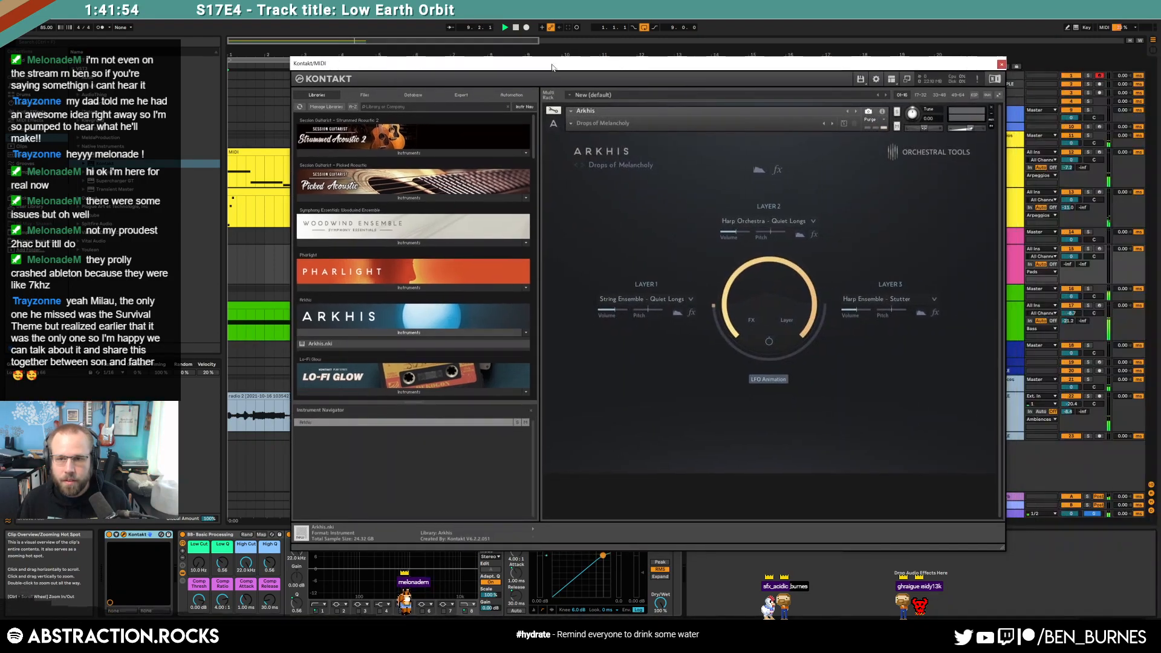
left_click(572, 124)
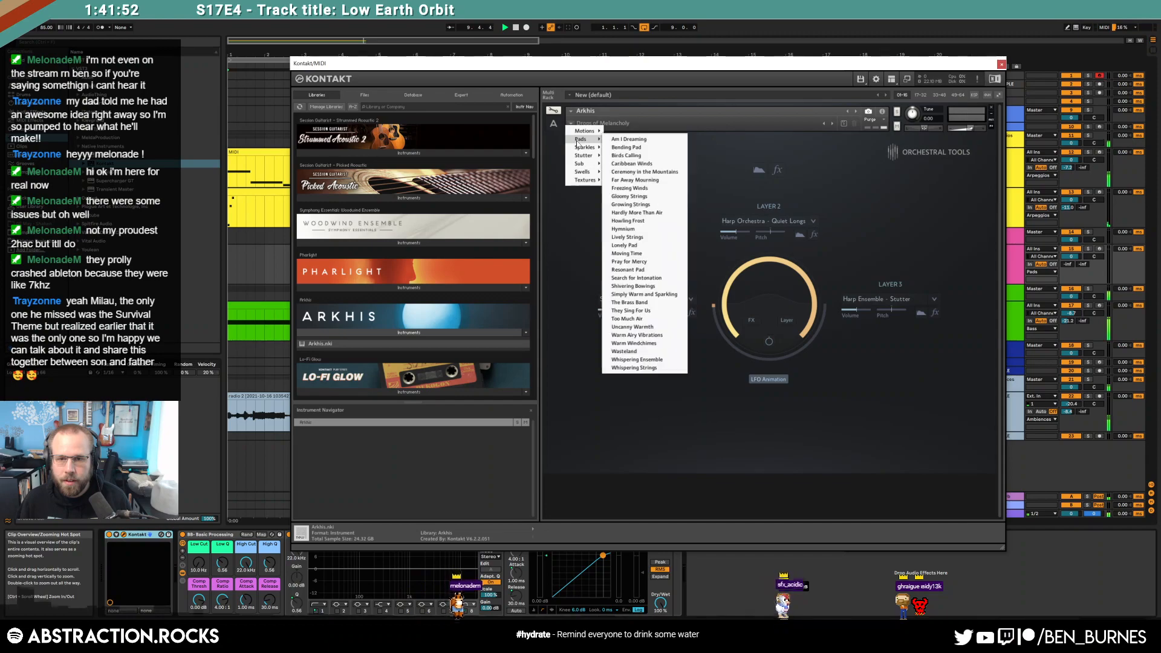
mouse_move(582, 140)
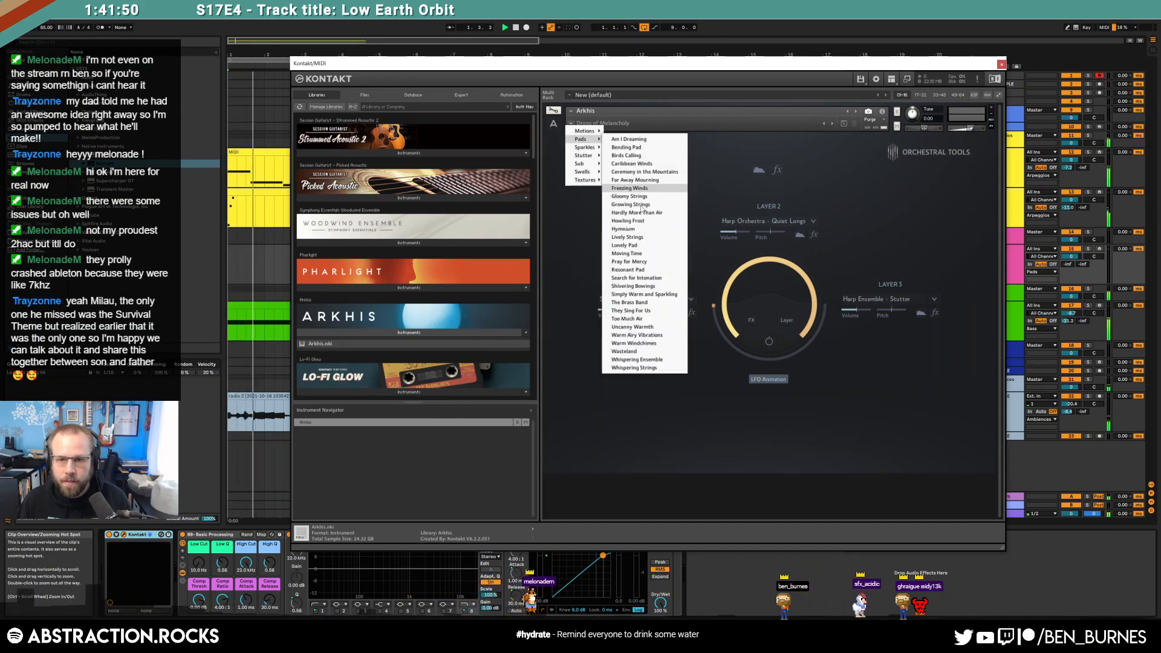
left_click(638, 212)
left_click(1100, 249)
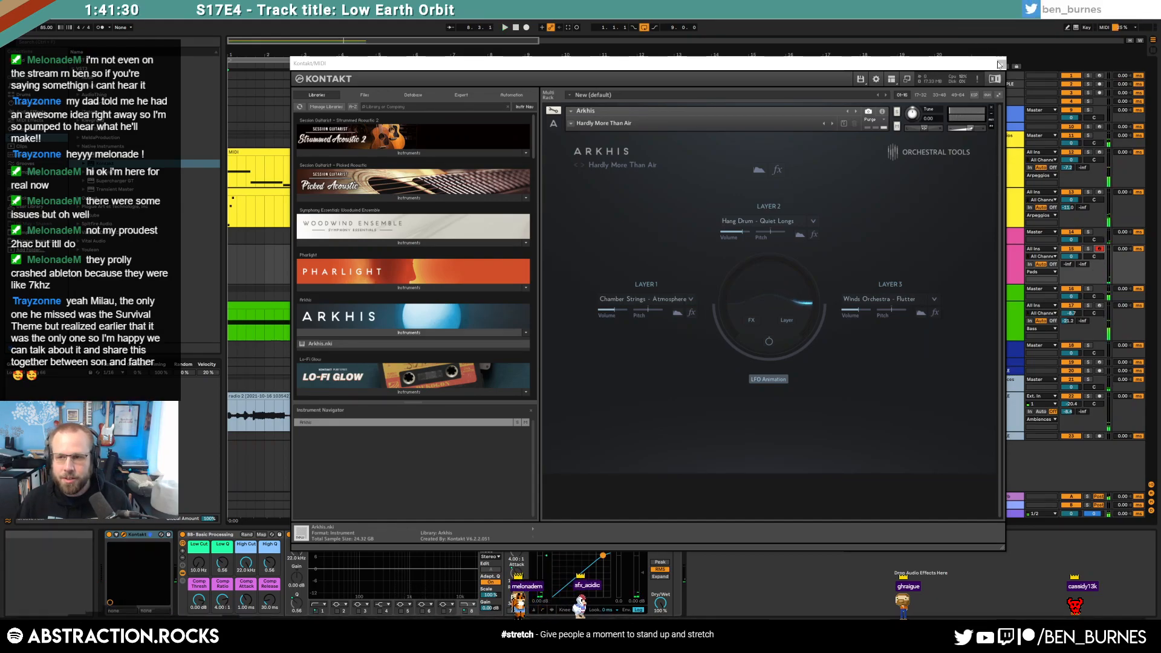
left_click(1001, 64)
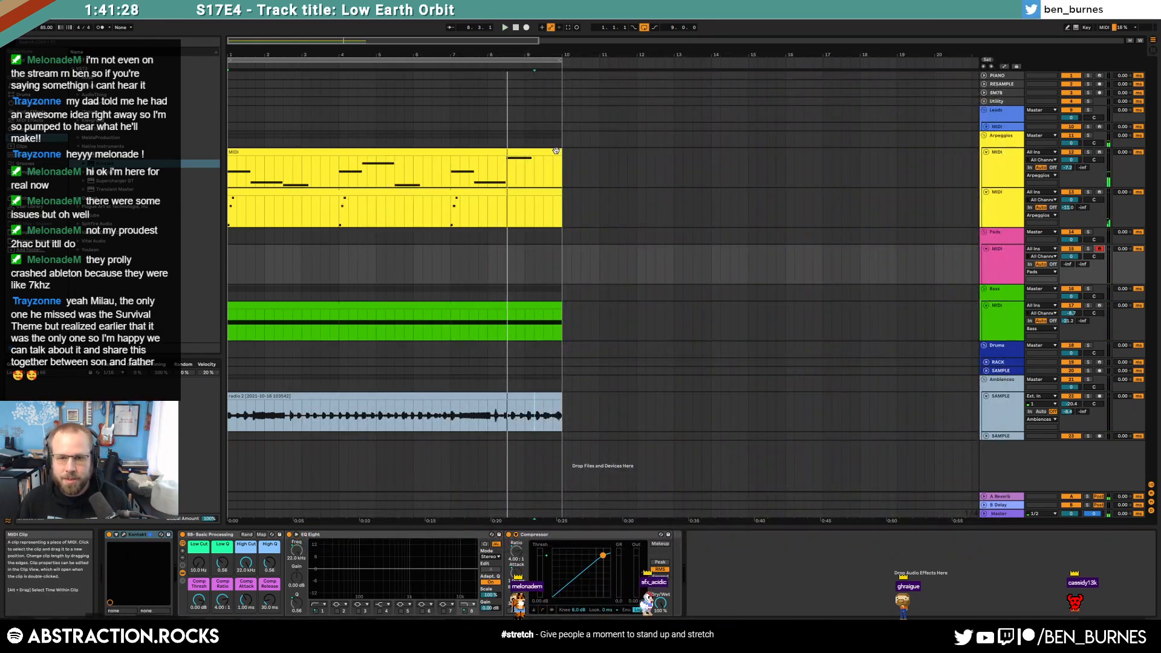
Step: Duplicate the first Arpeggios clip once, and extend the second Arpeggios clip and the Bass clip to bar 19
left_click(560, 158)
key("ctrl+d")
left_click_drag(561, 192, 897, 196)
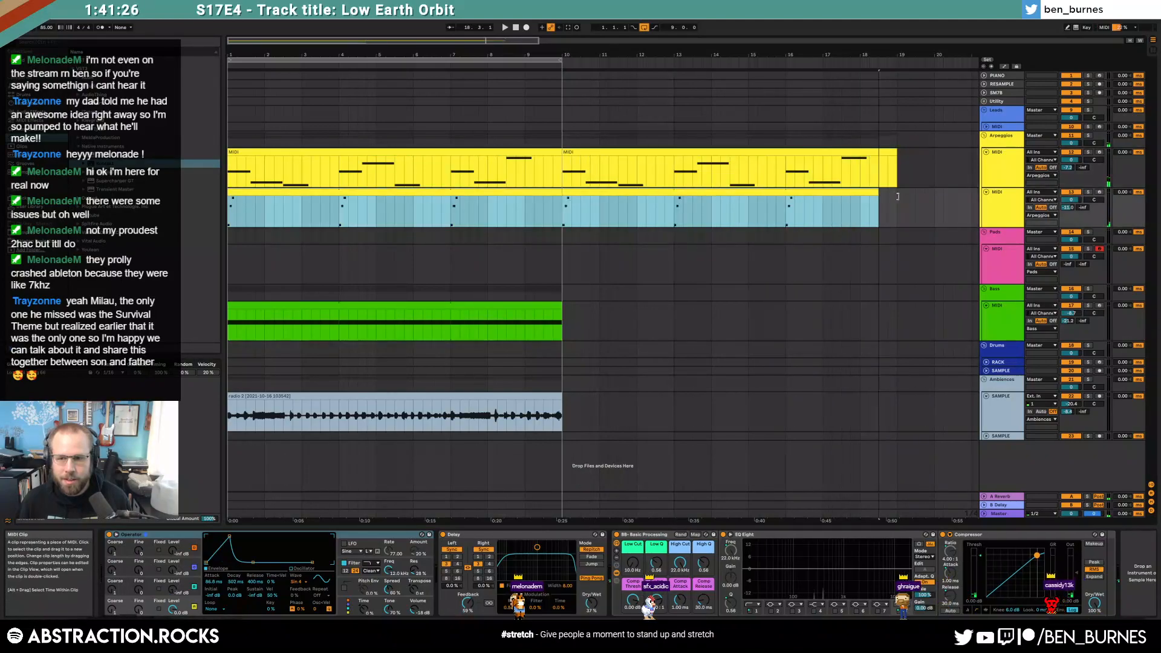
left_click_drag(560, 308, 899, 311)
Step: Loop the full length of the radio clip and extend it to bar 19
double_click(544, 397)
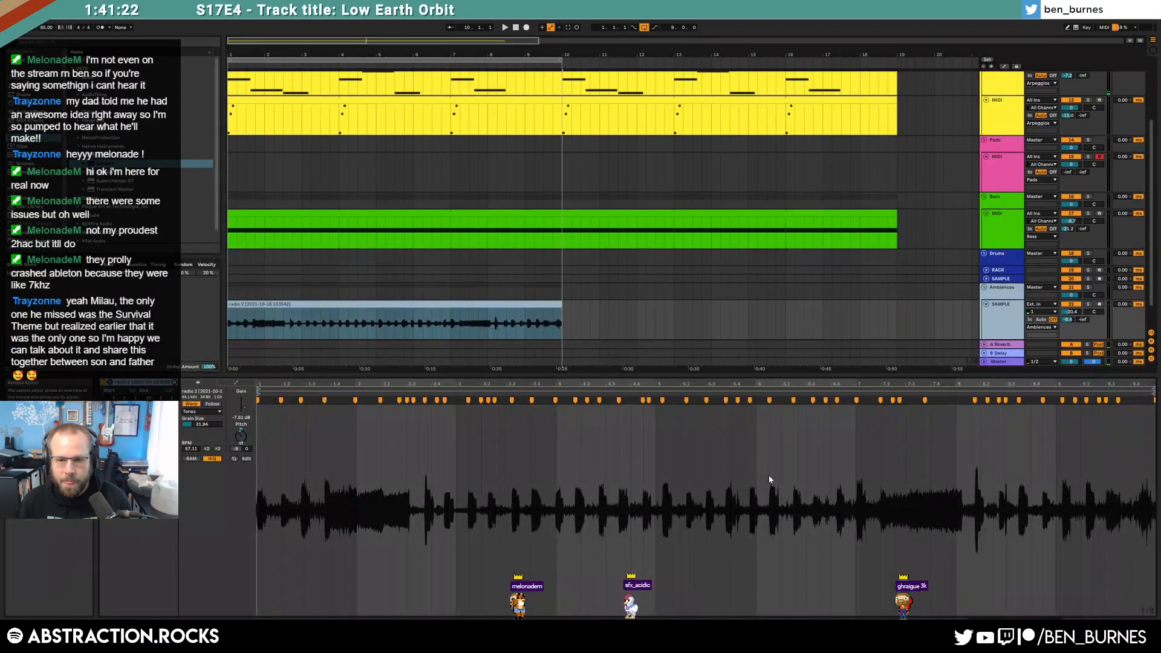
left_click_drag(1151, 477, 262, 492)
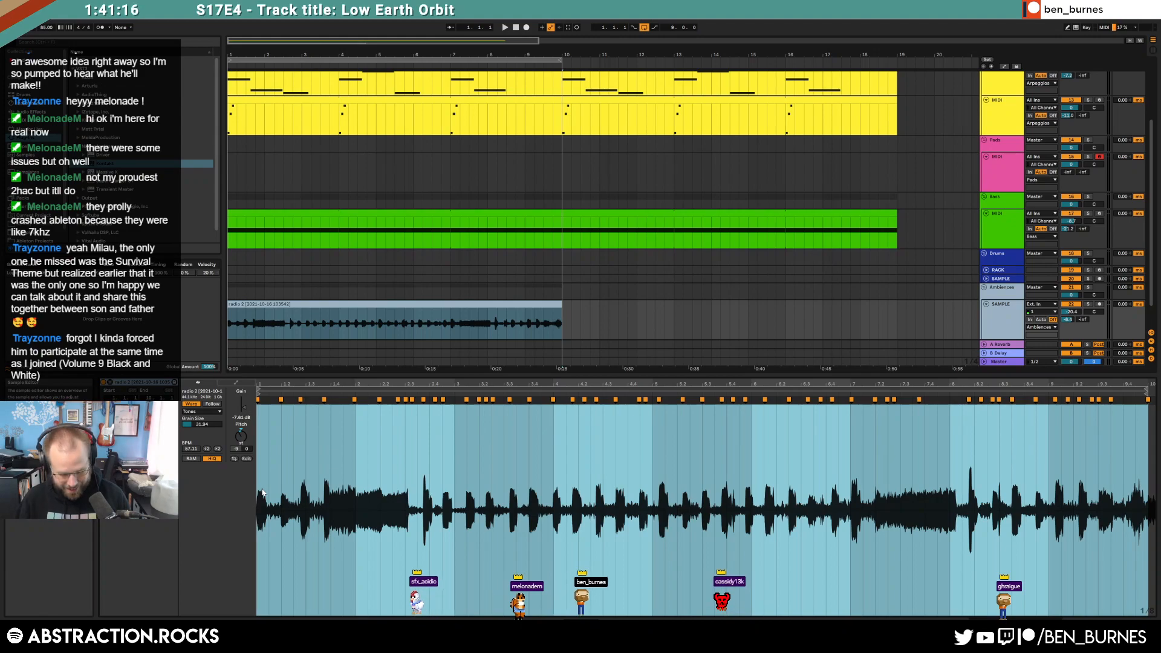
left_click_drag(562, 314, 899, 313)
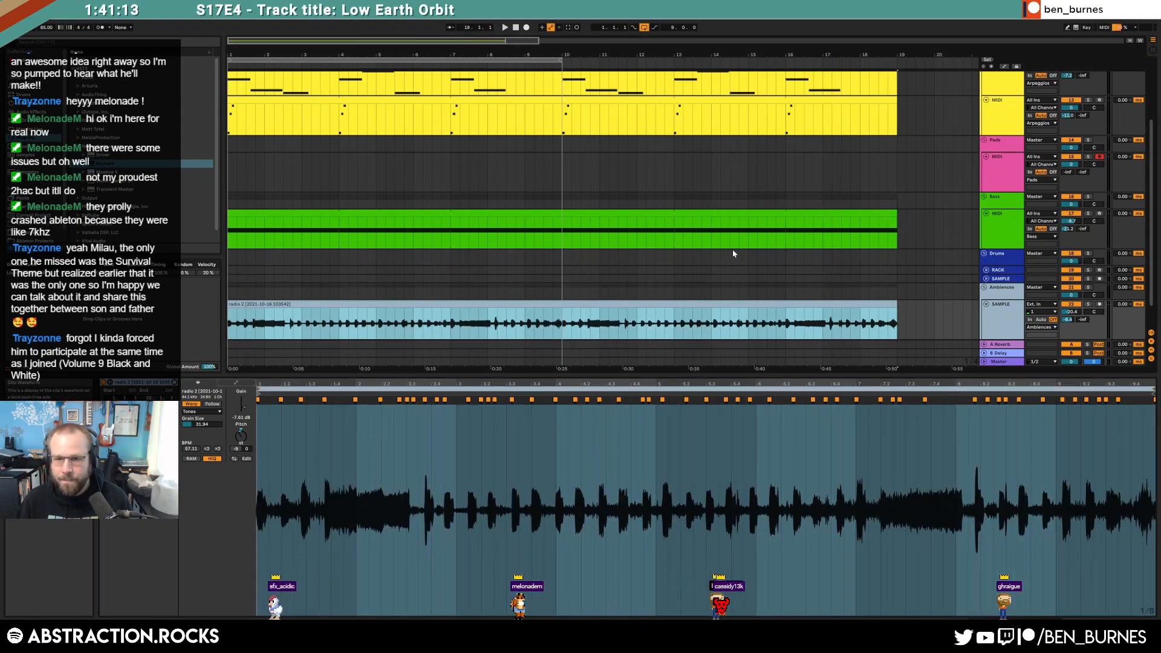
Step: Move the nine-bar arrangement loop to start at bar 10, and lower the Pads MIDI track's volume
left_click(511, 173)
left_click_drag(487, 58, 822, 58)
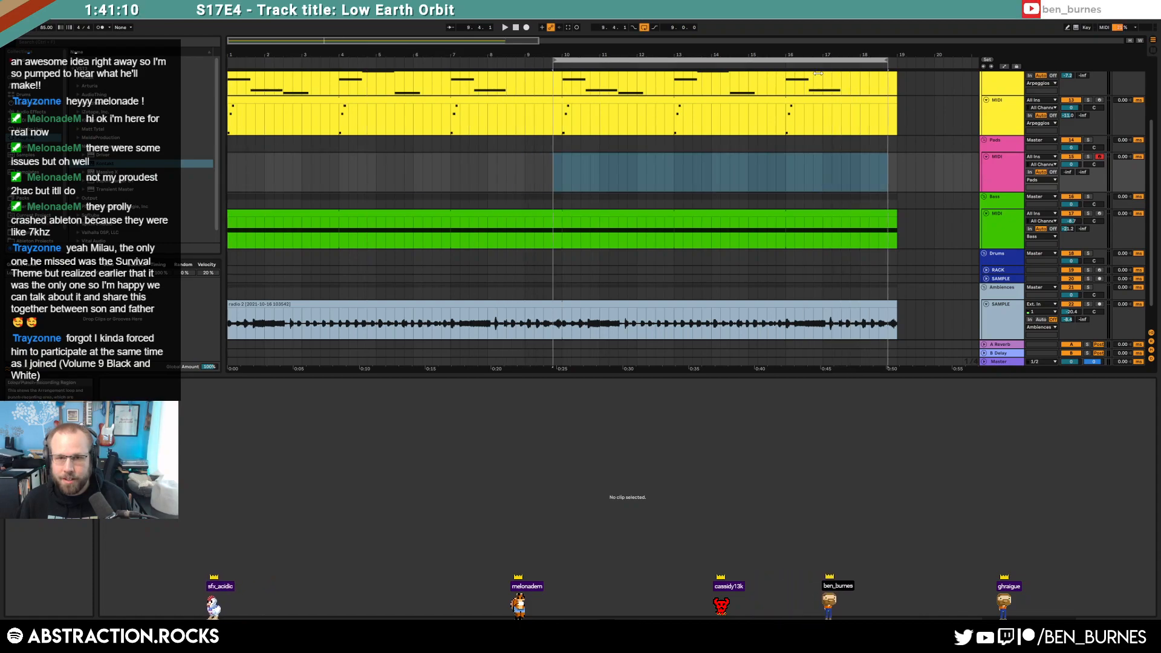
left_click_drag(1068, 173, 1068, 165)
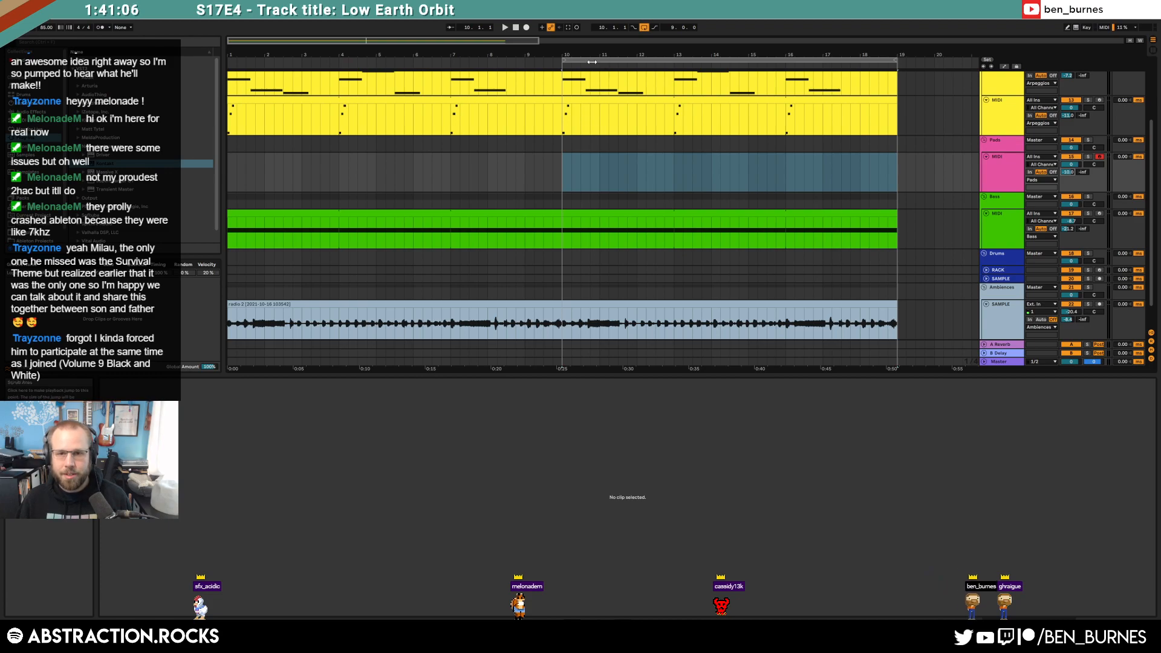
Step: Record a sustained pad note on the Pads MIDI track from bar 7 to bar 16
scroll(555, 183, "up", 1)
left_click(448, 201)
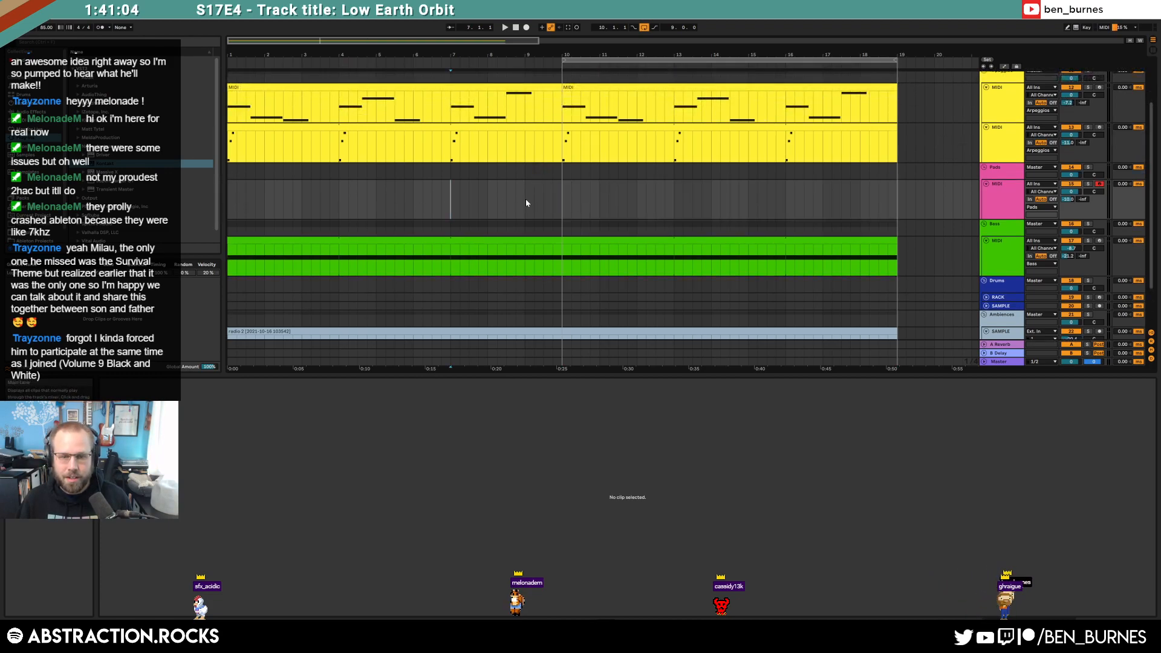
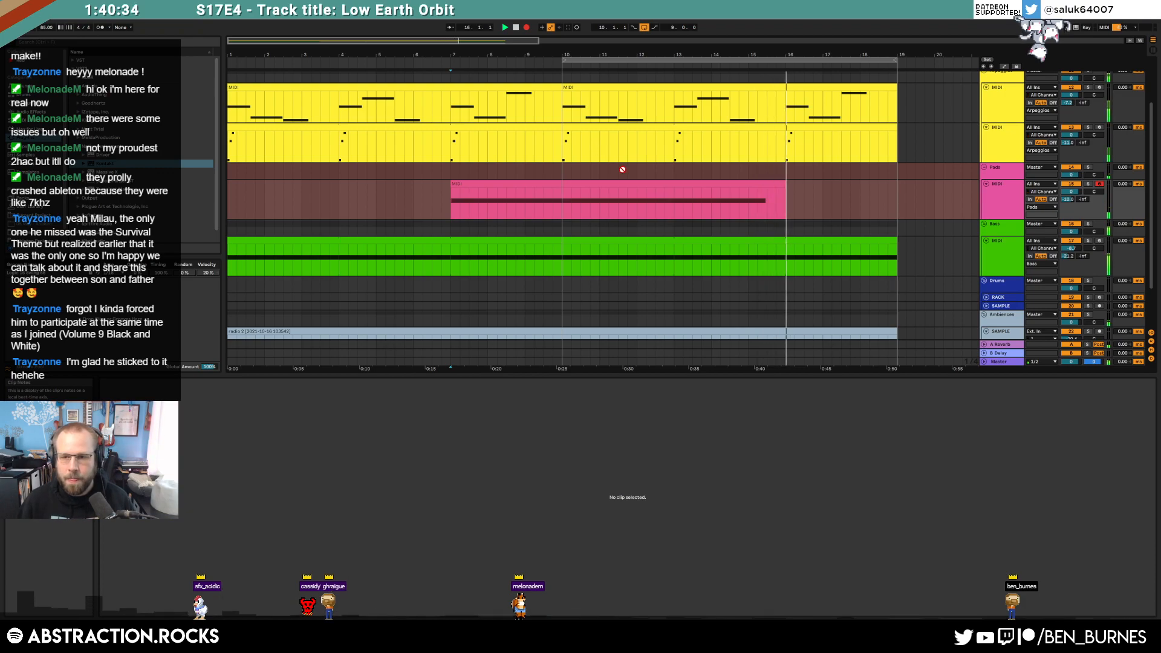
key("space")
left_click(783, 204)
left_click(822, 213)
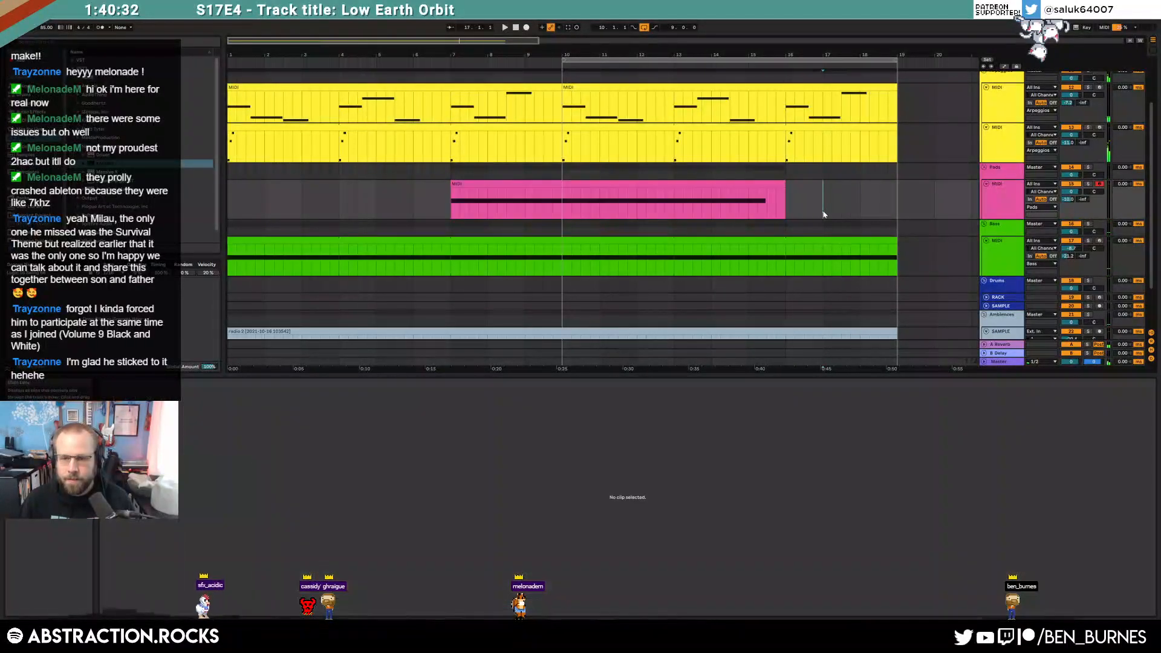
scroll(684, 181, "down", 2)
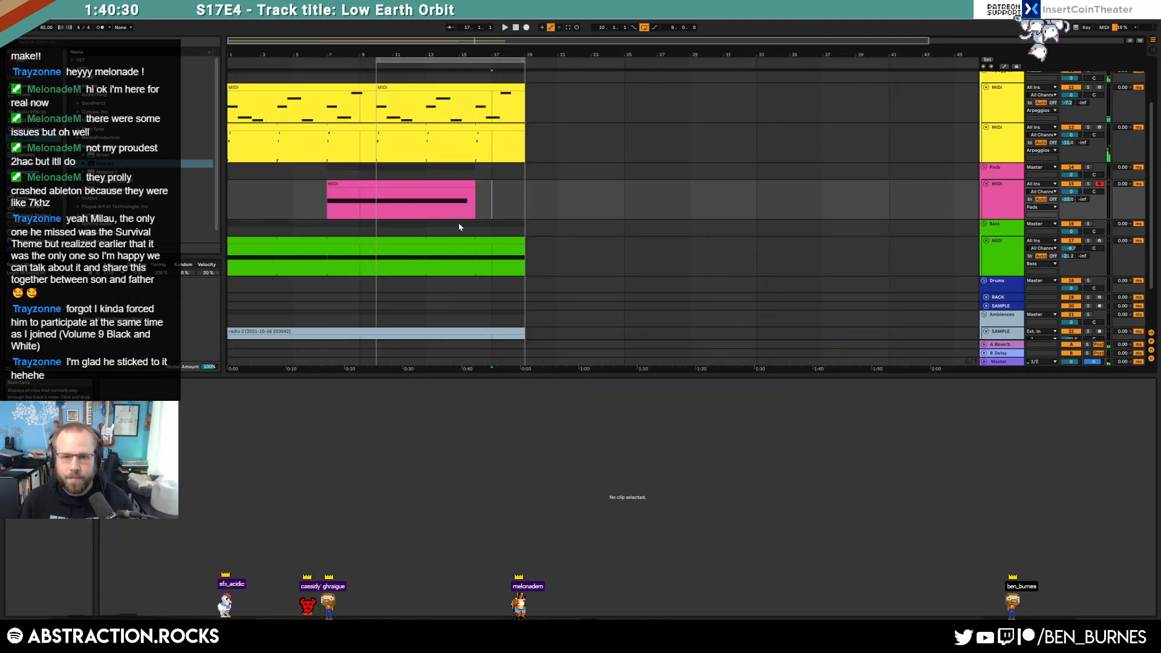
key("shift+Tab")
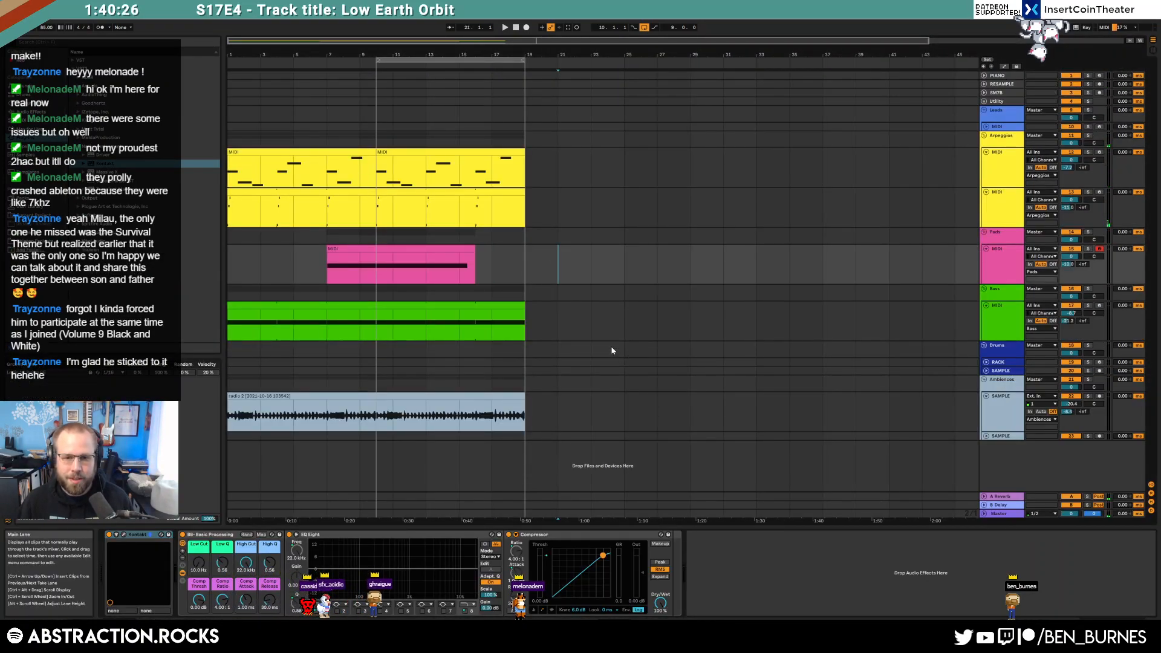
Step: Extend the Bass clip to bar 37, and extend the first clip on the first Arpeggios track to bar 19, replacing its duplicate
left_click(541, 280)
left_click_drag(515, 307, 829, 331)
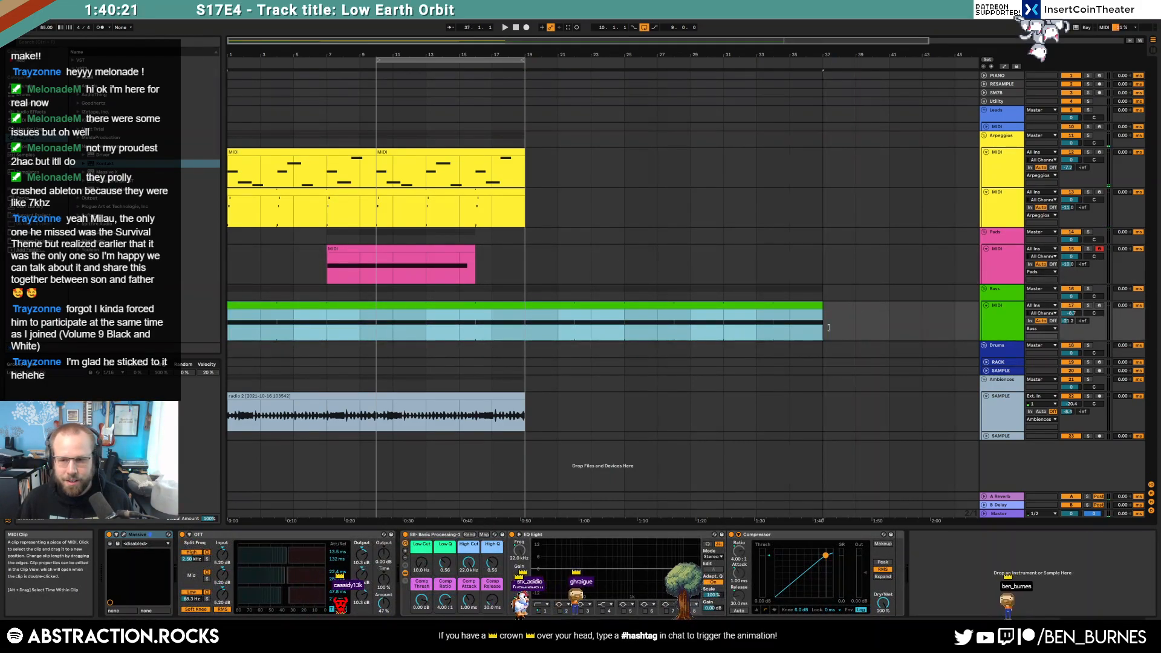
left_click(488, 152)
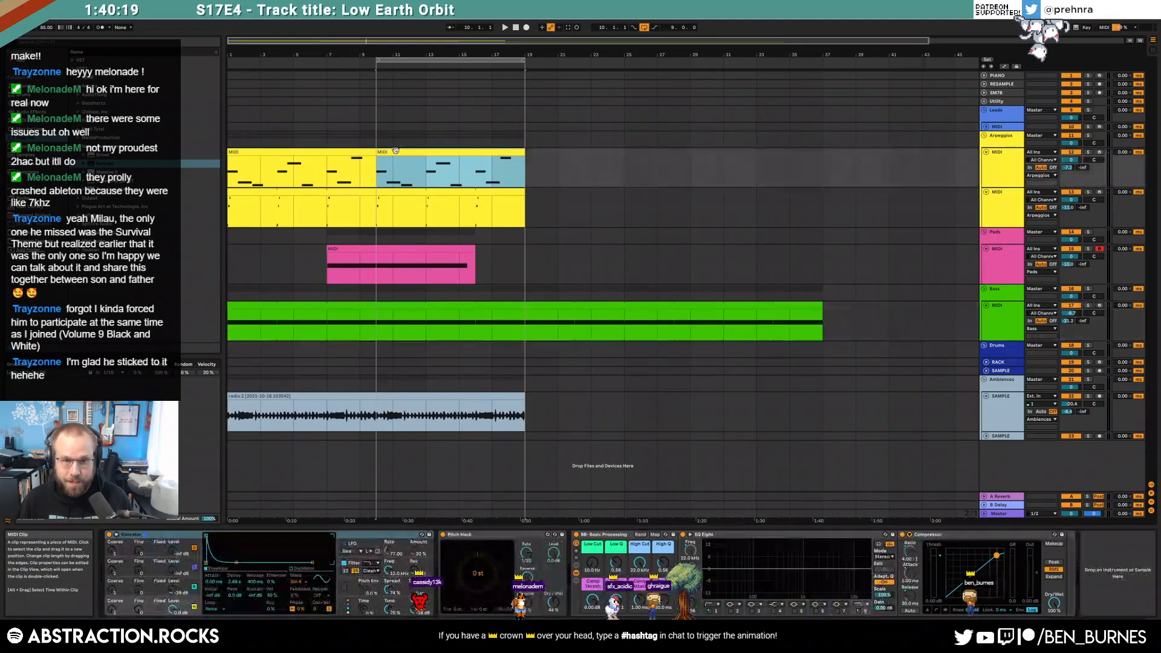
left_click(355, 152)
key("shift+Tab")
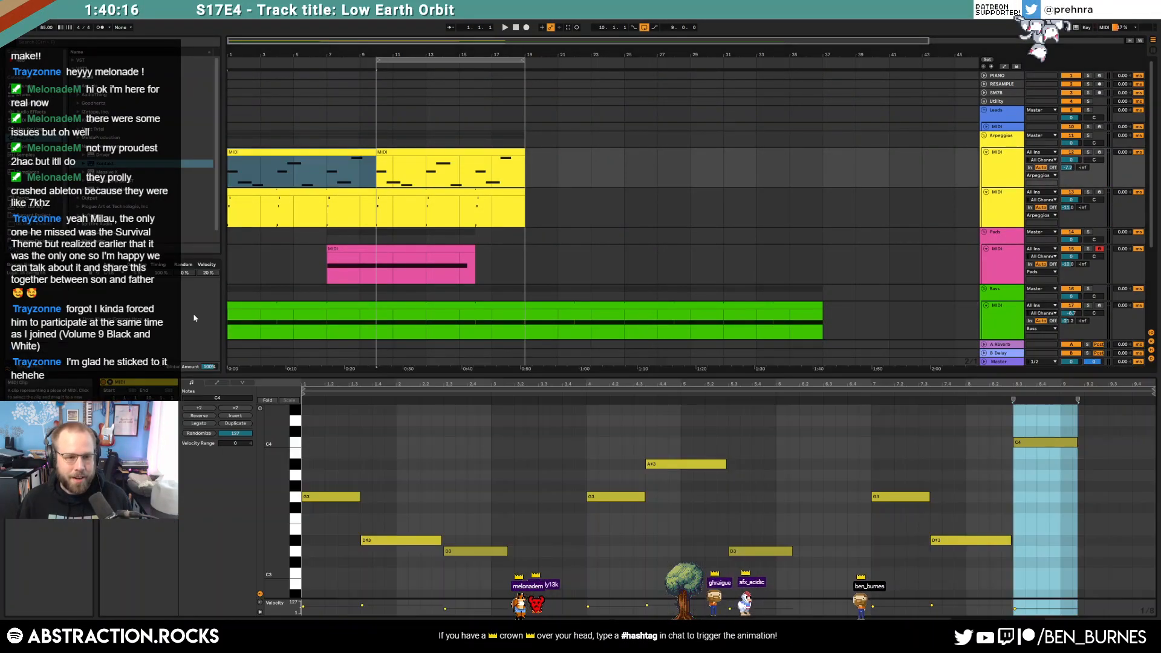
left_click(469, 162)
left_click_drag(469, 162, 521, 163)
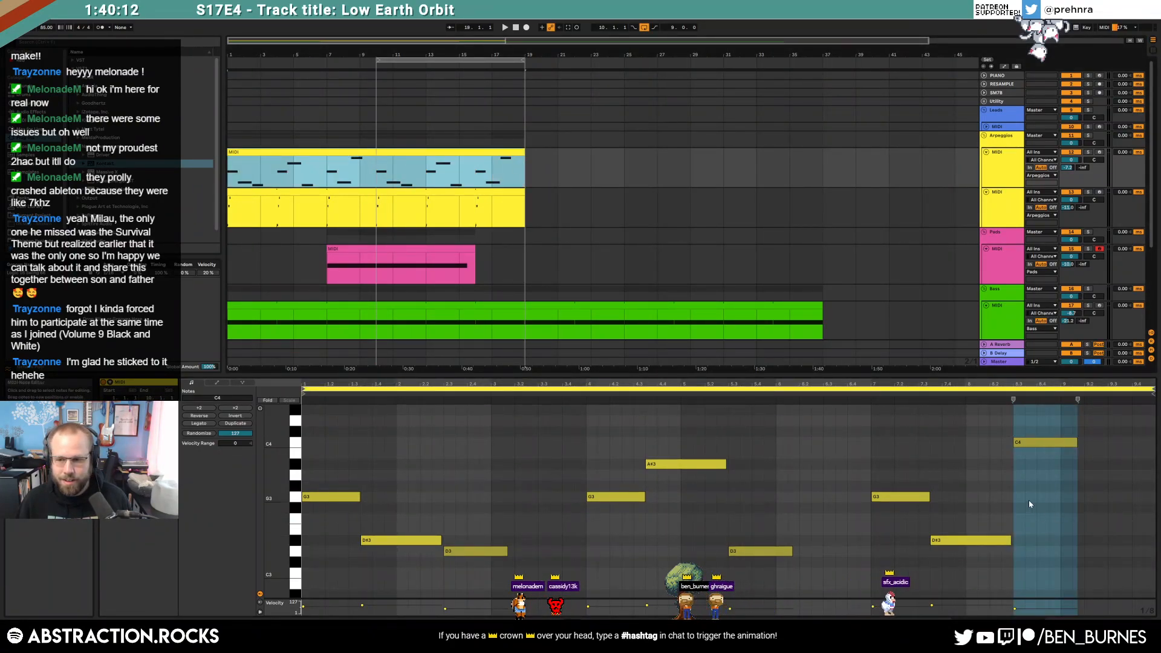
Step: Raise the last D#3 note in the first Arpeggios clip to C4
left_click(977, 541)
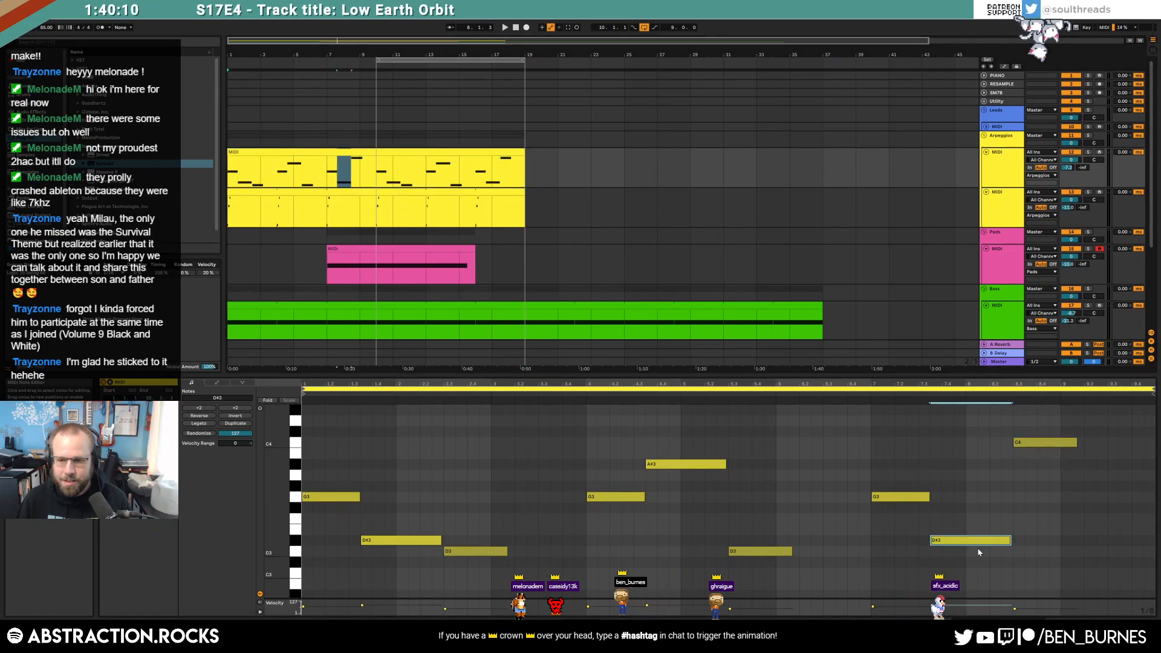
key("Up")
key("Up")
key("Up")
key("Up")
key("Up")
key("Up")
key("Up")
key("Up")
key("Up")
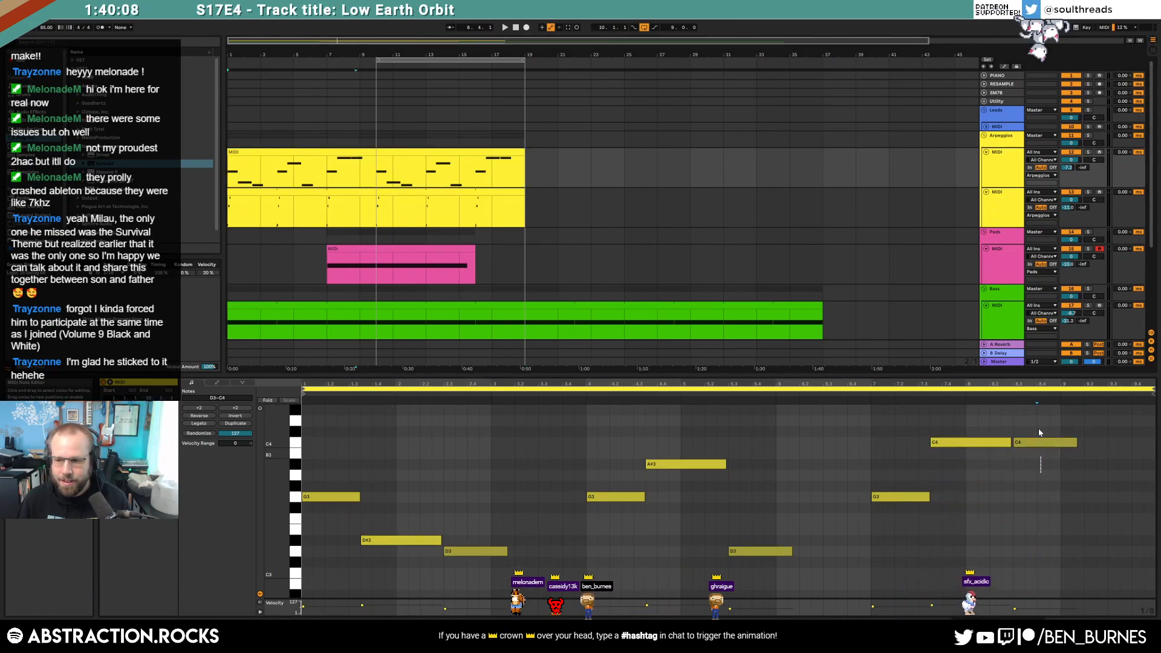
Step: Lower the final C4 note of the first Arpeggios clip to D#3, and close the note editor
left_click(1037, 442)
key("Down")
key("Down")
key("Down")
key("Down")
key("Down")
key("Down")
key("Down")
key("Down")
key("Down")
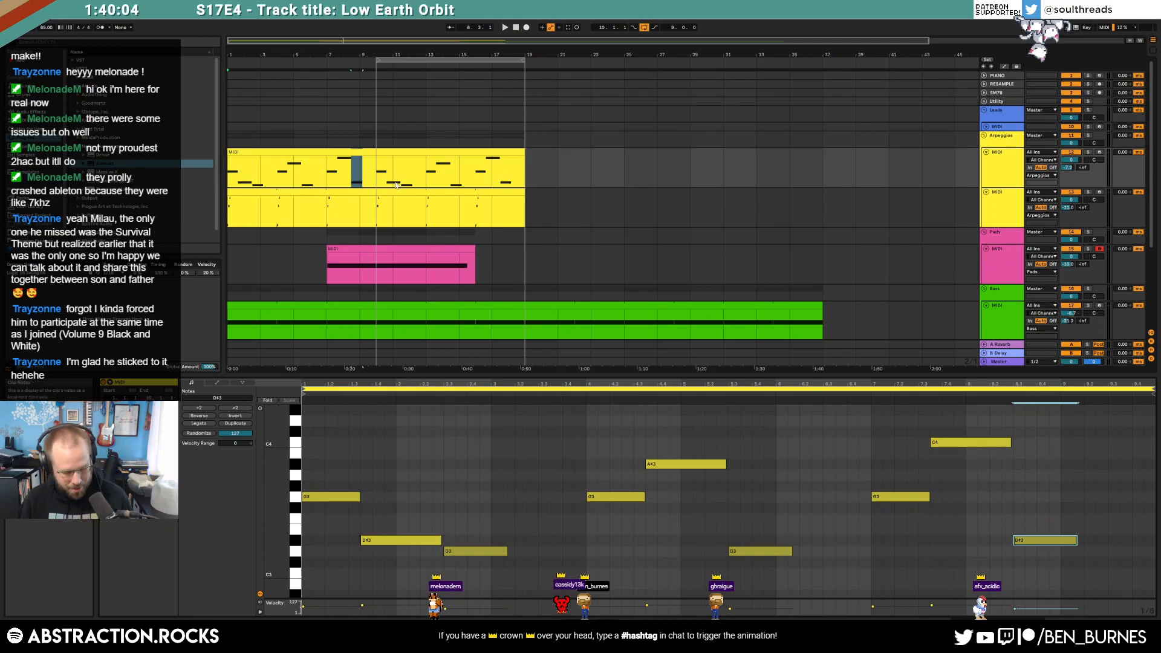
key("shift+Tab")
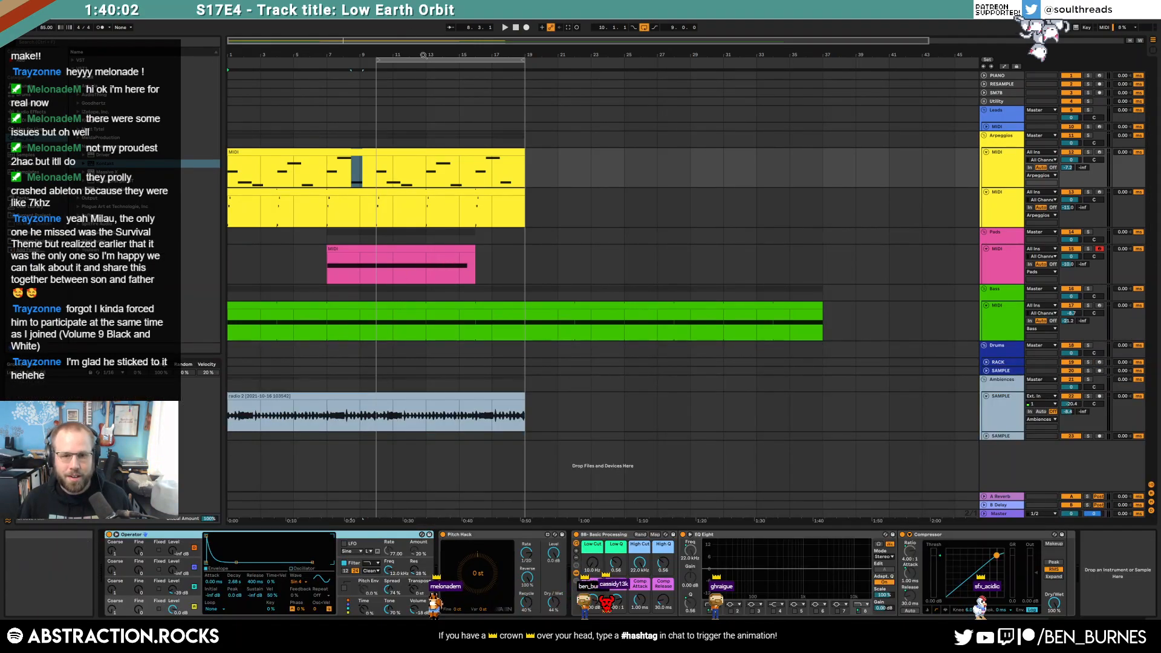
Step: Move the nine-bar arrangement loop to start at bar 19, and extend both Arpeggios clips and the radio clip to bar 28 while playing from the start
left_click_drag(448, 61, 596, 81)
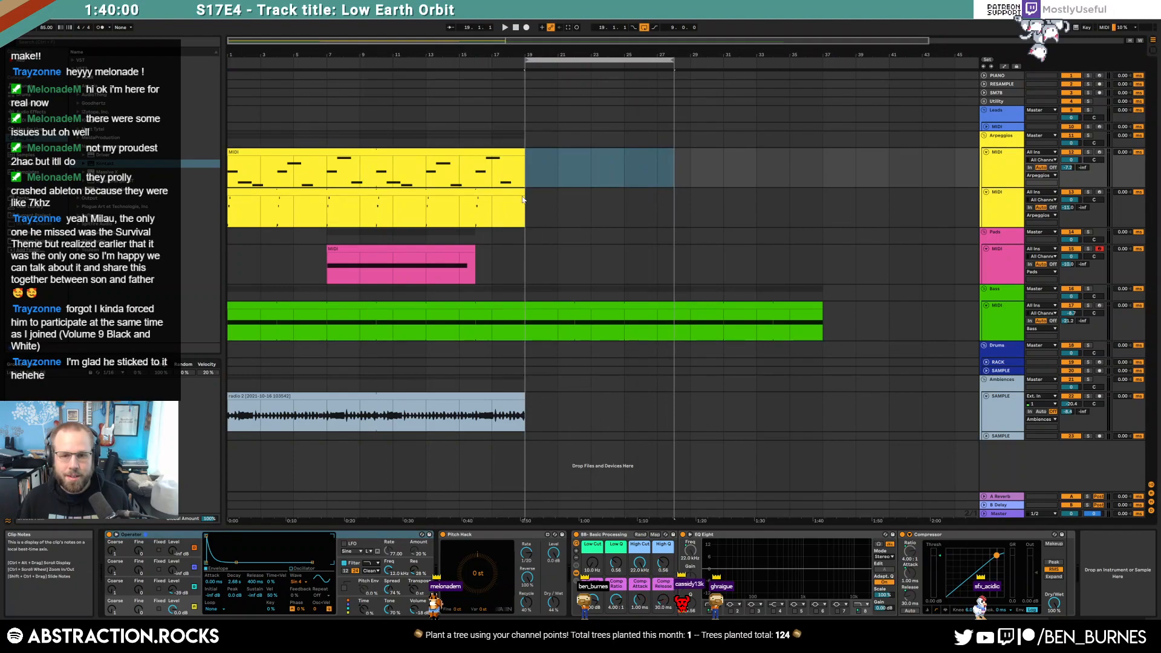
left_click_drag(525, 209, 675, 192)
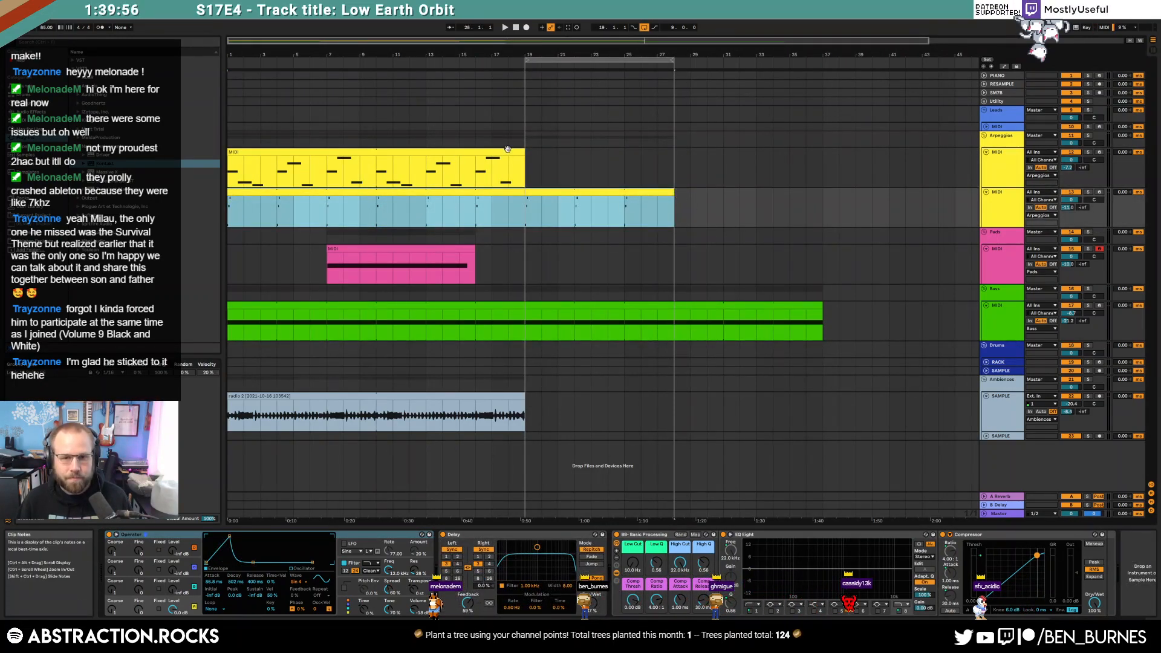
left_click_drag(520, 147, 673, 171)
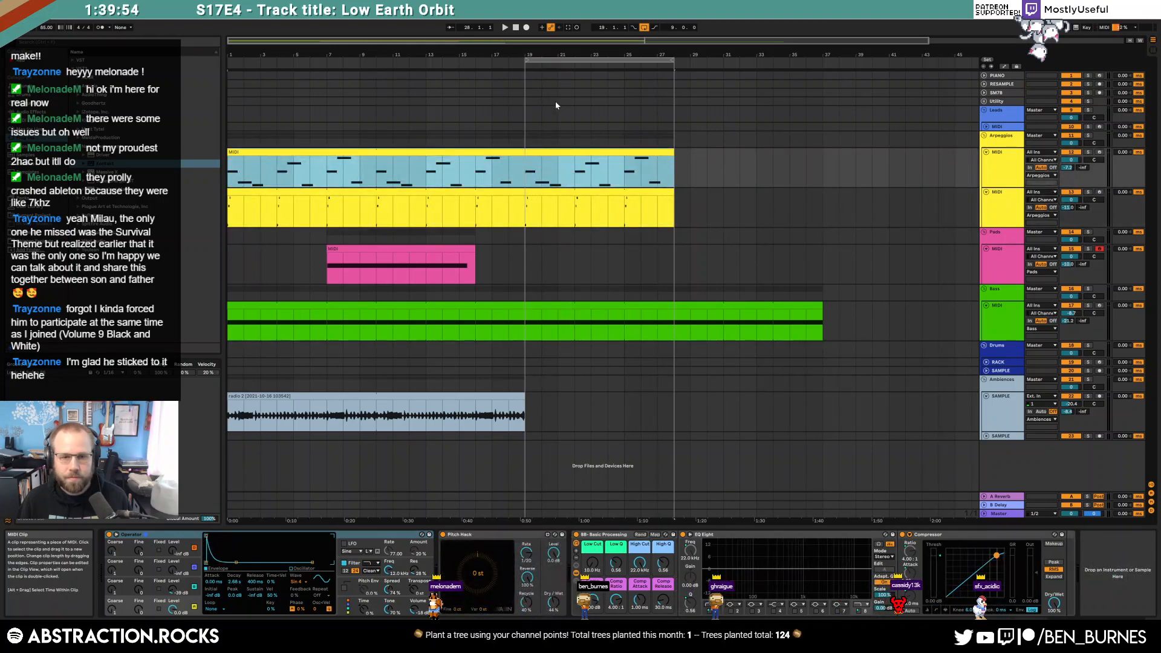
left_click(517, 28)
key("space")
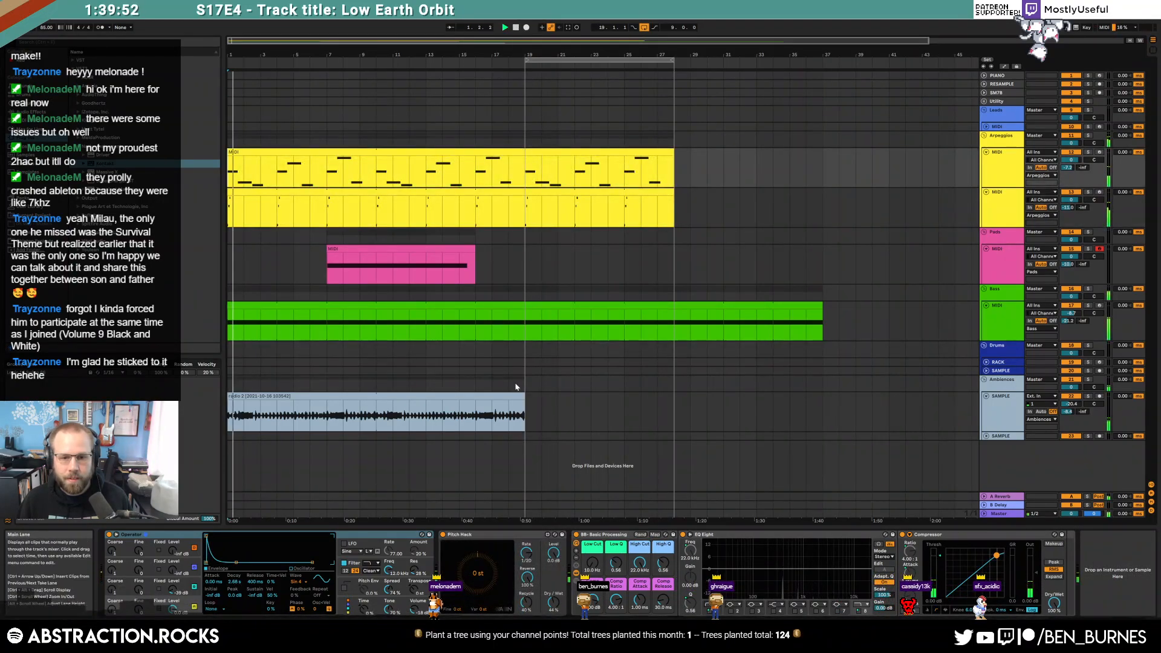
left_click_drag(523, 394, 675, 396)
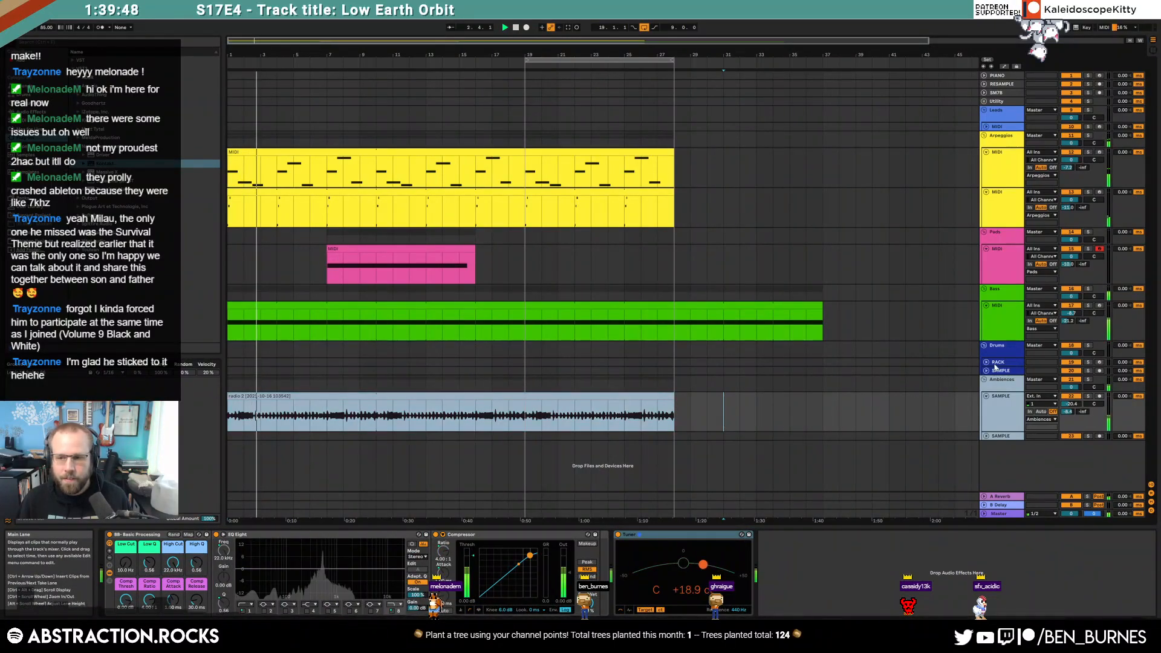
Step: Unfold the RACK and SAMPLE tracks in the Drums group
left_click(999, 363)
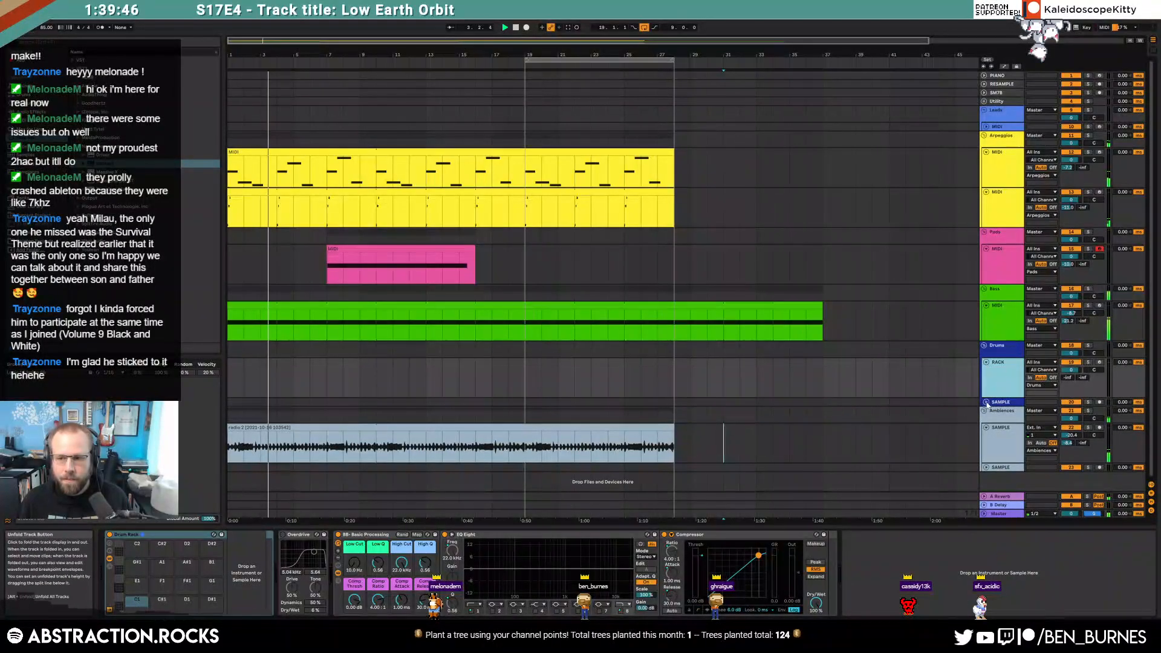
left_click(1001, 402)
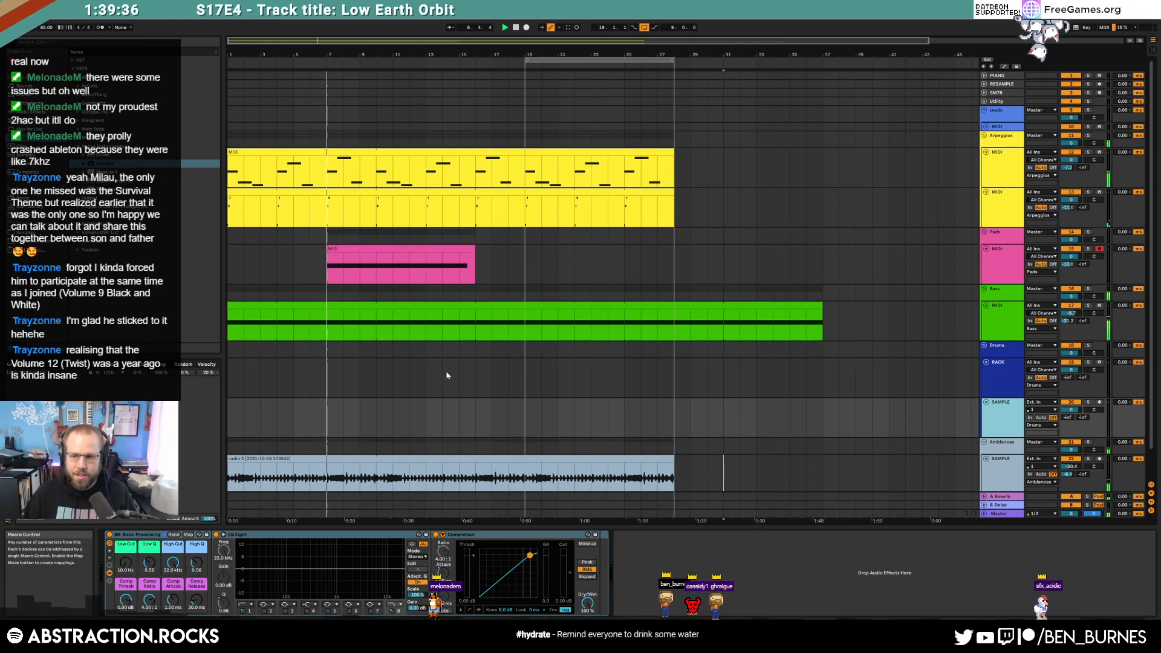
Step: Open the Pads track's Kontakt Arkhis instrument, increase the attack and decay in its master envelope, and close the plug-in window
double_click(360, 281)
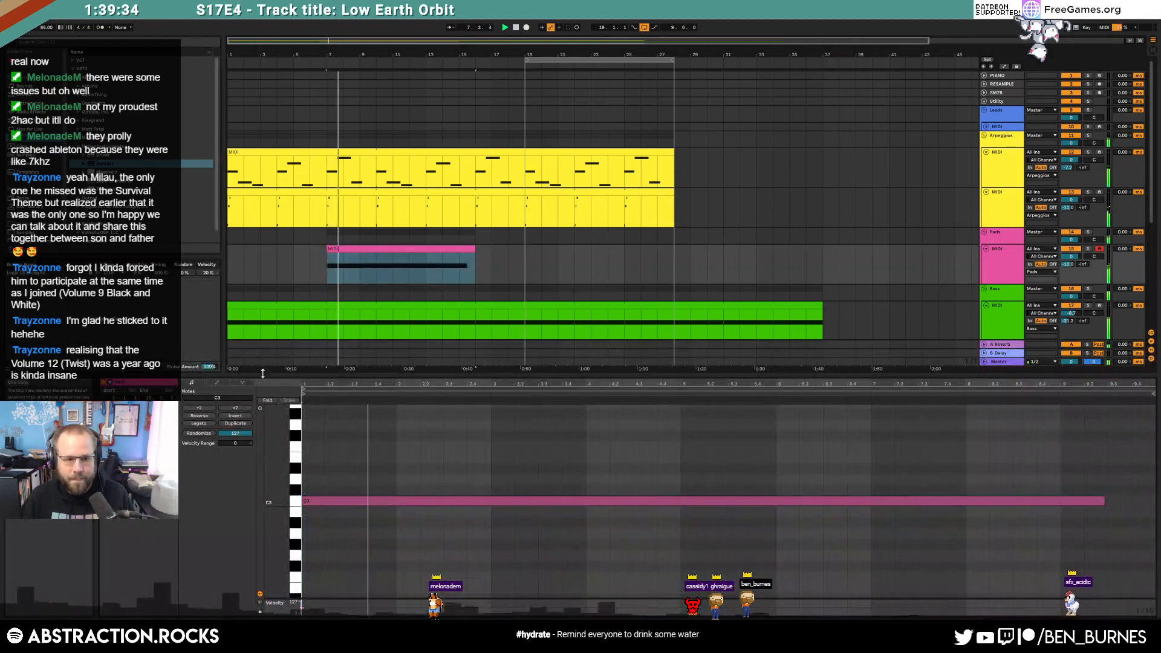
key("shift+Tab")
left_click(124, 536)
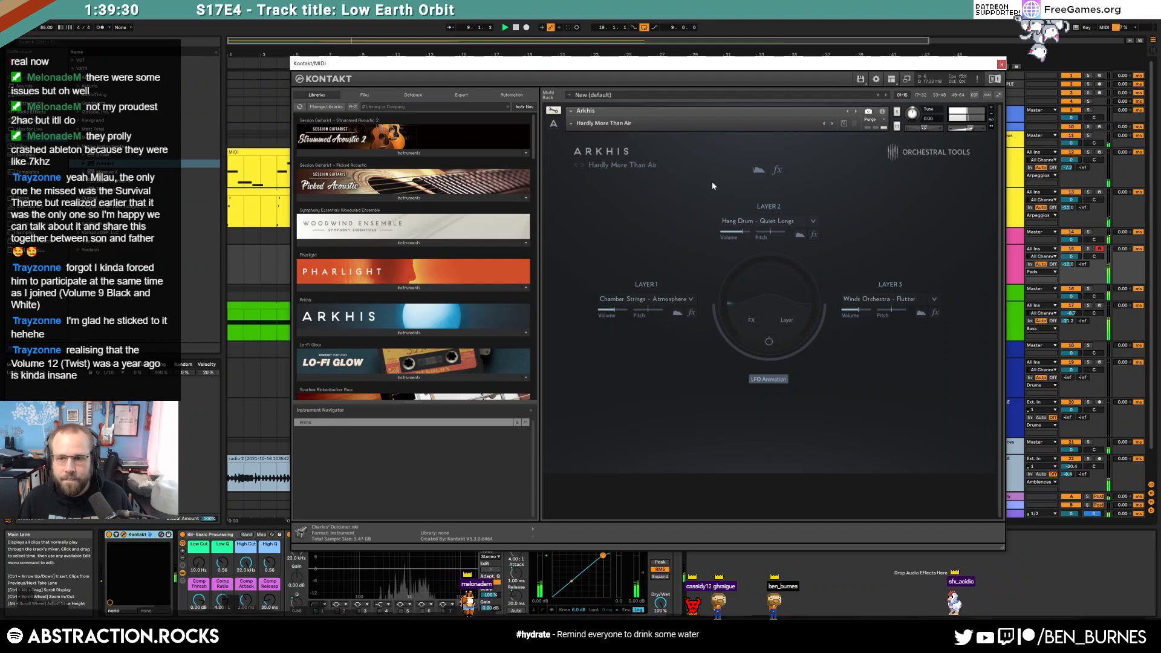
left_click(761, 171)
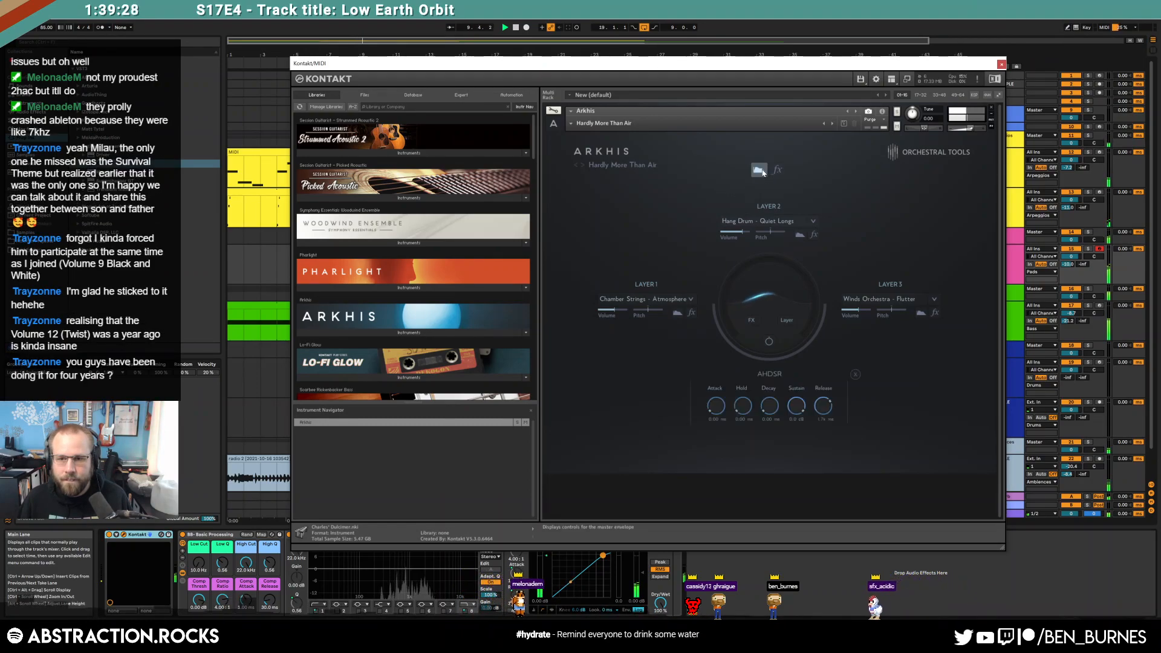
left_click_drag(722, 412, 712, 368)
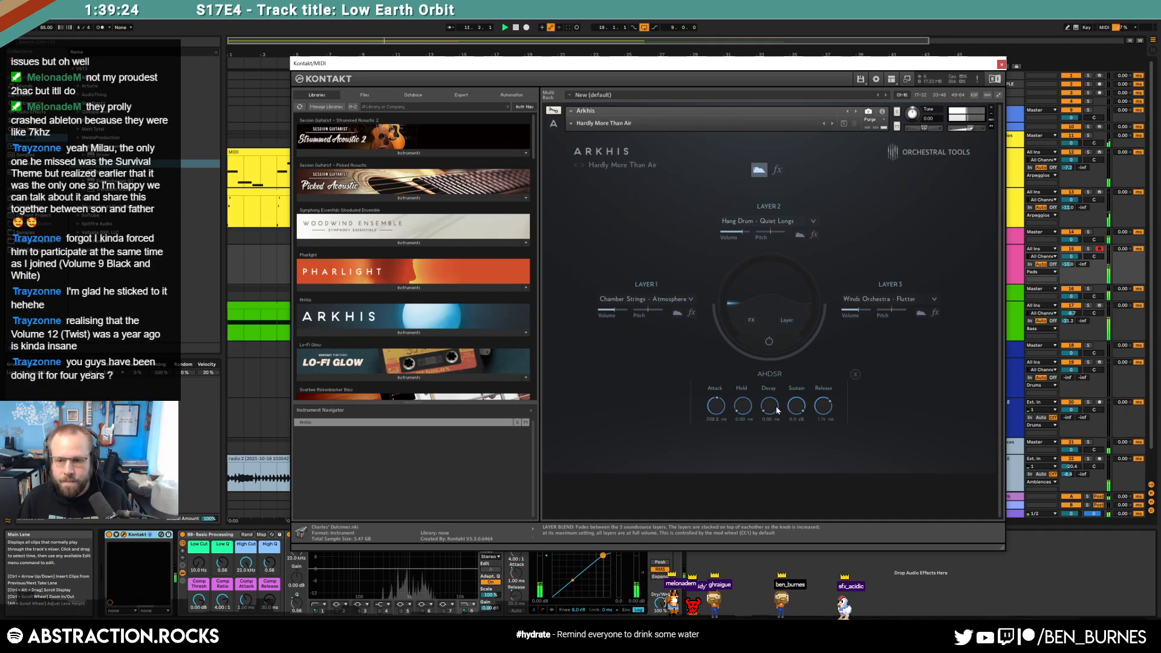
left_click_drag(771, 399, 771, 364)
left_click_drag(718, 413, 718, 404)
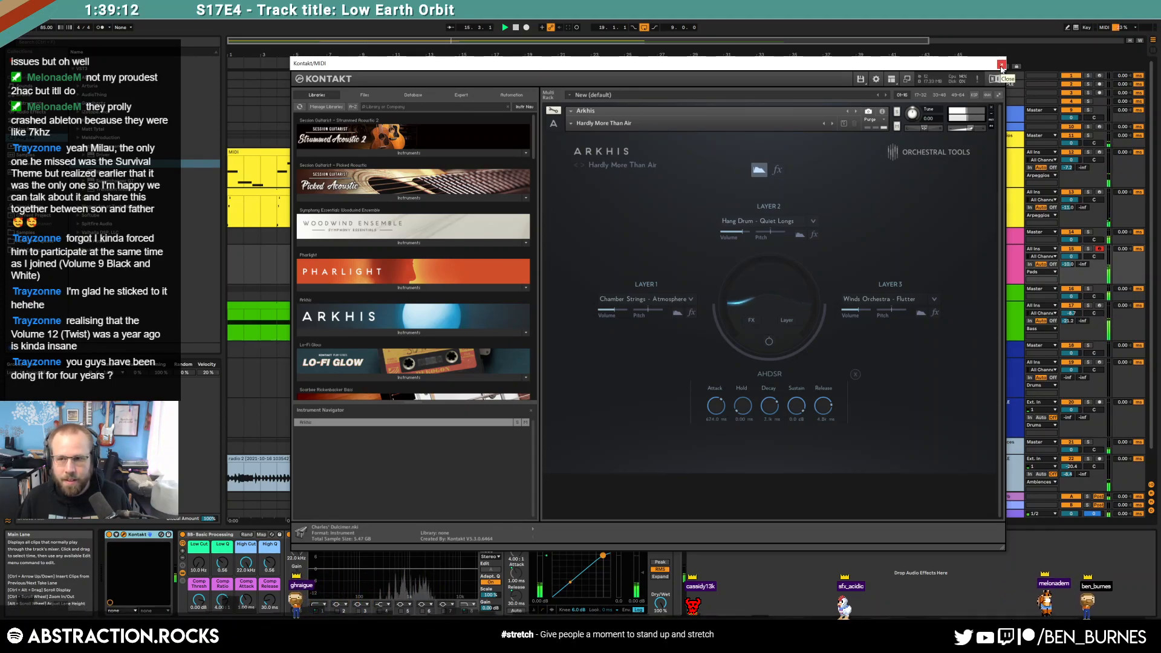
left_click(1002, 66)
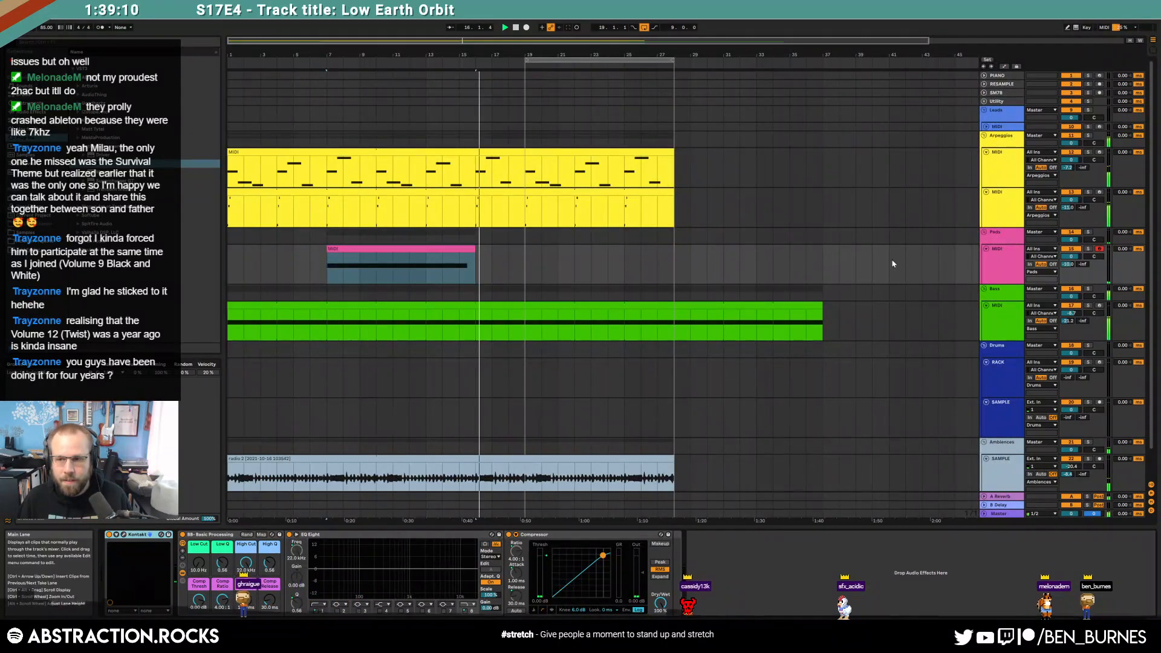
Step: Stop playback, set the insert position to bar 19, and select the Drums group's SAMPLE track
left_click(470, 261)
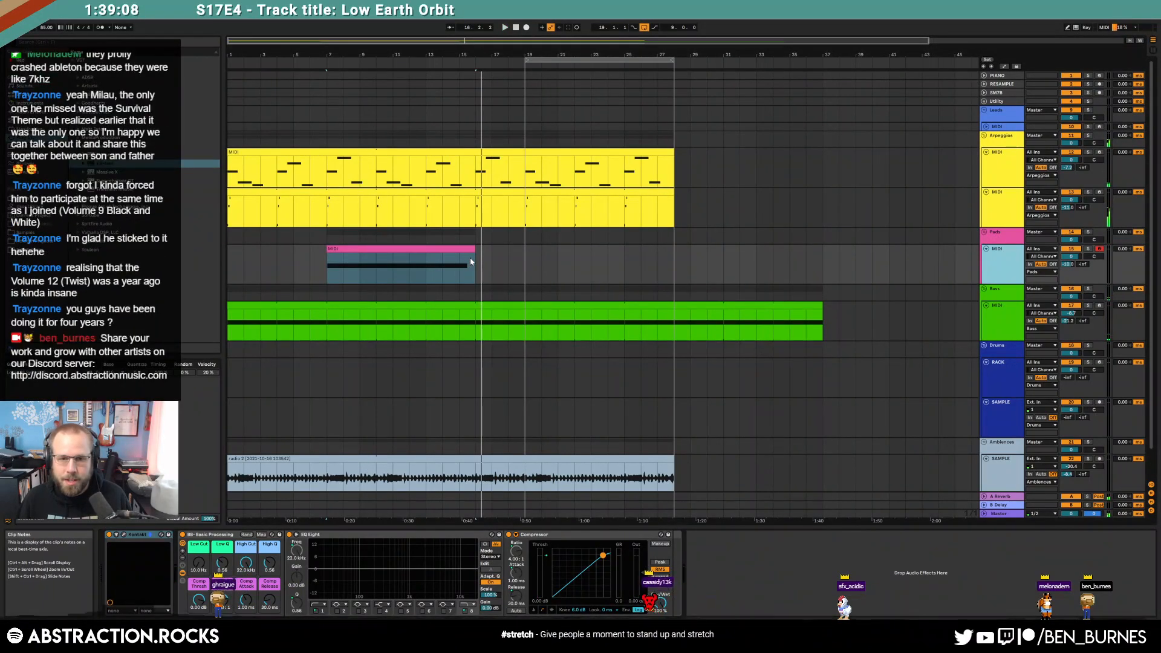
left_click(478, 263)
left_click(524, 259)
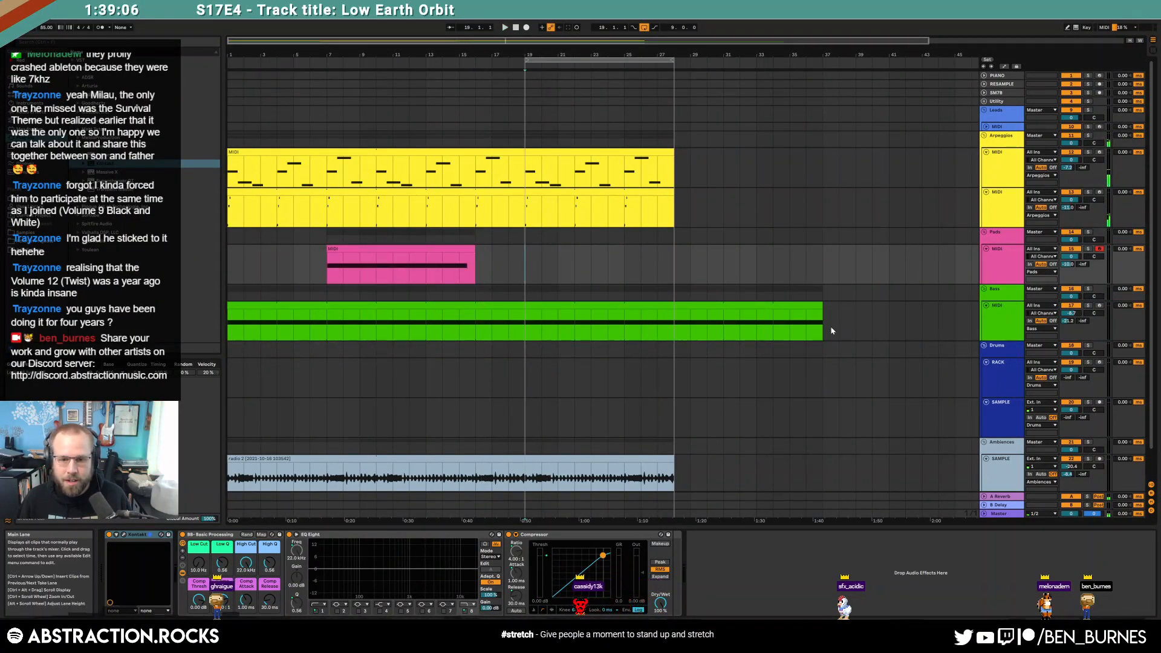
left_click(1009, 376)
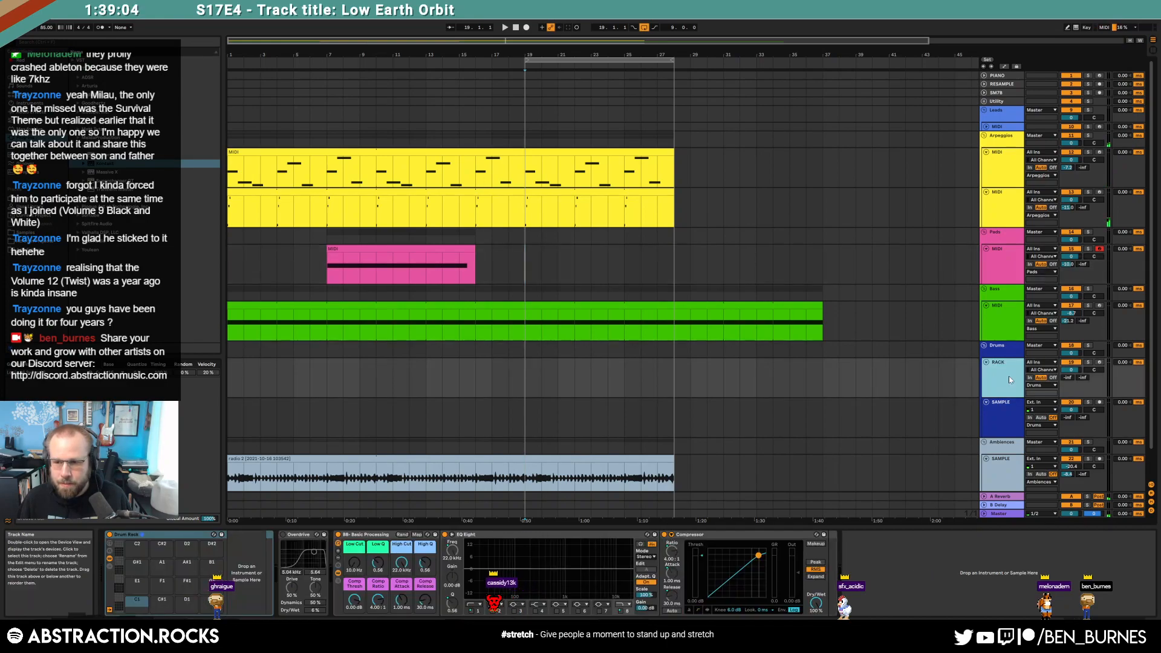
left_click(1008, 423)
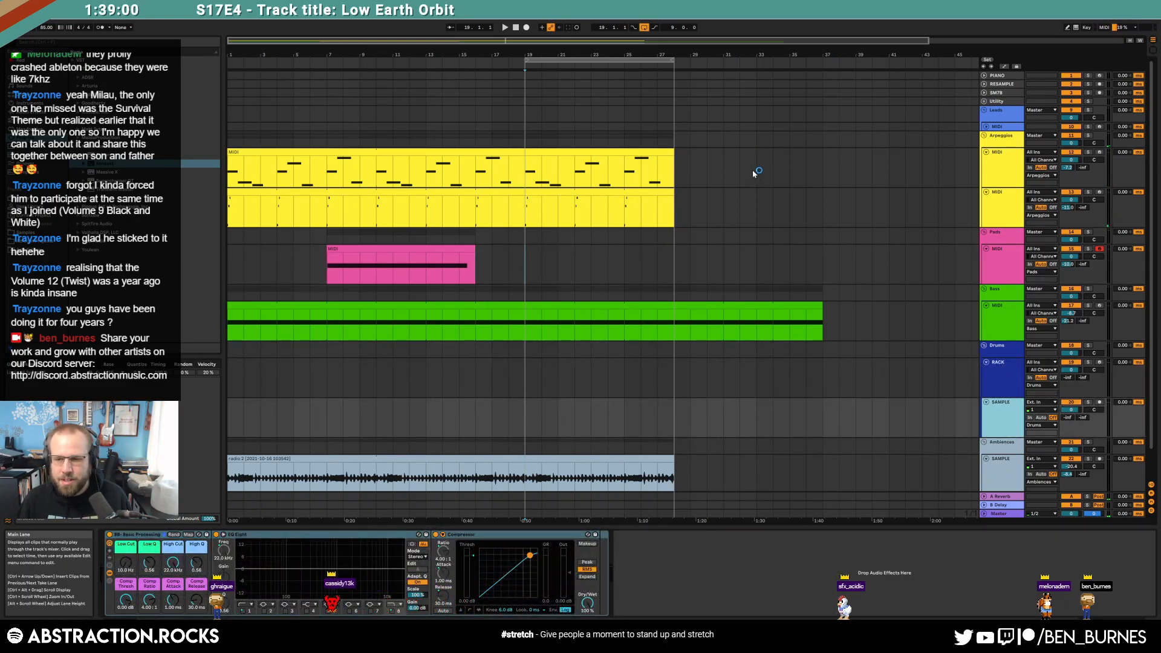
Step: Switch to Splice and search its sample library for "idm"
key("super+e")
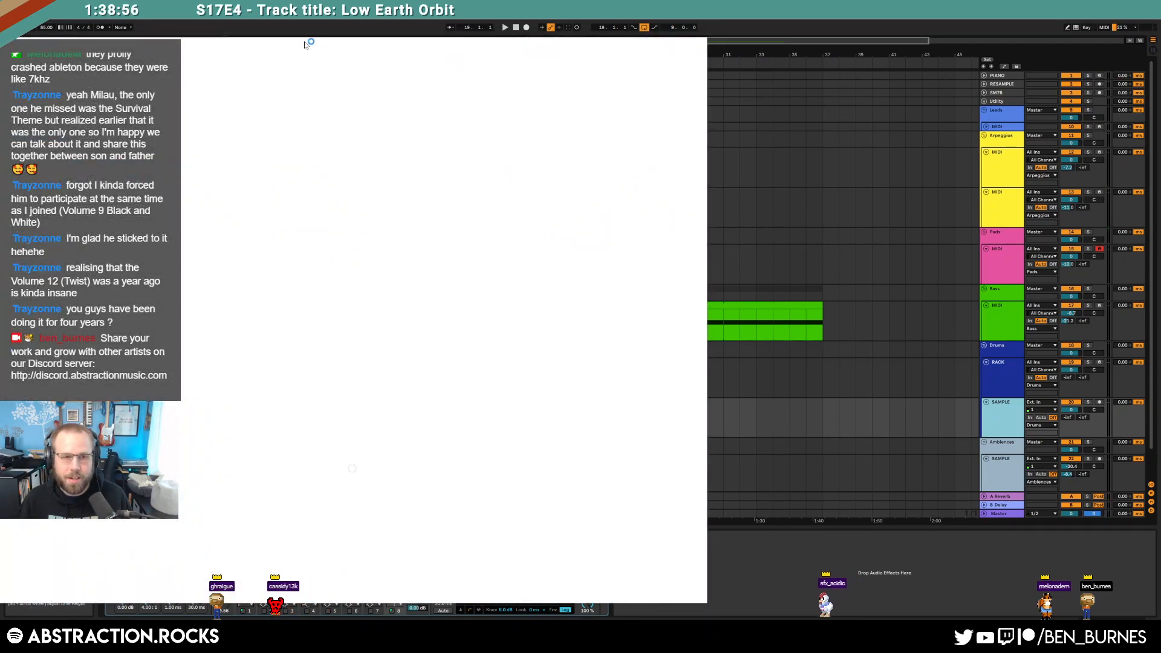
left_click(219, 43)
key("Return")
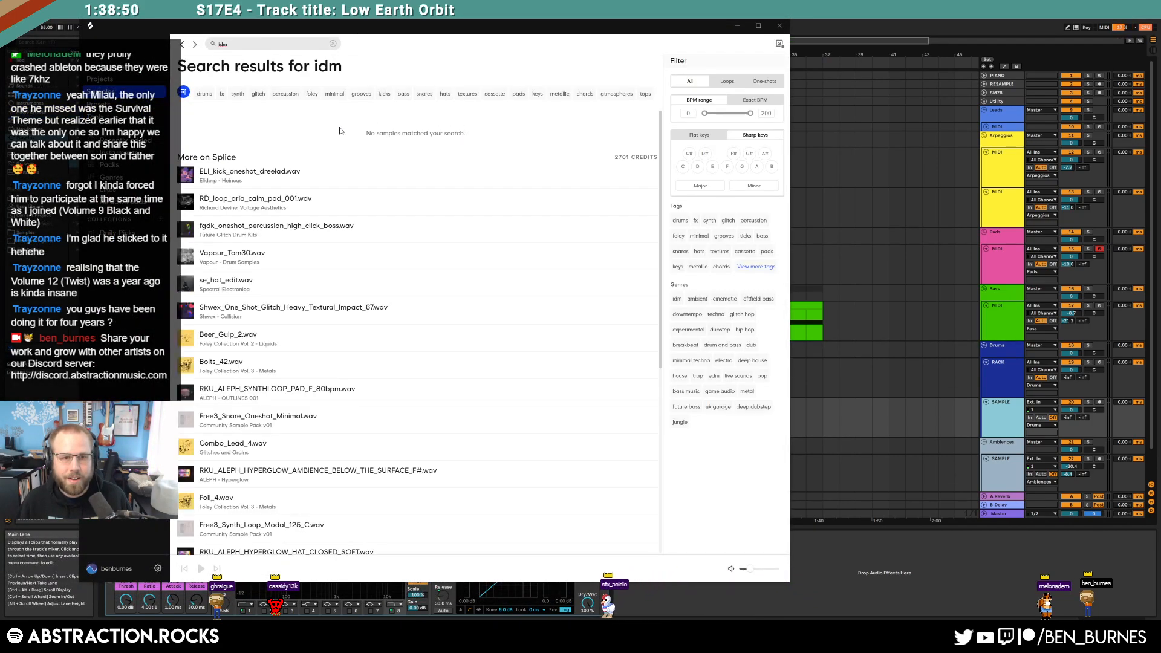
Step: Filter the idm results to loops between 80 and 90 BPM with the drums tag
left_click(722, 84)
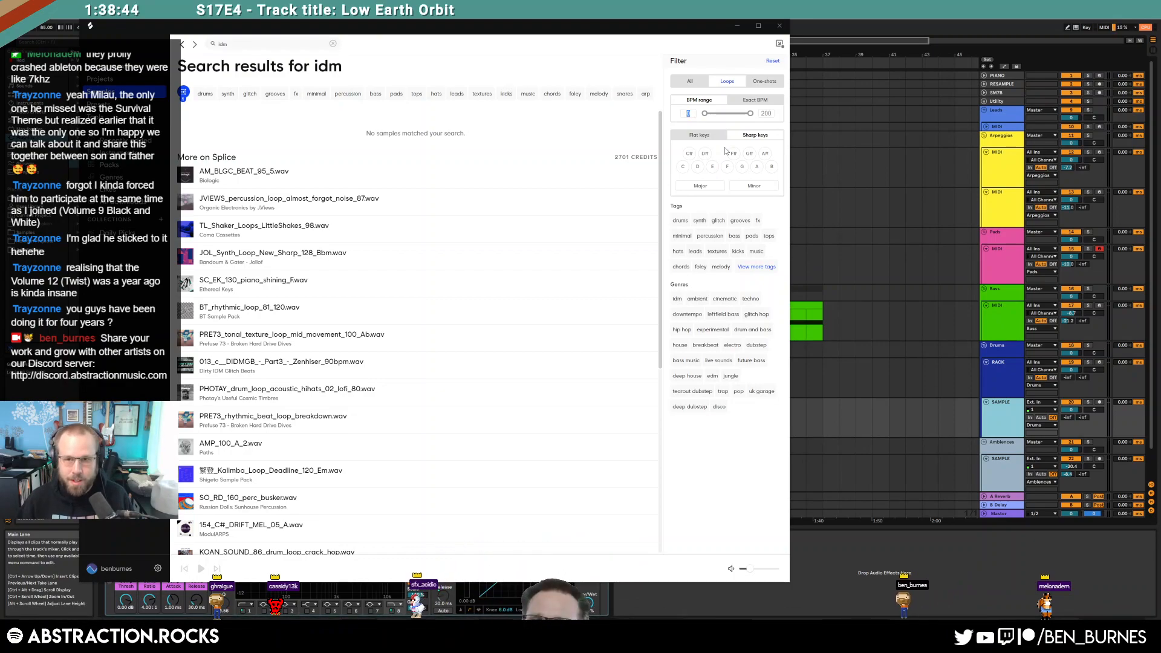
type("80")
key("Tab")
type("90")
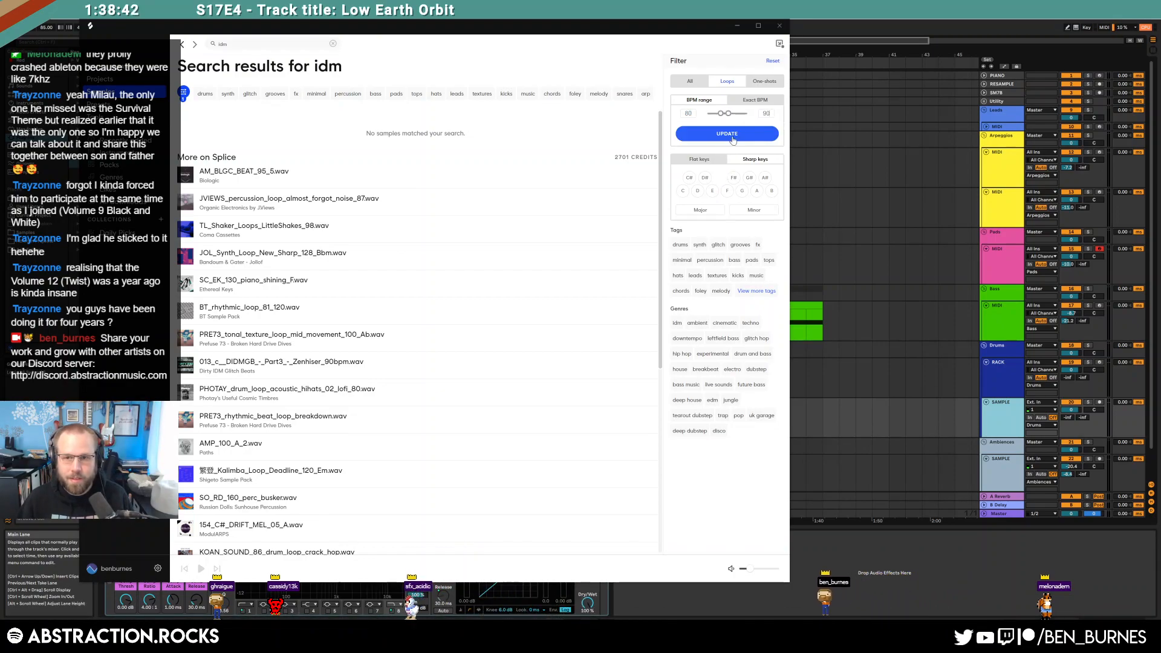
left_click(733, 140)
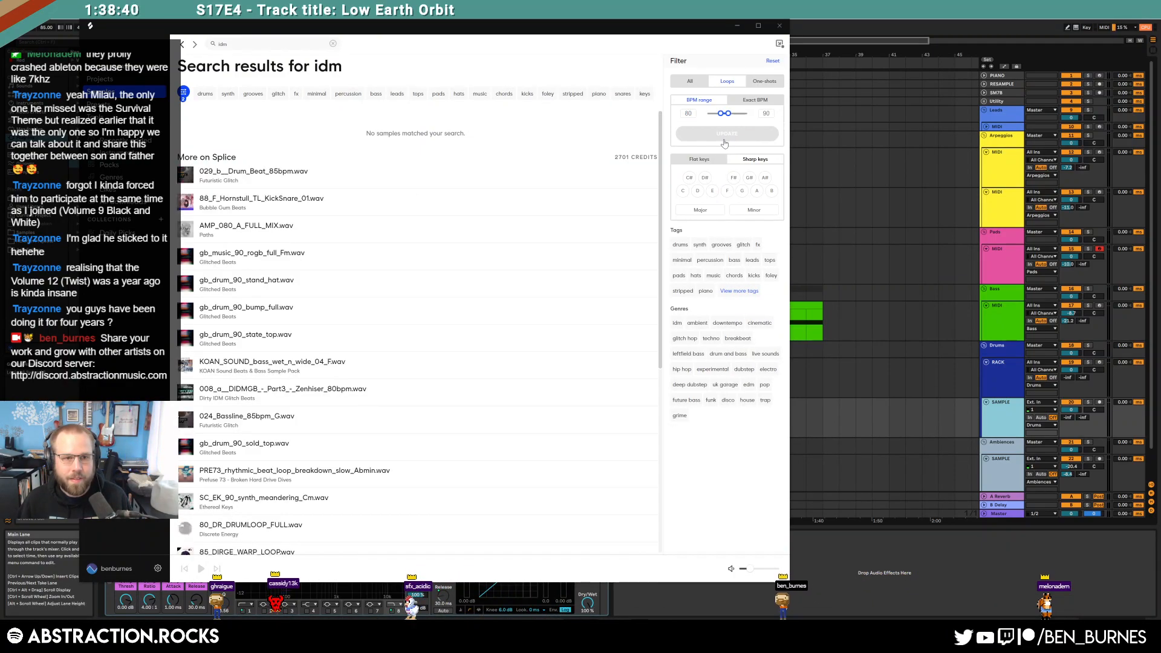
left_click(205, 94)
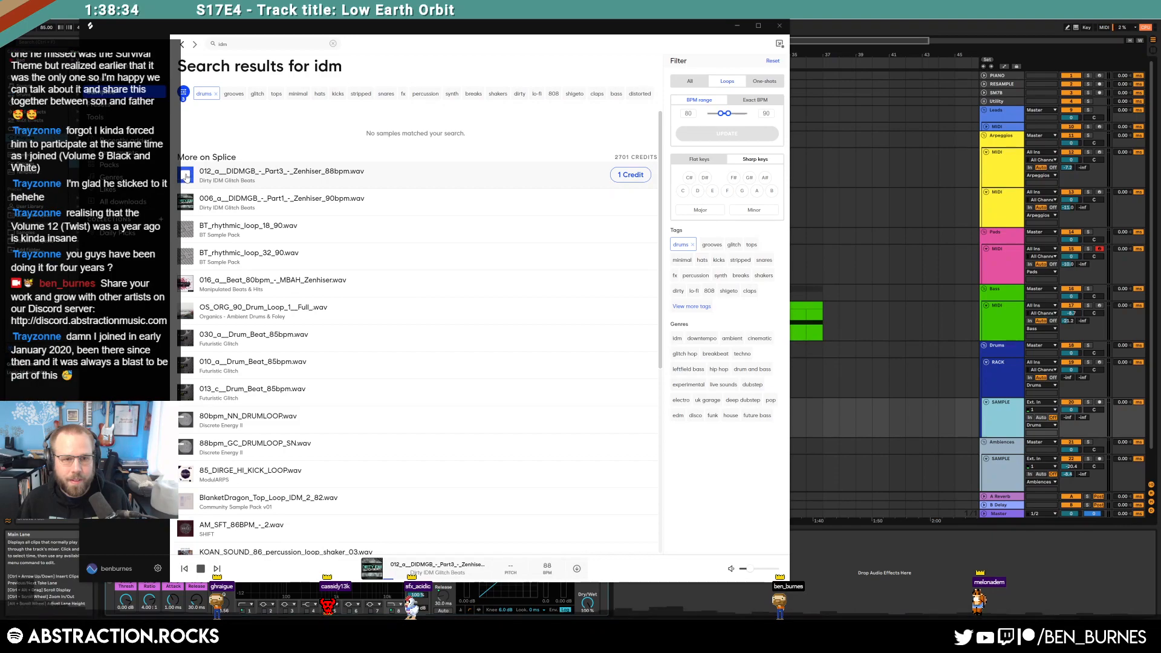
Step: Preview the drum loops, get BT_rhythmic_loop_18_90.wav for one credit, and move the Splice window out of the way of the arrangement
left_click(185, 176)
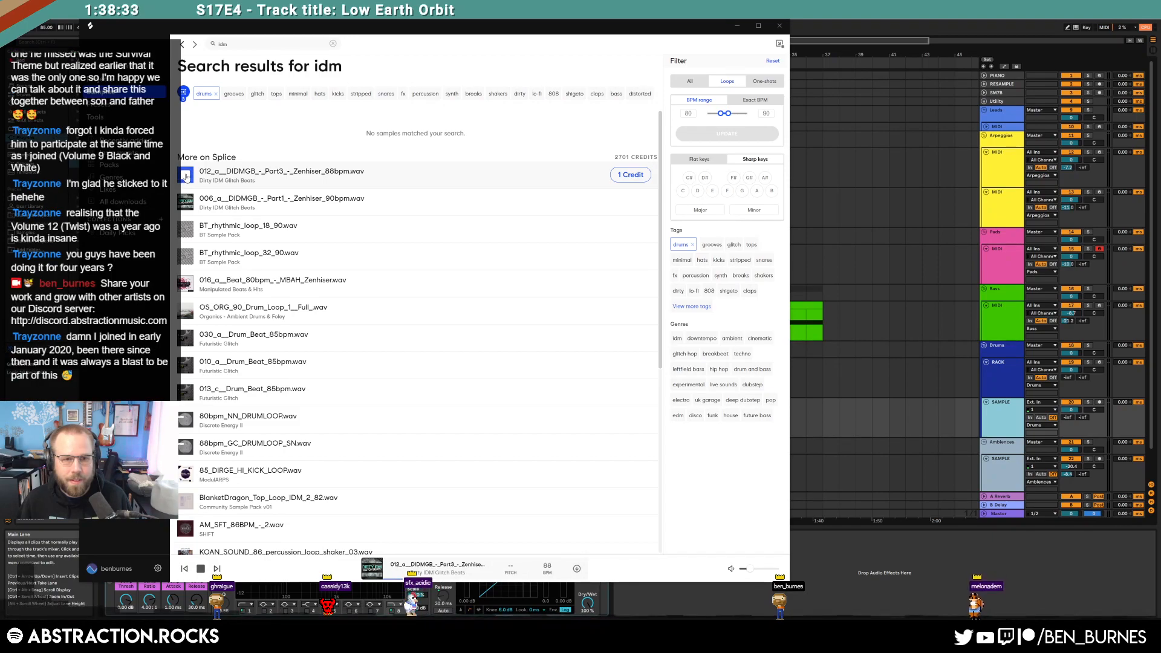
left_click(187, 232)
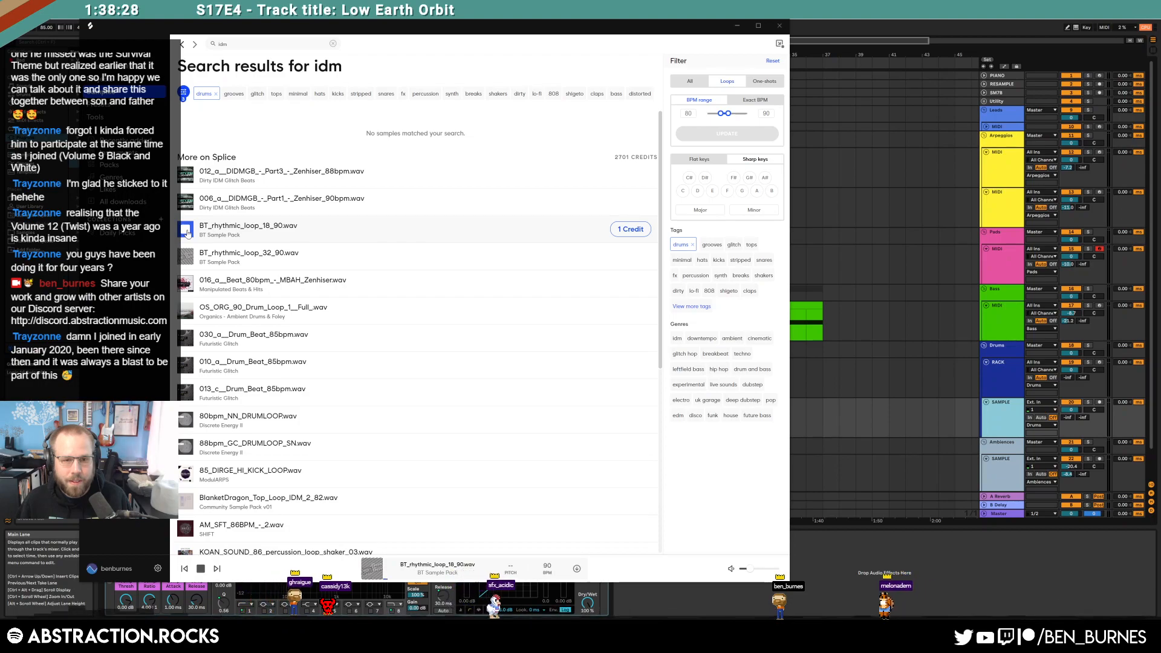
left_click(620, 230)
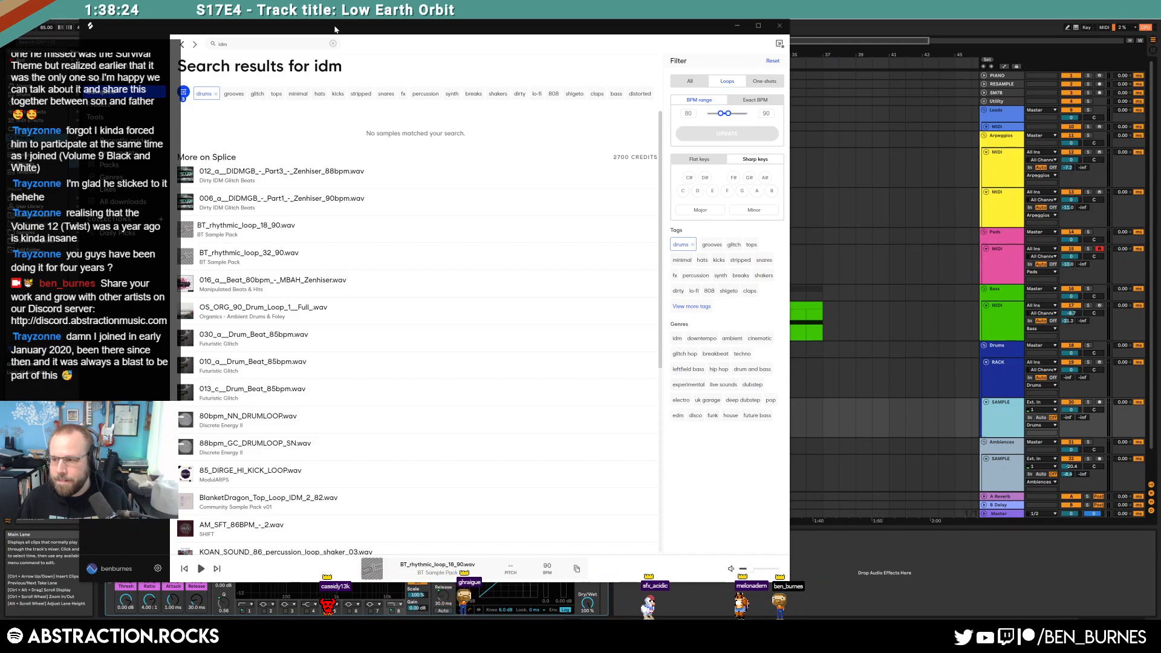
left_click_drag(334, 29, 1160, 74)
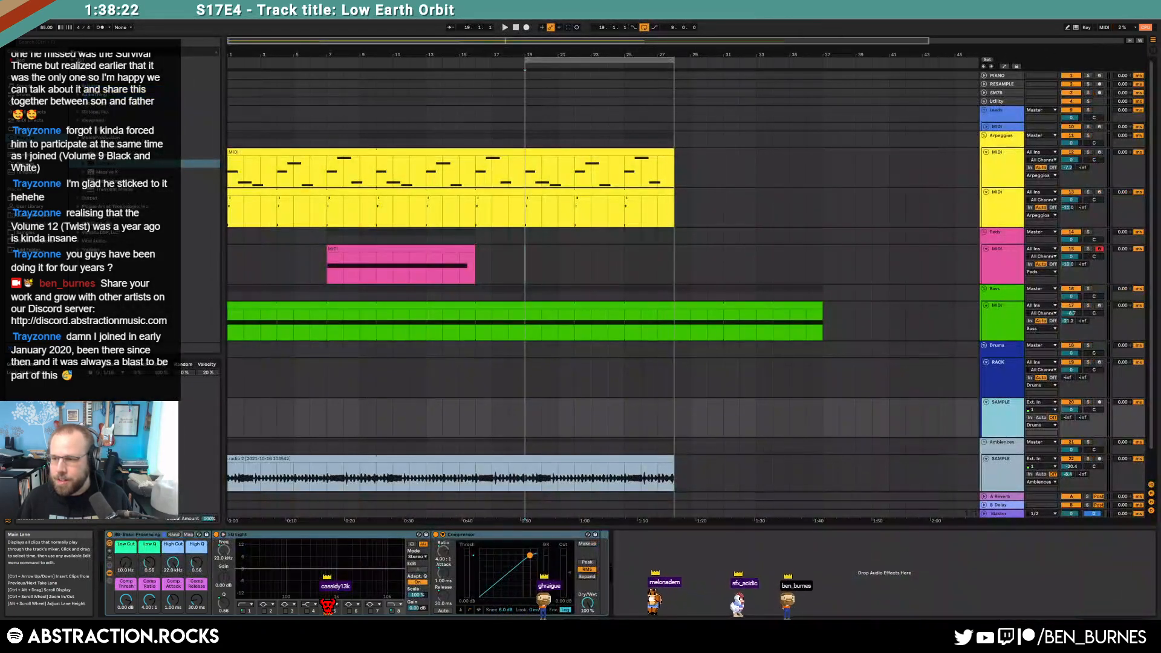
Step: Place BT_rhythmic_loop_18_90 on the Drums group's SAMPLE track at bar 19 and minimise the Splice window
left_click_drag(1160, 364, 533, 426)
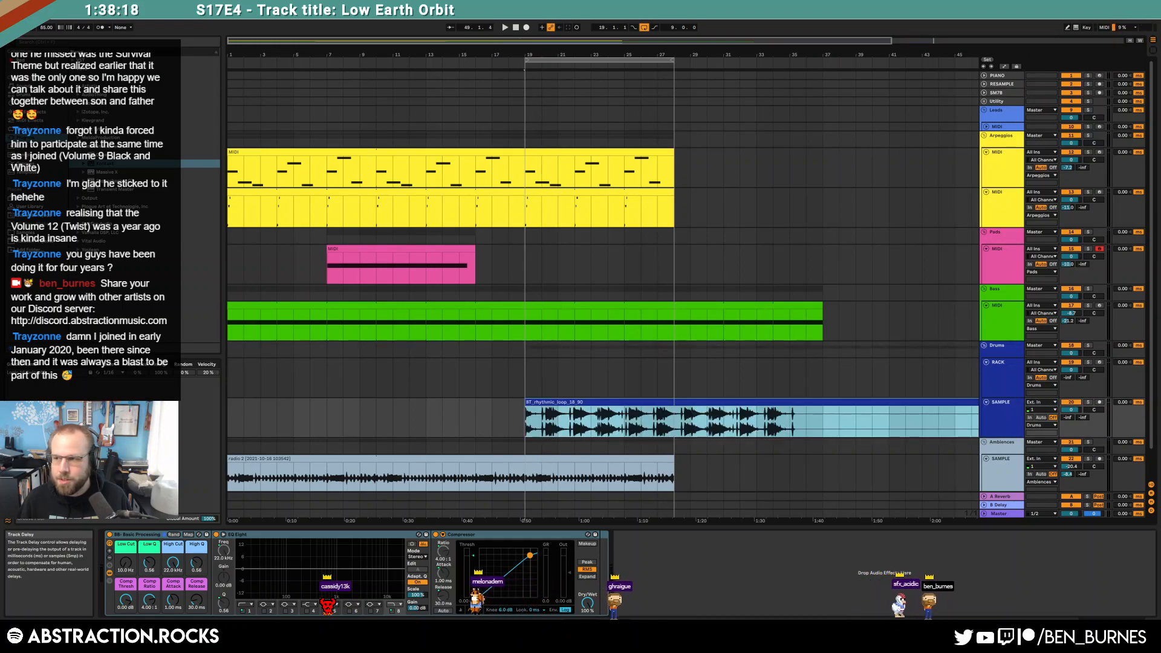
left_click_drag(1085, 101, 384, 70)
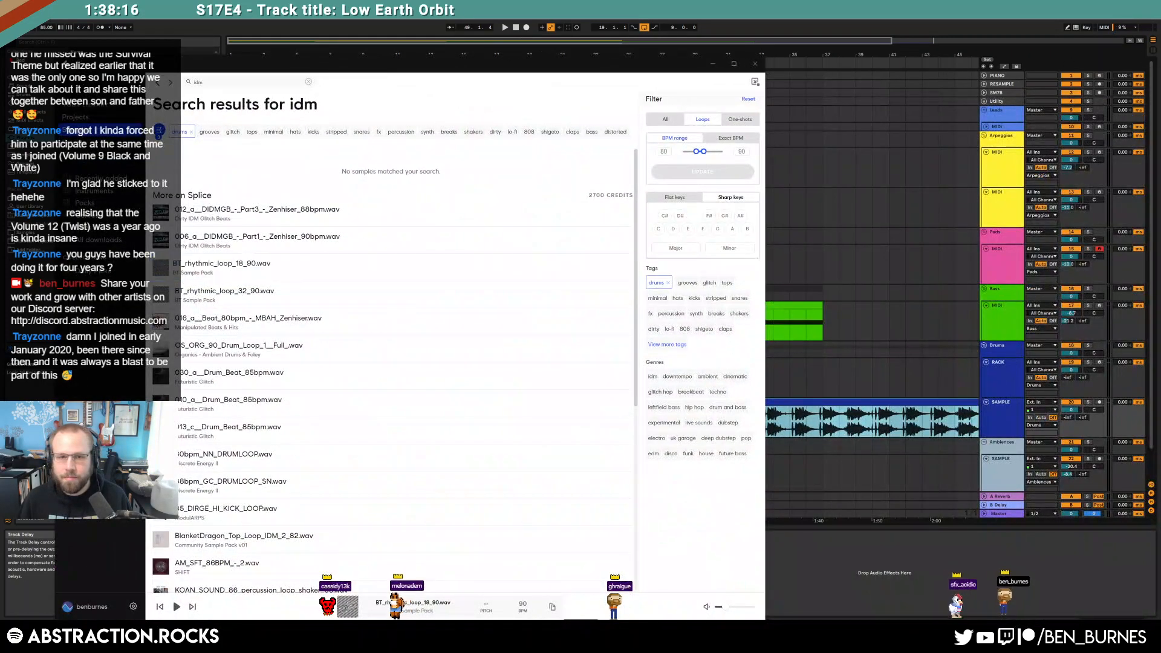
left_click(705, 60)
Step: Shorten the drum loop clip so it ends at bar 28, level with the arpeggio clips
scroll(793, 399, "down", 2)
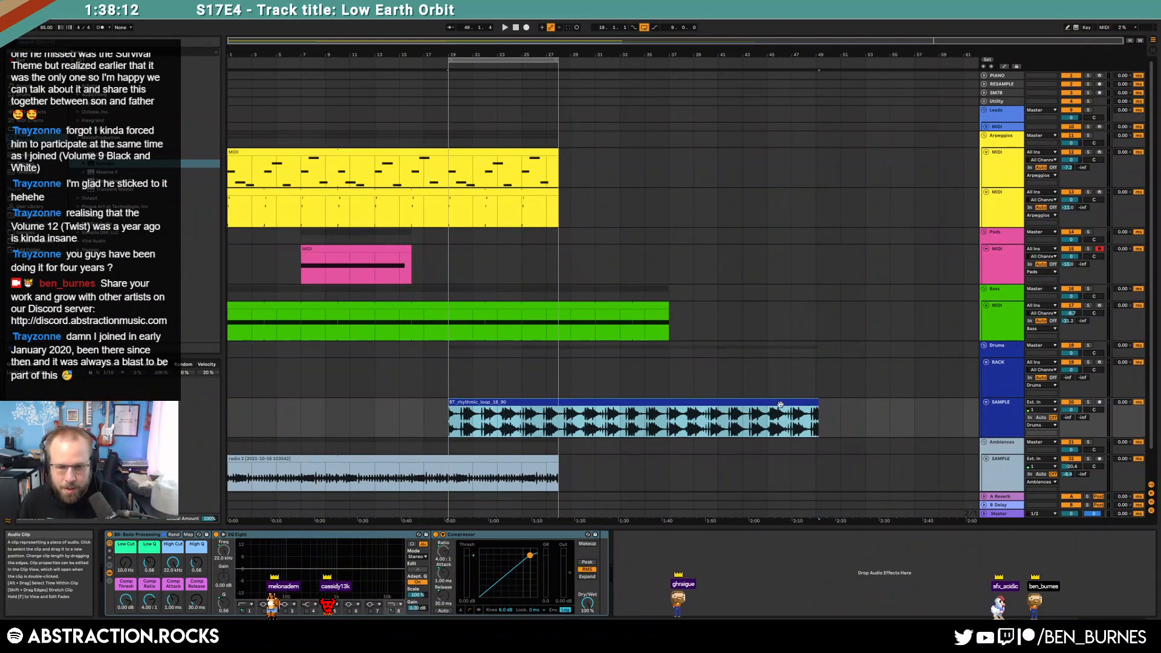
left_click_drag(818, 410, 556, 410)
scroll(560, 404, "up", 2)
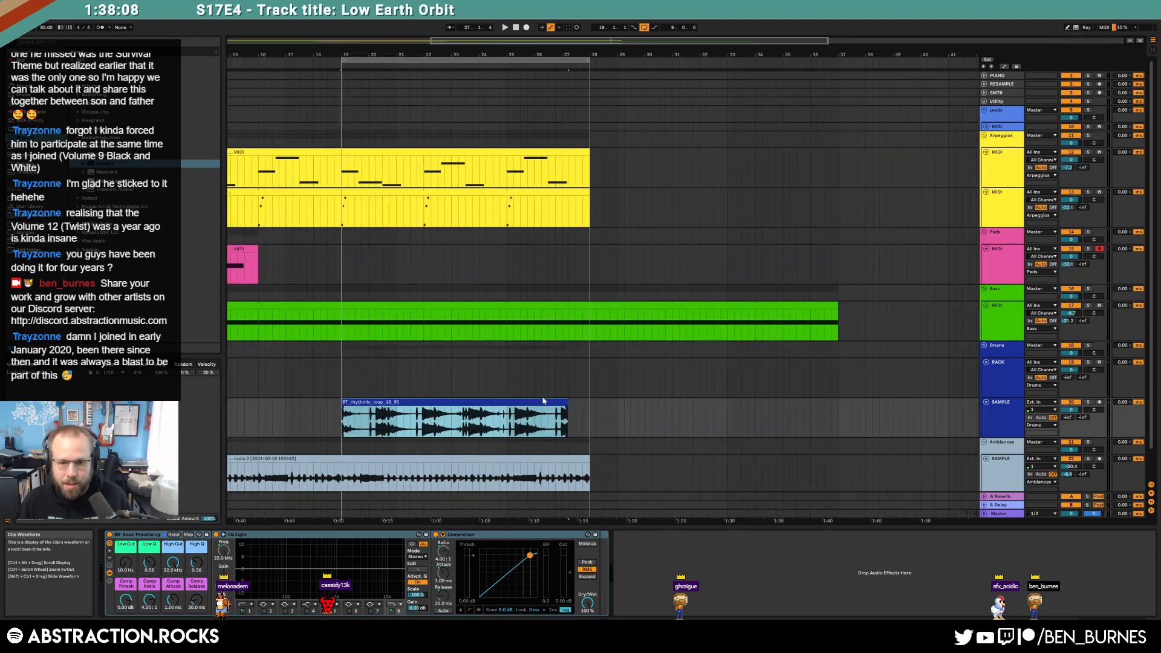
left_click_drag(581, 403, 587, 404)
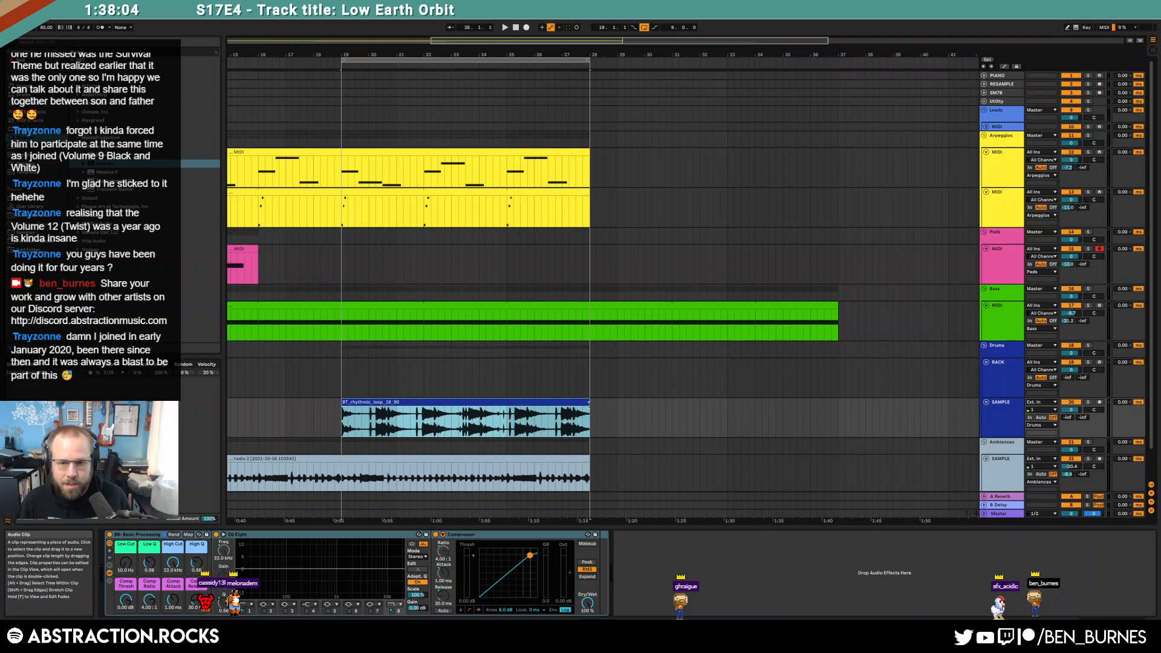
Step: Turn on warping for the drum loop clip and set its tempo to 90 BPM
double_click(569, 403)
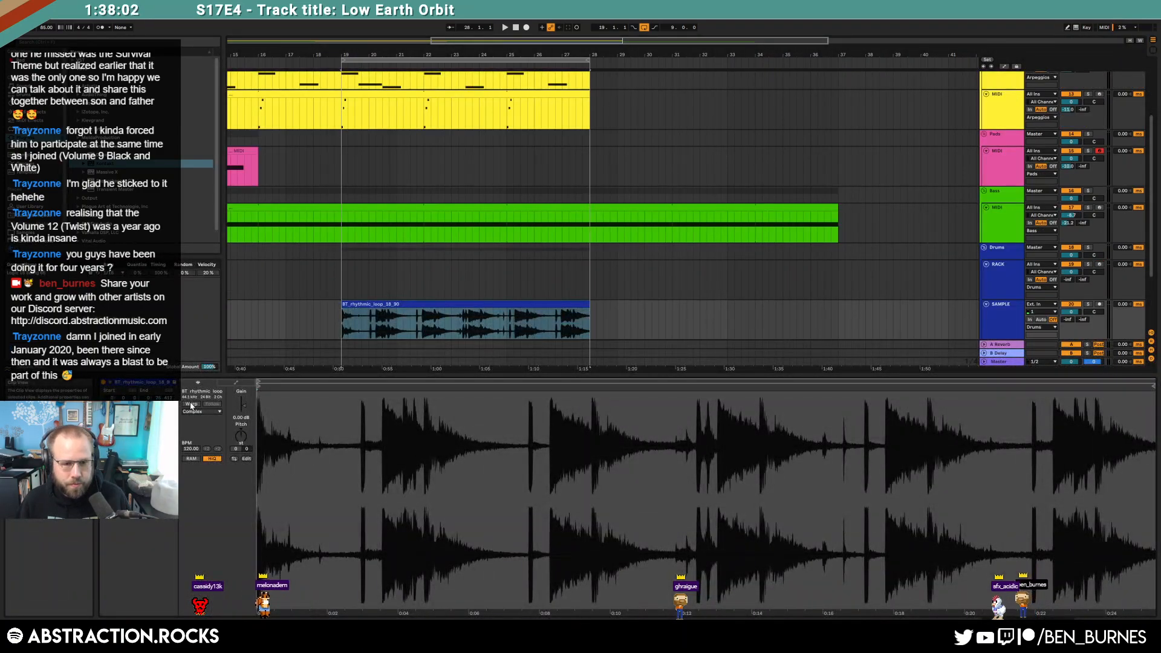
left_click(191, 405)
left_click(191, 450)
type("90")
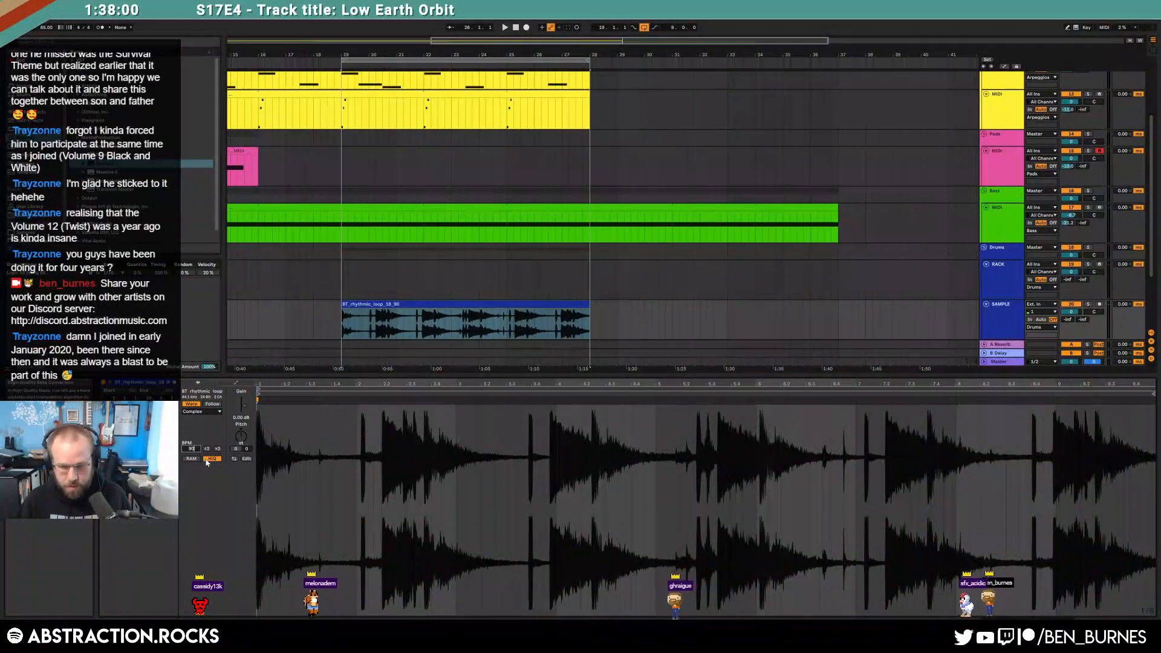
key("Return")
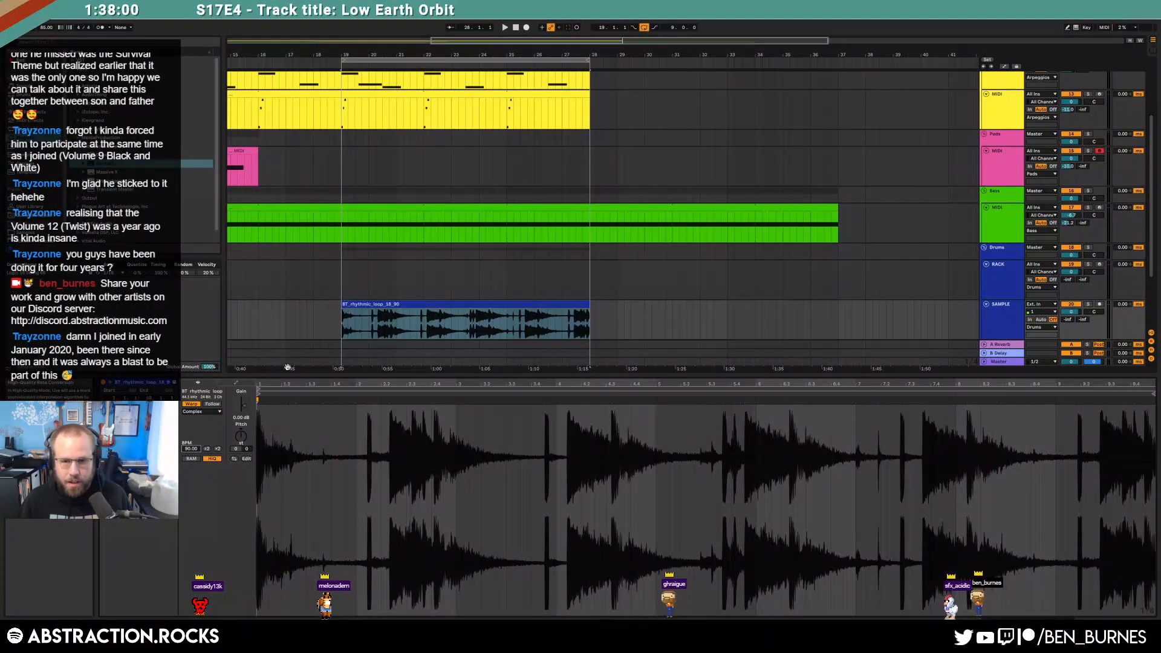
left_click(577, 305)
key("shift+Tab")
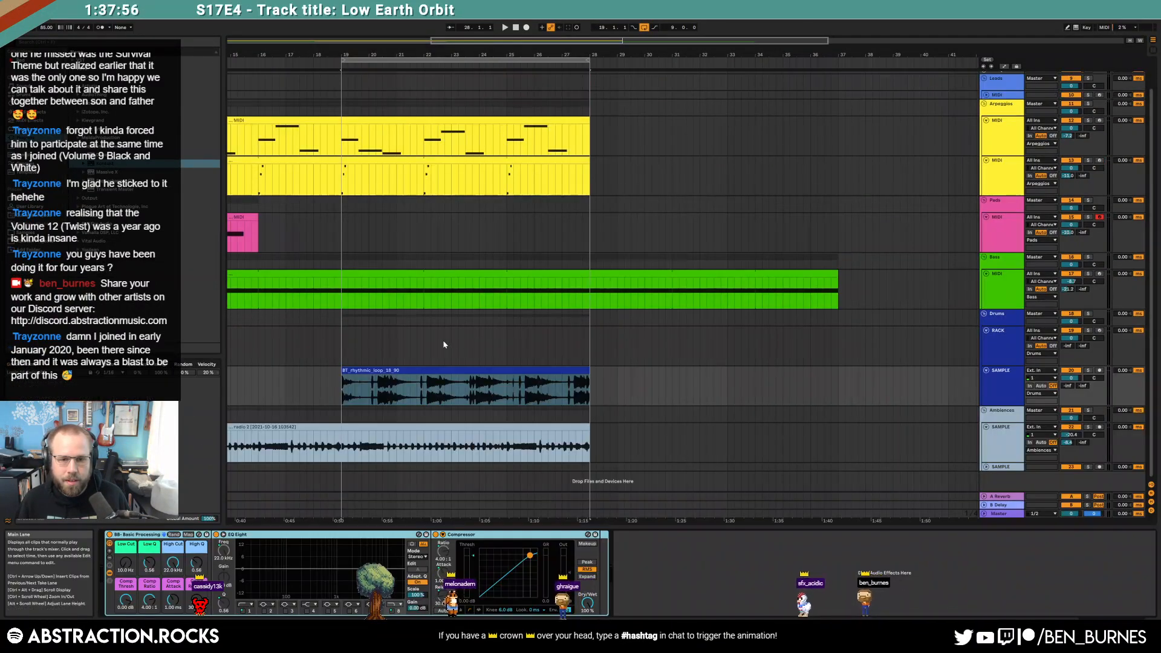
Step: Lower the volume of the Drums group's SAMPLE track and raise its reverb send
left_click(470, 369)
mouse_move(1073, 379)
left_mouse_down()
mouse_move(1072, 406)
mouse_move(1068, 363)
left_mouse_up()
left_click(1011, 382)
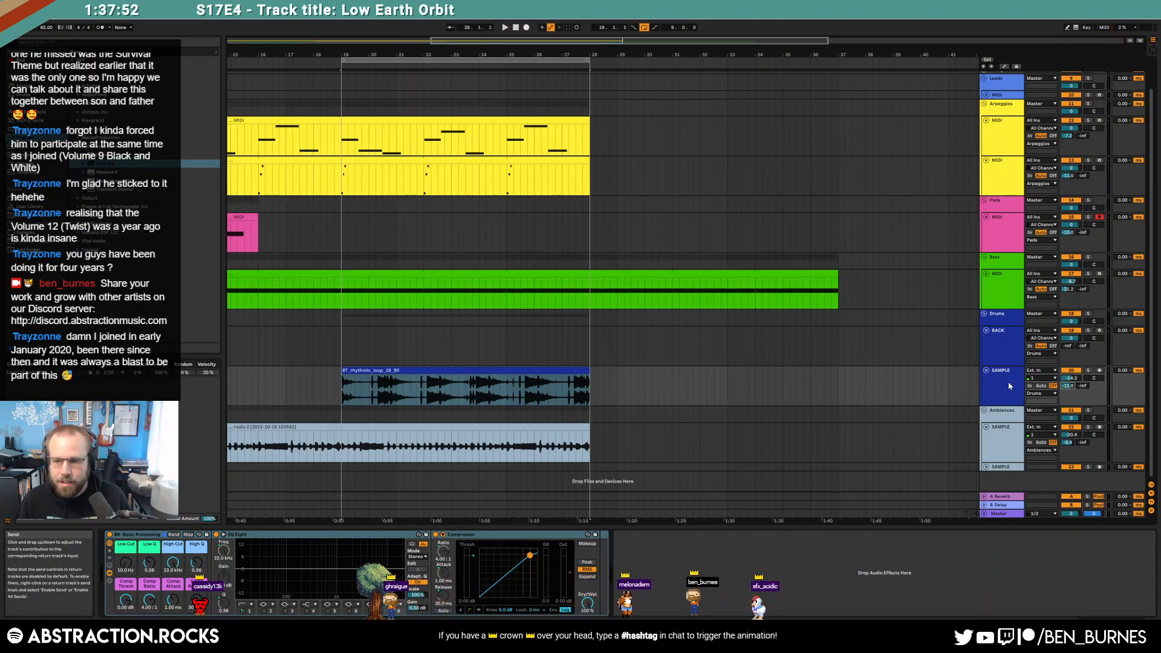
Step: Set the drum loop's warp mode to Beats and its Preserve resolution to 1/2
key("shift+Tab")
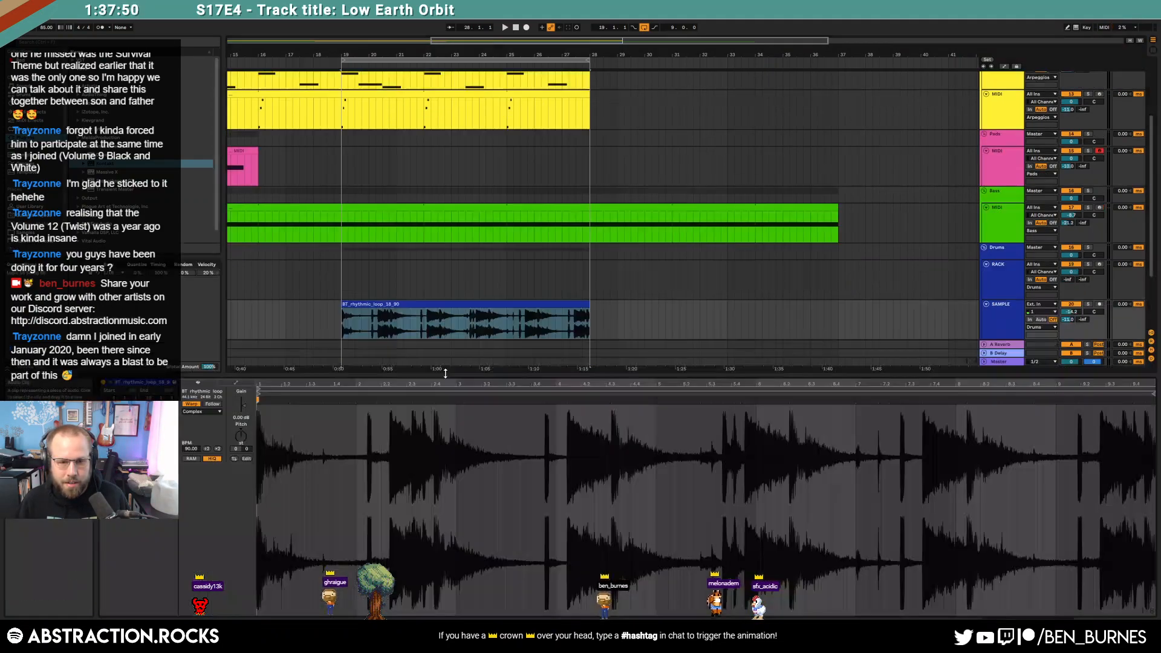
left_click(202, 411)
left_click(210, 421)
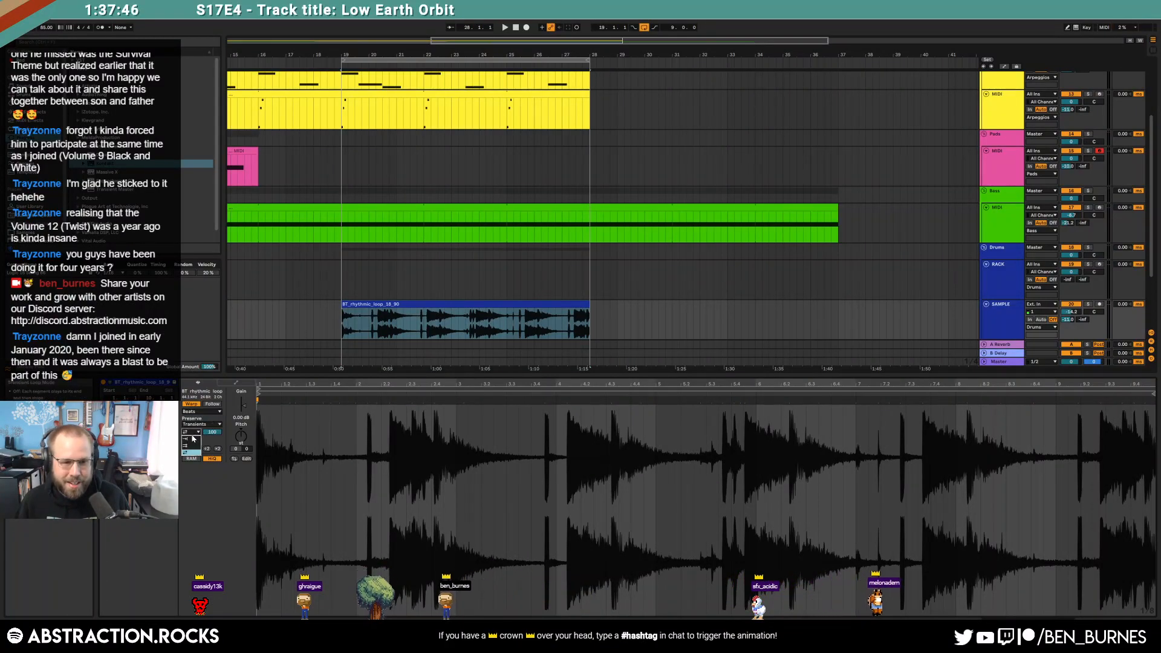
left_click(216, 425)
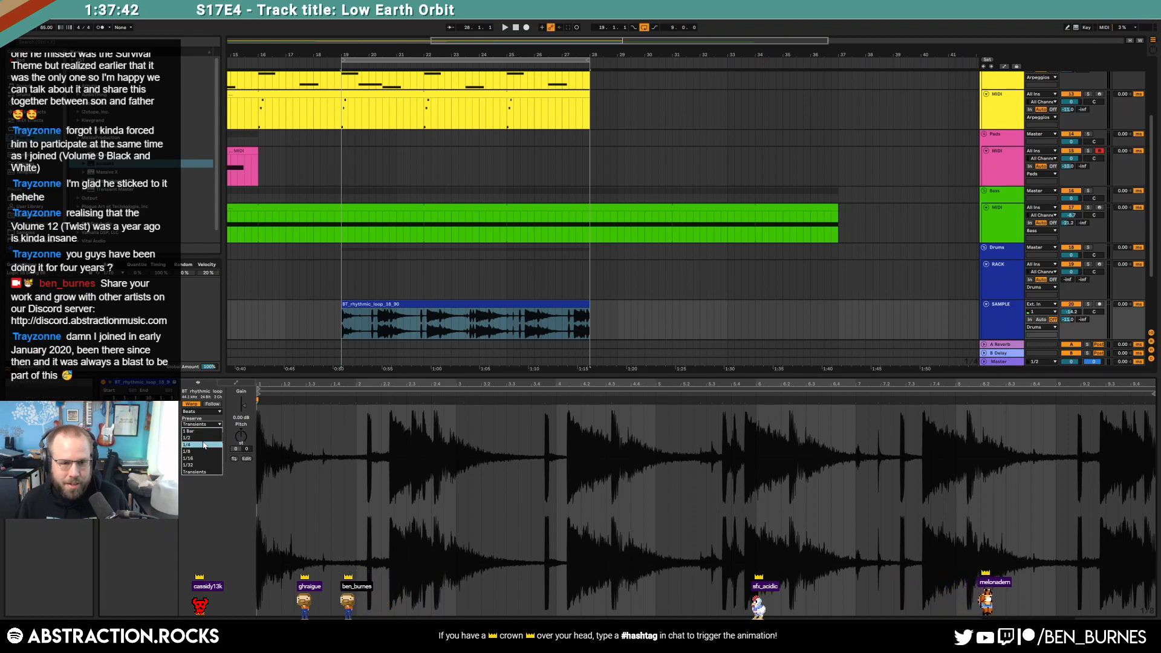
left_click(202, 439)
Step: Play the section, reduce the drum loop's transient envelope, and raise the SAMPLE track's delay send
key("space")
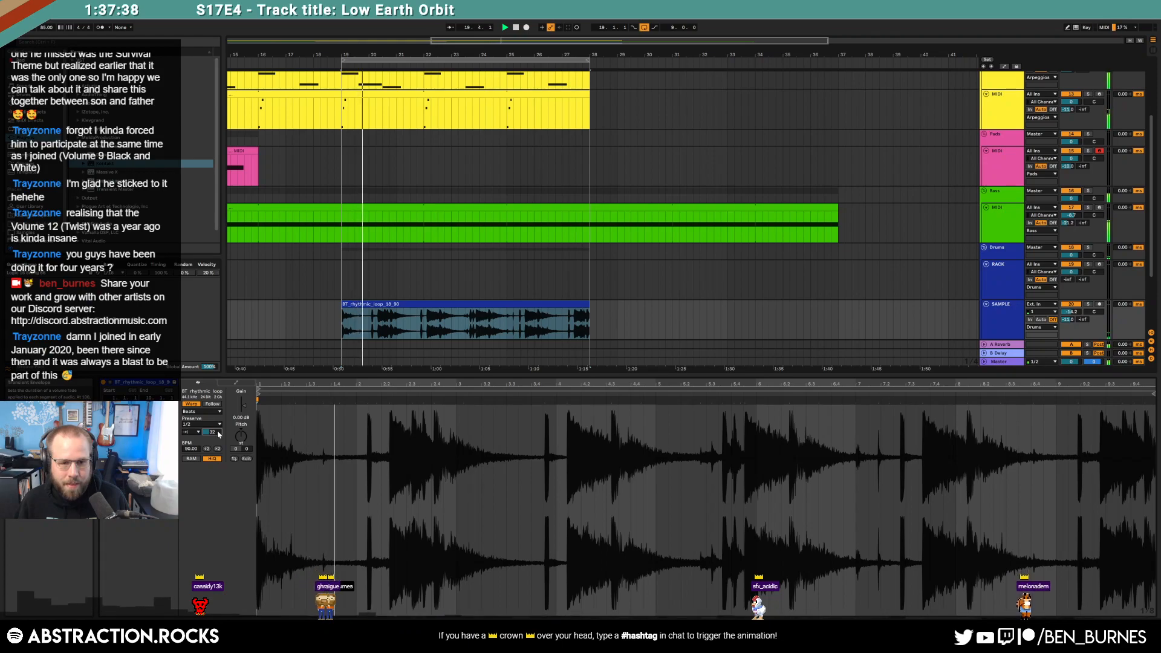
left_click_drag(218, 432, 218, 428)
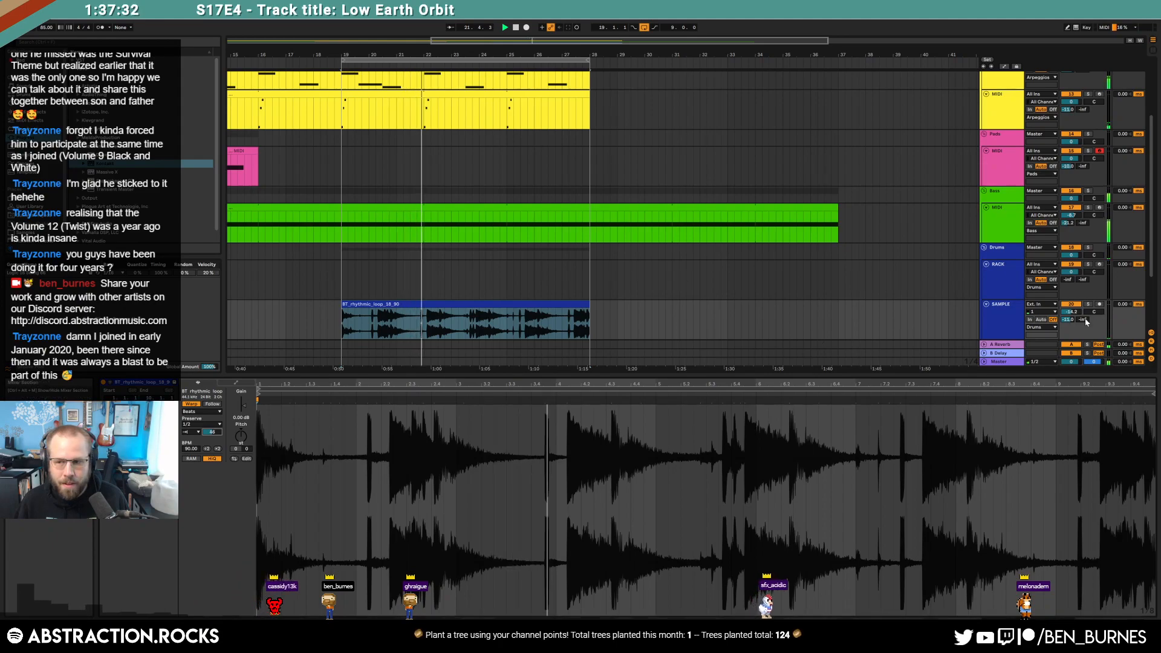
left_click_drag(1082, 320, 1083, 299)
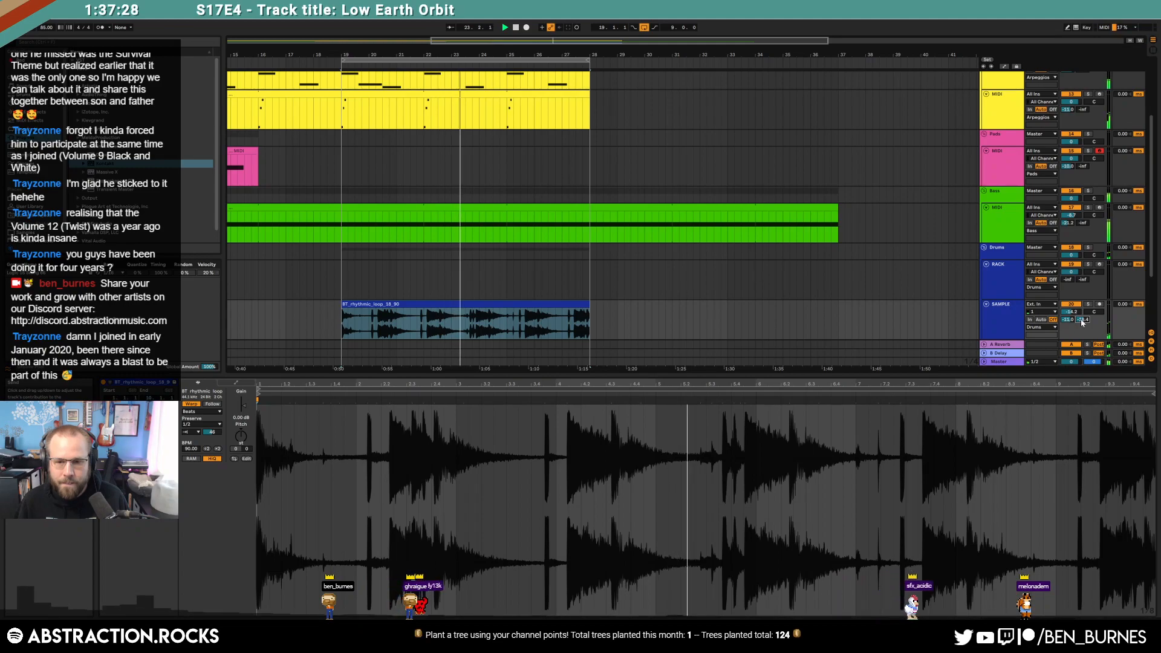
Step: Copy the drum loop clip to bar 29, set the copy's warp mode to Tones, and play it
left_click(435, 304)
left_click_drag(435, 304, 713, 305)
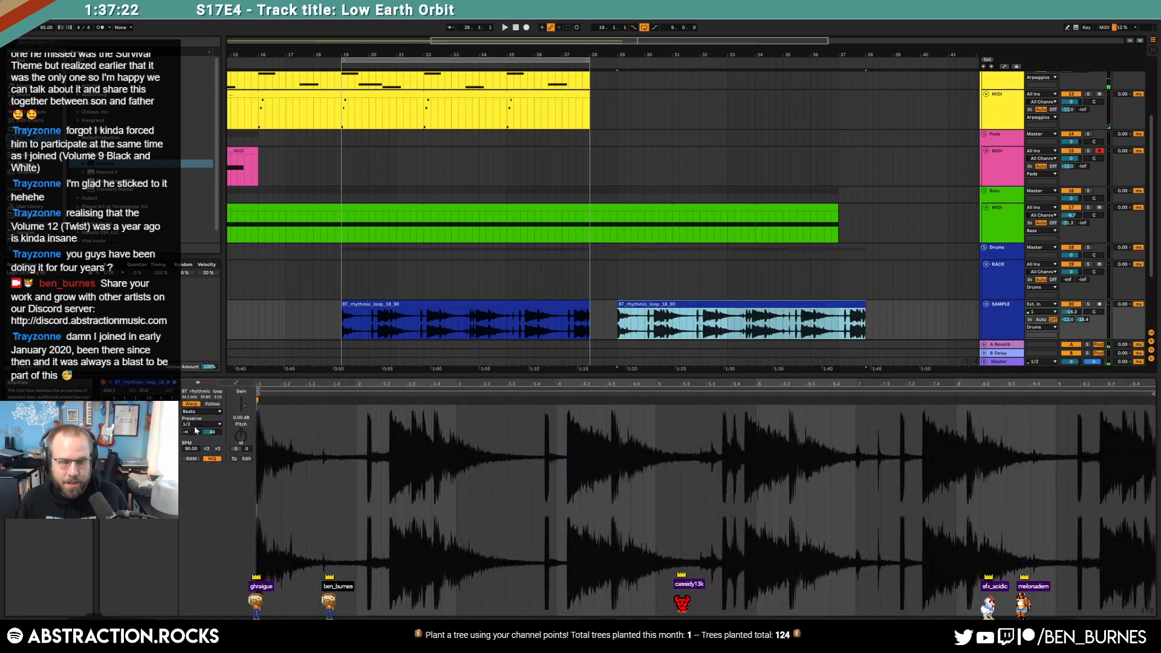
left_click(202, 412)
left_click(202, 420)
key("space")
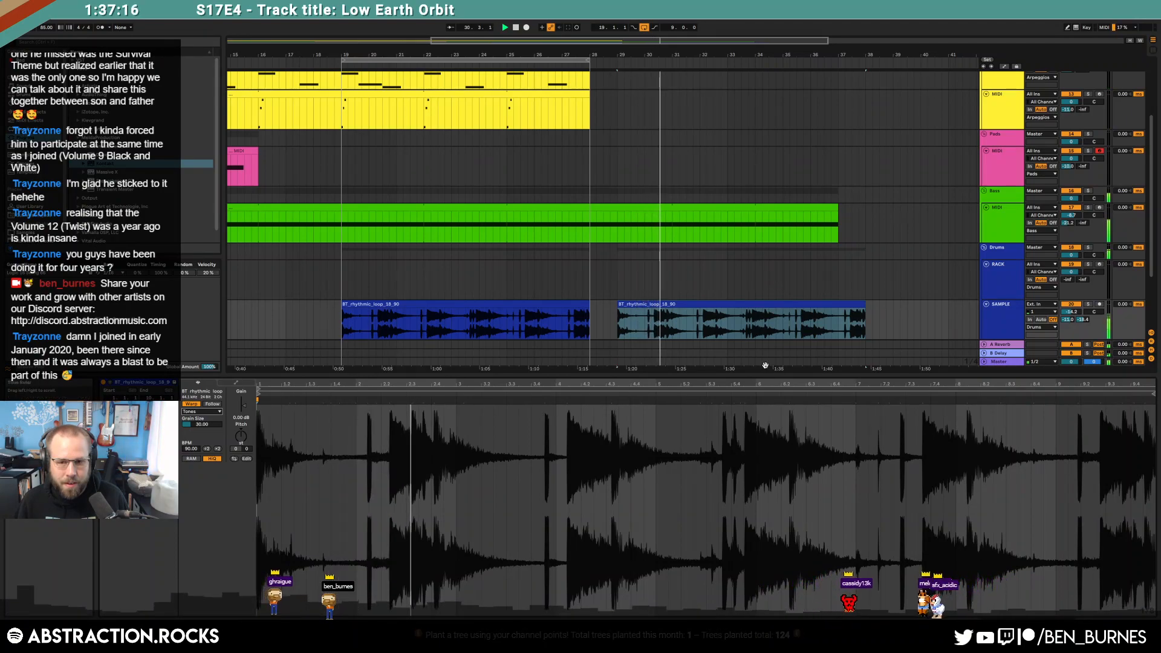
Step: Stop playback and move the Tones copy of the drum loop out to about bar 45
left_click(729, 305)
scroll(639, 302, "down", 5)
left_click_drag(629, 304, 824, 317)
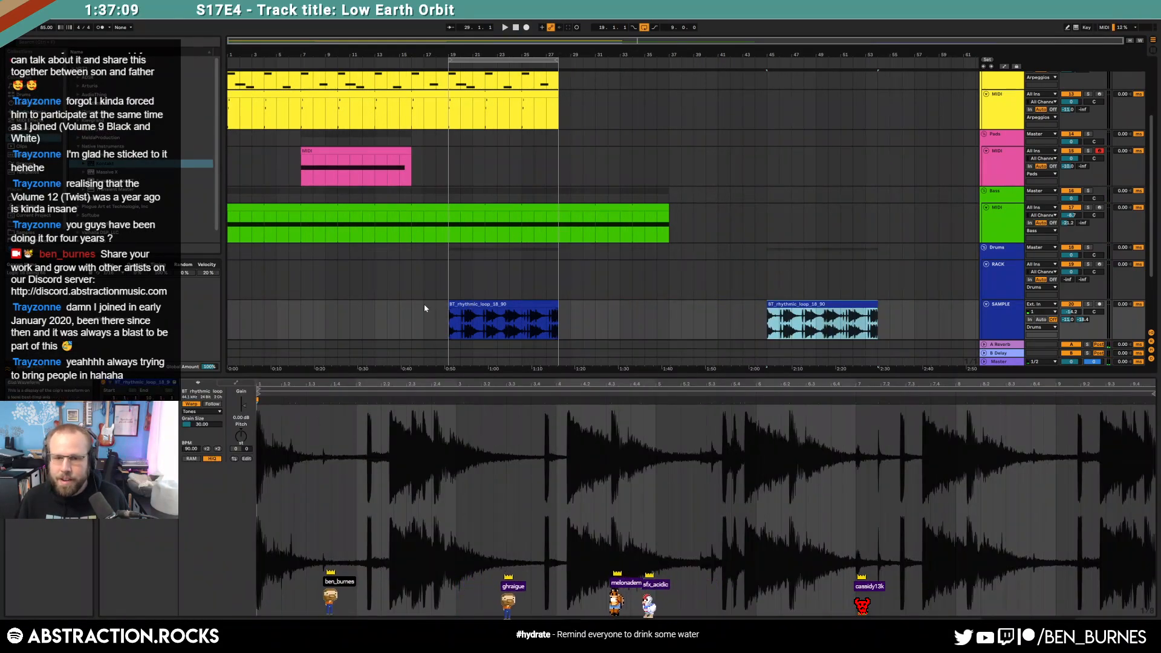
Step: Play the original loop from bar 19, lowering the SAMPLE track's delay send and fine-tuning the clip's transient envelope
left_click(463, 305)
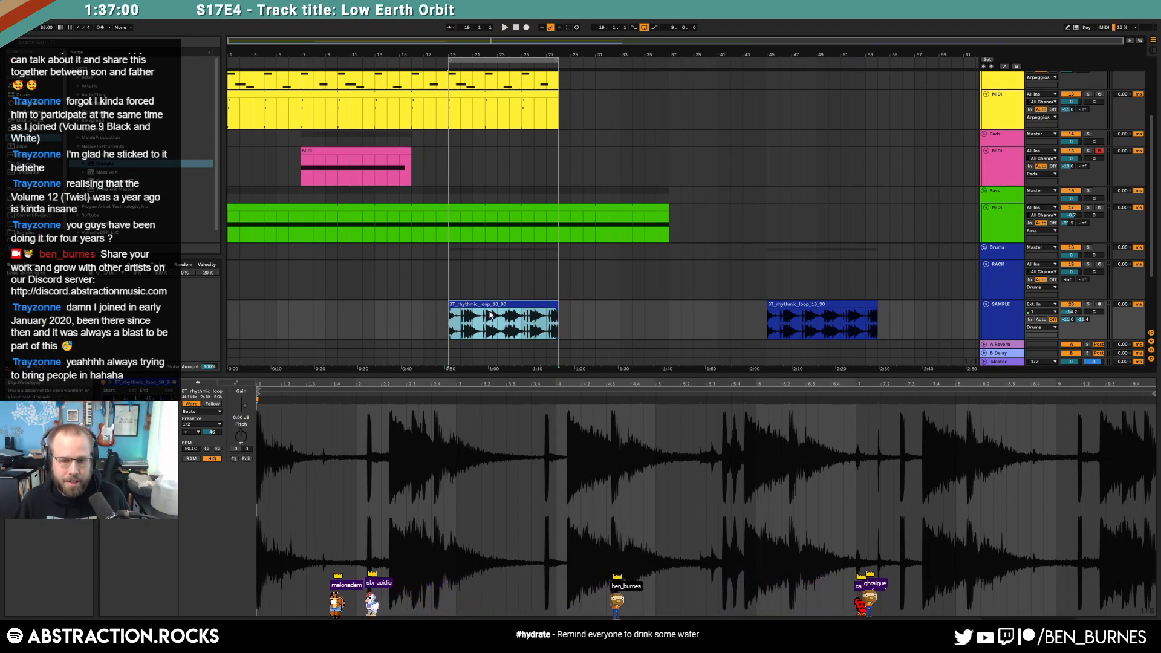
key("plus")
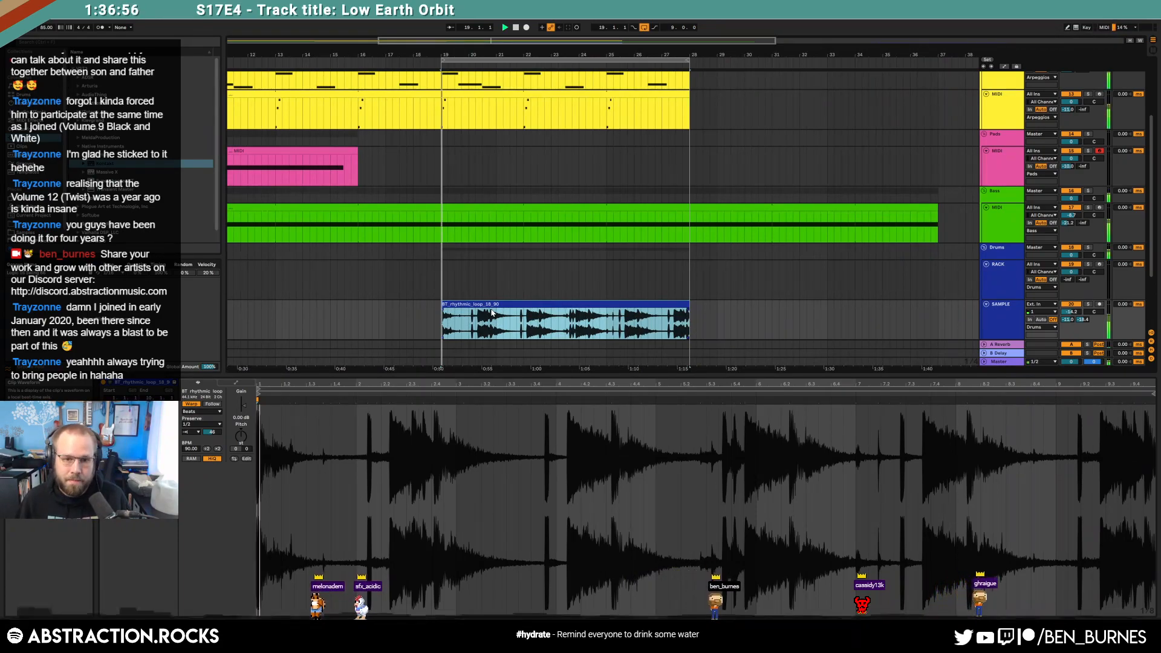
key("space")
left_click_drag(1082, 319, 1083, 335)
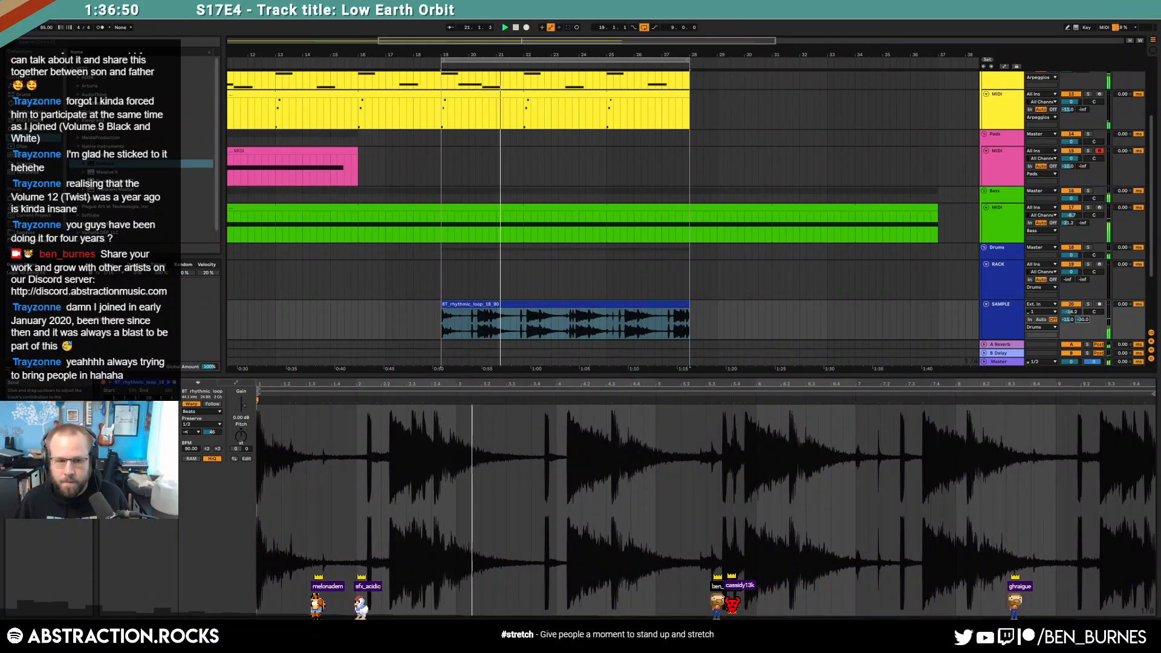
left_click_drag(213, 432, 212, 434)
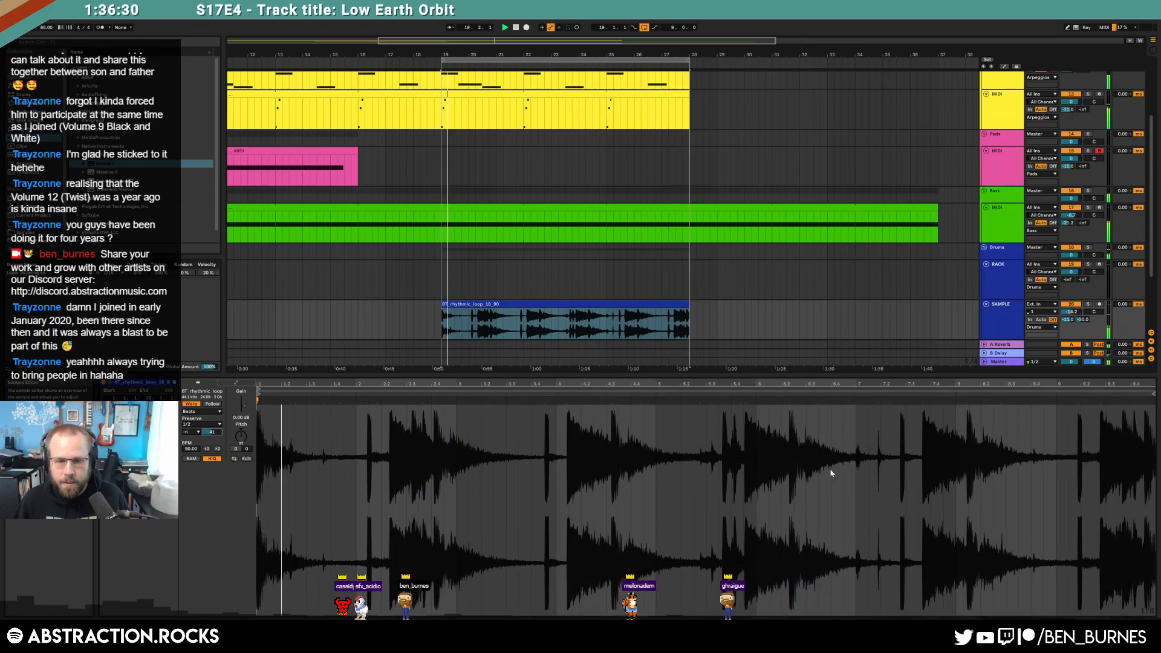
Step: Stop playback and mark sections around the first hits in the drum loop's waveform to inspect them
left_click(629, 305)
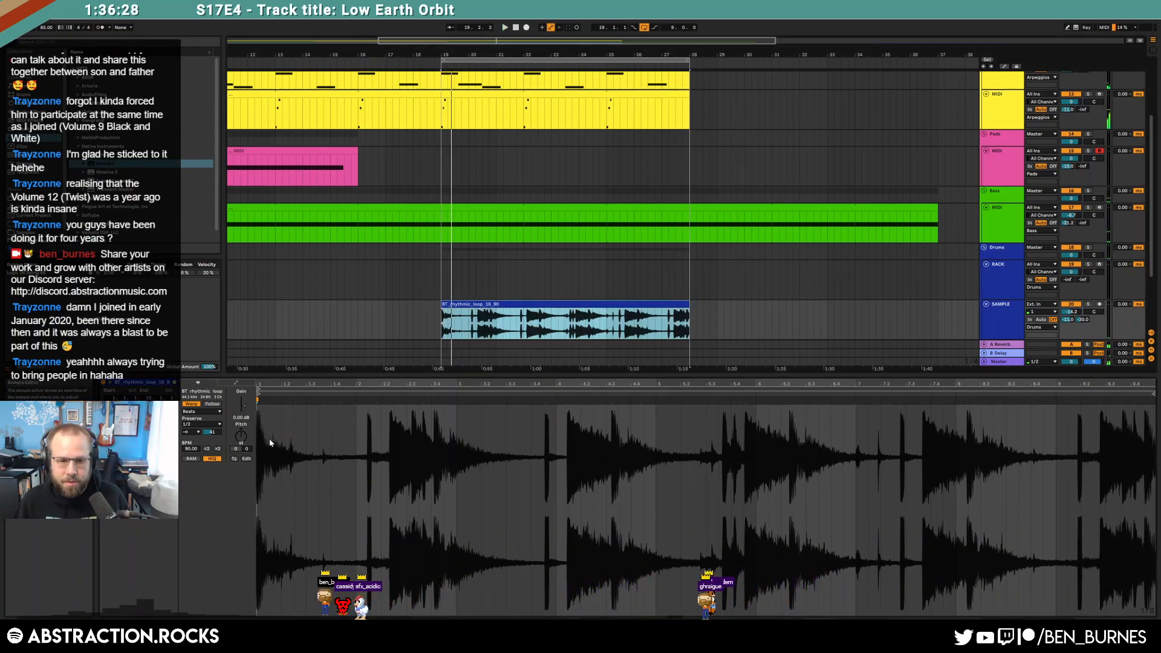
left_click_drag(269, 444, 453, 444)
left_click(366, 444)
left_click(412, 442)
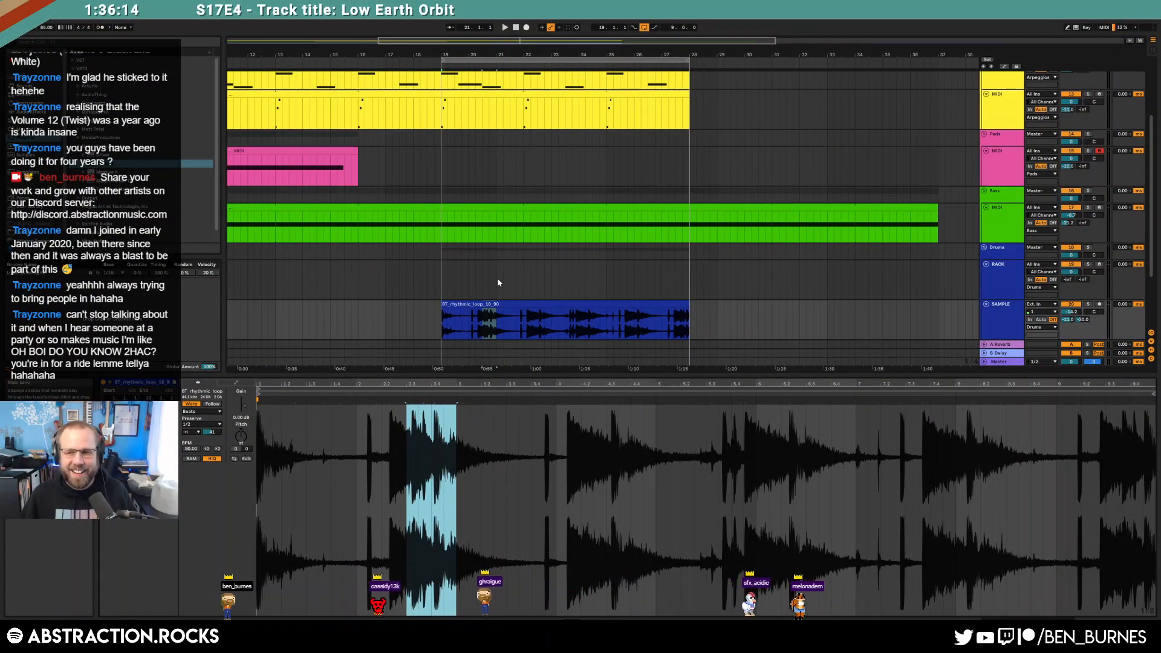
Step: Set the insert position to bar 19 on the Drums group's RACK track and browse the library folders for drum samples
left_click(443, 275)
key("shift+Tab")
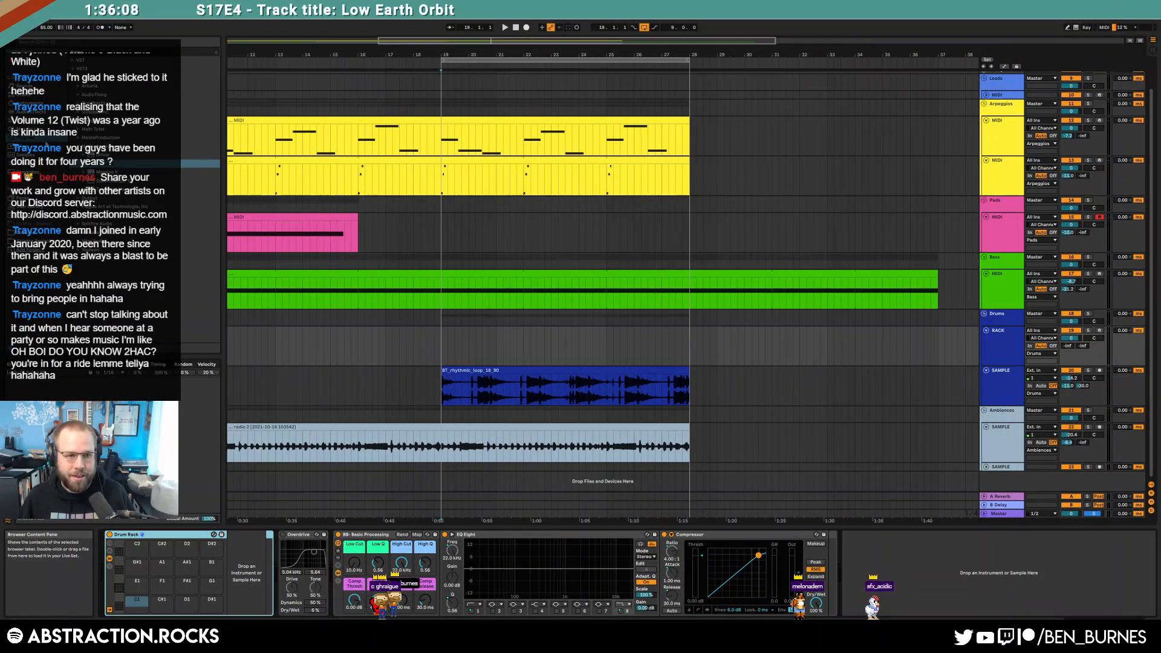
left_click(25, 232)
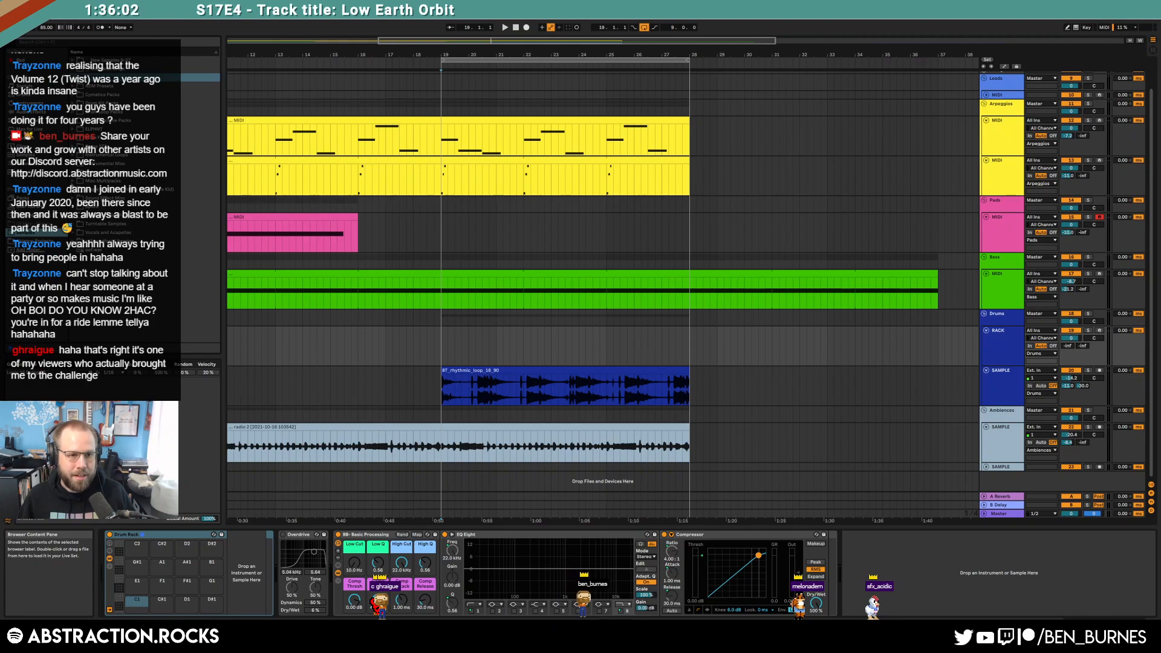
left_click(72, 181)
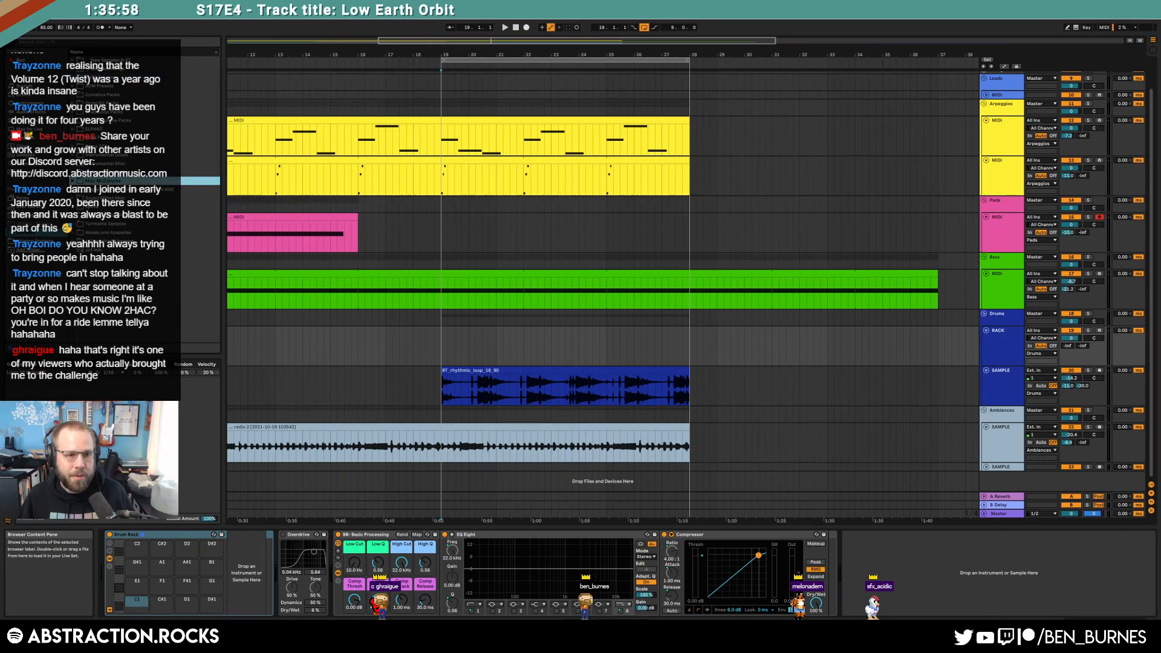
left_click(71, 103)
left_click(96, 103)
left_click(98, 121)
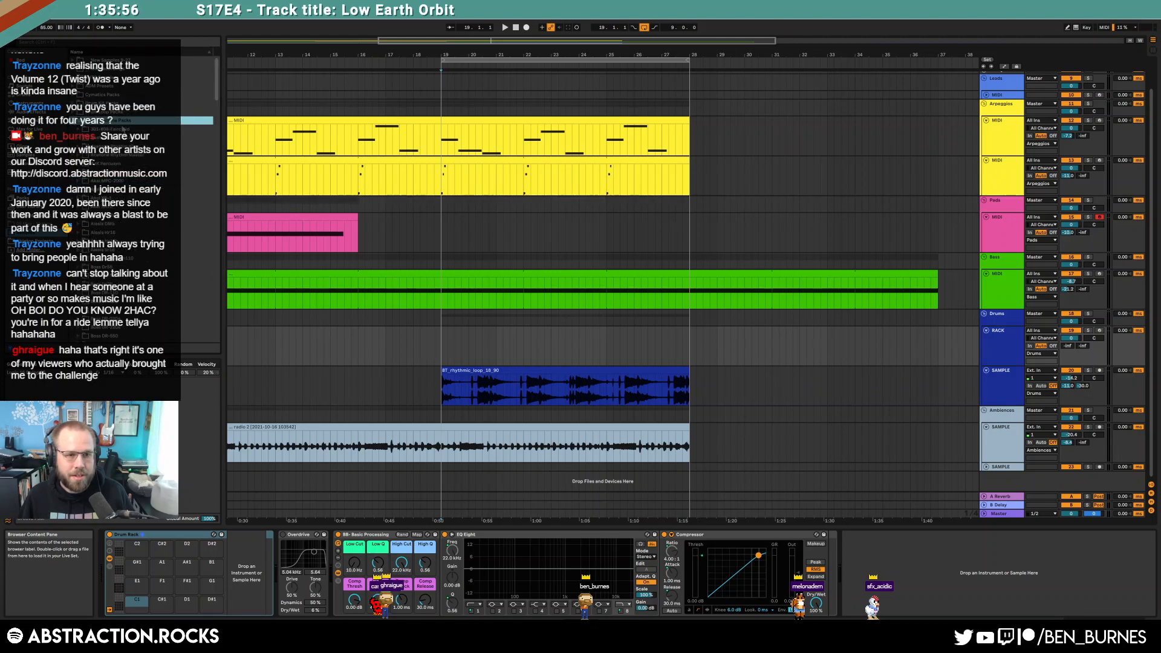
scroll(213, 103, "down", 5)
scroll(213, 103, "up", 5)
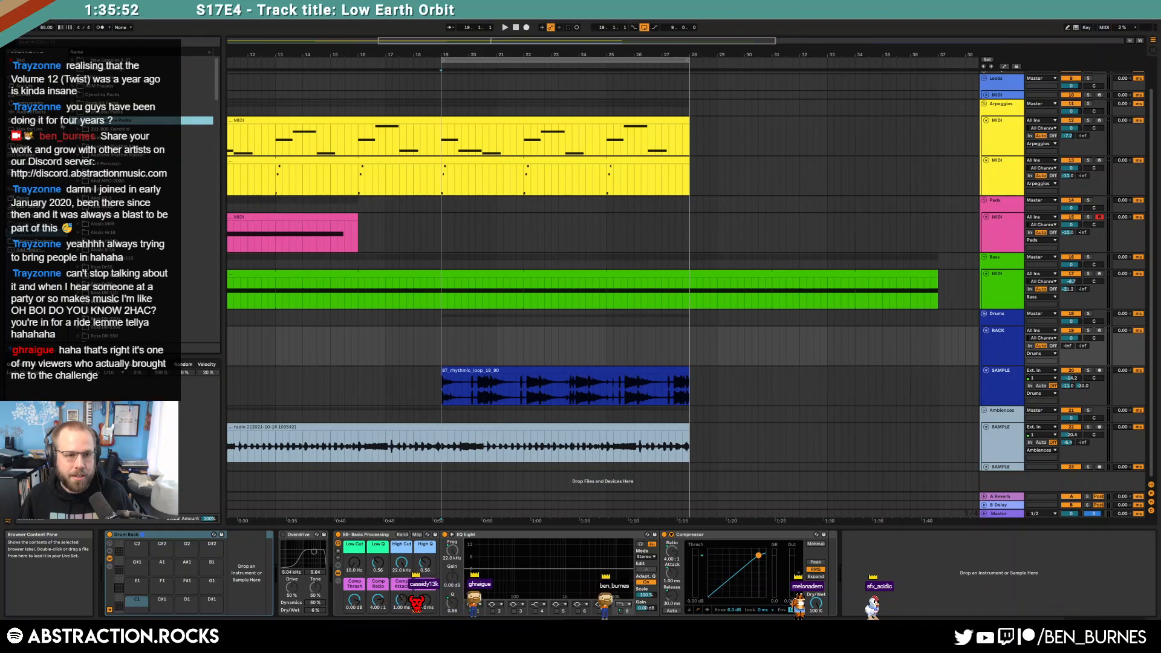
Step: Find the closed hi-hat sample hihatClosed_OH_P_7 in the drum sample folders and load it onto the Drum Rack's E1 pad
left_click(72, 122)
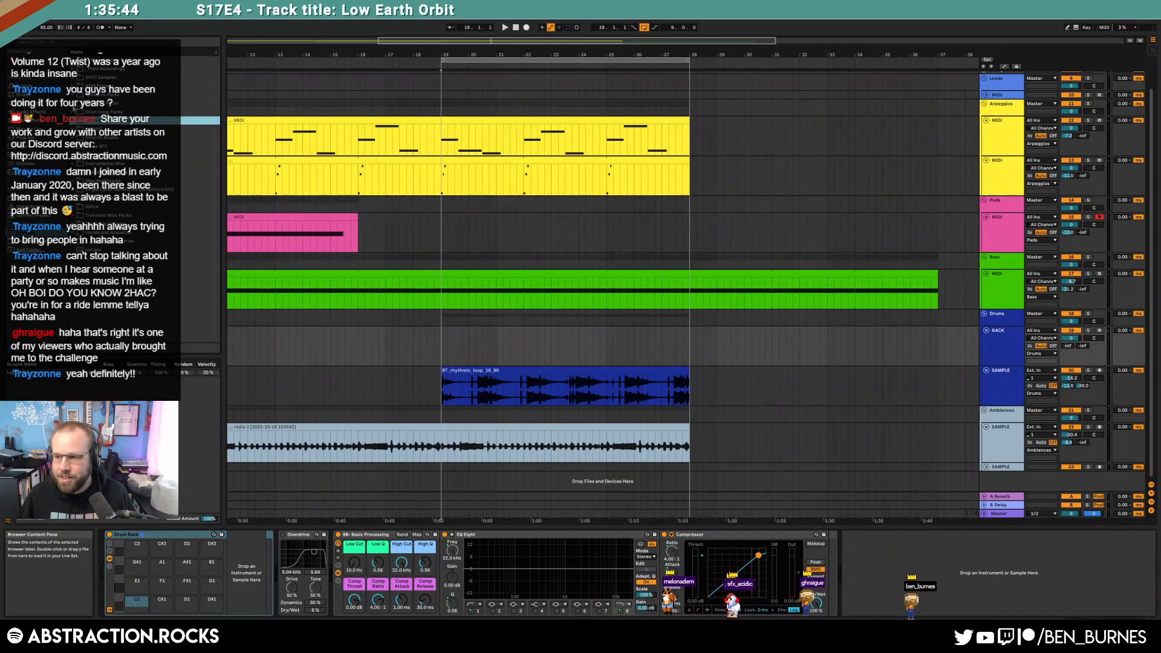
left_click(73, 104)
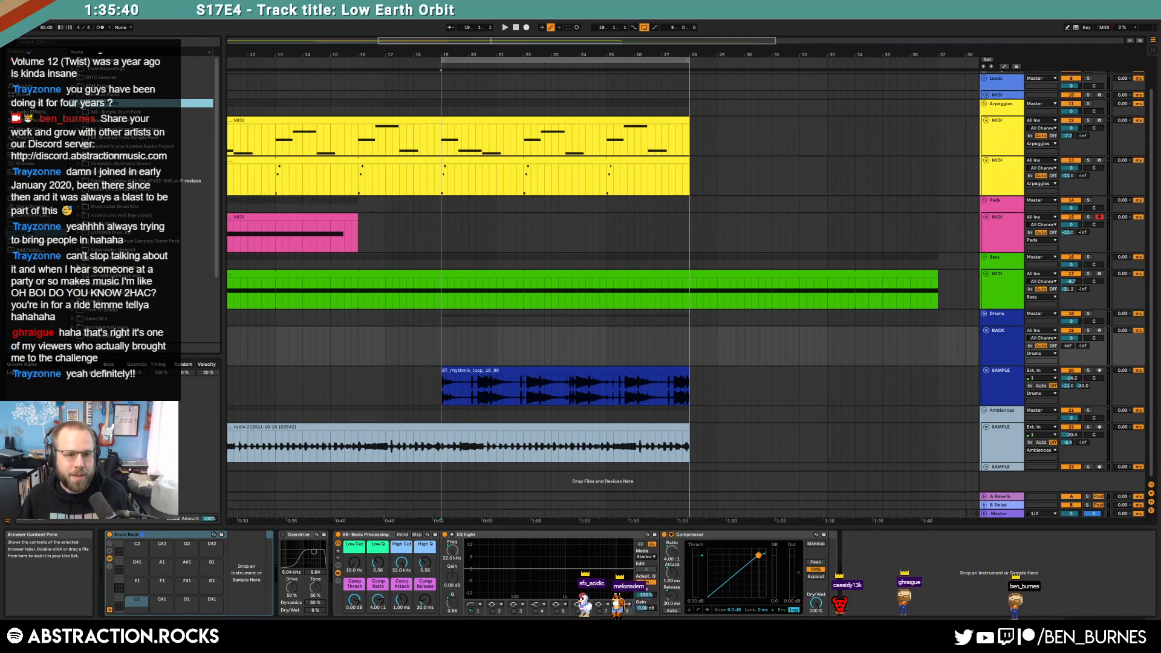
left_click(79, 250)
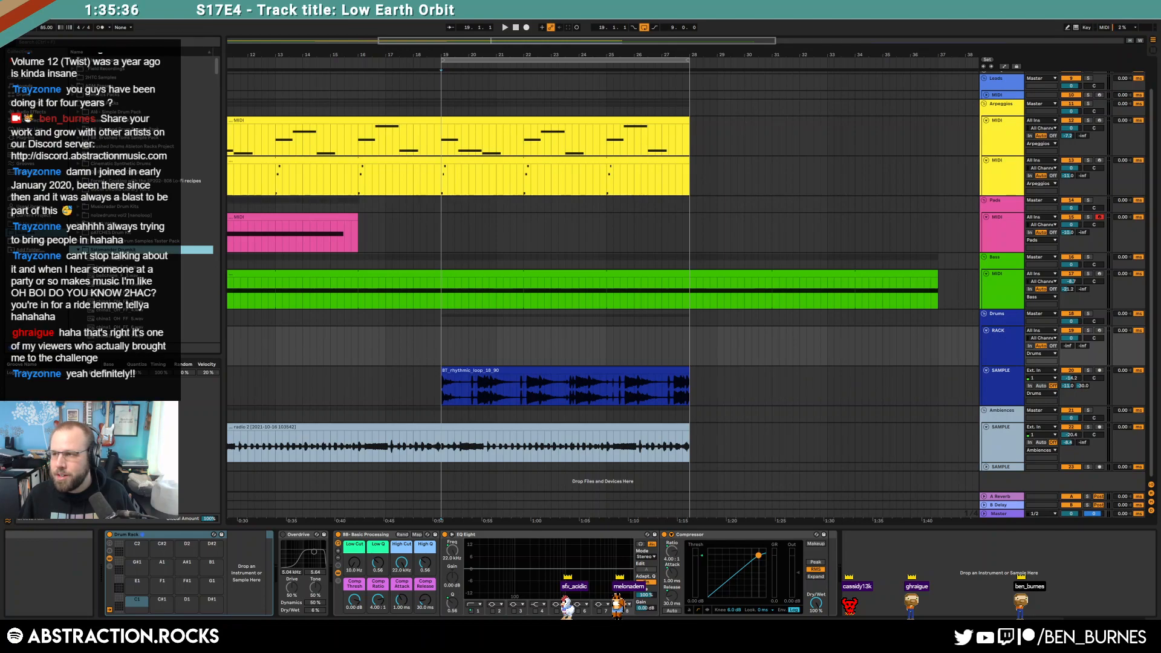
left_click_drag(214, 69, 222, 130)
left_click(169, 116)
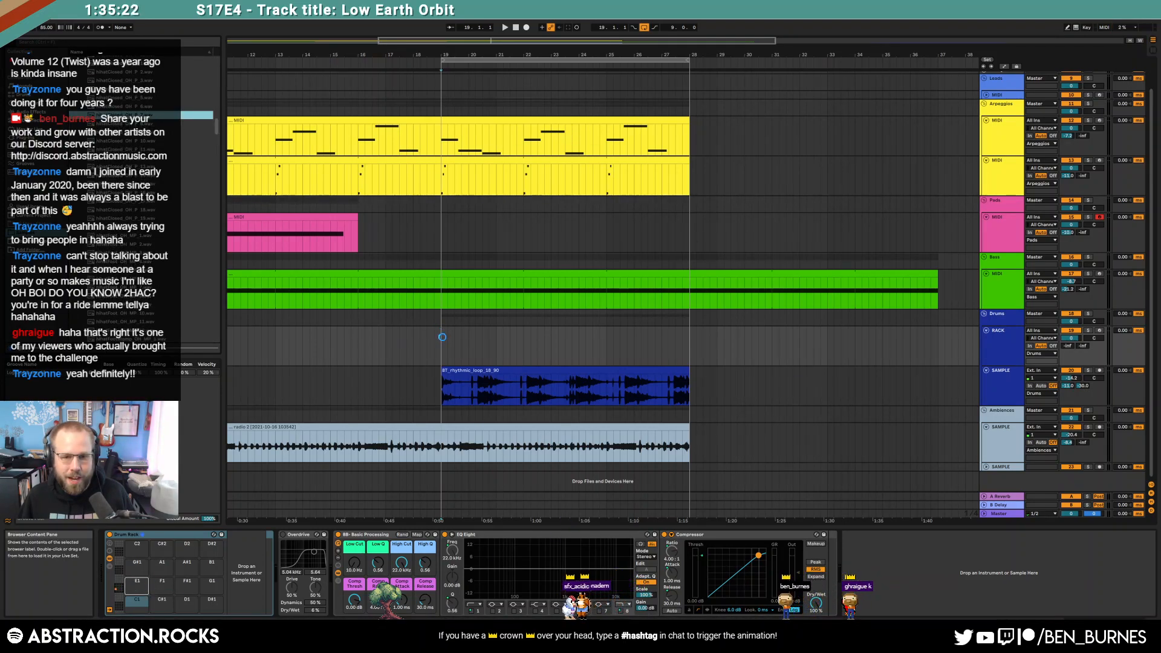
Step: Create a two-bar MIDI clip at bar 19 on the RACK track with a closed hi-hat note on every beat
double_click(475, 341)
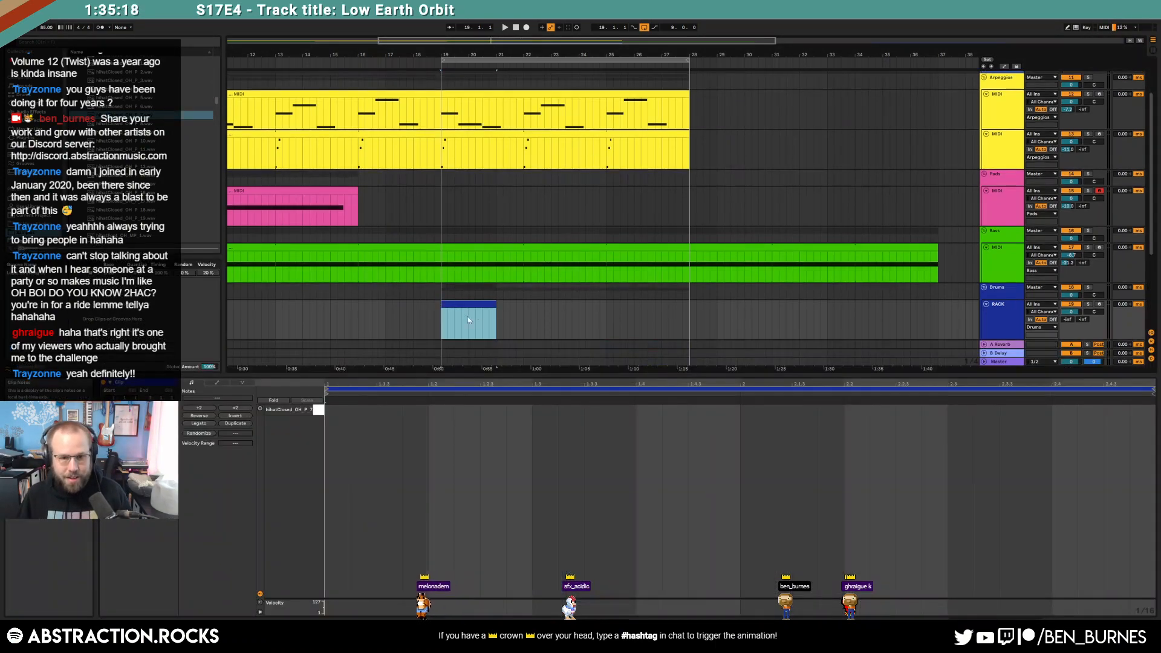
double_click(335, 410)
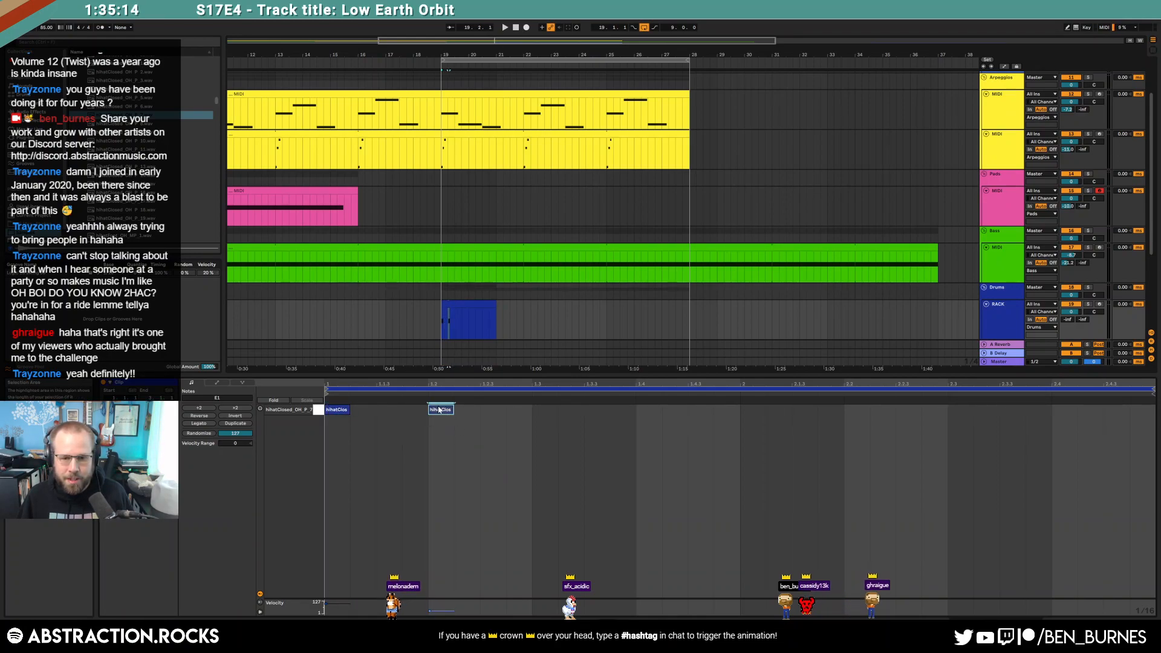
double_click(542, 410)
double_click(565, 410)
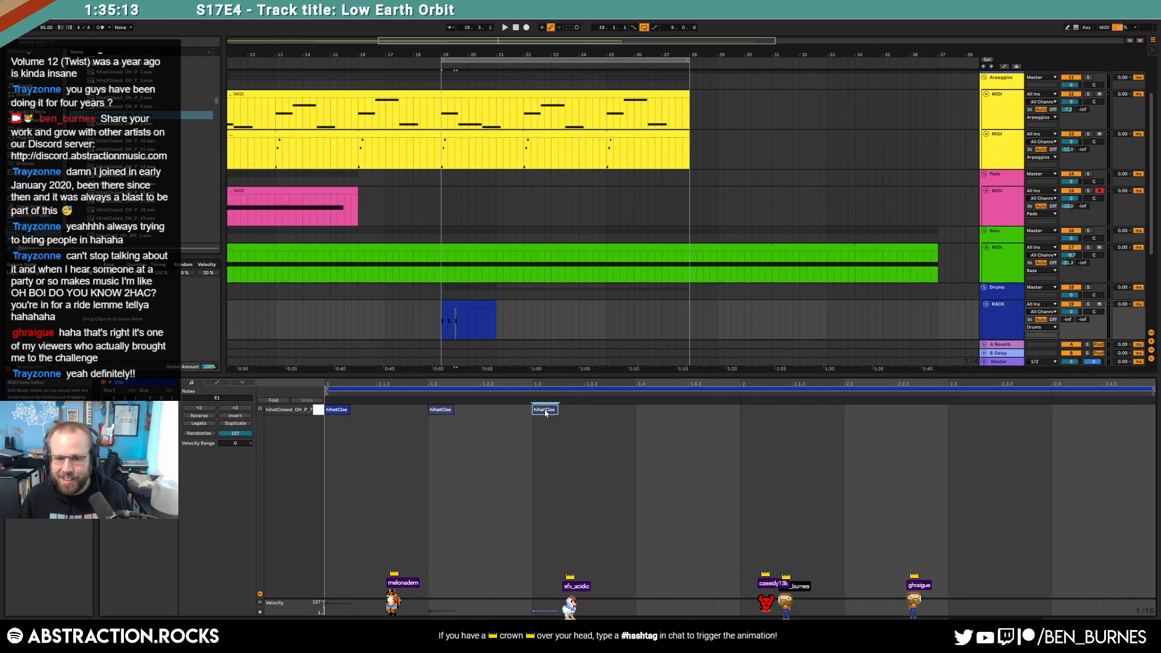
double_click(650, 411)
key("ctrl+a")
key("ctrl+d")
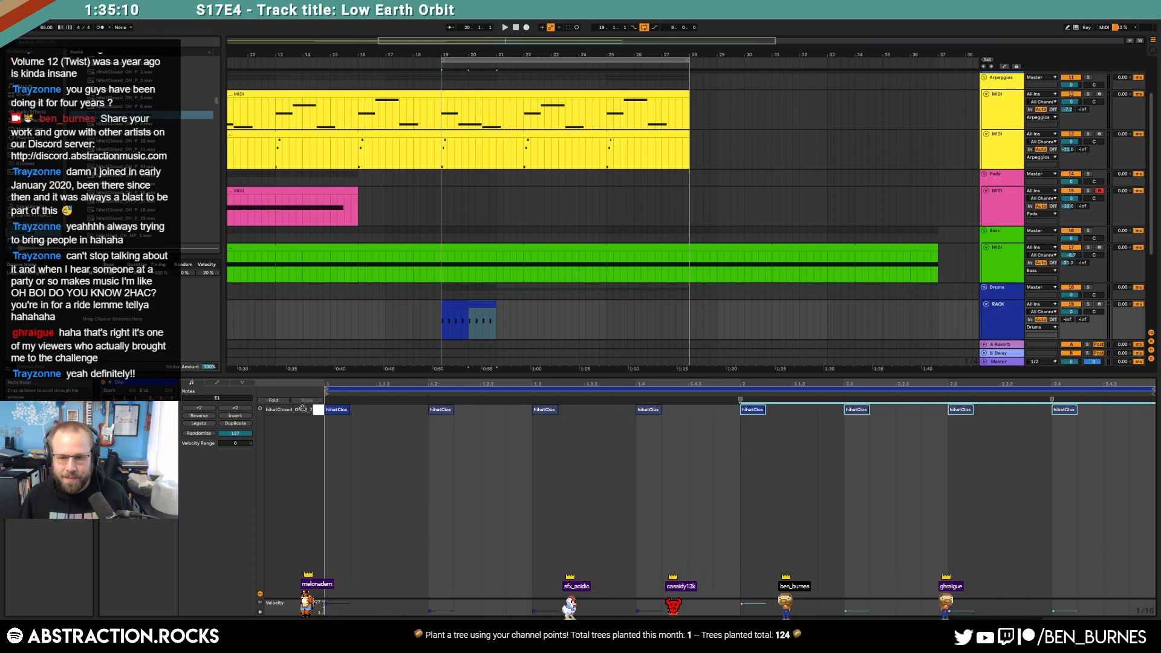
Step: Extend the hi-hat clip to bar 28 and move the hi-hat sample's start point slightly later
key("shift+Tab")
left_click_drag(496, 330, 686, 339)
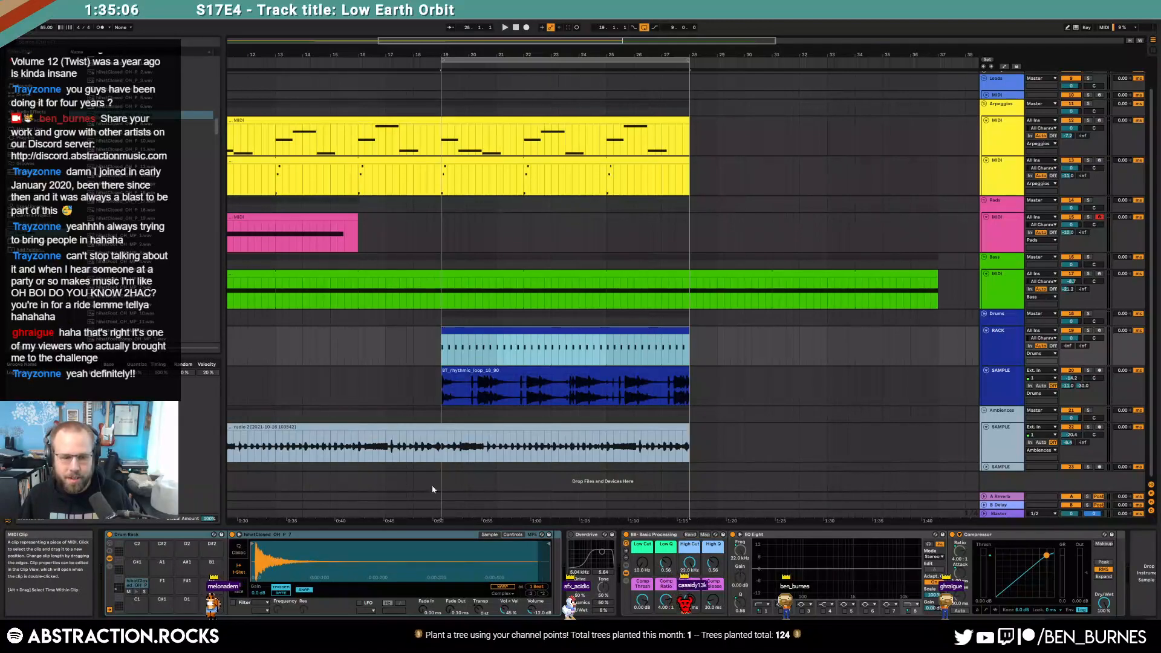
mouse_move(256, 549)
left_mouse_down()
mouse_move(251, 559)
mouse_move(269, 545)
left_mouse_up()
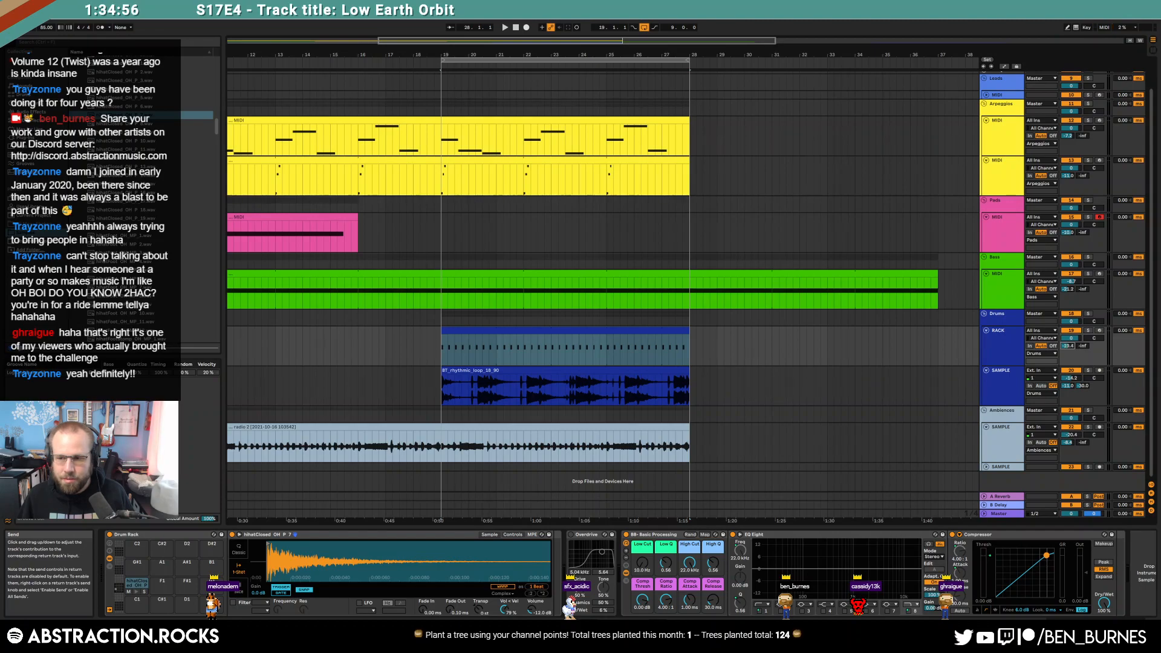
Step: Play the arrangement from about bar 17 to hear the drum clips enter
left_click(394, 347)
key("space")
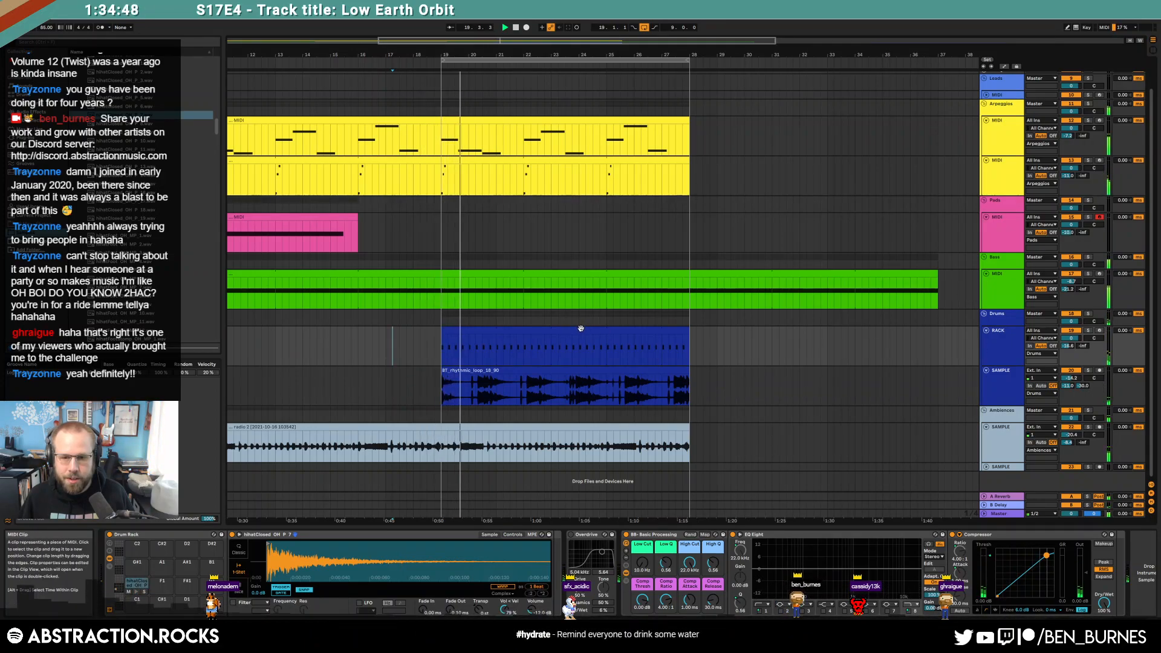
double_click(581, 328)
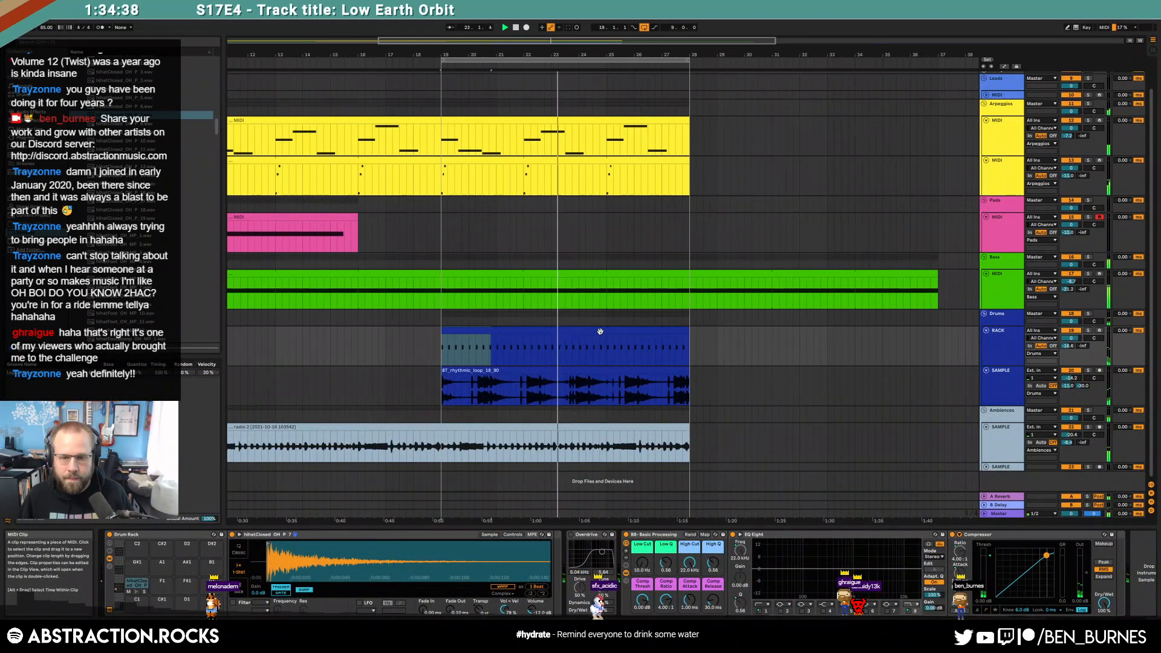
Step: Add and shift warp markers in bars 4, 7 and 9 of the BT_rhythmic_loop_18_90 clip to align its hits with the grid
double_click(542, 405)
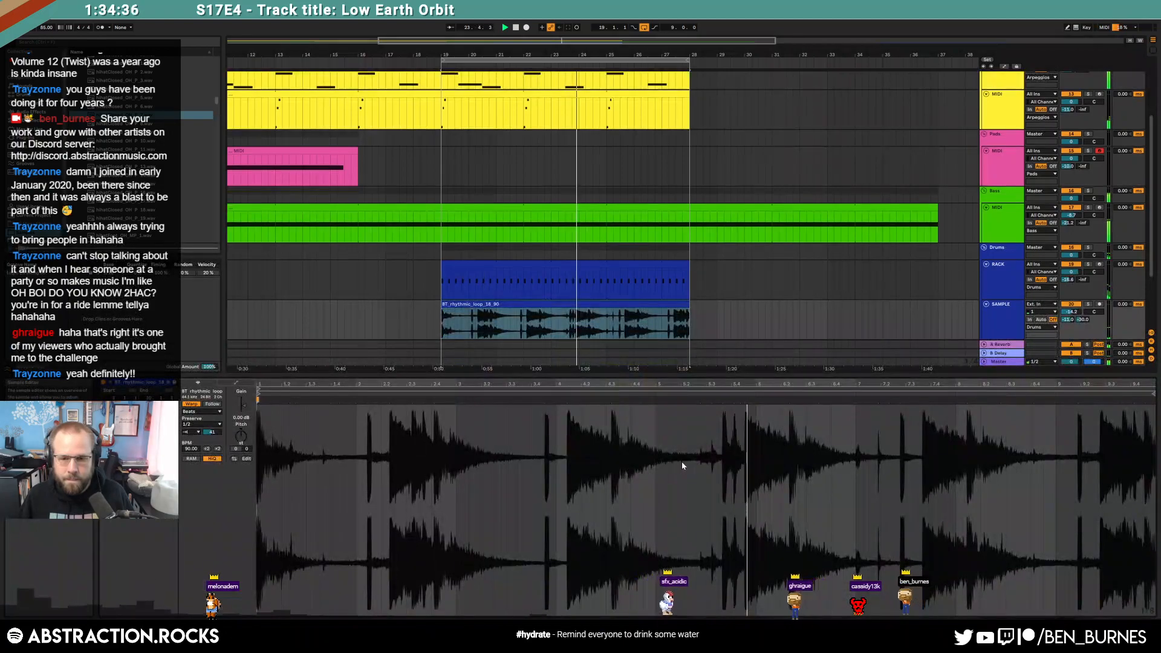
double_click(567, 402)
mouse_move(567, 402)
left_mouse_down()
mouse_move(556, 401)
mouse_move(606, 400)
left_mouse_up()
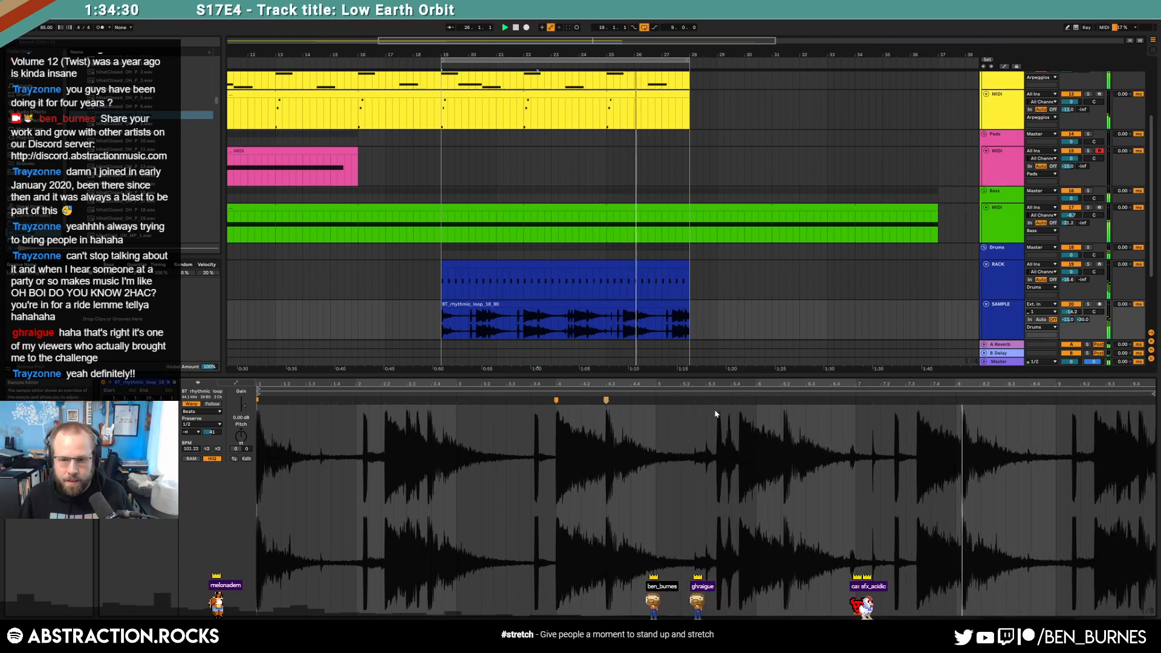
double_click(919, 400)
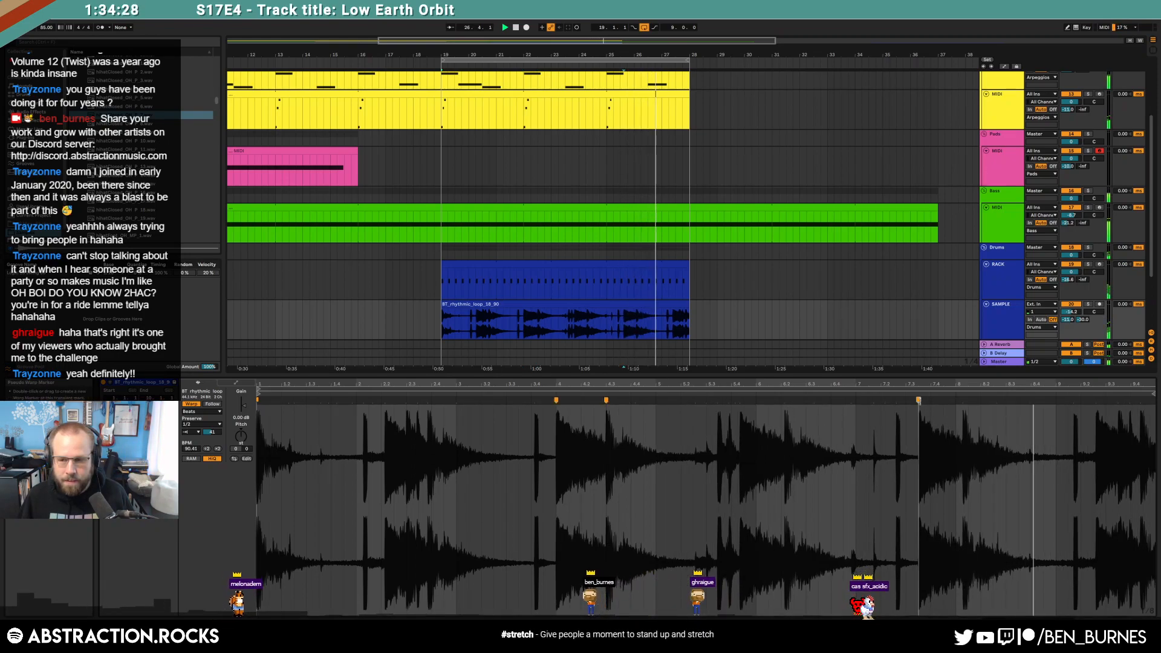
left_click_drag(964, 401, 956, 401)
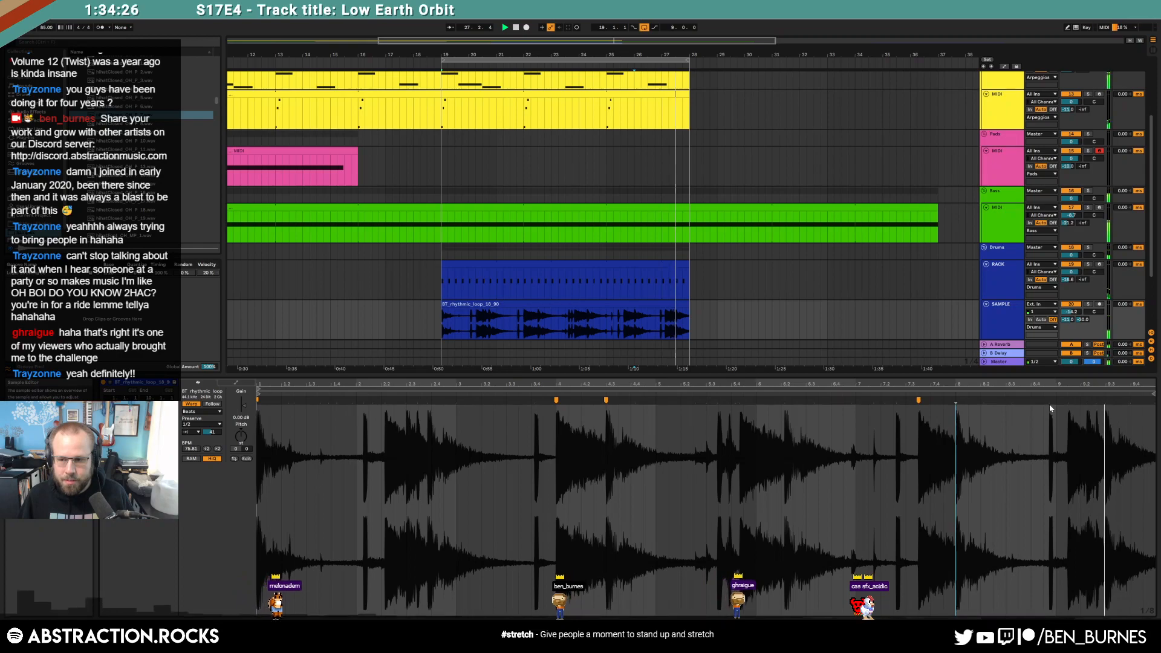
left_click_drag(1050, 402, 1125, 403)
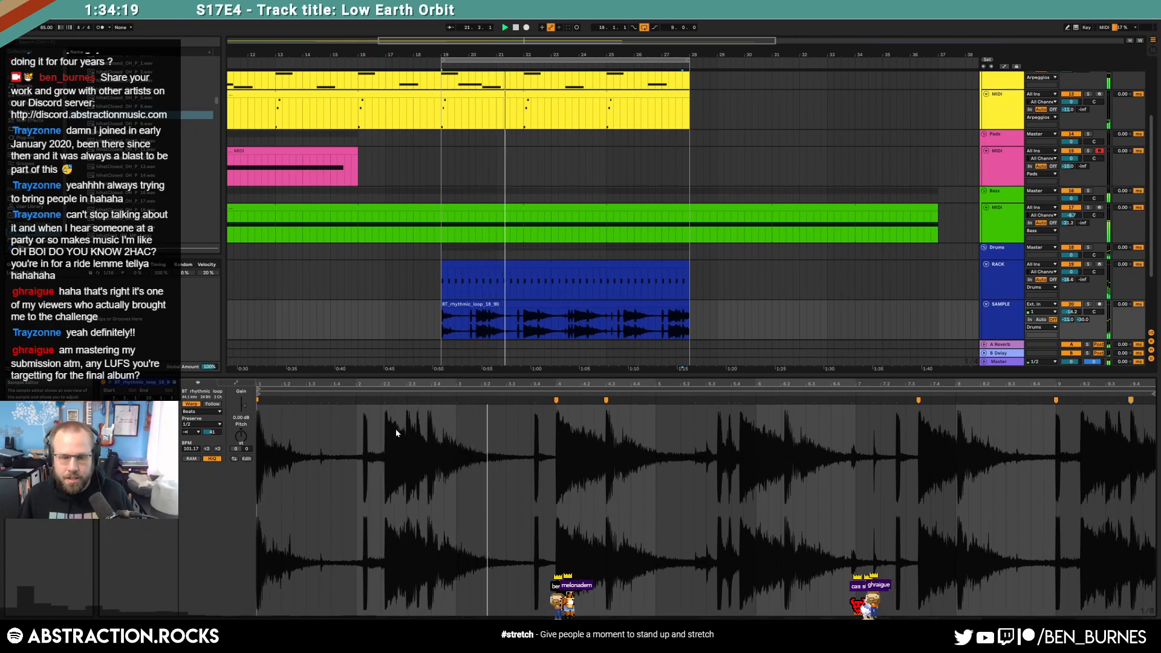
Step: Warp the rhythmic loop's two hits in bar 2 and the one in bar 6 onto the grid, then return to the device view
left_click_drag(383, 400, 371, 401)
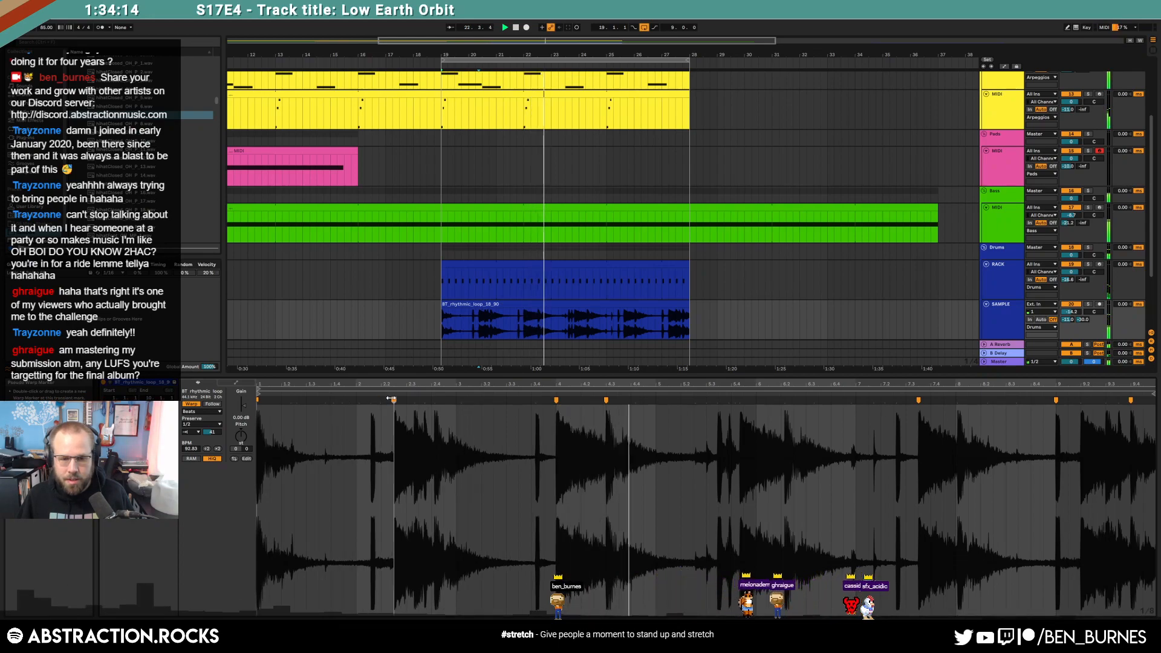
left_click_drag(372, 401, 369, 400)
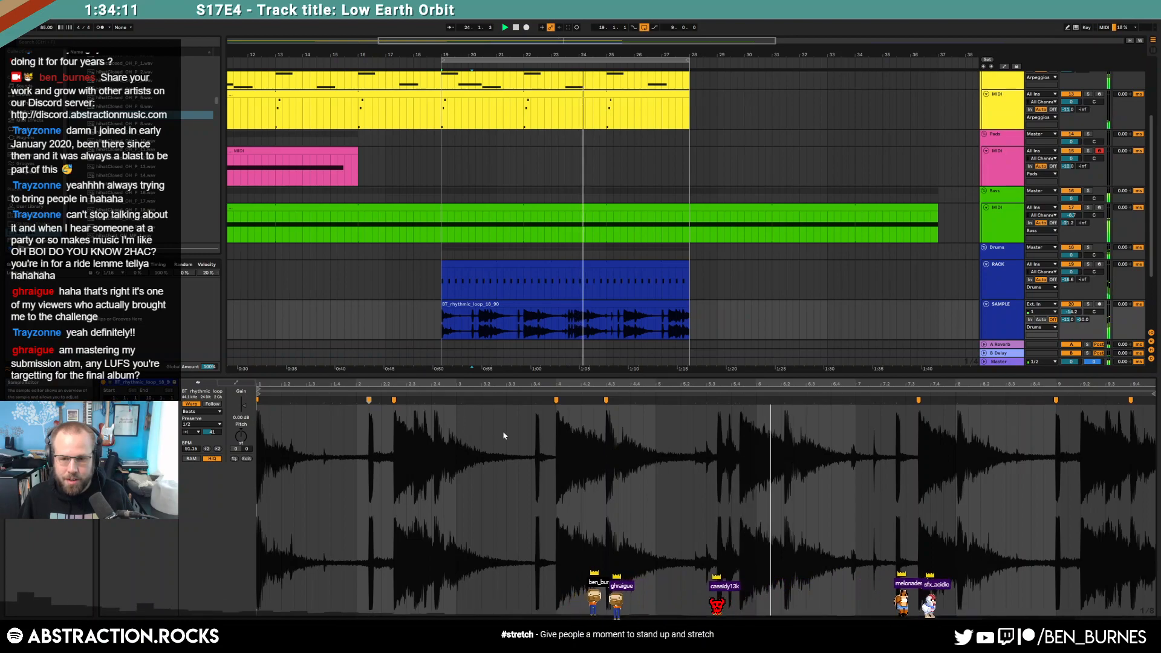
left_click_drag(783, 399, 781, 400)
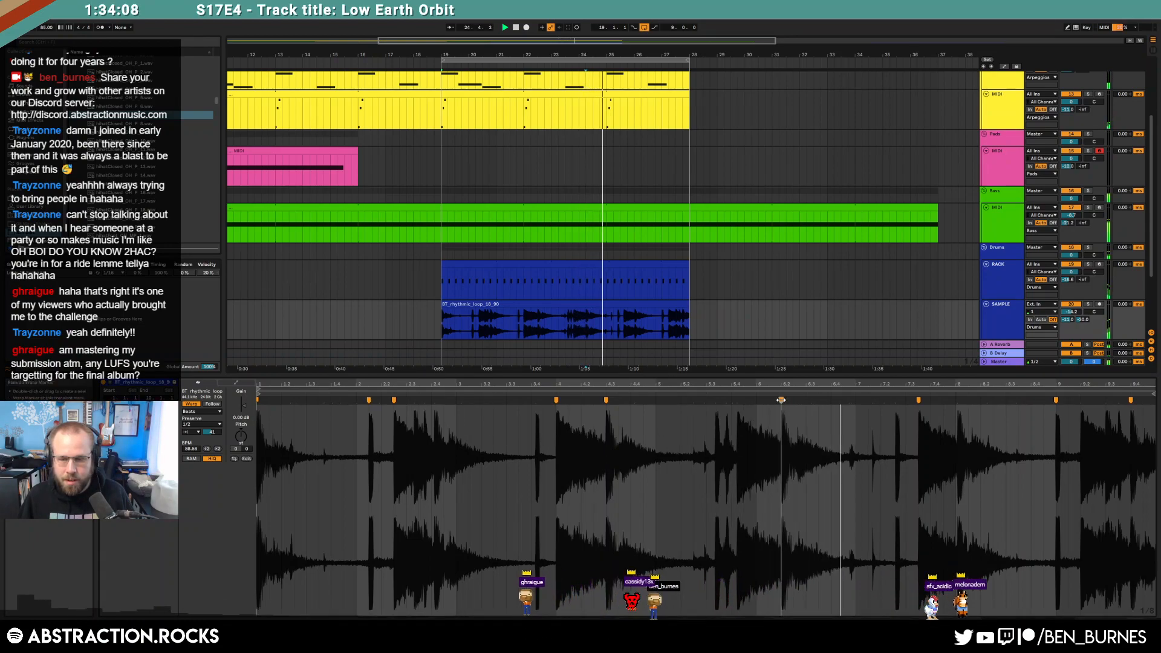
key("shift+Tab")
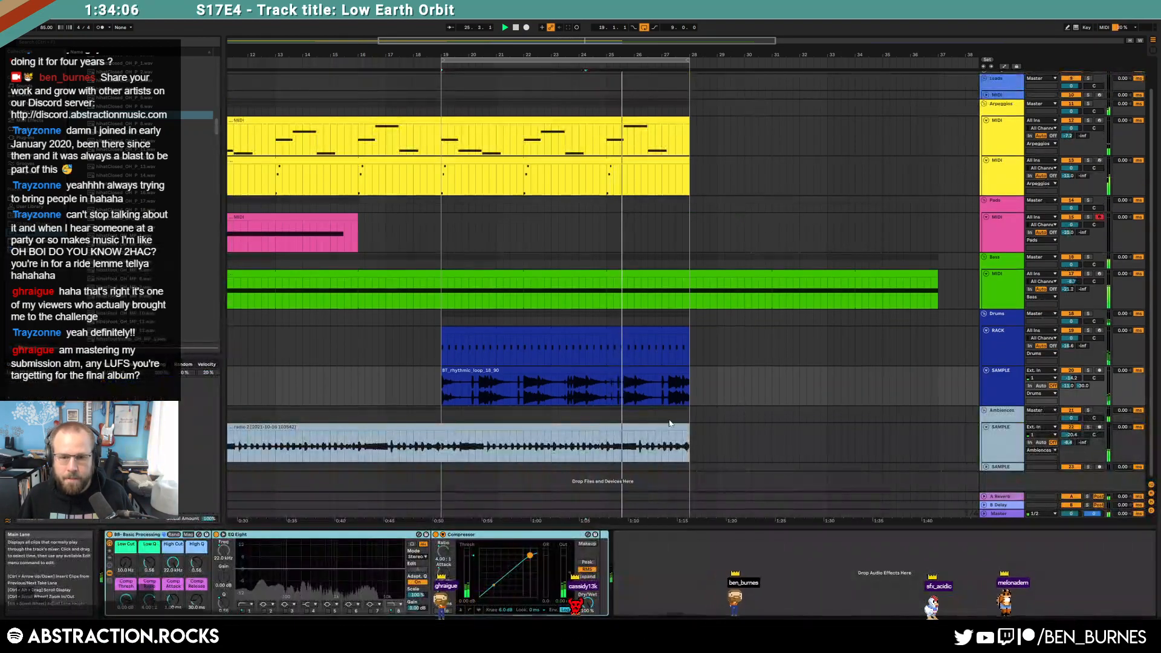
Step: Extend the radio 2 ambience clip to bar 37 and split it at bar 28
left_click_drag(688, 429, 937, 441)
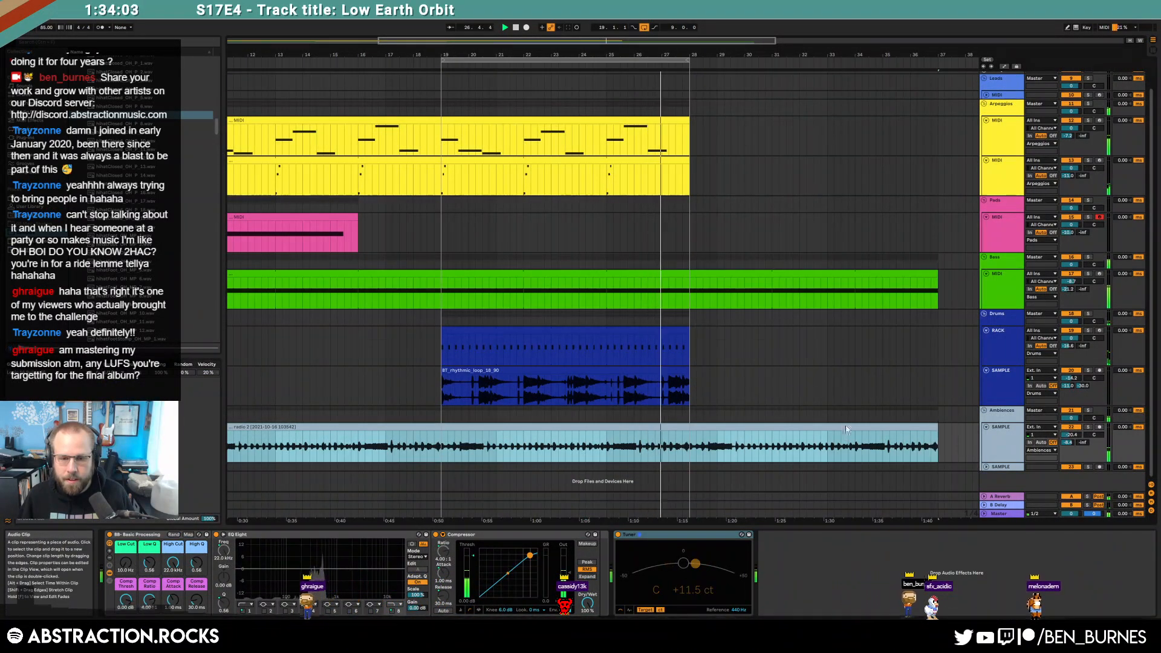
key("shift+Tab")
scroll(645, 337, "down", 5)
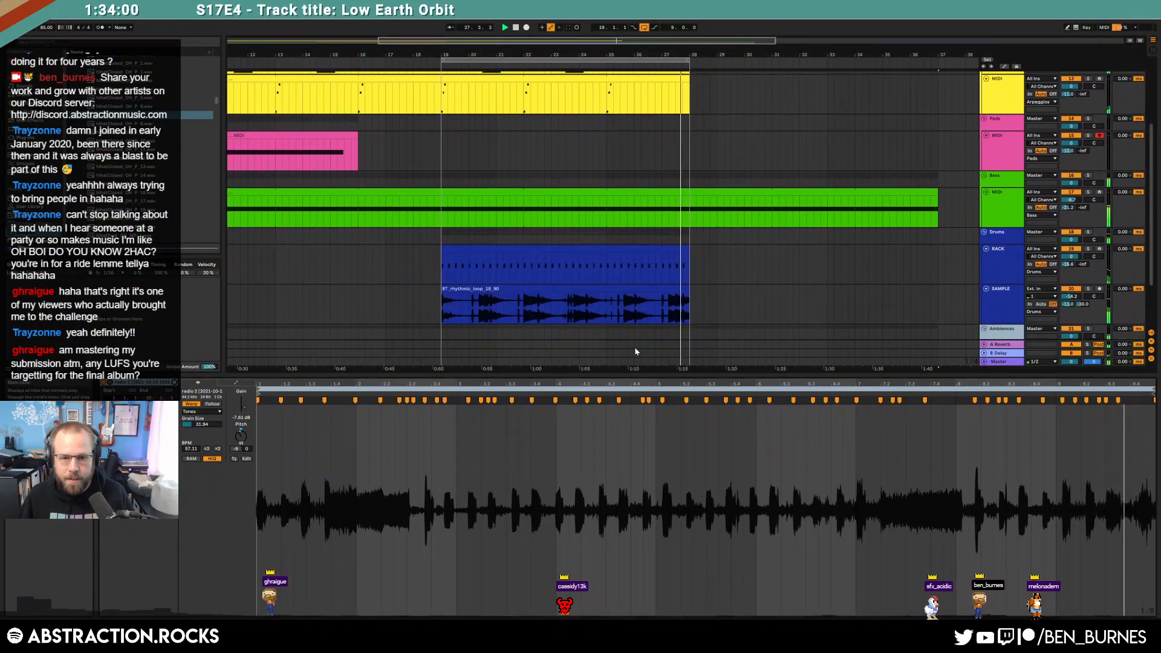
left_click_drag(443, 299, 939, 297)
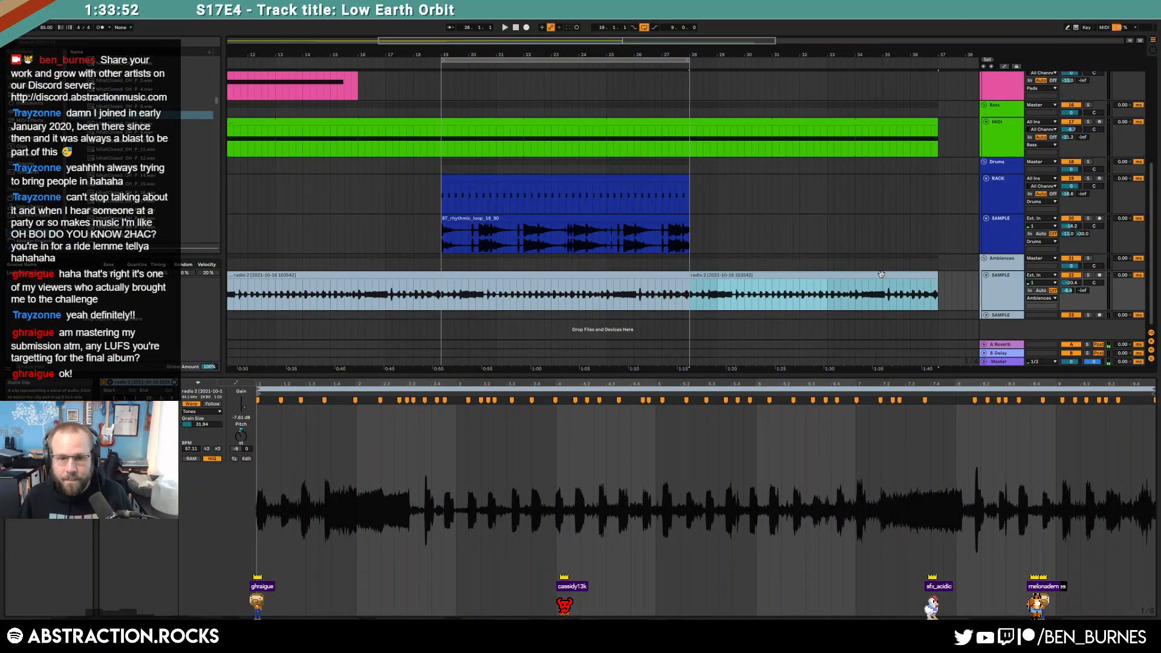
Step: Draw a transposition envelope on the second radio clip rising from 0 to +3 st at its end, and play it back
left_click(236, 383)
left_click(202, 399)
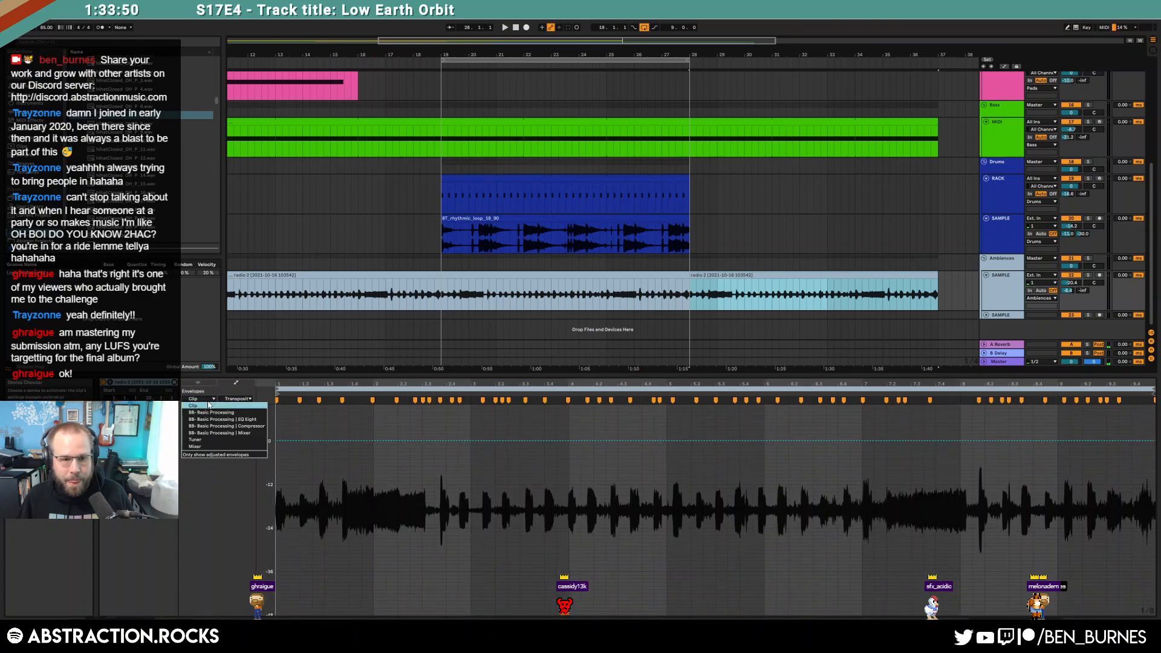
left_click(206, 406)
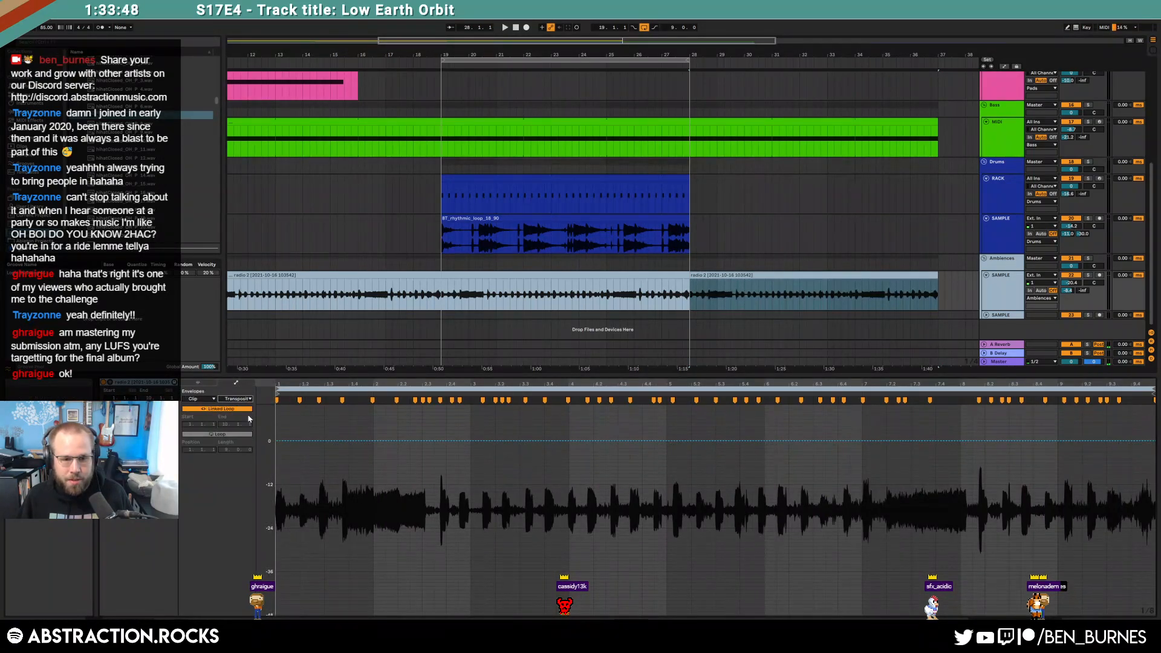
scroll(353, 486, "up", 2)
left_click(277, 494)
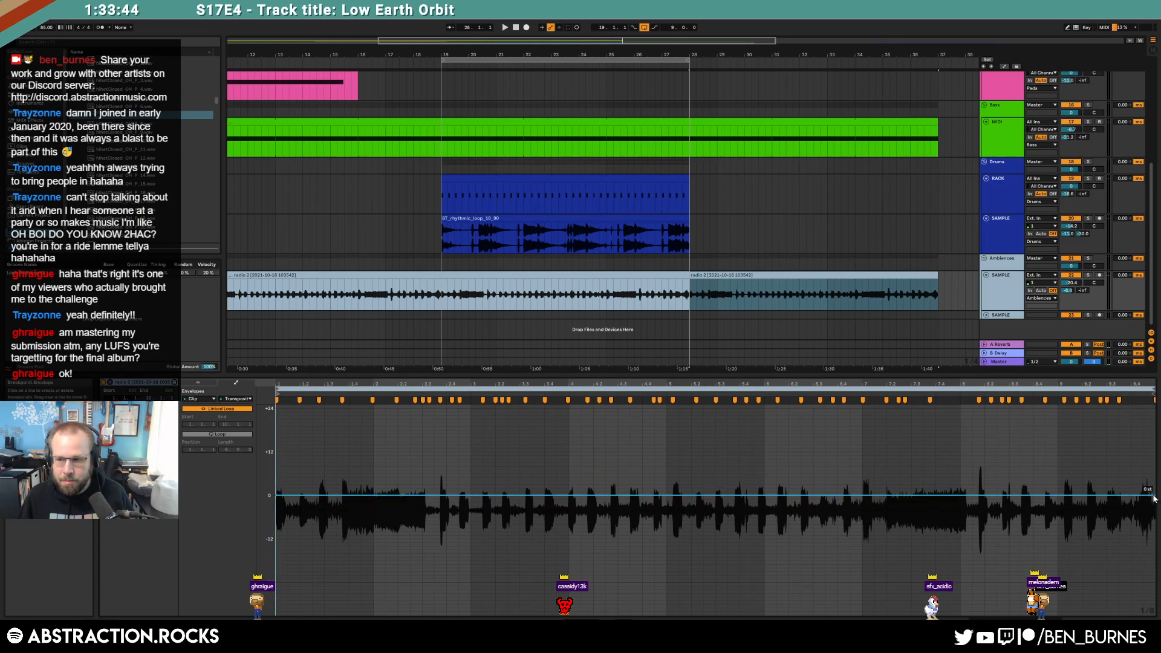
left_click_drag(1152, 495, 1152, 487)
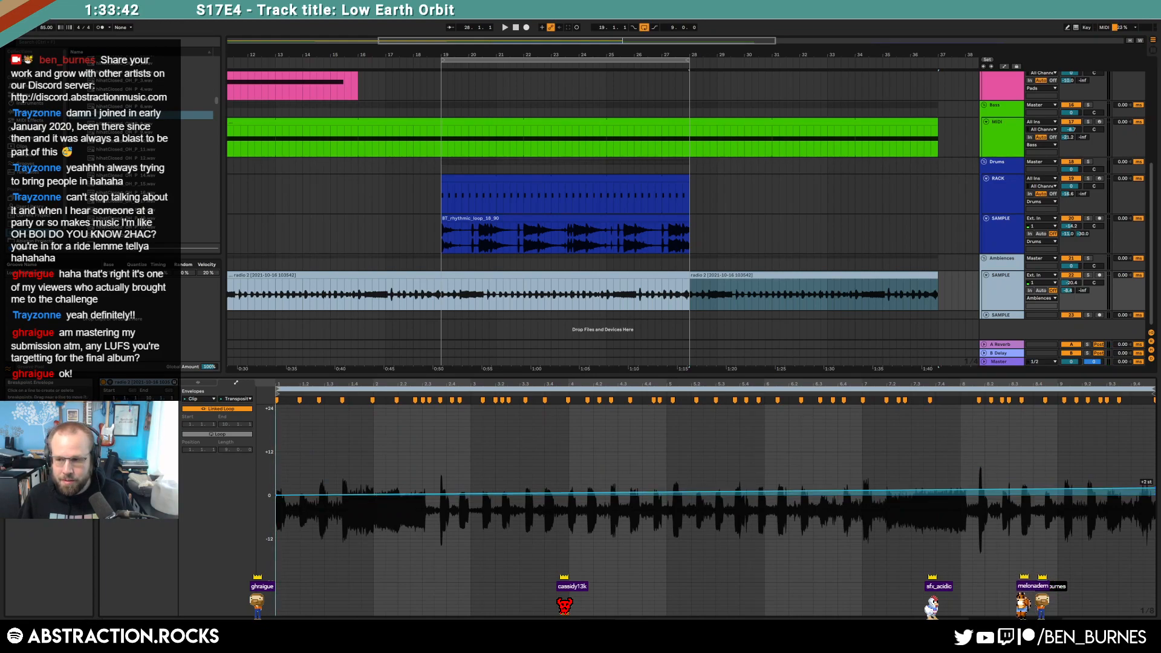
left_click_drag(1153, 487, 1152, 485)
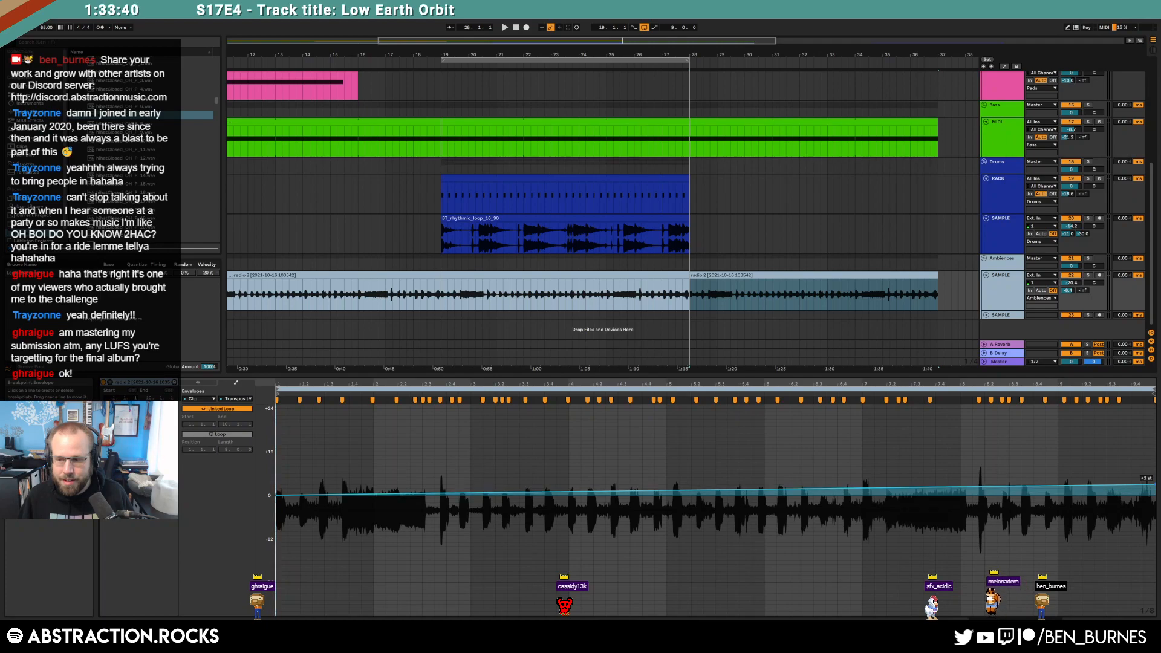
key("space")
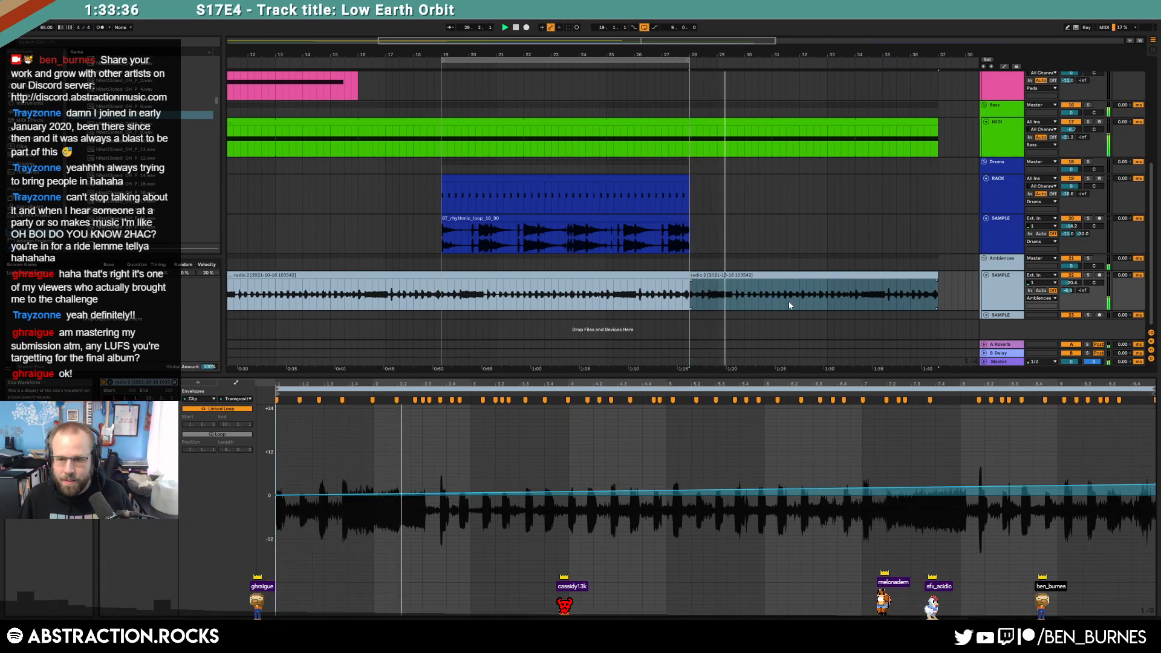
Step: Extend the RACK hi-hat clip and the rhythmic loop clip on the drum tracks to bar 37
left_click(688, 180)
left_click_drag(728, 185, 937, 185)
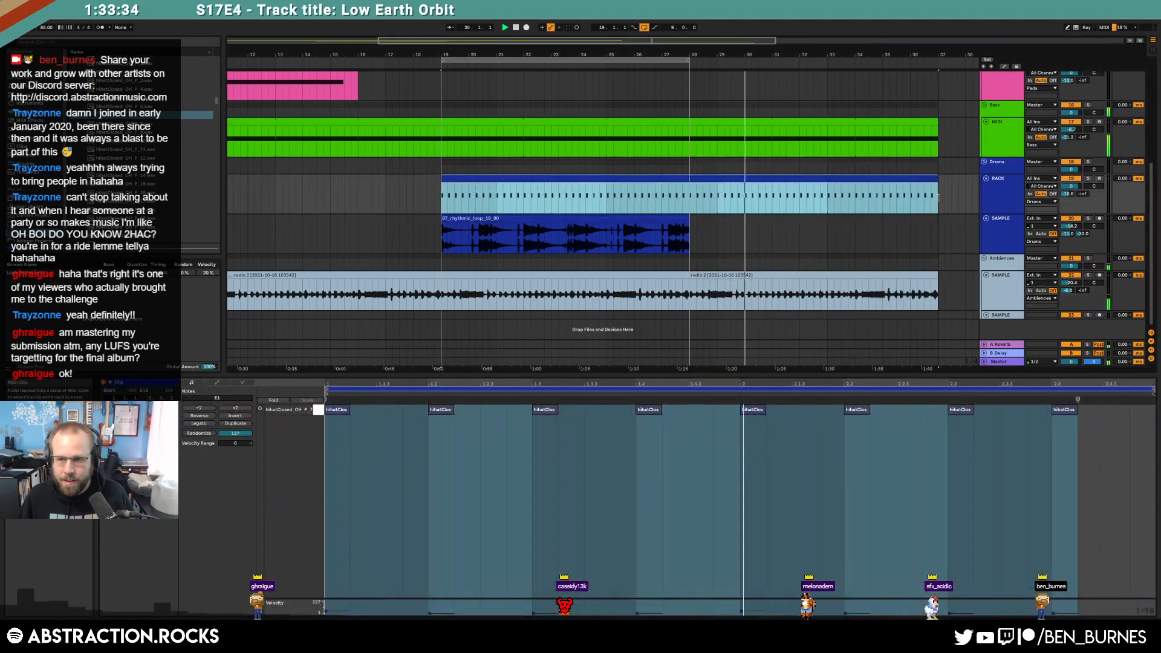
left_click(693, 222)
left_click_drag(693, 222, 937, 222)
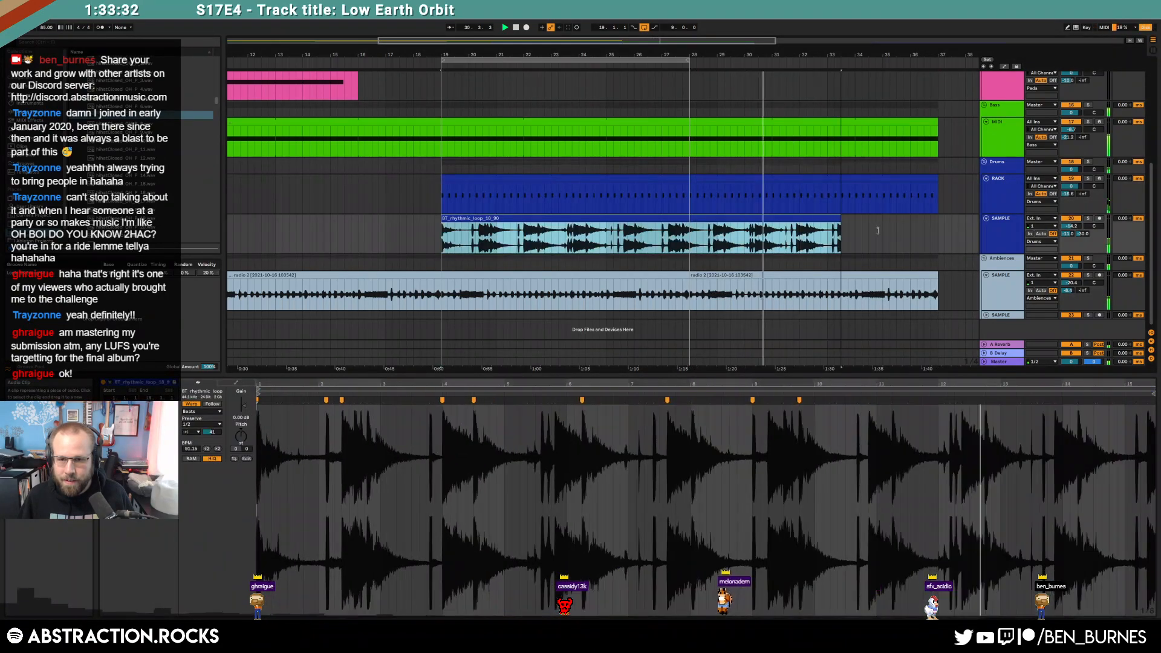
Step: Extend both arpeggio MIDI clips to bar 37
scroll(831, 259, "up", 5)
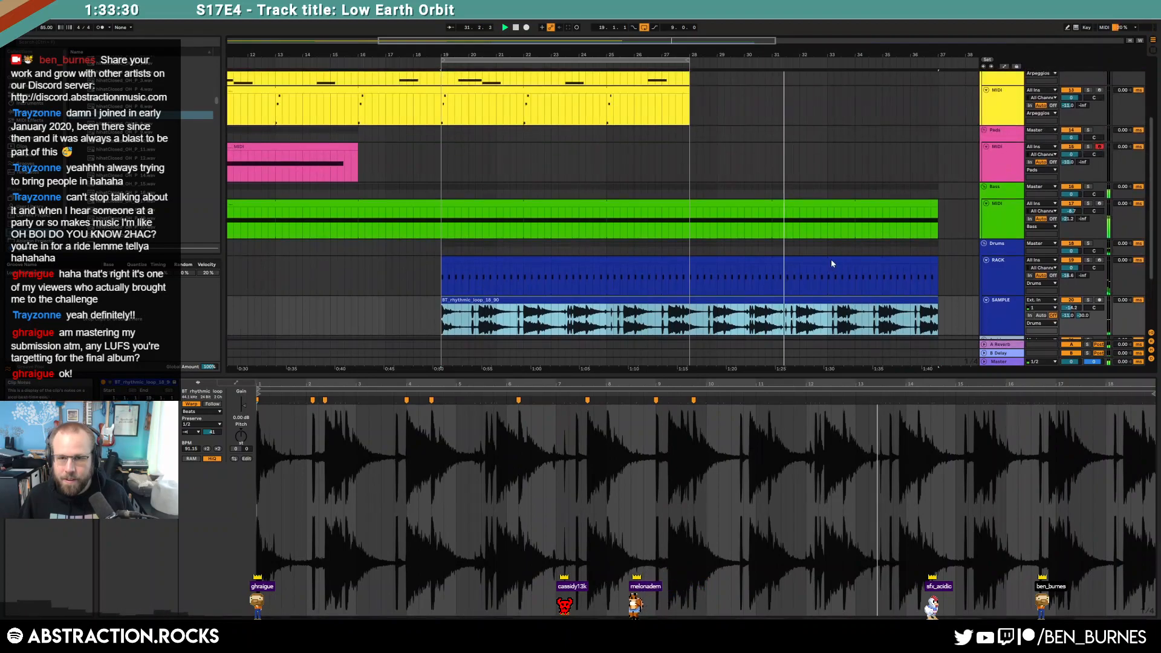
left_click_drag(689, 145, 942, 168)
left_click_drag(689, 112, 937, 113)
Step: Copy the pad MIDI clip from bar 7 to bar 28 on the same track
scroll(760, 156, "down", 3)
left_click(350, 200)
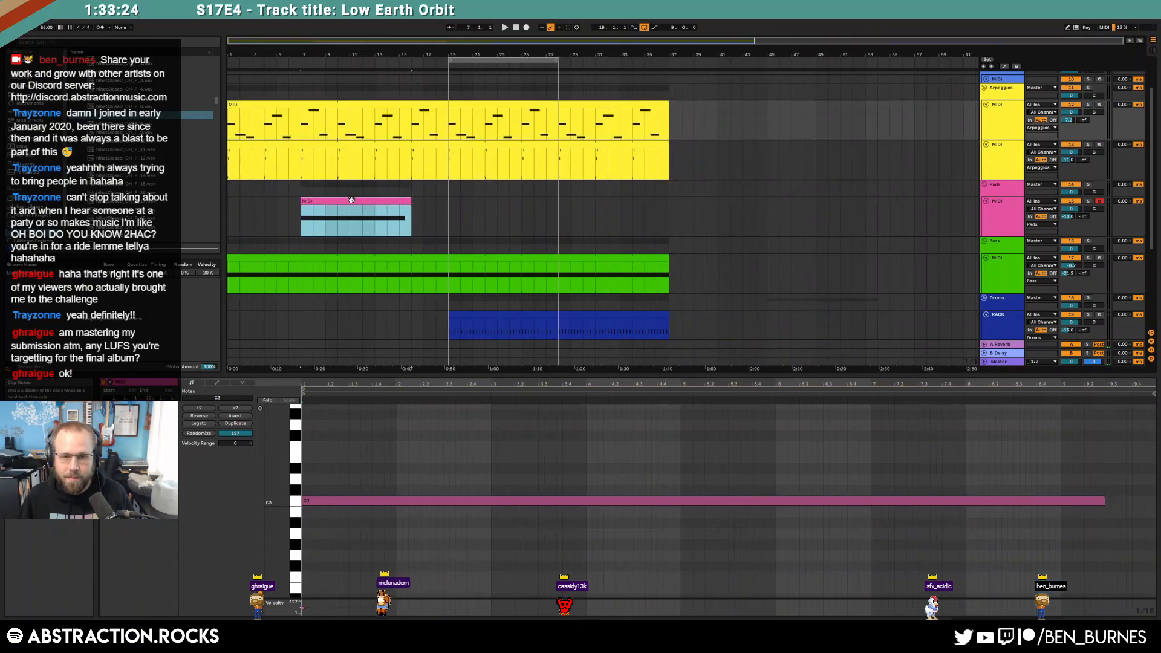
left_click(568, 210)
key("ctrl+v")
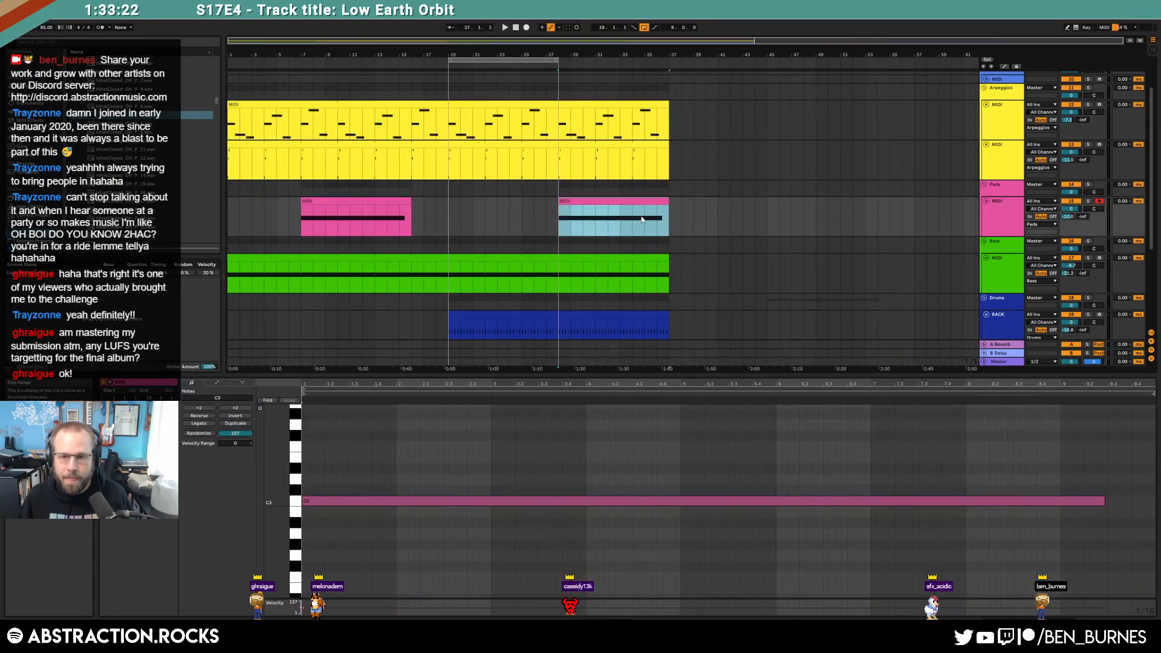
Step: Delete the stray BT_rhythmic_loop_18_90 clip at bar 45 on the drums SAMPLE track
key("shift+Tab")
left_click(997, 248)
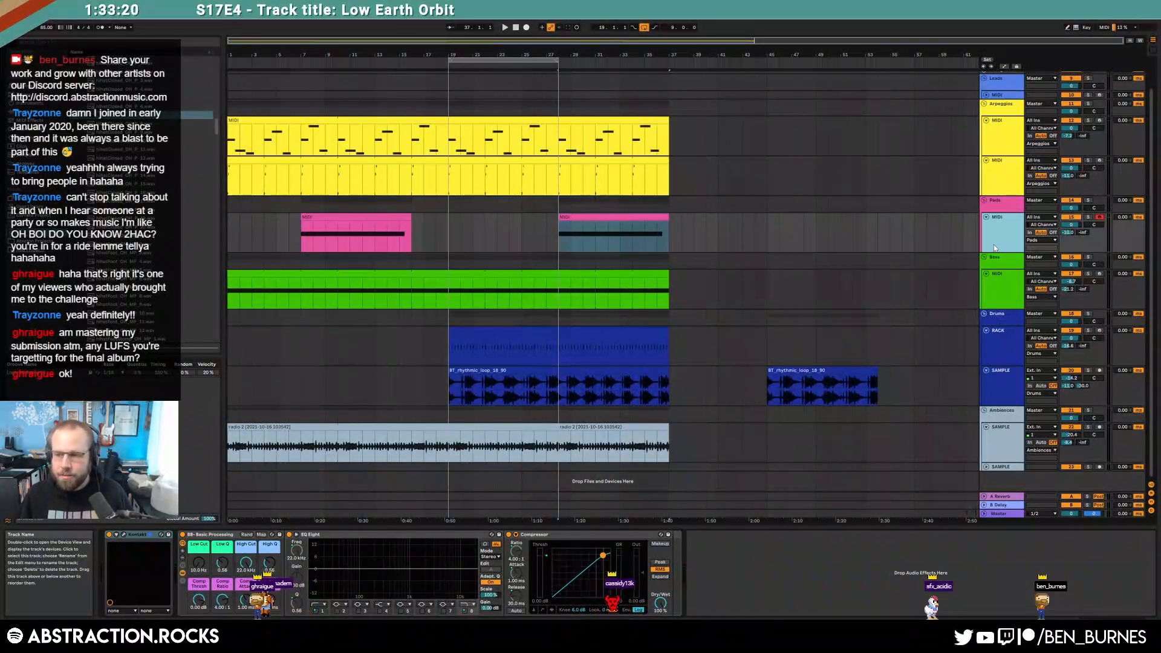
left_click(801, 372)
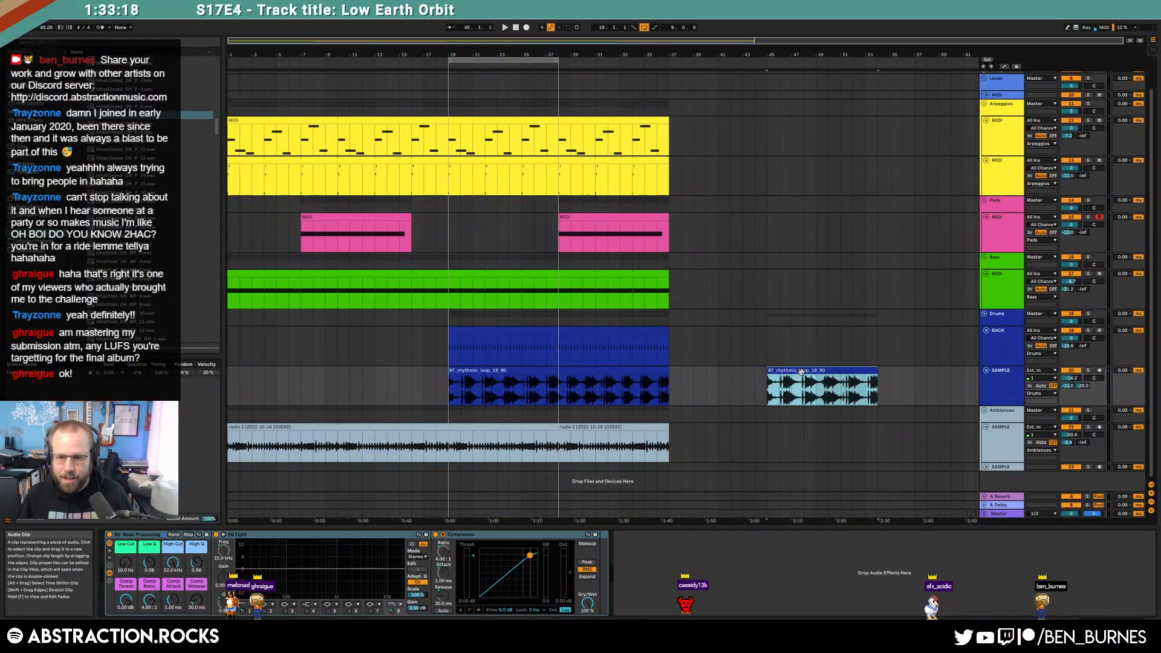
key("Delete")
Step: Split the RACK hi-hat clip at bar 28 and show the Drum Rack's devices
left_click_drag(564, 343, 676, 353)
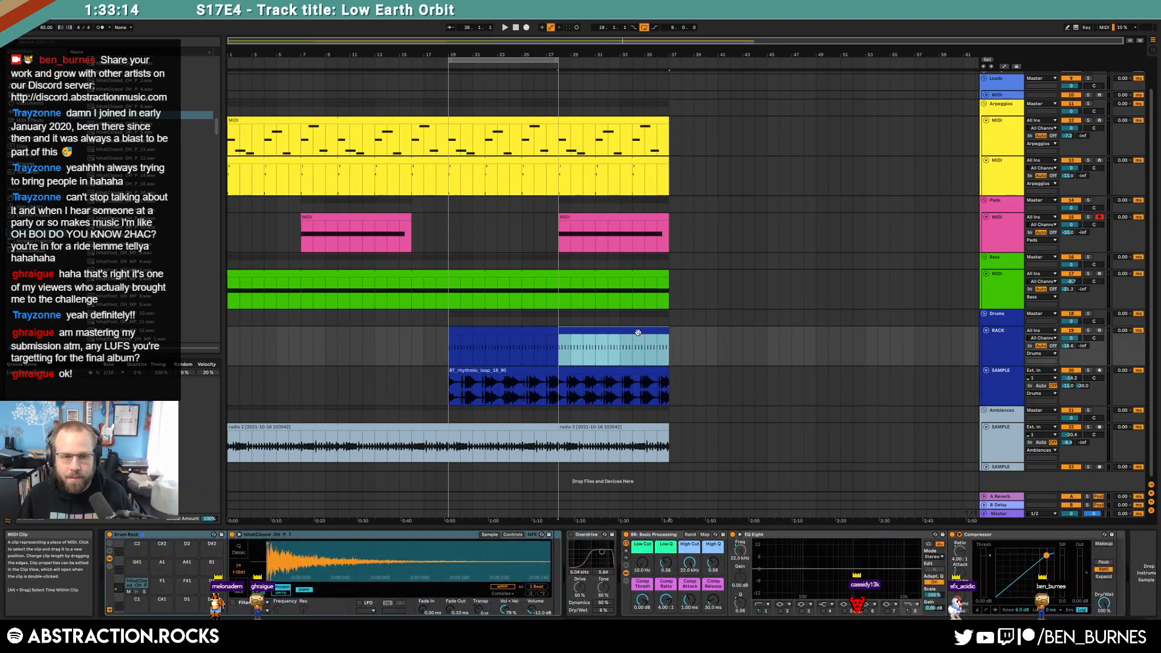
double_click(637, 331)
key("shift+Tab")
Step: Browse the sample library to the folder of LW one-shots and look through its percussion sounds
left_click_drag(217, 126, 218, 76)
left_click(158, 63)
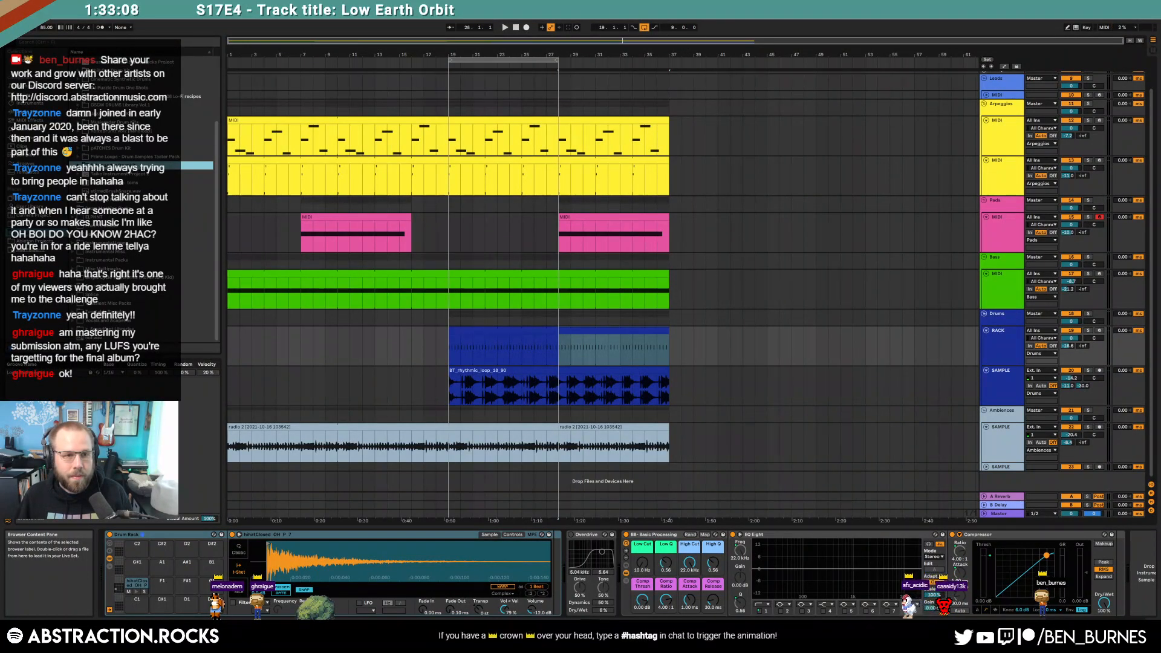
scroll(79, 91, "up", 3)
left_click(77, 100)
left_click(83, 108)
scroll(139, 182, "down", 4)
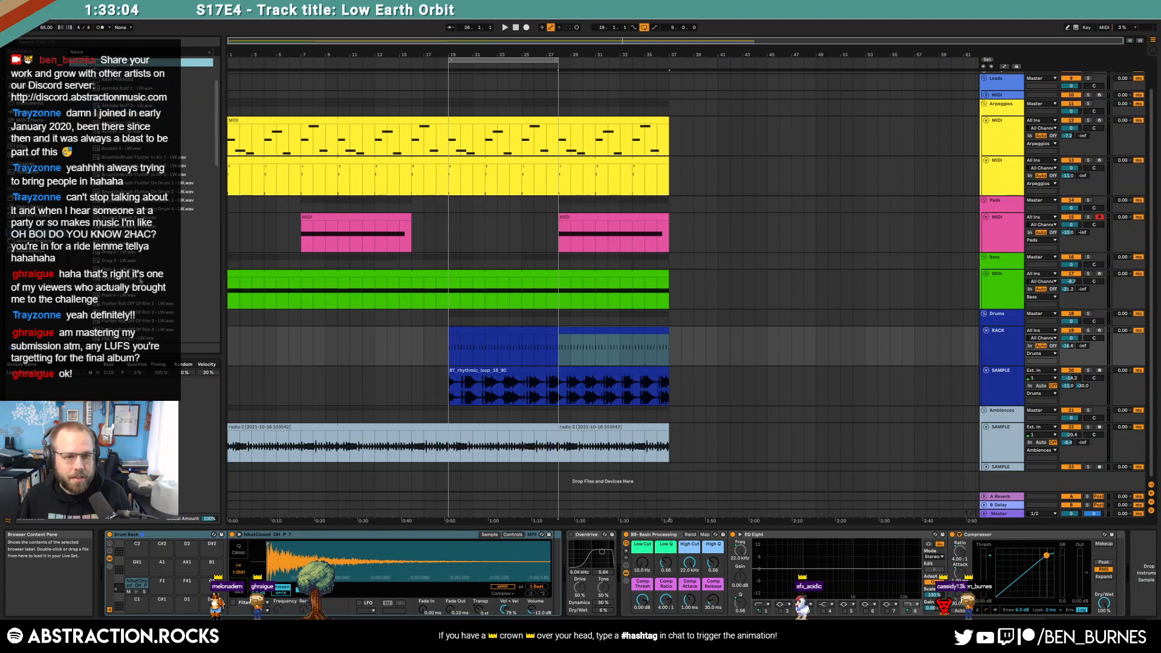
scroll(137, 256, "down", 5)
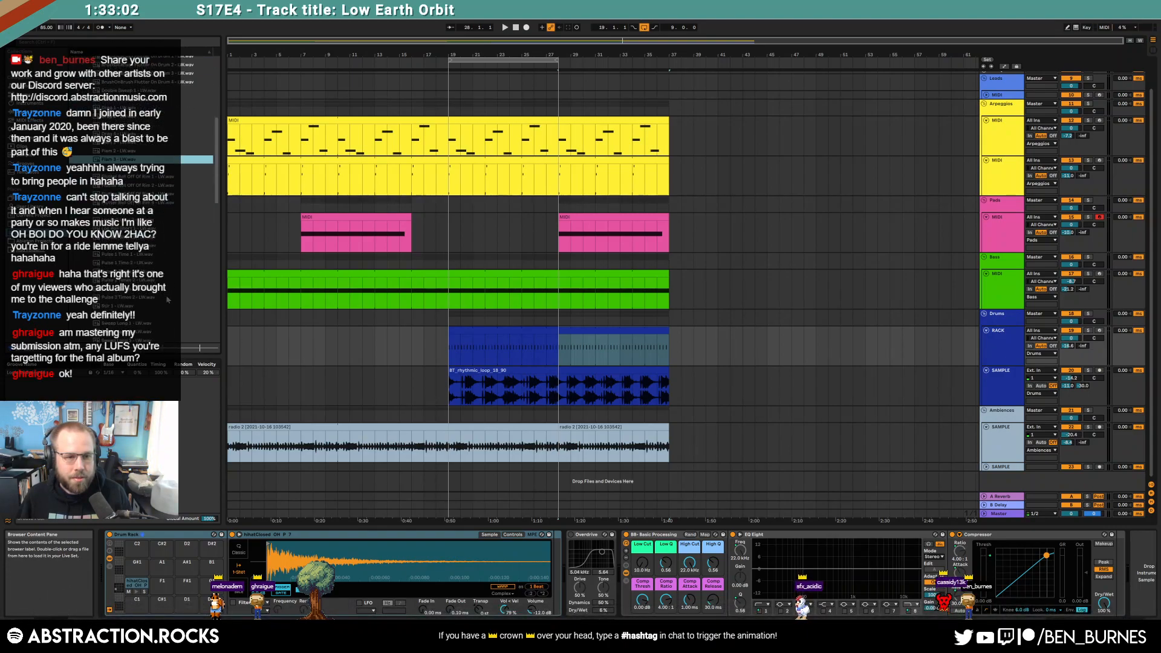
Step: Audition several LW percussion samples and load Tap 3 - LW onto an empty Drum Rack pad
left_click(163, 302)
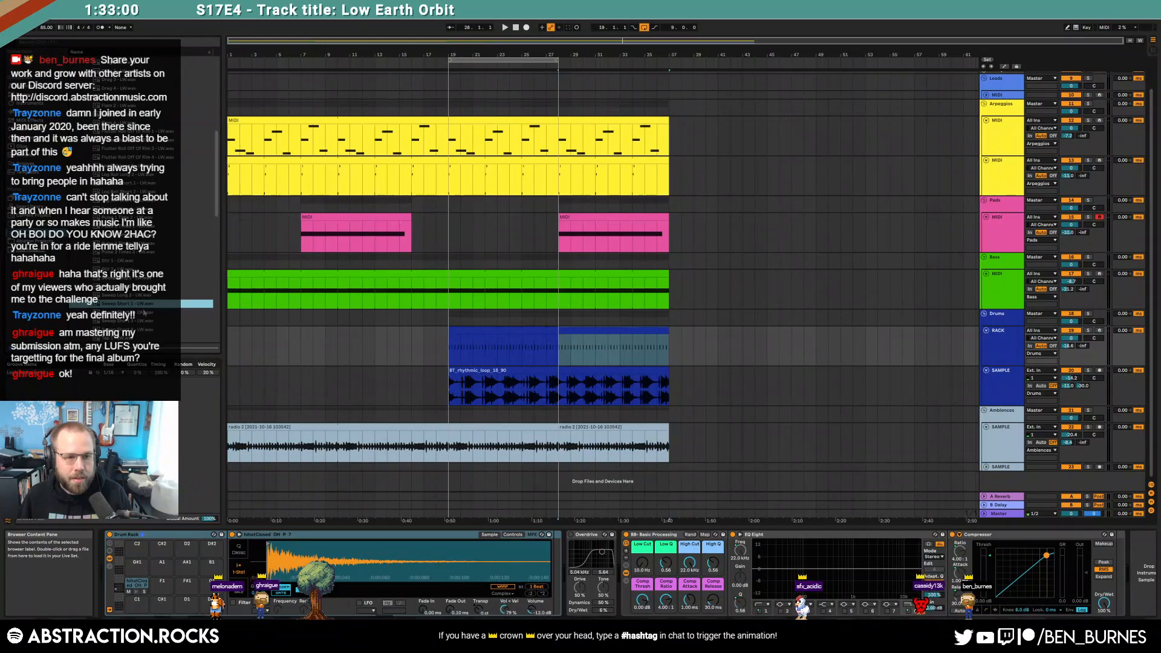
scroll(156, 301, "down", 1)
scroll(150, 295, "down", 2)
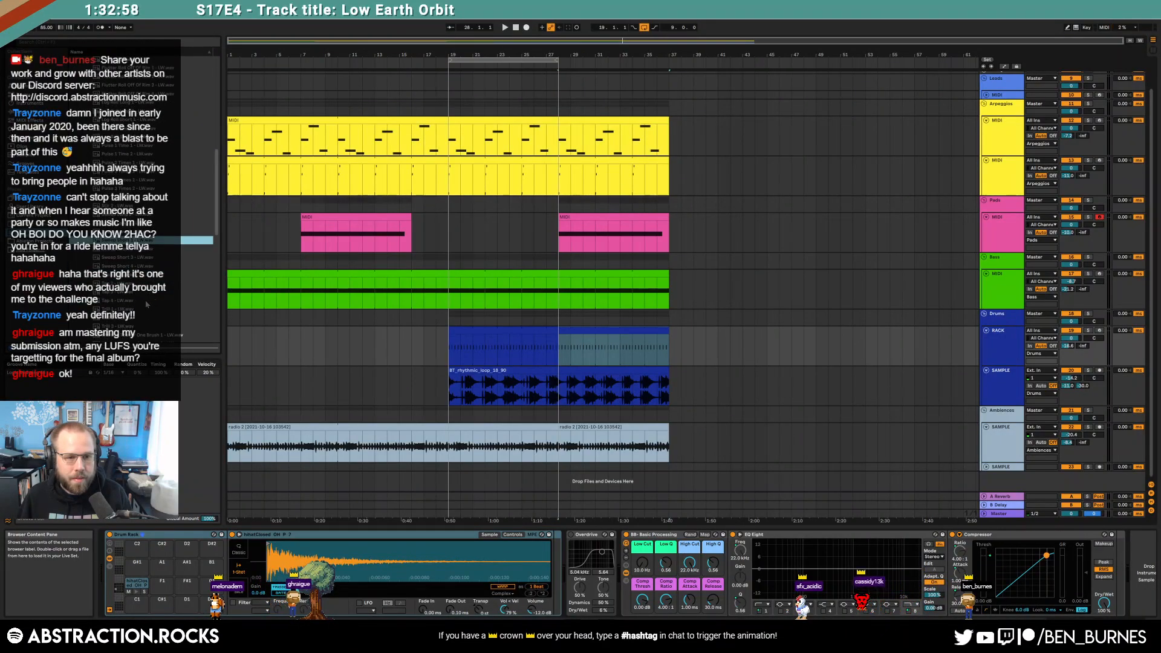
left_click(151, 299)
key("Up")
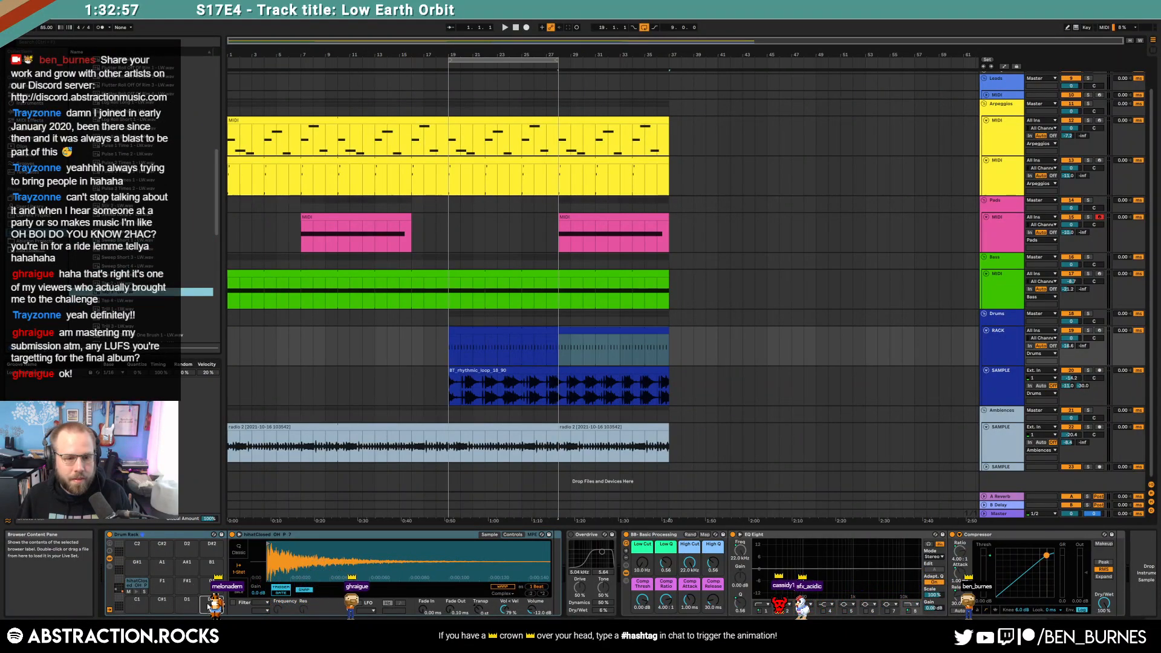
key("Return")
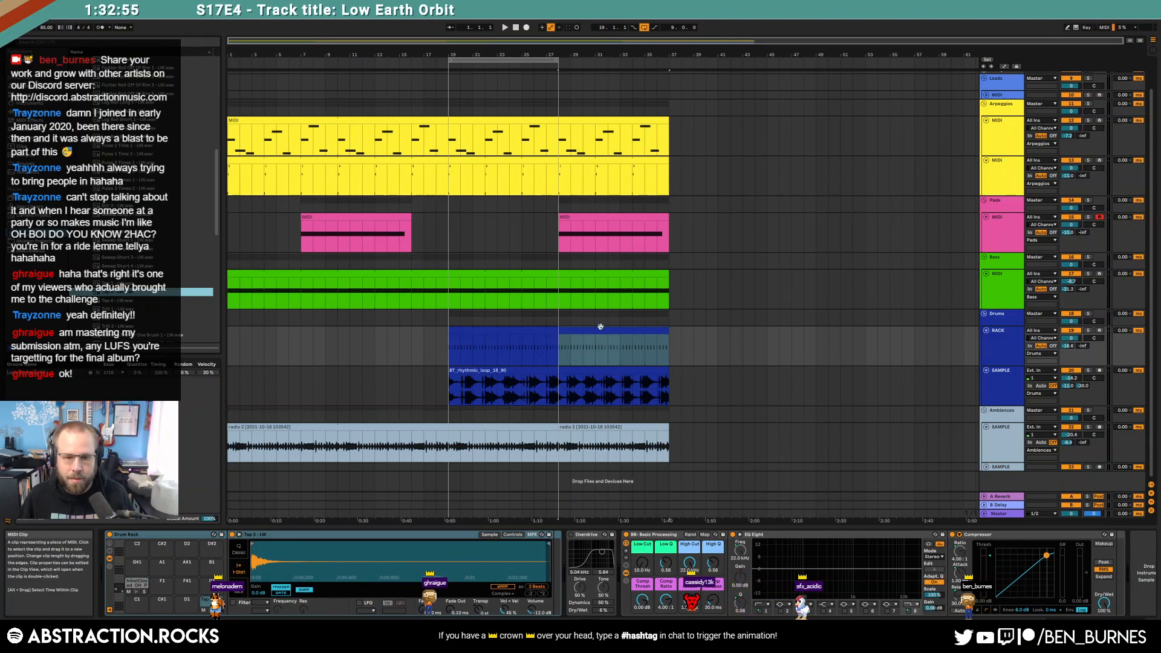
Step: Add a Tap 3 - LW note on beat 3 of the RACK clip at bar 28 and duplicate it along the clip
double_click(567, 351)
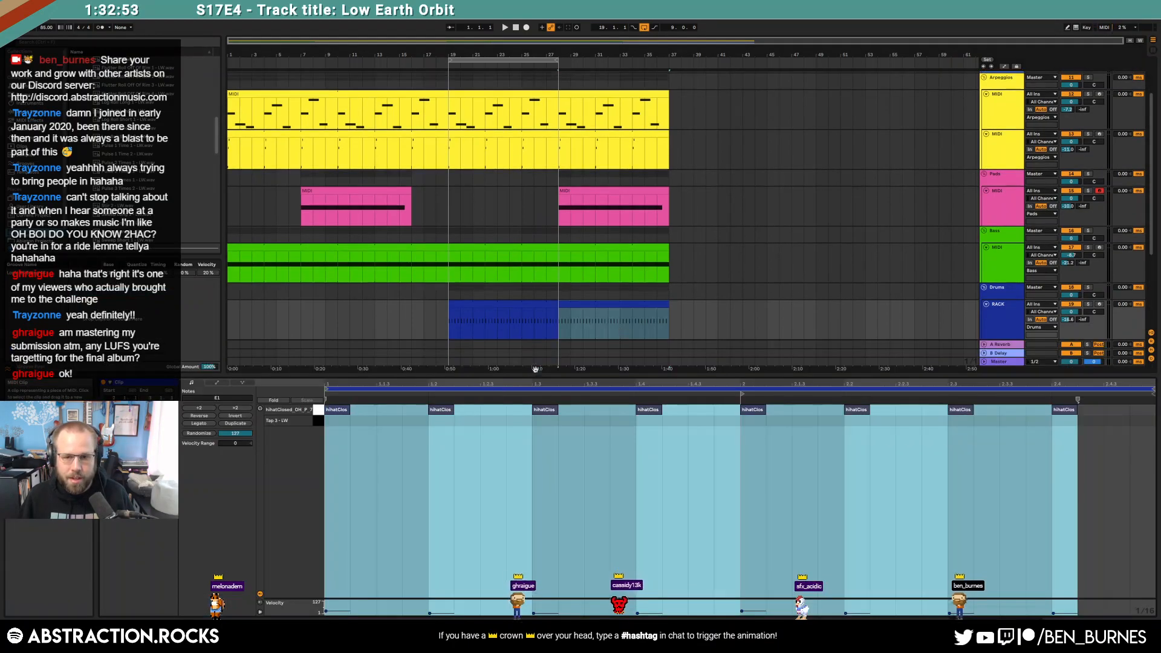
double_click(539, 422)
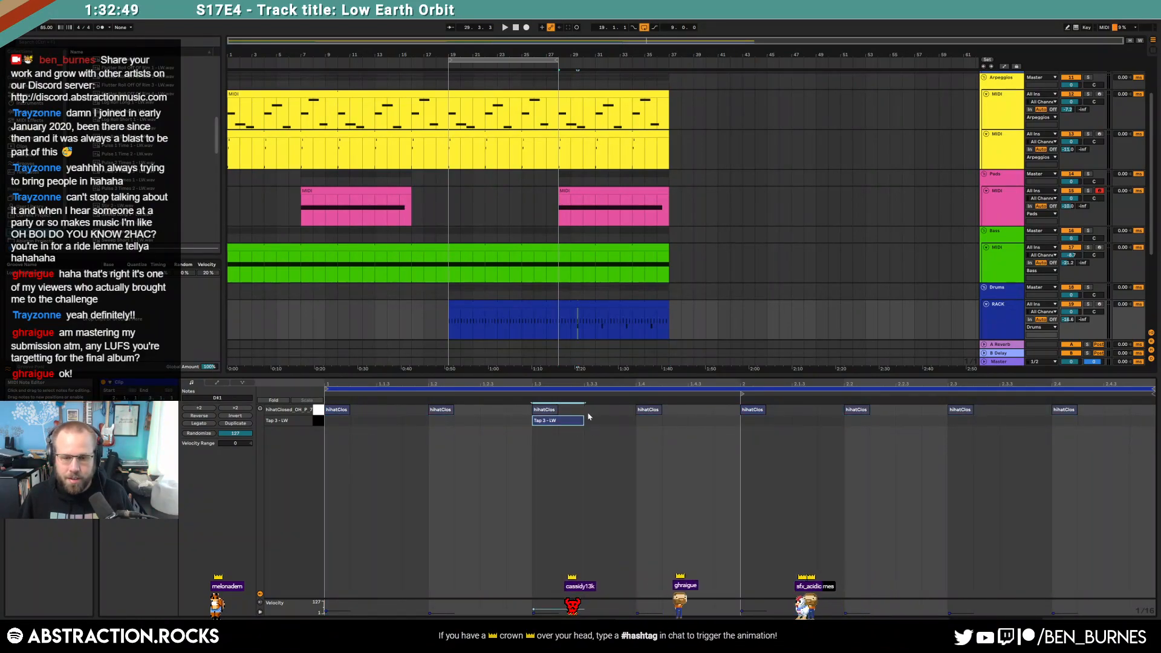
key("space")
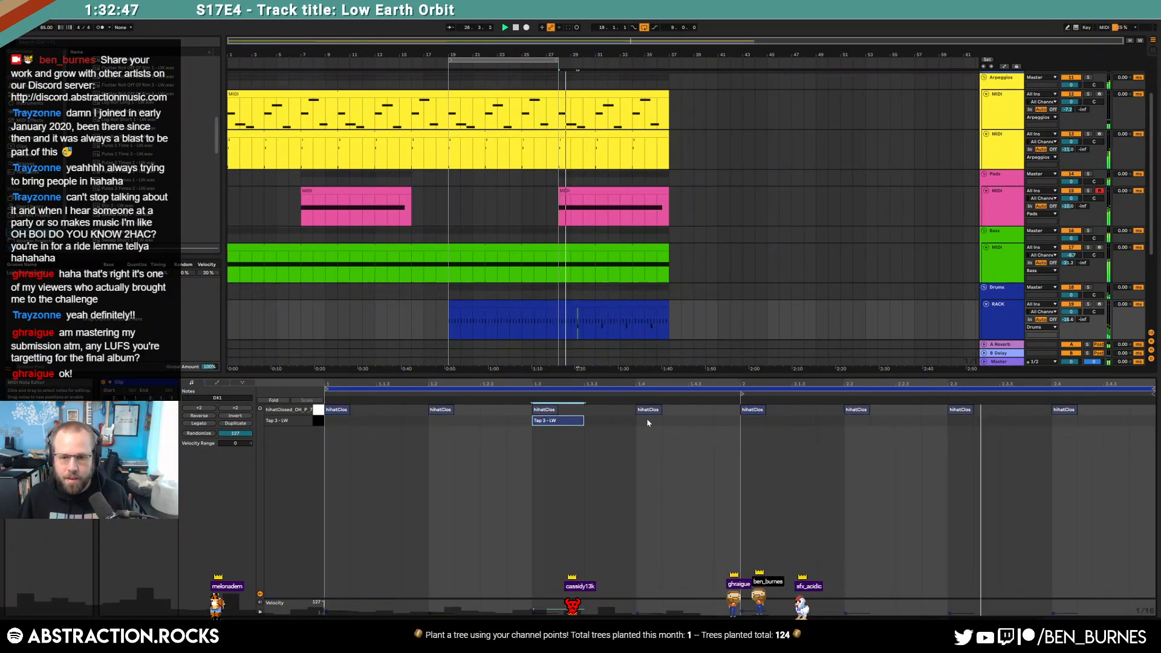
key("ctrl+d")
key("shift+Tab")
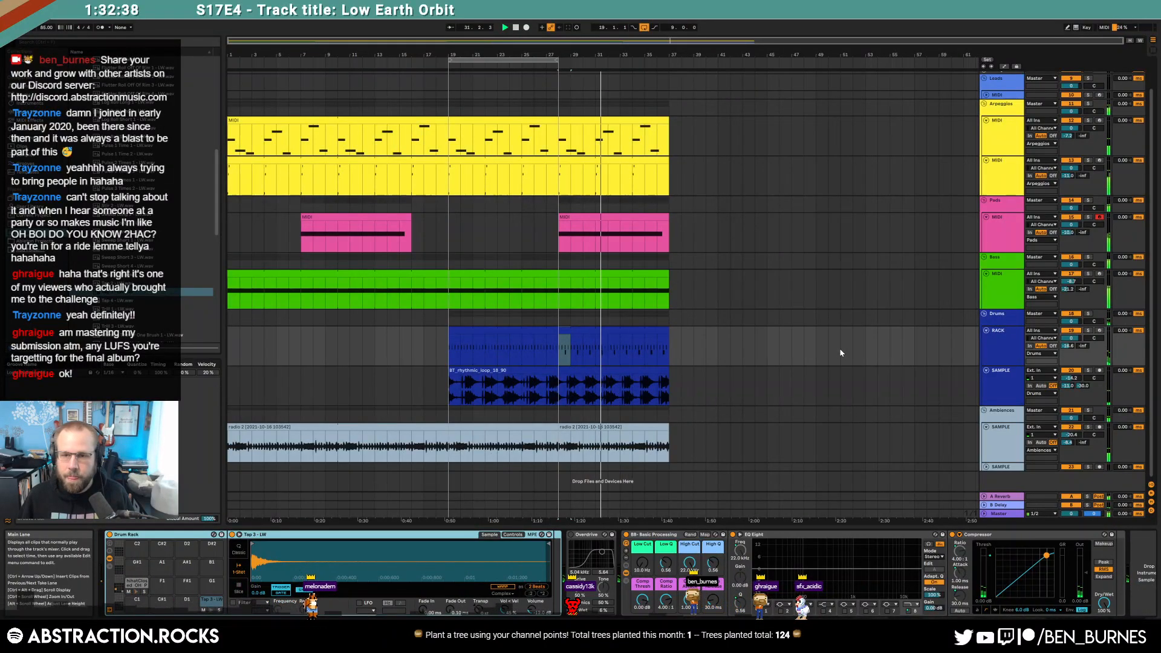
Step: Loop bars 28 to 37 and lower the end of the second radio clip's transposition envelope to +1 st
left_click_drag(508, 61, 610, 63)
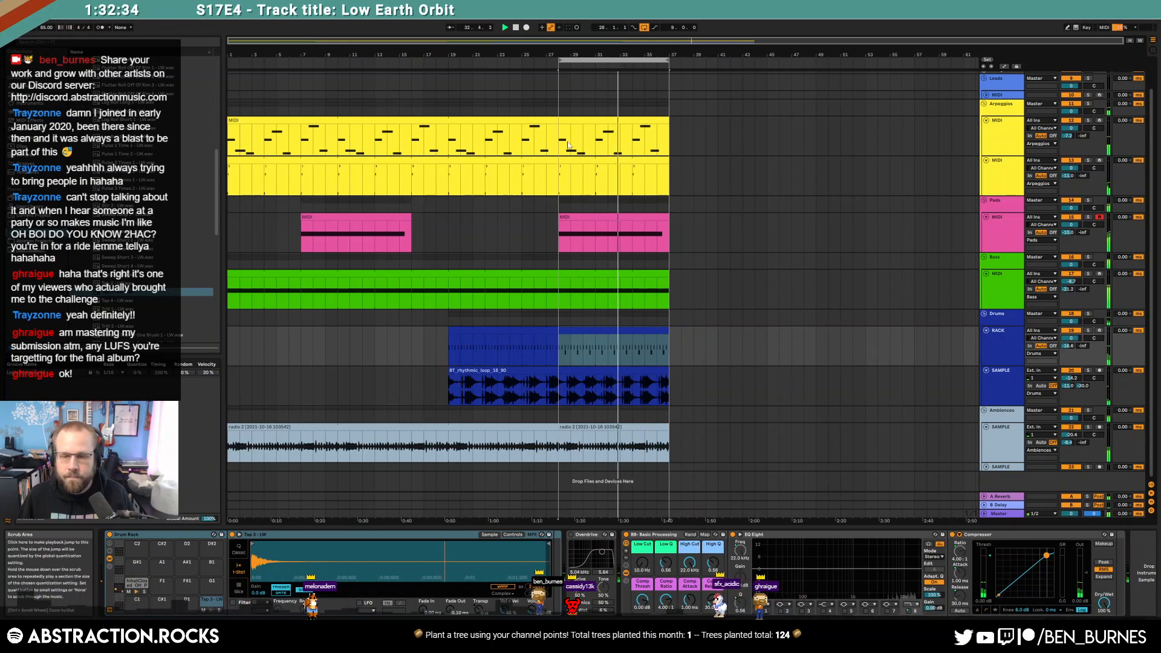
left_click(829, 261)
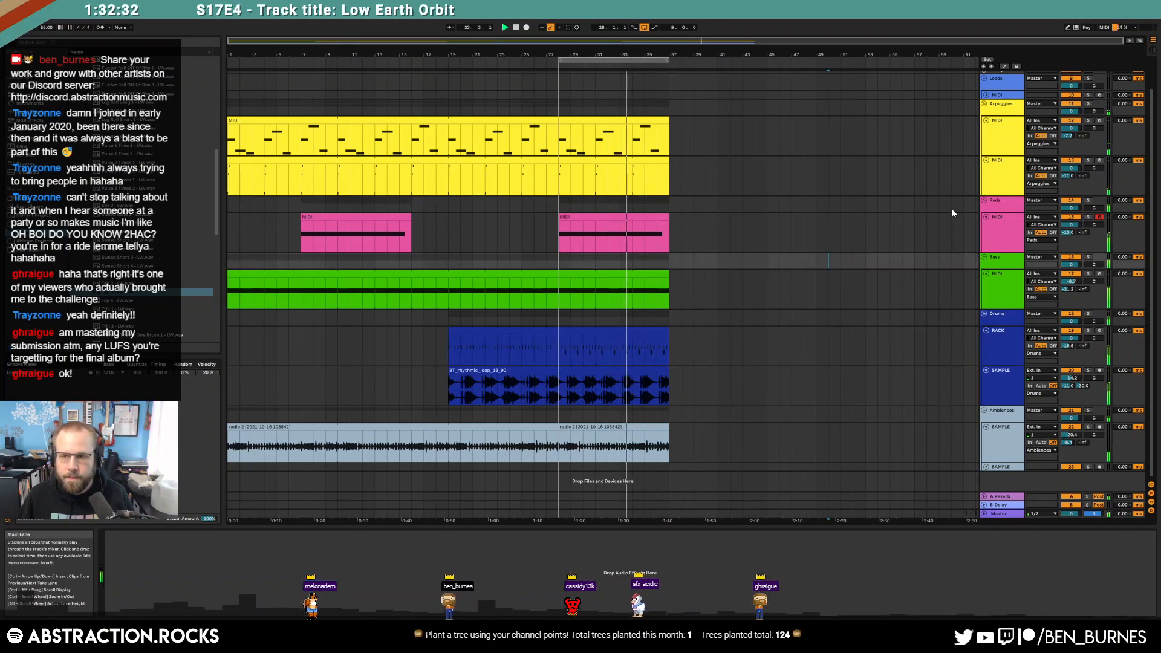
left_click(650, 427)
double_click(650, 426)
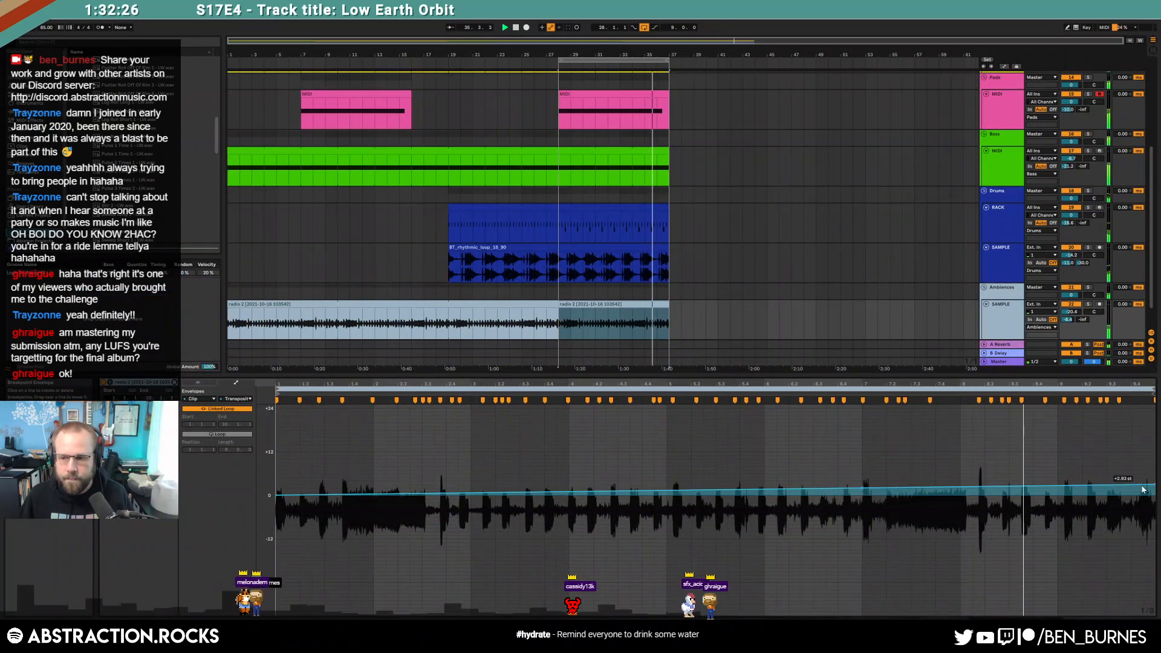
left_click_drag(1156, 488, 1155, 492)
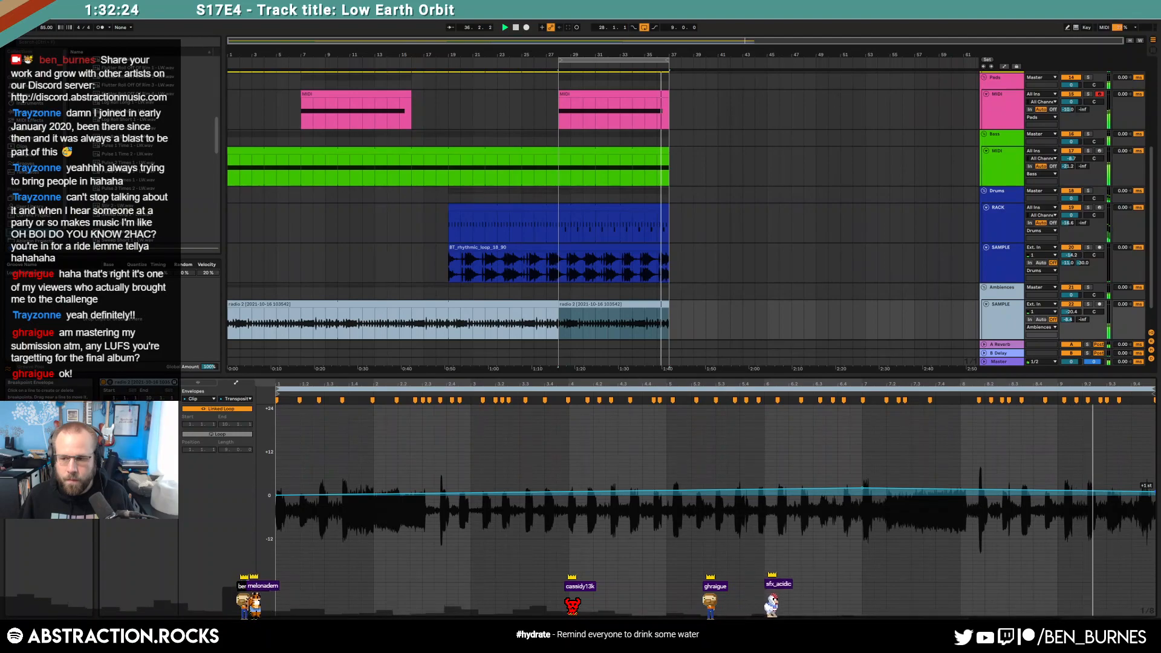
left_click(792, 321)
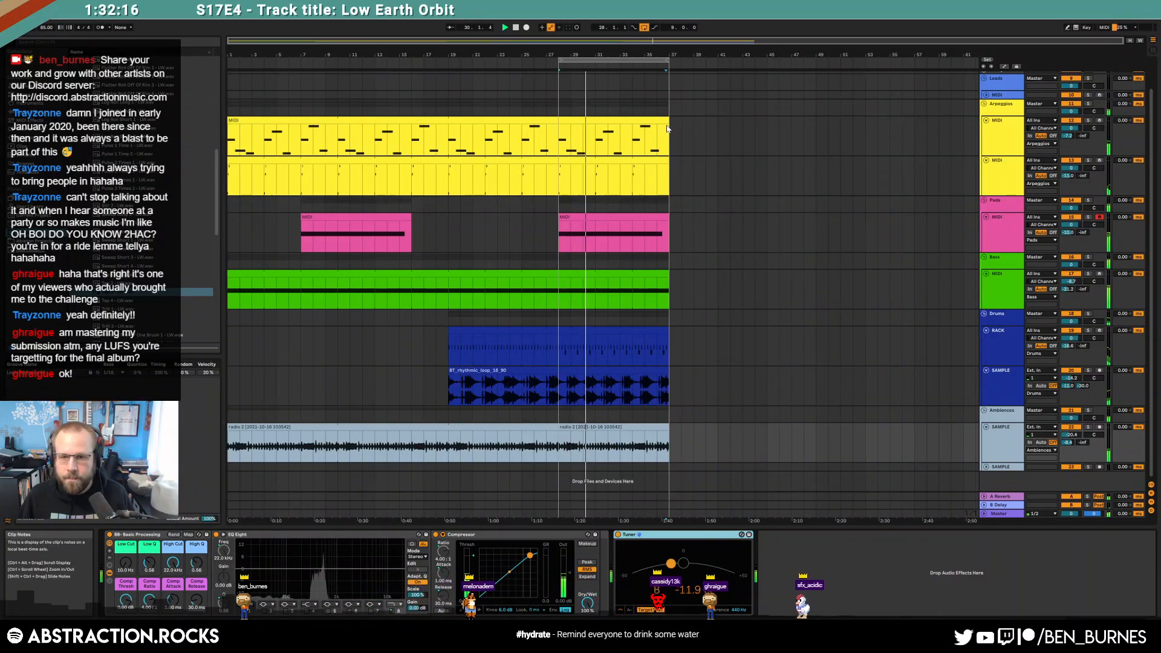
Step: Shorten the bass MIDI clip to end at bar 34 and delete the RACK clip's portion from bar 35 to 37
left_click_drag(668, 273, 633, 278)
left_click_drag(634, 347, 663, 352)
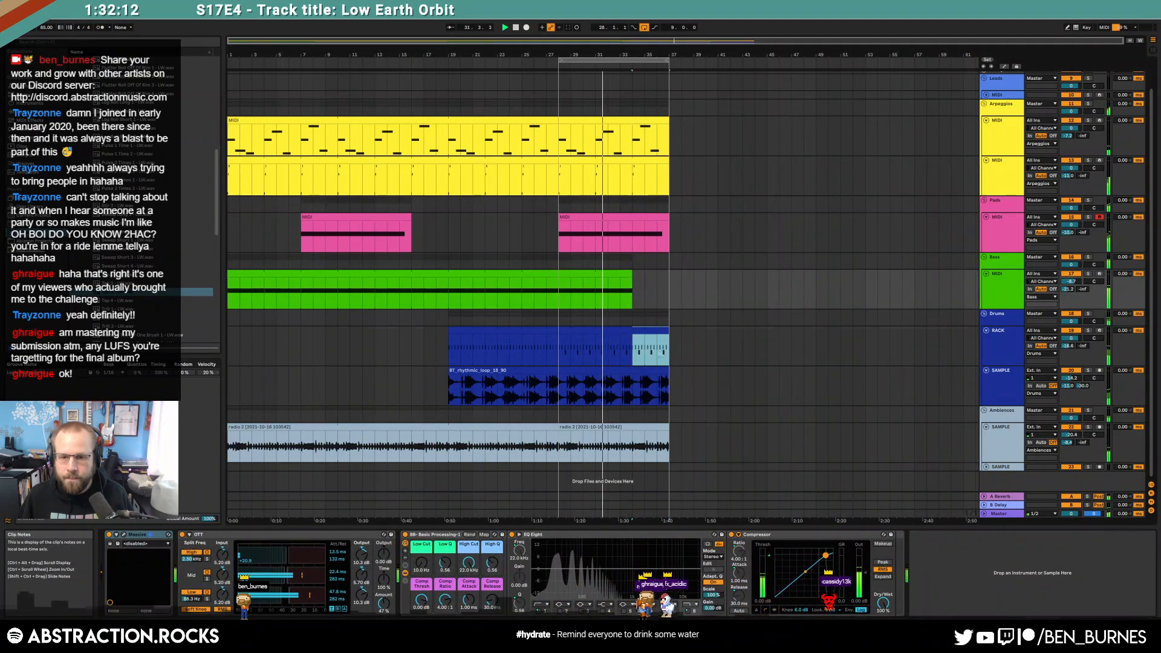
left_click(661, 348)
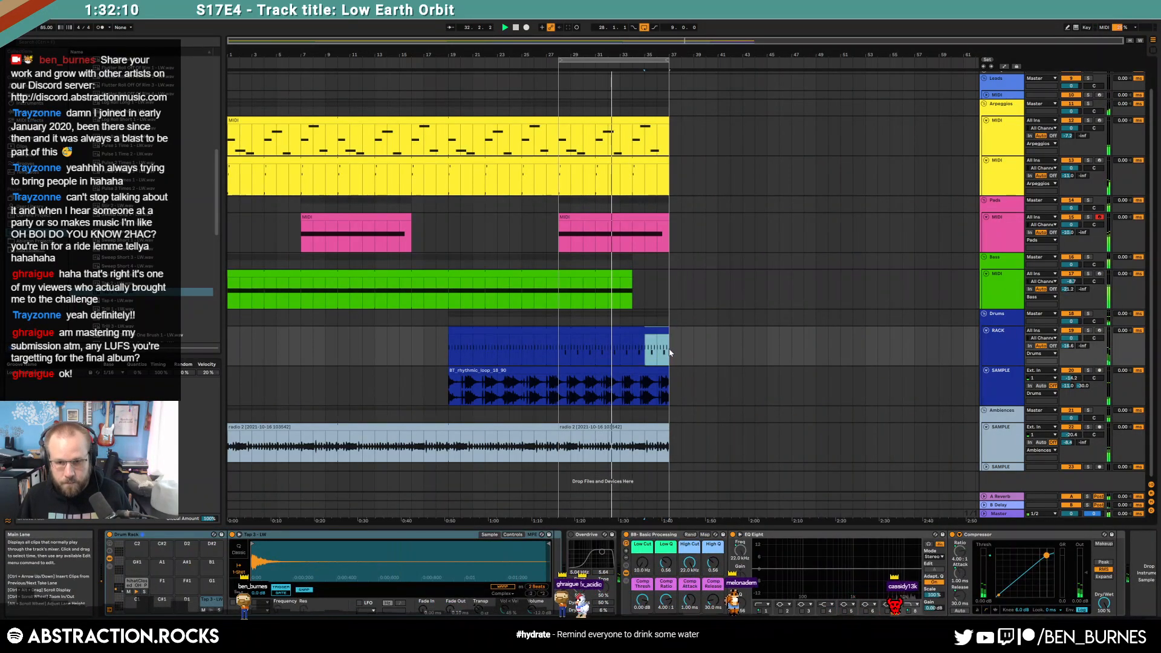
key("Delete")
Step: Delete the final closed hi-hat note at the end of the RACK clip that starts at bar 28
left_click(634, 330)
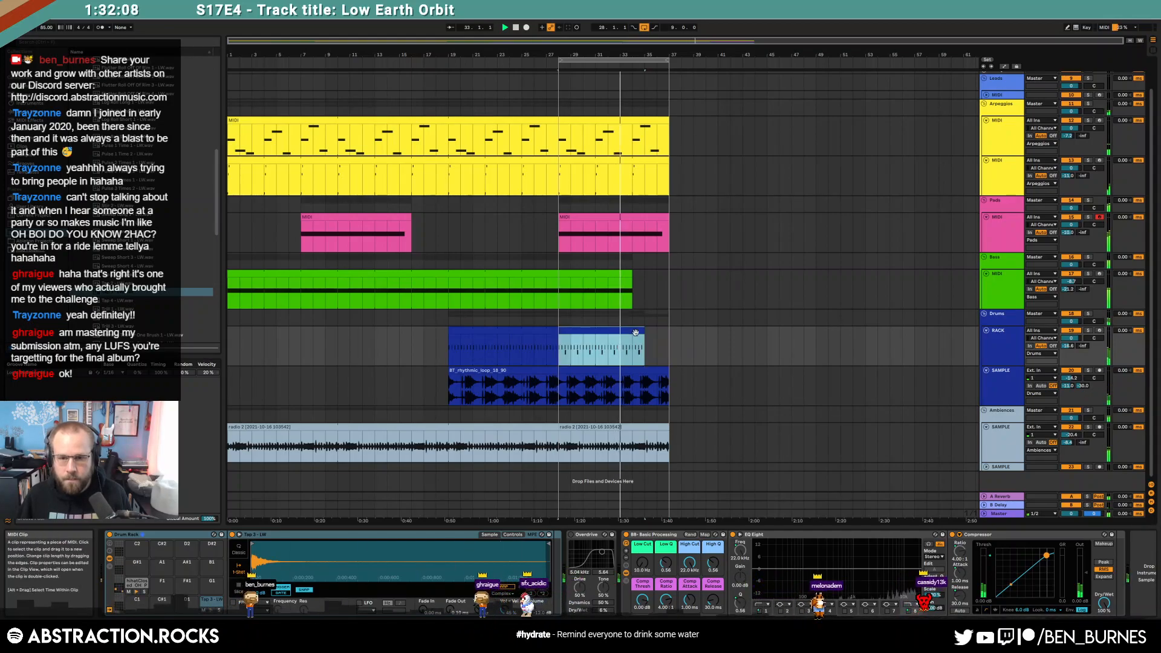
double_click(639, 331)
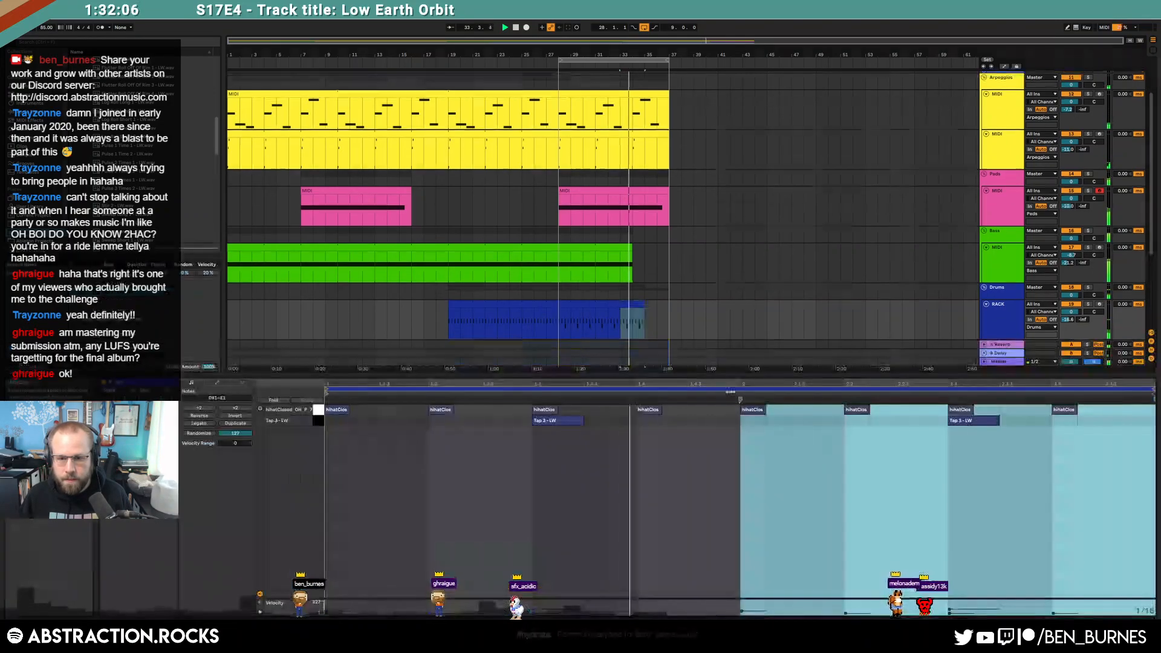
left_click_drag(1072, 423, 1044, 399)
key("Delete")
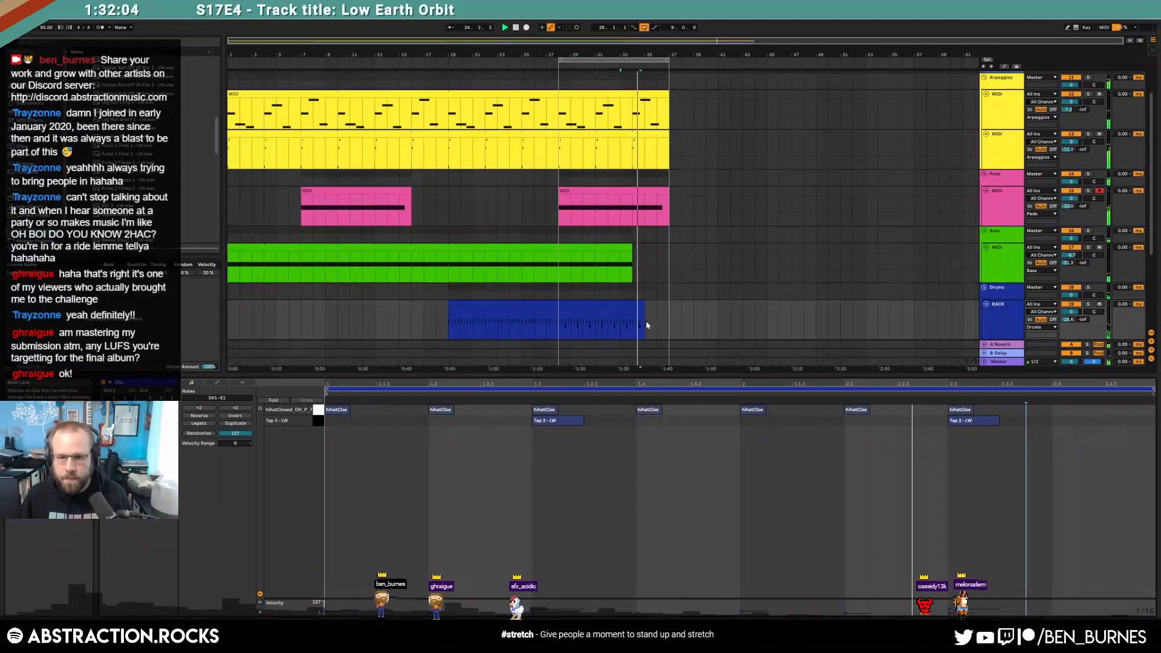
key("shift+Tab")
Step: Trim the BT_rhythmic_loop_18_90 clip on the drums SAMPLE track to end just after bar 35
left_click(631, 274)
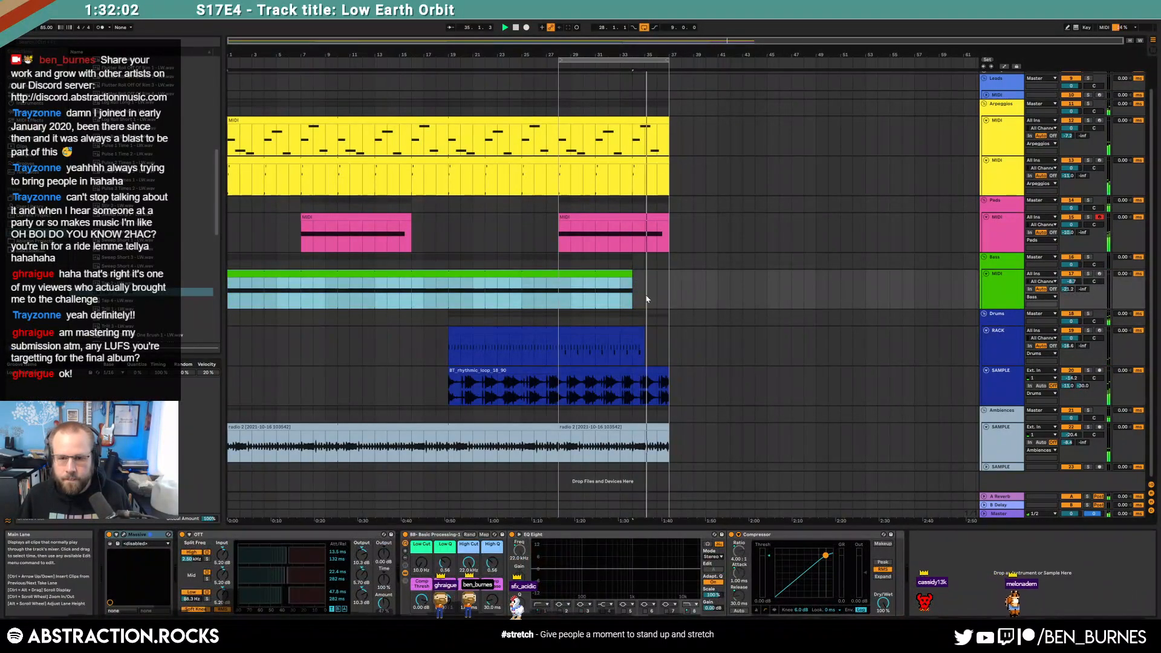
scroll(666, 369, "up", 3, "ctrl")
left_click_drag(665, 369, 619, 373)
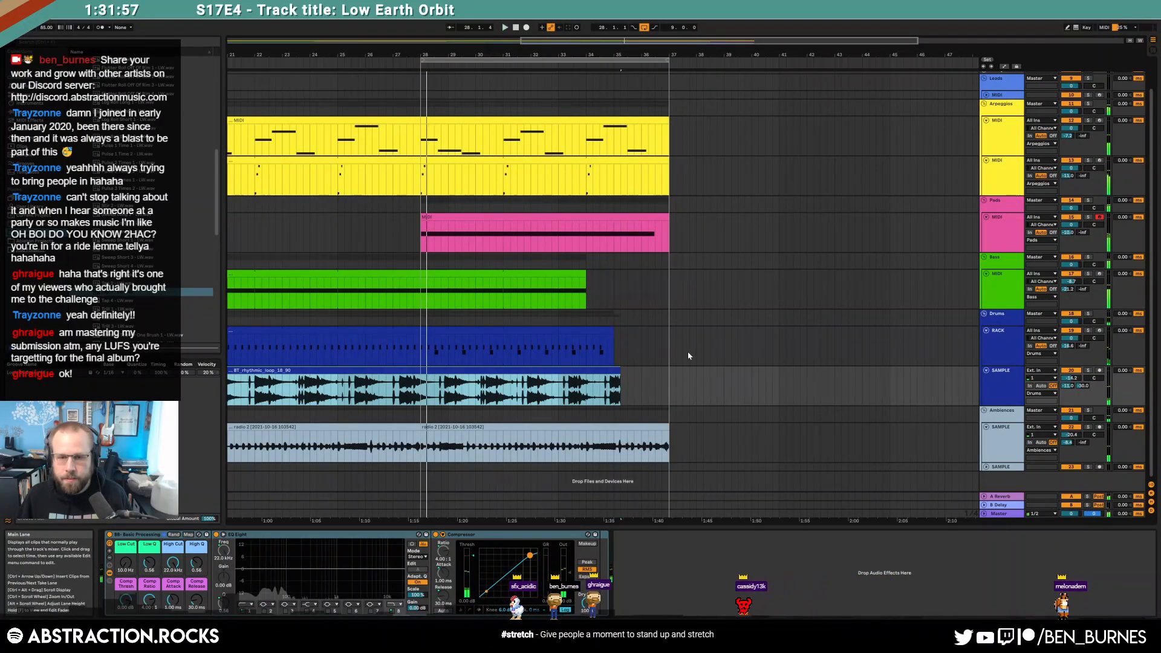
Step: Extend the bass MIDI clip back out to bar 37 and select its stretch from bar 34 to 37
scroll(688, 352, "up", 1)
left_click_drag(585, 306, 669, 307)
left_click_drag(592, 323, 669, 326)
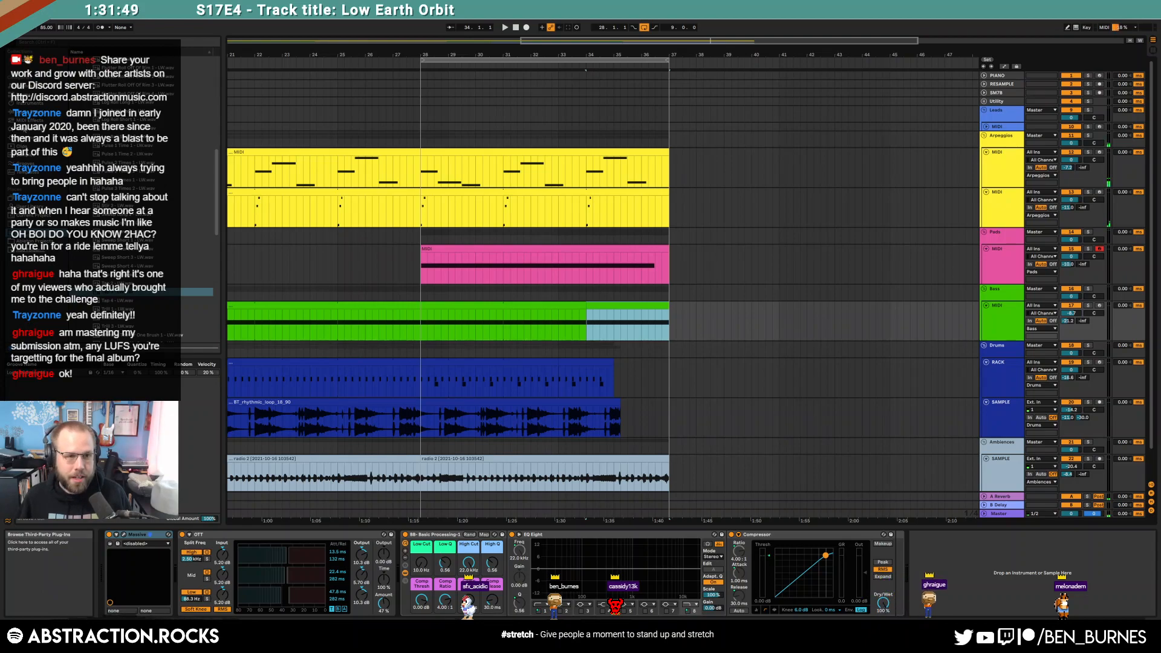
Step: Find the Utility audio effect in the browser and add it at the end of the bass track's device chain
left_click(30, 112)
left_click(86, 312)
left_click(85, 321)
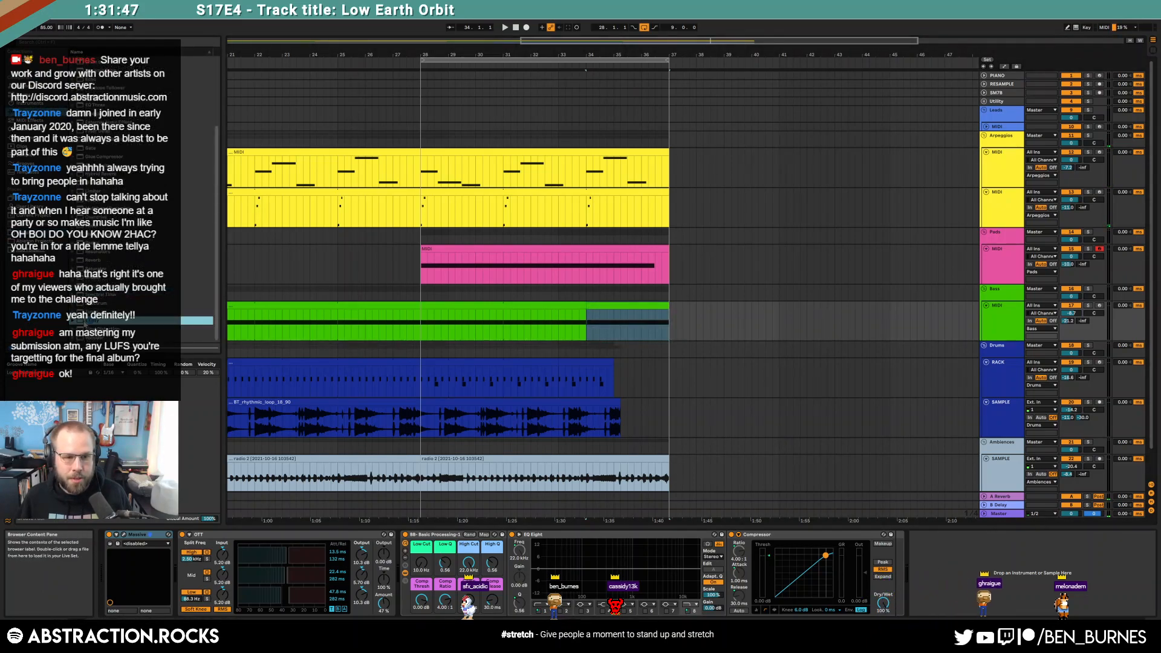
left_click_drag(929, 547, 898, 542)
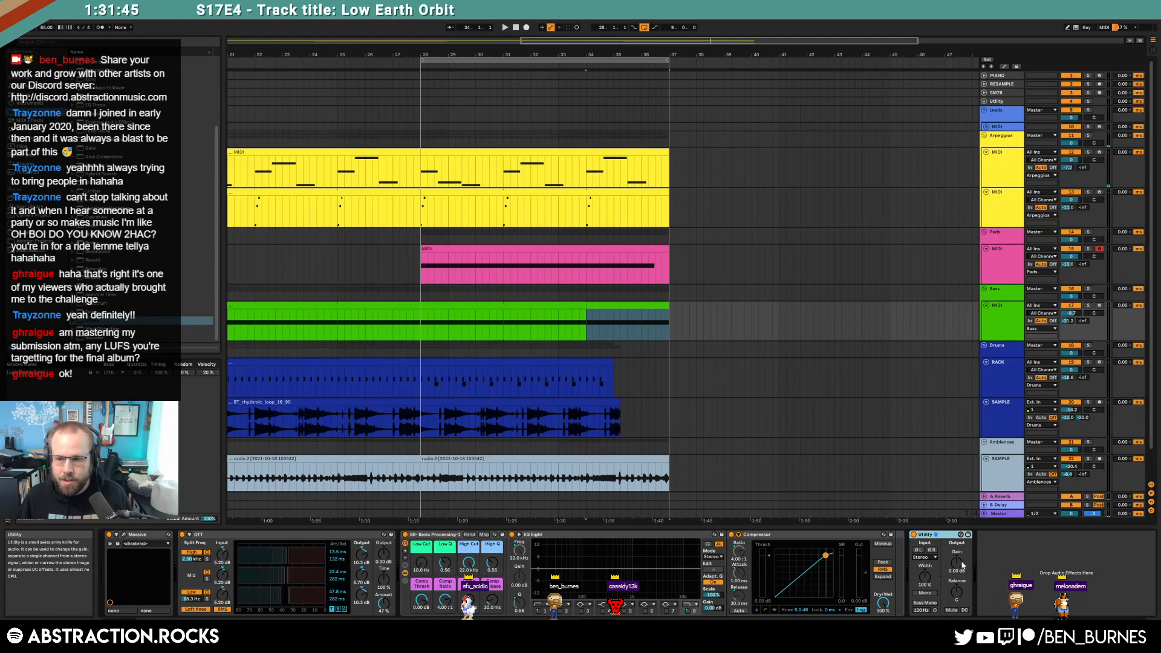
Step: Automate the bass track's Utility gain to fade from bar 34 down to -inf dB about midway through bar 35, checking it by playback
key("a")
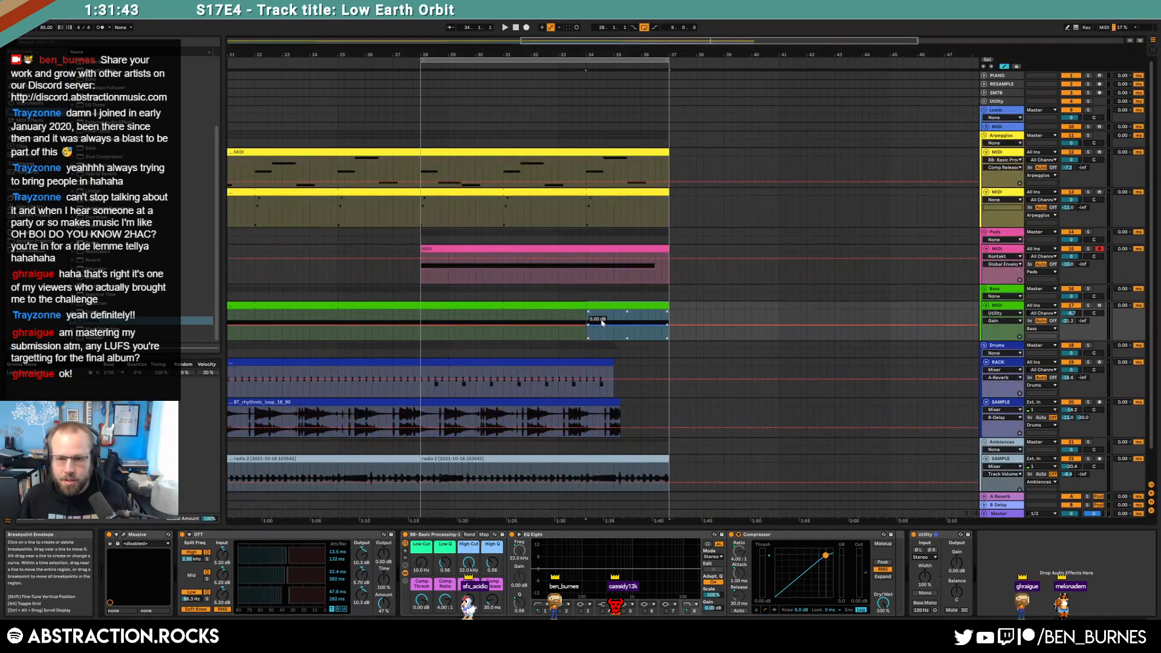
left_click_drag(675, 327, 670, 336)
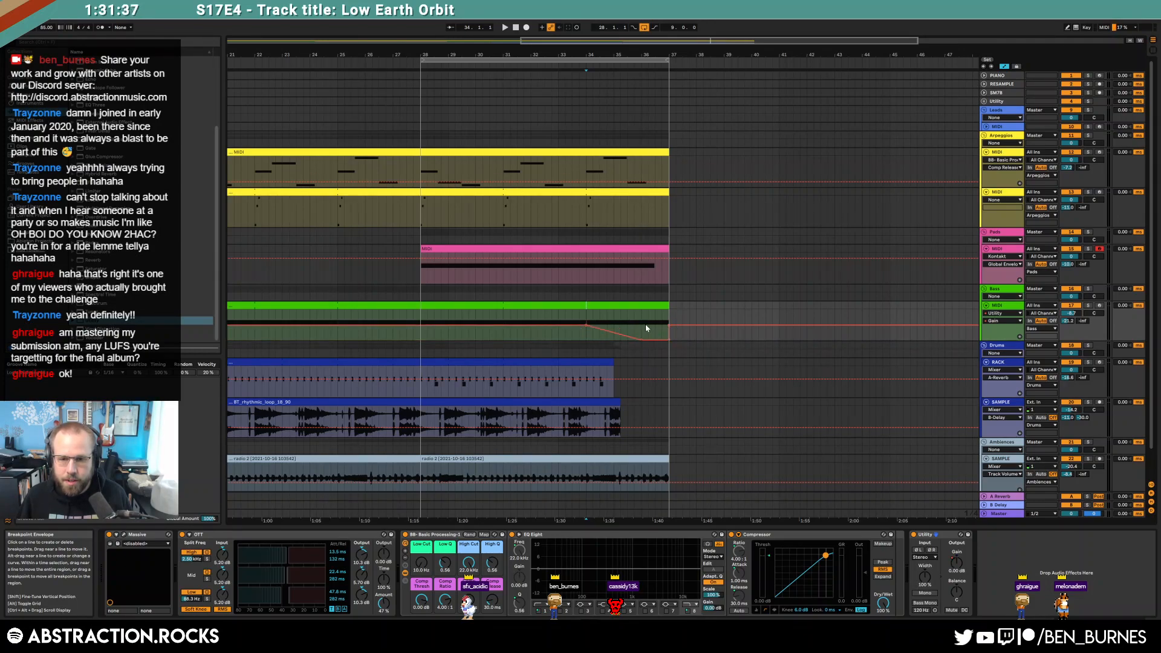
left_click(562, 318)
key("space")
left_click_drag(641, 340, 626, 340)
key("shift+Tab")
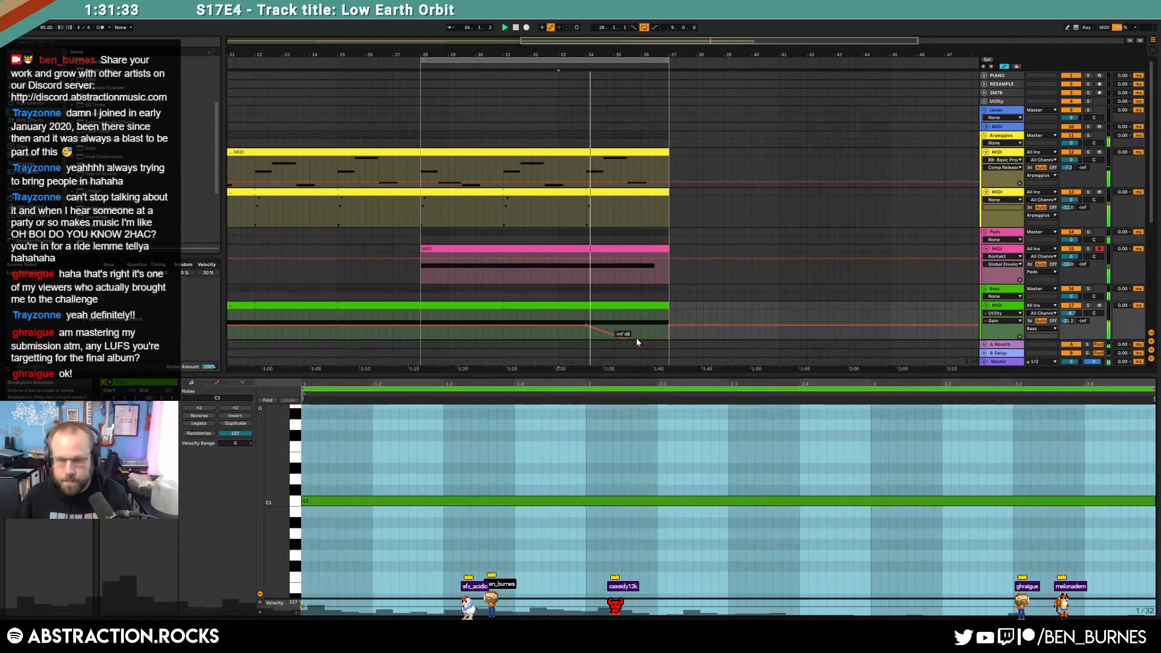
left_click(744, 222)
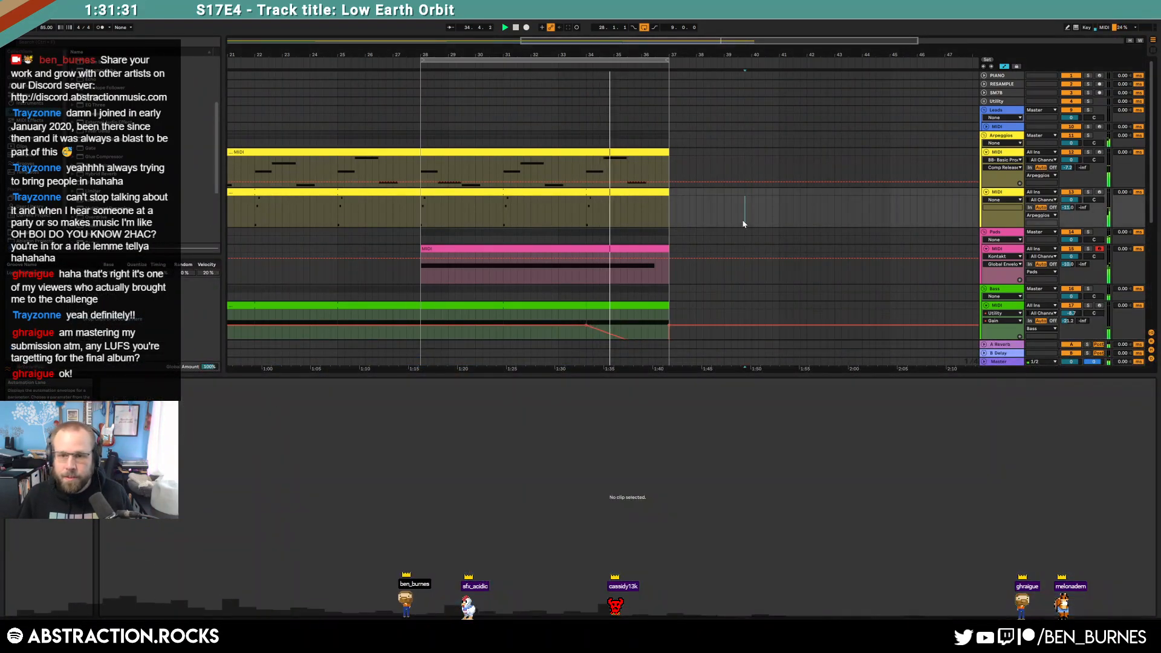
key("w")
key("a")
key("shift+Tab")
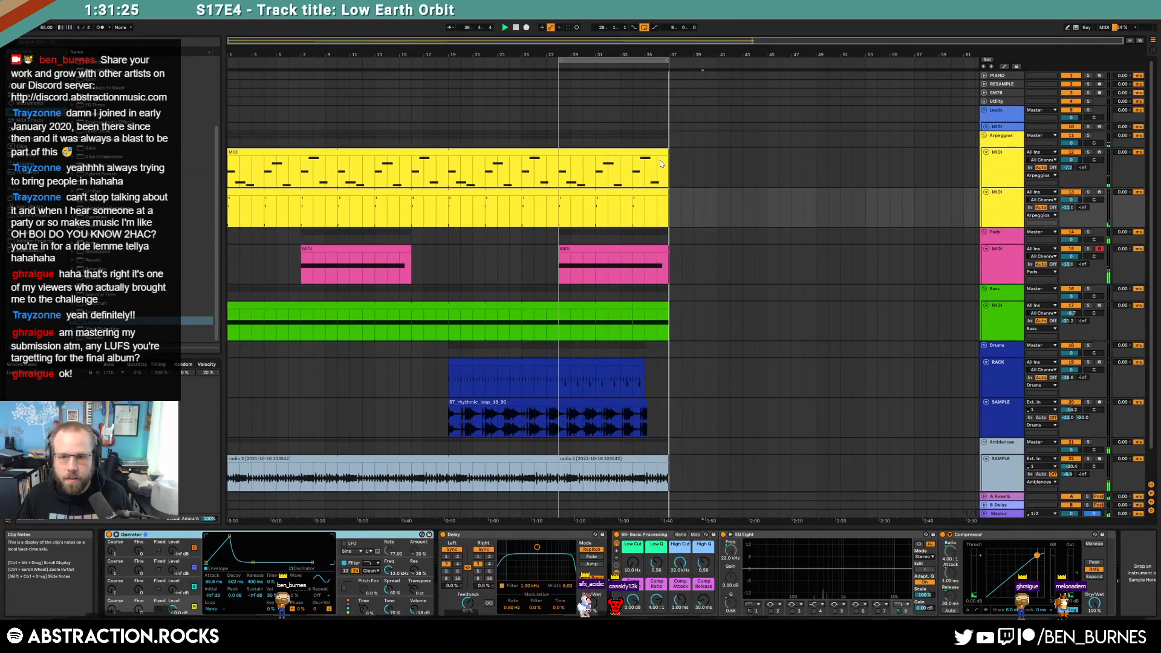
Step: Split the upper arpeggio MIDI clip at bar 28 and delete the last two notes of the new clip
key("space")
left_click(644, 153)
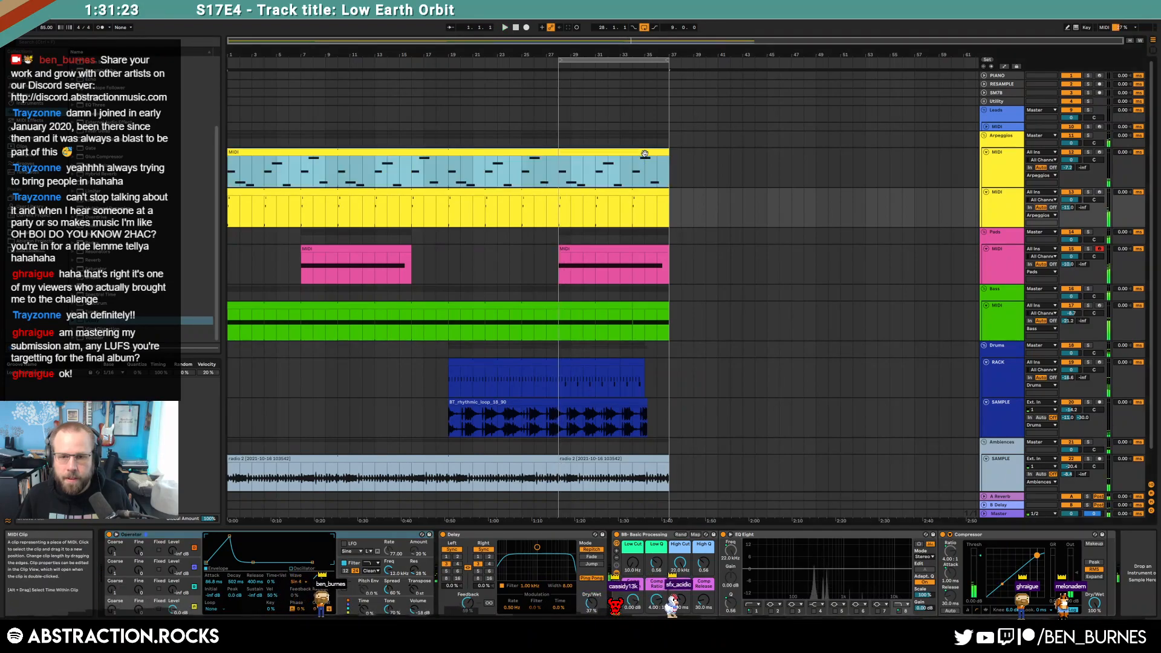
left_click_drag(560, 175, 682, 179)
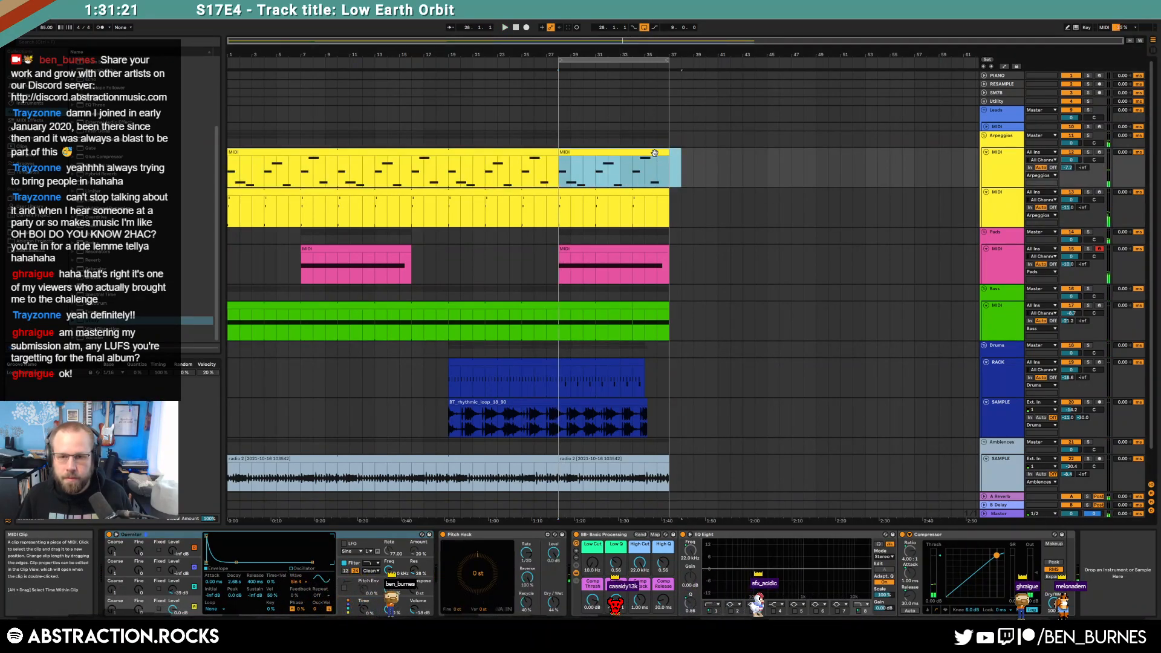
key("ctrl+e")
left_click_drag(990, 573, 1033, 403)
key("Delete")
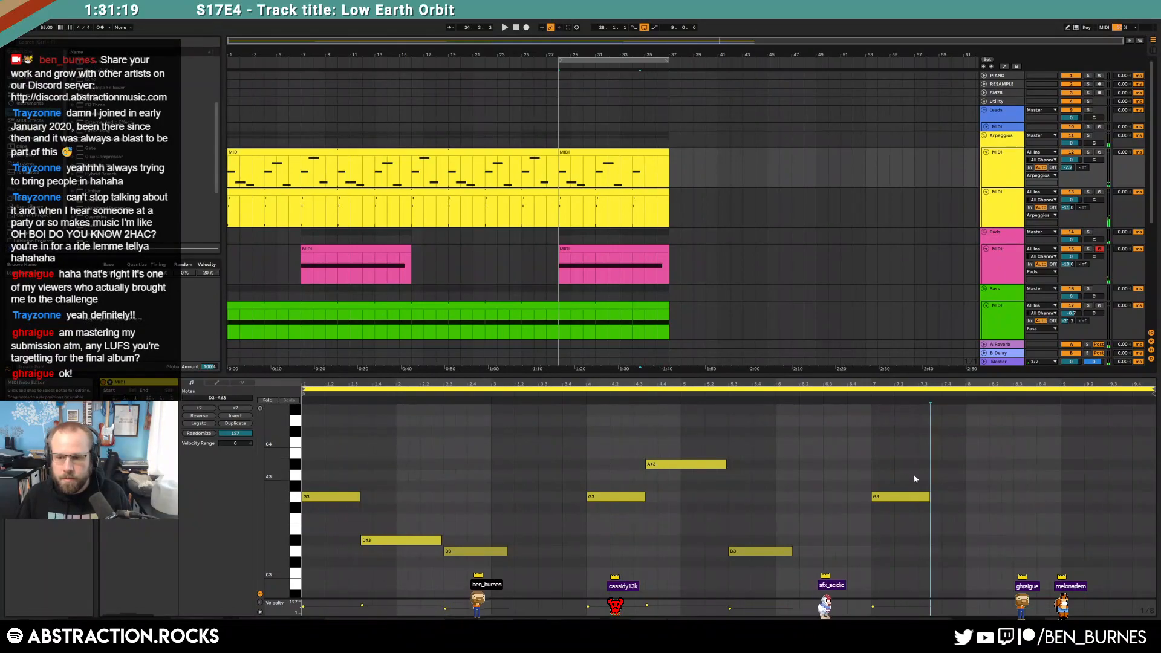
key("shift+Tab")
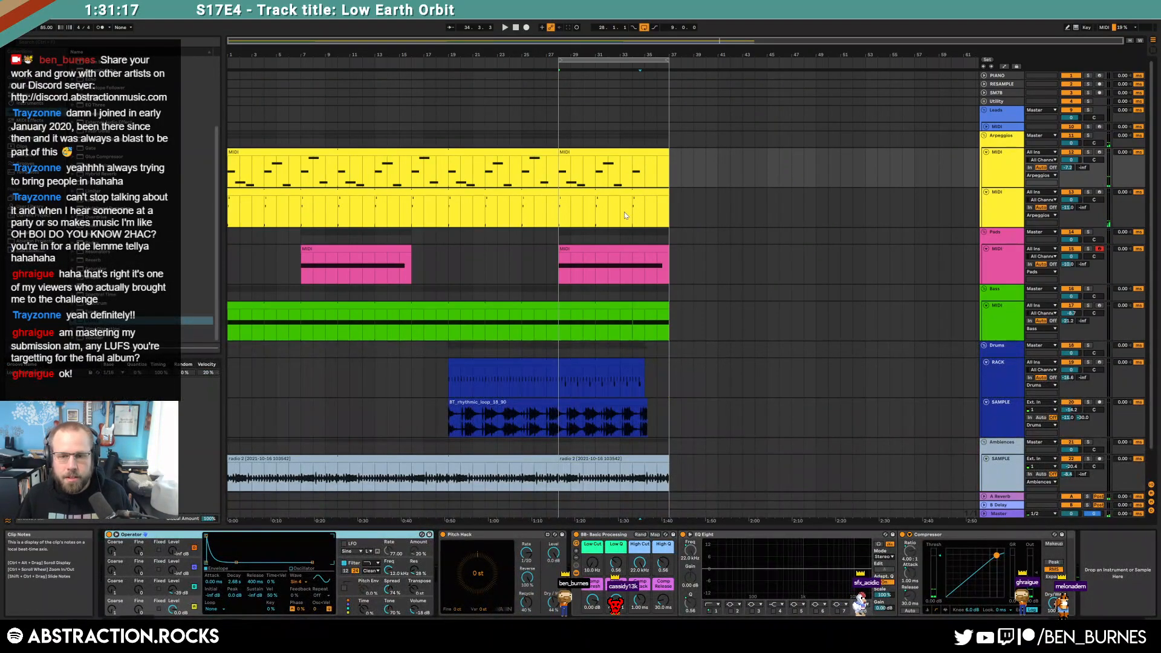
Step: Add a fade-out to the second radio clip on the ambiences track, from about bar 35 to bar 37
scroll(602, 257, "down", 2)
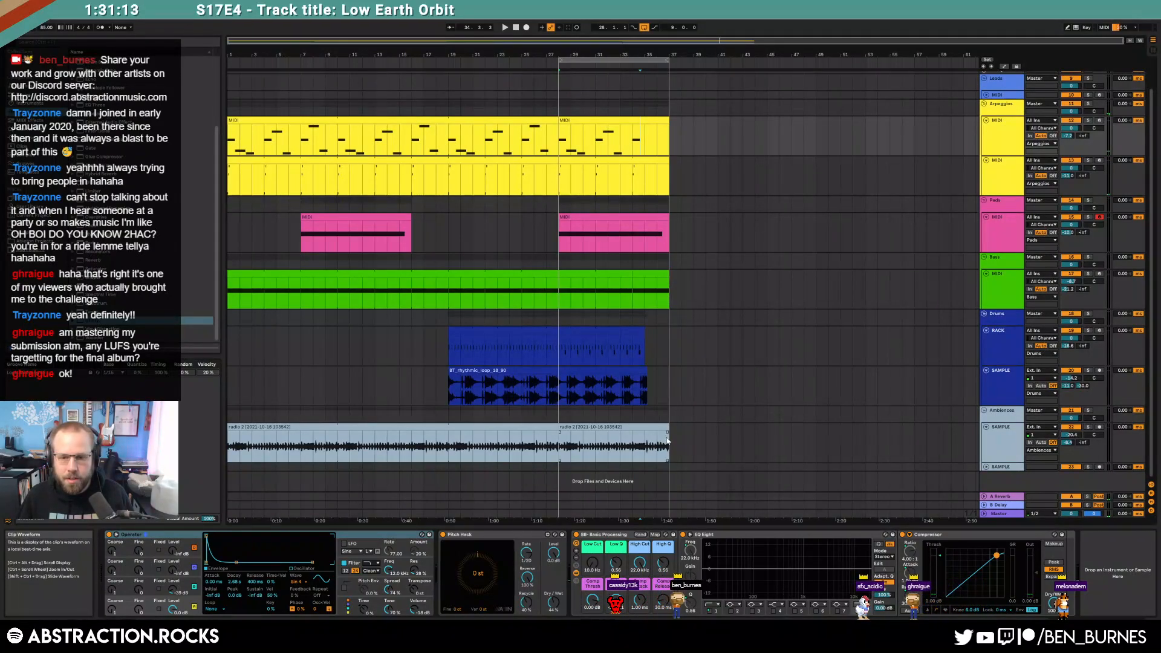
left_click_drag(668, 432, 649, 435)
left_click(705, 438)
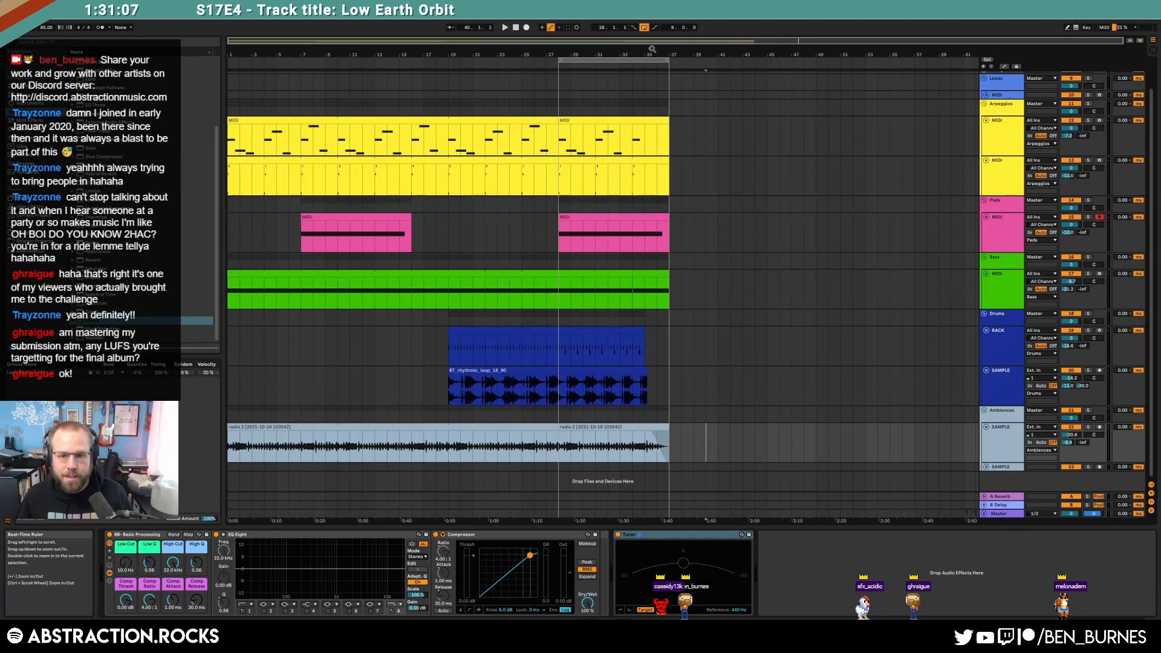
Step: Play the whole arrangement from the start and select the Tuner device on the ambiences SAMPLE track
left_click_drag(670, 453, 237, 455)
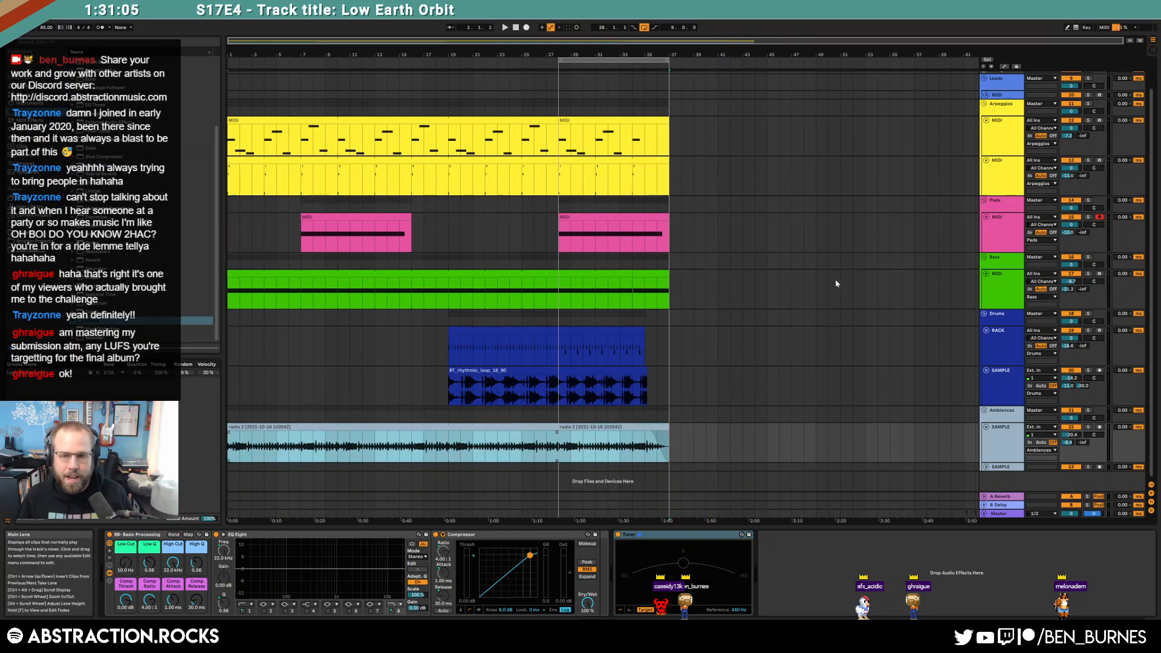
left_click(516, 28)
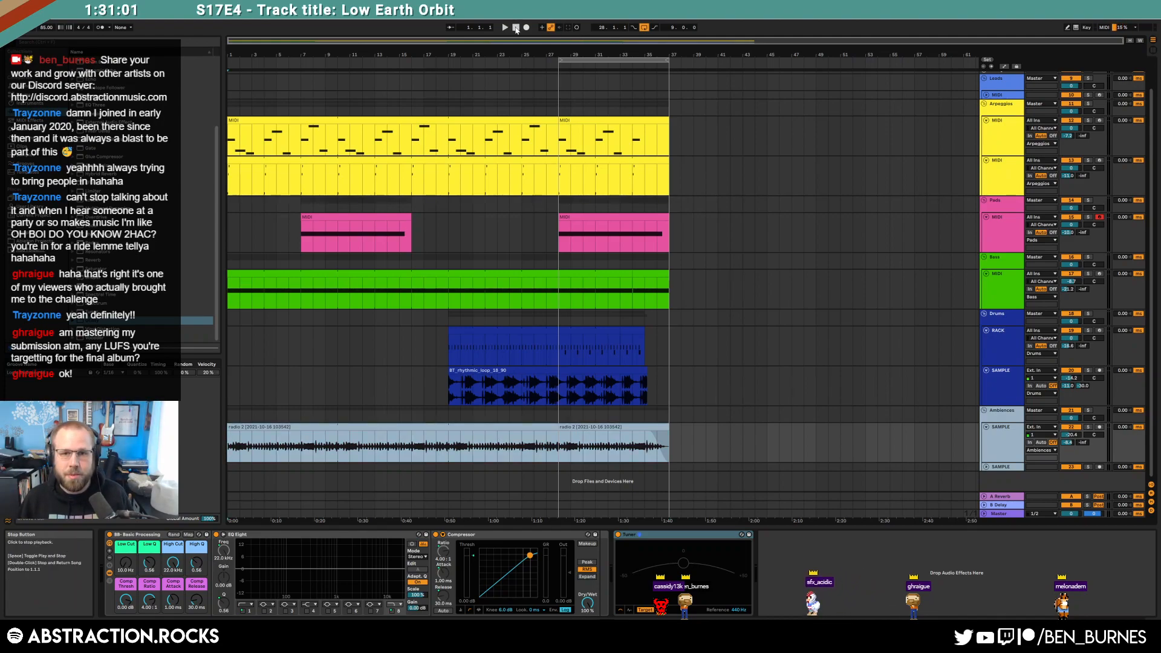
left_click_drag(363, 40, 362, 55)
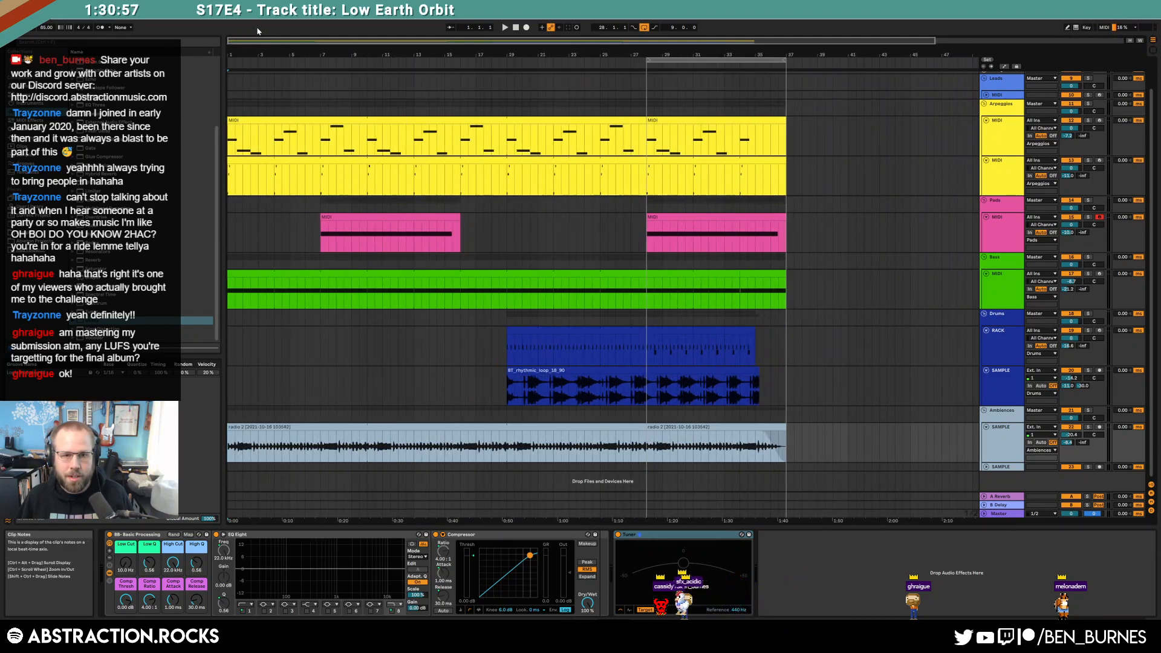
left_click(506, 28)
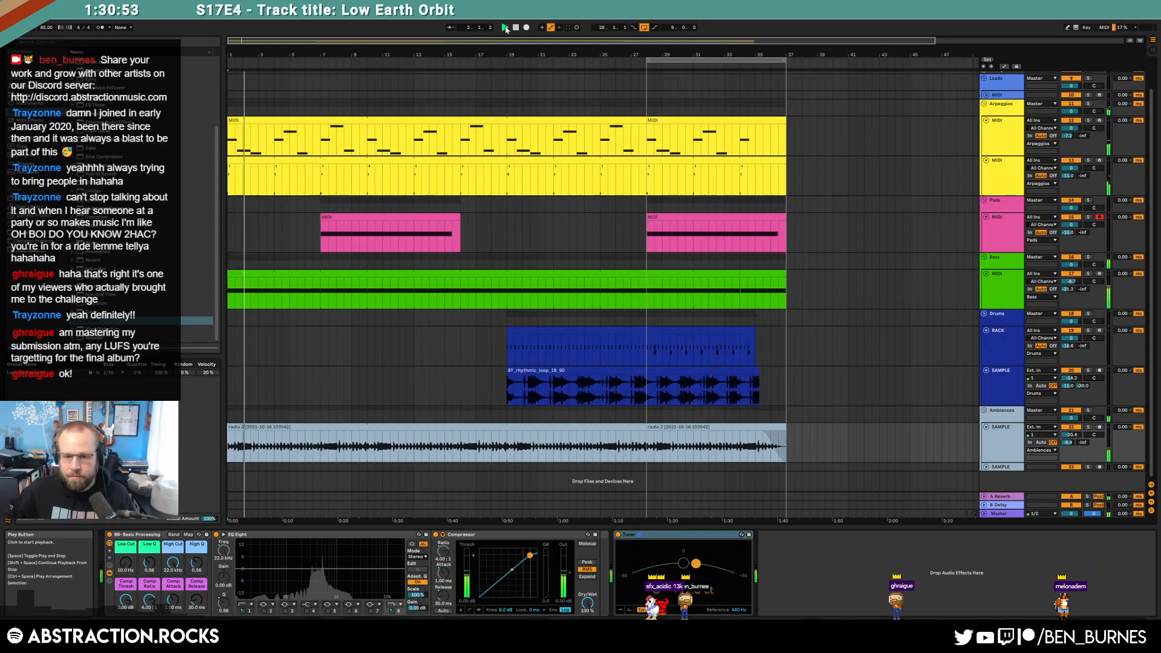
left_click(667, 546)
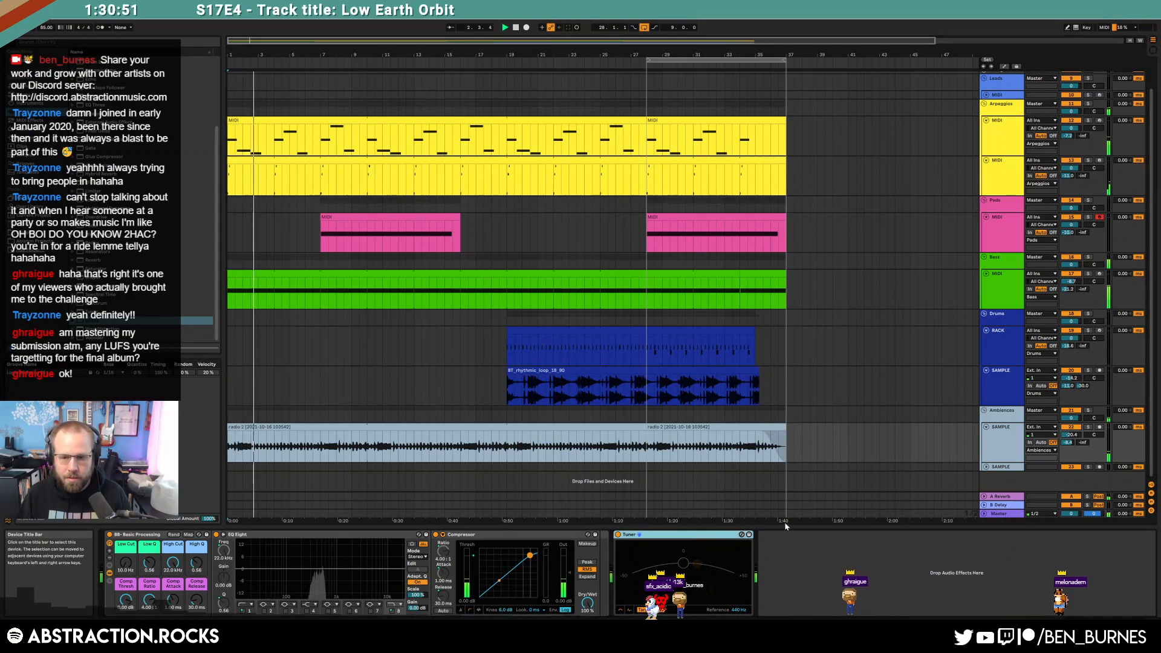
Step: Delete the Tuner device from the ambiences SAMPLE track
key("Delete")
key("shift+Tab")
key("shift+Tab")
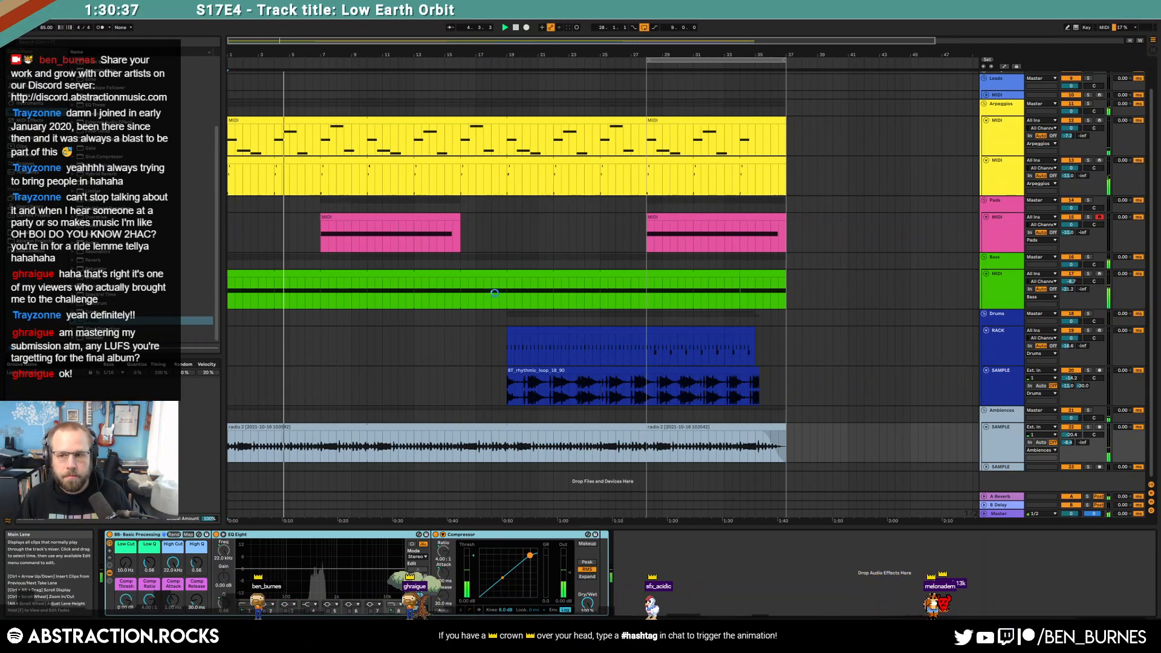
Step: Set the pad MIDI track's Low Cut to about 220 Hz and its volume to -4.7 dB
left_click(1006, 238)
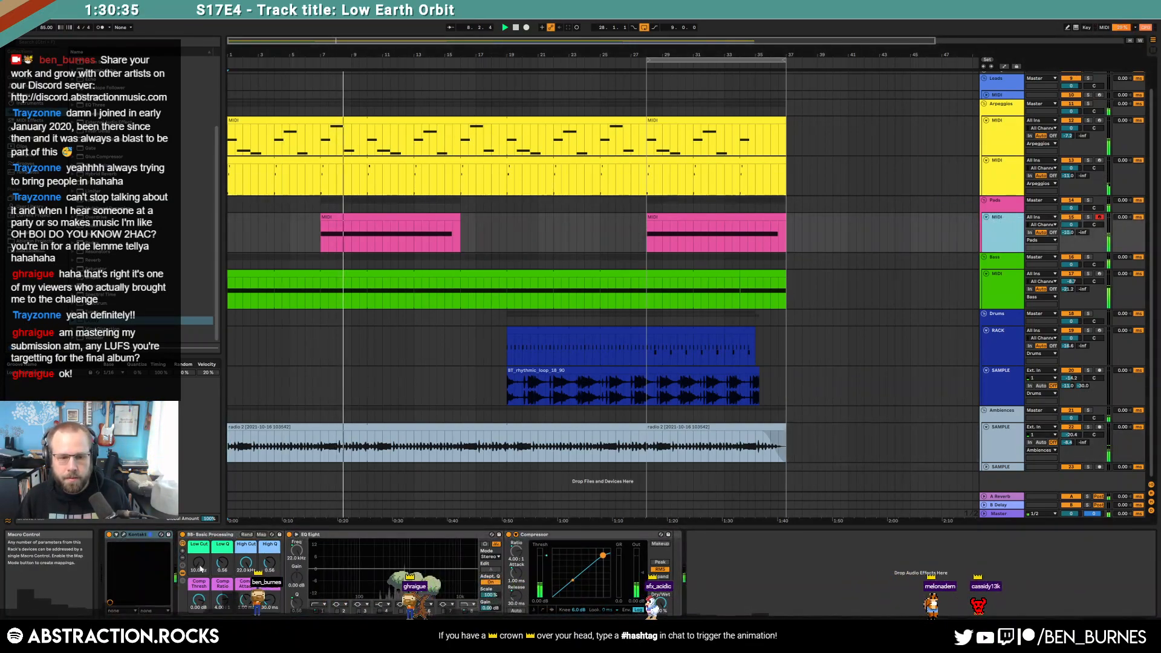
left_click_drag(200, 569, 202, 564)
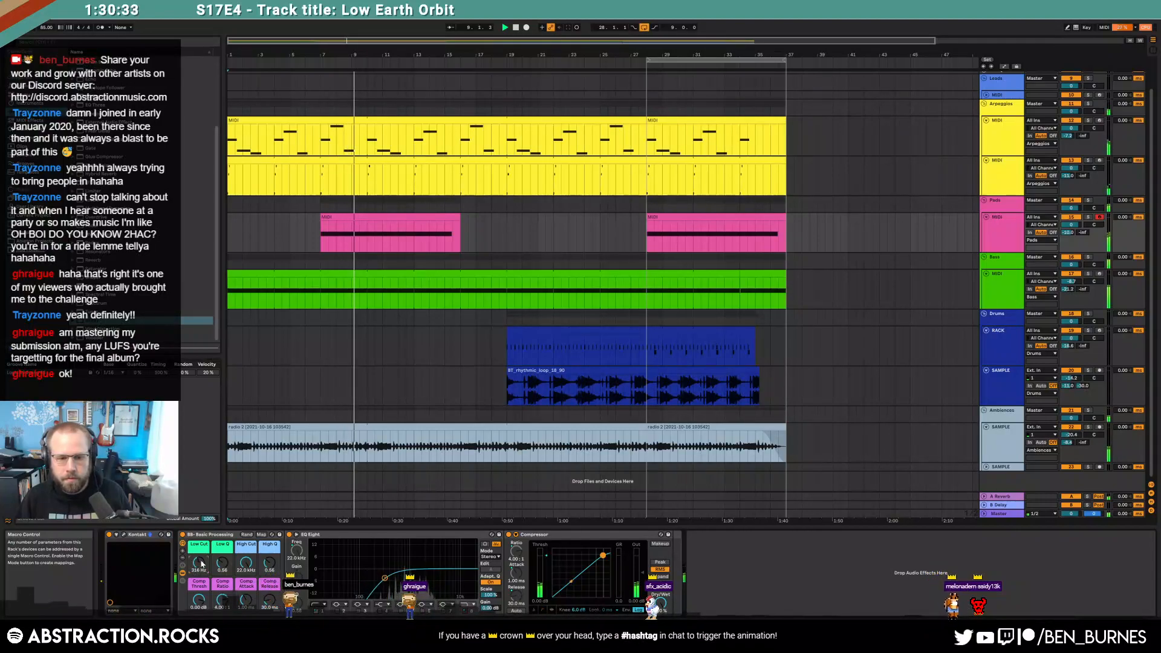
left_click_drag(1071, 224, 1071, 224)
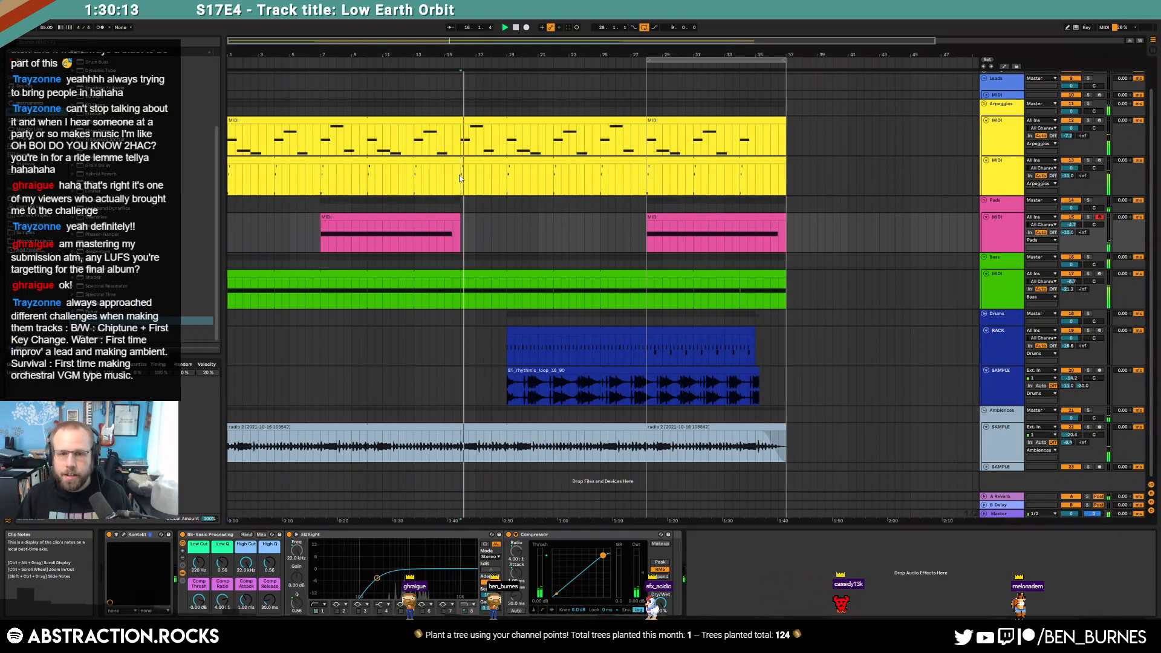
Step: Unfold the leads MIDI track and load Kontakt as its instrument in place of Operator
left_click(939, 193)
scroll(782, 230, "up", 3)
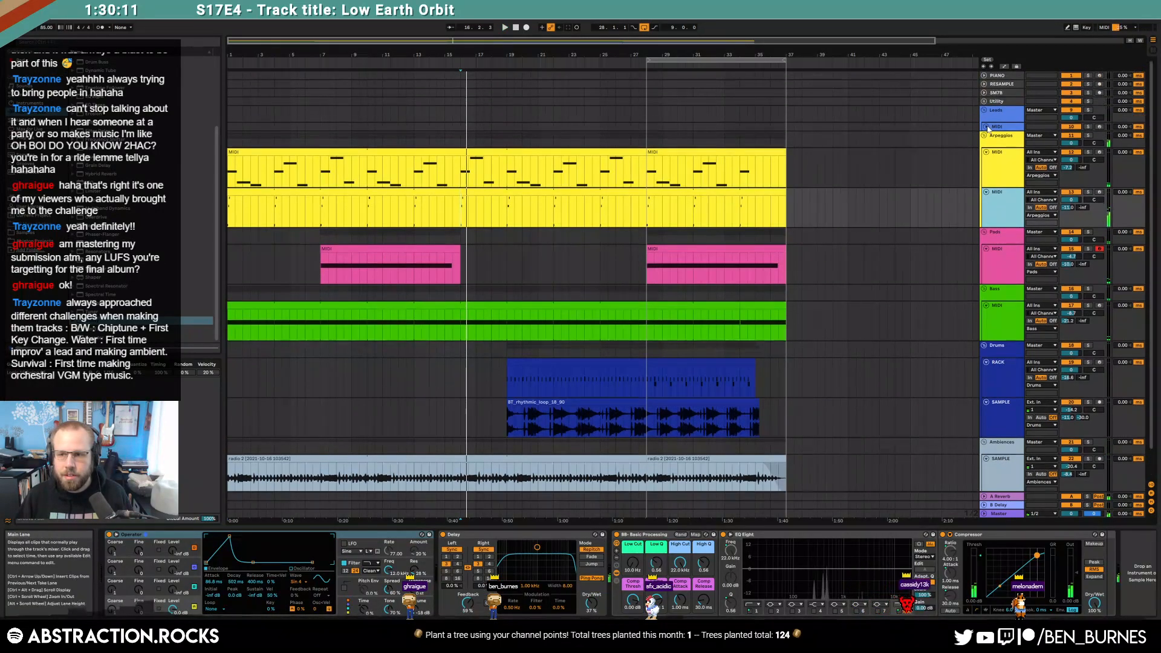
left_click(1006, 133)
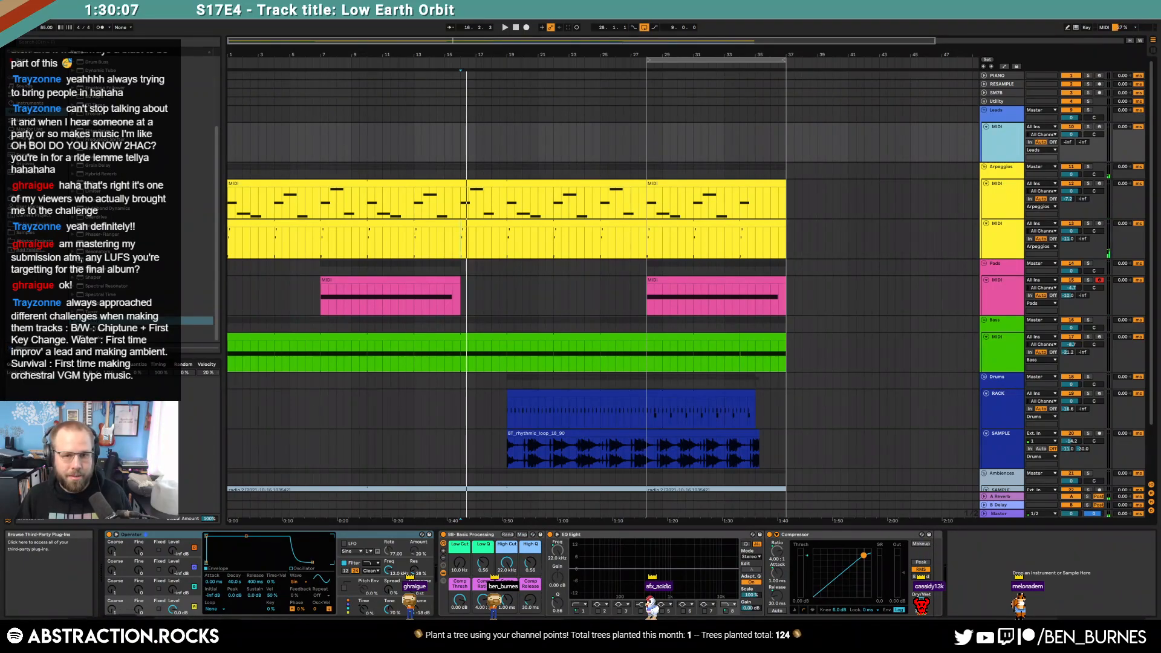
left_click(25, 137)
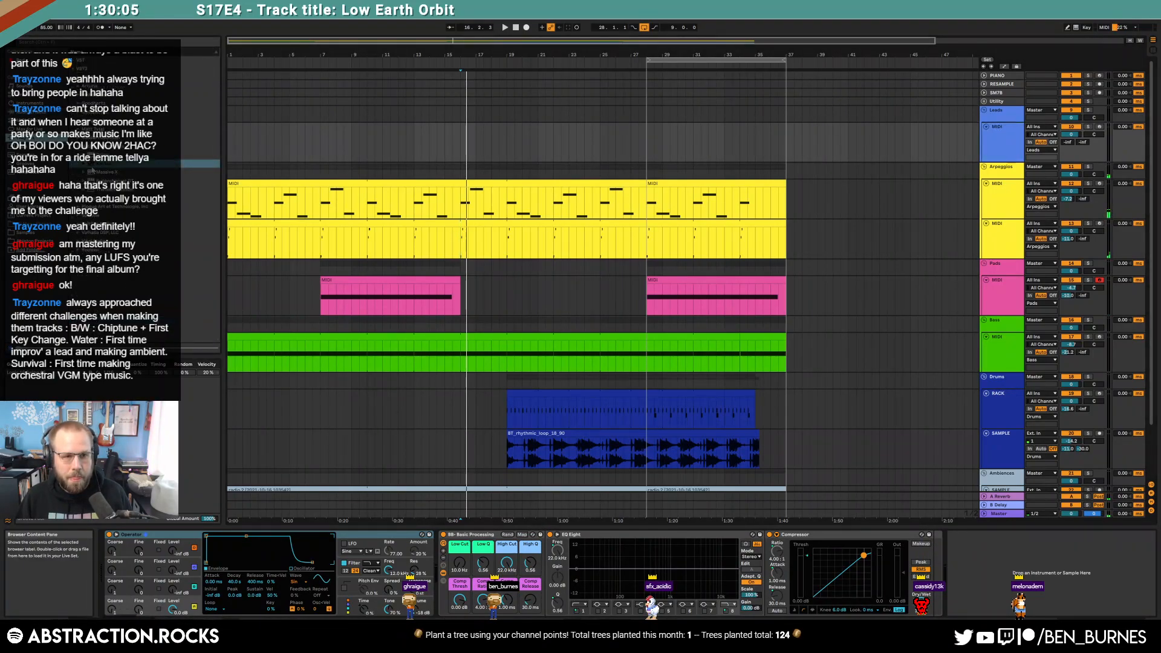
left_click(110, 164)
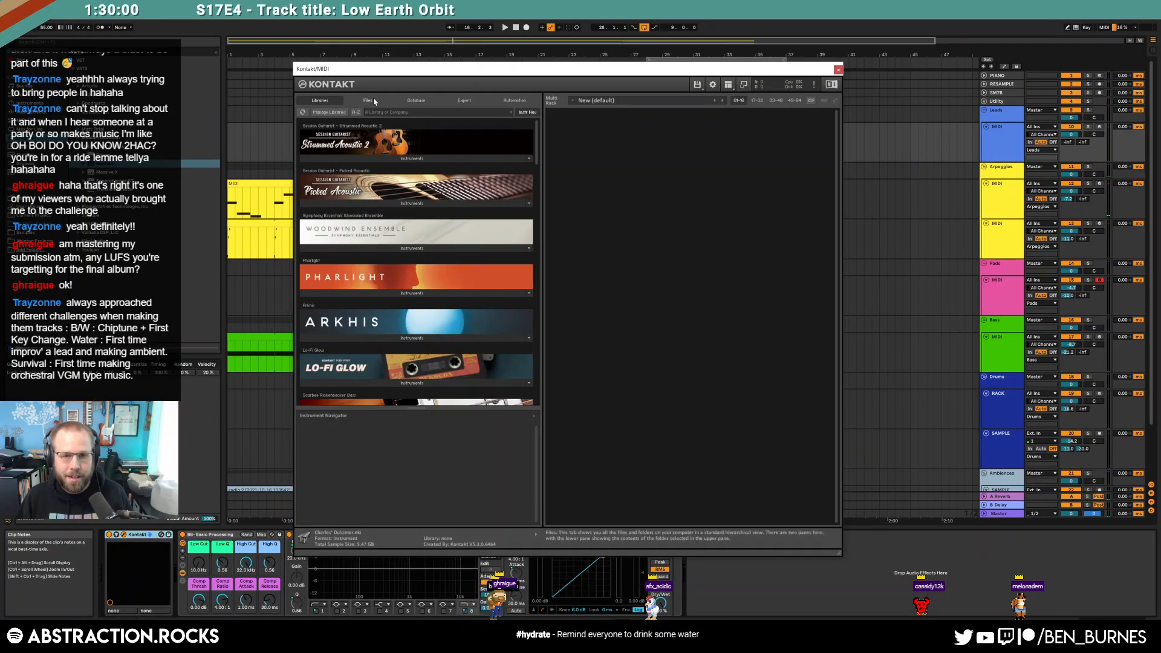
Step: Browse Kontakt's database and file folders for a lead instrument
left_click(372, 101)
left_click(433, 103)
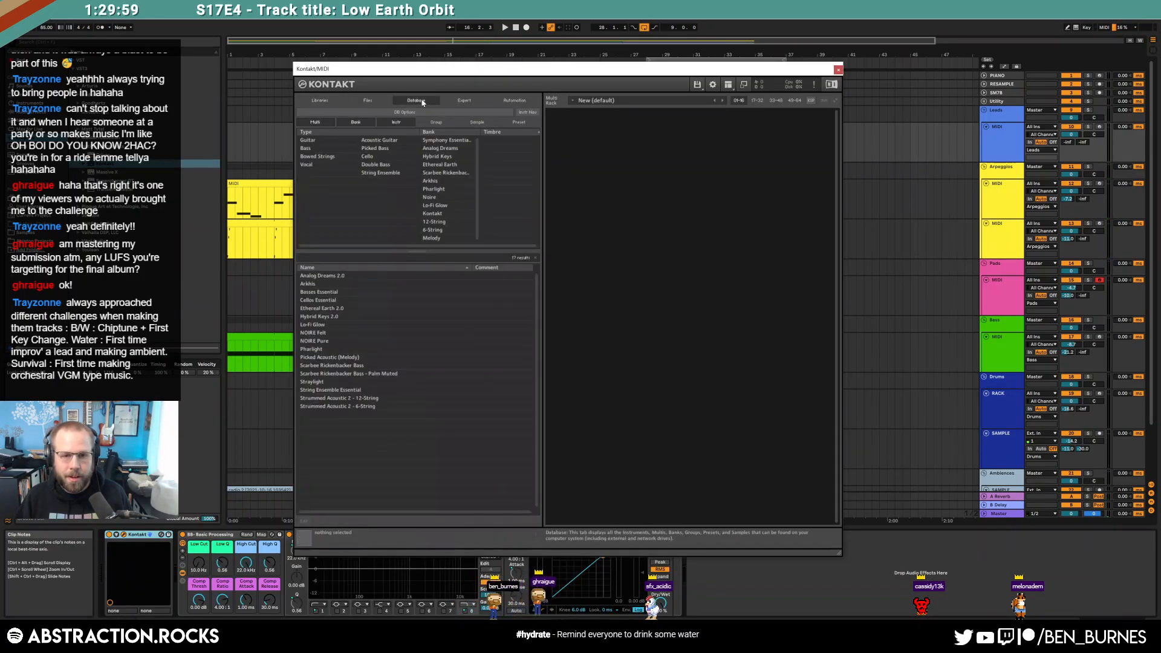
left_click(369, 102)
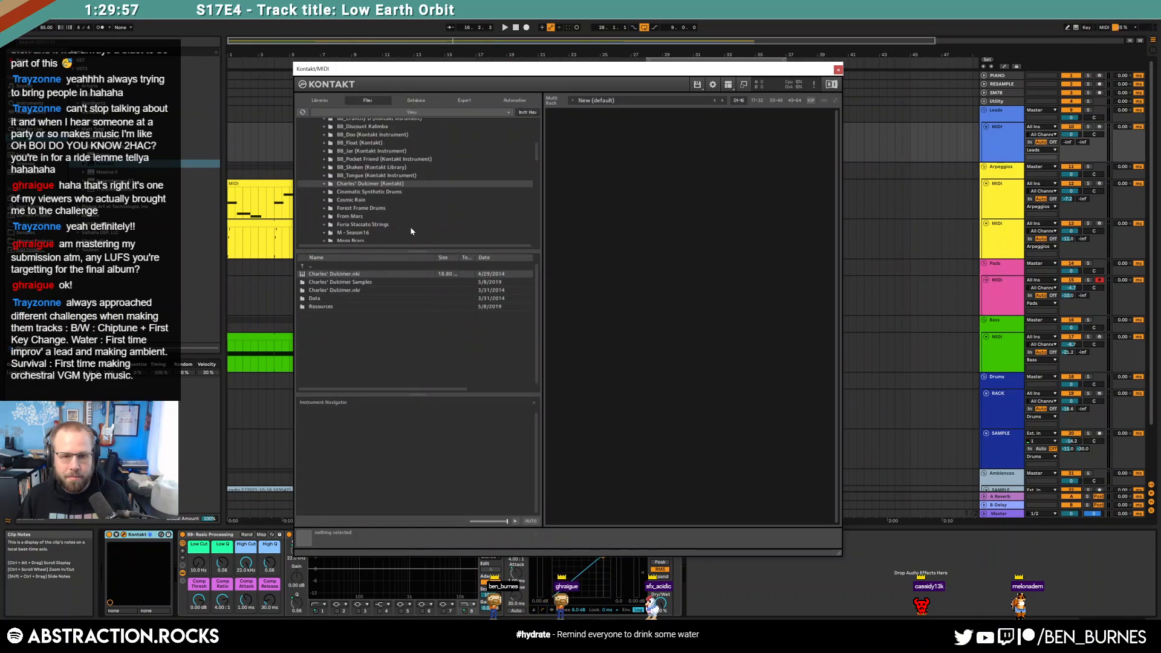
scroll(402, 220, "up", 2)
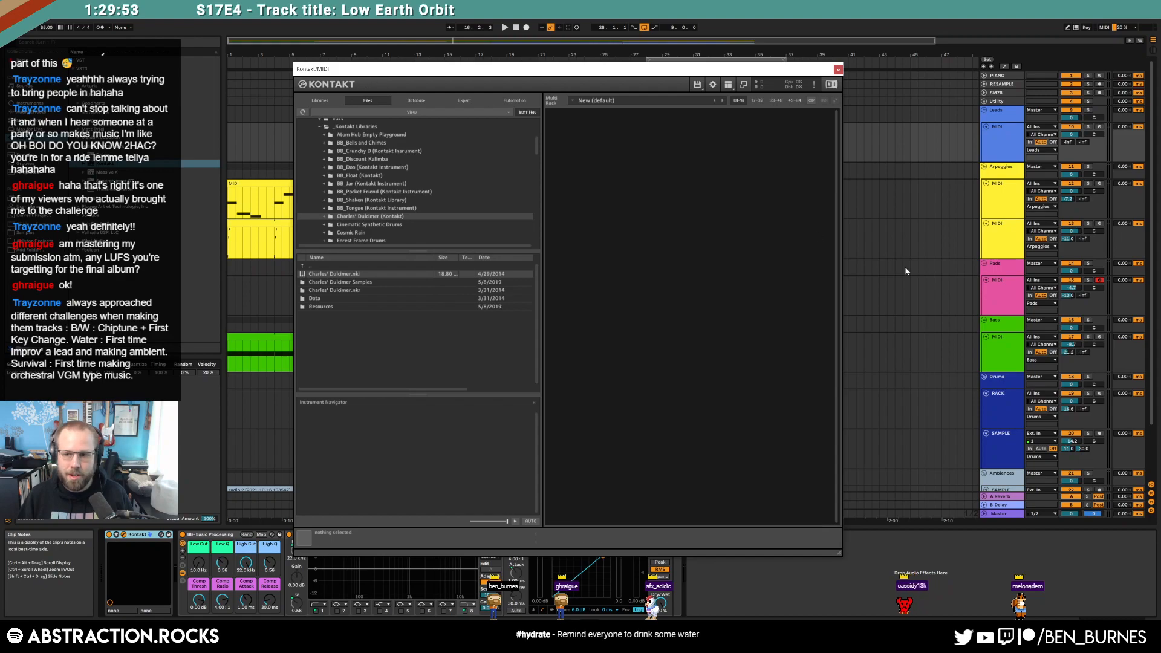
Step: Open the pad track's Kontakt to check its Arkhis instrument and the installed libraries, and close it
left_click(124, 536)
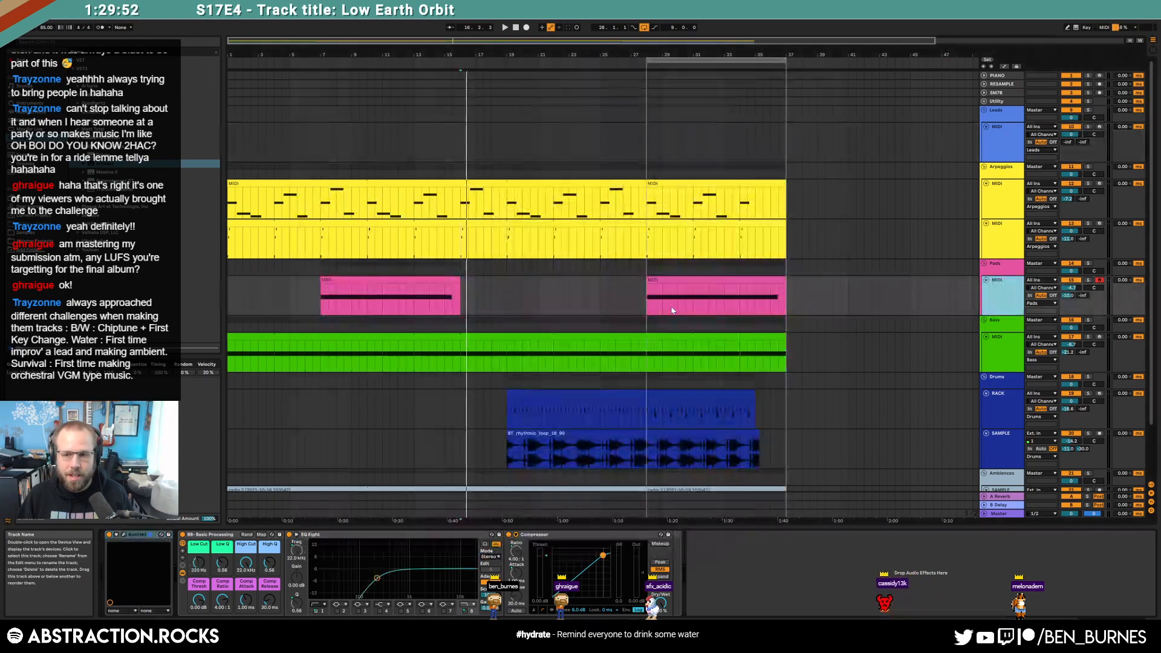
left_click(125, 536)
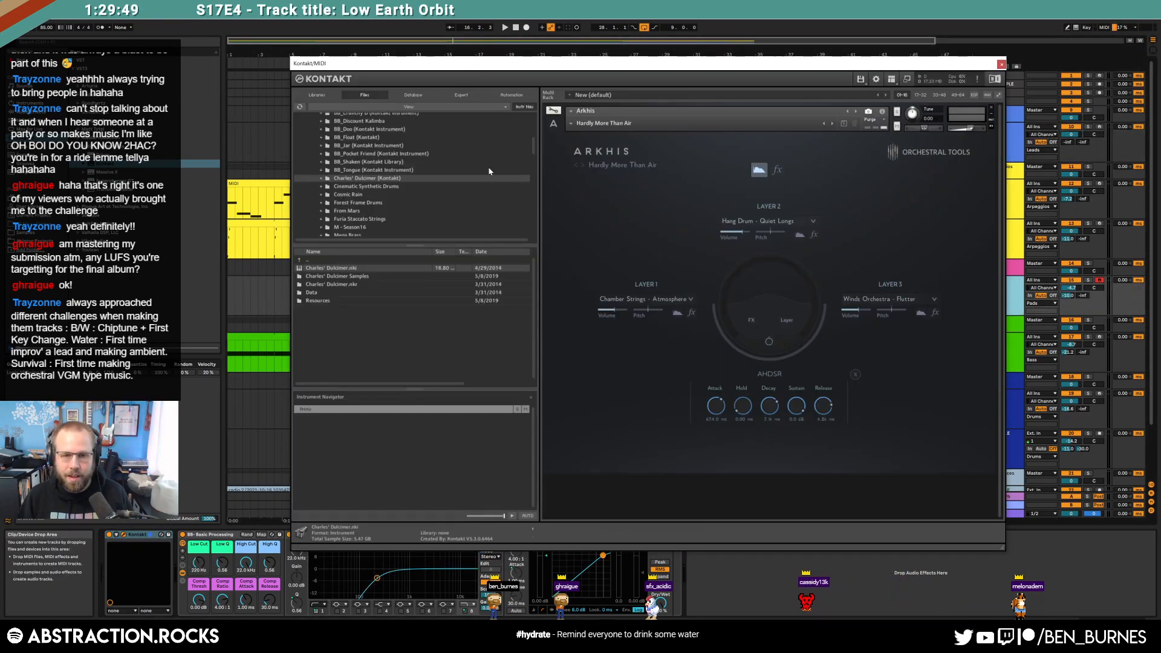
left_click(318, 95)
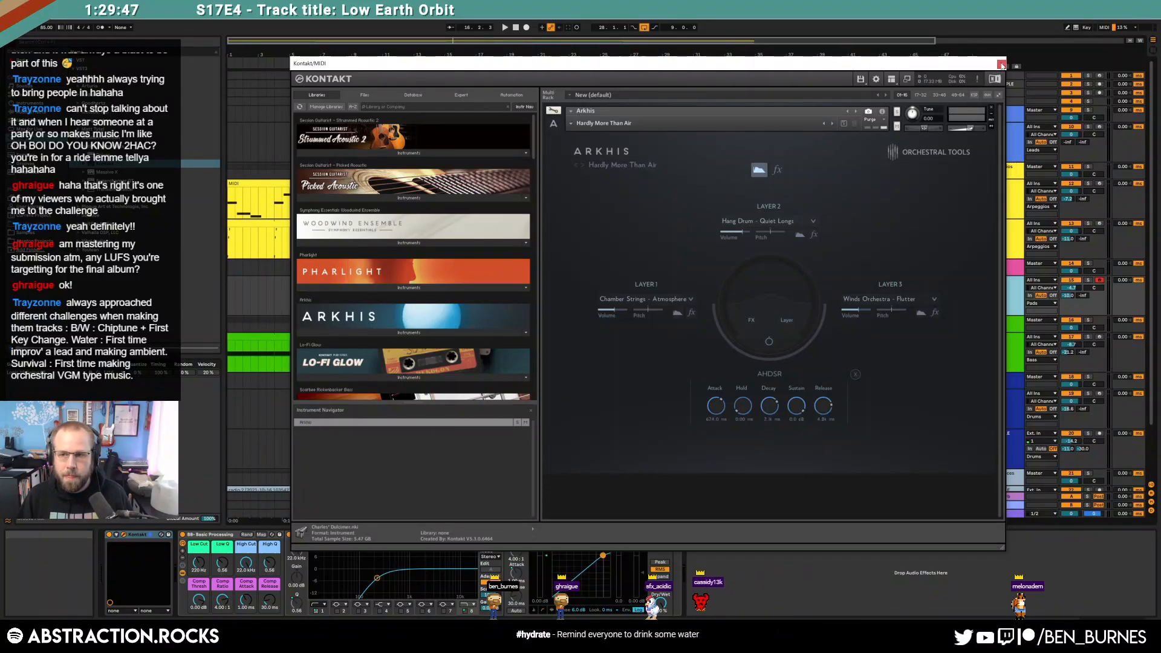
left_click(1002, 65)
Step: Load BB_Tongue.nki into the leads track's Kontakt and raise the track's reverb send
left_click(1014, 131)
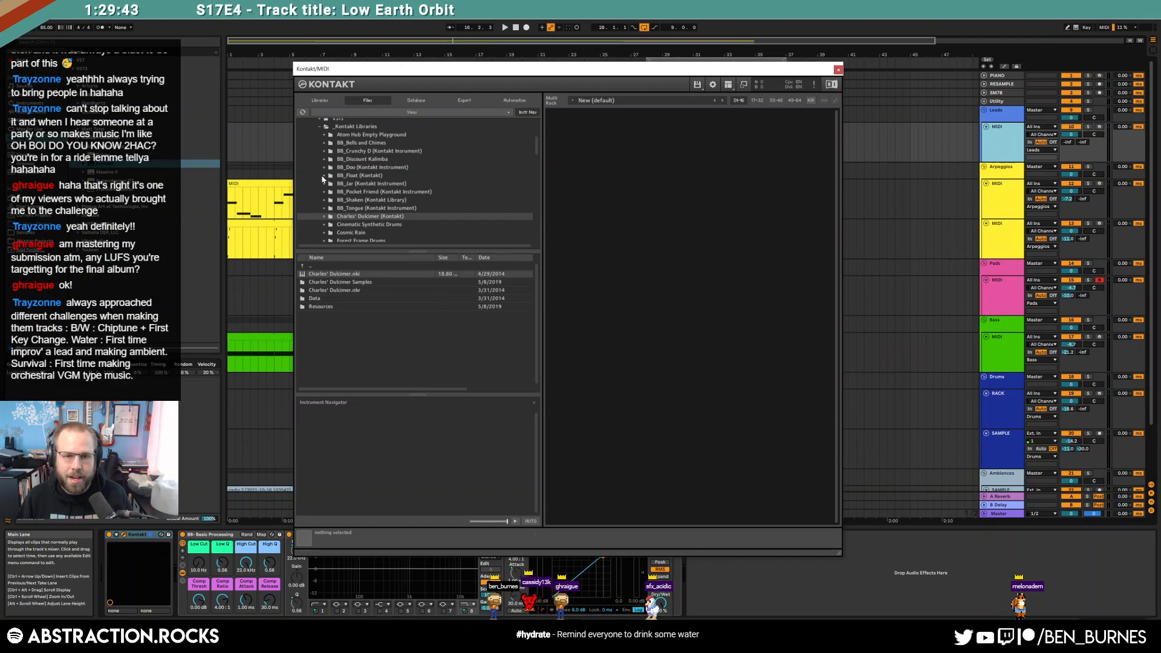
left_click(324, 209)
left_click(352, 209)
double_click(338, 274)
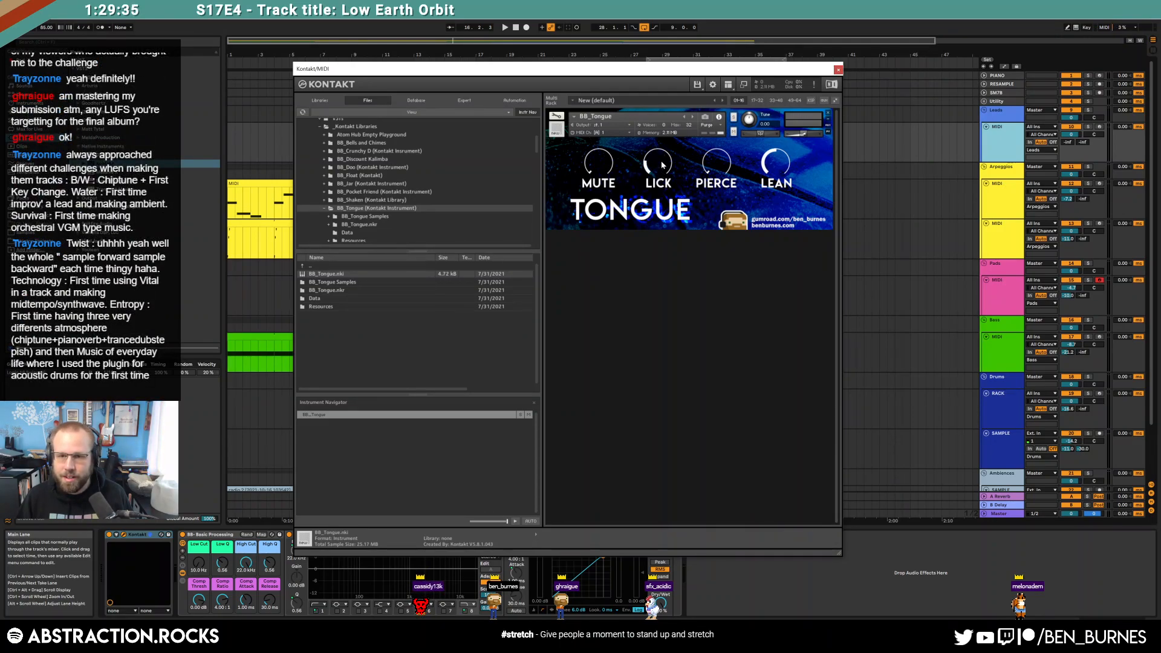
left_click_drag(1067, 142, 1068, 91)
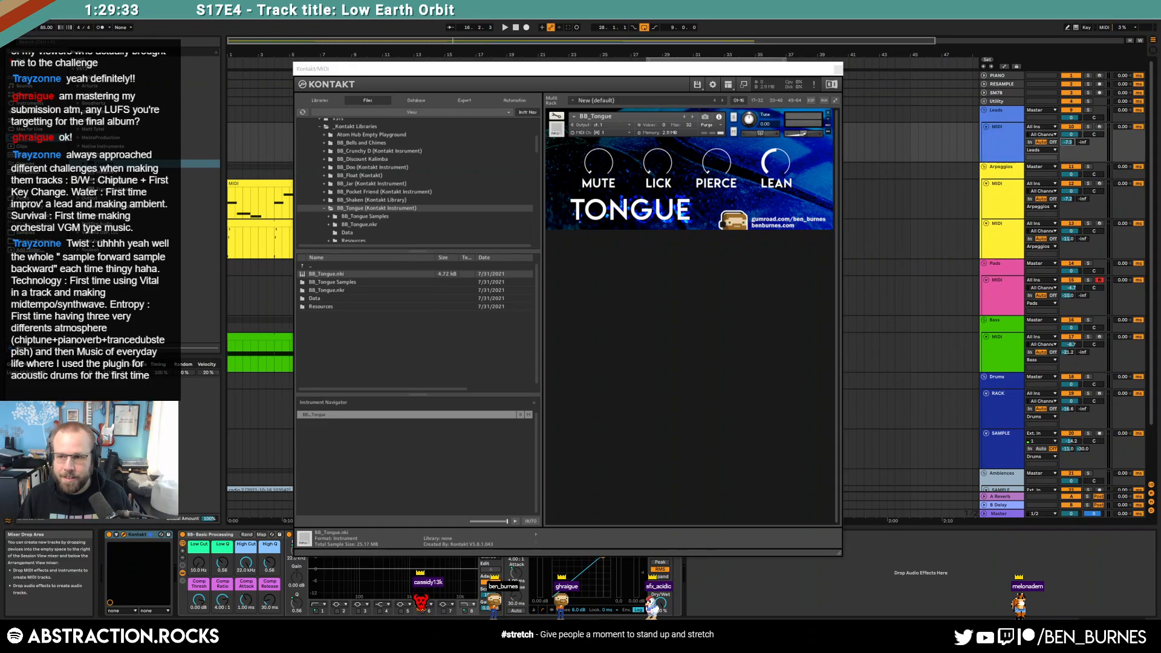
left_click(839, 69)
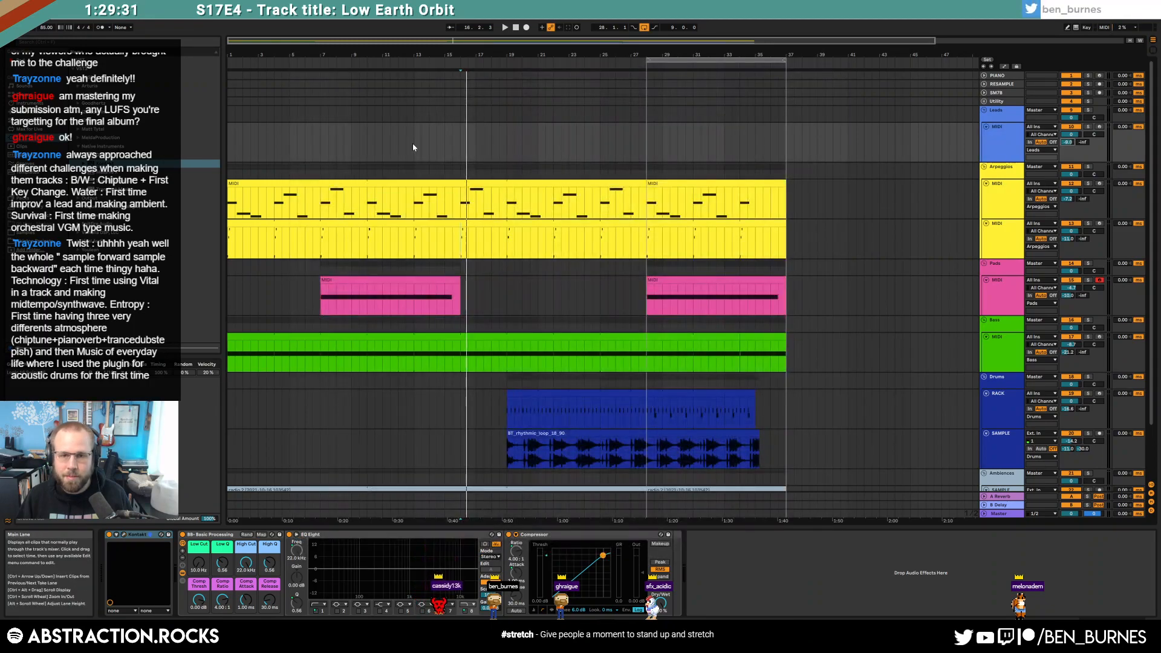
Step: Arm the leads MIDI track and record a two-note take starting around bar 14 and ending at about bar 19
key("space")
left_click(453, 152)
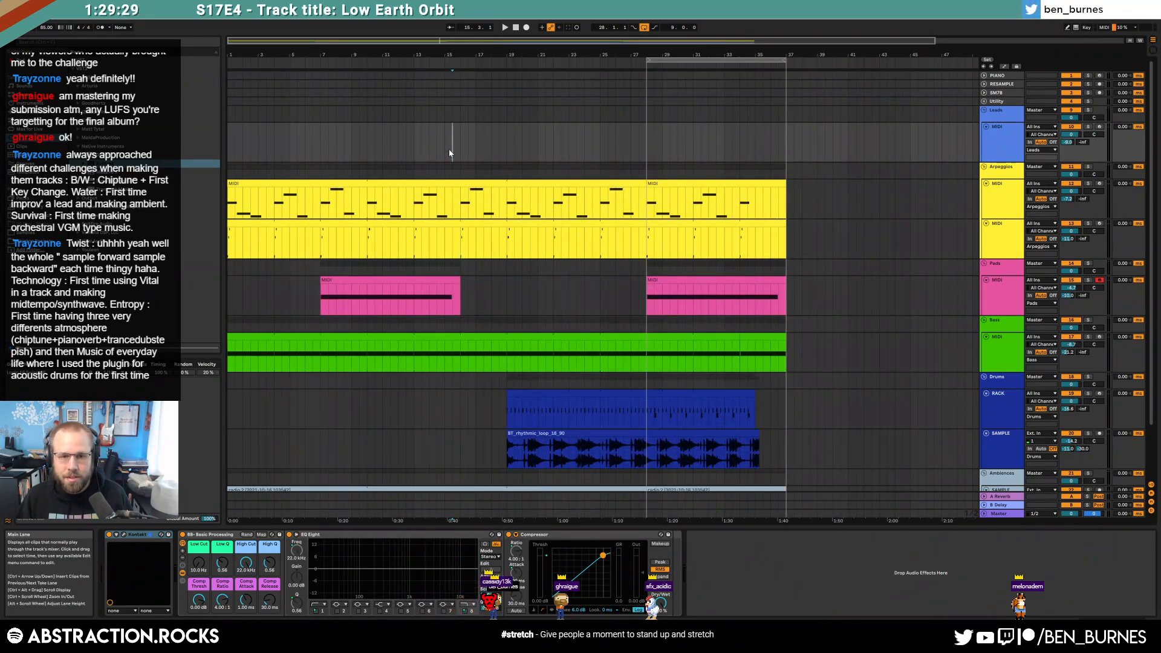
left_click(435, 143)
left_click(990, 133)
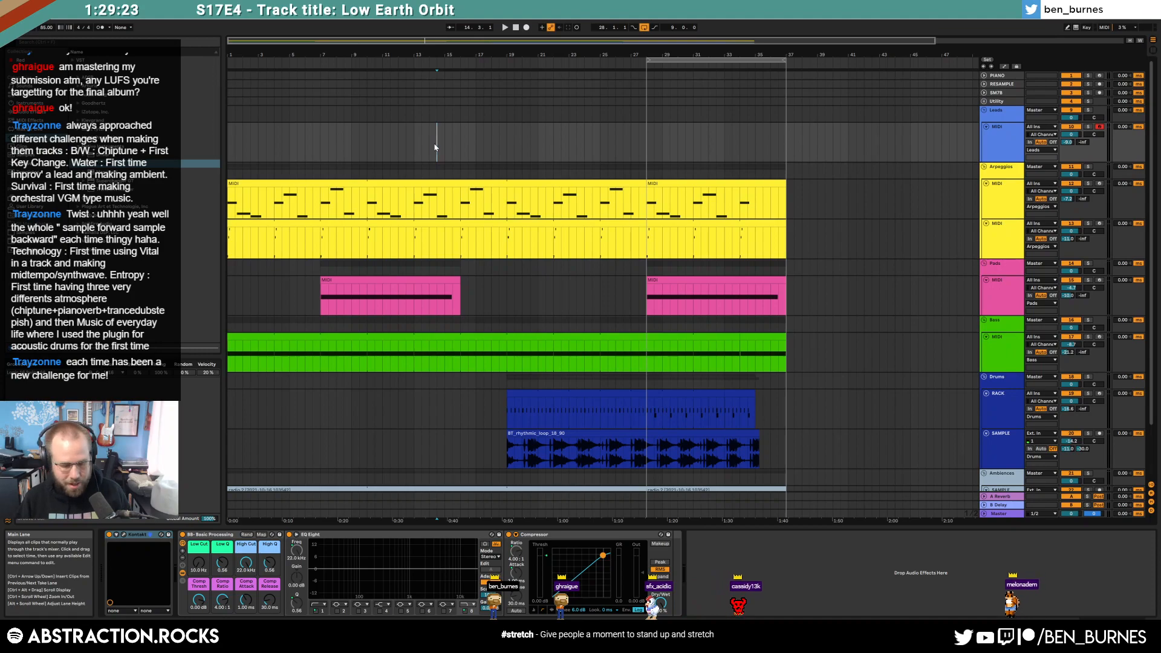
key("F9")
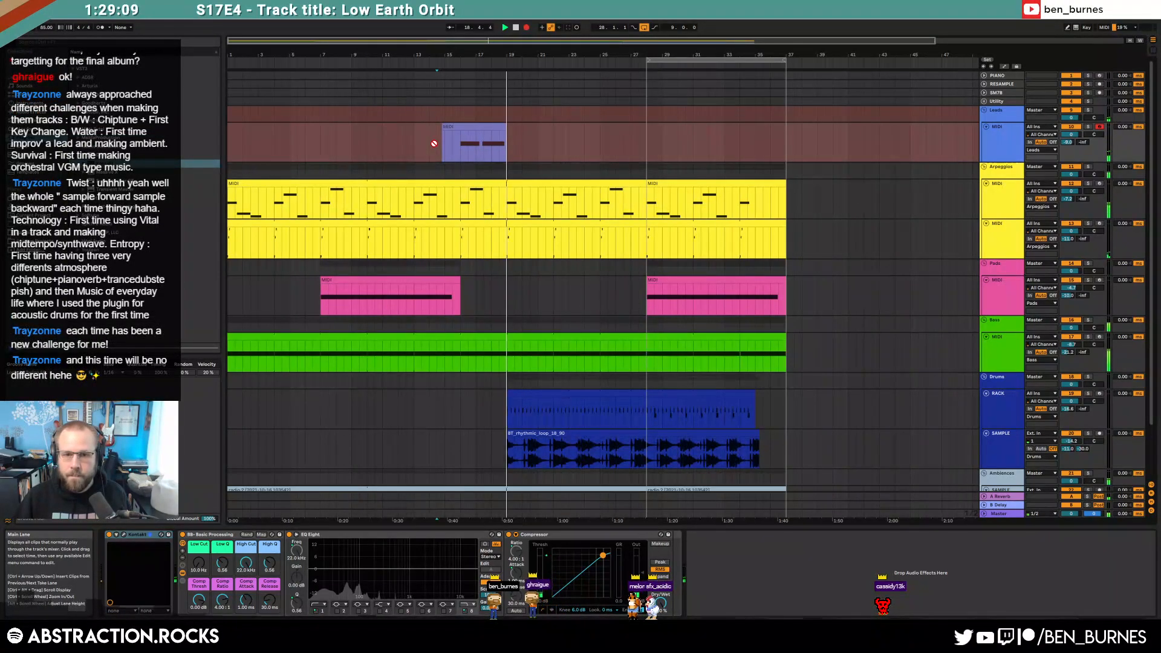
key("space")
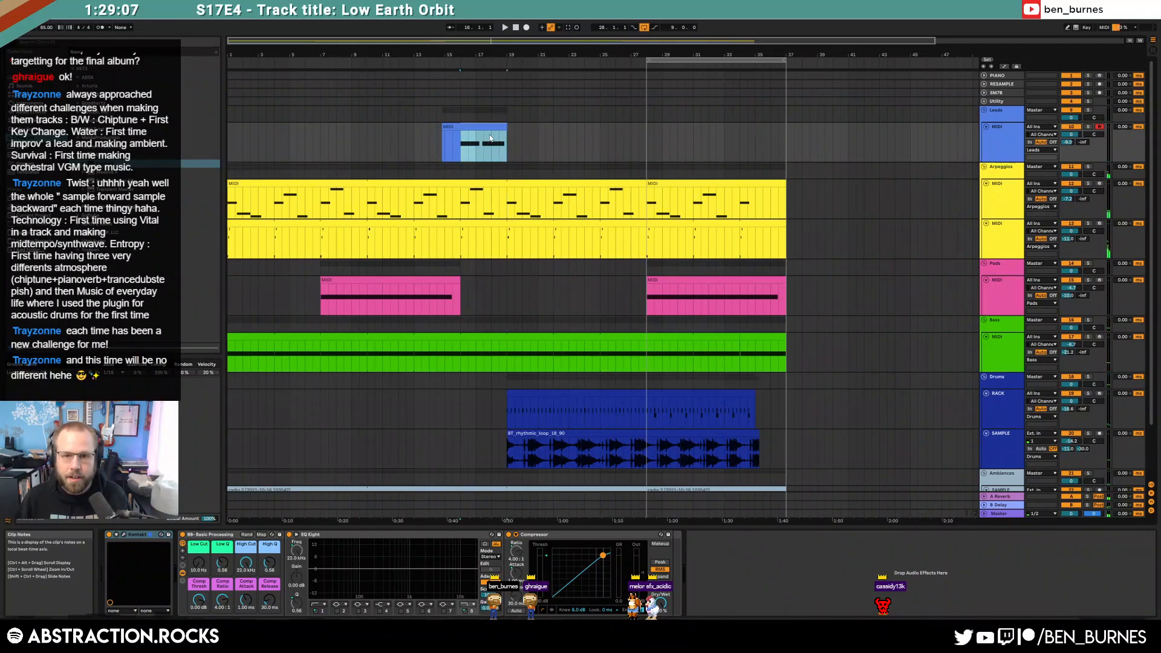
Step: Trim the recorded lead clip's start to bar 16 and transpose its notes down five semitones to G3
left_click_drag(446, 125, 461, 125)
key("ctrl+a")
key("Down")
key("Down")
key("Down")
key("Down")
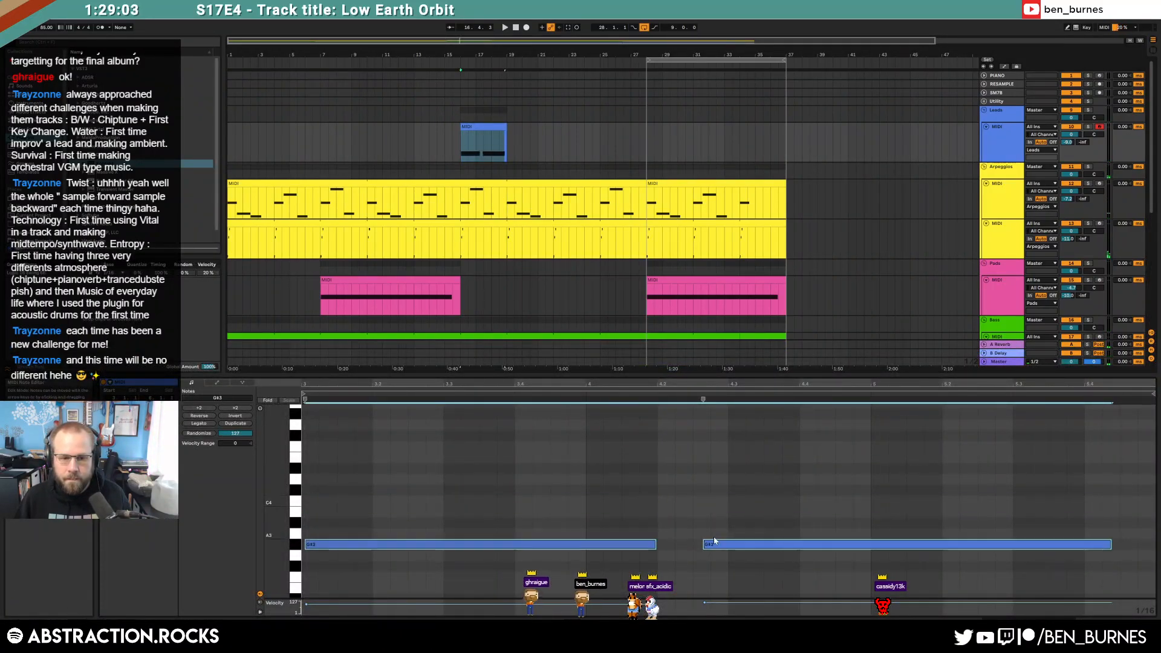
key("Down")
key("space")
Step: Duplicate both G3 notes in place and move the copies up five semitones to C4
left_click_drag(528, 516, 803, 612)
key("ctrl+c")
key("ctrl+v")
key("Up")
key("Up")
key("Up")
key("Up")
key("Up")
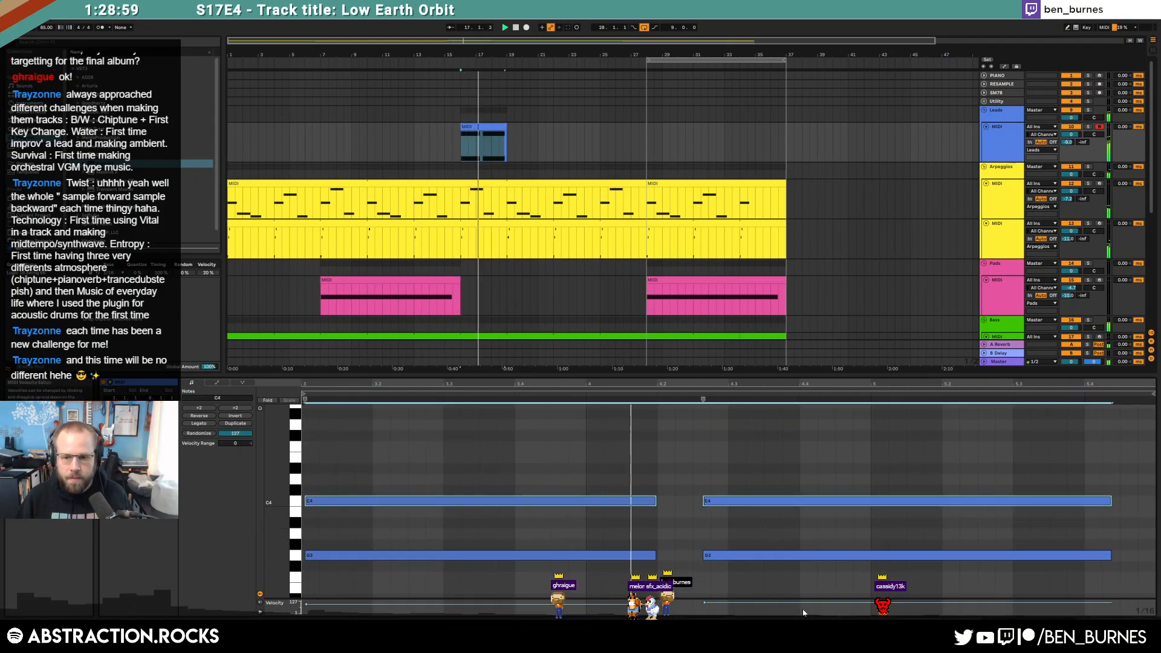
Step: Quantize both pairs of lead notes and lengthen the second pair toward the end of the clip
left_click_drag(447, 450, 483, 618)
key("ctrl+u")
left_click_drag(721, 451, 780, 605)
key("ctrl+u")
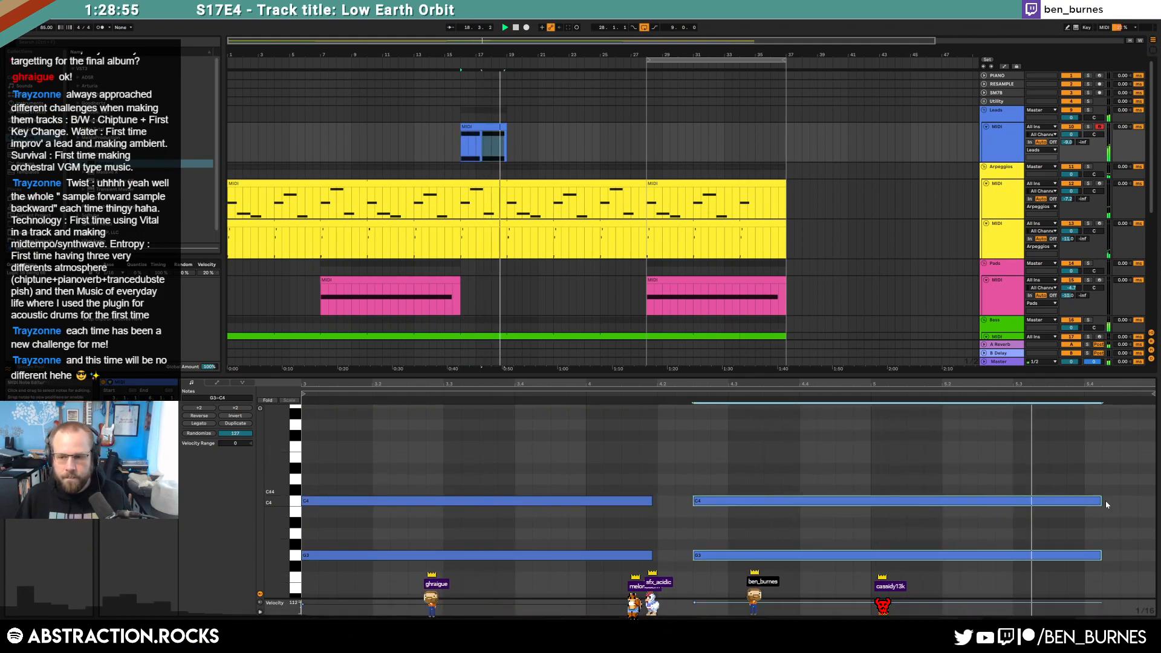
left_click_drag(1105, 503, 1139, 502)
Step: Extend the lead clip to bar 28, enable looping and fit the loop around the recorded notes
left_click_drag(506, 129, 646, 134)
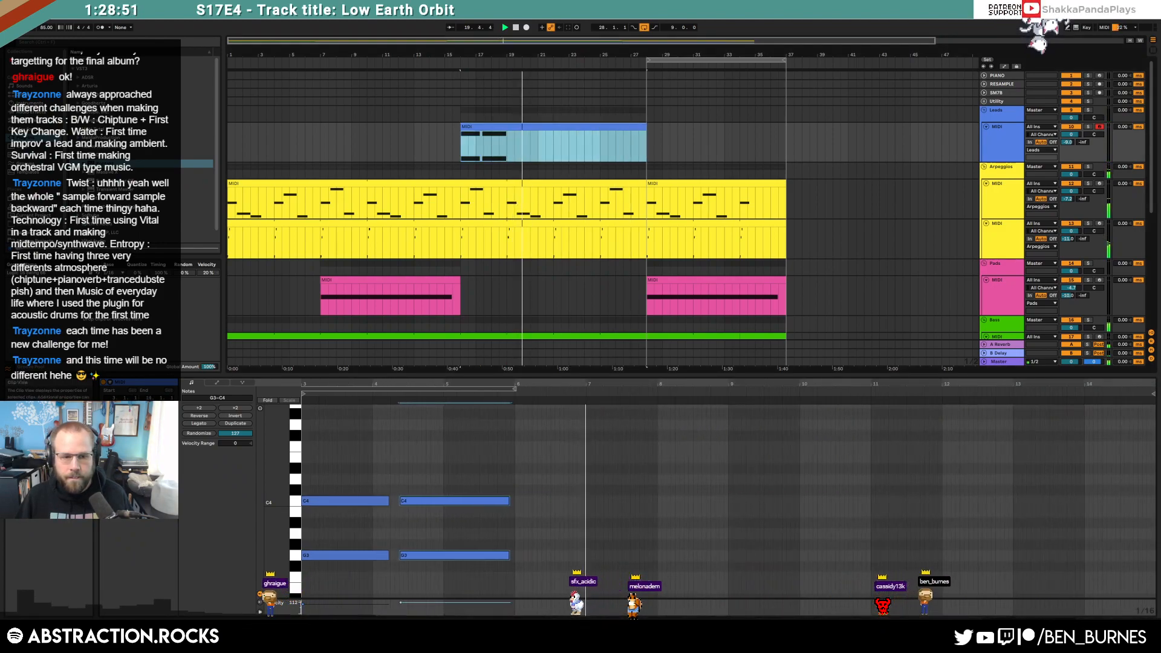
left_click(139, 408)
left_click(460, 389)
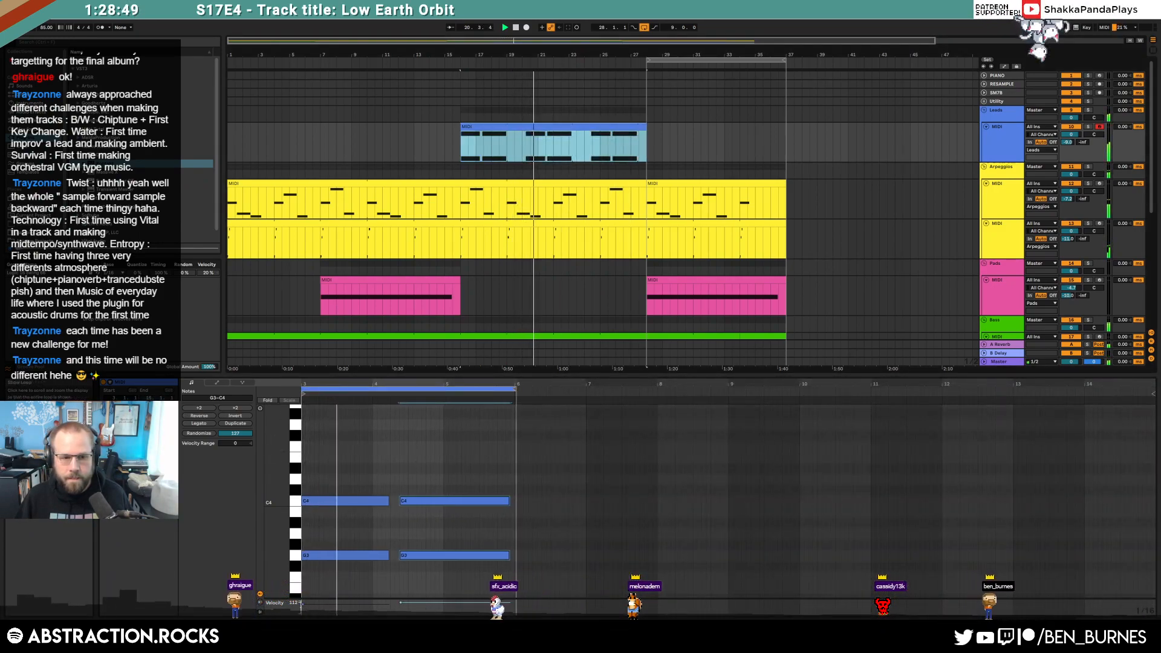
left_click_drag(345, 383, 494, 390)
left_click_drag(360, 389, 450, 398)
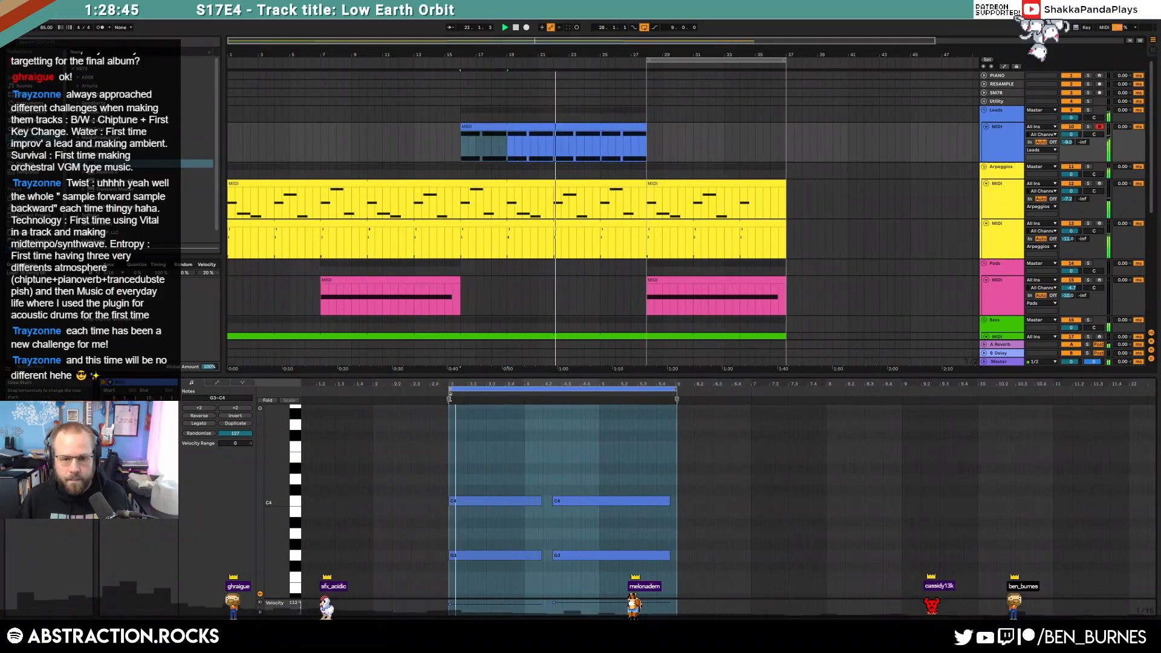
Step: Extend the looped lead clip to bar 37 and set its loop length to 3 bars
left_click_drag(645, 127, 786, 138)
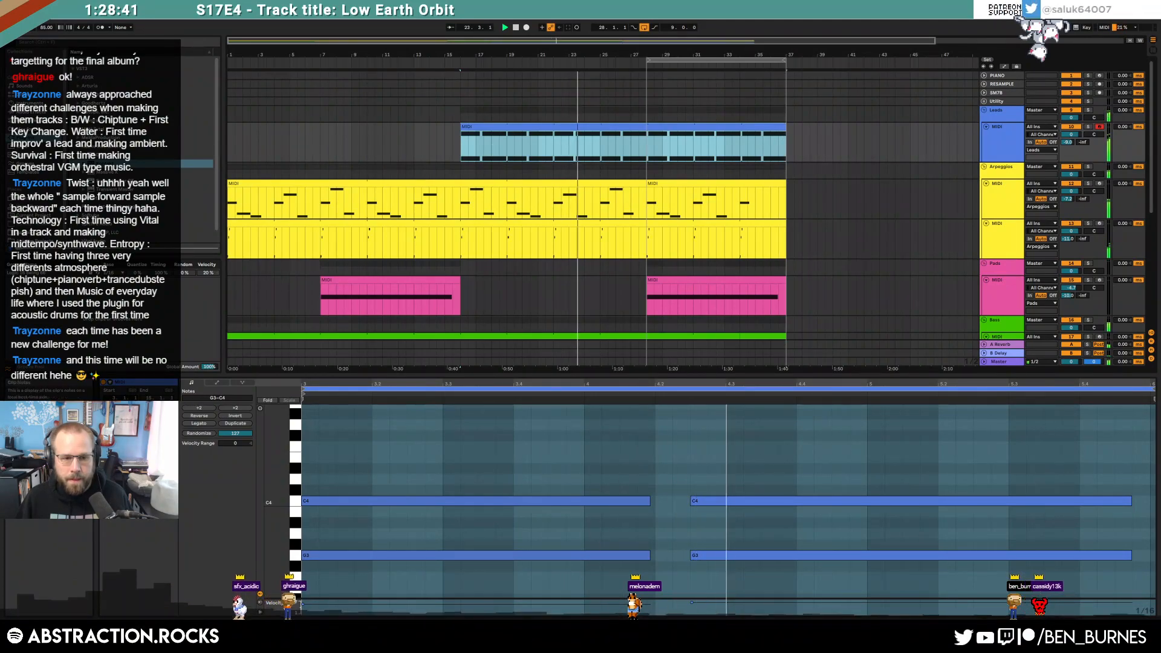
left_click(156, 423)
type("3")
key("Return")
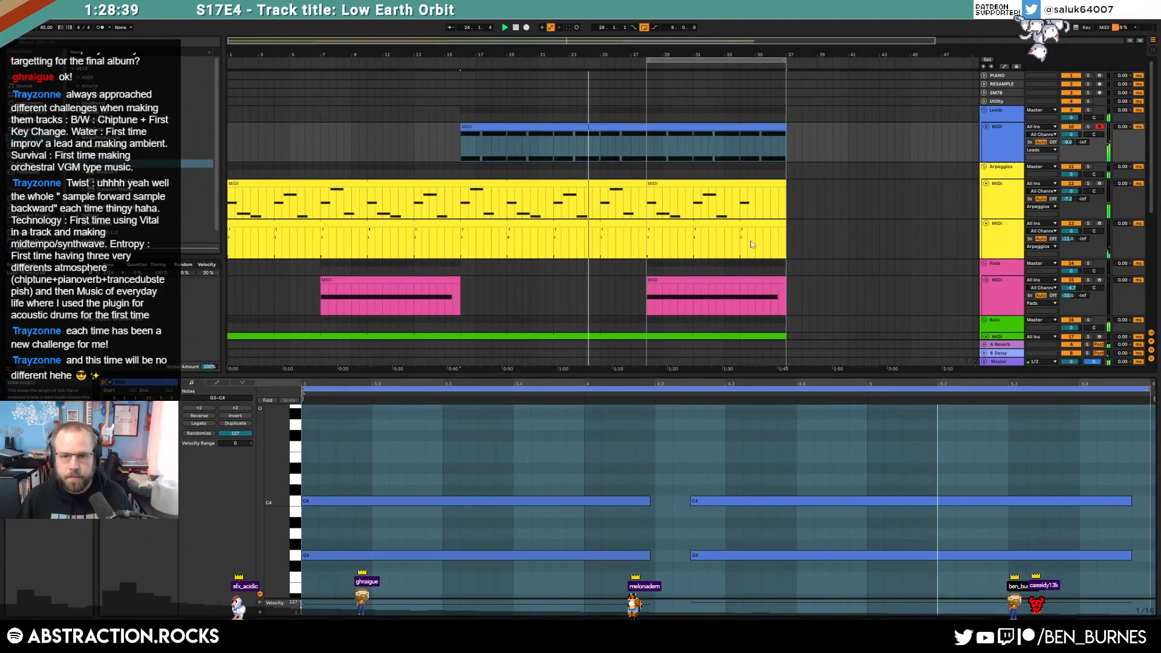
Step: Set the leads track's Low Cut to about 58 Hz
key("shift+Tab")
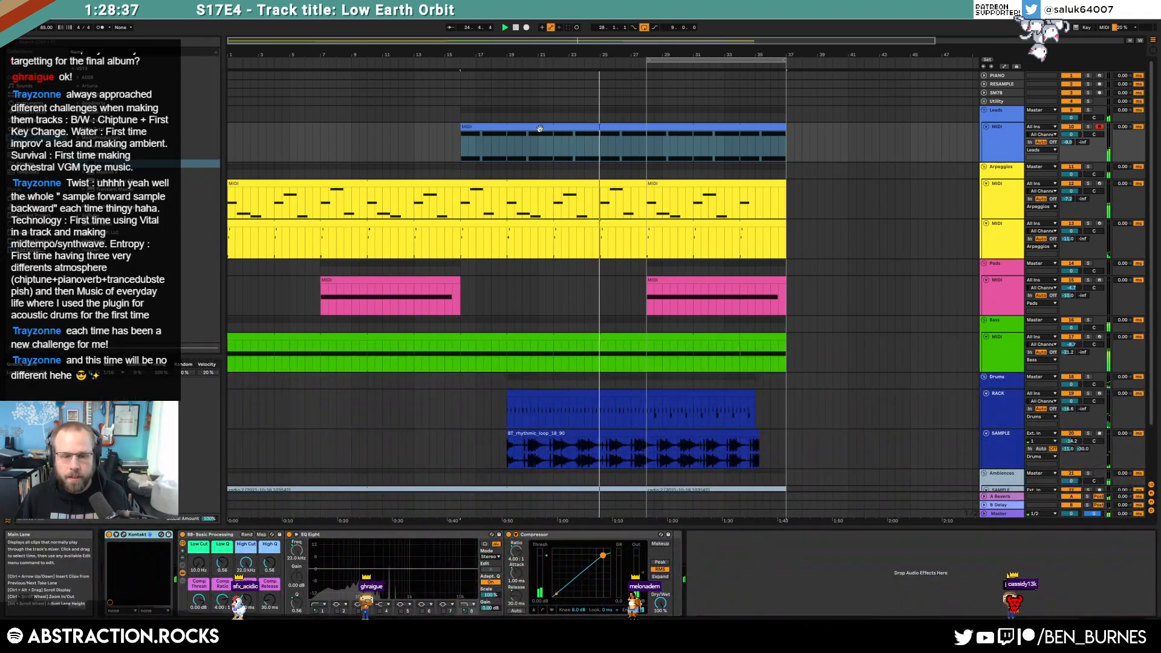
left_click_drag(199, 563, 199, 560)
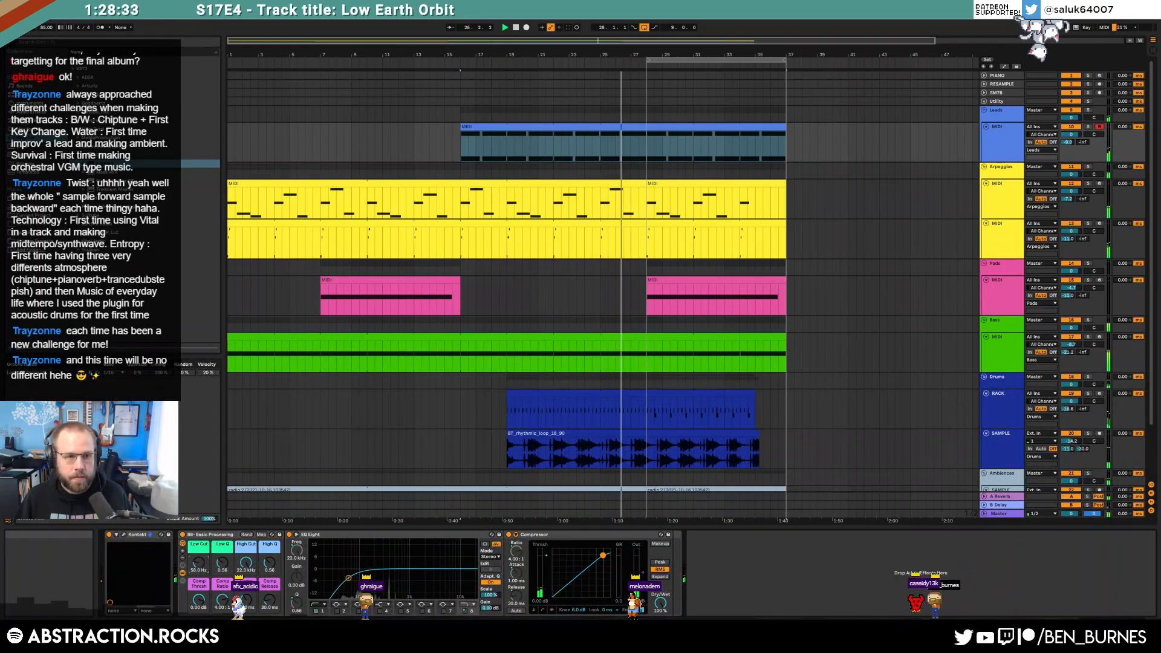
Step: Add Redux after Kontakt on the leads track and, during playback, set its rate to about 13.5 kHz and bits to 11
left_click_drag(95, 244, 194, 559)
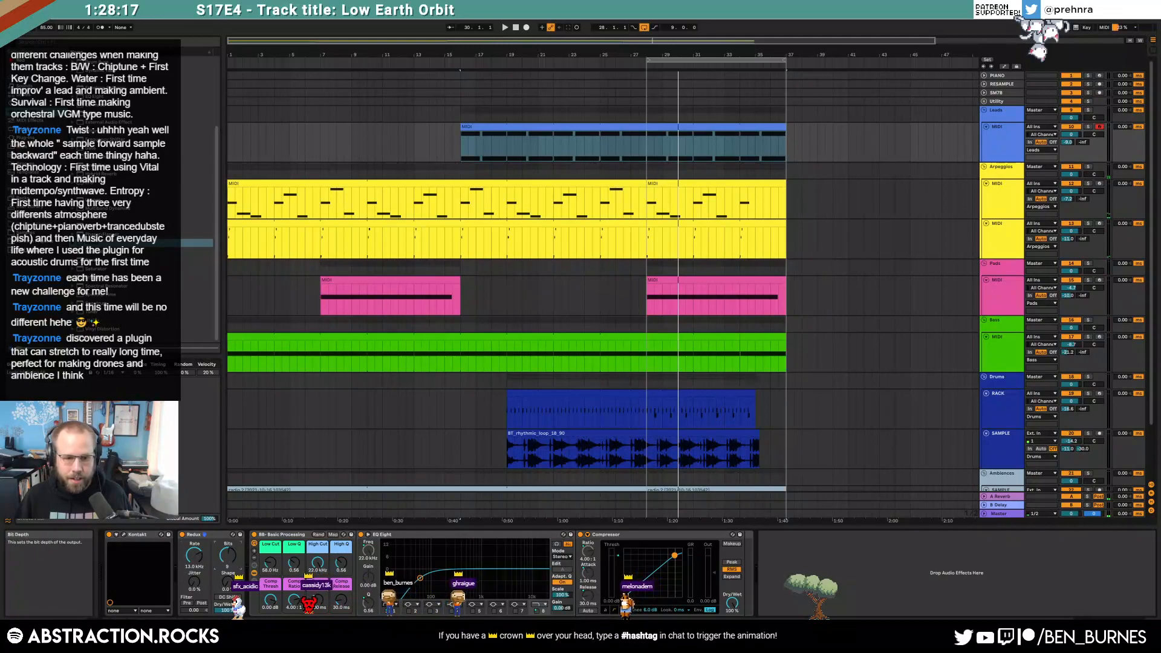
key("space")
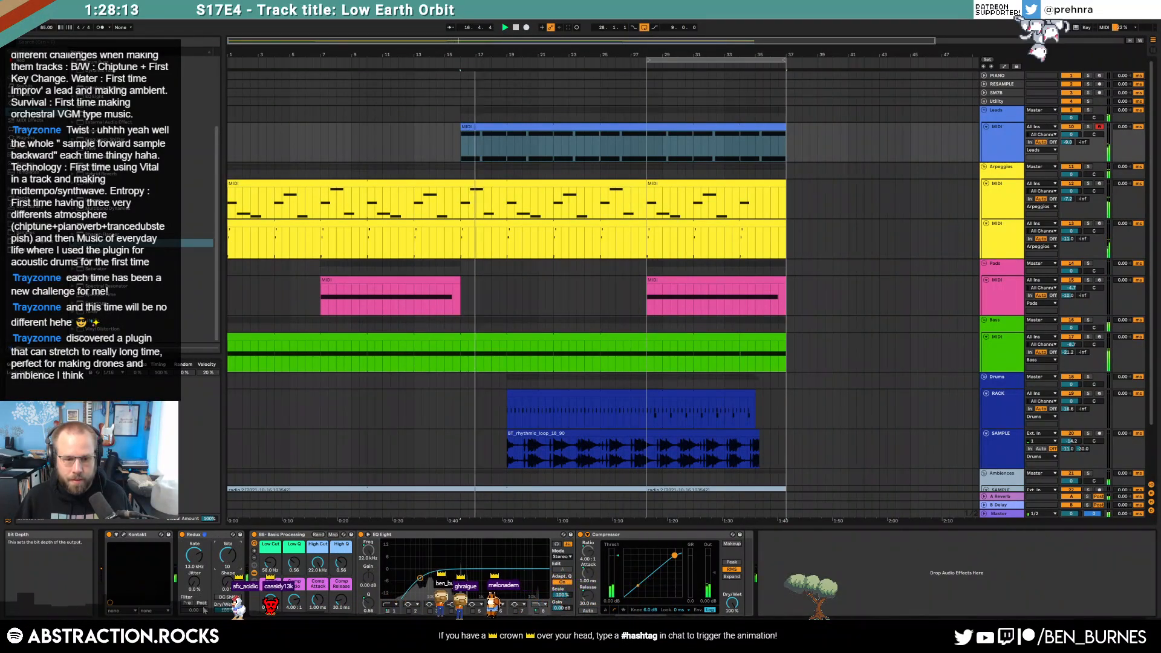
left_click_drag(195, 581, 228, 553)
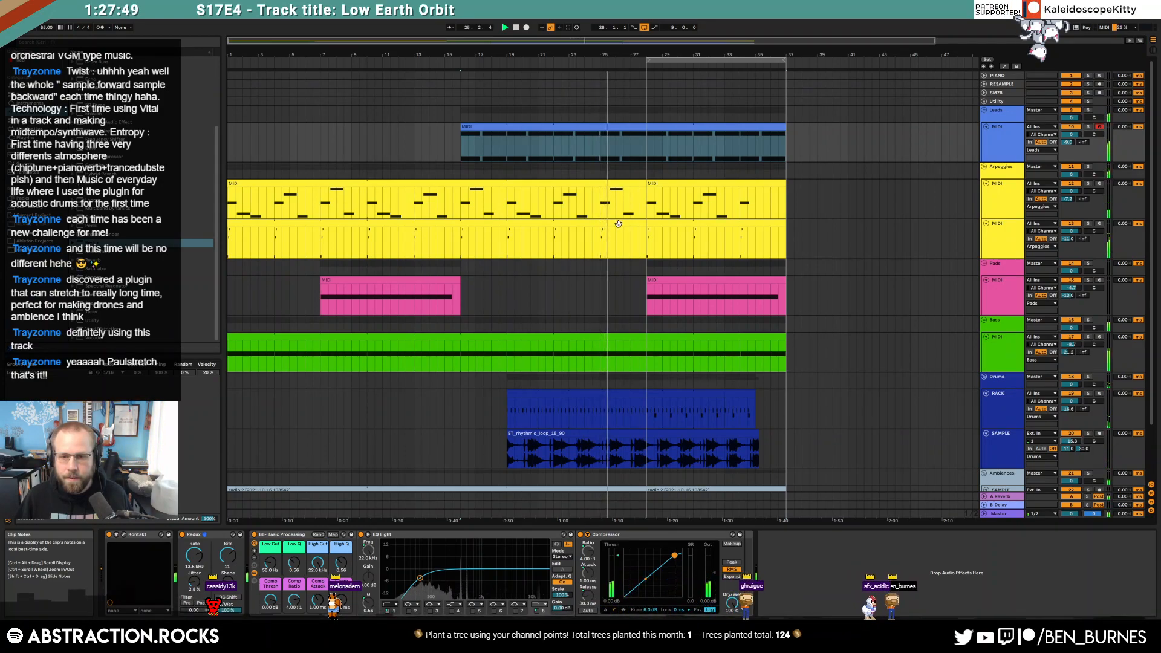
Step: Automate the Operator attack on the second arpeggio track, rising from about 5 ms at bar 1 to a breakpoint at bar 28
left_click(576, 245)
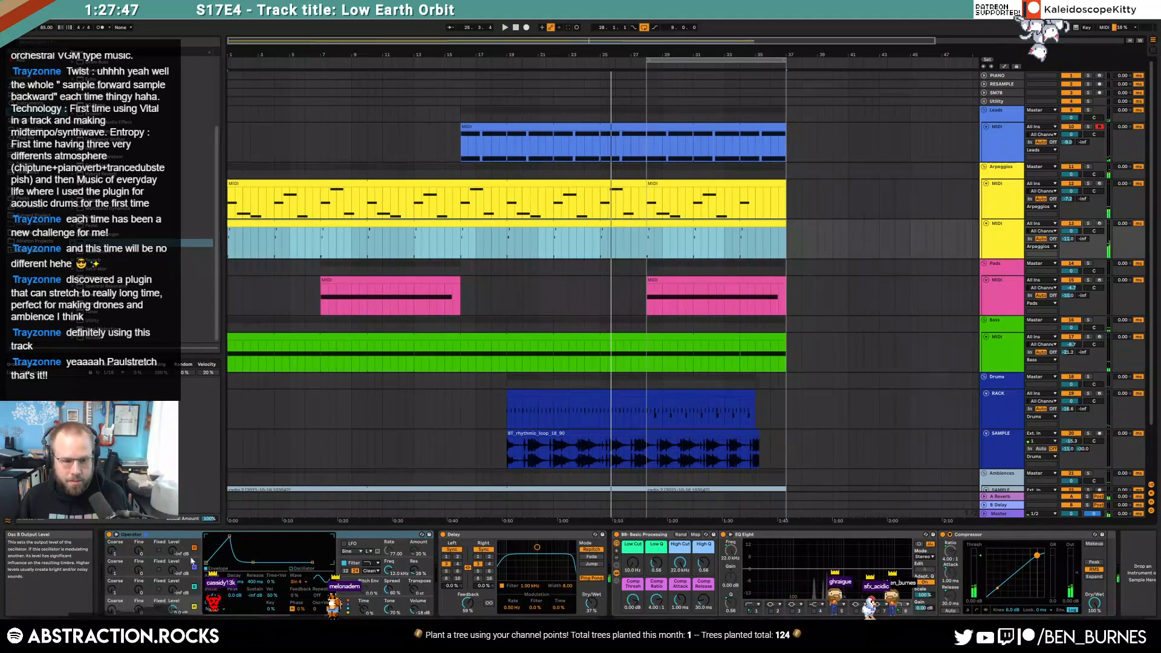
left_click(222, 540)
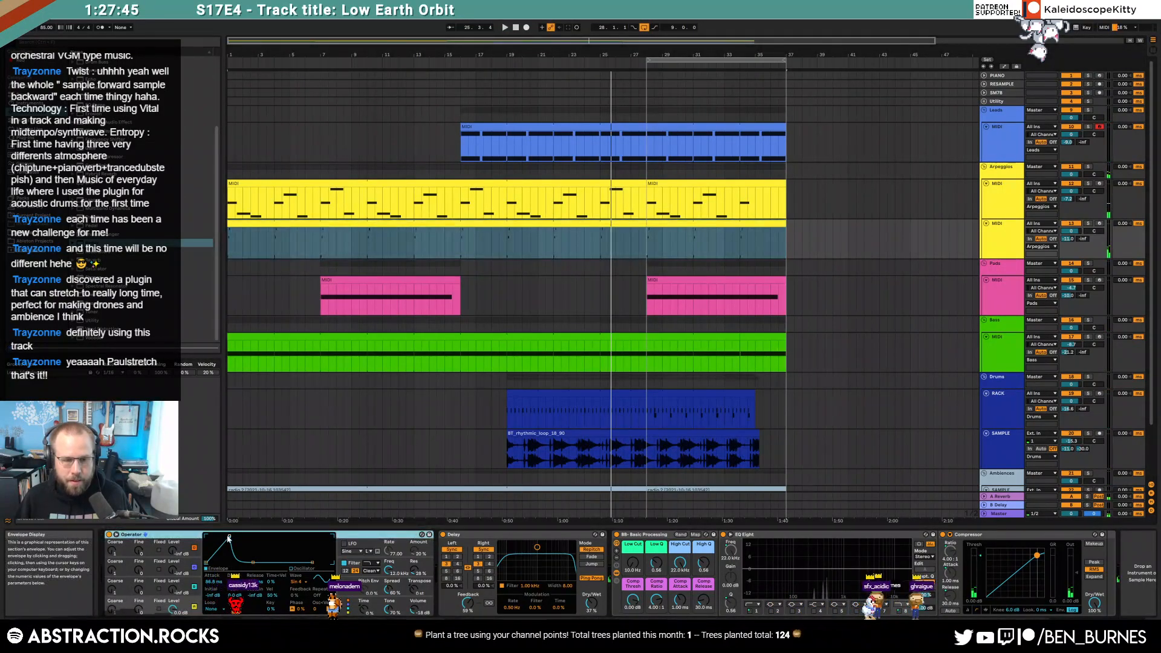
left_click(213, 582)
key("a")
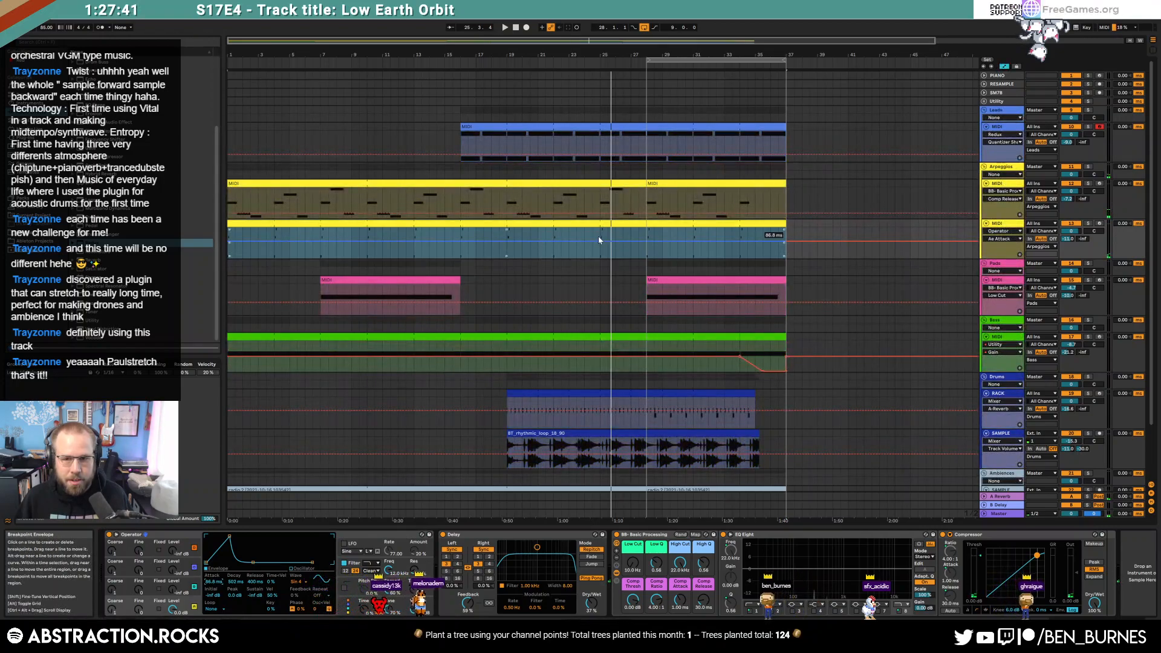
left_click(646, 243)
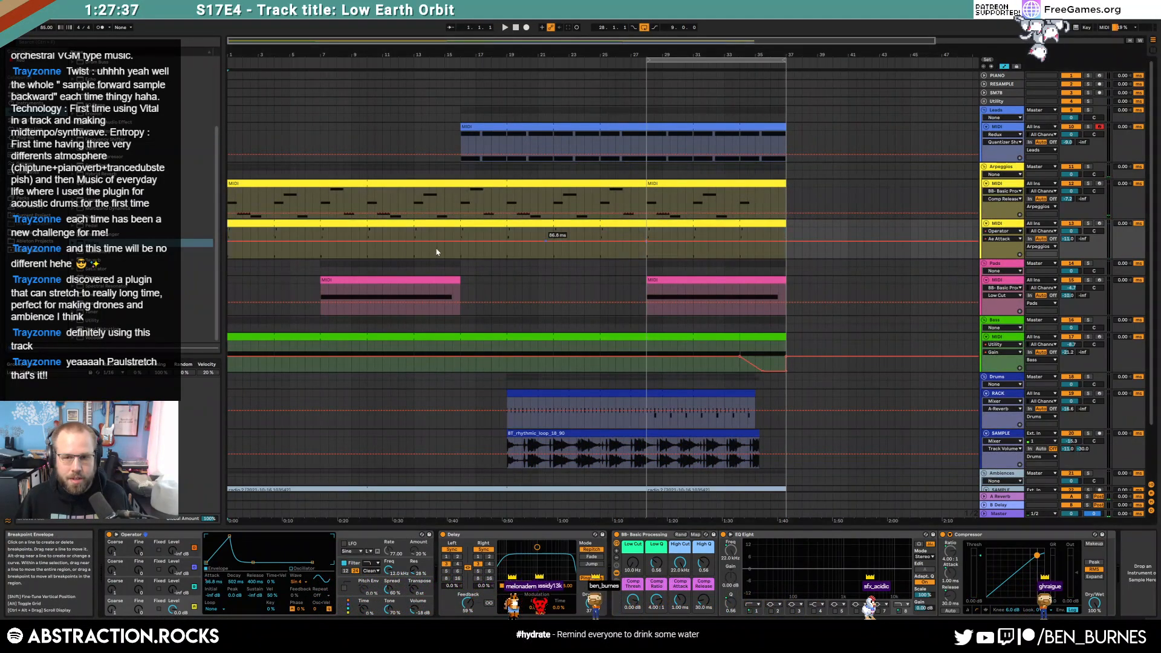
left_click_drag(228, 243, 228, 261)
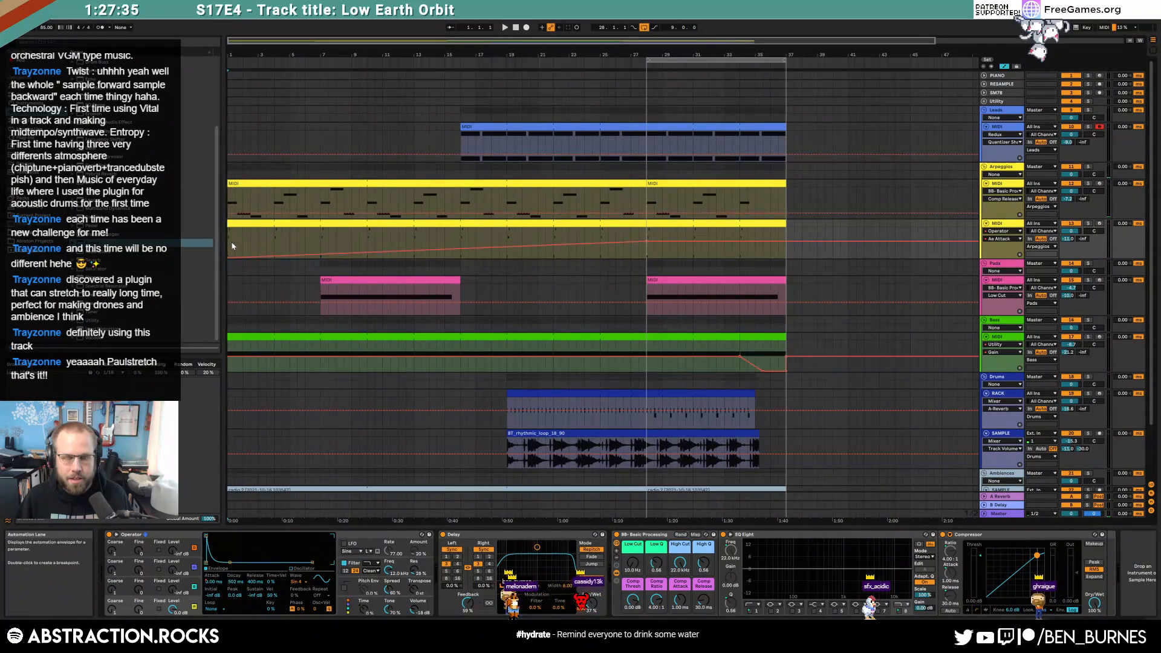
Step: Solo the second arpeggio track and compare its attack by playing from the start and from bar 28
key("space")
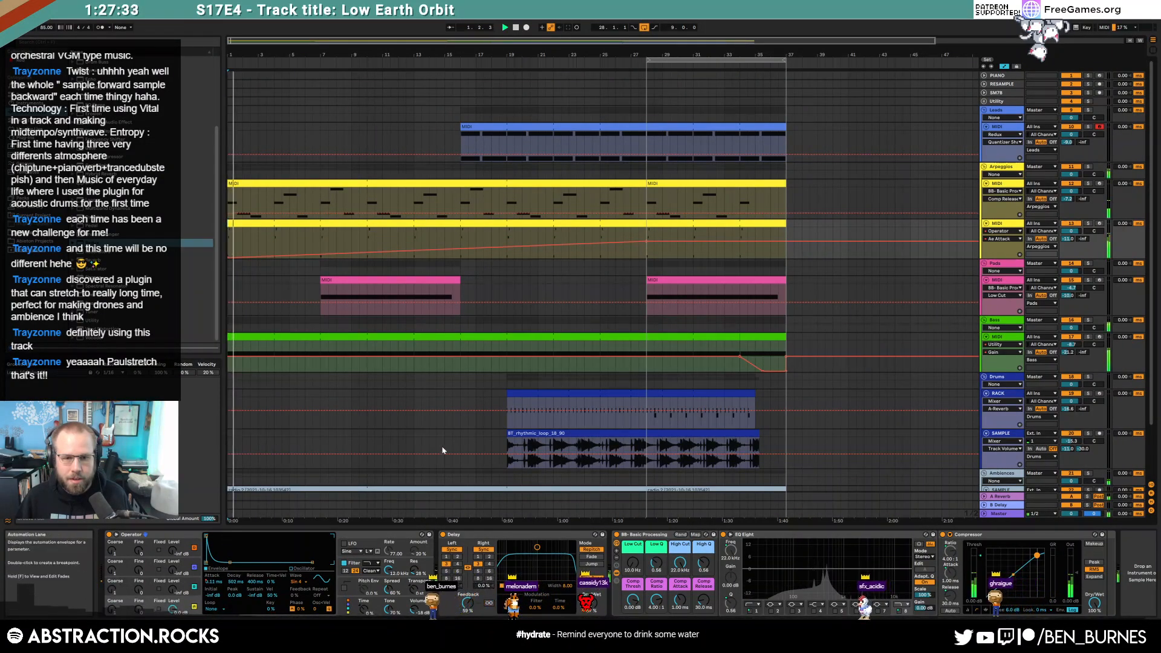
left_click(1089, 224)
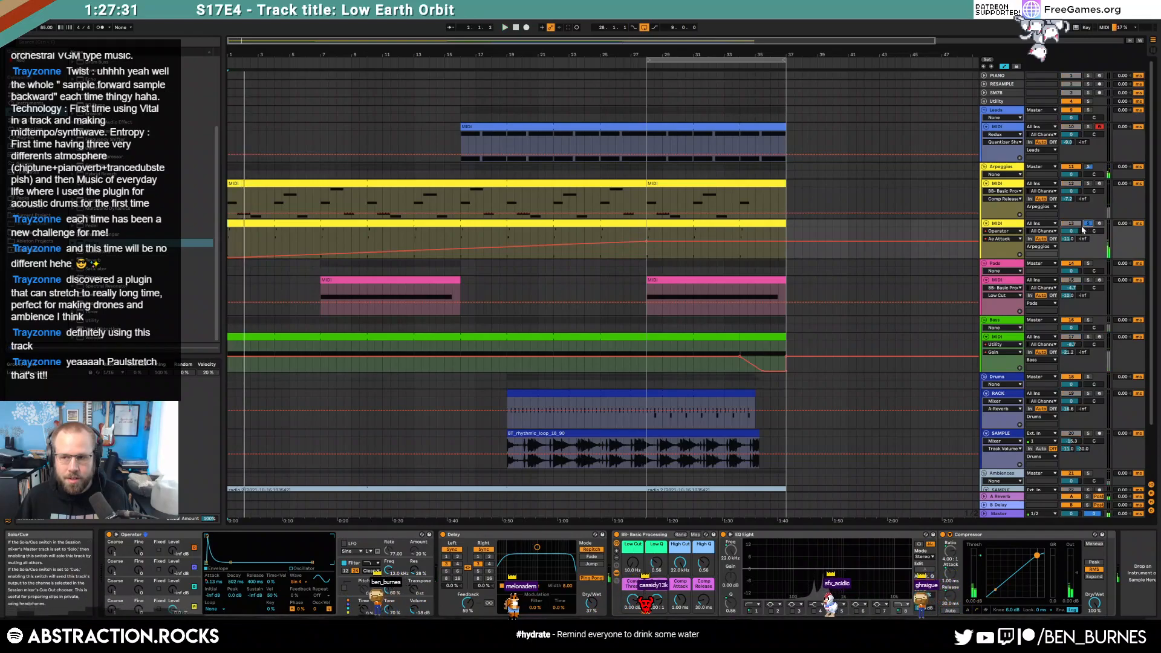
key("space")
key("space")
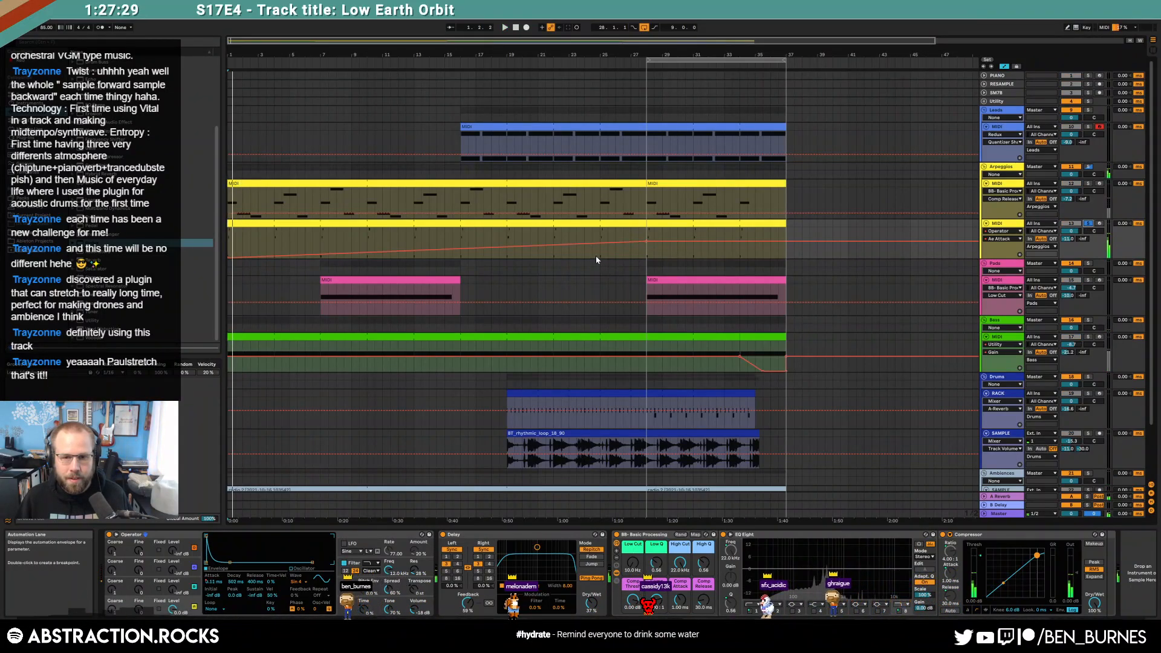
left_click(646, 257)
key("space")
key("space")
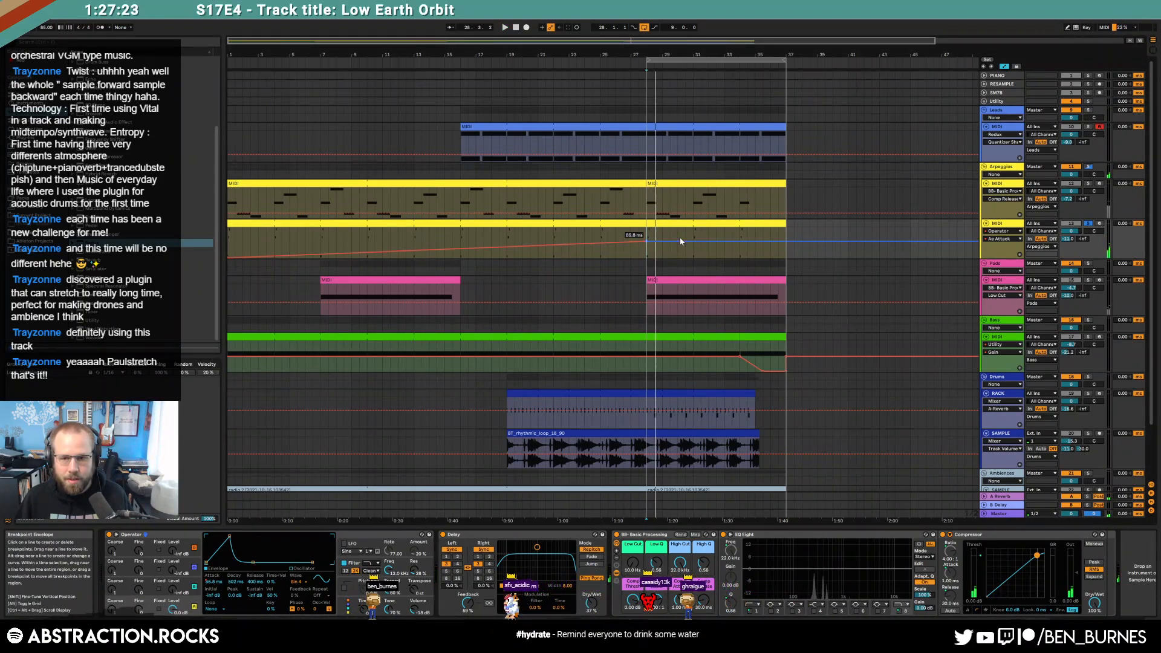
Step: Lower the second arpeggio track's High Cut, check it from bar 28, then unsolo the track and hide the automation
left_click(386, 594)
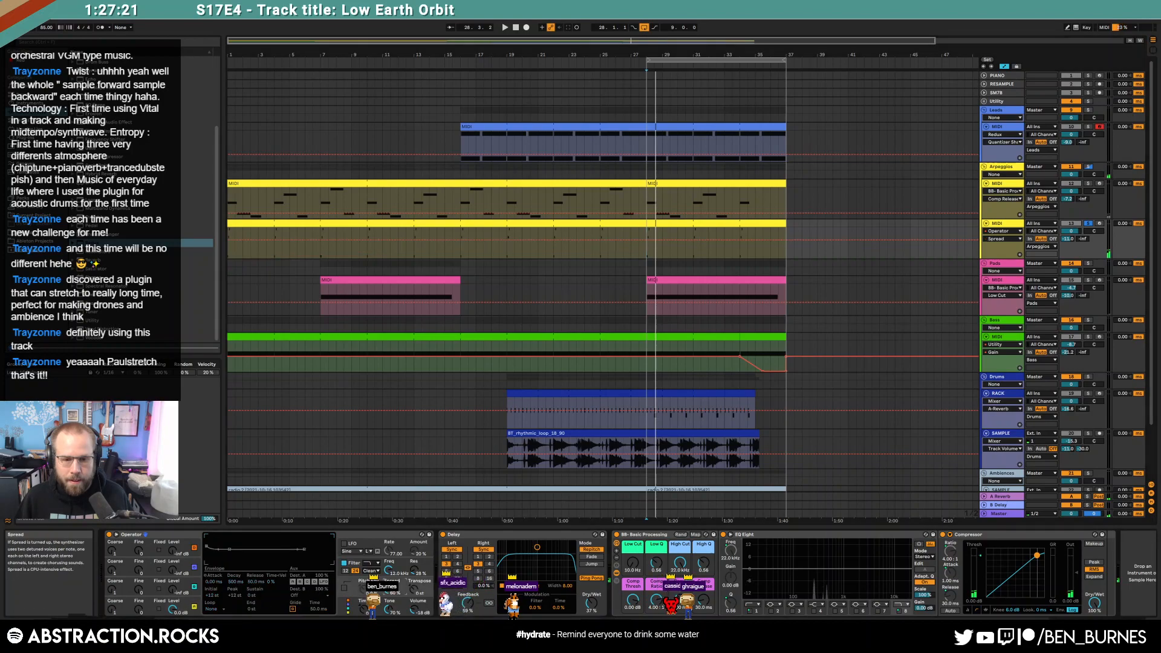
left_click(388, 570)
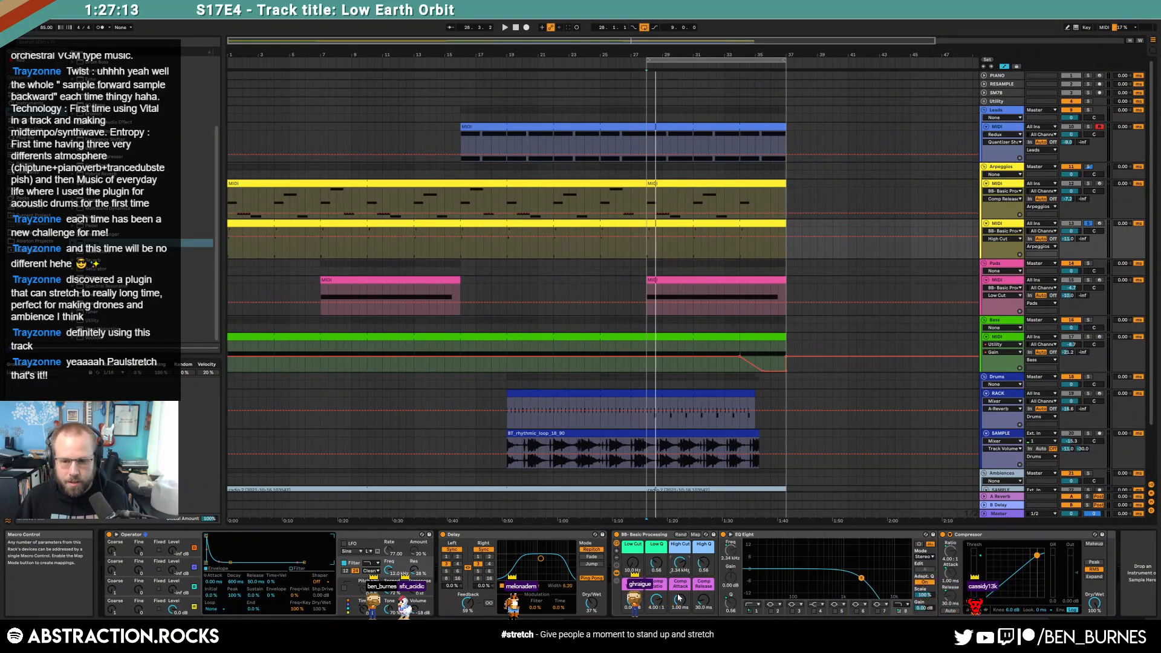
key("space")
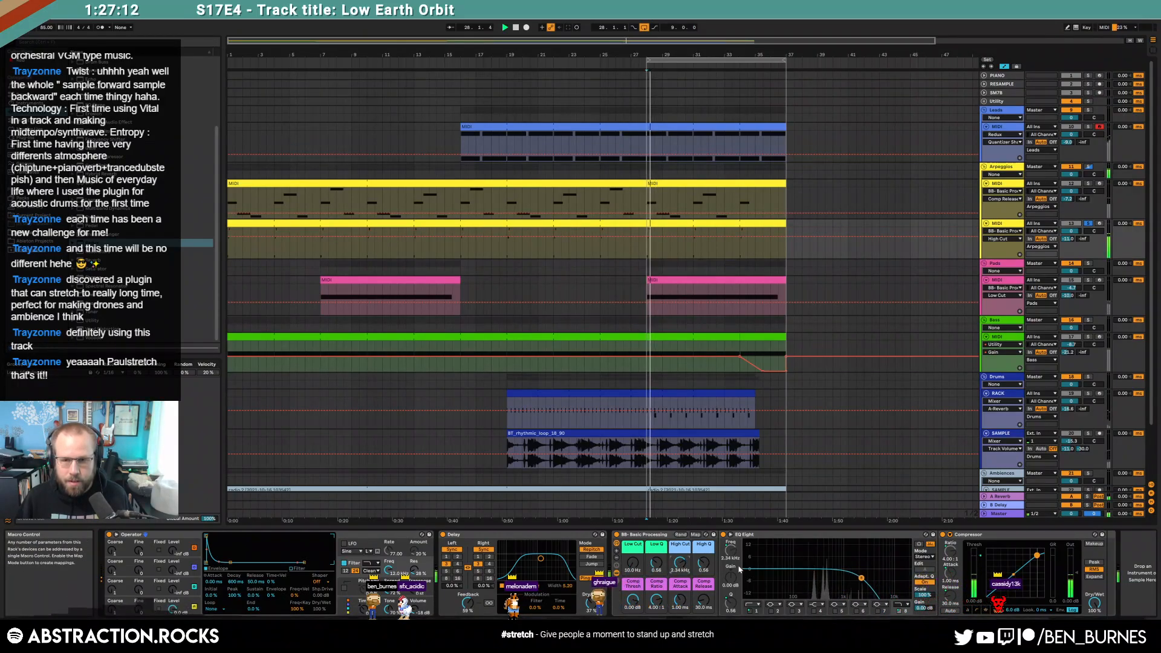
left_click(1088, 224)
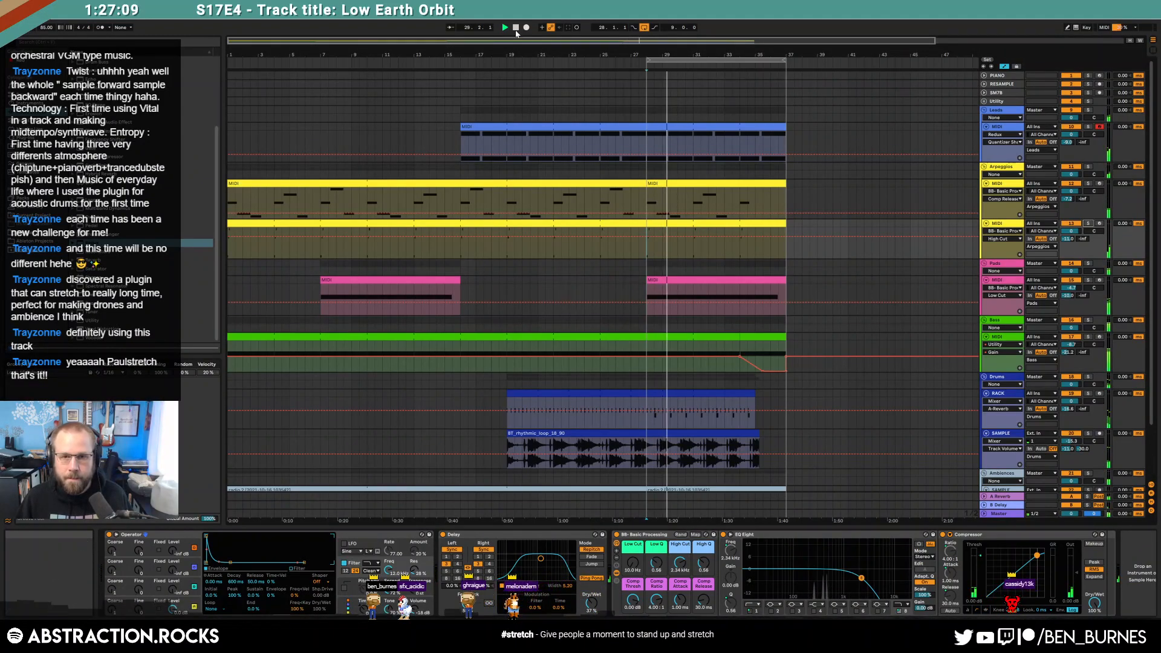
left_click(1013, 132)
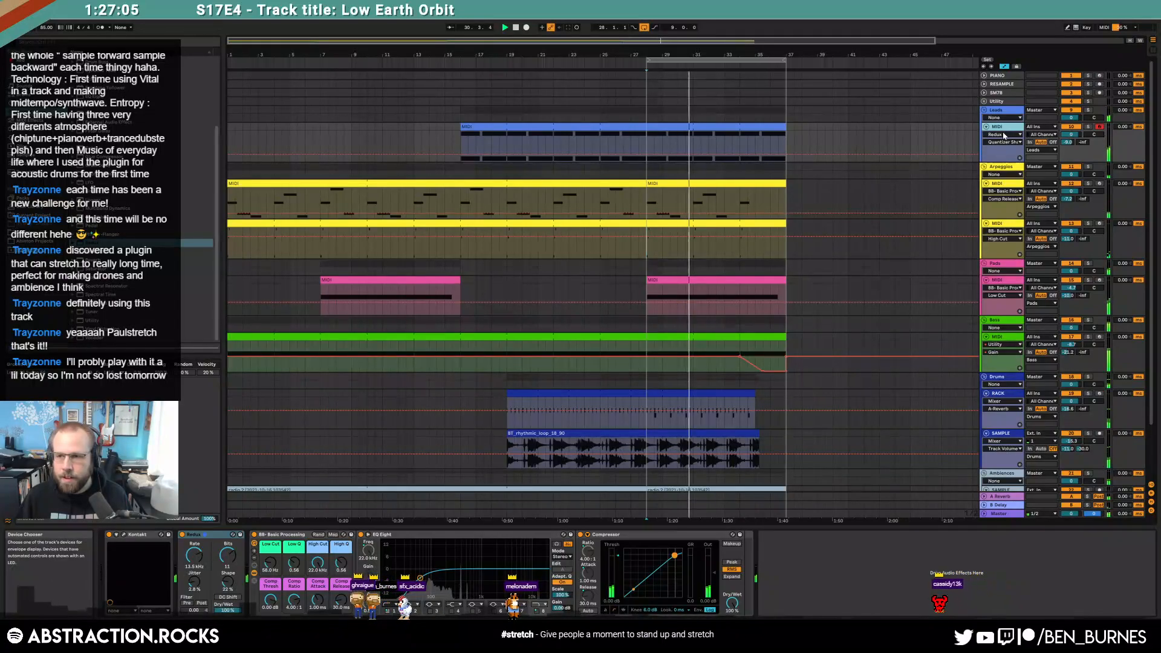
key("a")
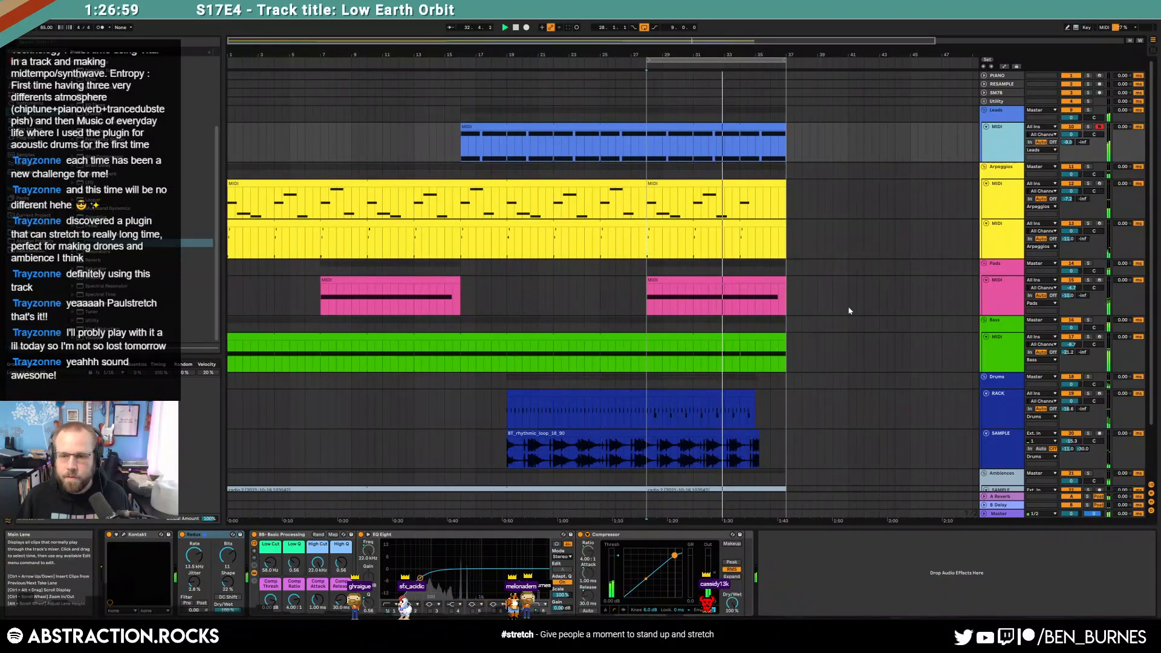
Step: Split the lead clip at bar 34 and delete the last pair of notes from its final three-bar section
left_click(749, 127)
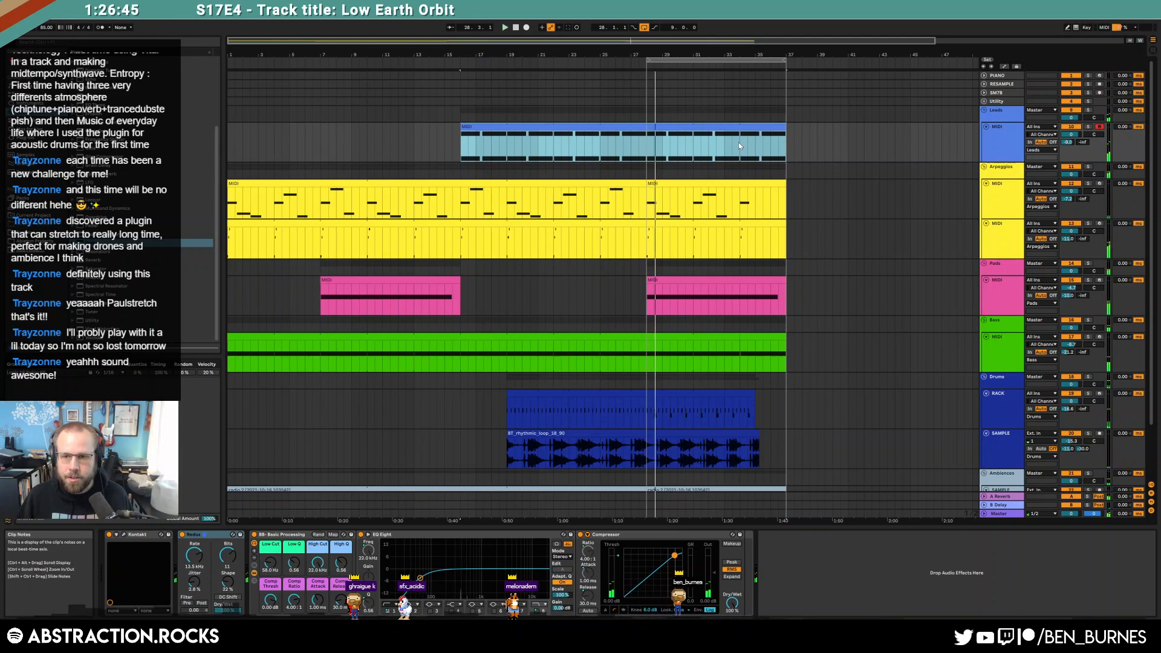
left_click_drag(739, 143, 782, 143)
key("ctrl+e")
double_click(769, 127)
left_click_drag(917, 475, 877, 558)
key("Delete")
left_click(766, 495)
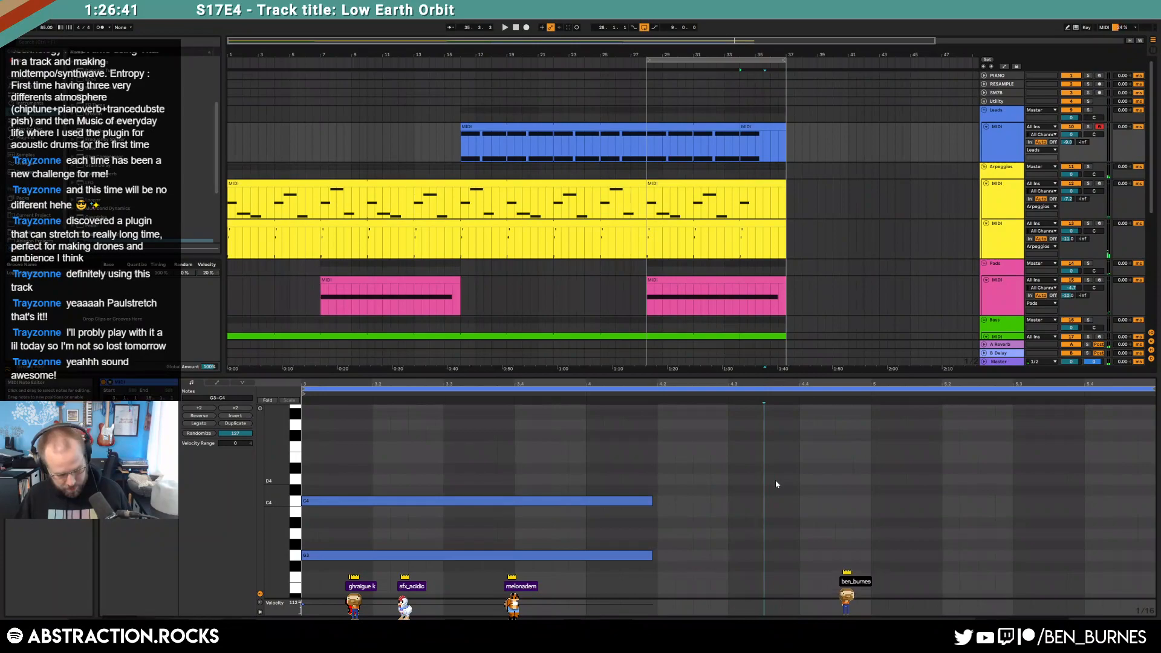
key("shift+Tab")
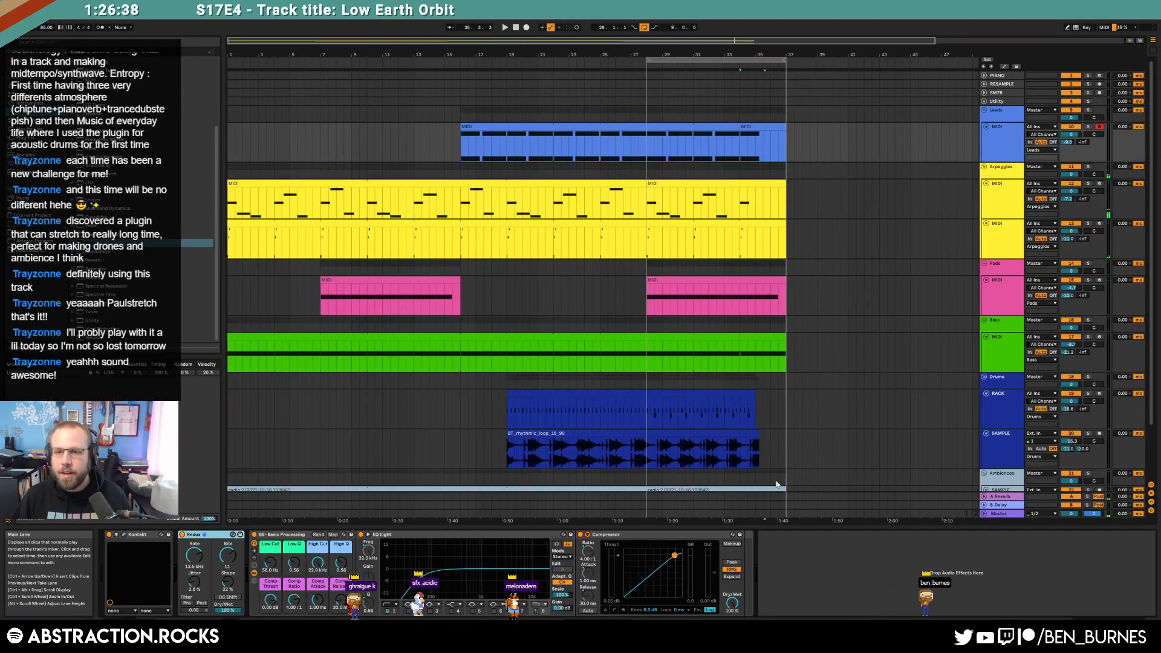
Step: Copy the first three bars of the lead clip and the BT_rhythmic_loop_18_90 drum sample to bar 37
left_click(458, 142)
left_click_drag(463, 143, 506, 150)
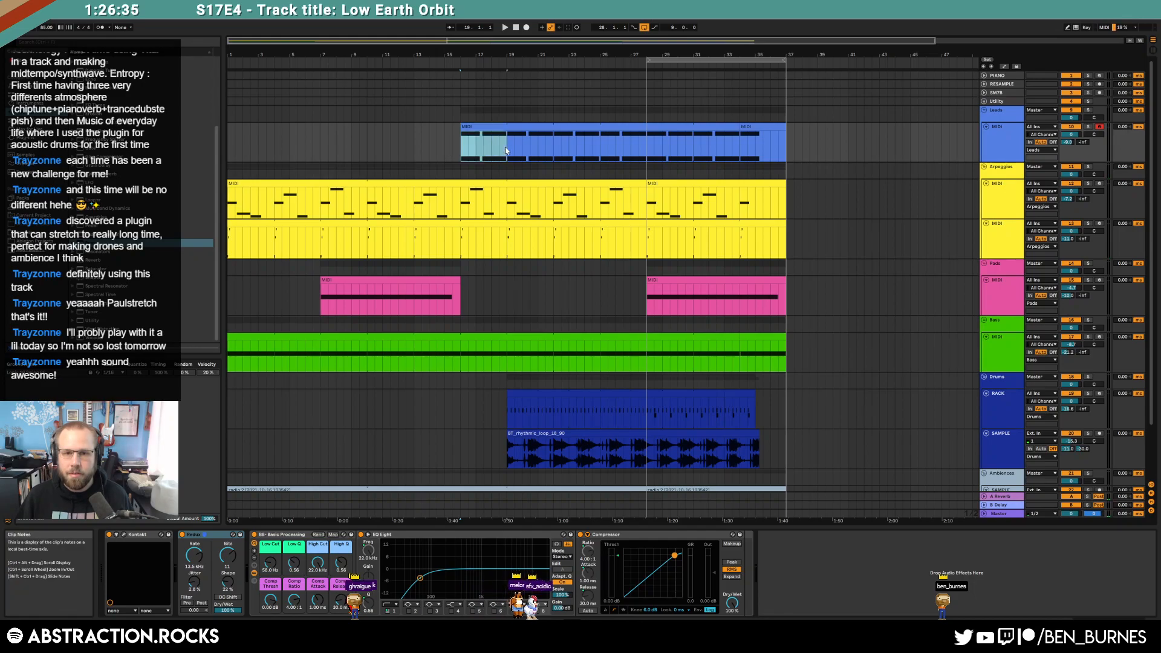
left_click(786, 145)
key("ctrl+v")
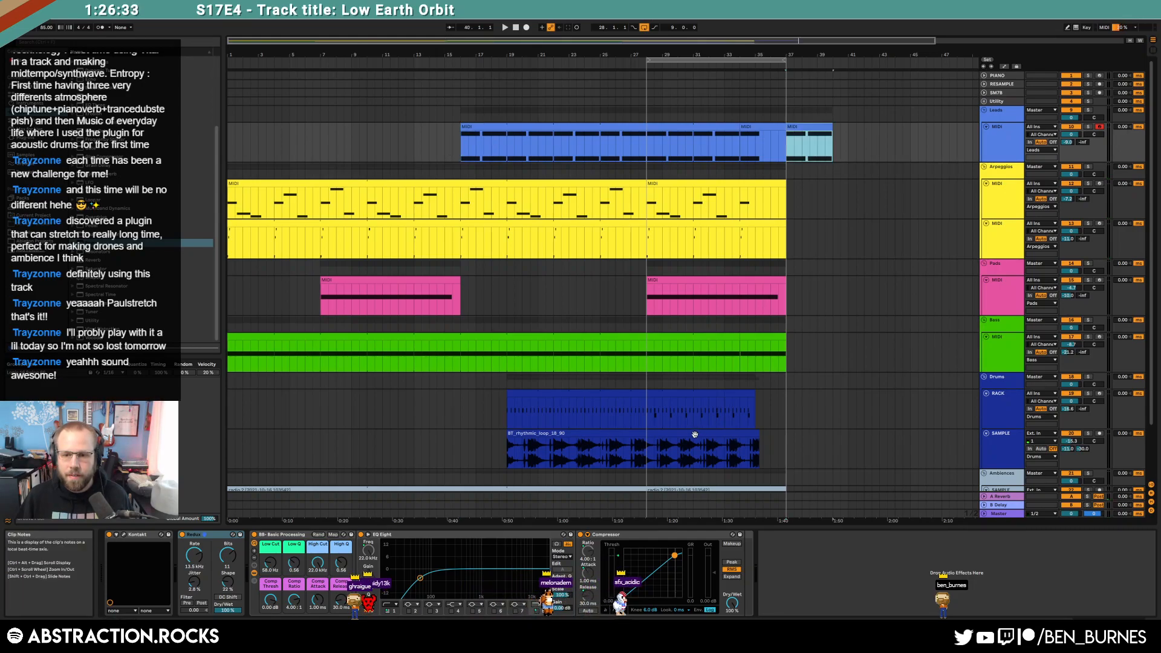
left_click(688, 435)
left_click(787, 442)
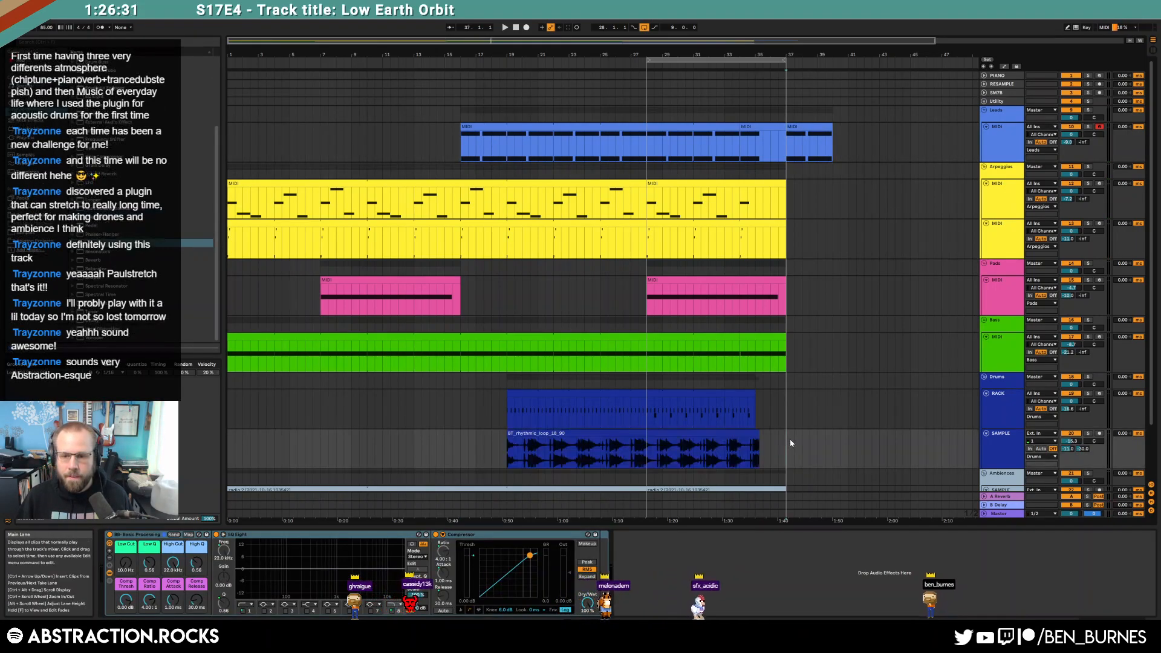
key("ctrl+v")
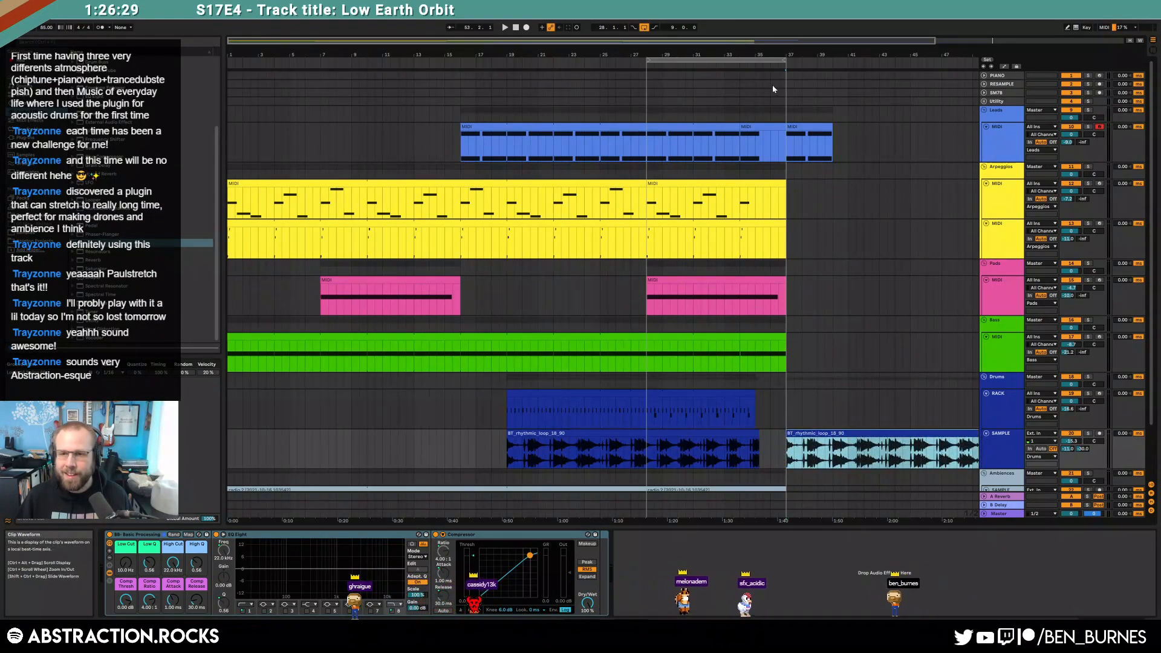
Step: Move the nine-bar playback loop to bar 37 and extend the copied lead clip to bar 46
left_click_drag(740, 59, 880, 59)
left_click_drag(811, 184, 611, 183)
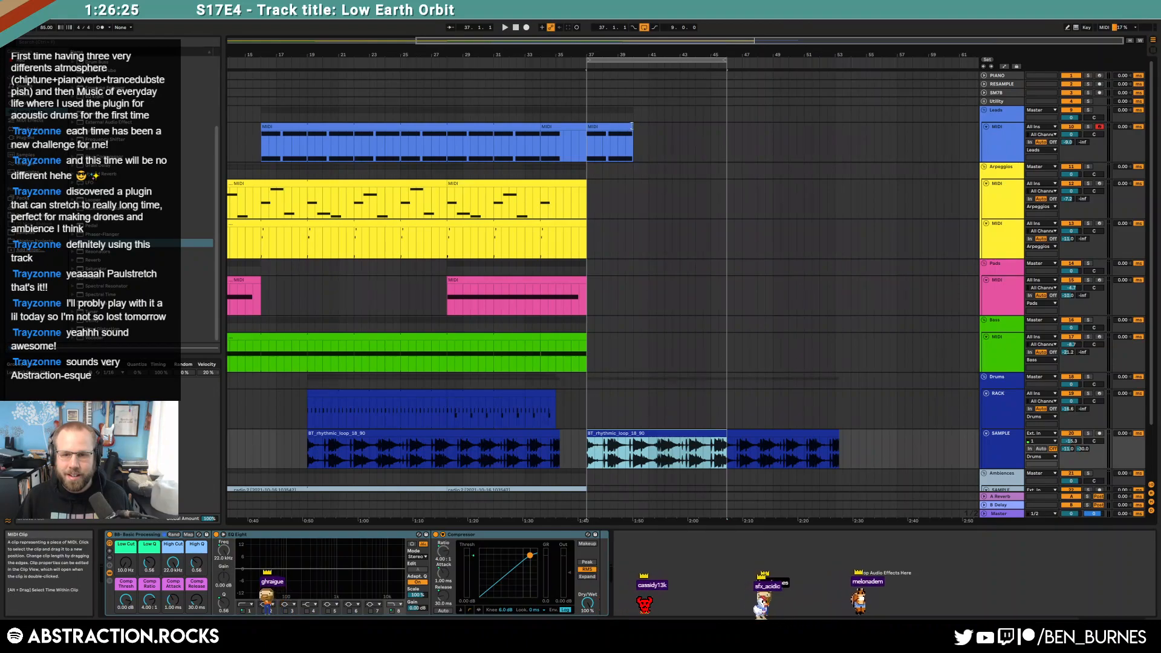
left_click_drag(632, 127, 726, 127)
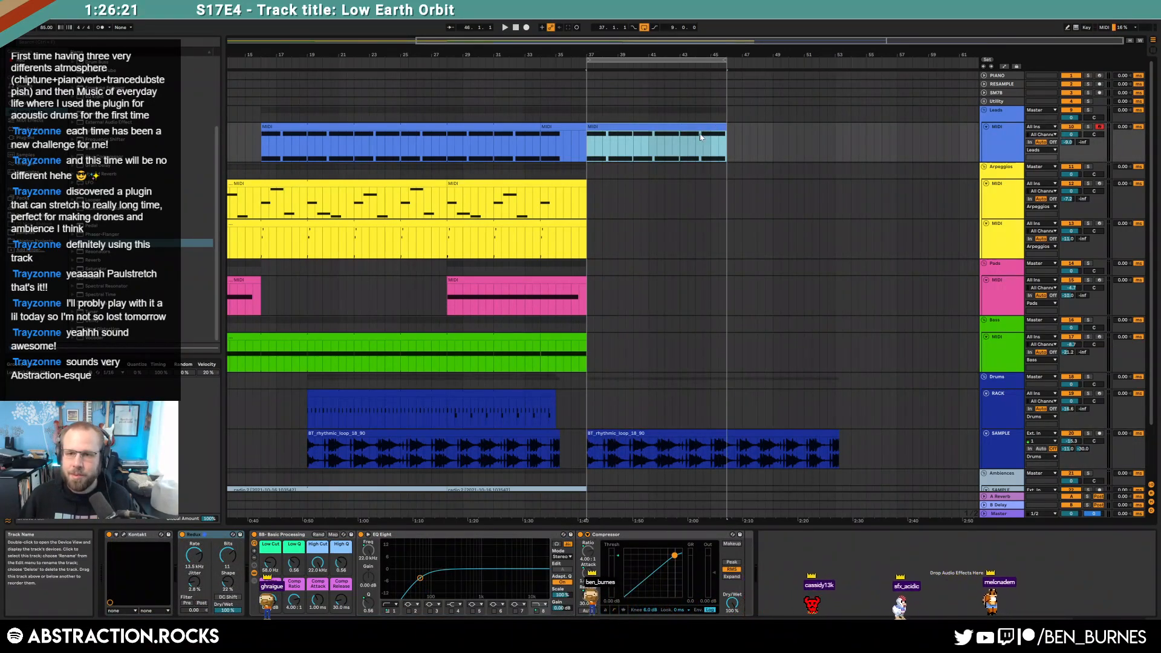
Step: Open the copied lead clip and add melody notes G4, D4 and D#4 above the held C4 and G3 notes
double_click(676, 130)
left_click_drag(278, 405, 278, 452)
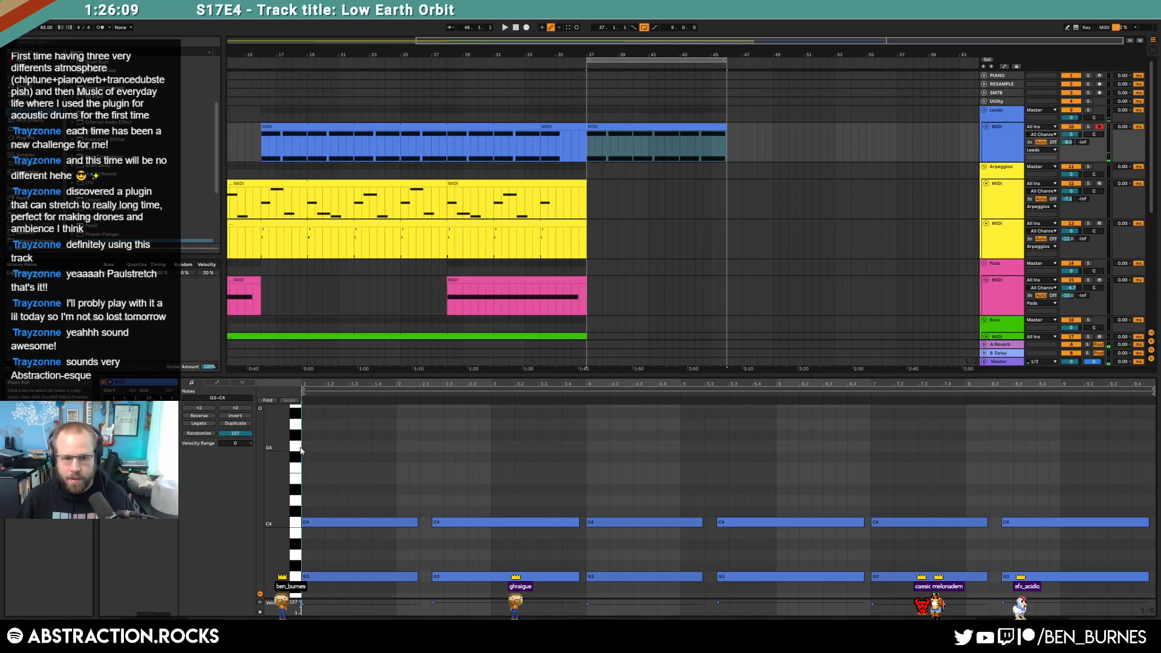
left_click_drag(304, 448, 348, 450)
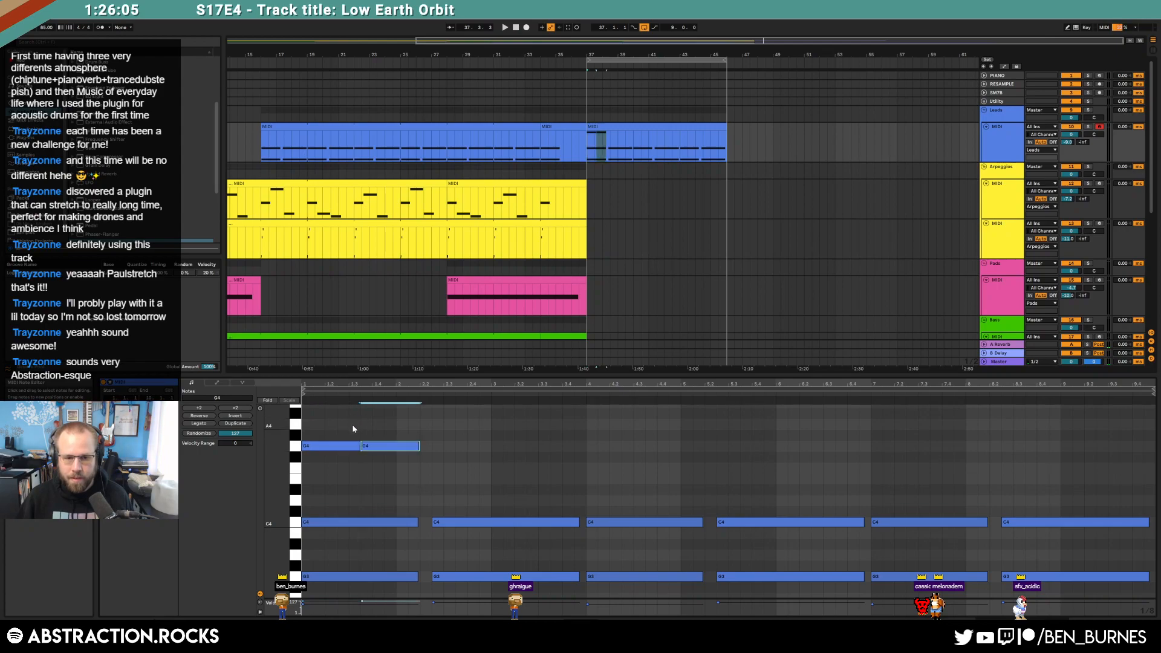
key("Up")
key("Right")
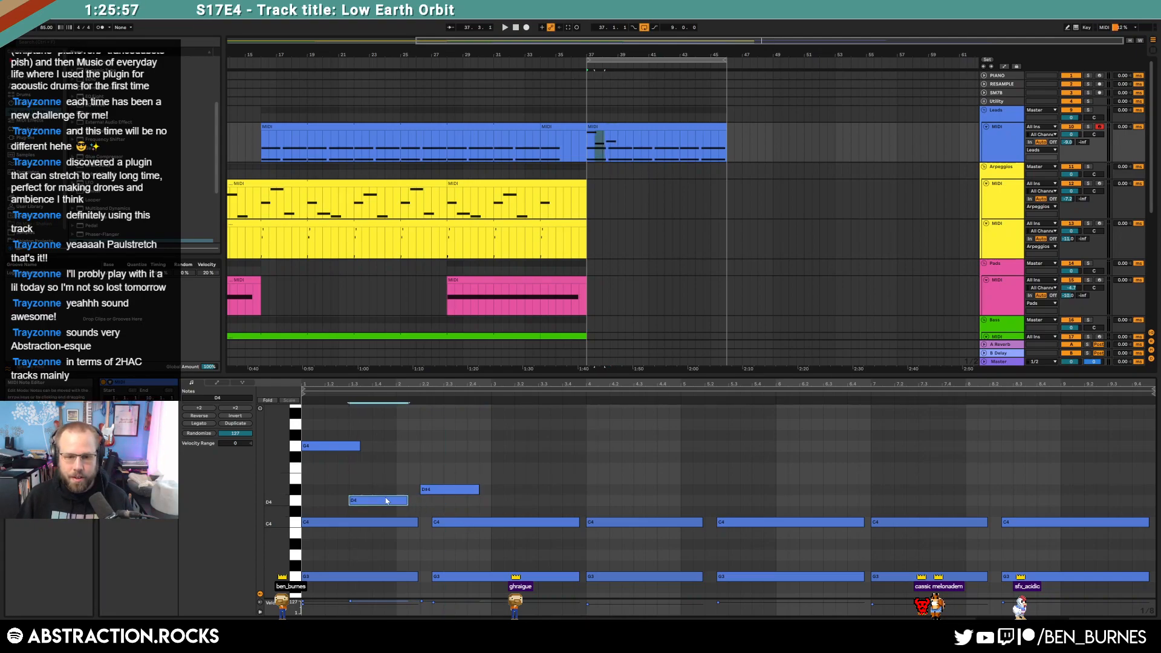
Step: Shorten the melody notes to half a bar each and continue them with a half-bar F4 and a one-bar A#3
left_click_drag(353, 449, 352, 454)
mouse_move(451, 493)
left_mouse_down()
mouse_move(396, 501)
mouse_move(442, 489)
left_mouse_up()
key("ctrl+d")
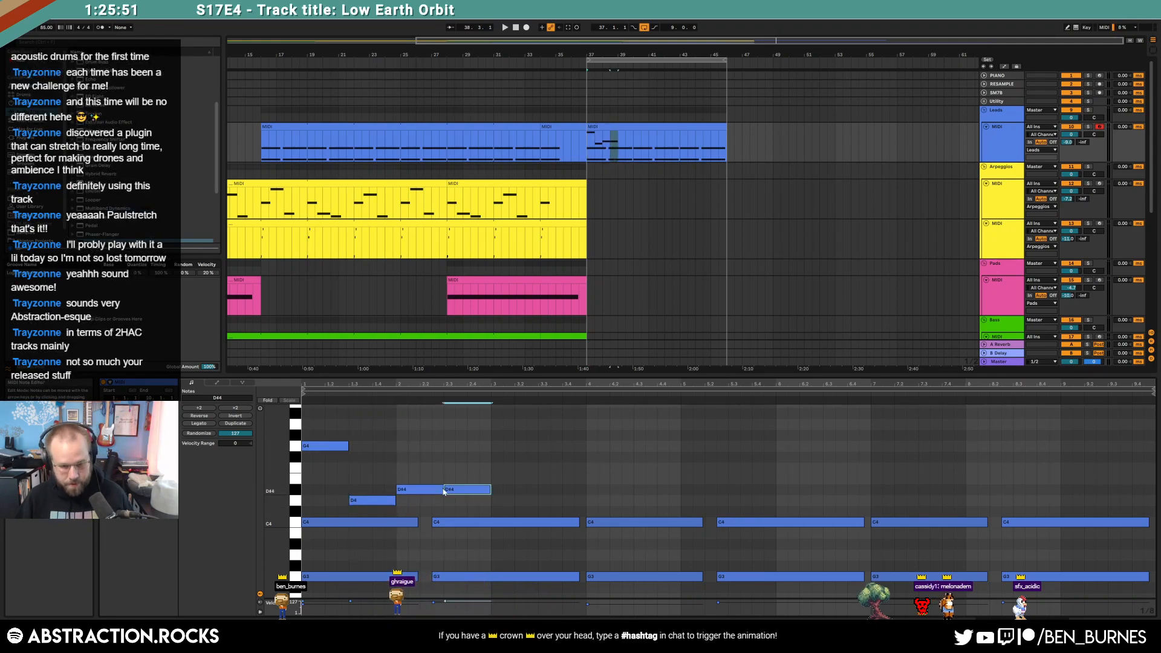
key("Up")
key("Up")
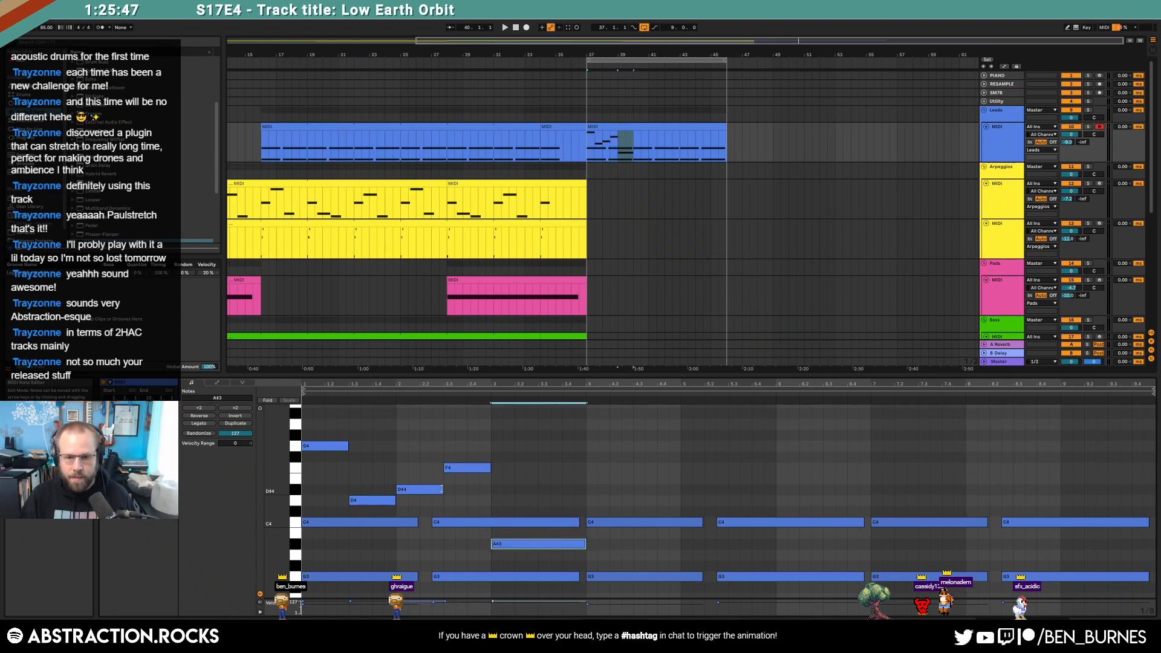
Step: Play the new lead phrase and add a half-bar G3 note at the end of its third bar
key("space")
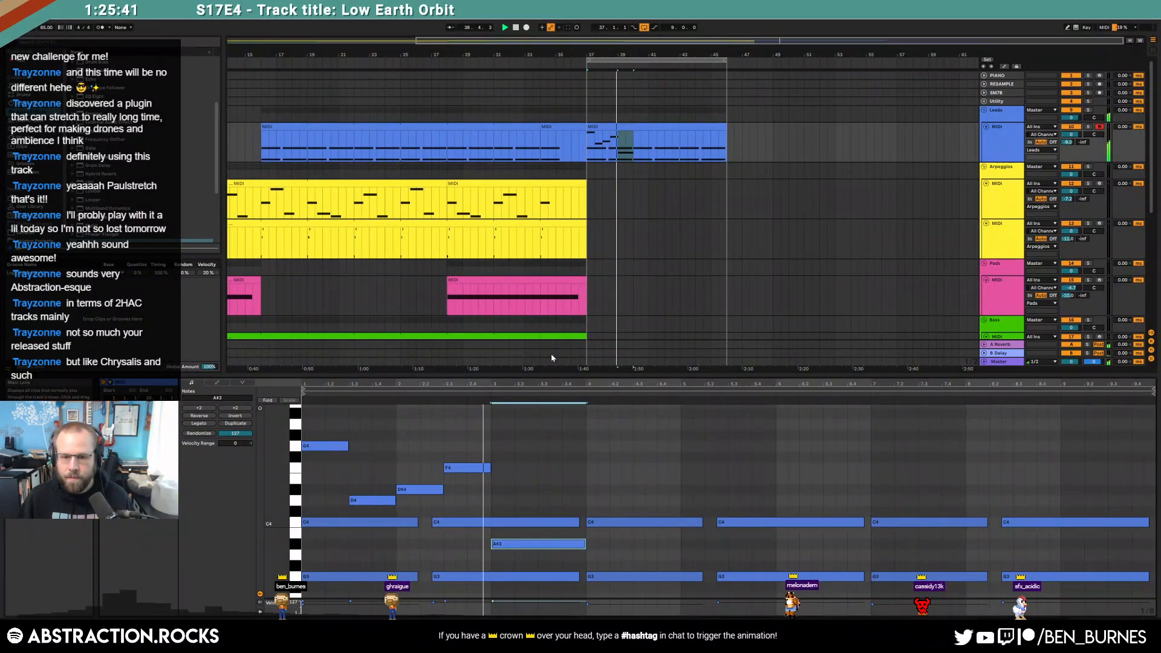
left_click_drag(578, 574, 546, 576)
double_click(542, 577)
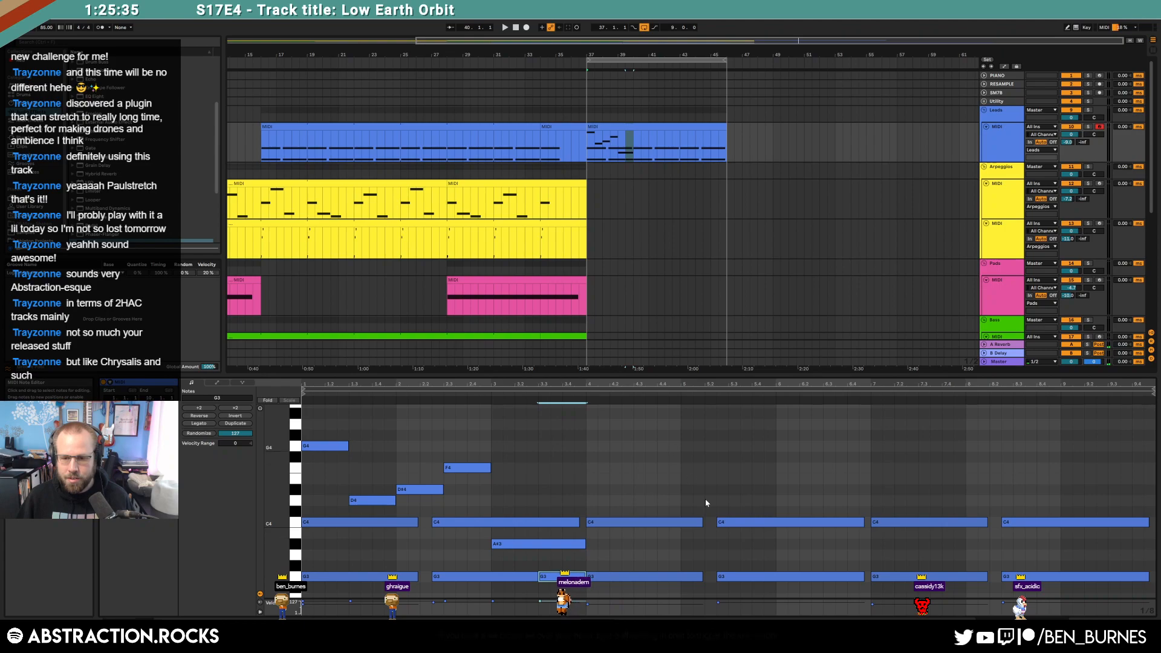
Step: Delete the notes after the first three bars and duplicate the three-bar phrase directly behind it
left_click_drag(678, 458, 1037, 592)
key("Delete")
key("ctrl+a")
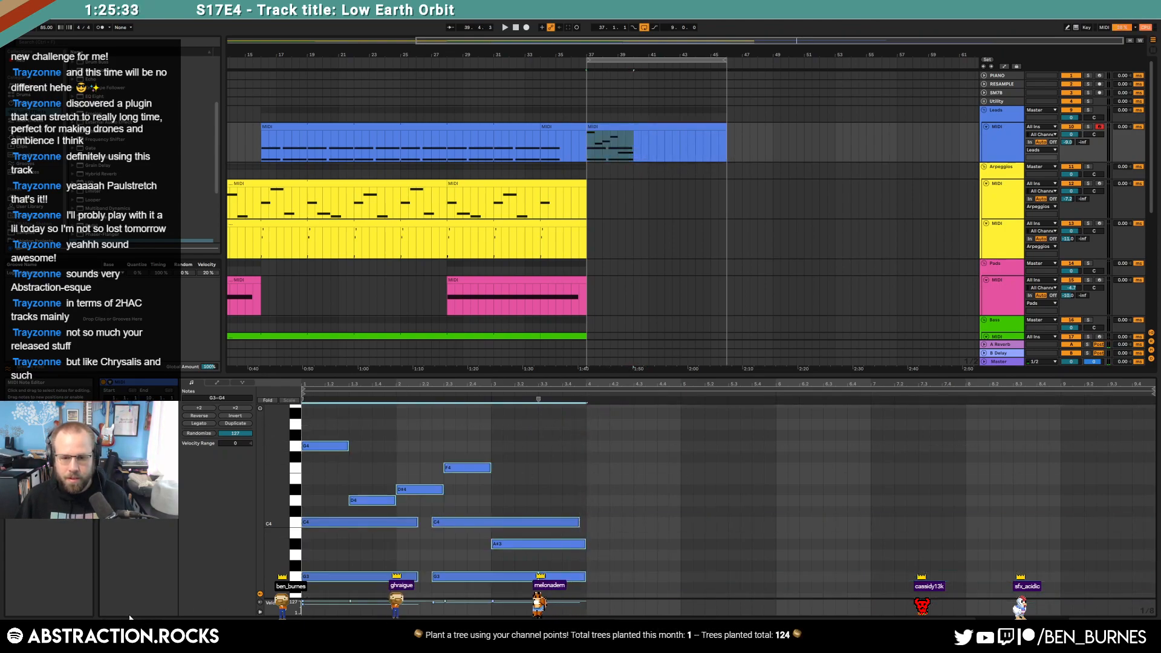
key("ctrl+d")
Step: Raise the final G3 of the second phrase to A#4 and copy the opening phrase into the clip's bars 7 to 9
left_click(849, 577)
key("shift+Up")
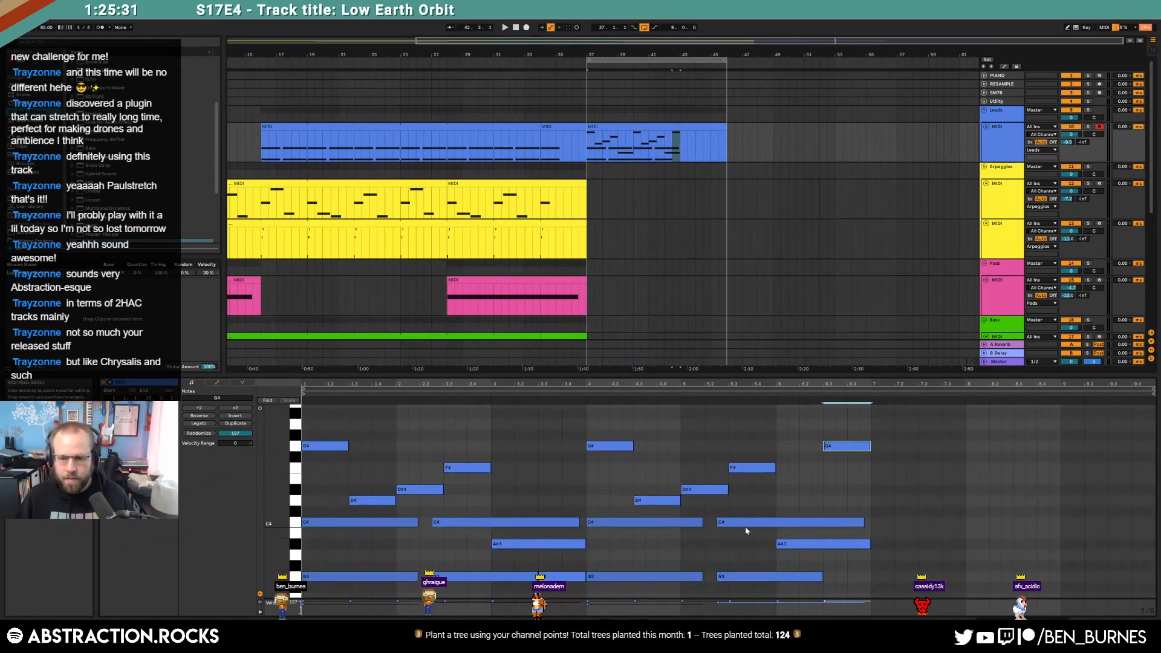
key("Up")
key("Up")
key("Up")
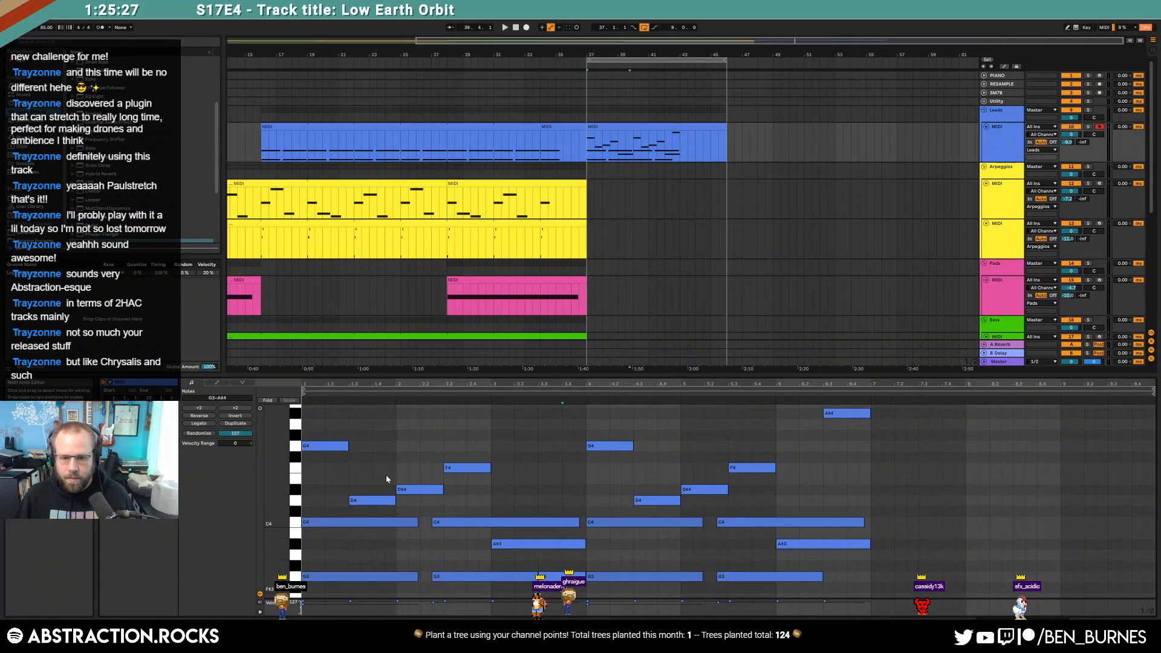
key("ctrl+d")
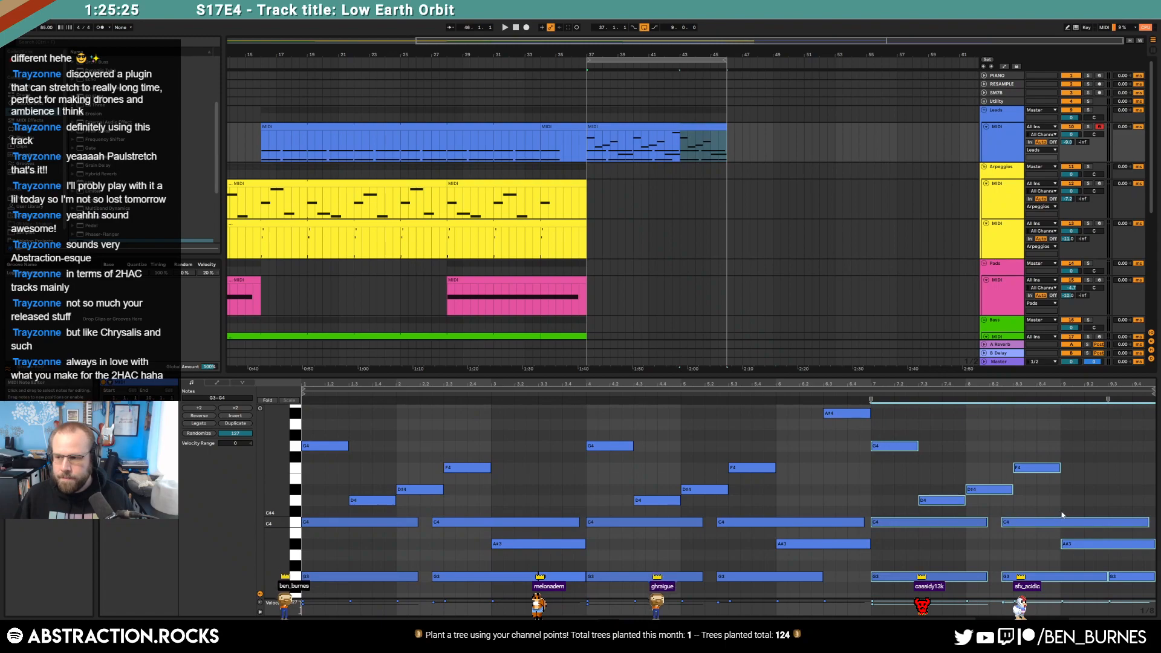
Step: Raise the half-bar G3 at the end of the lead clip's third phrase to C#4
left_click(1115, 497)
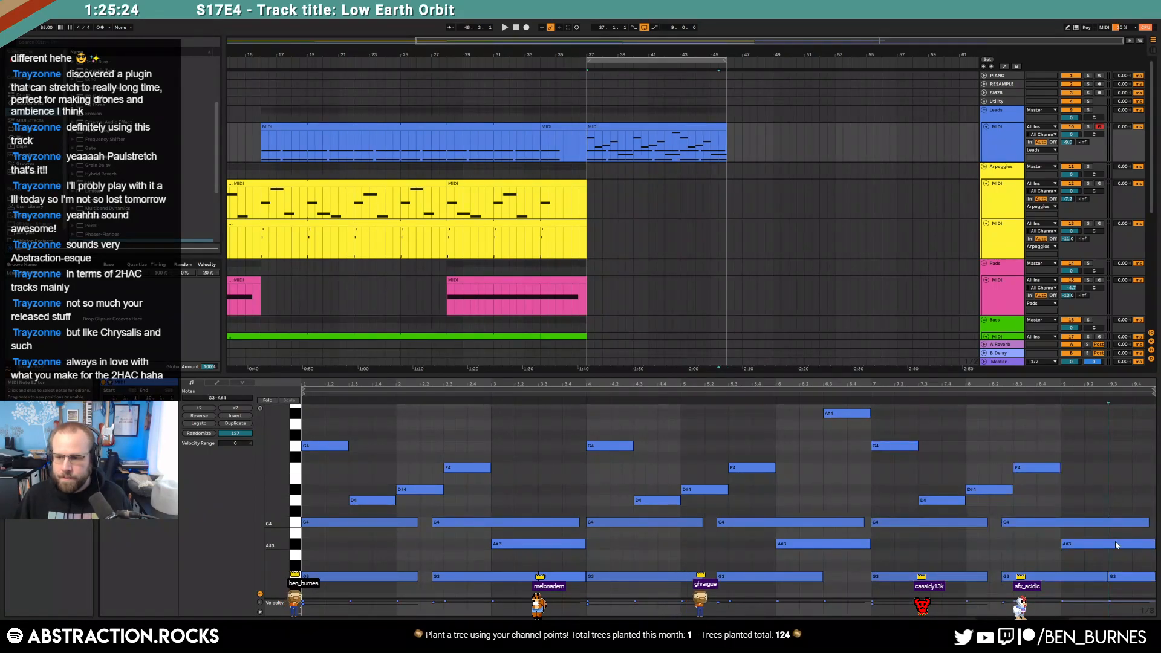
left_click(1126, 578)
key("Up")
key("Up")
key("Up")
key("Up")
key("Up")
key("Up")
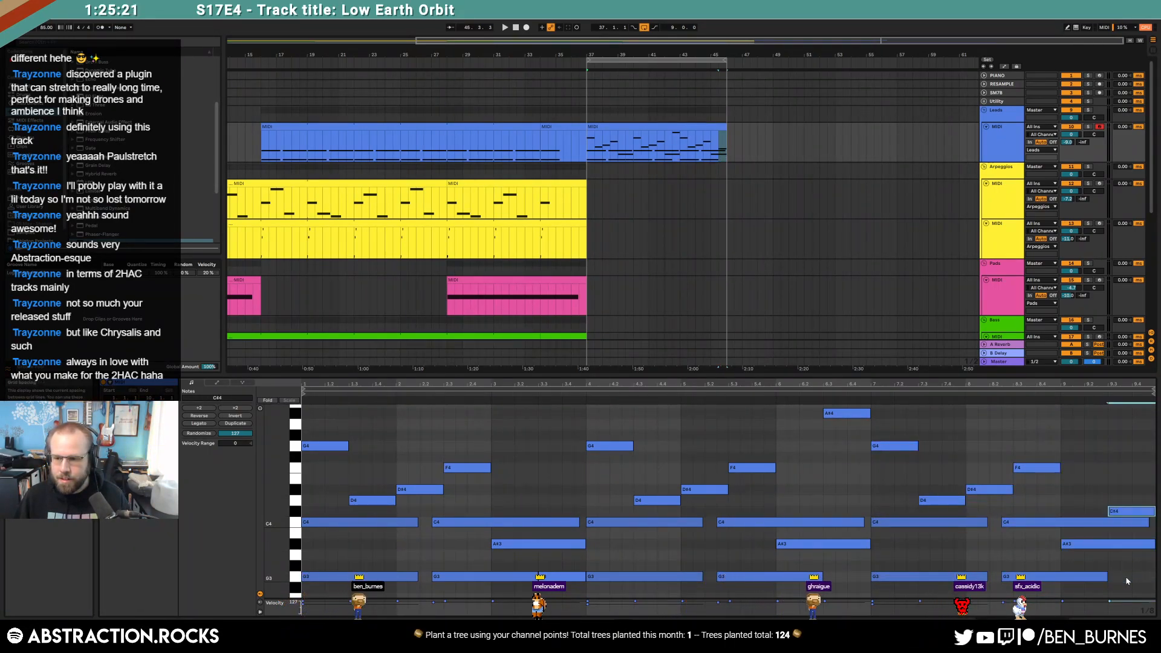
Step: Copy a section of the upper arpeggio track's clip to bar 37, spanning the length of the new lead clip
left_click(671, 128)
key("shift+Tab")
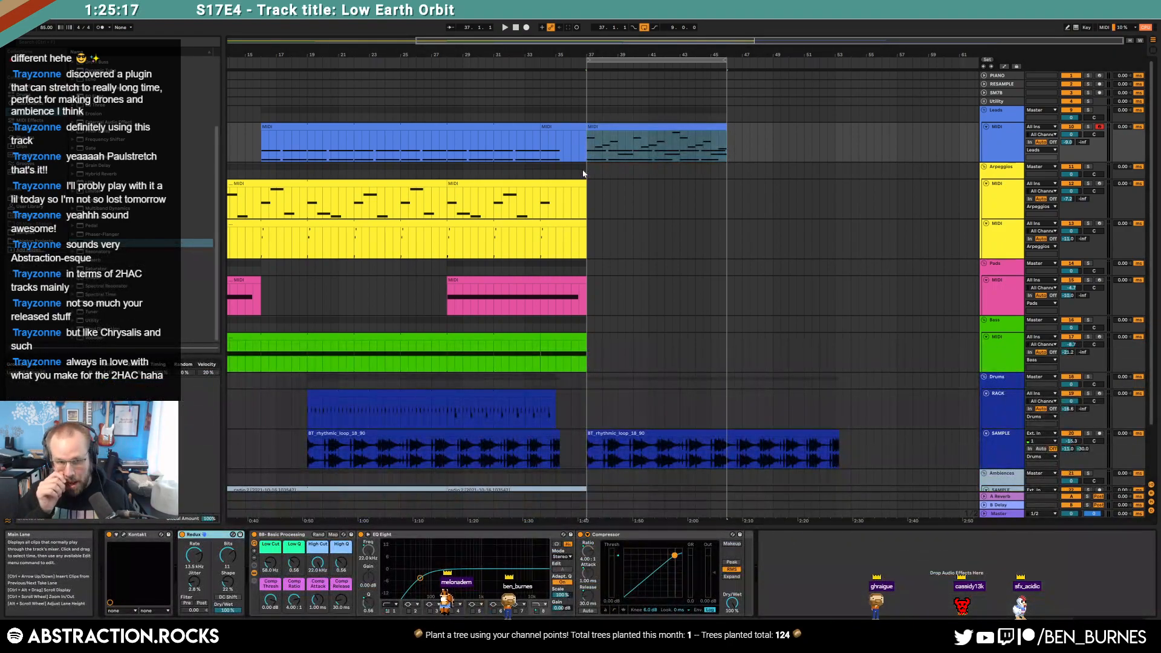
left_click_drag(448, 206, 308, 205)
key("ctrl+c")
left_click(589, 208)
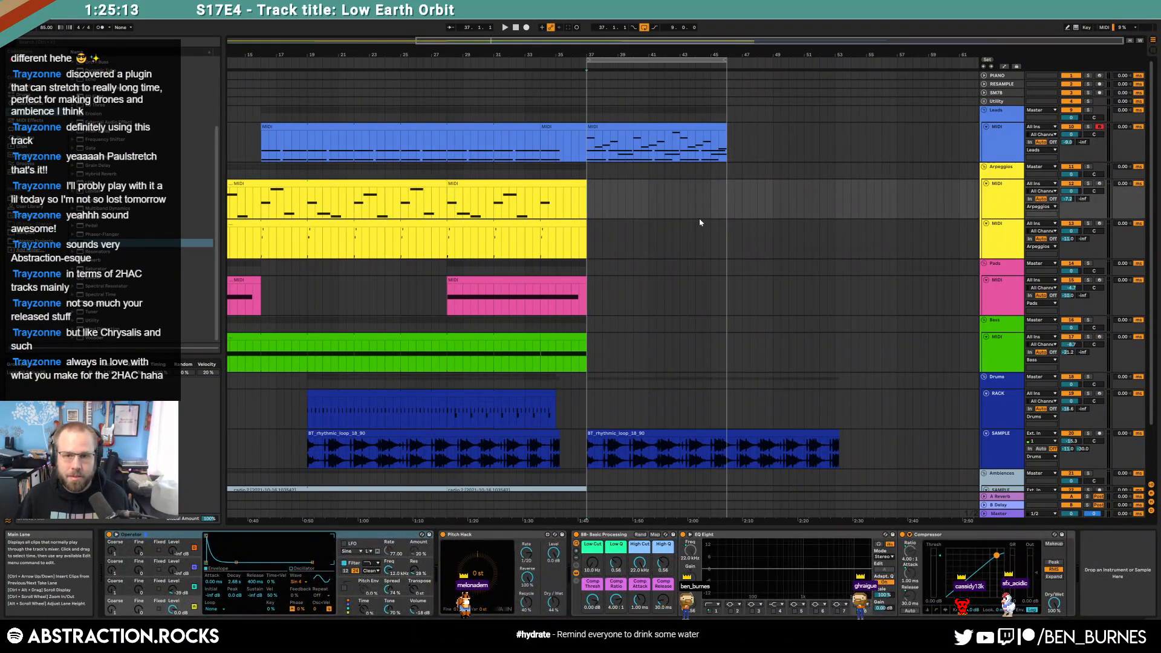
key("ctrl+v")
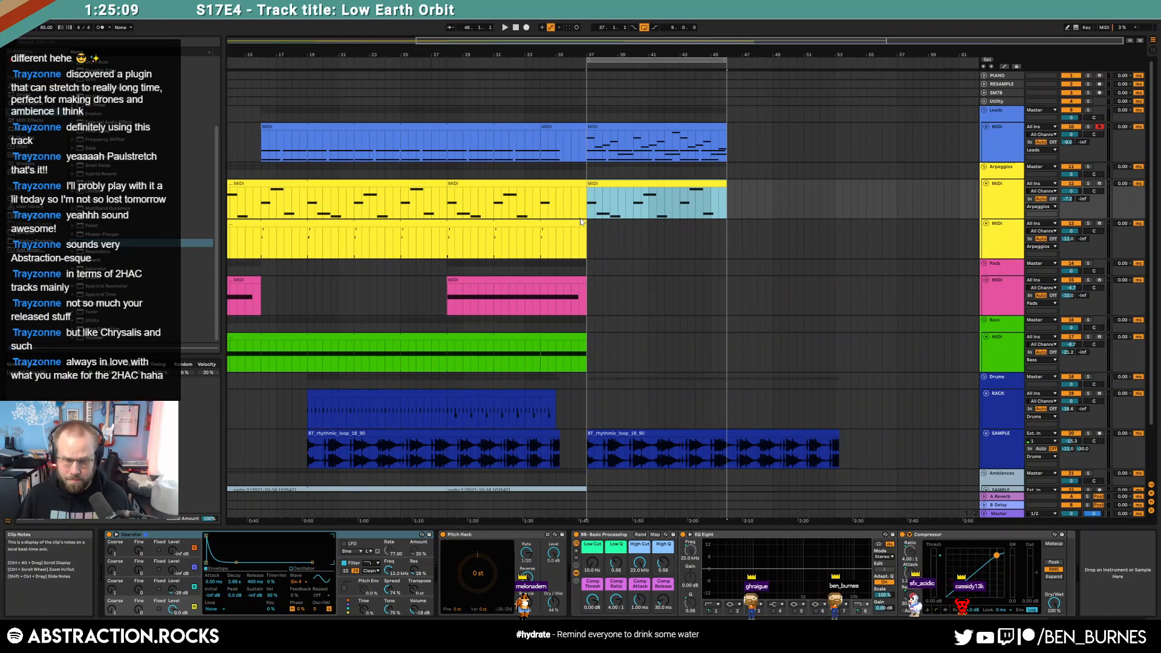
Step: Copy the bass clip to bar 37, remove everything past the end of the new lead clip, and play the section
left_click(523, 339)
key("ctrl+c")
left_click(588, 351)
key("ctrl+v")
left_click_drag(733, 356, 815, 351)
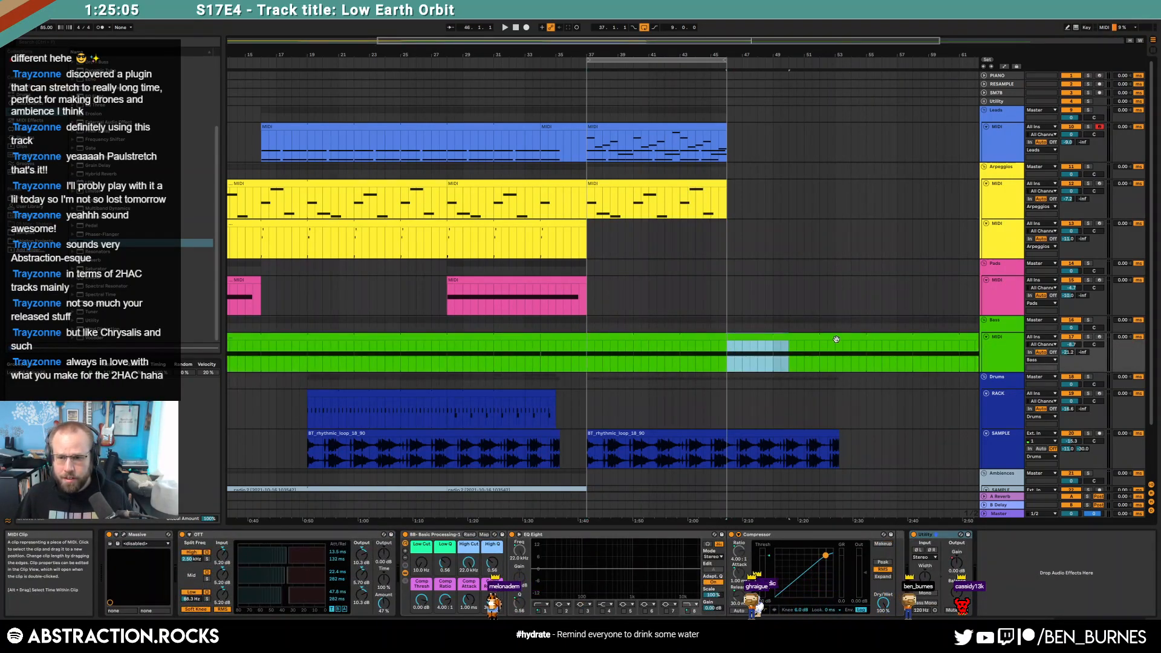
key("Delete")
left_click(837, 338)
key("Delete")
left_click(608, 338)
key("space")
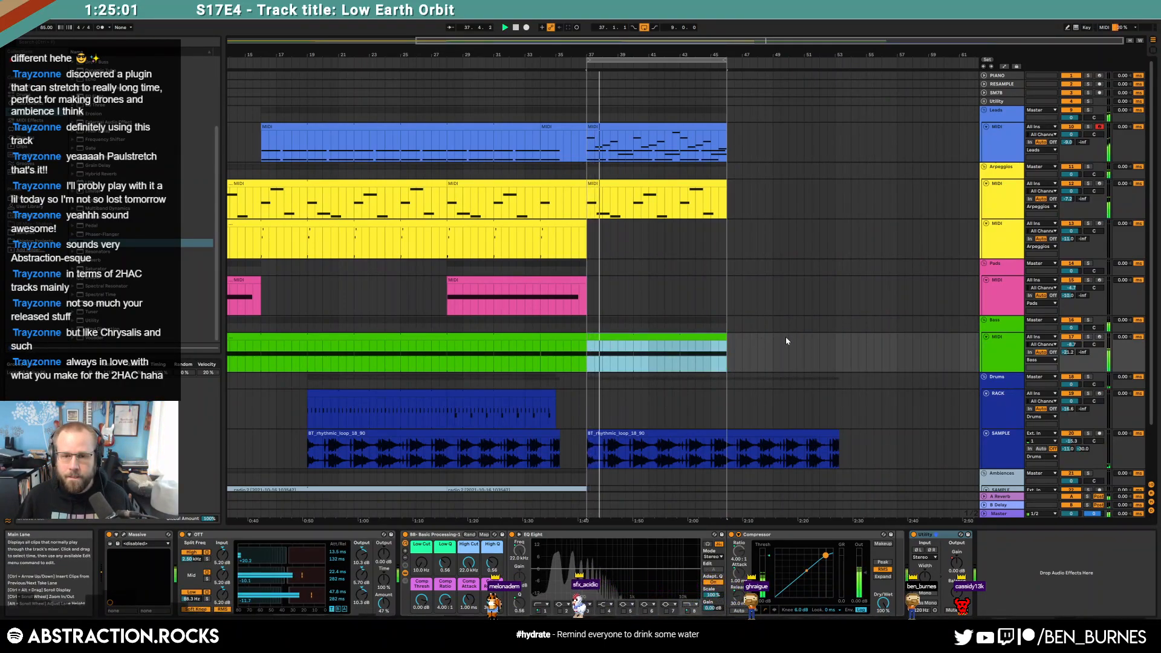
Step: Shorten the new arpeggio clip's opening G3, D#3 and D3 to half a bar each, back to back, and play them
double_click(632, 194)
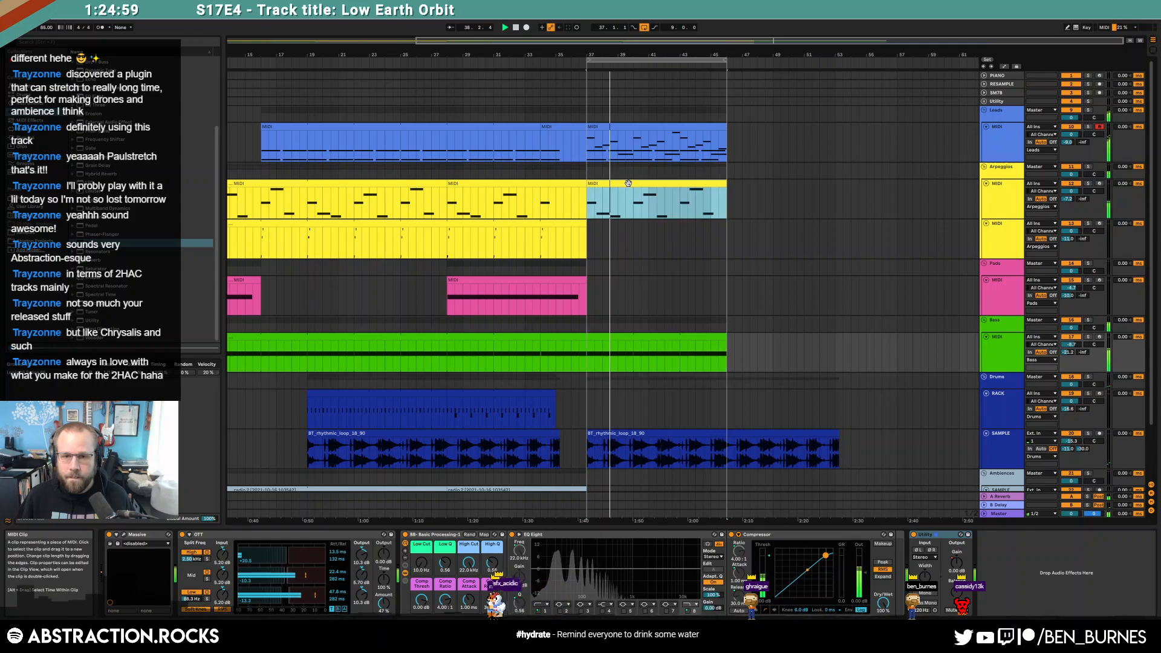
left_click_drag(386, 541, 374, 542)
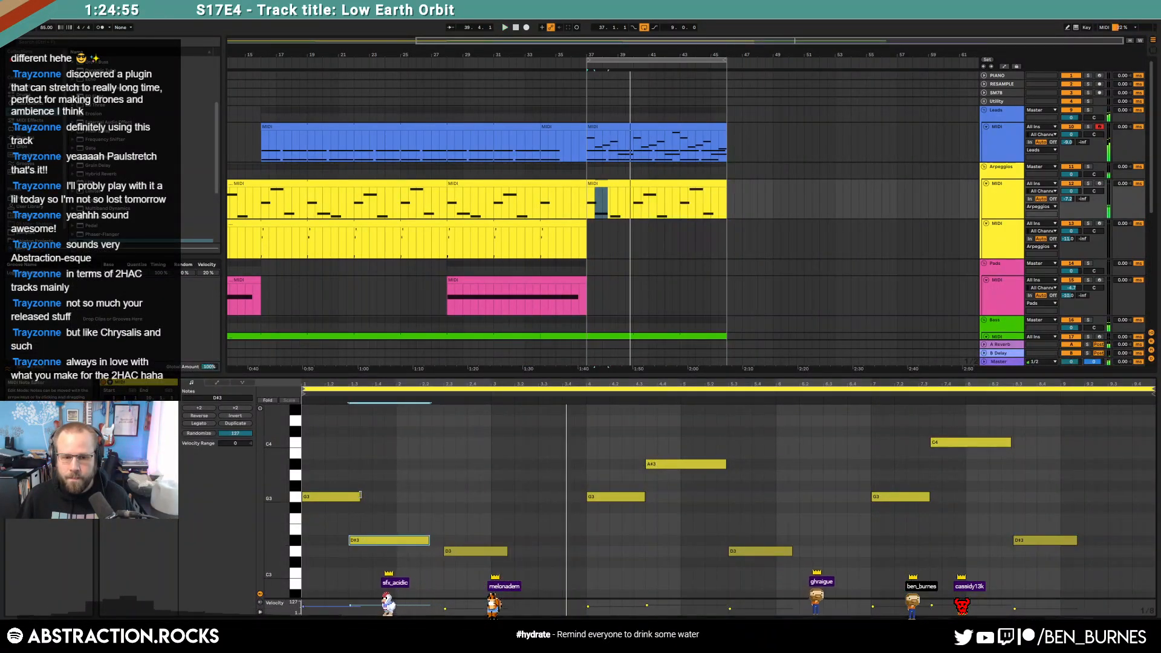
left_click_drag(360, 497, 348, 493)
key("space")
mouse_move(428, 538)
left_mouse_down()
mouse_move(395, 539)
mouse_move(442, 553)
left_mouse_up()
key("space")
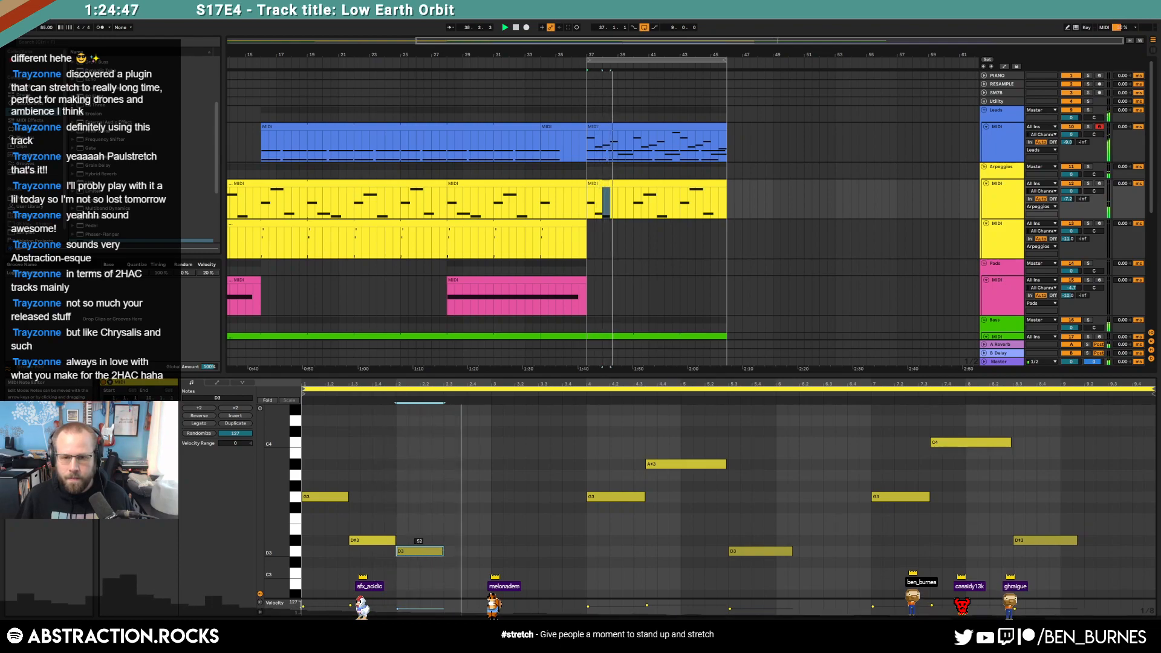
key("space")
Step: In all three lead phrases, trim the start of the second C4 and G3 pair to line up with the F4
left_click(640, 137)
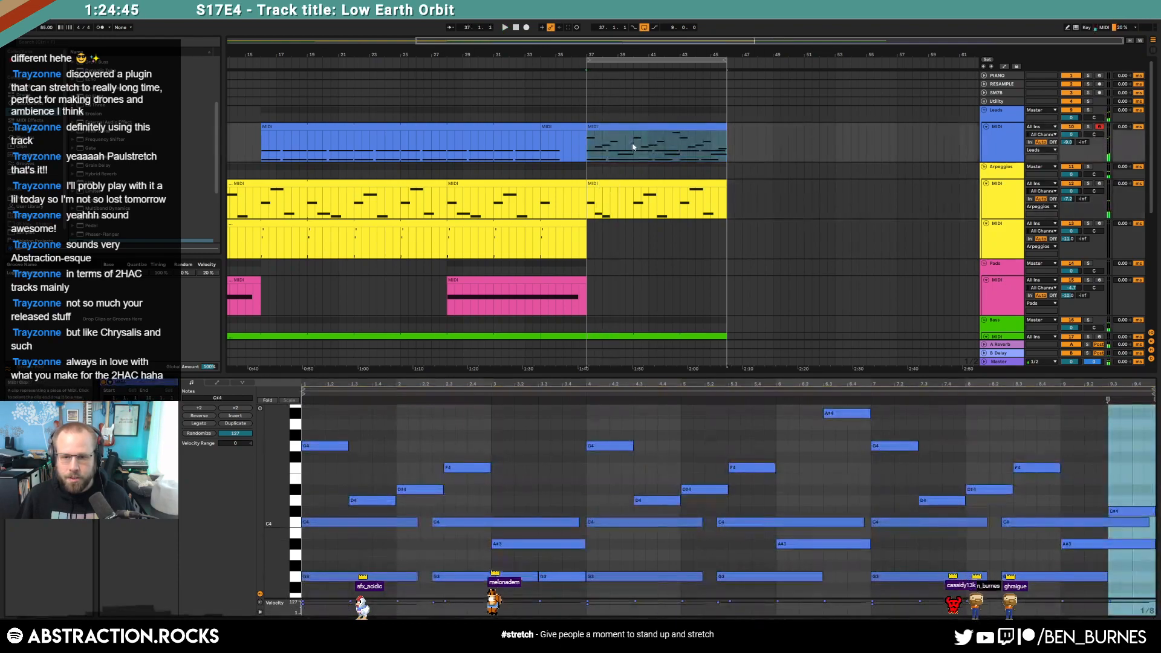
left_click_drag(462, 502, 457, 598)
left_click_drag(433, 525, 444, 524)
left_click_drag(749, 506, 728, 604)
left_click_drag(718, 524, 729, 524)
left_click_drag(1018, 508, 1005, 593)
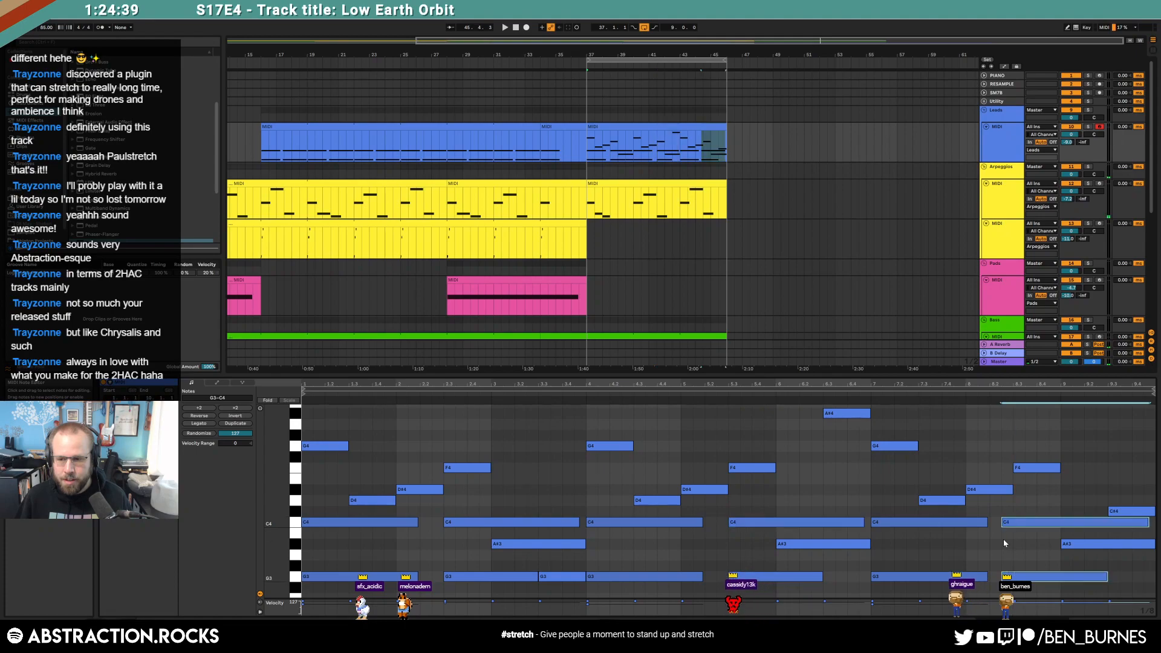
left_click_drag(1006, 525, 1018, 529)
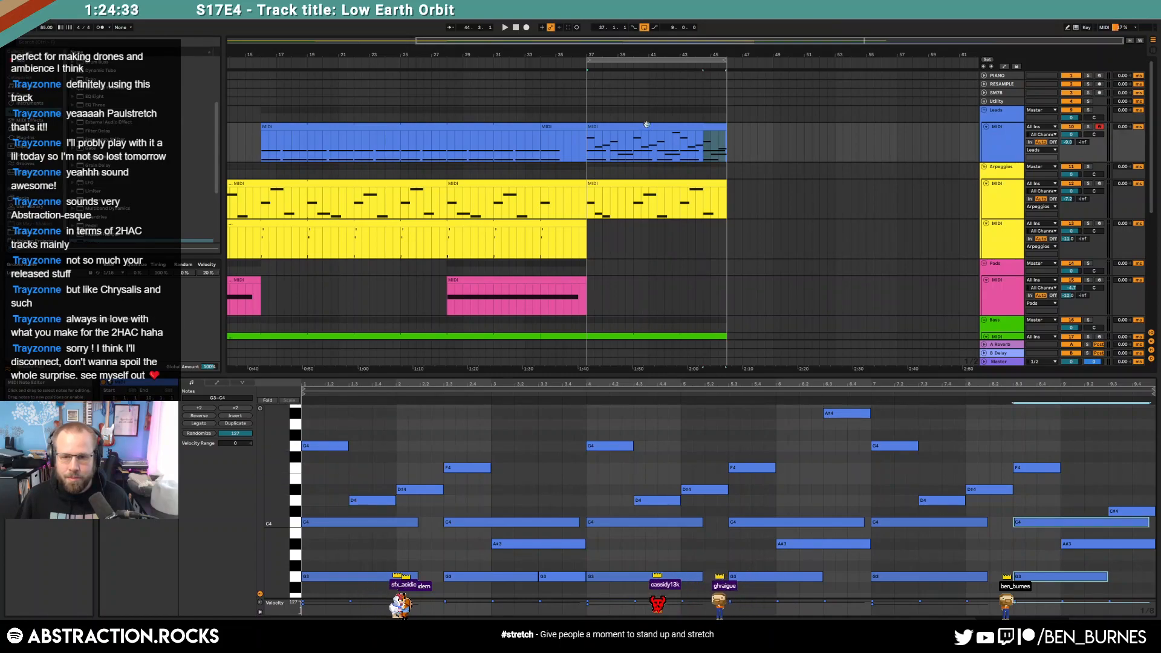
left_click(624, 138)
key("shift+Tab")
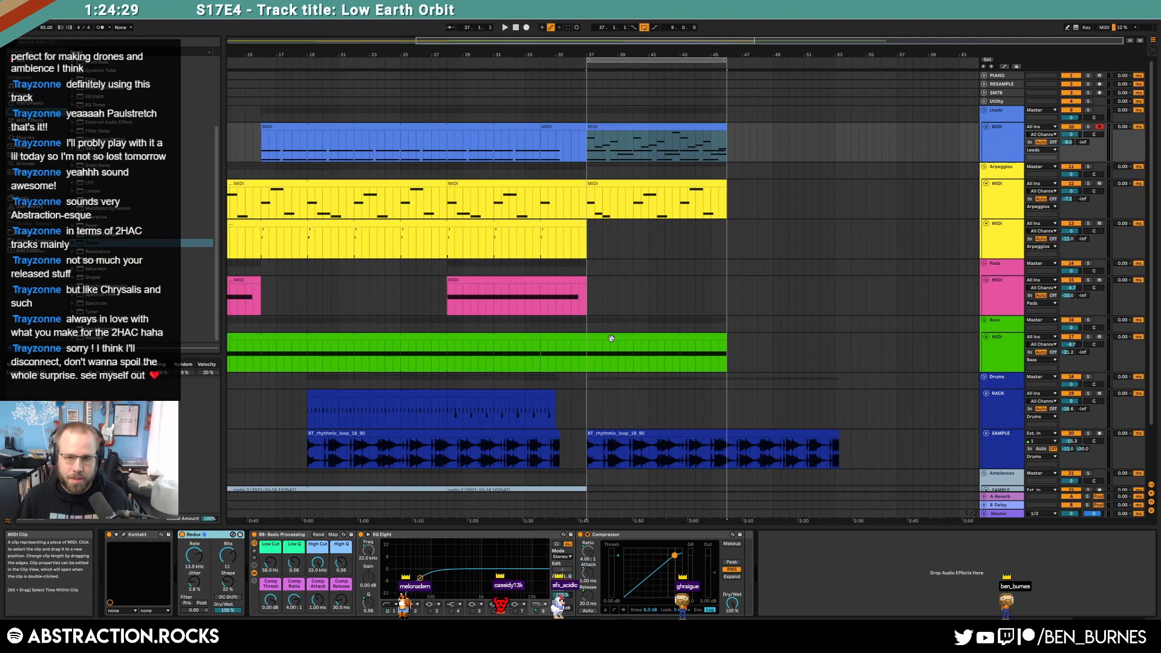
Step: Delete the arpeggio clip's notes after bar 3 and duplicate its three-bar phrase twice to fill the clip
key("space")
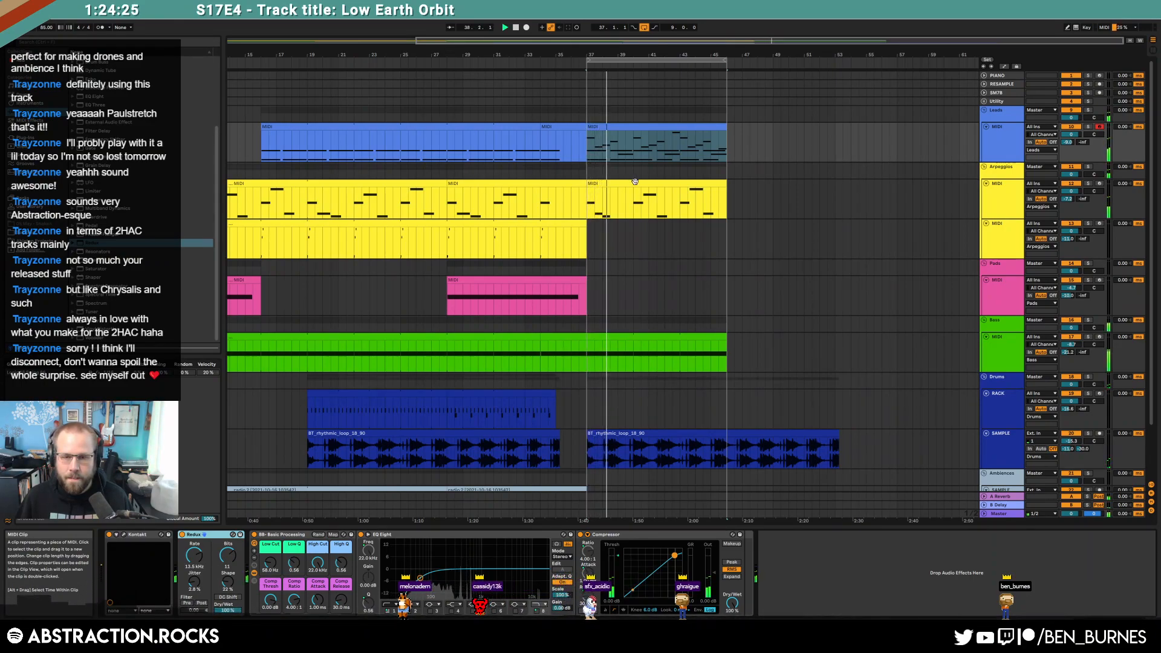
double_click(635, 181)
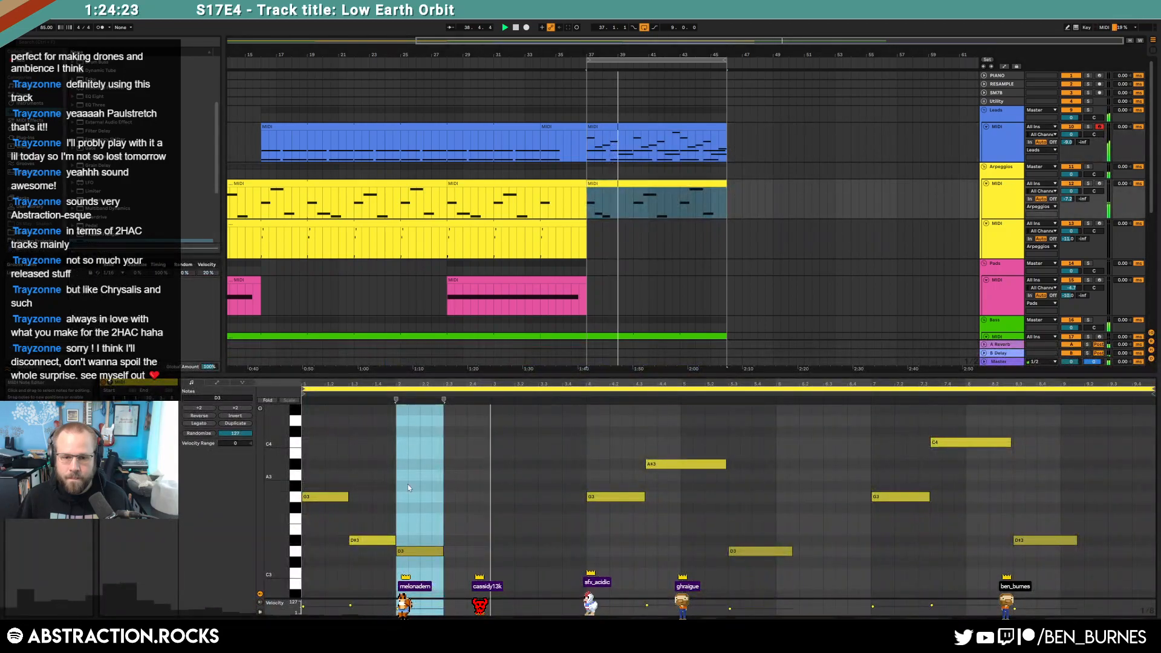
left_click(406, 484)
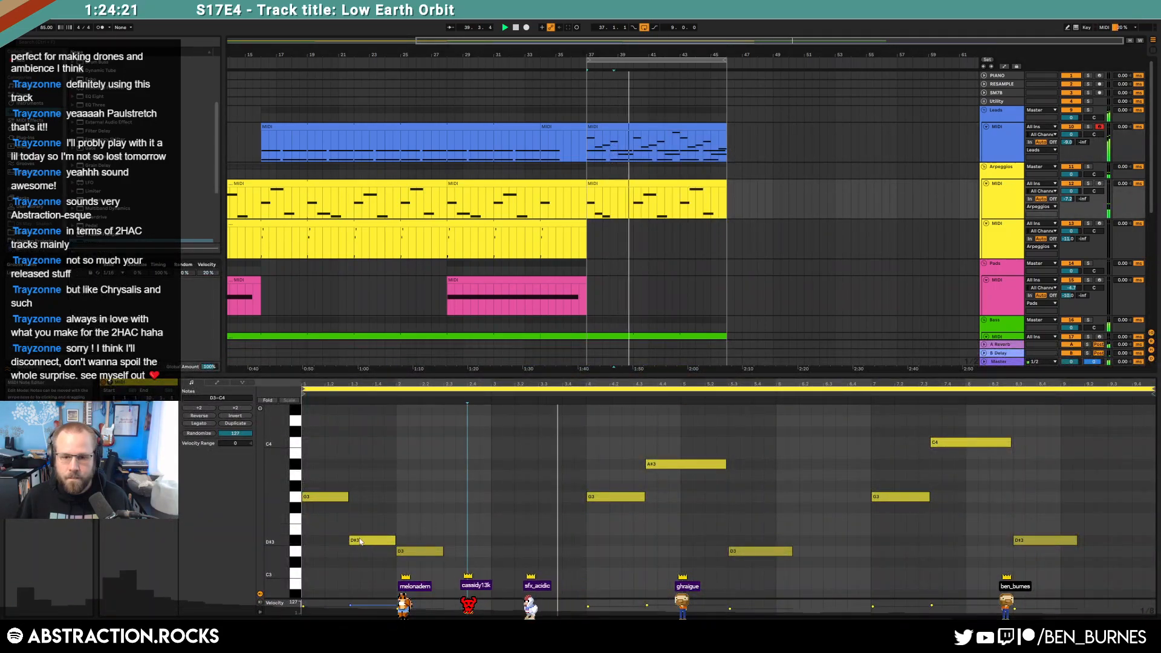
left_click_drag(613, 421, 1069, 582)
key("Delete")
left_click_drag(583, 457, 326, 579)
key("ctrl+d")
key("ctrl+d")
Step: Copy the new arpeggio clip onto the second arpeggio track at bar 37, and open the lead clip's notes
key("shift+Tab")
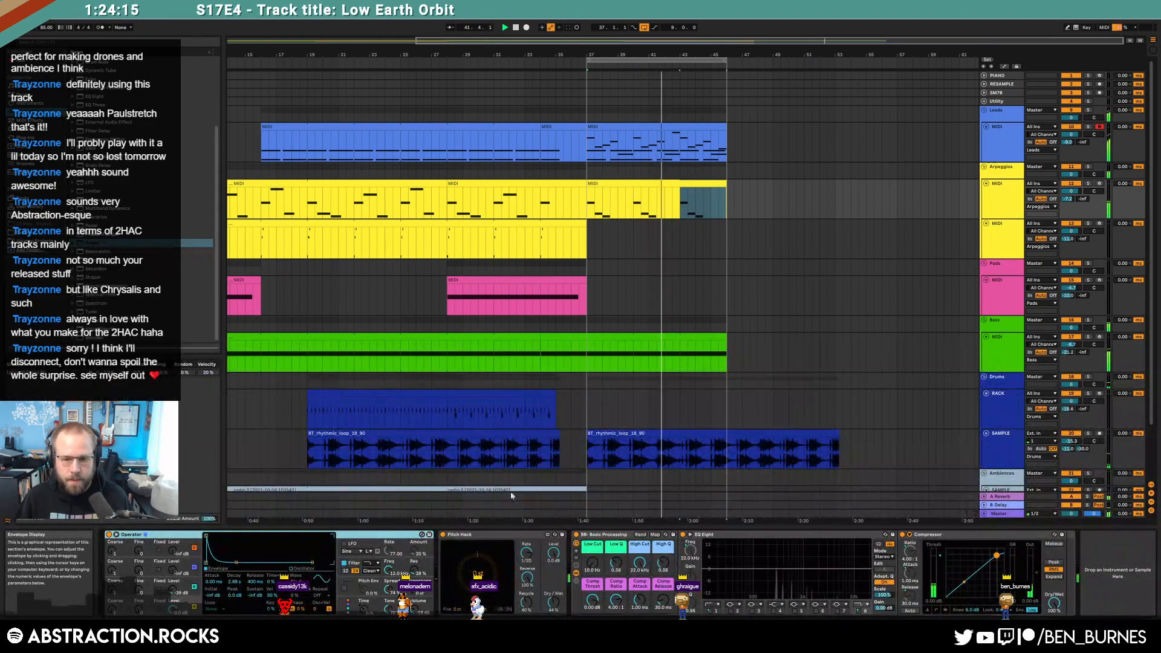
left_click_drag(646, 180, 646, 230)
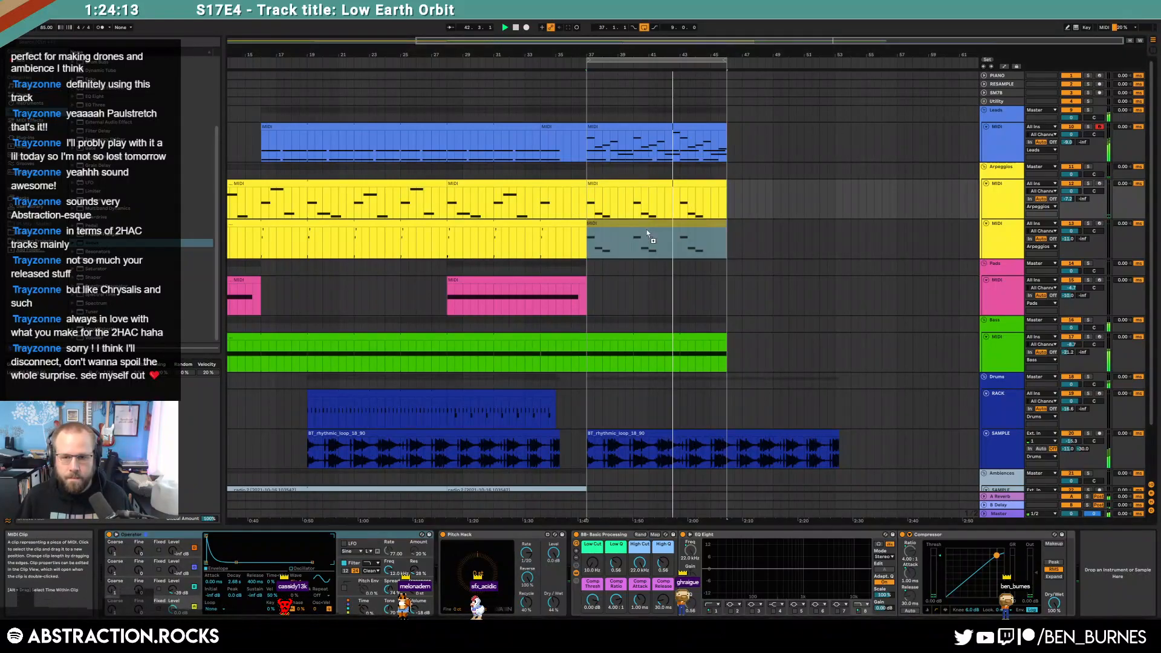
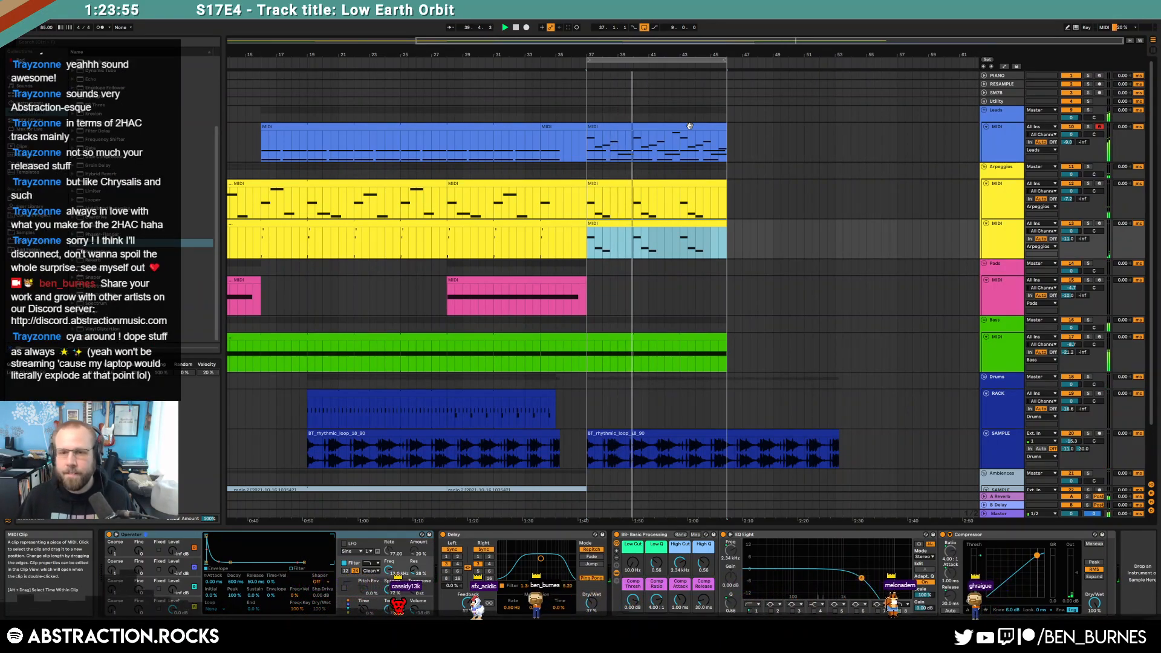
left_click(690, 126)
double_click(690, 125)
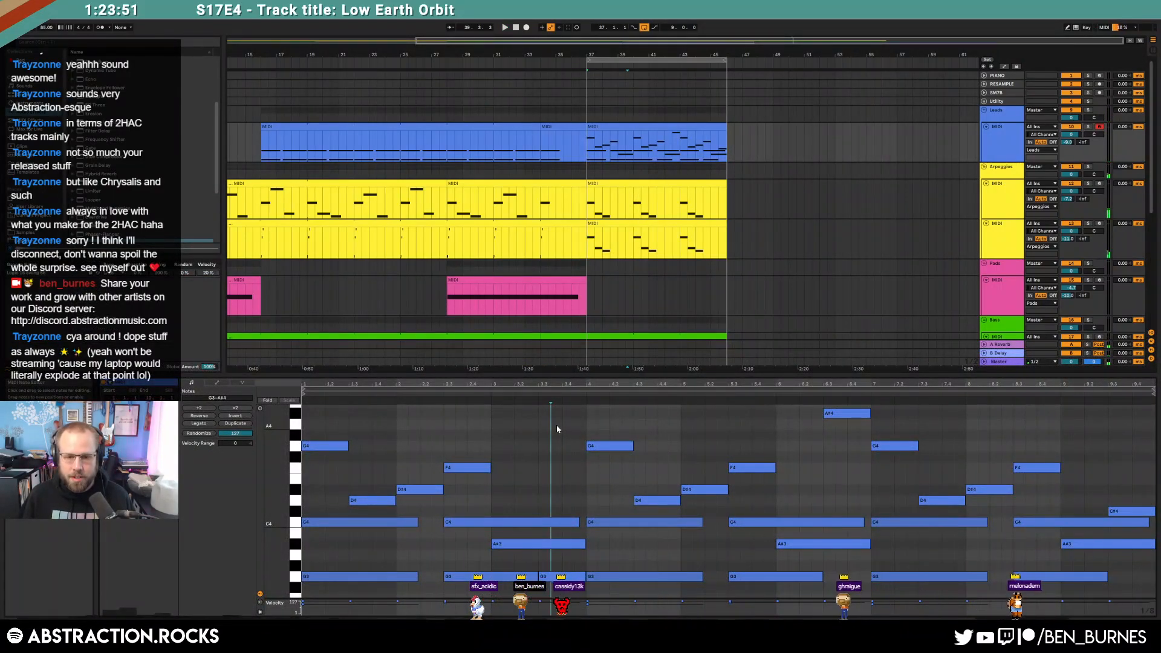
Step: Copy part of the drum rack clip to bar 37, extend it to the end of the new section, and play it
left_click(713, 299)
scroll(704, 319, "down", 5)
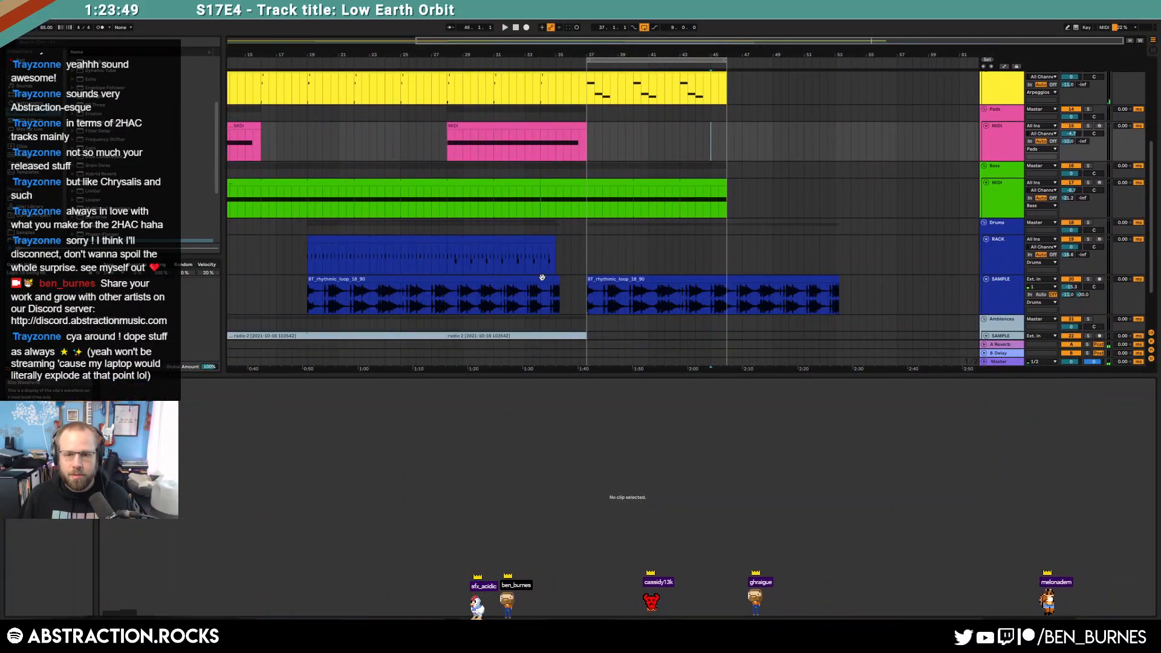
left_click(514, 242)
key("ctrl+c")
left_click(590, 250)
key("ctrl+v")
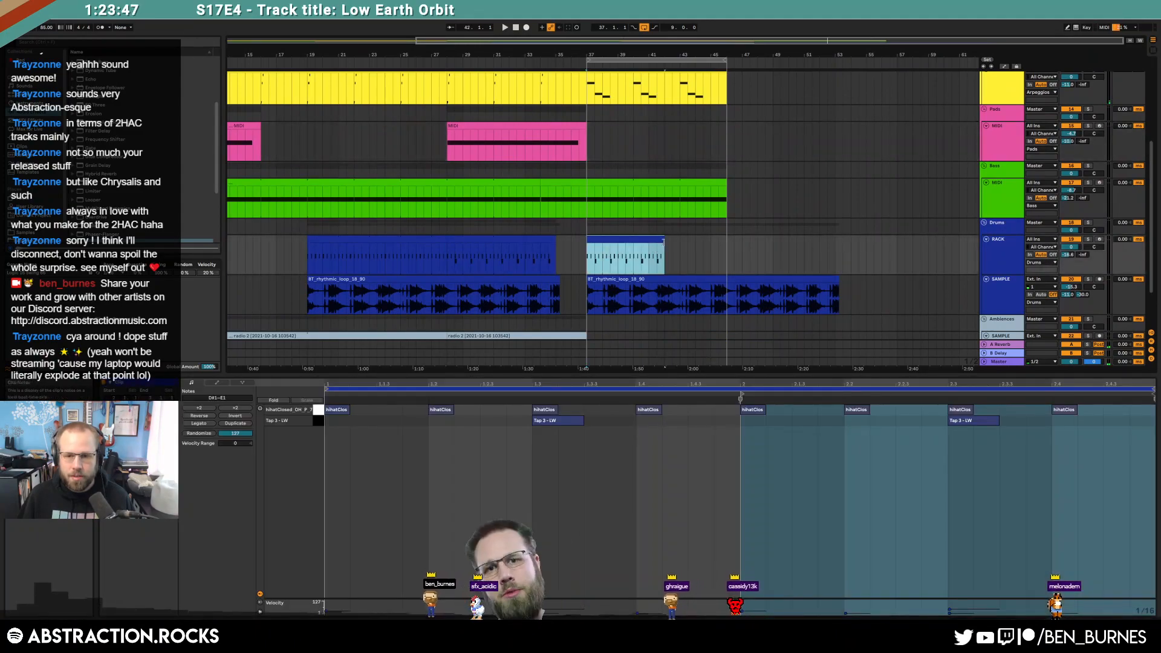
left_click(669, 245)
left_click_drag(664, 244, 723, 245)
key("space")
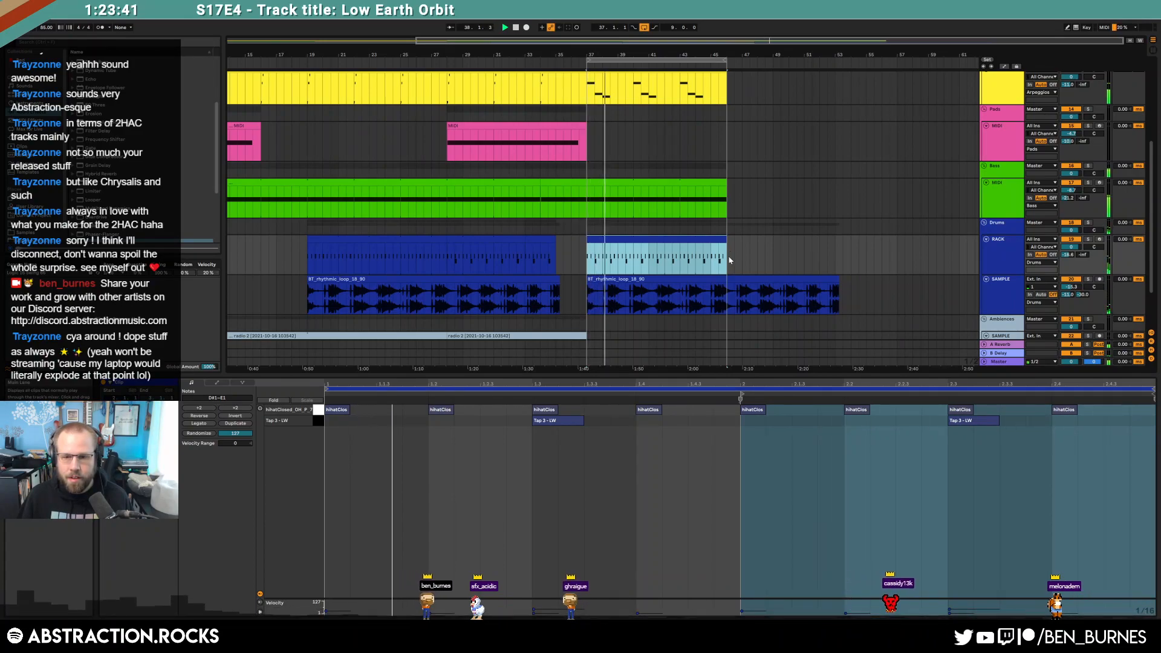
left_click(749, 401)
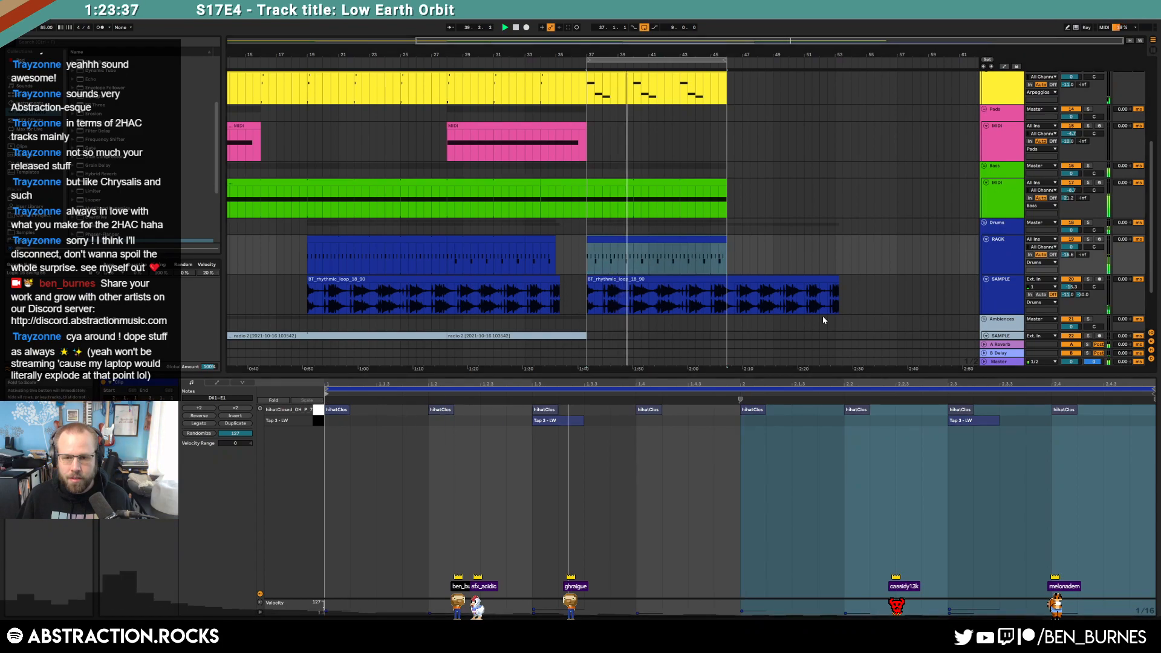
key("space")
Step: Delete the clip at bar 37 from the upper arpeggio track
left_click_drag(661, 241, 692, 278)
key("shift+Tab")
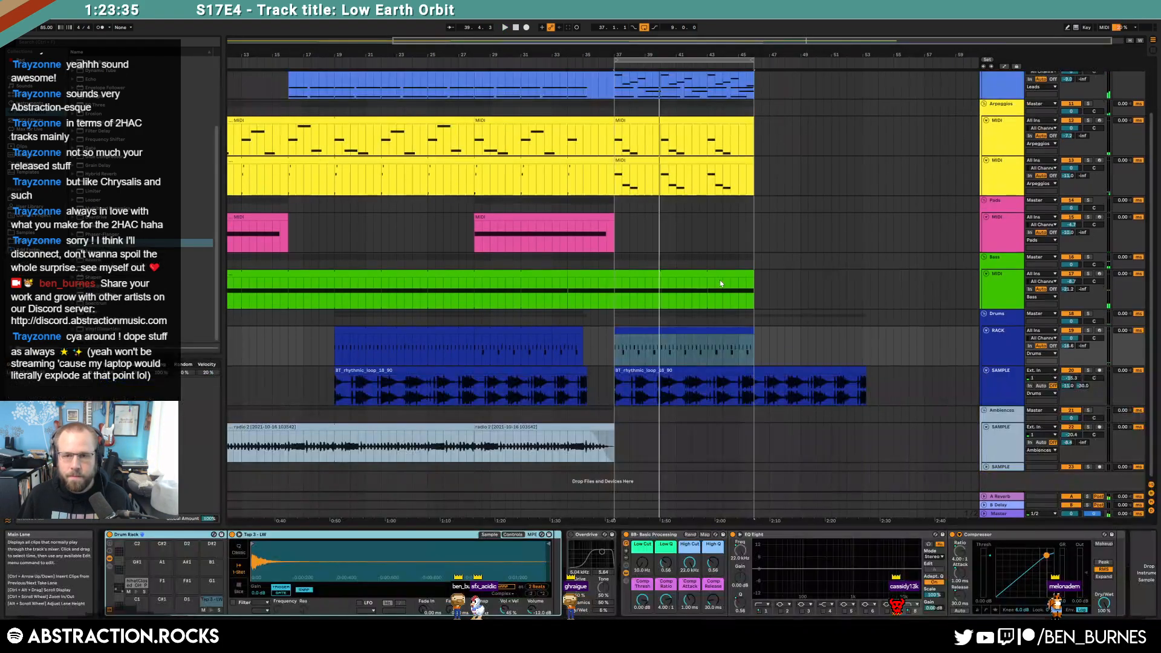
scroll(721, 282, "up", 2)
left_click(634, 183)
key("Delete")
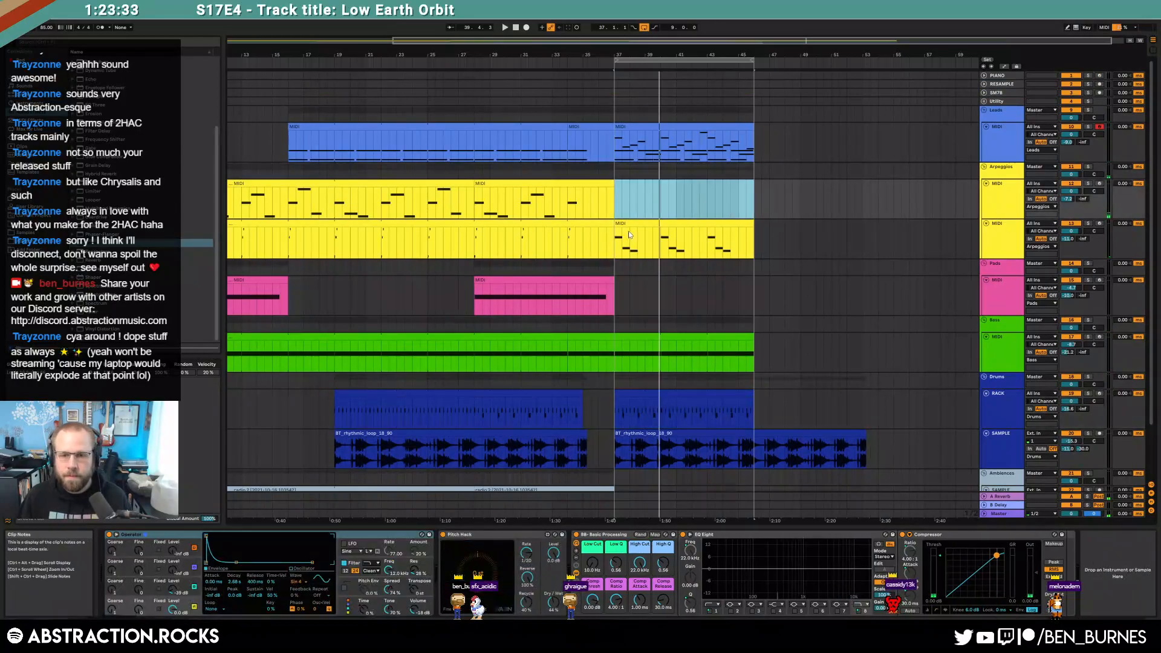
Step: Copy all notes in the lower arpeggio clip an octave higher, shift the copies one beat later, and even out the velocities
double_click(630, 223)
left_click_drag(325, 447, 864, 598)
key("ctrl+v")
key("shift+Up")
key("Right")
key("space")
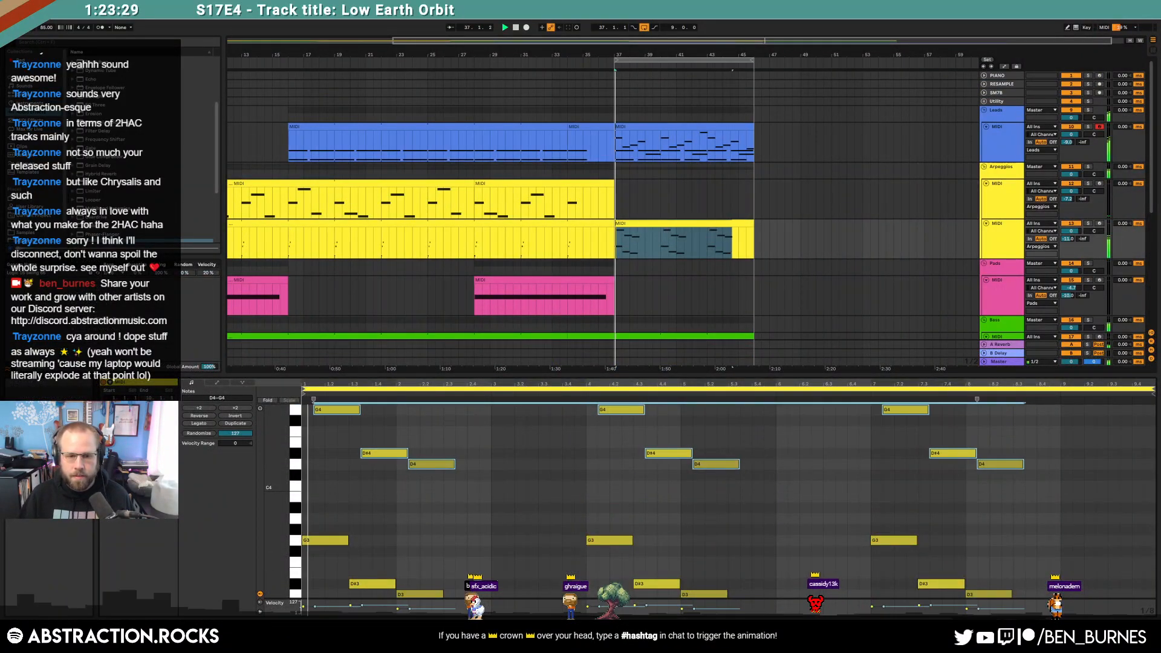
key("Right")
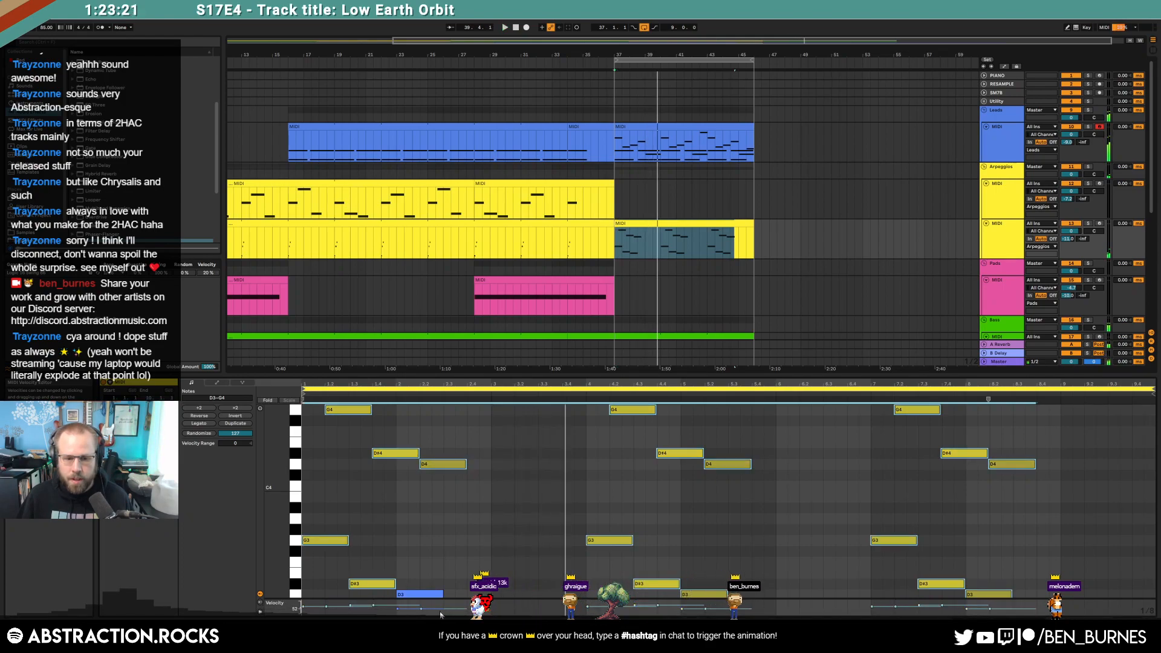
left_click_drag(421, 610, 421, 603)
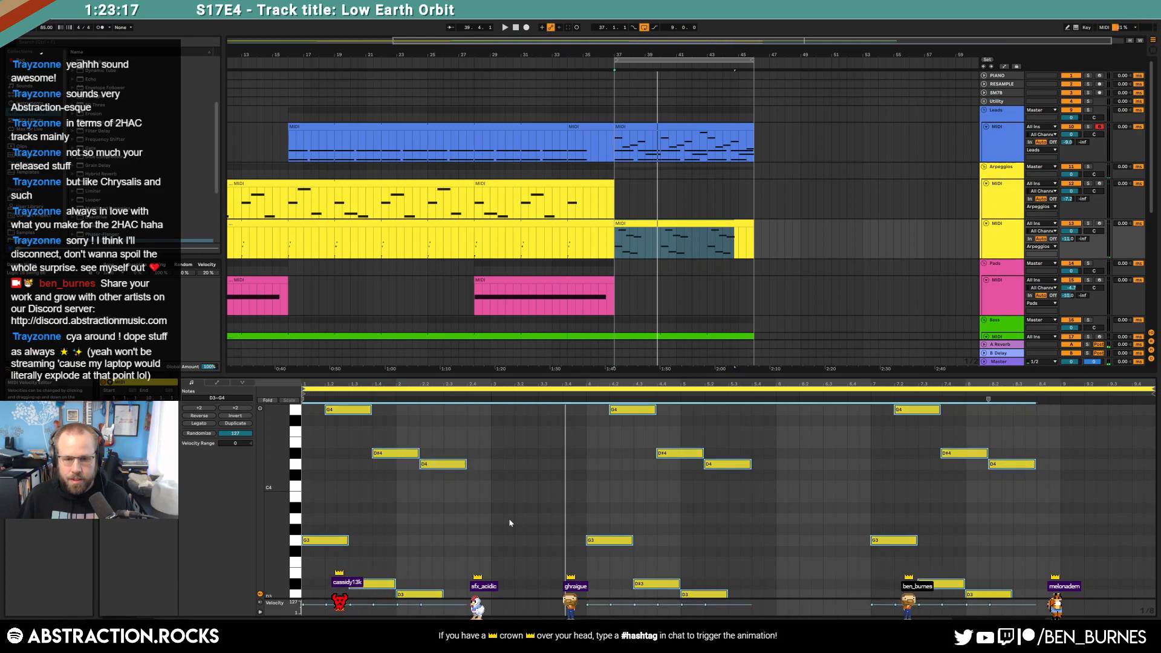
Step: Copy the arpeggio's first two bars to bar 3 and delete the copy's closing D3 and D4 notes
left_click(491, 410)
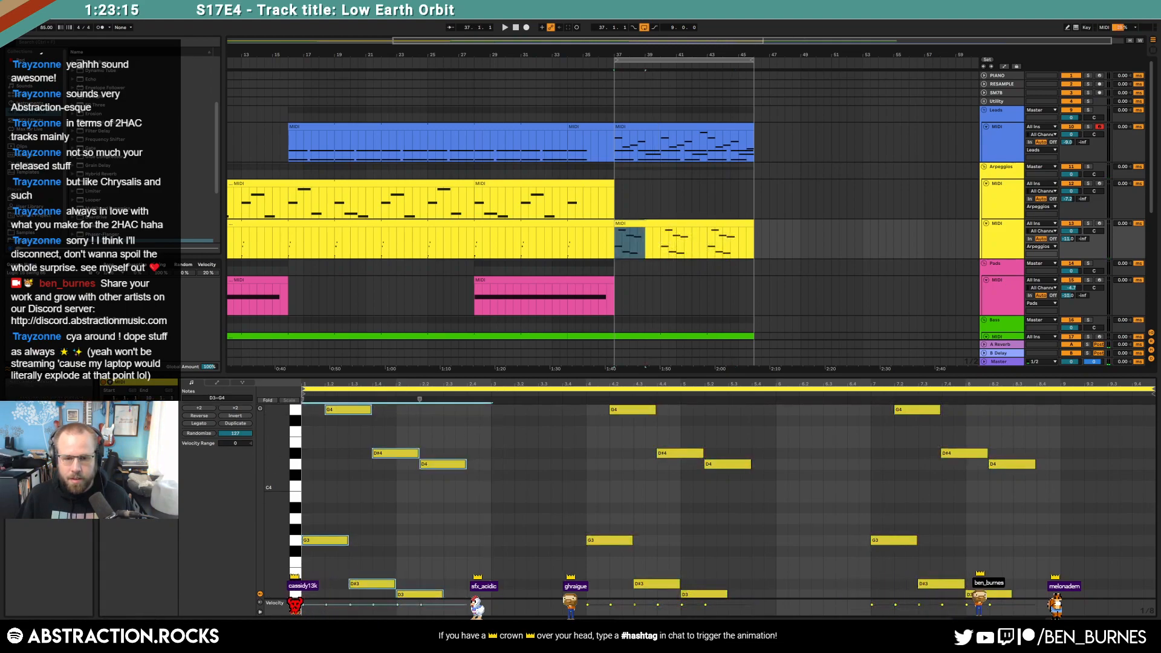
key("ctrl+v")
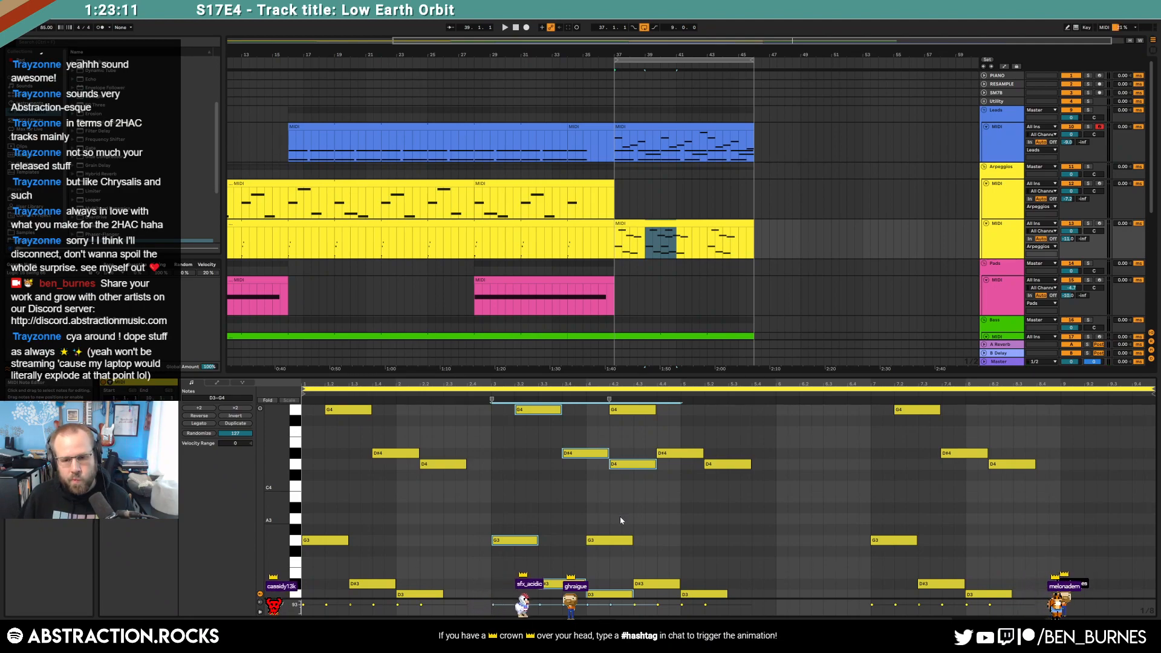
left_click(628, 457)
double_click(599, 595)
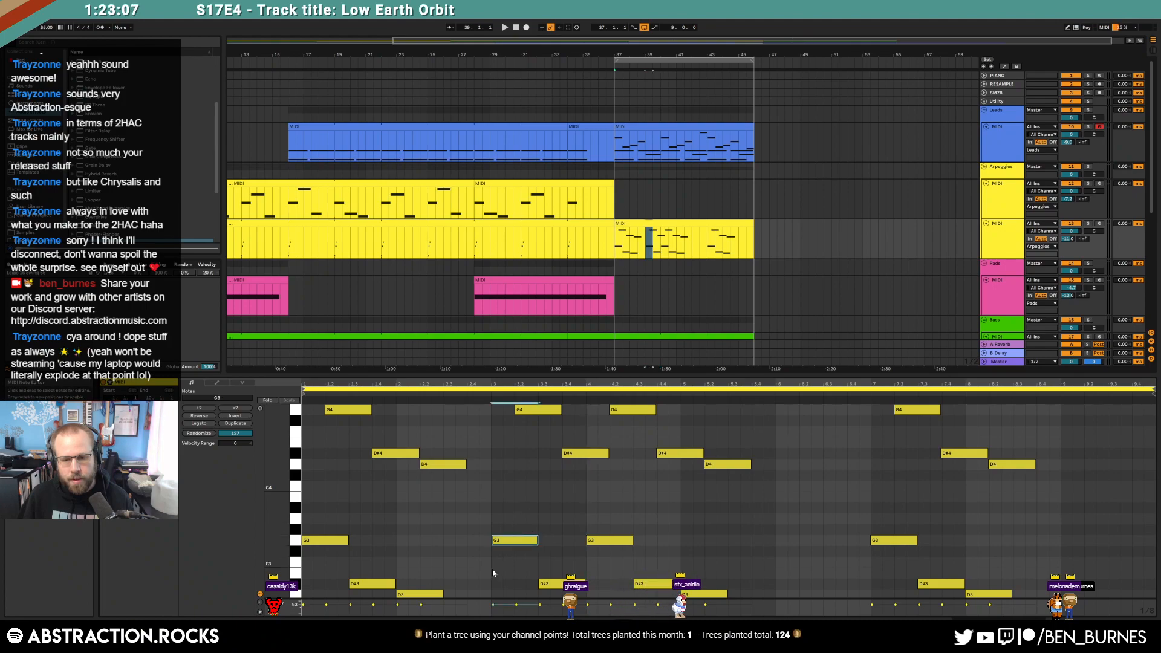
Step: Lower the G3 and G4 at bar 3 to F3 and F4, and raise the following D#3 and D#4 to E3 and E4
left_click_drag(501, 573, 539, 416)
key("Up")
key("Up")
key("Up")
key("Down")
key("Down")
key("Down")
key("Down")
key("Down")
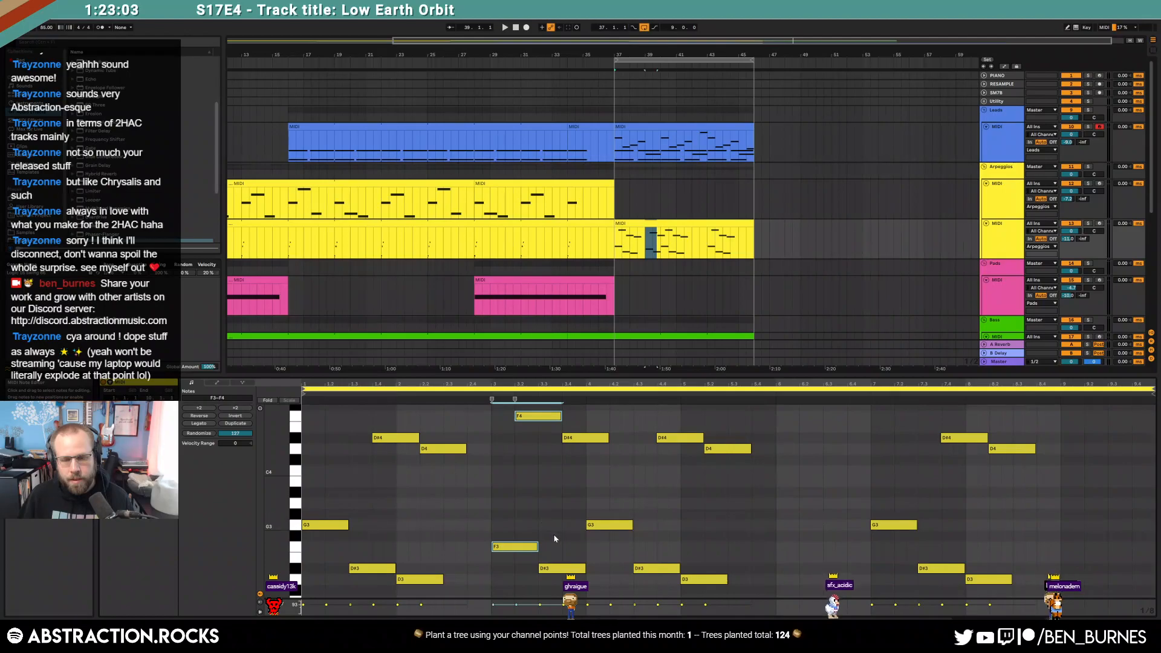
key("ctrl+d")
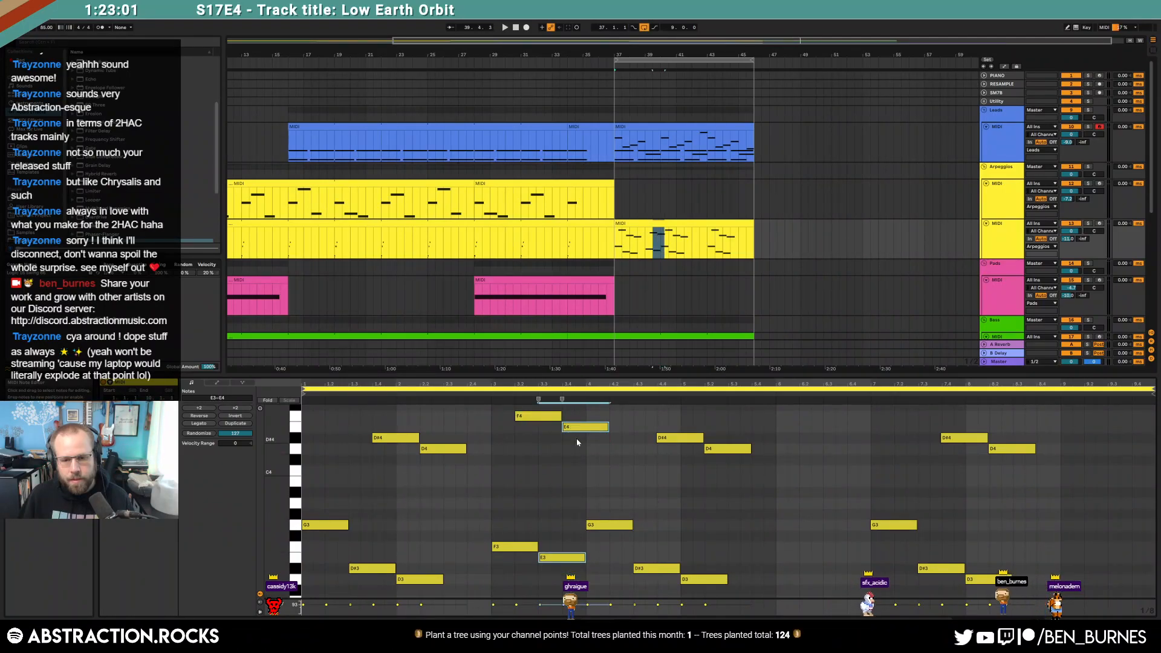
Step: Lower the F3 and F4 notes at bar 3 to D#3 and D#4, raise the following E3 and E4 to F3 and F4, and play it back
left_click_drag(513, 575, 533, 406)
key("Down")
key("Down")
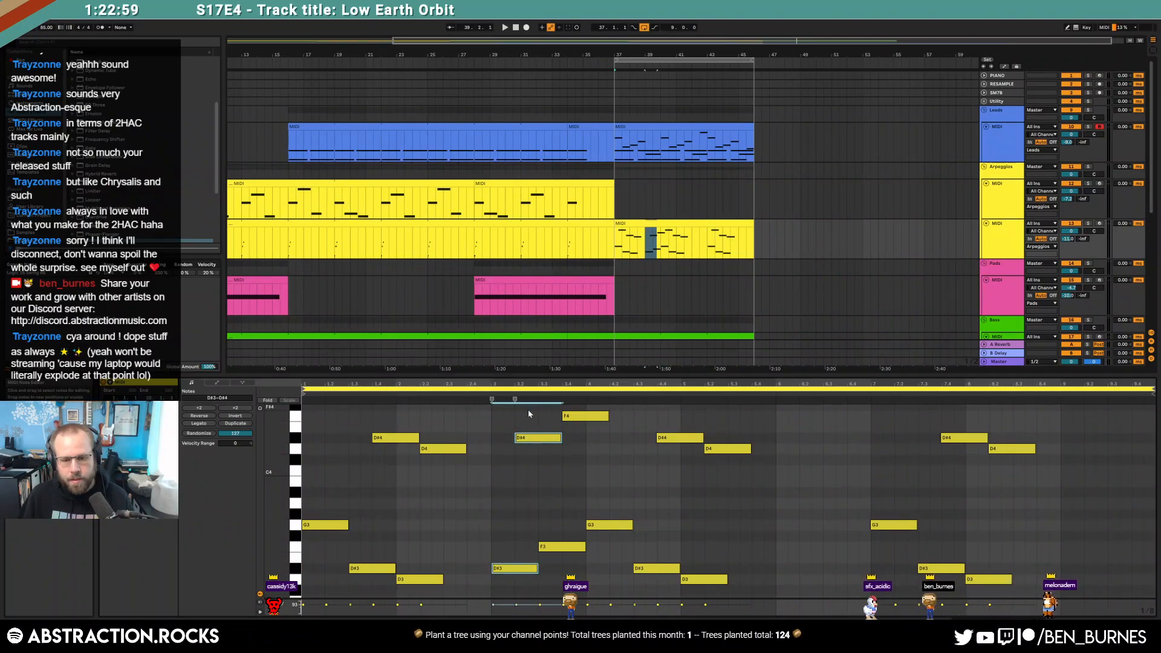
key("space")
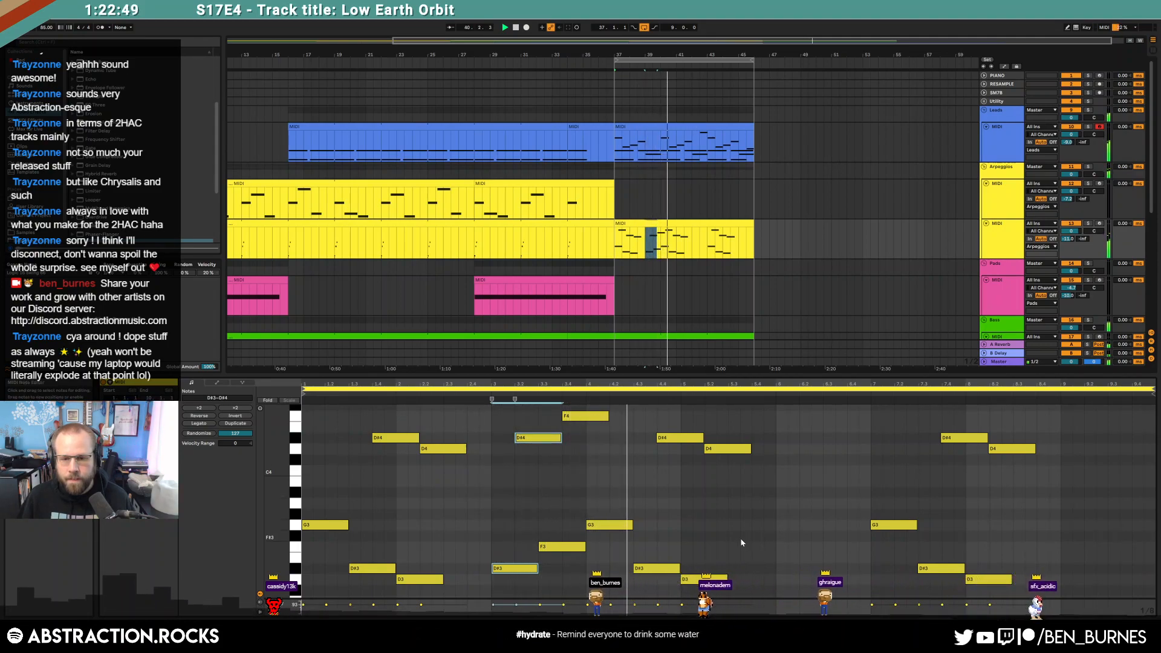
Step: Copy bar 3's D#3, D#4, F3 and F4 notes to bar 6 and lower the copied F notes to C3 and C4
left_click_drag(501, 585, 584, 414)
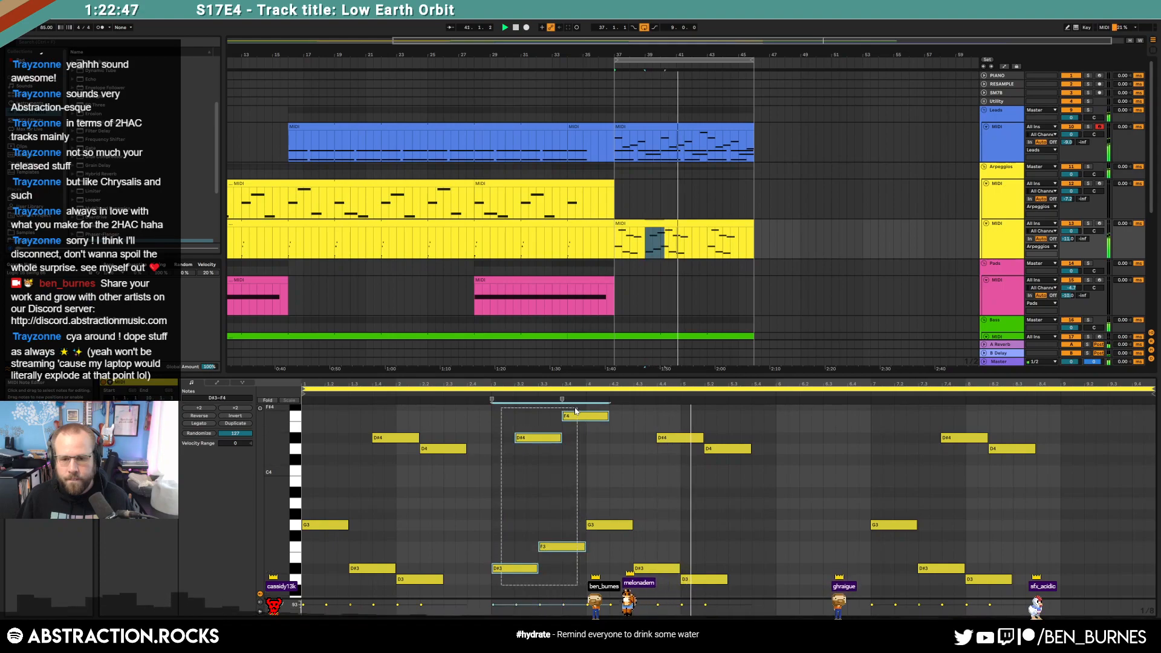
left_click_drag(561, 543, 861, 412)
key("Down")
key("Down")
key("Down")
key("Down")
key("Down")
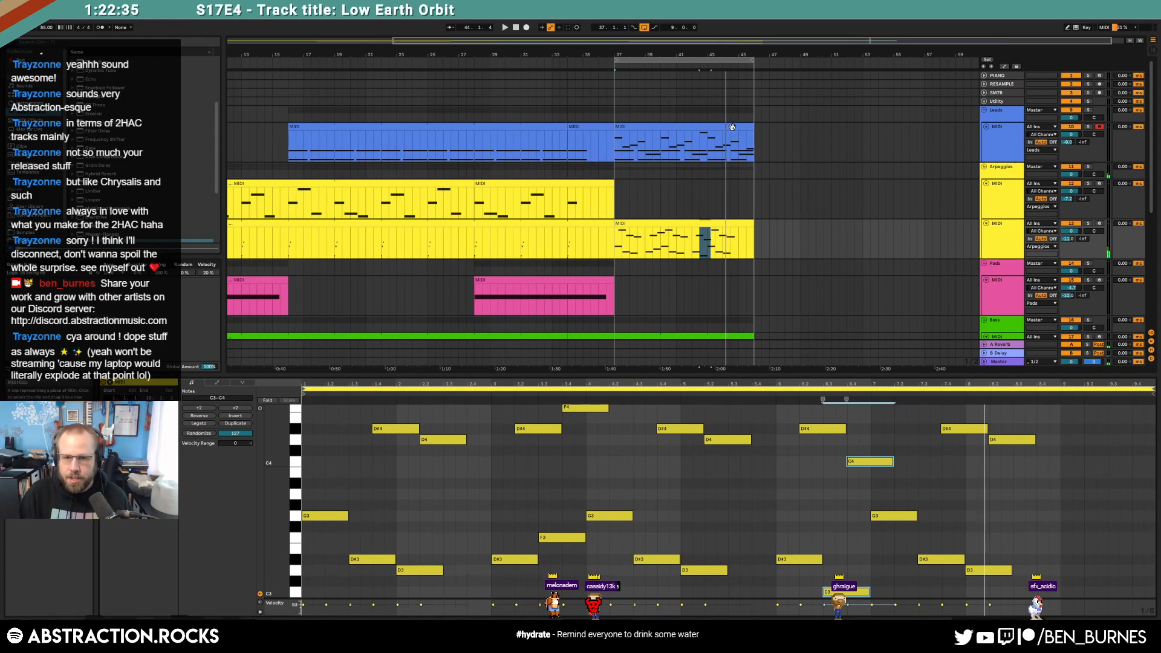
Step: Delete the part of the lead and lower arpeggio clips after bar 43
scroll(729, 130, "up", 3)
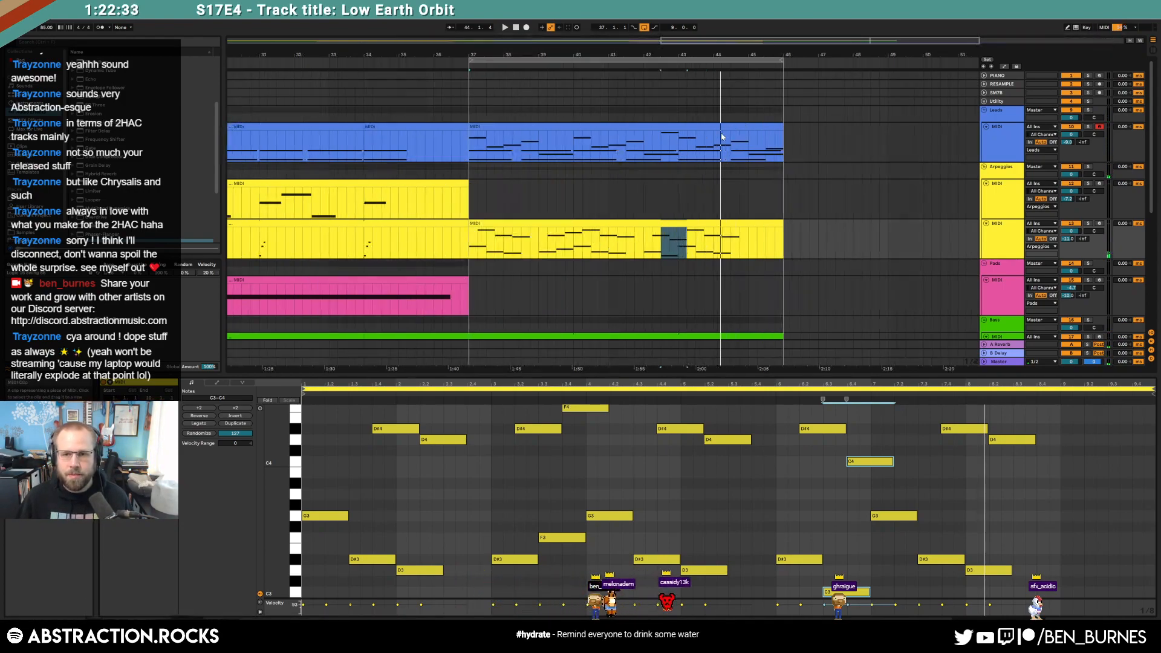
left_click_drag(679, 148, 436, 156)
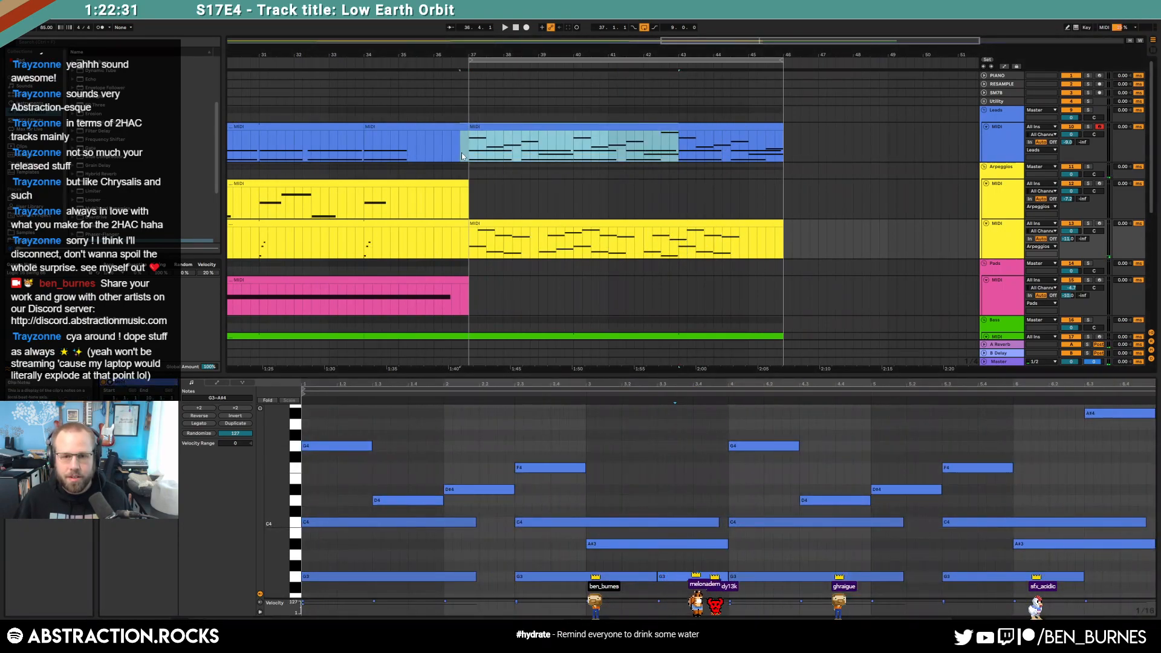
left_click(799, 114)
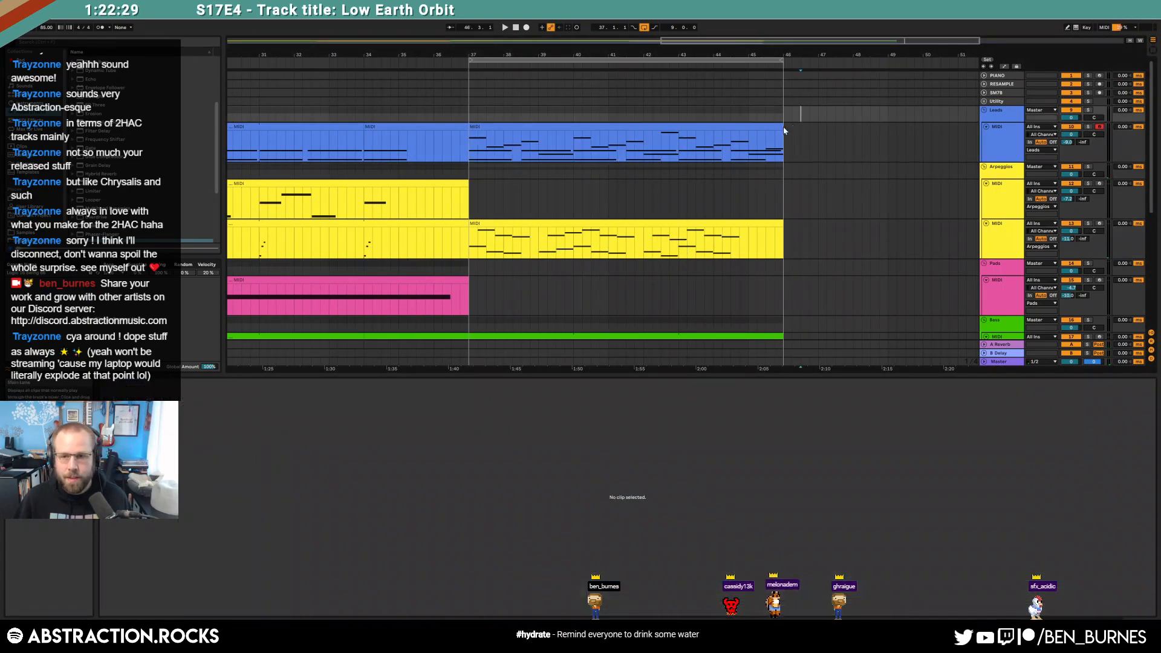
left_click_drag(681, 152, 815, 224)
key("Delete")
left_click(704, 197)
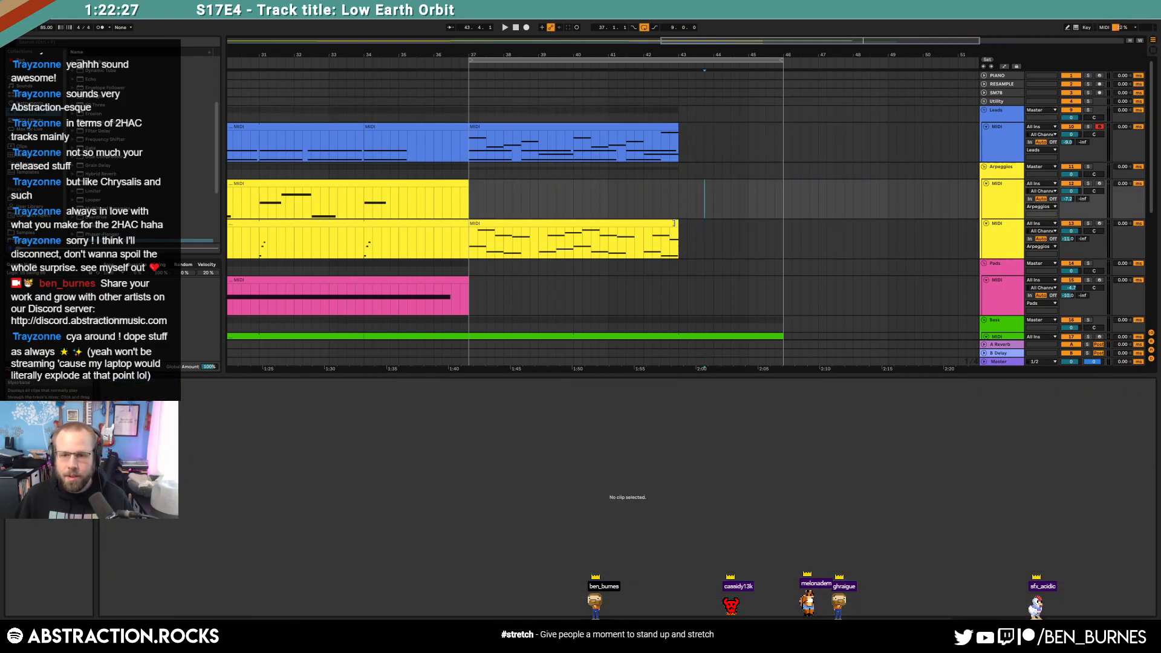
left_click(672, 224)
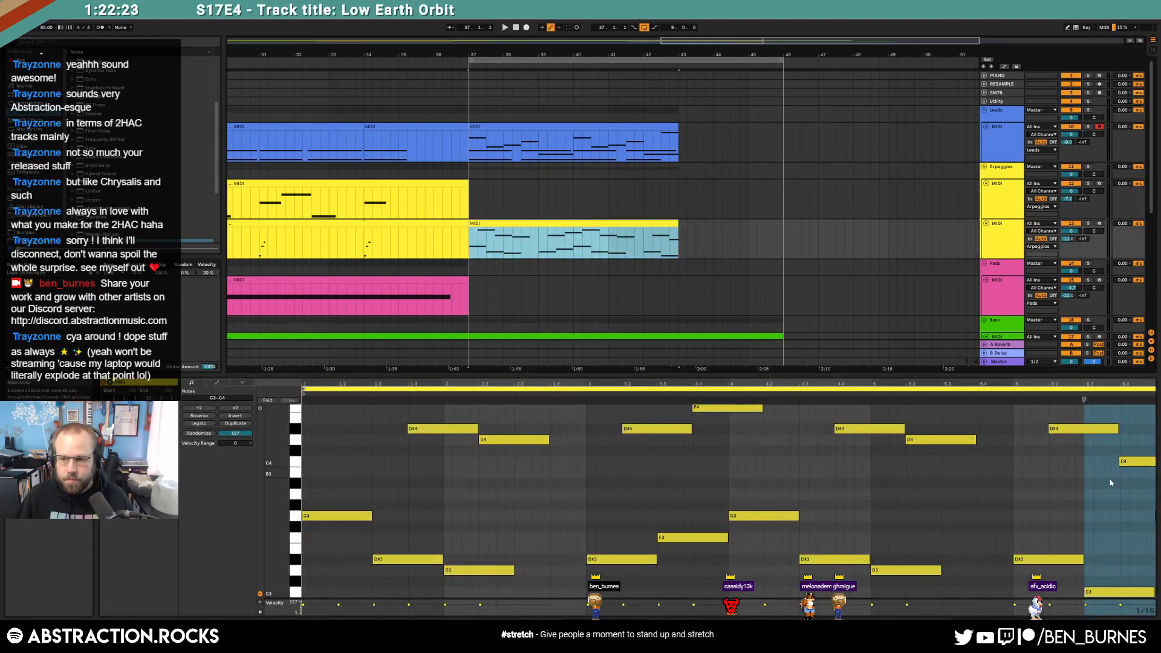
left_click(1139, 491)
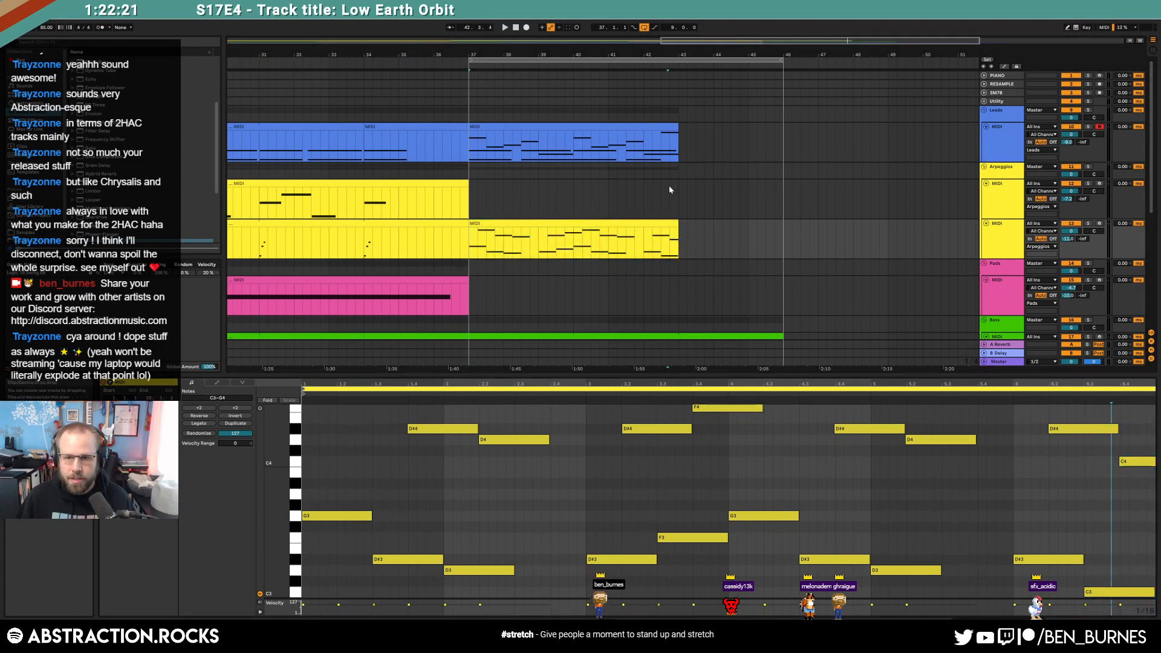
Step: Open the lead clip's notes and shorten the arrangement loop so it runs from bar 37 to bar 43
left_click(657, 129)
left_click(435, 459)
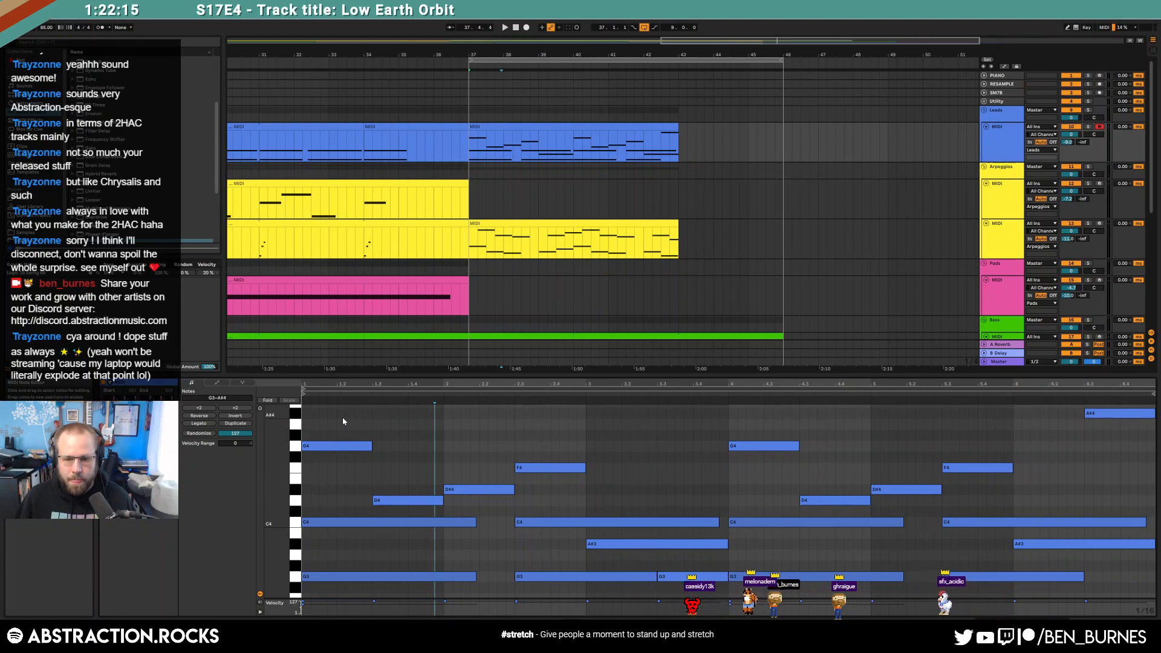
key("space")
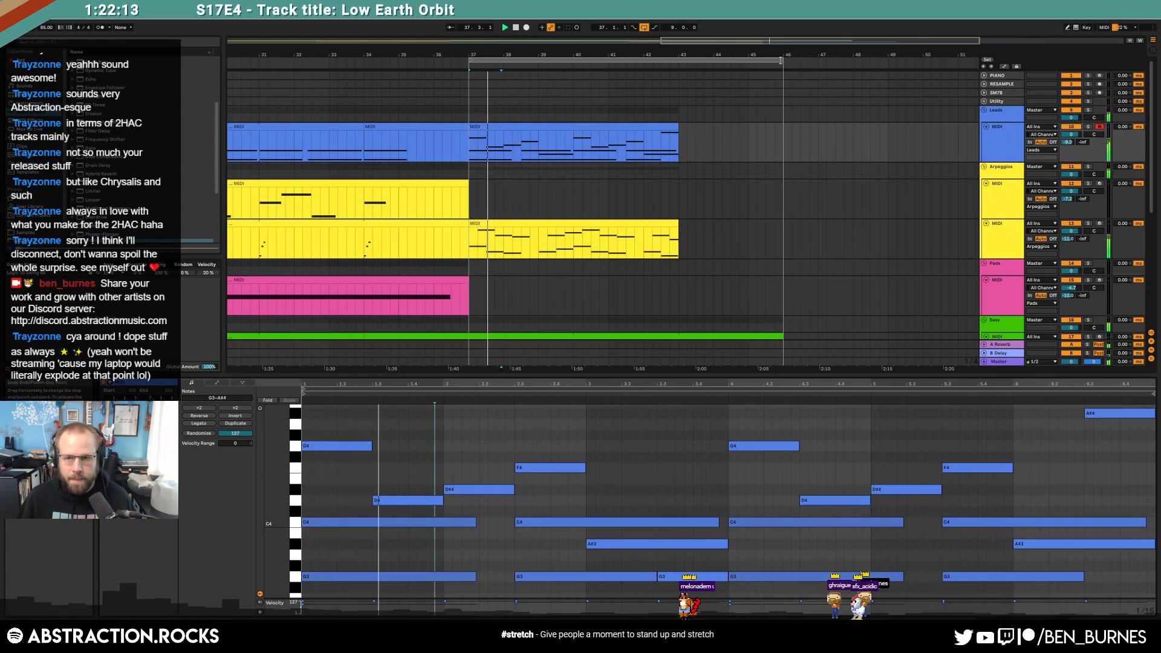
left_click_drag(784, 60, 678, 84)
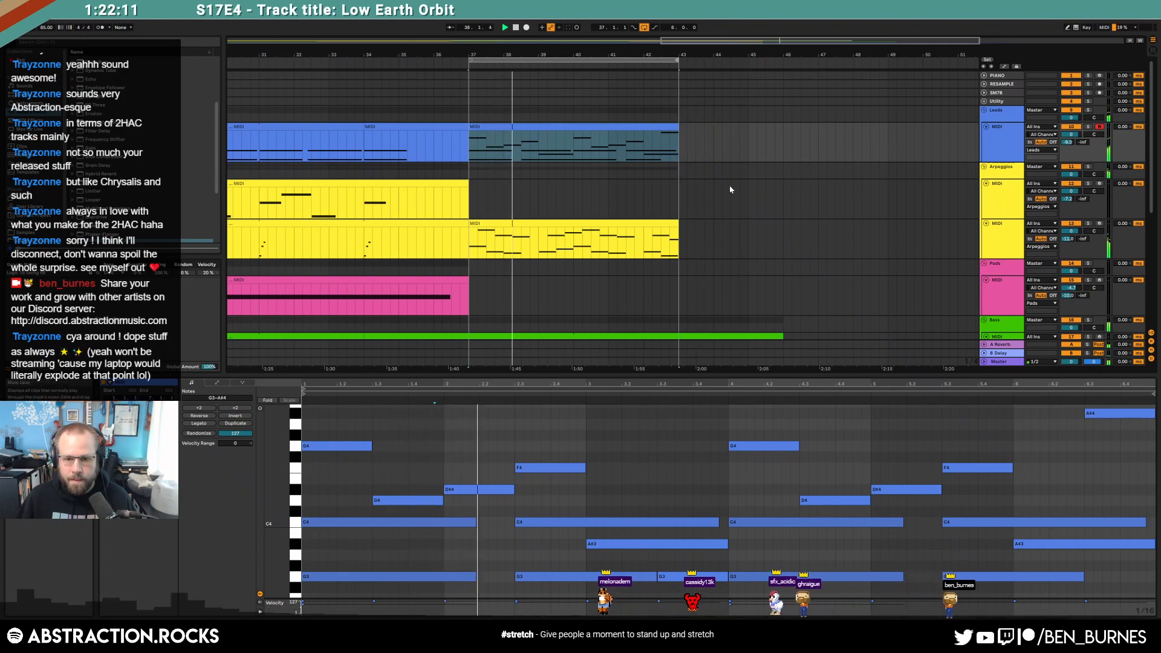
key("space")
Step: Compress the lead's first four melody notes, G4, D4, D#4 and F4, so they end at 2.3, and play it back
left_click_drag(350, 419, 559, 502)
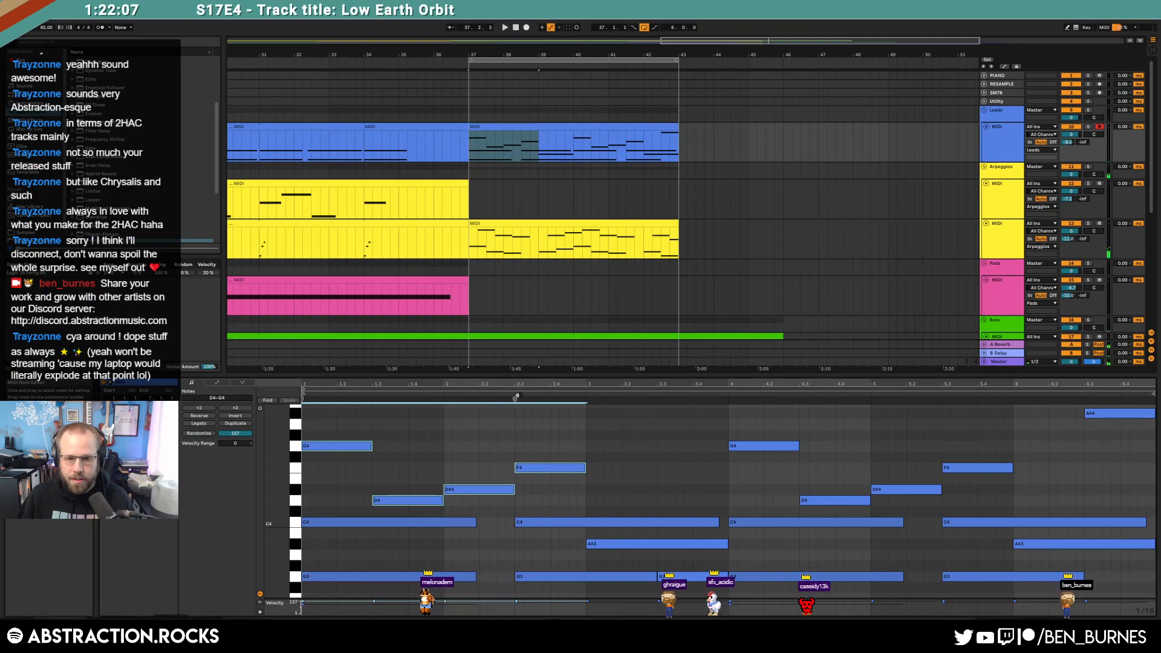
left_click_drag(497, 398, 461, 400)
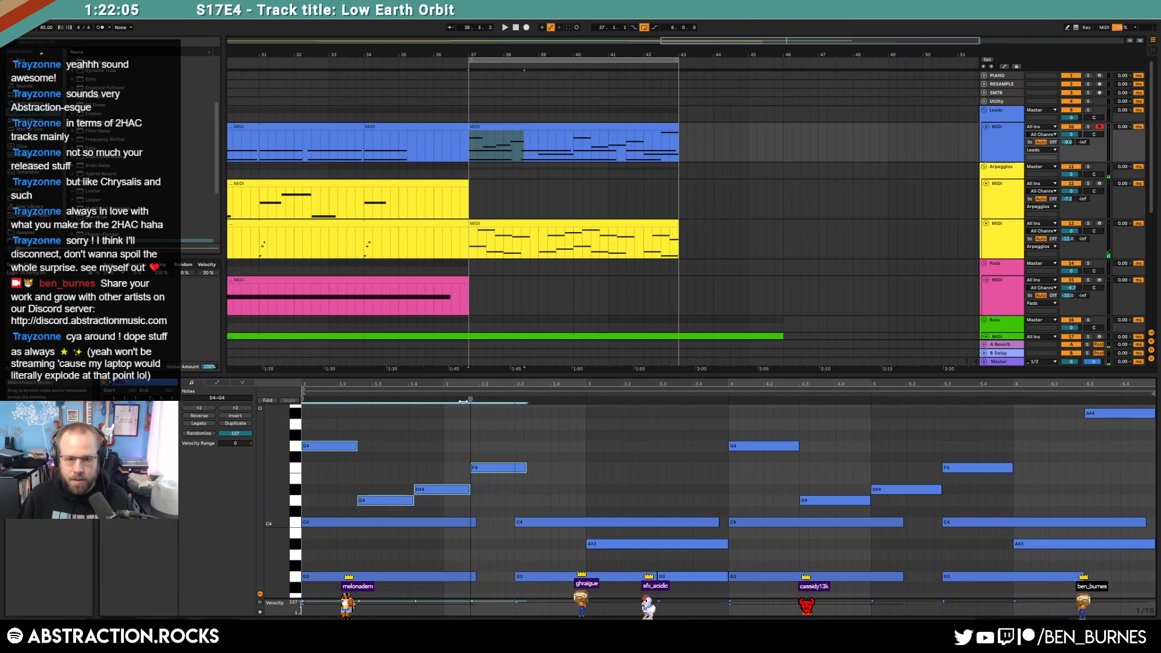
key("space")
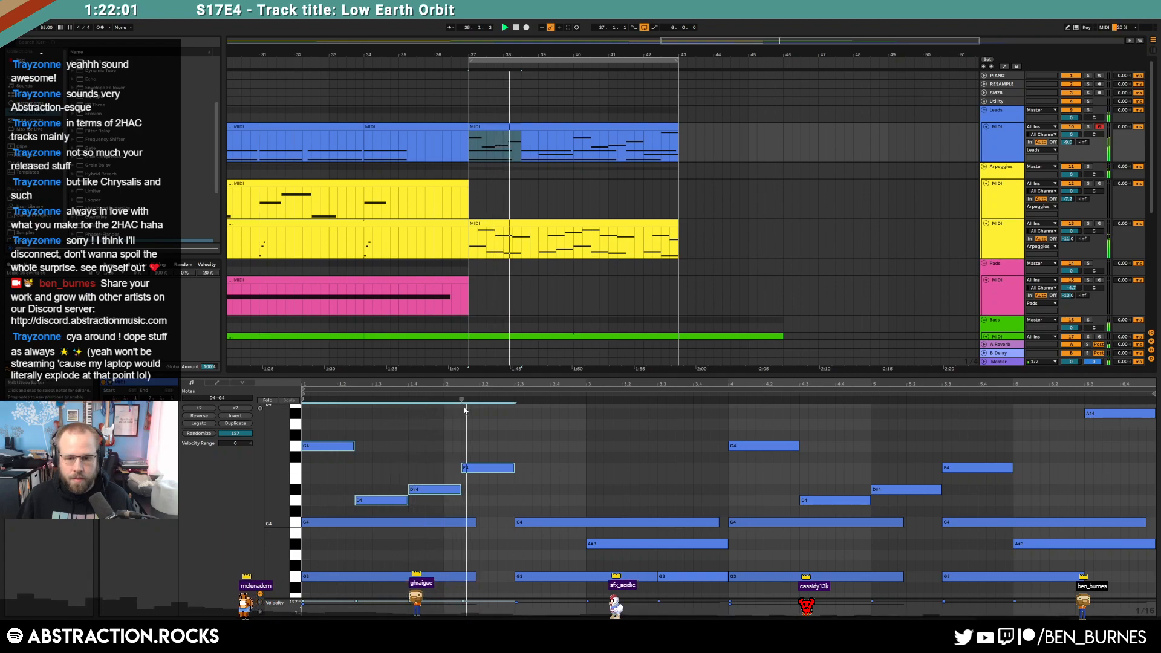
Step: Start the first A#3 lead note at 2.3, shorten it, duplicate it twice with the last copy ending at 3.3, and play it back
scroll(556, 554, "down", 1)
scroll(555, 553, "down", 1)
left_click_drag(626, 533, 553, 530)
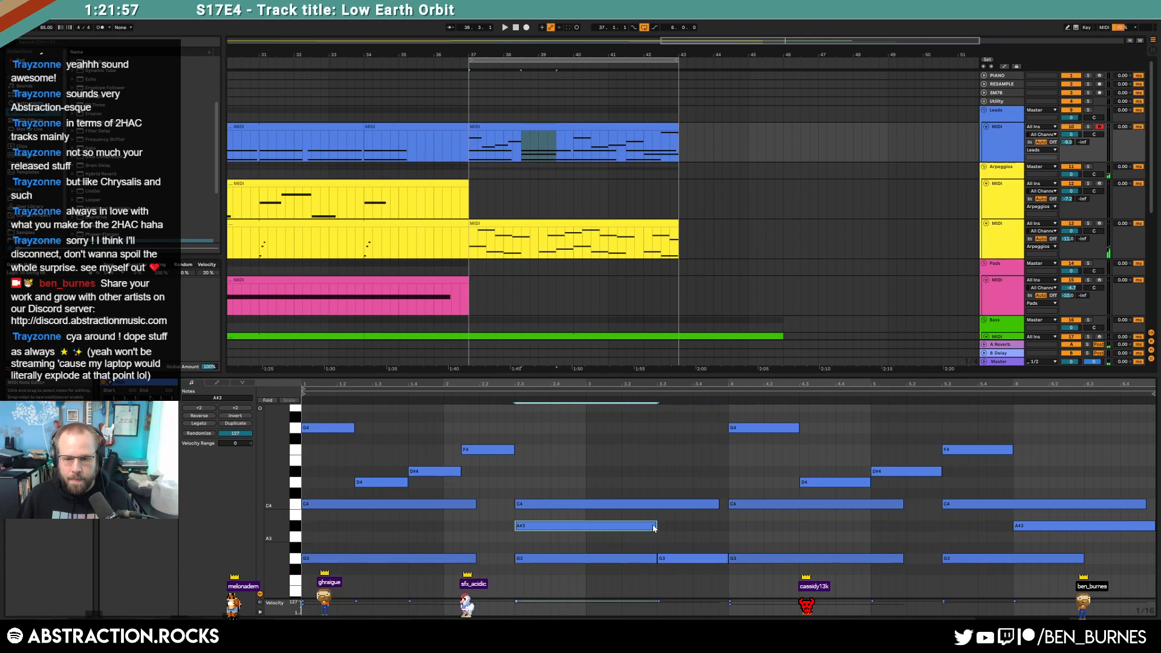
key("ctrl+d")
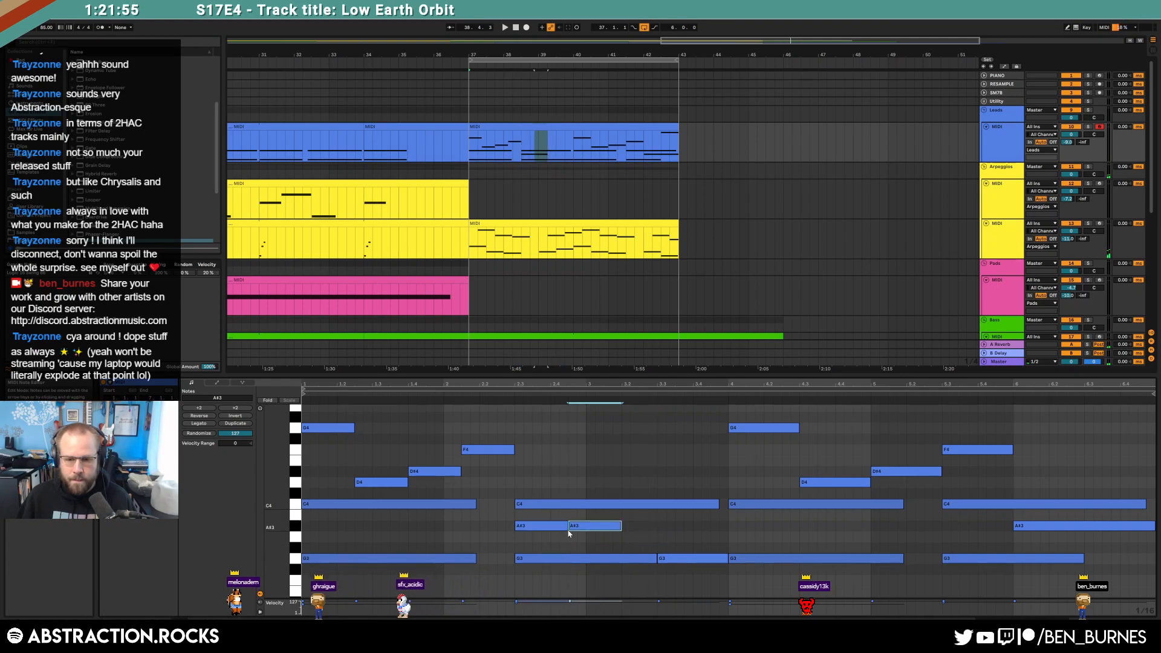
key("ctrl+d")
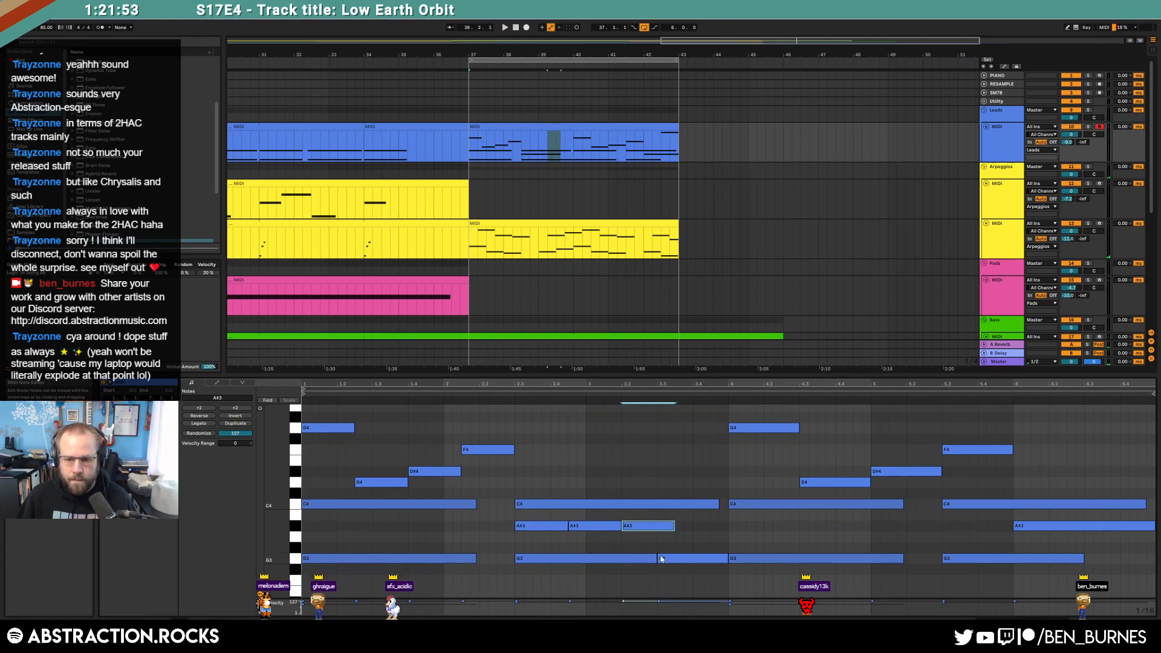
key("space")
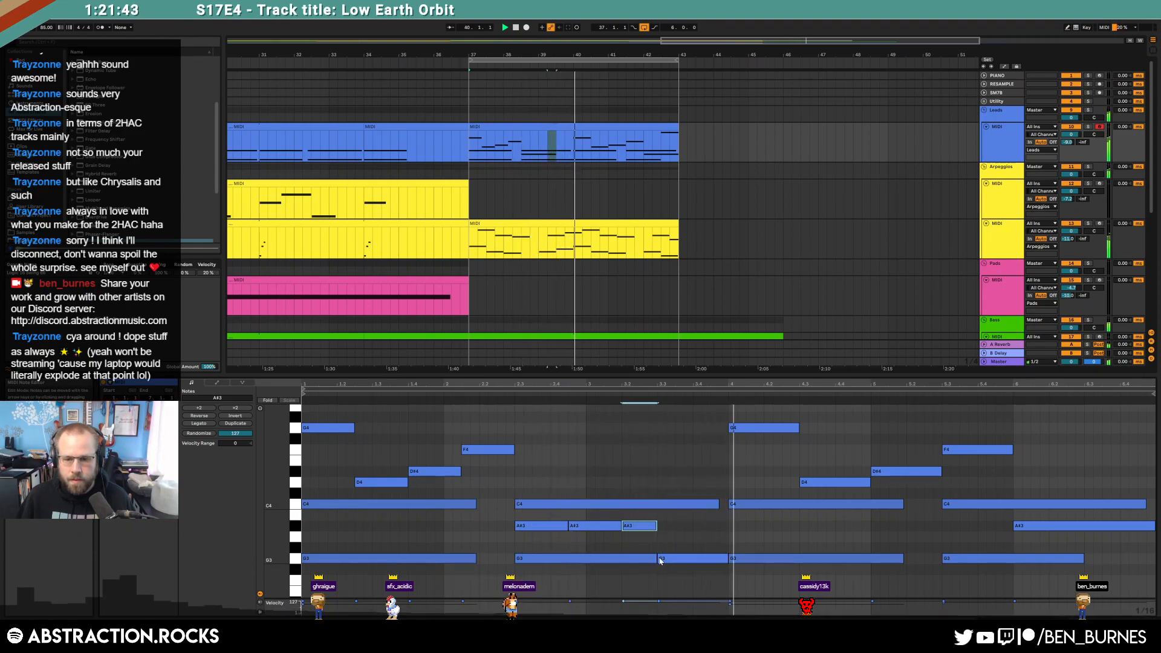
Step: Move the boundary between the two G3 notes in bar 3 an eighth note earlier and delete the long C4 starting at 2.3
key("space")
left_click_drag(660, 557, 642, 556)
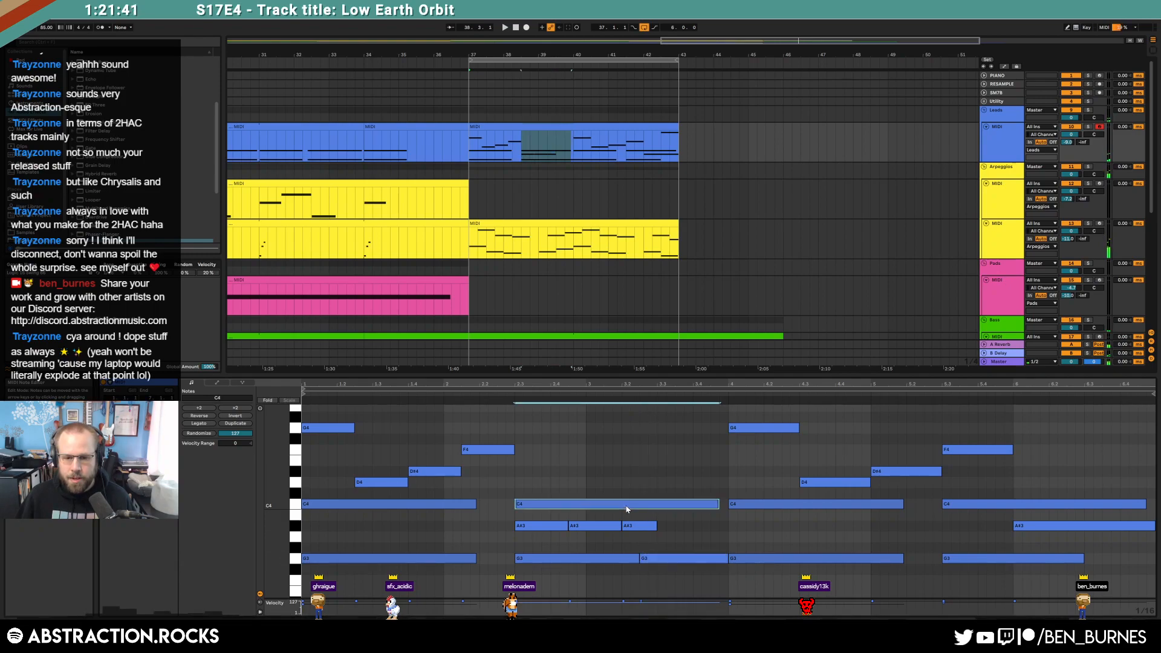
double_click(637, 504)
Step: Compress the repeated G4, D4, D#4 and F4 melody notes from bar 4 so they end at 5.3
left_click_drag(774, 416, 976, 484)
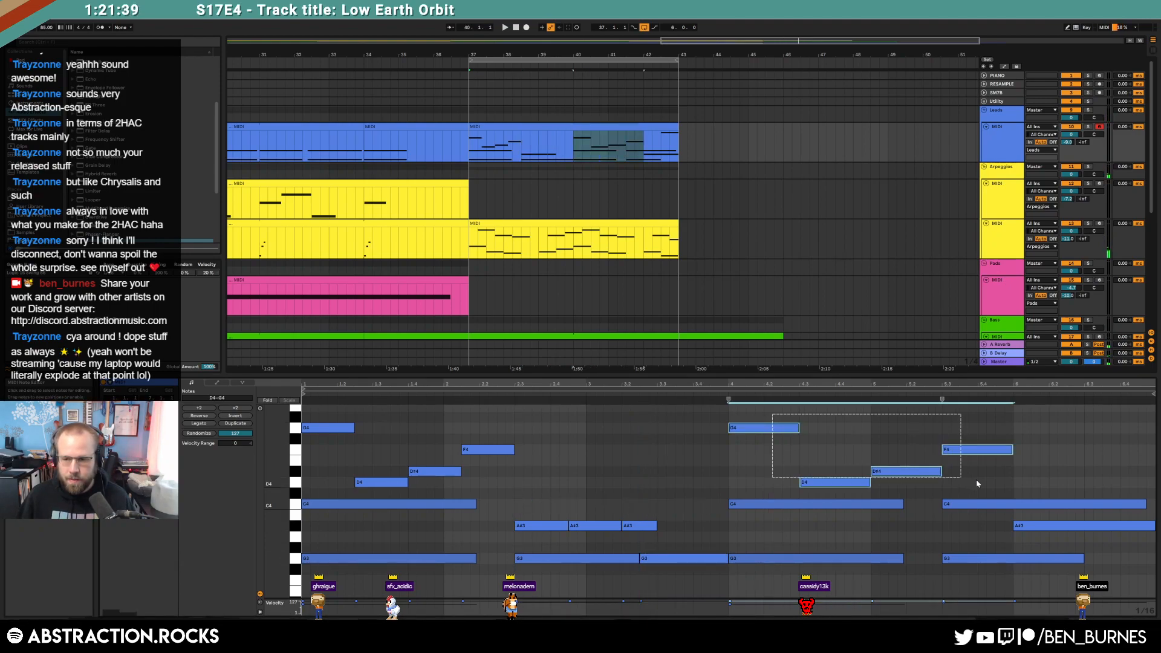
left_click_drag(943, 401, 889, 400)
left_click(857, 430)
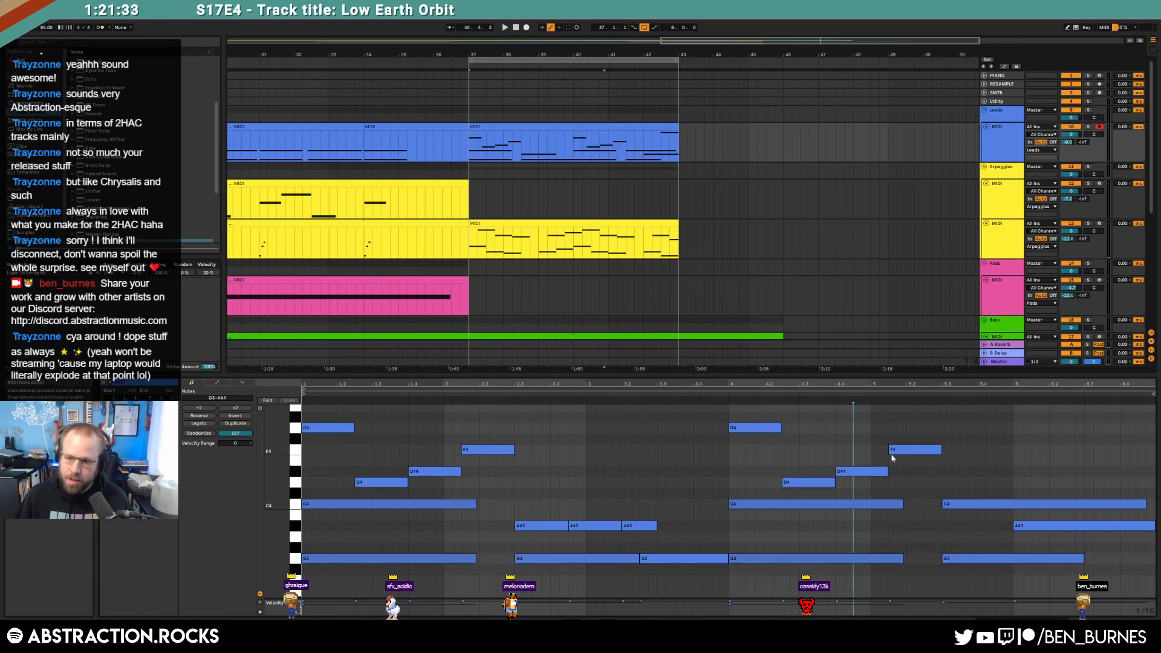
Step: Replace the closing long A#3 with three short A#3 notes from 5.3, delete the long C4 there, and play the lead back
left_click_drag(947, 530, 971, 528)
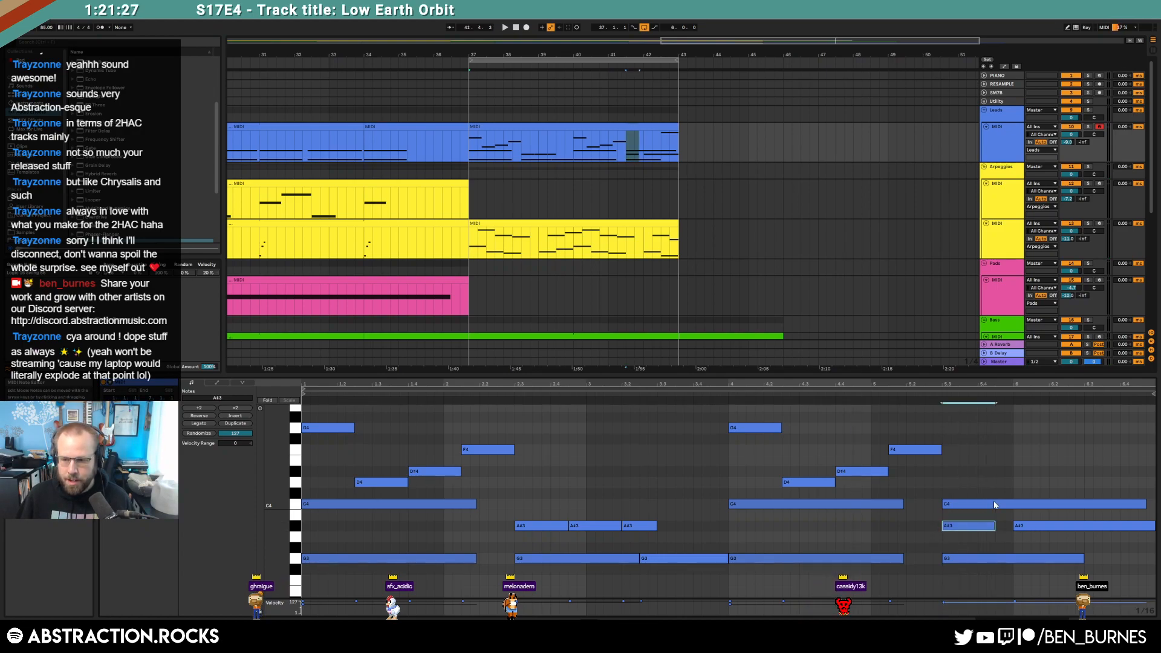
key("ctrl+d")
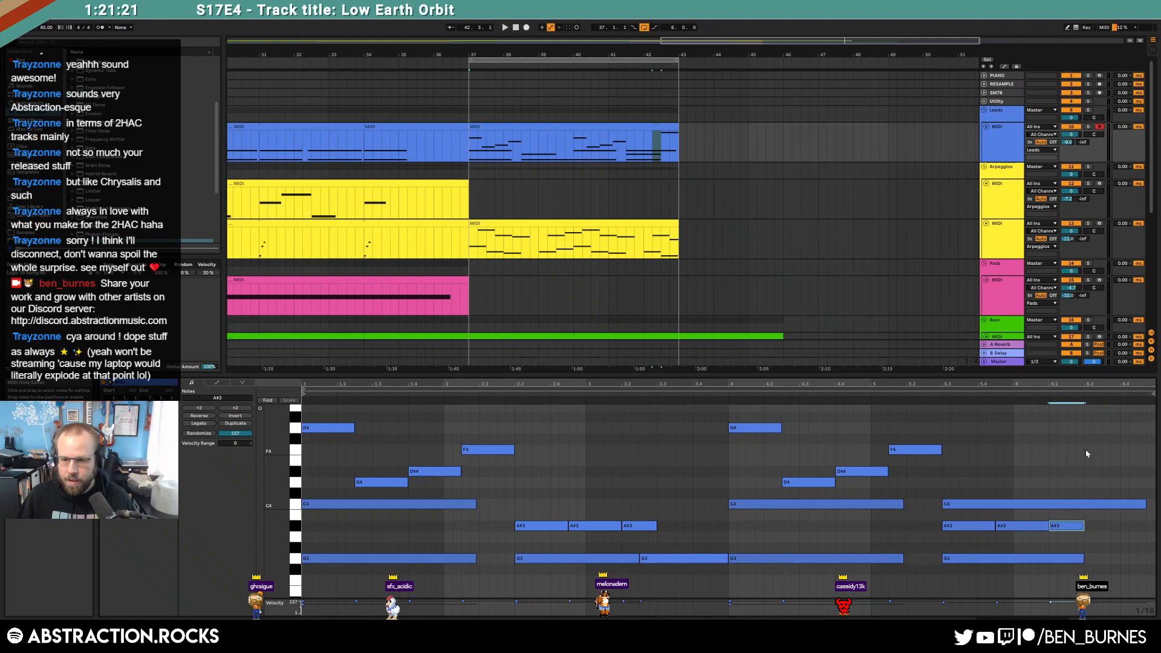
scroll(1086, 453, "up", 1)
left_click(1146, 522)
key("Delete")
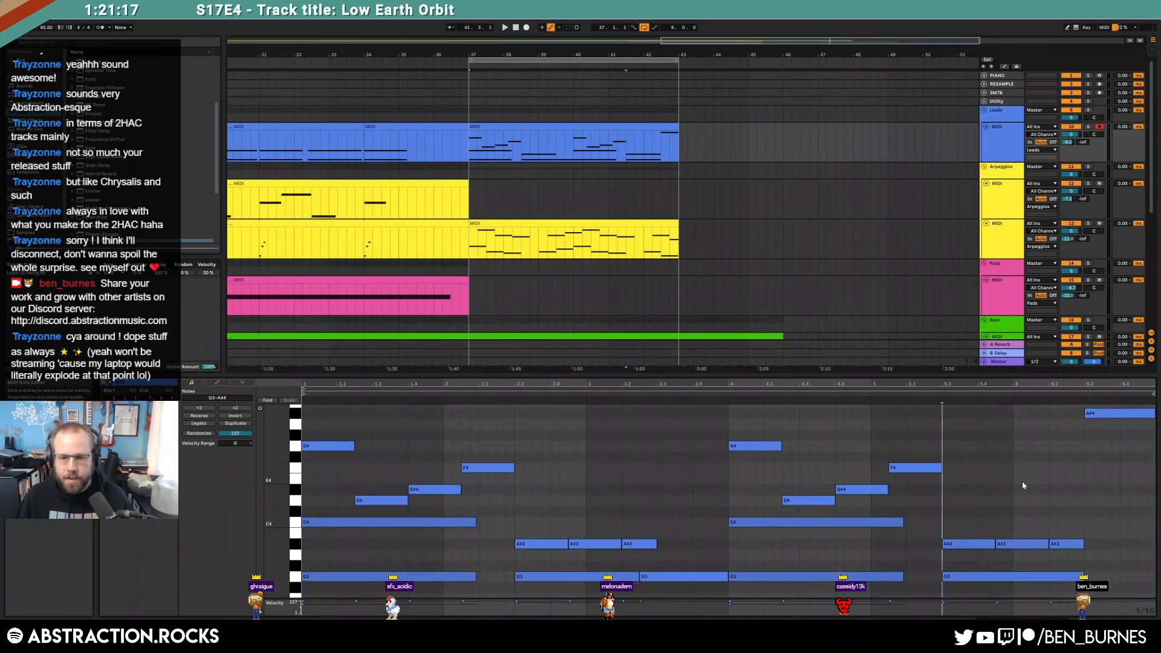
key("space")
Step: Fill the hi-hat lane of the drum rack clip at bar 37 with continuous sixteenth-note hits and audition the Tap 3 - LW pad
key("shift+Tab")
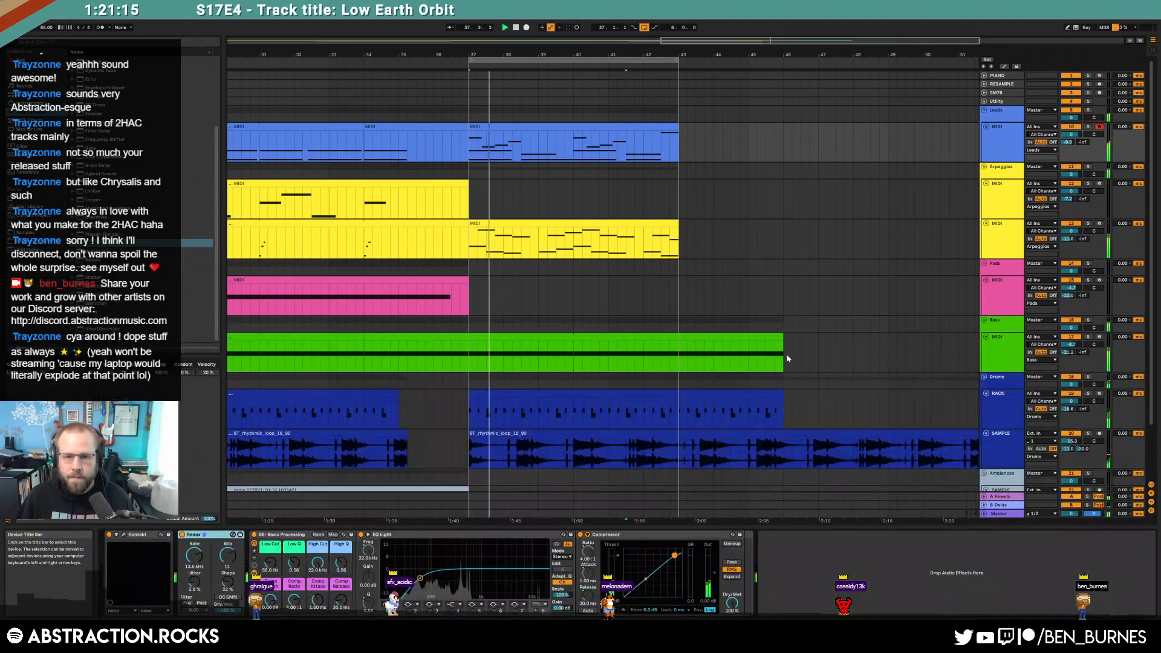
double_click(571, 391)
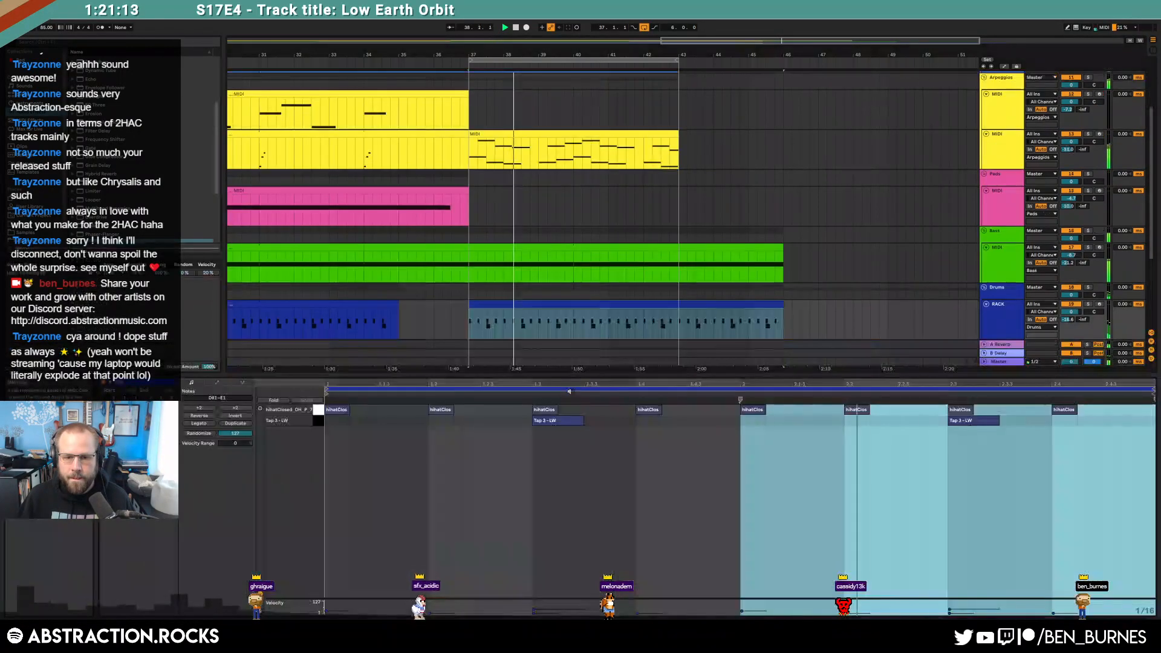
key("ctrl+d")
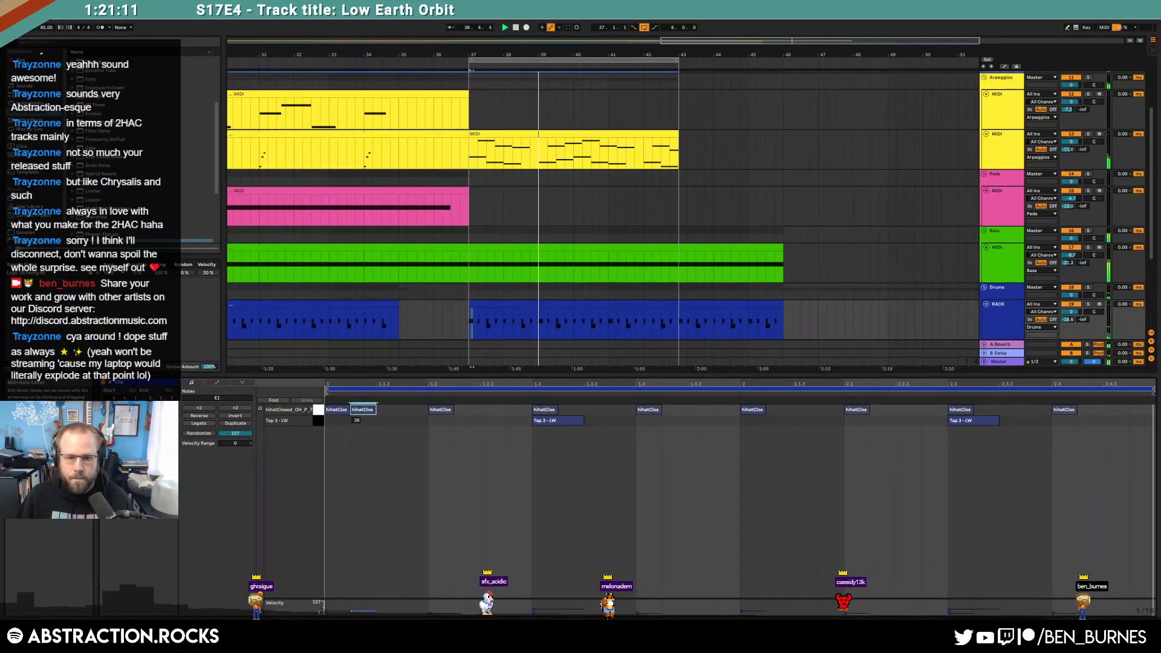
key("ctrl+d")
key("ctrl+d")
left_click_drag(417, 421, 340, 415)
key("ctrl+d")
key("ctrl+d")
key("ctrl+d")
key("ctrl+d")
key("ctrl+d")
key("ctrl+d")
key("ctrl+d")
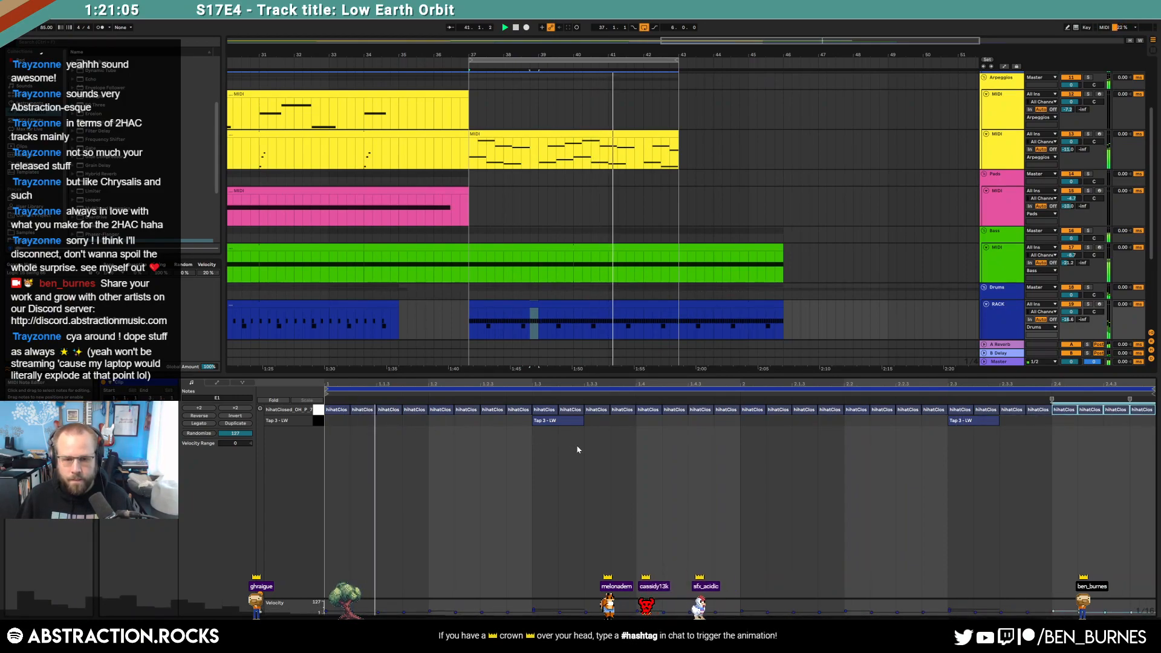
left_click(320, 422)
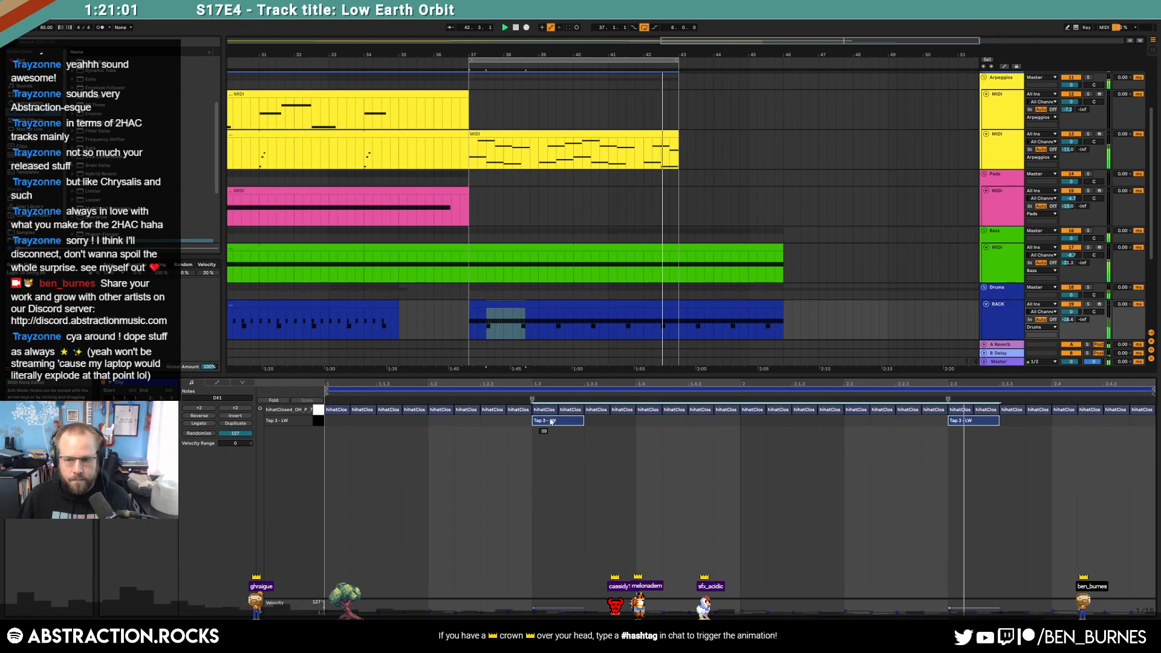
key("shift+Tab")
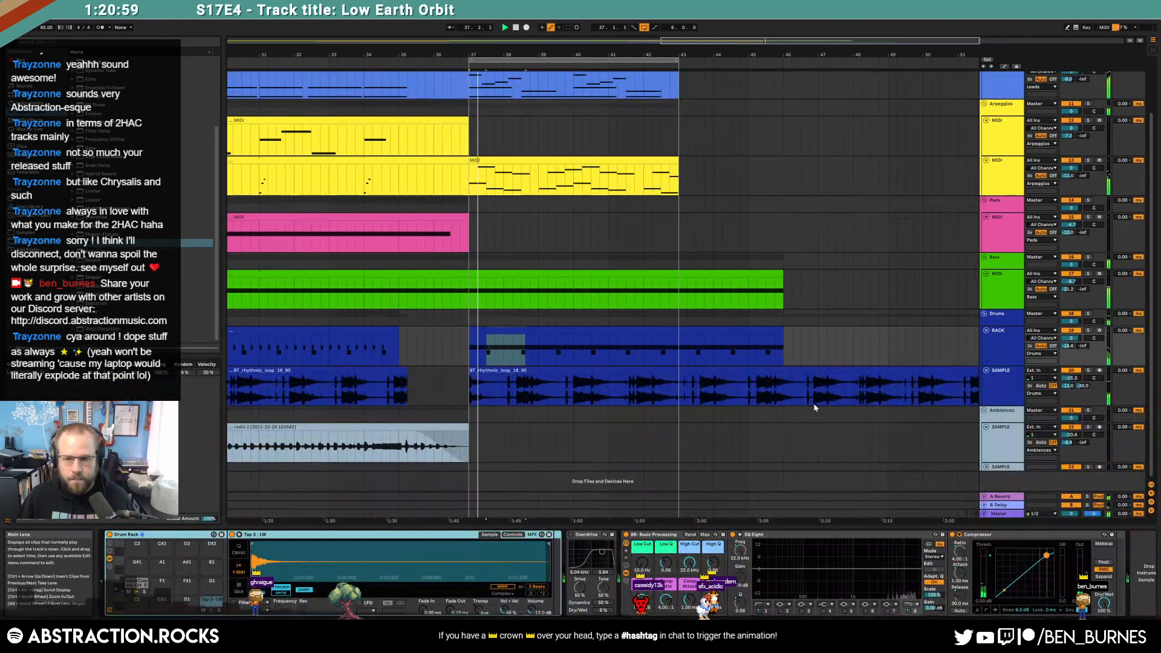
Step: Split off the end of the BT_rhythmic_loop_18_90 clip from bar 49 and move that piece about three and a half bars later
left_click_drag(747, 40, 745, 23)
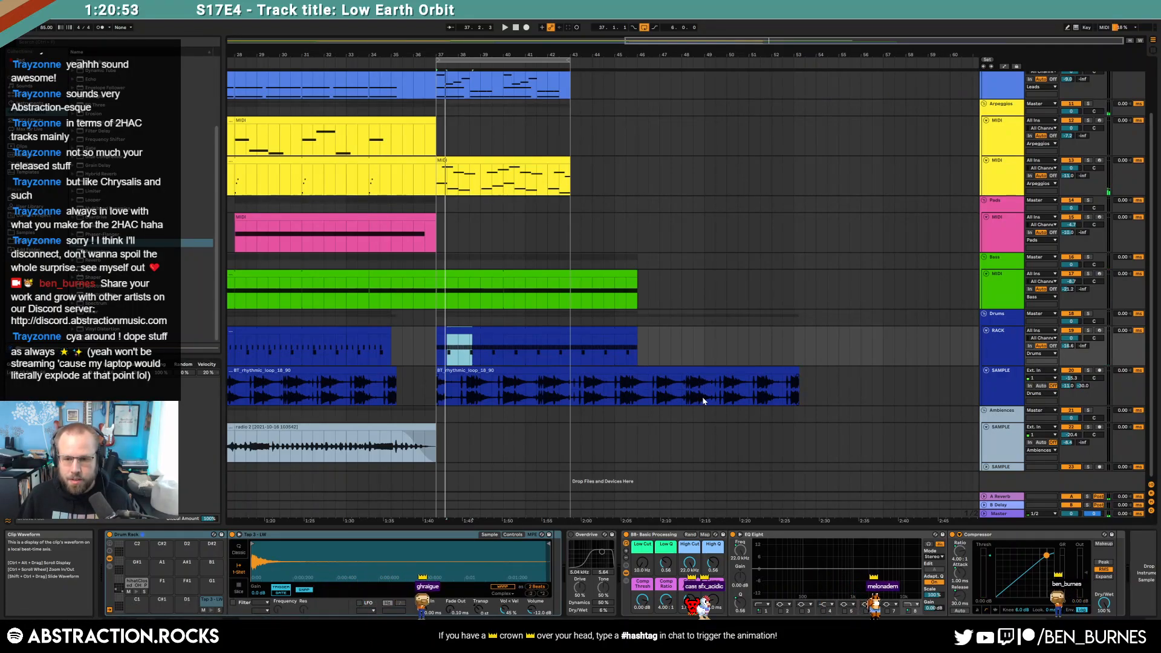
left_click_drag(704, 402, 803, 390)
left_click_drag(738, 370, 816, 370)
left_click(784, 386)
Step: Examine the waveforms of the drum loop clip at bar 37 and the separated piece
double_click(547, 383)
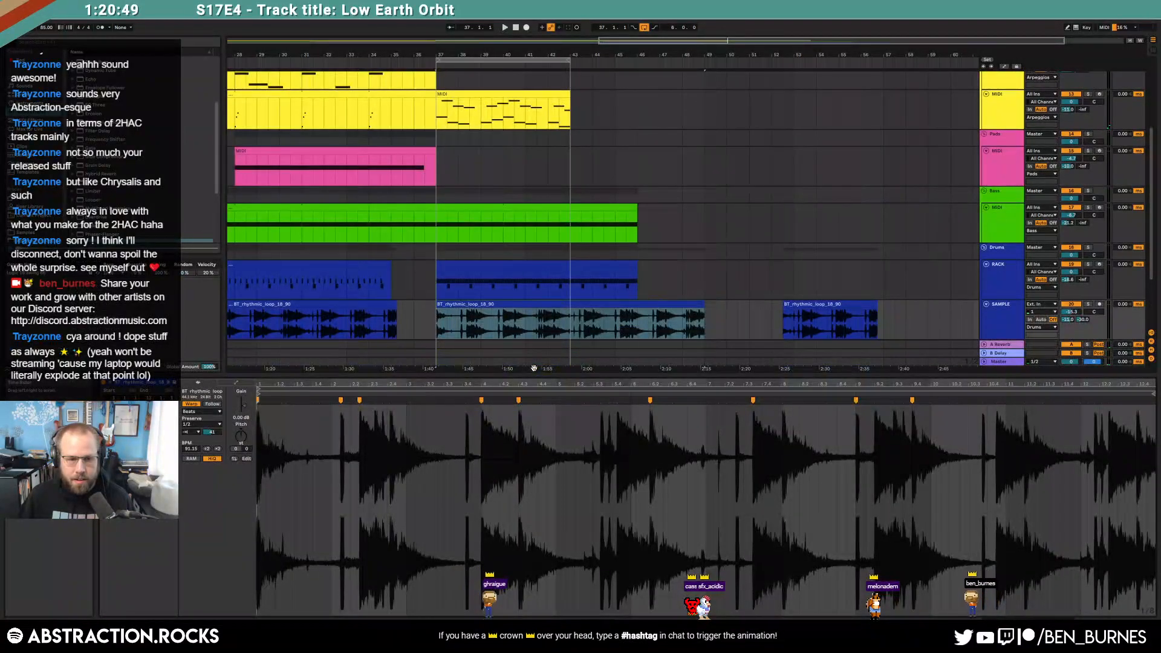
left_click(816, 307)
key("shift+Tab")
double_click(820, 371)
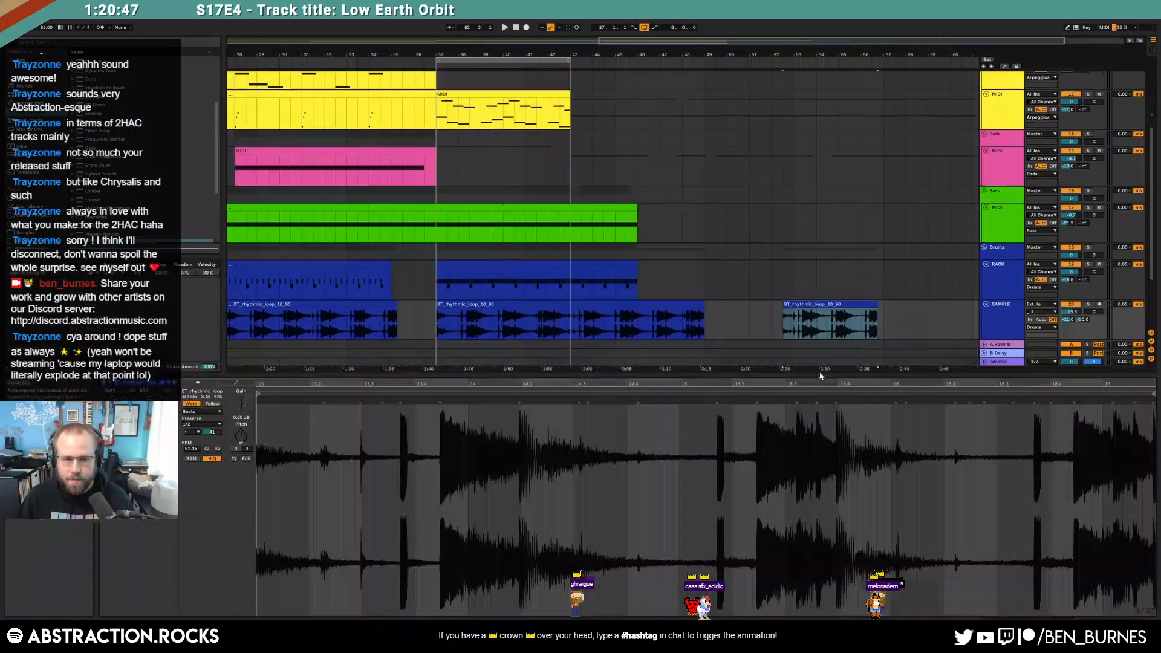
Step: Change the separated drum loop piece's warp mode to Tones, raise its grain size to about 43, and play it back
left_click(202, 412)
left_click(203, 427)
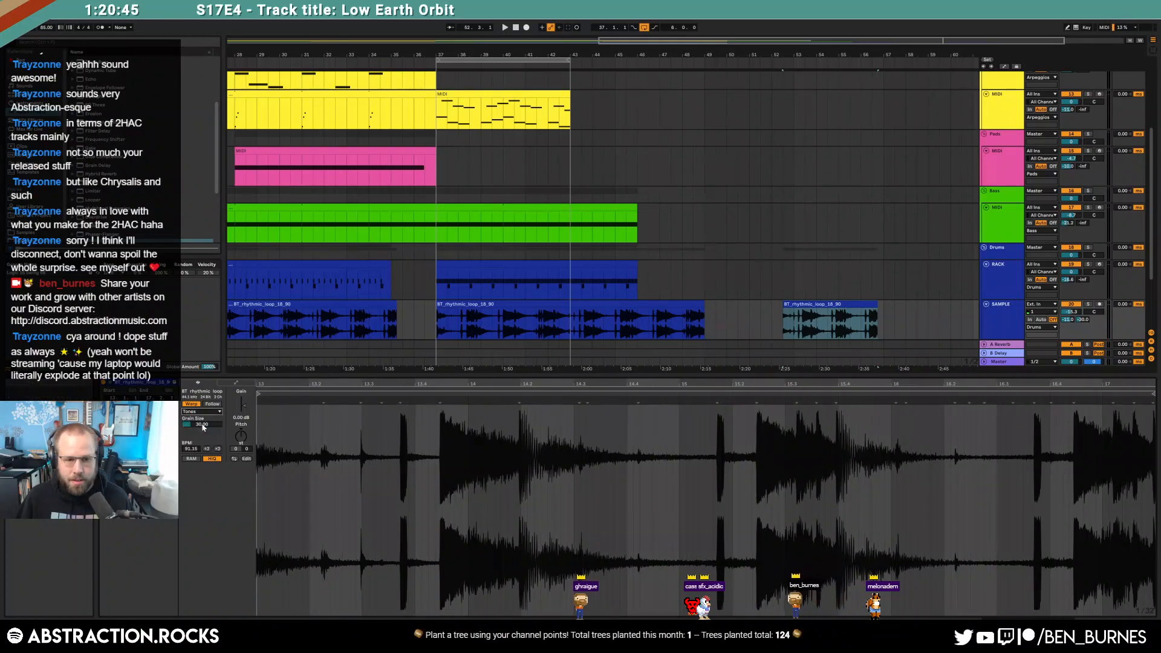
left_click_drag(202, 424, 202, 420)
key("space")
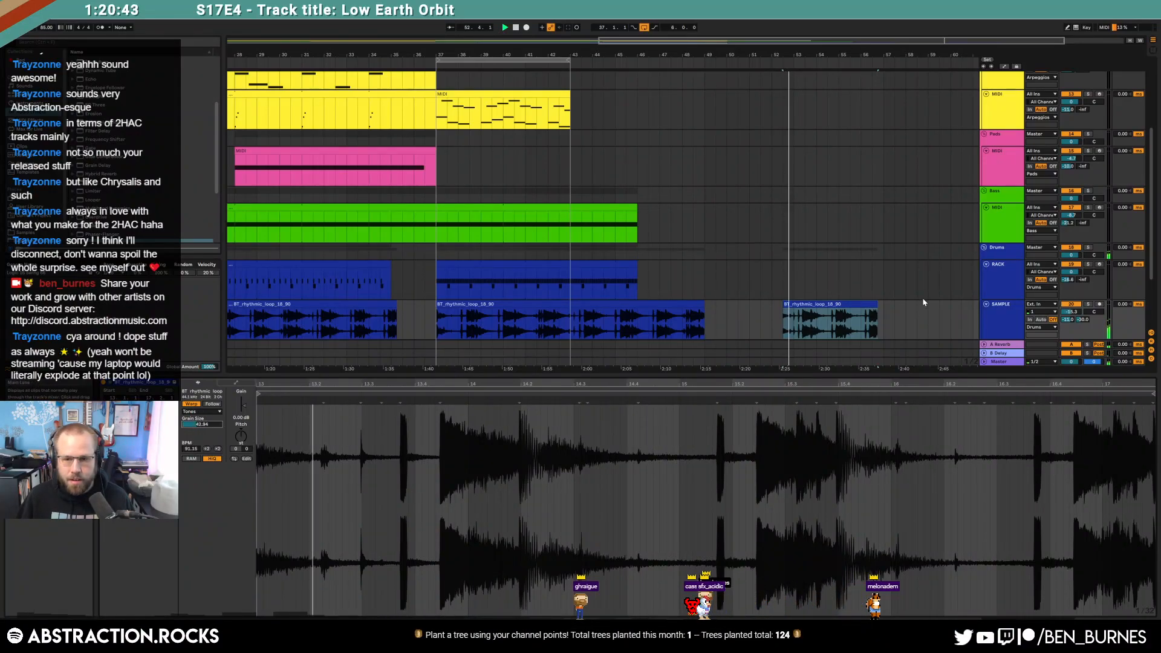
Step: Cut out the short loud hit just after 53.2 in the separated BT_rhythmic_loop_18_90 piece as its own clip
scroll(923, 300, "up", 5)
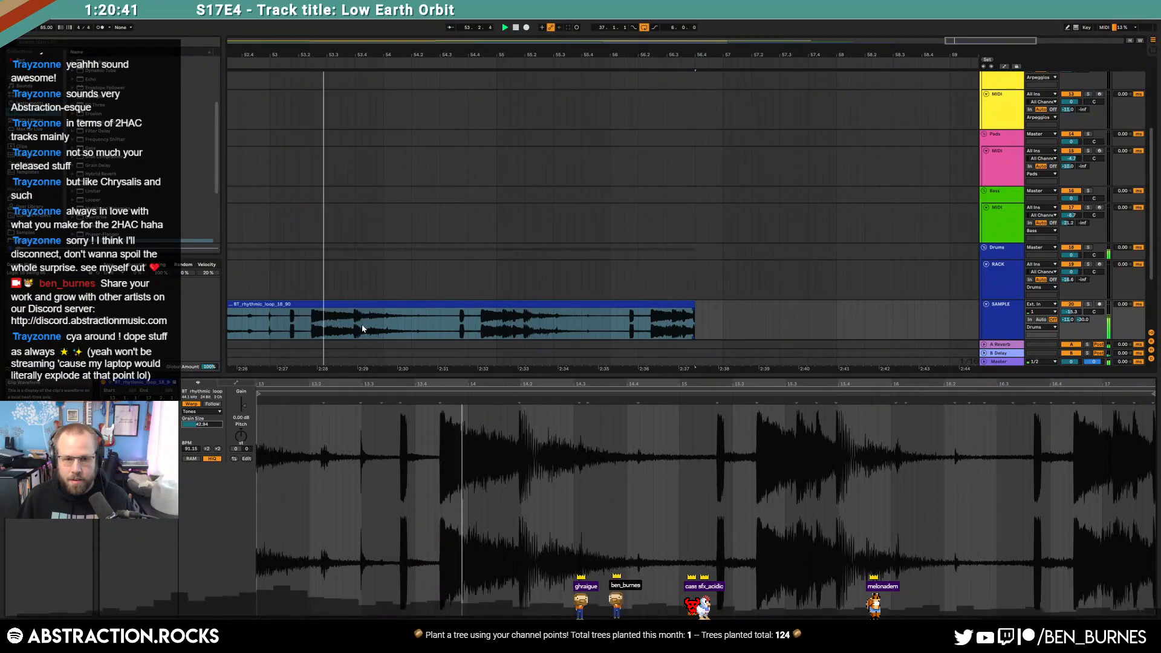
left_click(313, 327)
key("space")
left_click_drag(313, 327, 356, 327)
key("ctrl+e")
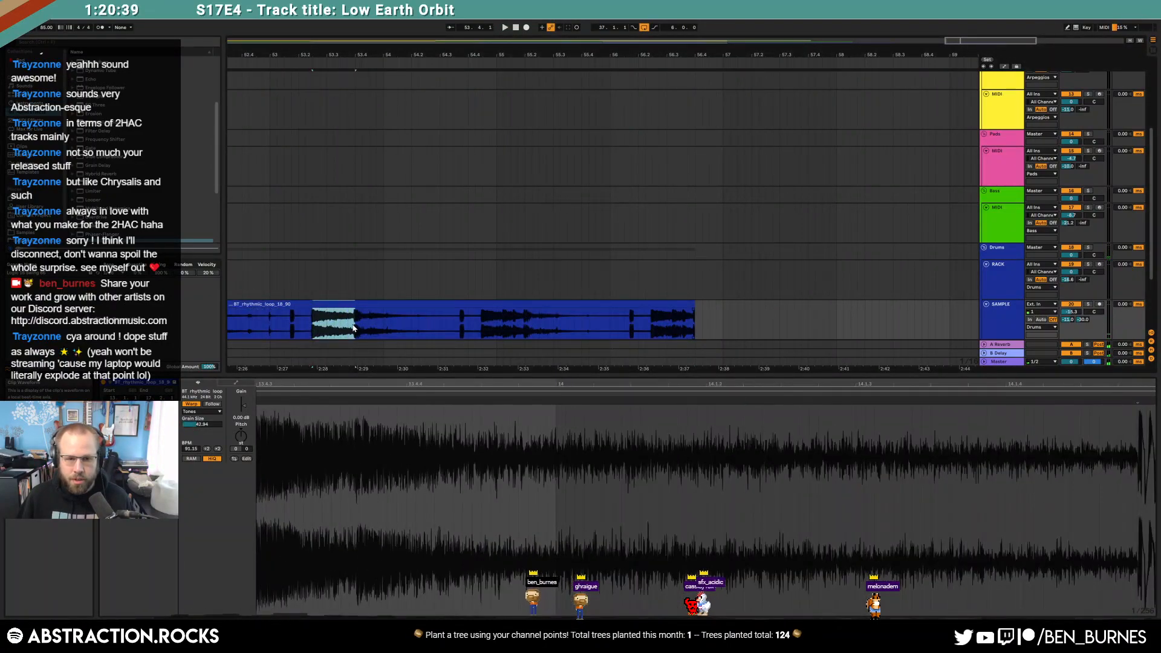
Step: Load the isolated BT_rhythmic_loop_18_90 hit onto the empty D1 pad of the RACK track's Drum Rack
left_click_drag(779, 39, 703, 35)
key("ctrl+s")
left_click(1000, 282)
key("shift+Tab")
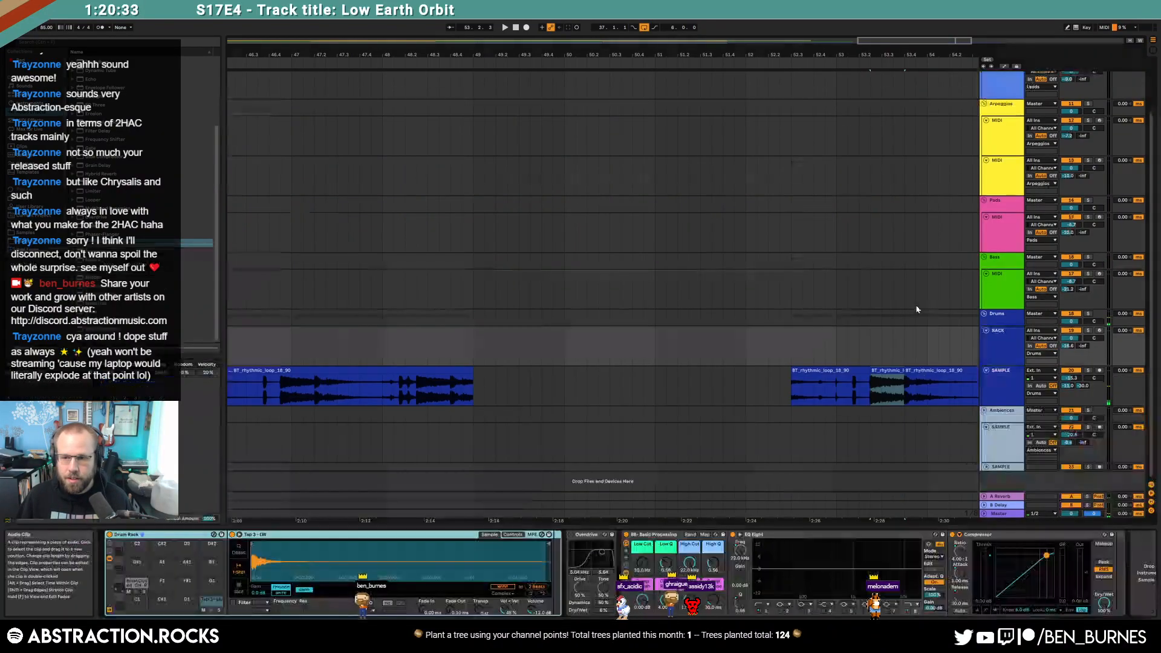
left_click_drag(888, 372, 224, 604)
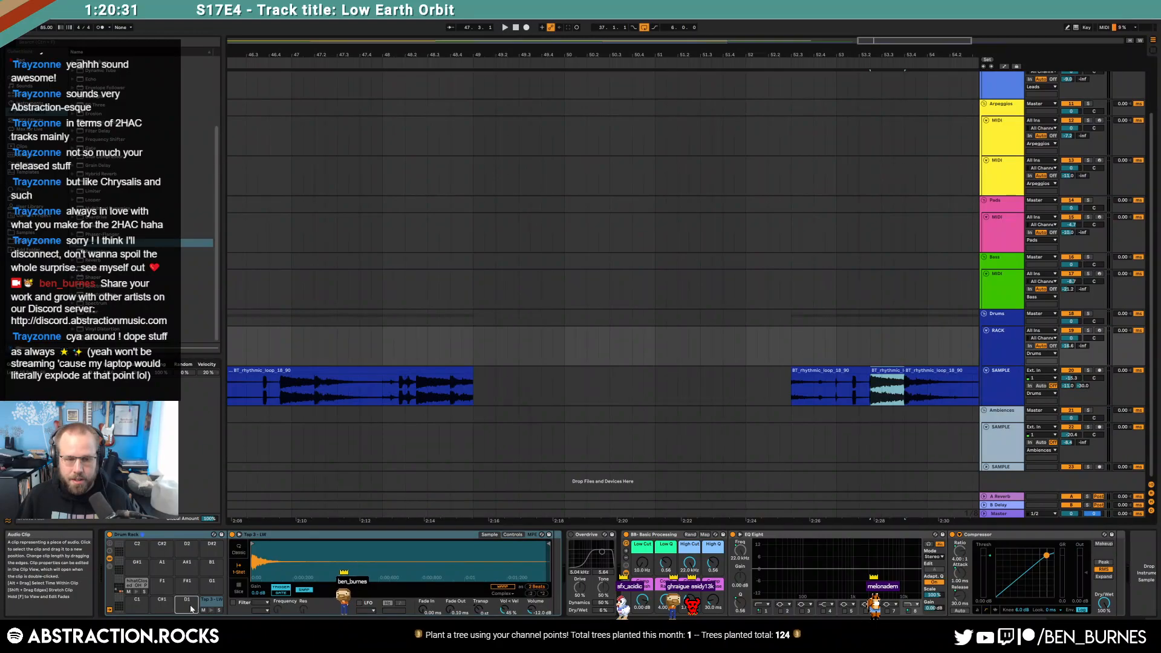
Step: Delete the leftover drum loop pieces between bars 52 and 58 on the drum SAMPLE track
scroll(701, 385, "down", 2)
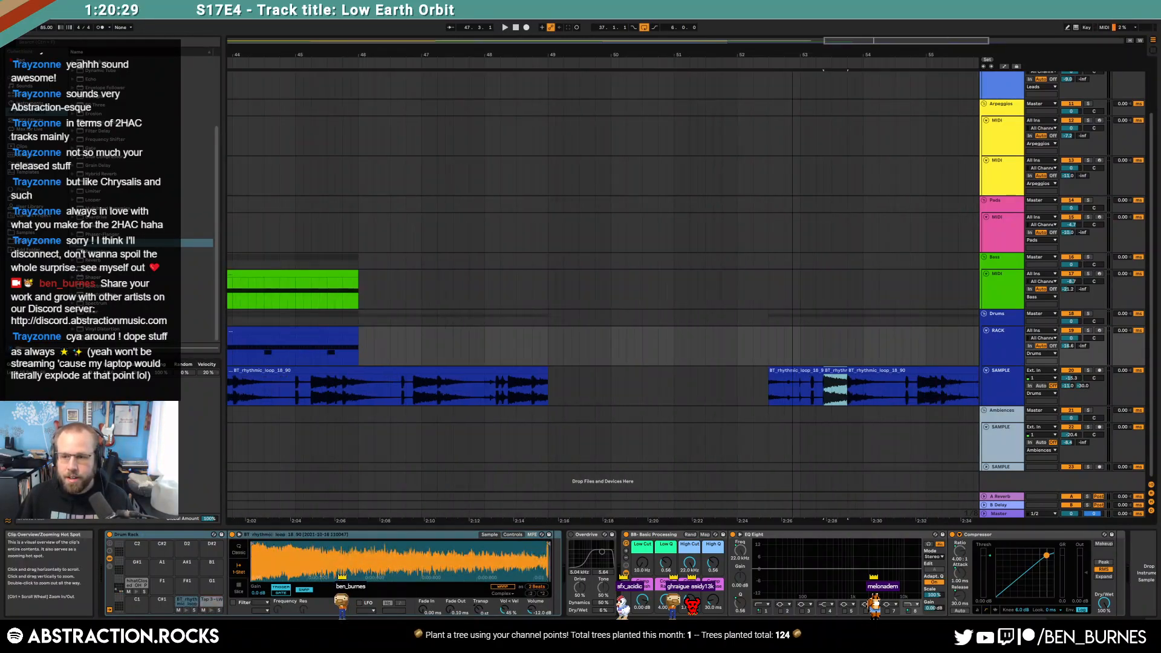
left_click_drag(701, 386, 488, 385)
left_click_drag(802, 381, 832, 384)
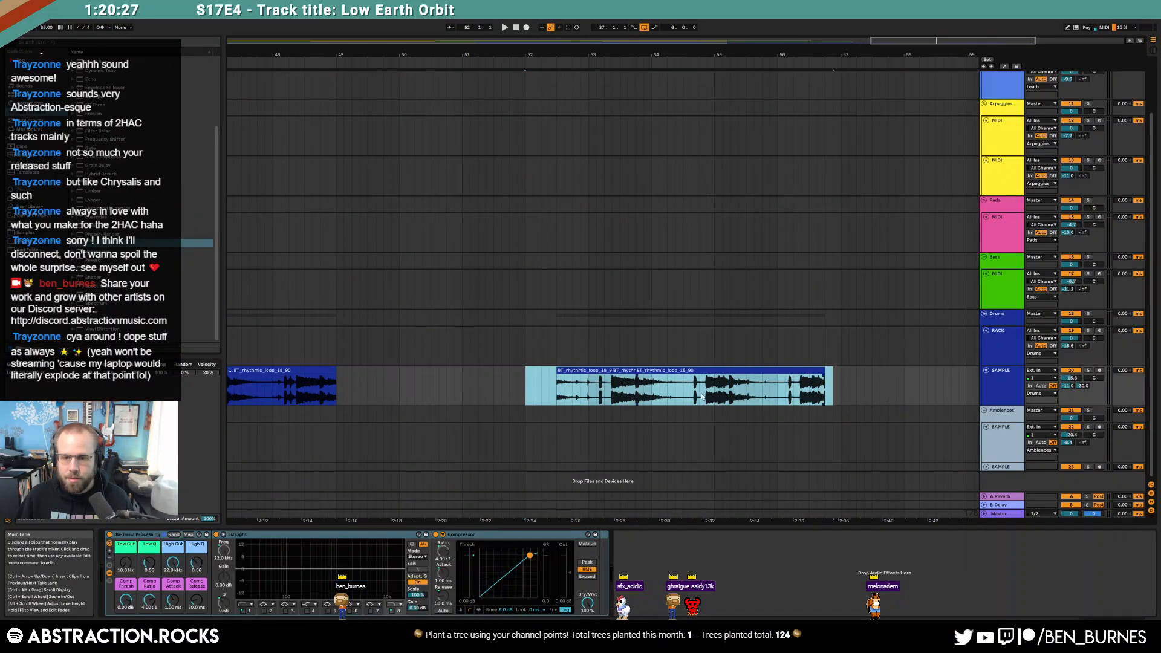
left_click(692, 392)
key("space")
key("space")
left_click_drag(536, 389, 850, 382)
key("Delete")
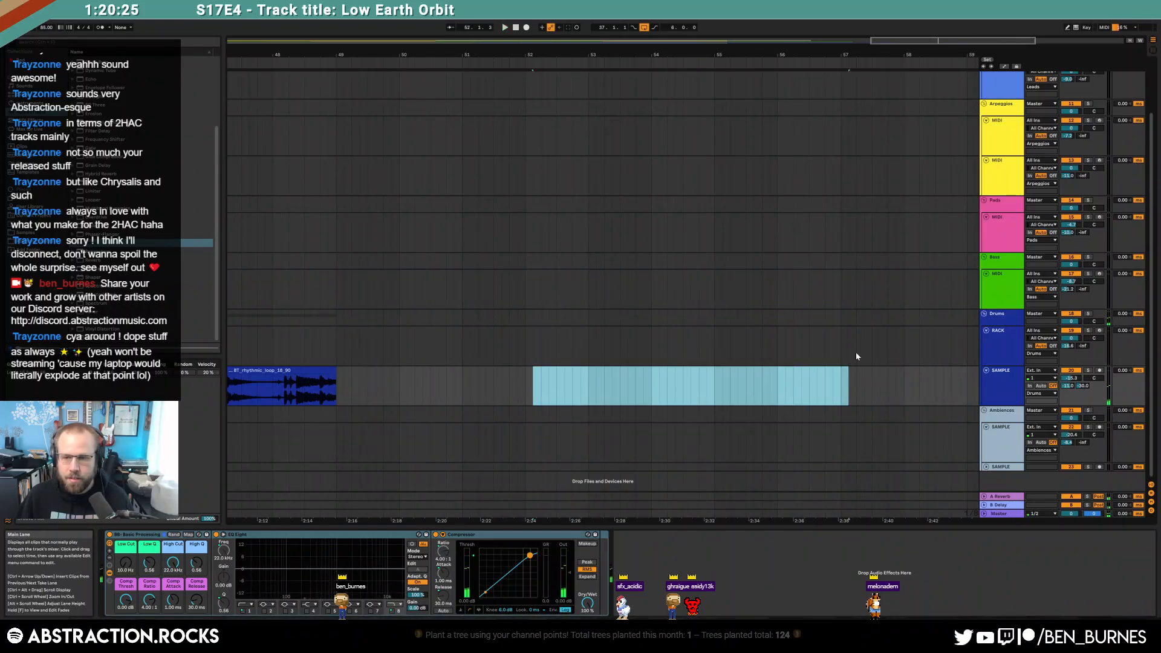
left_click_drag(813, 41, 765, 30)
Step: Add a BT_rhythmic_loop note under the Tap 3 - LW hit at 1.3 in the bar 37 rack clip and duplicate that bar
left_click(641, 331)
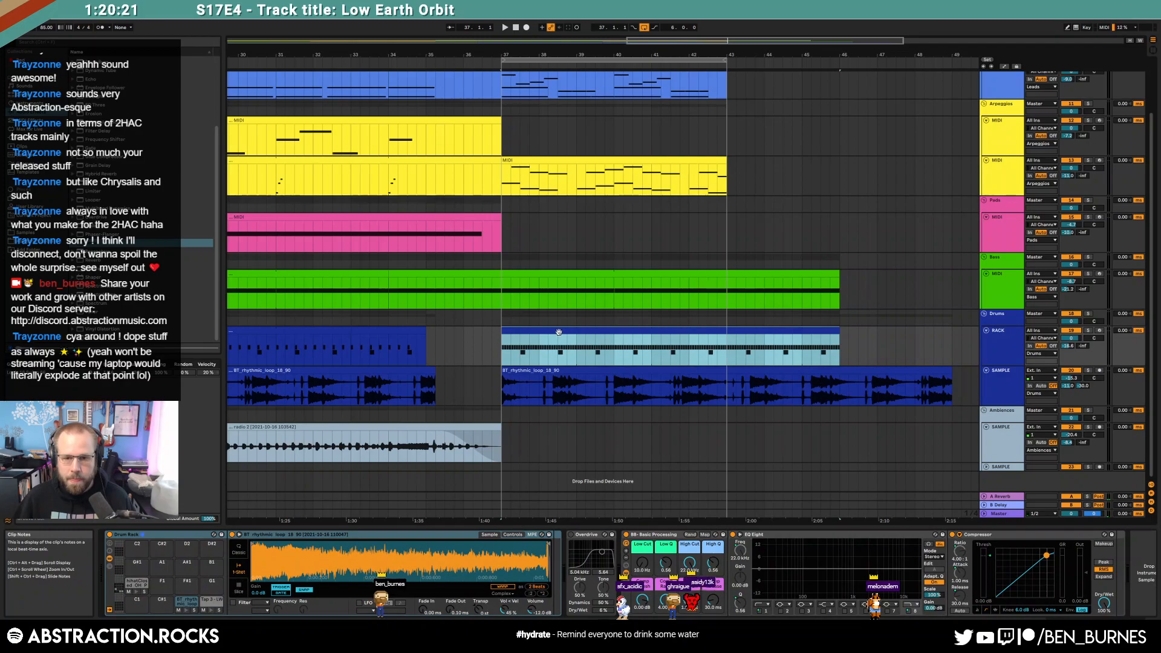
double_click(558, 334)
left_click(546, 434)
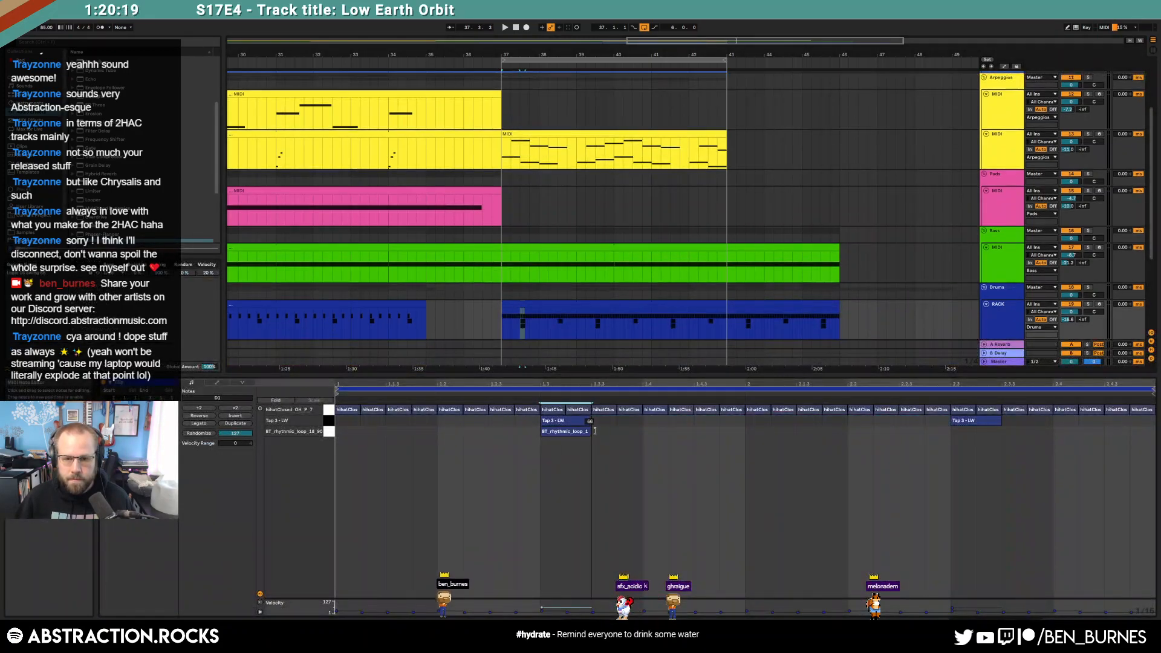
left_click_drag(743, 429, 335, 455)
key("ctrl+d")
key("shift+Tab")
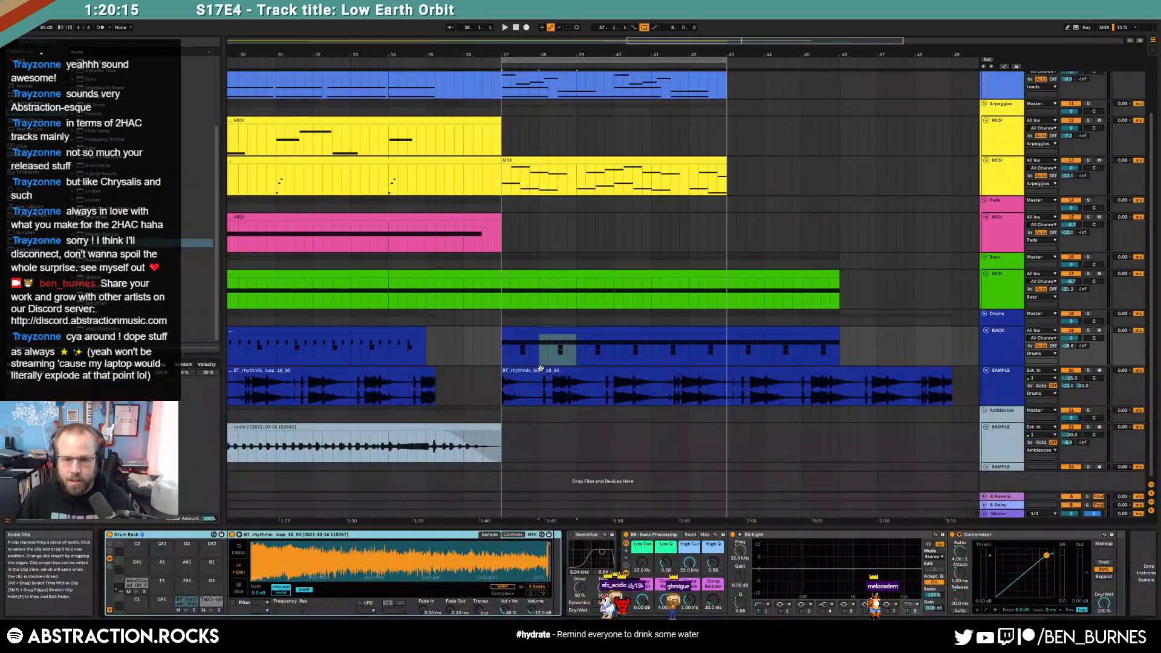
Step: Delete the BT_rhythmic_loop_18_90 audio clip at bar 37 and play the section back from there
left_click(543, 370)
key("Delete")
left_click(517, 332)
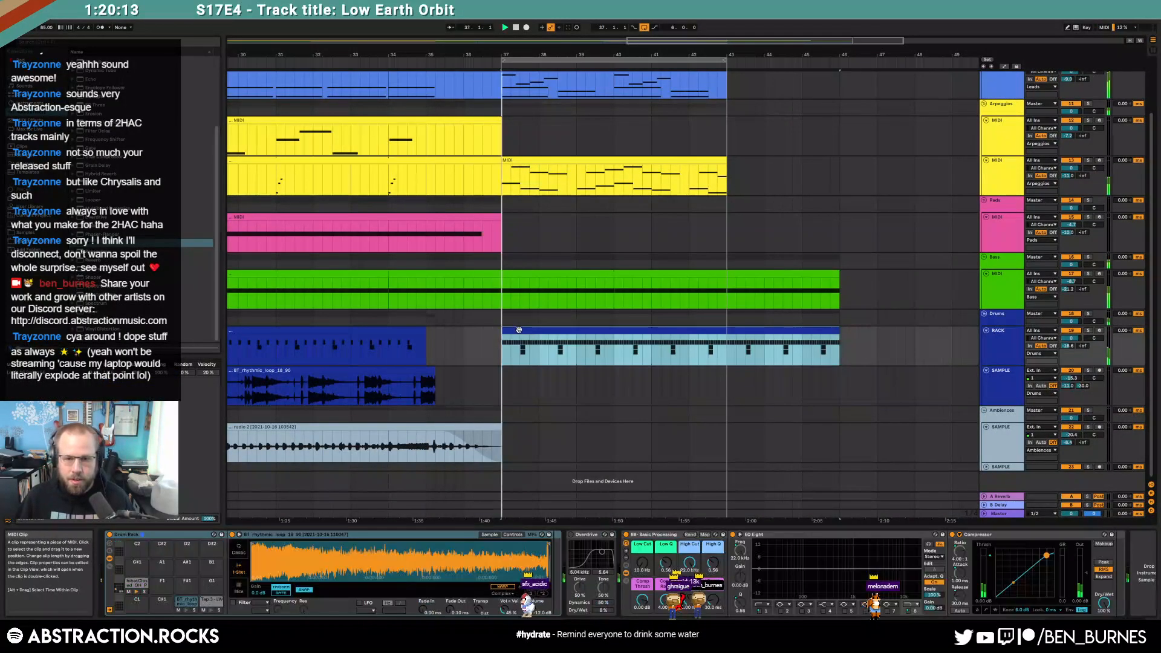
key("space")
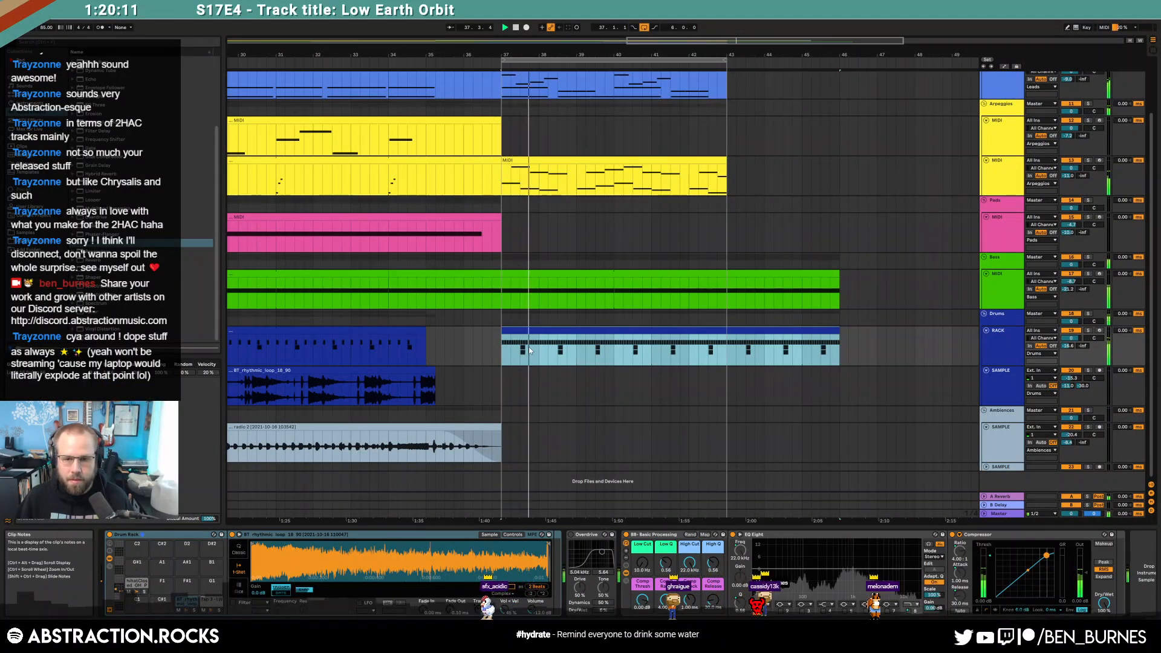
Step: Stop playback and lengthen the fade-out of the BT_rhythmic_loop sample in the Drum Rack
left_click(434, 535)
key("space")
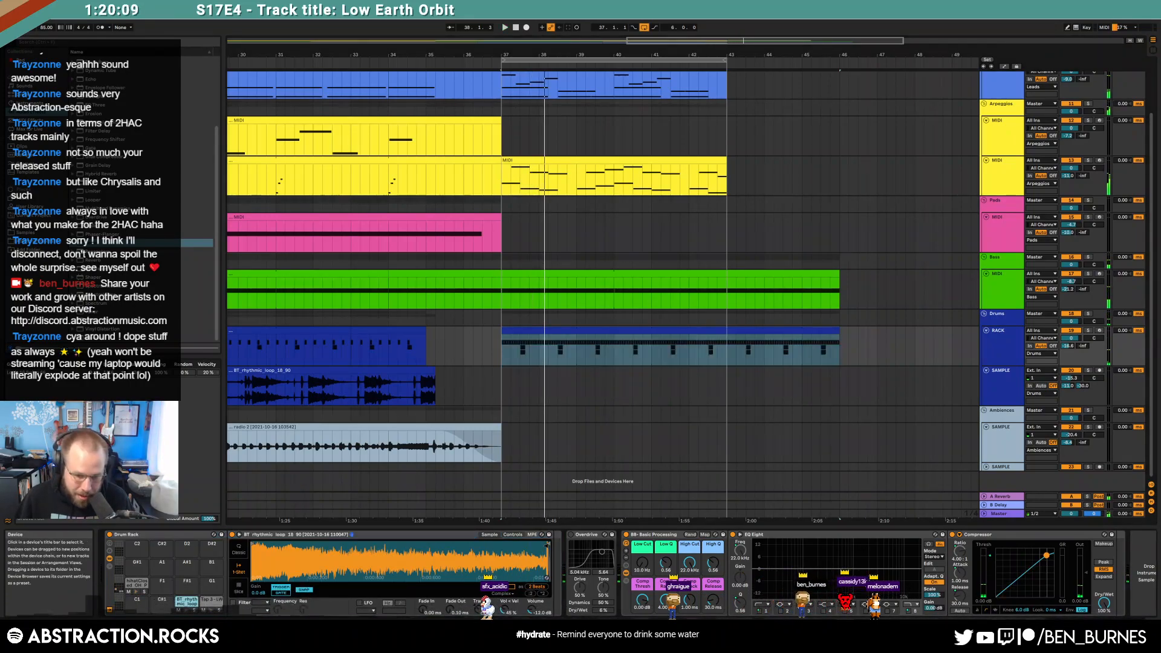
left_click_drag(447, 610, 447, 565)
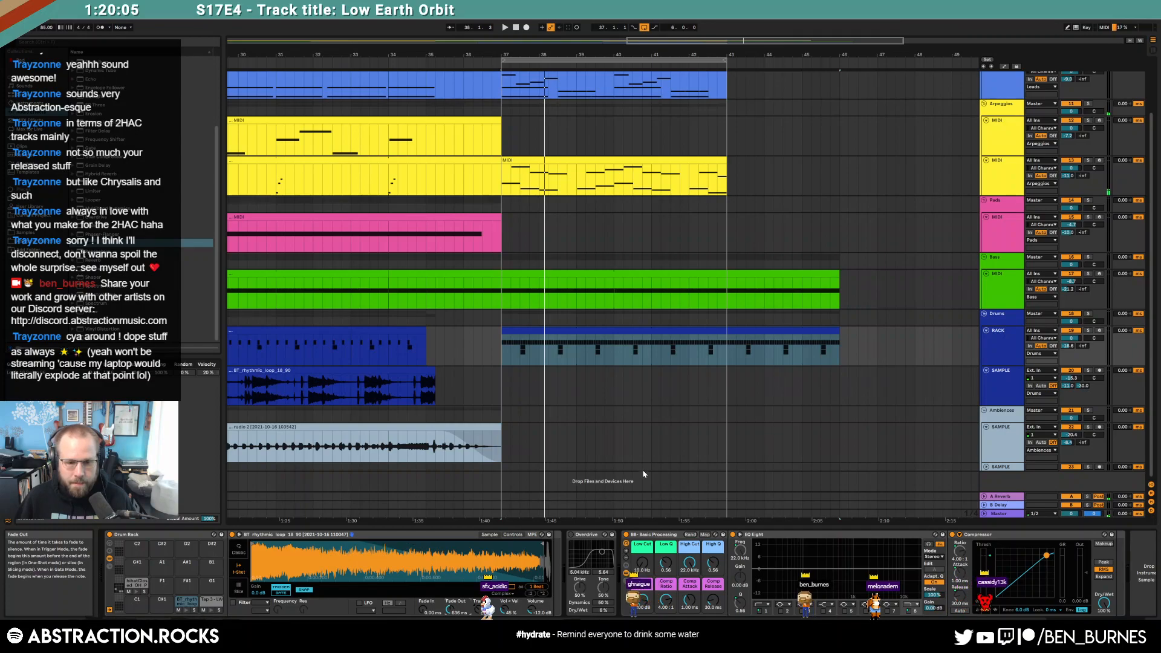
Step: Try the bar 37 rack clip without the BT_rhythmic_loop note at 2.3 while the section plays
double_click(602, 331)
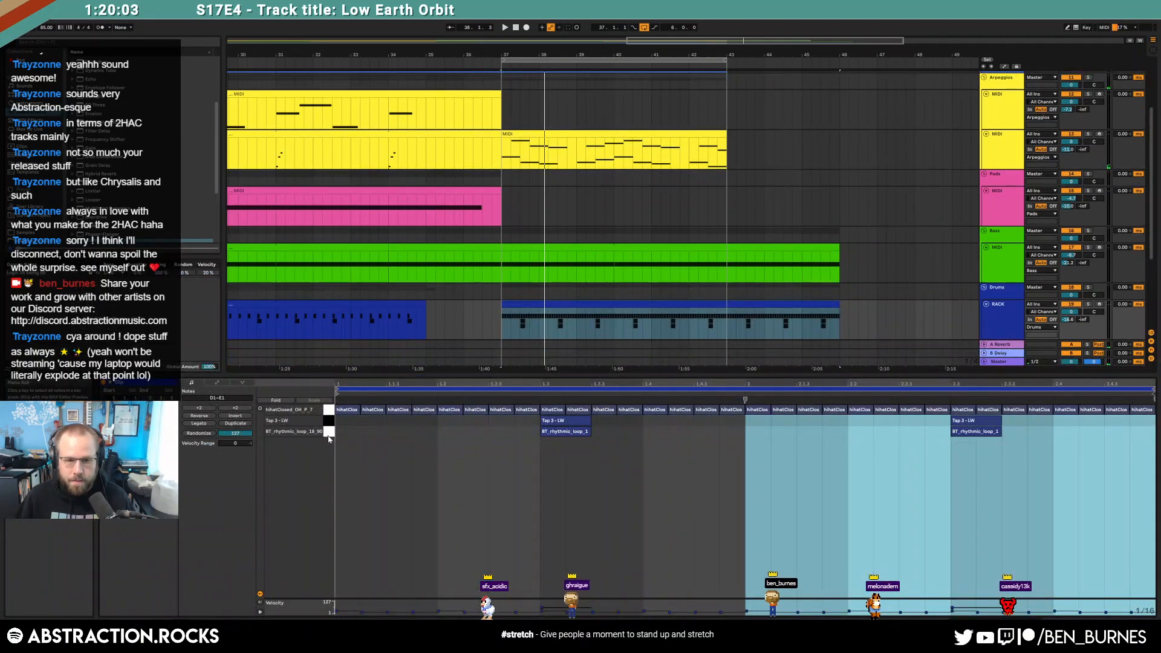
left_click(541, 432)
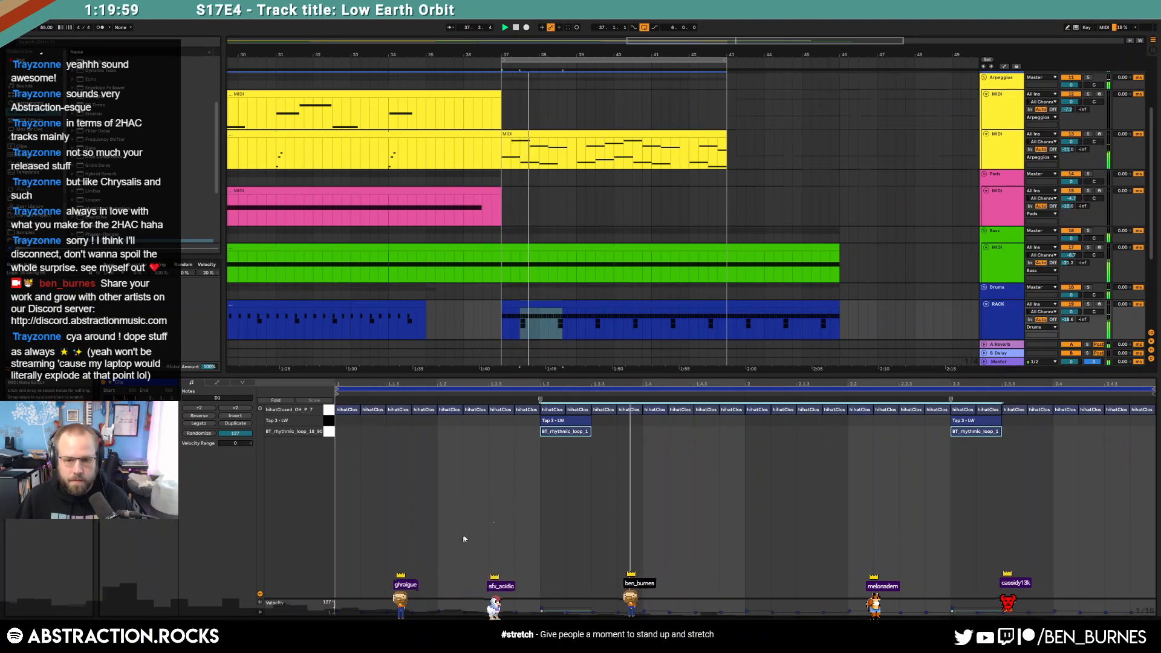
key("shift+Tab")
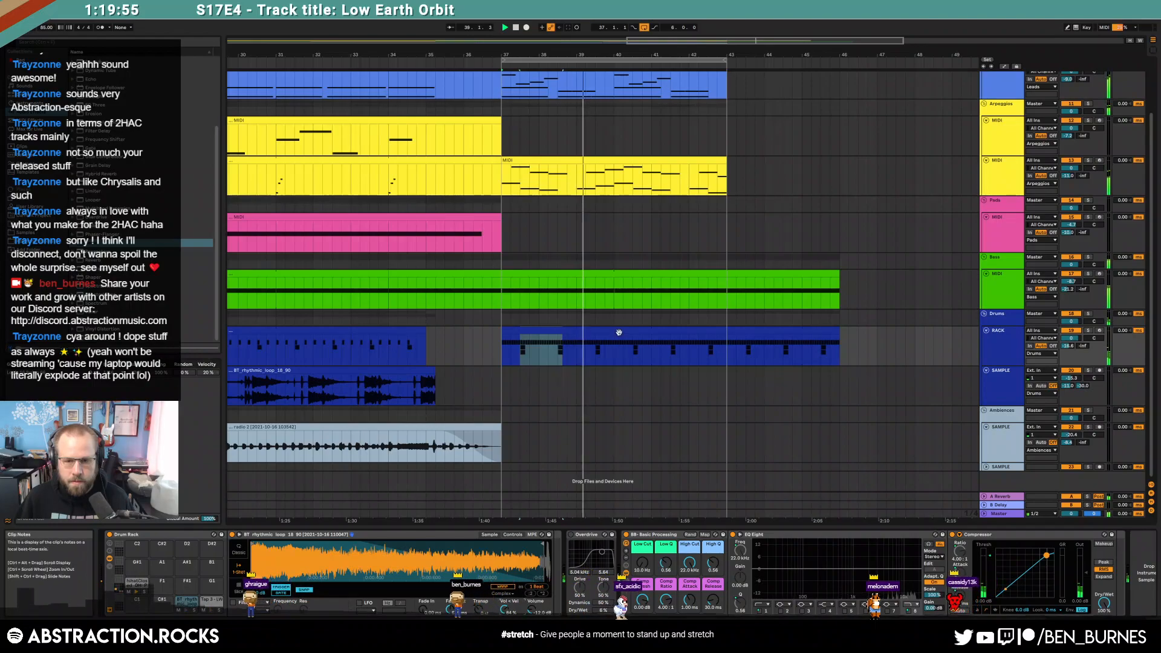
double_click(614, 334)
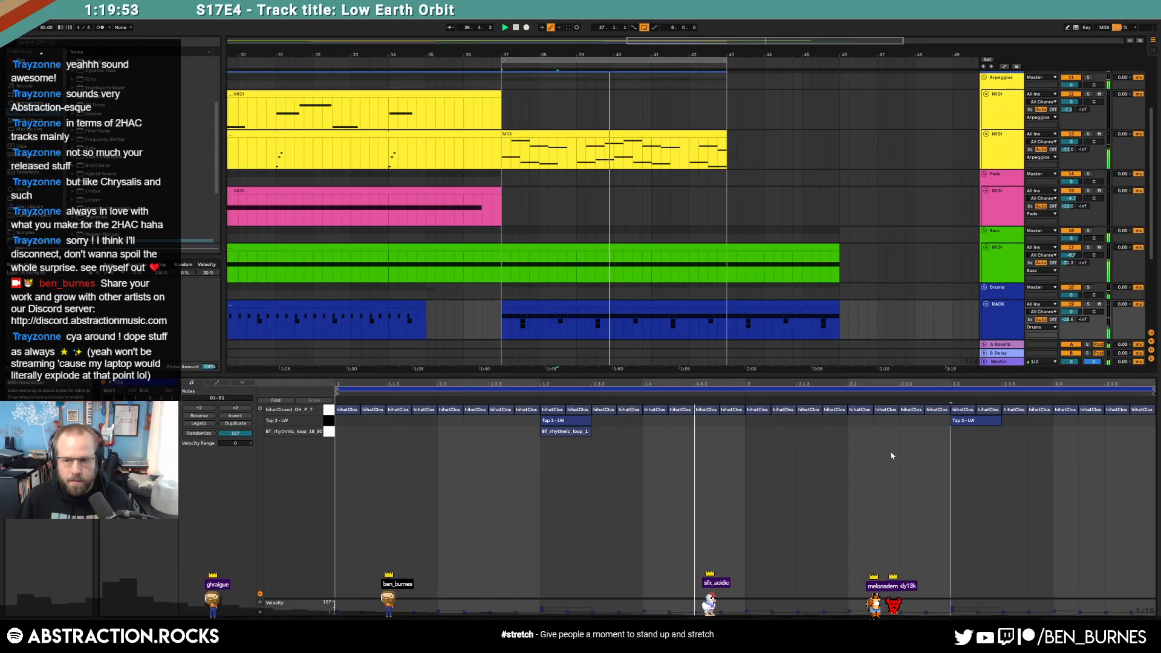
key("shift+Tab")
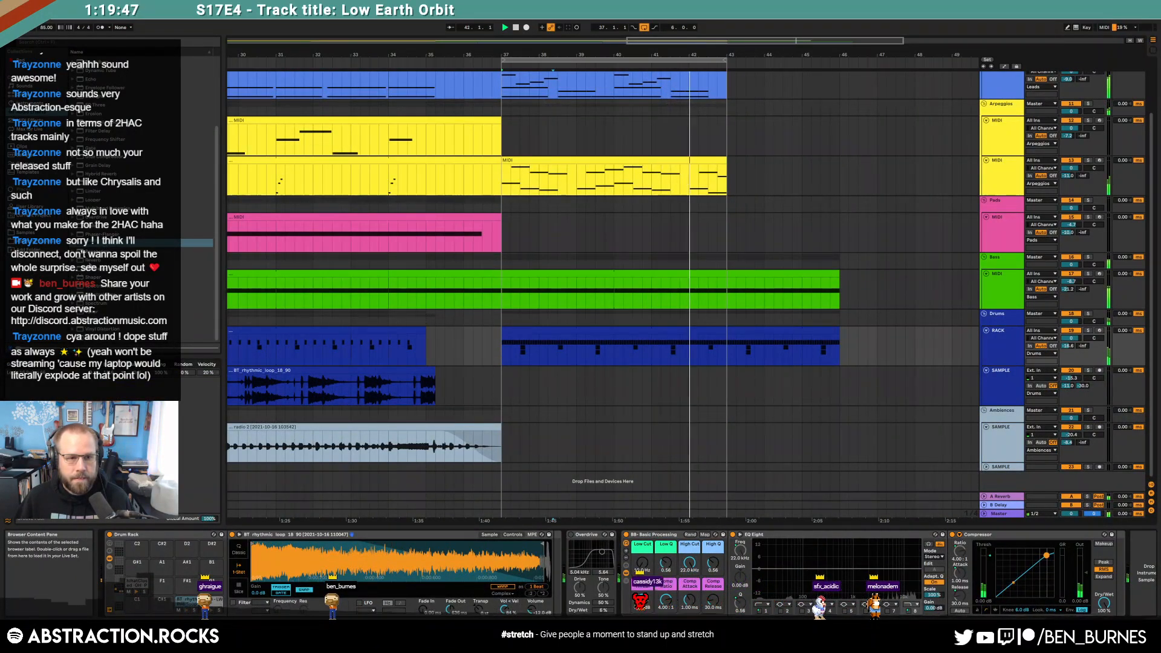
Step: Insert a Reverb after the BT_rhythmic_loop sample on its drum pad and adjust the reverb's Dry/Wet amount
left_click_drag(91, 263, 174, 370)
left_click_drag(526, 570, 555, 570)
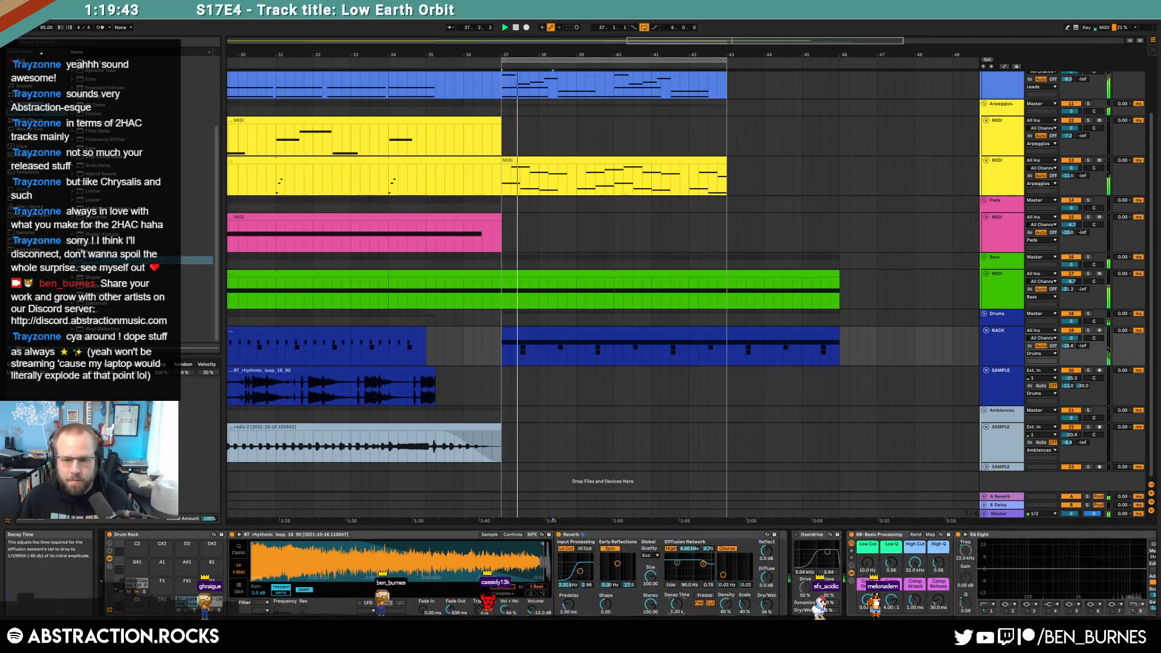
left_click_drag(766, 604, 766, 595)
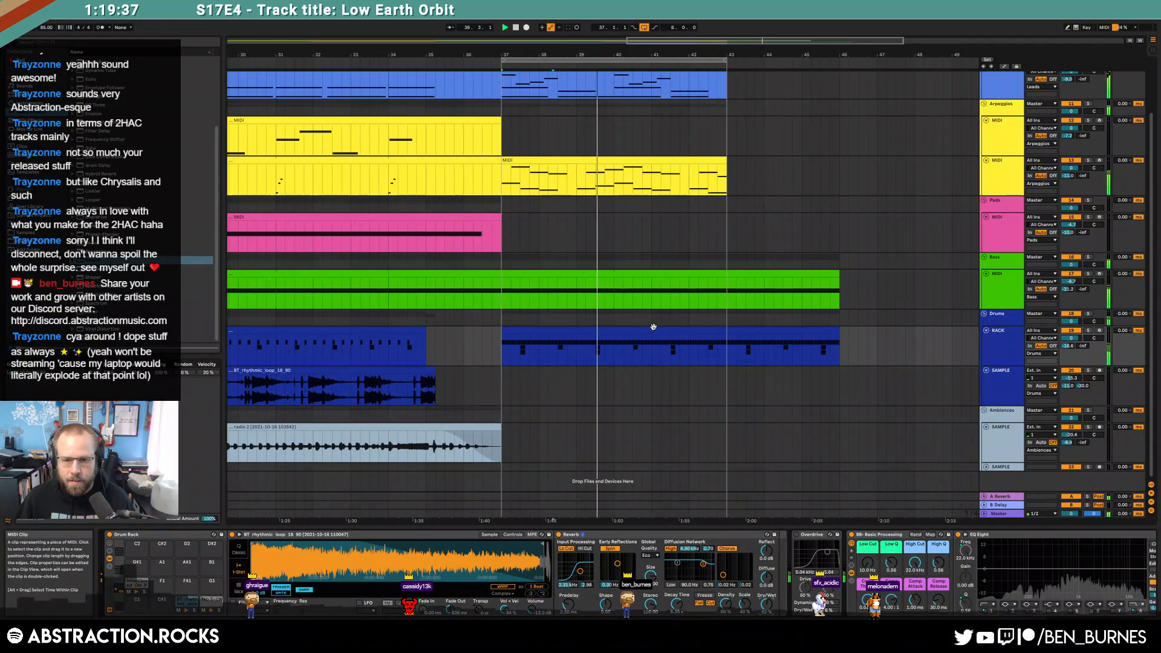
Step: Copy the BT_rhythmic_loop note from 1.3 to 2.3 in the bar 37 rack clip
double_click(654, 330)
left_click_drag(569, 431, 981, 447)
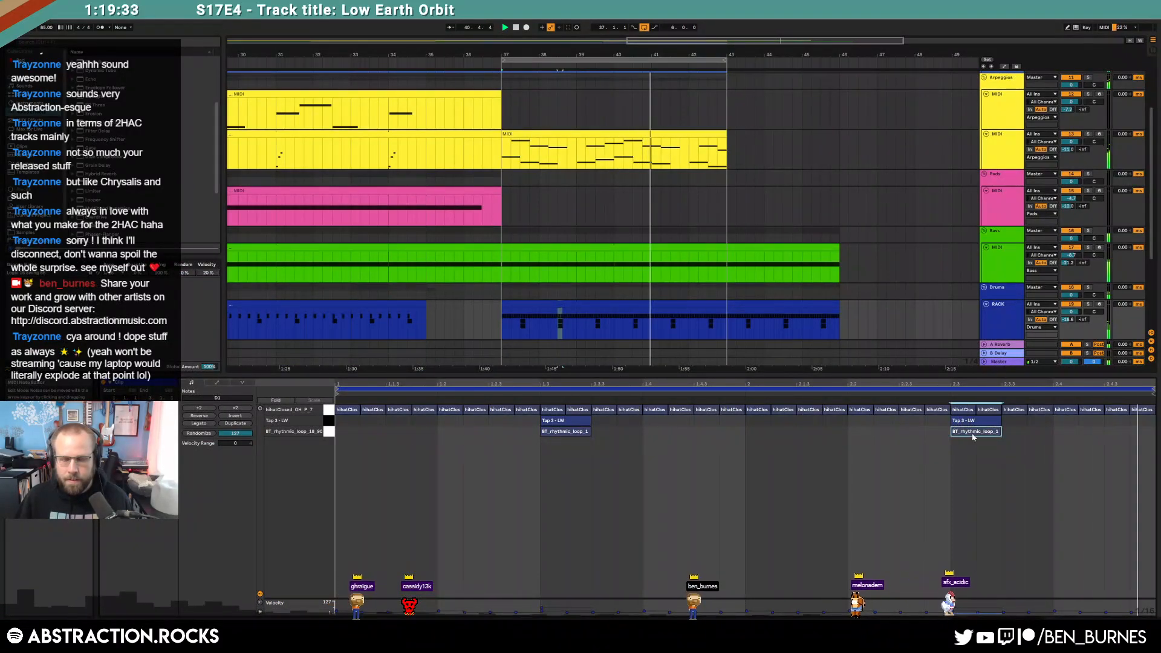
key("shift+Tab")
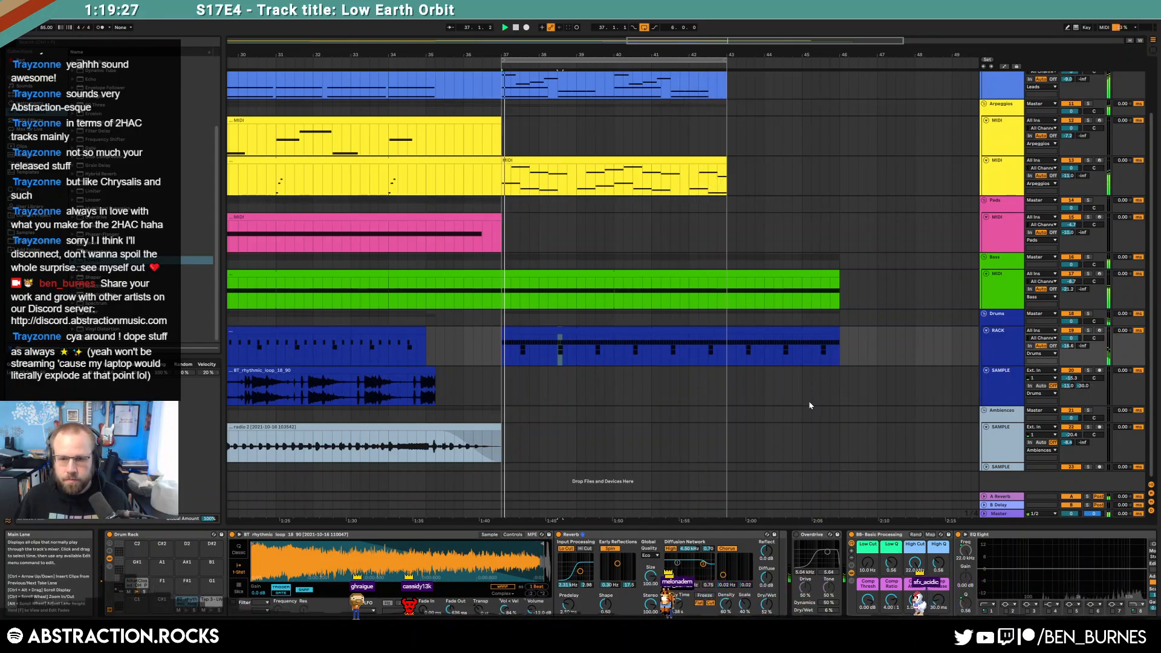
Step: Select the bass part from bar 40 to 43 and check the pitchbend range in its Massive synth's oscillator settings
scroll(855, 346, "up", 2)
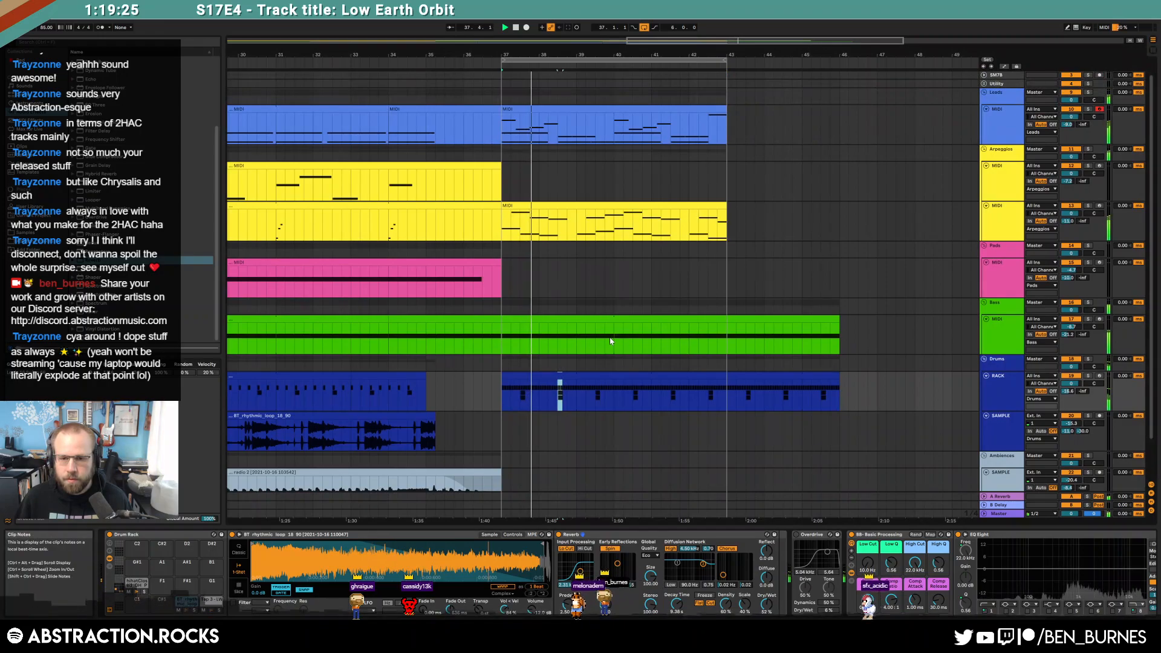
left_click(653, 348)
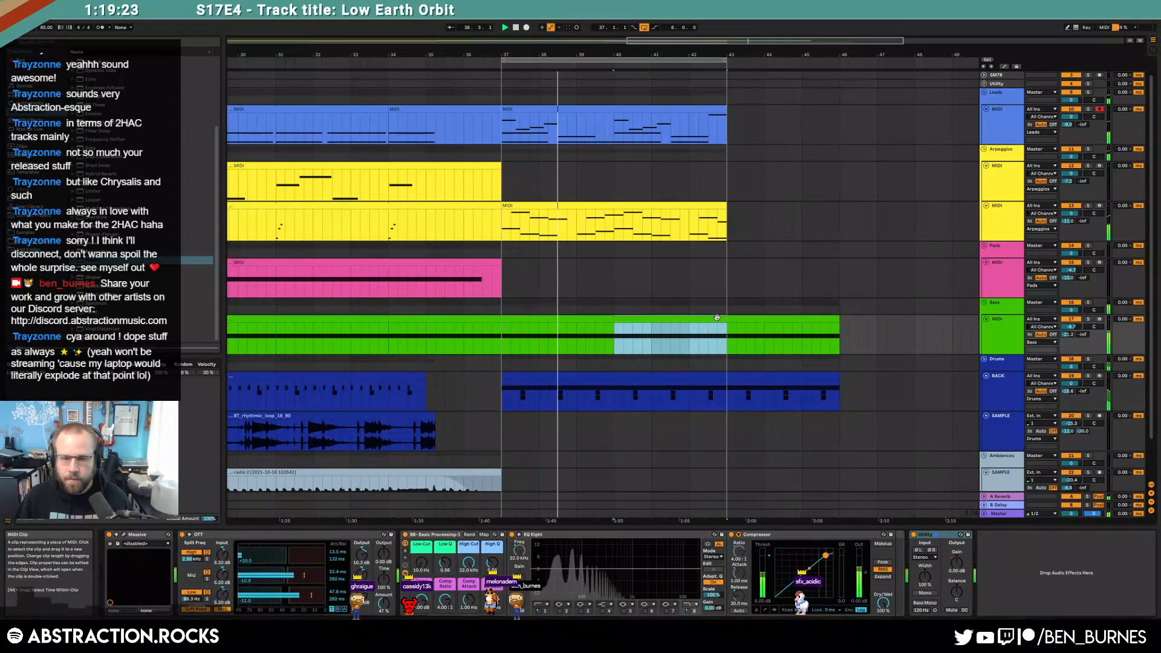
left_click(124, 535)
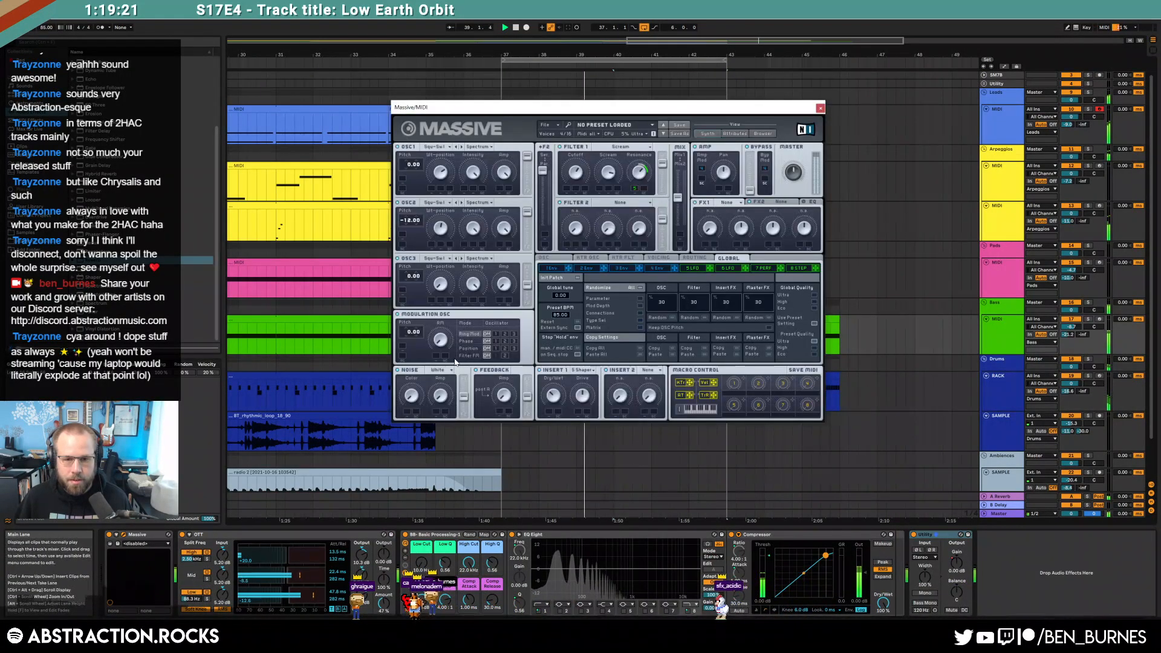
left_click(544, 257)
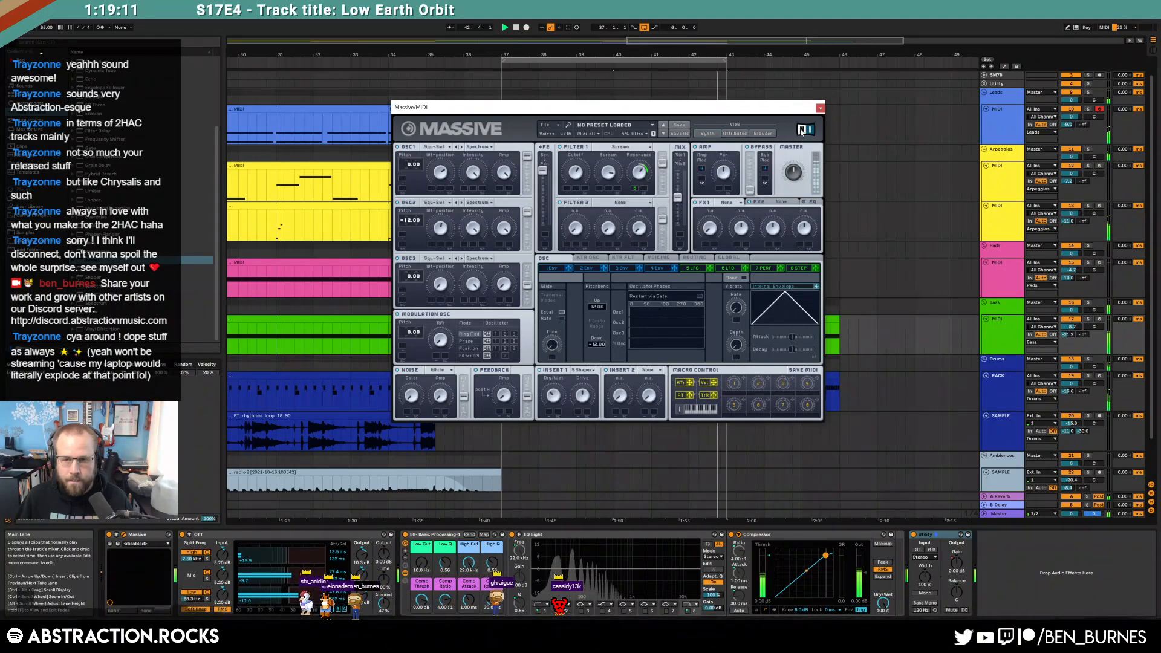
left_click(821, 109)
Step: Show the bass clip's MIDI Ctrl Pitch Bend envelope and draw a ramp from centre at 2.4 up to maximum at 3
key("shift+Tab")
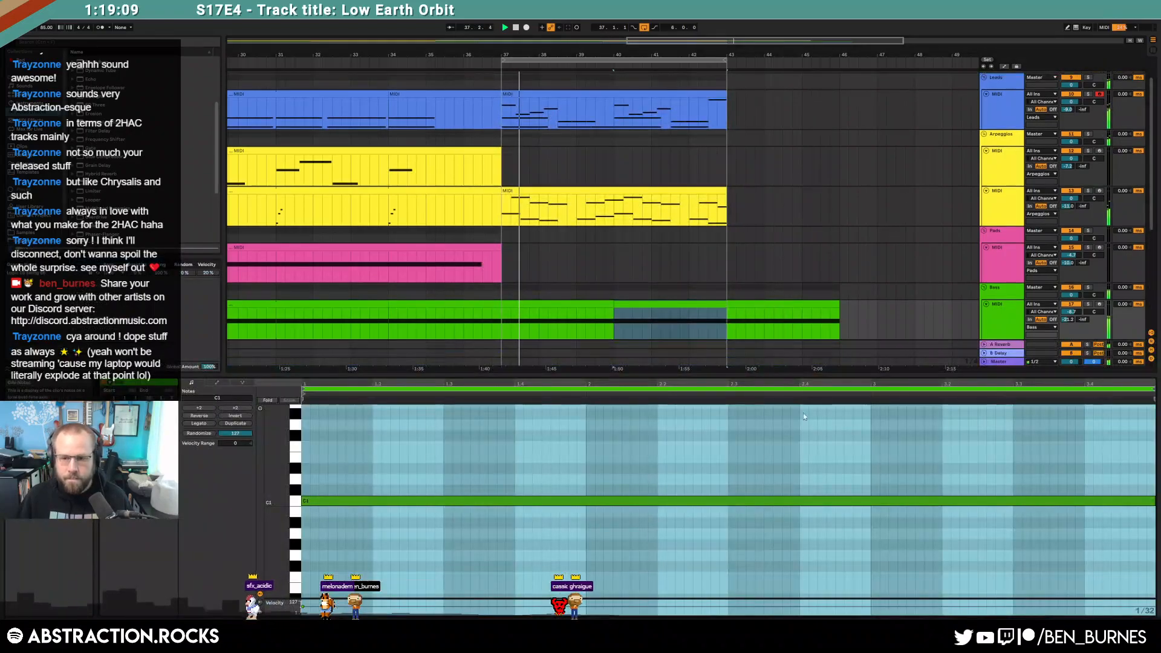
left_click(215, 384)
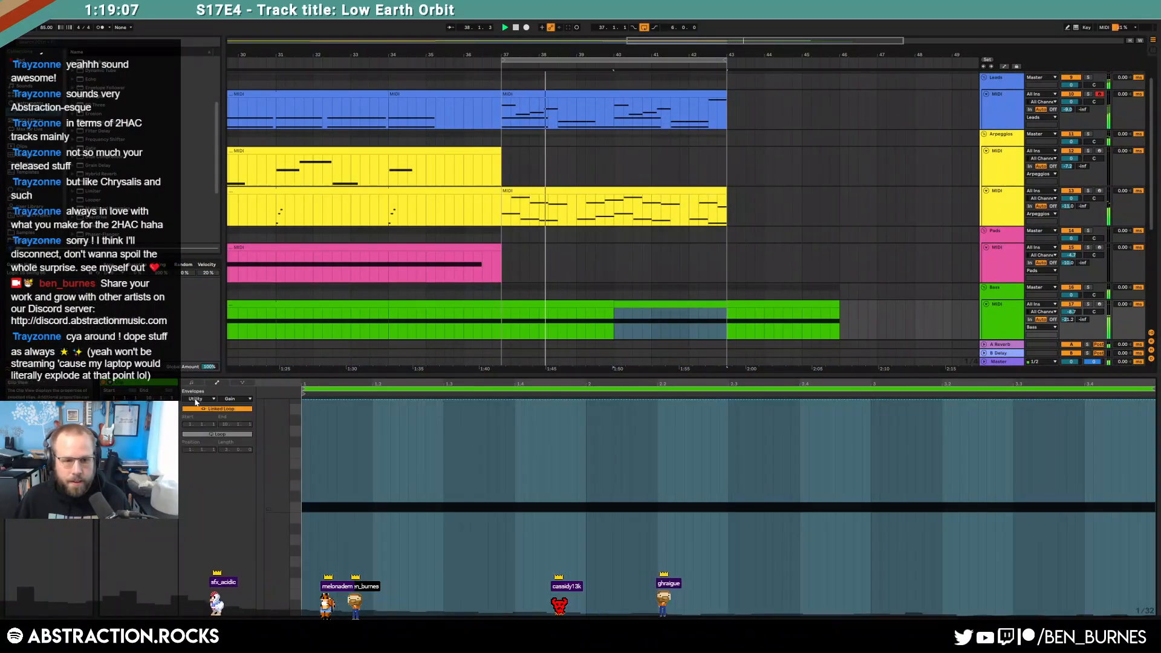
left_click(231, 400)
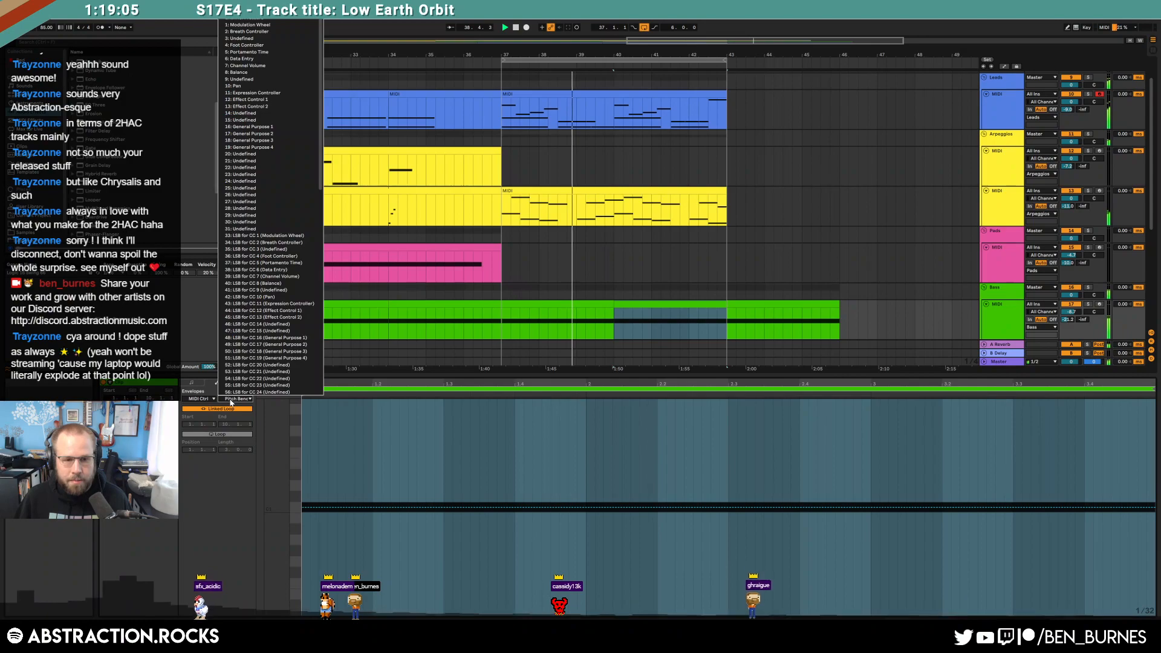
left_click(755, 481)
left_click(800, 509)
left_click_drag(871, 509, 871, 401)
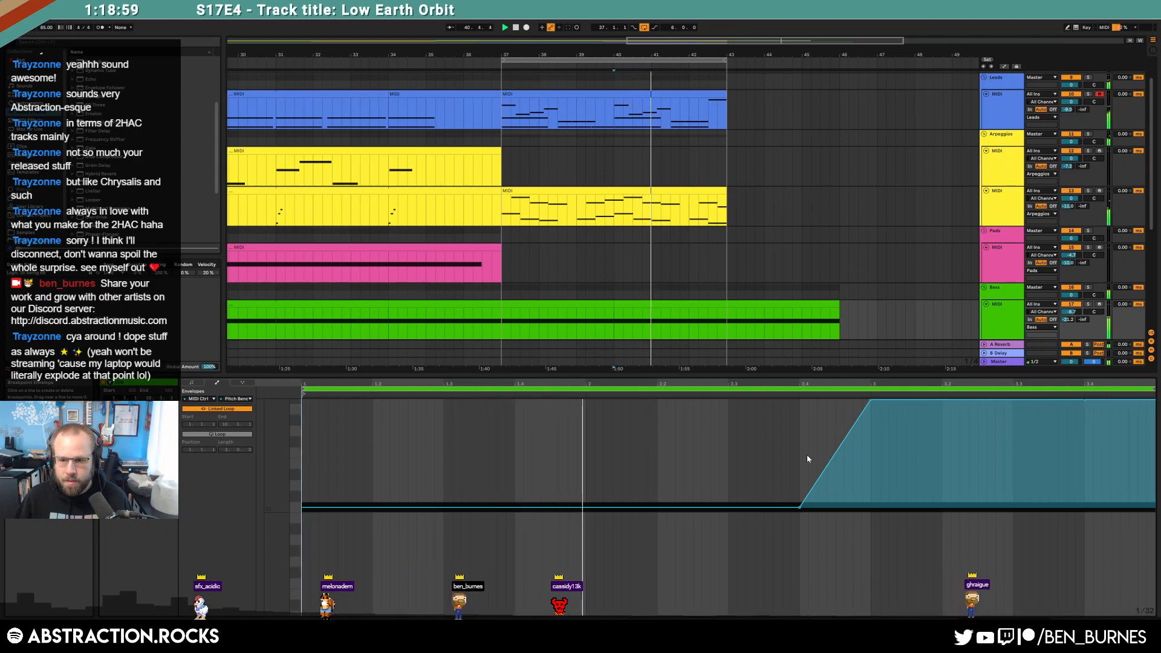
Step: Shape the end of the bass pitch bend so it falls from maximum at 3.4 to centre about three sixteenths later
left_click(776, 452)
left_click(1138, 404)
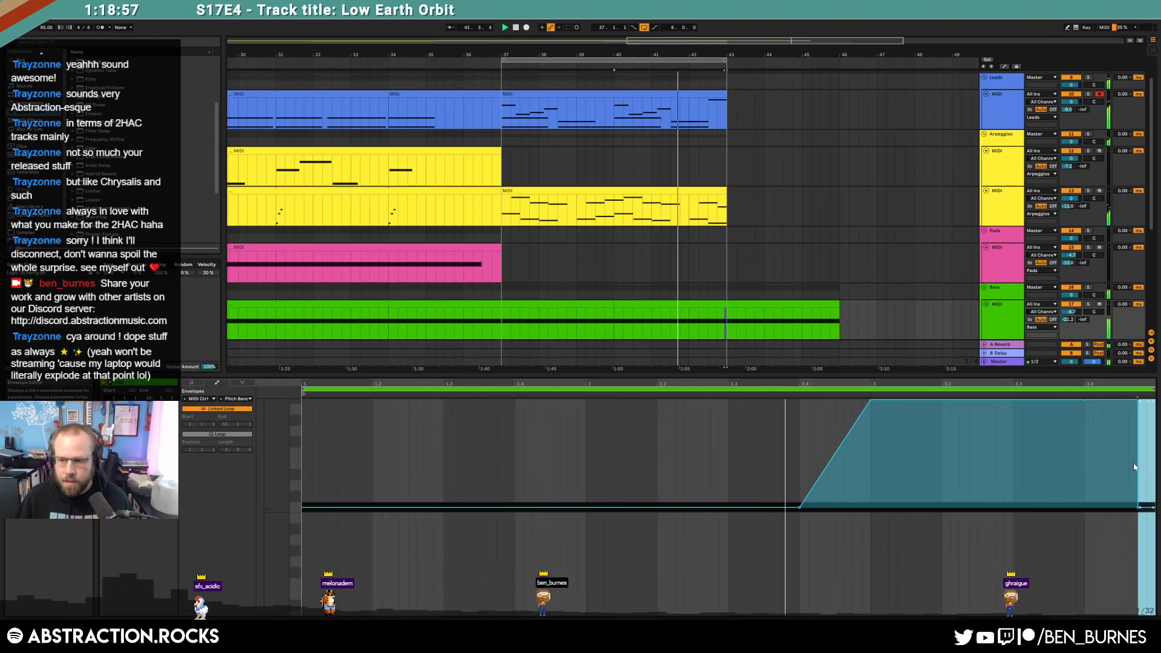
left_click_drag(1137, 404, 1086, 403)
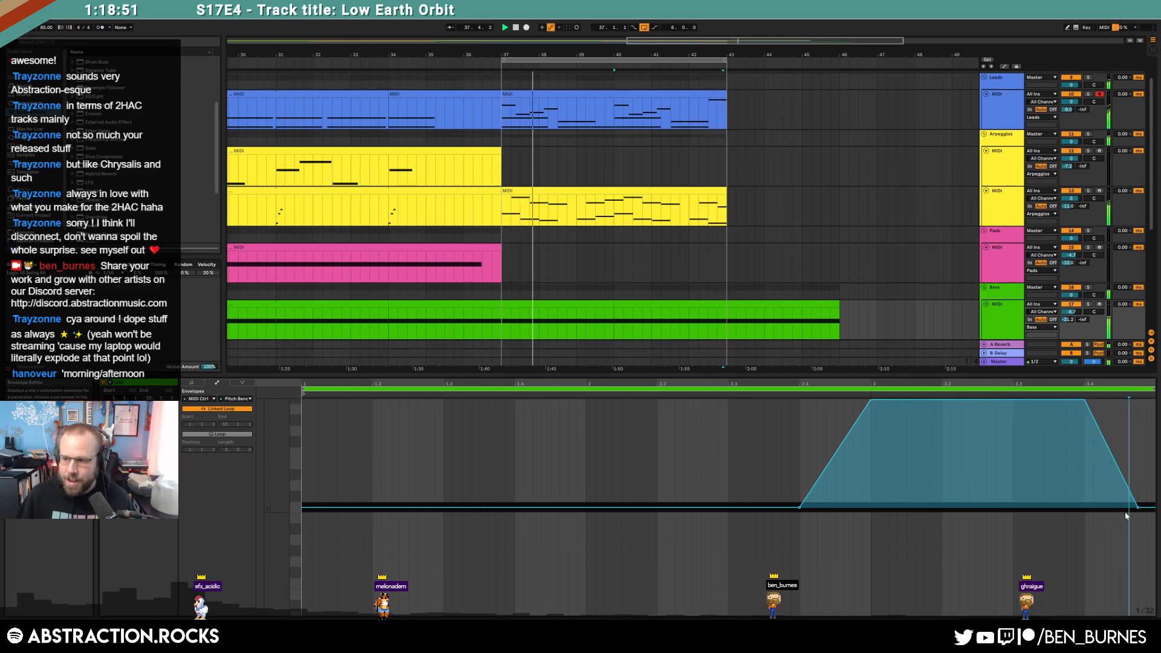
Step: Move the end point of the bass pitch bend's falling ramp slightly later
left_click_drag(1140, 509, 1146, 507)
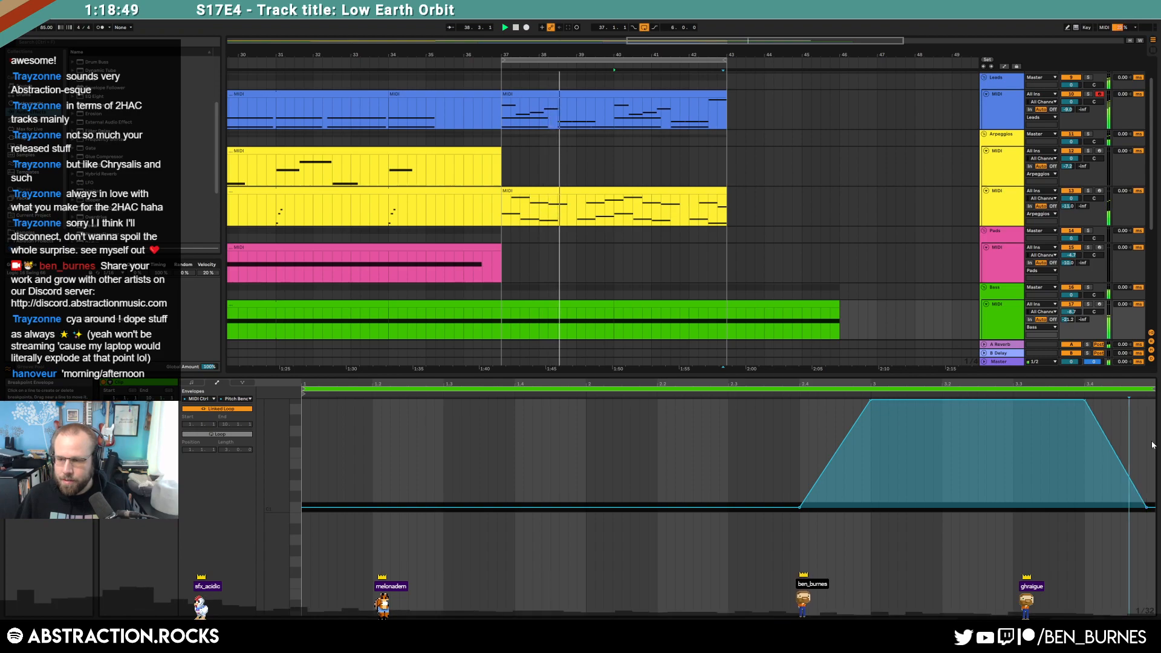
key("shift+Tab")
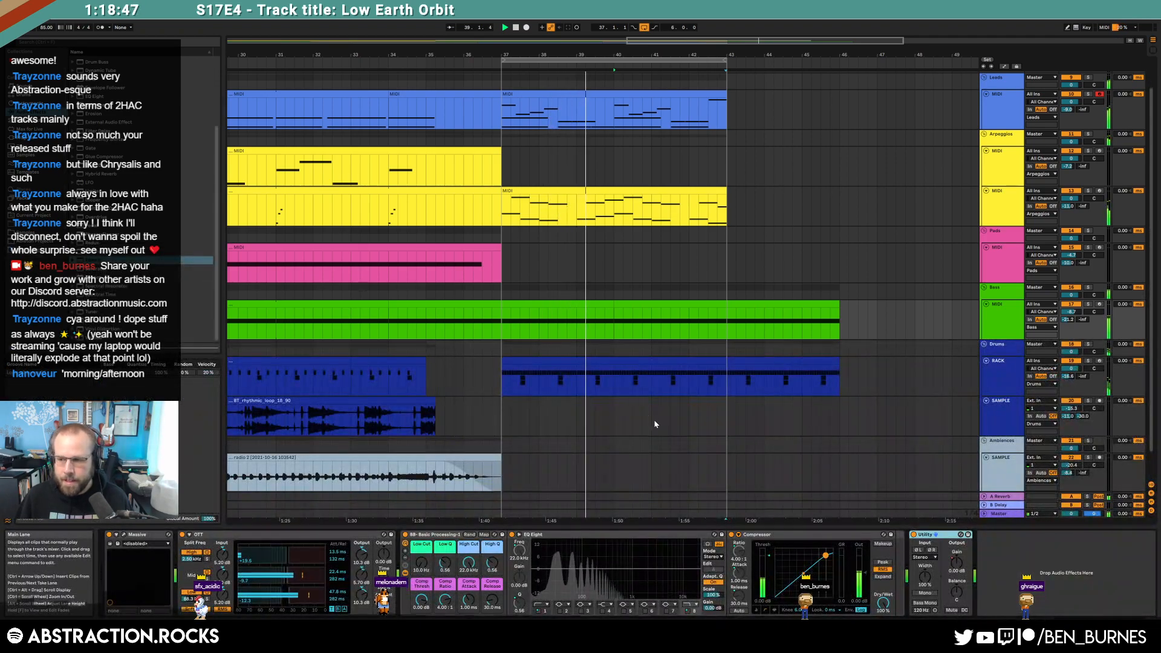
Step: Automate the bass Massive filter 1 cutoff to rise to 0.73 from beat 4 of bar 41 and drop to 0.62 at bar 43
left_click(124, 534)
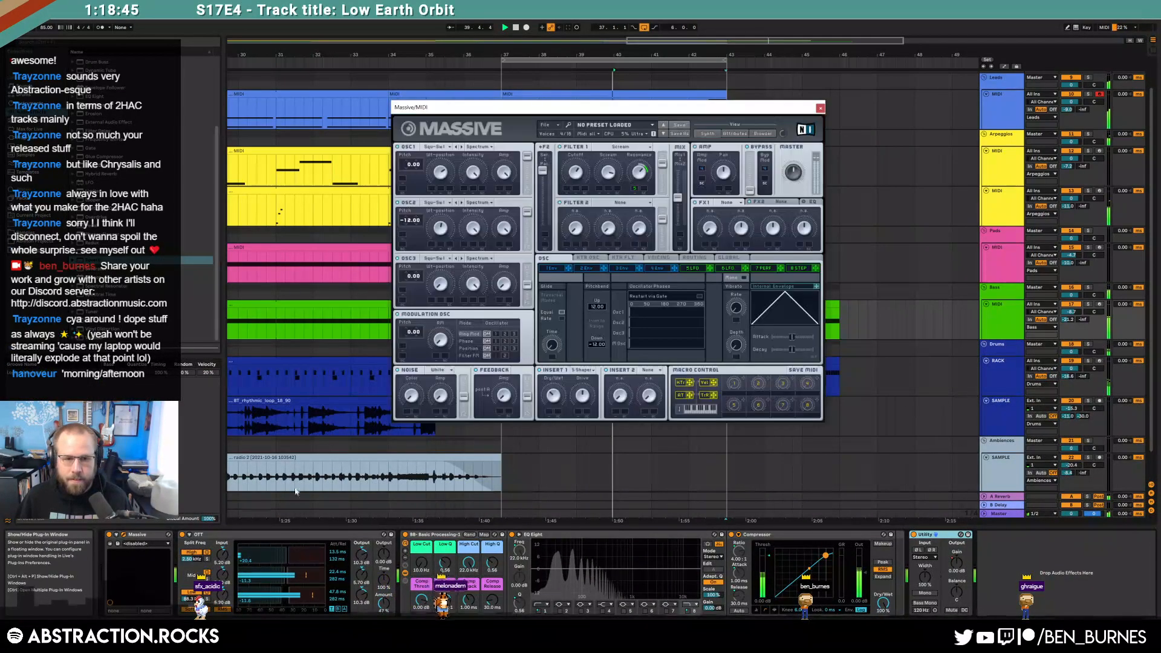
left_click_drag(577, 107, 276, 152)
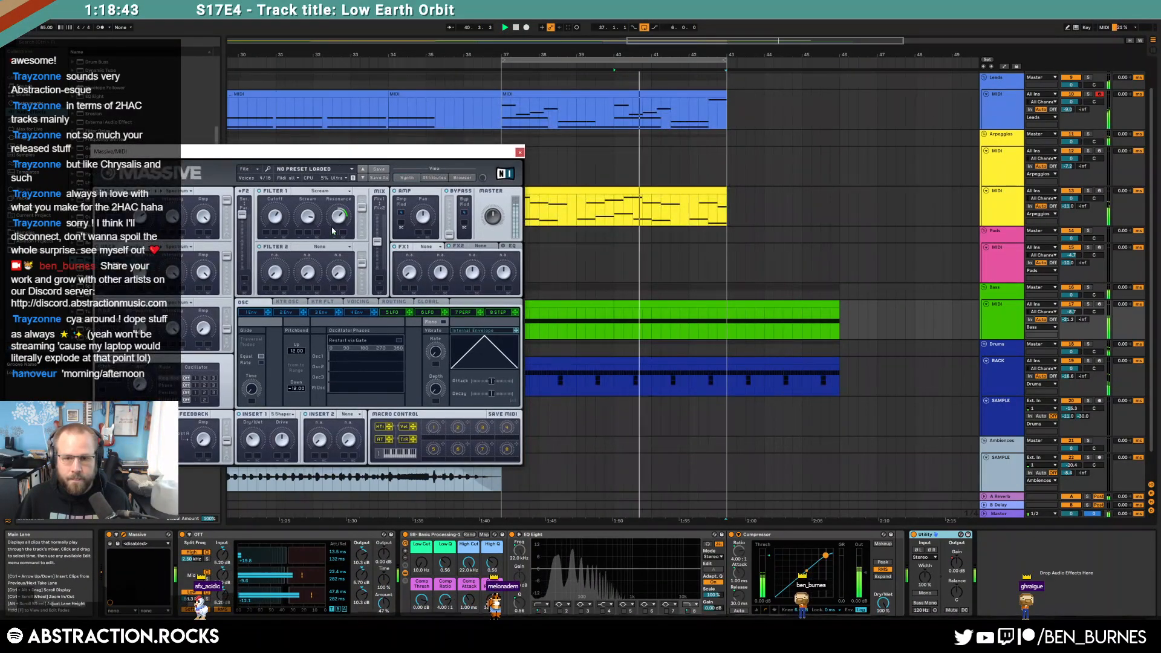
key("a")
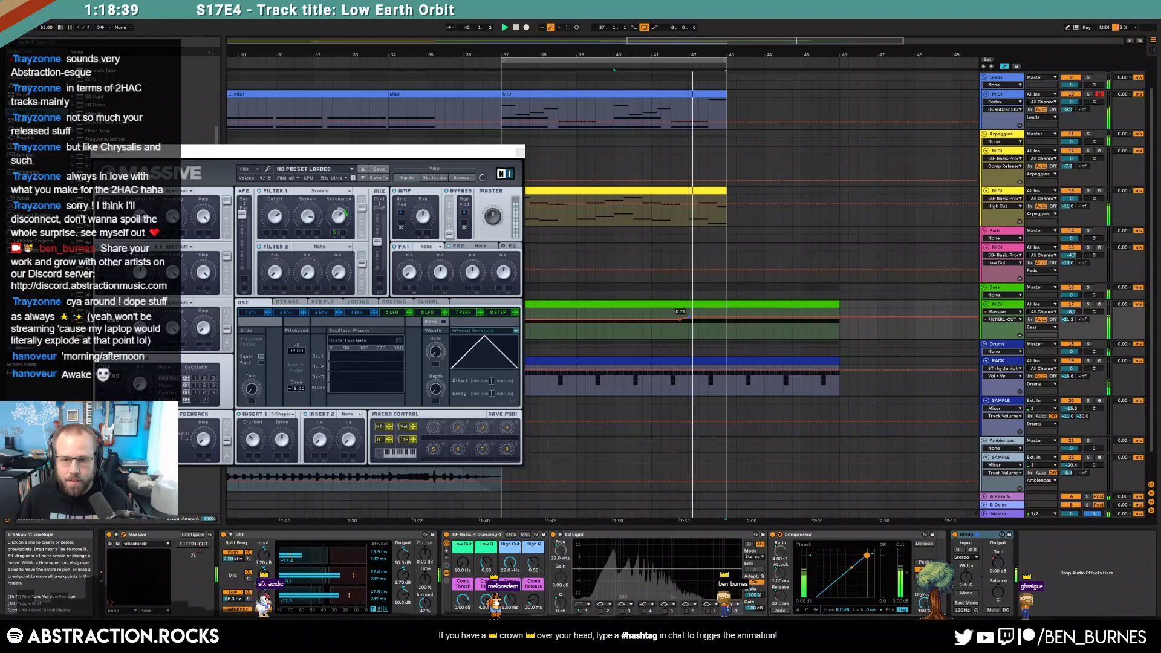
left_click_drag(666, 331, 671, 331)
key("ctrl+c")
left_click(728, 332)
key("ctrl+v")
left_click(718, 317)
left_click(727, 318)
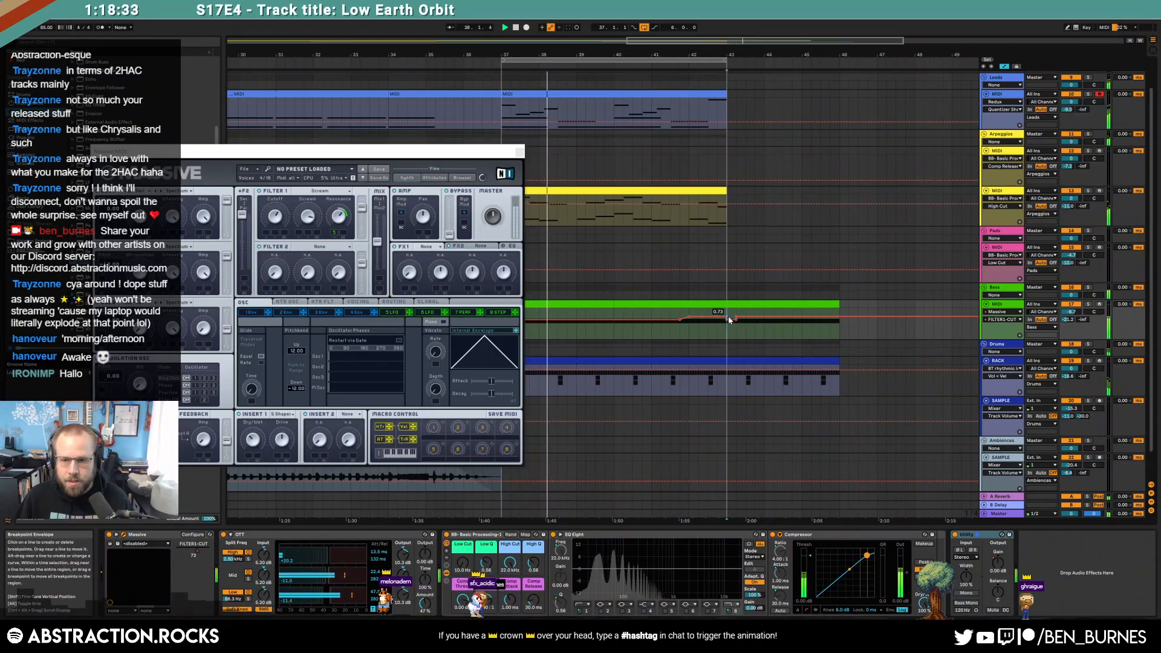
left_click(736, 317)
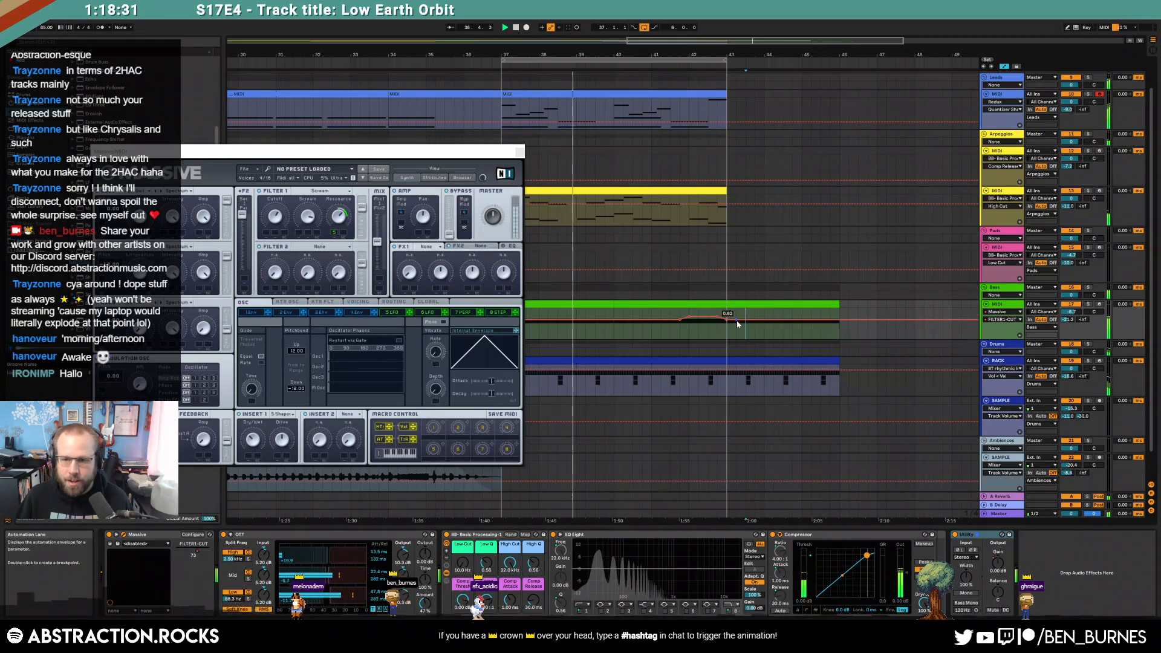
left_click(743, 333)
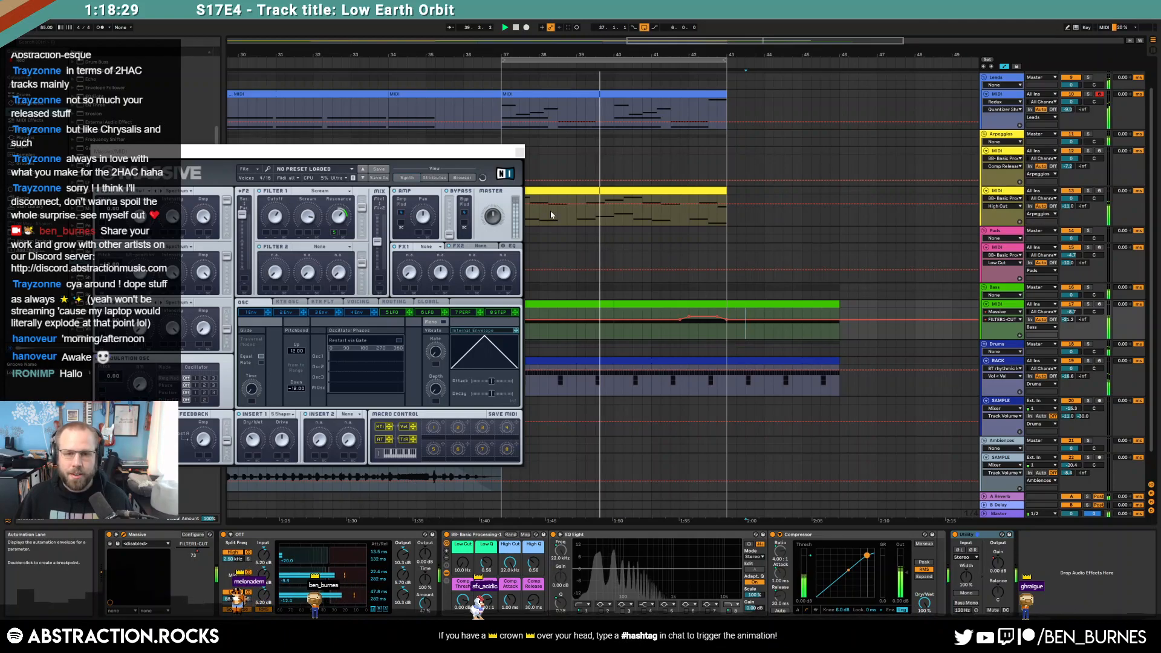
key("space")
left_click(519, 152)
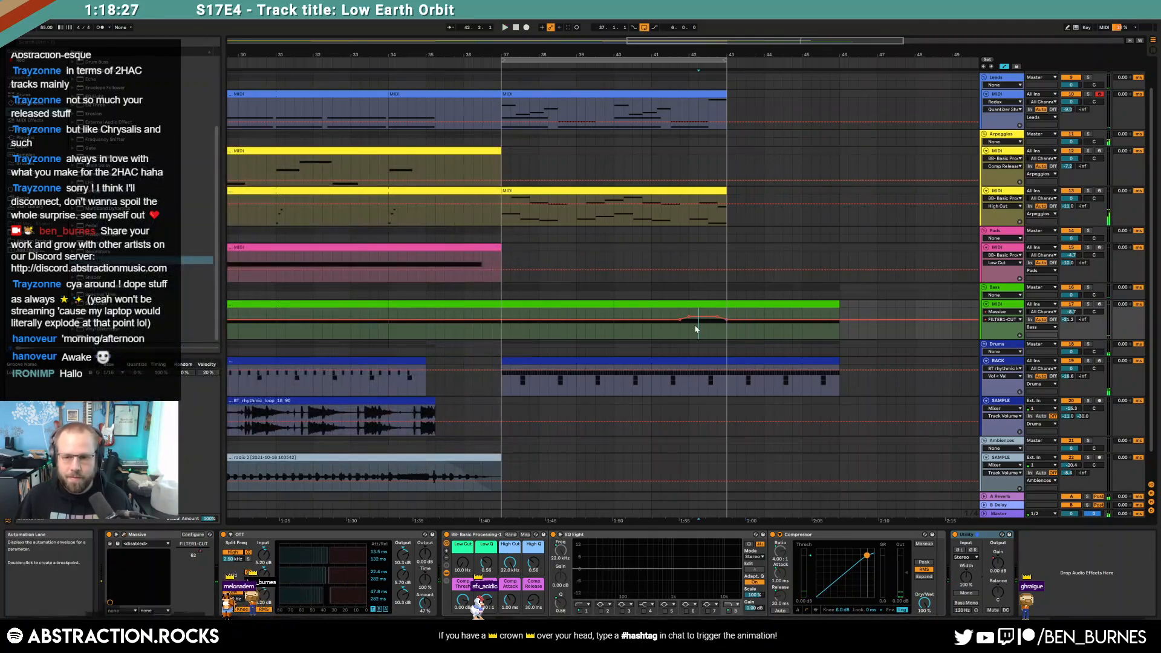
key("a")
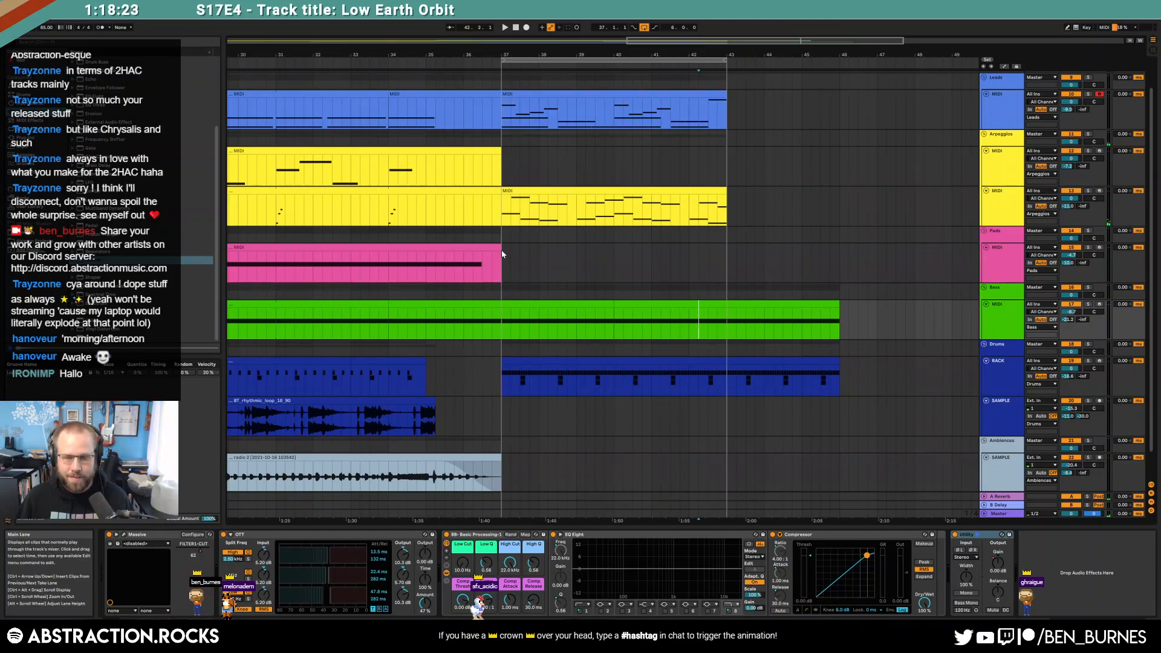
Step: Insert a new MIDI track below the lead in the Leads group and expand it
left_click(989, 267)
scroll(932, 175, "up", 1)
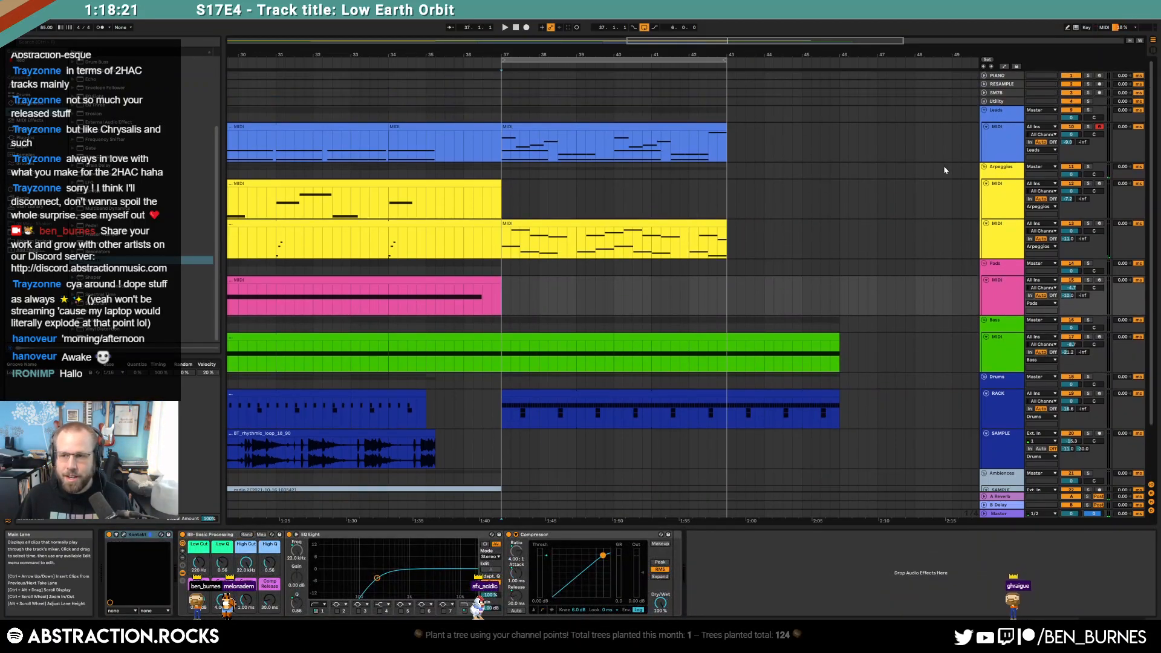
left_click(1011, 143)
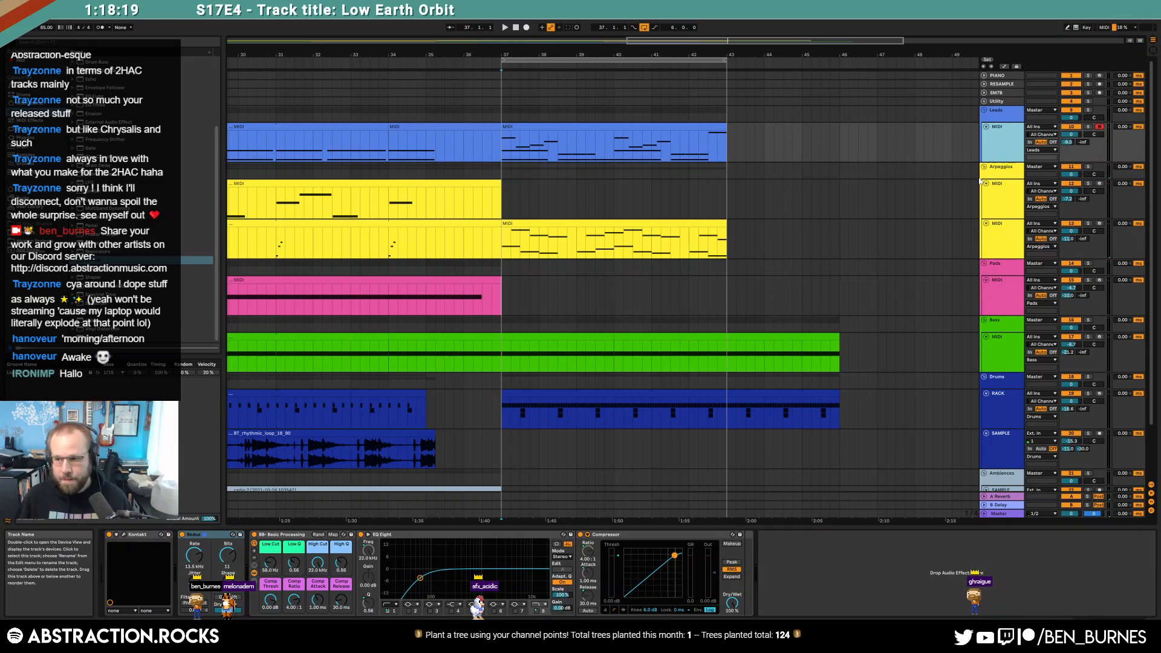
key("ctrl+shift+t")
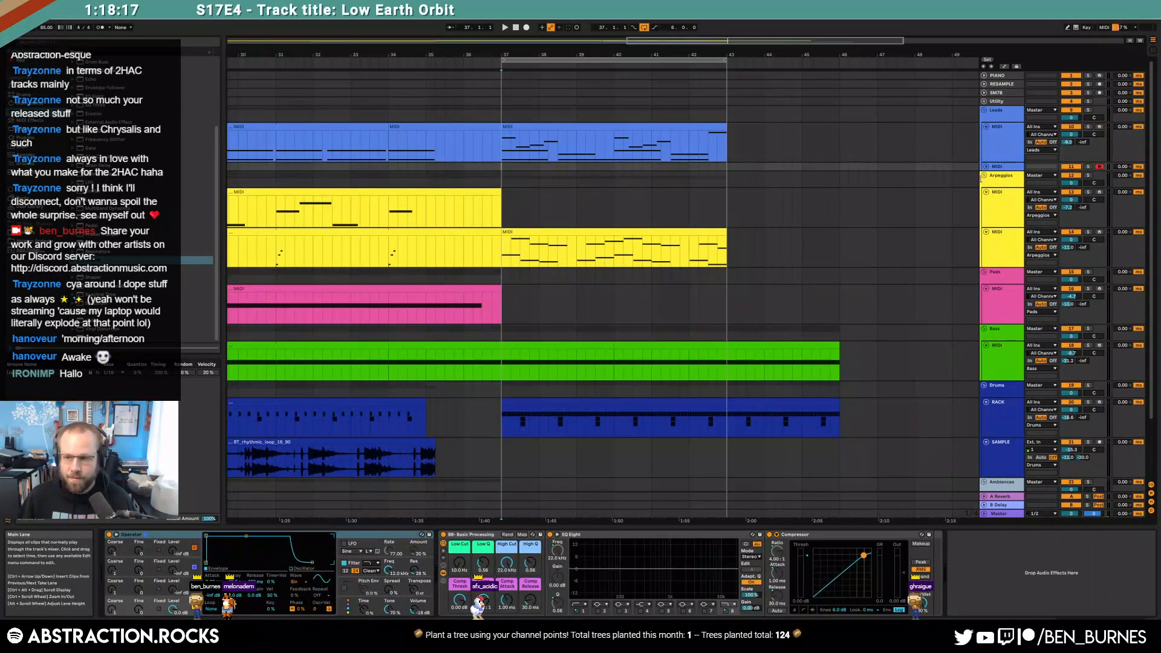
left_click(987, 167)
left_click(1009, 180)
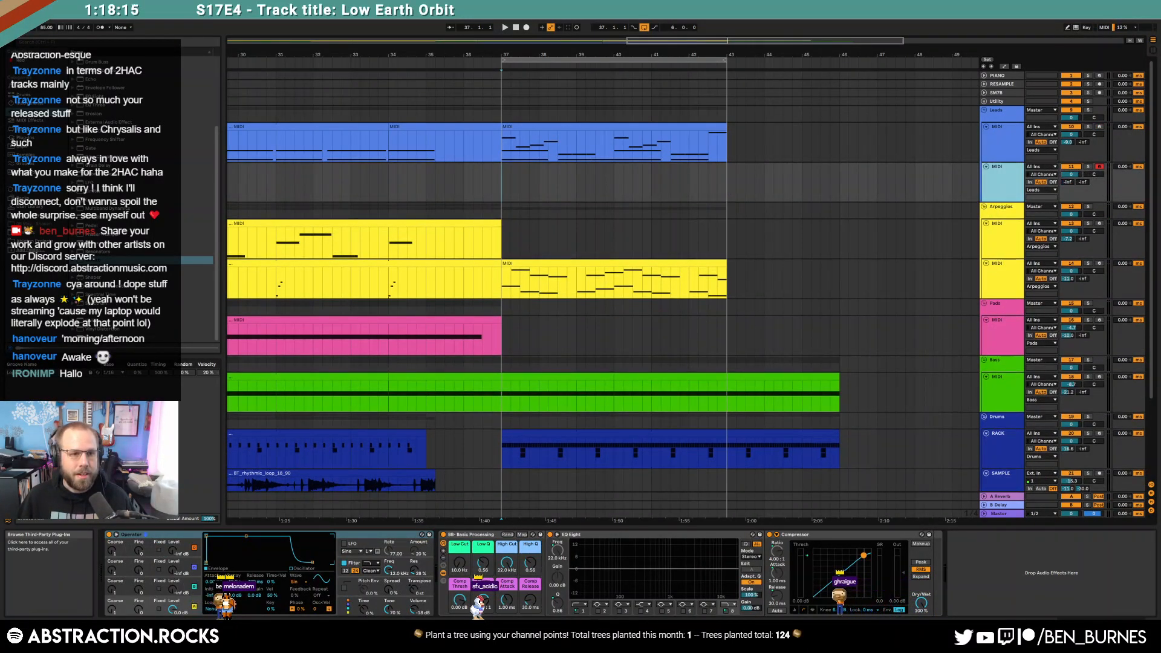
Step: Load Kontakt on the new Leads track with The Gentleman piano instrument
left_click(36, 138)
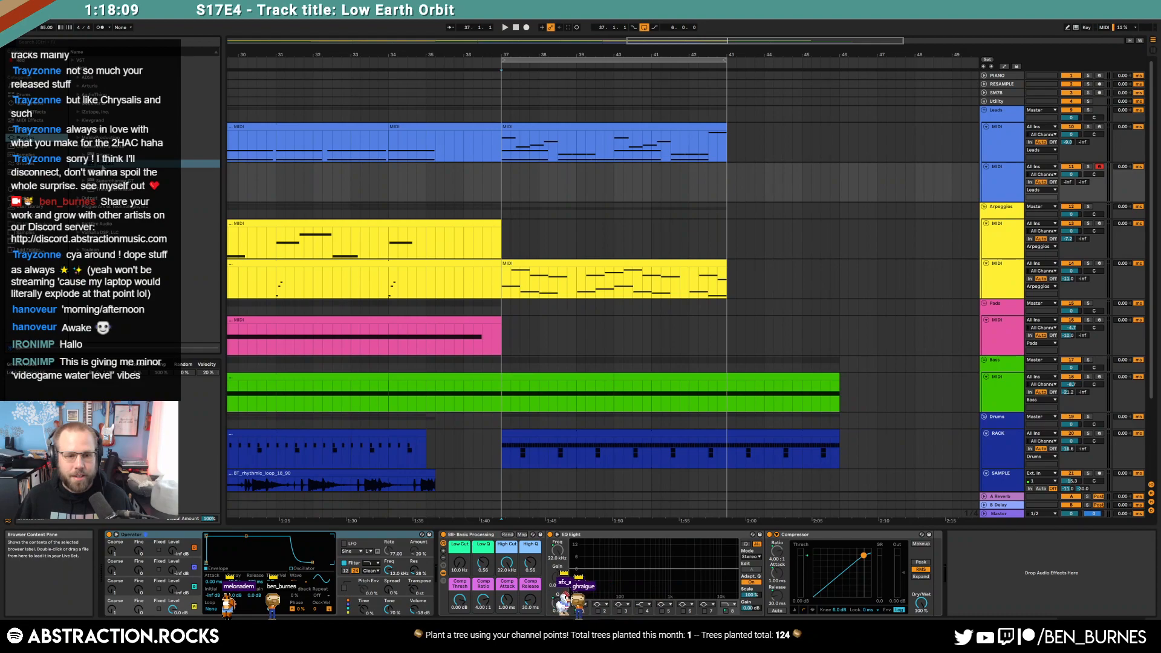
left_click_drag(102, 165, 530, 182)
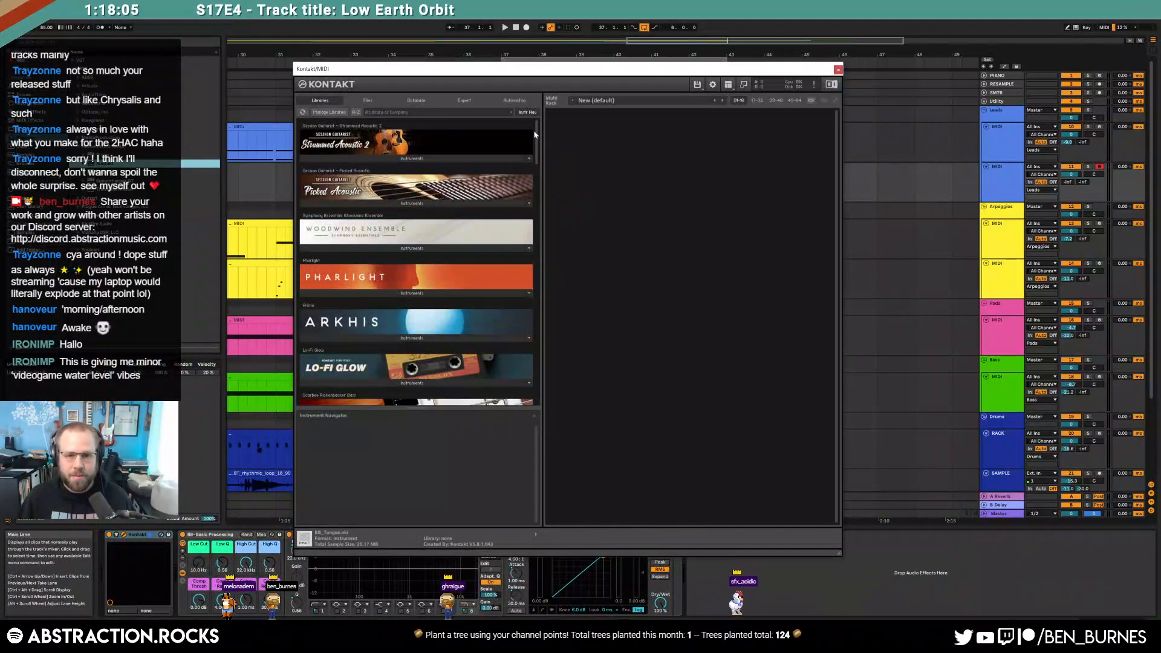
left_click_drag(535, 138, 558, 271)
scroll(557, 302, "down", 5)
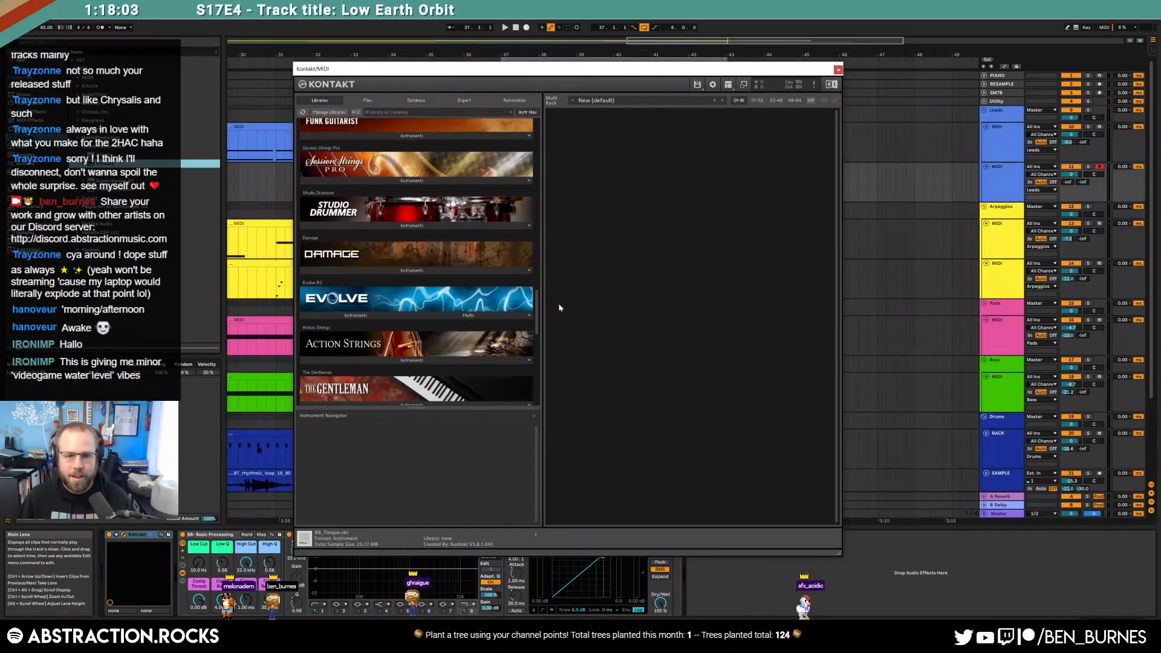
left_click(434, 279)
double_click(434, 287)
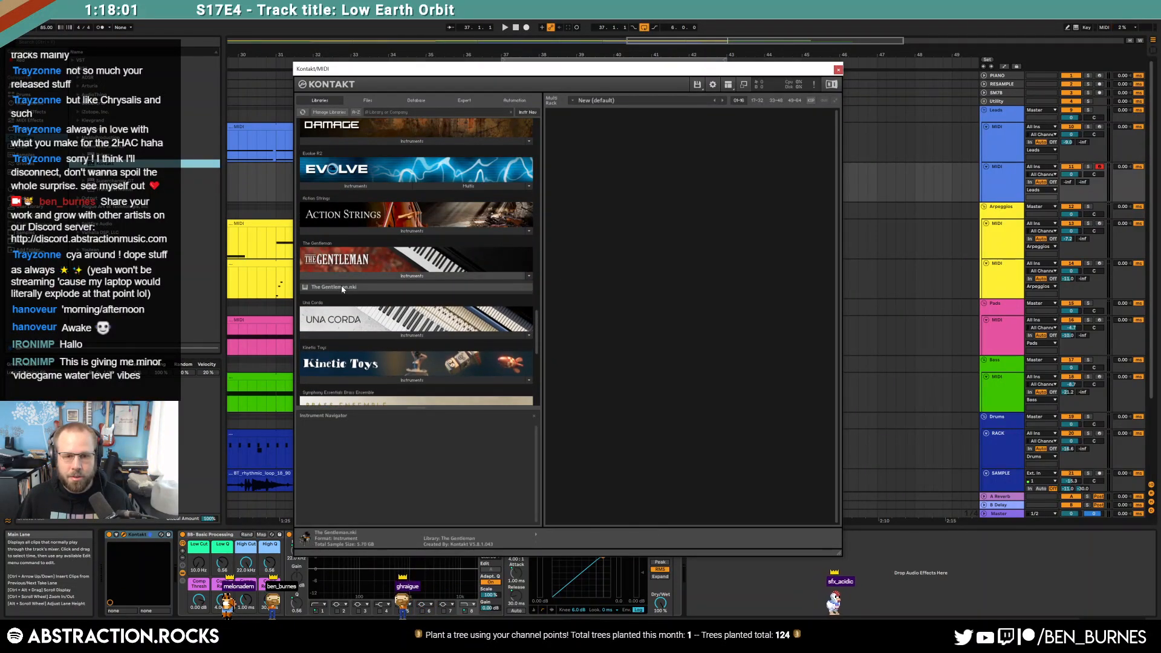
left_click_drag(660, 68, 590, 44)
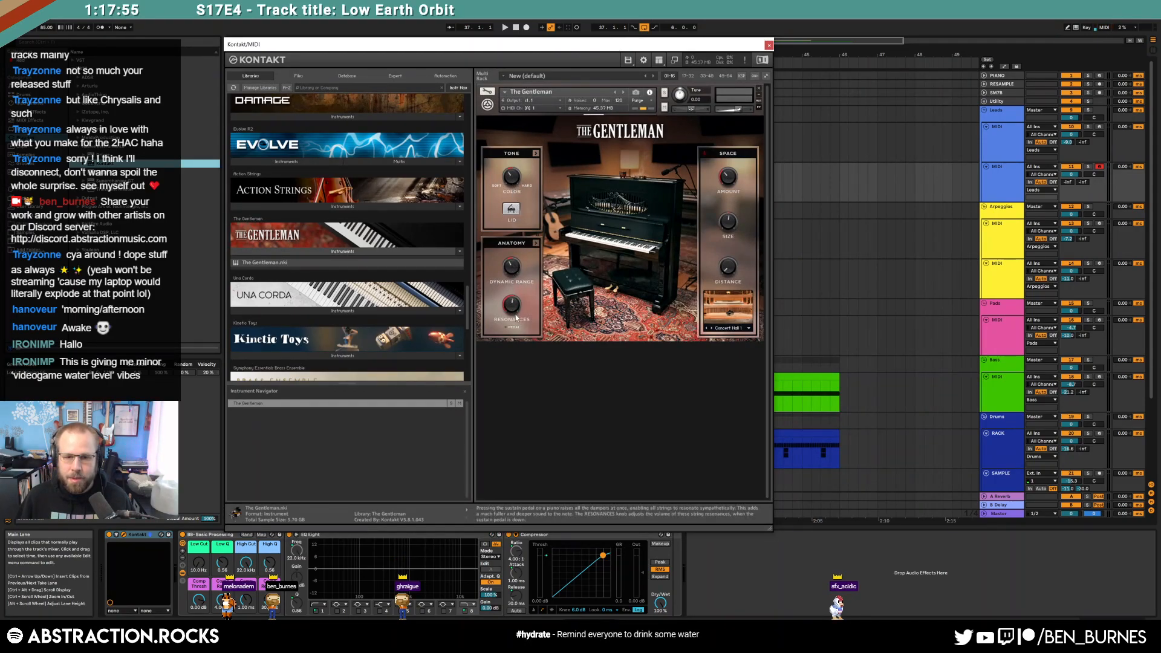
left_click(769, 46)
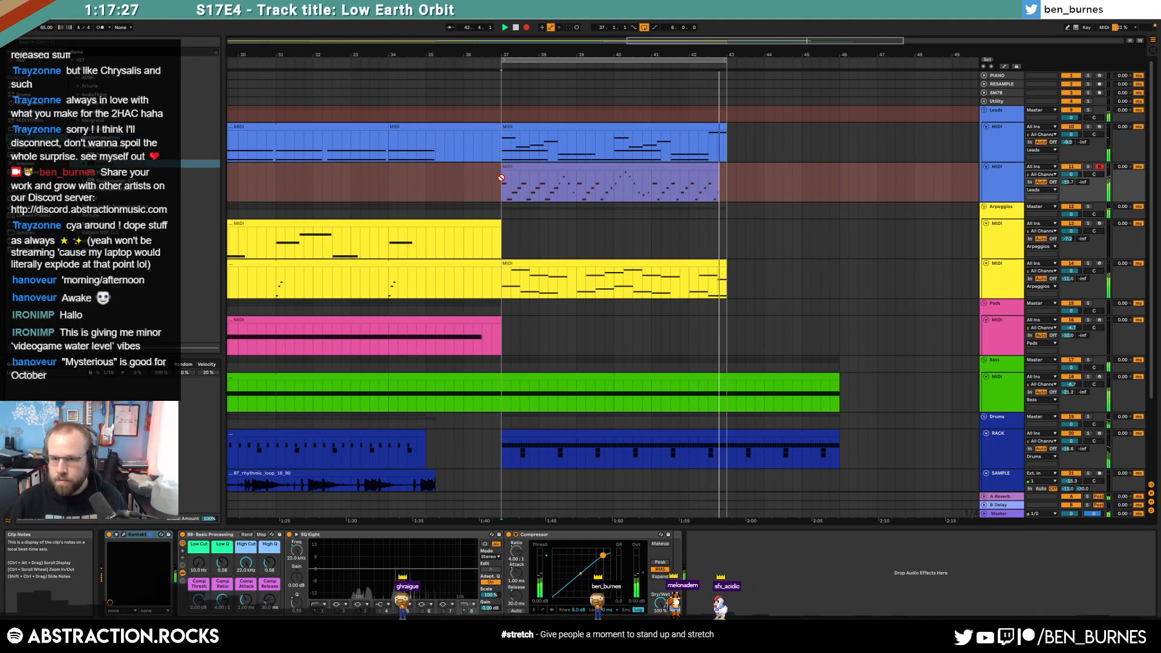
Step: End the piano recording over bars 37 to 43 and raise the last note of the clip's second bar to F4
key("space")
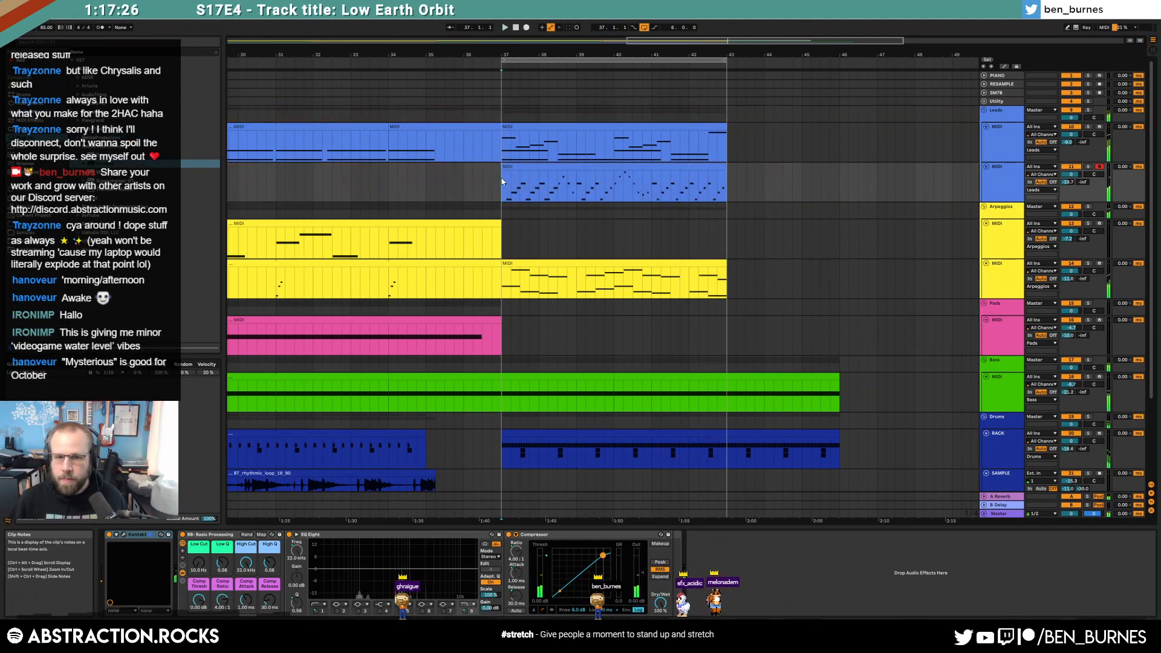
double_click(543, 165)
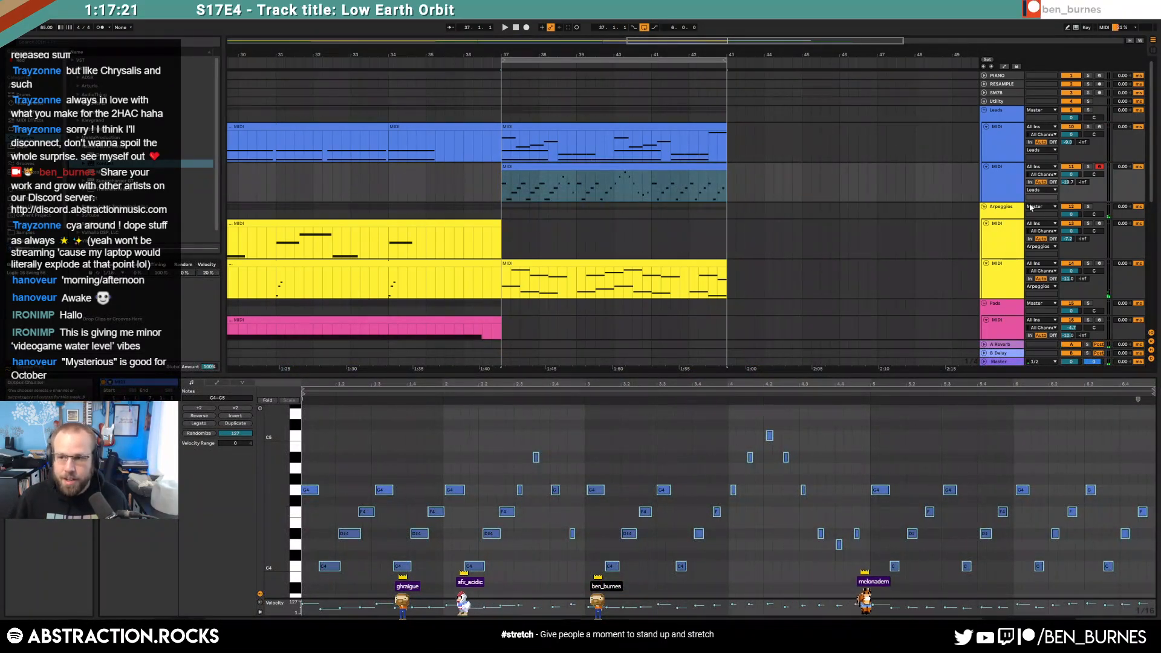
left_click(684, 455)
key("Up")
key("Up")
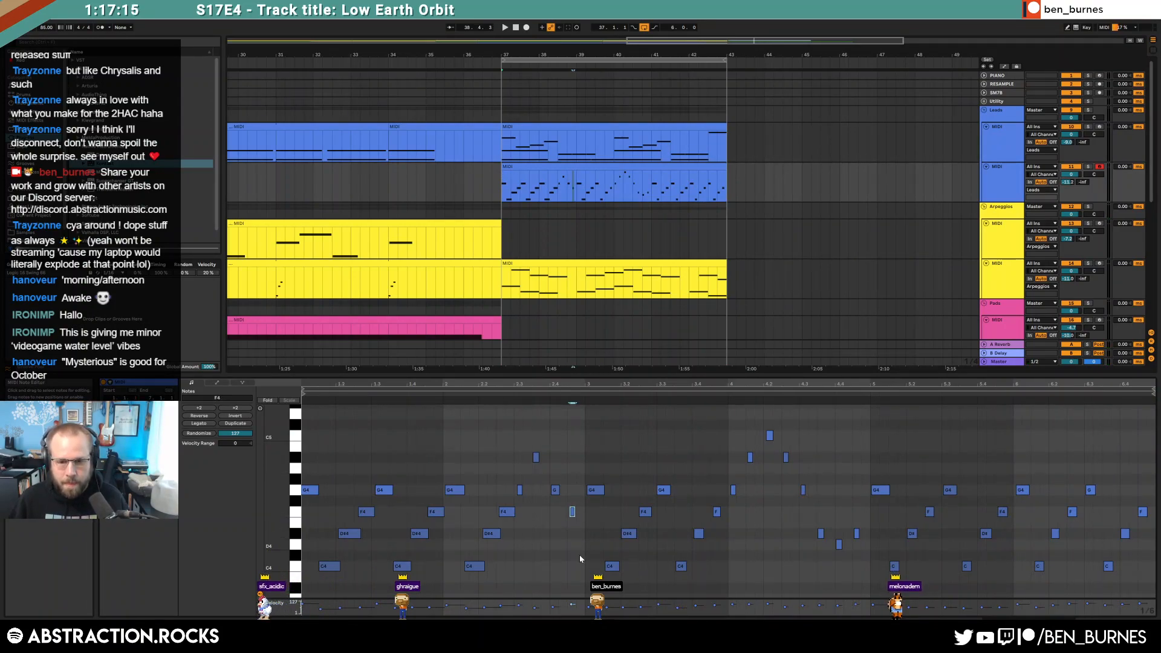
Step: Quantize all notes in the recorded piano clip and play the section back
key("ctrl+a")
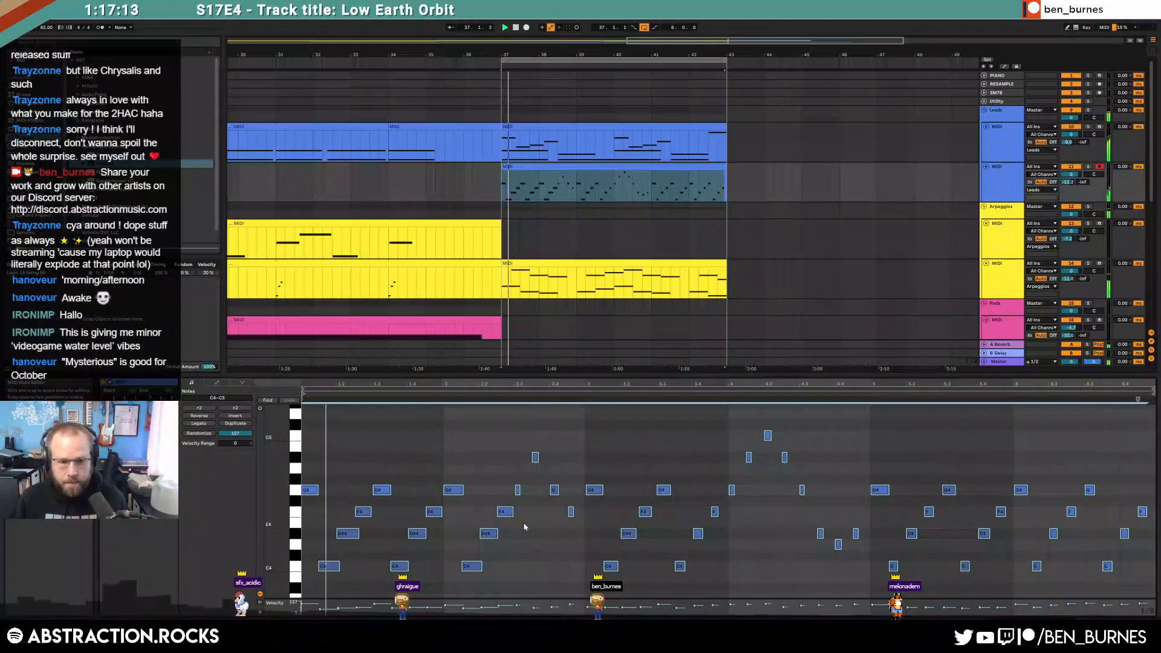
key("space")
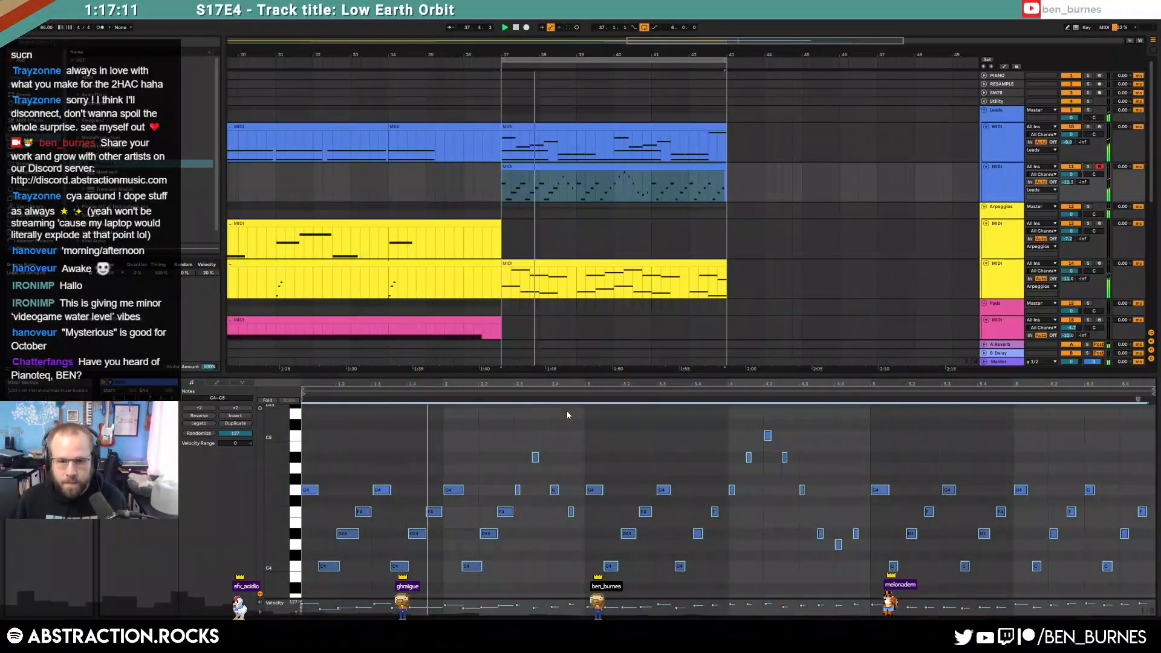
left_click(326, 610)
left_click(304, 604)
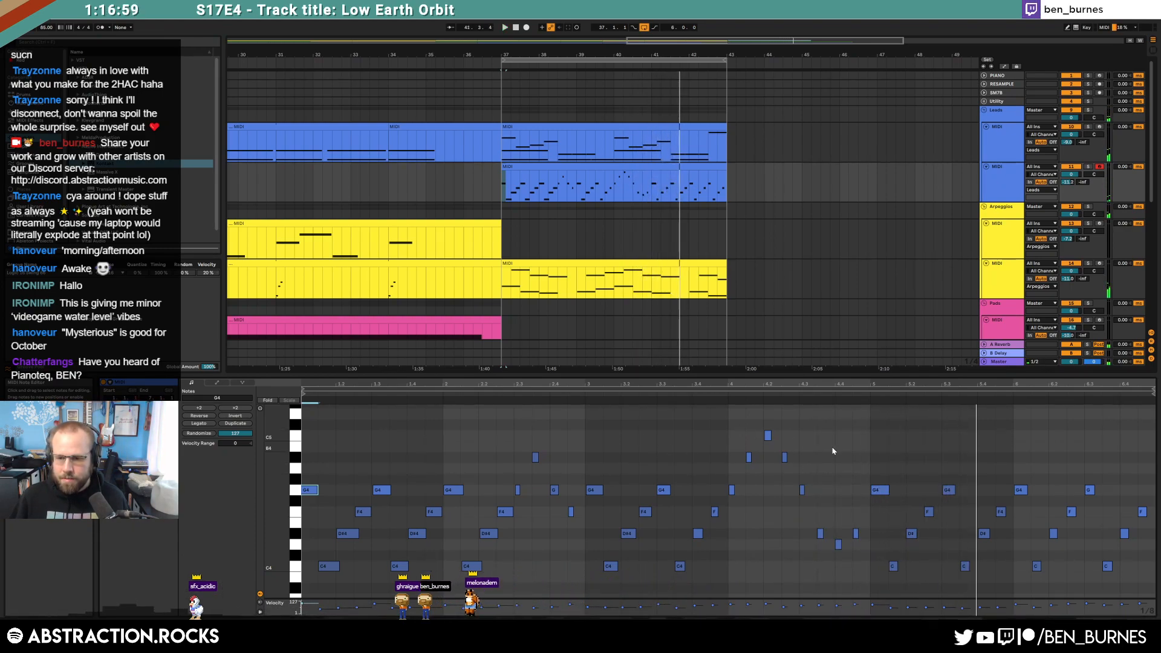
key("space")
Step: Replace the notes in bar 6 of the piano clip with the high run cut from bar 4
left_click_drag(733, 424, 862, 567)
key("ctrl+x")
left_click_drag(1020, 459, 1154, 598)
key("Delete")
left_click(1013, 454)
key("ctrl+v")
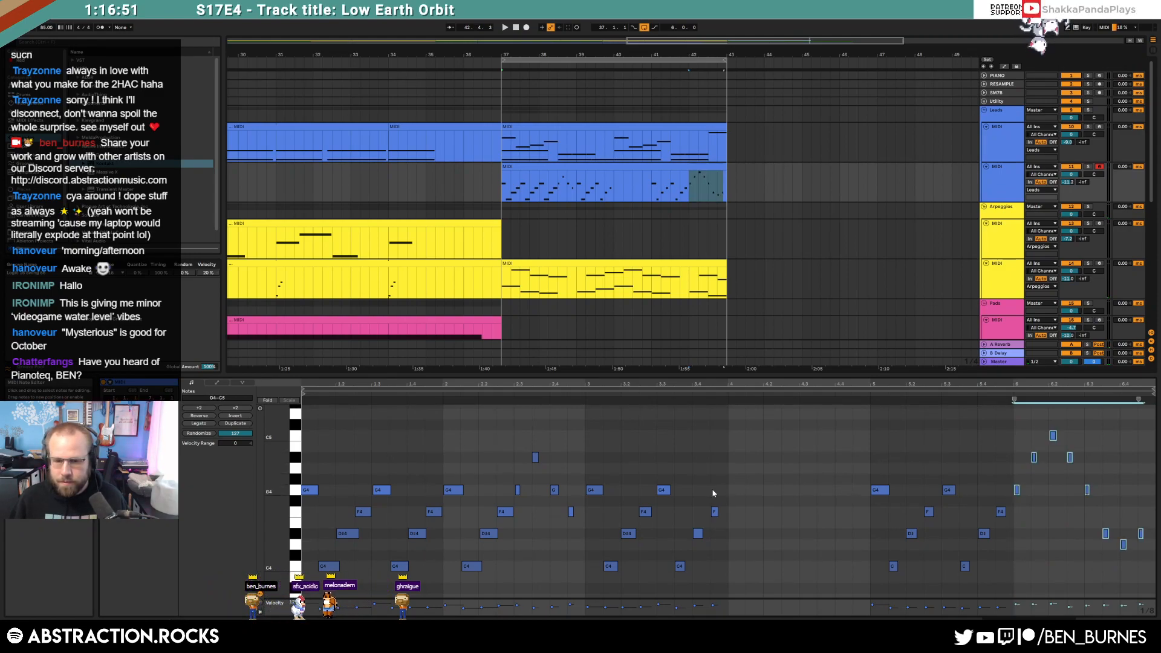
Step: Copy the notes of bar 2 into the empty bar 4 of the piano clip and play the loop
left_click(458, 443)
left_click_drag(546, 558, 576, 575)
key("ctrl+c")
left_click(731, 463)
key("ctrl+v")
key("space")
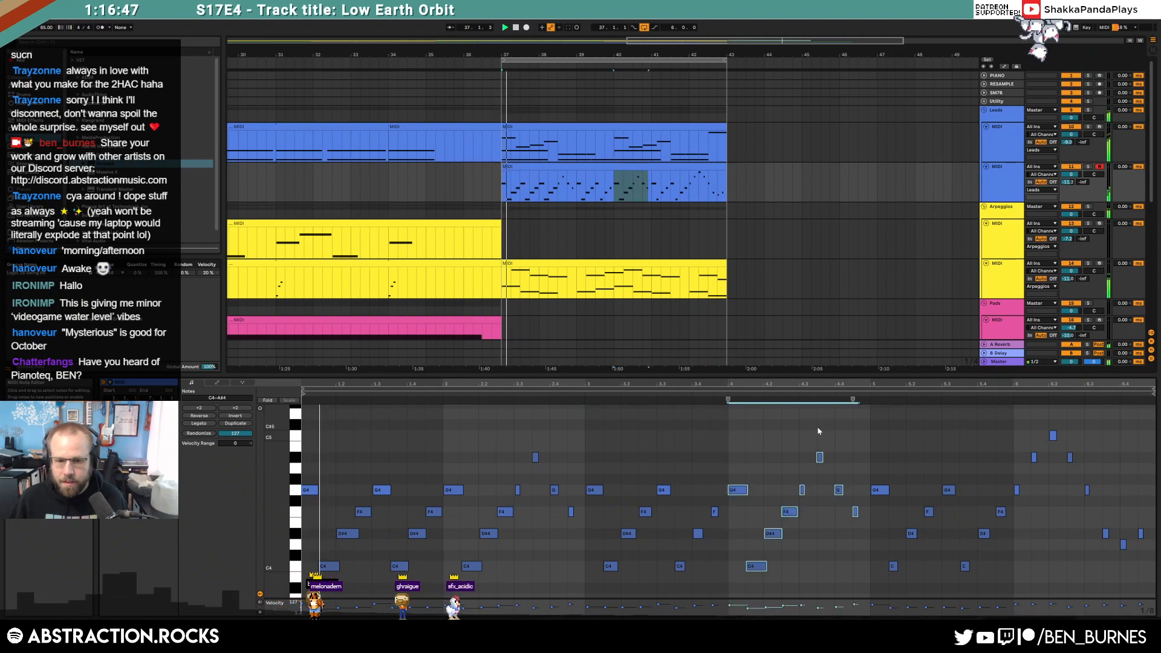
Step: Raise the piano note at 4.4 to C5
left_click(317, 506)
left_click(313, 493)
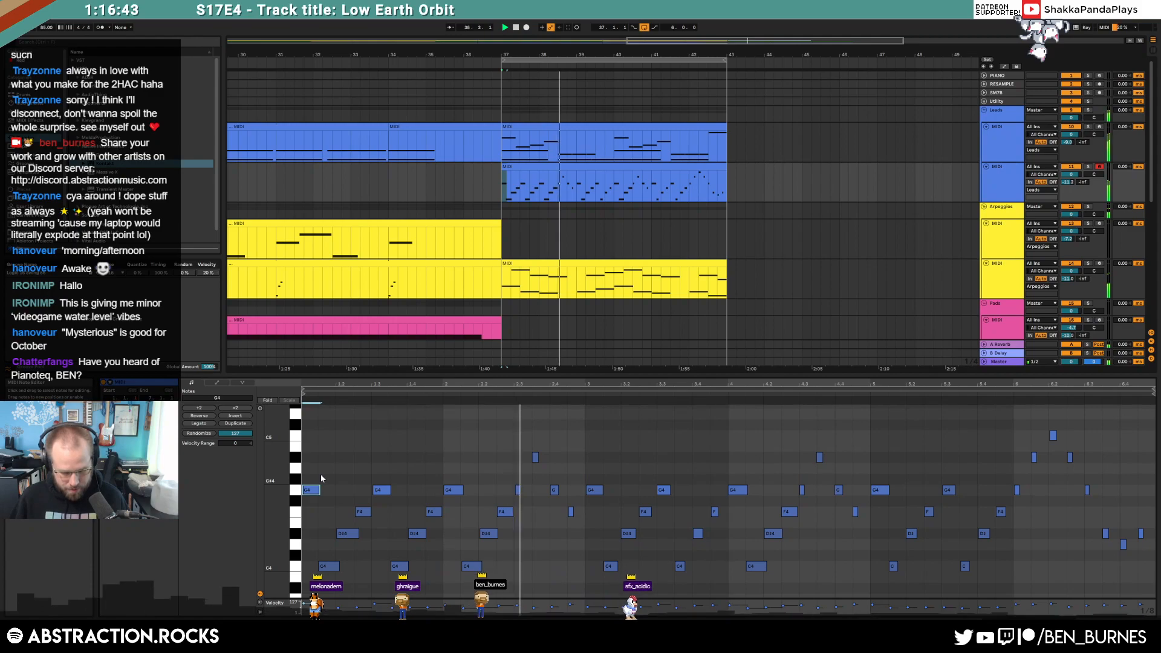
left_click(353, 470)
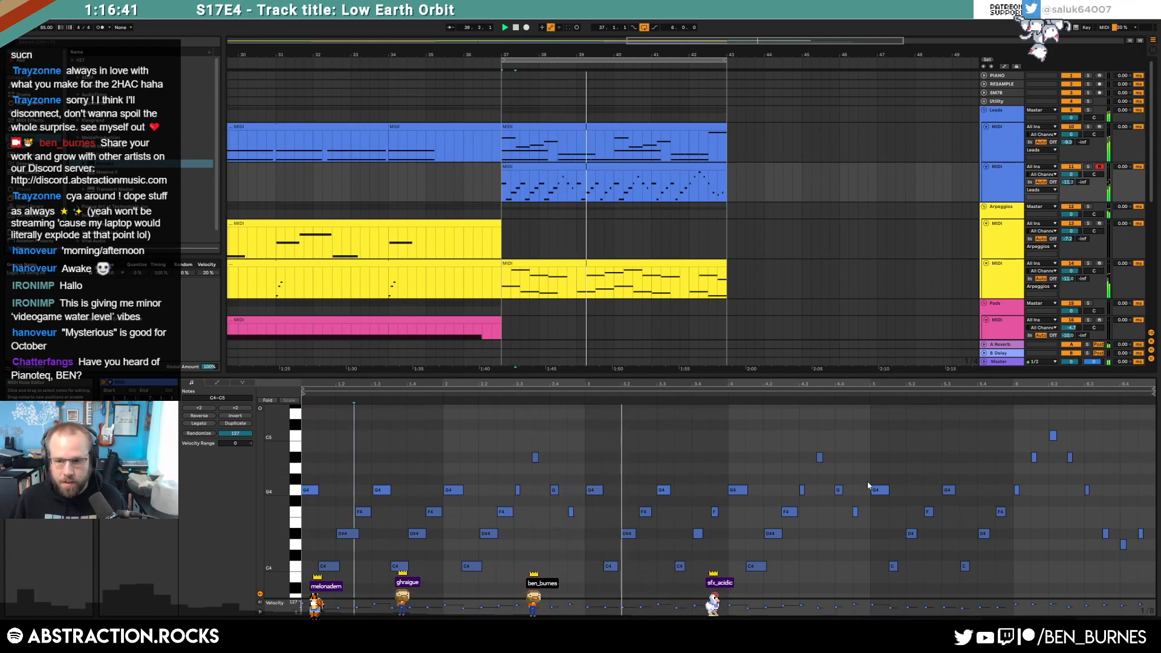
double_click(838, 467)
key("Up")
key("Up")
key("Up")
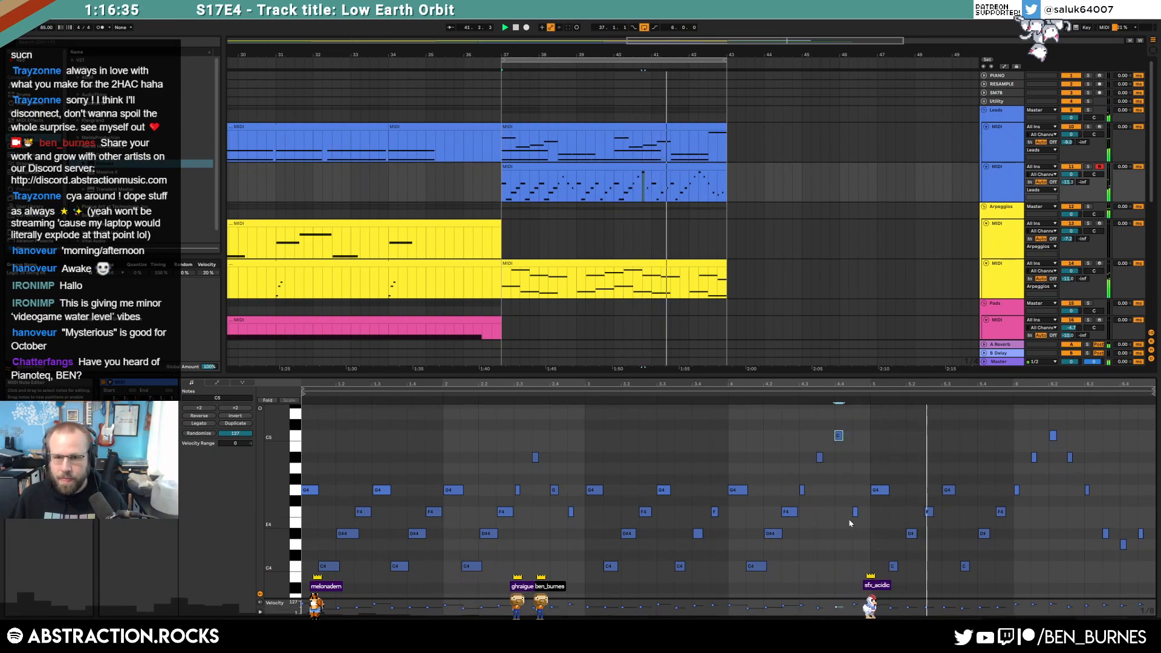
Step: Raise the plateau of the bass filter cutoff automation between bars 41 and 43 to about 0.8
key("shift+Tab")
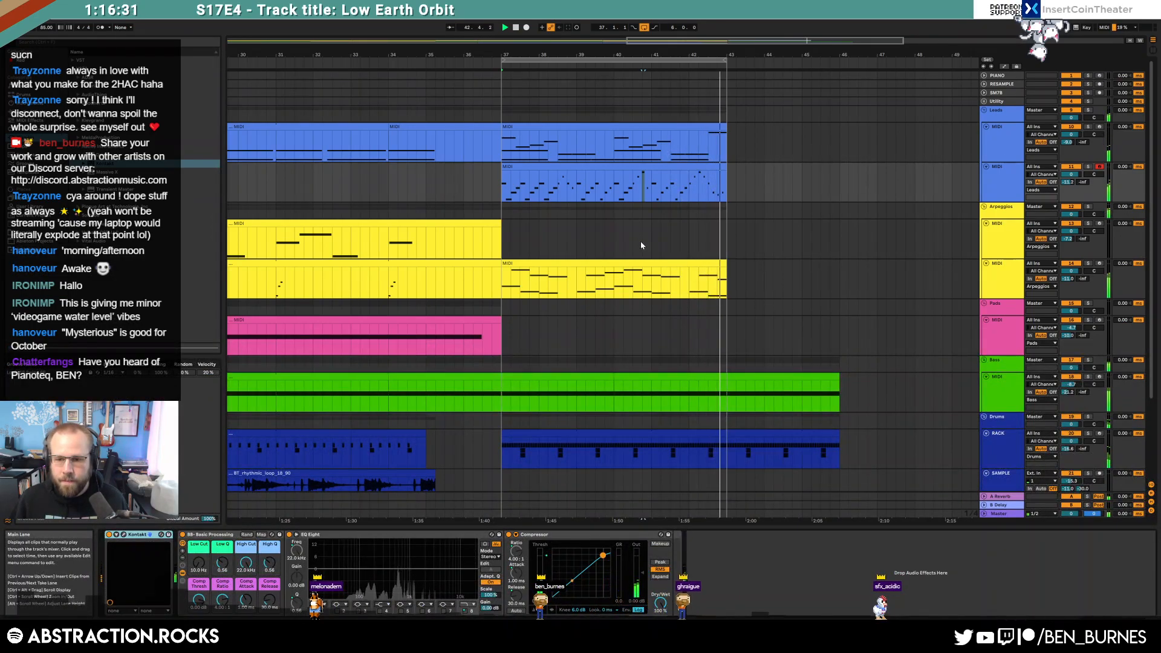
left_click(700, 375)
key("a")
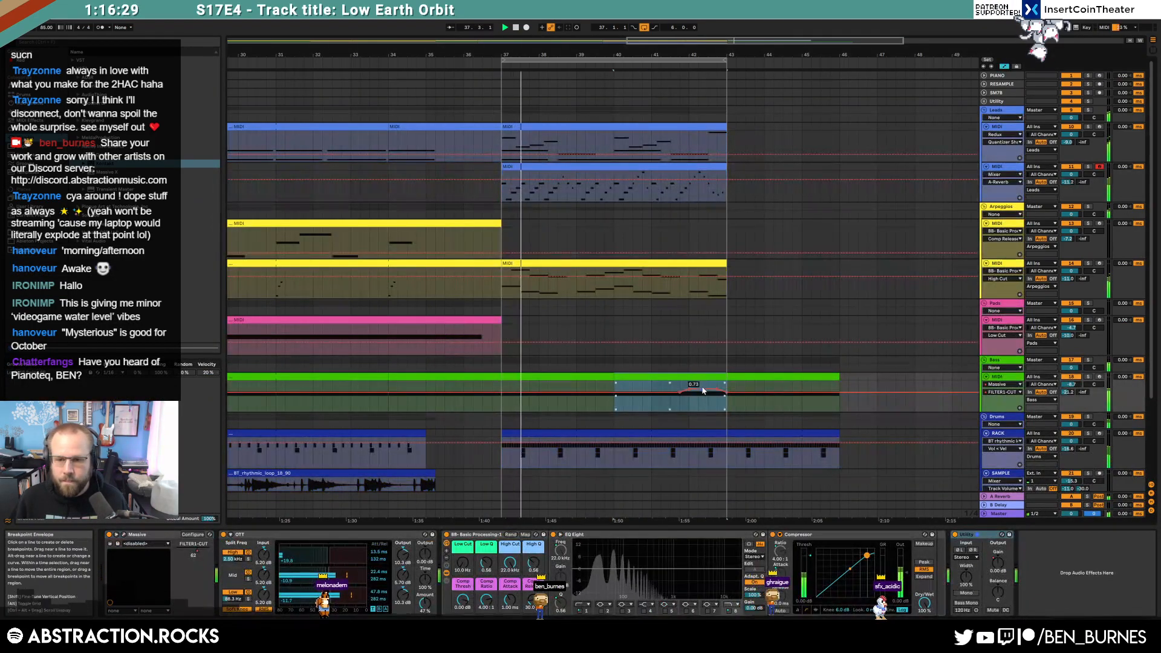
left_click(699, 383)
left_click_drag(702, 388, 702, 385)
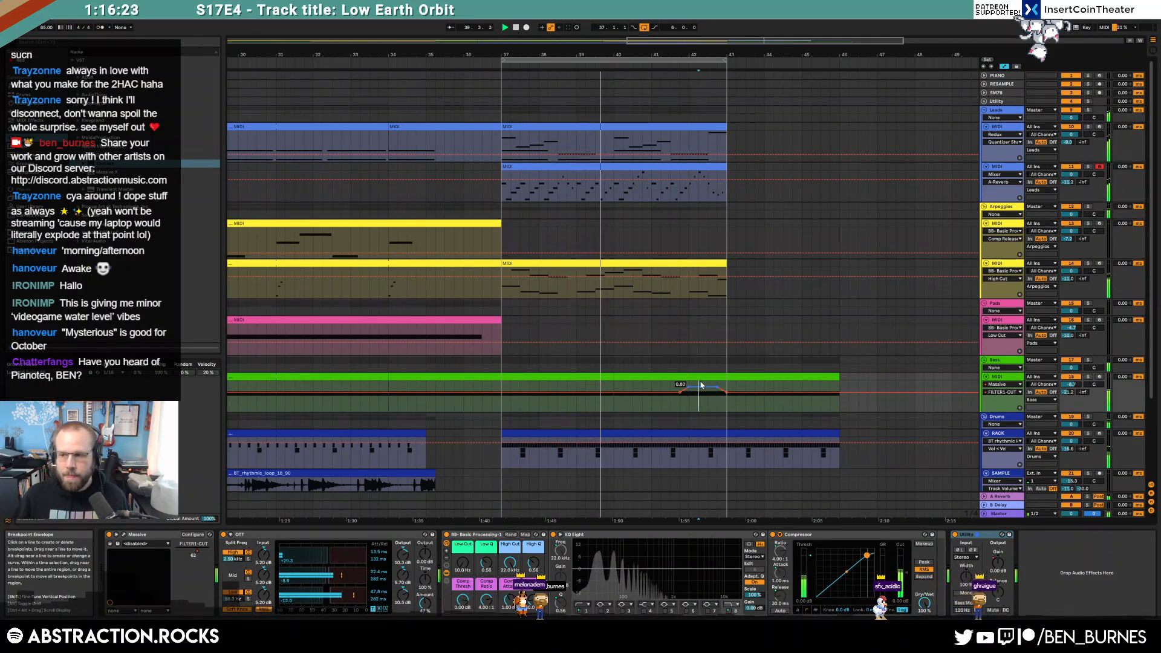
left_click(680, 355)
scroll(681, 356, "down", 2)
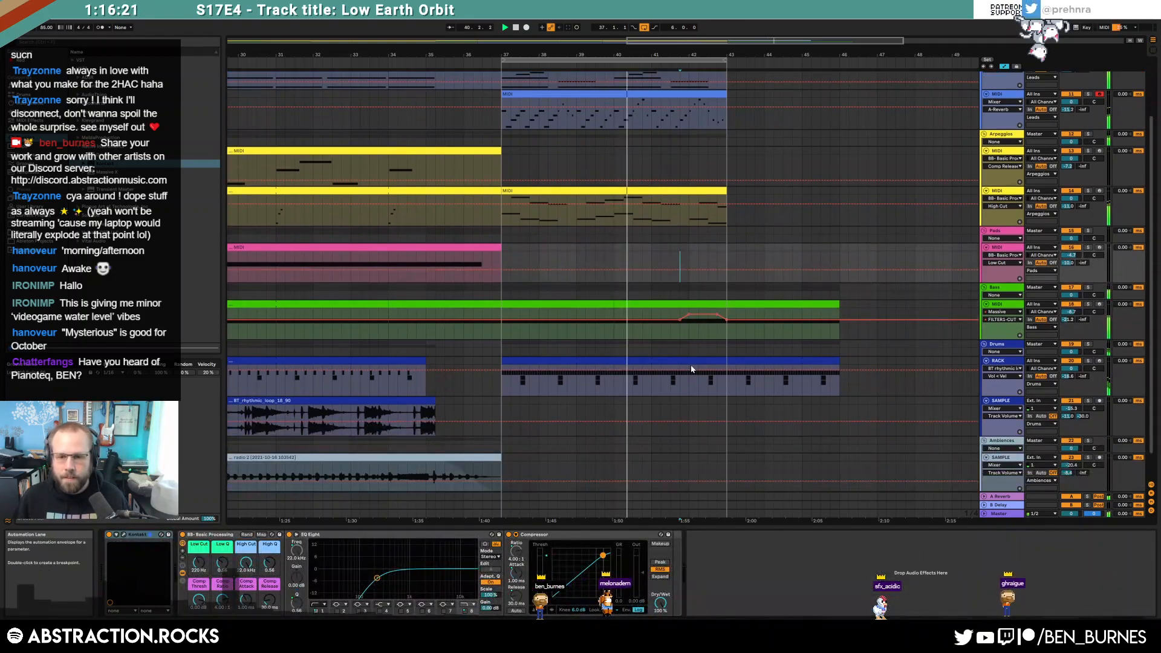
Step: Search the sample library's folders for bass drum samples, going into the Vengeance packs
double_click(686, 361)
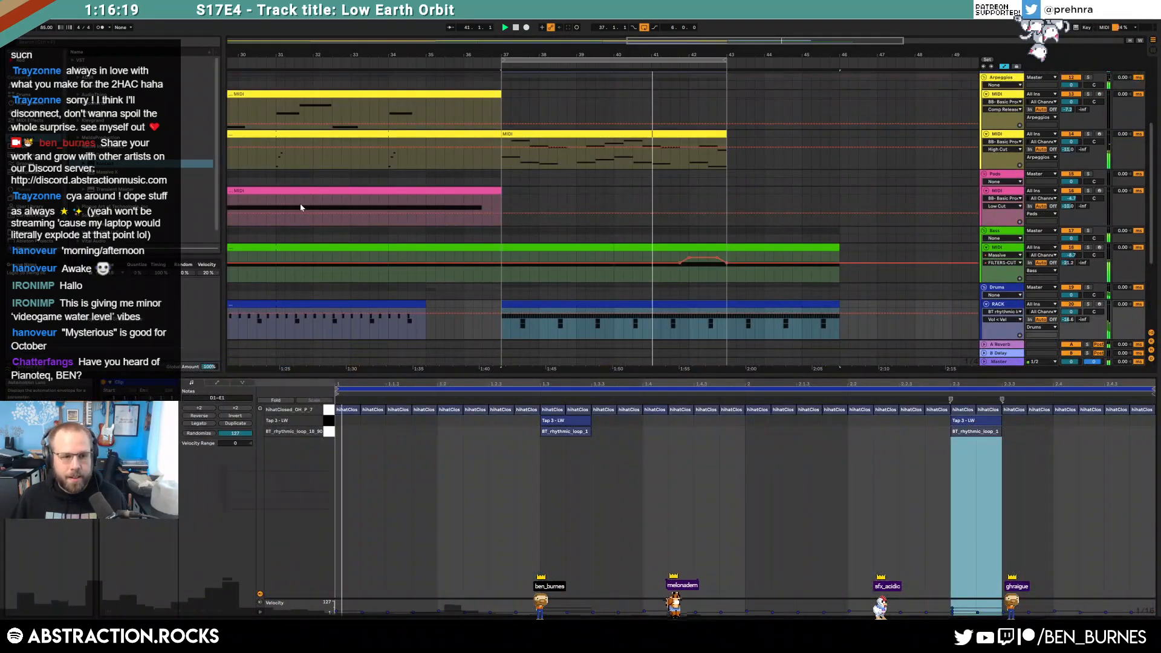
key("shift+Tab")
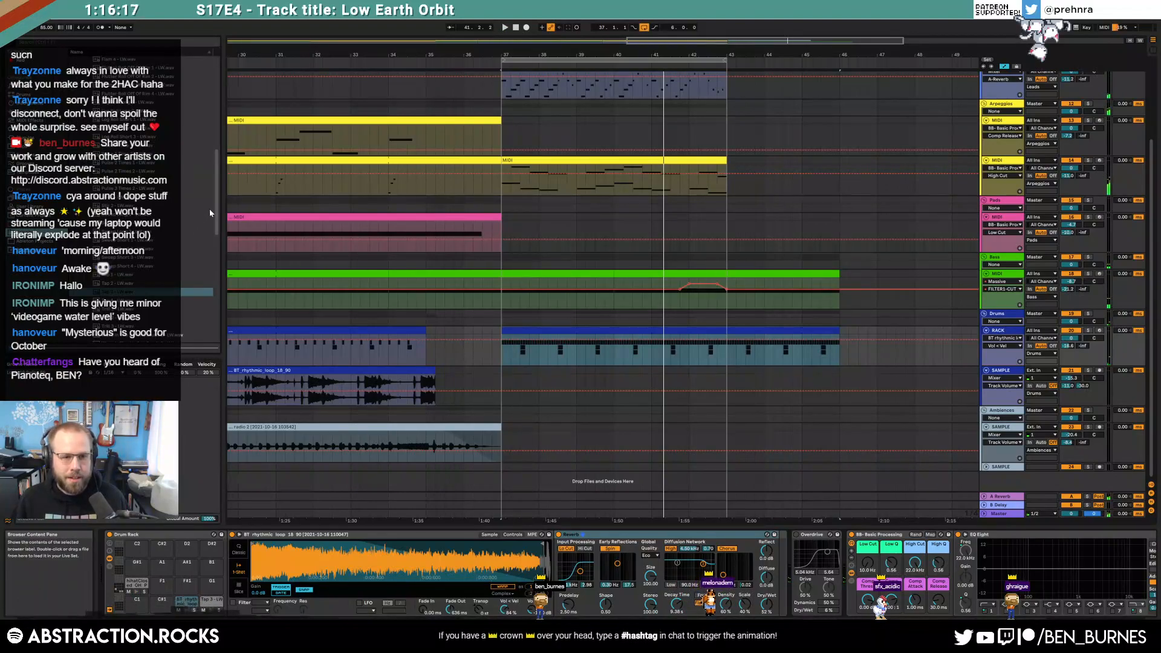
scroll(212, 299, "down", 10)
scroll(212, 300, "down", 3)
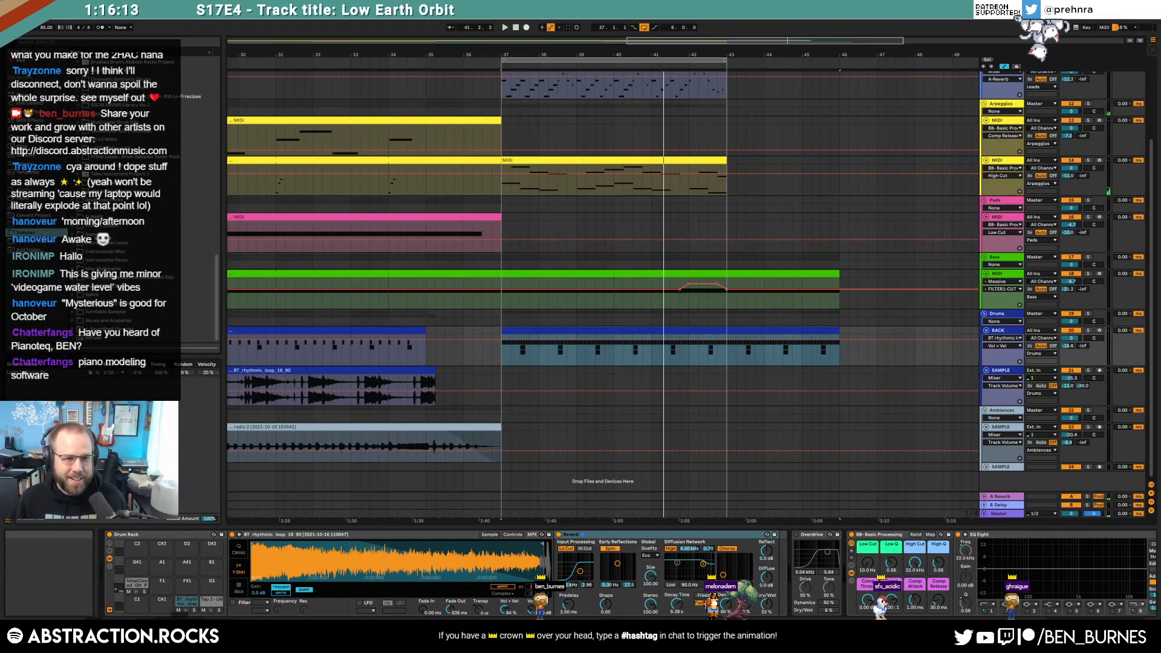
left_click(73, 269)
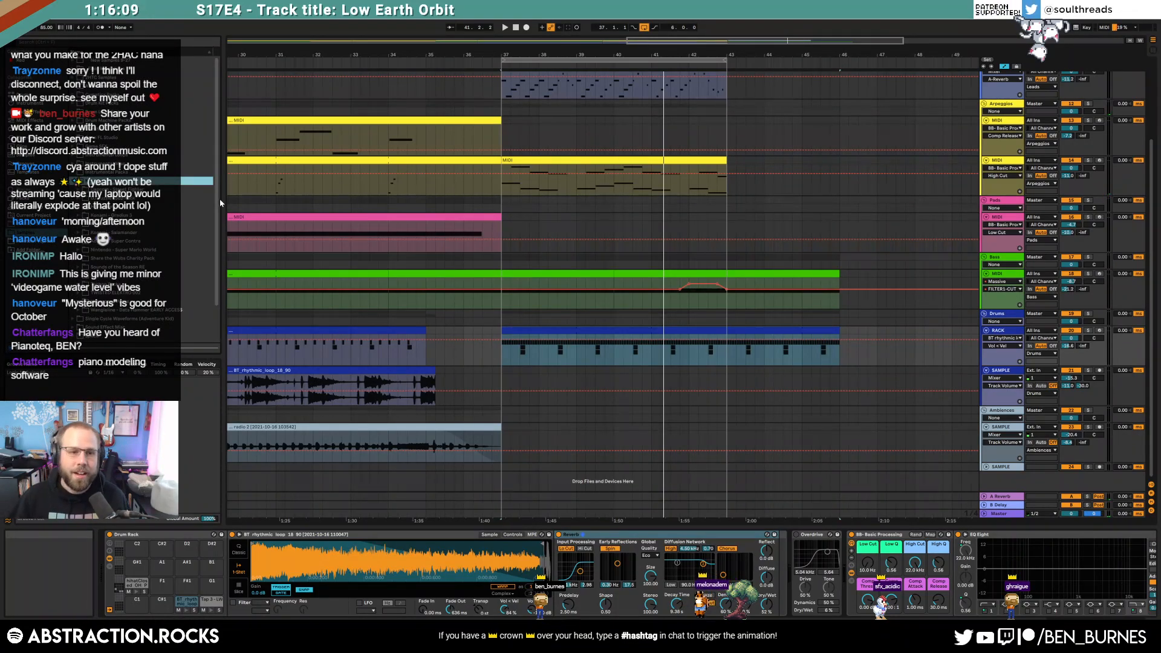
mouse_move(218, 193)
left_mouse_down()
mouse_move(219, 206)
mouse_move(219, 195)
left_mouse_up()
left_click(73, 181)
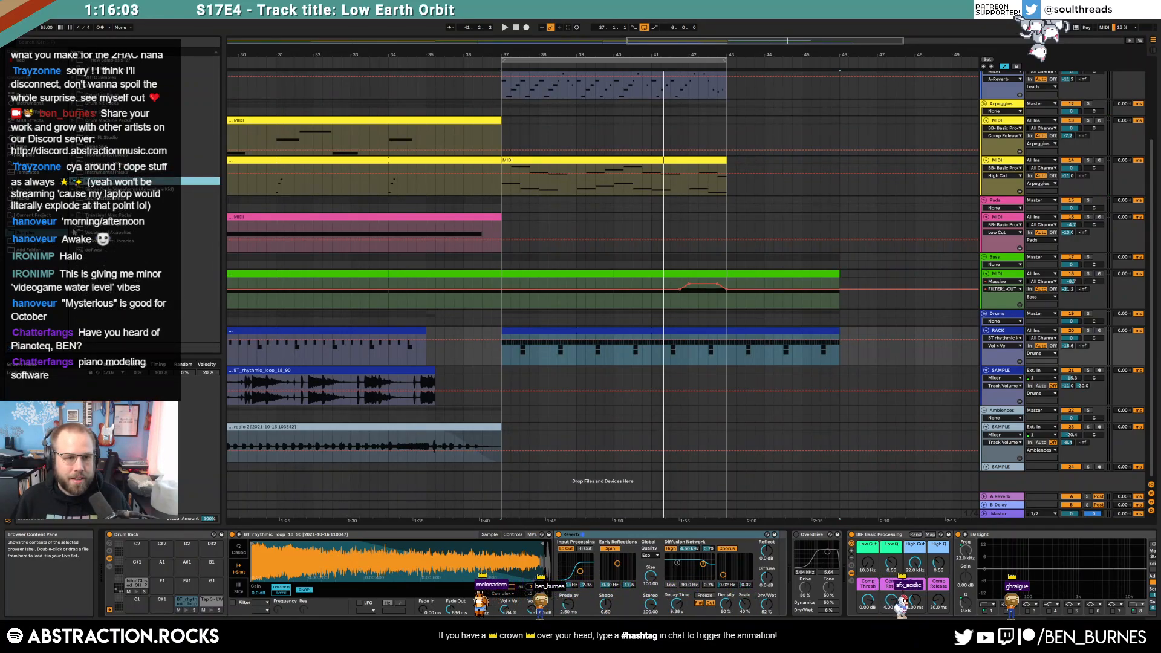
left_click(74, 224)
left_click(73, 225)
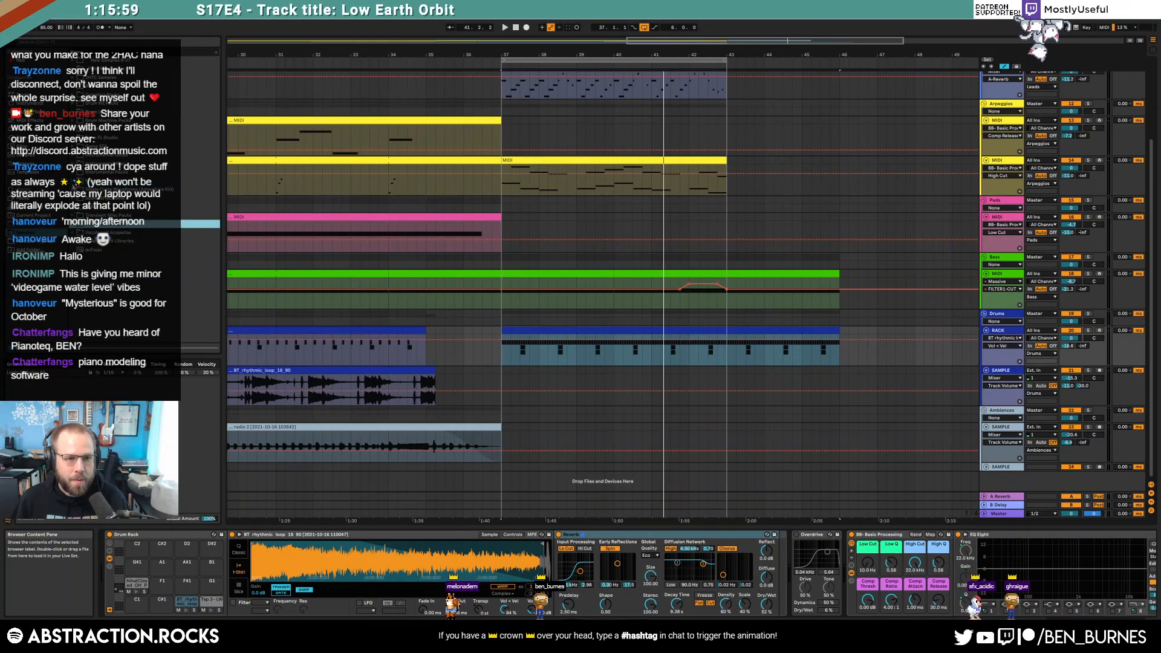
left_click(73, 182)
left_click_drag(218, 105, 220, 161)
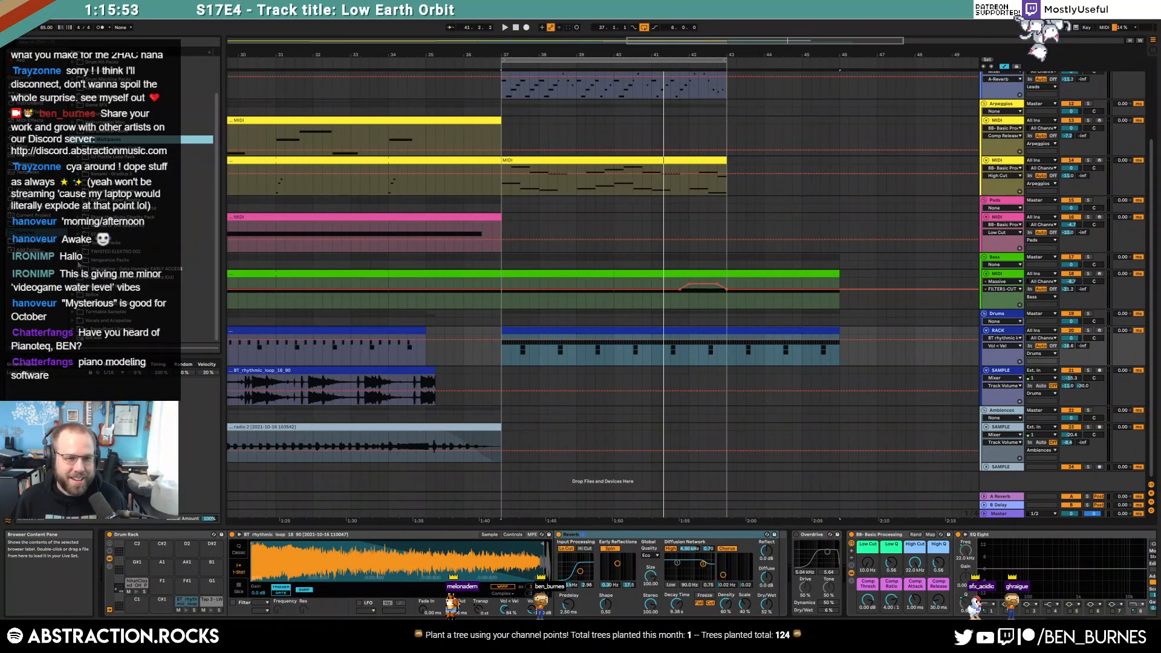
left_click(79, 256)
left_click_drag(220, 122, 218, 192)
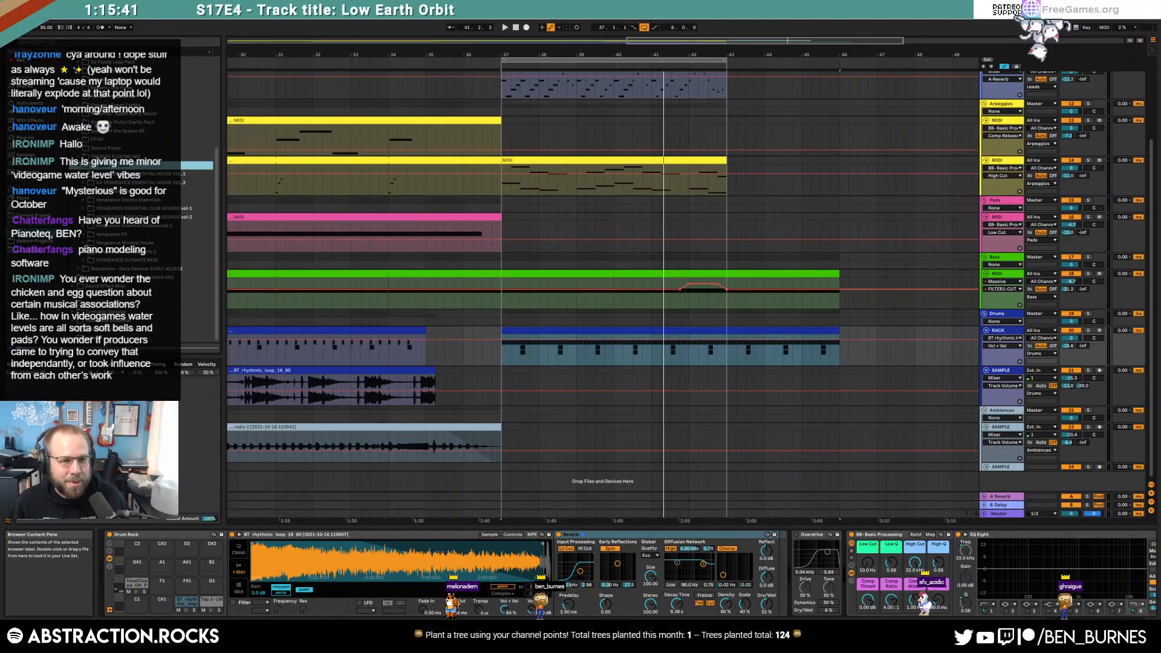
Step: Load the kick sample VMH1 Bassdrums 117 from the Vengeance bass drum folder onto the empty C1 pad of the Drum Rack
left_click(84, 243)
left_click(87, 262)
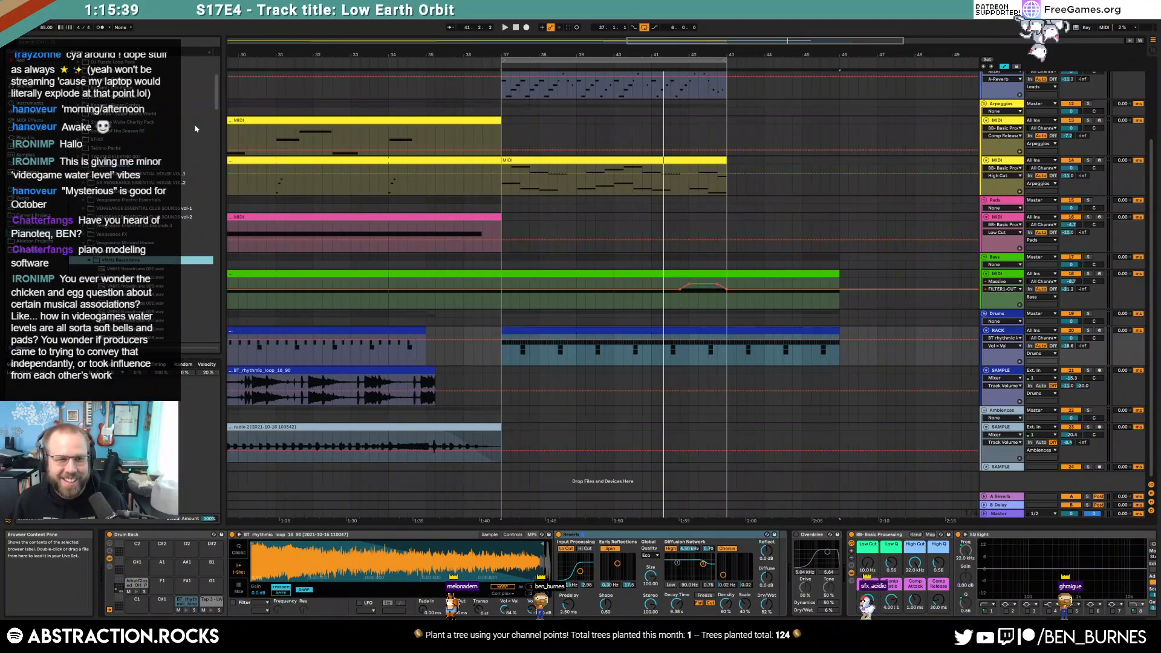
left_click_drag(217, 93, 195, 219)
left_click(145, 199)
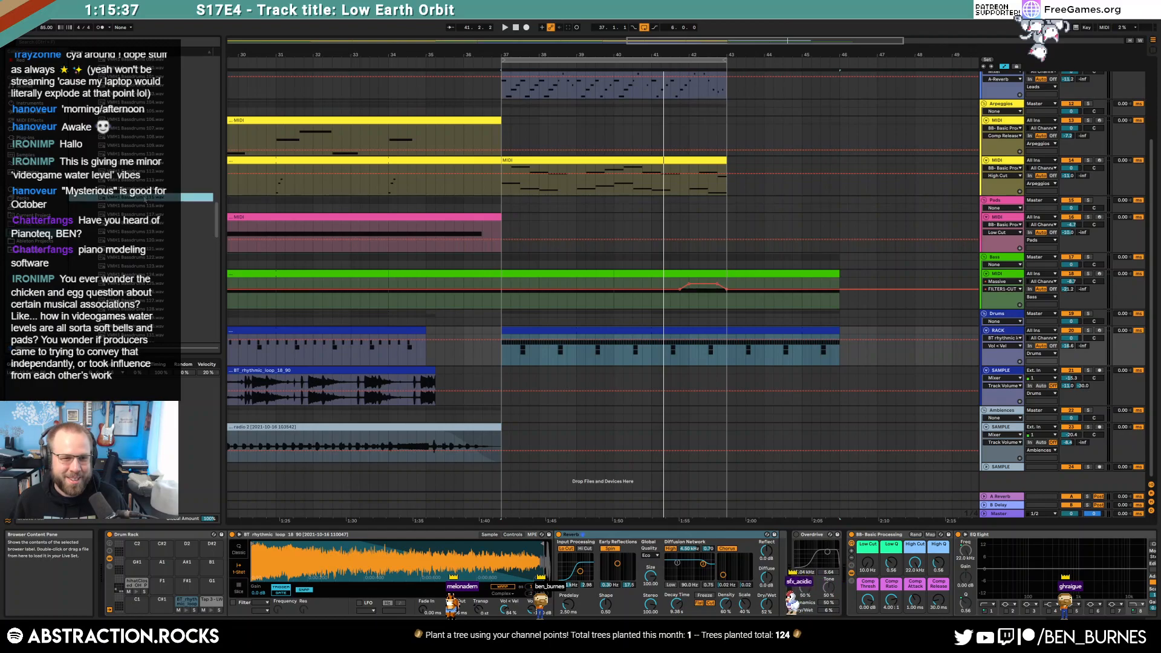
key("Down")
key("Down")
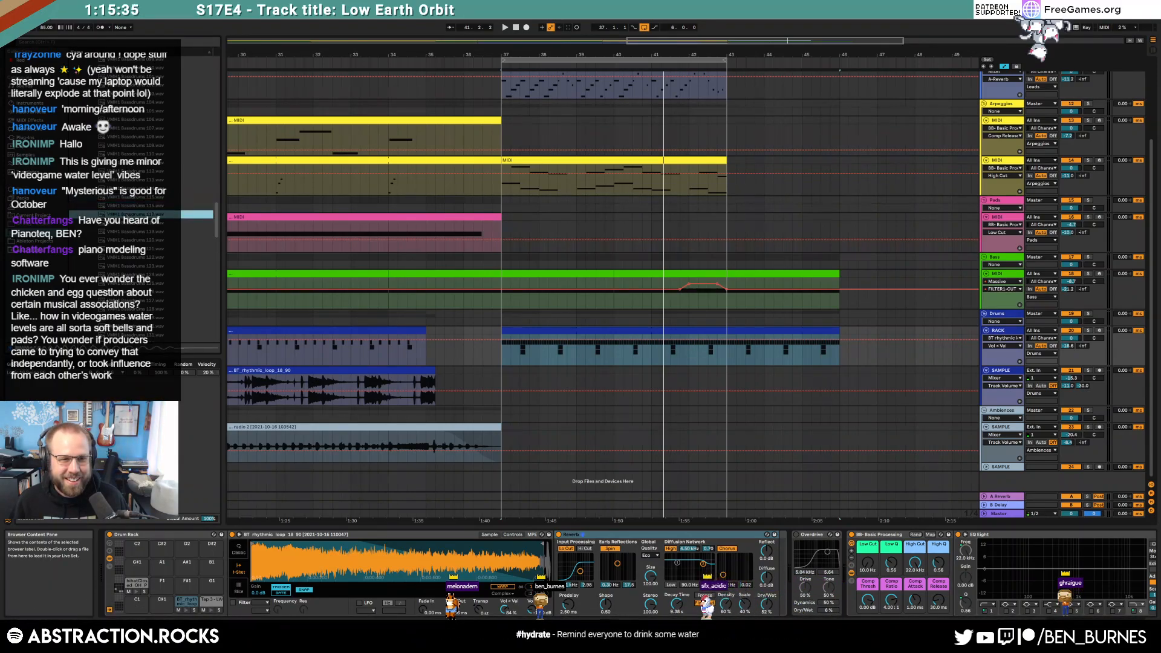
left_click_drag(156, 216, 136, 602)
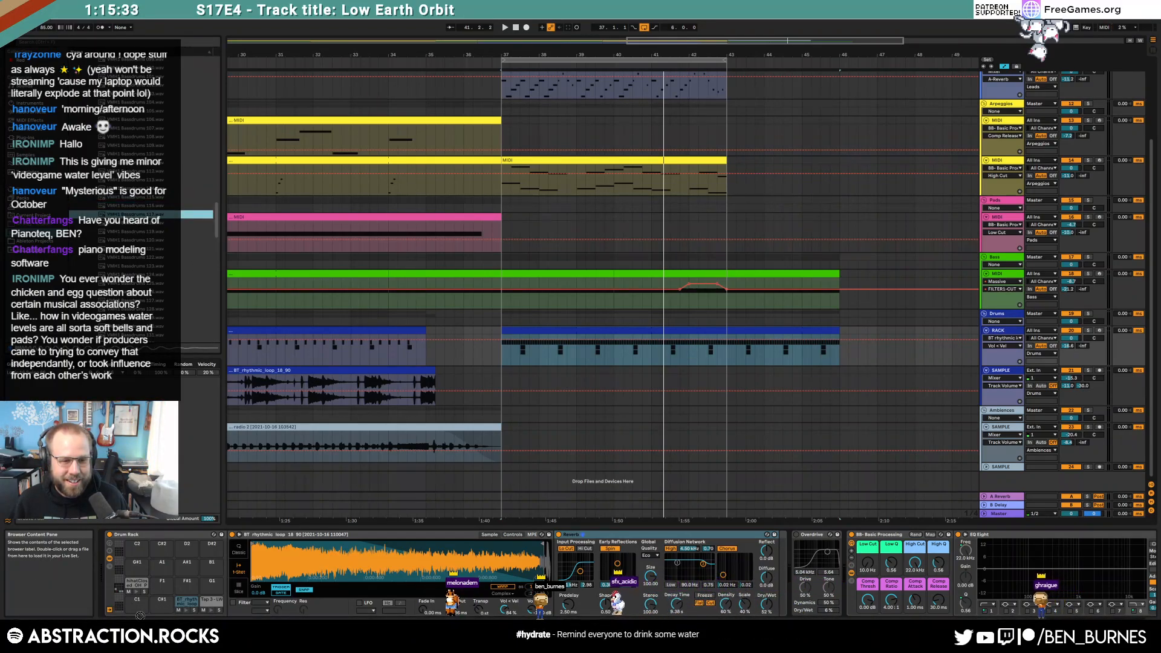
Step: Add kick notes at 1.1 and 1.2.3 of the drum rack clip after bar 37 and duplicate the pair into its second bar
double_click(593, 331)
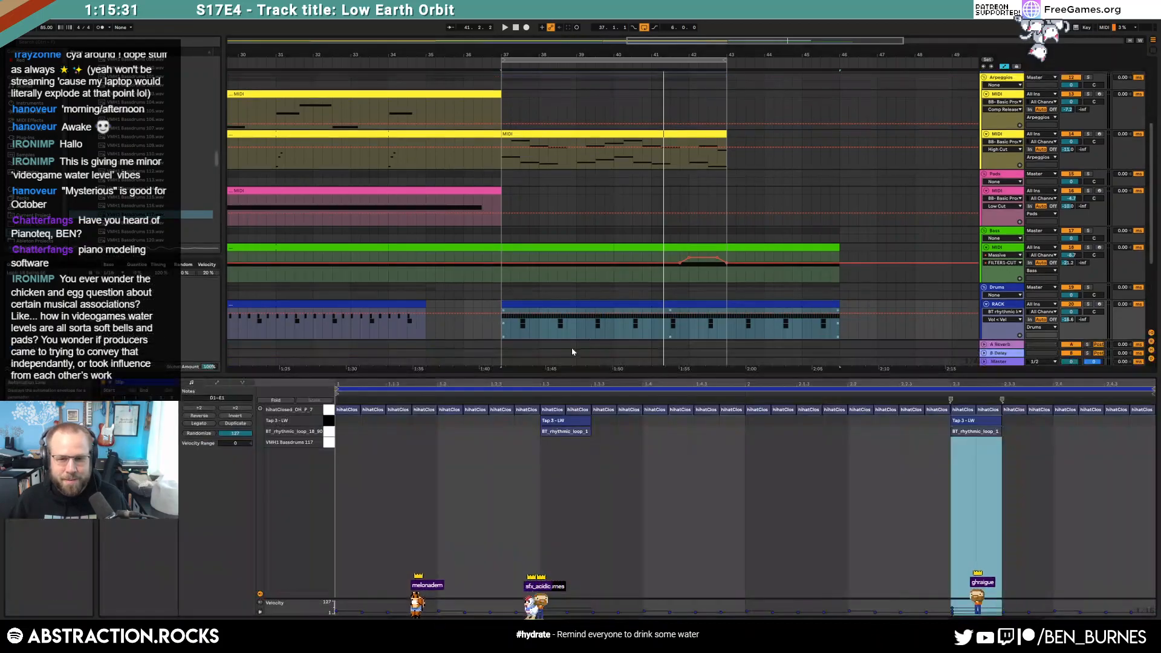
double_click(340, 442)
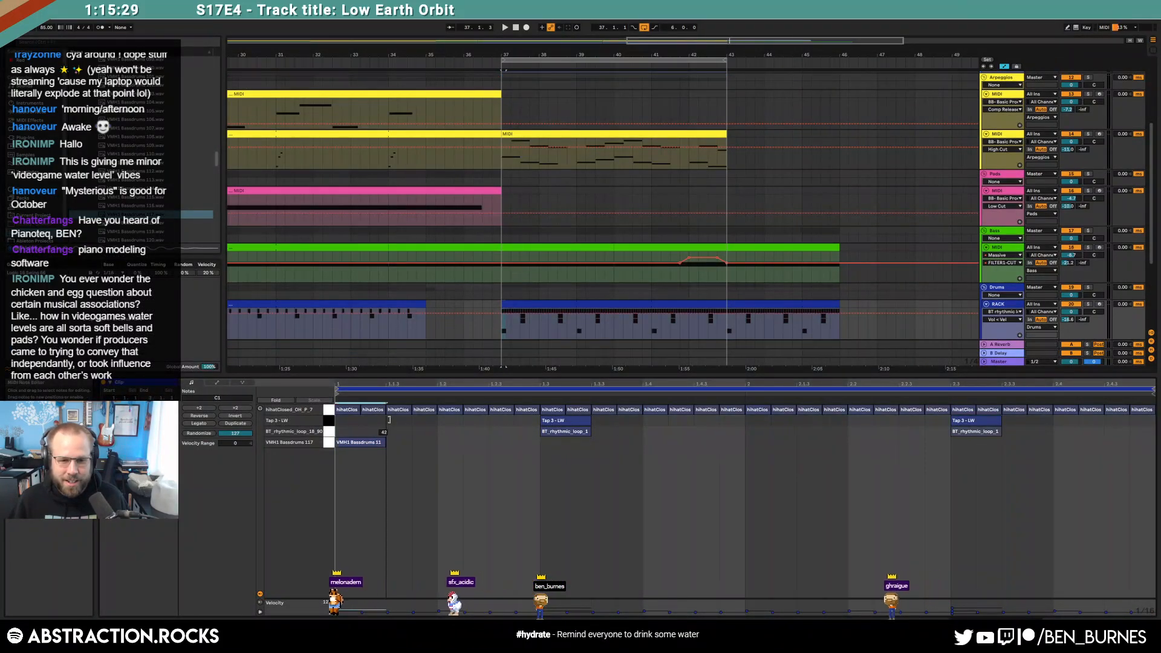
key("space")
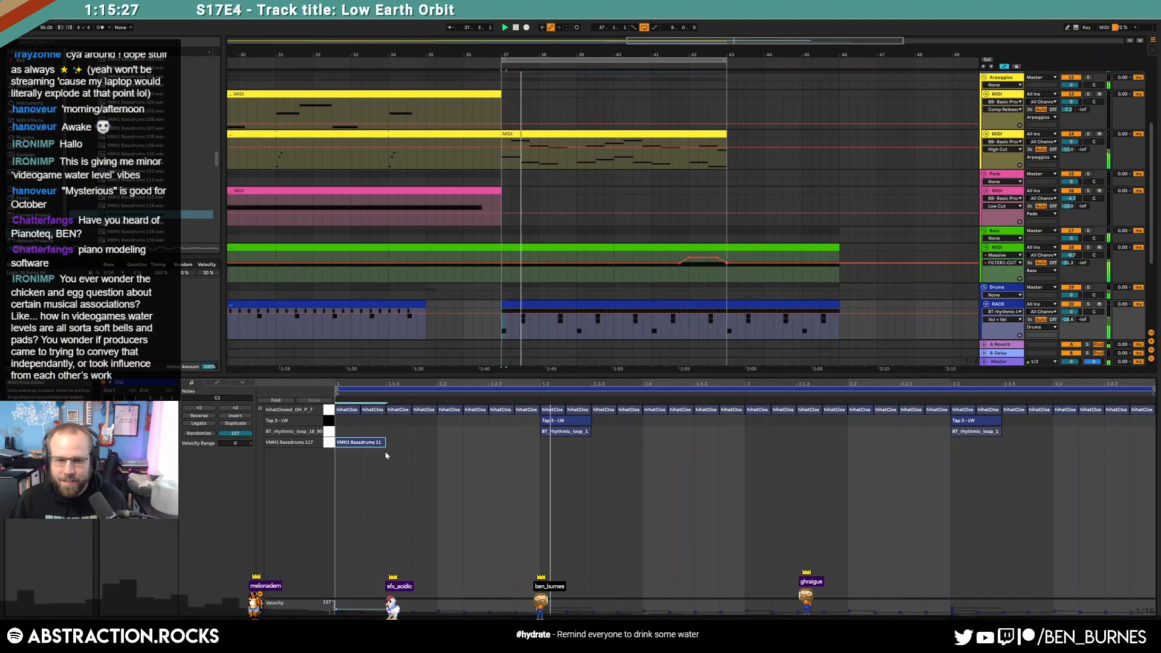
left_click_drag(361, 447, 513, 446)
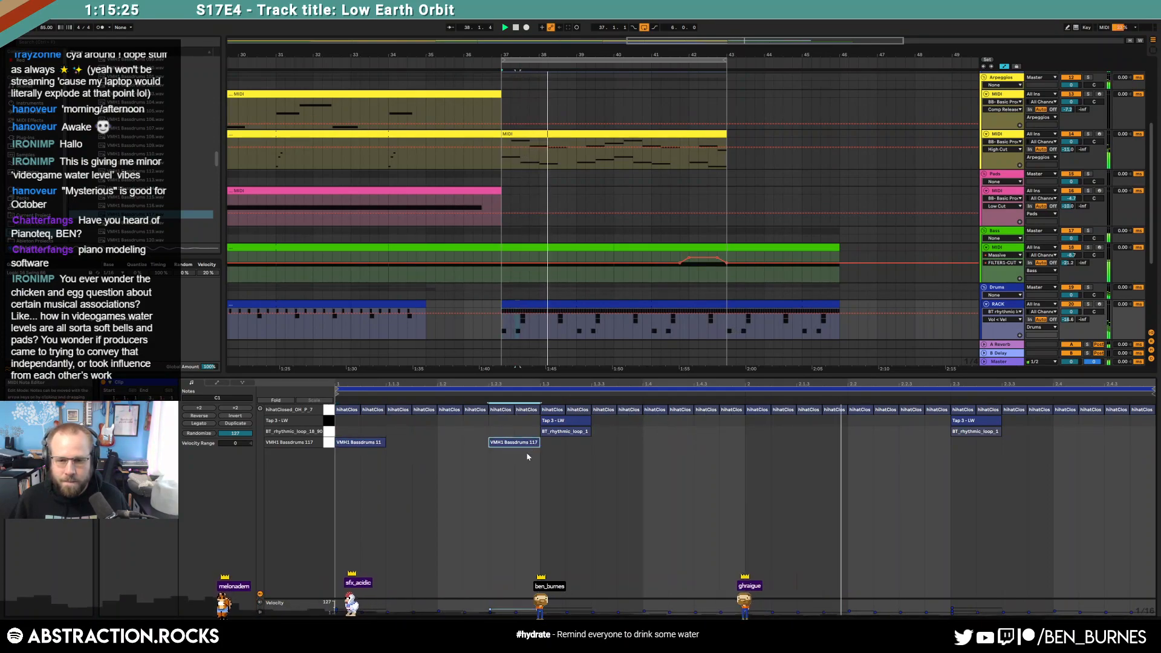
left_click_drag(743, 443, 365, 451)
key("ctrl+d")
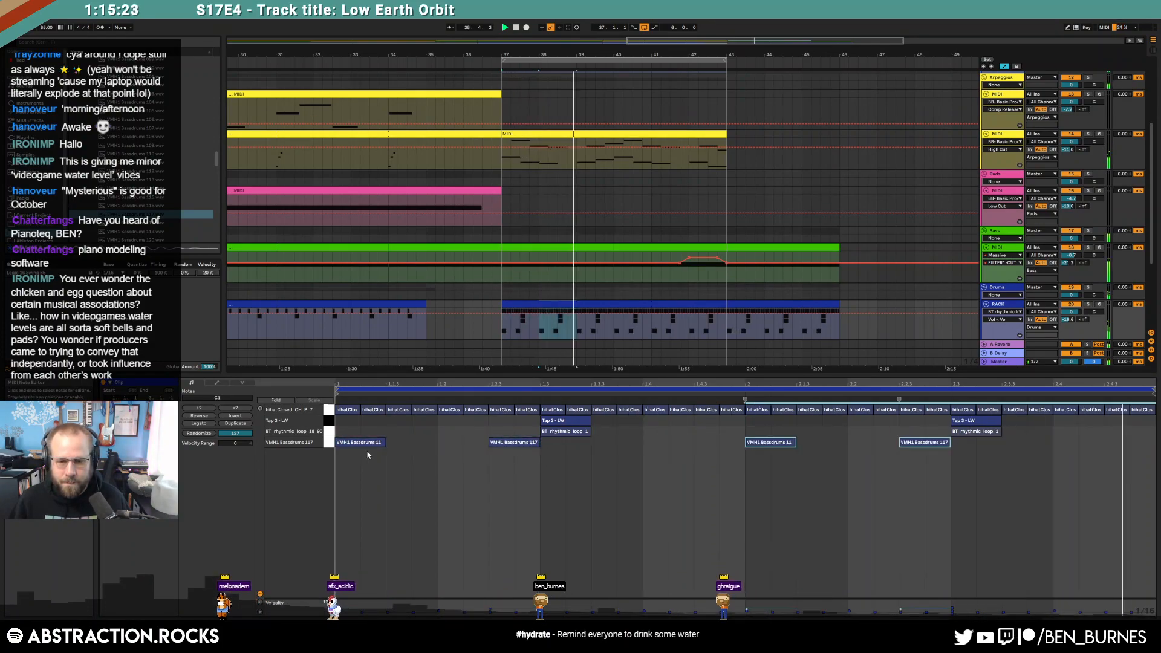
Step: Set the velocity of all kick notes to 71 and delete the kick on the downbeat of the clip's second bar
left_click(329, 443)
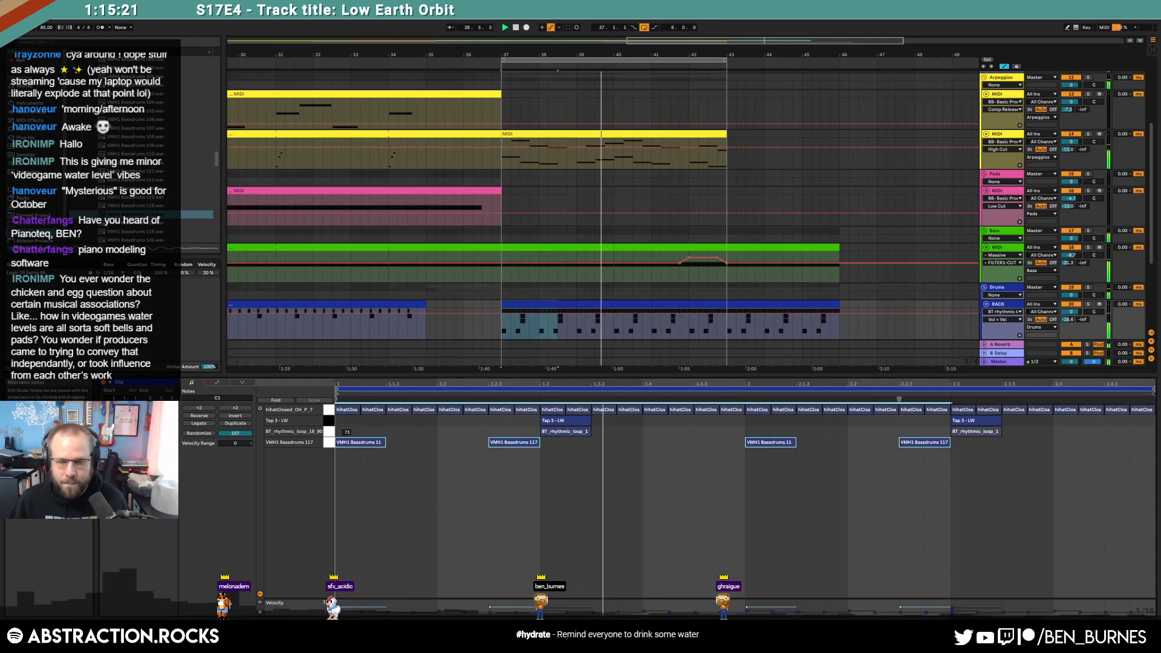
key("shift+Tab")
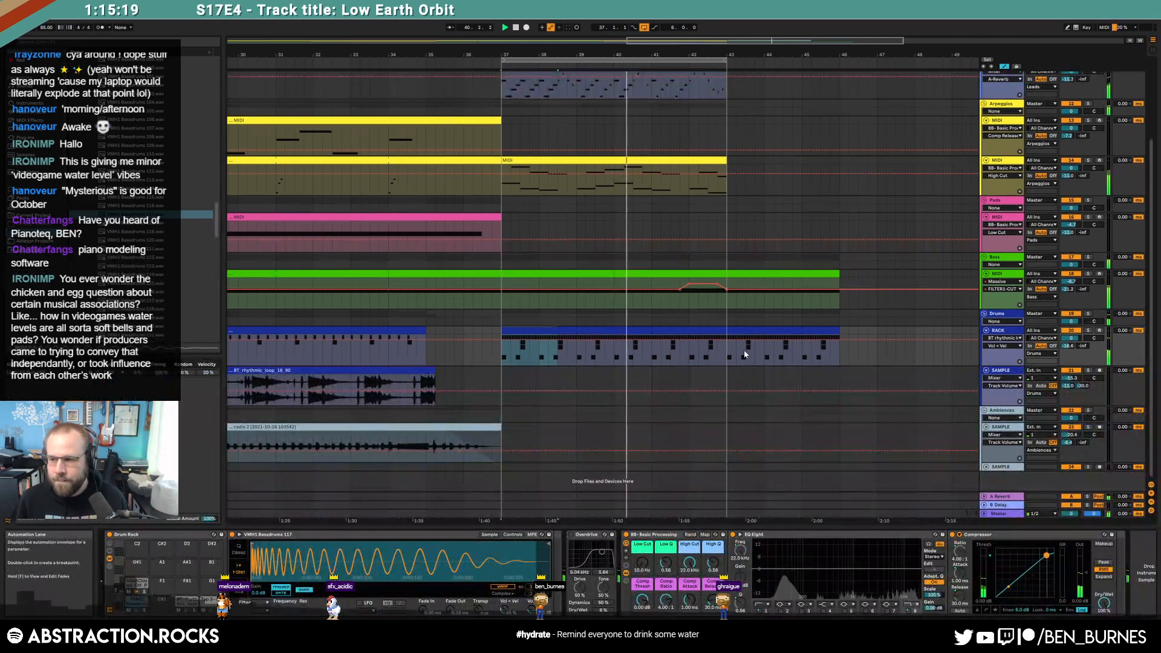
double_click(670, 331)
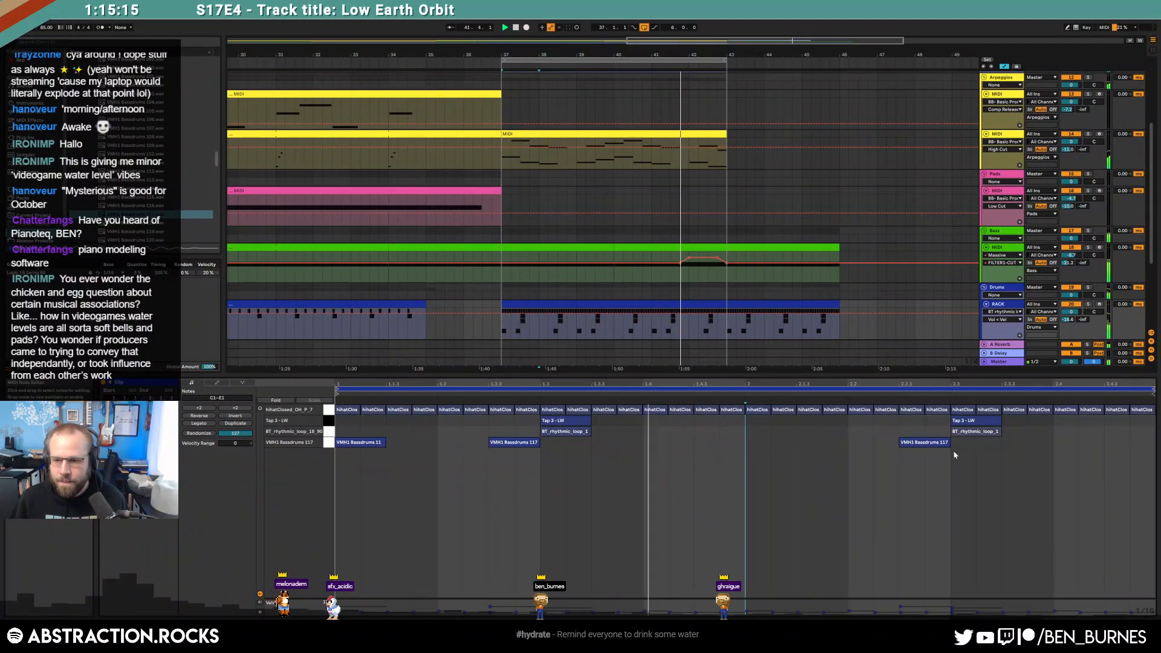
key("shift+Tab")
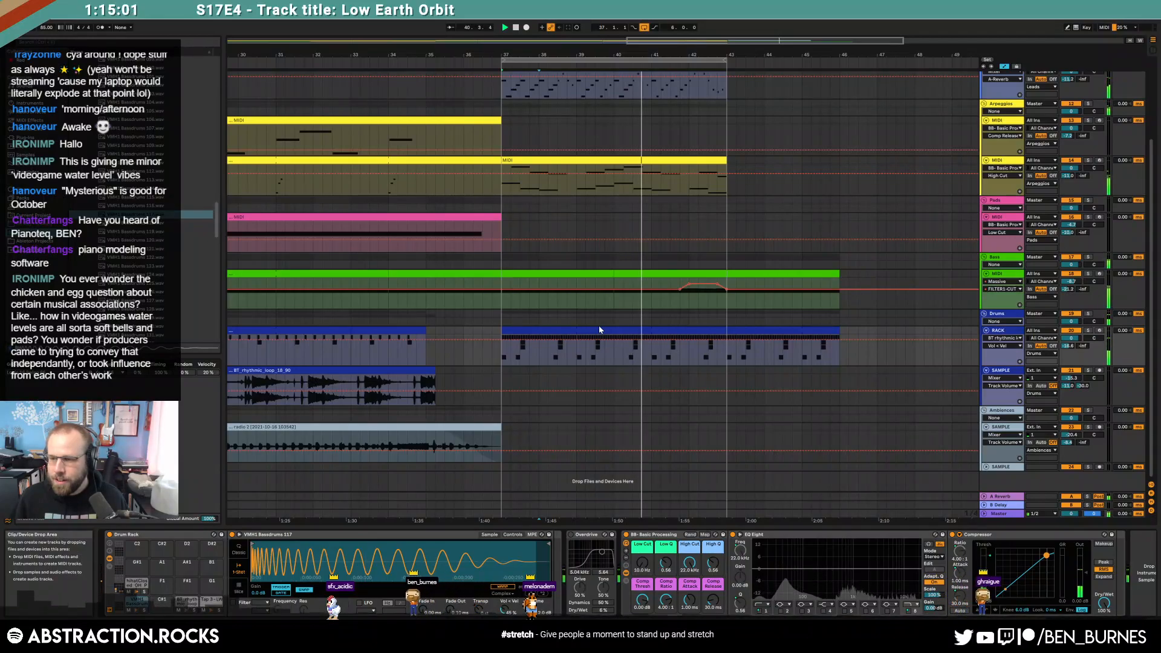
Step: Hide the automation lanes and play the whole arrangement from about bar 18 to review the lead-in to the new section
left_click(616, 331)
key("space")
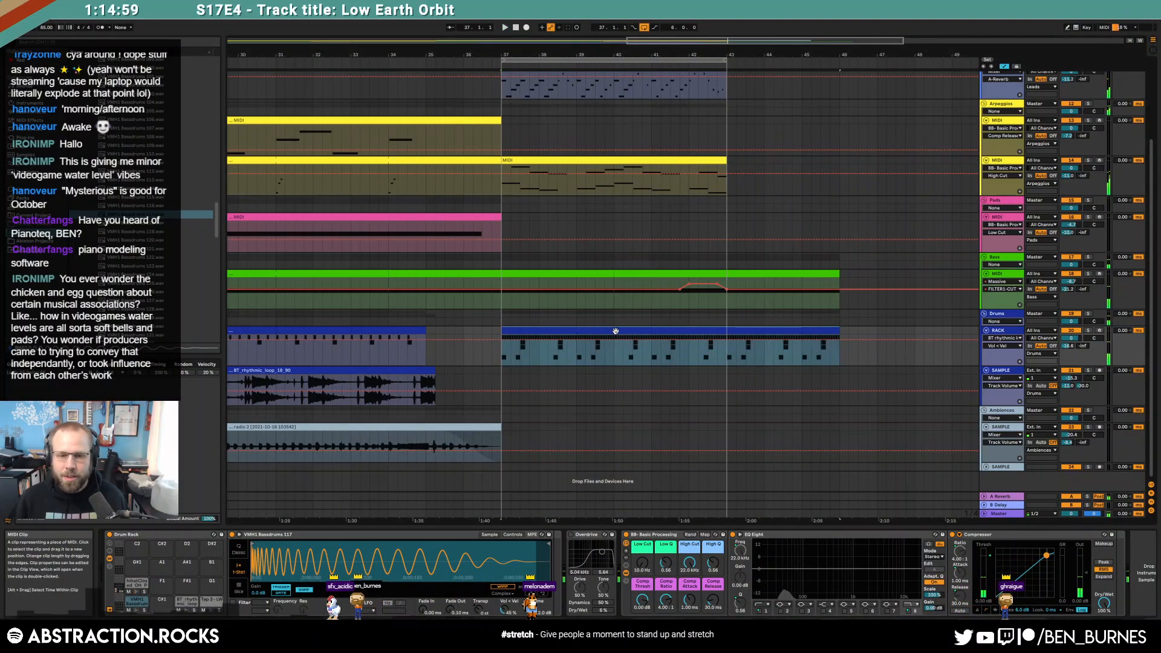
key("ctrl+a")
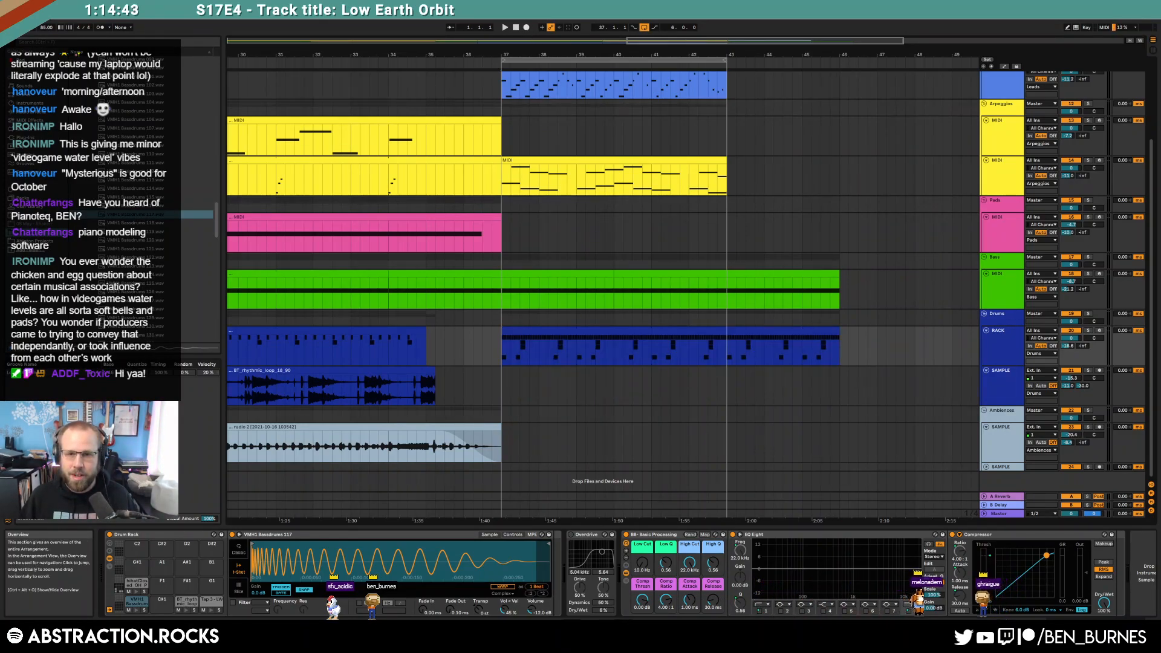
left_click_drag(678, 67, 678, 58)
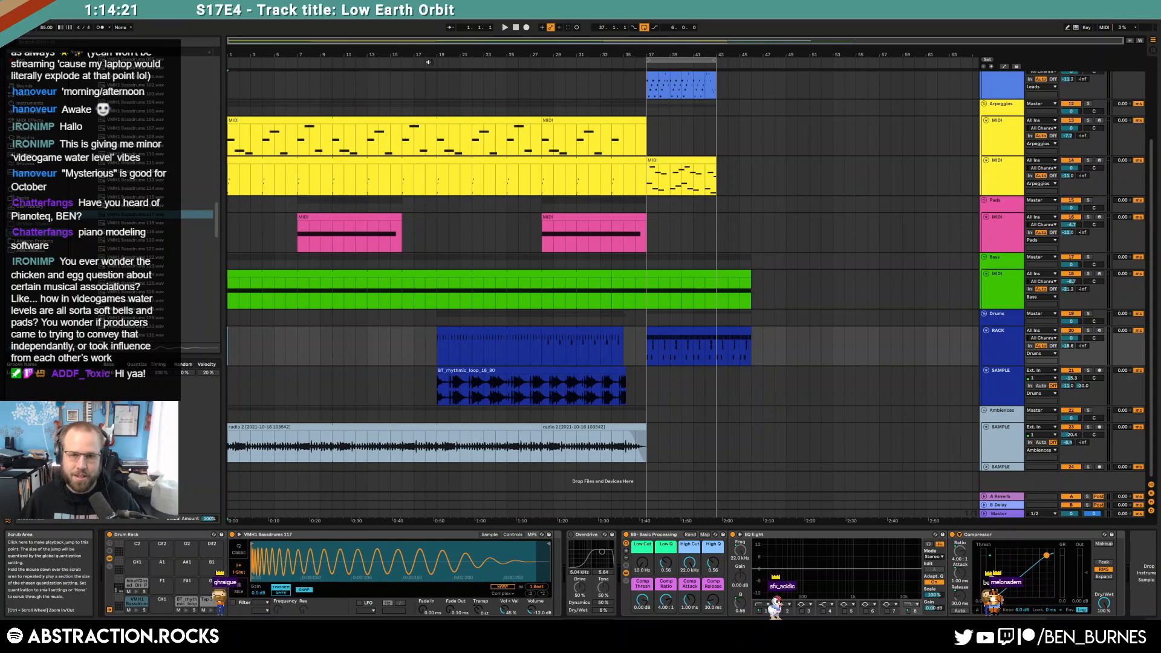
left_click(428, 62)
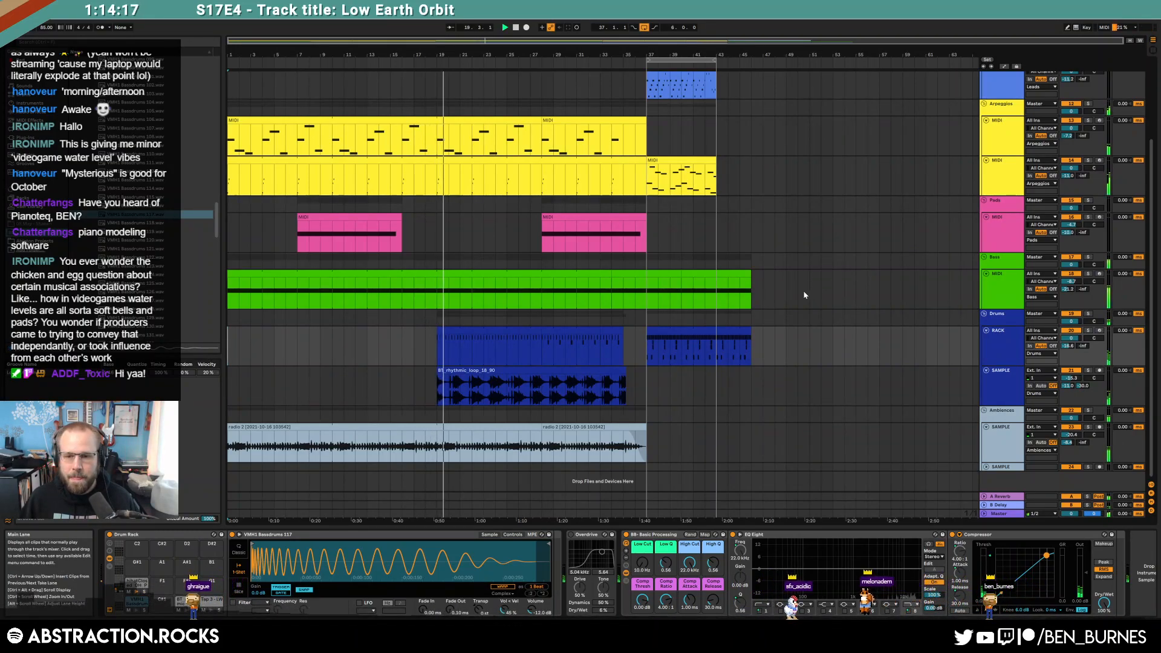
scroll(816, 360, "up", 5)
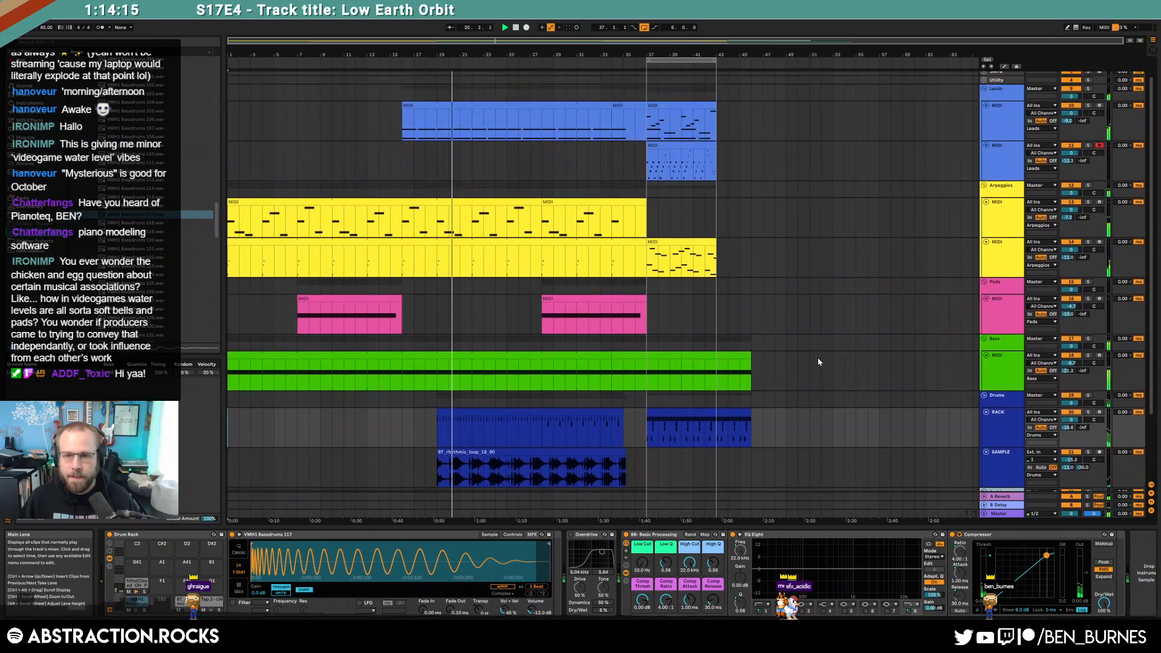
scroll(819, 361, "up", 1)
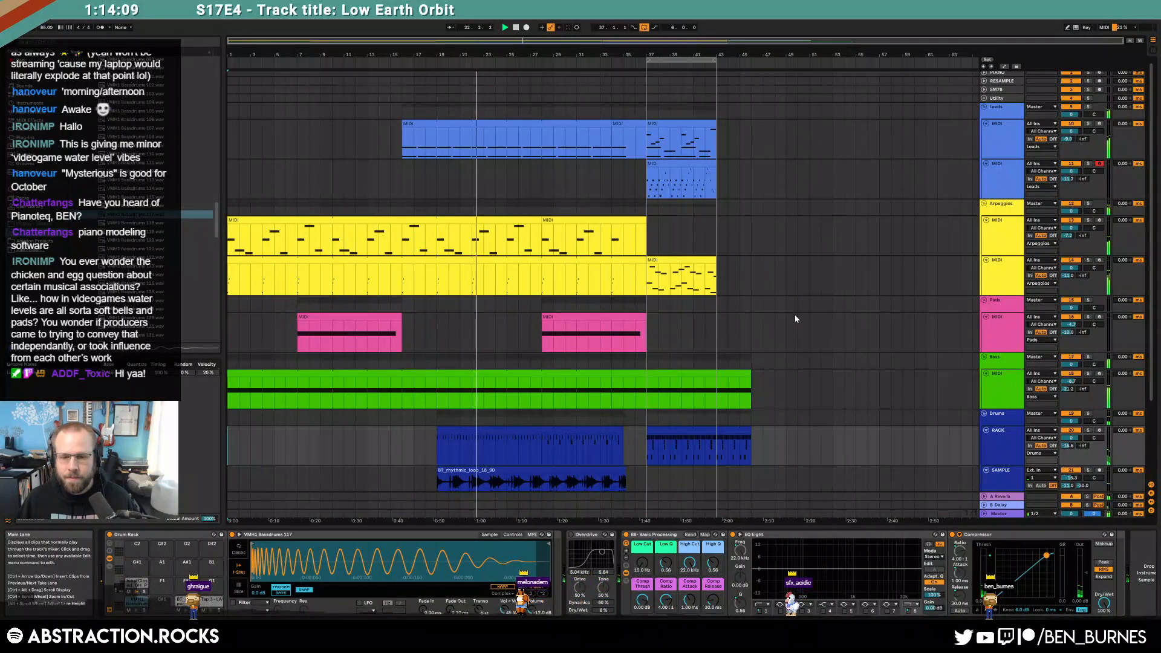
scroll(796, 316, "down", 5)
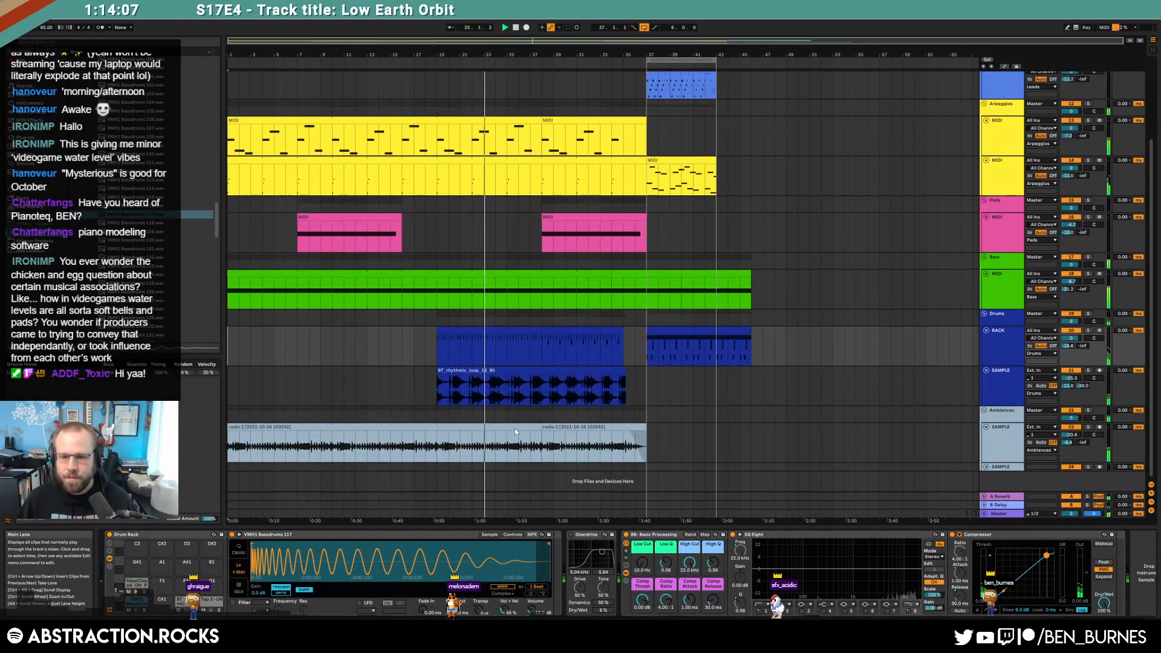
Step: Draw a gradually rising transposition envelope across the last radio 2 clip, from 0 semitones at its start to a peak at its end
left_click(596, 426)
key("a")
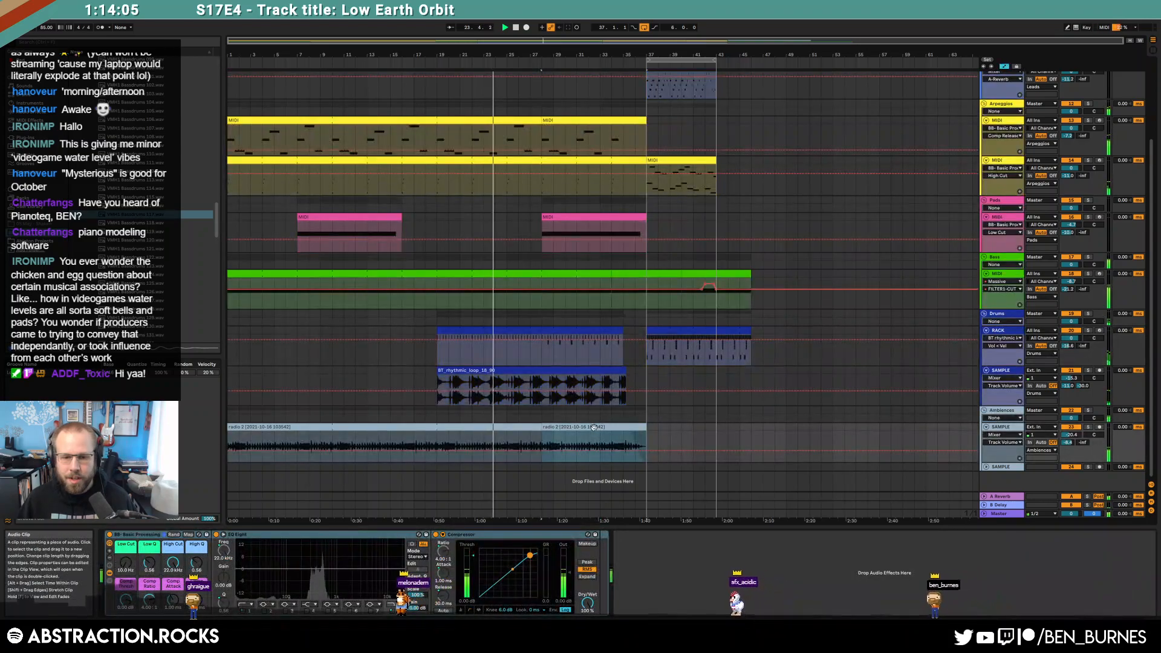
key("a")
double_click(594, 429)
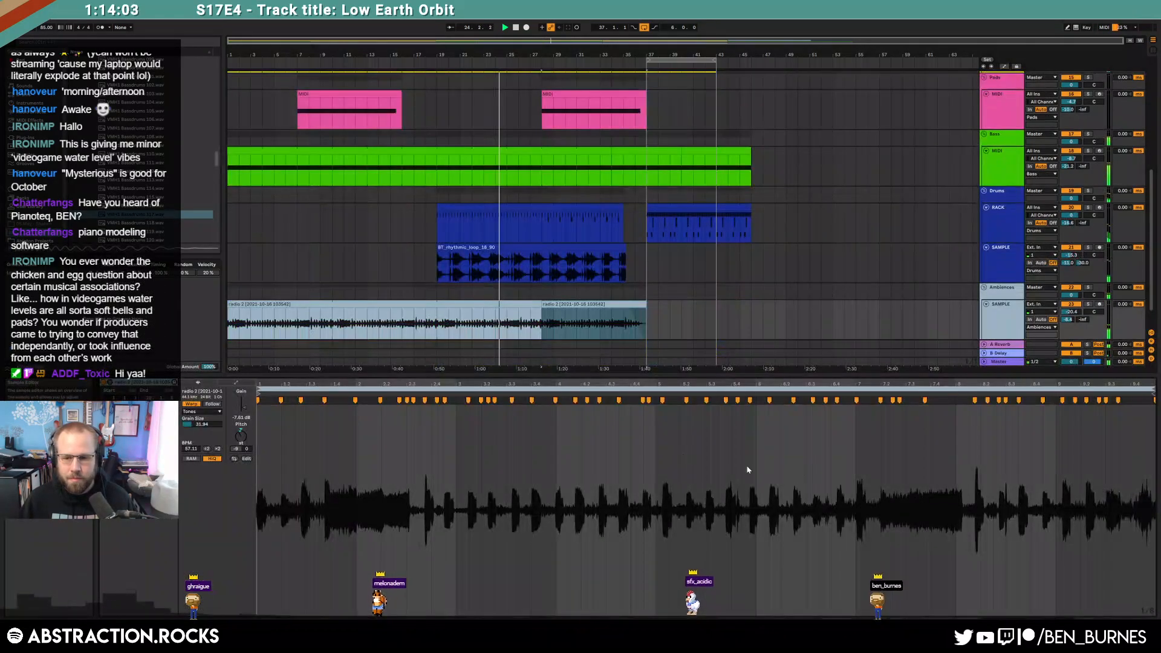
left_click(236, 383)
left_click_drag(1154, 497, 1155, 489)
left_click_drag(863, 488, 1086, 489)
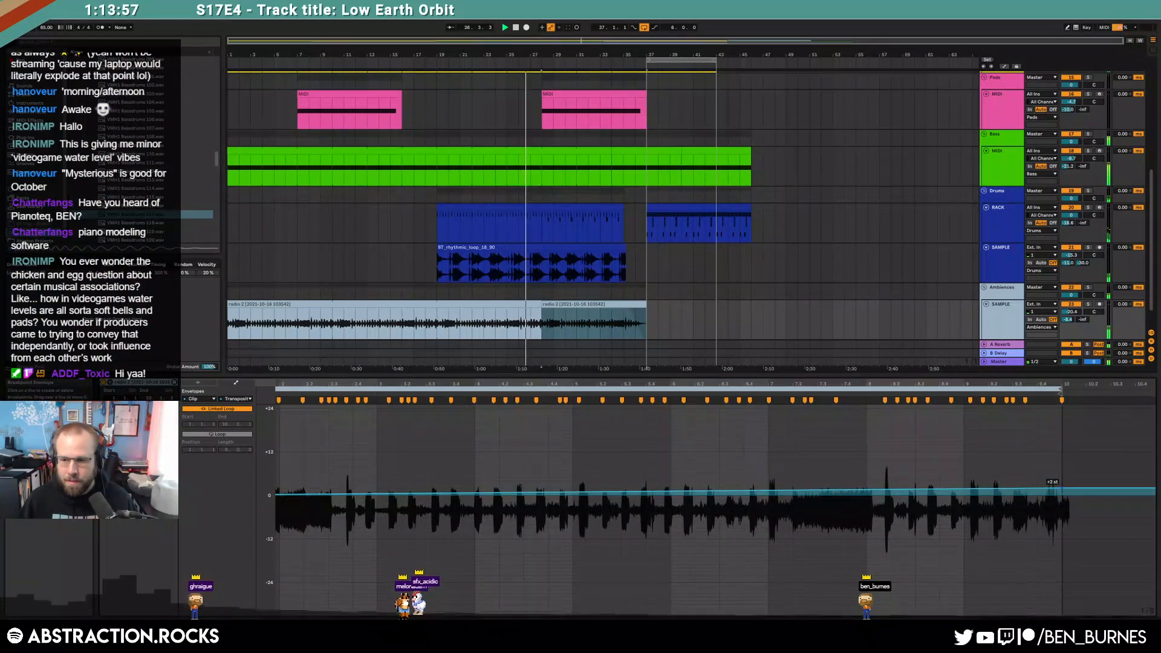
left_click_drag(1062, 488, 1062, 484)
left_click(952, 443)
key("shift+Tab")
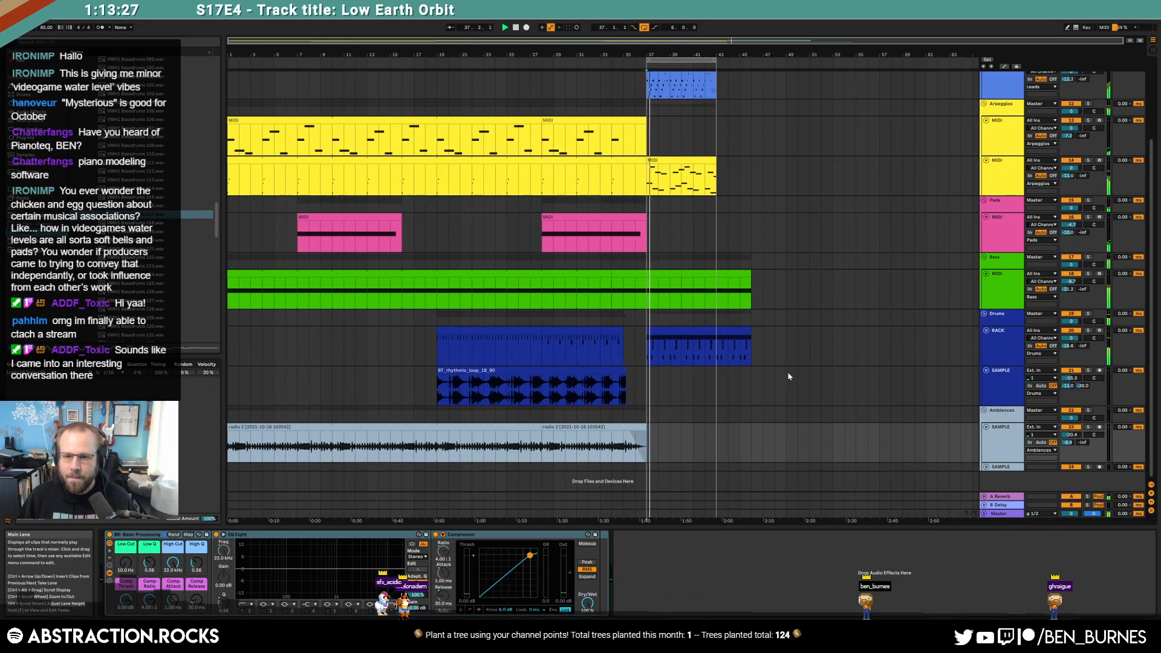
Step: Stop playback and move all clips of the new section from bar 37 to bar 38
scroll(804, 388, "up", 3)
scroll(815, 395, "up", 1)
key("space")
left_click_drag(775, 404, 699, 89)
key("z")
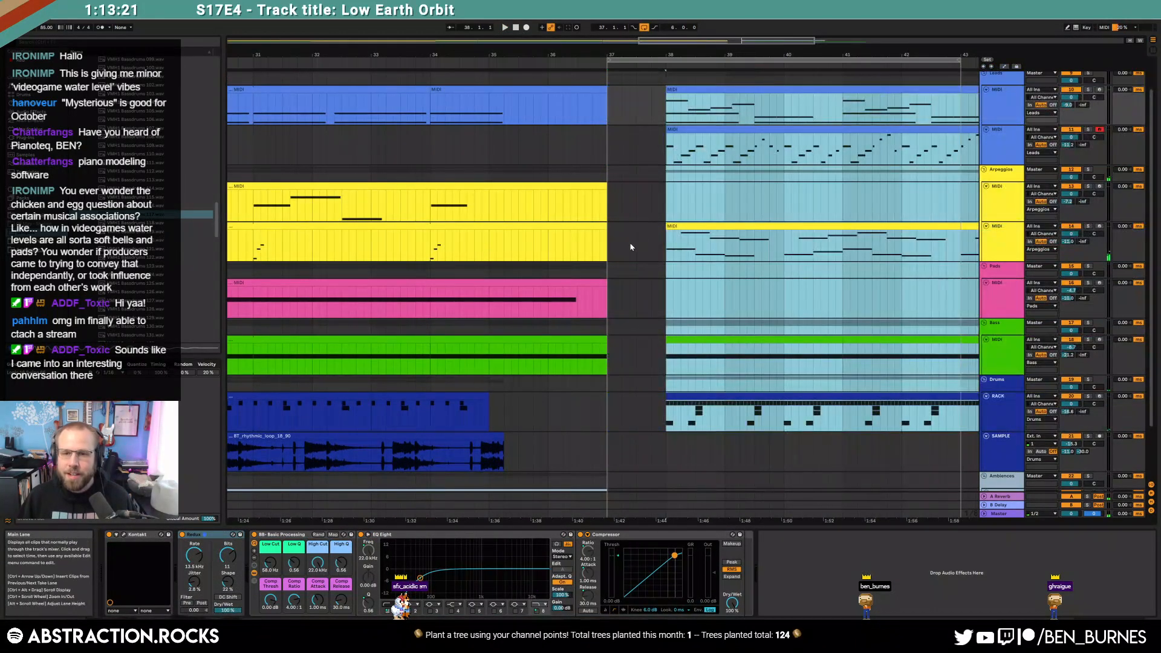
Step: Extend the end of the bass clip before bar 37 into the empty bar ahead of the new section
left_click_drag(609, 197, 658, 464)
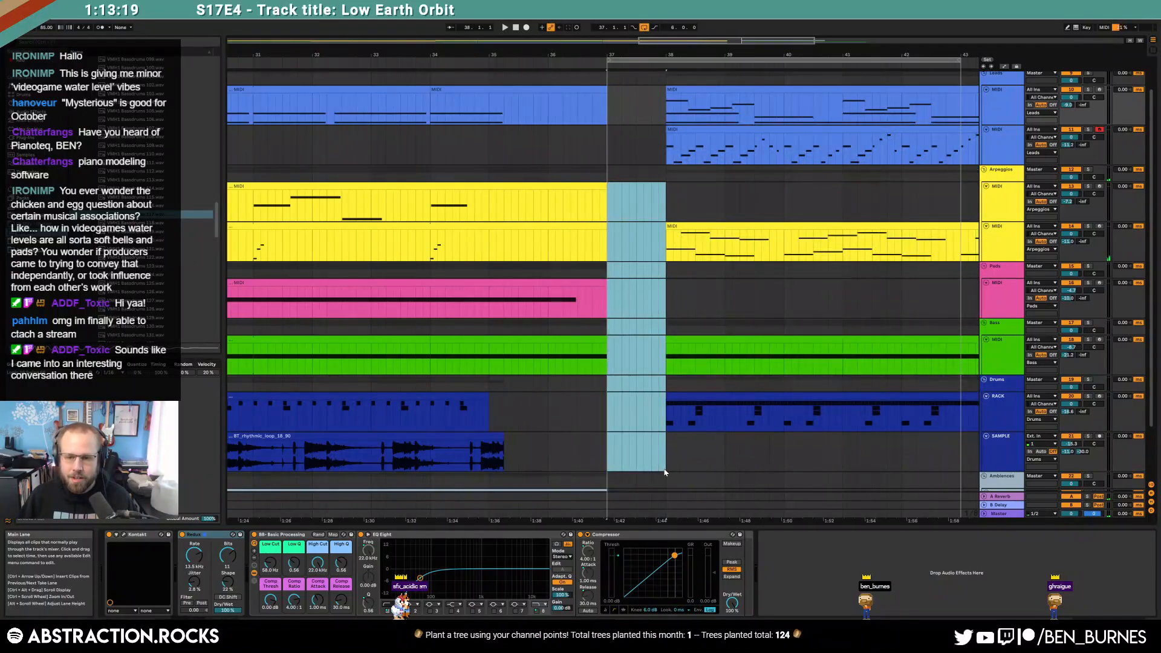
left_click(658, 459)
left_click(603, 337)
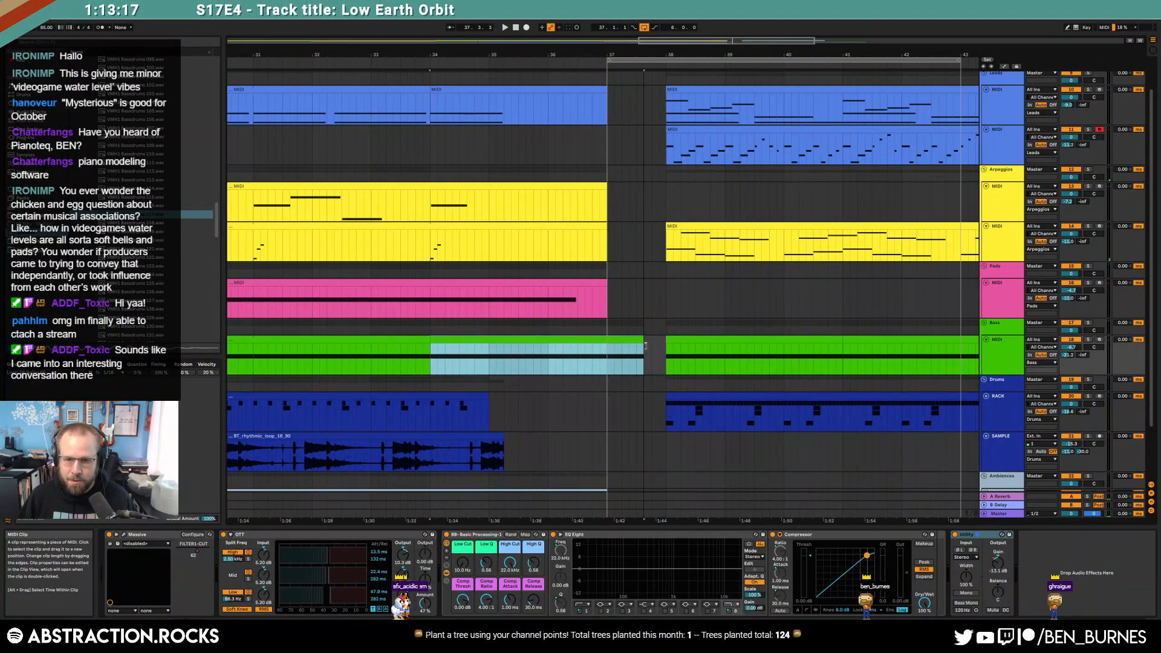
Step: Adjust the end of the first Bass clip against its gain automation, finishing with the clip trimmed to bar 37
left_click_drag(644, 352, 651, 351)
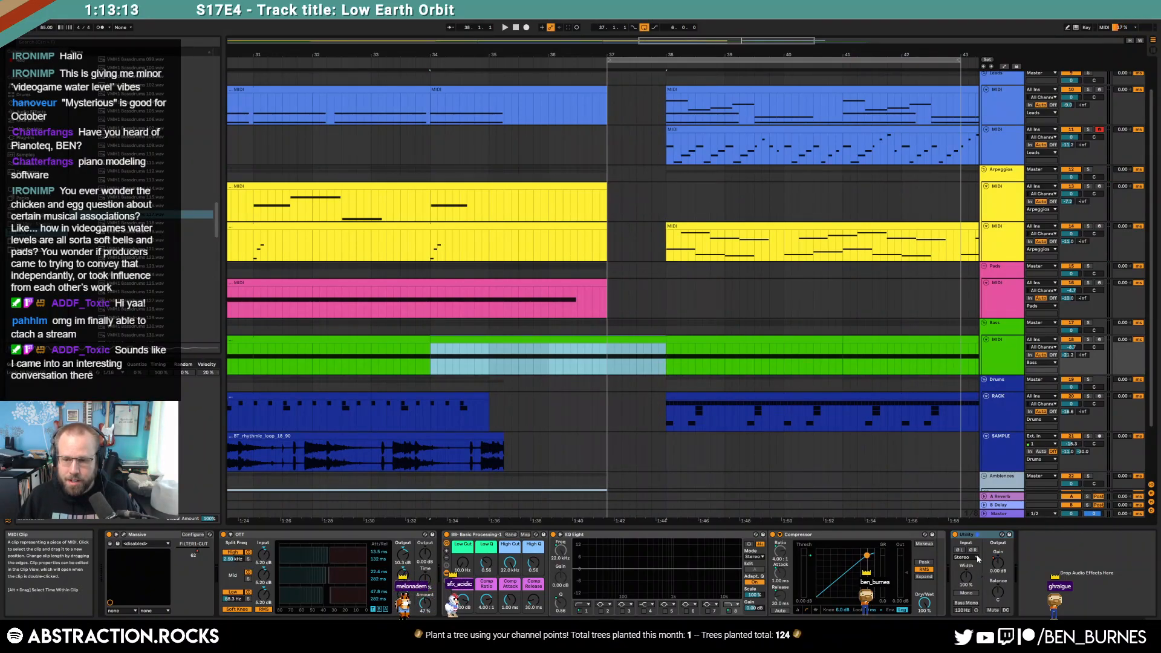
key("a")
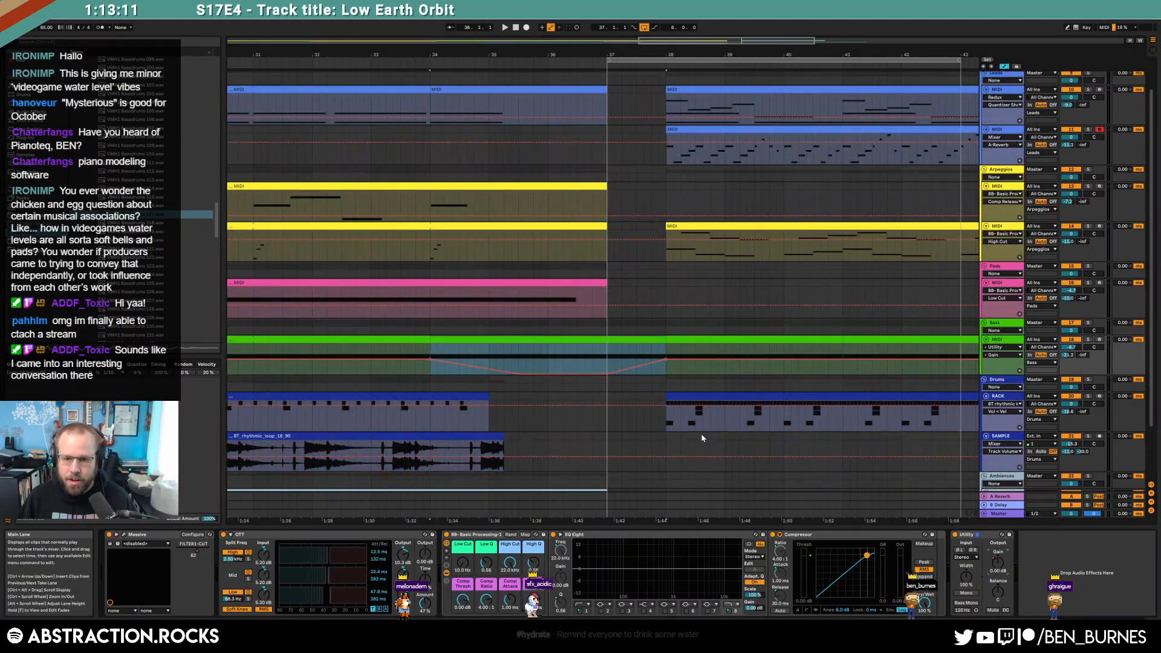
key("a")
left_click_drag(656, 351, 610, 351)
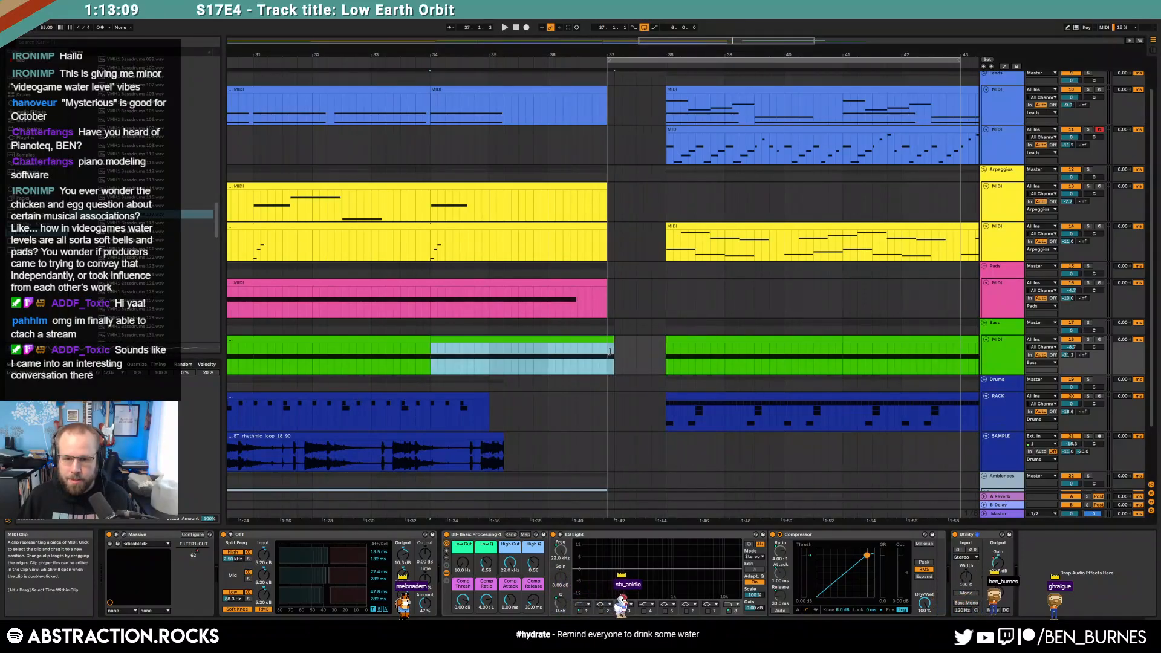
Step: Play the arrangement from about bar 32 and set the loop to cover bars 38 to 44
left_click(349, 301)
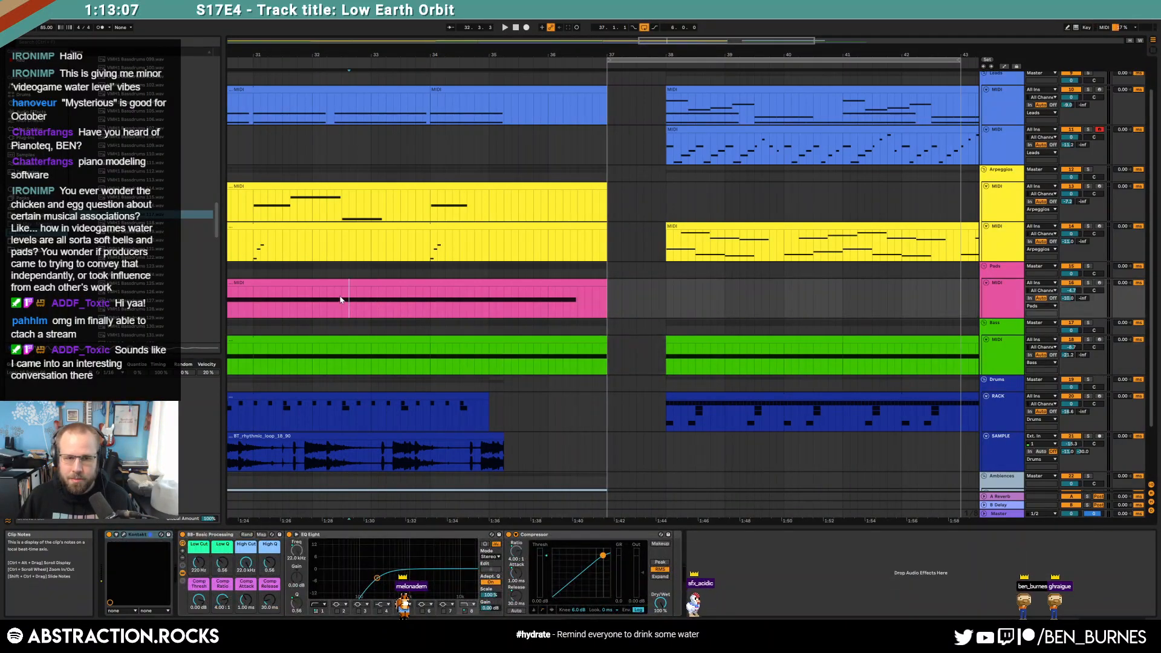
key("space")
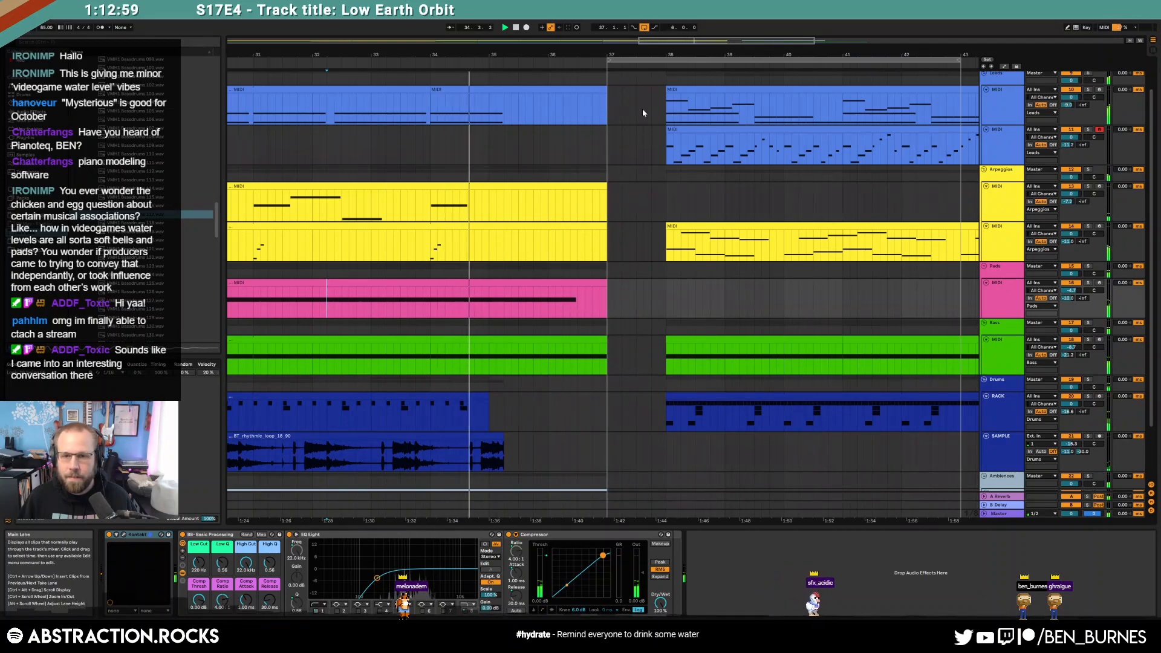
left_click_drag(674, 63, 766, 45)
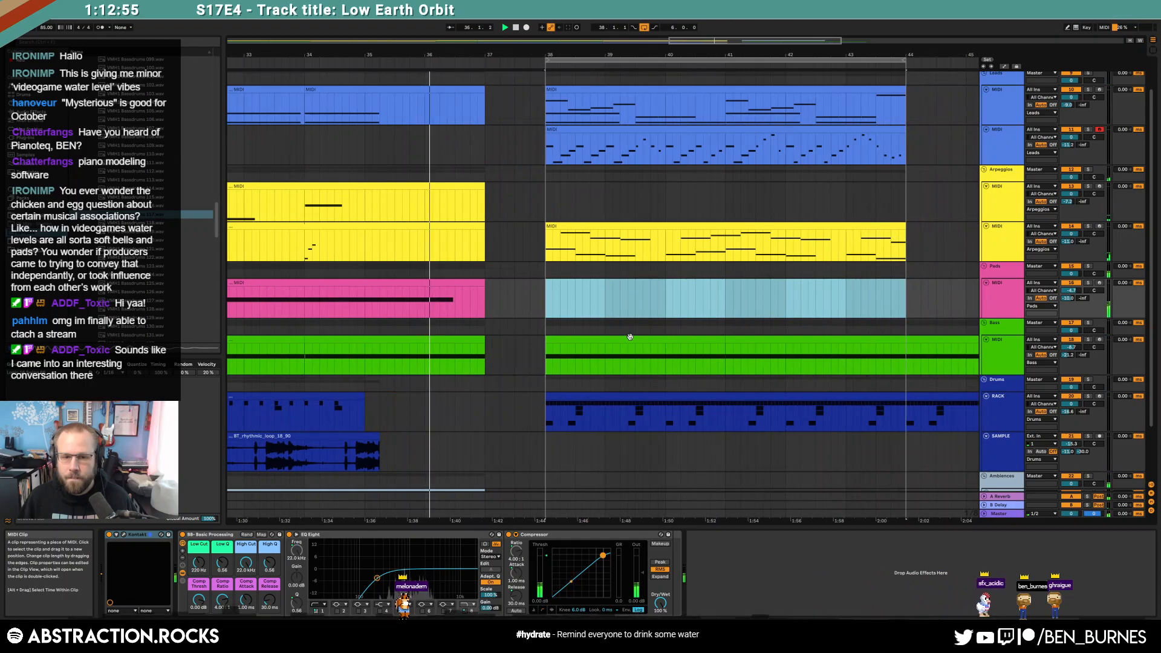
scroll(631, 340, "down", 1)
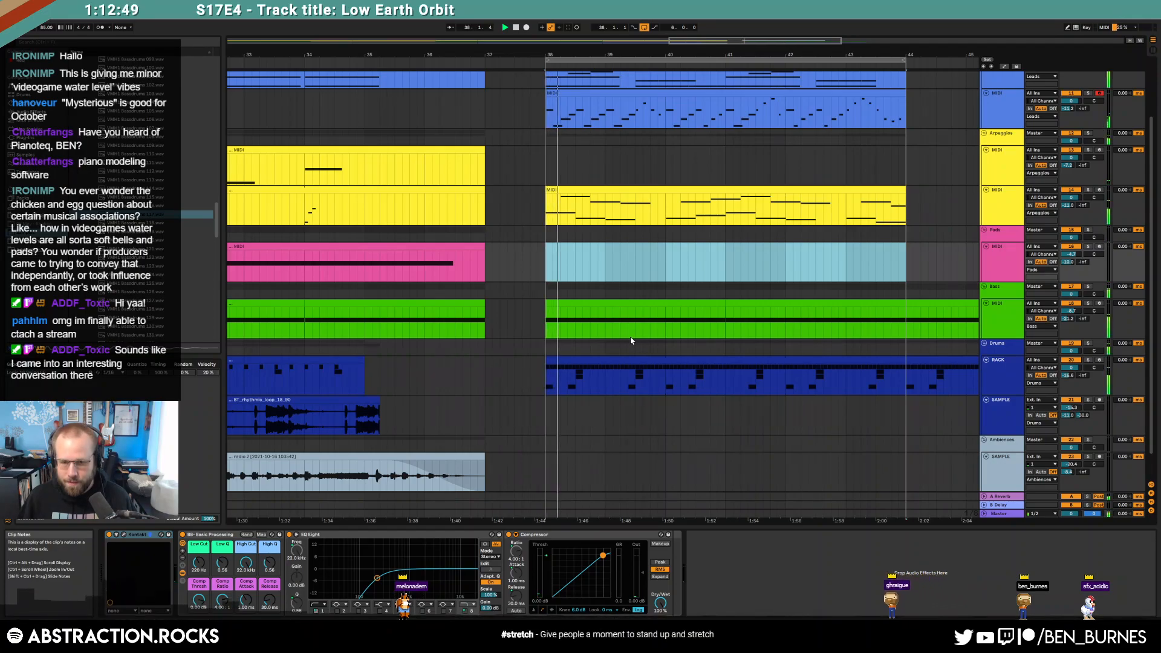
left_click_drag(733, 39, 762, 27)
left_click(735, 333)
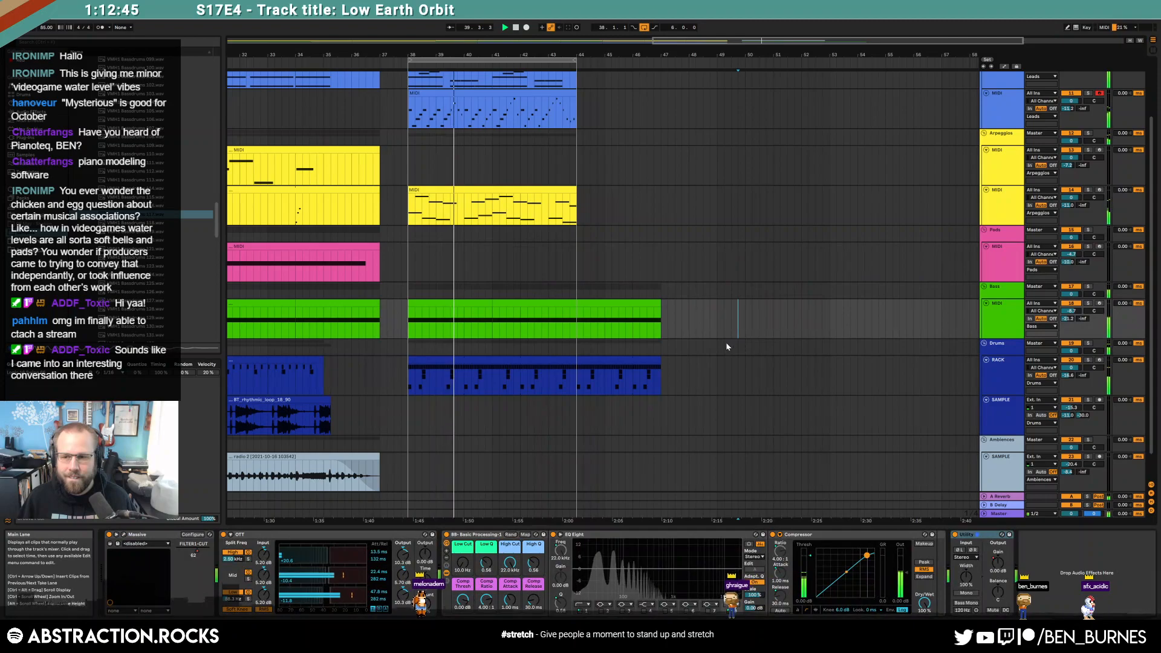
Step: Insert a new MIDI track below the existing Pads MIDI track and load Kontakt on it
left_click(1004, 262)
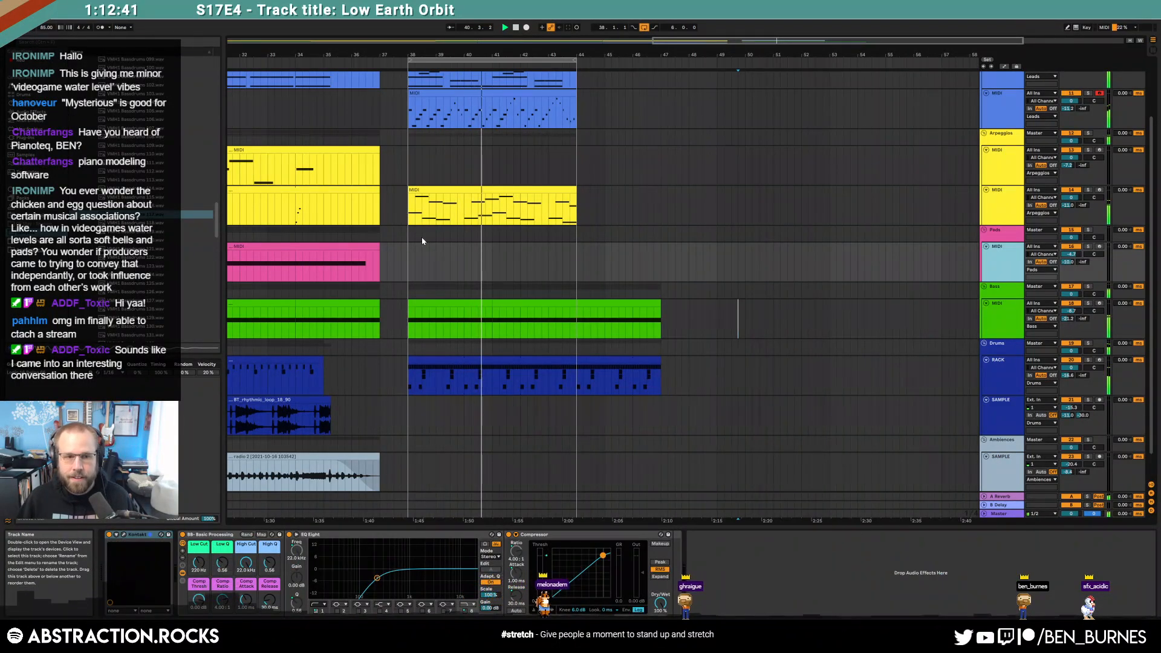
key("ctrl+shift+t")
left_click(26, 138)
left_click(100, 166)
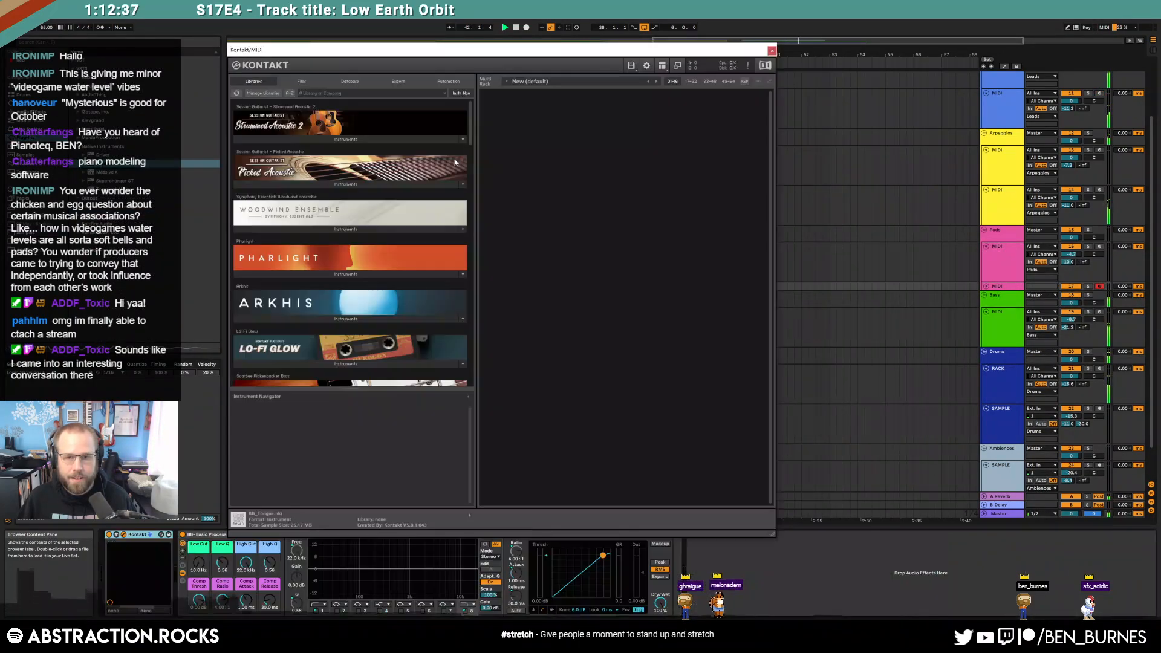
Step: Load the Pharlight instrument in Kontakt with the Blurred Accapellas choir preset and close the plug-in window
left_click(345, 274)
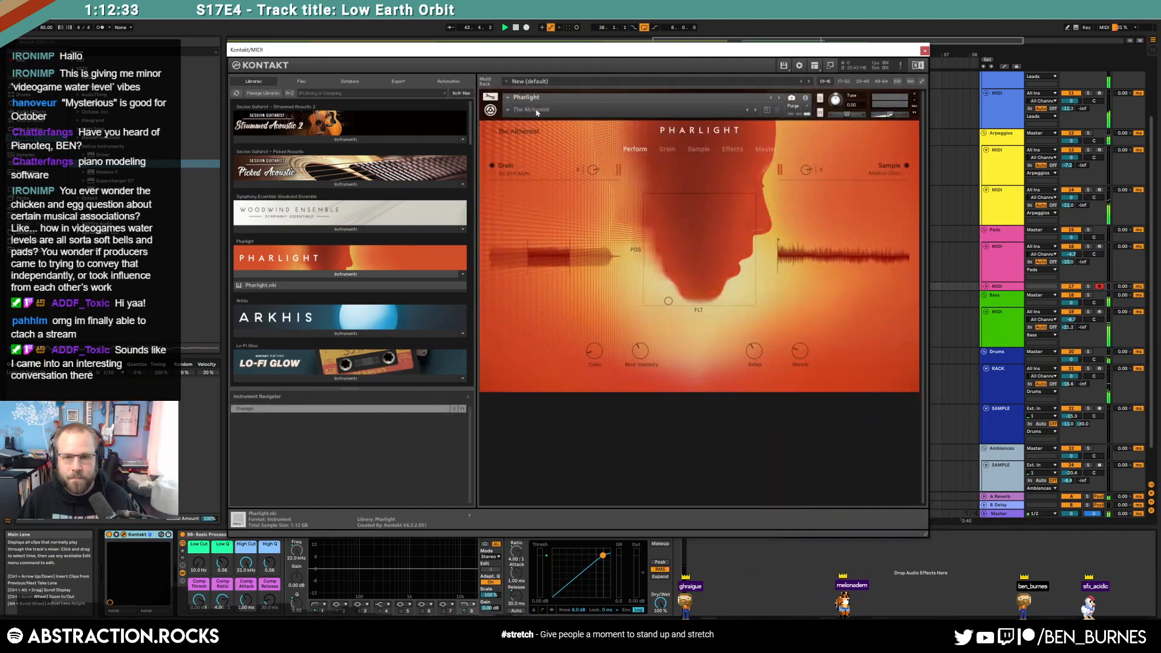
left_click(504, 110)
mouse_move(515, 137)
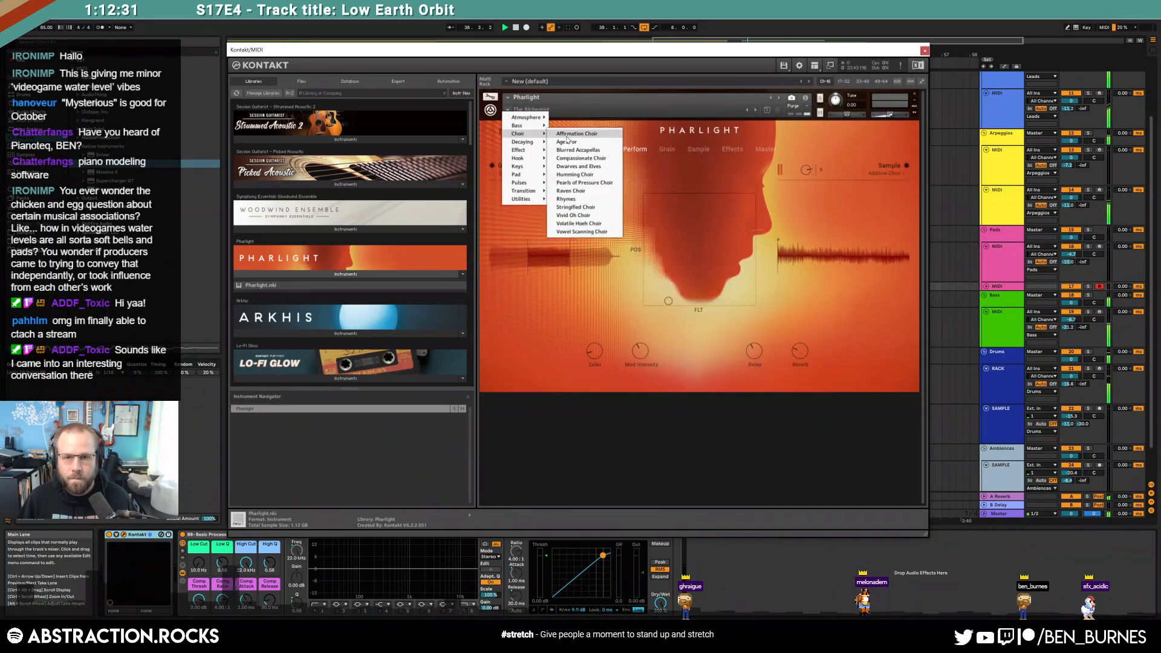
left_click(925, 51)
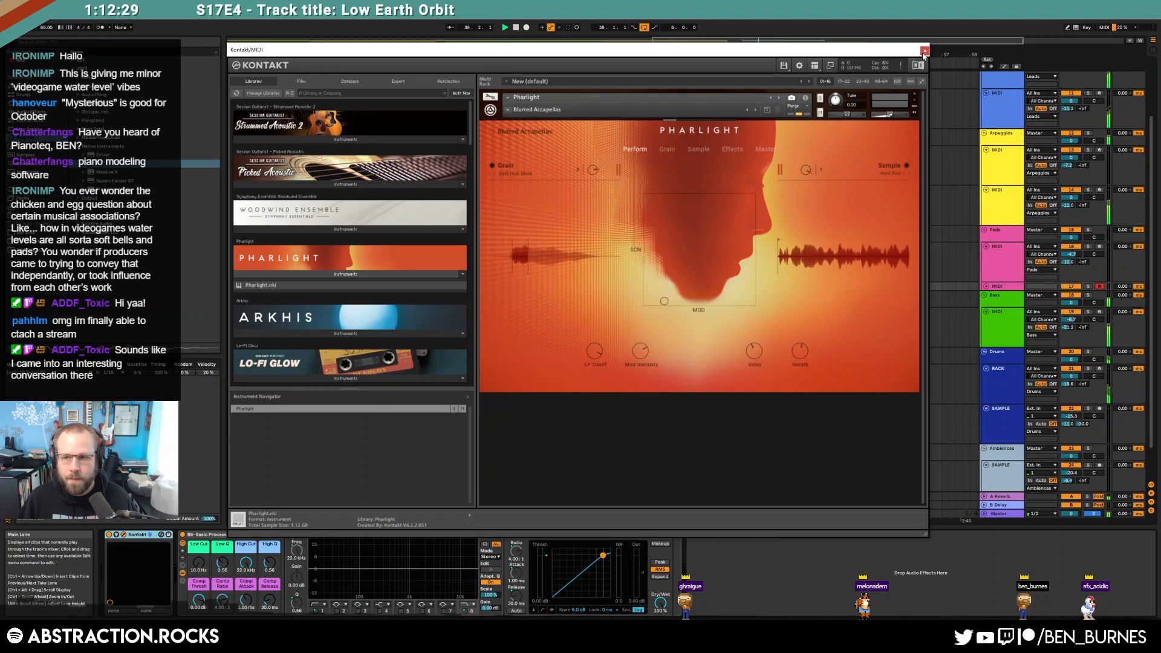
left_click(925, 51)
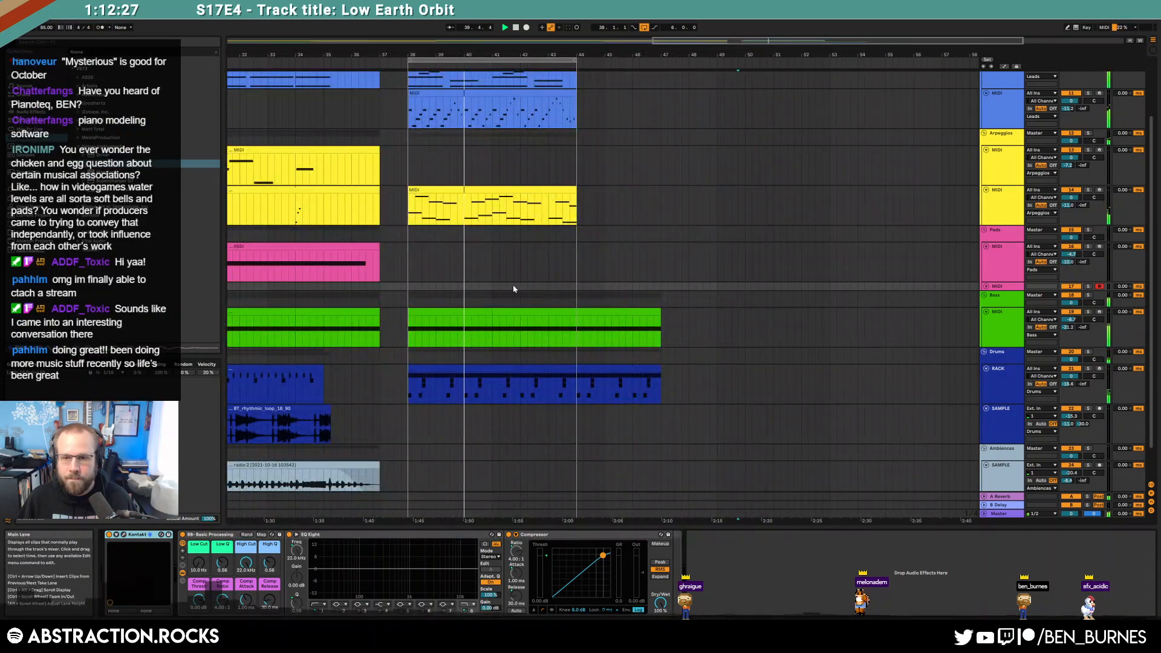
Step: Unfold the new pad track, set its volume to -13.4 dB and record a sustained chord between bars 41 and 44
left_click(987, 286)
left_click_drag(1069, 301, 1070, 284)
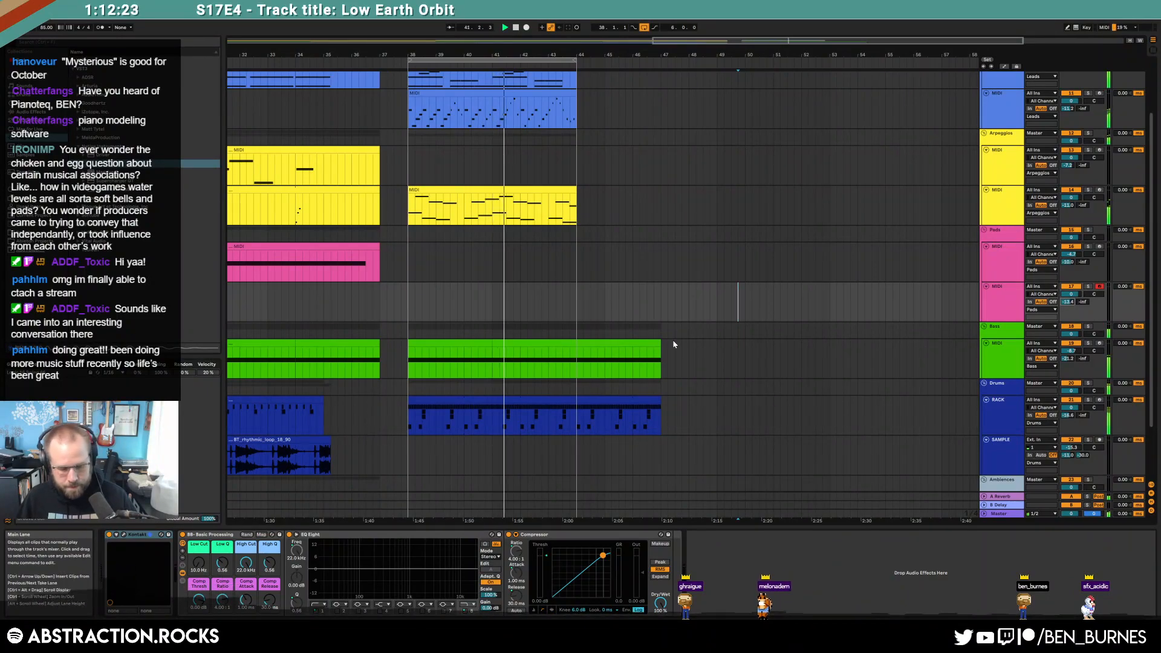
key("F9")
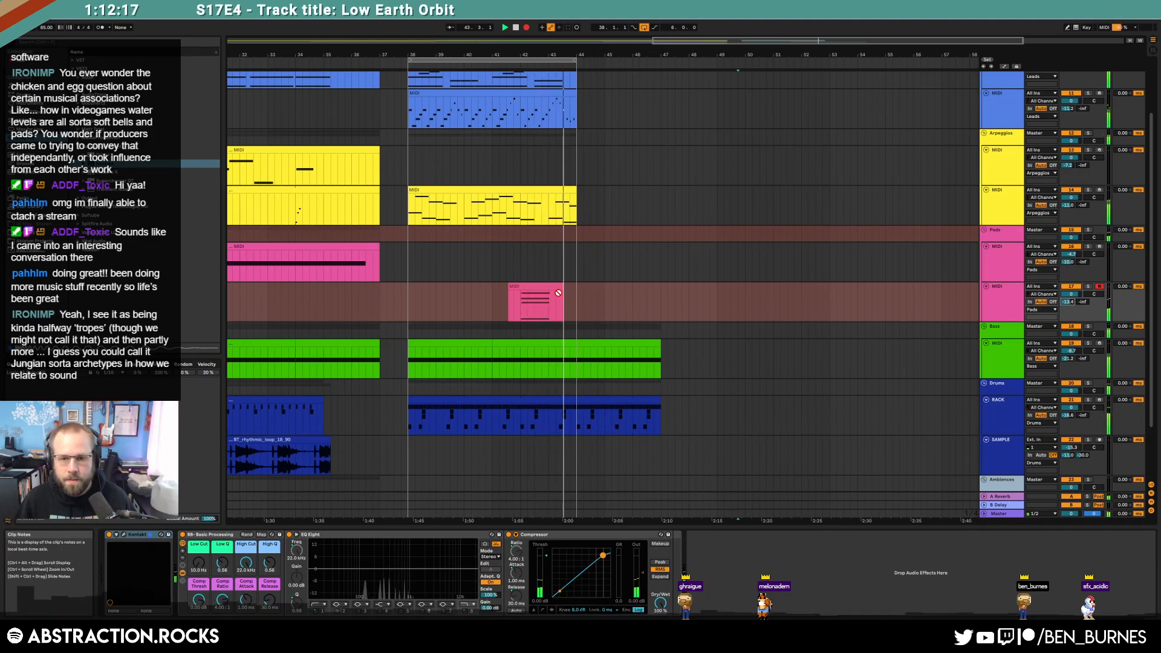
key("space")
Step: Open the recorded chord clip and lengthen all its notes by eight grid steps
double_click(561, 287)
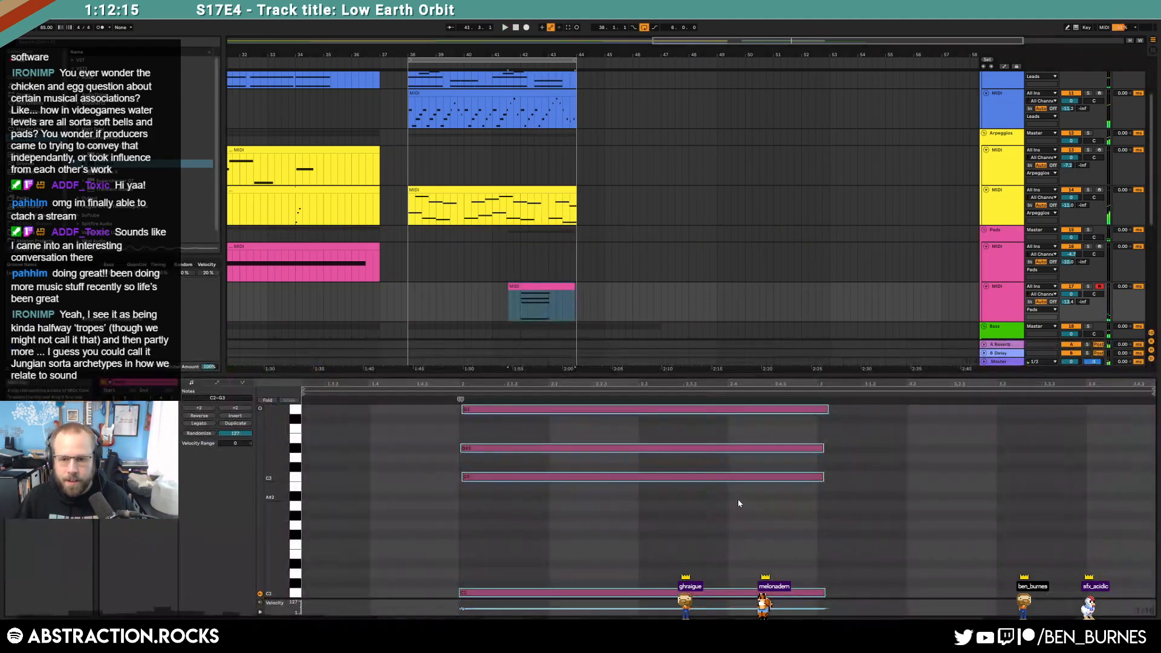
left_click_drag(278, 511, 265, 511)
left_click(534, 586)
key("ctrl+a")
key("shift+Right")
key("shift+Right")
key("shift+Right")
key("shift+Right")
key("shift+Right")
key("shift+Right")
key("shift+Right")
key("shift+Right")
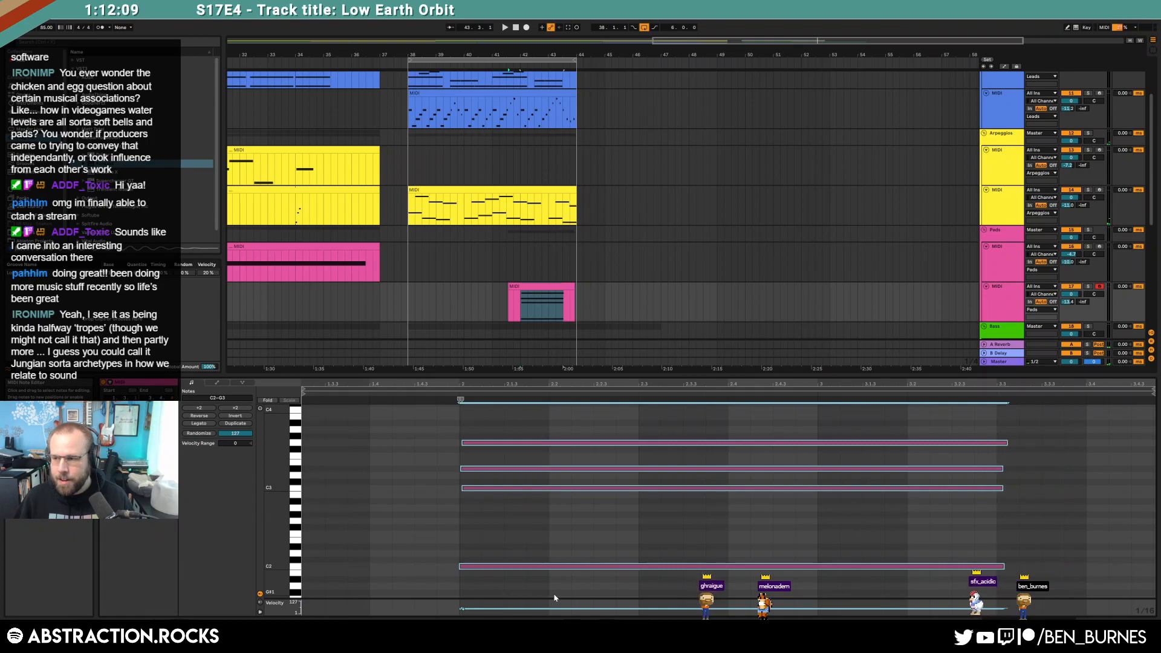
Step: Extend the start of the recorded chord clip back to bar 41
left_click_drag(512, 287, 493, 286)
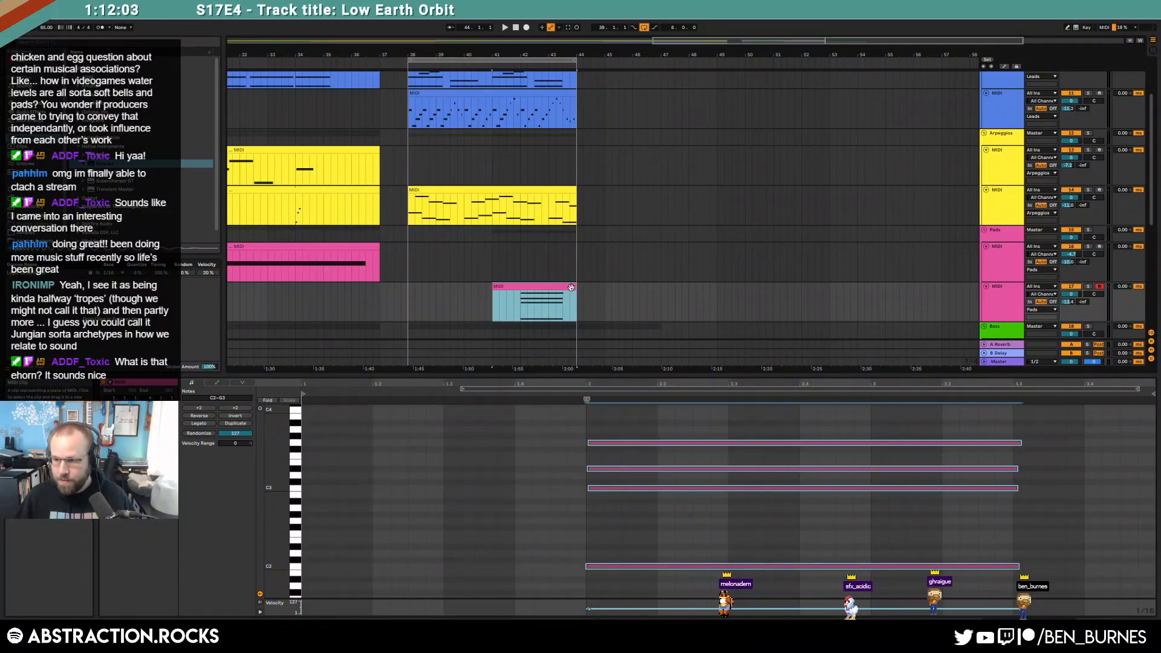
left_click(584, 308)
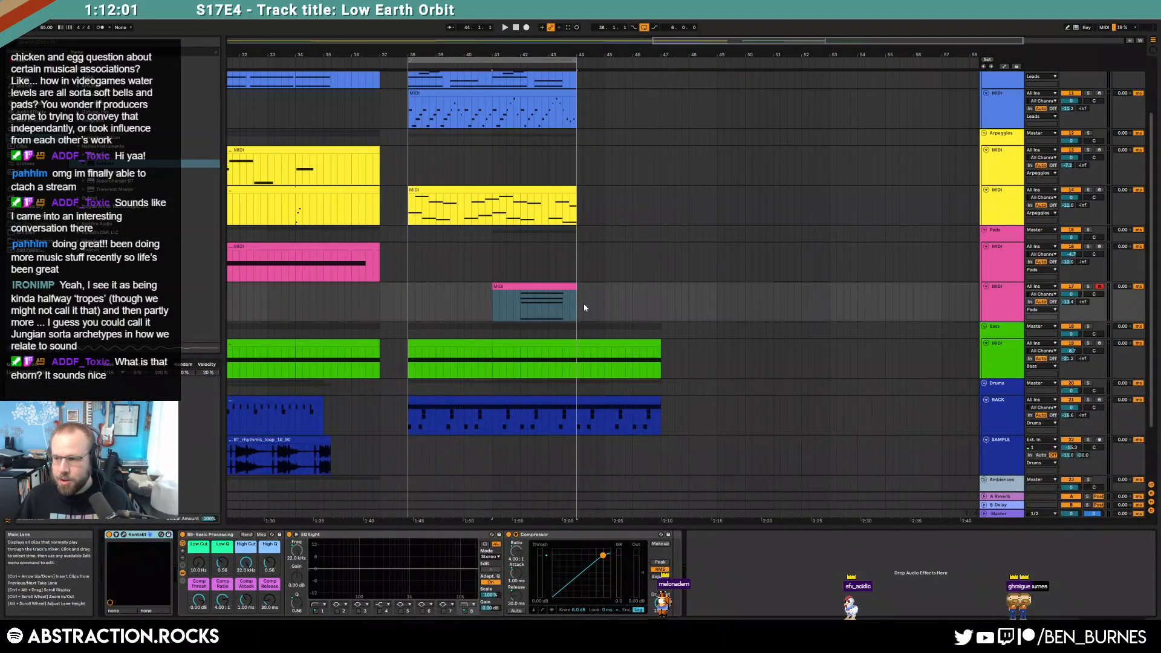
scroll(384, 259, "up", 1)
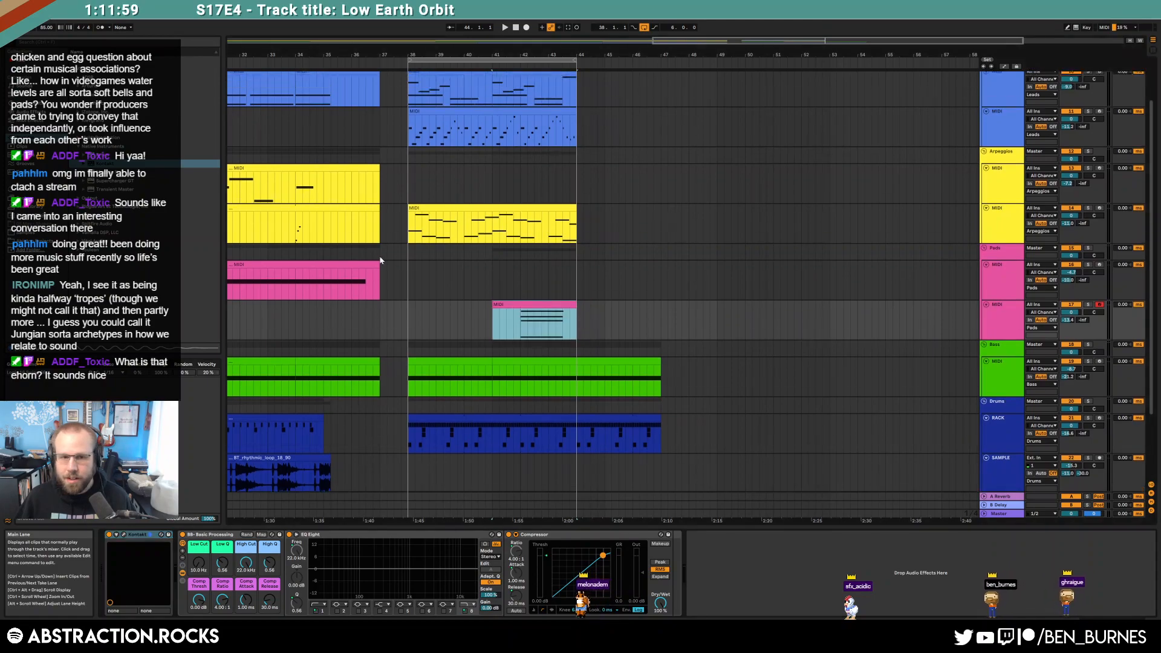
Step: Audition the original pad track soloed and in the mix from about bar 32, and check its Kontakt instrument preset
left_click(274, 281)
left_click(1088, 266)
key("space")
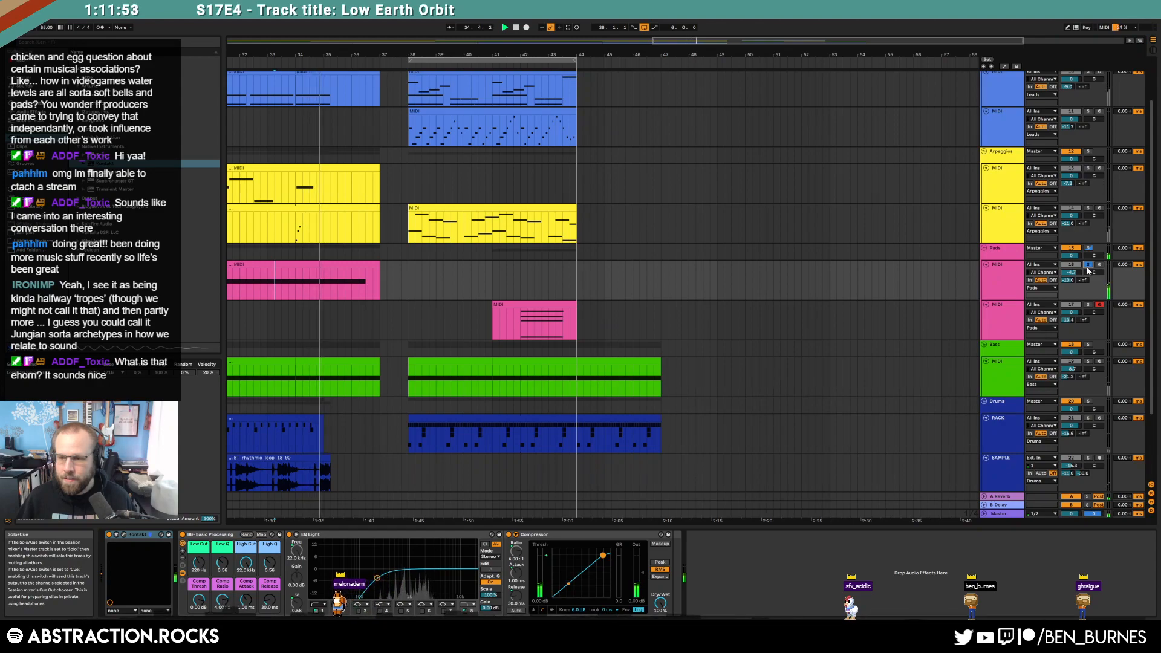
left_click(1089, 266)
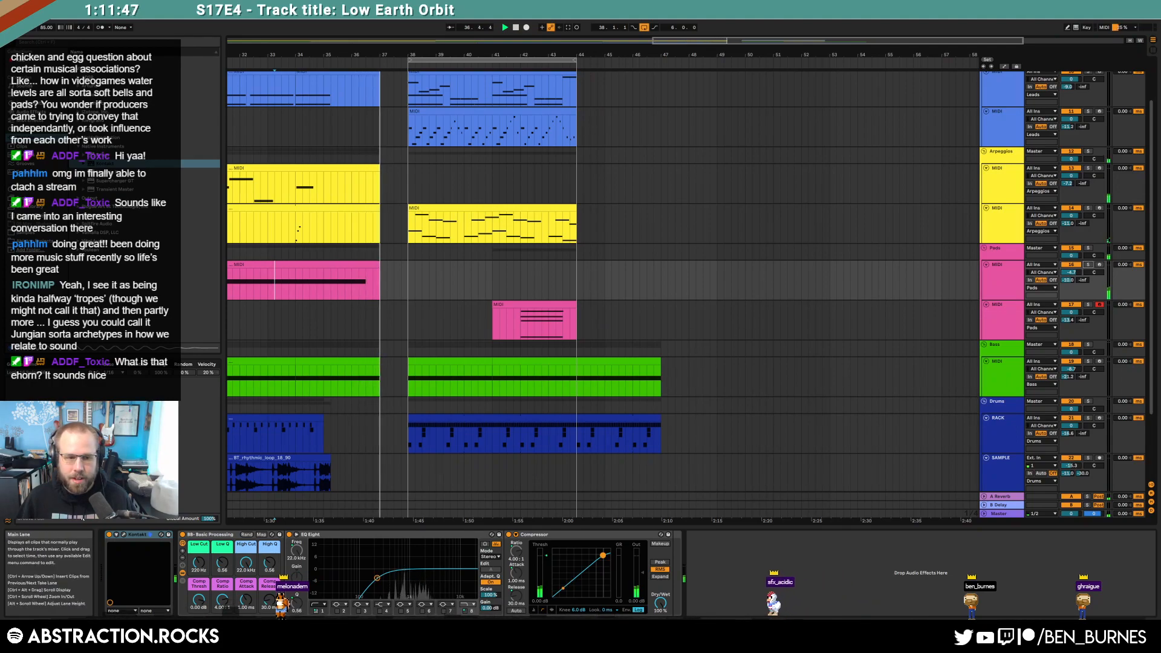
left_click(124, 534)
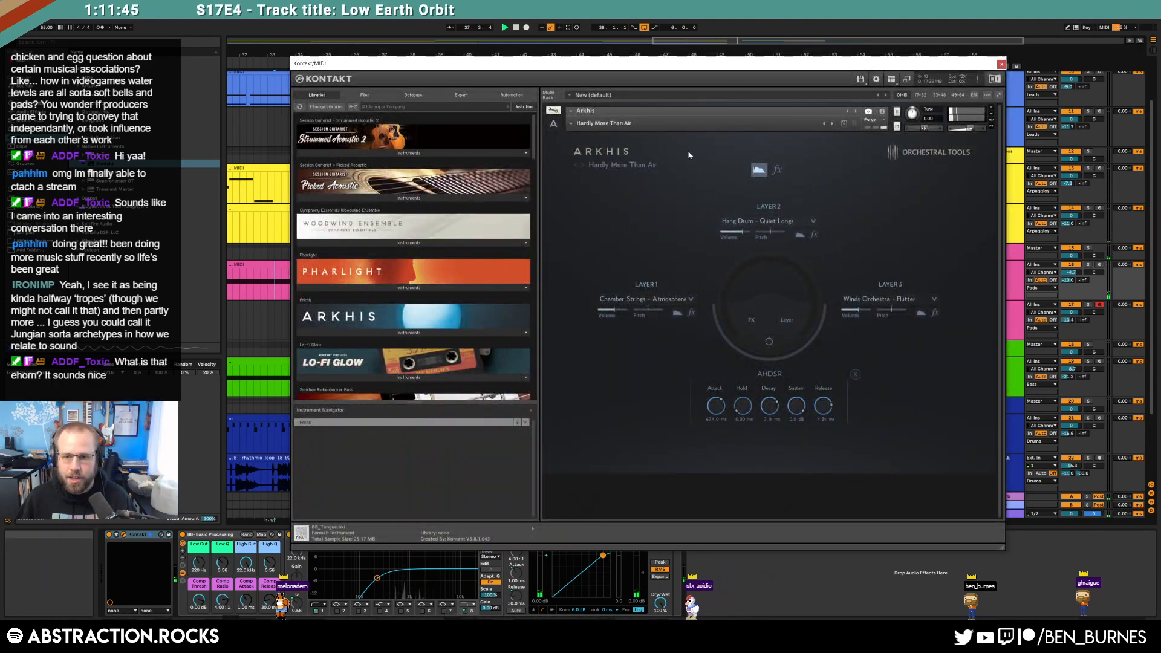
left_click(1002, 66)
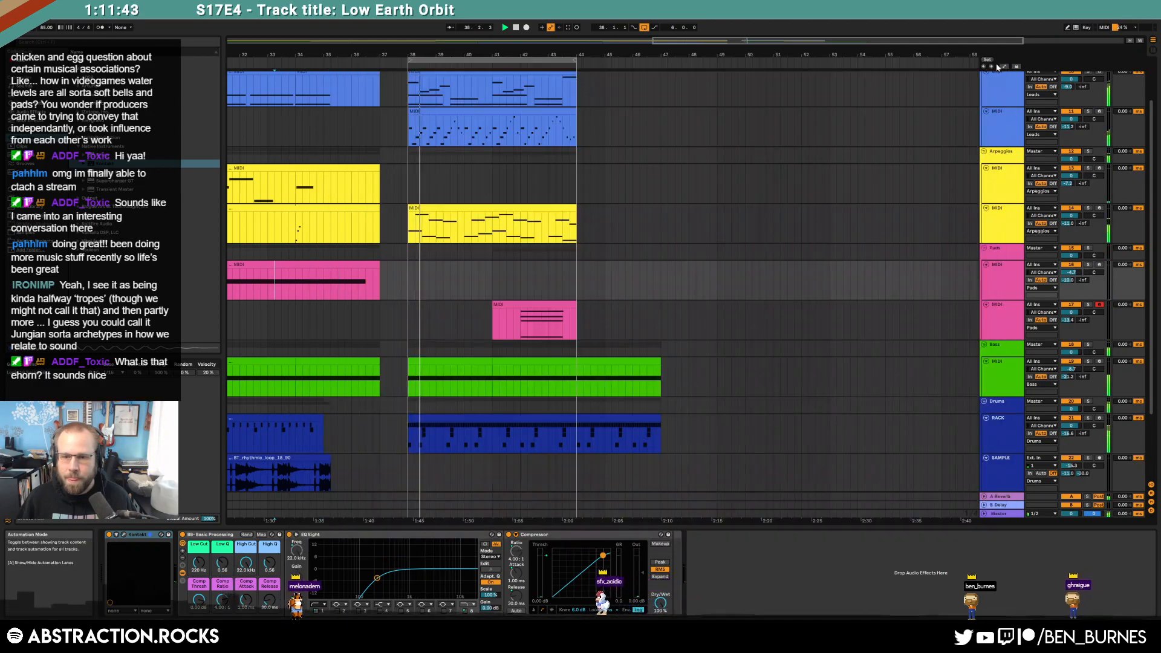
Step: Reopen Pharlight on the new pad track and examine its Effects, Grain and Perform settings during playback
double_click(525, 305)
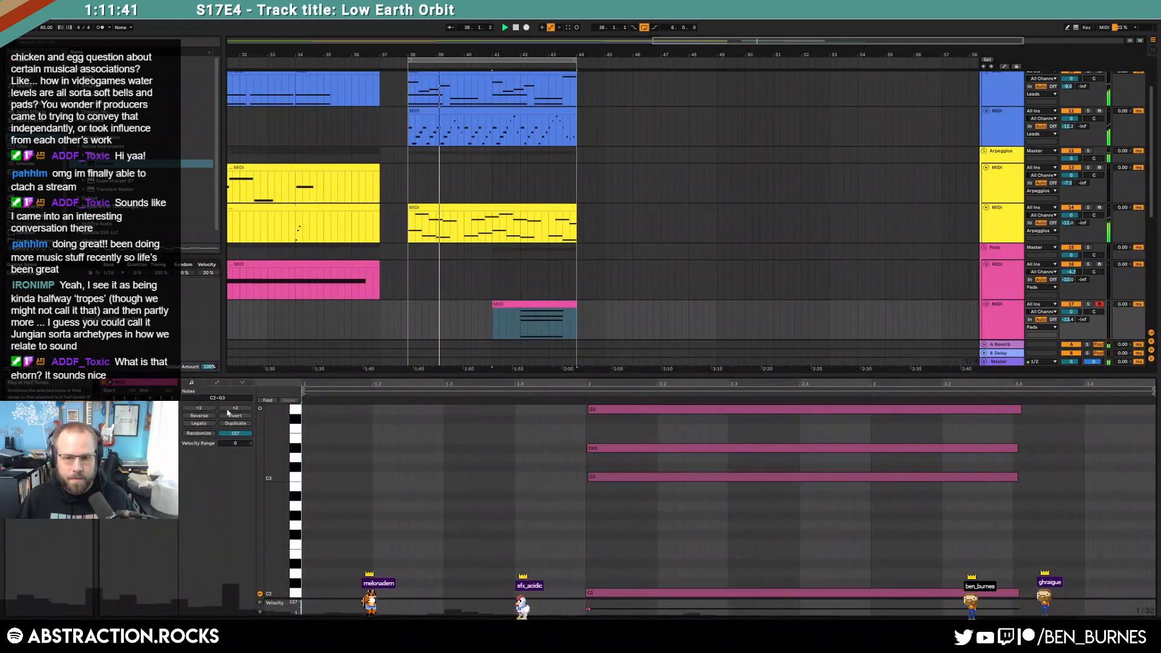
key("shift+Tab")
left_click(123, 535)
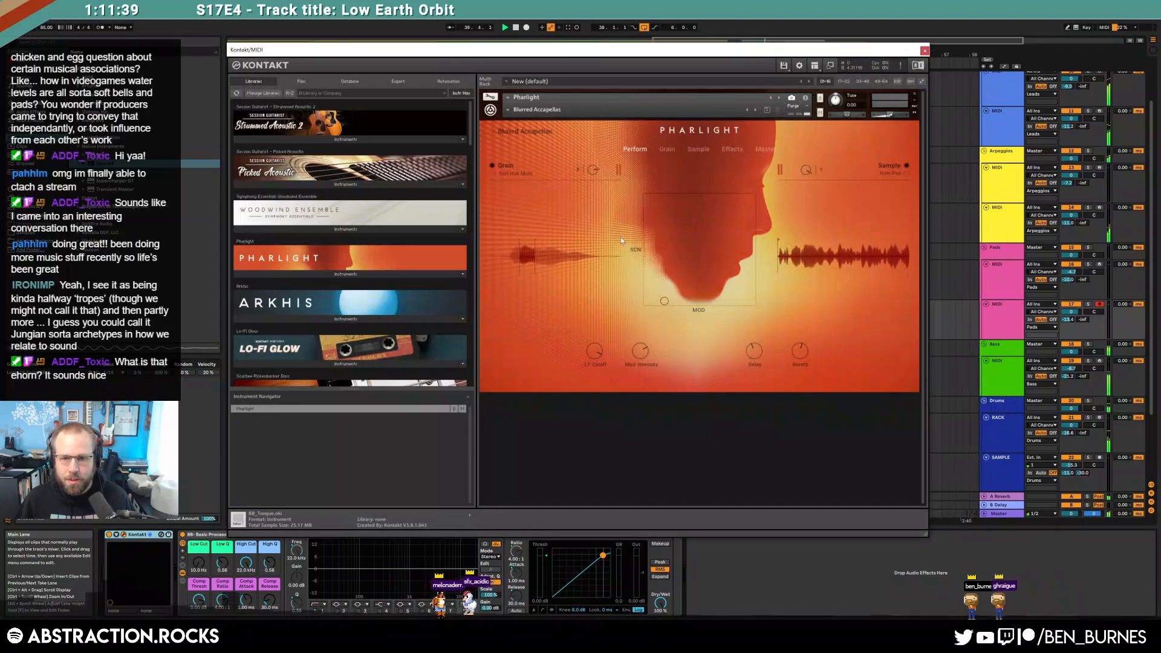
left_click(733, 148)
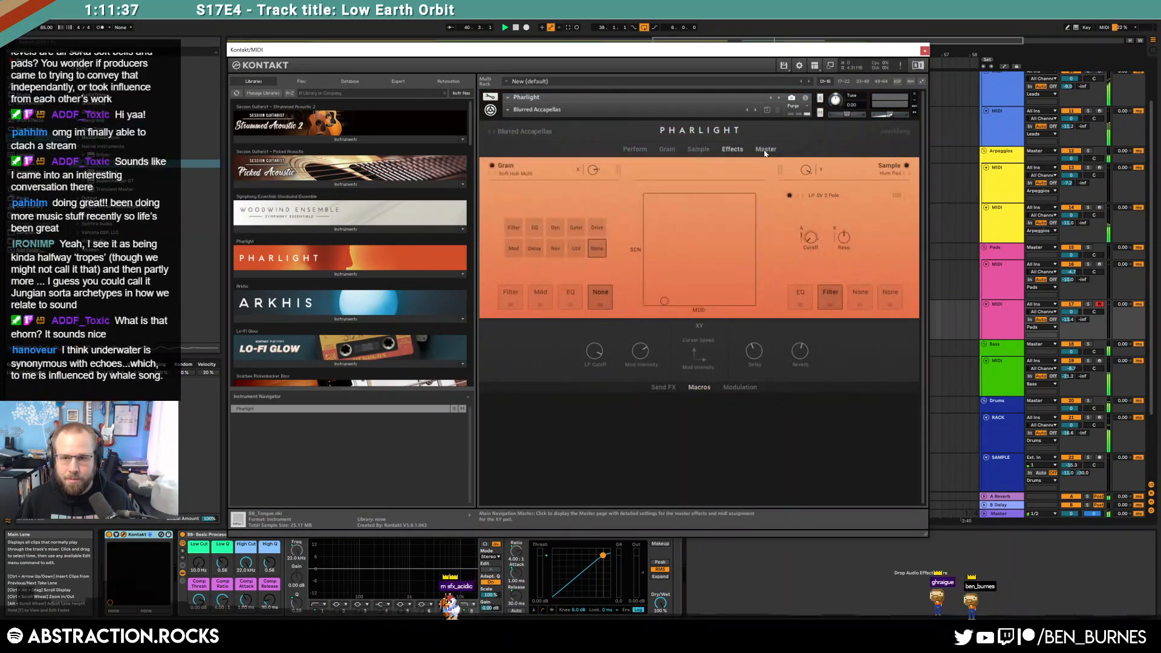
left_click(668, 150)
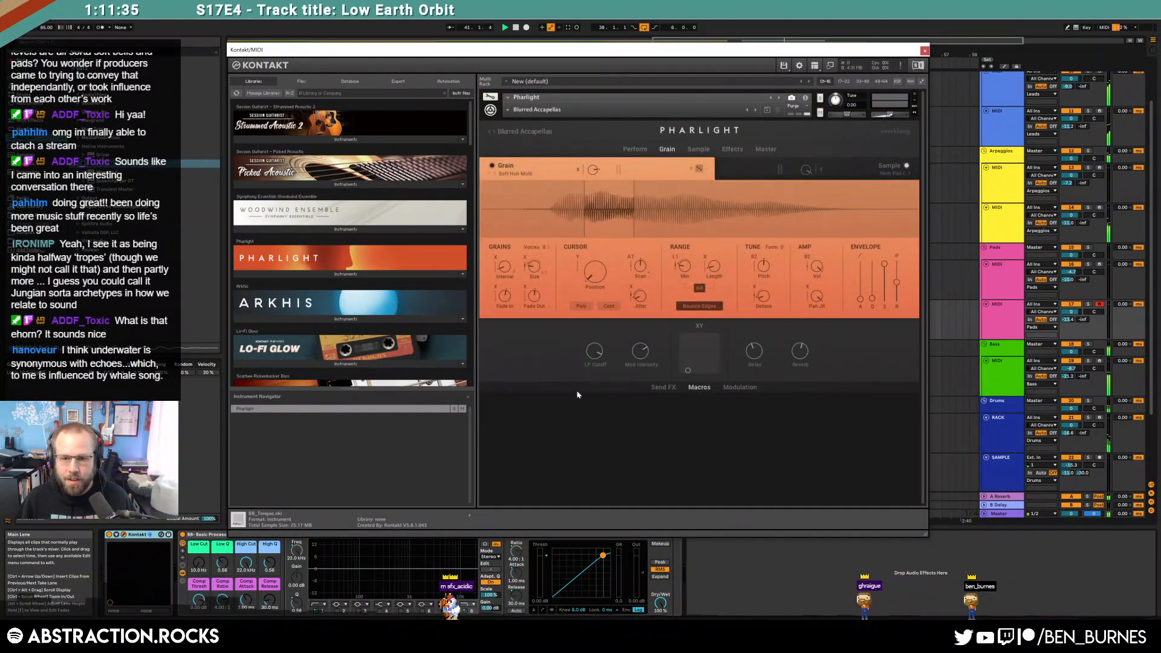
left_click(640, 150)
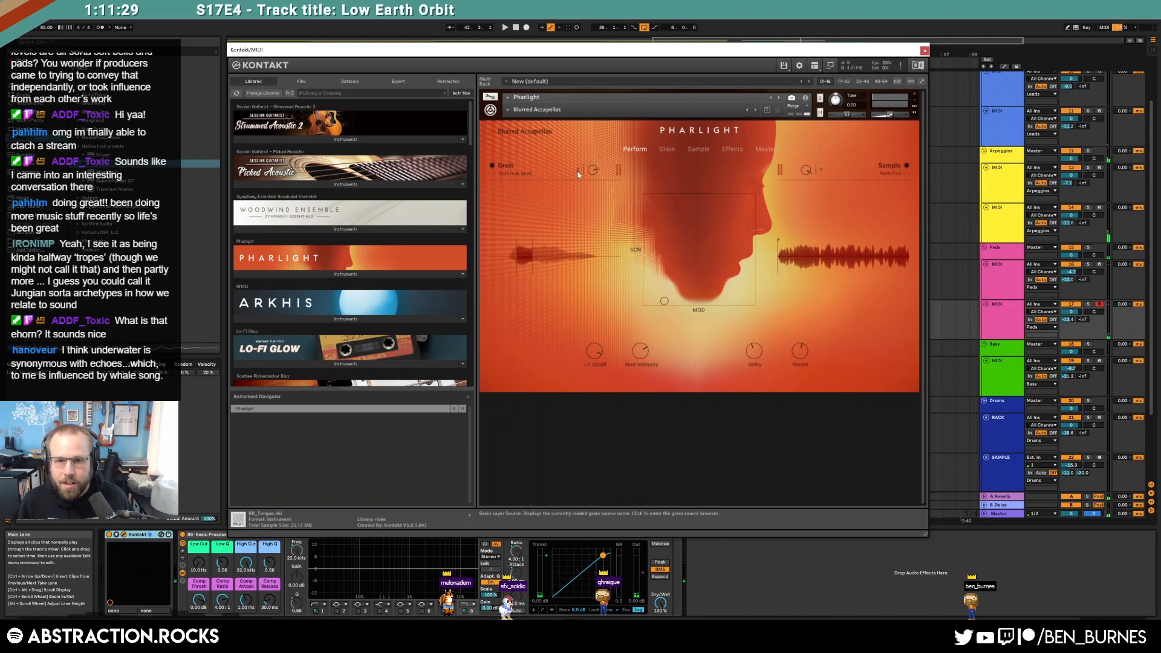
left_click(732, 149)
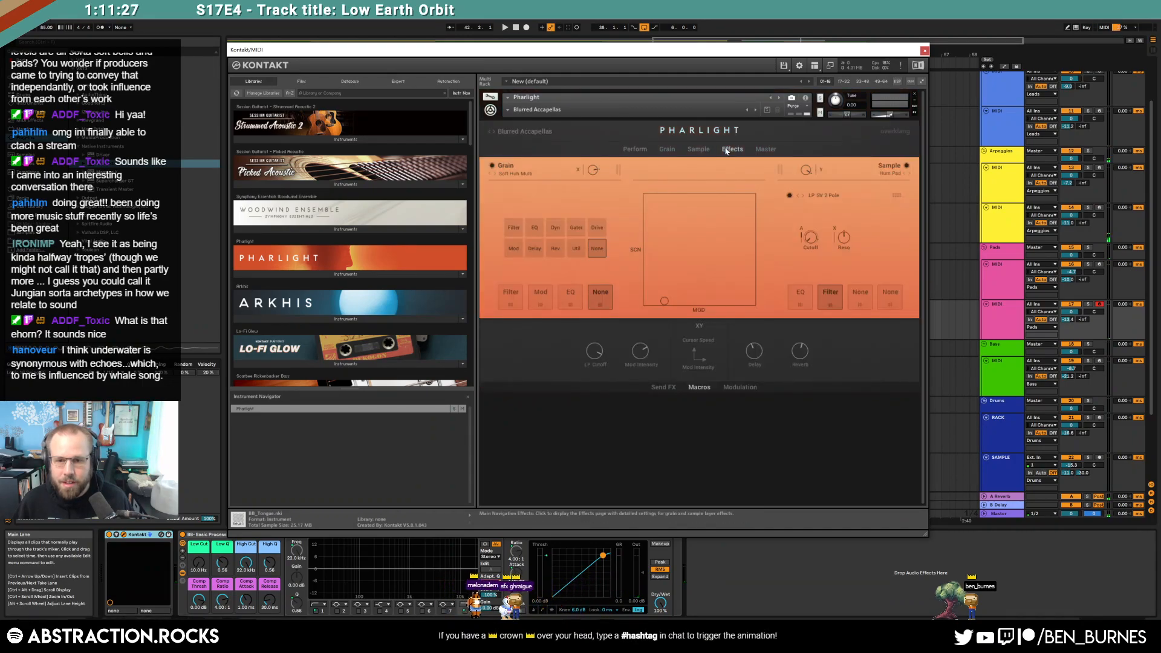
Step: Raise the filter modulation attack of Pharlight's sample layer almost to its maximum and look through the grain source browser
left_click(766, 153)
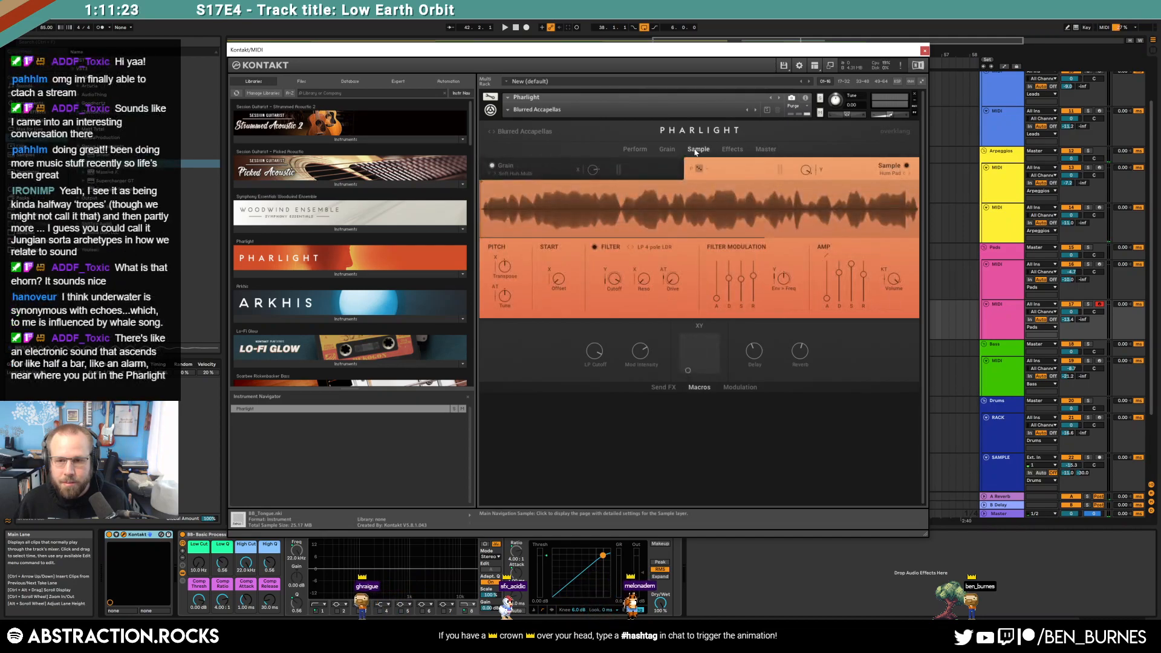
left_click_drag(718, 298, 718, 248)
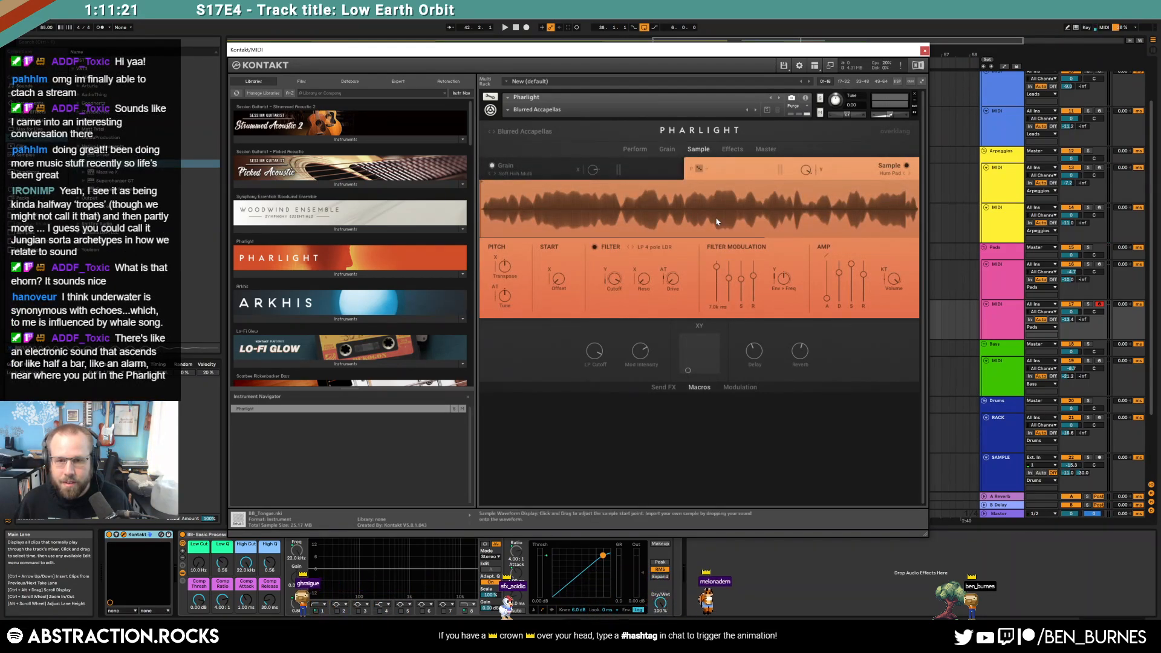
left_click(529, 167)
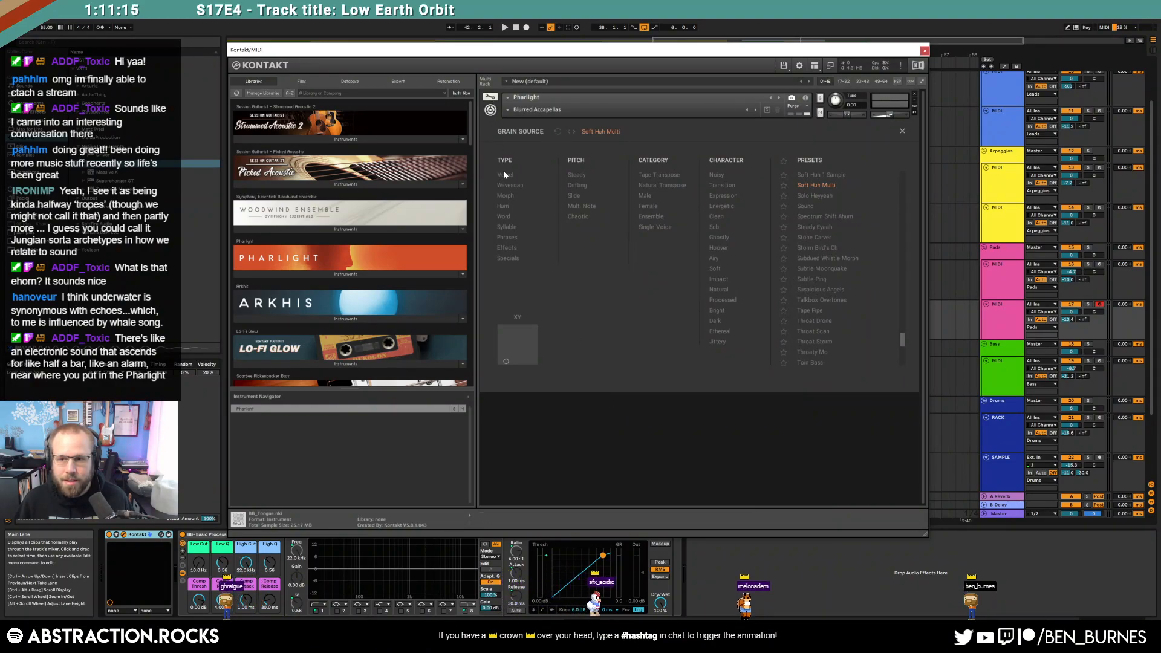
left_click(905, 131)
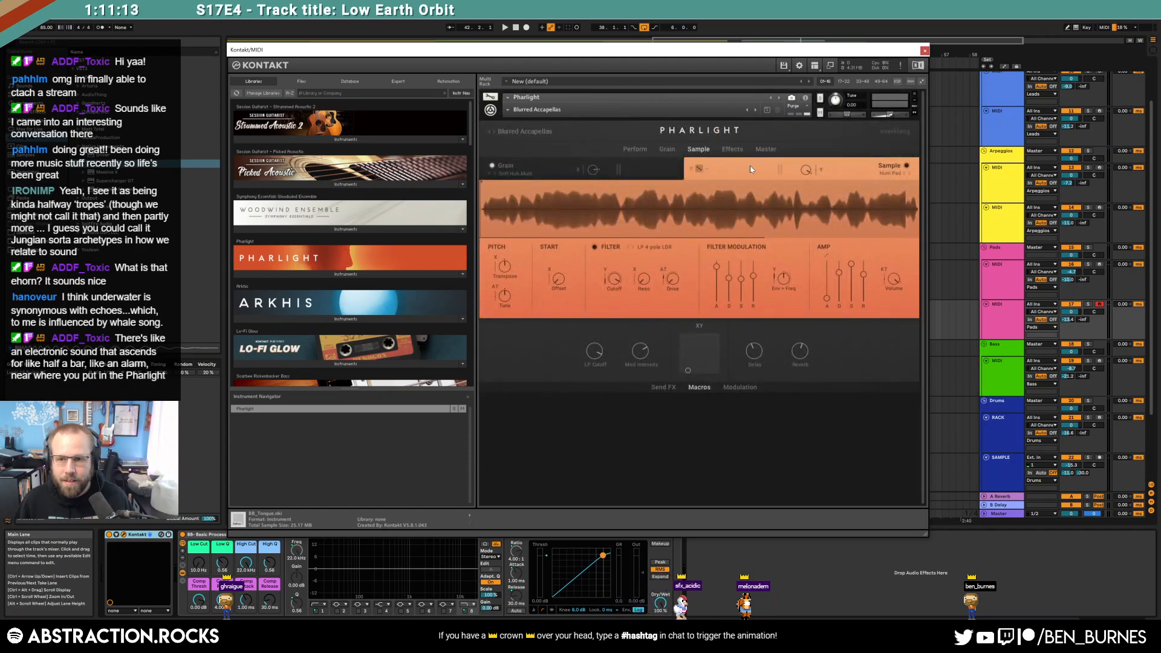
Step: Raise the amp attack of Pharlight's sample layer almost to maximum and play the new pad clip to check it
left_click_drag(827, 300, 827, 267)
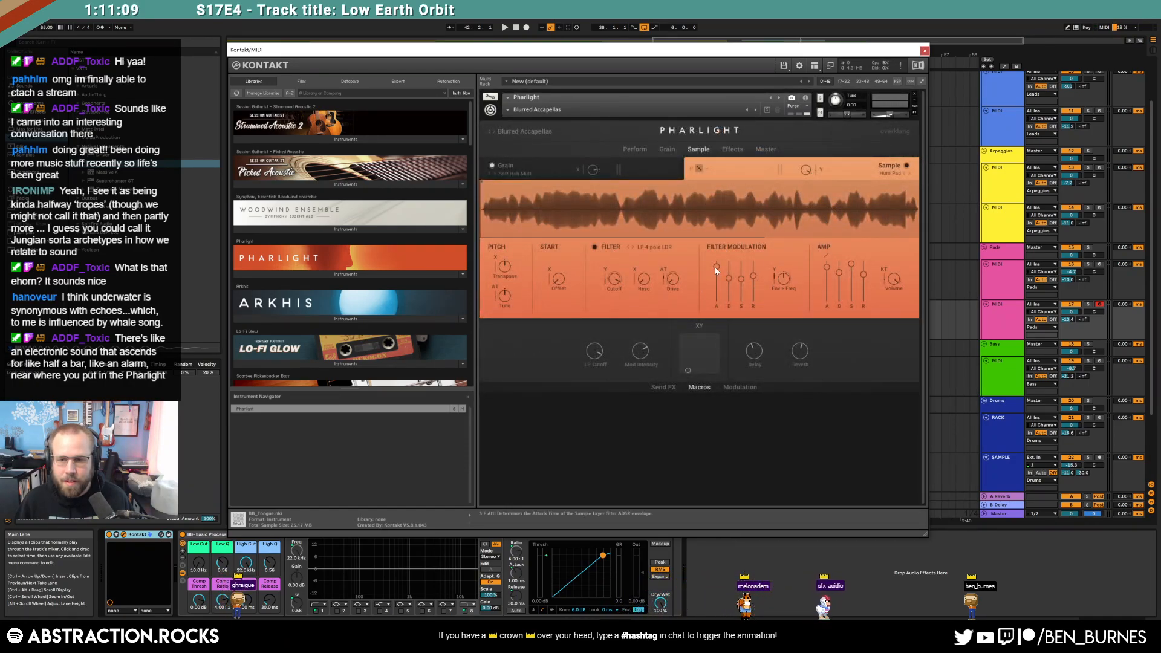
mouse_move(788, 53)
left_mouse_down()
mouse_move(772, 105)
mouse_move(774, 370)
mouse_move(798, 393)
left_mouse_up()
left_click(520, 321)
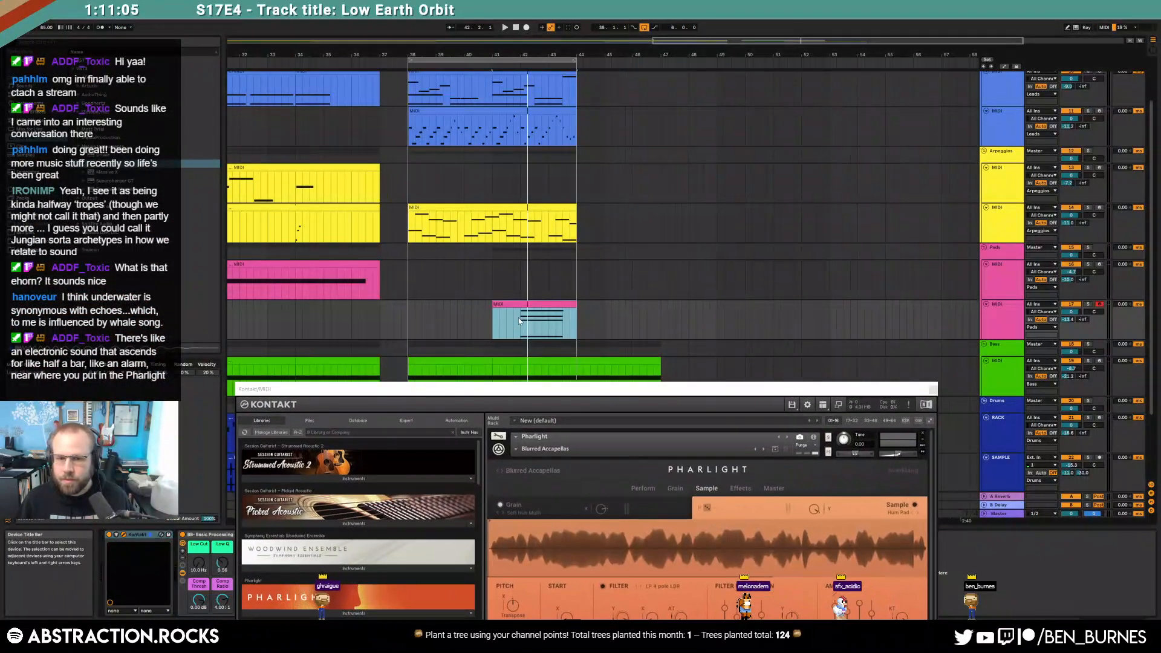
key("space")
left_click_drag(722, 396, 738, 126)
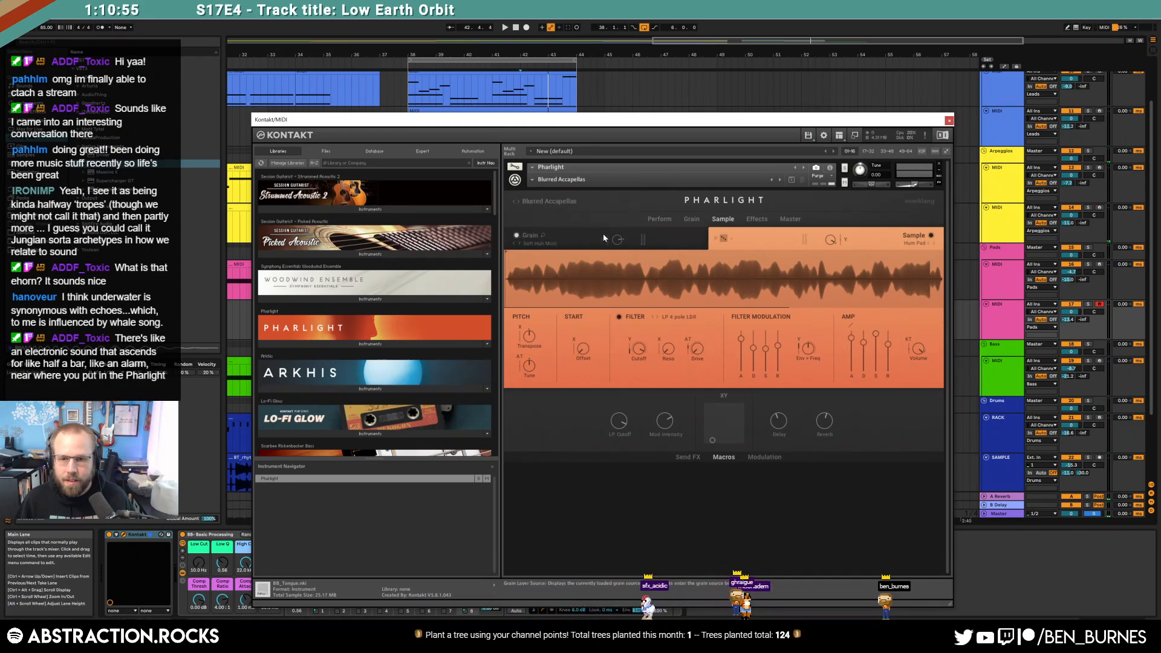
Step: Raise the envelope attack of Pharlight's grain layer and lower the new pad track's volume during playback
left_click(694, 245)
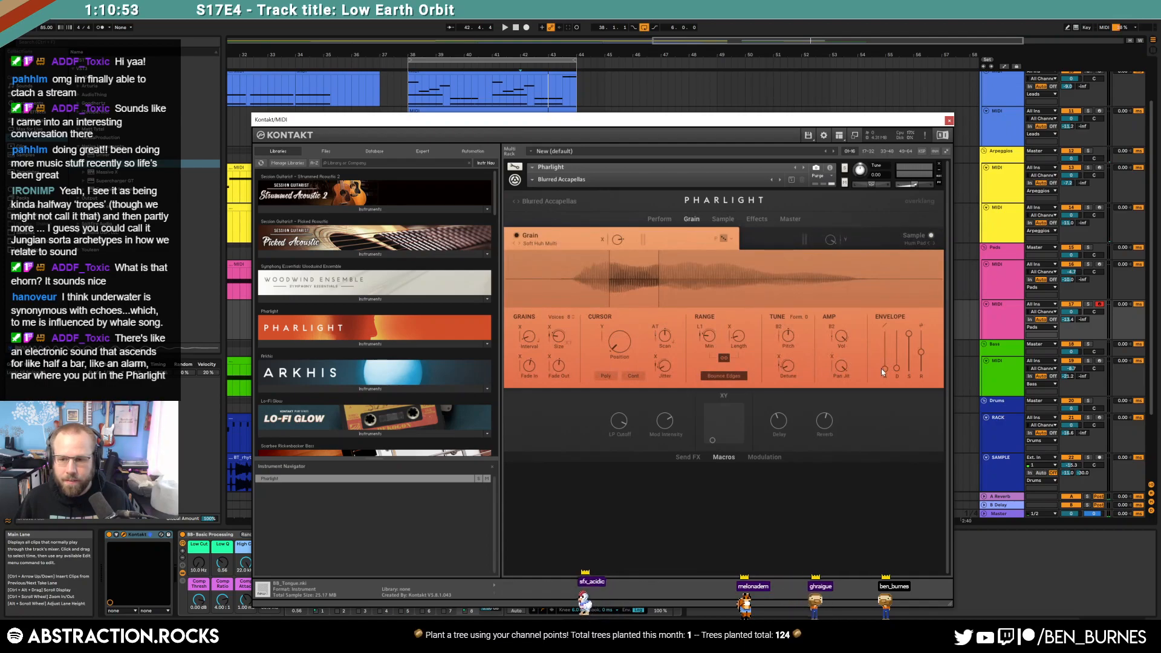
left_click_drag(882, 374, 883, 298)
key("space")
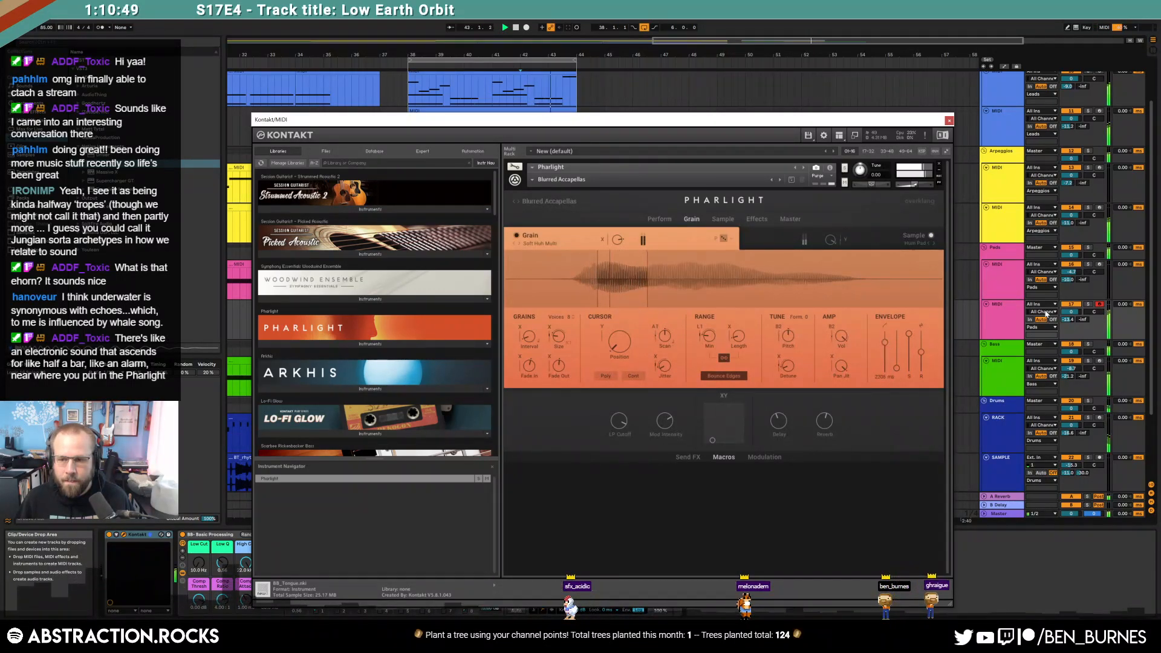
left_click_drag(1072, 312, 1072, 328)
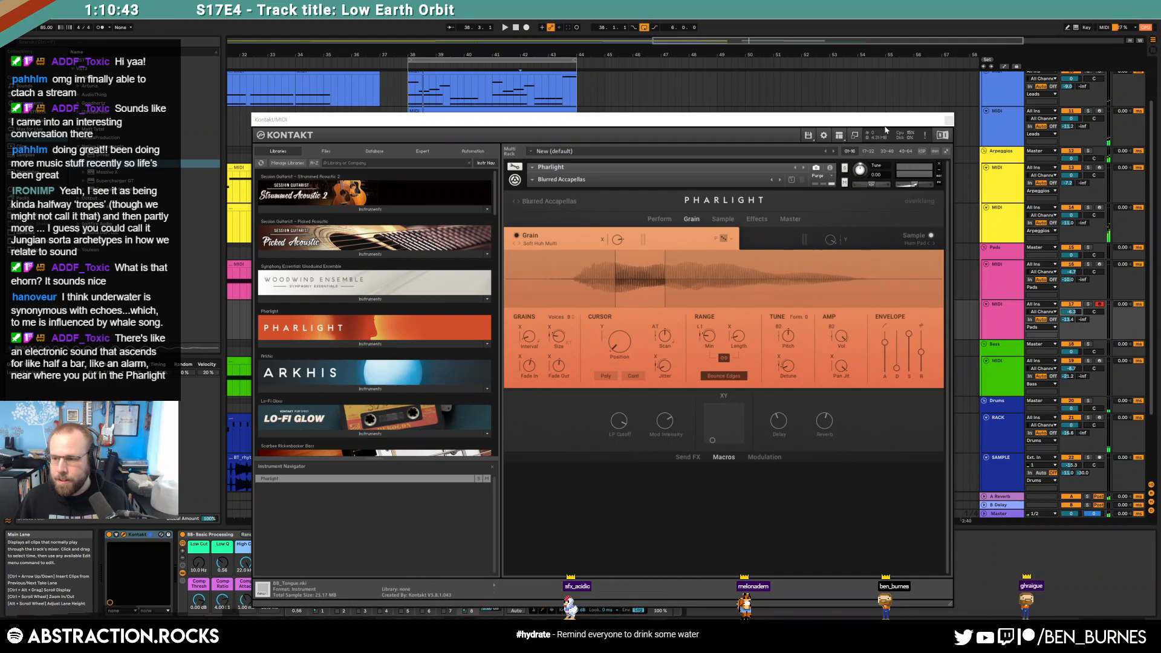
left_click(948, 121)
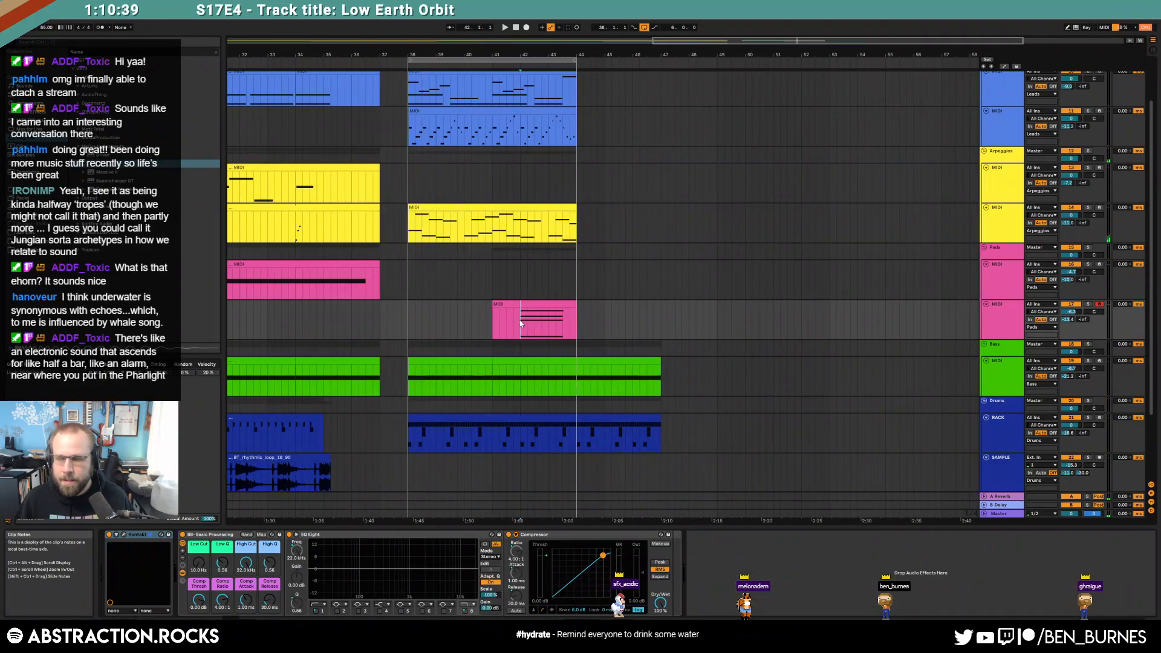
Step: Select bars 41–44 of the bass part, play the loop and open the bass track's Massive synth
scroll(524, 323, "down", 3)
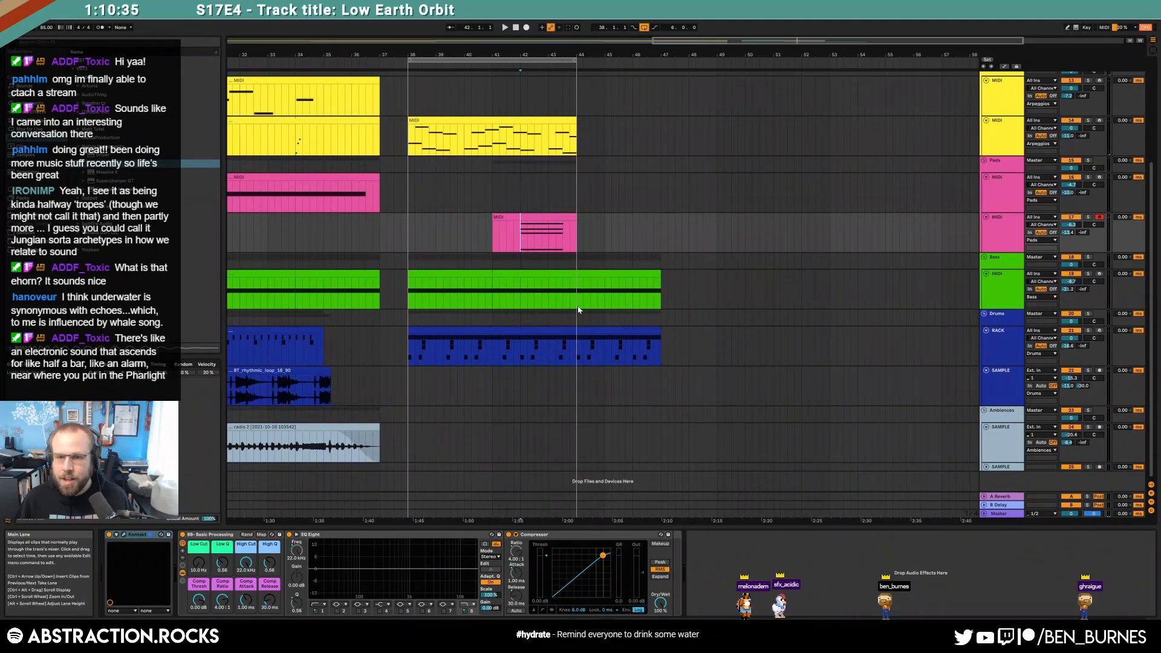
left_click_drag(493, 293, 577, 292)
left_click(1004, 287)
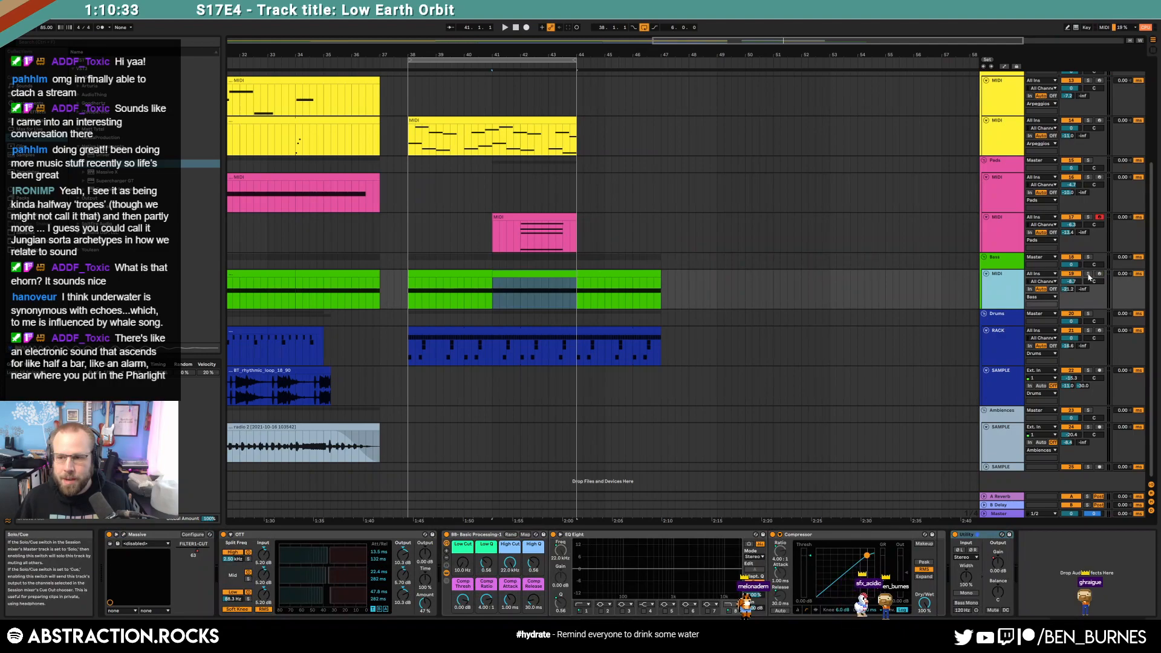
left_click(1089, 274)
key("space")
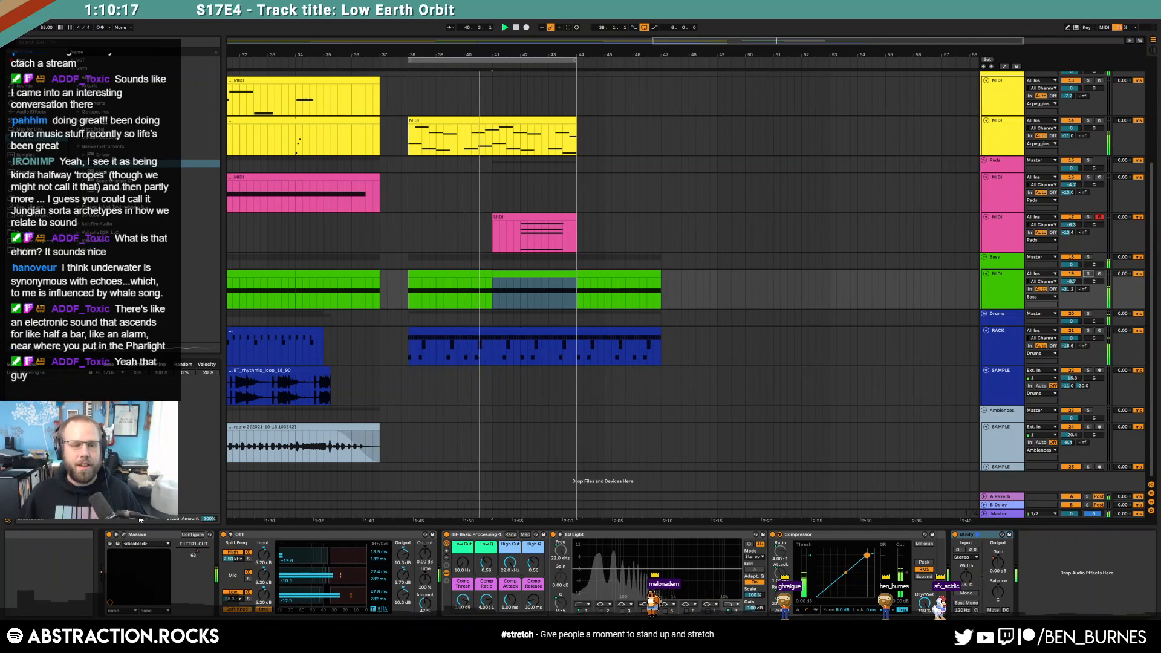
left_click(124, 536)
left_click_drag(382, 156, 879, 88)
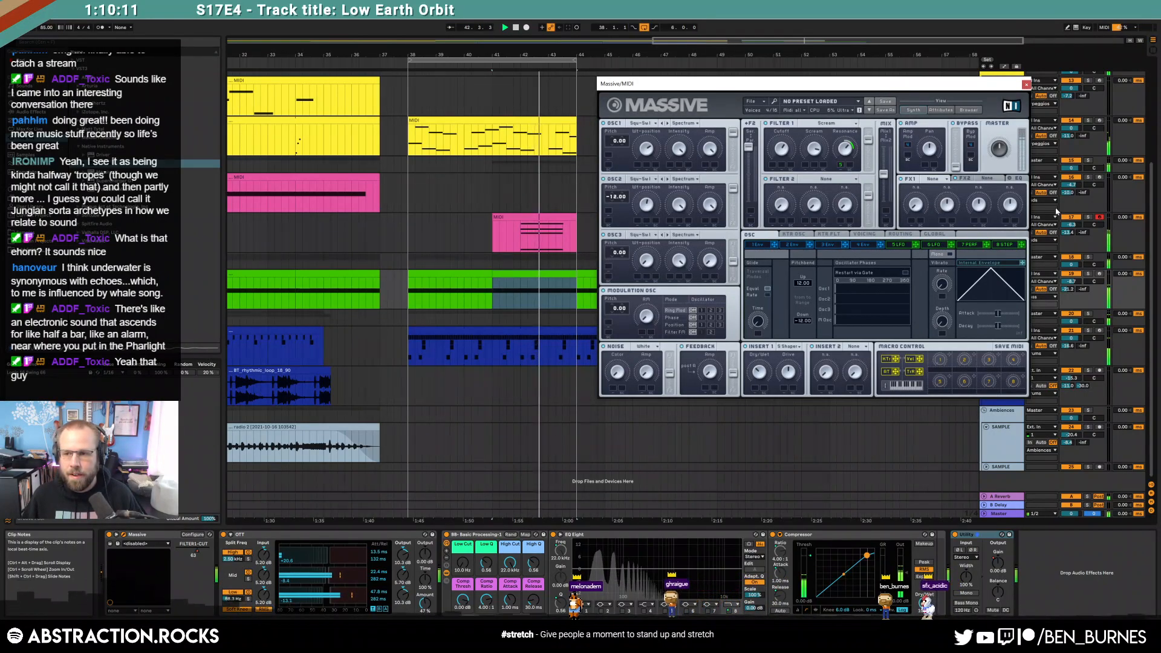
Step: Raise the new pad track's reverb send to 0 dB and close the Massive window
left_click(1054, 482)
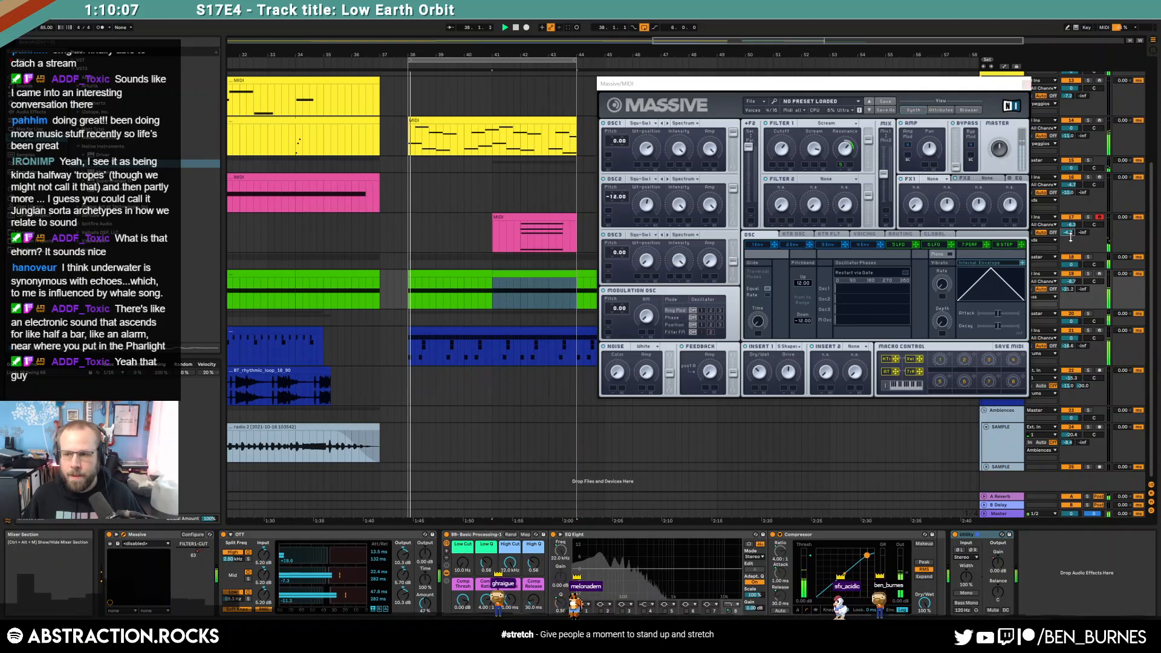
left_click(1027, 84)
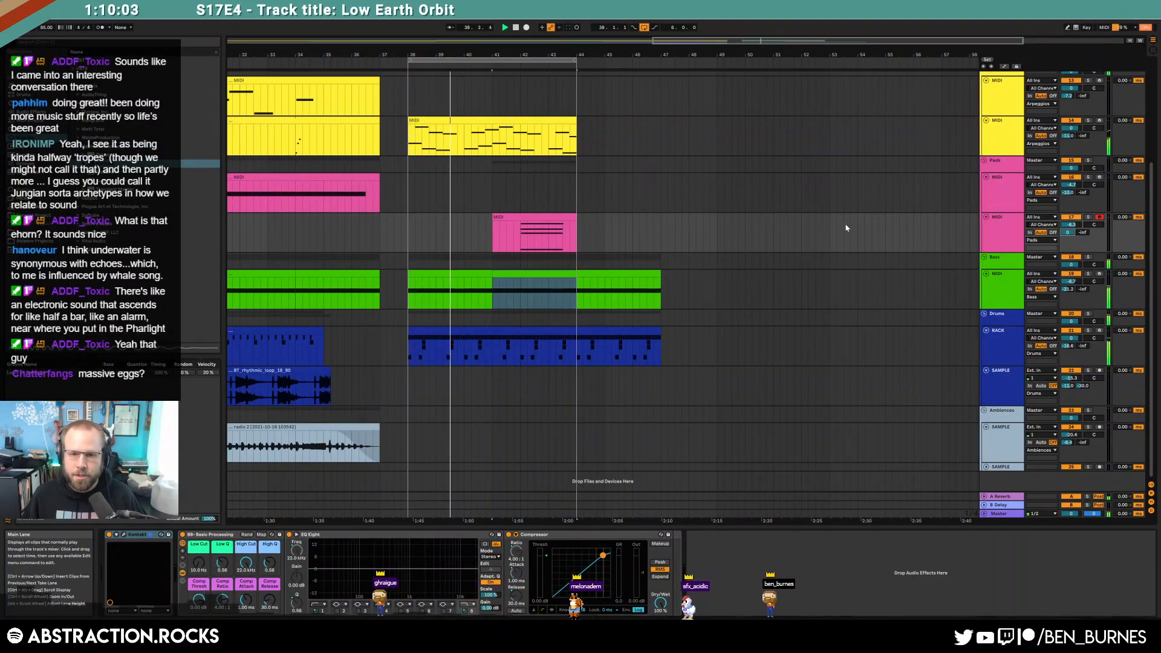
left_click(573, 237)
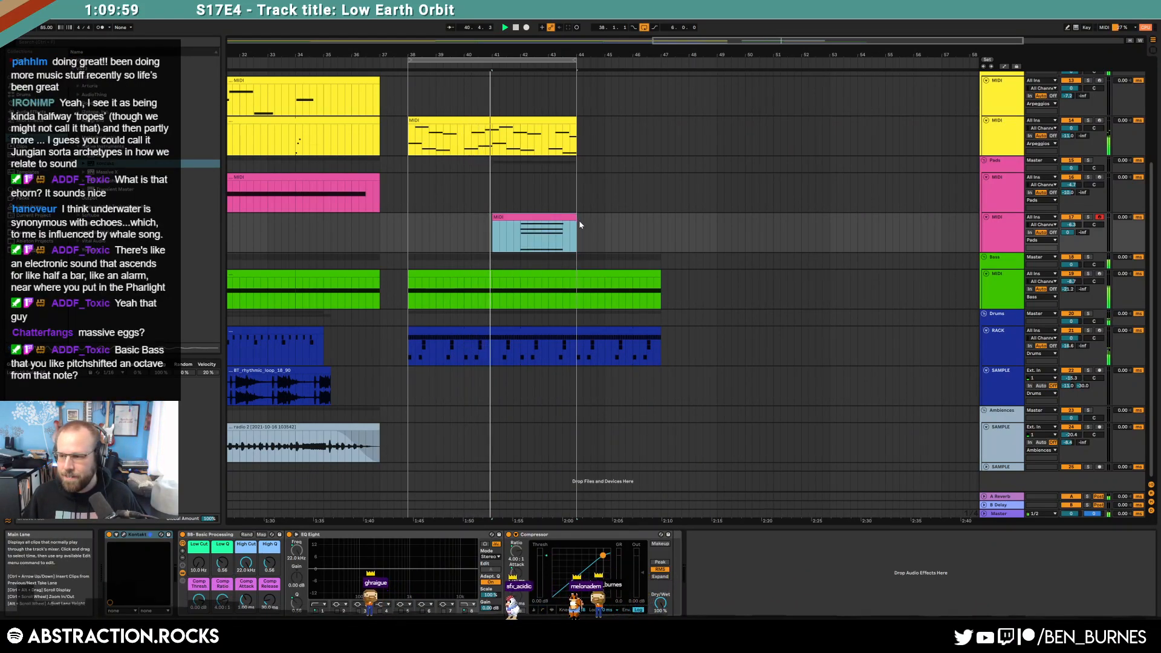
key("space")
Step: Open the pitch bend envelope of the bass clip at bar 41 and select the time range of its raised section
double_click(527, 275)
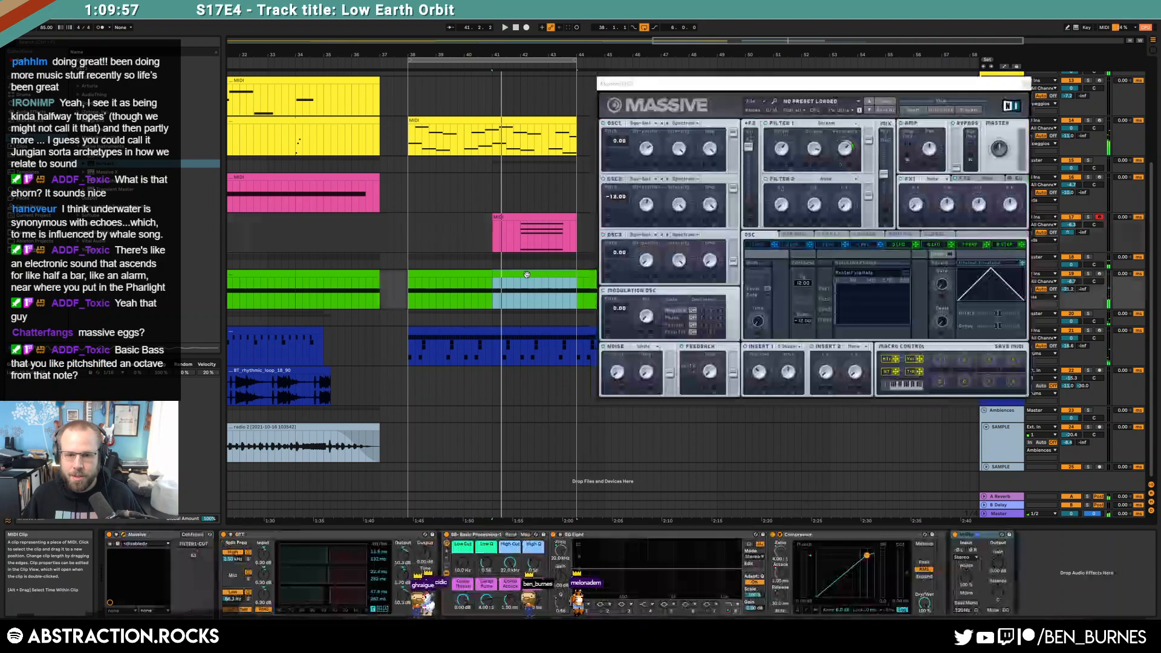
key("ctrl+alt+p")
left_click(200, 383)
left_click(217, 382)
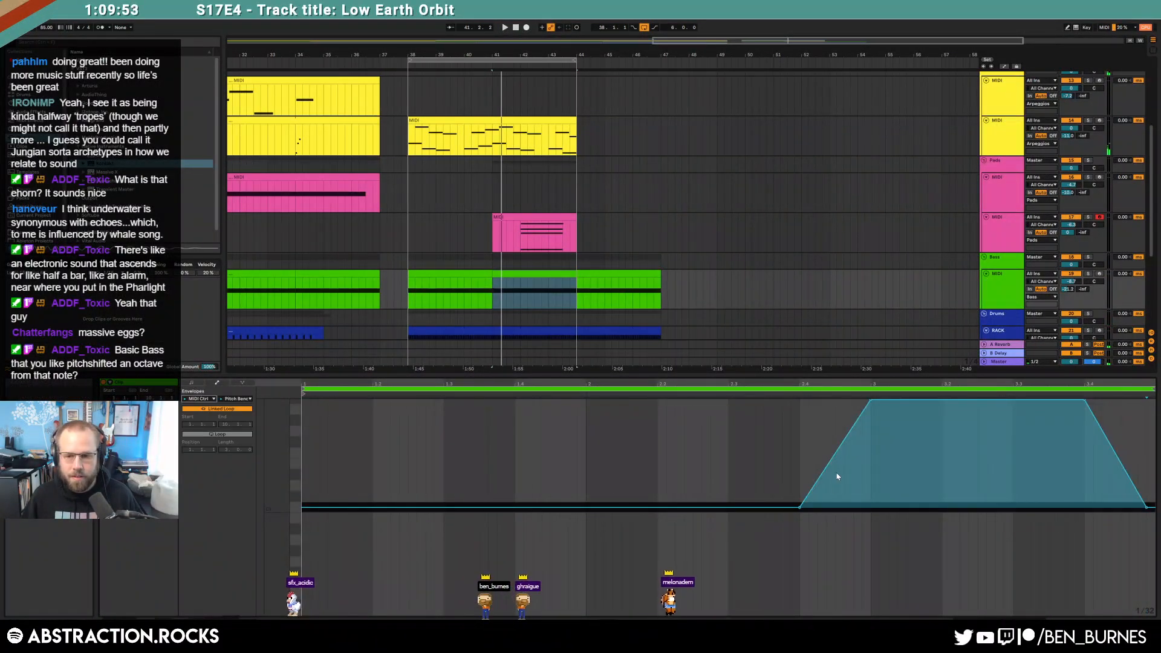
left_click_drag(800, 471, 1148, 469)
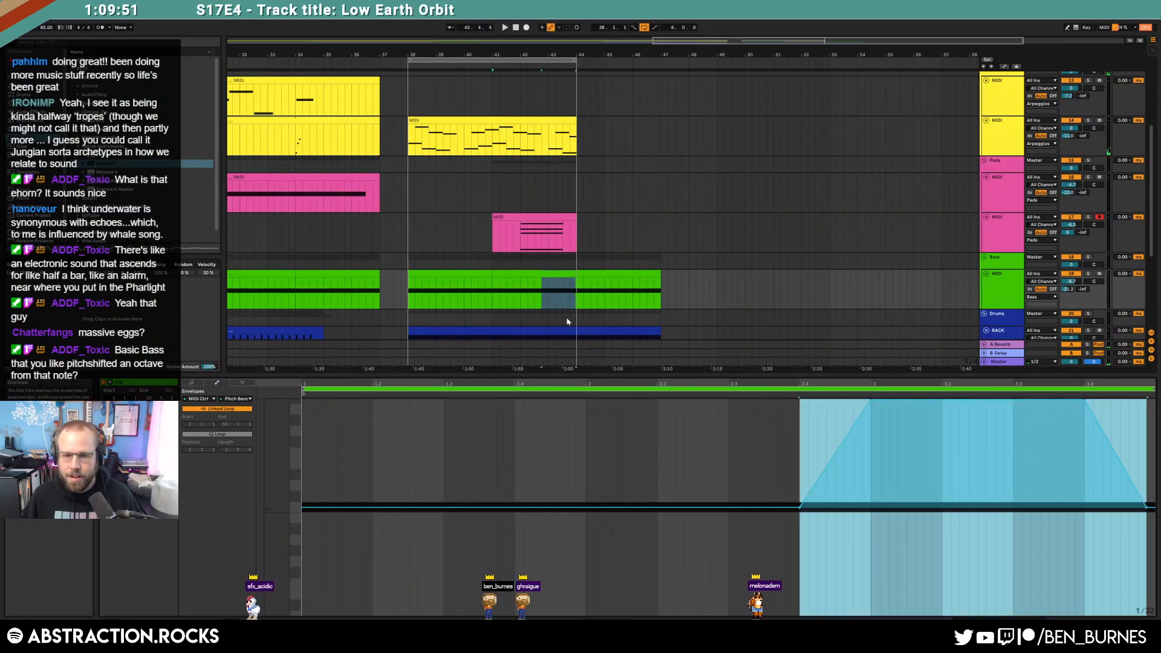
Step: Show the bass track's Massive FILTER1-CUT automation and raise it over the selected range just before bar 44
key("a")
key("a")
key("shift+Tab")
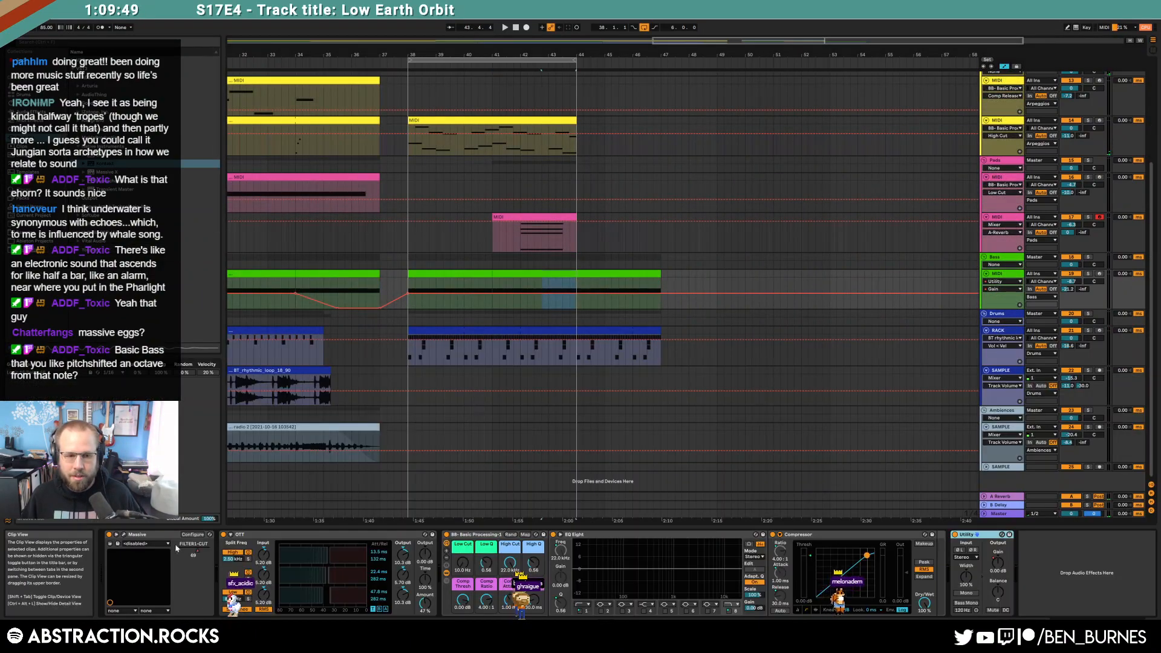
left_click(195, 554)
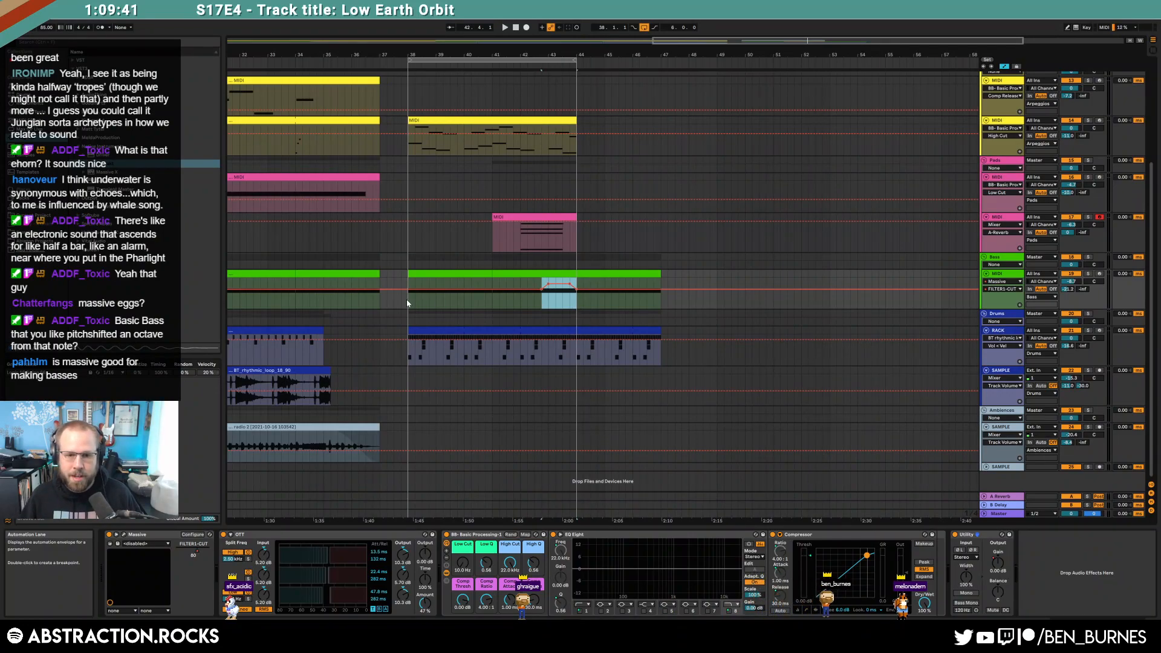
Step: Hide the automation and audition the section from bar 38 with all lead, arpeggio, pad, bass and drum parts
key("space")
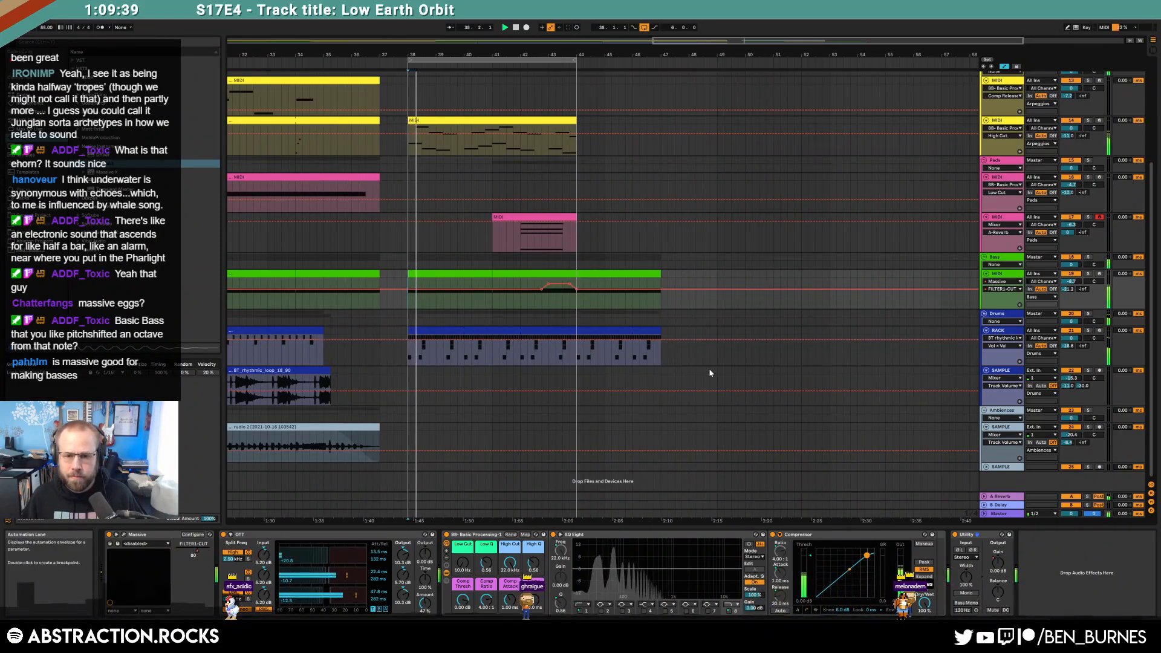
key("a")
scroll(710, 373, "up", 4)
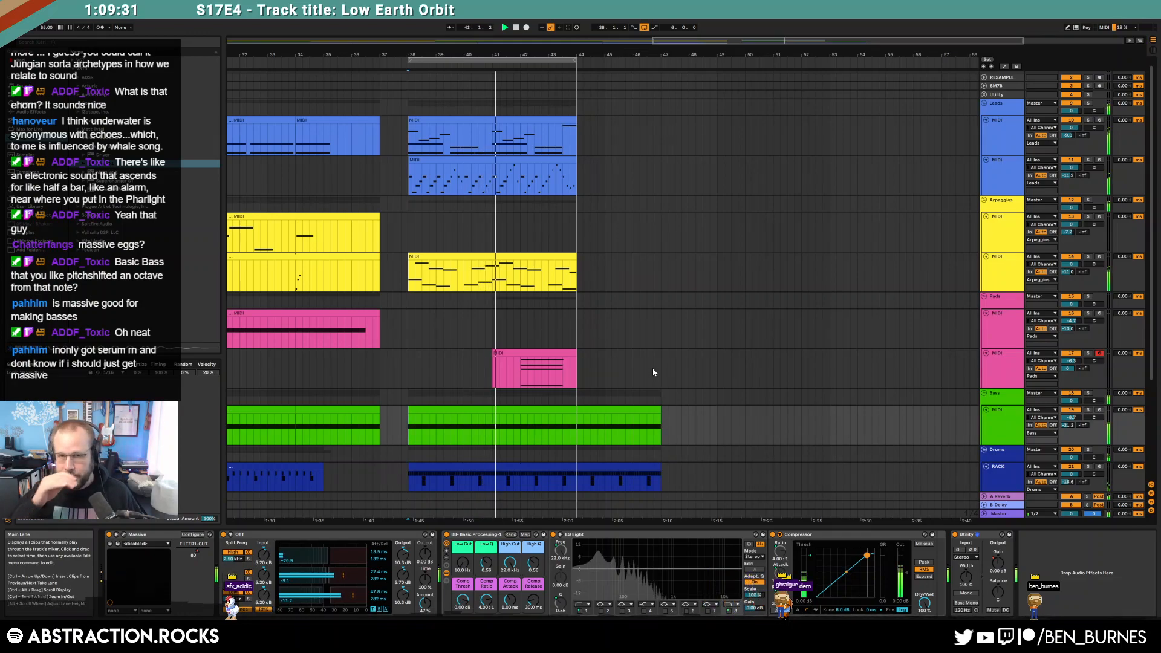
key("space")
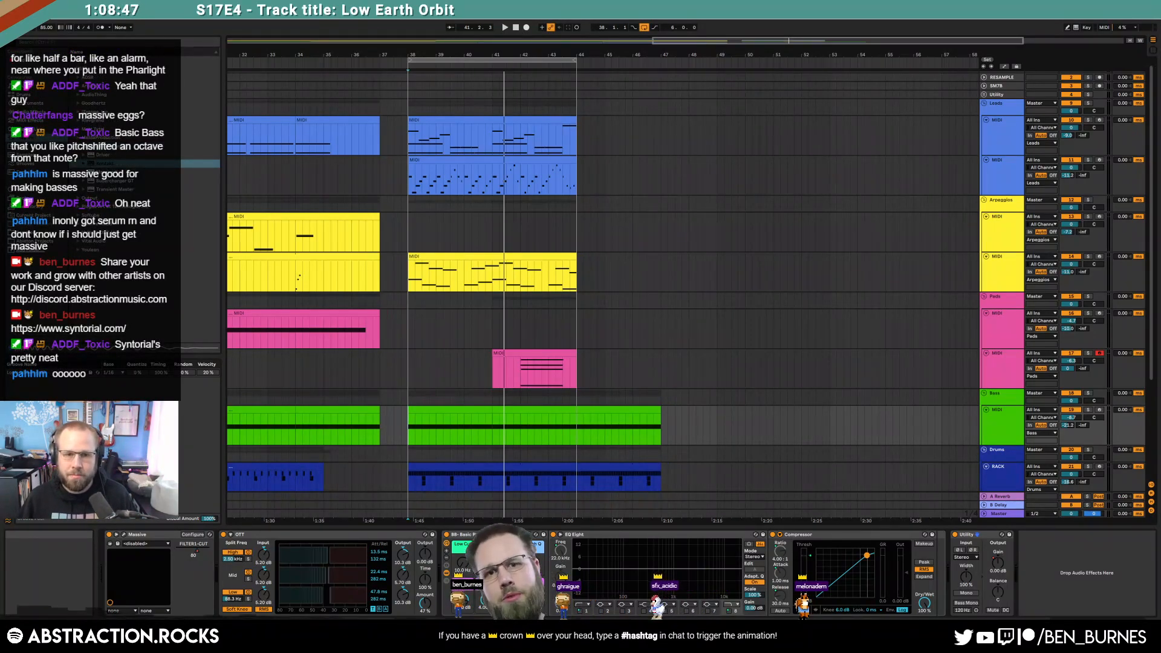
left_click(430, 141)
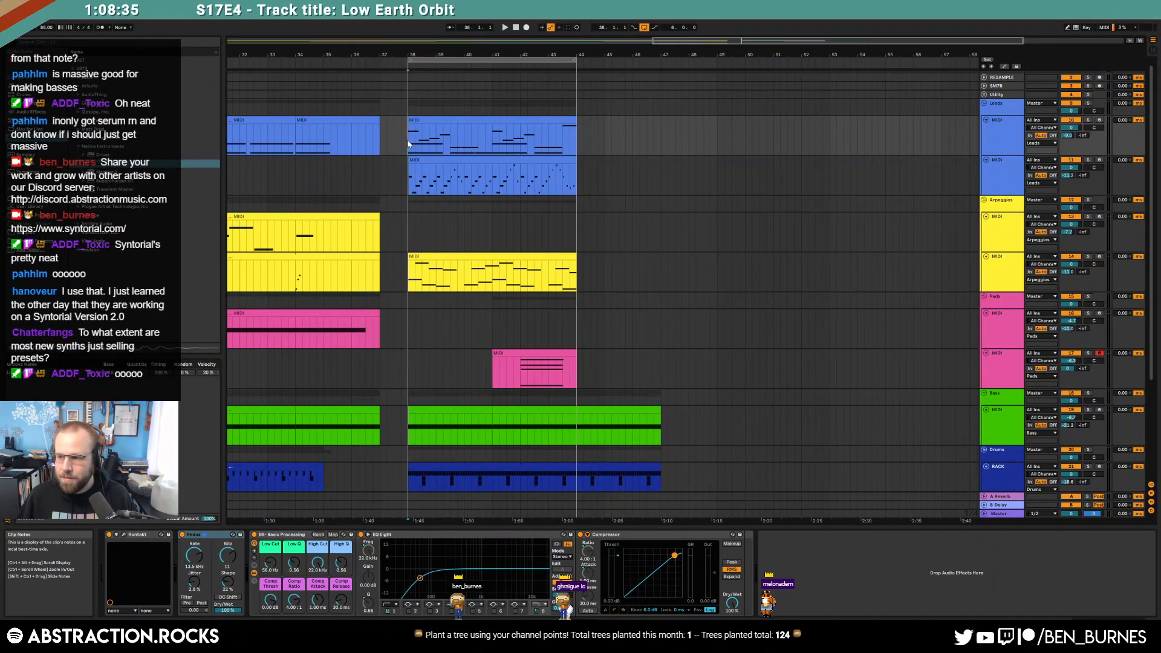
key("space")
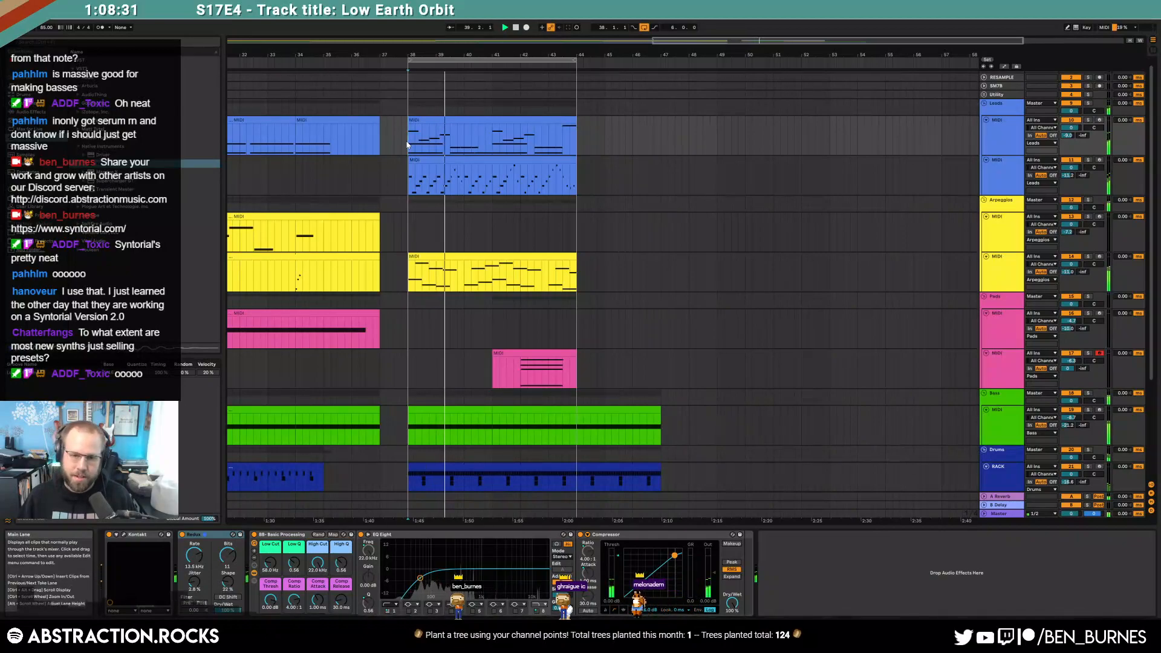
left_click(541, 438)
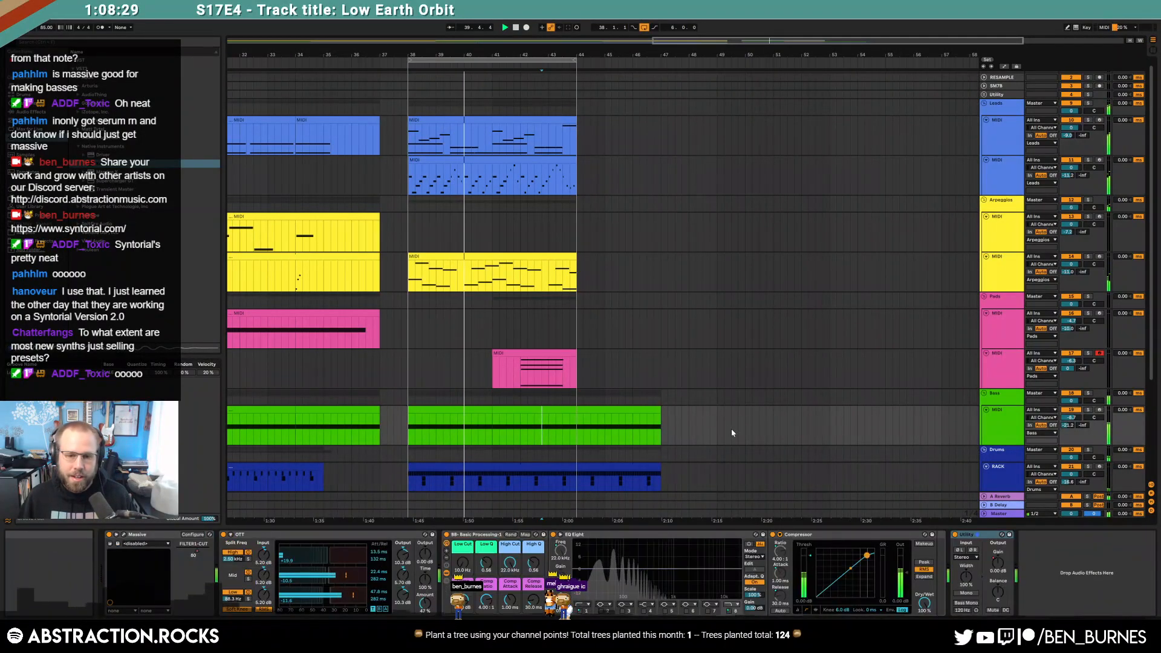
left_click(553, 361)
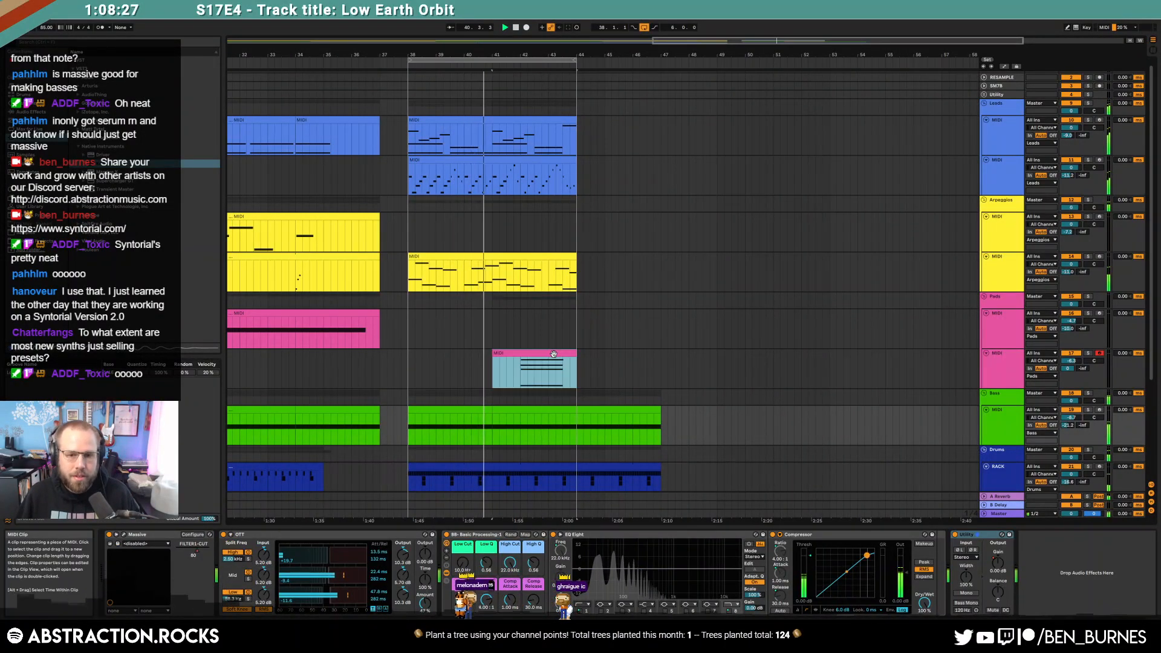
Step: Stretch the upper lead clip past bar 44, open its notes and shorten its loop range to six bars
left_click(562, 124)
left_click_drag(594, 123, 698, 138)
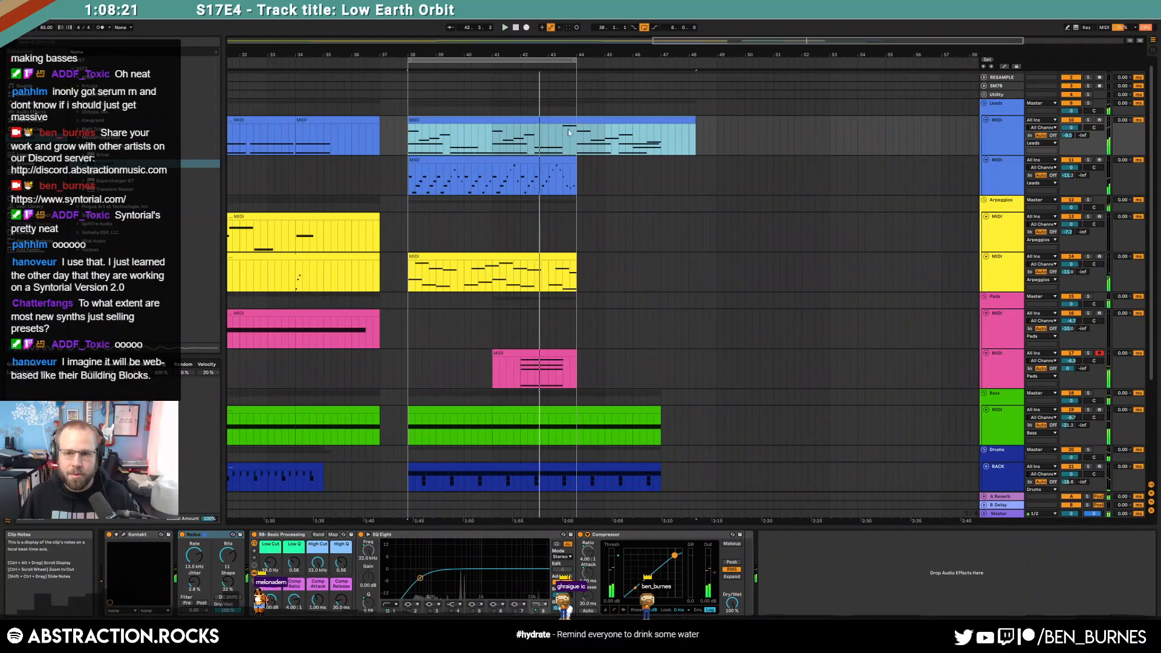
double_click(588, 122)
left_click_drag(1052, 390, 842, 391)
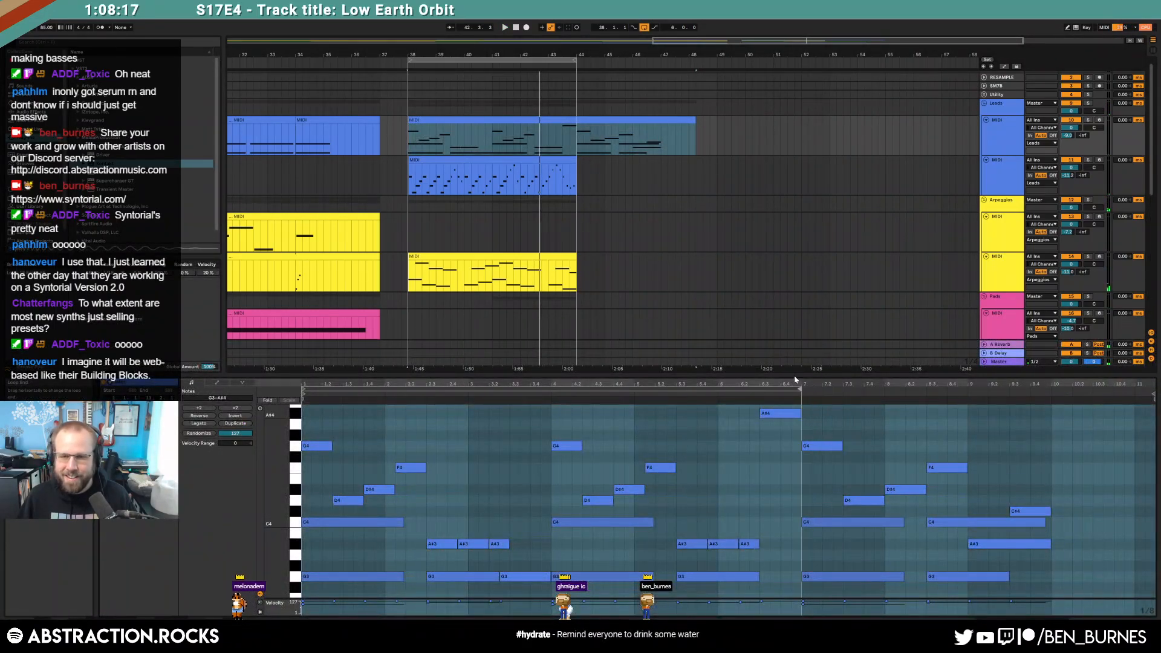
Step: Trim the upper lead clip to bar 44, loop it and extend it to bar 50
left_click(691, 121)
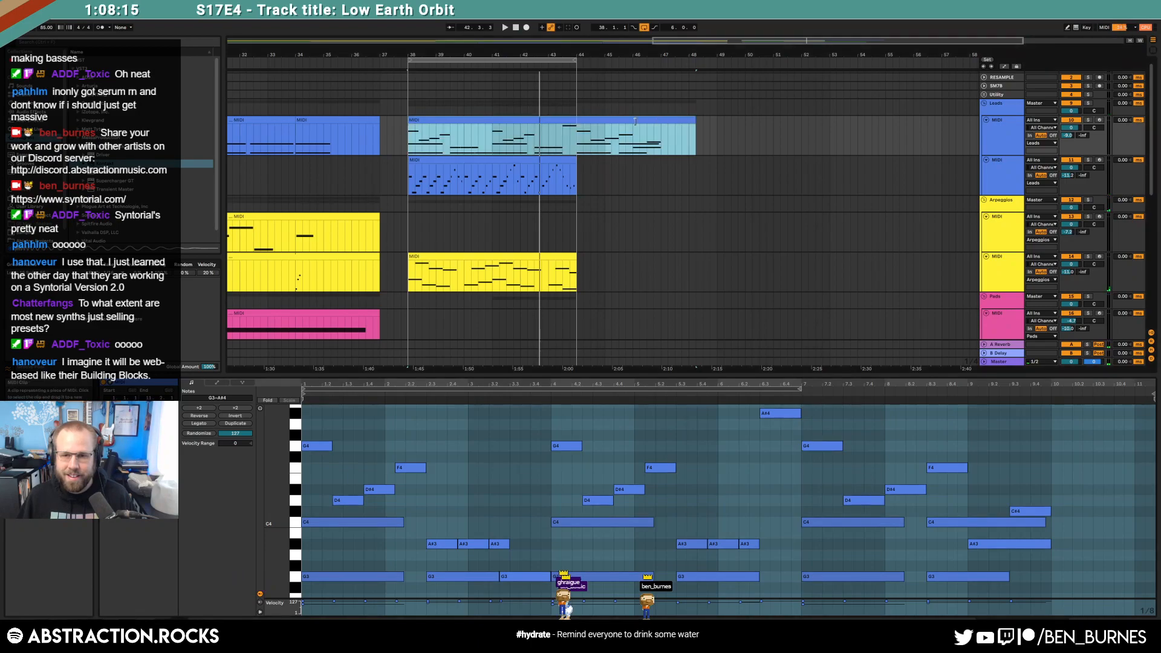
left_click_drag(653, 121, 573, 121)
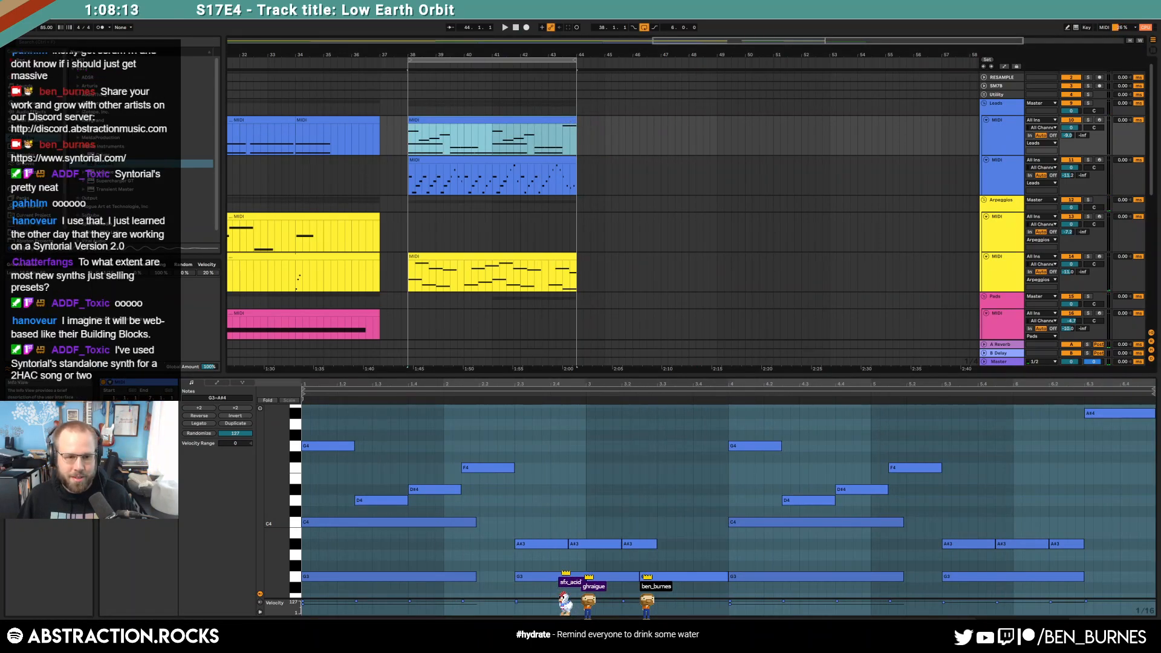
left_click(138, 407)
left_click_drag(573, 119, 745, 142)
left_click(750, 151)
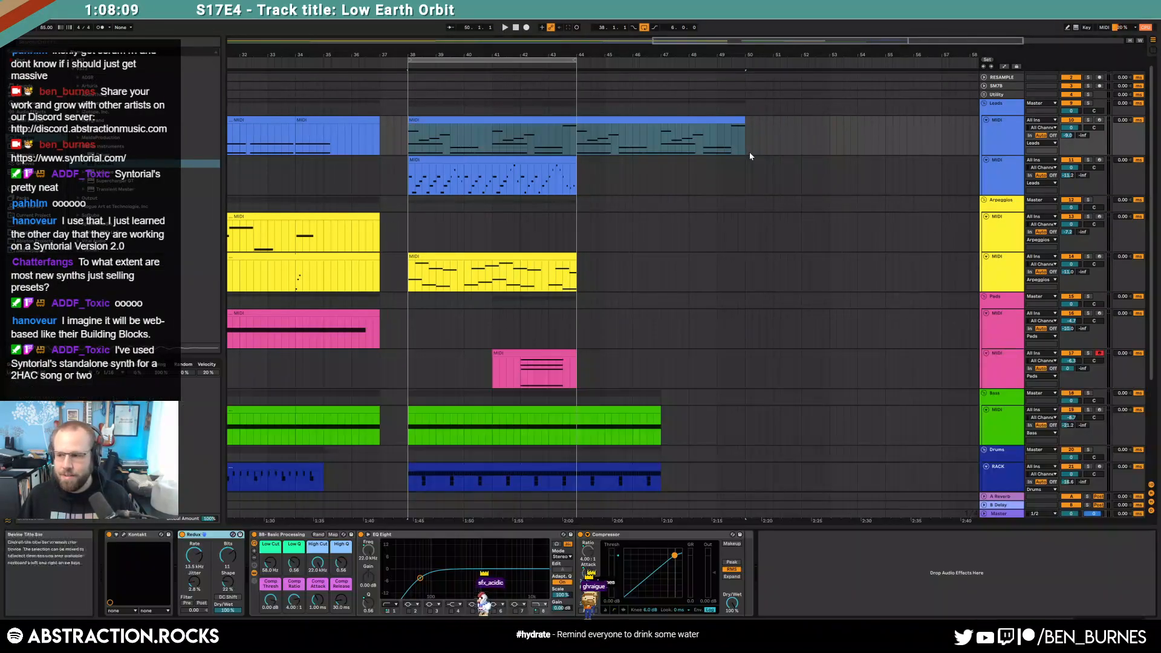
Step: Extend the second lead clip to bar 50 and loop its six-bar phrase
left_click_drag(574, 161, 745, 165)
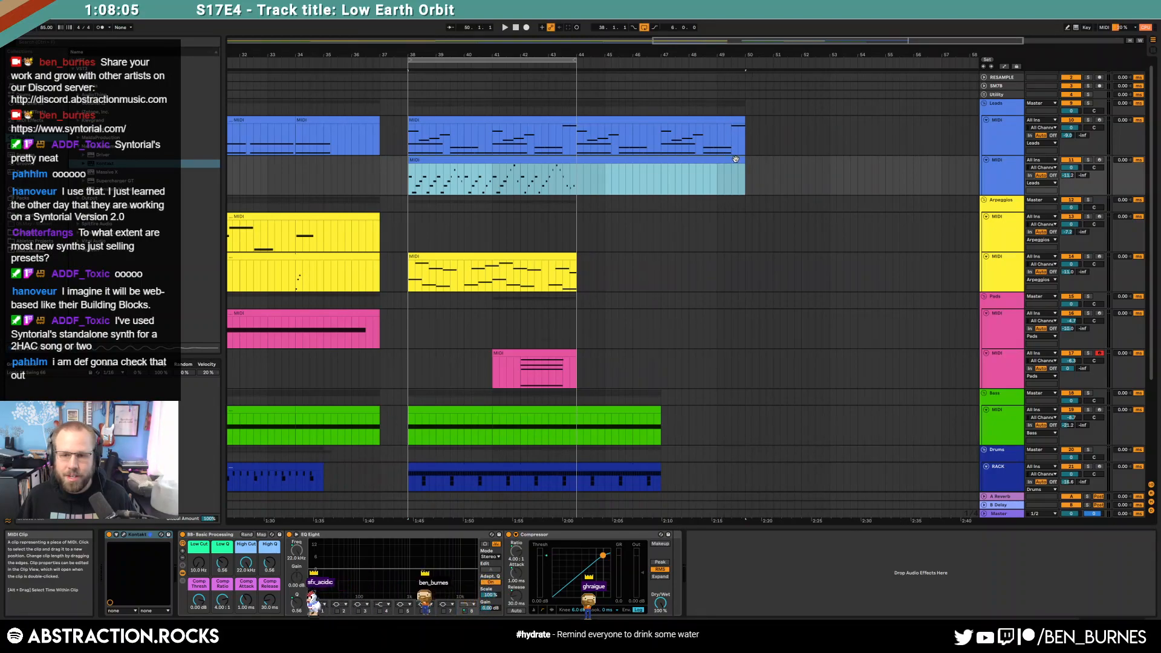
double_click(732, 161)
left_click(754, 426)
left_click(719, 390)
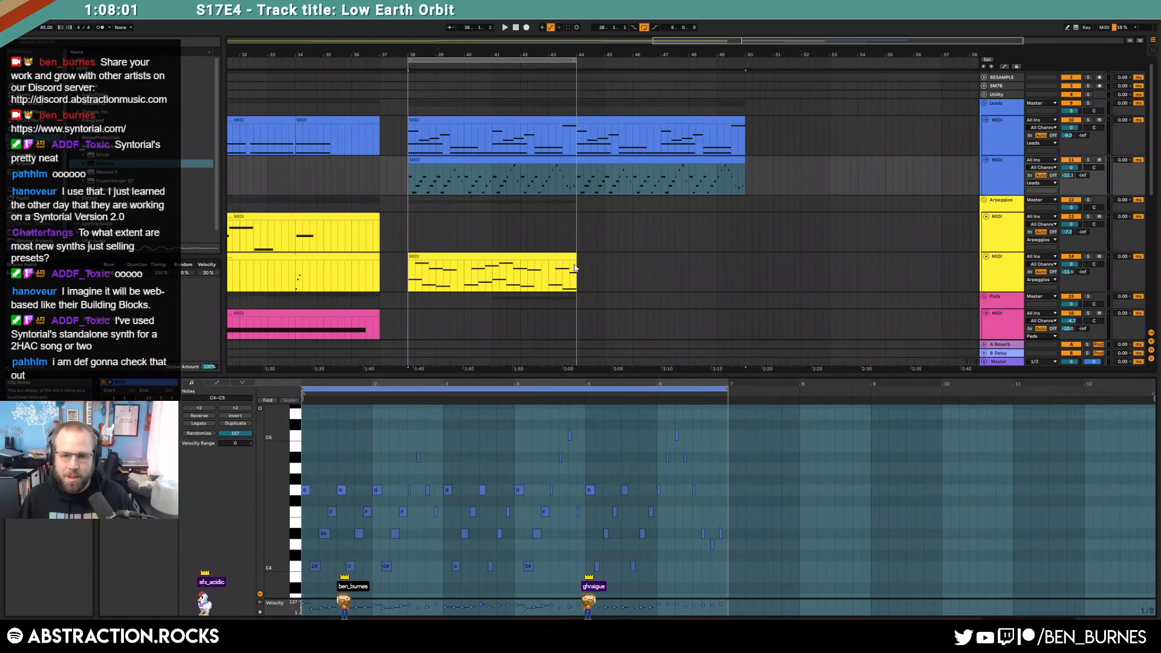
key("shift+Tab")
Step: Extend the lower arpeggio clip to bar 50 and shorten its loop range to the six-bar phrase
left_click_drag(576, 258, 748, 268)
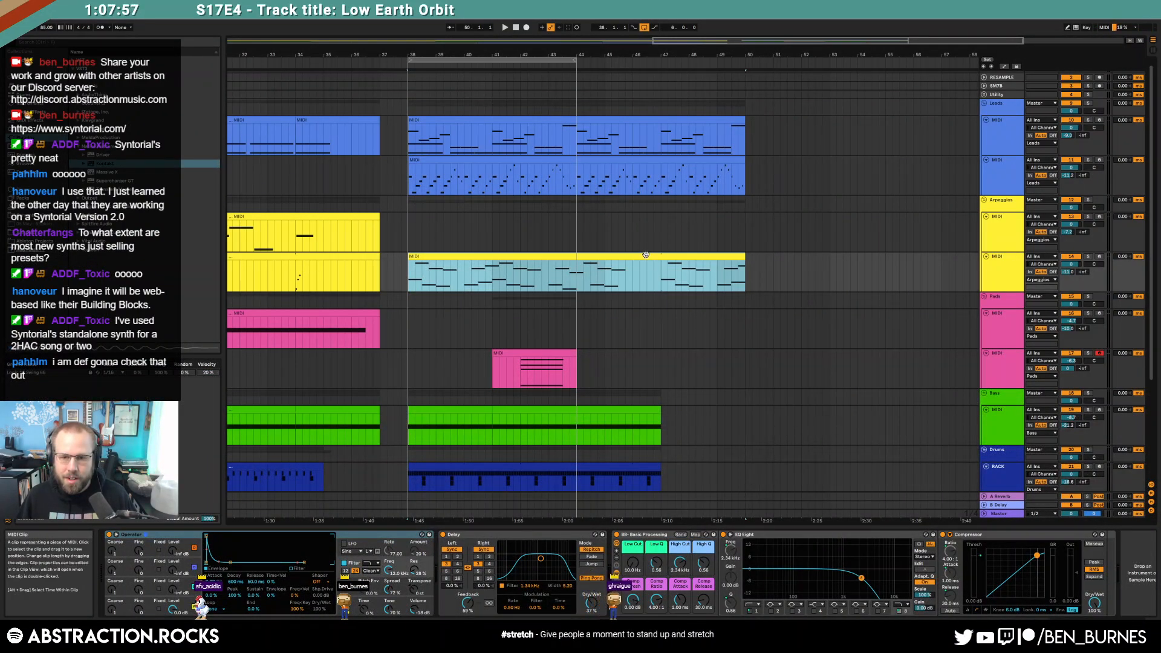
key("shift+Tab")
left_click_drag(1152, 389, 868, 407)
key("shift+Tab")
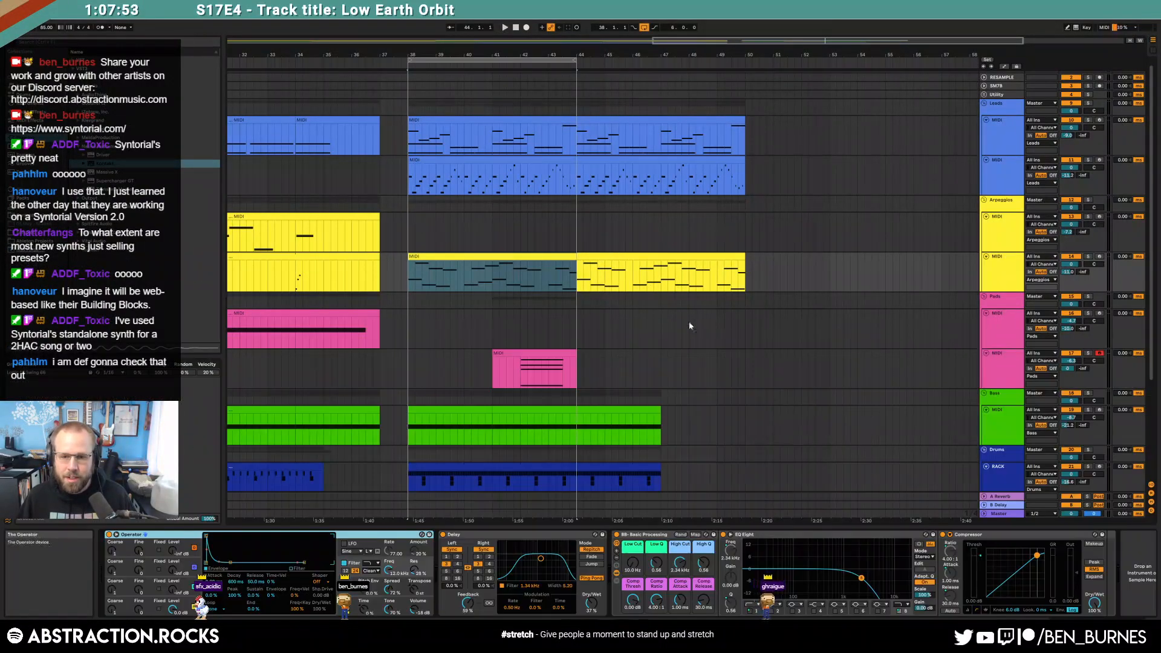
Step: Duplicate bars 38 to 44 of the lower pad track so the chord clip repeats up to bar 50
left_click_drag(579, 365, 402, 379)
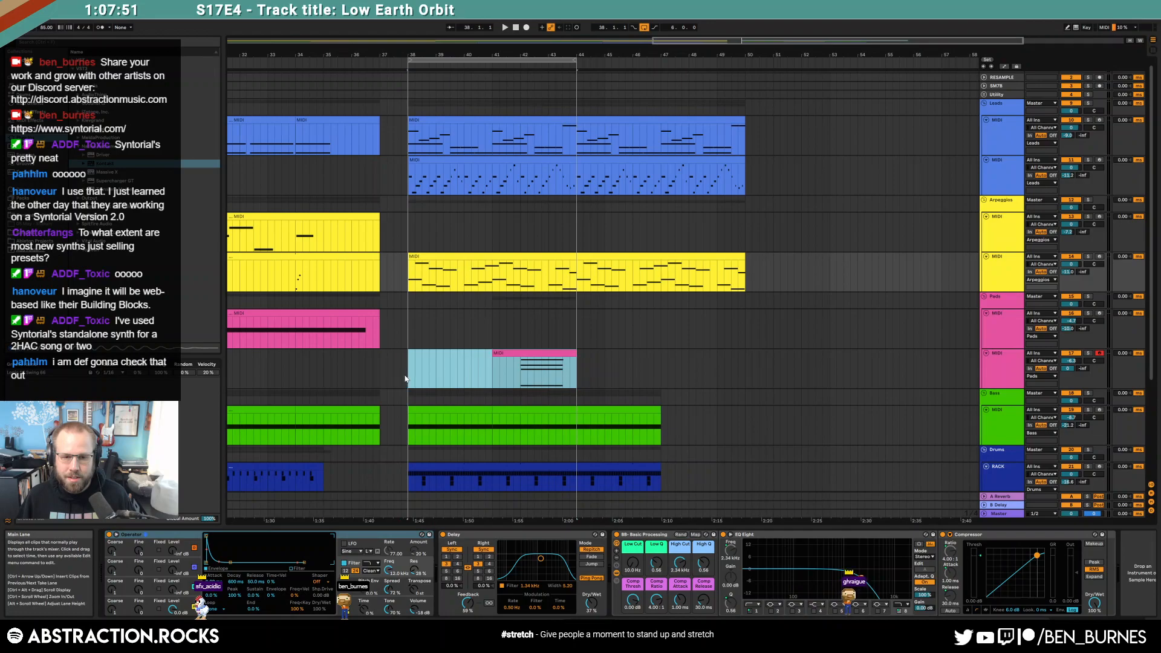
key("ctrl+d")
left_click(767, 381)
scroll(767, 381, "down", 1)
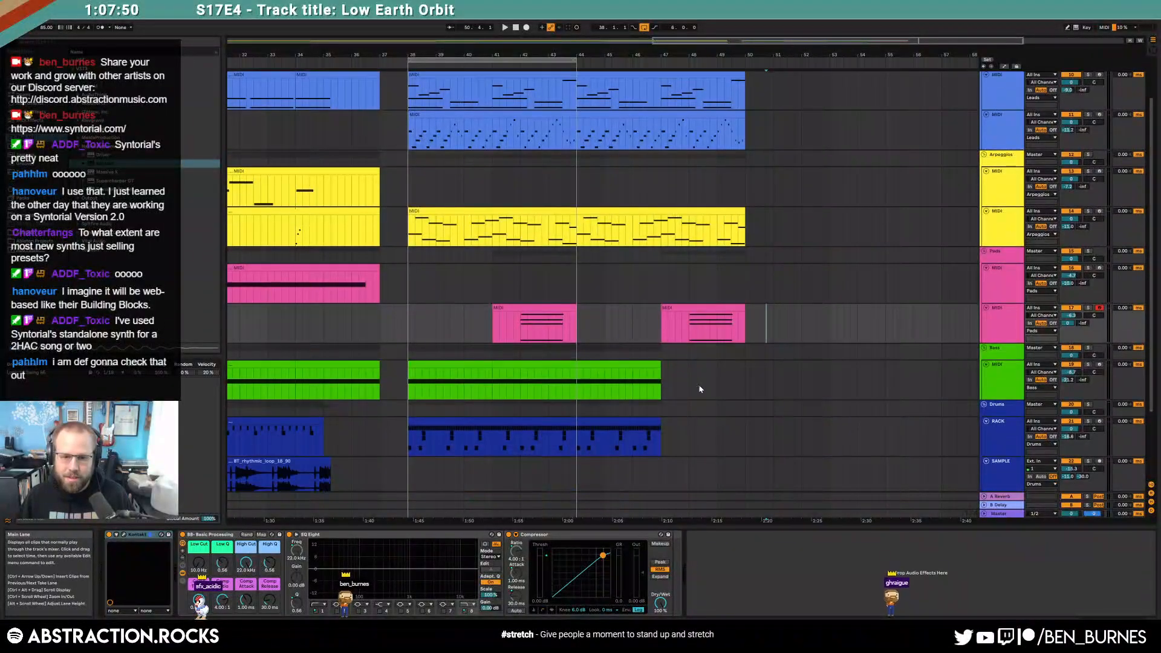
Step: Duplicate the bass clip so the part fills the section up to bar 50
left_click(628, 364)
left_click(539, 365)
left_click(473, 365, "shift")
key("ctrl+d")
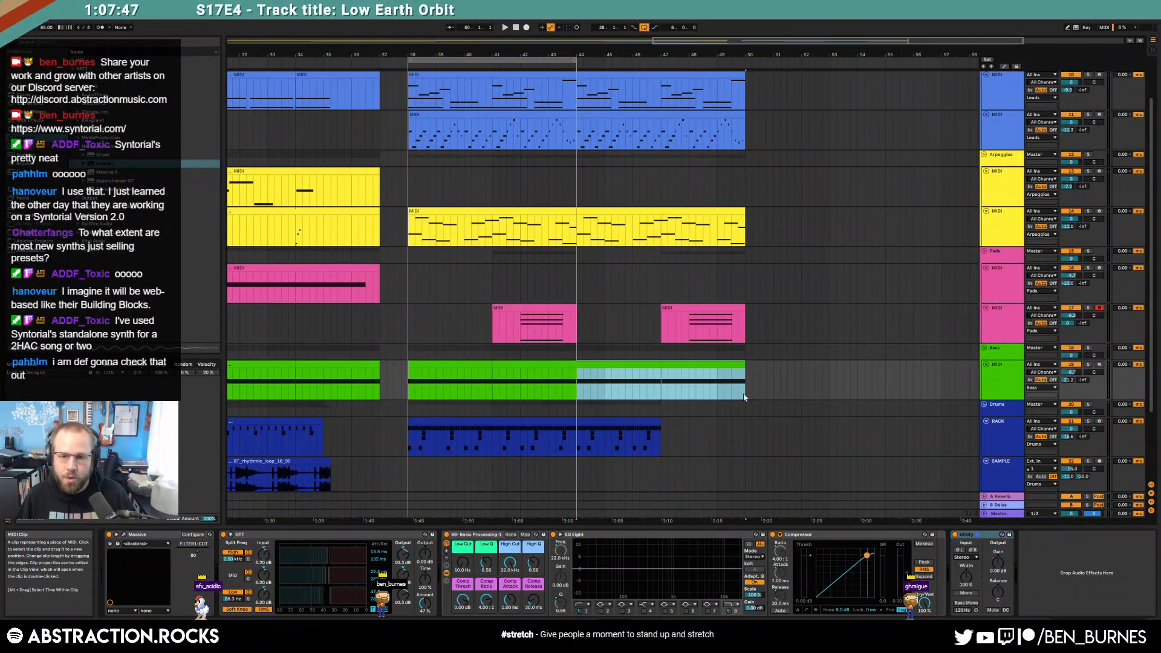
Step: Extend the drum rack clip to bar 50 and split it at bar 44
scroll(703, 407, "down", 1)
left_click_drag(660, 391, 746, 390)
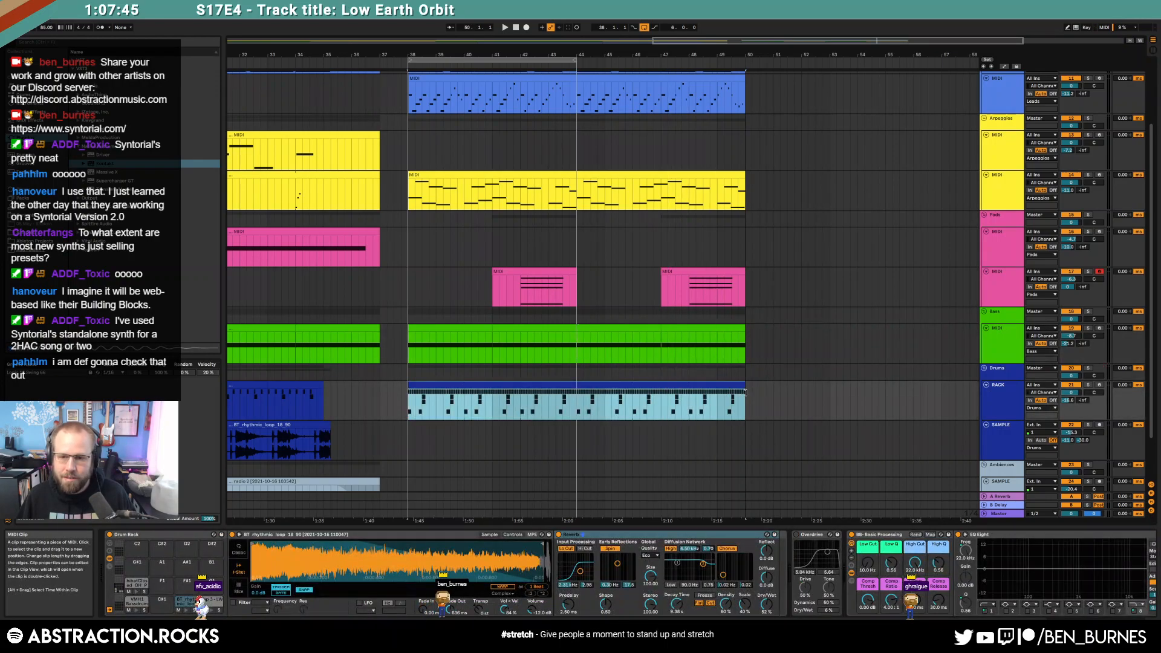
scroll(757, 406, "down", 1)
scroll(756, 406, "down", 1)
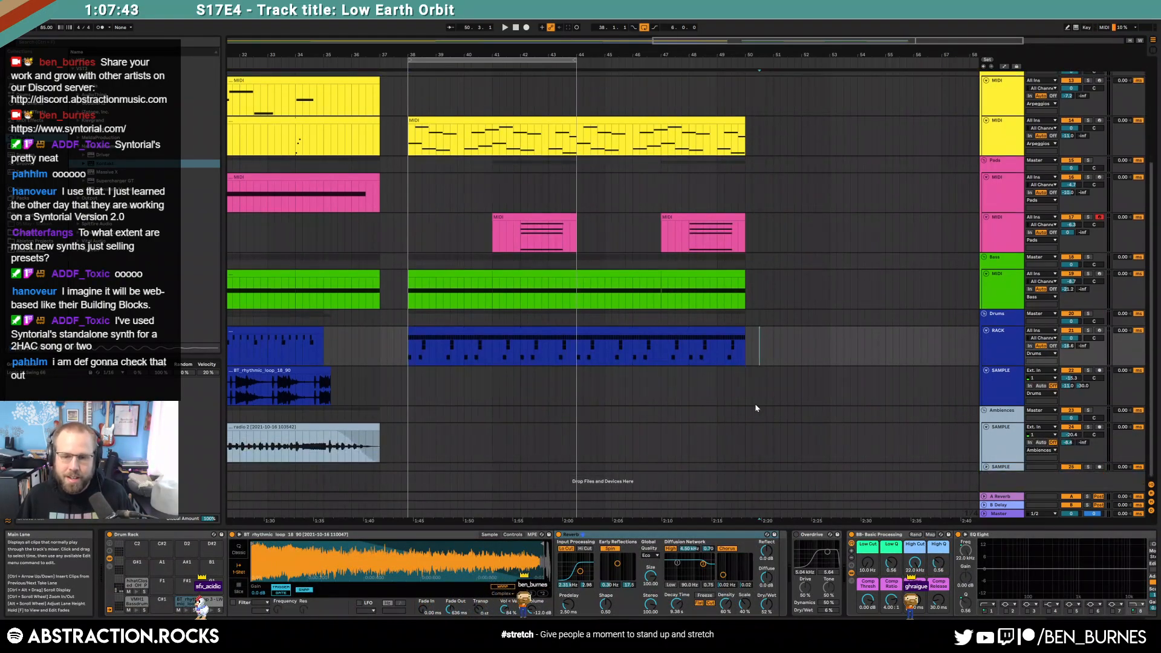
left_click(576, 357)
left_click_drag(576, 357, 740, 361)
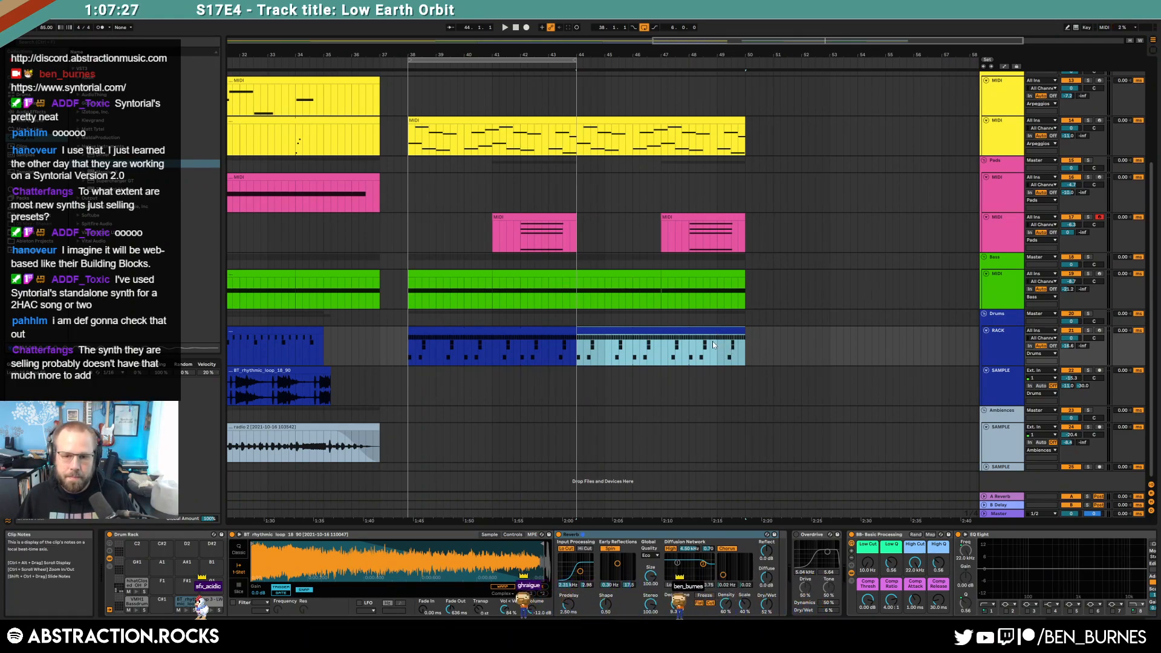
key("shift+Tab")
key("shift+Tab")
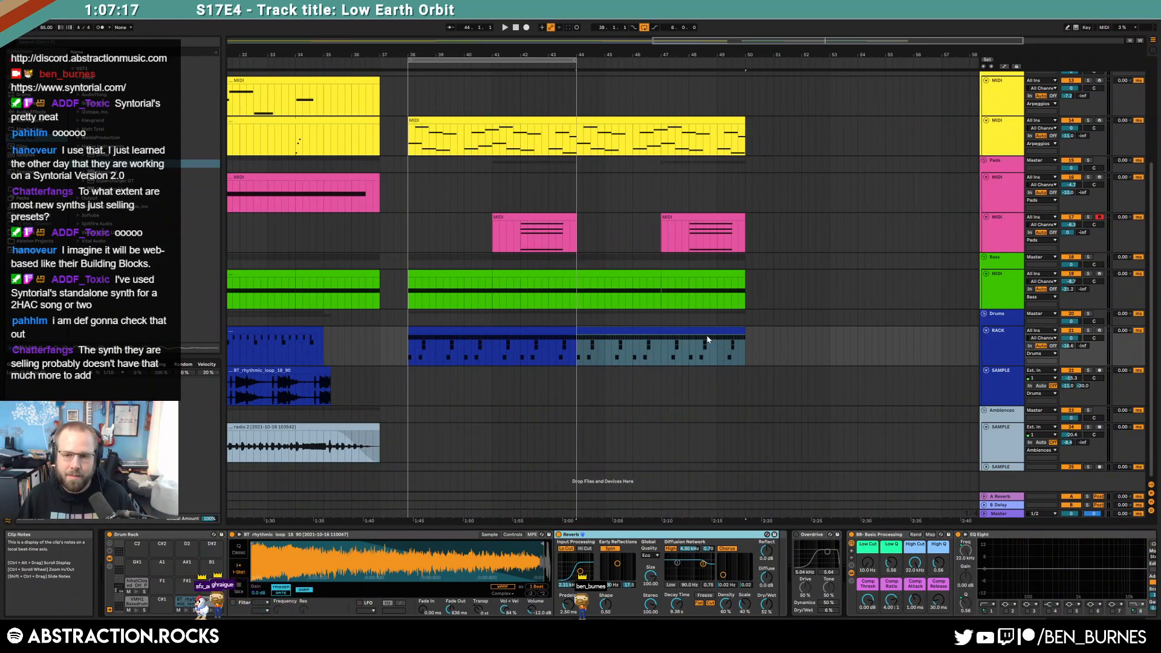
left_click(705, 327)
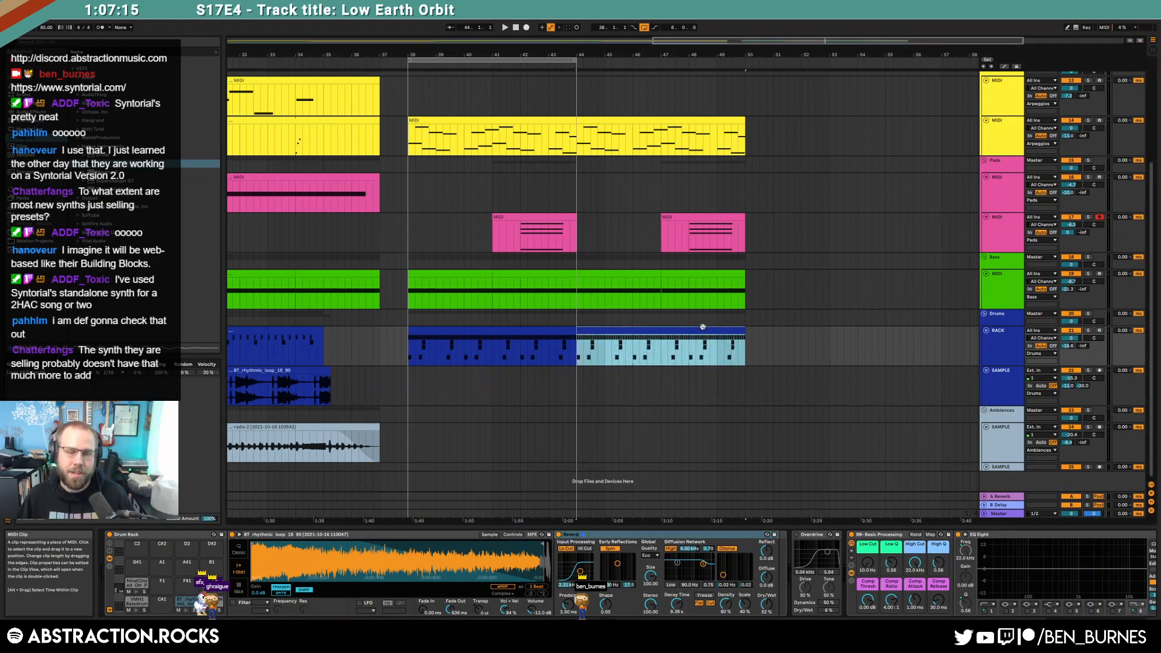
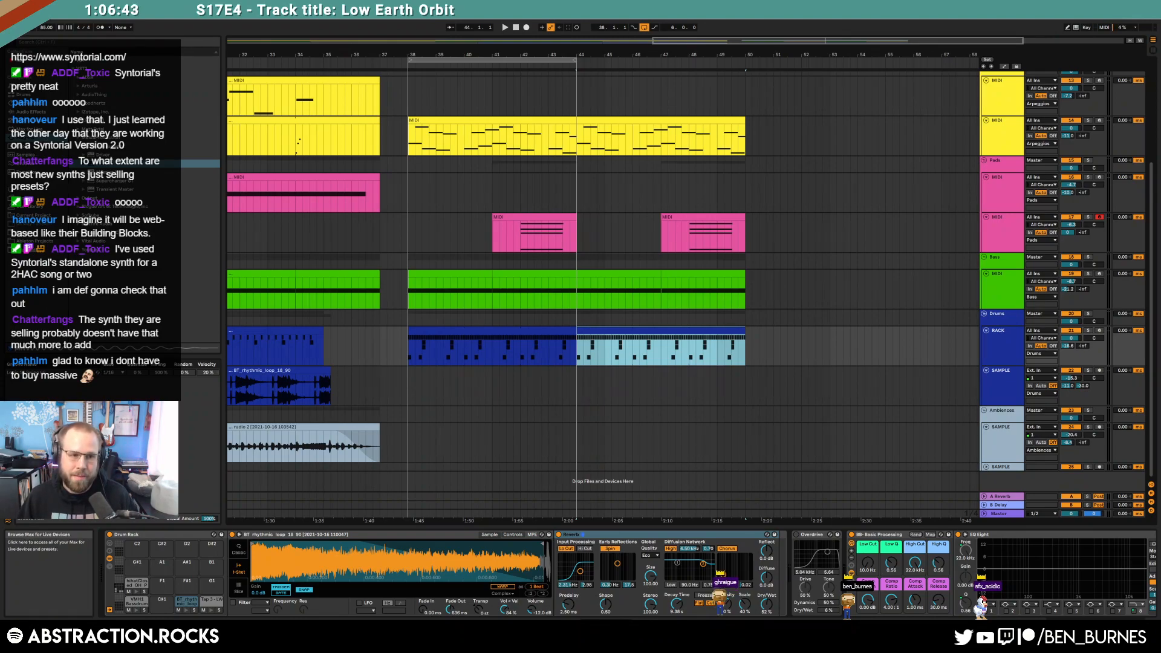
Step: Browse the sample library folders to find the Roland drum machine samples
left_click(37, 129)
left_click(38, 138)
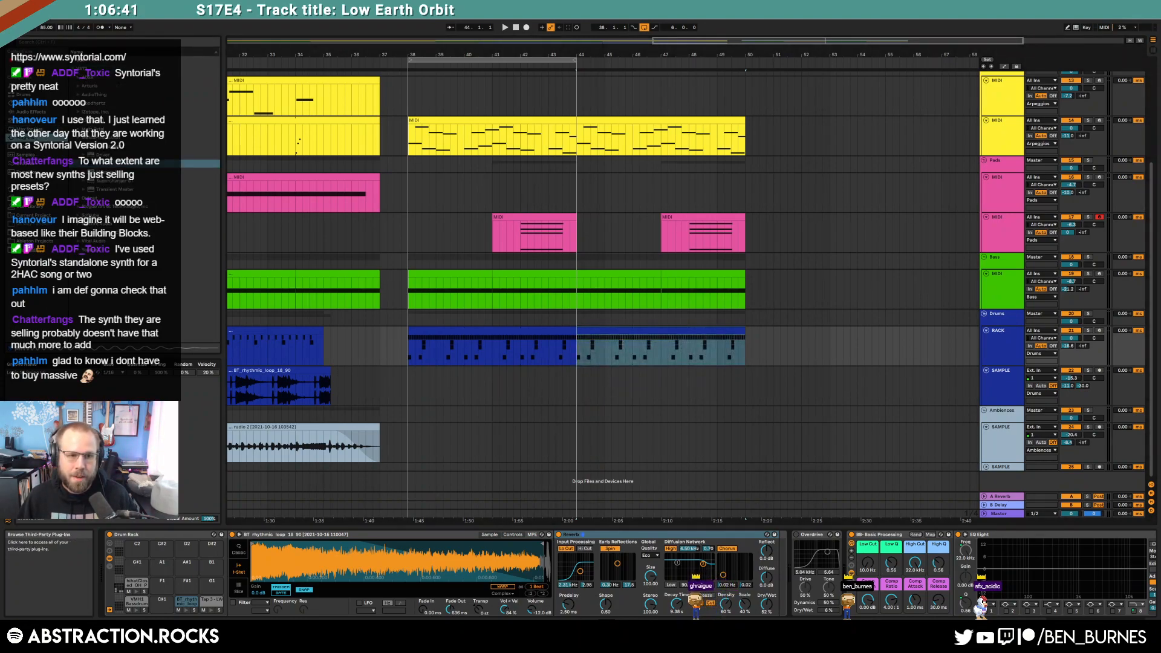
left_click(79, 147)
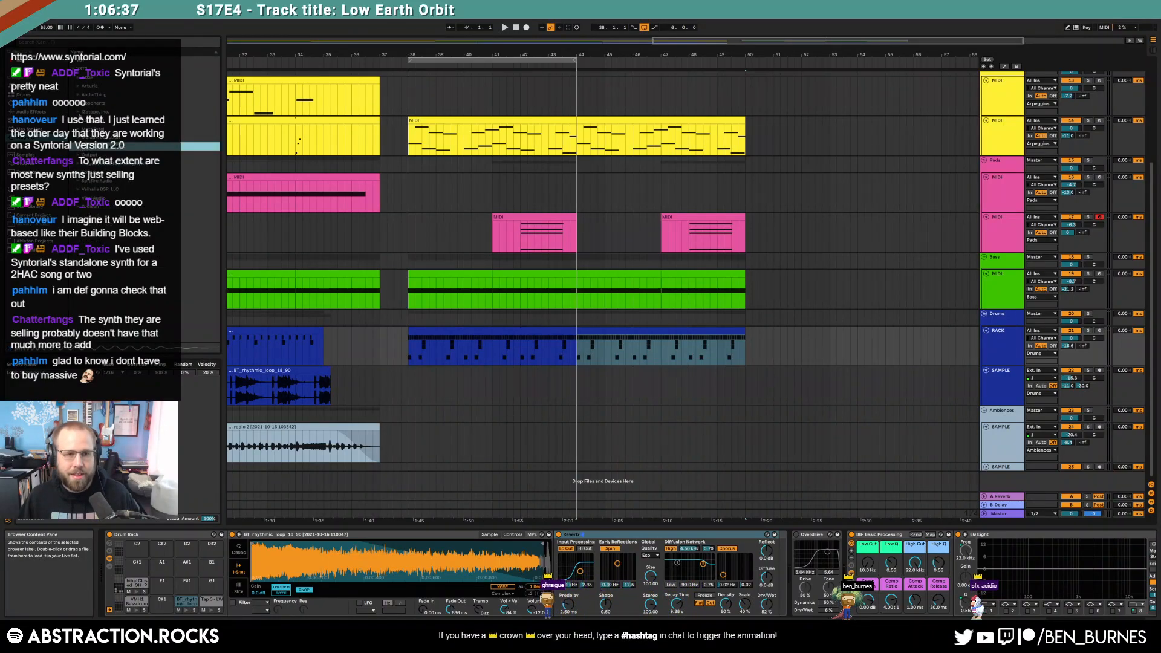
left_click(35, 232)
left_click_drag(217, 206, 217, 68)
left_click(72, 132)
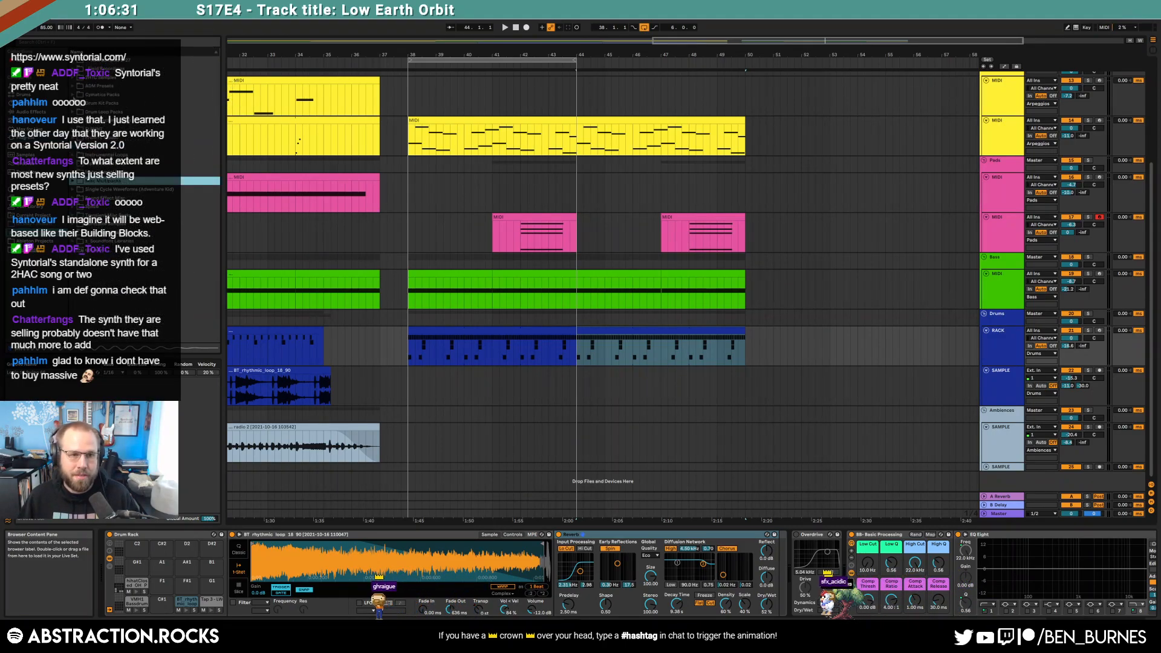
left_click(72, 102)
mouse_move(218, 83)
left_mouse_down()
mouse_move(223, 250)
mouse_move(222, 82)
left_mouse_up()
left_click(74, 104)
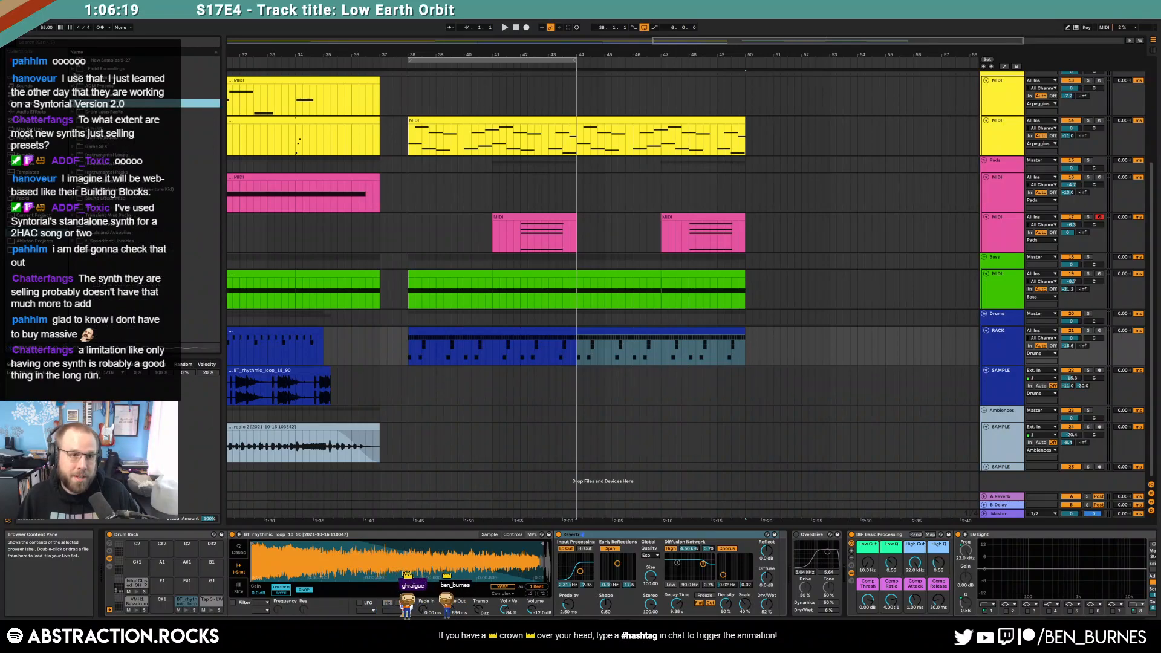
left_click(73, 120)
left_click_drag(219, 77, 236, 233)
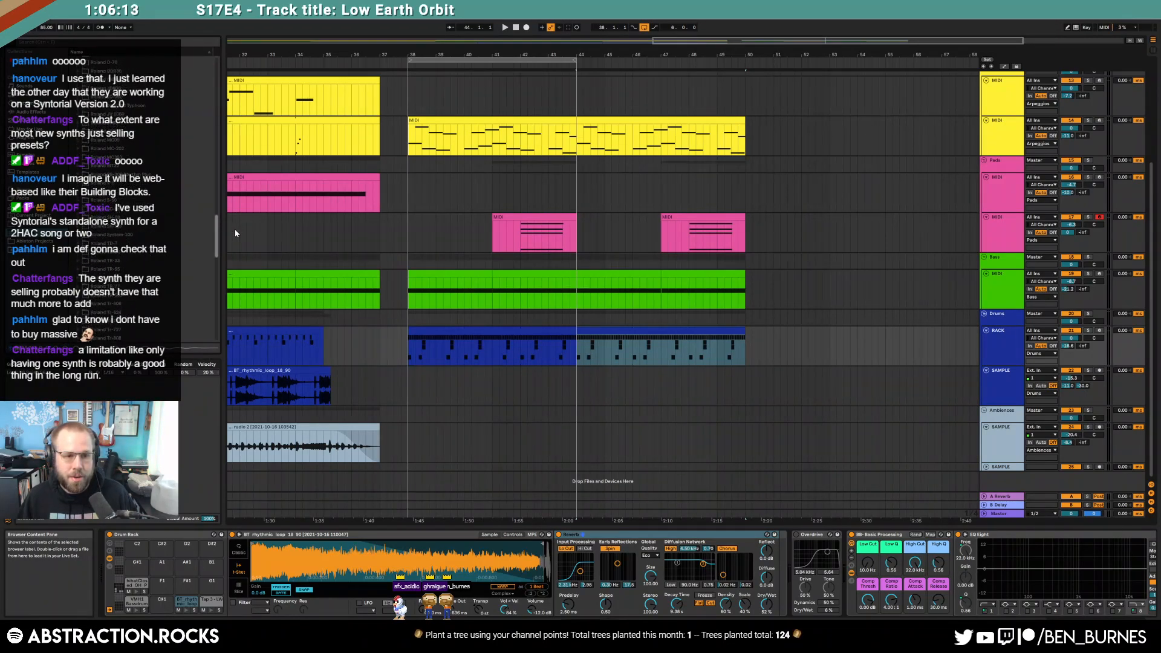
Step: Load TR-808Snare13 onto the empty F#1 drum rack pad and shorten the sample with an earlier end point
scroll(87, 315, "down", 1)
left_click(78, 292)
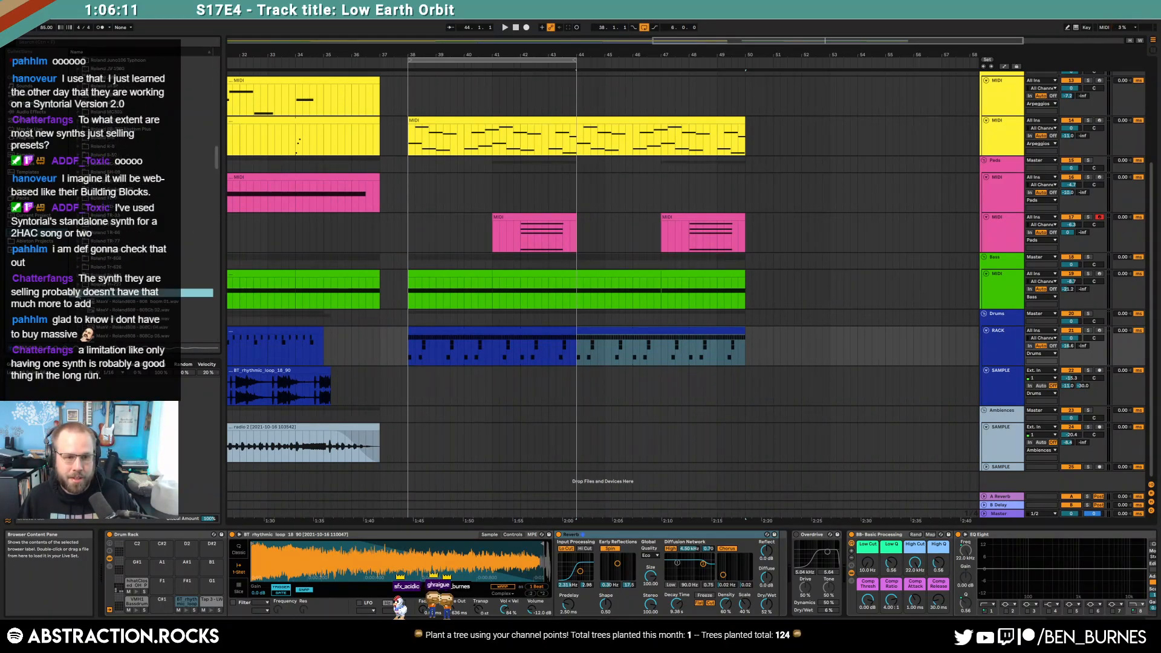
left_click_drag(217, 157, 217, 280)
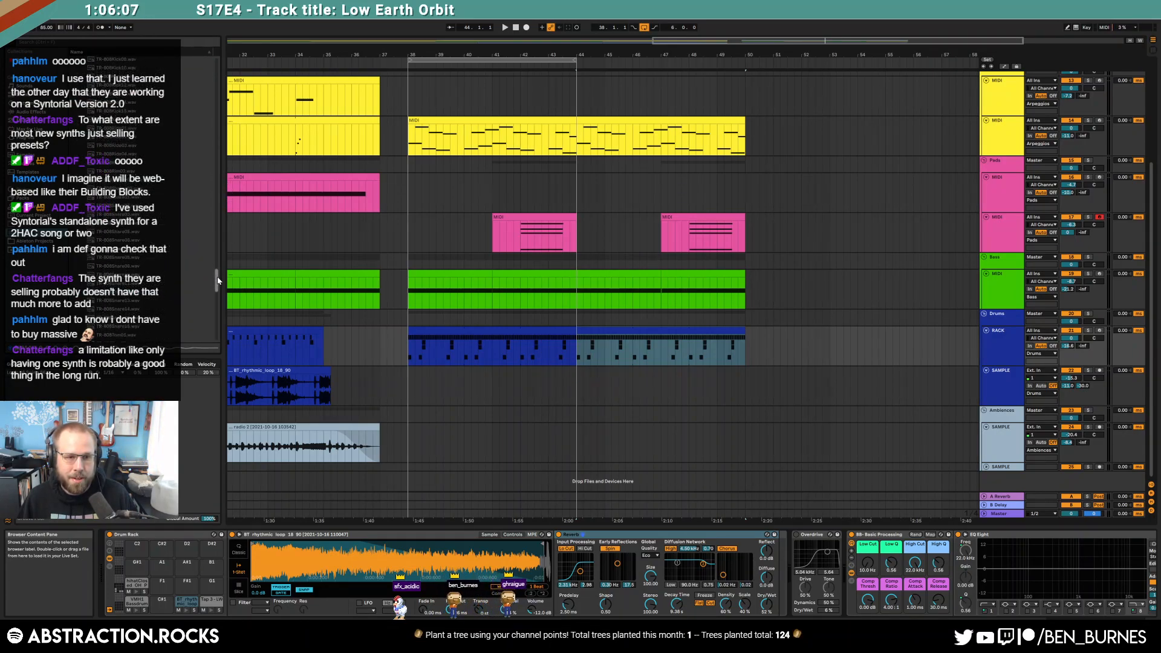
left_click(119, 262)
left_click_drag(119, 266, 187, 585)
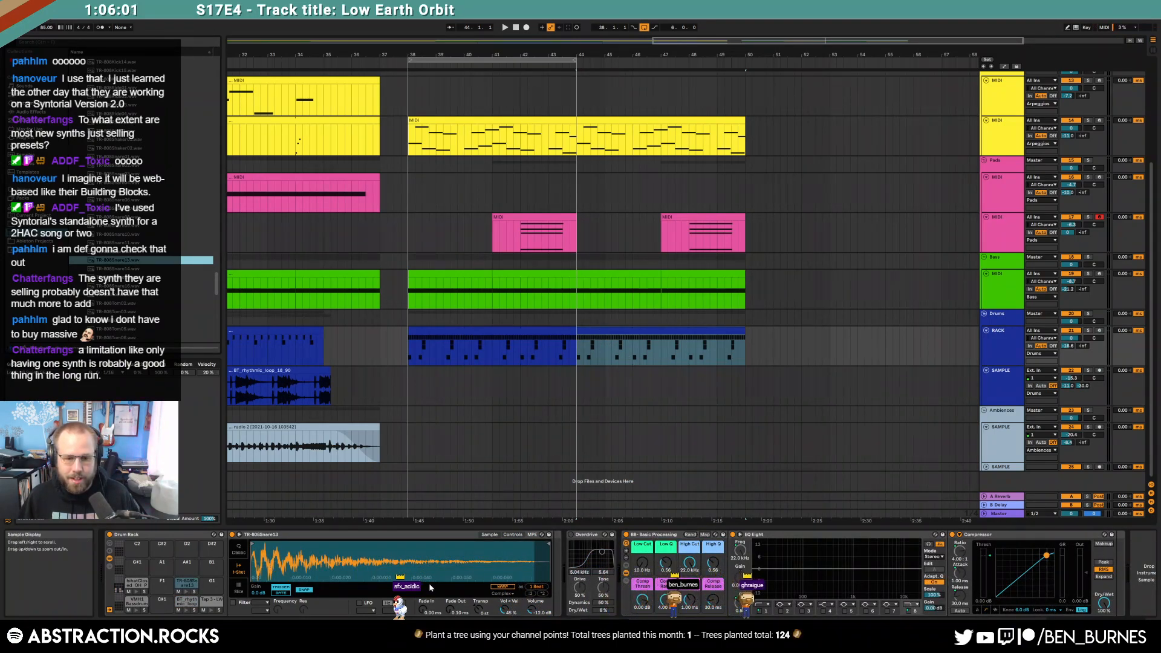
left_click_drag(482, 608, 452, 600)
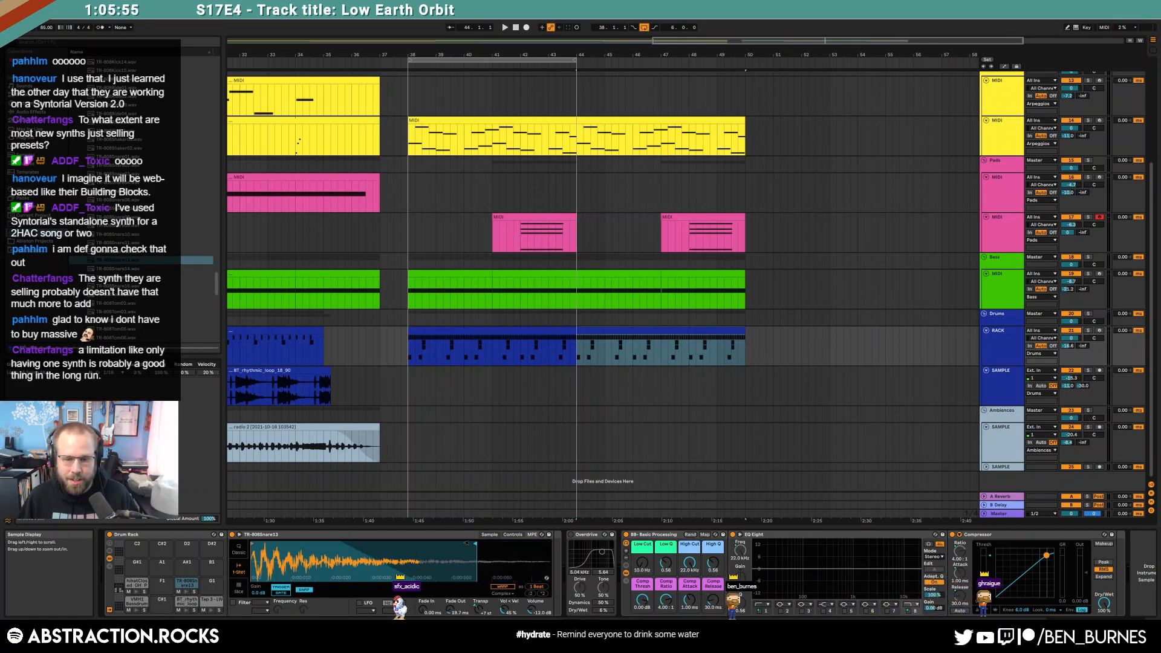
left_click_drag(485, 545, 434, 545)
Step: Add TR-808 snare hits on beats 2 and 4 of both bars in the drum clip starting at bar 44
double_click(639, 334)
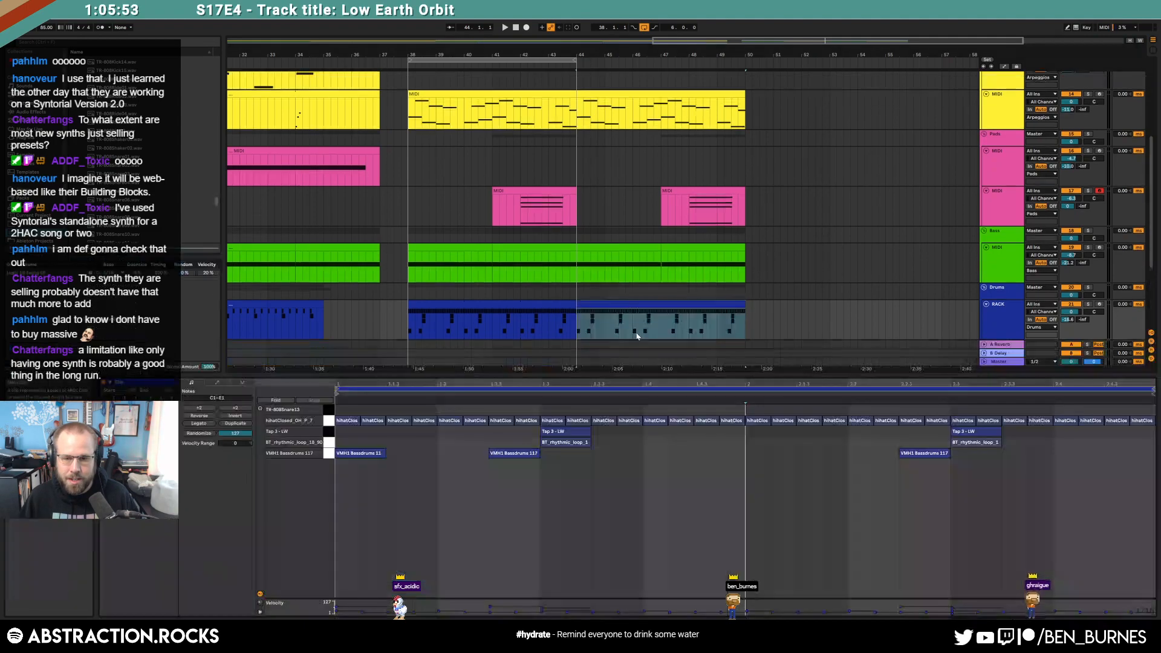
double_click(445, 409)
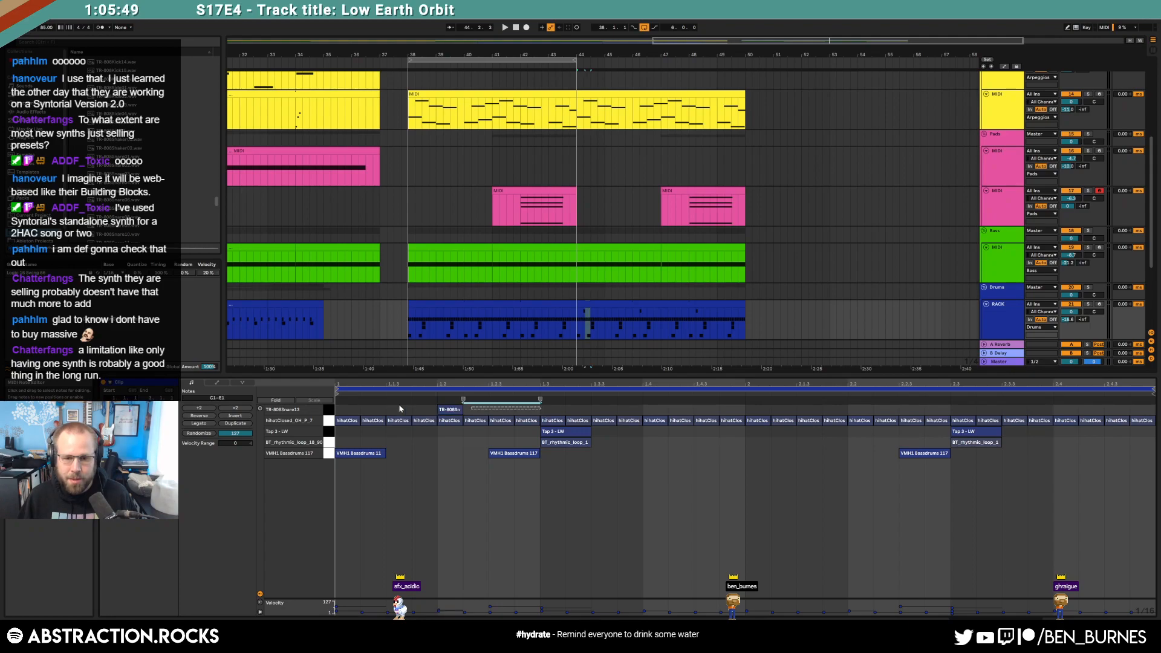
key("ctrl+d")
key("ctrl+d")
key("ctrl+d")
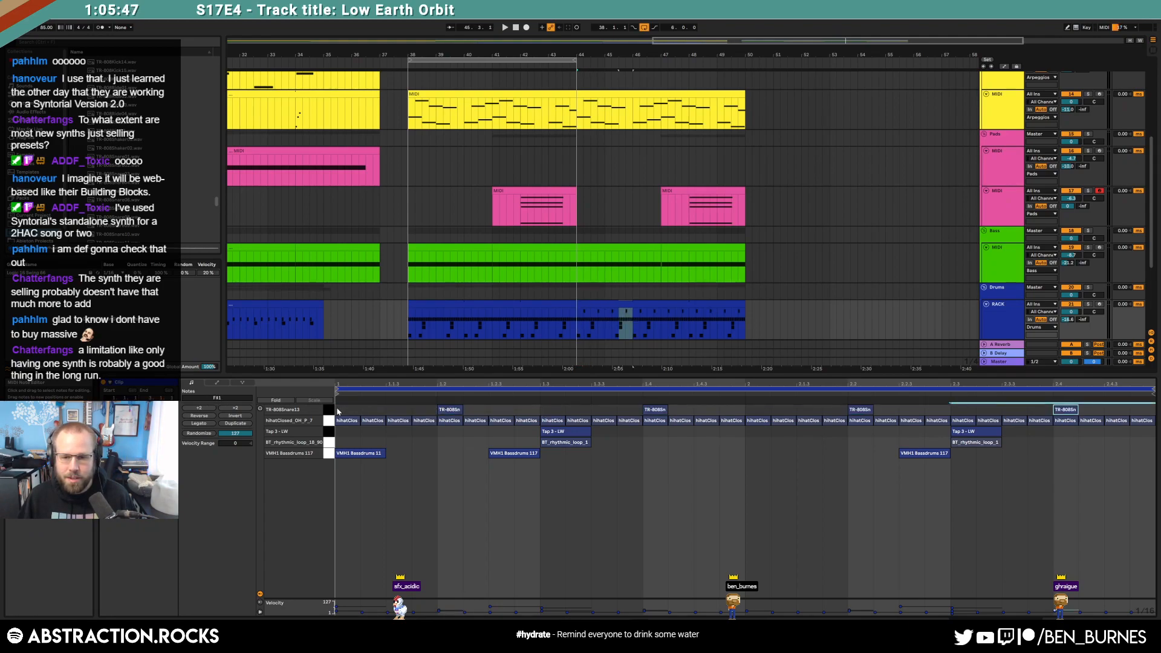
Step: Play the new drum part, select all the snare notes and move the snare sample's end point later
key("space")
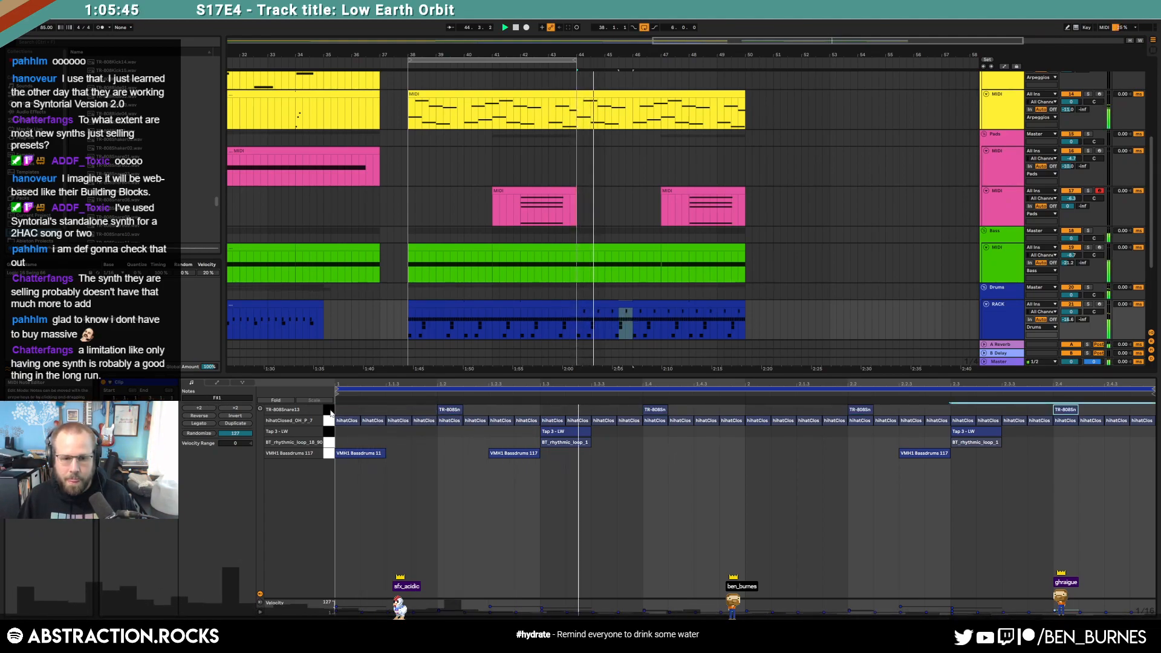
left_click(331, 413)
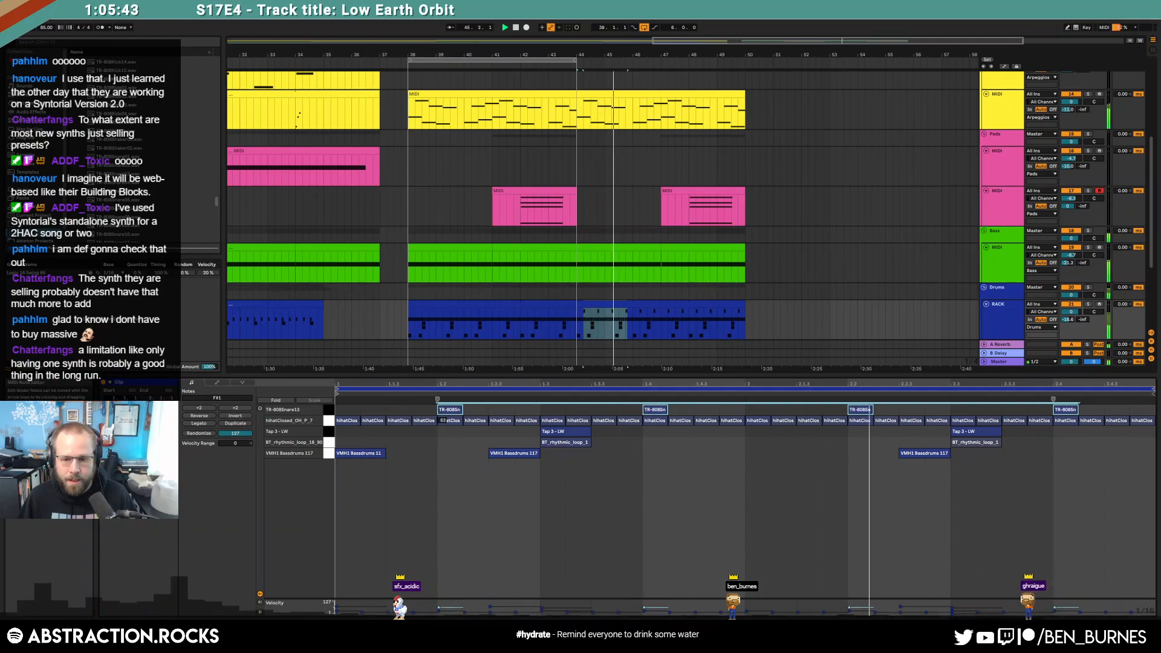
key("shift+Tab")
mouse_move(436, 545)
left_mouse_down()
mouse_move(550, 545)
mouse_move(478, 545)
mouse_move(522, 545)
mouse_move(497, 545)
left_mouse_up()
left_click(304, 590)
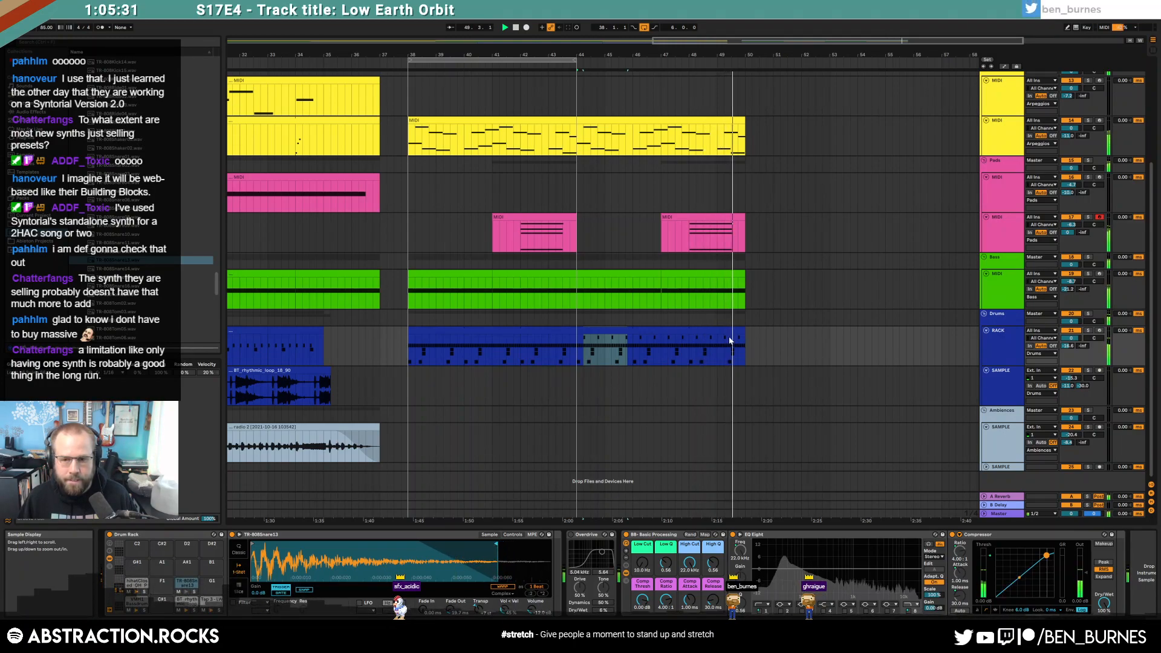
Step: Set the arrangement loop to the drum clip from bar 44 to 50 and play from just before it
left_click(662, 334)
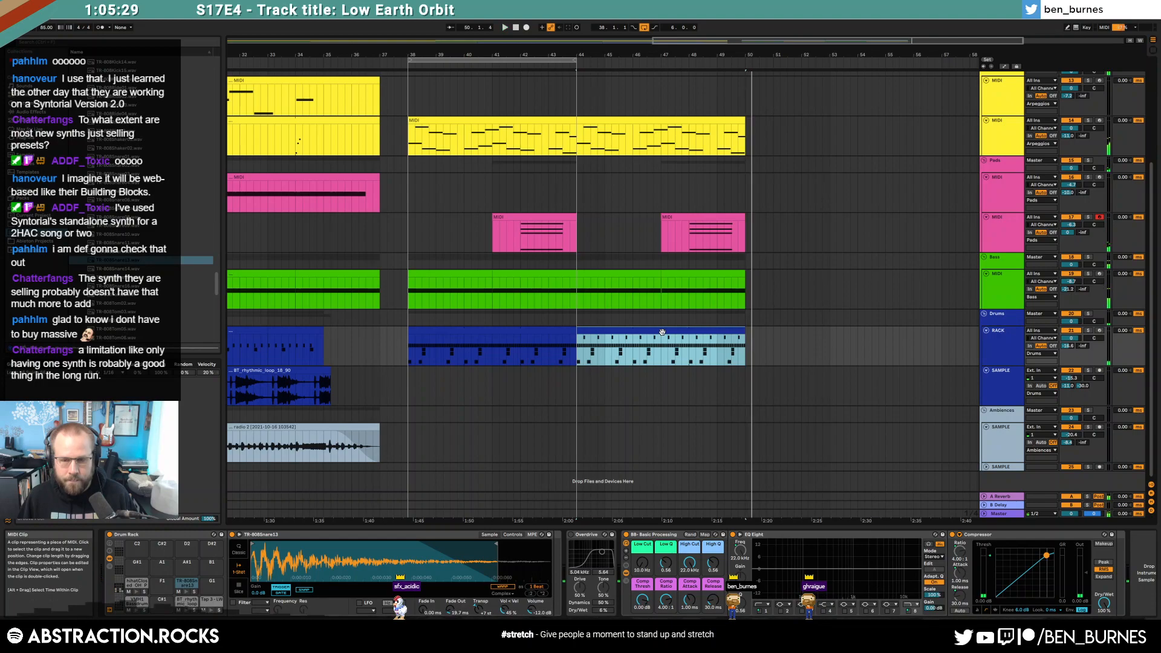
key("ctrl+l")
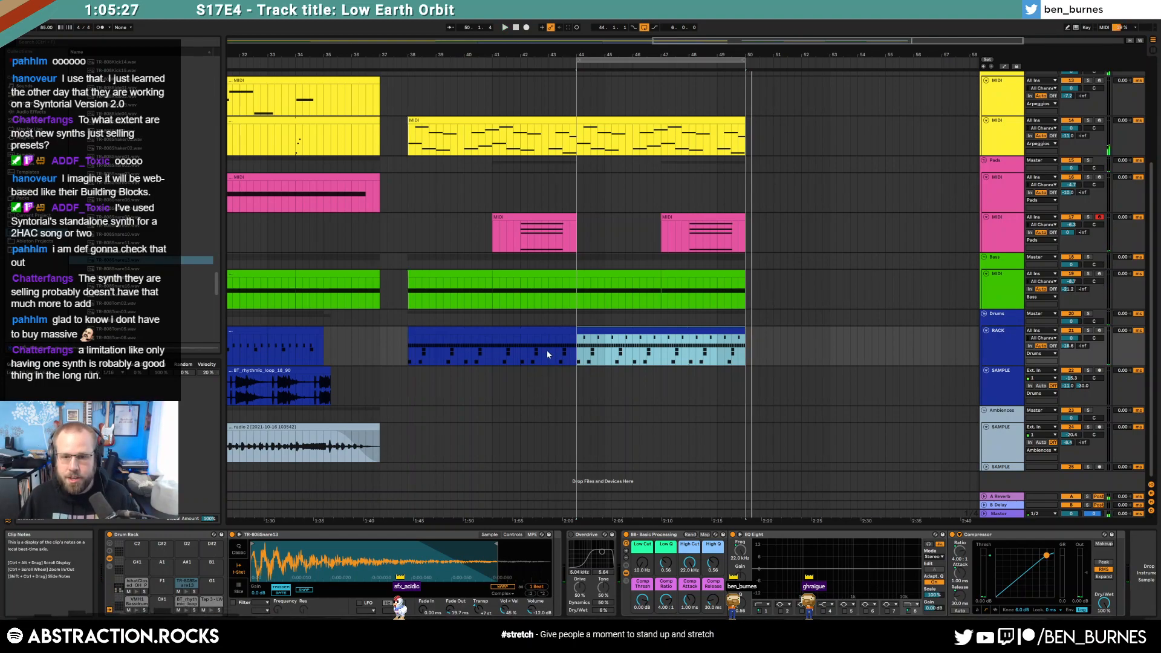
left_click(551, 354)
key("space")
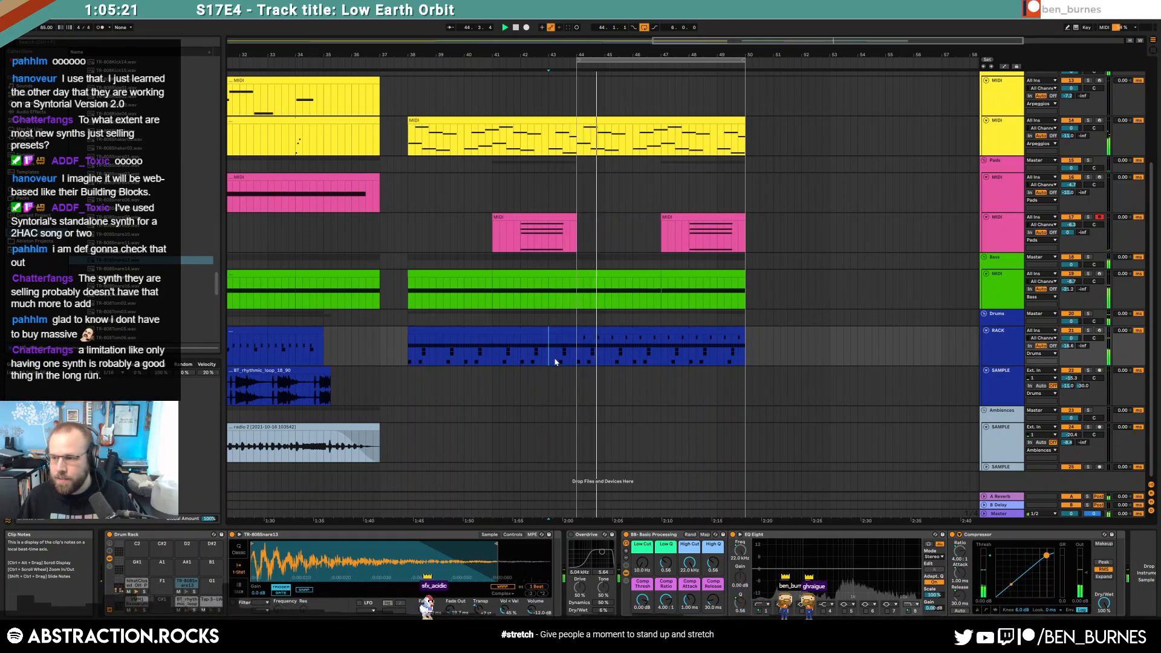
Step: Add a snare hit a sixteenth after beat 4 of bar two and shift bar one's beat-4 snare a sixteenth later
double_click(659, 330)
left_click(988, 501)
double_click(1091, 411)
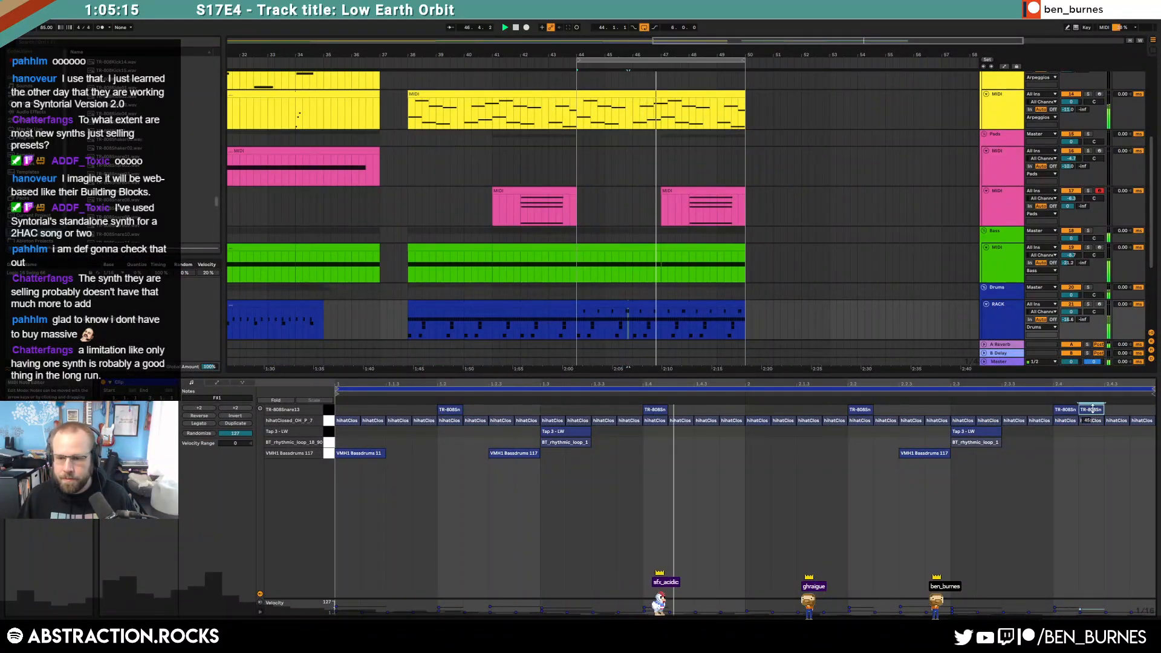
left_click_drag(653, 416, 704, 417)
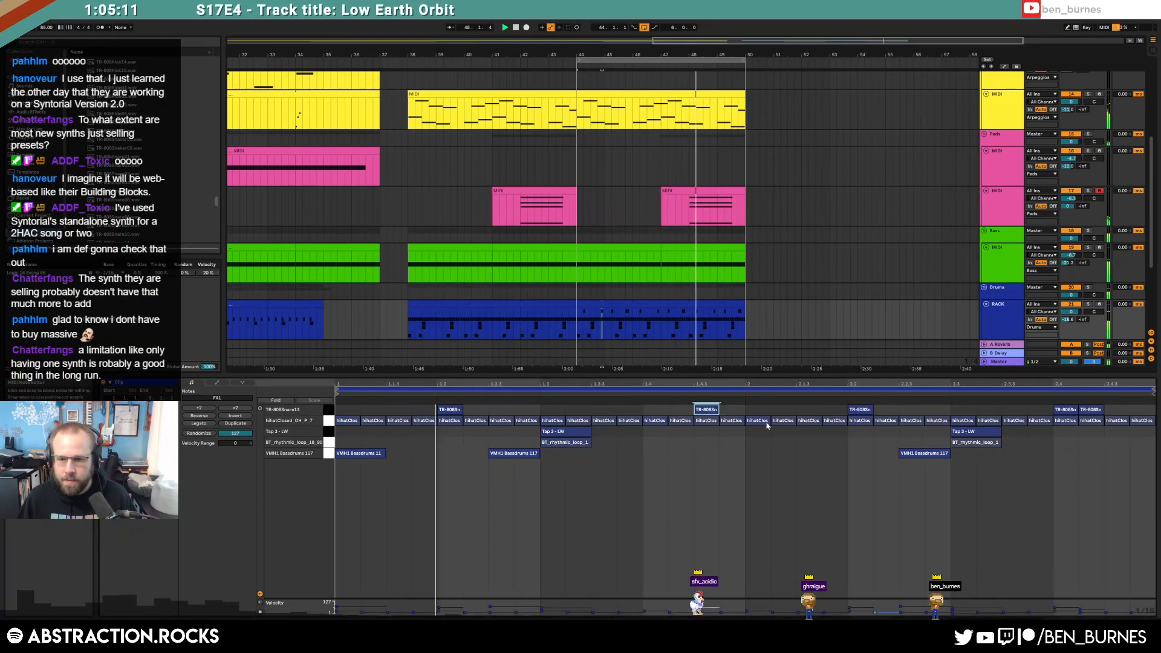
key("Left")
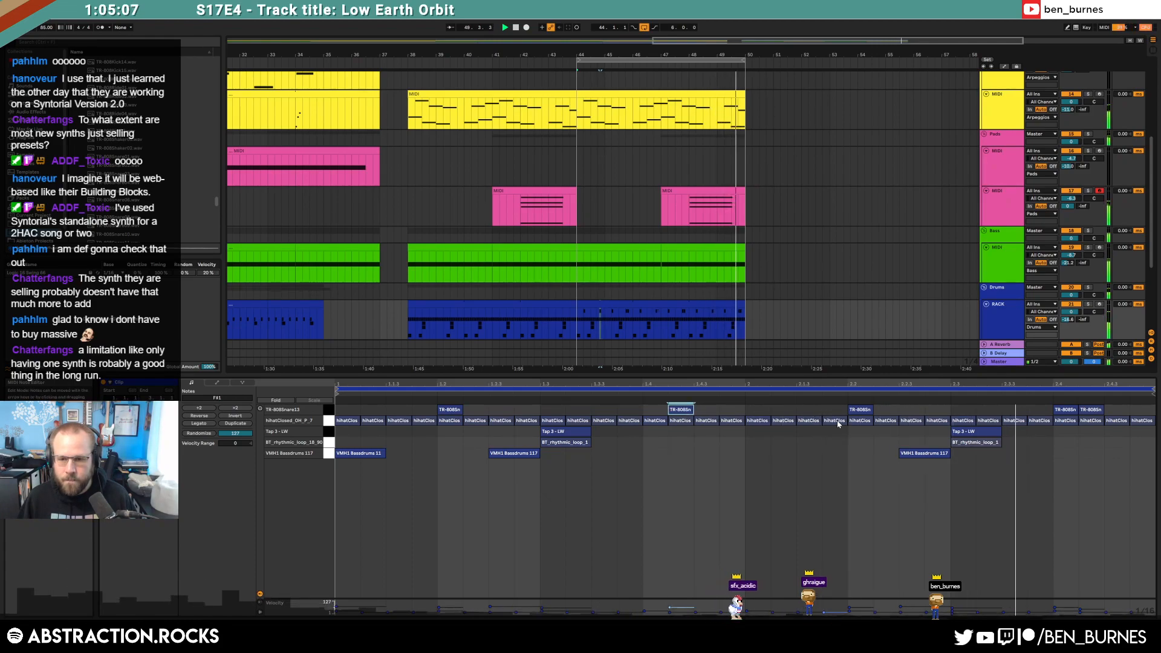
Step: Consolidate the drum clip into a full six-bar pattern and move the third bar's second snare a sixteenth earlier
left_click(693, 304)
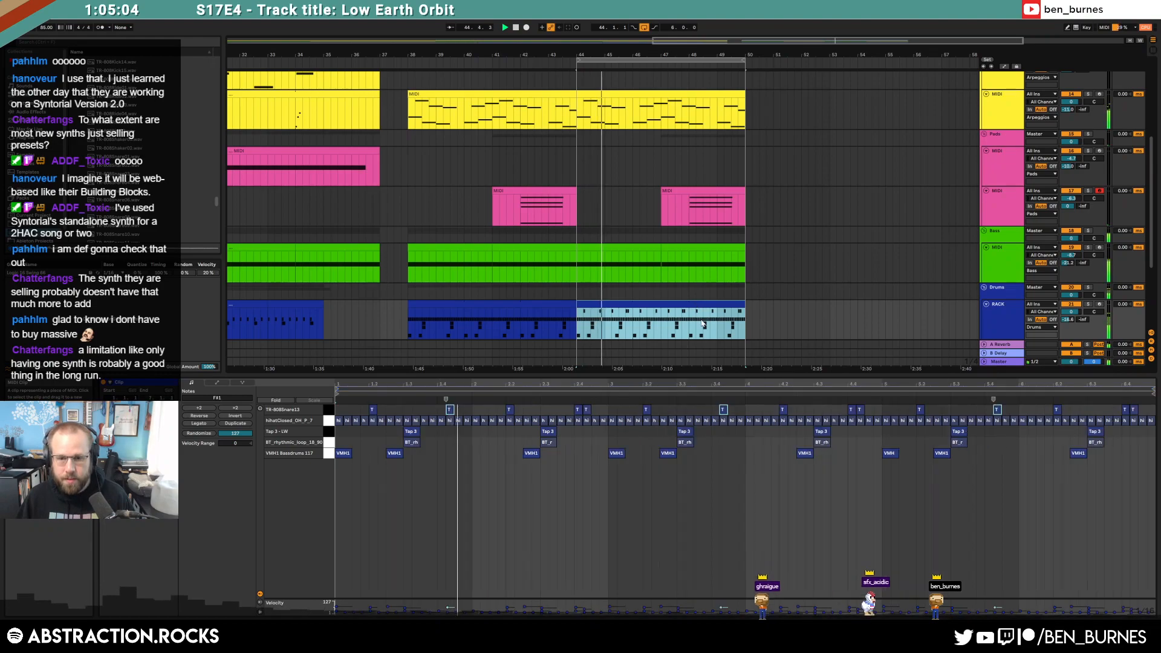
left_click(584, 525)
left_click(722, 410)
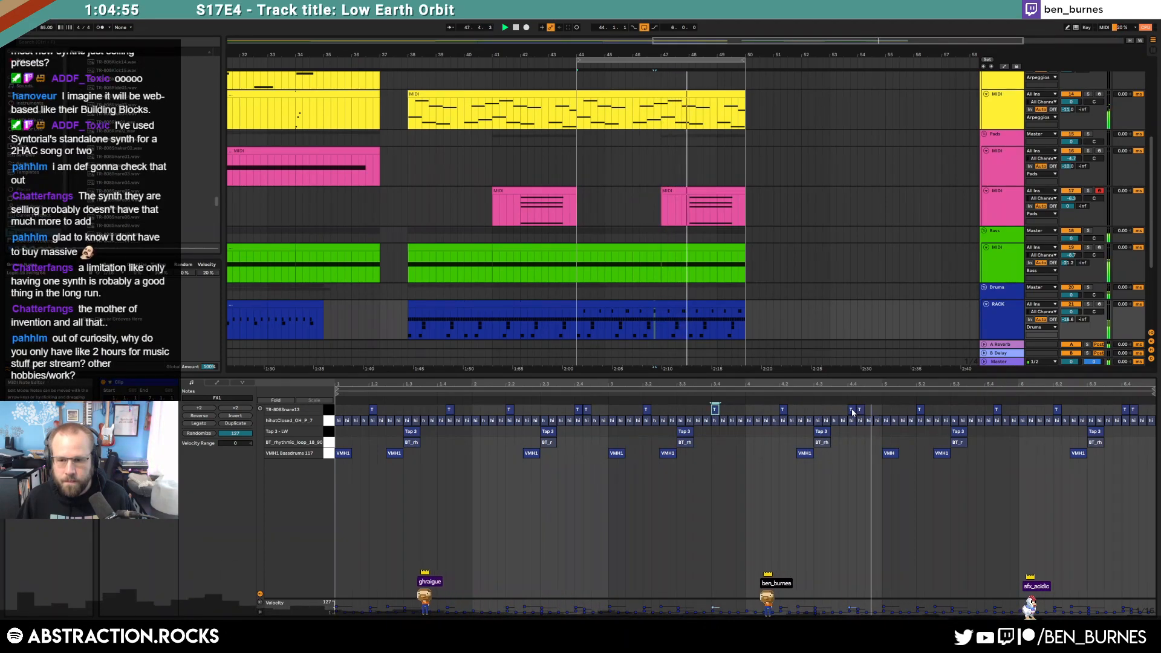
Step: Add short snare pick-up hits before beat 4 of the clip's fourth bar and move its last snare two sixteenths later
scroll(852, 411, "up", 3)
key("space")
left_click(829, 409)
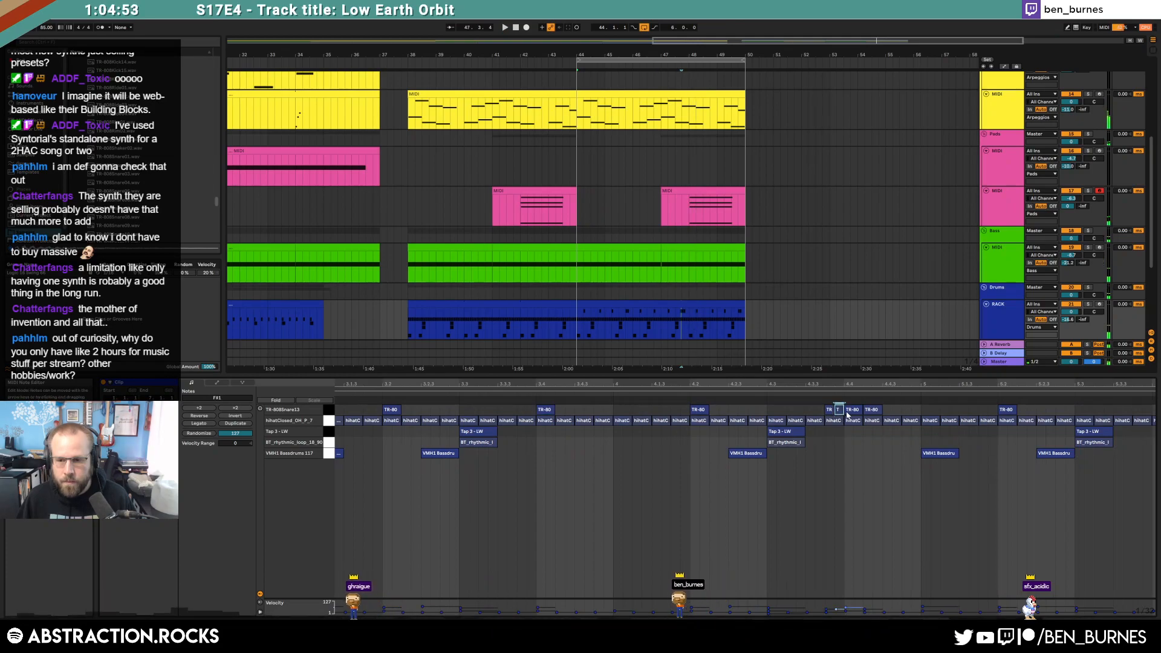
left_click_drag(874, 413, 913, 413)
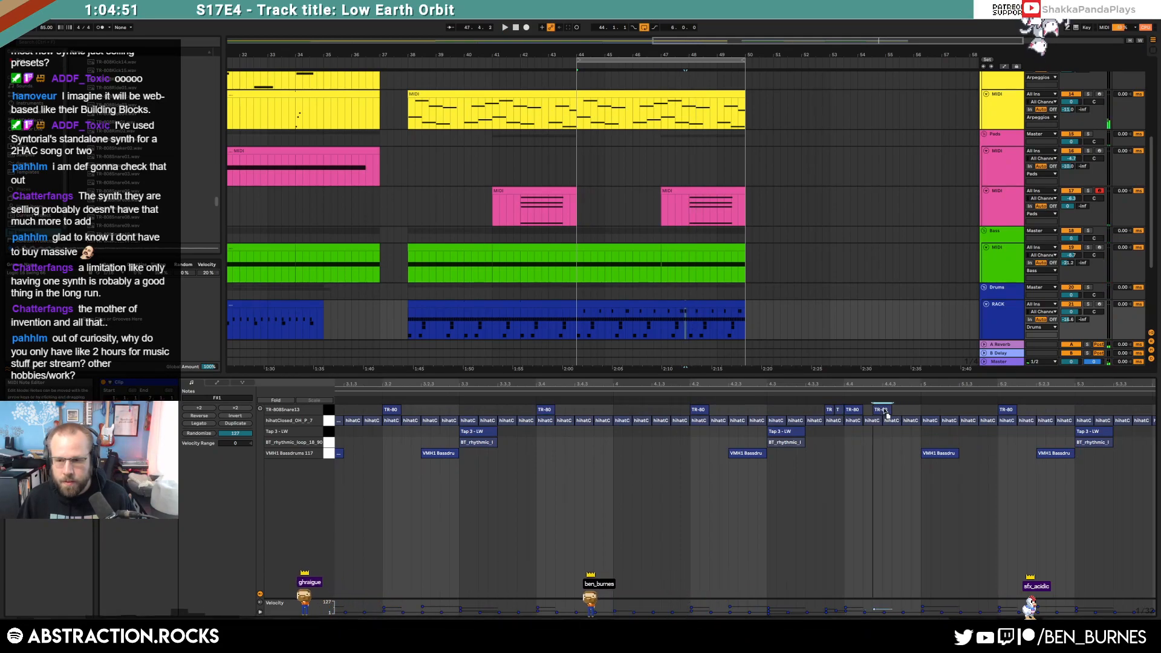
scroll(925, 425, "down", 3)
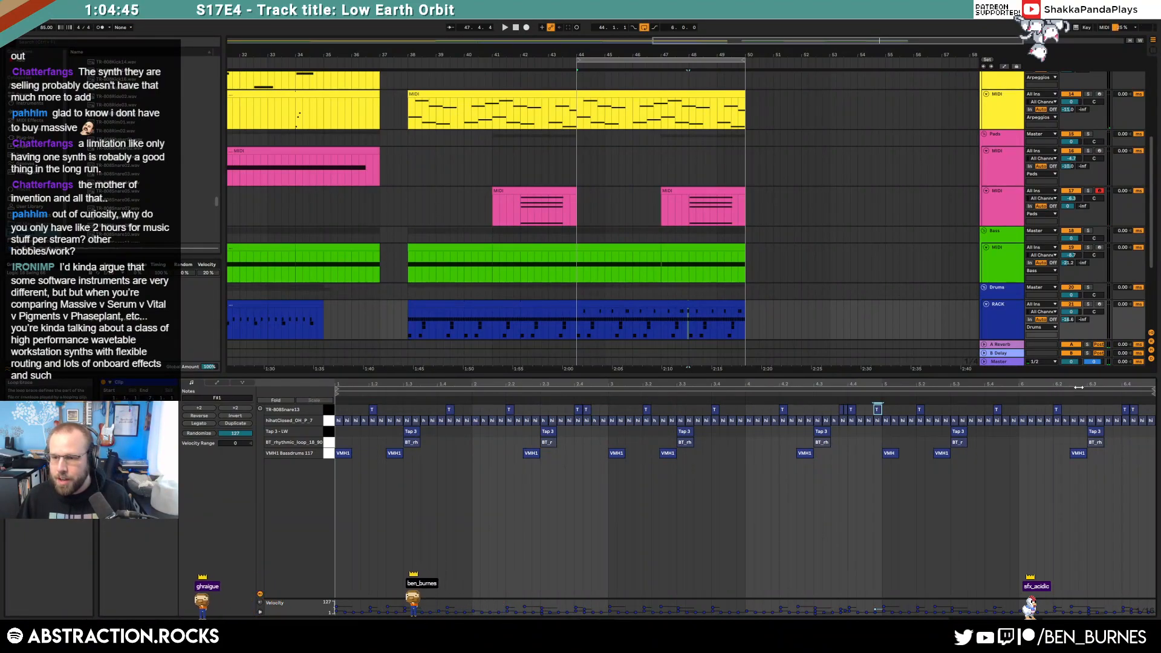
Step: Build a snare fill ending the clip's sixth bar: two short hits before beat 4 and snares one and three sixteenths after it
left_click_drag(929, 384, 926, 389)
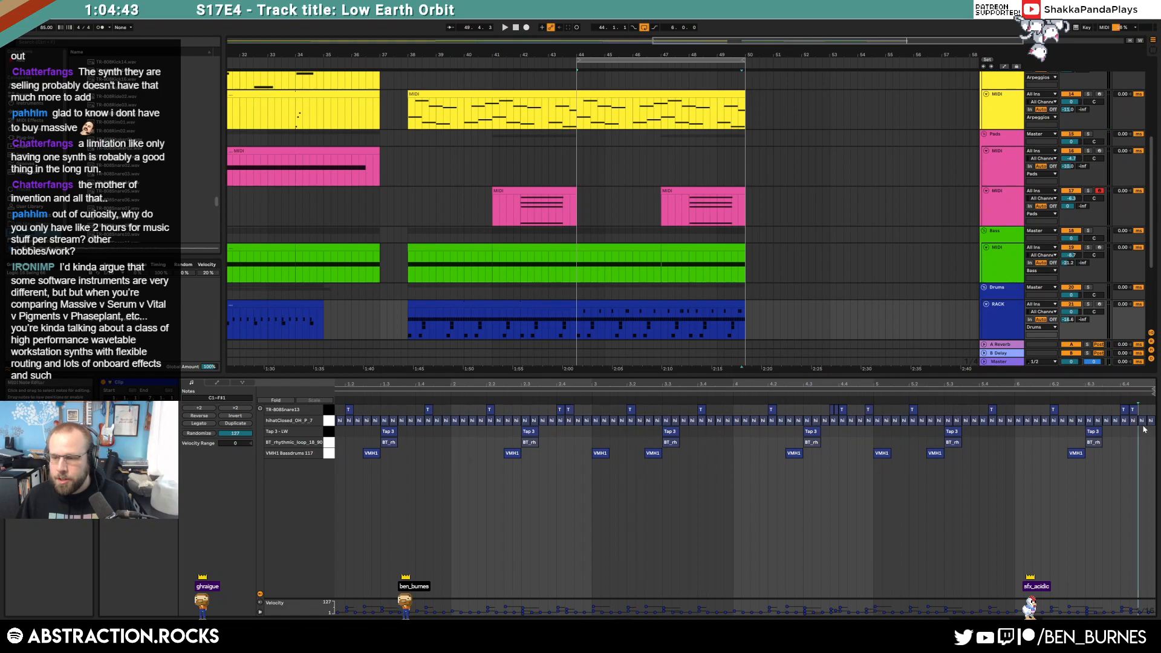
scroll(1127, 417, "up", 3)
double_click(1085, 410)
double_click(1094, 411)
left_click_drag(1094, 411, 1094, 448)
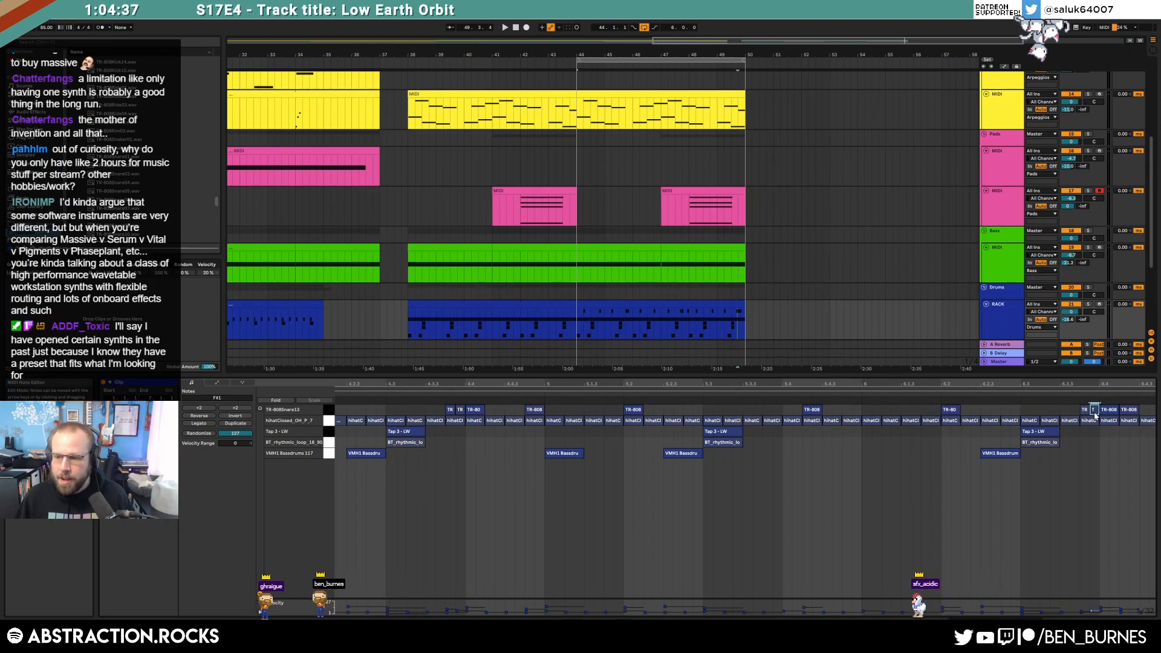
left_click_drag(1121, 384, 1143, 414)
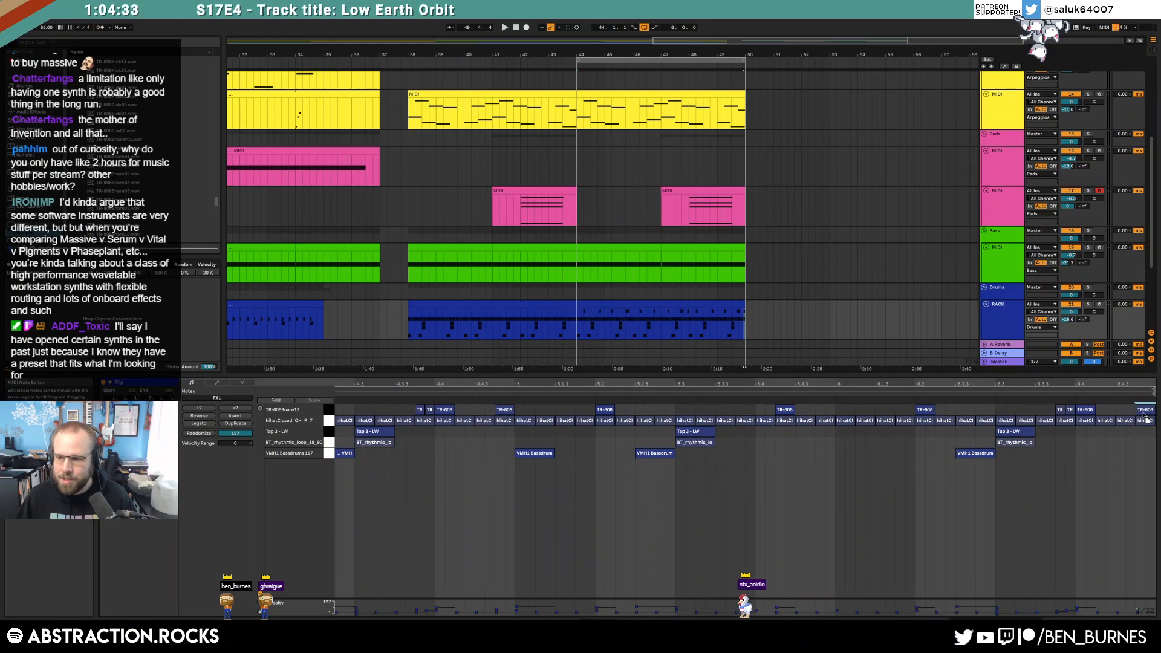
double_click(1102, 411)
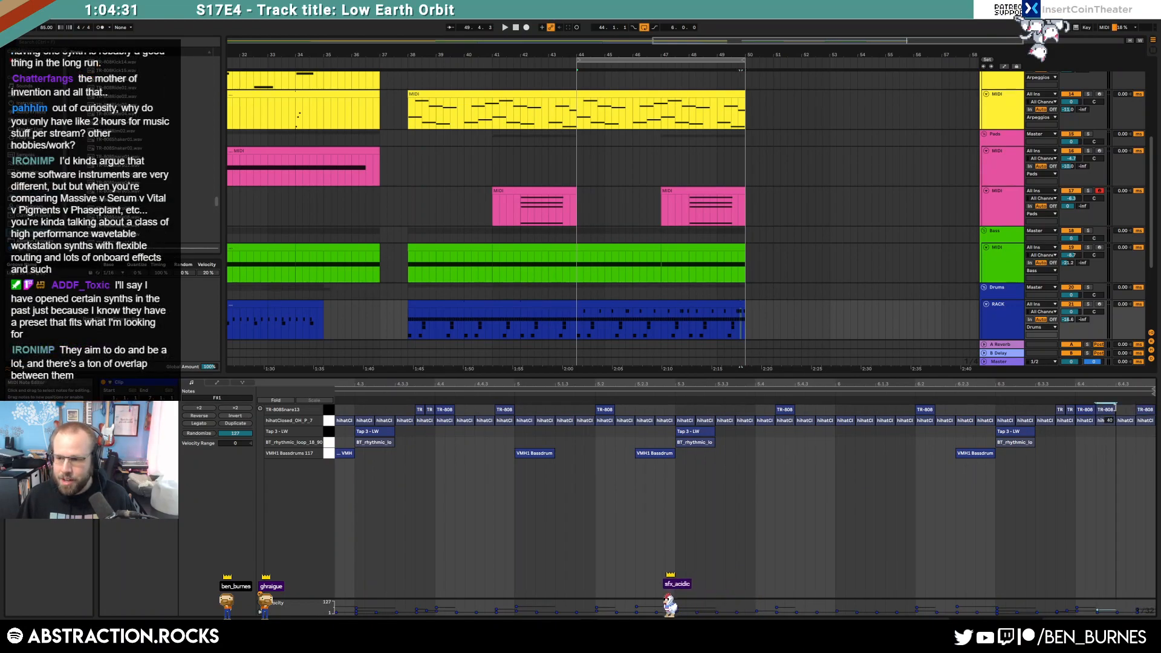
Step: Play the arrangement from around bar 33 to hear the lead-in to the section at bar 38
key("shift+Tab")
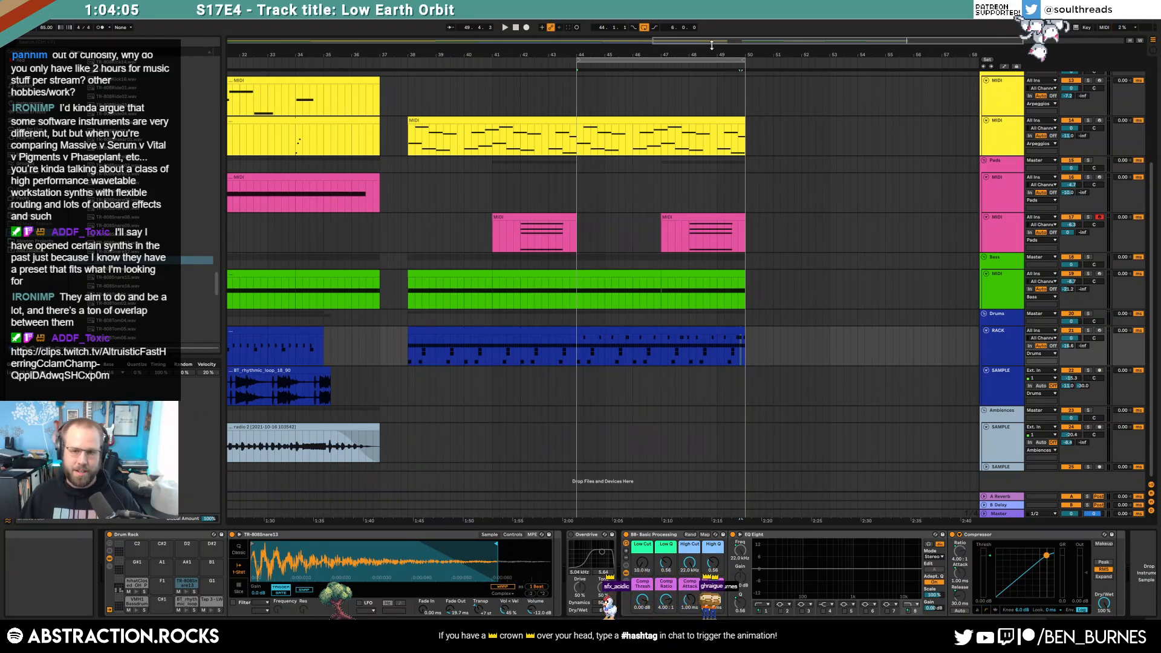
left_click_drag(712, 44, 448, 72)
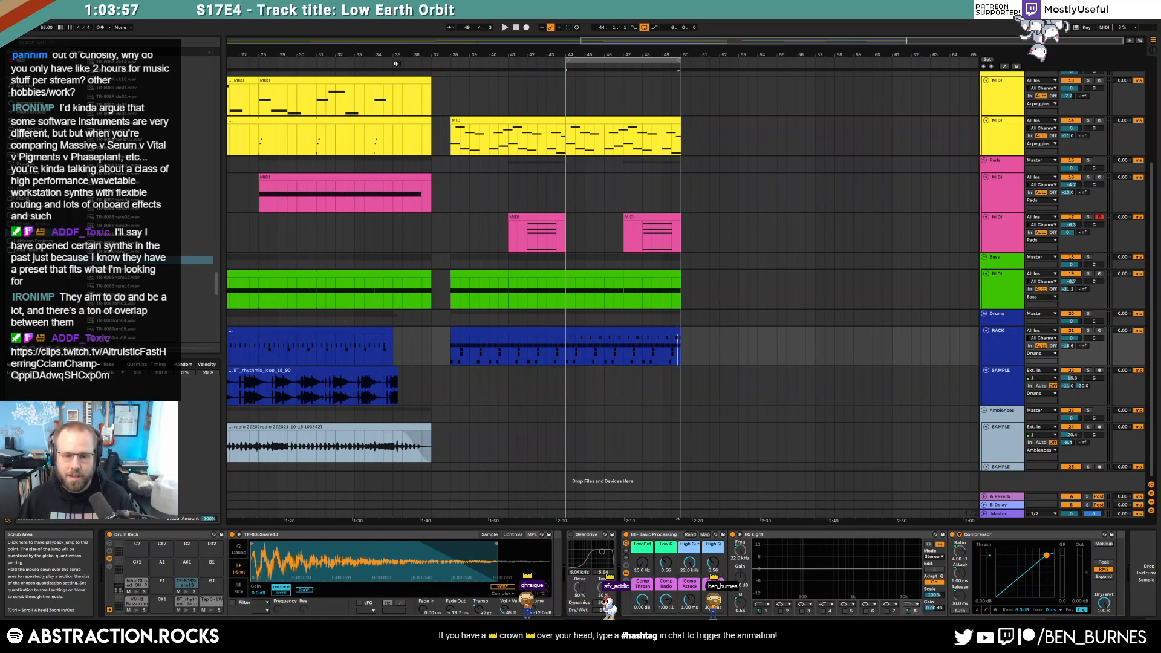
left_click(365, 63)
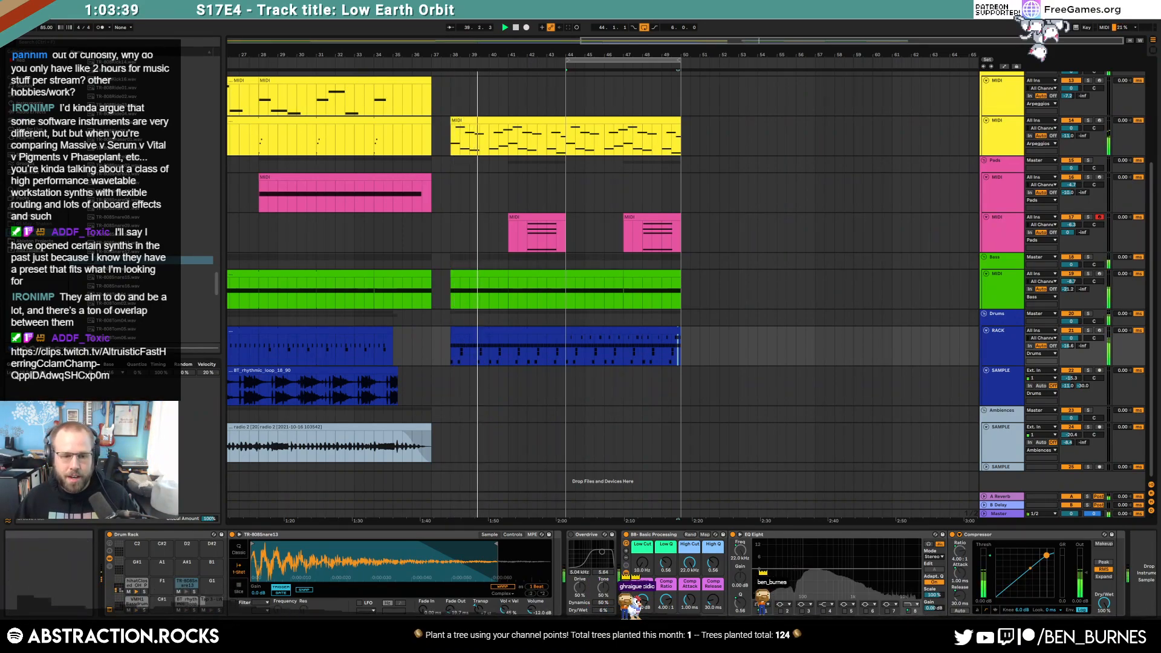
Step: Adjust the velocities of all closed hi-hat notes in the drum clips starting at bars 38 and 44
double_click(518, 330)
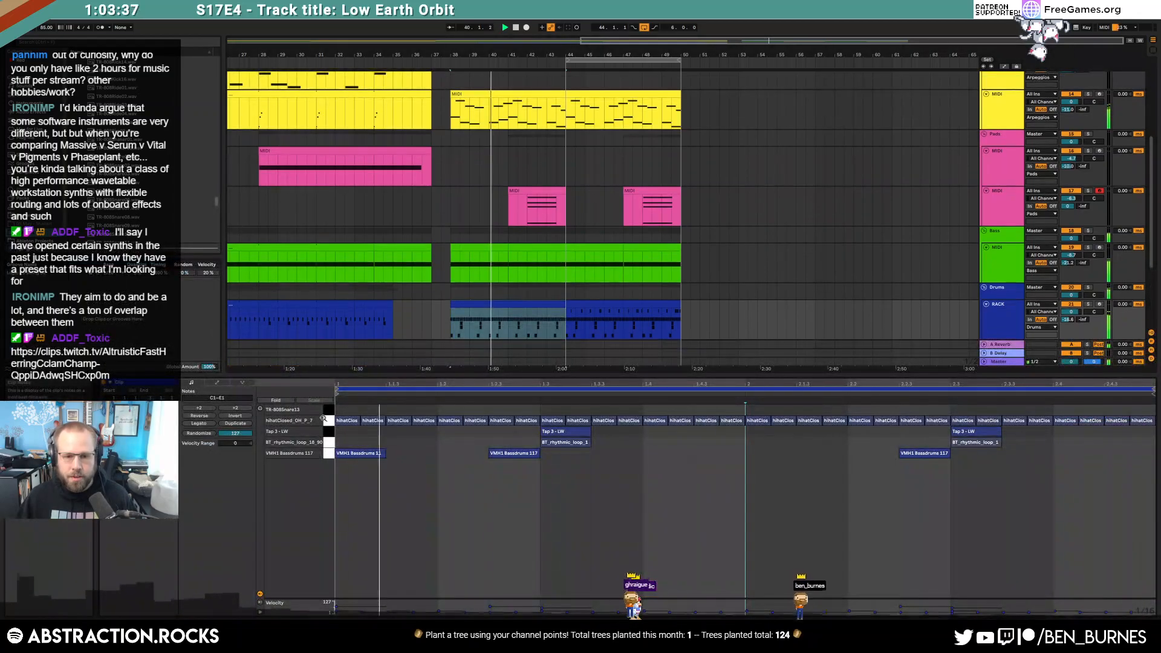
left_click(345, 421)
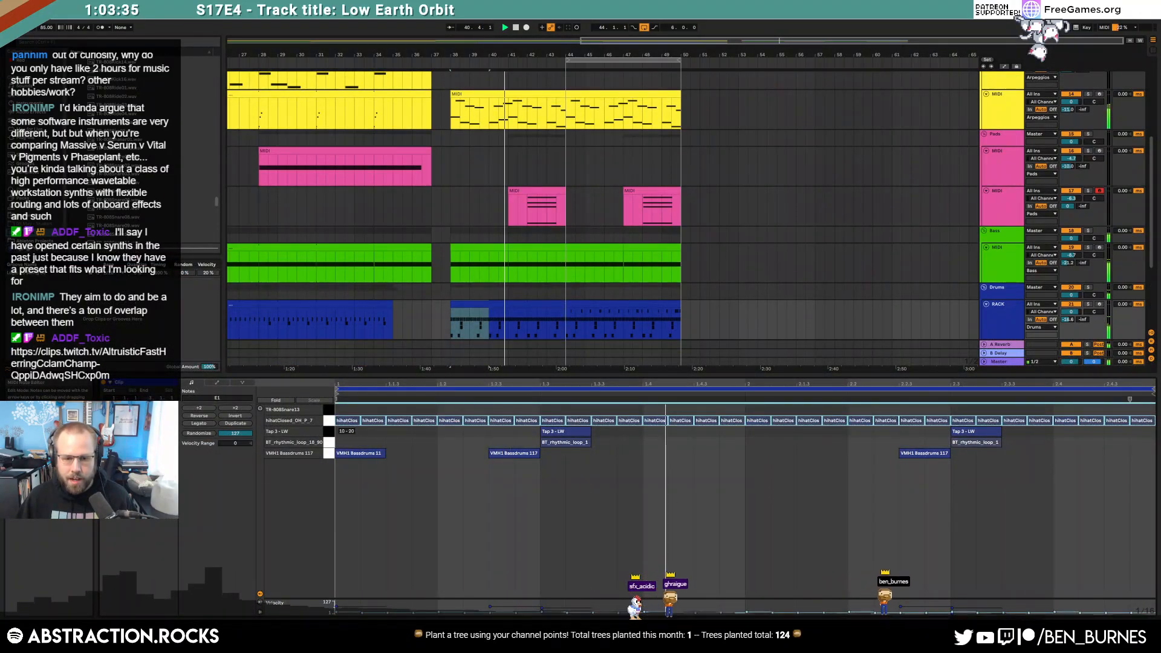
left_click(587, 300)
left_click(348, 422)
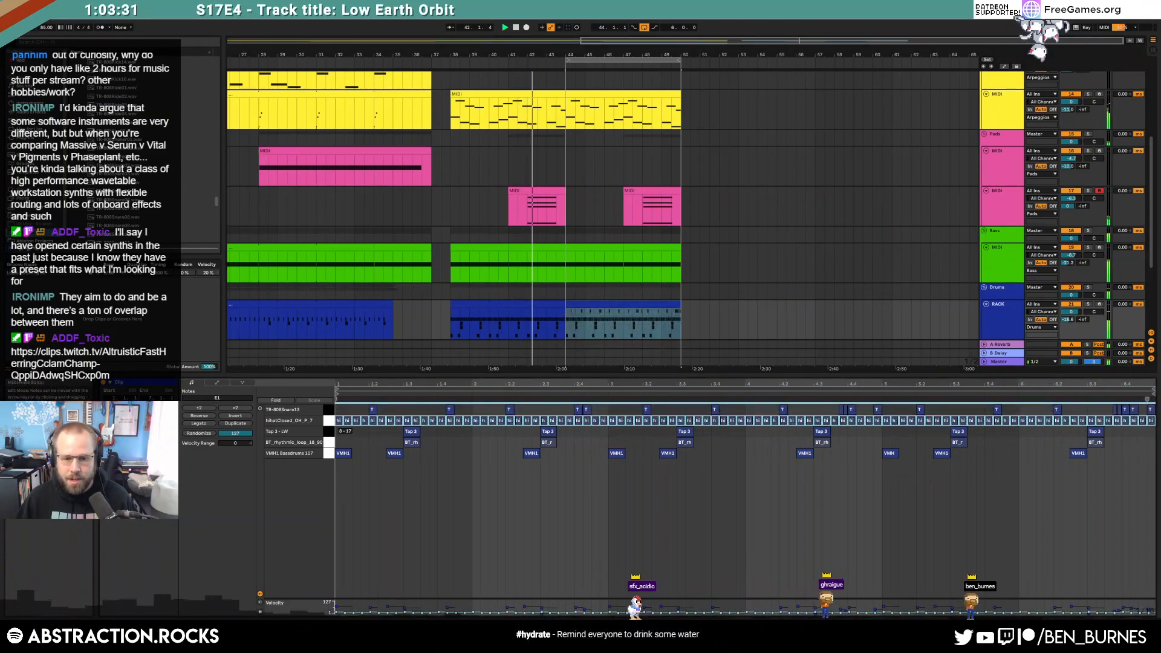
Step: Lower the volume of the second Pads track slightly while the loop plays
key("shift+Tab")
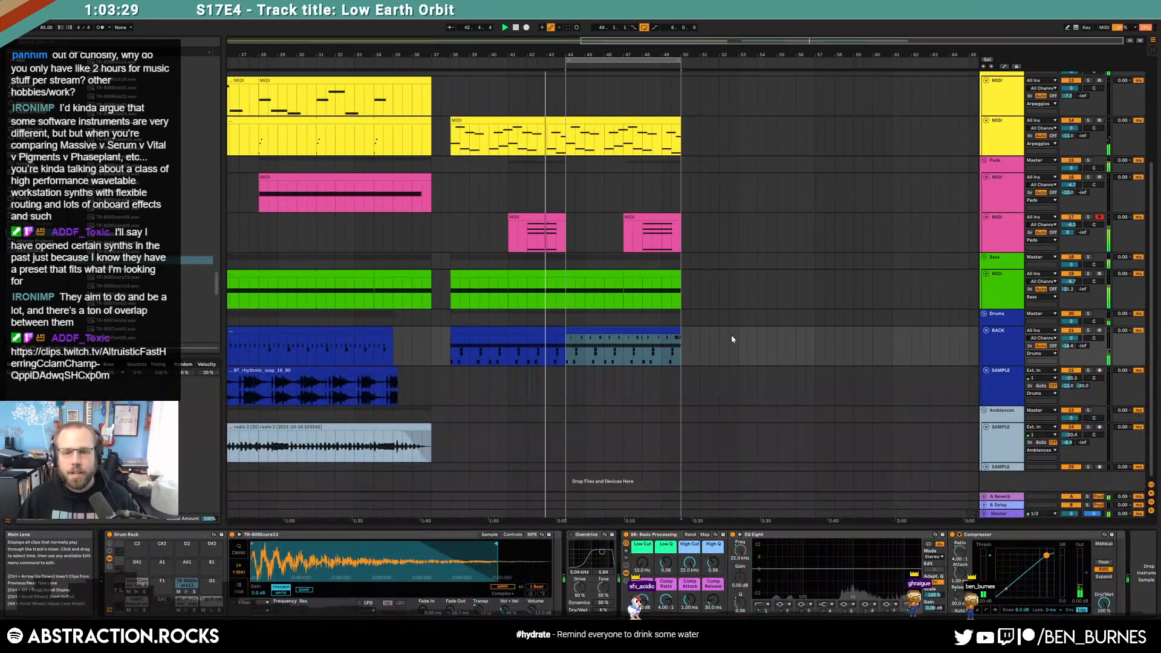
left_click_drag(1072, 224, 1072, 231)
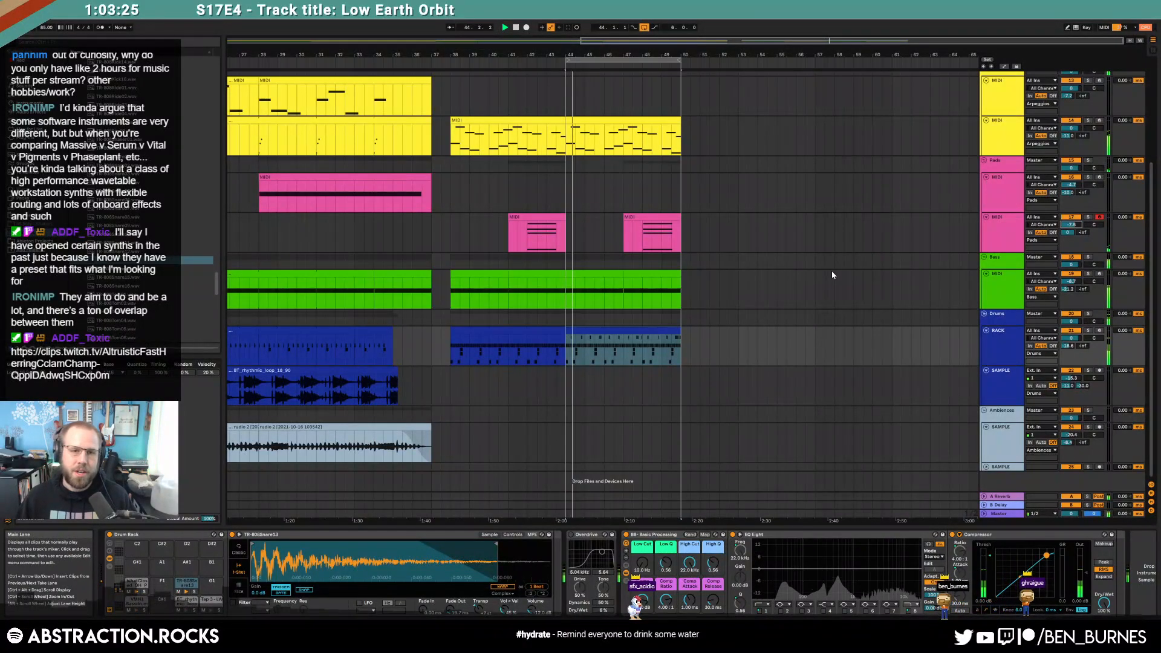
scroll(813, 325, "up", 3)
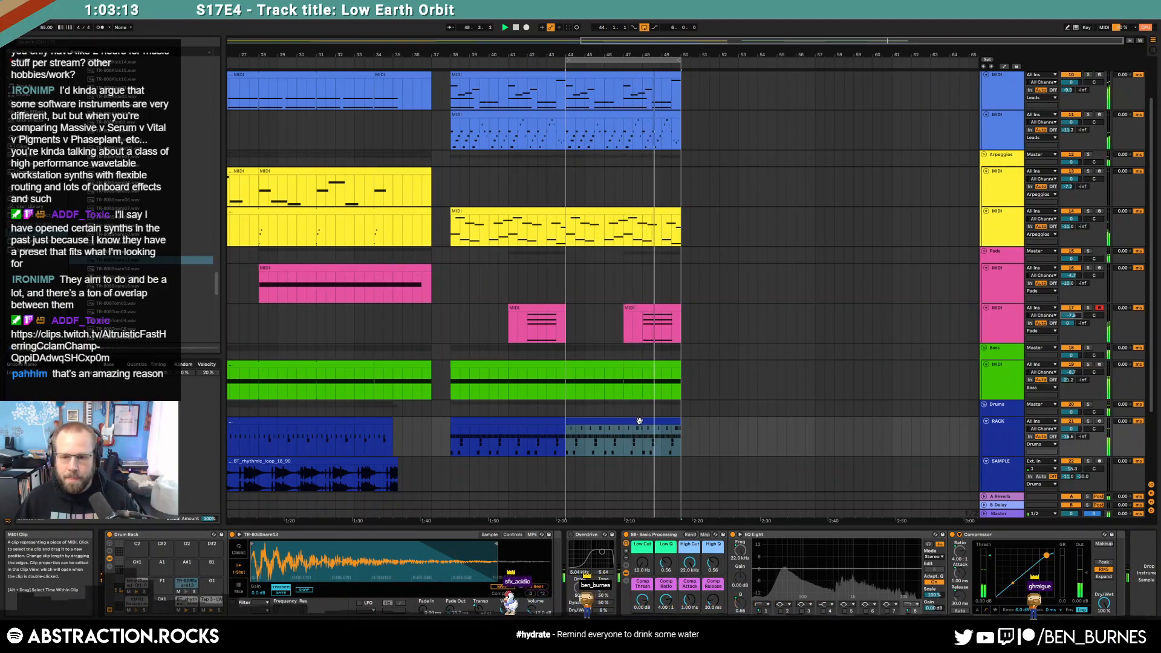
Step: Add a snare a sixteenth before beat 3 of the clip's sixth bar and thin out the short snare pick-ups before beat 4
double_click(639, 420)
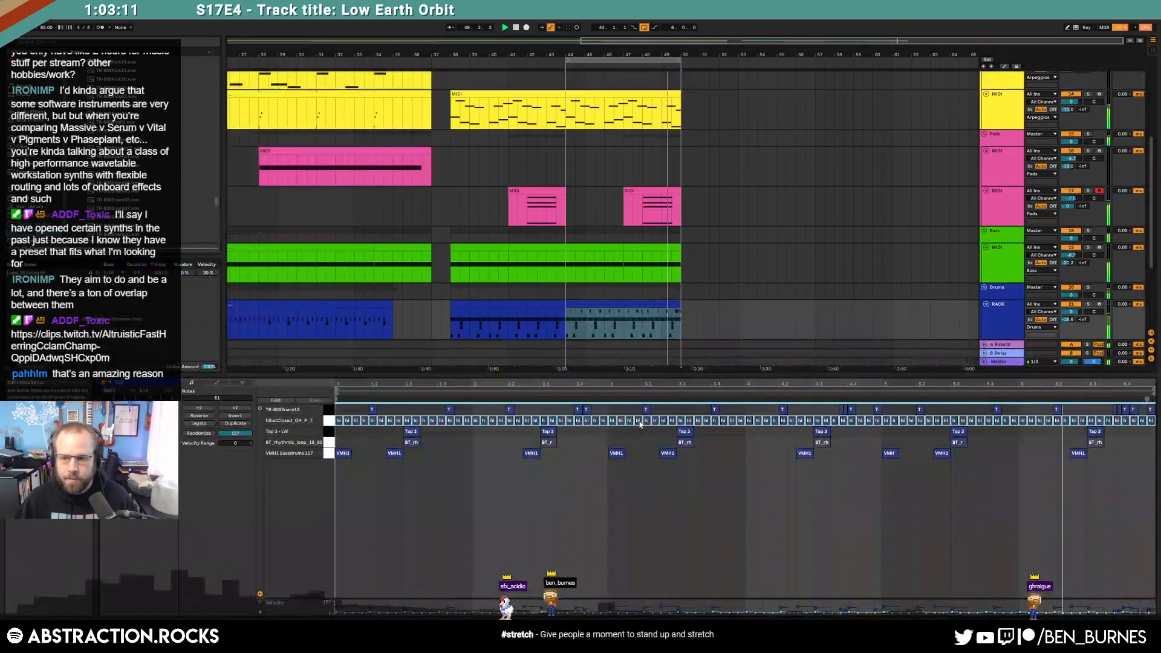
left_click_drag(1127, 383, 1087, 408)
left_click(1068, 410)
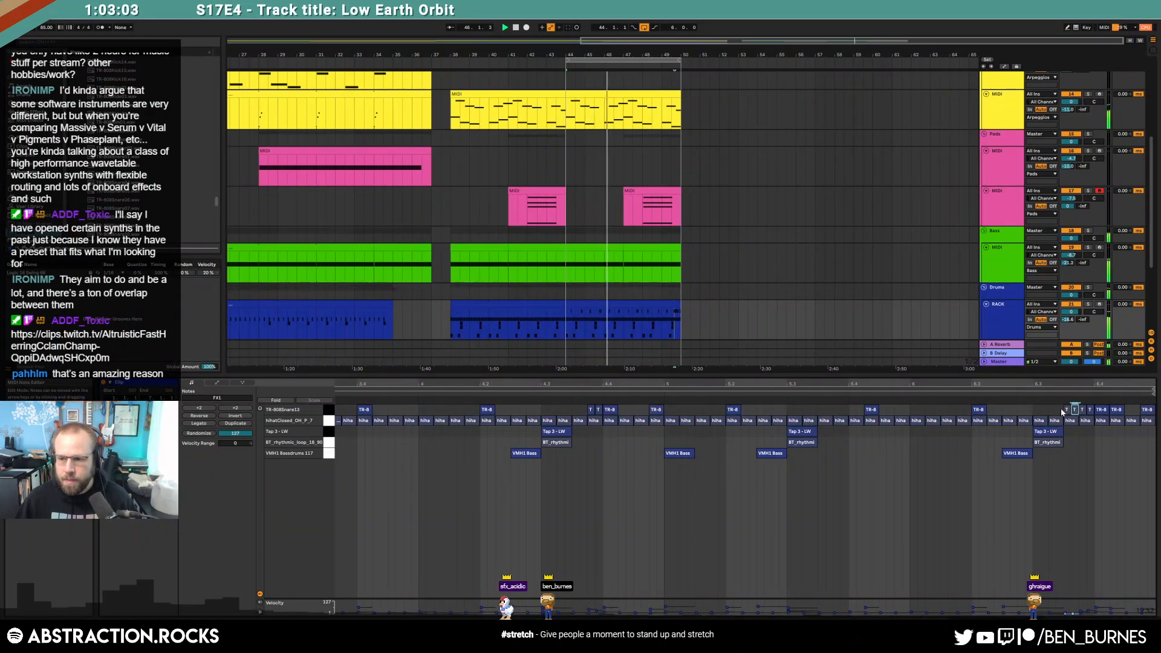
double_click(1049, 409)
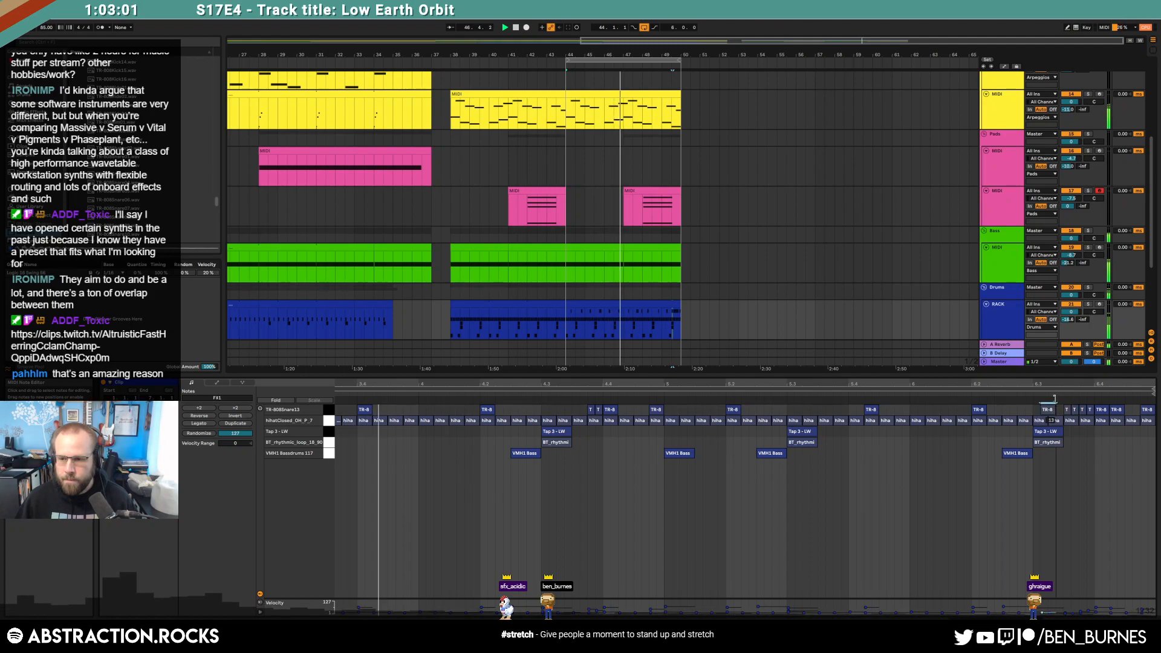
left_click_drag(1055, 411, 1029, 417)
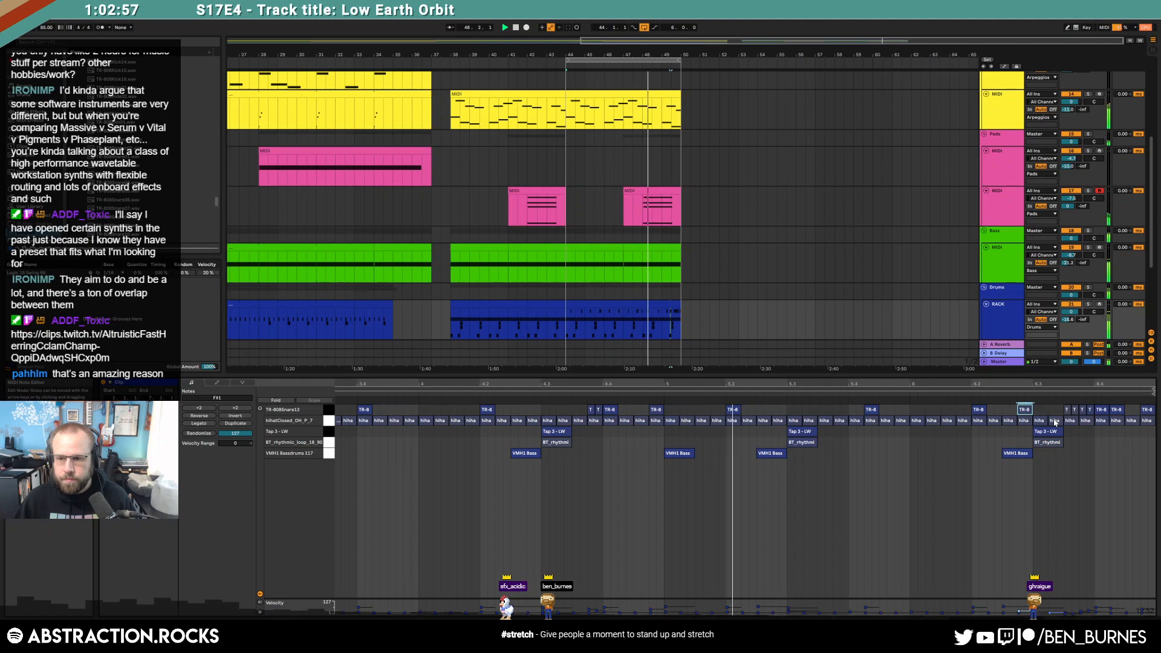
double_click(1074, 411)
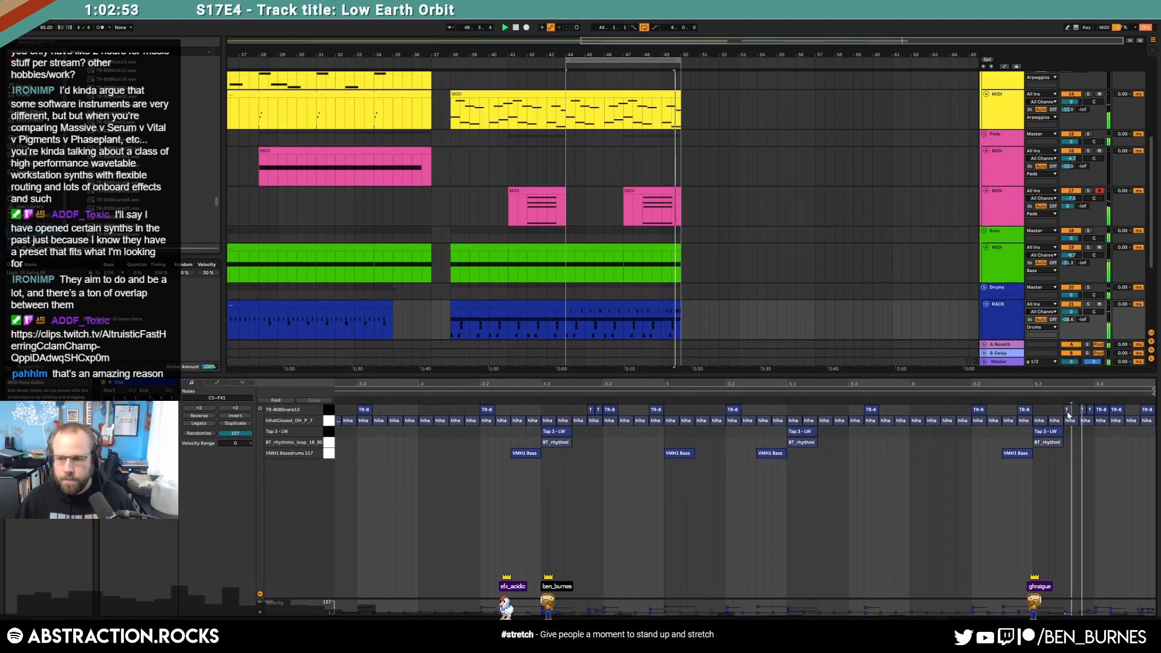
Step: Stop playback and select all Tap 3 and BT_rhythmic_loop notes in the drum clip starting at bar 44
key("shift+Tab")
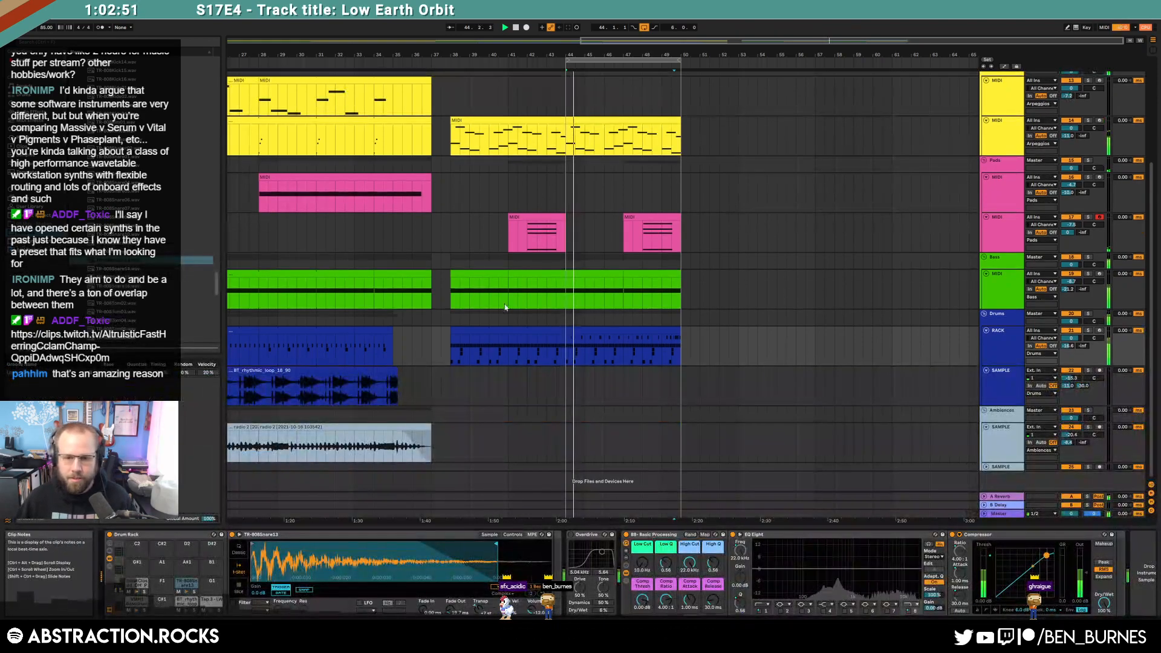
left_click(637, 332)
key("space")
double_click(613, 331)
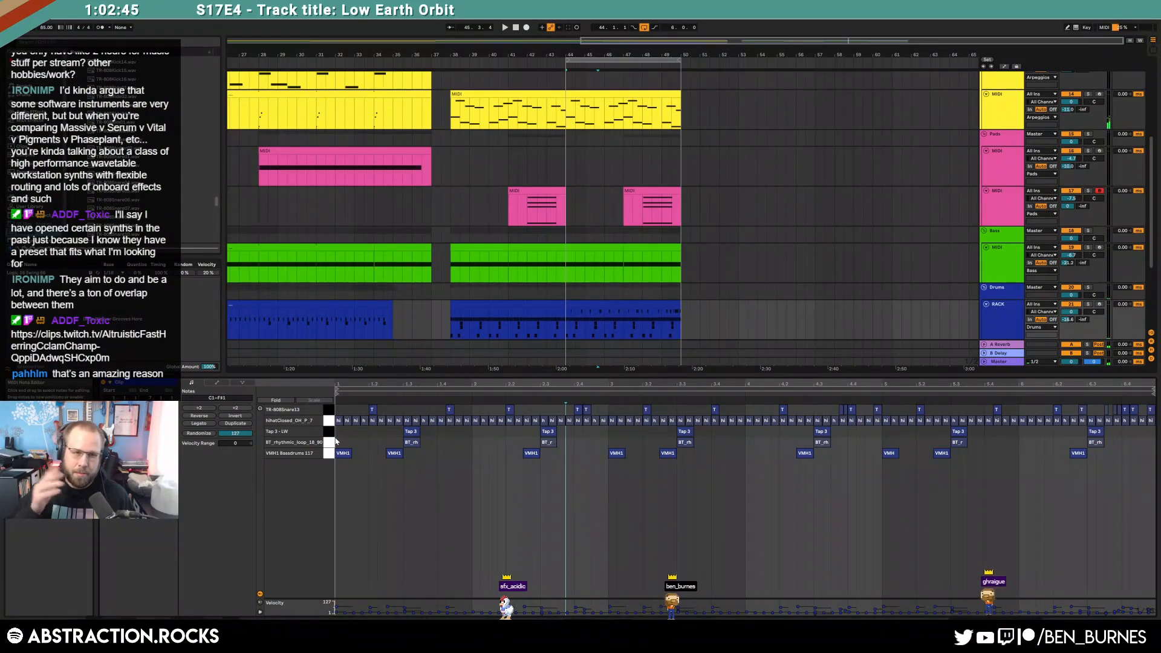
left_click_drag(330, 435, 330, 441)
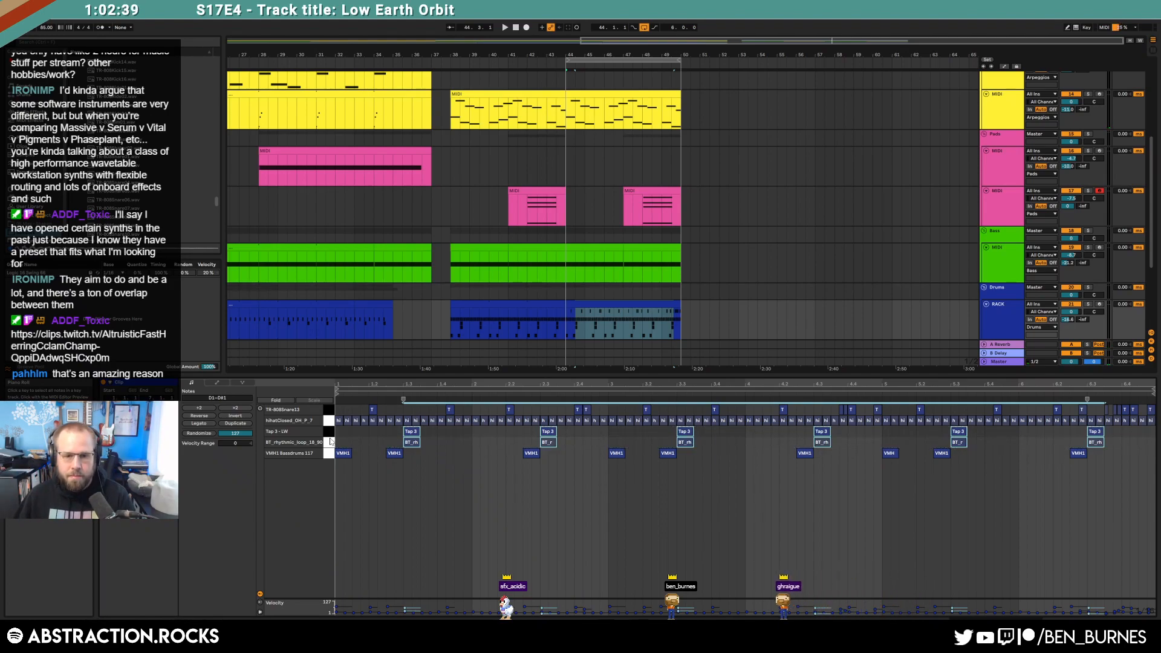
Step: Try doubling the clip's whole snare pattern on the BT_rhythmic_loop pad, remove the copies and replay the loop
left_click(333, 410)
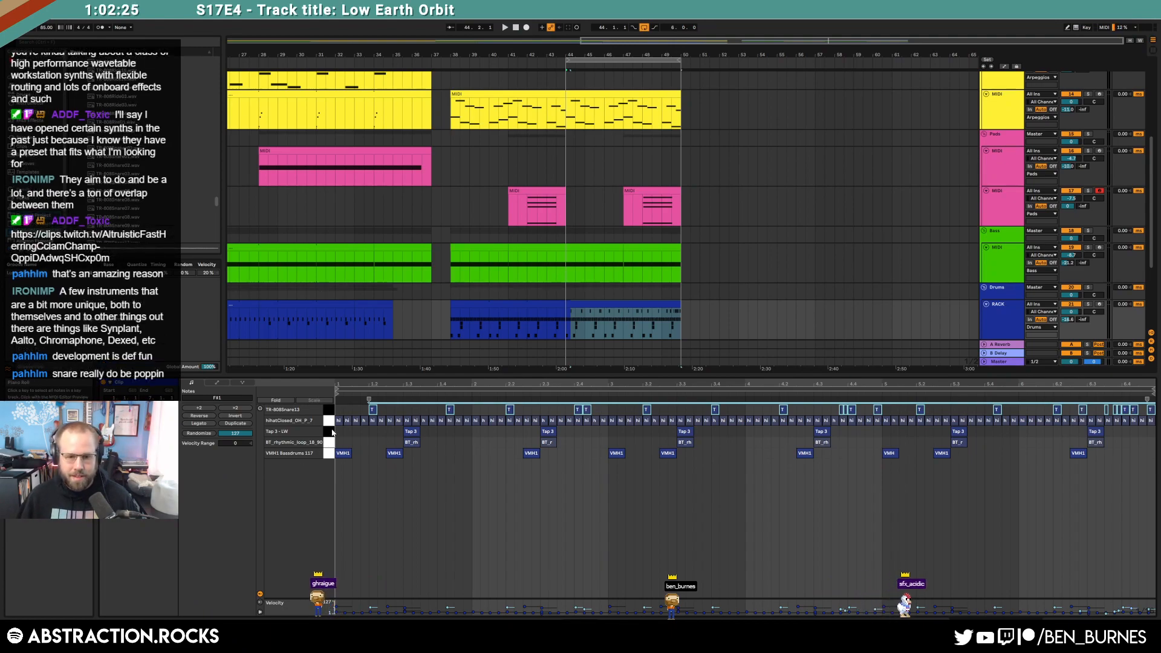
key("Down")
key("Down")
key("Down")
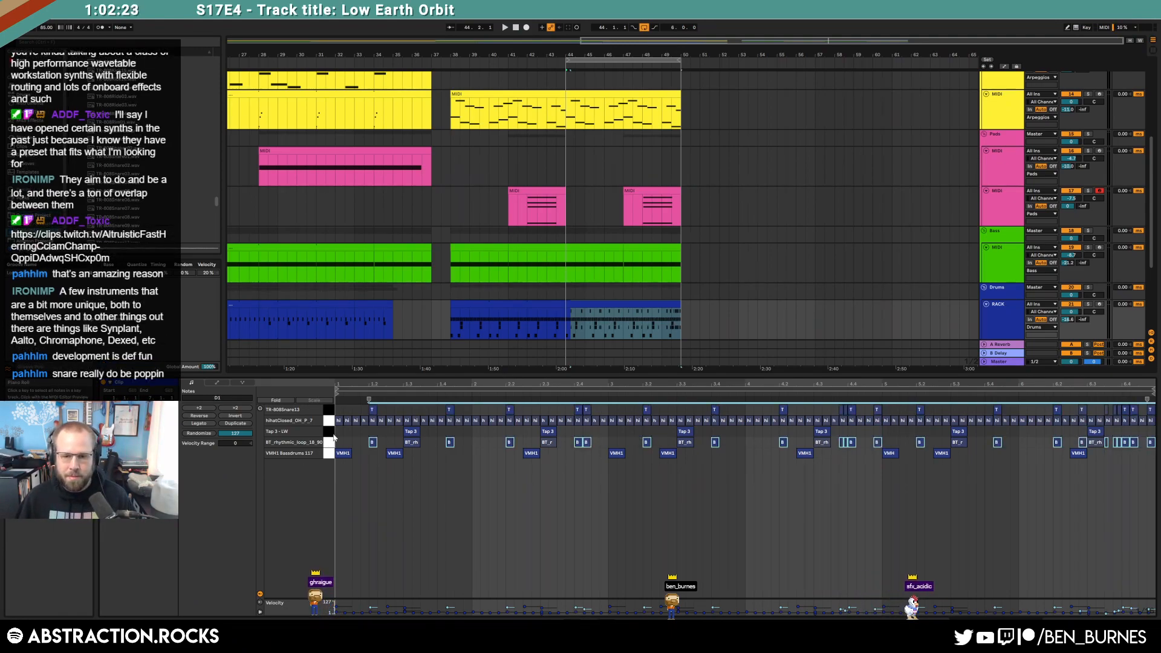
key("space")
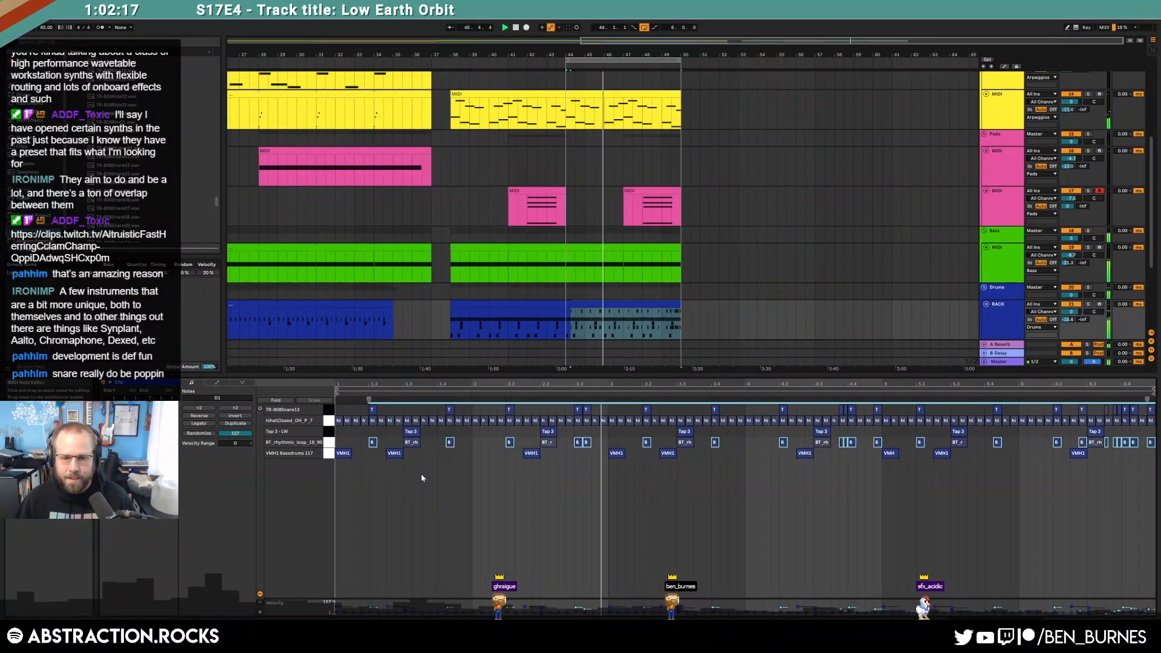
key("Delete")
key("shift+Tab")
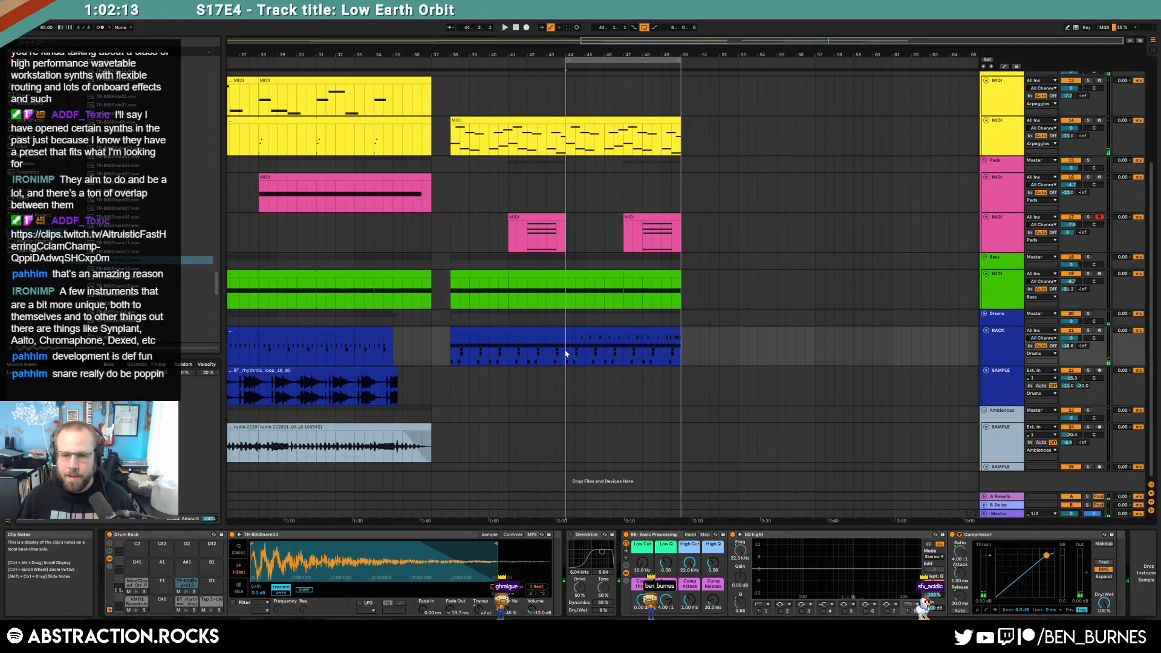
key("space")
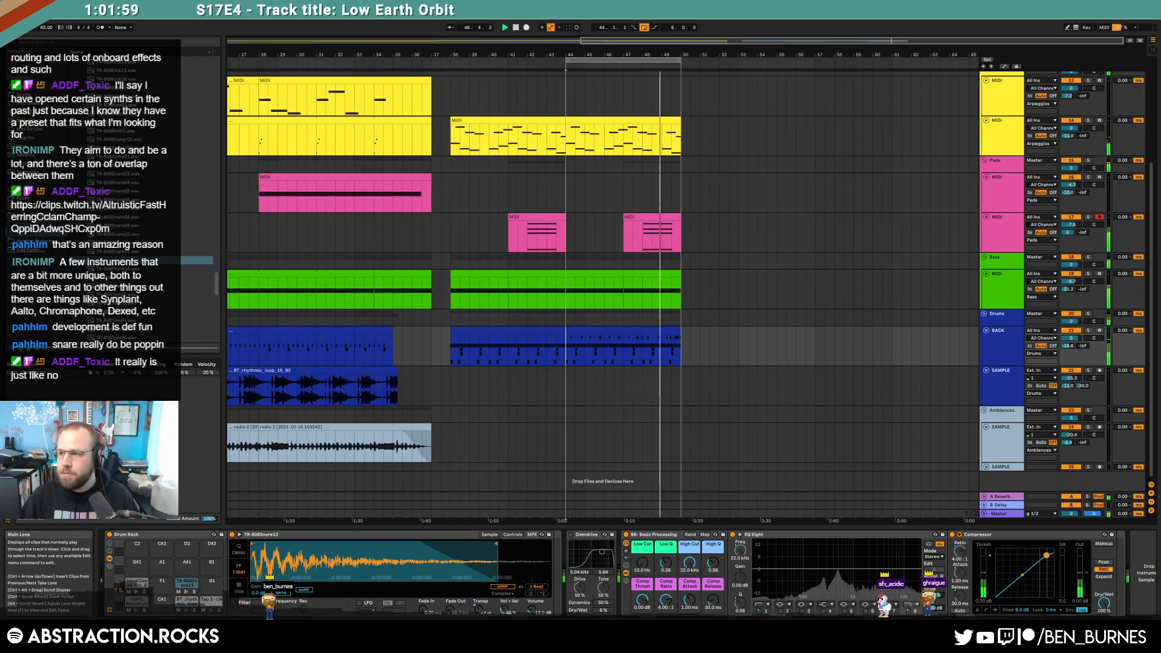
Step: Switch to the web browser, browse the Tallbeard Studios itch.io page and open the Pawndamonium demo page
left_click_drag(1160, 90, 611, 47)
left_click(430, 63)
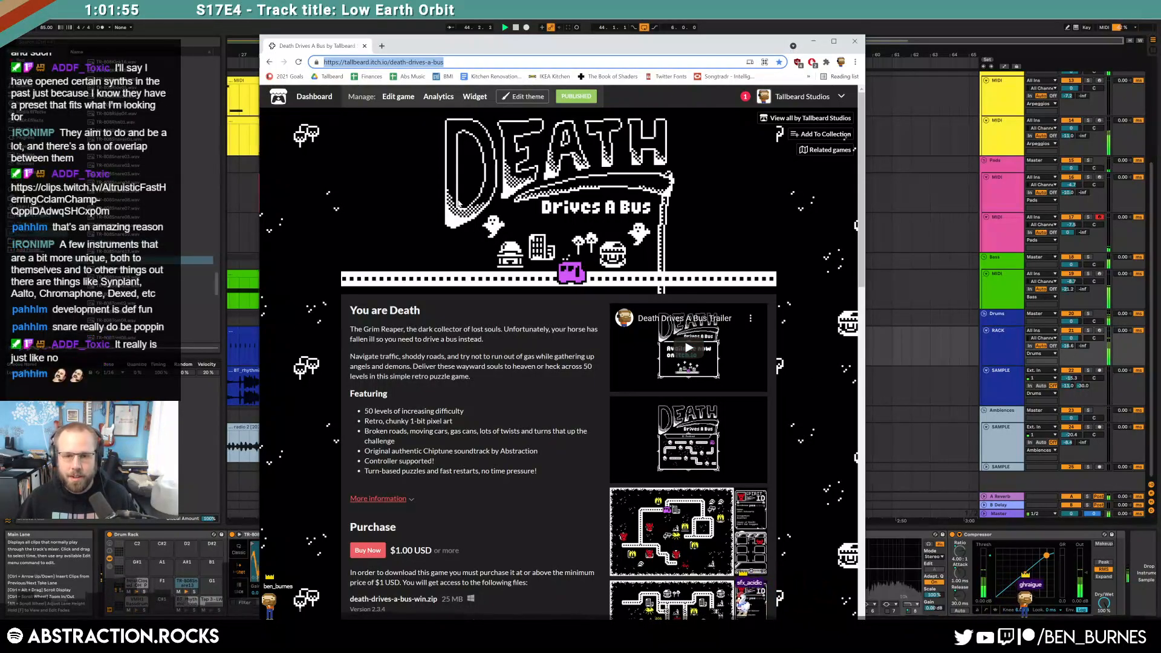
left_click(778, 121)
scroll(725, 378, "down", 4)
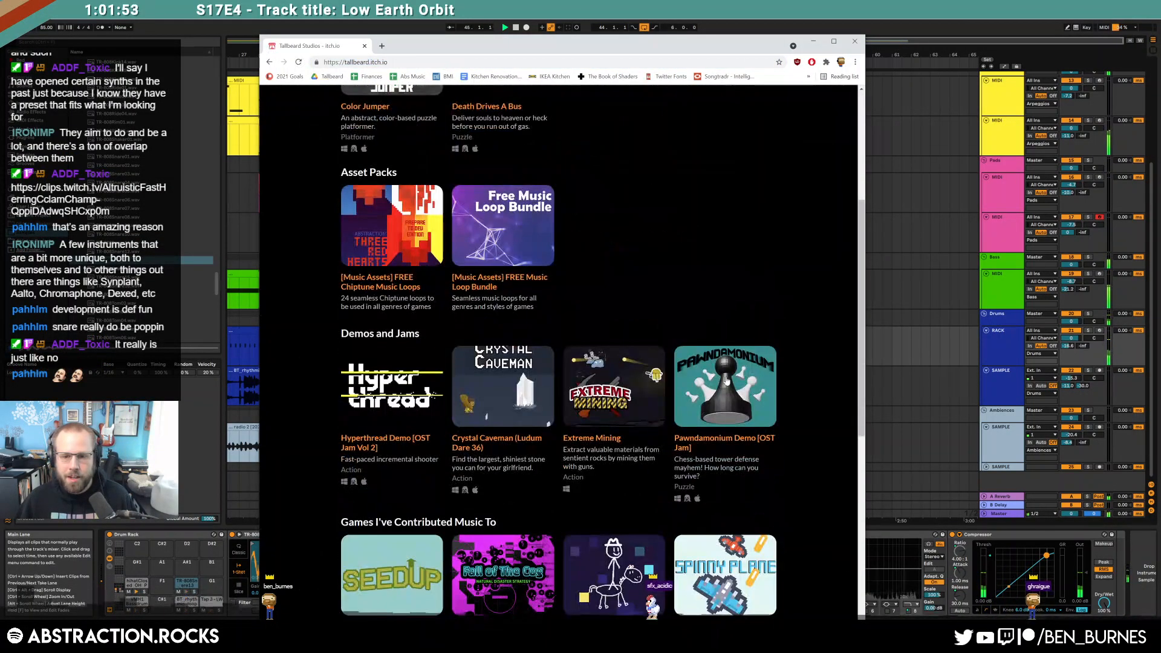
left_click(715, 444)
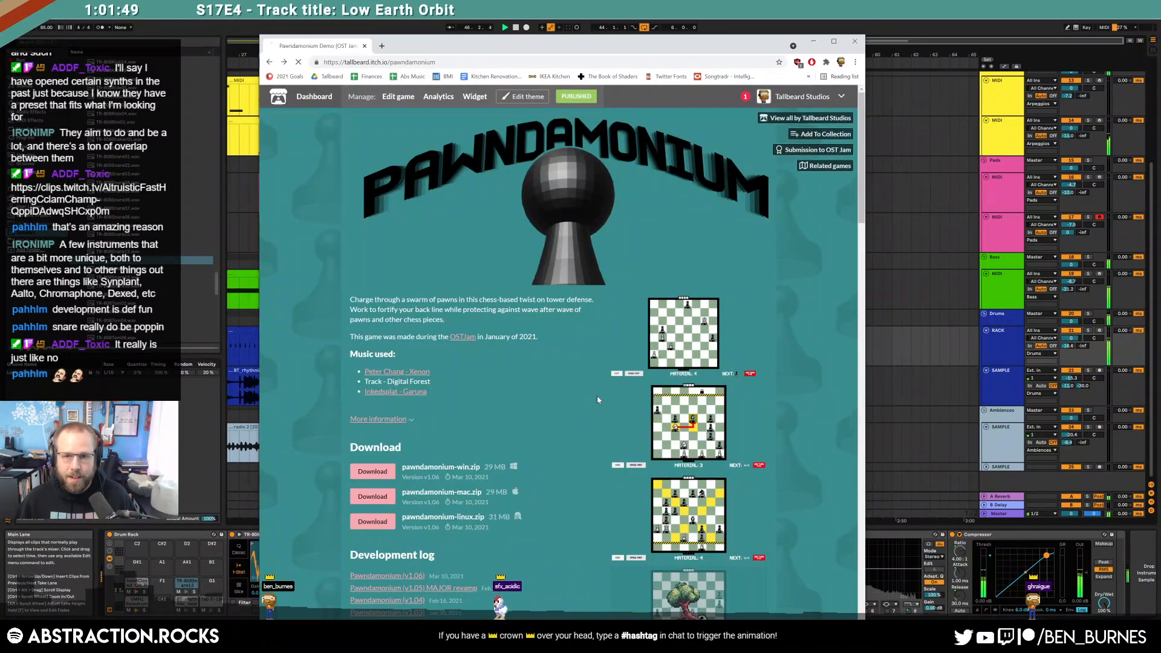
Step: Return to the Tallbeard Studios page, share its address in the stream chat and close the browser
key("alt+Left")
key("ctrl+l")
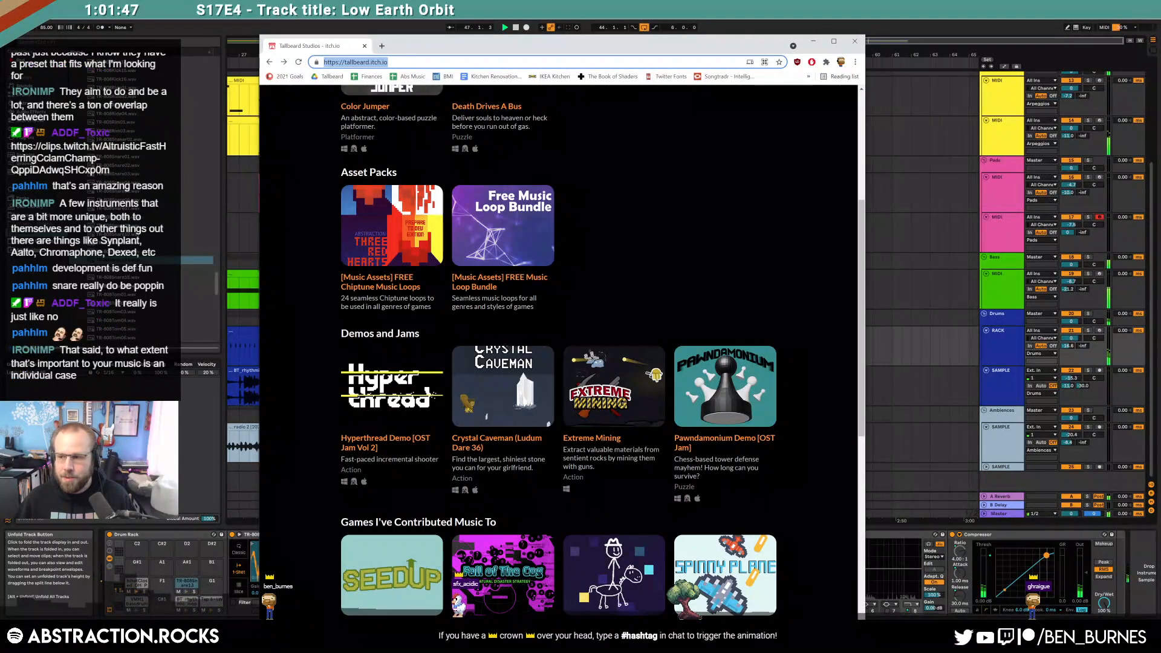
key("alt+Tab")
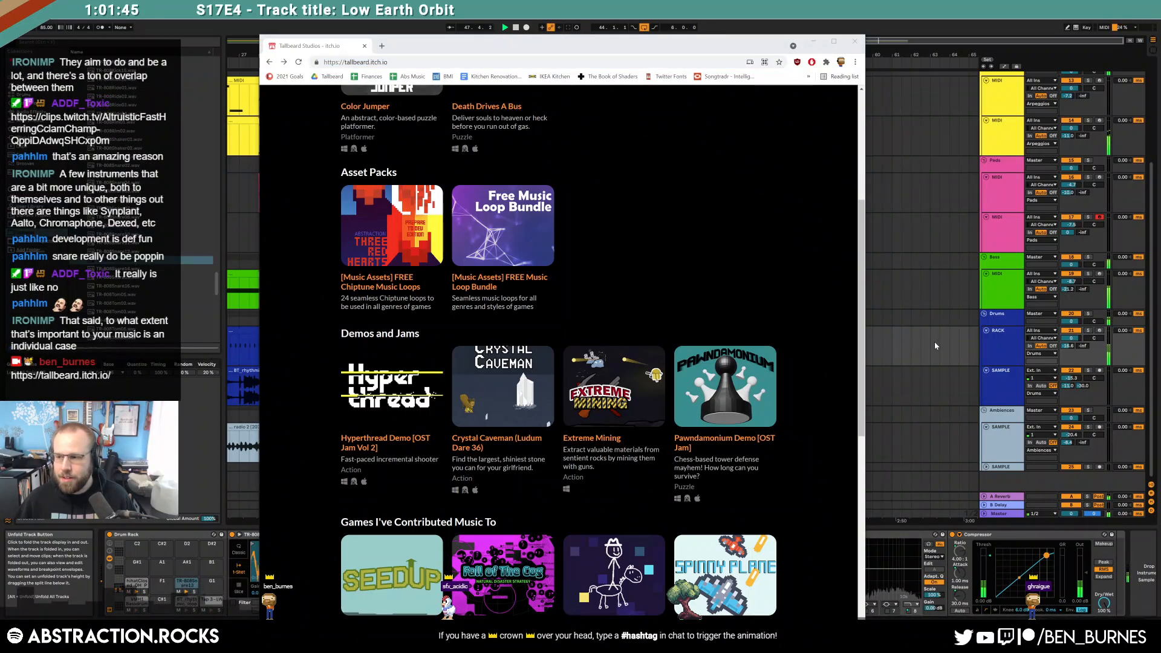
left_click(854, 42)
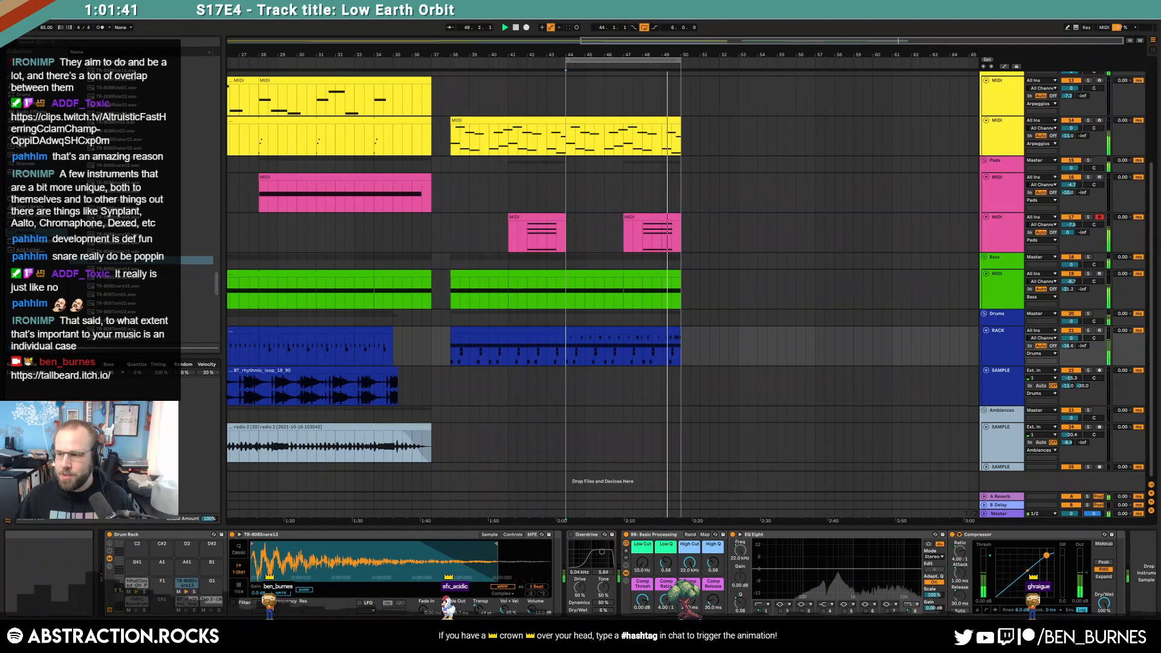
Step: Try recording a melody from bar 44 over the clip on the second Leads track, and undo the take
left_click(614, 330)
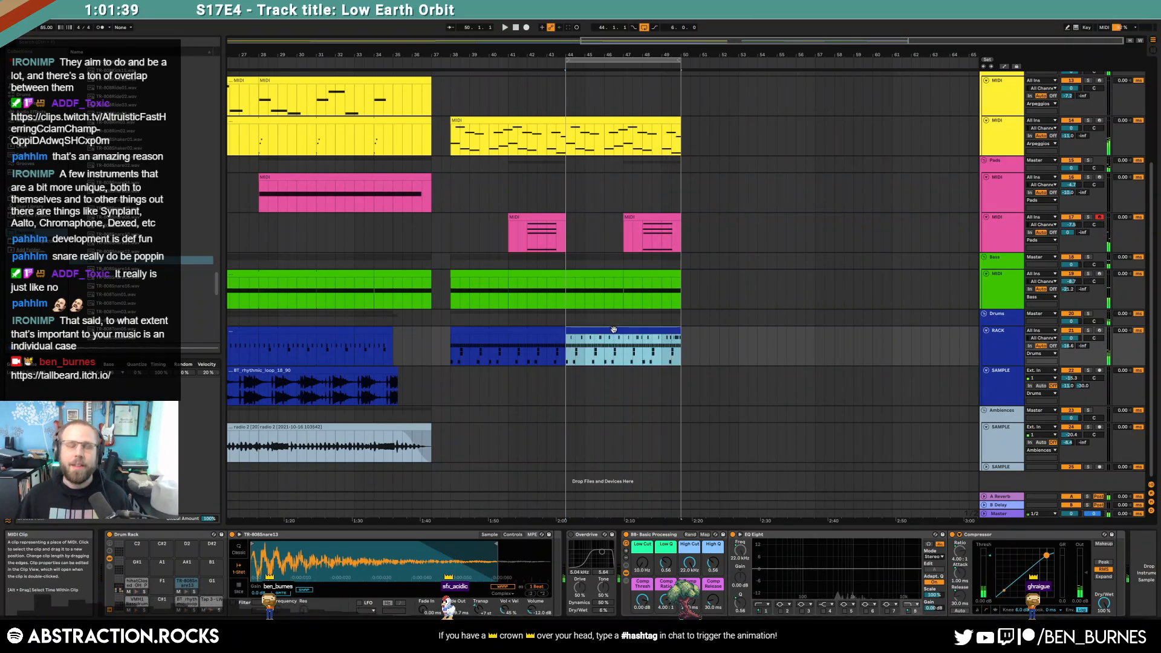
left_click(763, 215)
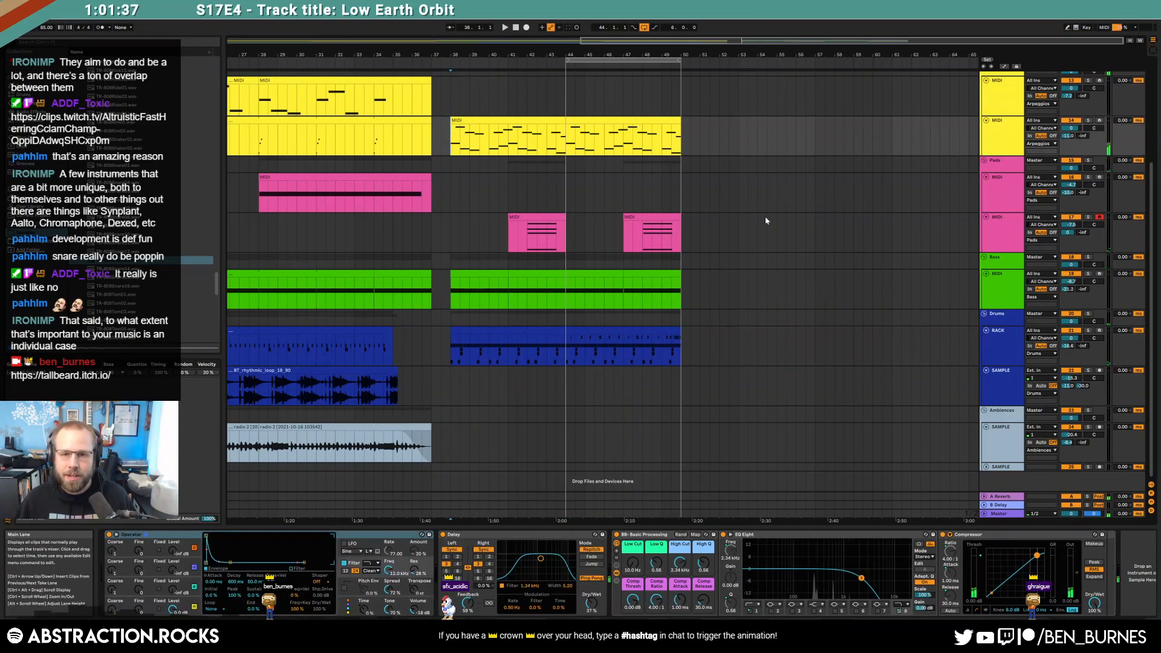
scroll(764, 216, "up", 5)
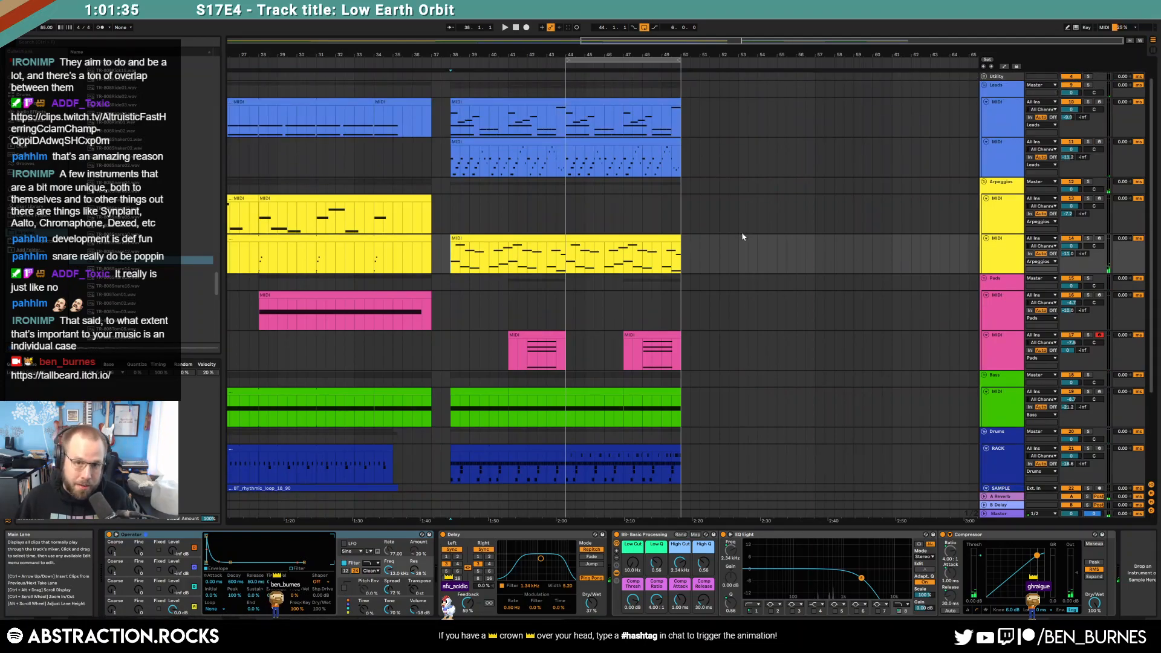
left_click(618, 145)
double_click(617, 144)
left_click(565, 160)
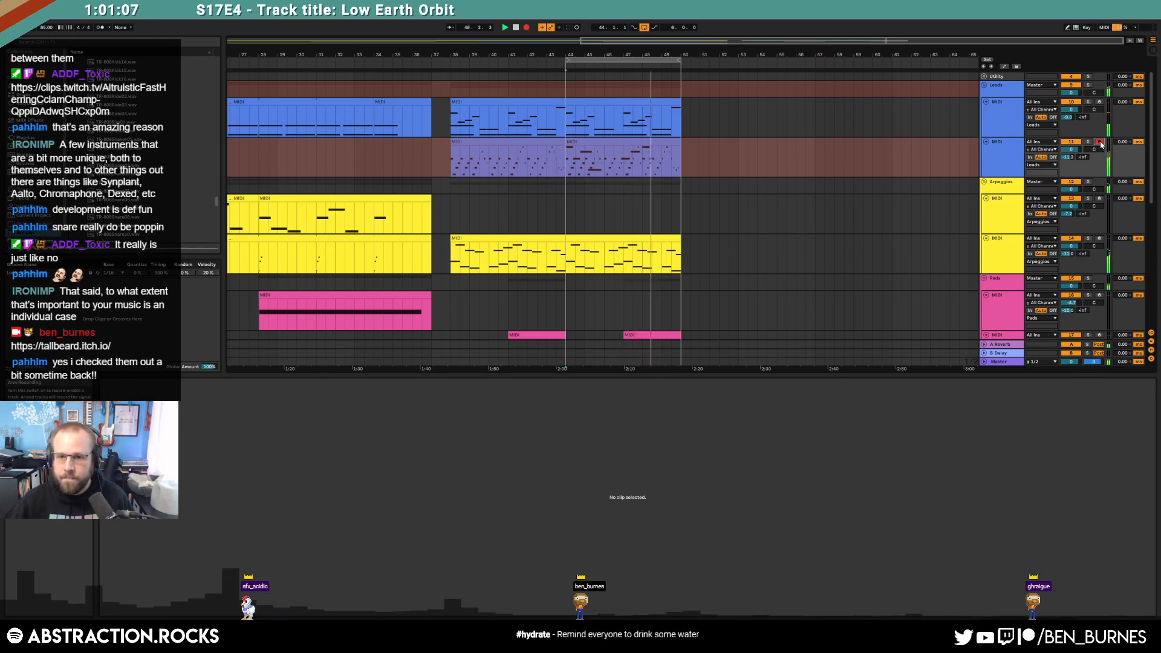
key("space")
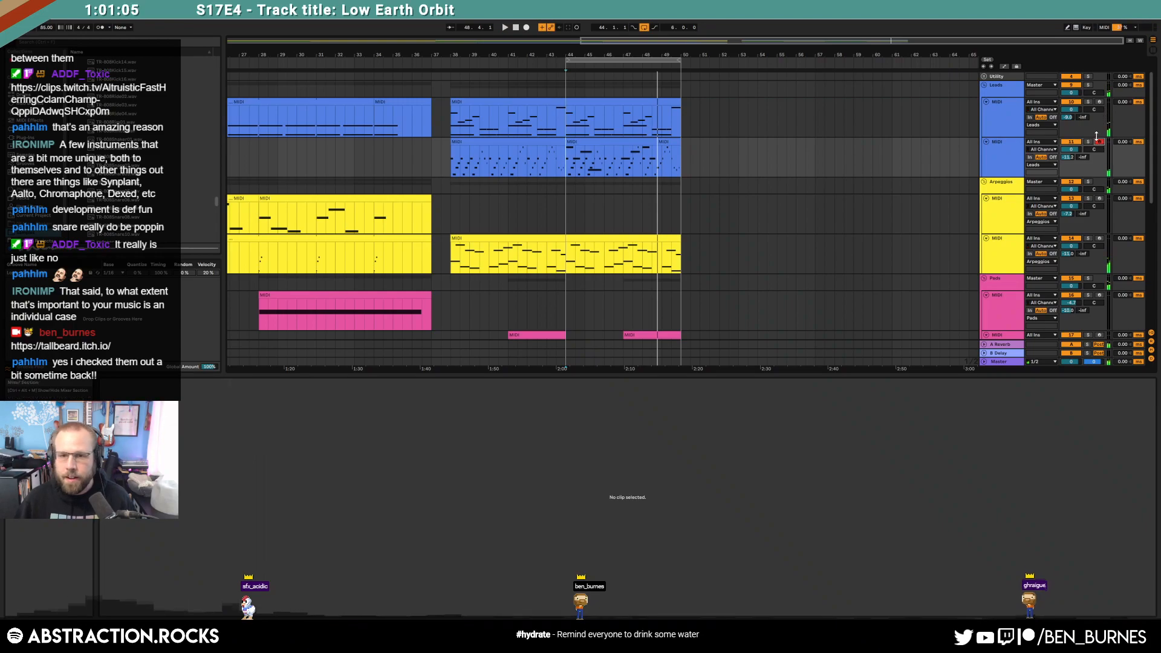
key("ctrl+z")
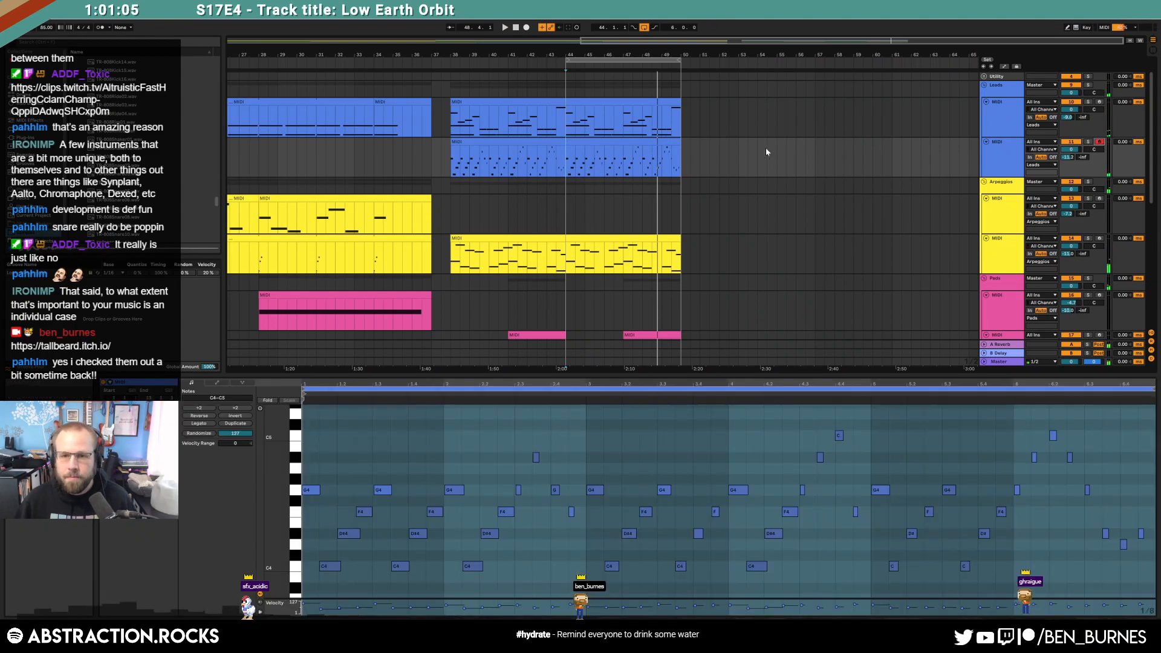
Step: Add a new MIDI track below the second track in the Leads group and display its devices
key("ctrl+shift+t")
left_click(986, 184)
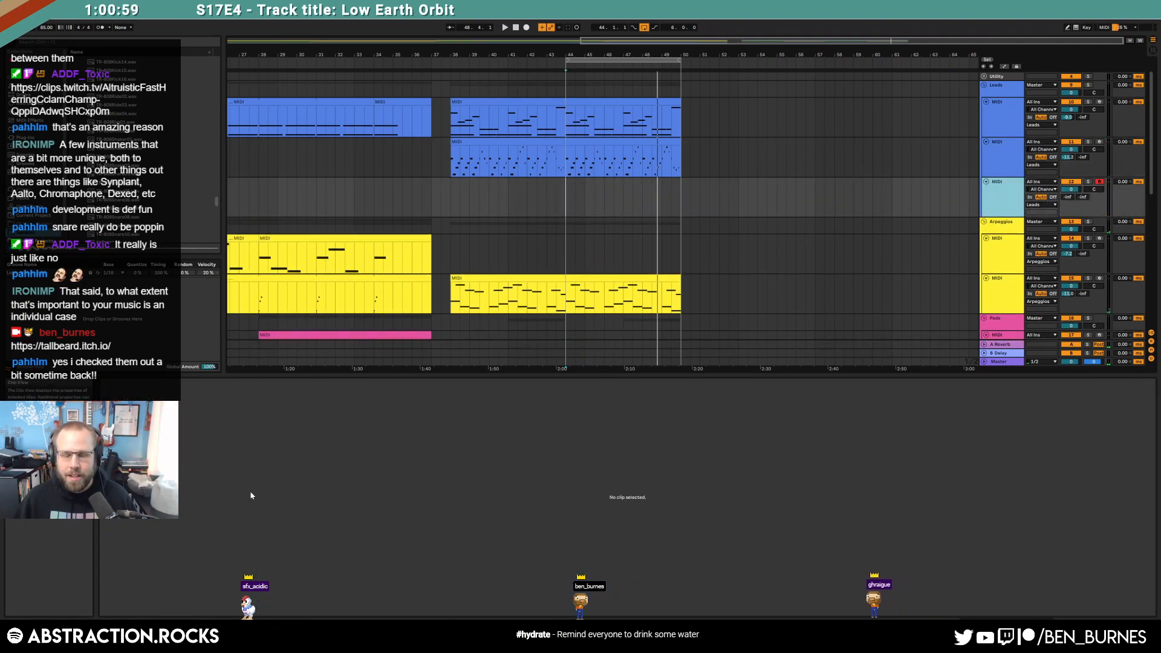
key("shift+Tab")
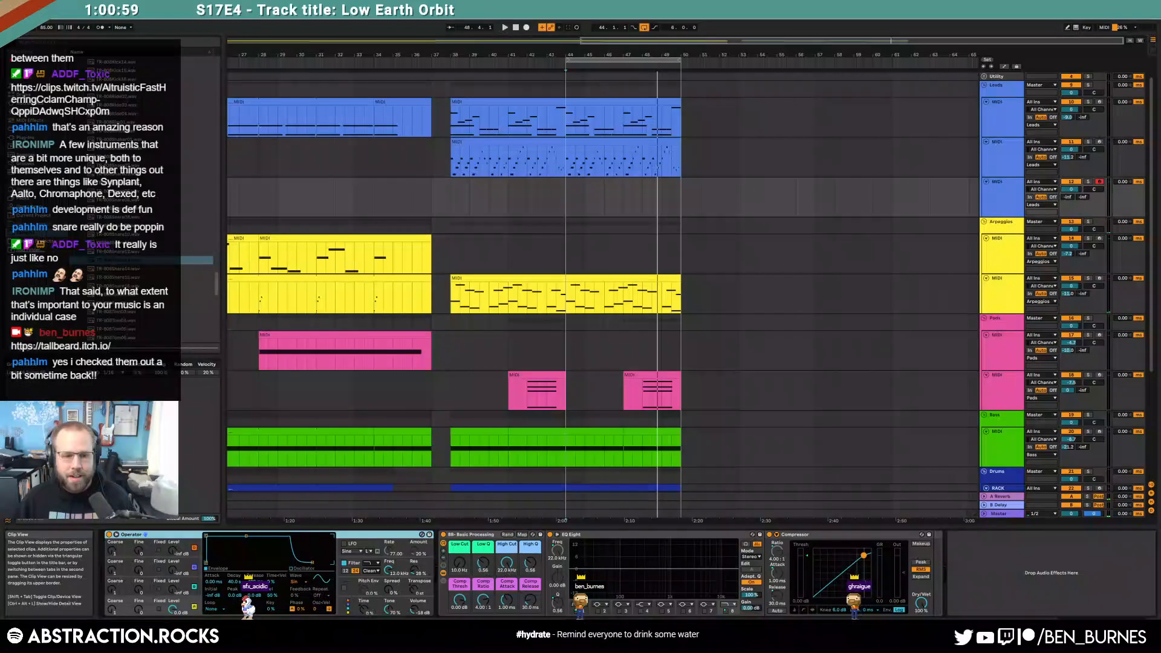
Step: Replace the Operator instrument on the new Leads track with the Analog instrument
left_click(306, 583)
left_click(305, 427)
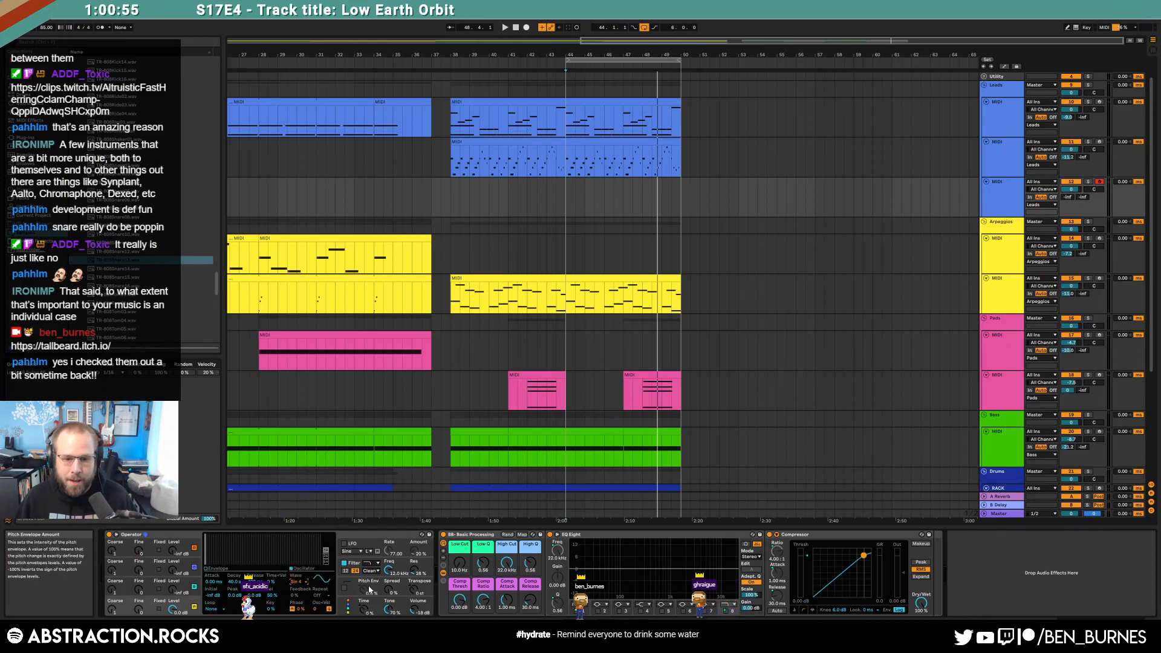
left_click(28, 103)
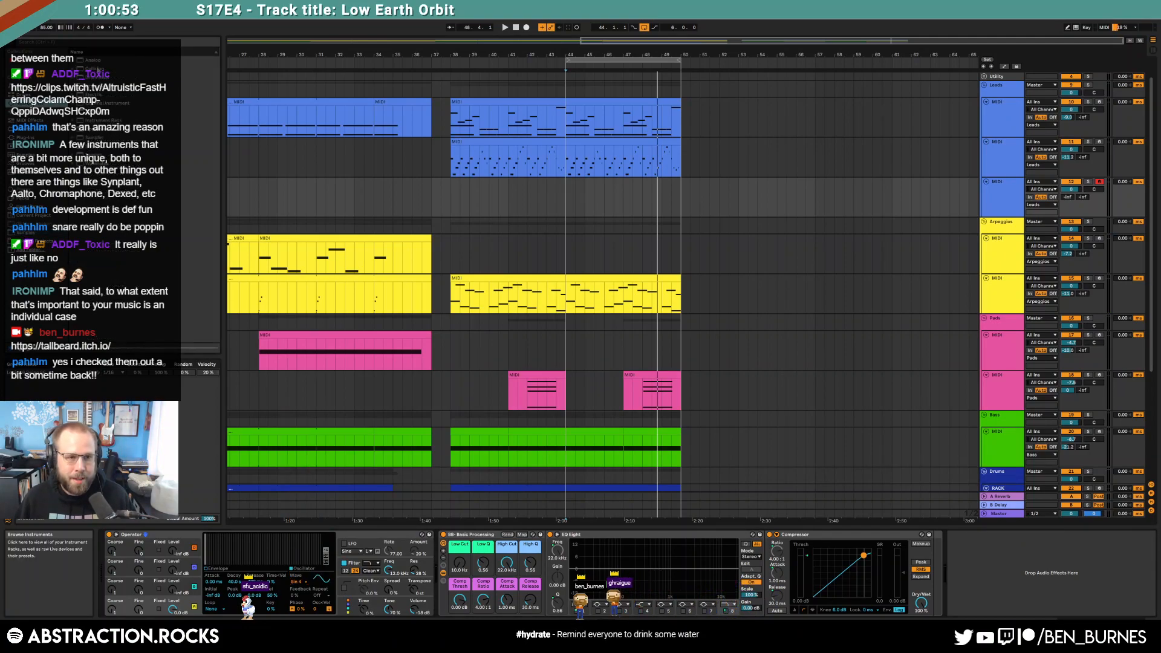
left_click(132, 337)
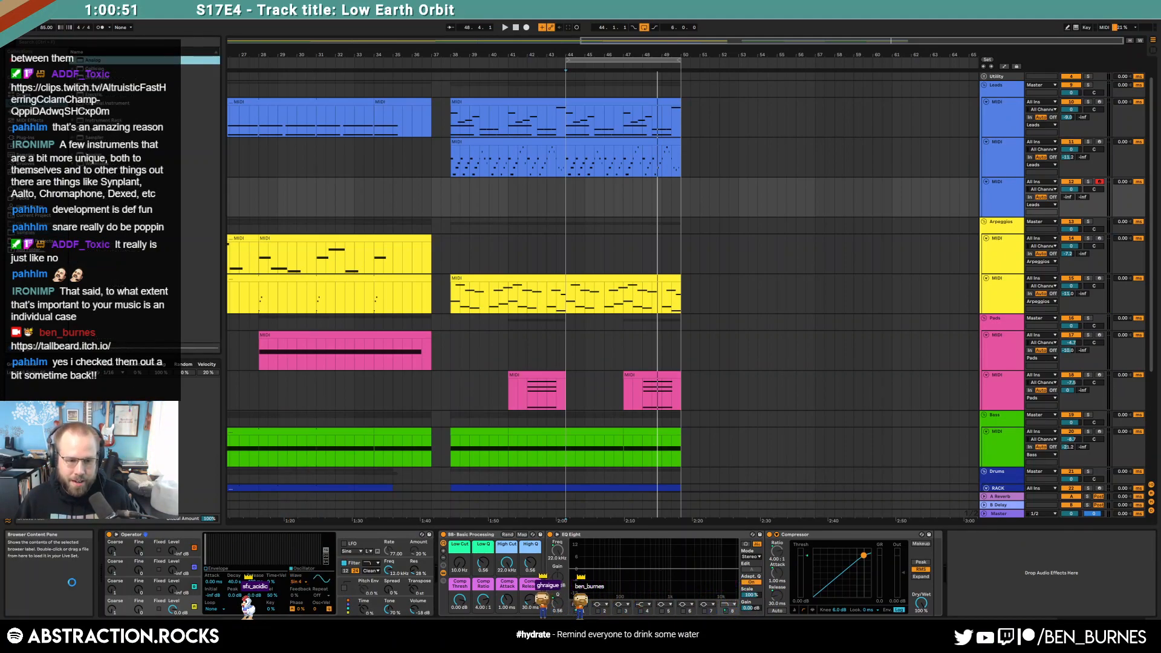
key("Return")
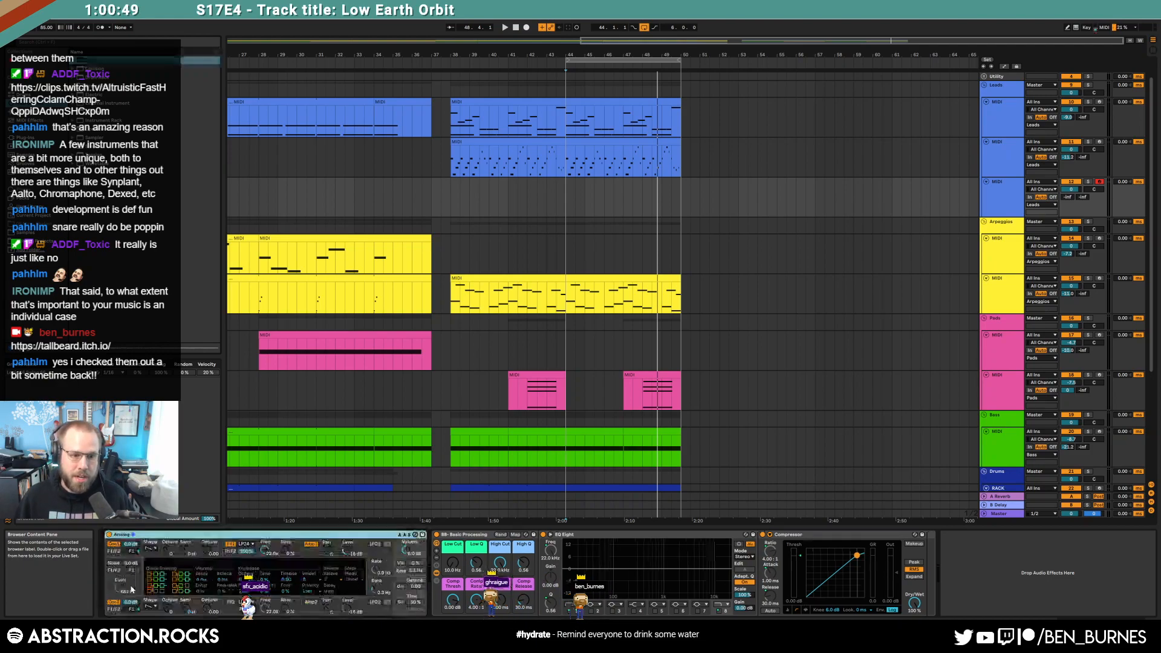
Step: Choose a shape for Analog's first oscillator, enable its vibrato and glide, and display the amplifier envelope
left_click(149, 548)
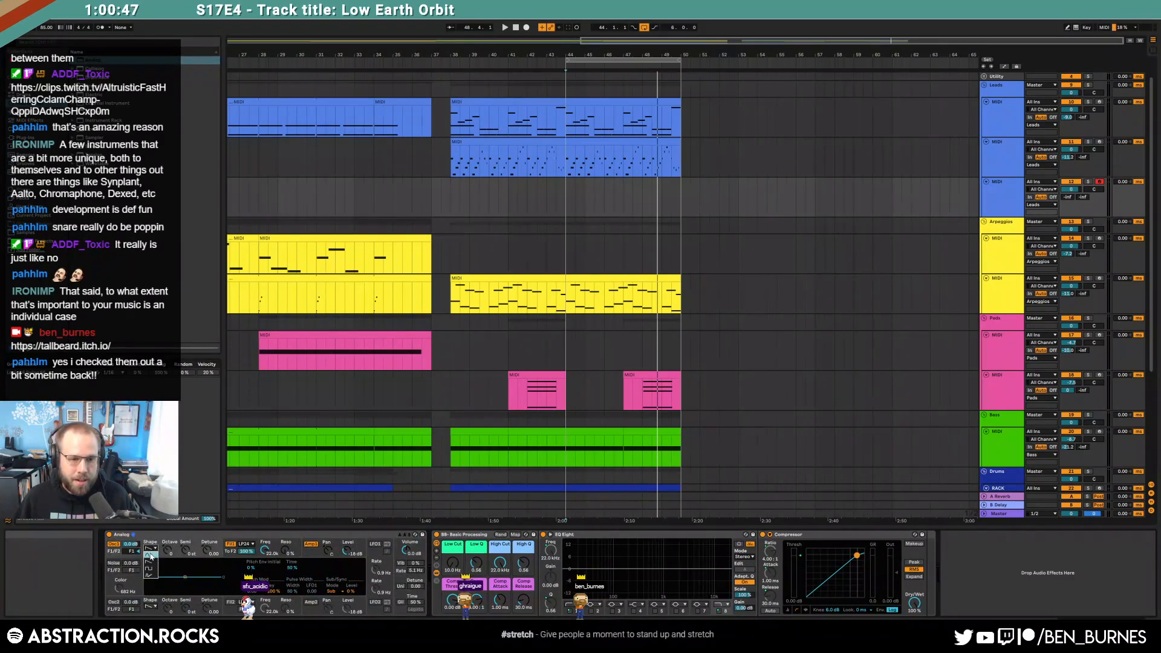
left_click(399, 603)
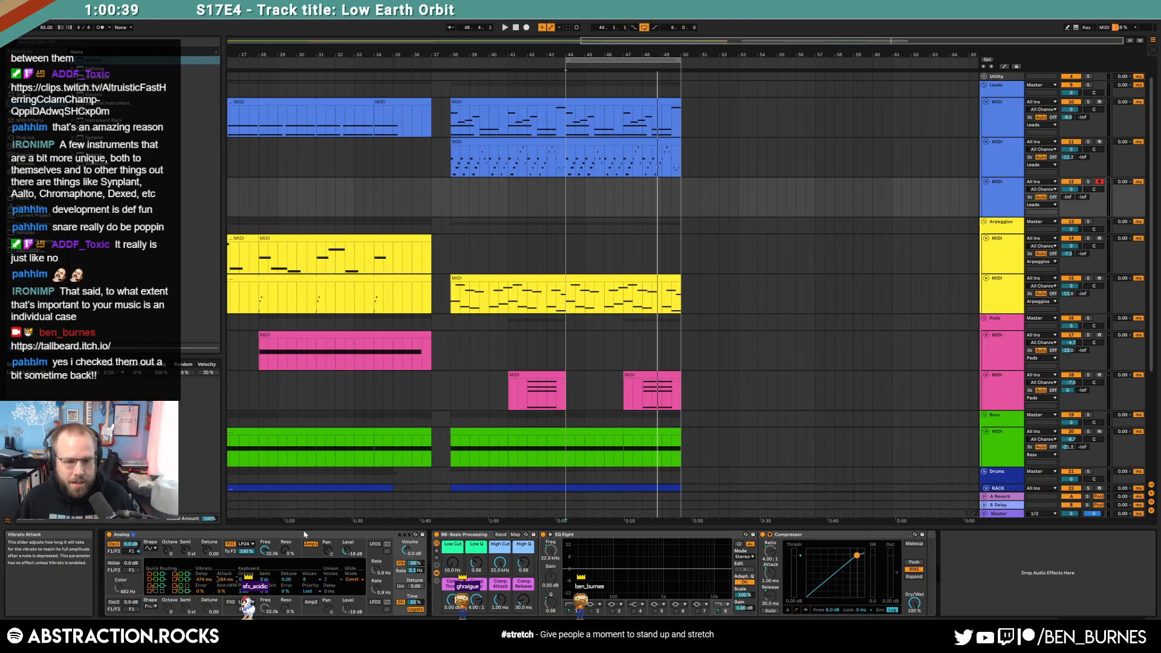
left_click(276, 558)
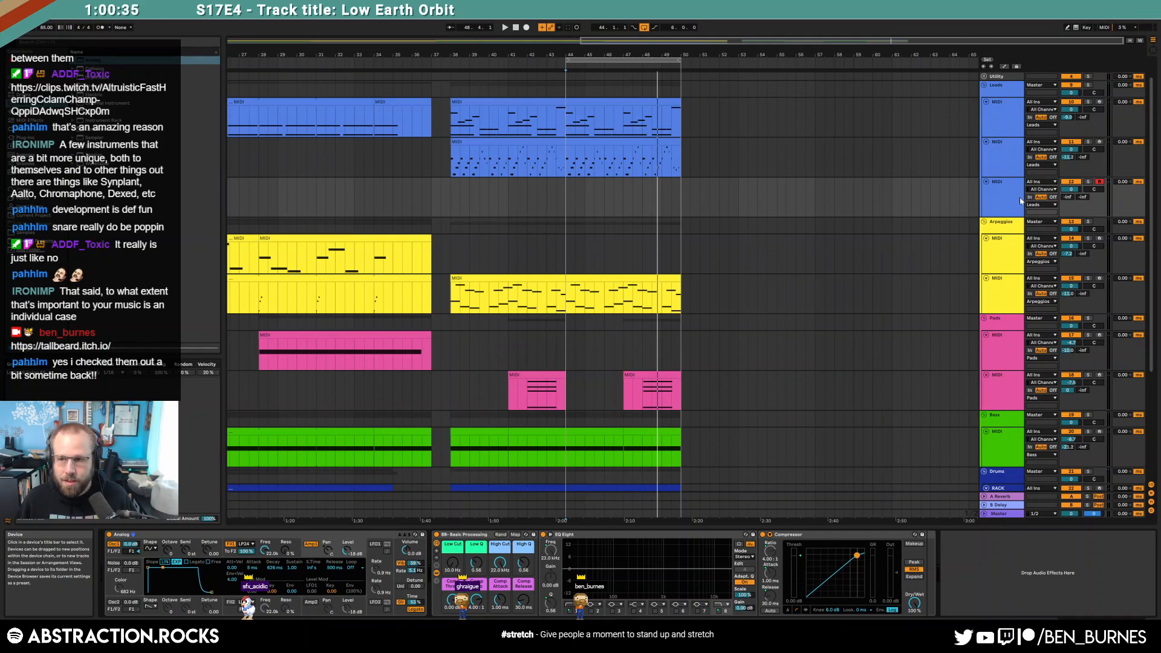
Step: Lower the new Leads track's volume, record a melody from bar 44 and trim the clip to end at bar 47
left_click_drag(1064, 191, 1064, 217)
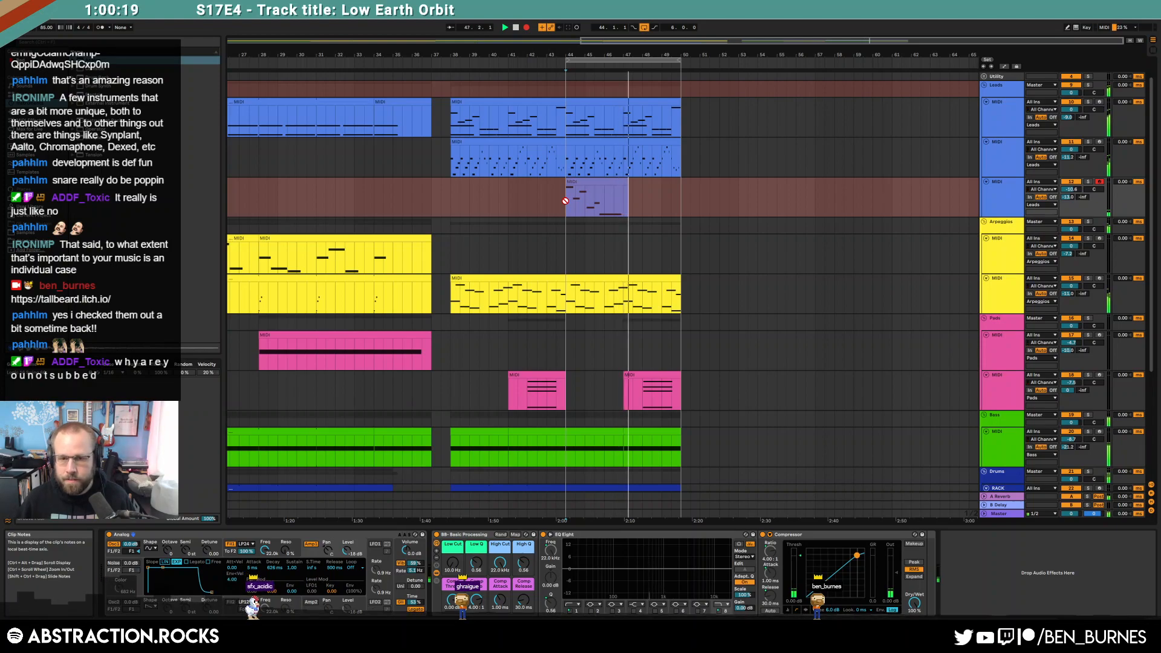
key("space")
left_click_drag(636, 182, 623, 182)
Step: Open the recorded melody clip, select its notes one by one and play the loop
double_click(617, 183)
left_click(936, 479)
left_click_drag(866, 566, 866, 547)
left_click(763, 513)
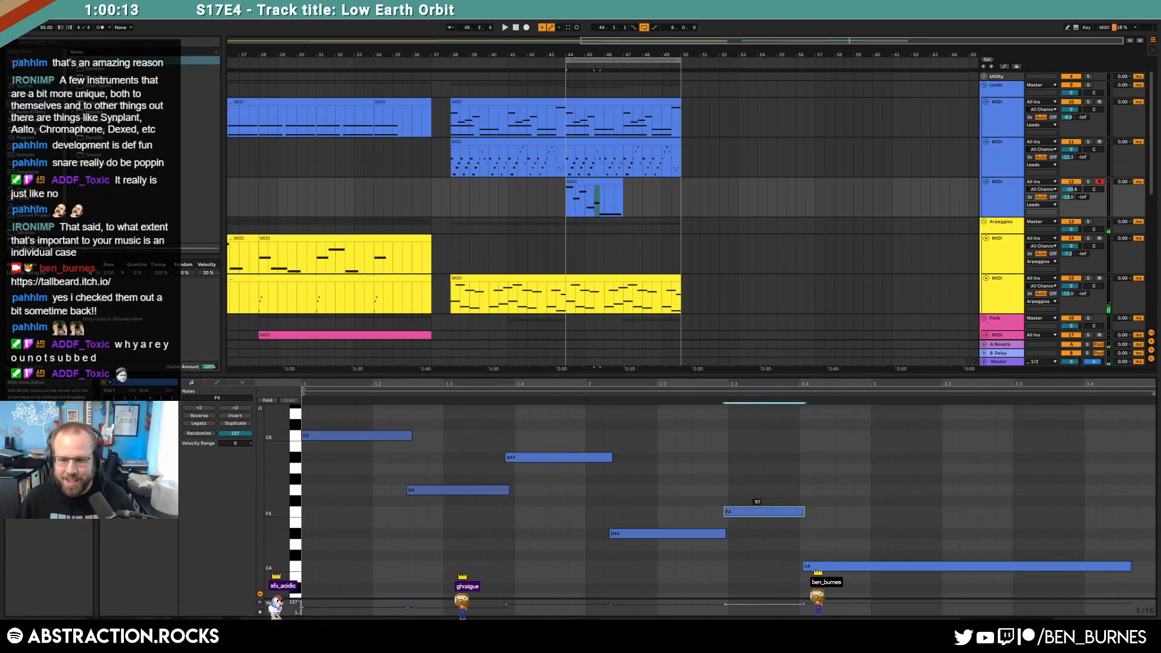
left_click_drag(458, 490, 458, 469)
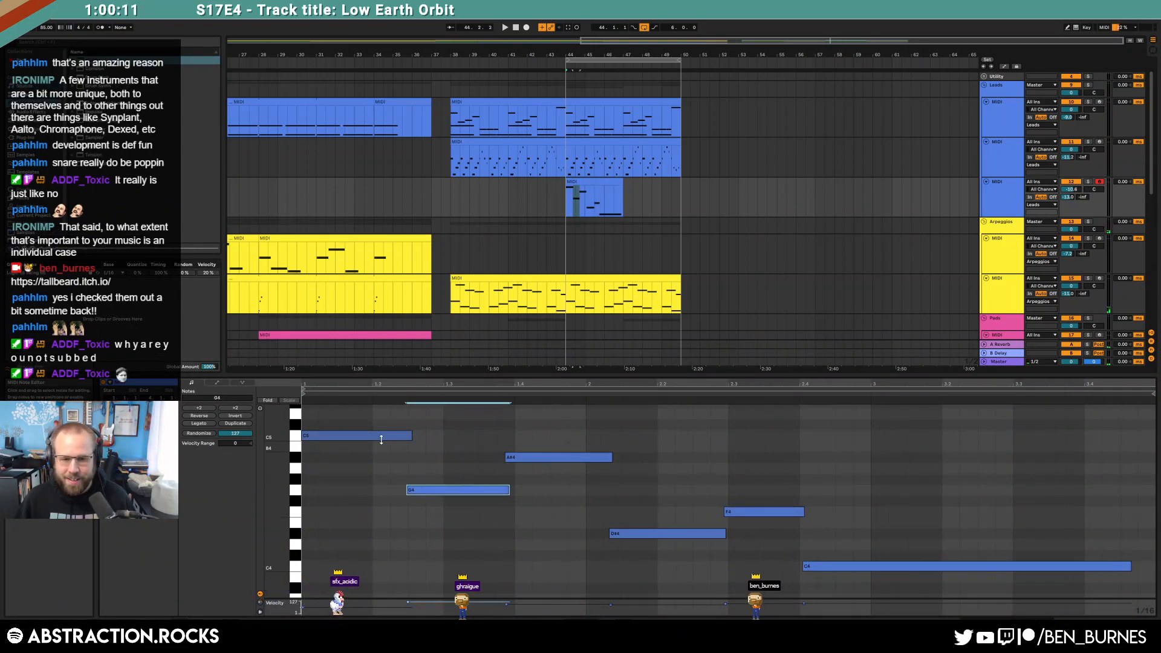
key("space")
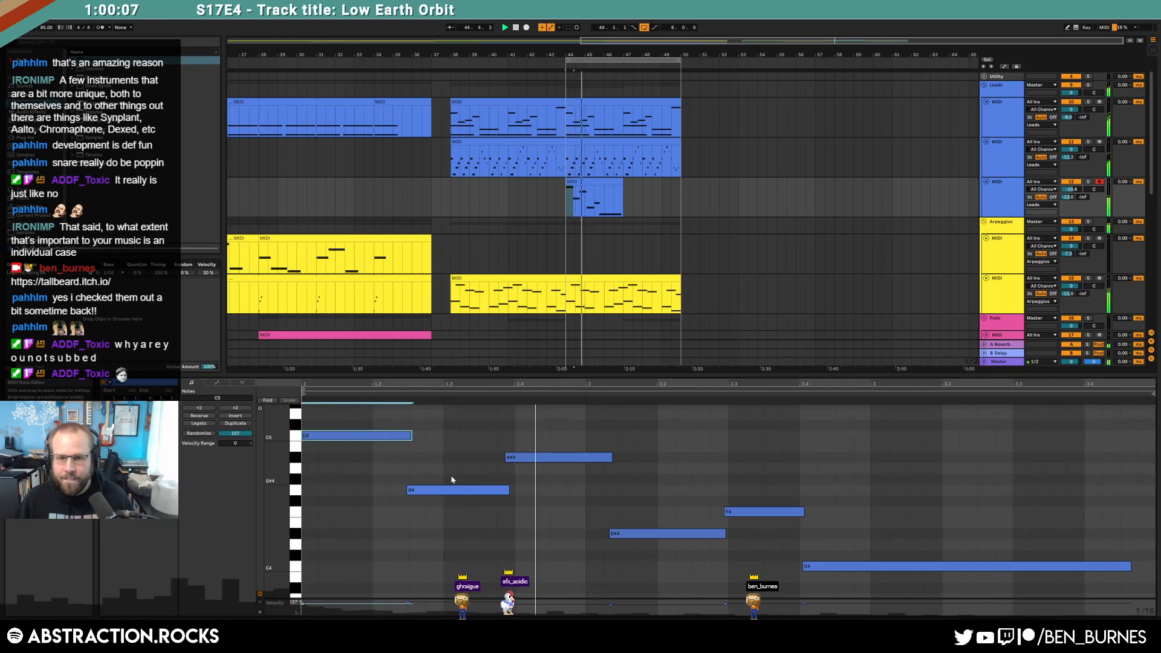
Step: Align the A#4, D#4 and F4 notes of the new melody to the grid and select the long C4 note
left_click(548, 457)
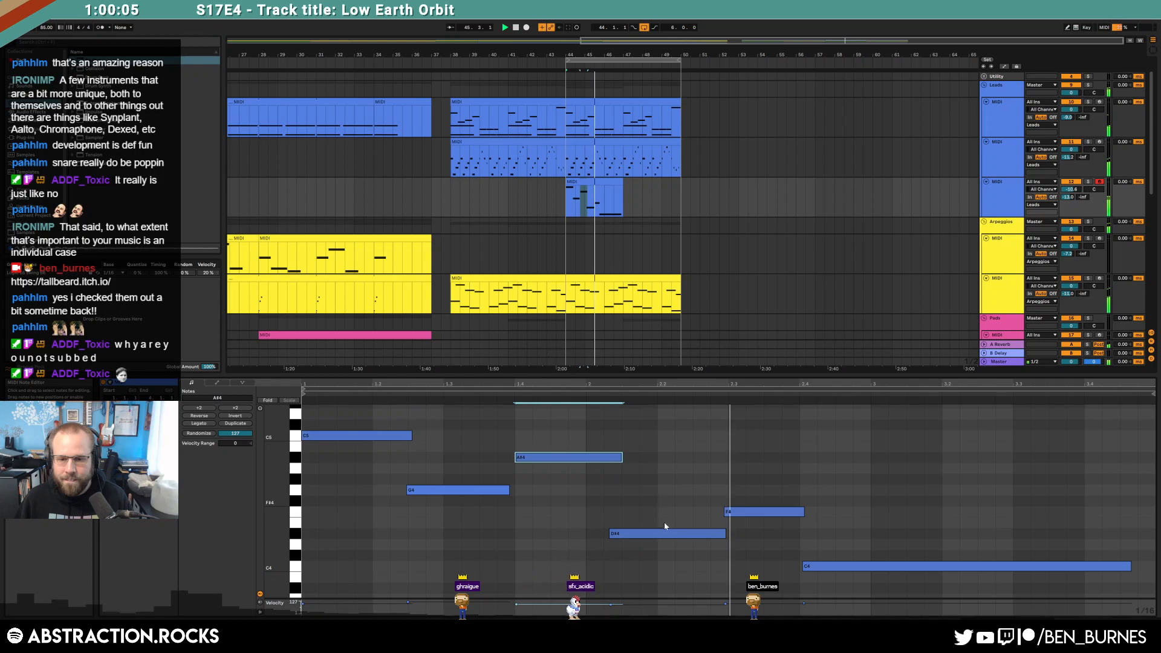
left_click_drag(664, 534, 658, 533)
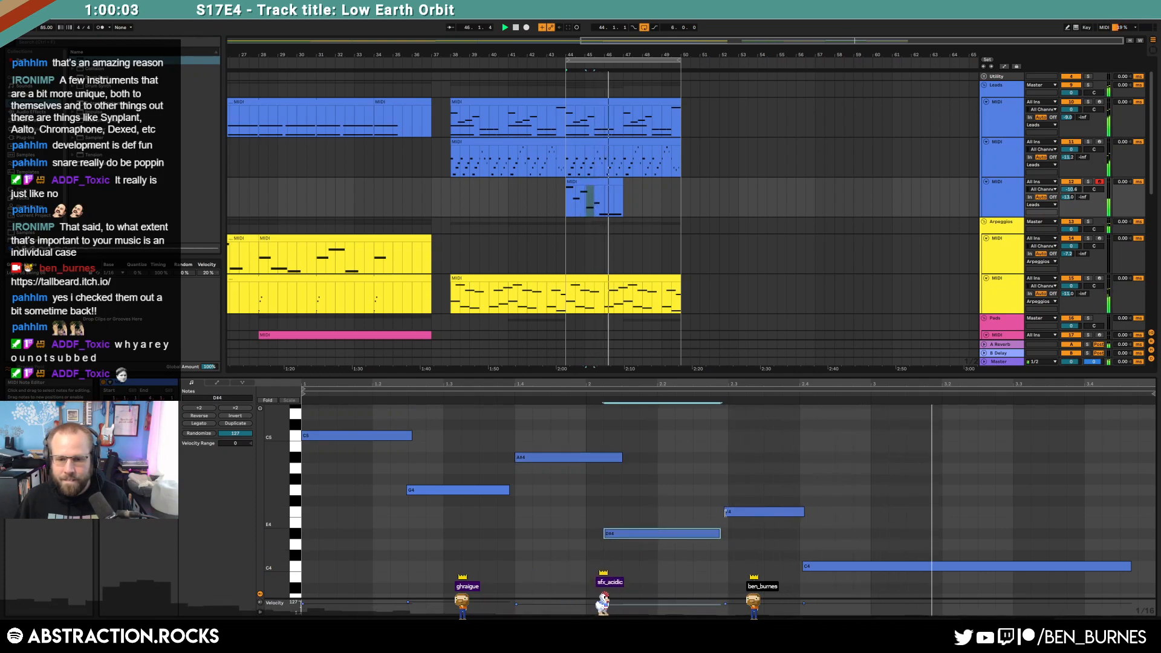
left_click(471, 491)
left_click_drag(665, 534, 670, 533)
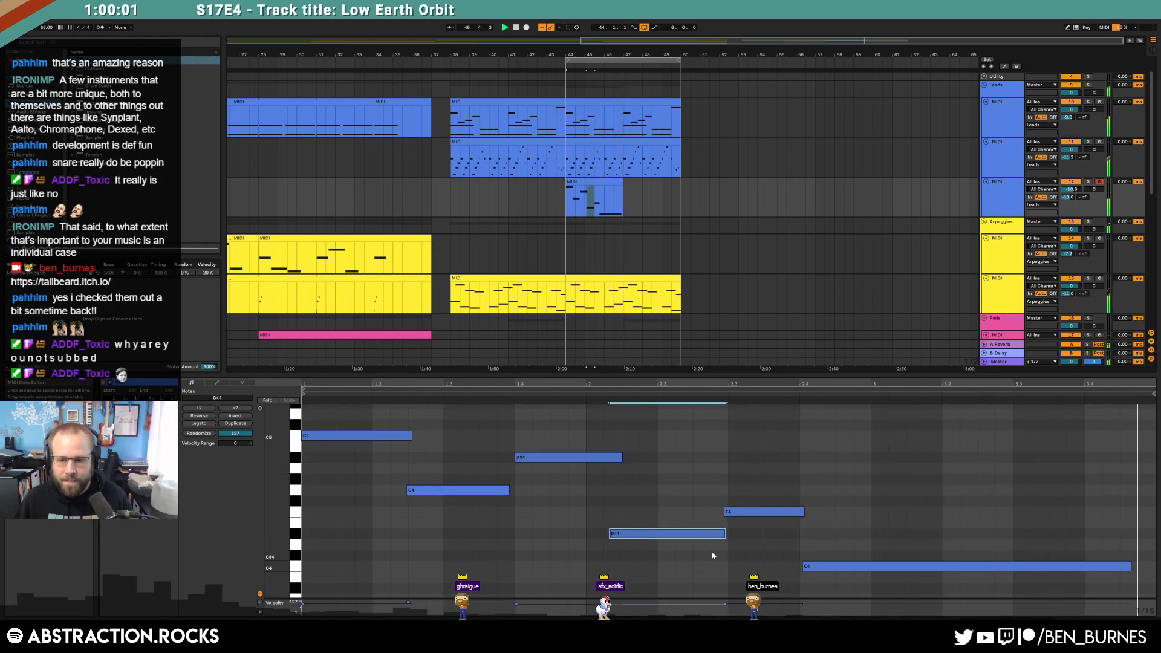
key("ctrl+u")
left_click_drag(769, 487, 771, 523)
key("ctrl+u")
left_click_drag(853, 534, 854, 589)
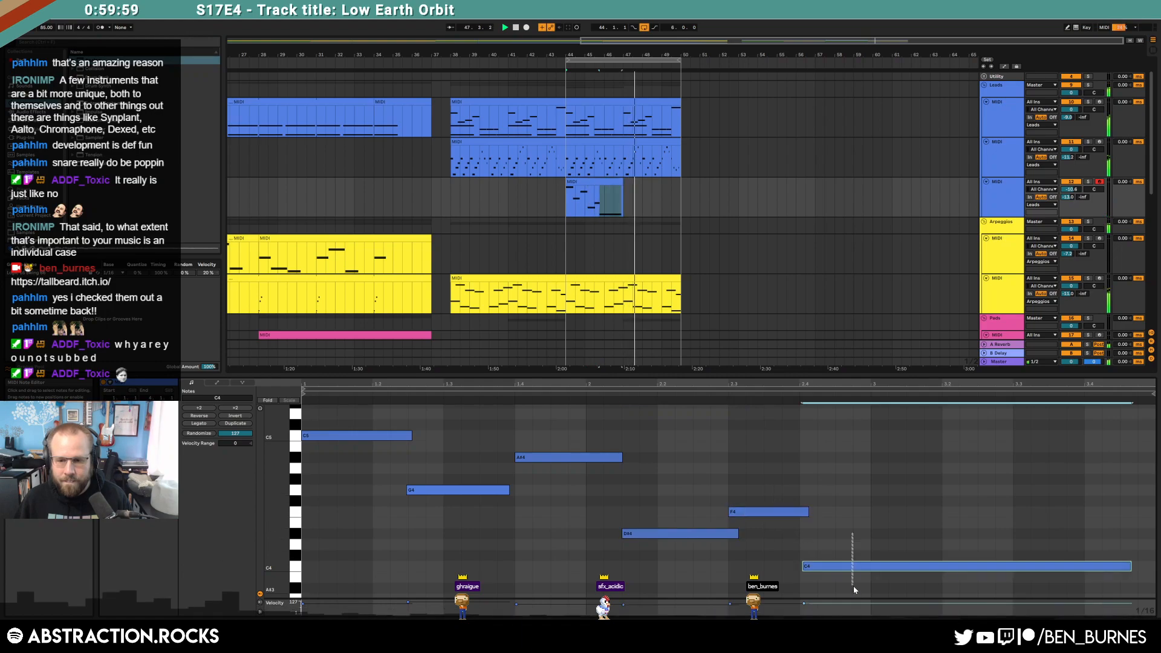
Step: Extend the melody clip to bar 50 and readjust the new Leads track's volume
left_click_drag(622, 181, 670, 181)
left_click(1074, 188)
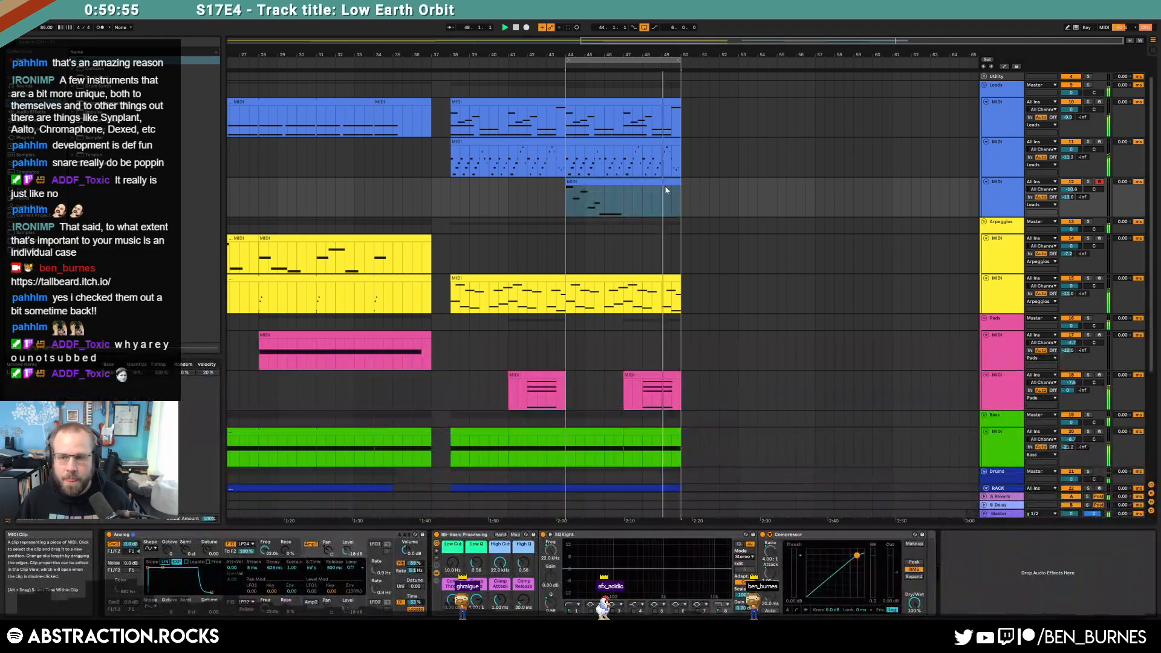
left_click_drag(1074, 189, 1071, 195)
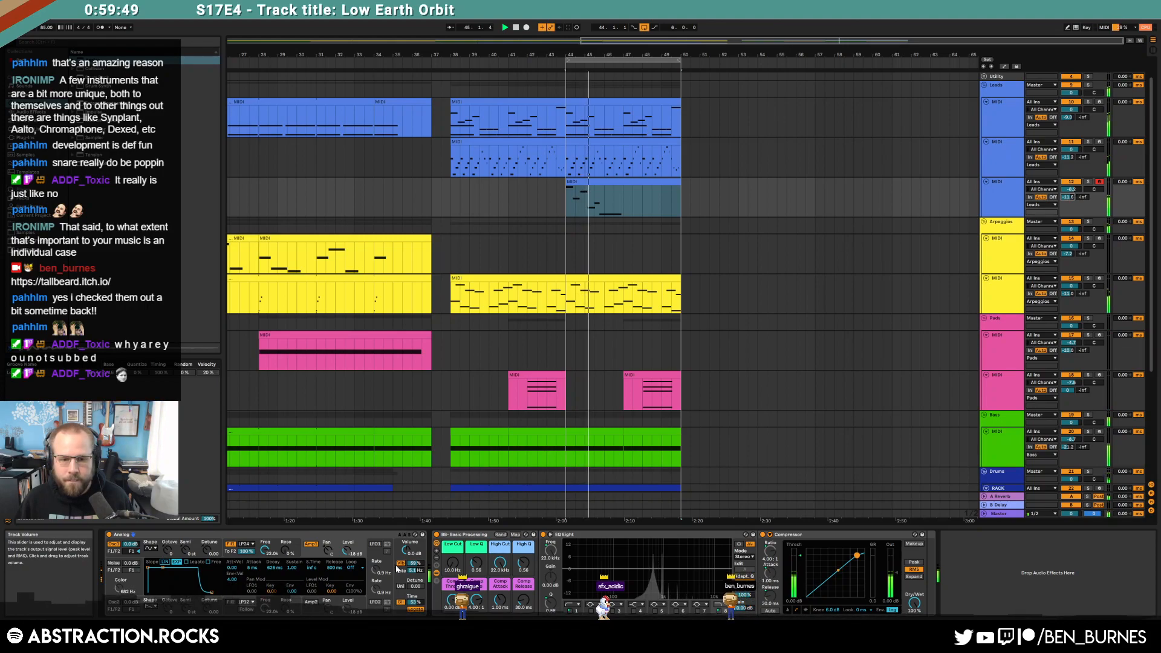
Step: Raise Analog's vibrato amount, fine-tune the track volume and change the instrument's voice and unison settings
left_click_drag(414, 563, 414, 556)
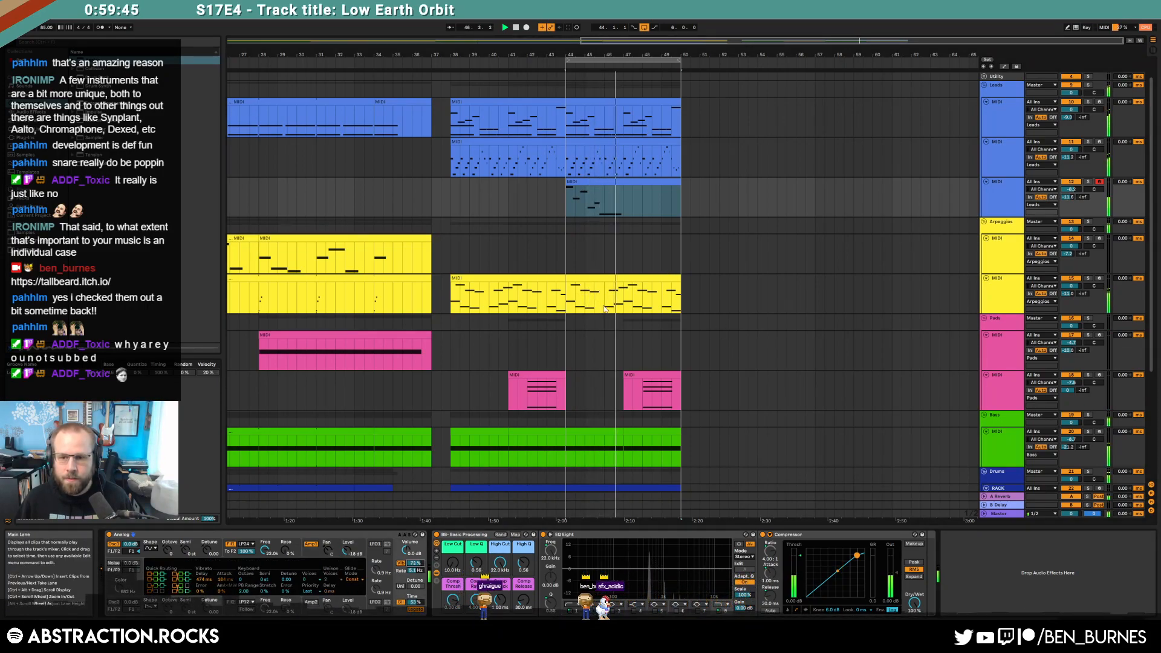
left_click_drag(1073, 190, 1072, 188)
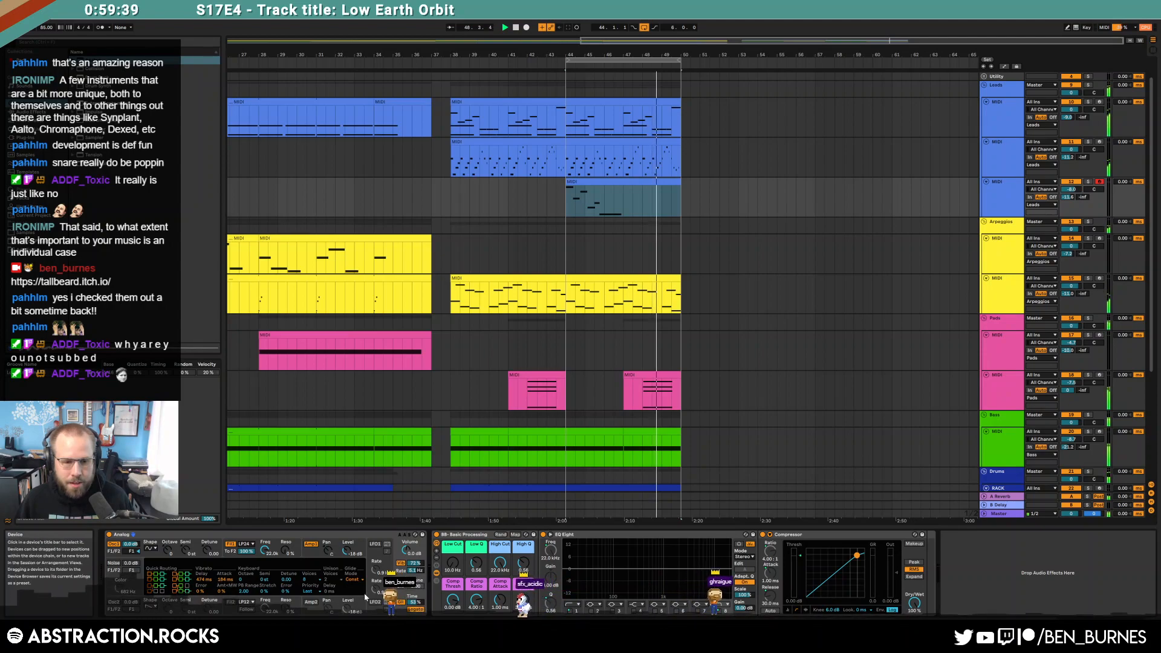
left_click(311, 580)
left_click(314, 514)
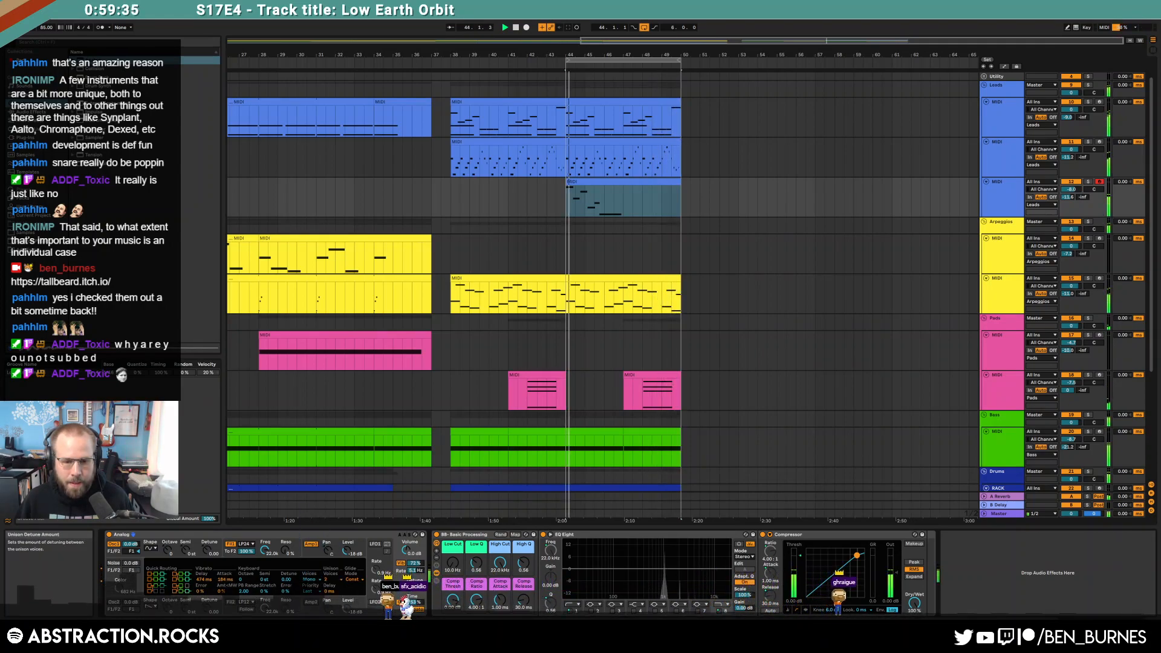
left_click(331, 579)
left_click(332, 593)
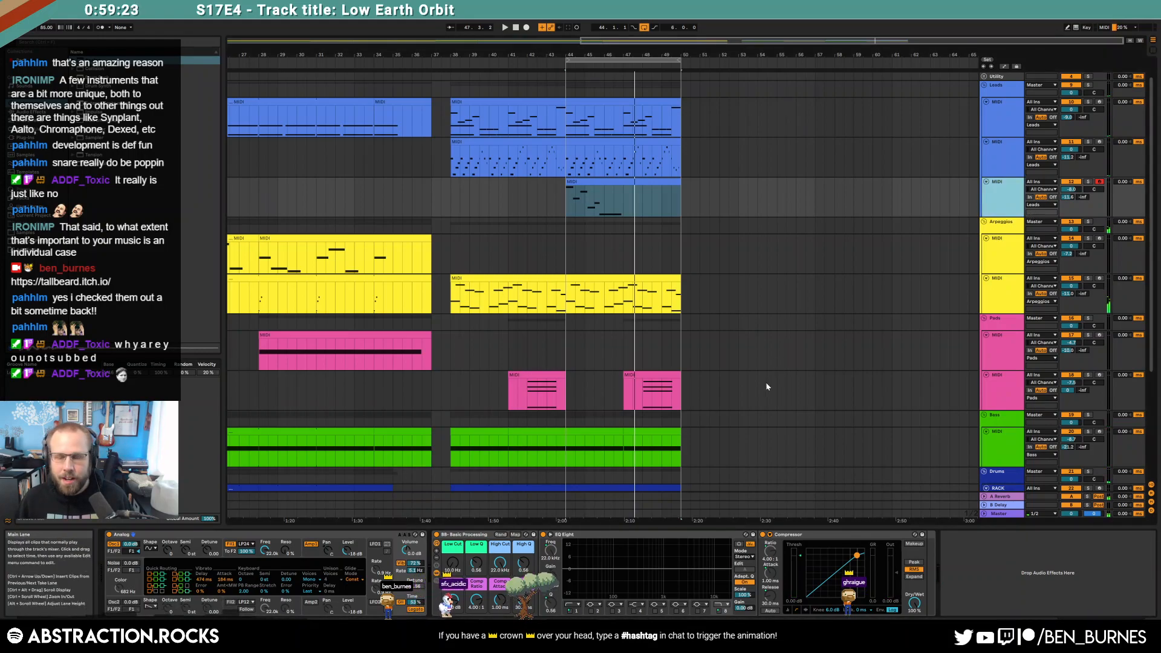
Step: Play the arrangement from bar 38 to hear the new melody in context
scroll(769, 388, "down", 3)
scroll(744, 369, "up", 4)
left_click(455, 225)
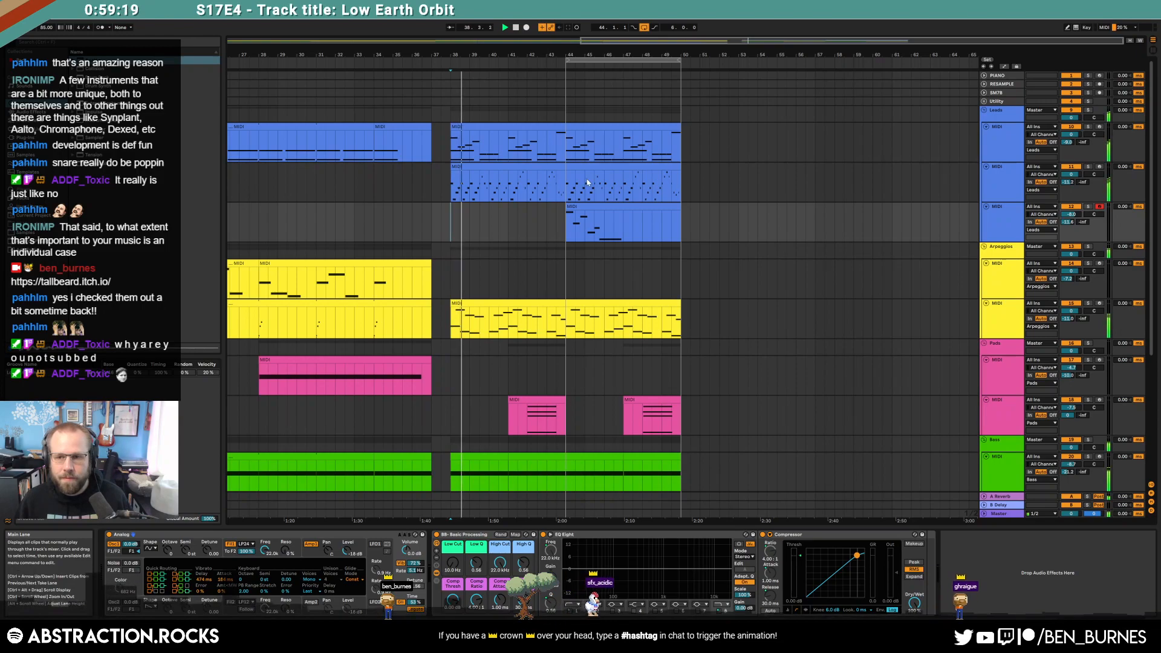
Step: Adjust the velocities of the quieter notes in the second Leads track's clip, and select the new melody clip at bar 44
double_click(543, 165)
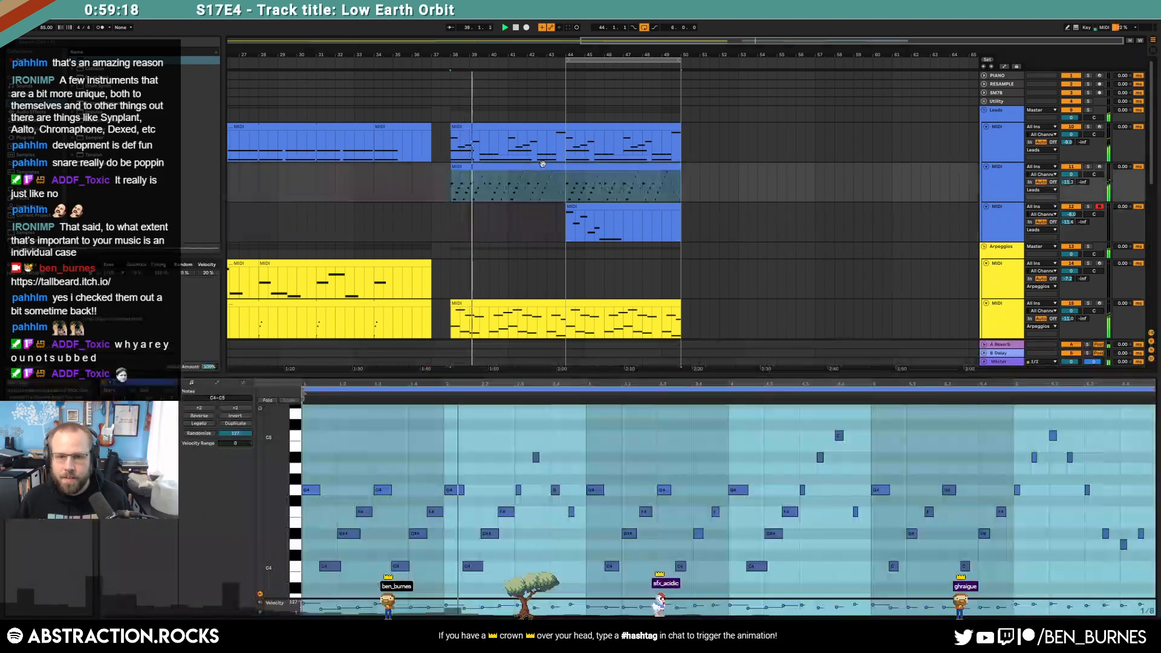
left_click(622, 467)
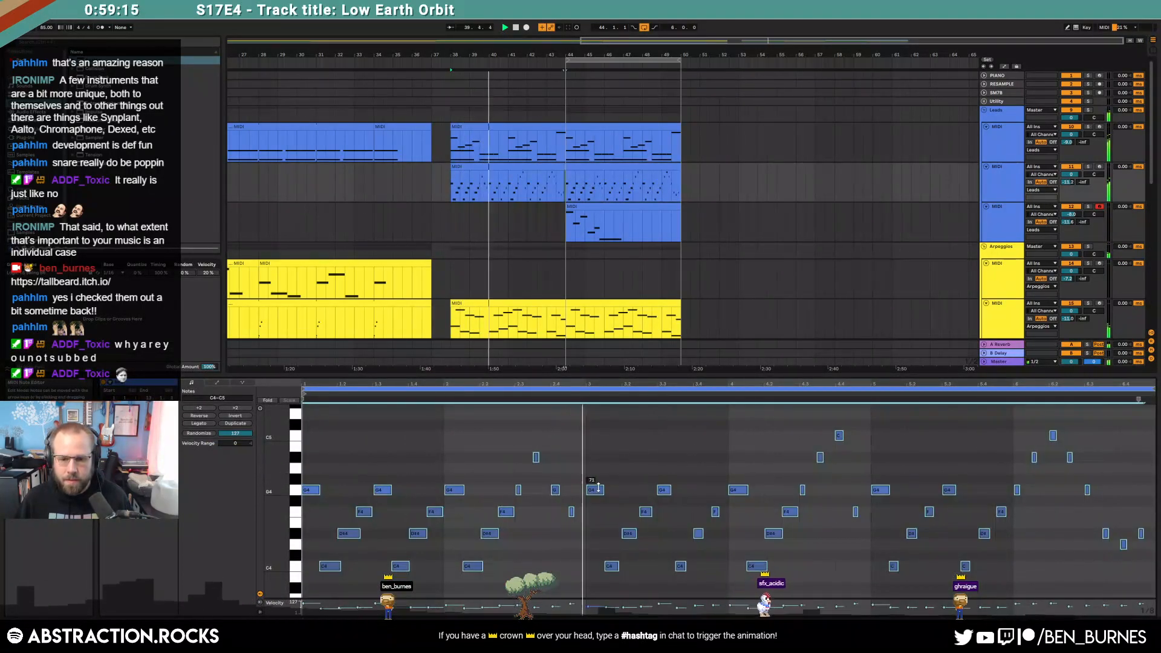
left_click_drag(1137, 614, 264, 607)
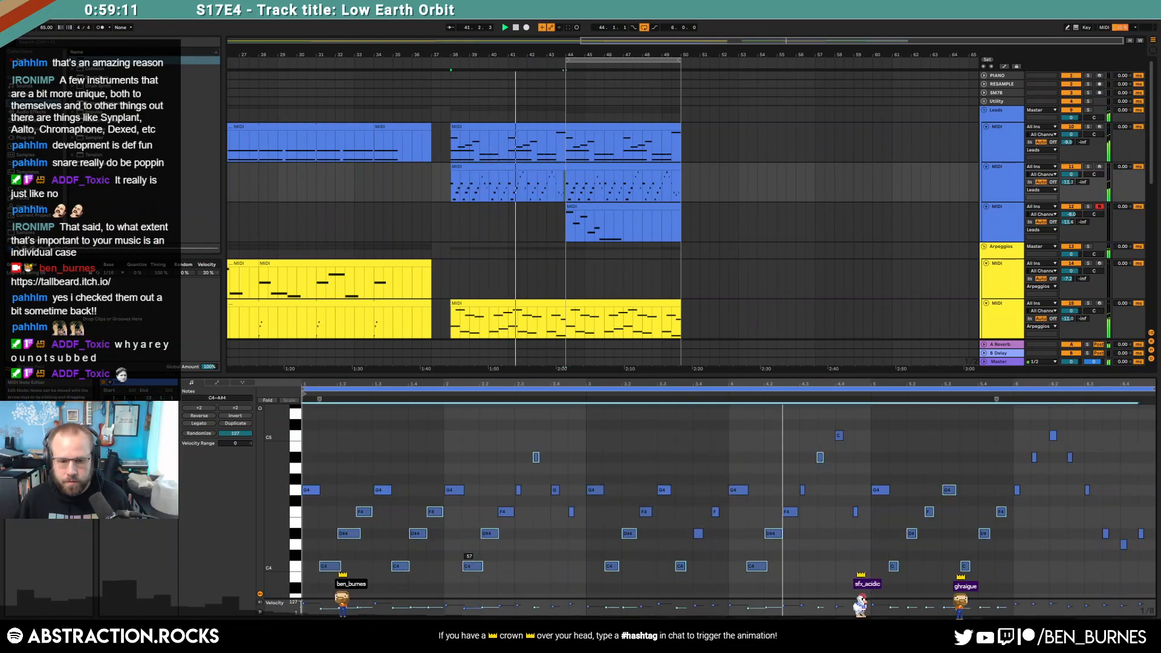
left_click(784, 442)
key("shift+Tab")
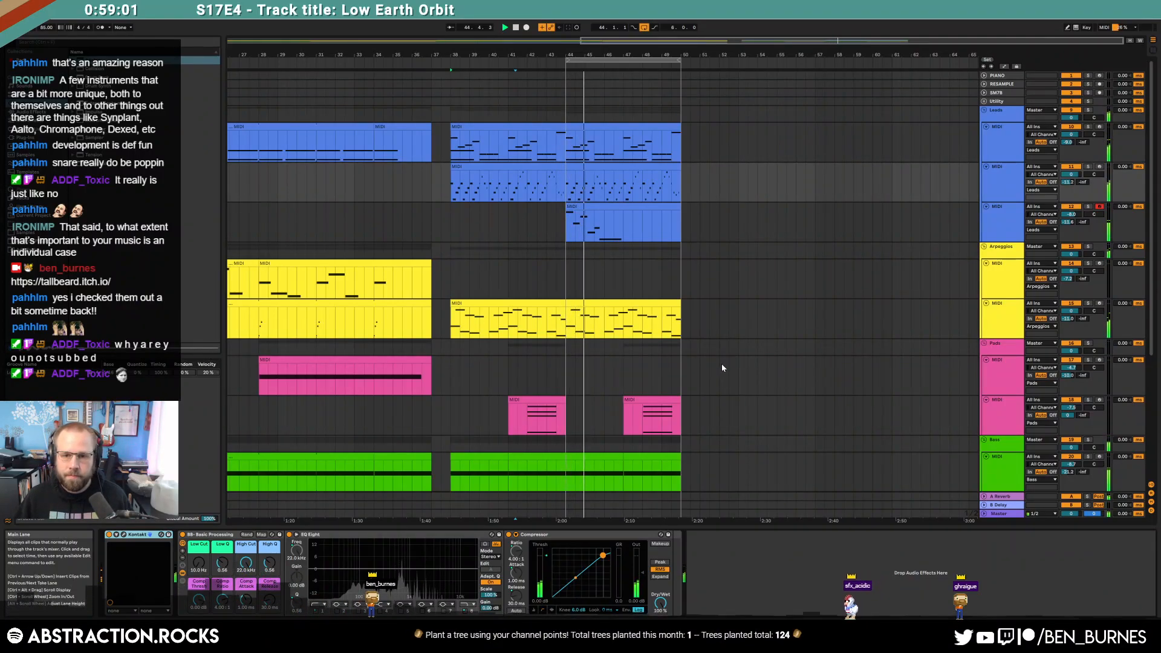
left_click(635, 207)
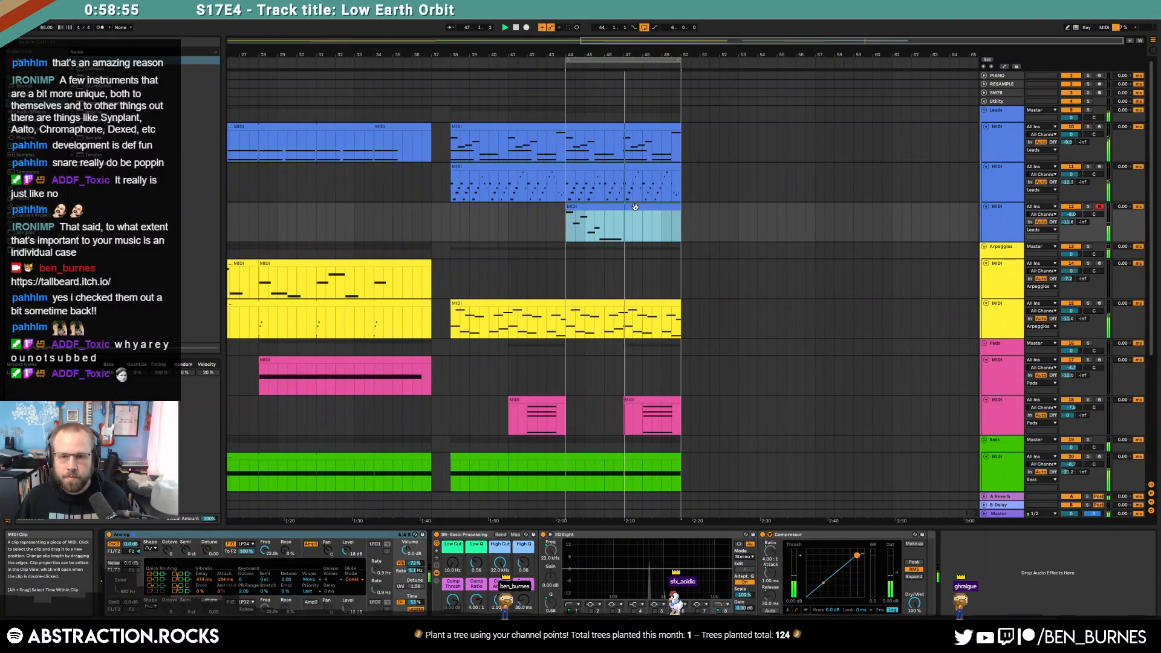
Step: Adjust the release of Analog's amplitude envelope and change the instrument's glide setting on the melody track
left_click(313, 555)
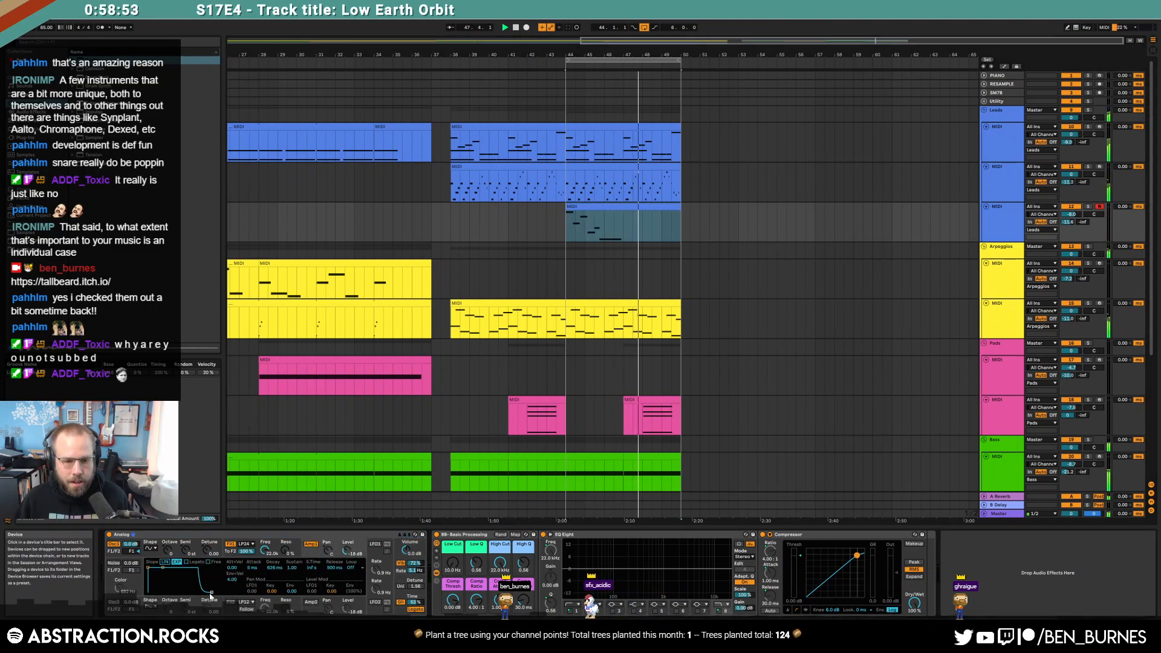
left_click_drag(334, 568, 334, 564)
left_click_drag(214, 594, 216, 593)
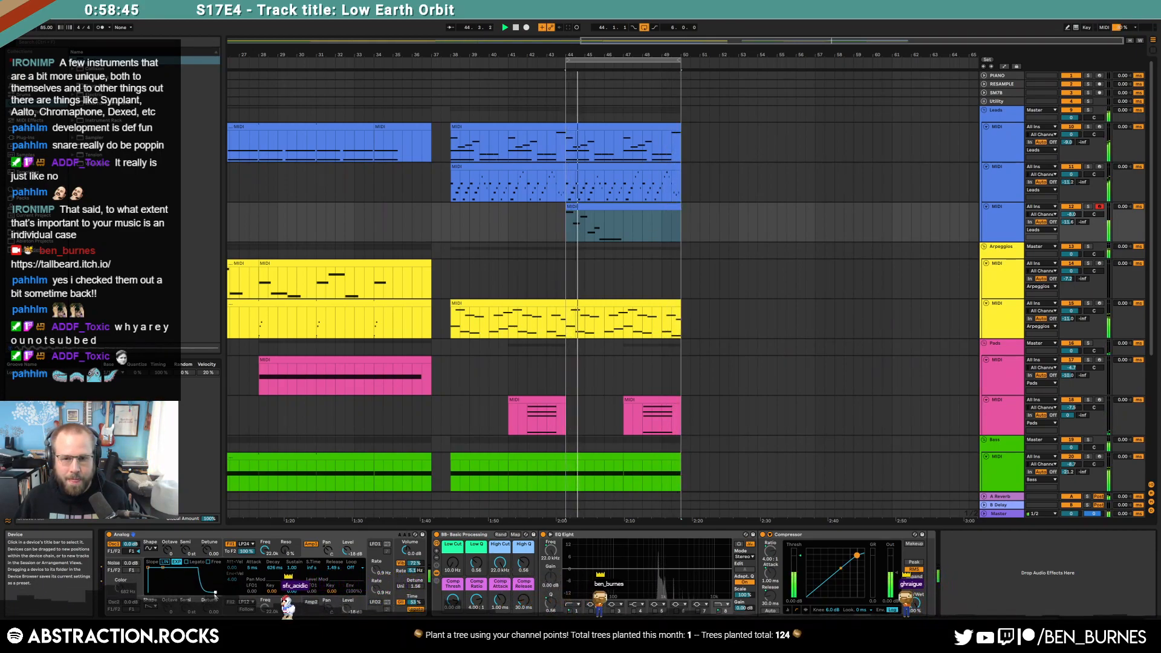
left_click(414, 603)
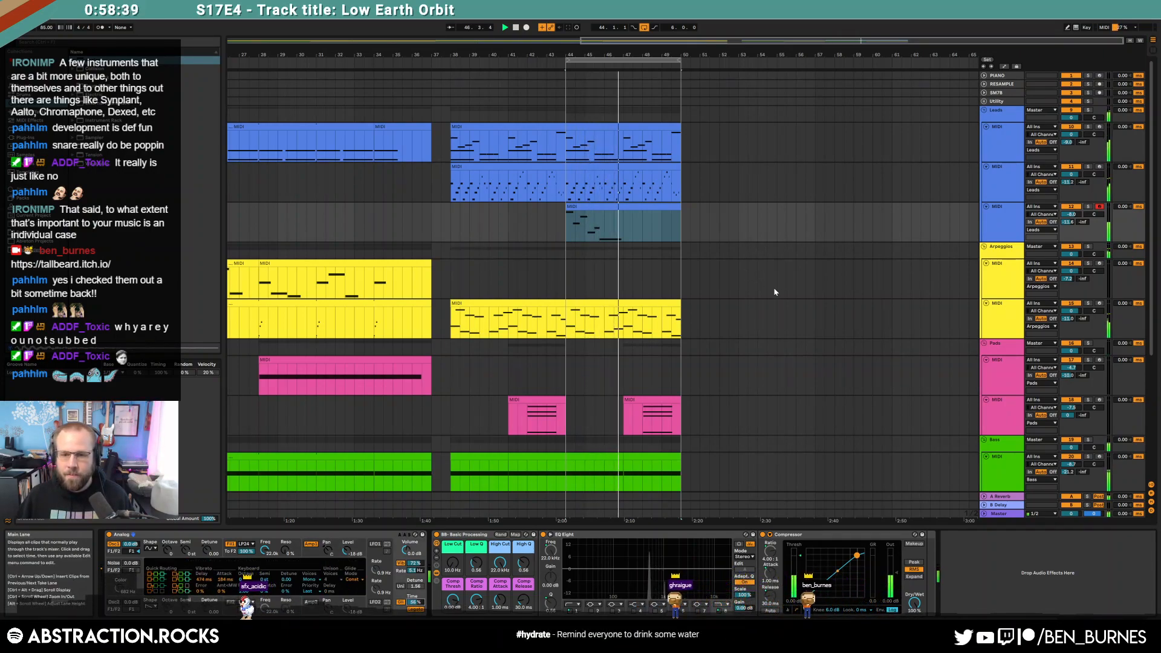
Step: Add a MIDI track to the Leads group, copy the bar 44 melody clip onto it, and shorten its Operator envelope decay
left_click(993, 230)
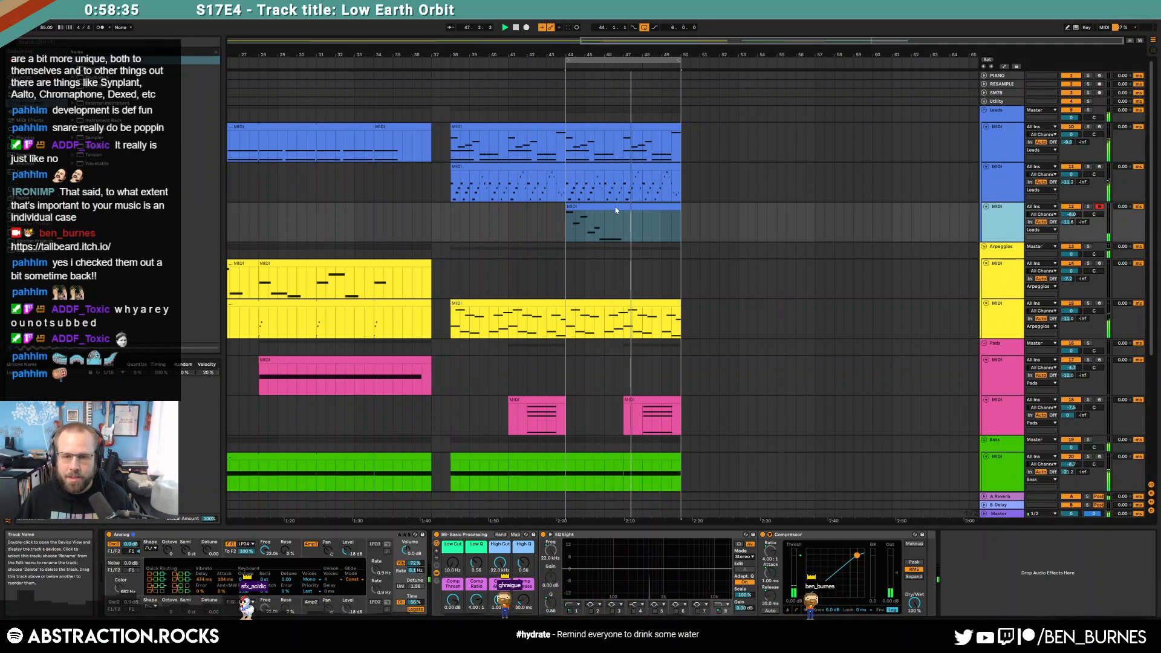
key("ctrl+shift+t")
left_click_drag(614, 207, 616, 249)
left_click(987, 246)
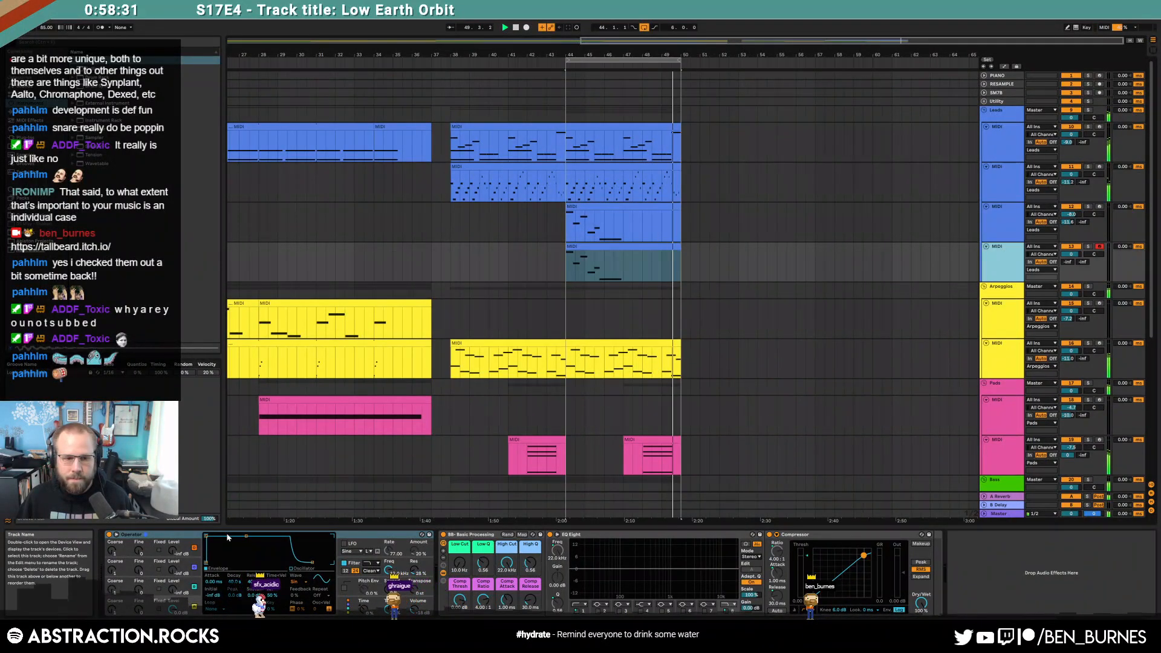
left_click_drag(246, 537, 223, 565)
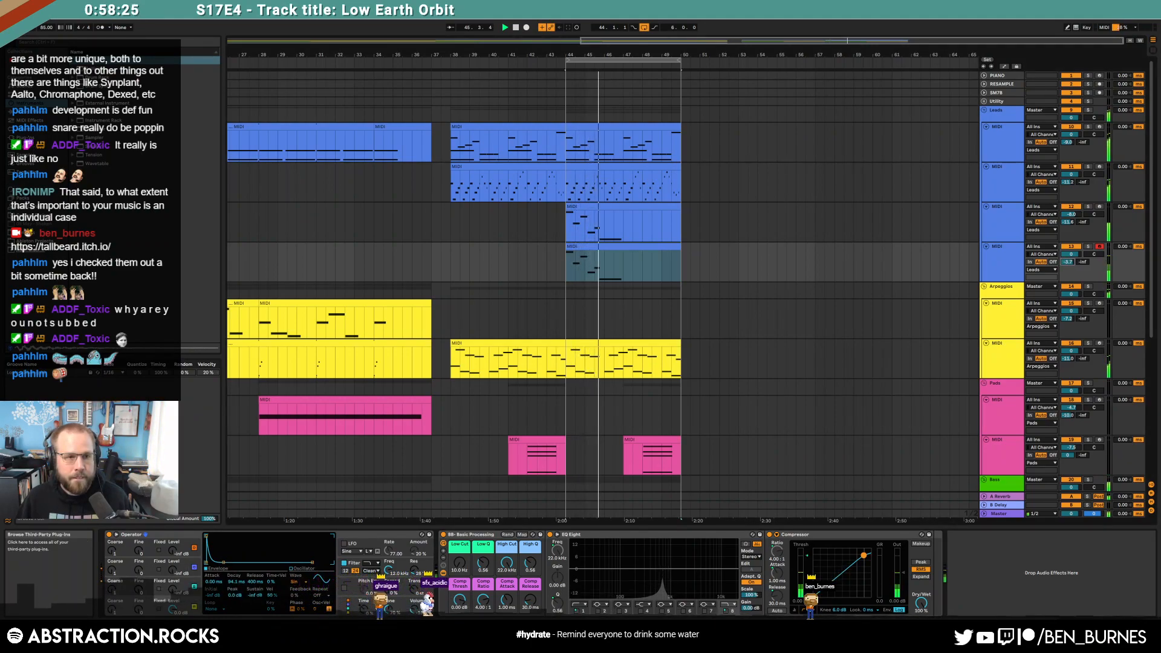
Step: Replace Operator on the new Leads track with the Kontakt 5 instrument
left_click(79, 147)
left_click_drag(103, 164, 184, 541)
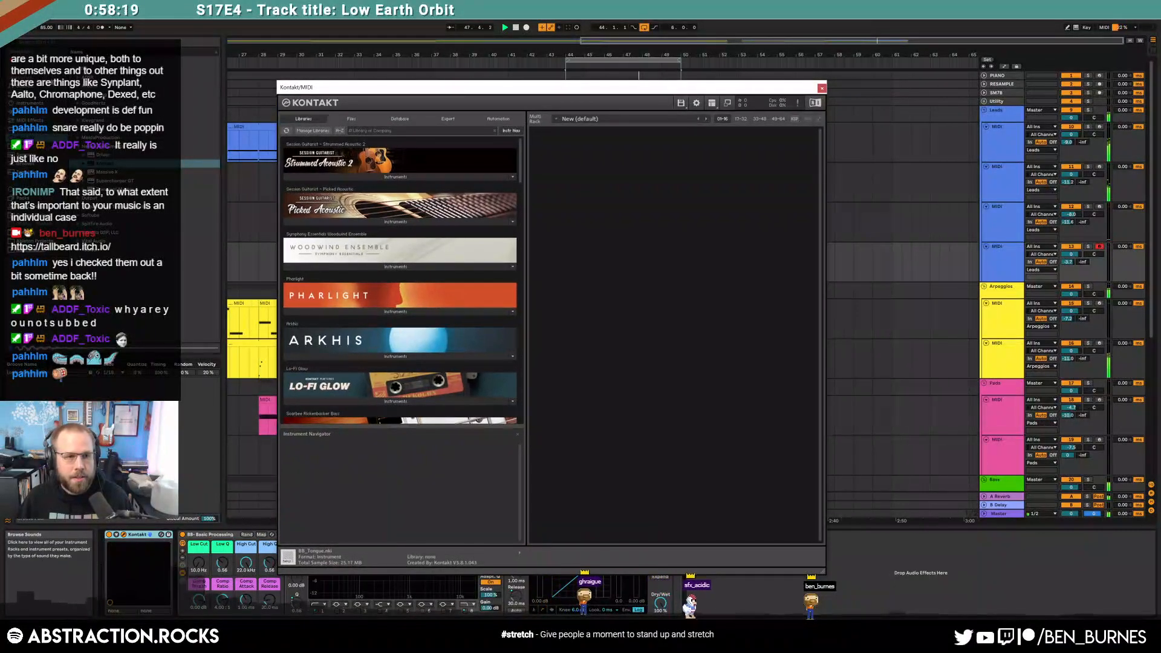
left_click(74, 60)
left_click(78, 96)
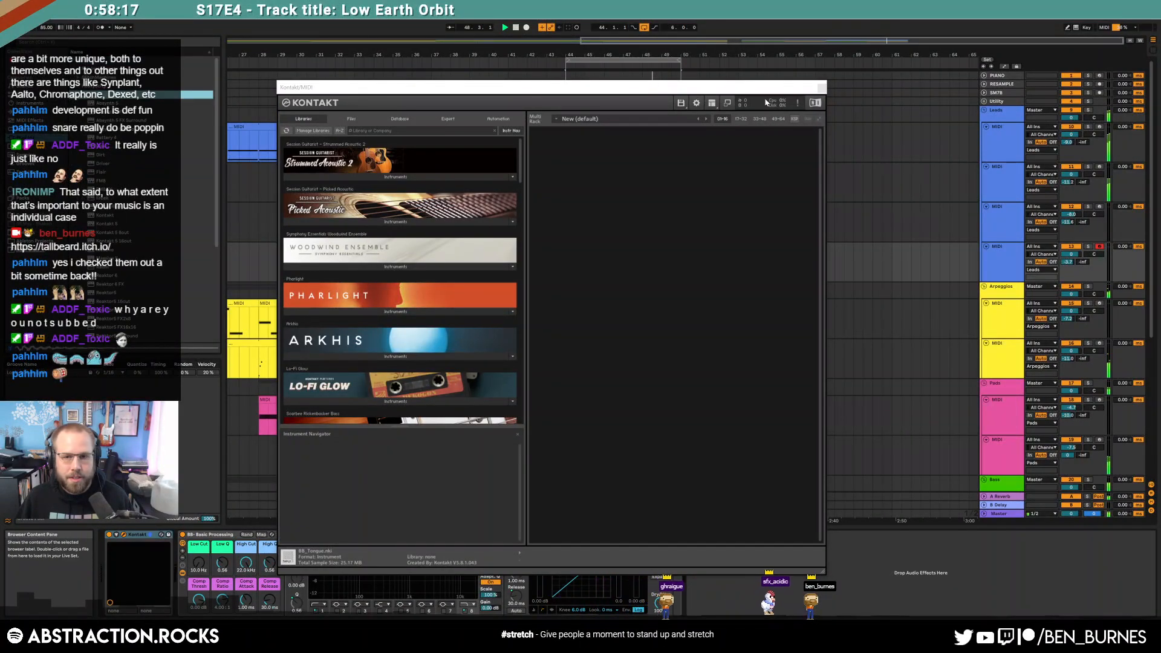
left_click(822, 88)
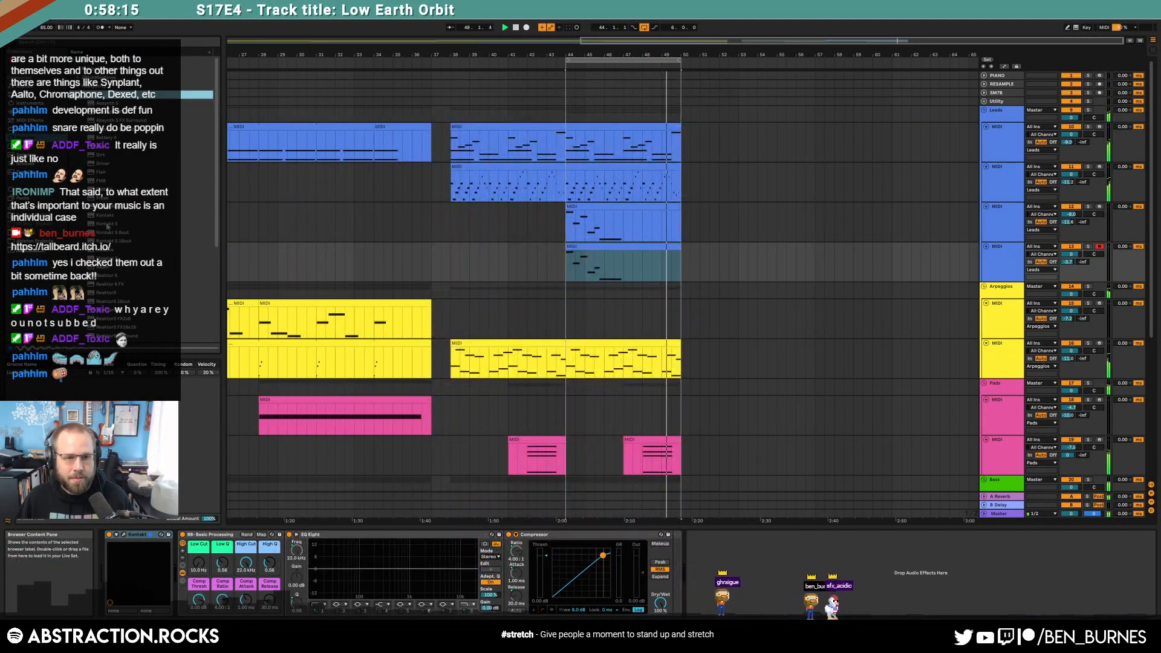
left_click_drag(104, 226, 132, 554)
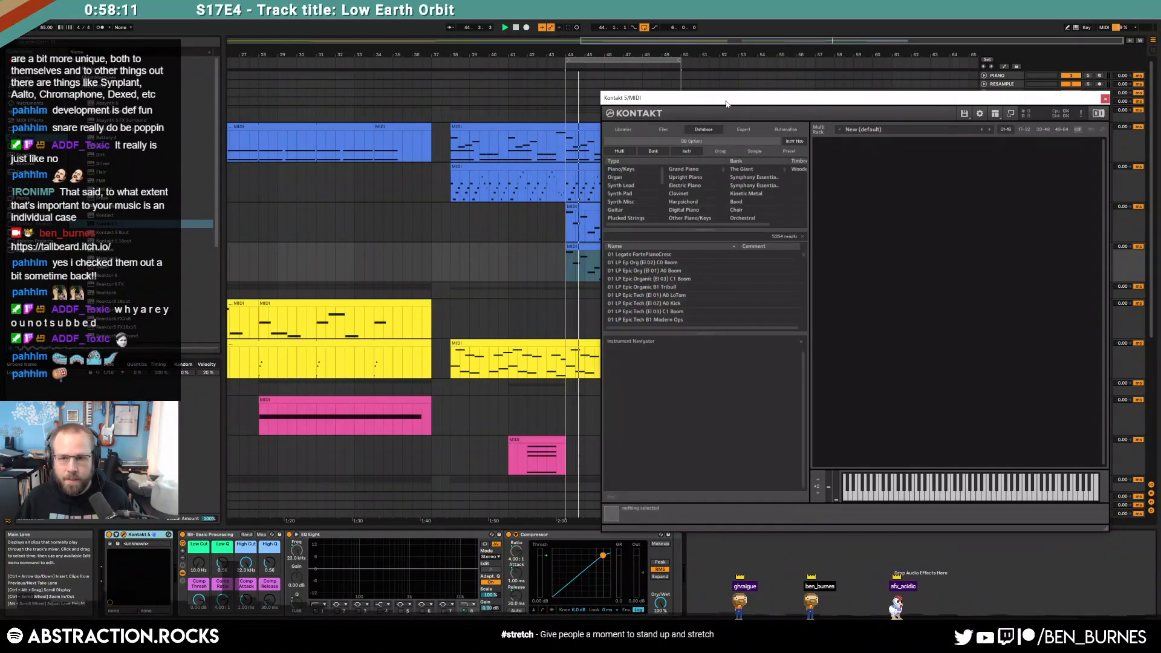
Step: Search Kontakt's database for "glock" and load the Glockenspiel instrument
left_click(415, 259)
type("glock")
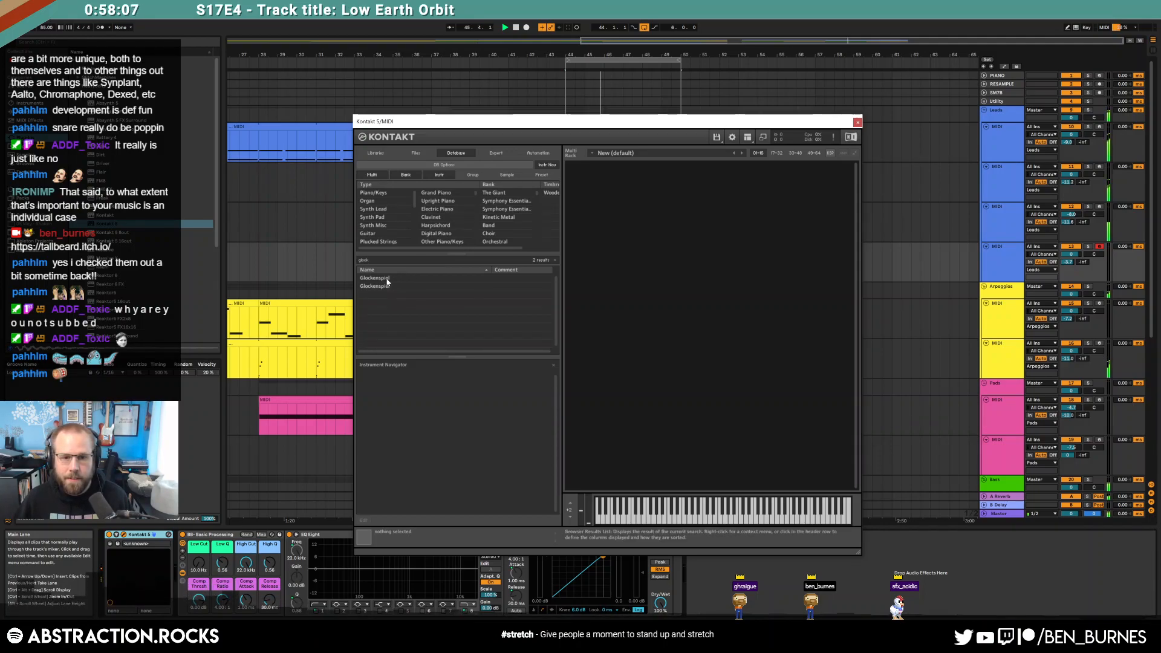
double_click(396, 278)
Step: Play the section from bar 44 with the Glockenspiel, lower its track volume and close the Kontakt window
left_click_drag(792, 125, 489, 101)
left_click(568, 266)
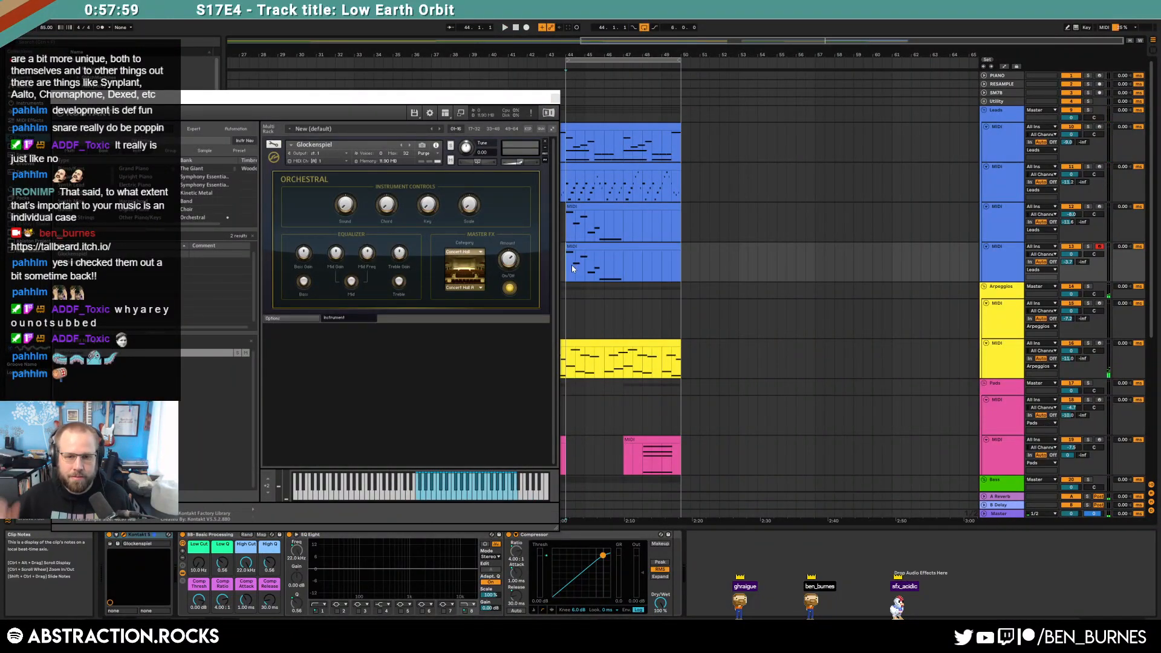
key("space")
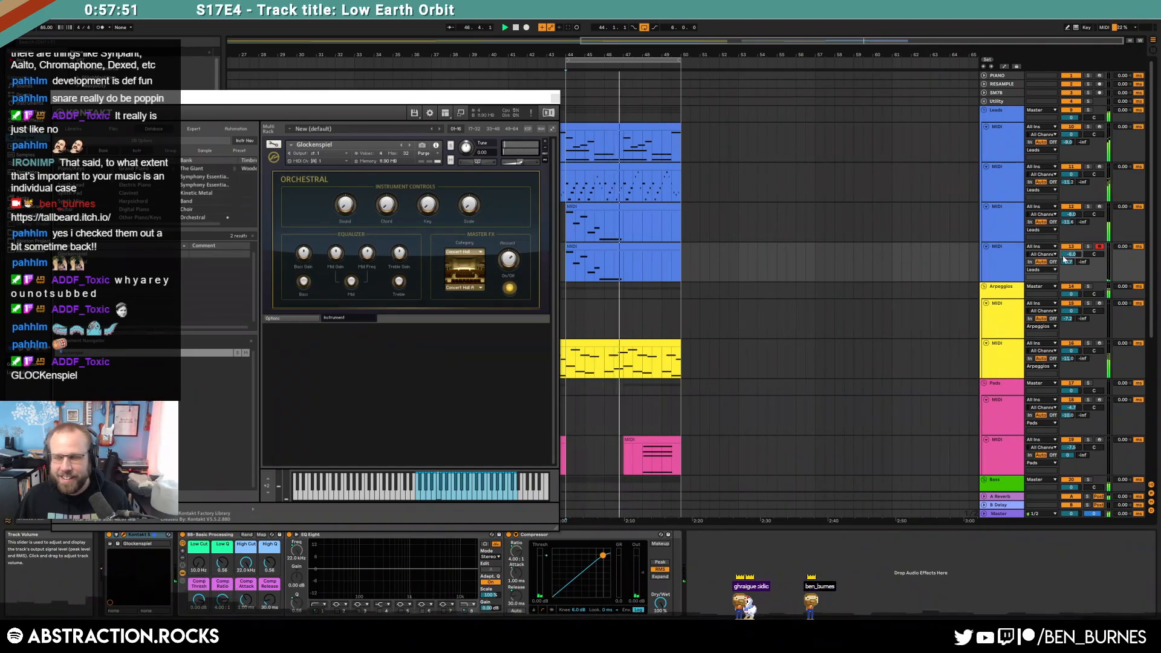
left_click_drag(469, 100, 493, 96)
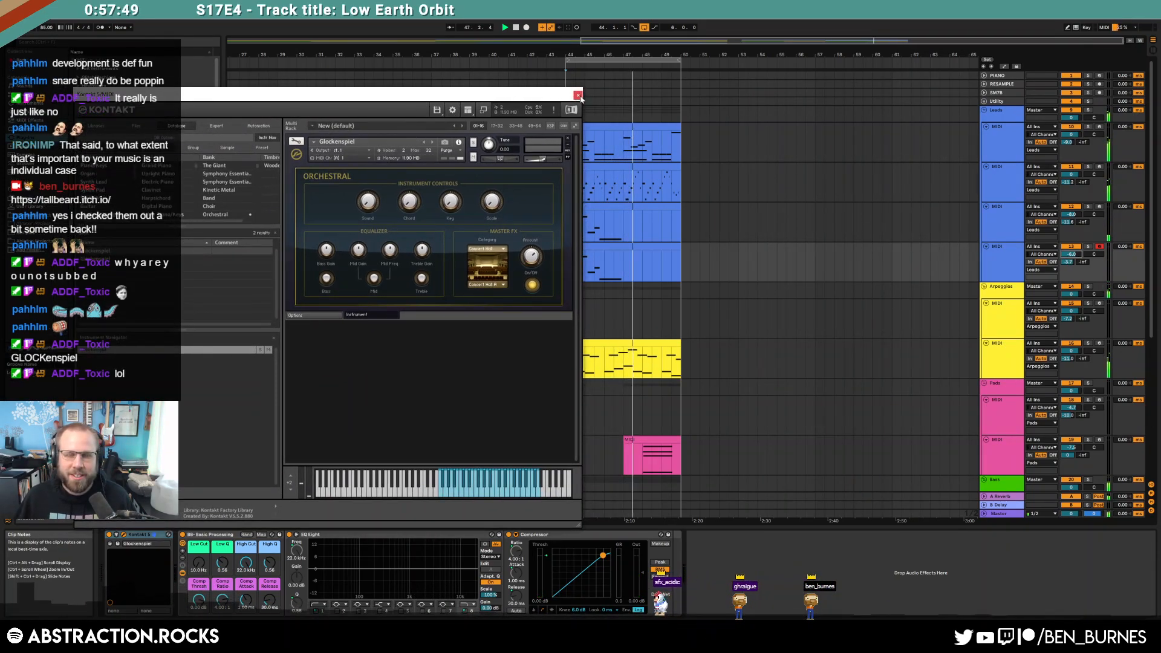
left_click(578, 96)
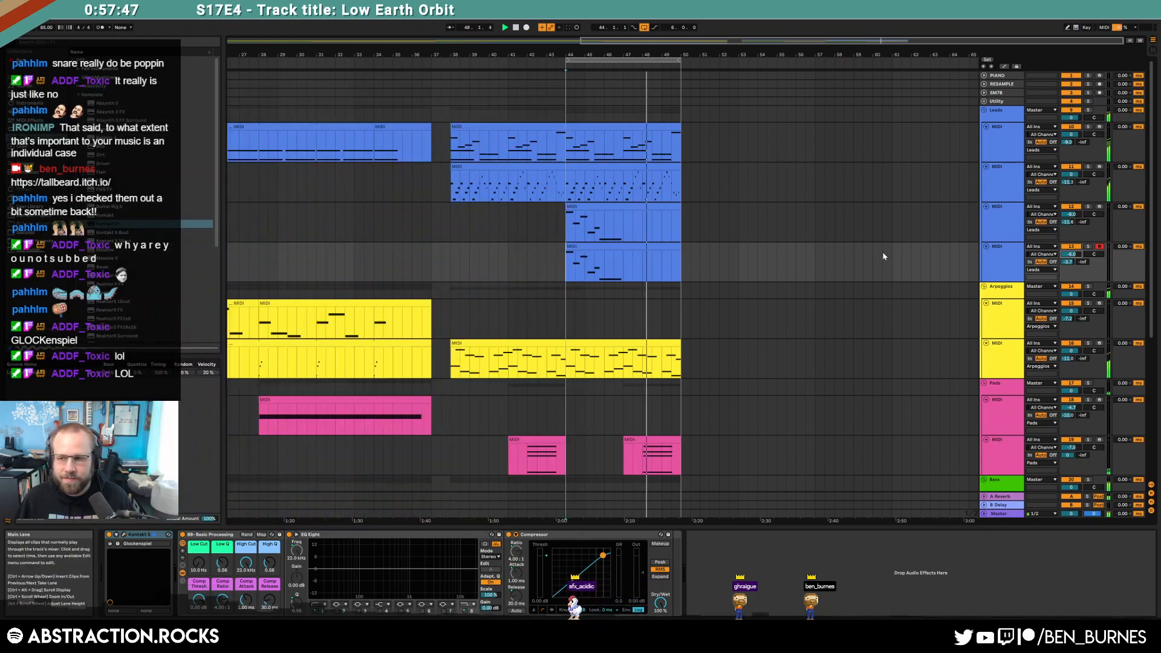
Step: Add a short A#4 note at the very end of the Glockenspiel melody clip and adjust its velocity
double_click(650, 247)
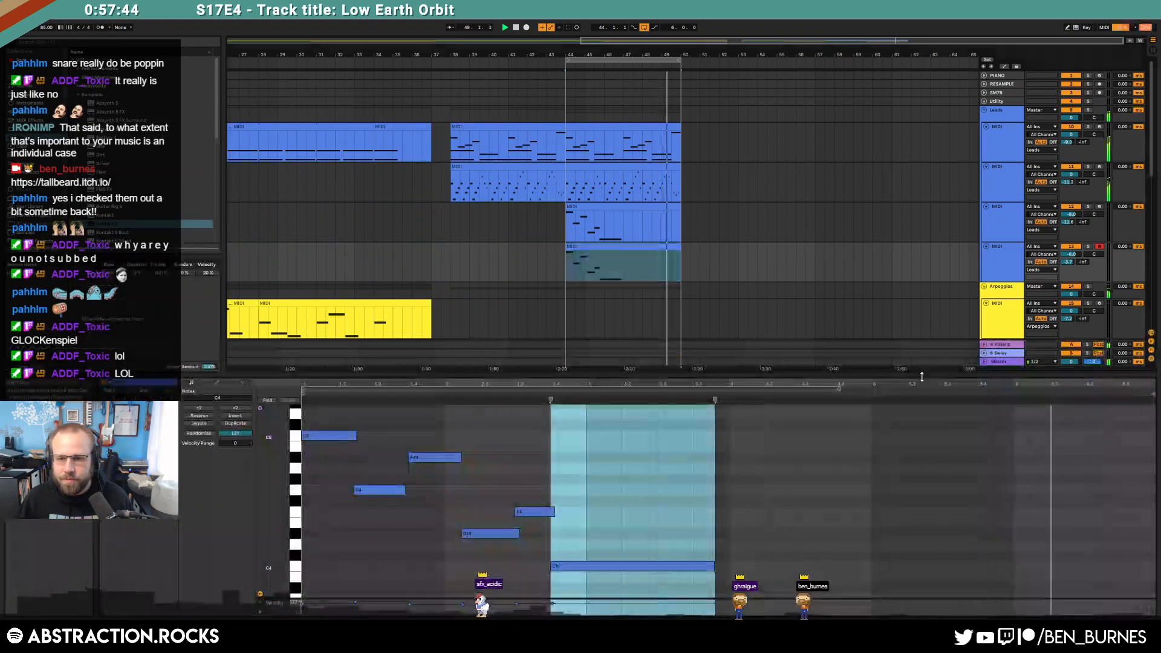
double_click(1126, 458)
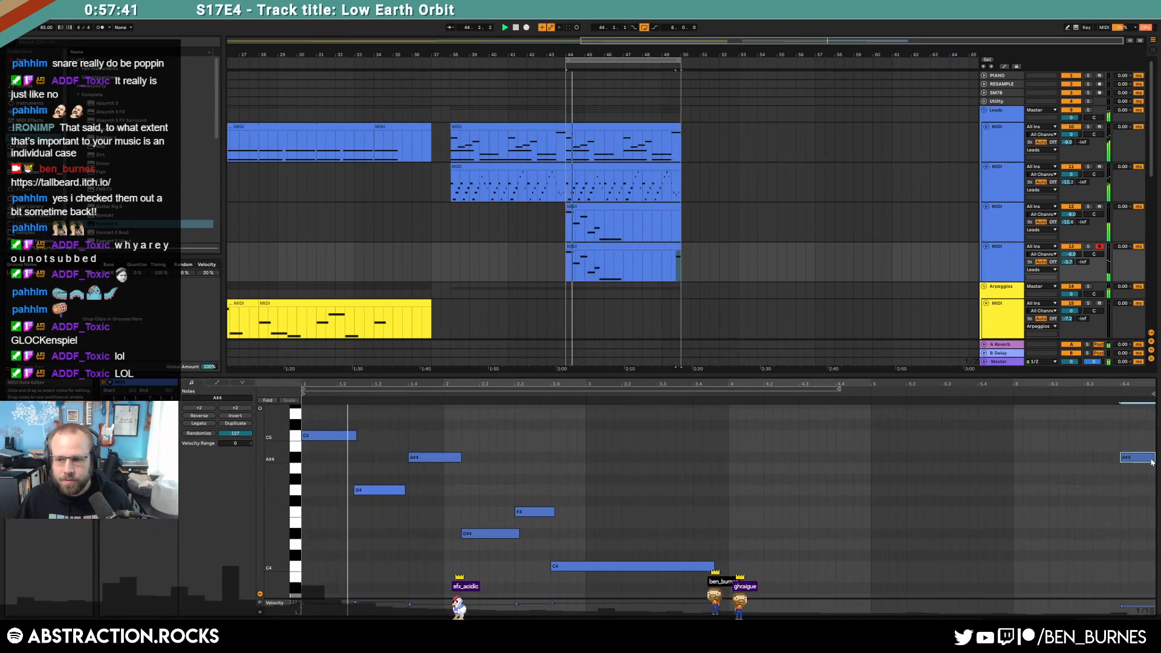
left_click_drag(1126, 458, 1126, 457)
key("shift+Tab")
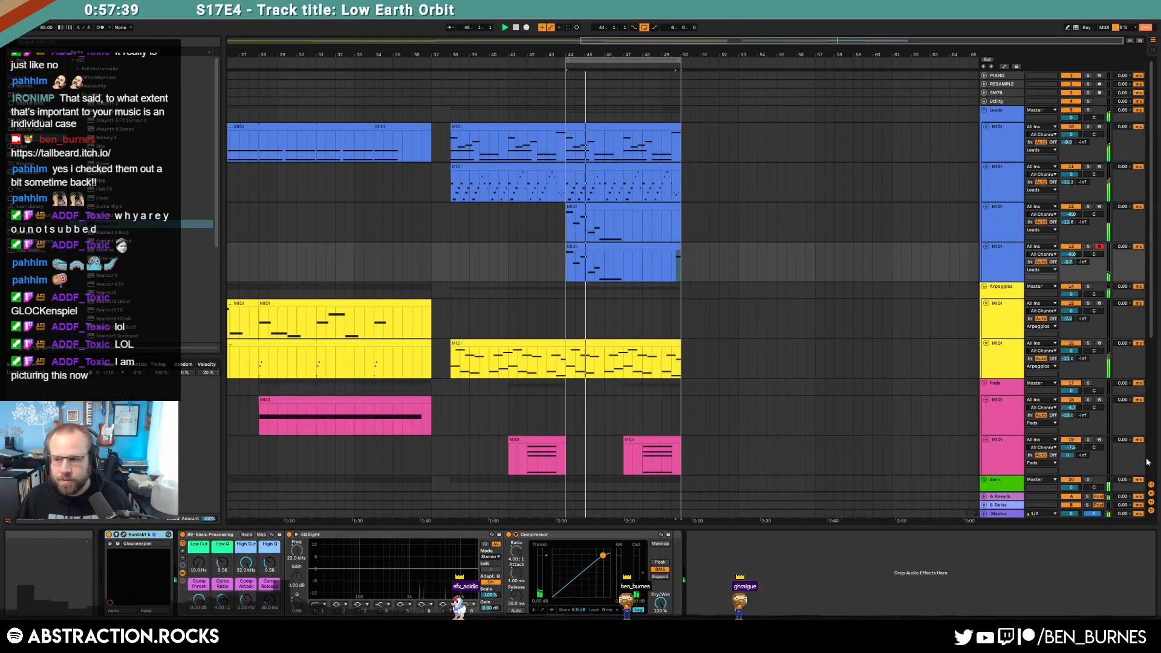
key("shift+Tab")
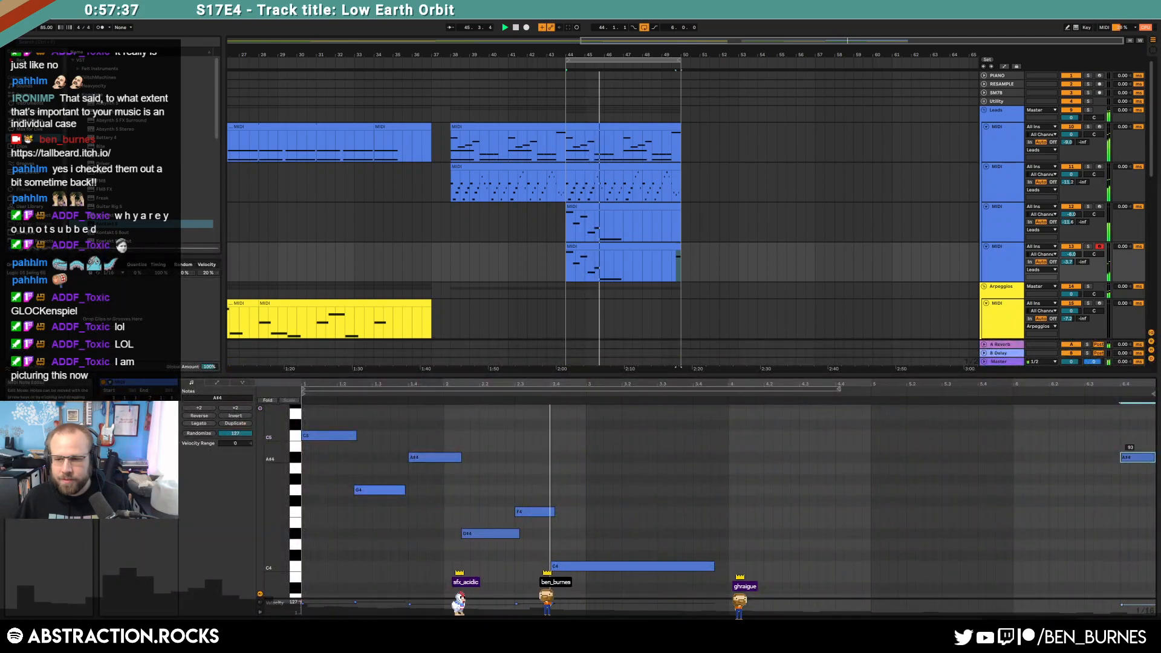
key("shift+Tab")
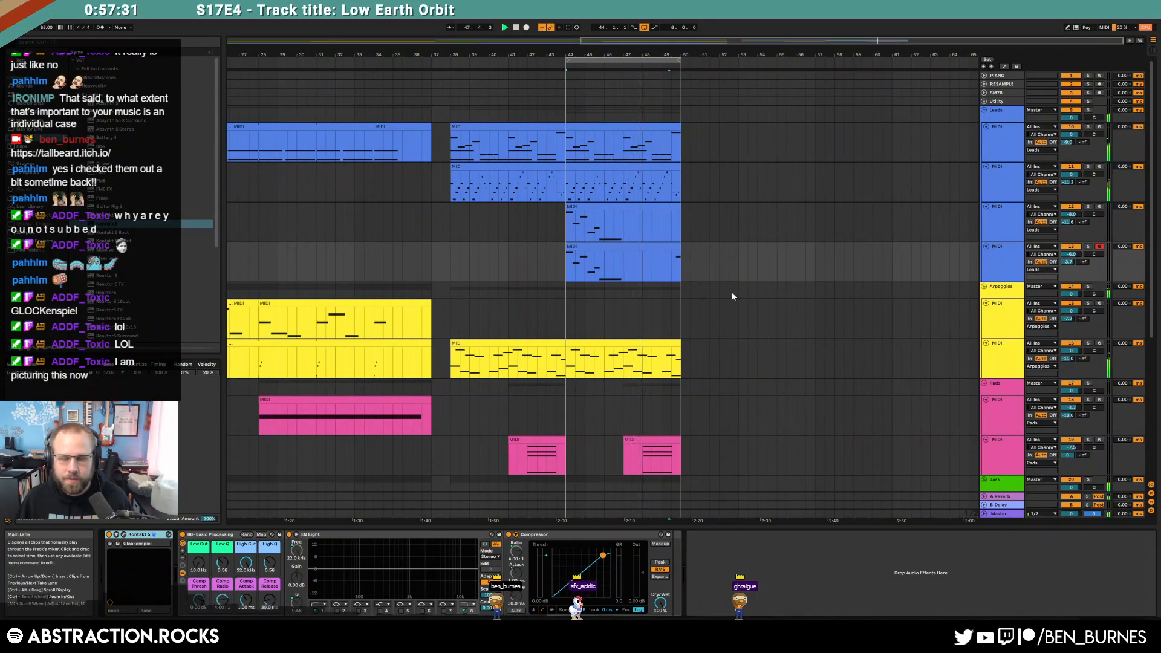
Step: Duplicate the Bass clips covering bars 44 to 50 so the bass continues to bar 56
scroll(732, 296, "down", 5)
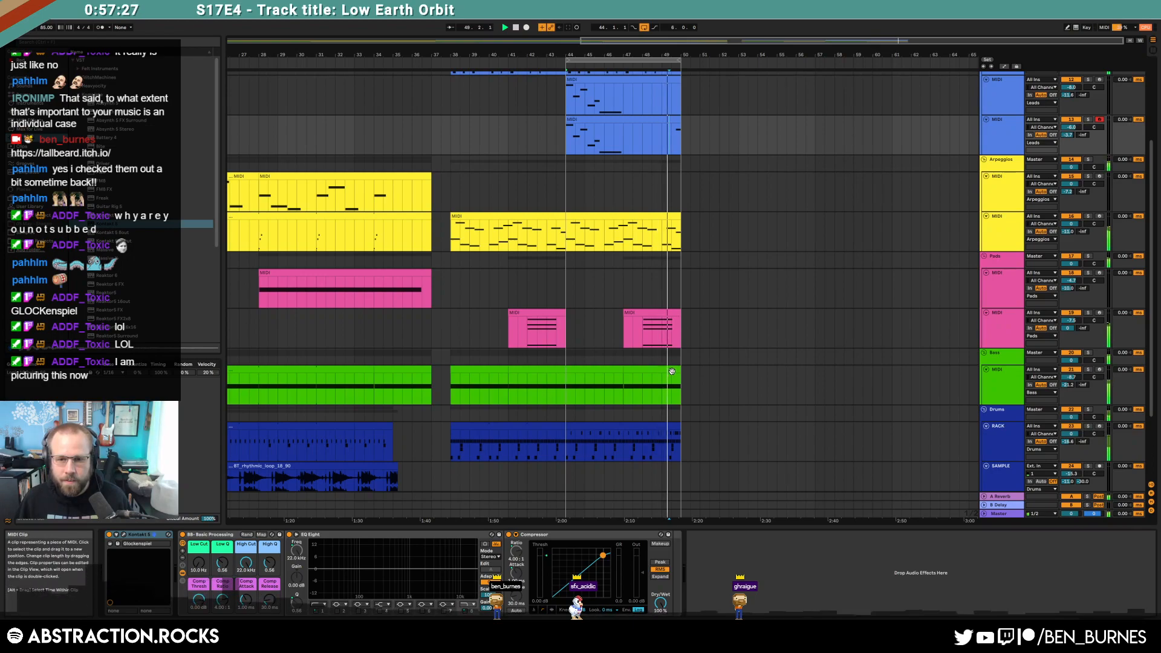
left_click(659, 370)
left_click(610, 370, "shift")
key("ctrl+d")
Step: Transpose the C1 notes in the duplicated Bass clips at bars 50 and 53 down four semitones to G#0
double_click(684, 370)
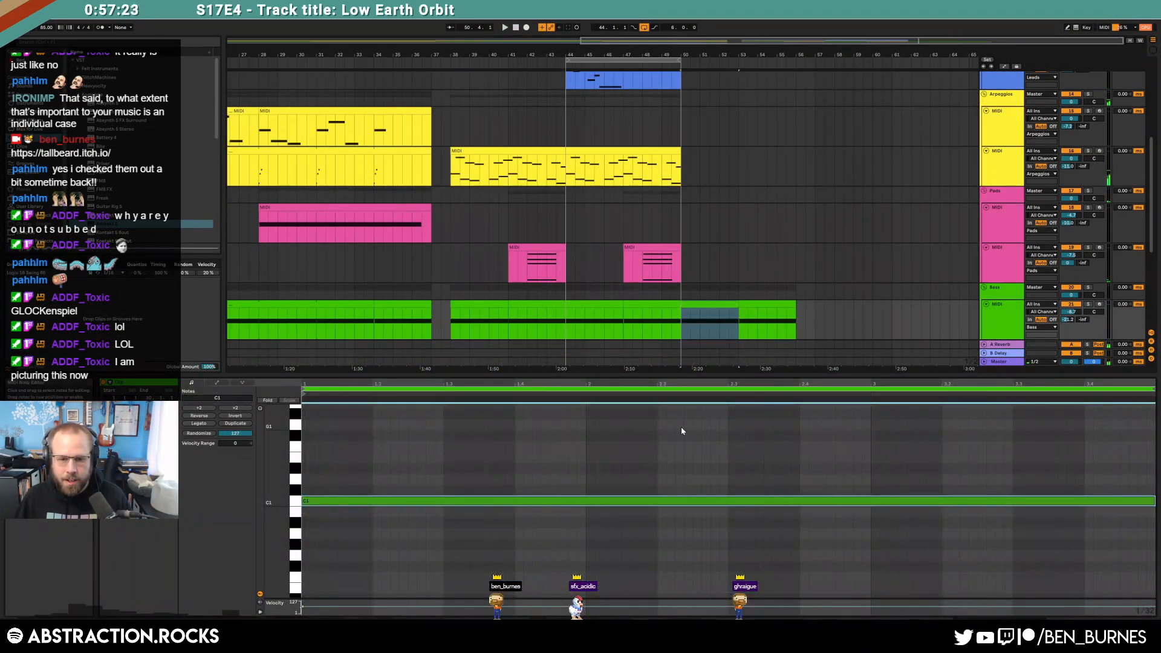
key("Down")
key("Down")
key("Down")
key("Down")
left_click(772, 305)
left_click(642, 532)
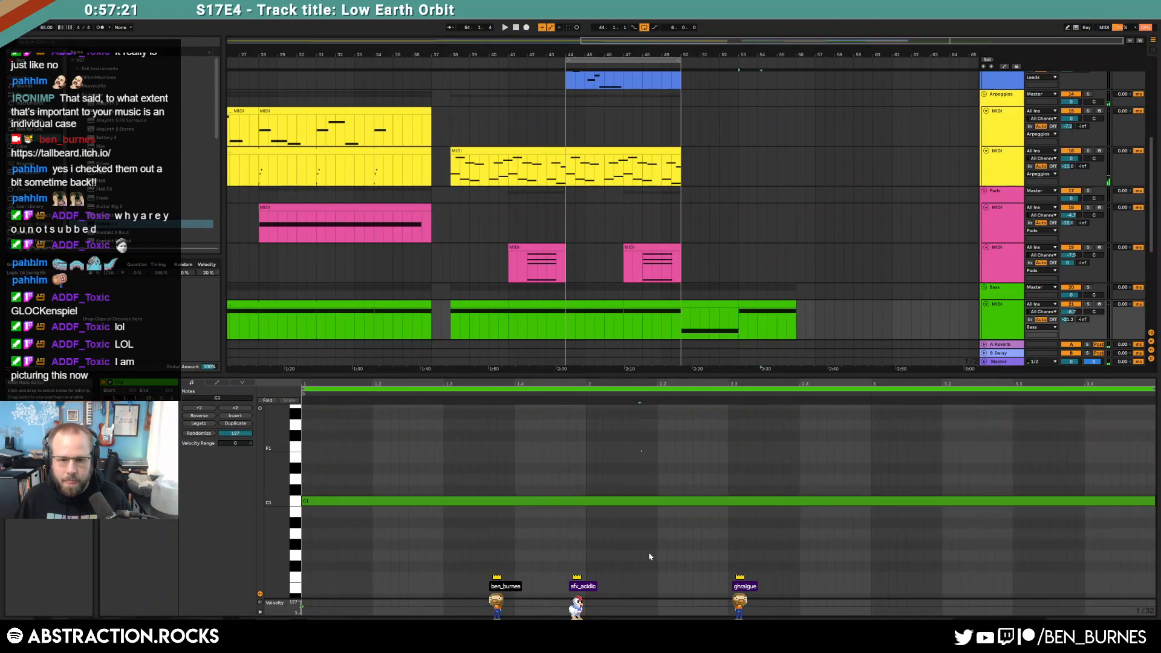
key("ctrl+a")
key("Down")
key("Down")
key("Down")
key("Down")
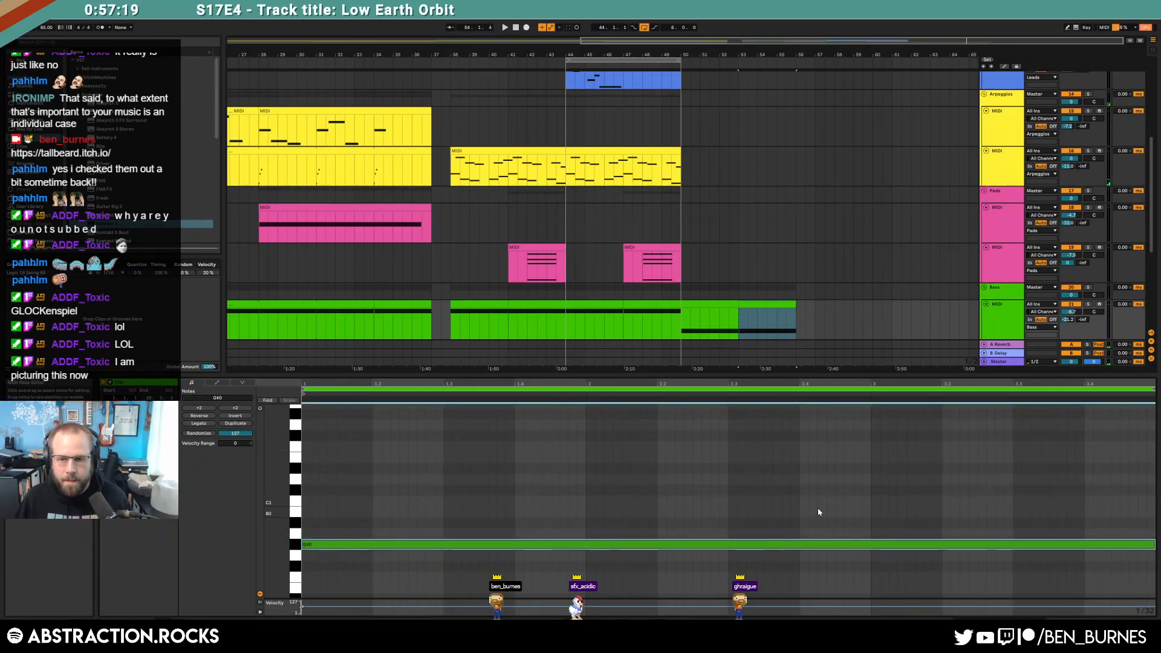
key("shift+Tab")
Step: Extend the drum RACK clip to bar 56 and fill the added bars with the existing drum pattern
left_click_drag(682, 379, 807, 364)
double_click(746, 368)
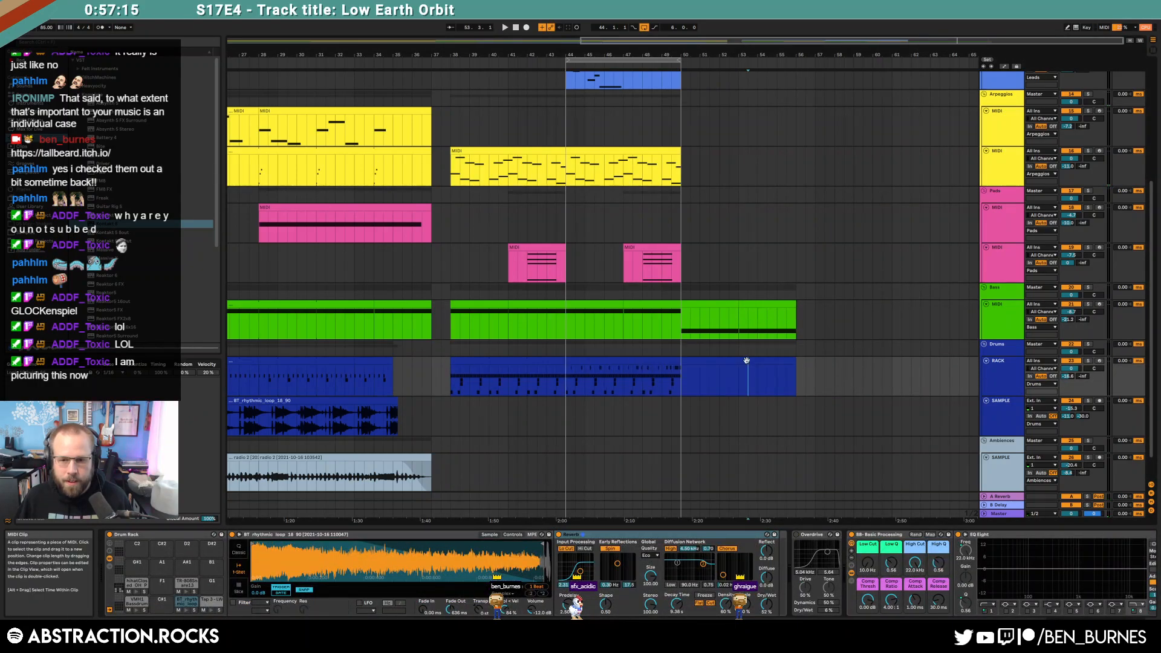
key("shift+Tab")
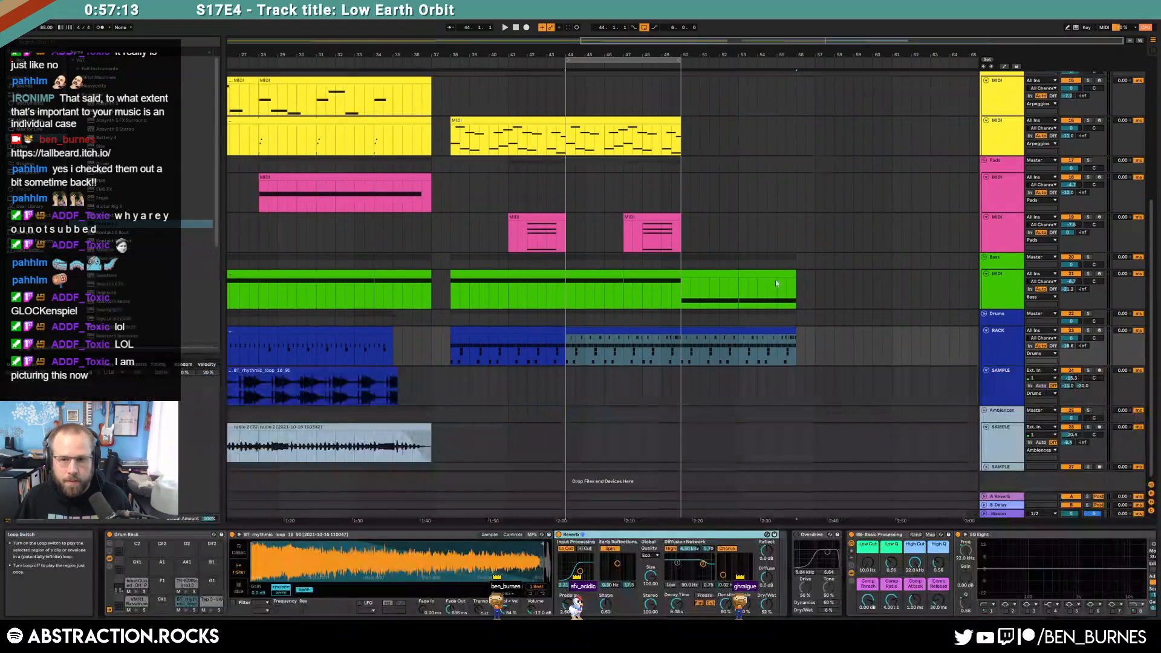
Step: Duplicate the second Pads track's bars 44 to 50 into bars 50 to 56
left_click_drag(680, 235, 567, 234)
key("ctrl+d")
scroll(726, 291, "up", 5)
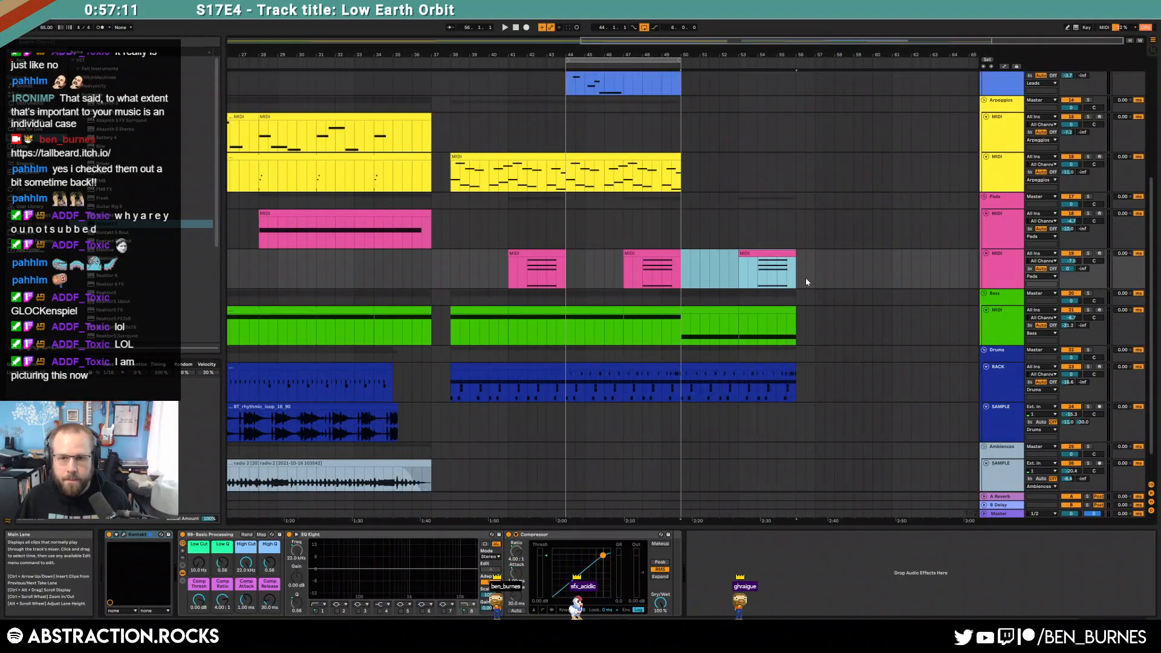
Step: Extend the clips on the first and second Leads tracks from bar 50 to bar 56
scroll(720, 260, "up", 2)
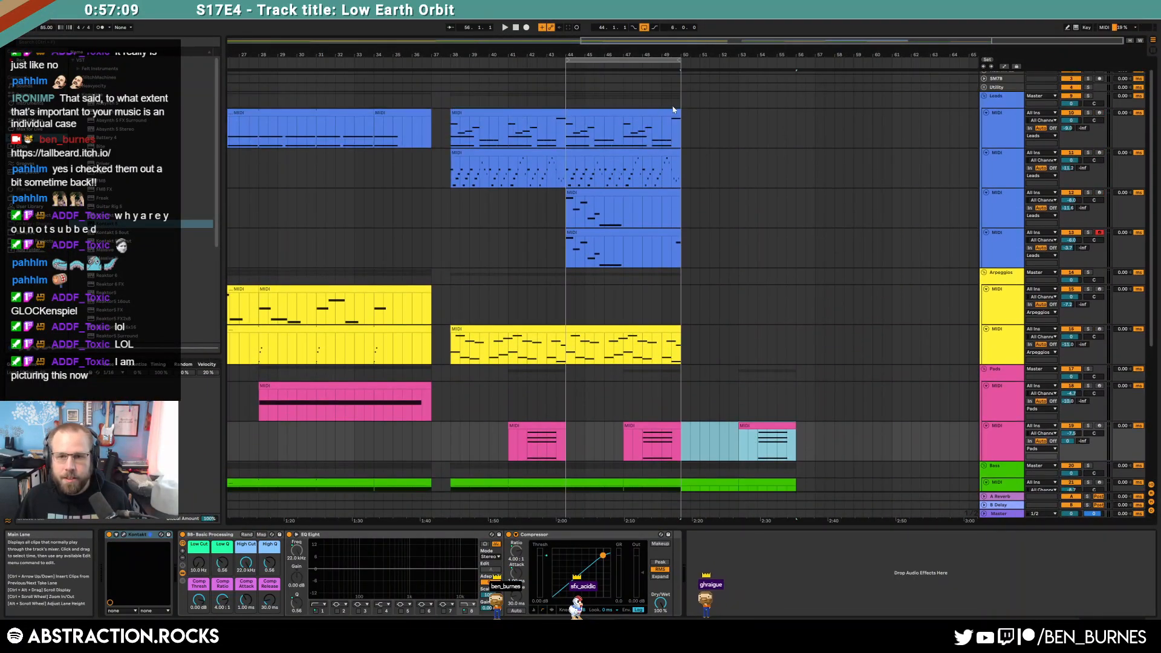
left_click_drag(680, 113, 816, 131)
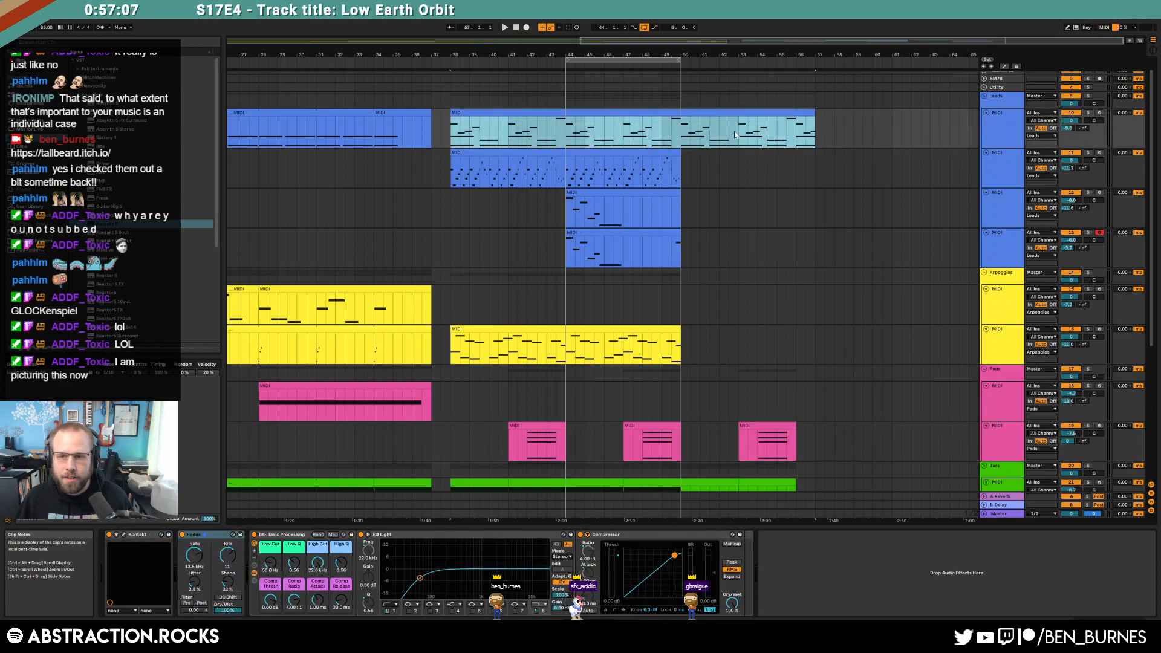
left_click(780, 425)
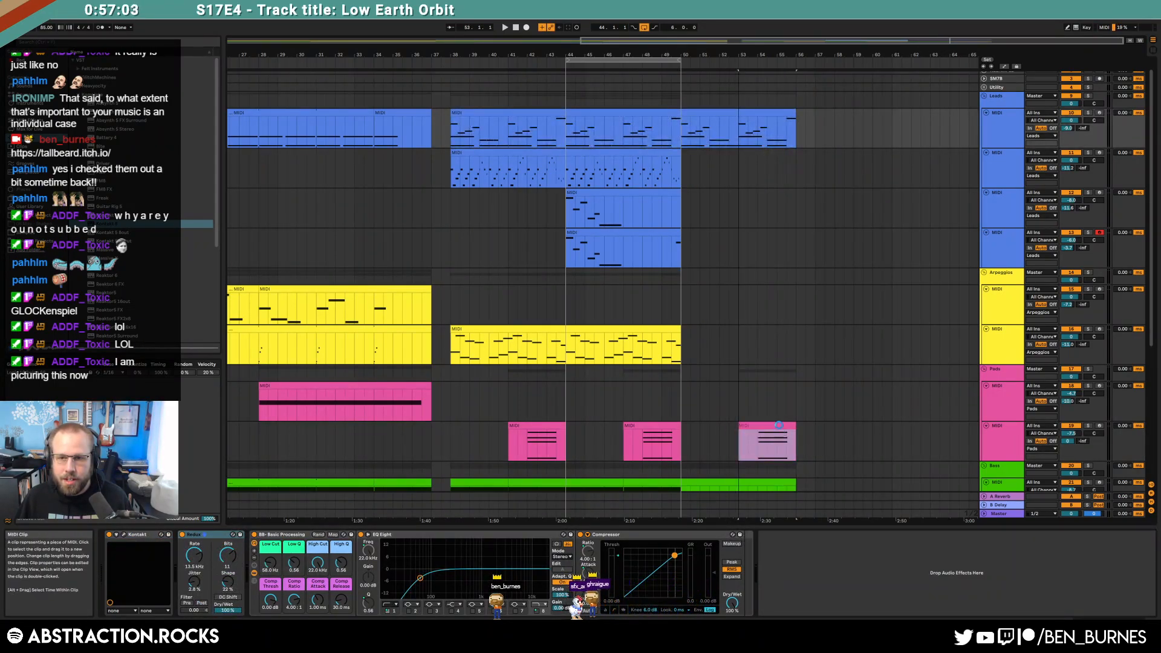
left_click_drag(680, 168, 797, 164)
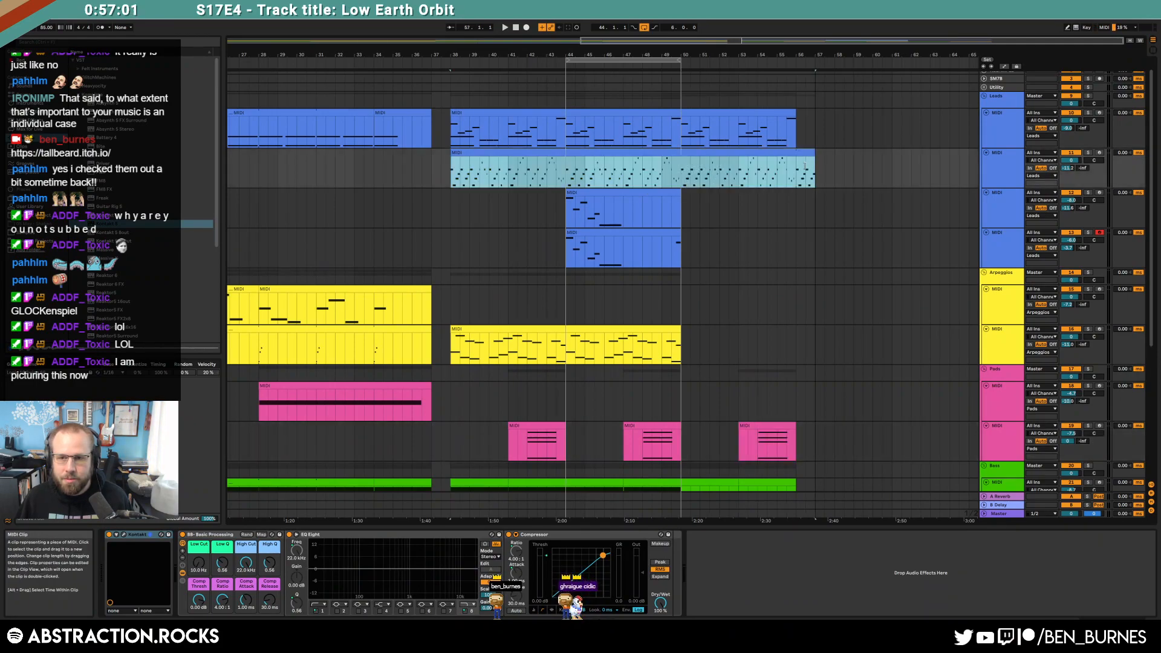
Step: Duplicate the Analog and Glockenspiel melody clips to bar 50 and move the loop region to bars 50 to 56
left_click_drag(678, 206, 566, 242)
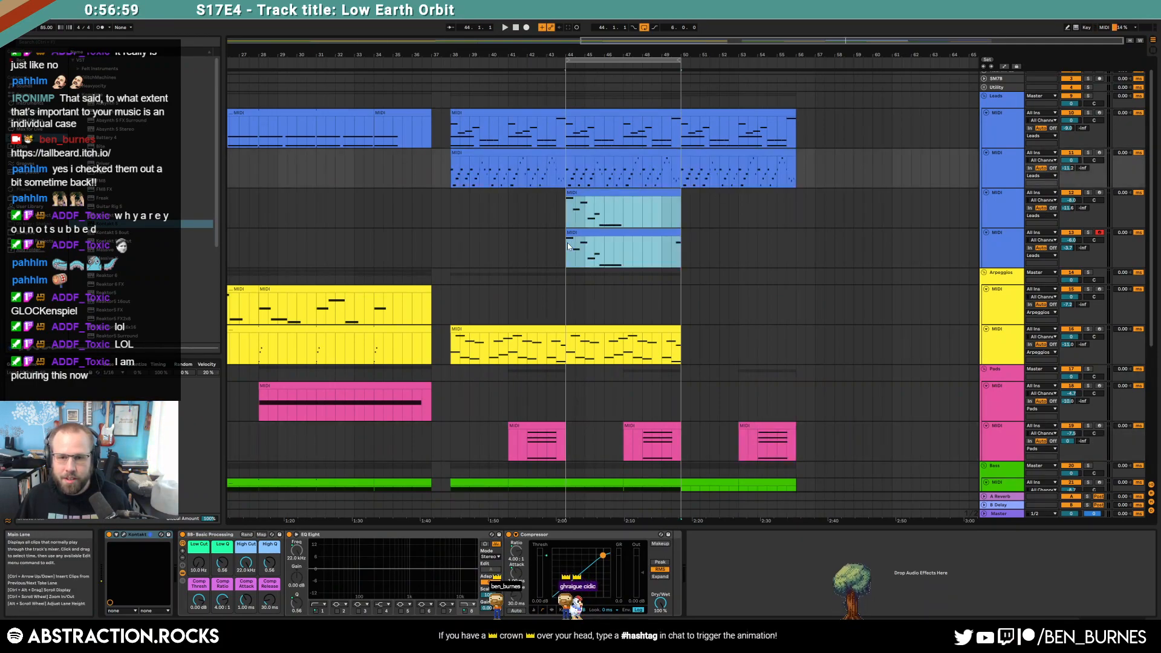
key("ctrl+d")
left_click_drag(642, 58, 758, 59)
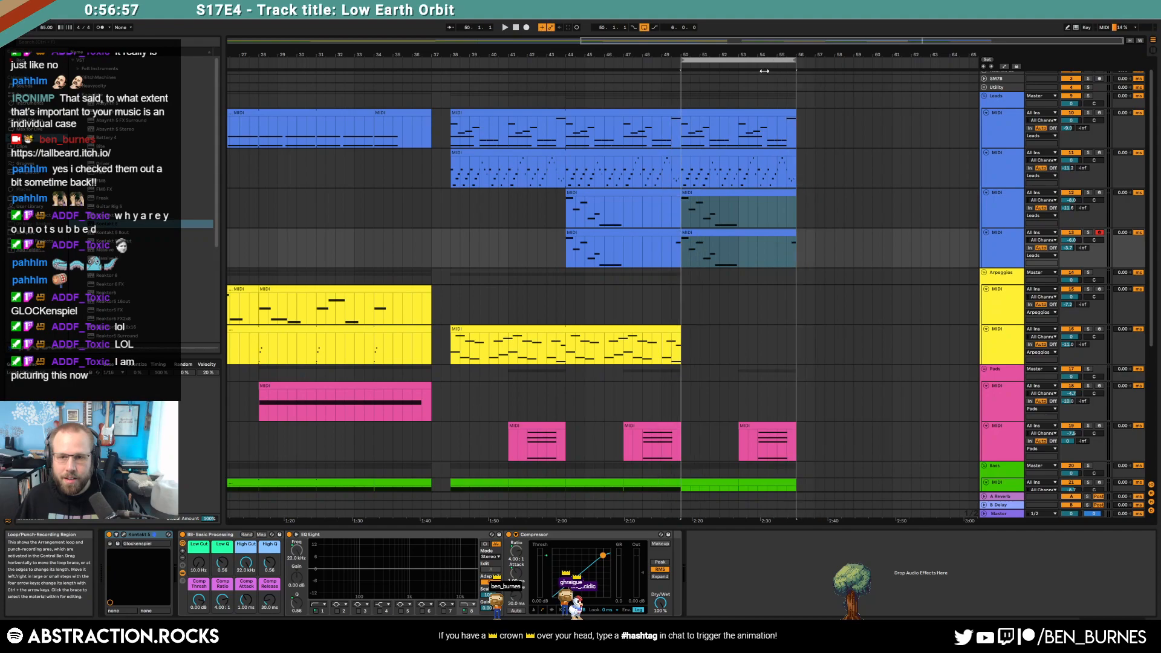
Step: Play the arrangement from bar 47 to hear the transition into the new section at bar 50
left_click(627, 65)
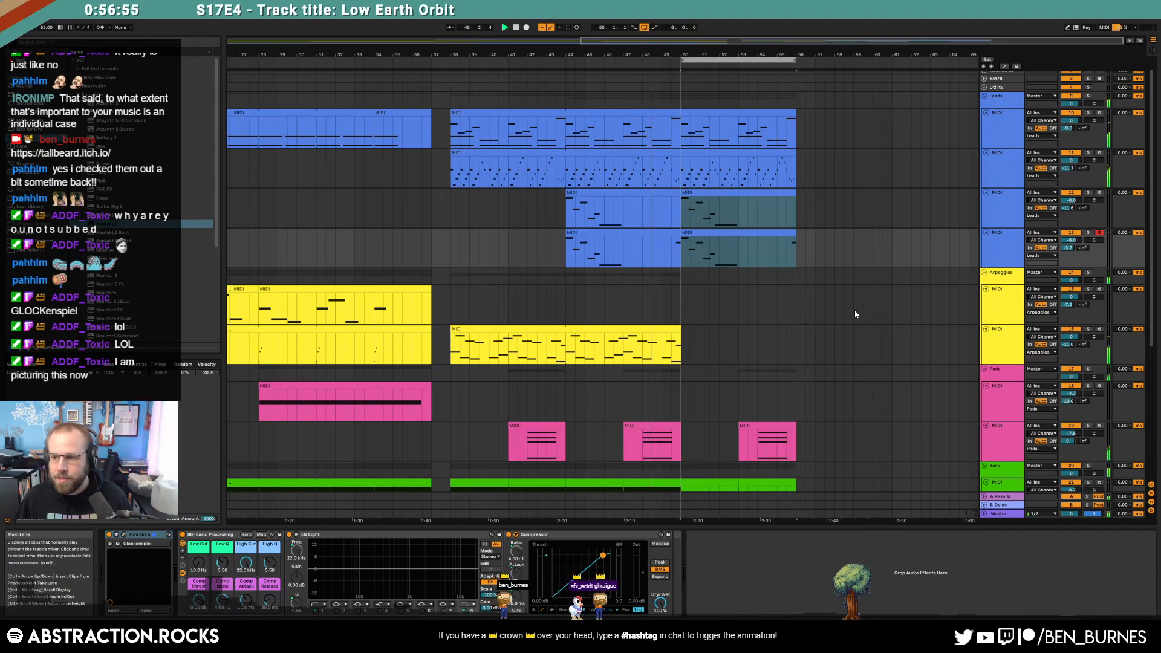
scroll(855, 310, "down", 1)
scroll(853, 315, "down", 1)
scroll(852, 316, "down", 1)
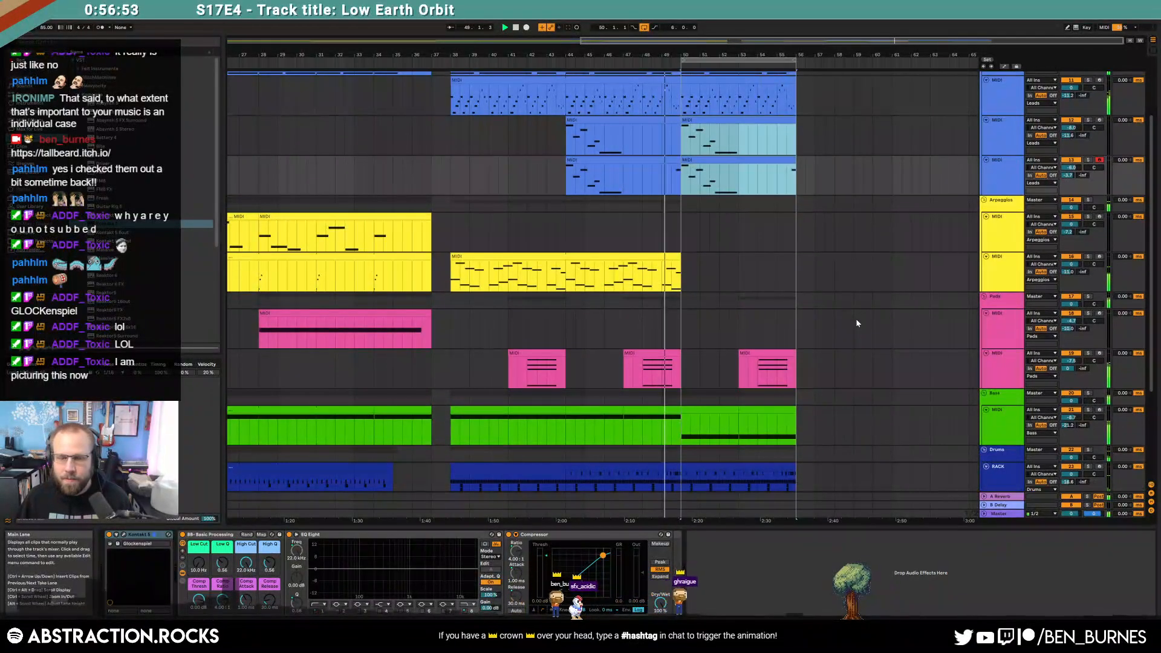
Step: Extend the arpeggio clip to bar 56 and raise both bass notes between bars 50 and 56 to G#1
left_click_drag(681, 272, 796, 269)
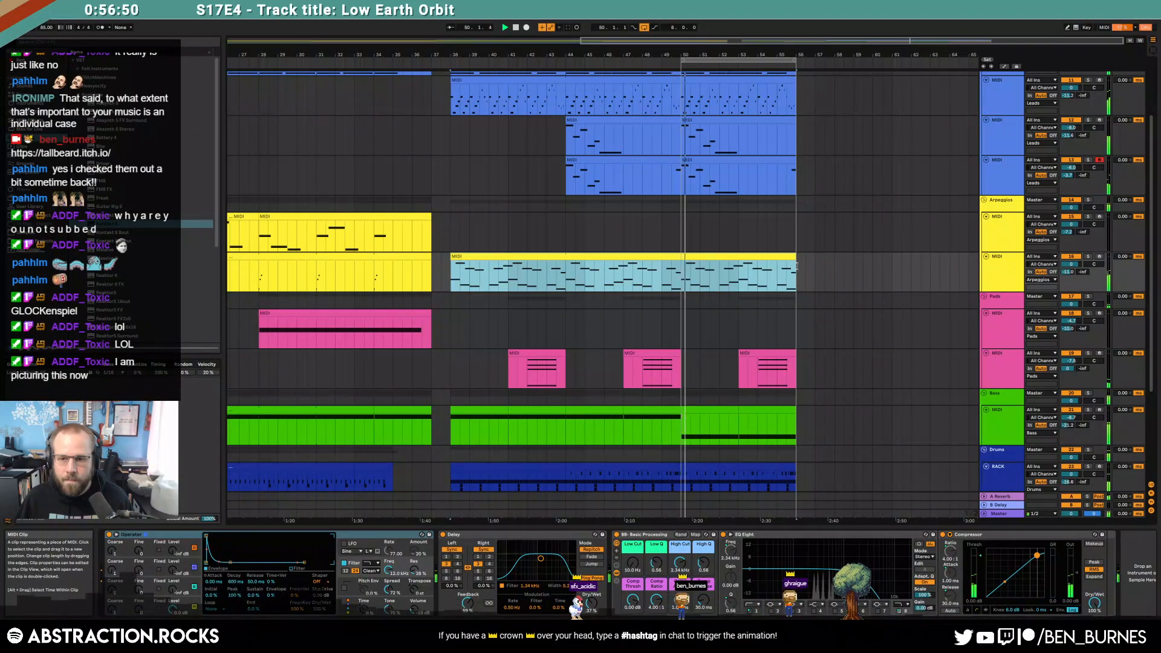
left_click(712, 409)
double_click(712, 409)
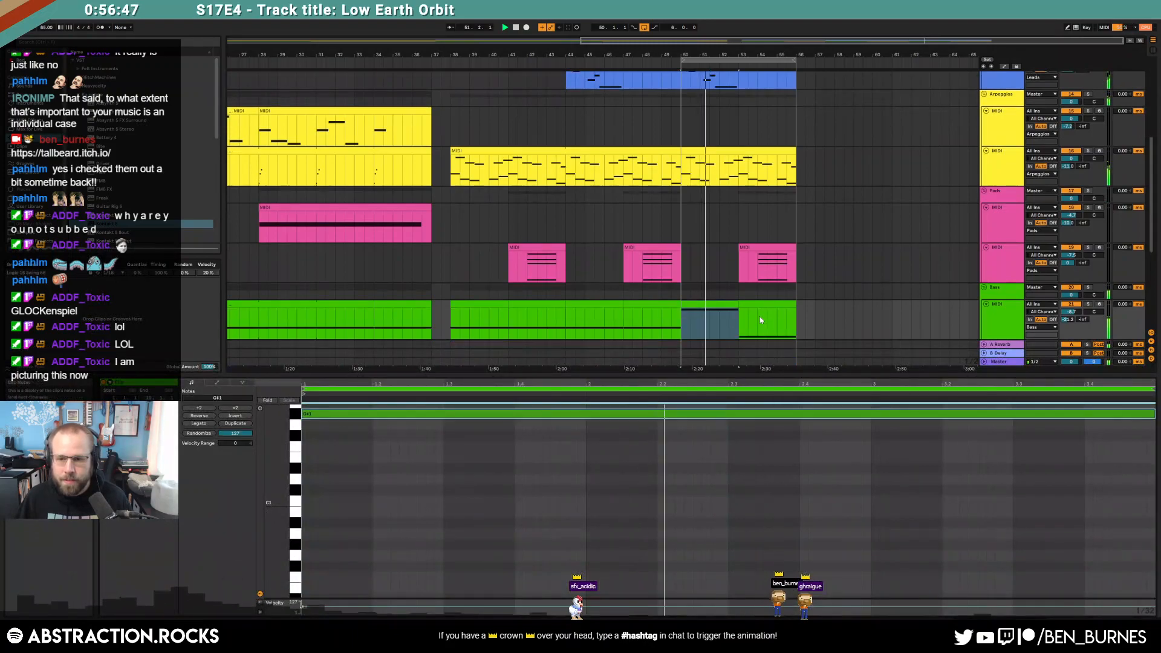
left_click(763, 303)
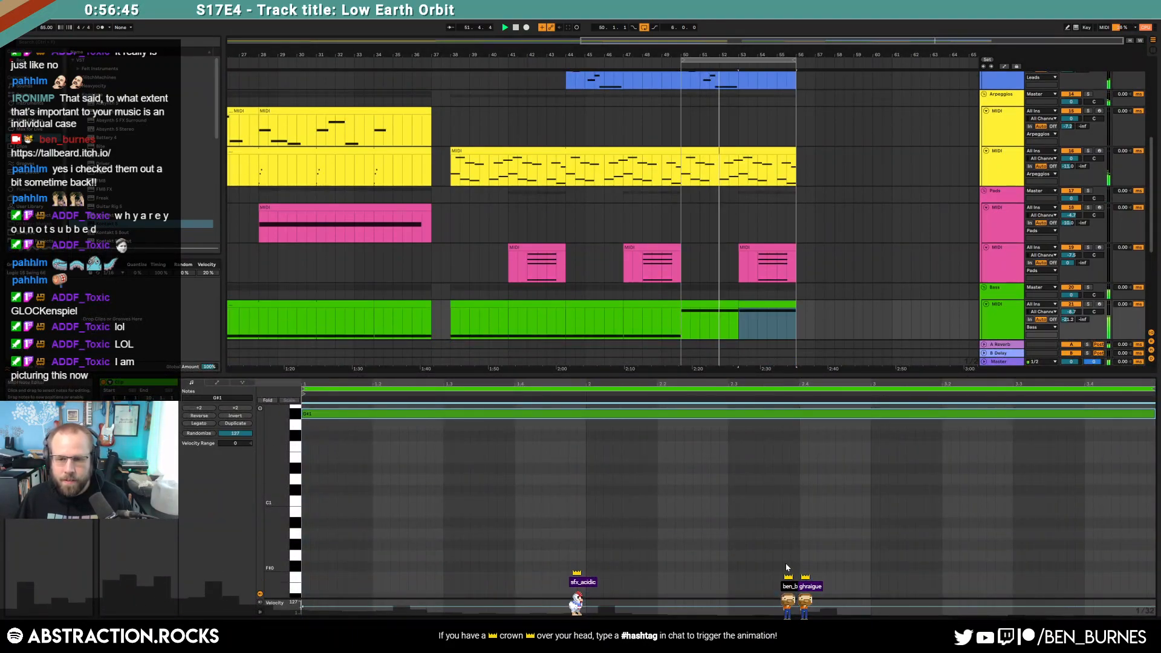
key("shift+Tab")
scroll(833, 356, "up", 3)
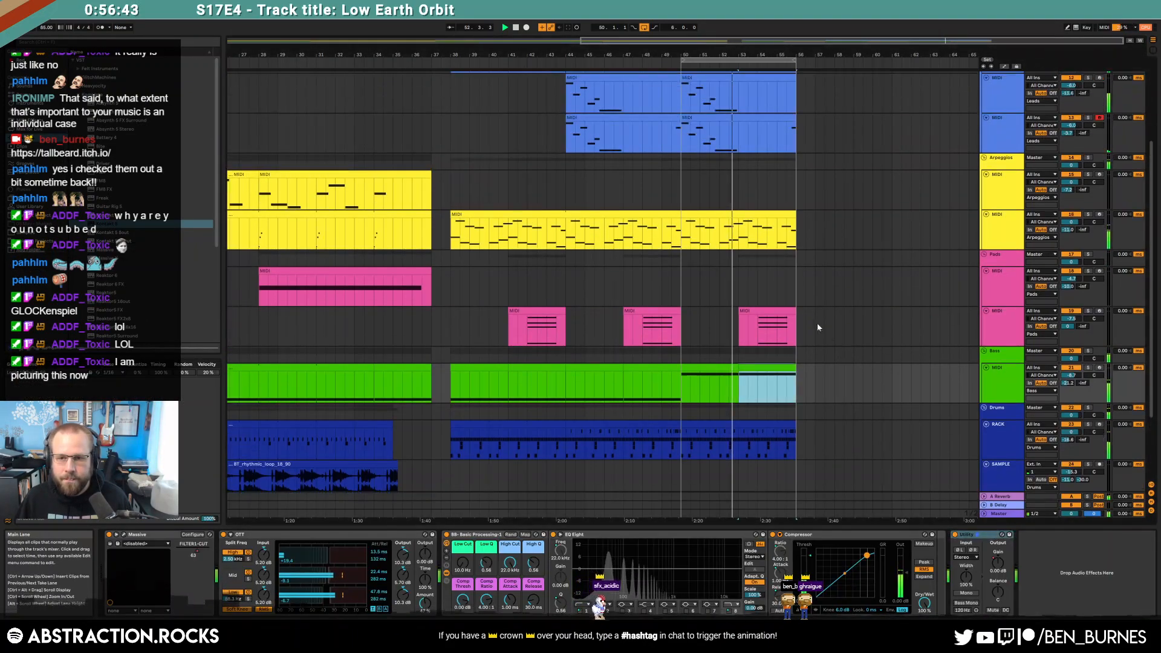
Step: Consolidate the second Arpeggios track's part from bar 50 to 56 into its own clip and open its notes
left_click(684, 235)
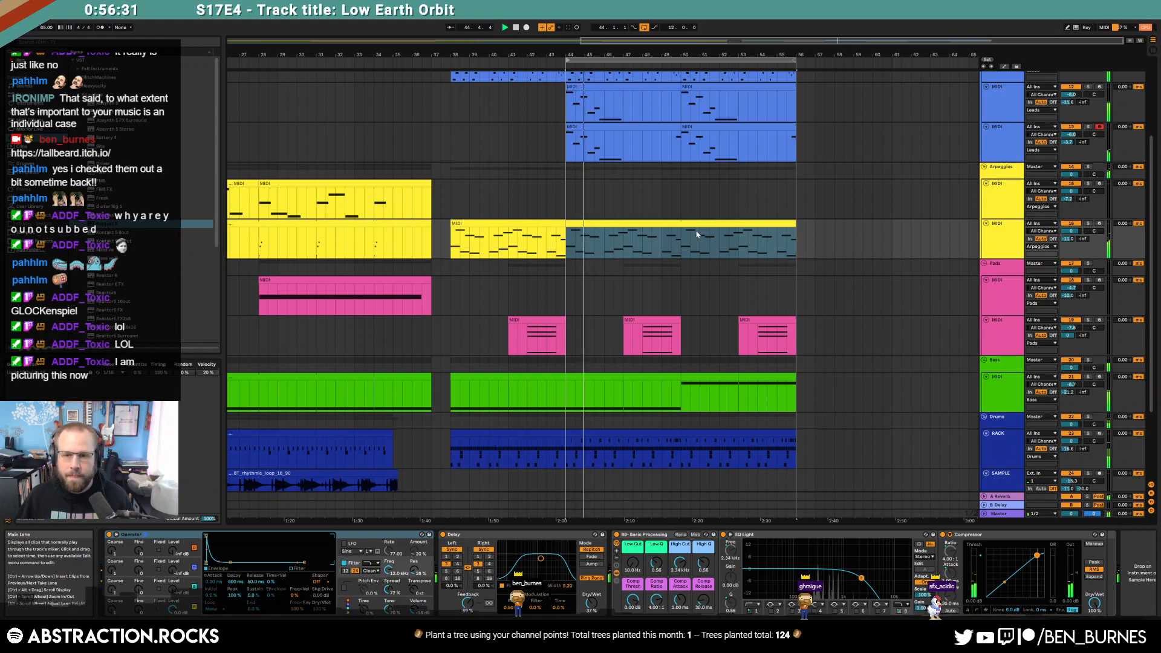
left_click_drag(684, 240, 796, 244)
key("ctrl+j")
double_click(778, 224)
left_click(346, 485)
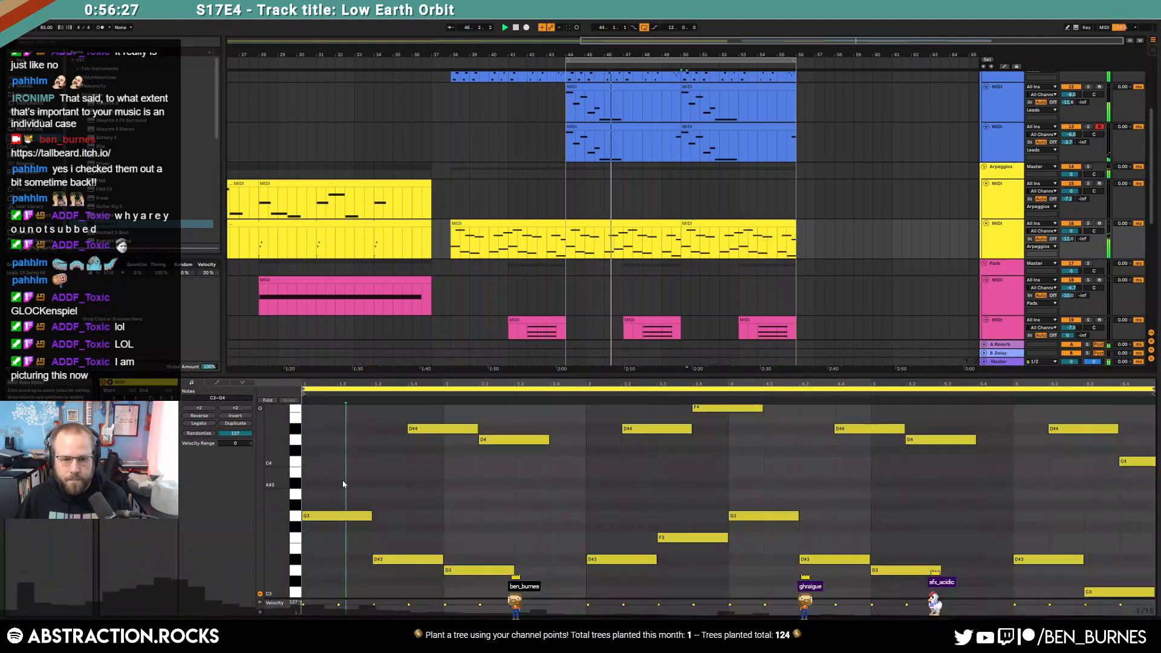
Step: Raise both pairs of G3 and G4 notes in the arpeggio clip at bar 50 by a semitone
left_click_drag(276, 537, 263, 544)
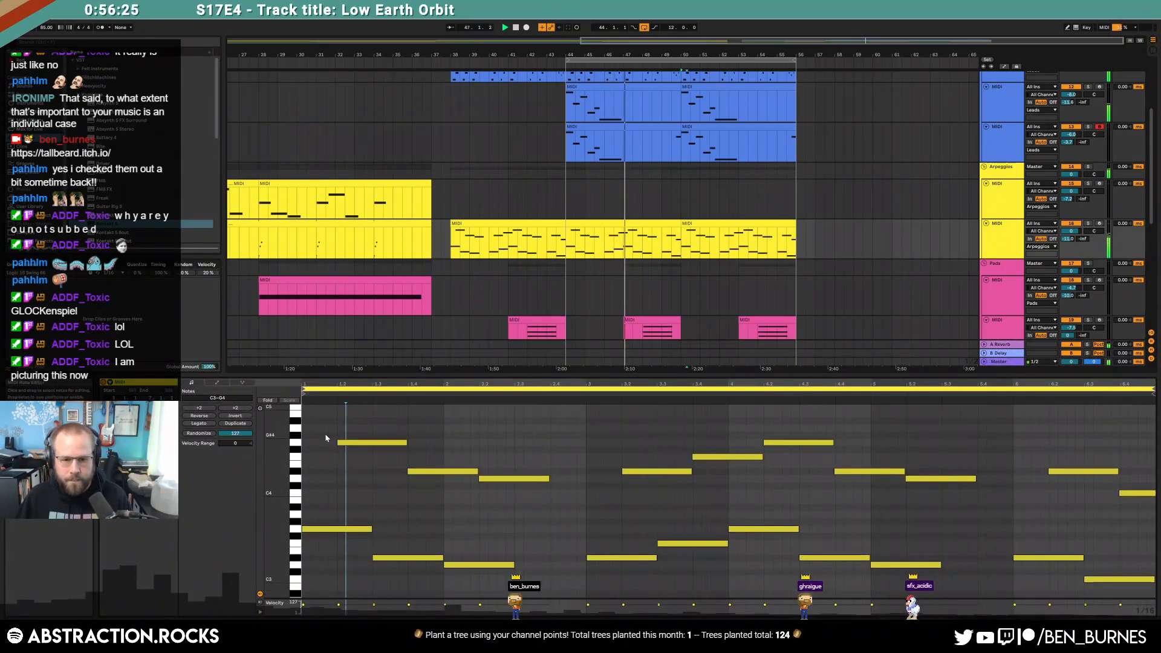
left_click_drag(326, 434, 346, 533)
key("Up")
left_click_drag(397, 574, 442, 465)
left_click_drag(484, 578, 539, 471)
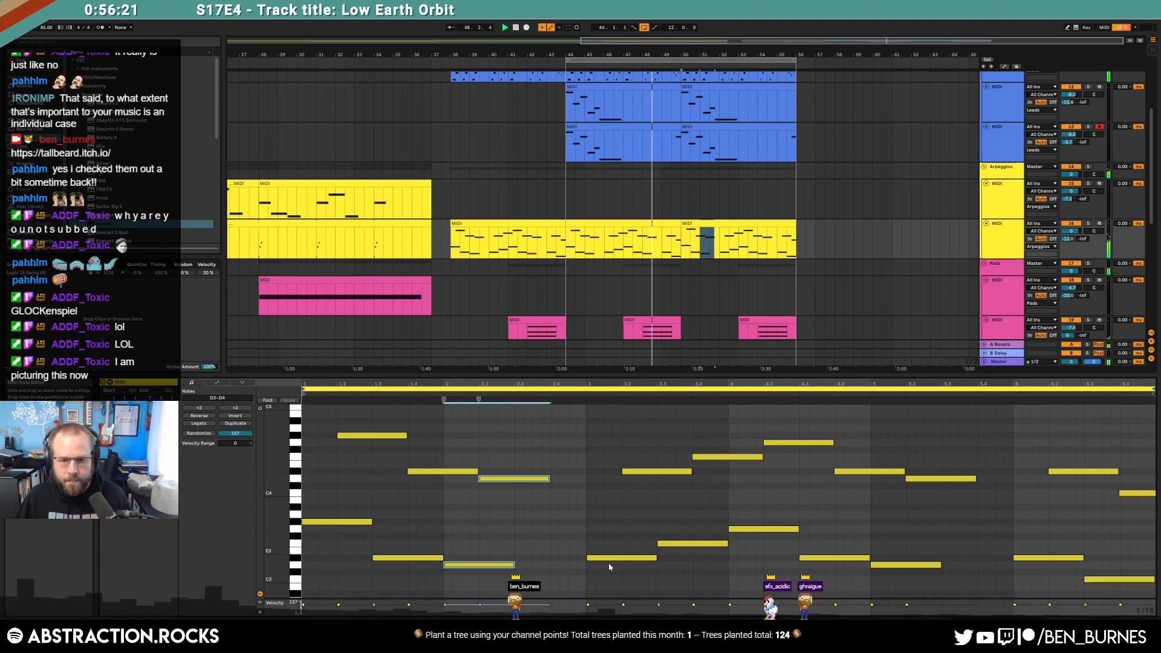
left_click_drag(761, 551, 789, 443)
key("Up")
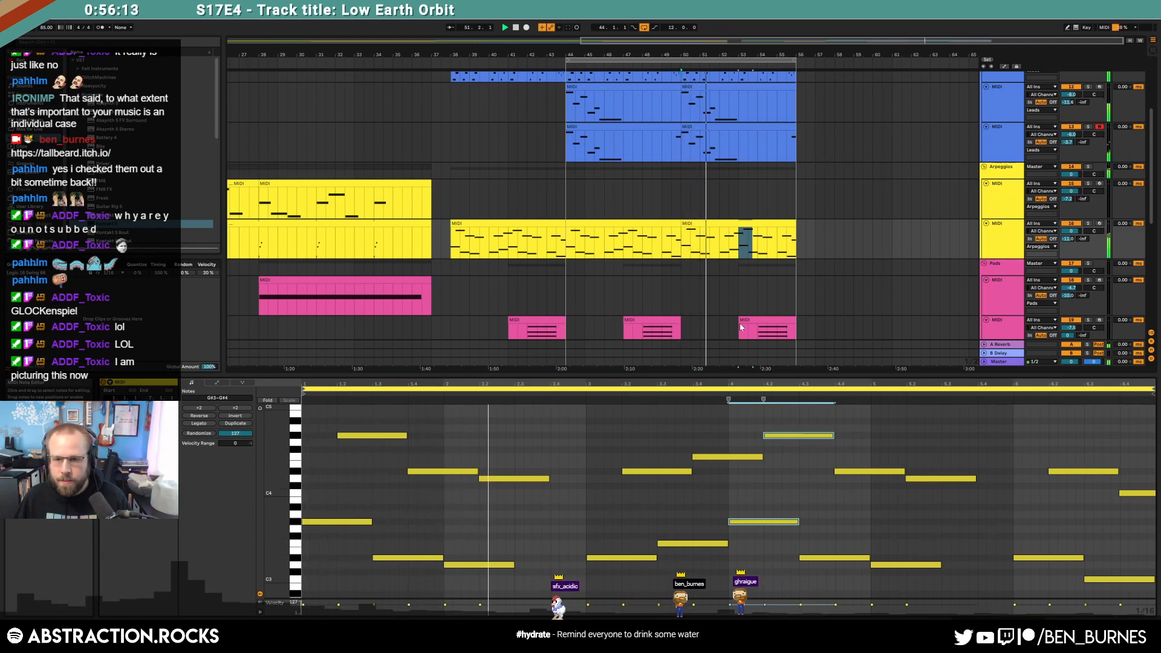
Step: Raise the top note of the pad chord in the bar 53 clip by a semitone and lower it an octave
left_click(862, 342)
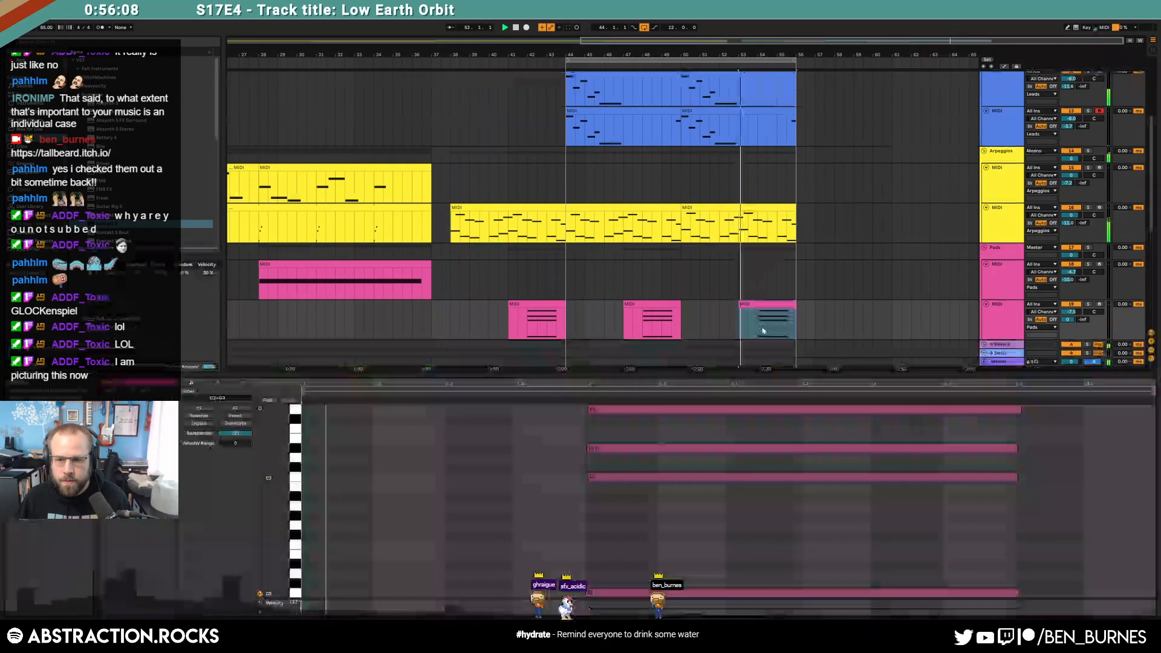
double_click(745, 346)
left_click(660, 594)
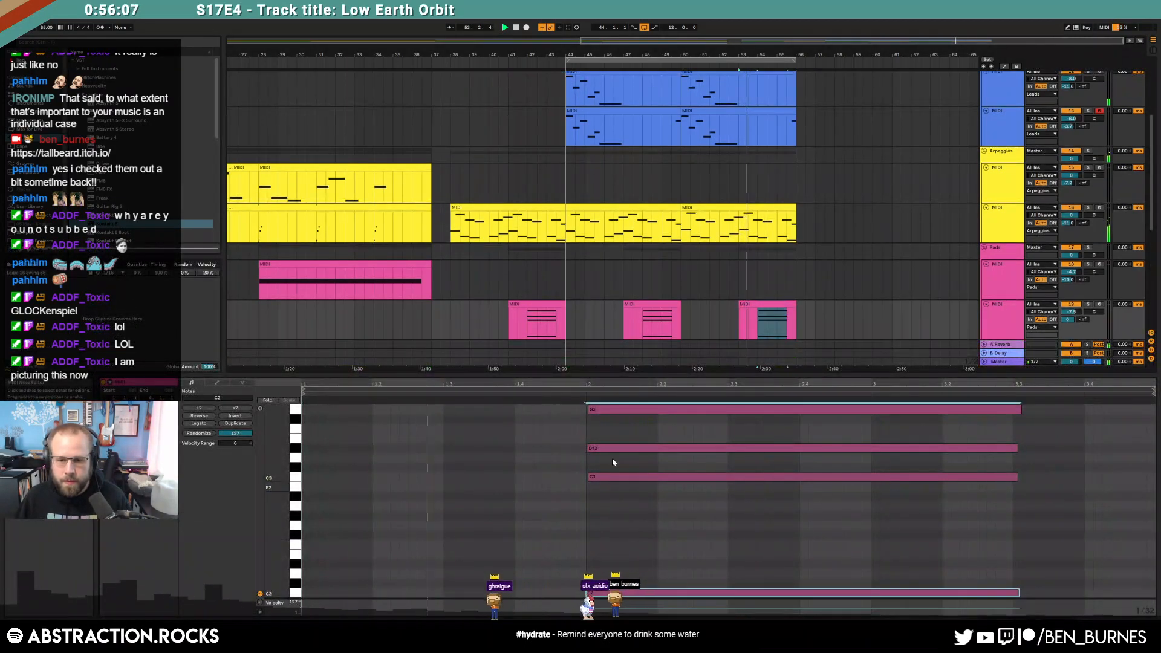
left_click_drag(576, 431, 623, 406)
key("Up")
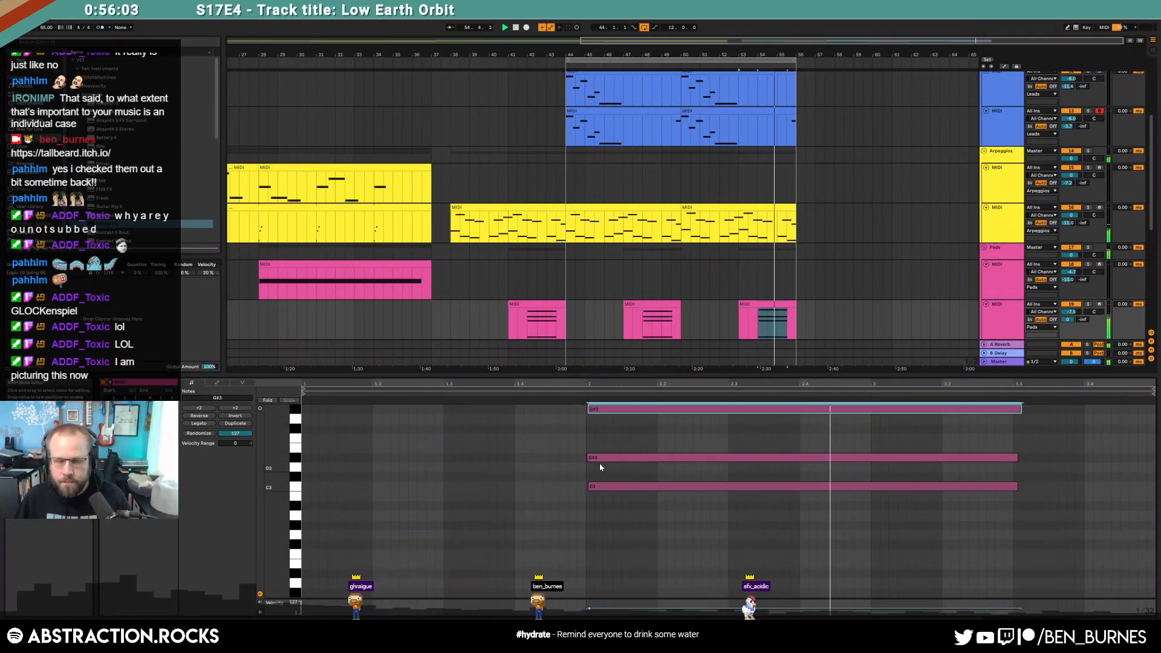
key("shift+Down")
key("shift+Tab")
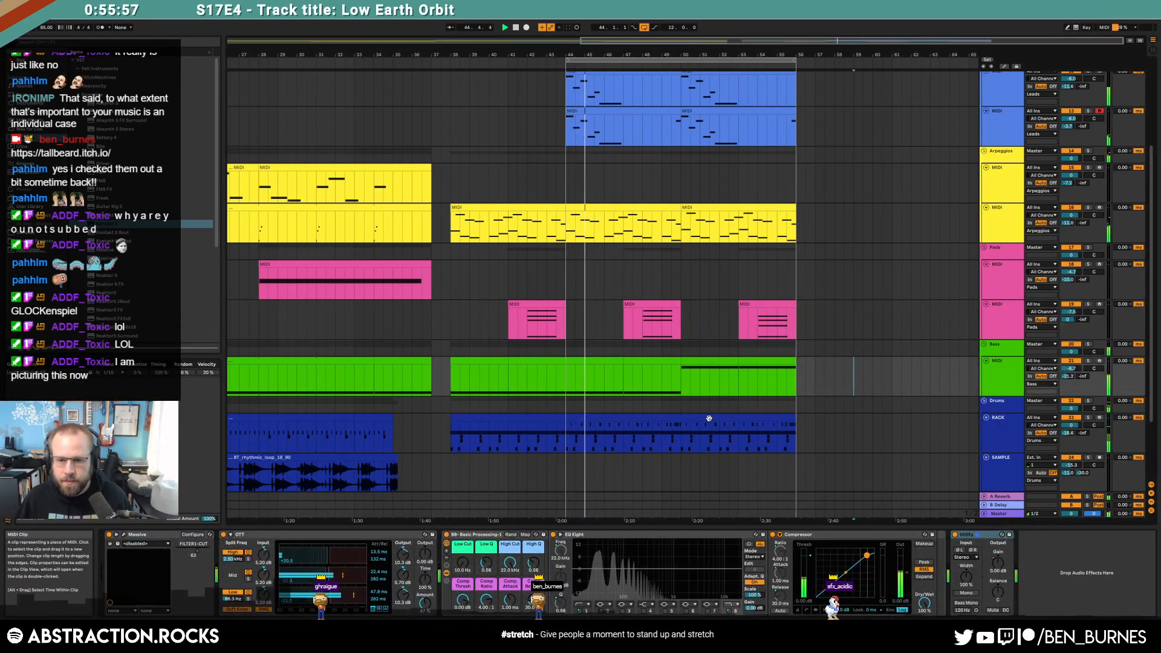
Step: Search the user samples for "ride" and load the ride2_OH_PP_4 sample into the Drum Rack of the RACK track
left_click(709, 418)
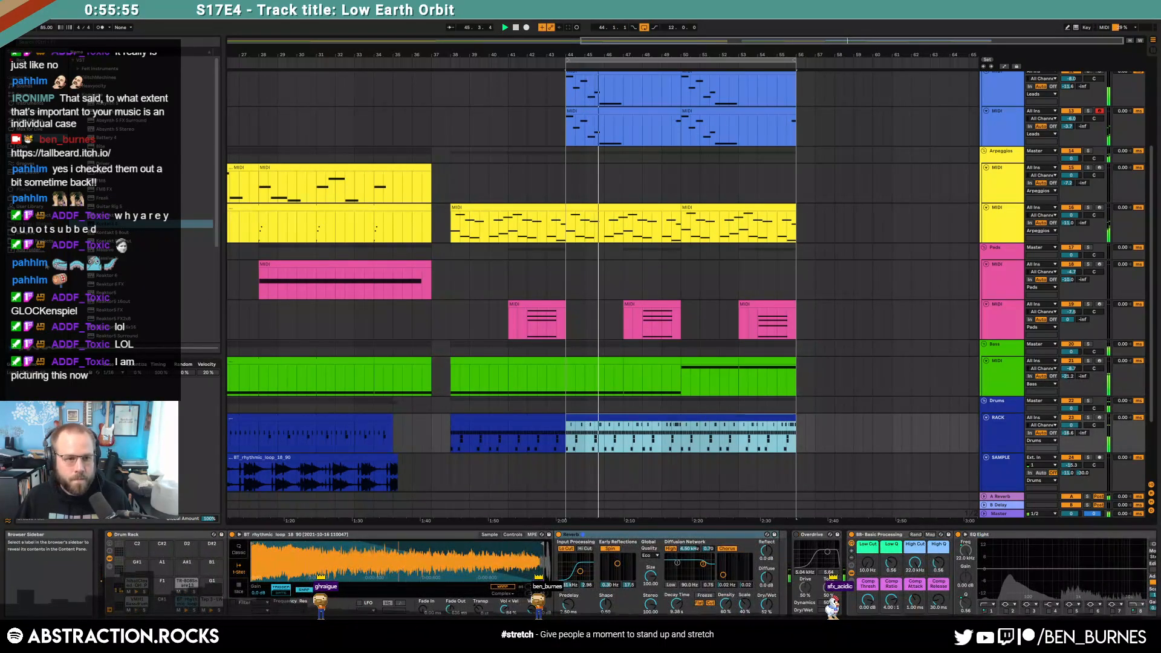
left_click(30, 233)
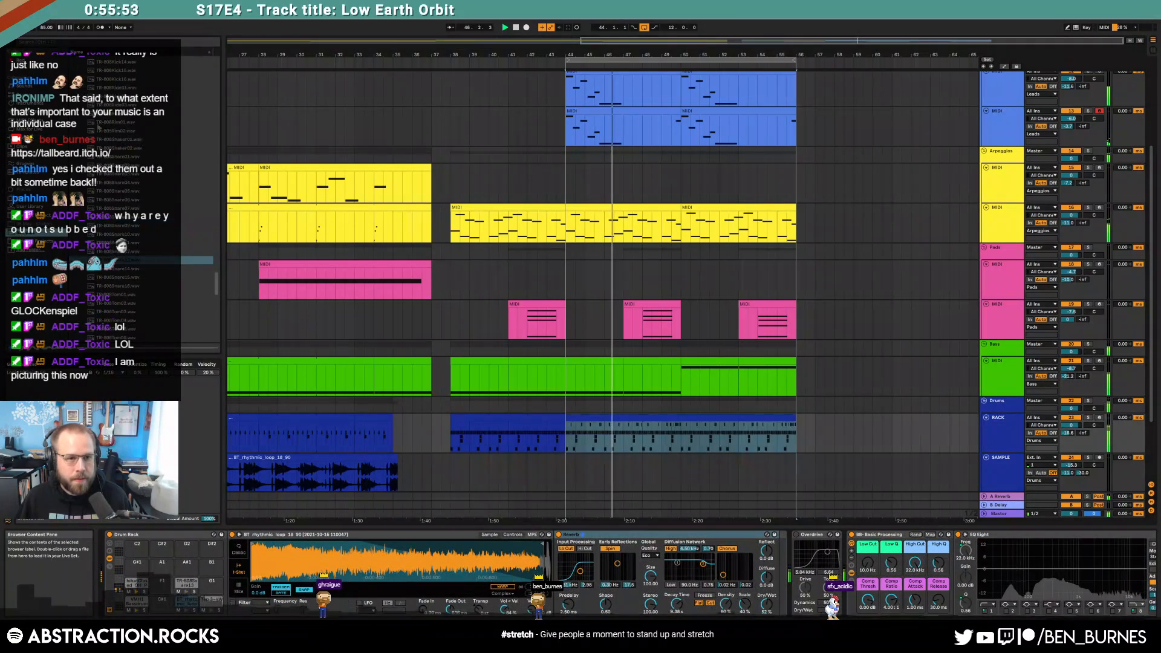
key("ctrl+f")
type("ride")
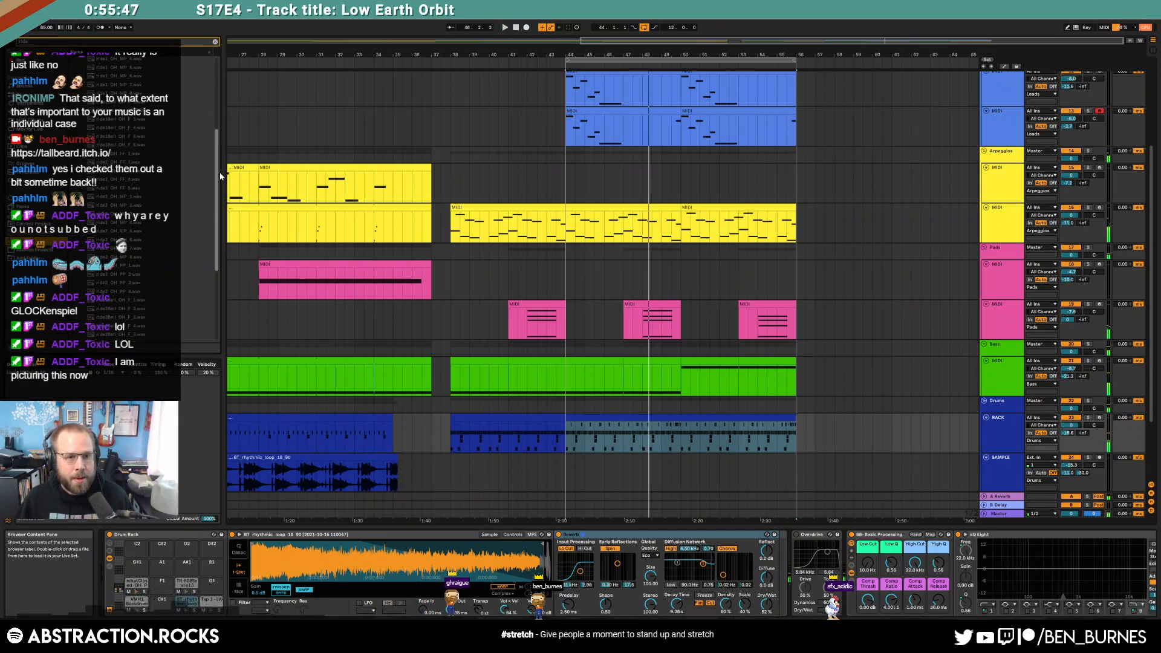
left_click(97, 260)
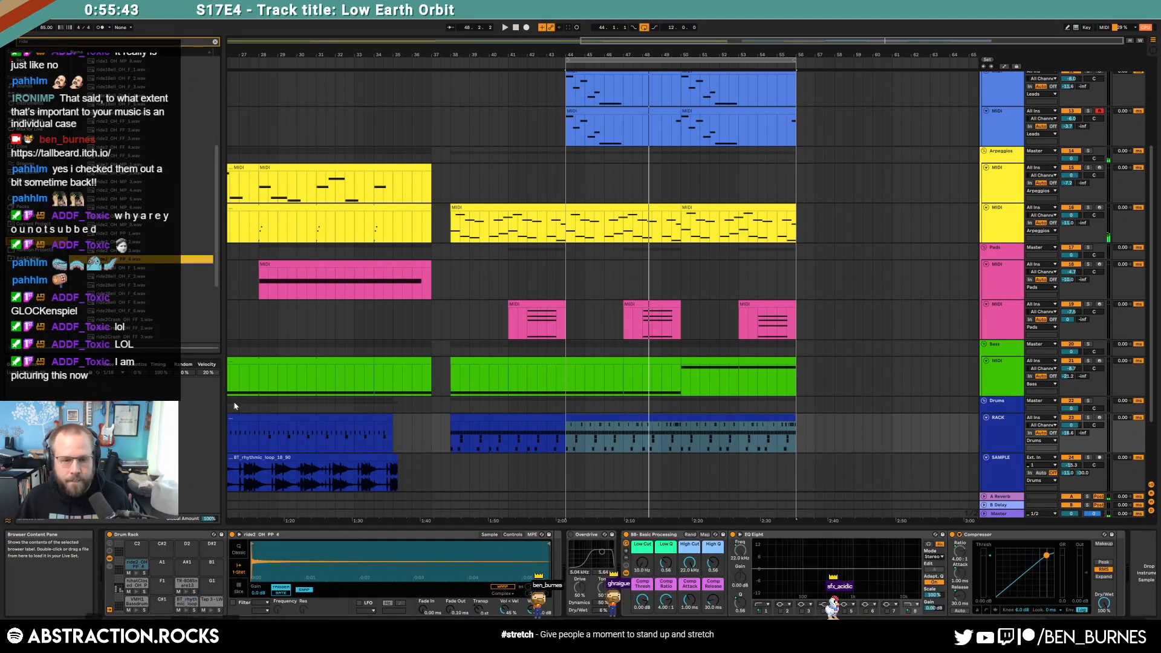
Step: Add a Delay after the ride sample in the Drum Rack, narrowing its filter band and adjusting its feedback
left_click(32, 104)
left_click(215, 42)
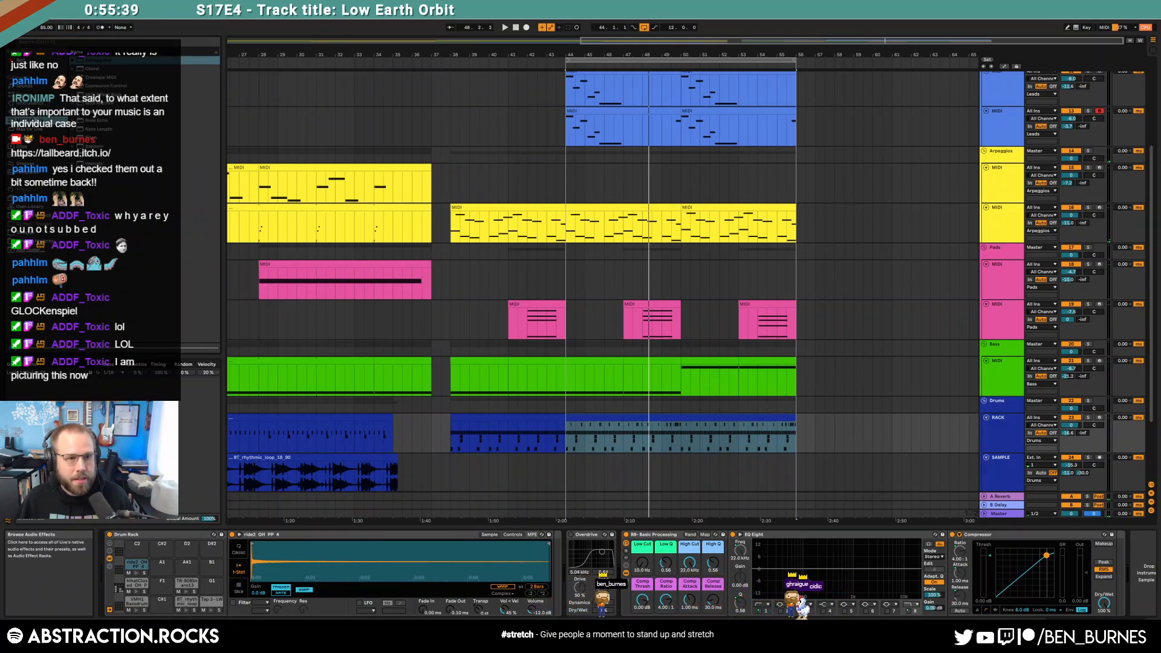
left_click(33, 112)
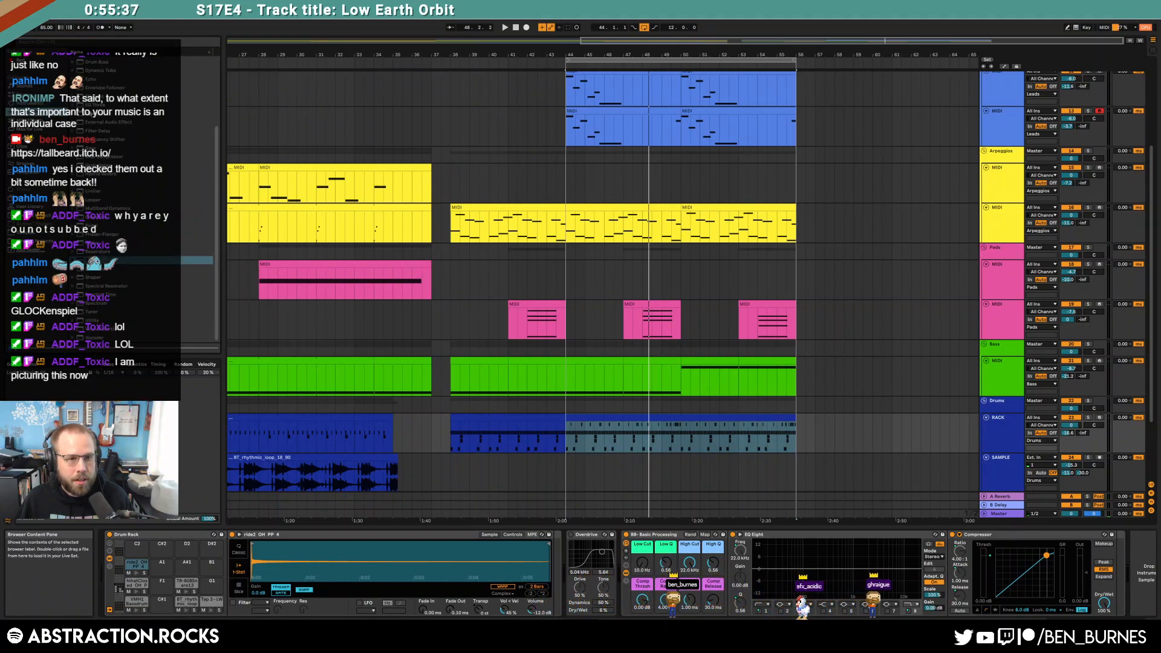
scroll(93, 82, "up", 1)
left_click_drag(83, 73, 557, 574)
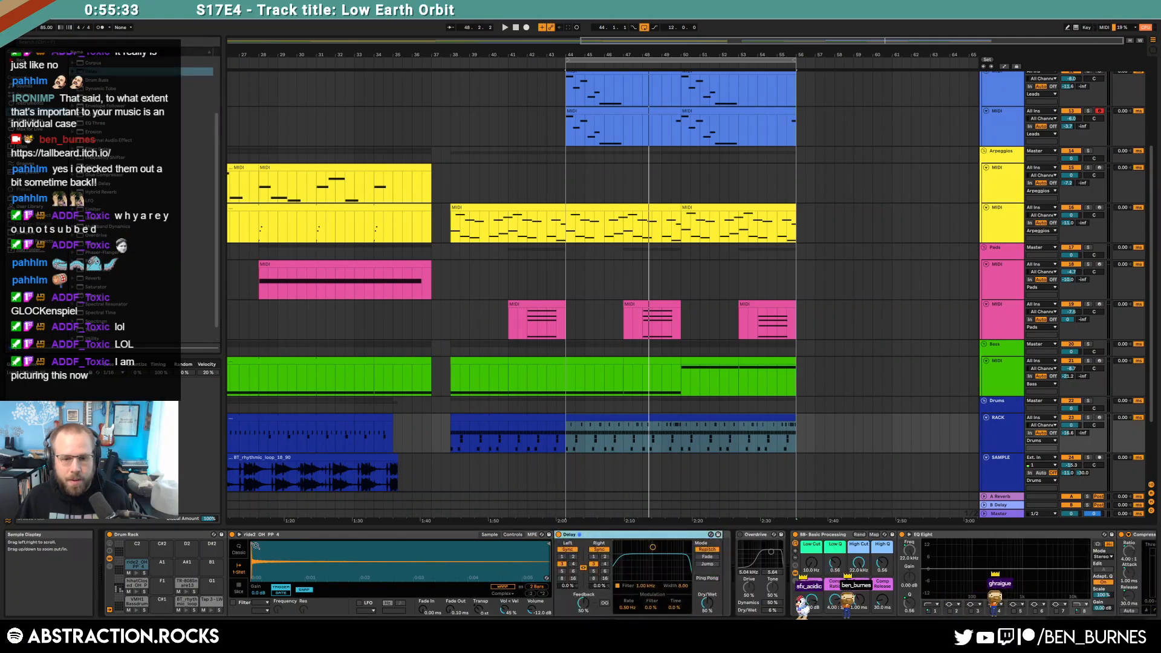
left_click_drag(257, 562, 257, 580)
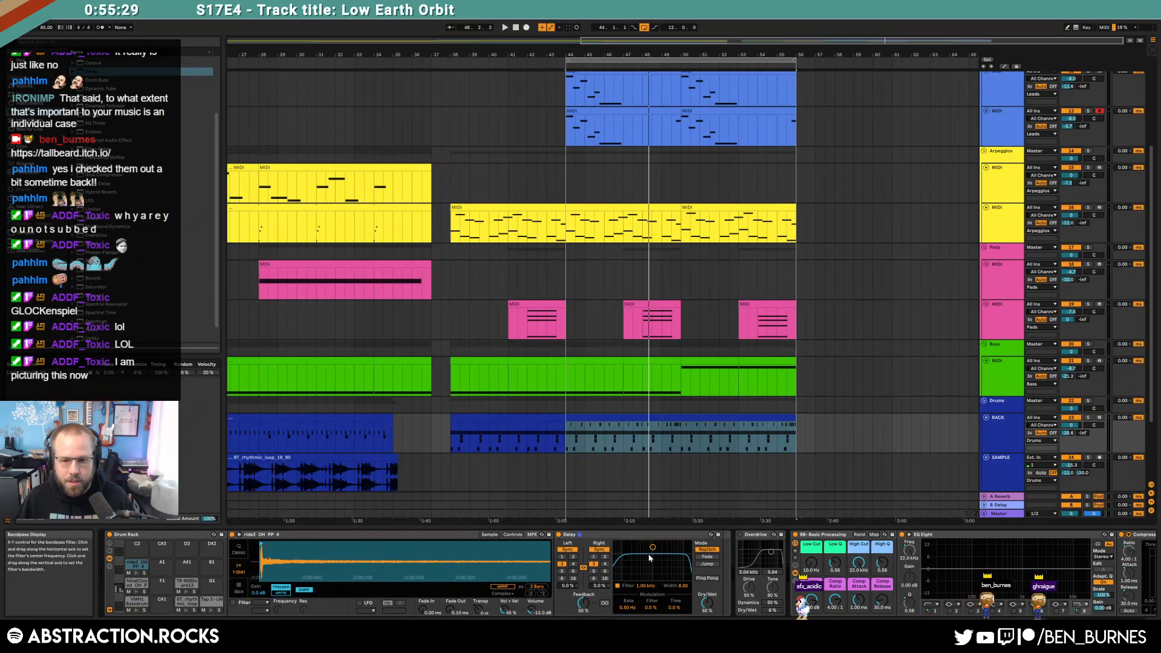
left_click_drag(583, 604, 583, 603)
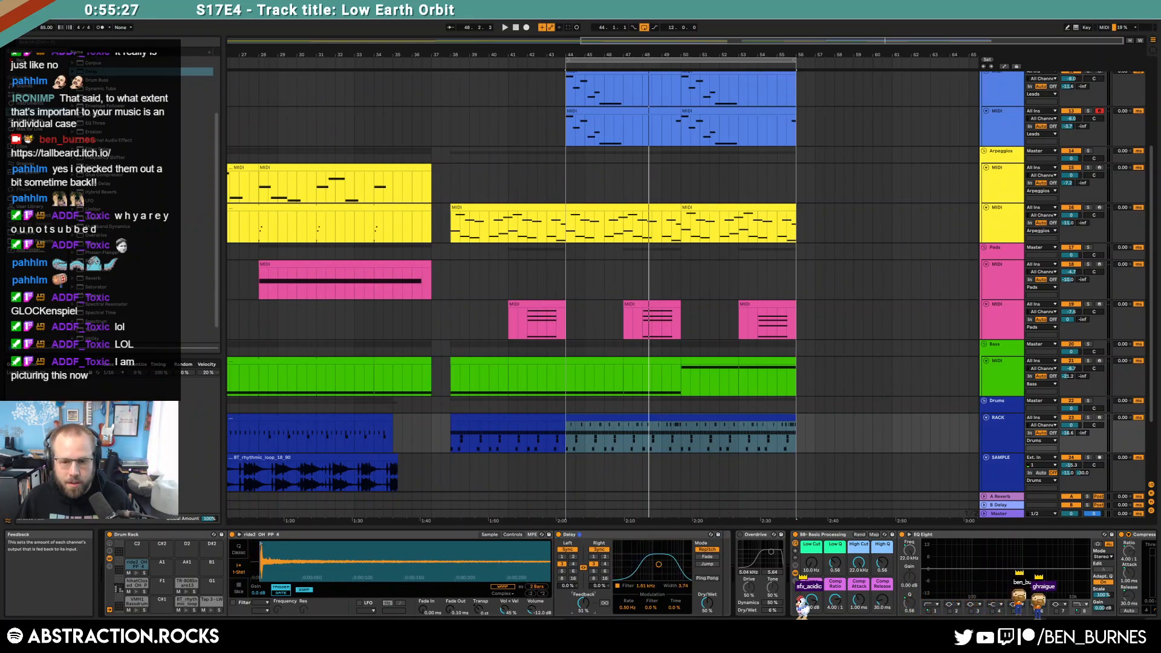
Step: Enter a one-beat ride2_OH_PP_4 note at the start of the drum clip at bar 44 and start playback
double_click(639, 415)
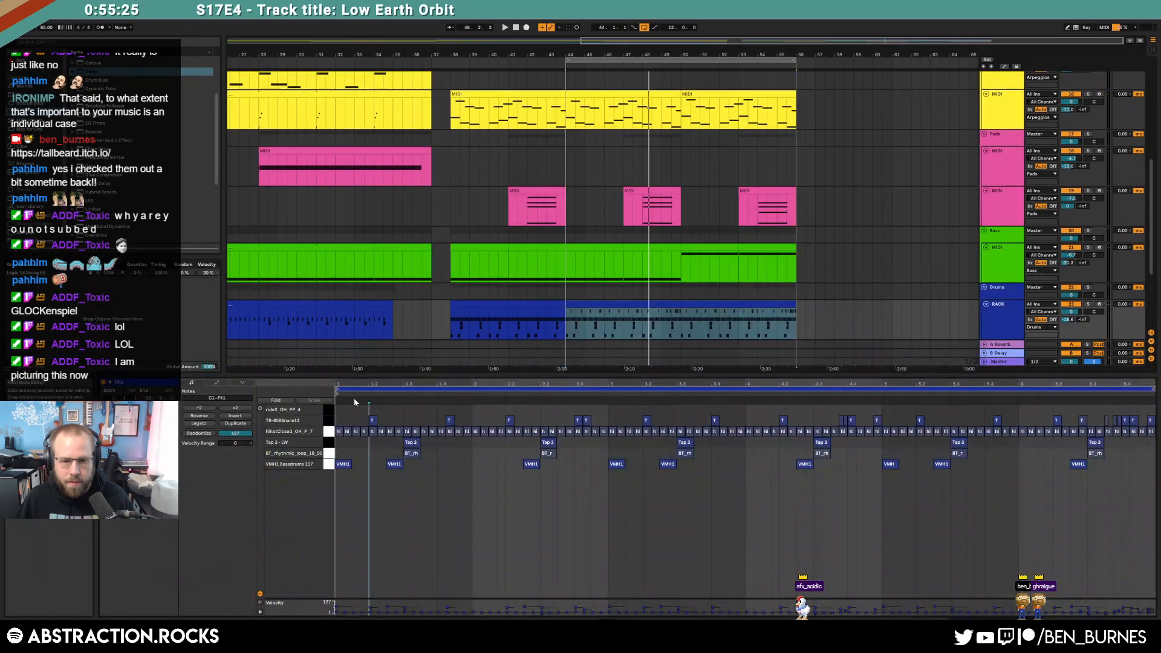
left_click(337, 410)
left_click_drag(338, 410, 367, 404)
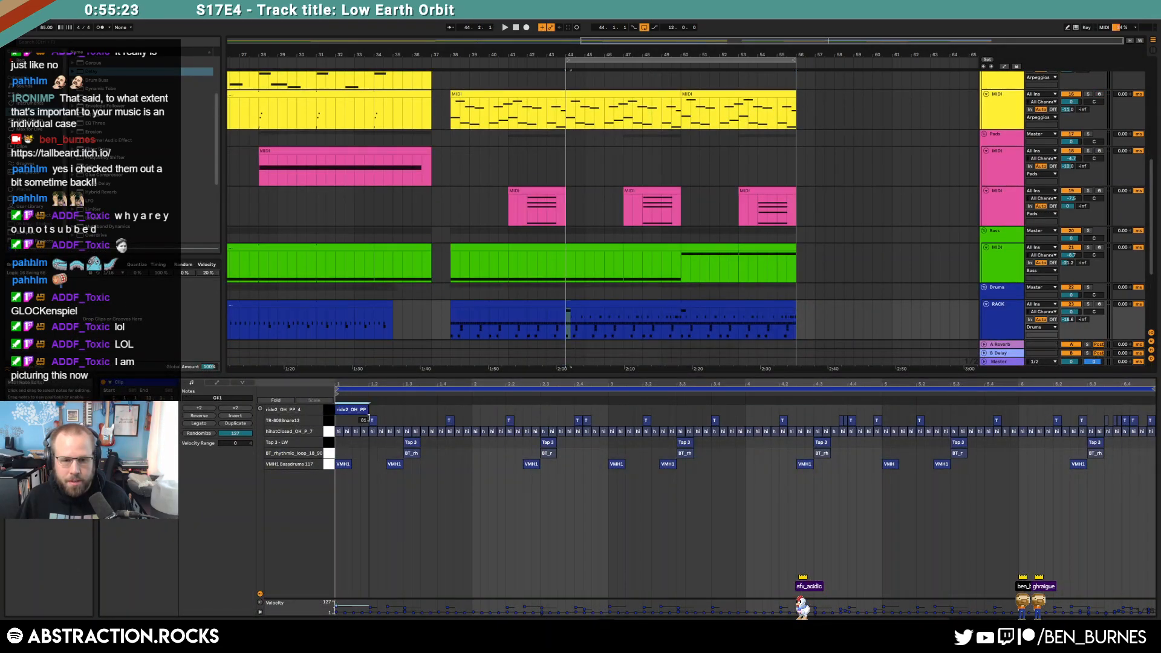
key("space")
Step: Duplicate the first bar's ride note into each of the following five bars of the drum clip
left_click_drag(472, 407, 337, 400)
key("ctrl+d")
key("ctrl+d")
key("ctrl+d")
key("ctrl+d")
key("ctrl+d")
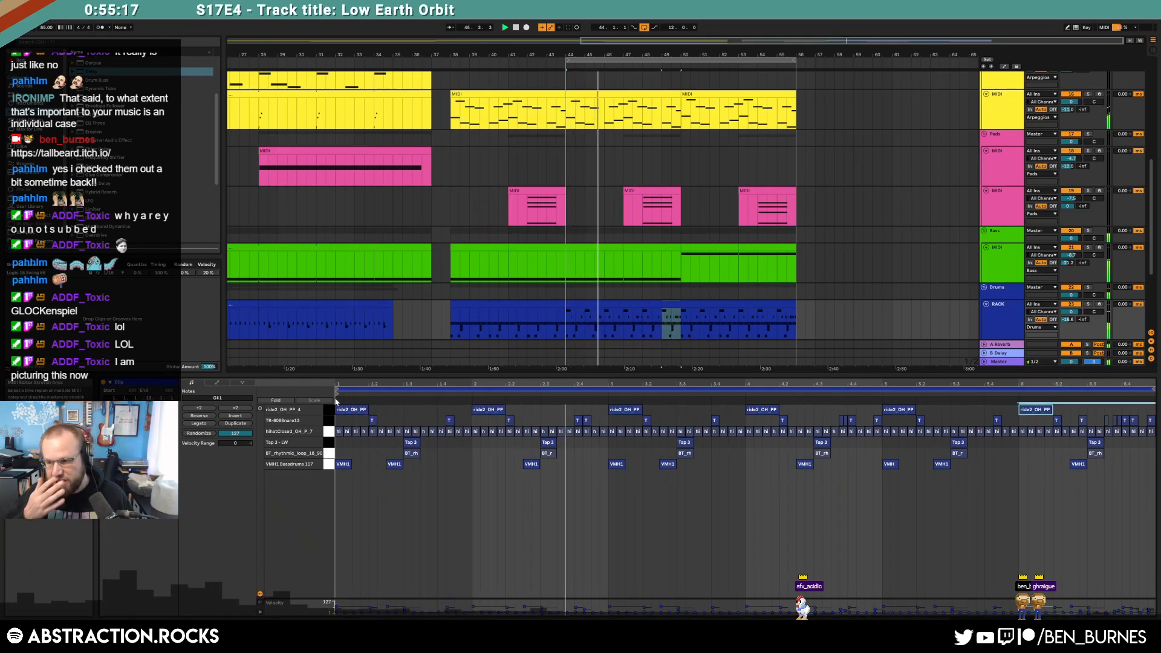
key("shift+Tab")
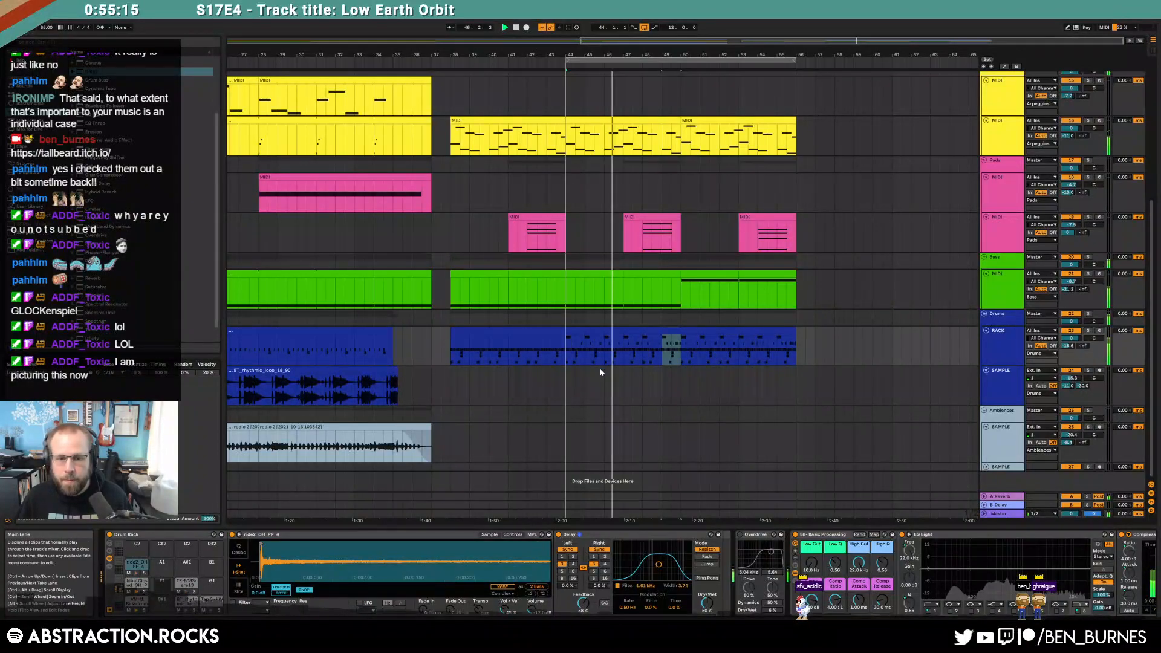
Step: Browse the user sample folders for a drum loop suited to the new section
left_click(592, 384)
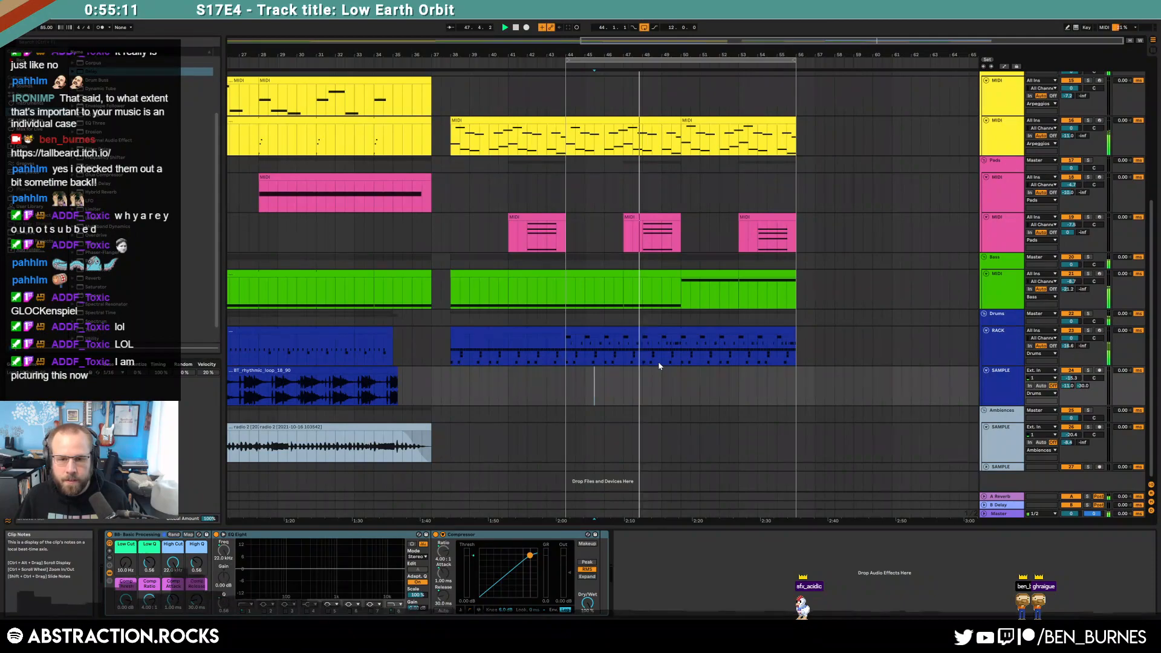
left_click(31, 235)
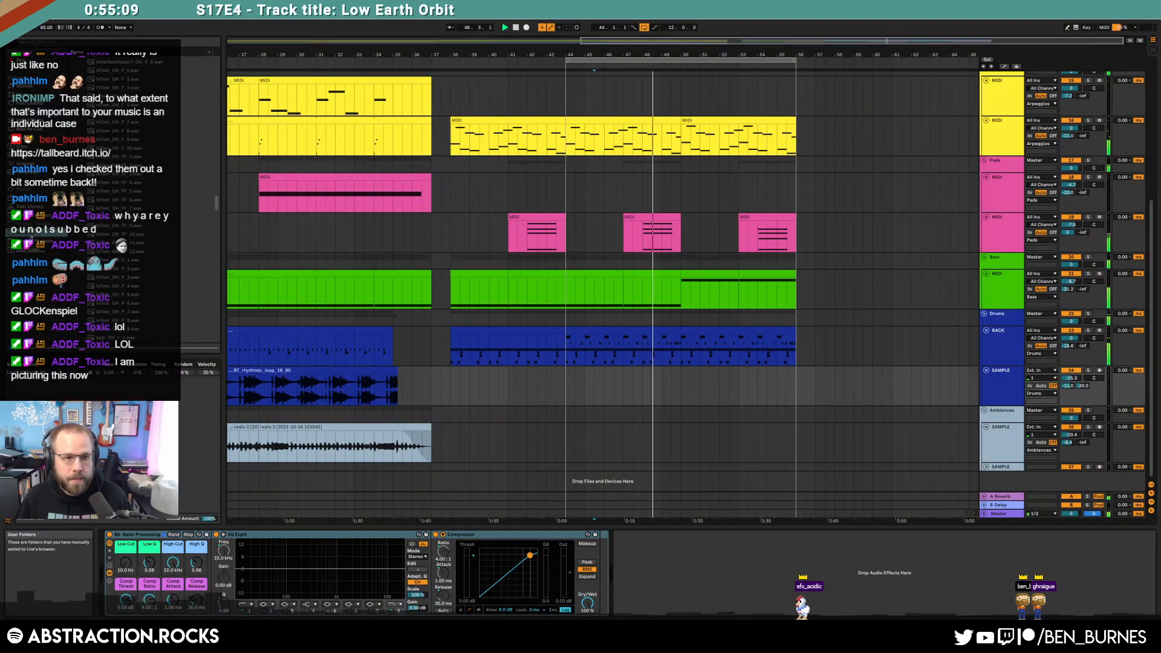
left_click_drag(217, 208, 203, 73)
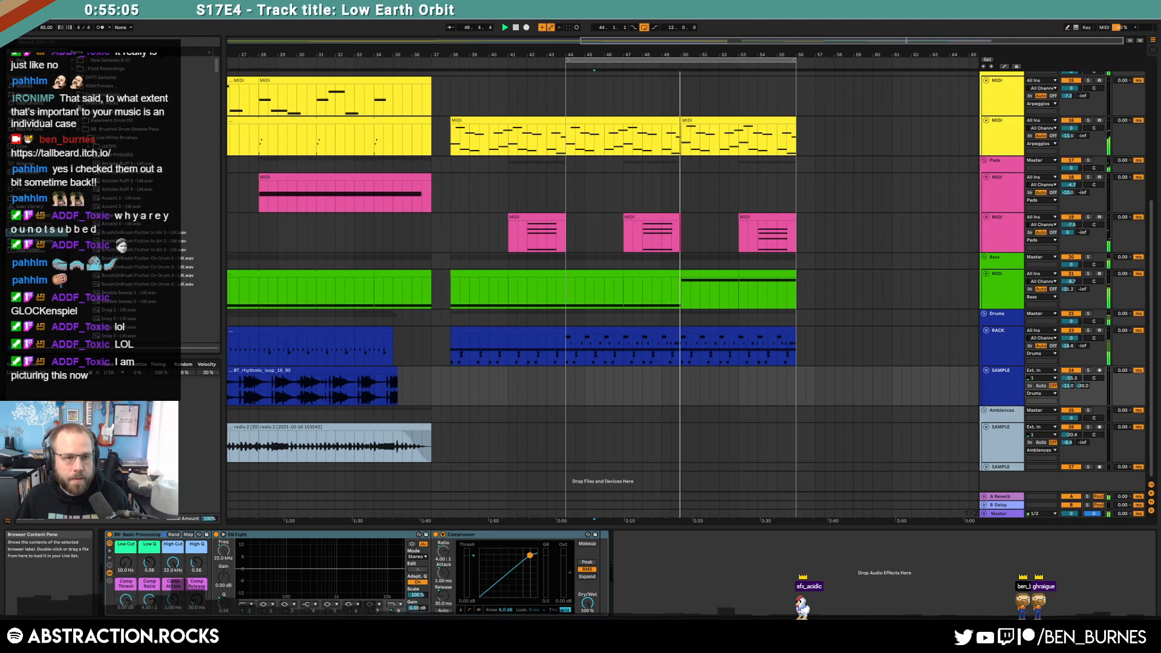
left_click(72, 105)
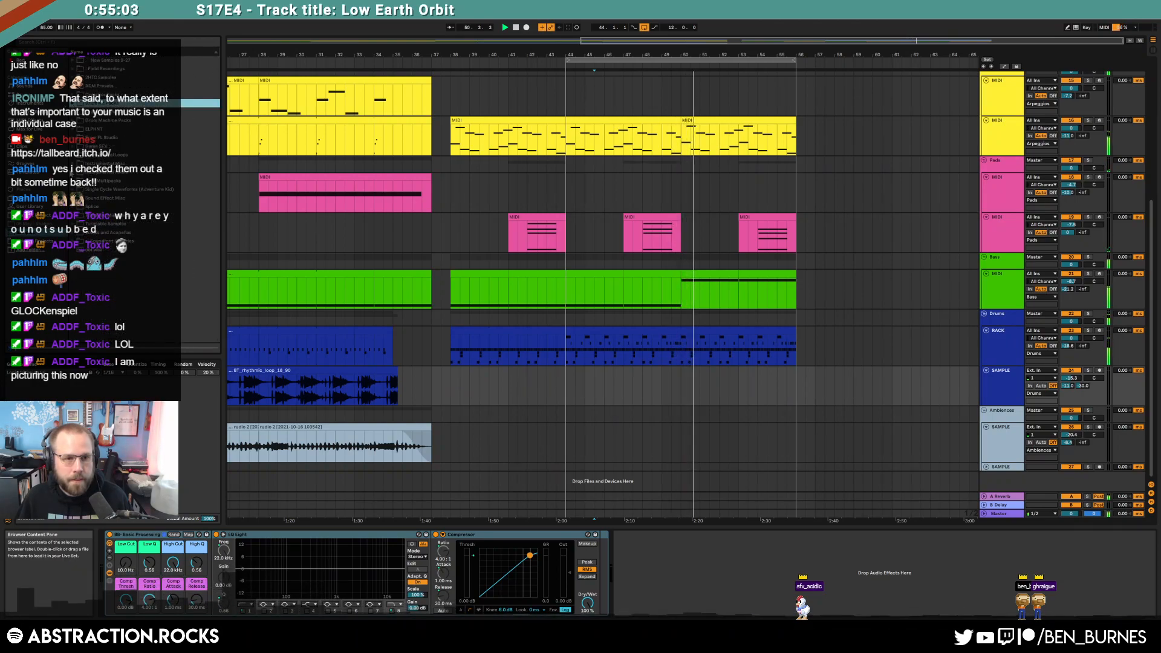
left_click(72, 164)
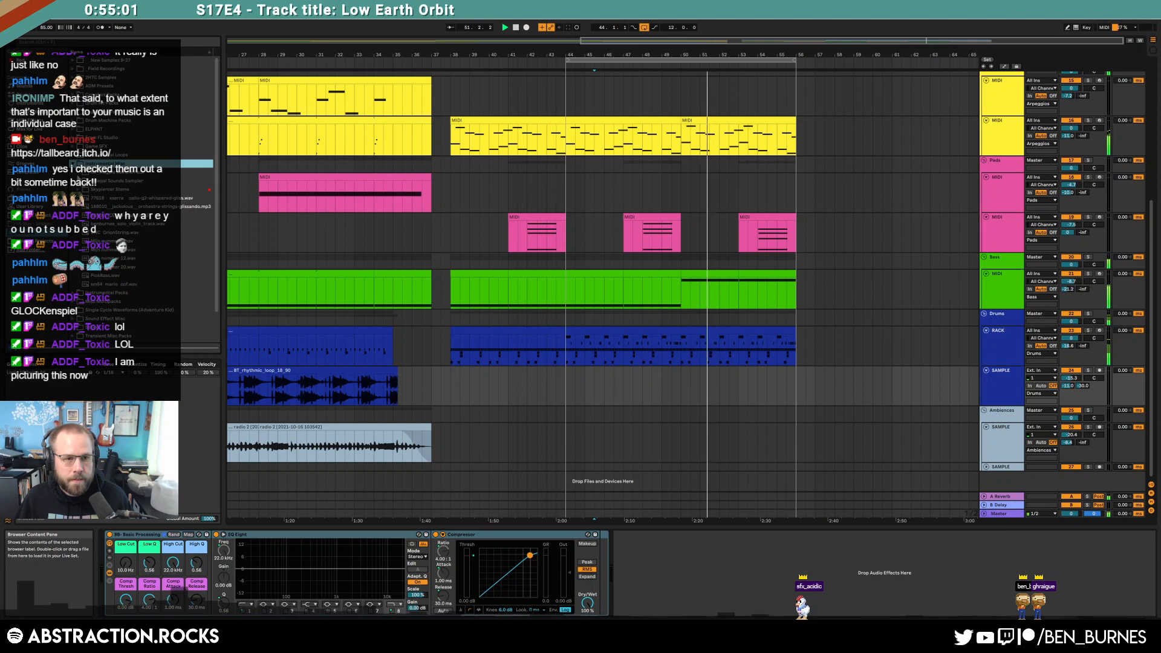
left_click(77, 173)
left_click(80, 175)
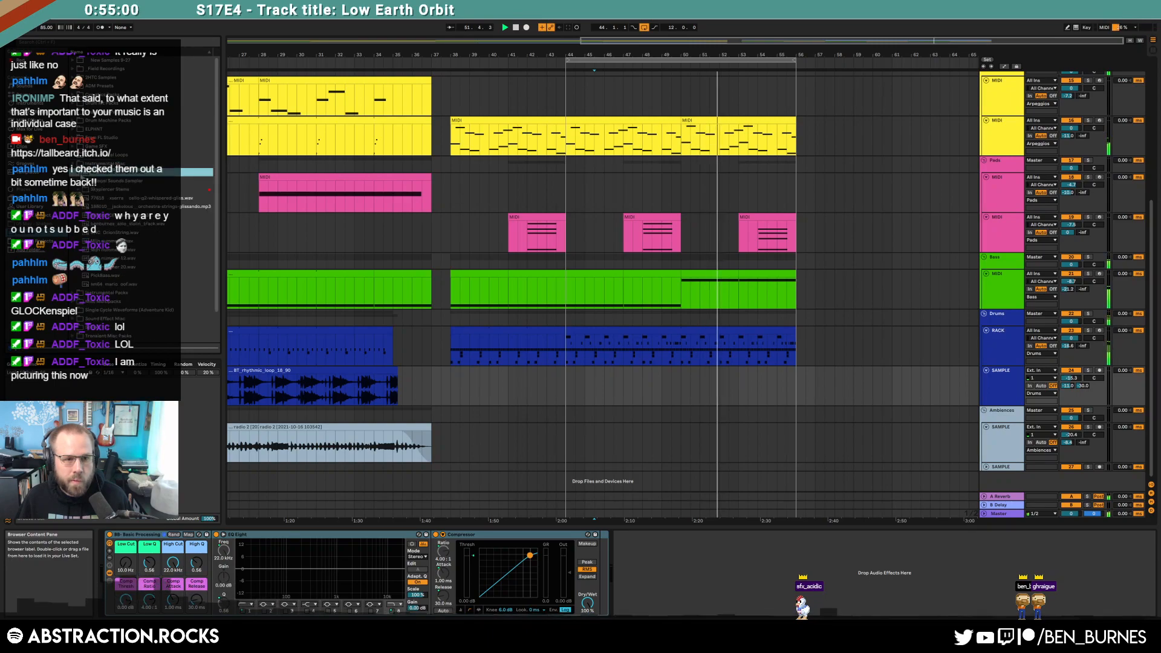
right_click(140, 190)
left_click(154, 229)
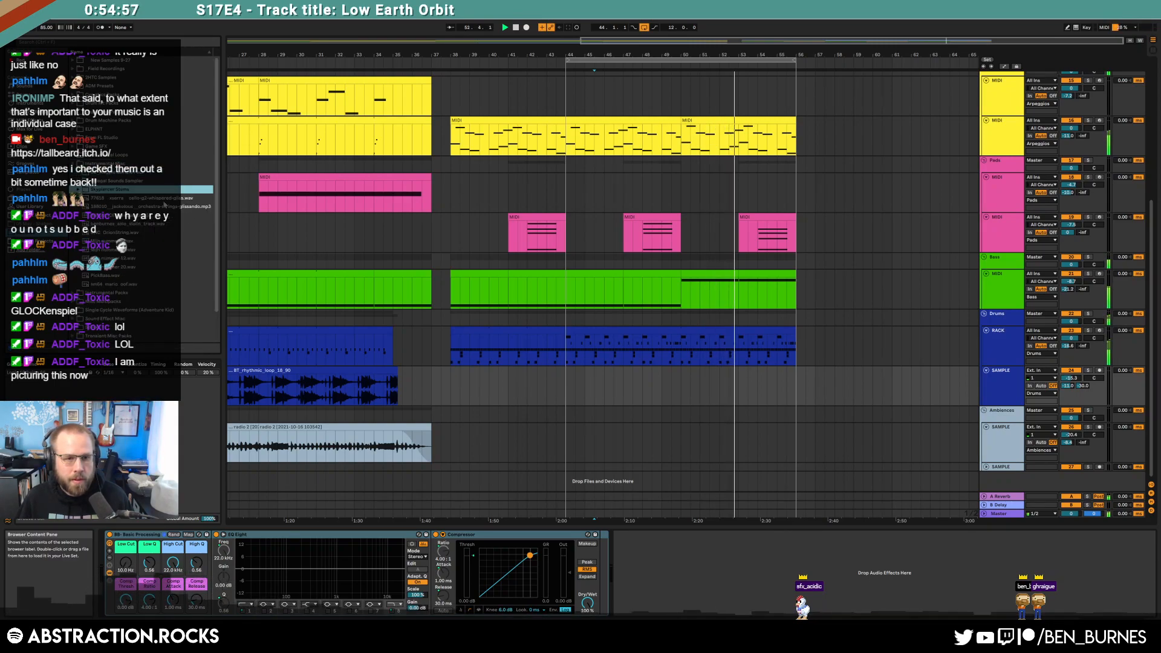
left_click(78, 181)
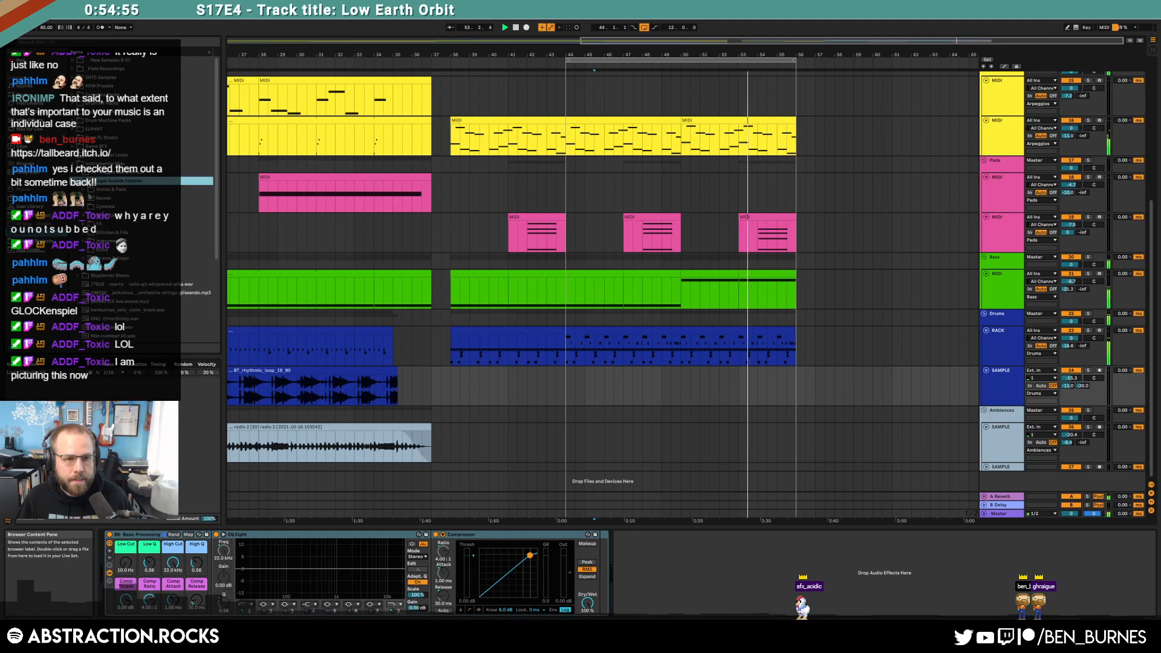
left_click(84, 216)
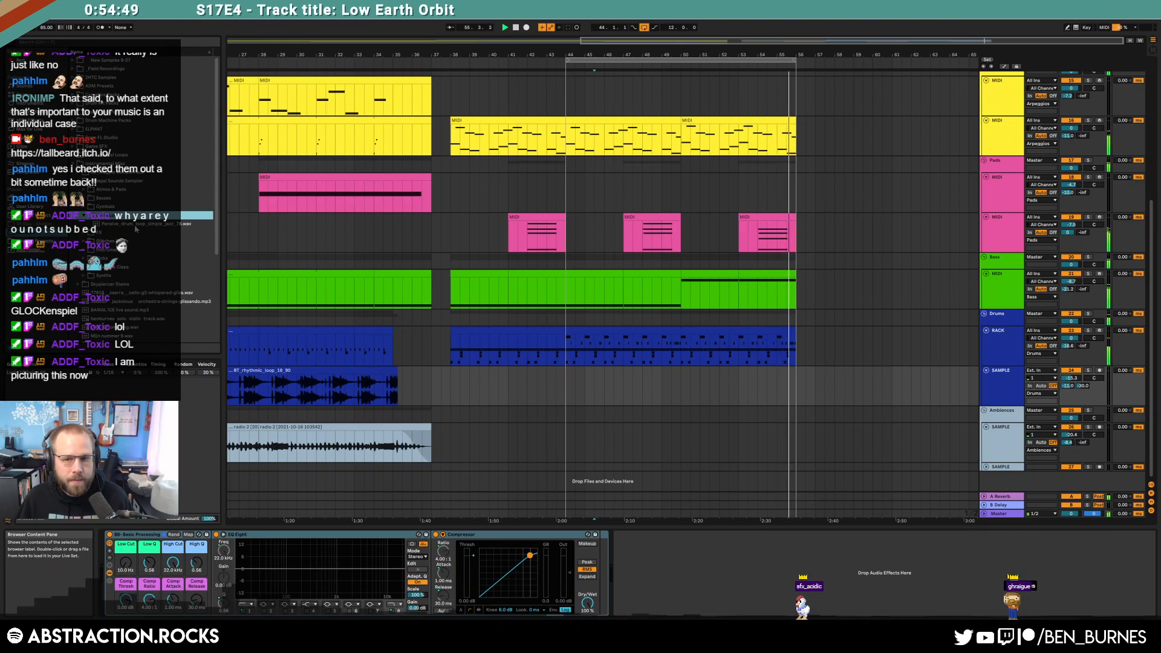
Step: Add Pensive_drum_loop_simple_jazz_78 on a new audio track in the Drums group and warp it with a BPM of 78
left_click(1000, 387)
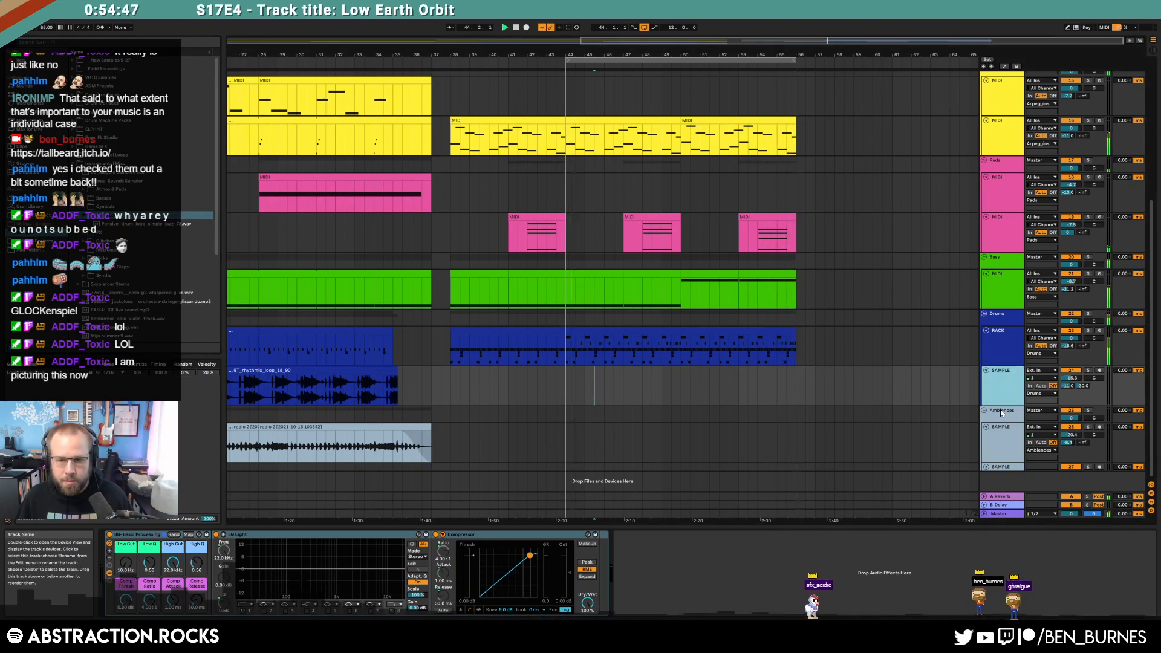
left_click_drag(110, 227, 843, 416)
left_click_drag(805, 412, 807, 410)
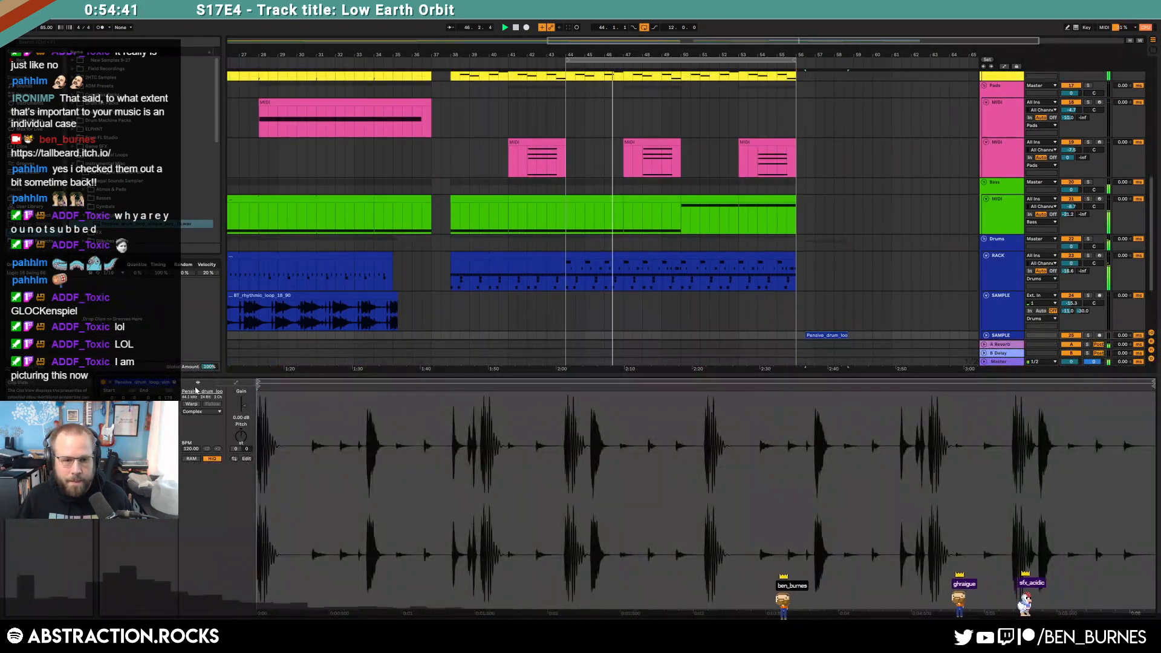
left_click(192, 405)
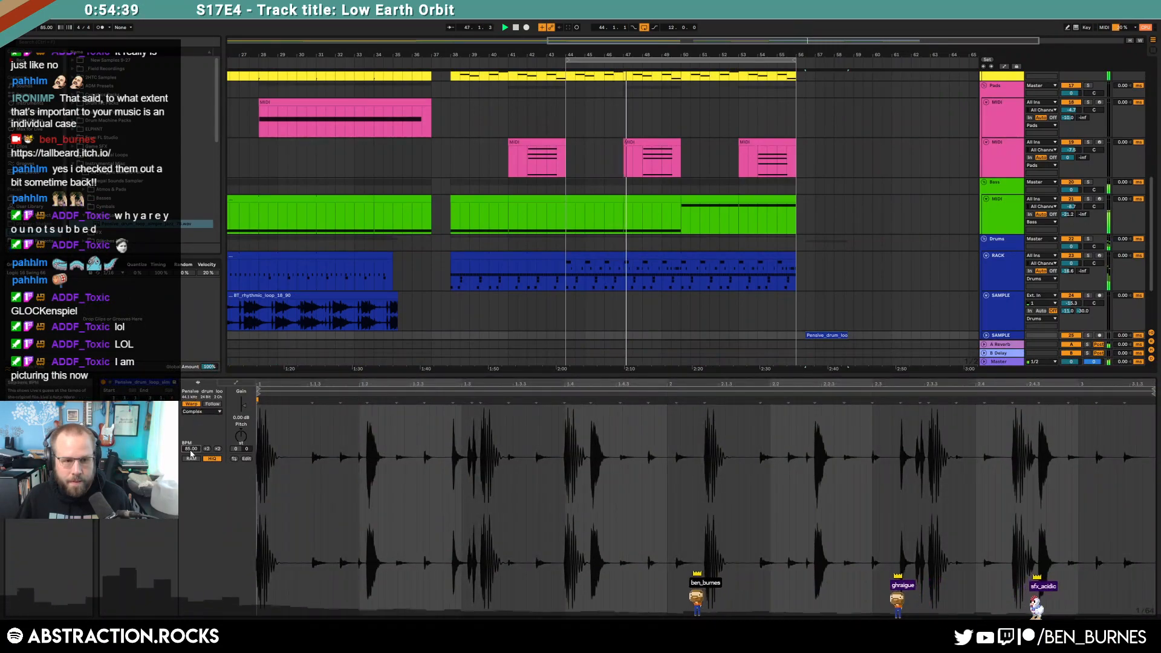
type("78")
key("Return")
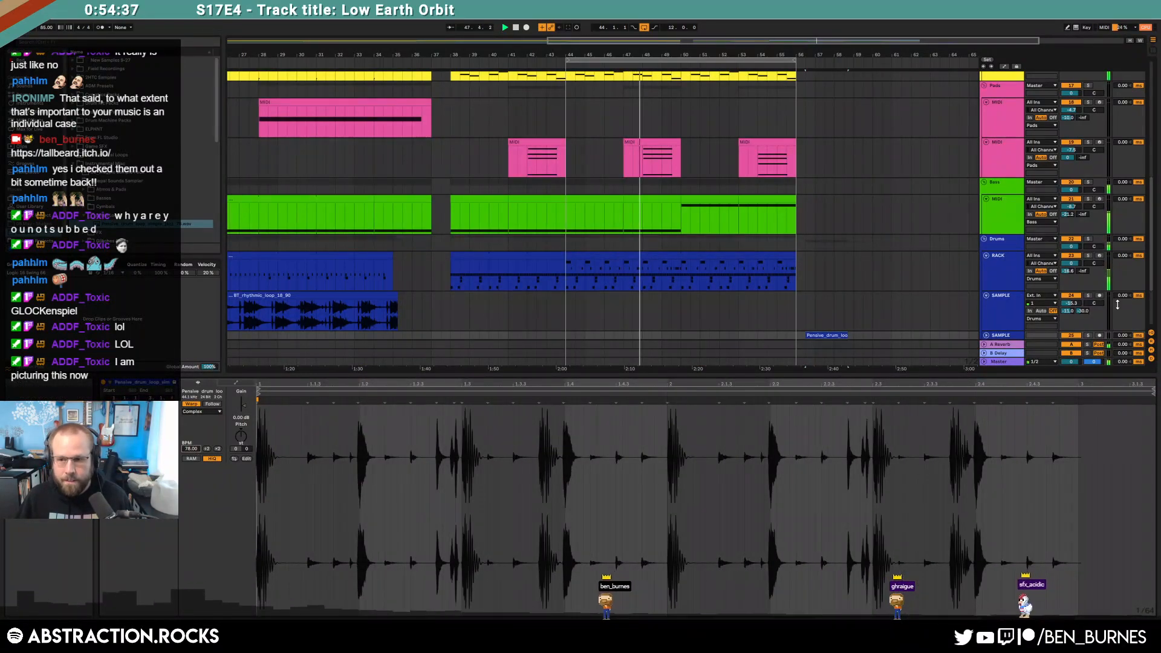
Step: Place the drum loop at bar 50 as two consecutive two-bar copies and adjust its track's volume
scroll(980, 346, "down", 2)
left_click_drag(825, 307, 699, 307)
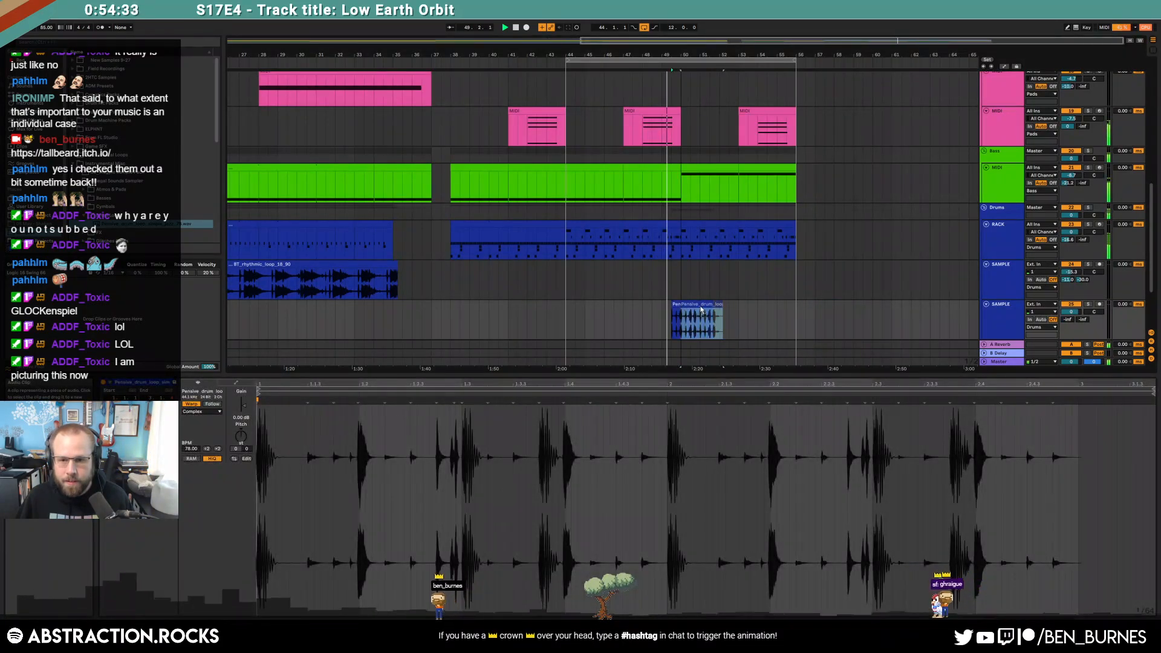
mouse_move(1071, 313)
left_mouse_down()
mouse_move(1071, 327)
mouse_move(1072, 314)
left_mouse_up()
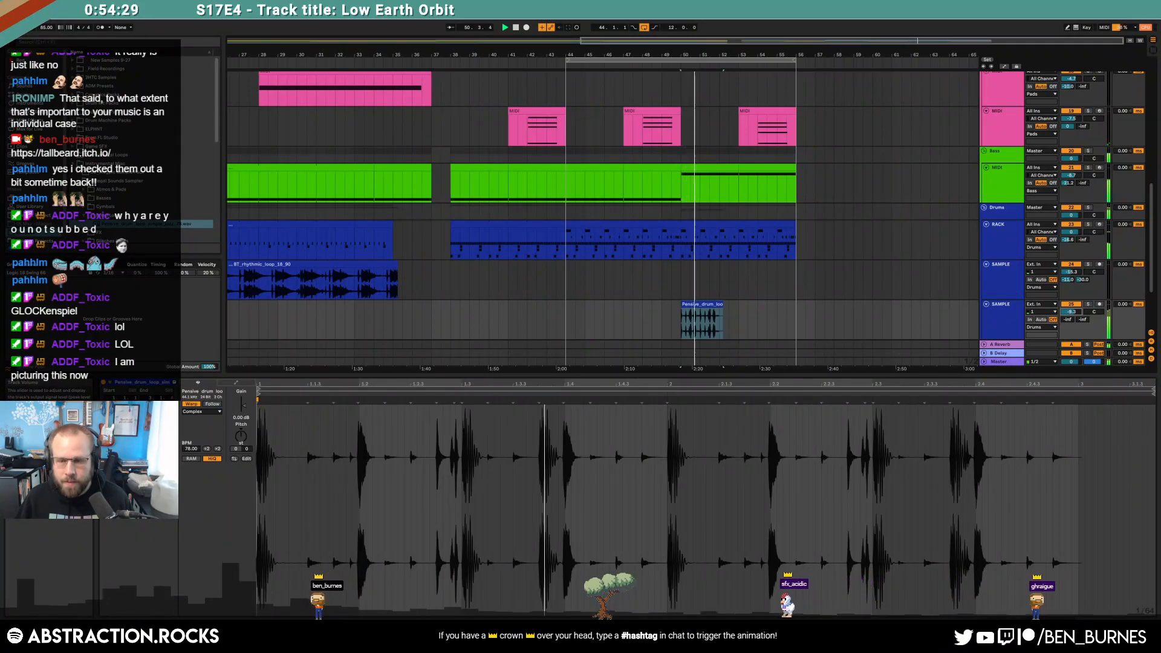
left_click_drag(722, 304, 714, 304)
key("ctrl+d")
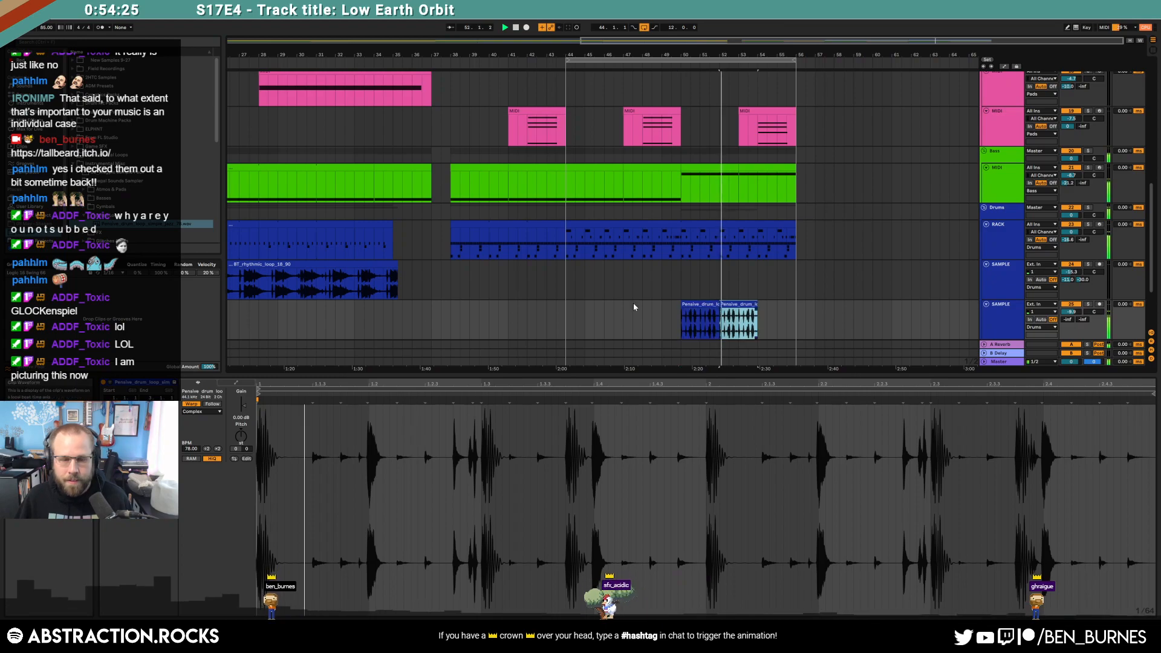
Step: Repeat a short slice over the end of the second loop clip and duplicate the edited two bars to bar 54
scroll(764, 315, "up", 5)
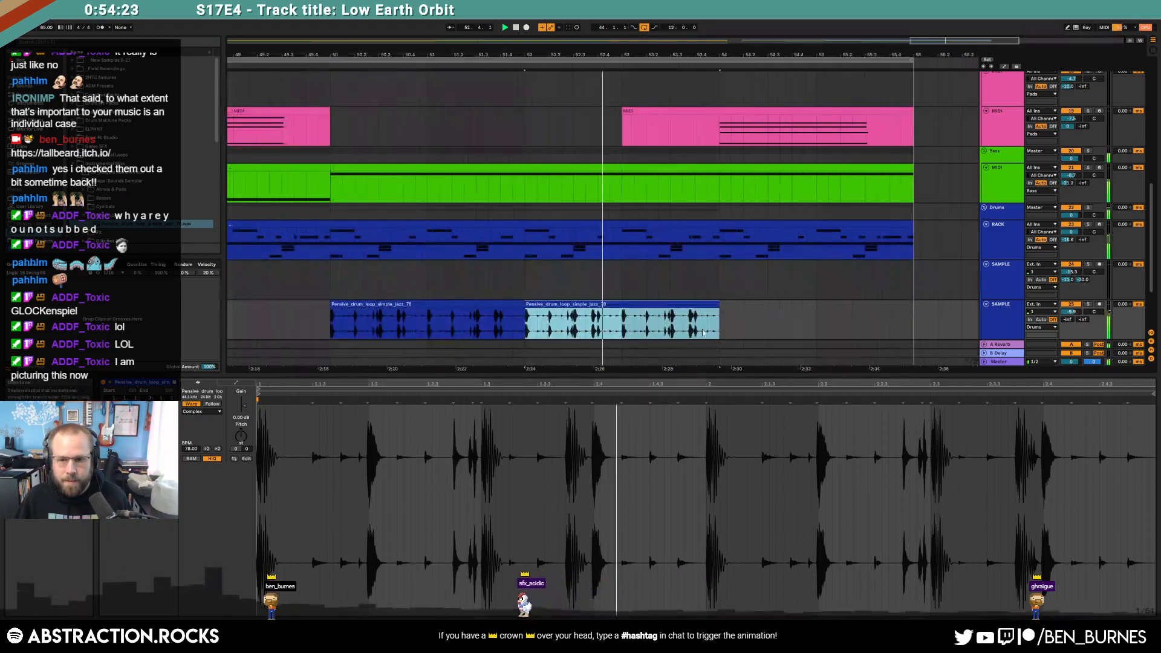
left_click(702, 327)
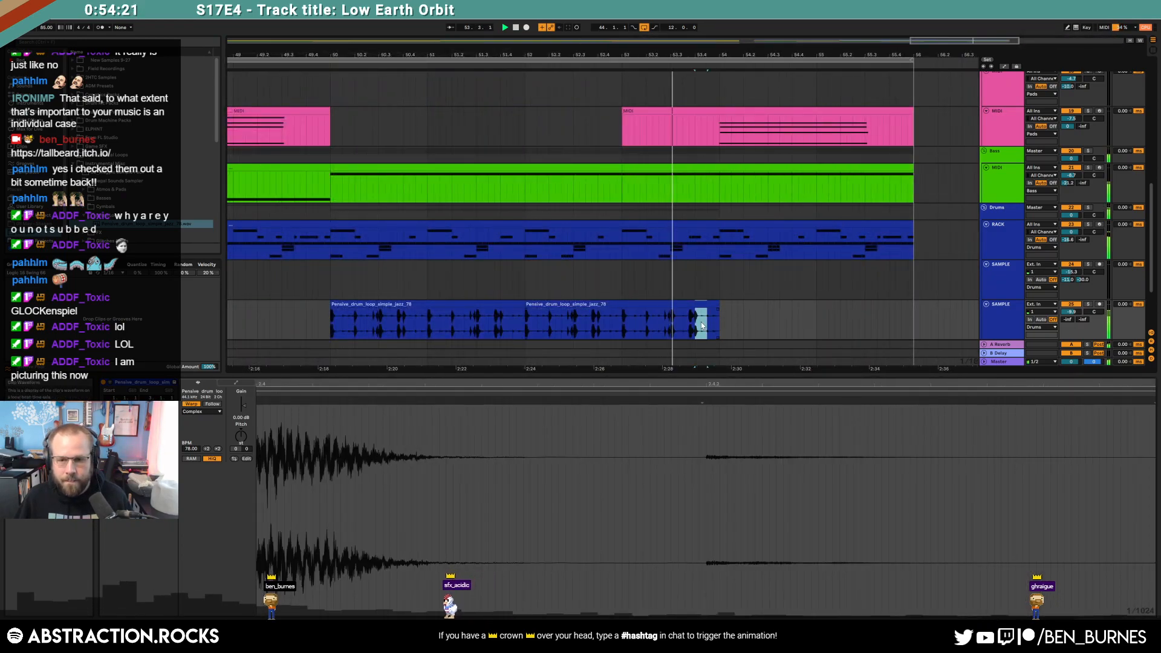
key("ctrl+e")
left_click(716, 305)
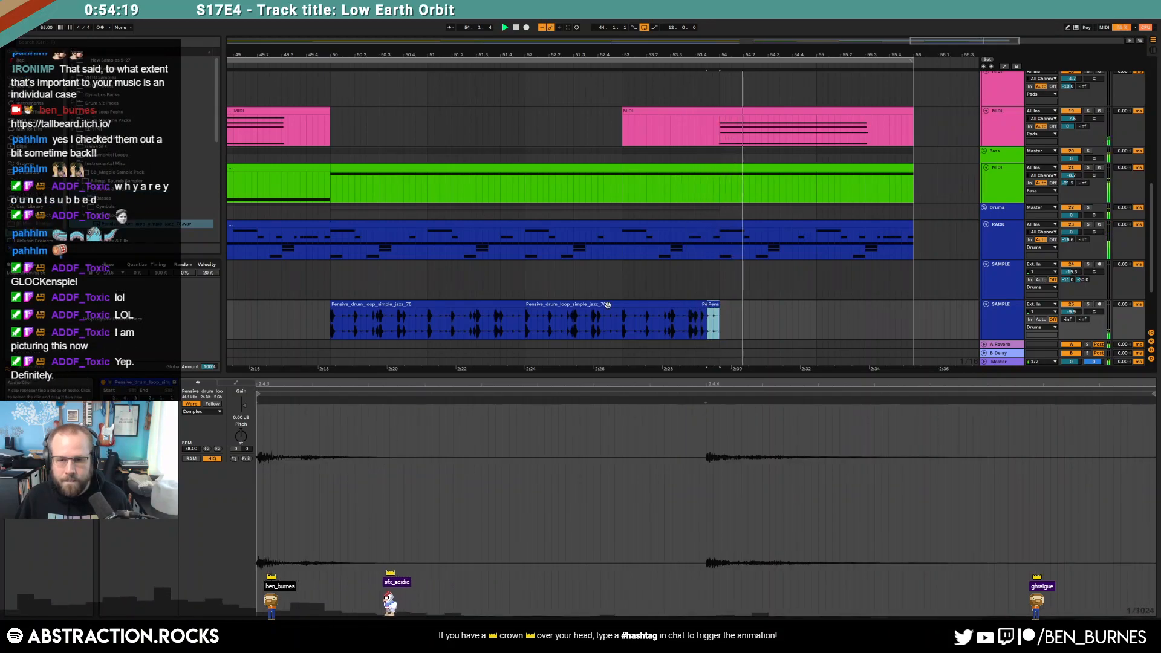
left_click(547, 305, "shift")
key("ctrl+d")
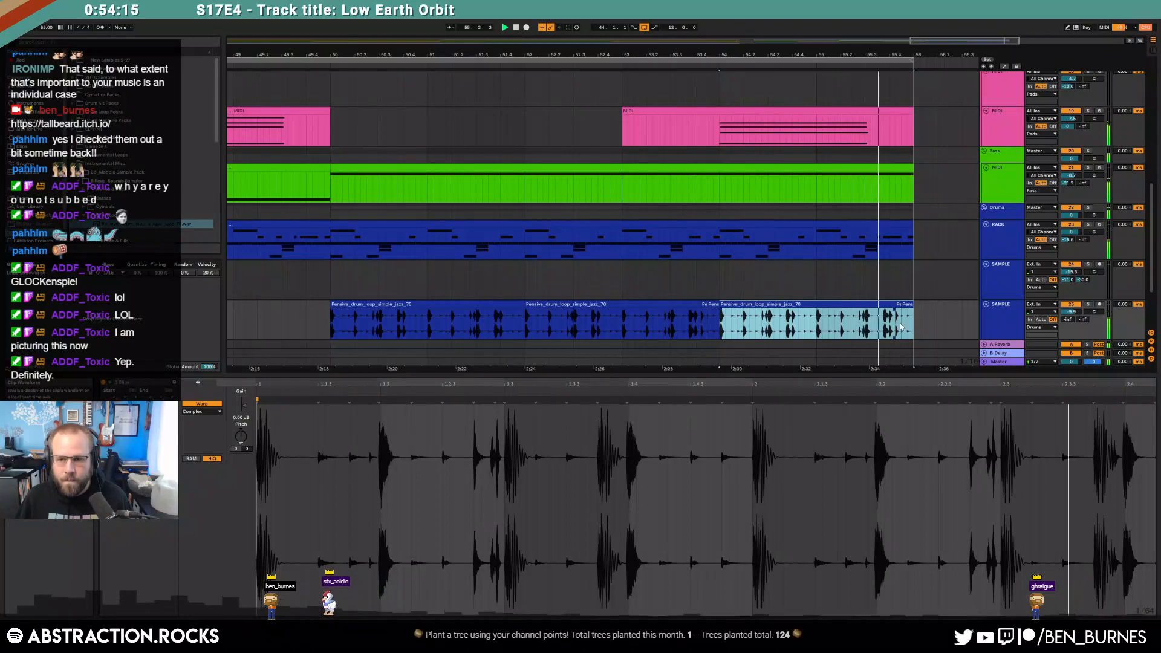
Step: Paste another copy of the short slice into the final loop clip at about 55.3.3
scroll(900, 327, "up", 5)
left_click(872, 328)
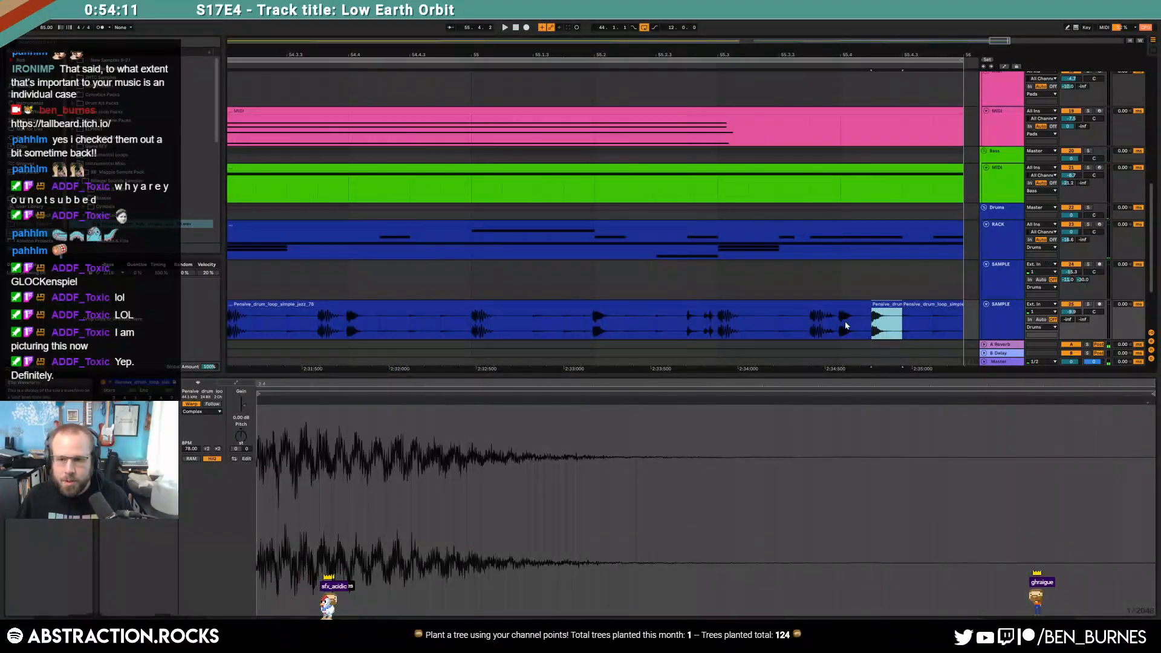
left_click(787, 330)
key("ctrl+v")
scroll(828, 321, "down", 8)
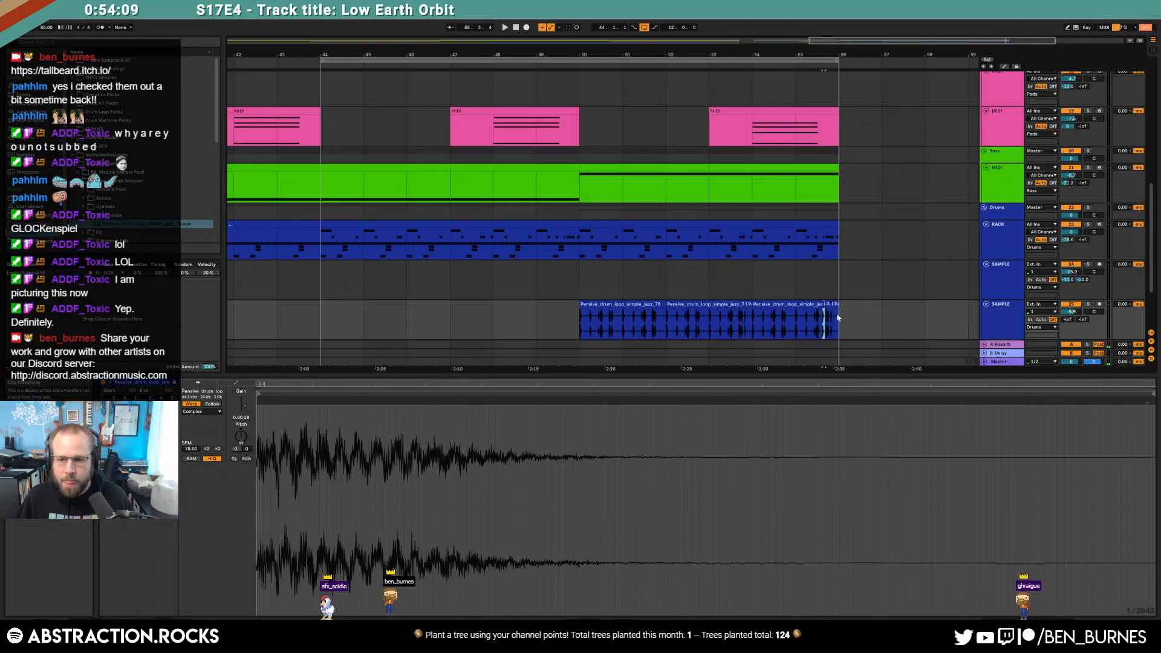
Step: Move the whole drum loop passage from bars 50–56 so that it starts at bar 56
left_click_drag(837, 317, 585, 317)
key("ctrl+x")
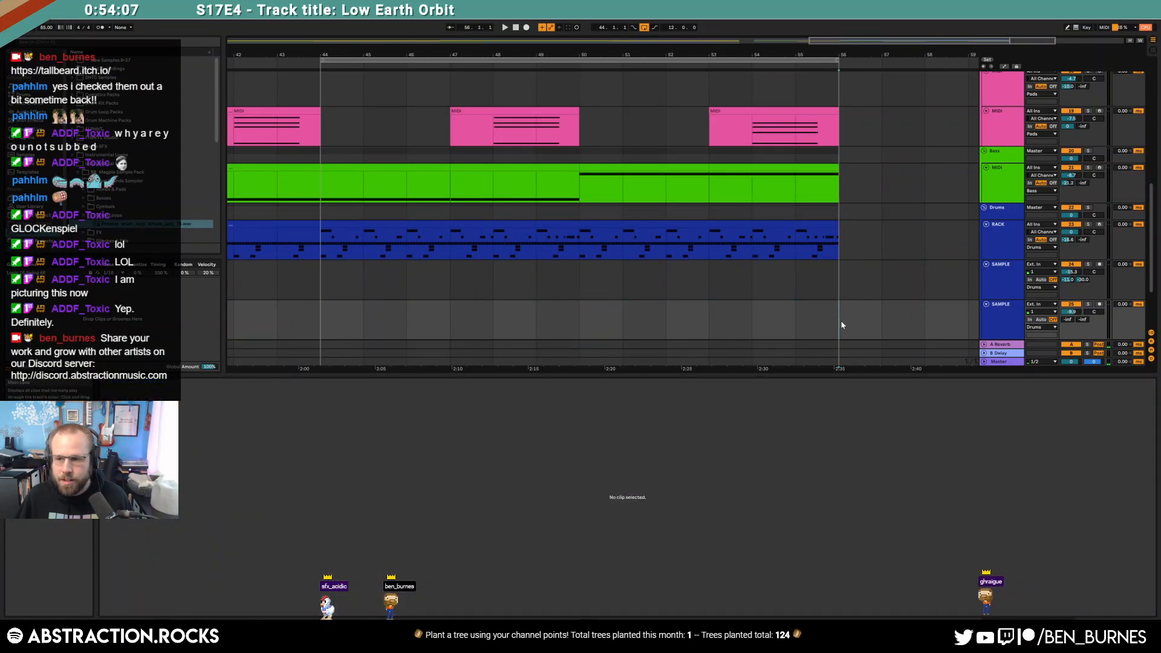
left_click(843, 321)
key("ctrl+v")
scroll(828, 296, "down", 5)
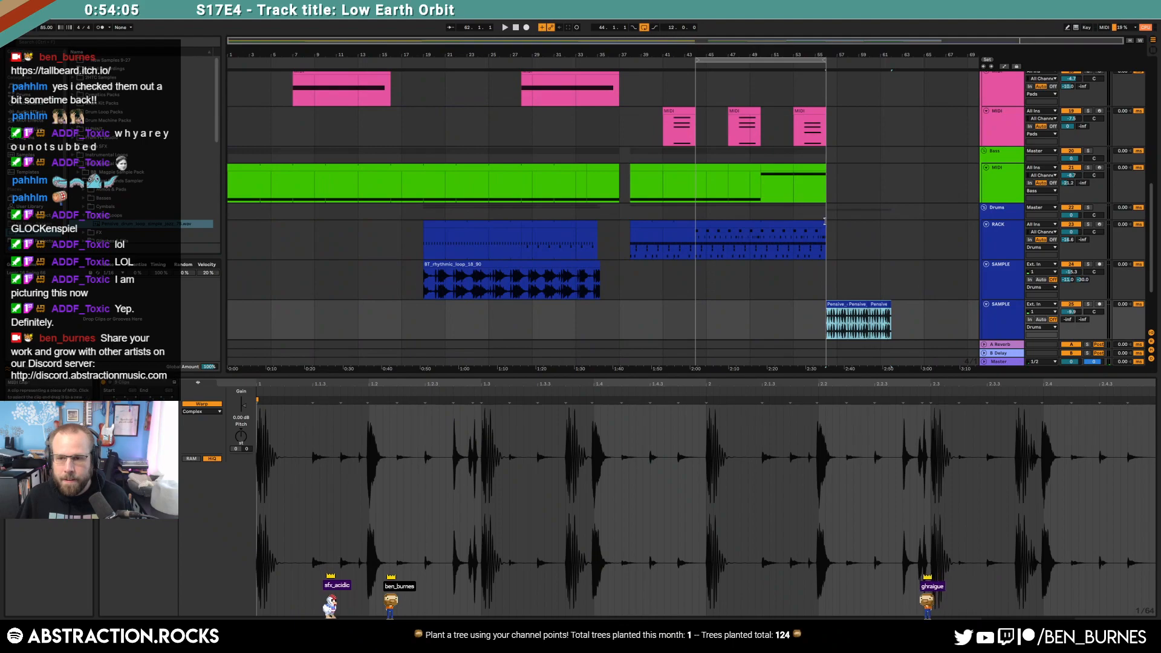
Step: Extend the RACK drum clip that starts at bar 44 so that it ends at bar 67
left_click_drag(824, 223, 912, 223)
left_click_drag(776, 56, 474, 89)
key("shift+Tab")
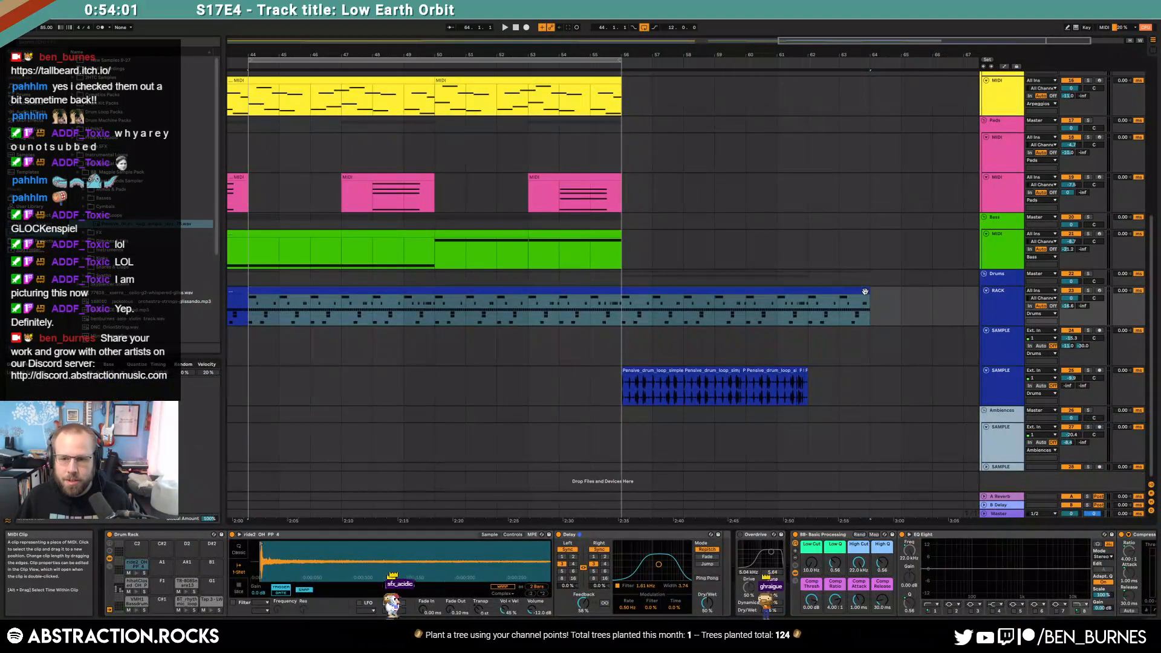
left_click(865, 292)
left_click_drag(879, 291, 991, 235)
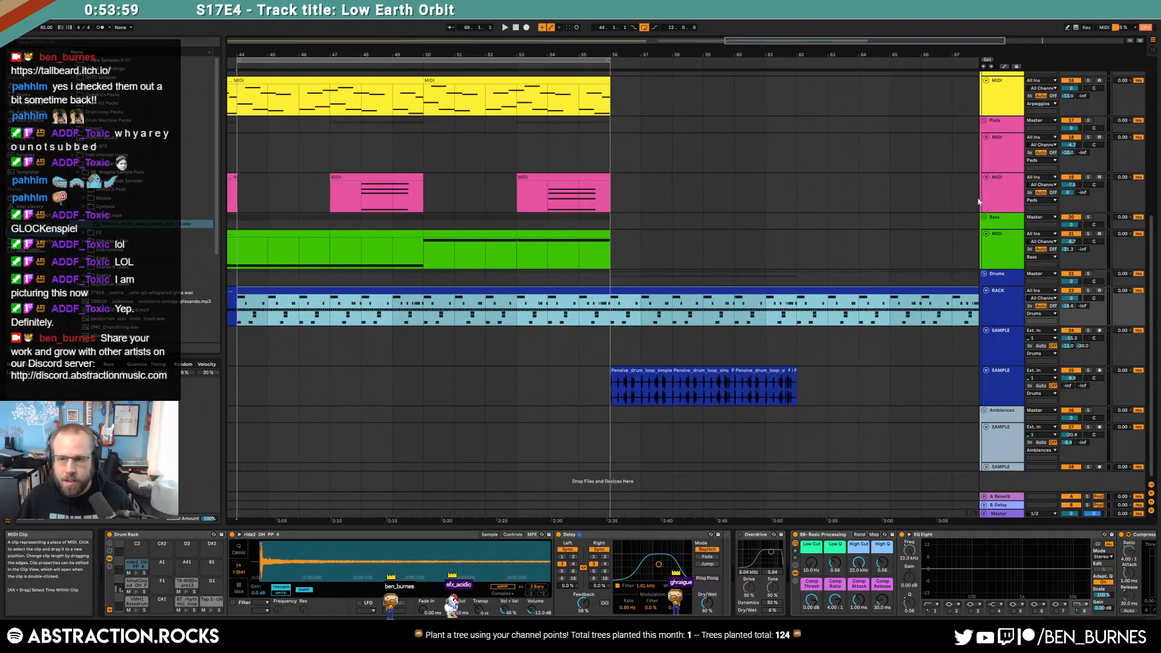
left_click_drag(758, 54, 680, 40)
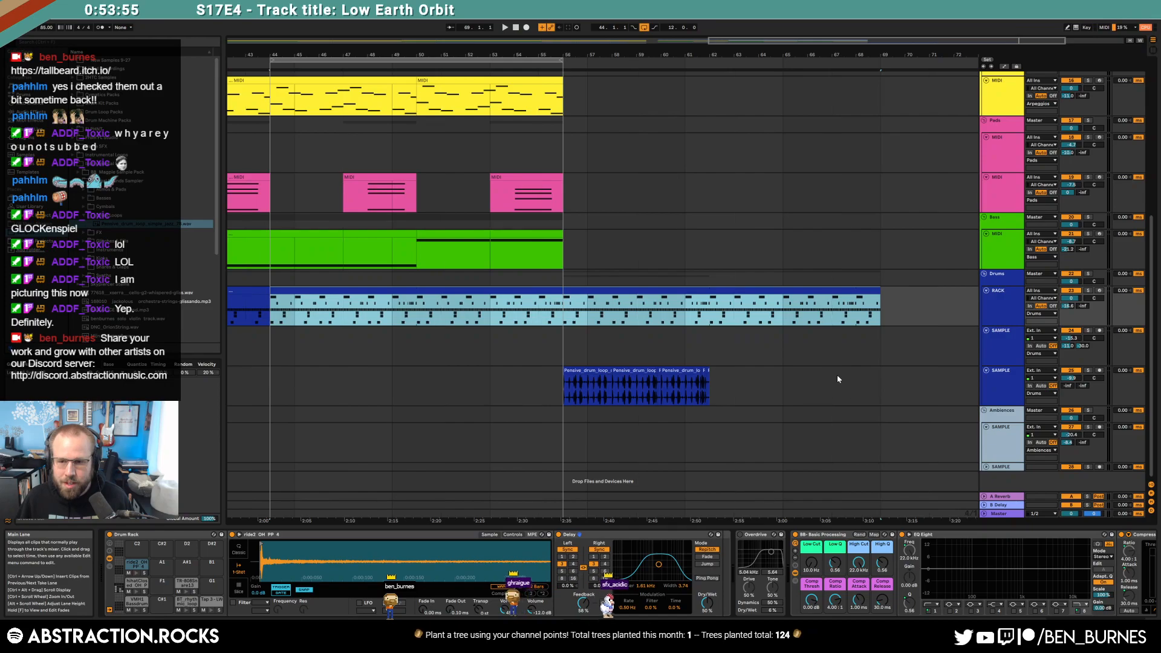
left_click_drag(879, 291, 833, 291)
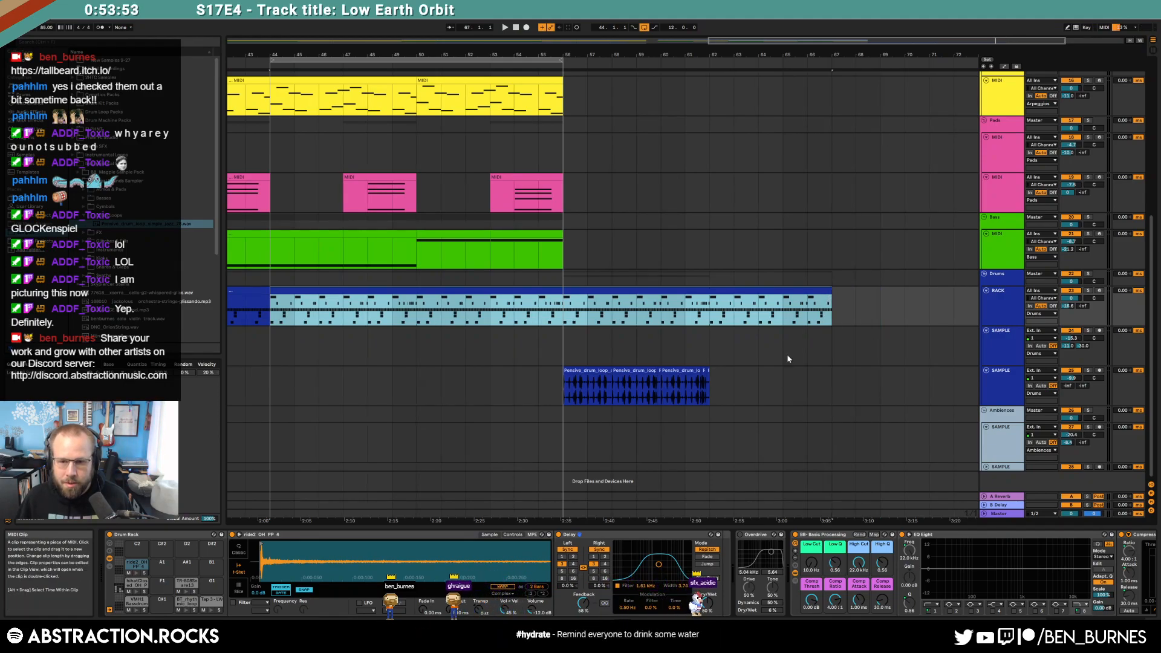
Step: Duplicate the six-bar drum loop passage to bar 62 and extend the RACK drum clip to bar 68
left_click(714, 379)
left_click_drag(700, 382, 573, 382)
key("ctrl+d")
left_click_drag(833, 291, 856, 291)
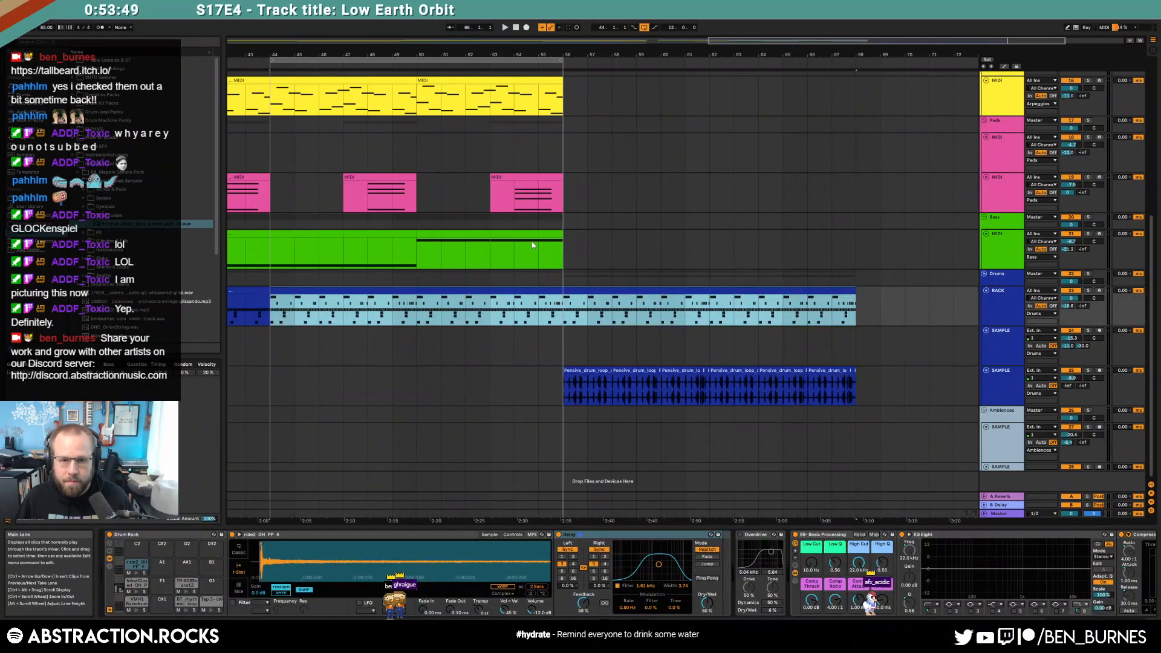
Step: Duplicate bars 44–56 of the bass and lower pad tracks to start at bar 56
left_click_drag(533, 245, 321, 235)
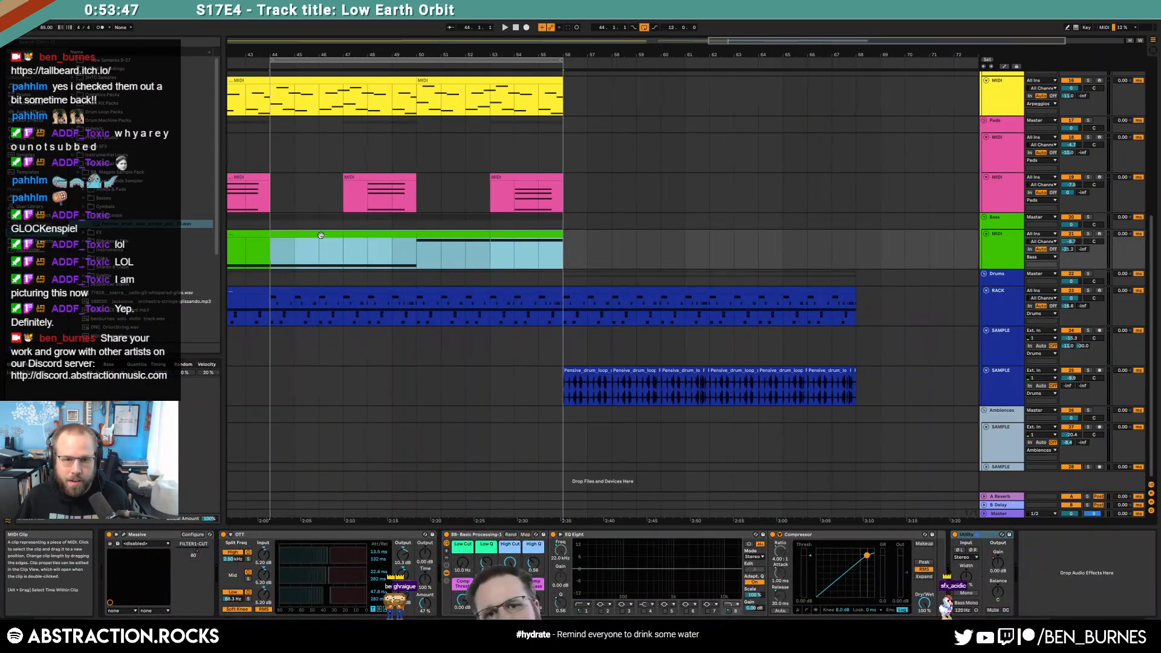
key("ctrl+d")
left_click_drag(561, 193, 270, 195)
key("ctrl+d")
Step: Duplicate bars 44–56 of the lower arpeggio track to start at bar 56
scroll(563, 264, "up", 5)
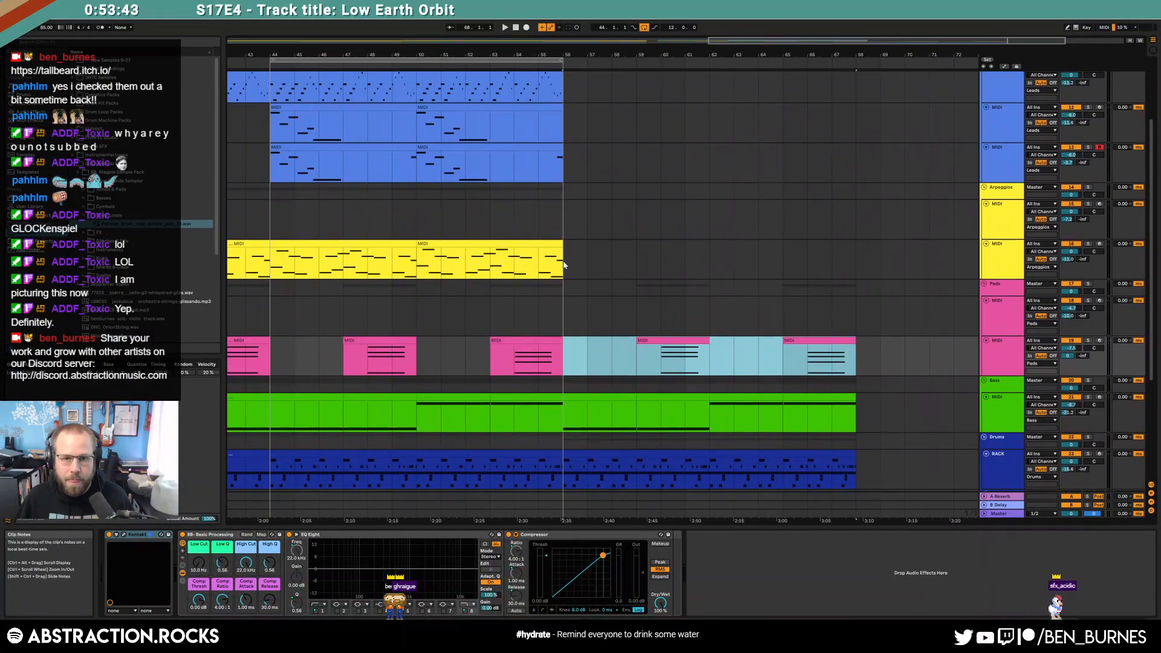
scroll(562, 264, "up", 1)
left_click(390, 277)
left_click(329, 255)
left_click_drag(270, 270, 565, 271)
key("ctrl+d")
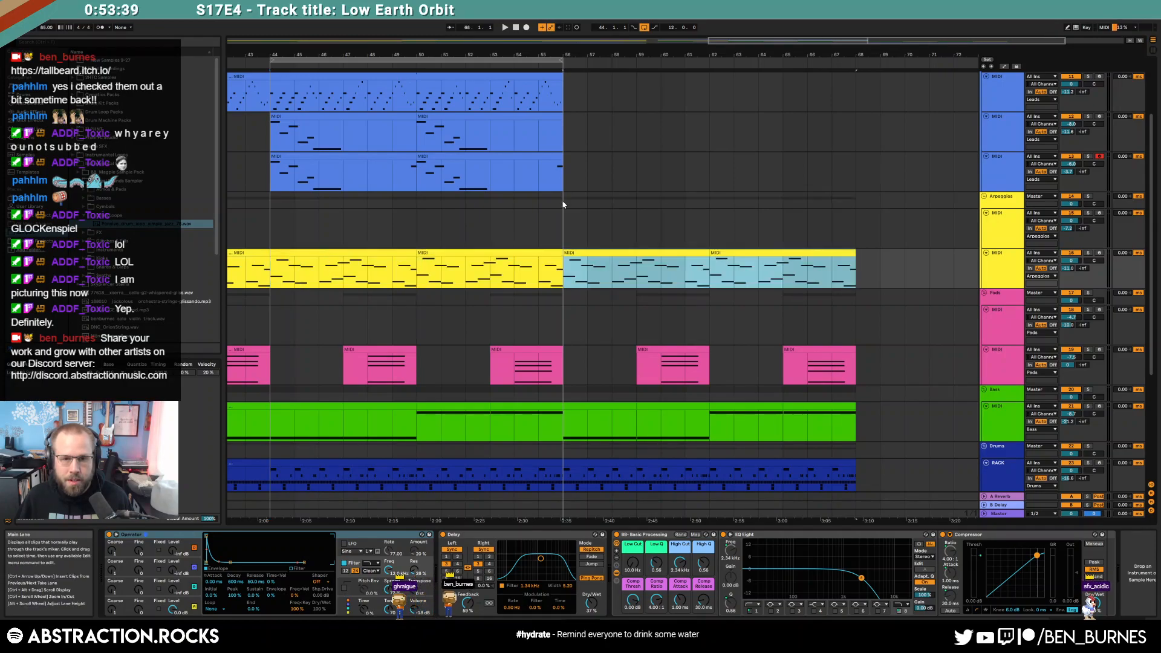
Step: In the middle lead track's clip at bar 50, lower the A#4 note two semitones to G#4
left_click(445, 166)
left_click(445, 118)
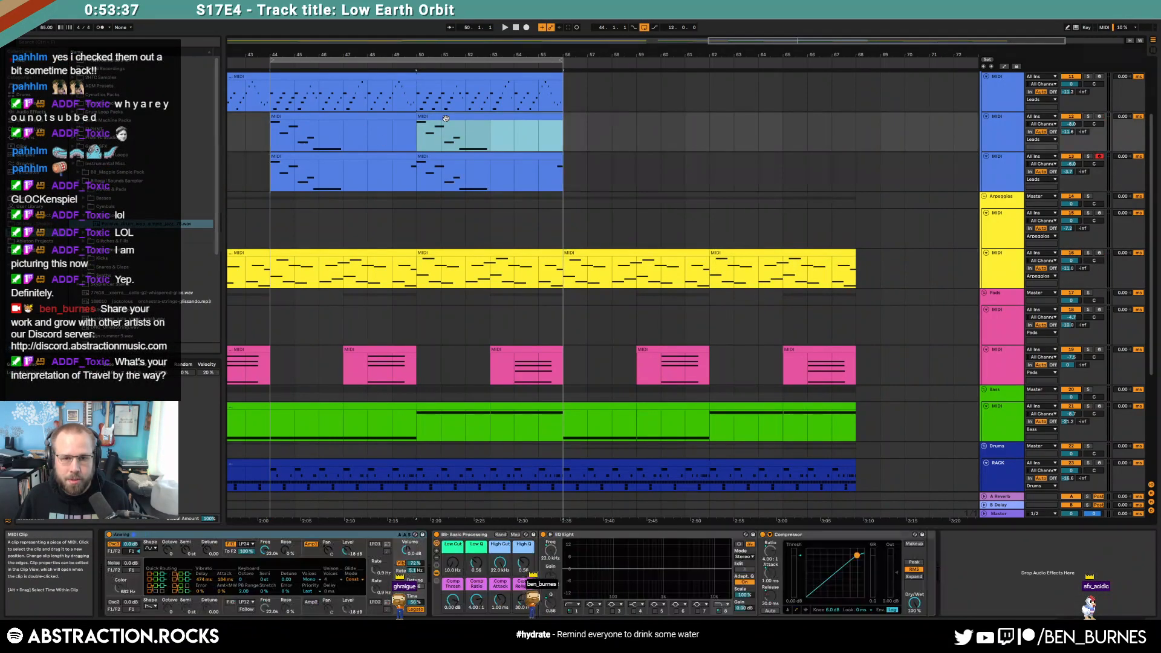
double_click(446, 118)
left_click(356, 470)
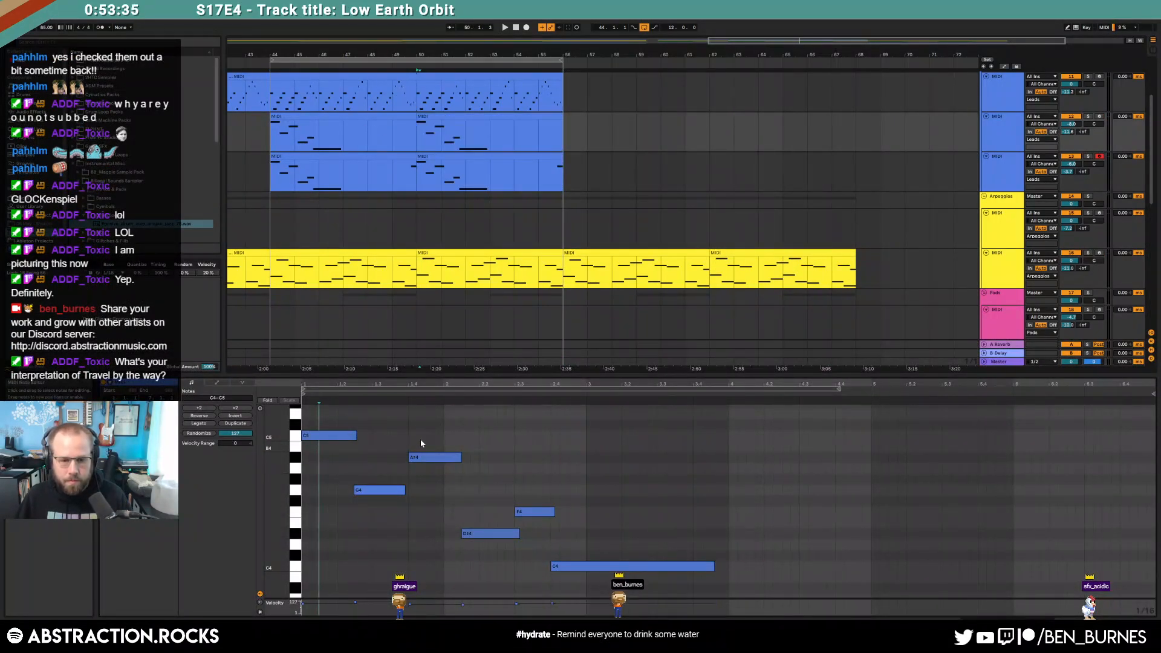
left_click(423, 457)
key("Down")
key("Down")
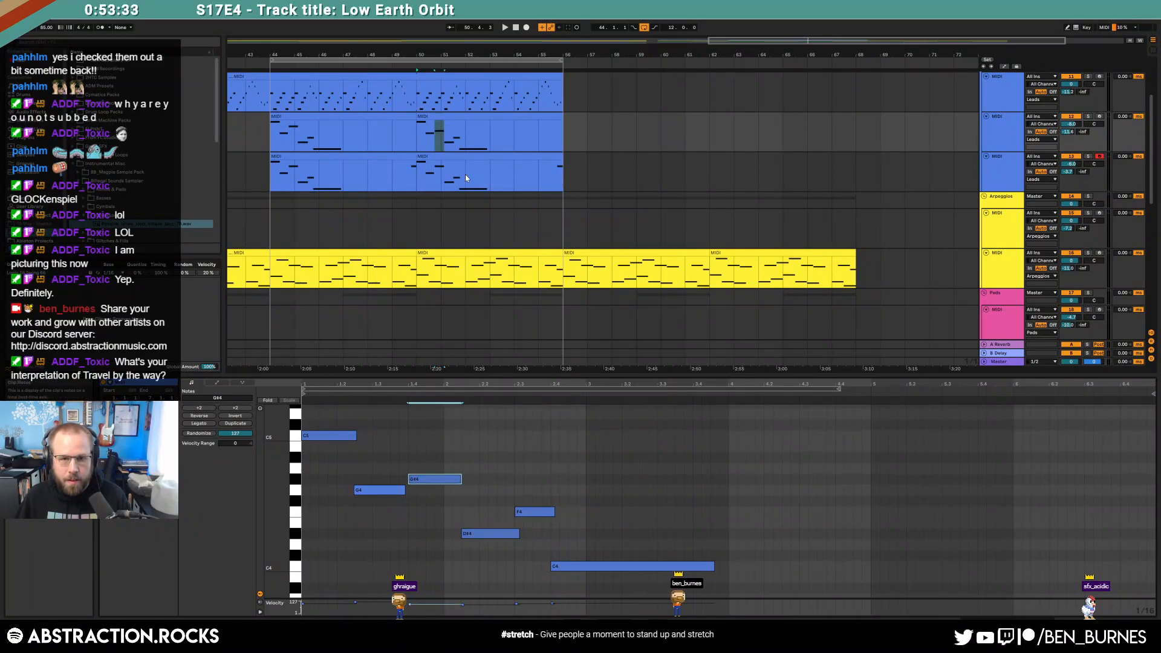
Step: In the lower lead track's clip at bar 50, lower the A#4 note two semitones to G#4
left_click(467, 158)
left_click(437, 457)
key("Down")
key("Down")
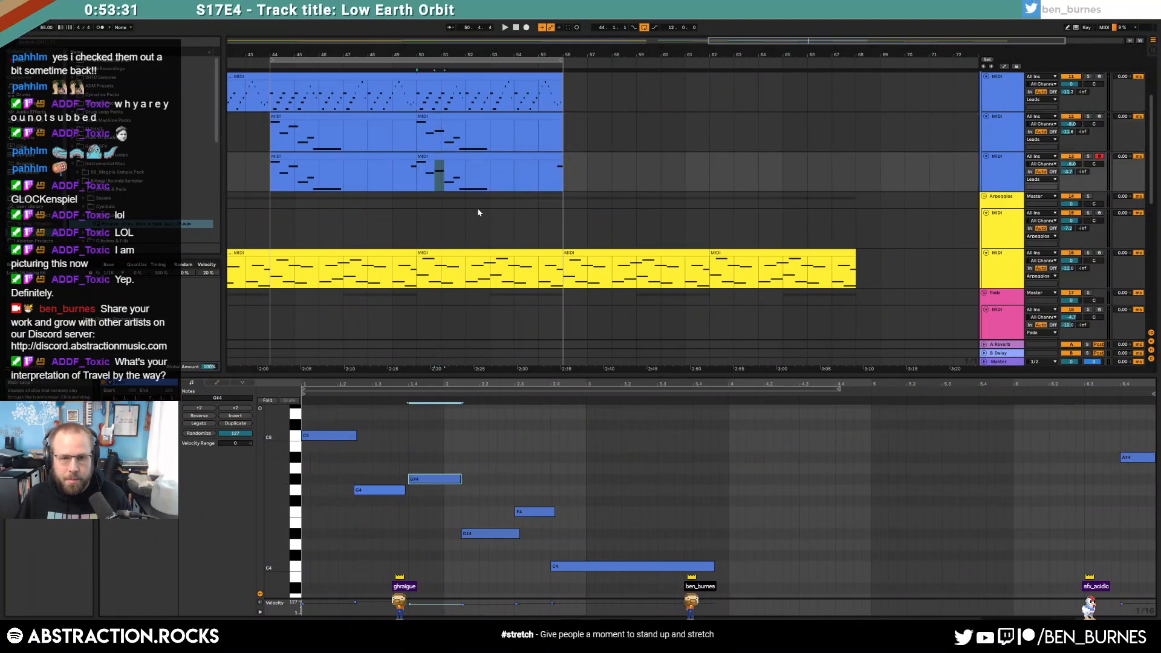
Step: Duplicate bars 44–56 of the two lower lead tracks to start at bar 56
left_click(474, 157)
left_click(406, 117, "shift")
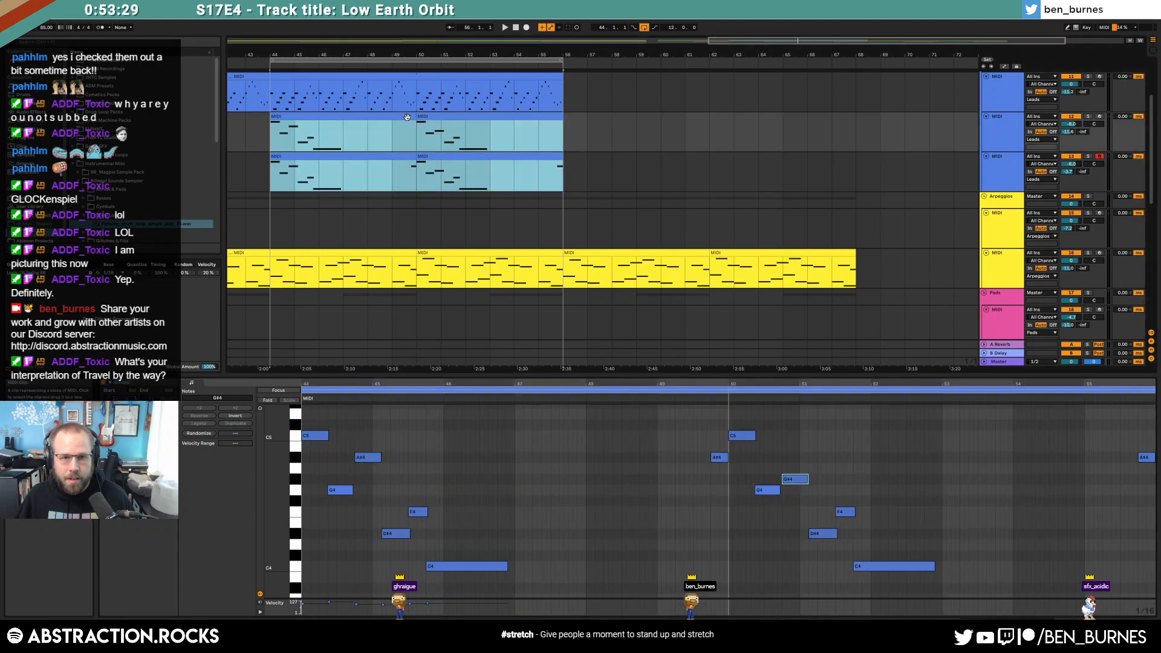
key("ctrl+d")
scroll(535, 210, "up", 3)
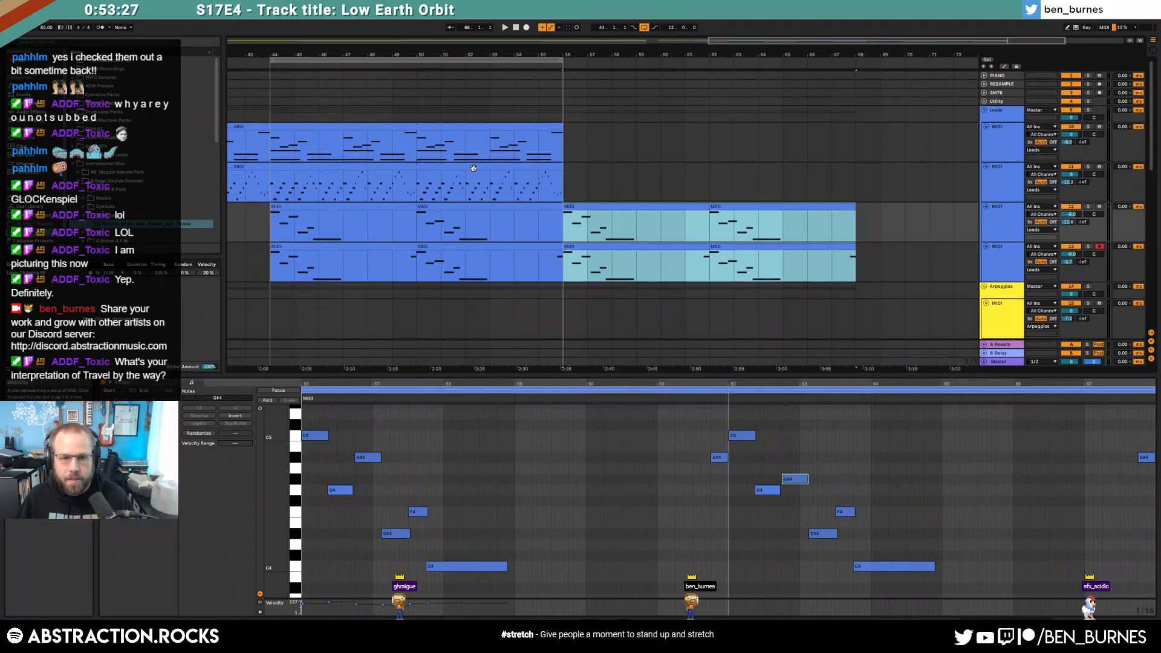
Step: Extend the clips on the two upper lead tracks from bar 56 to bar 68
left_click(474, 168)
left_click_drag(561, 173, 854, 179)
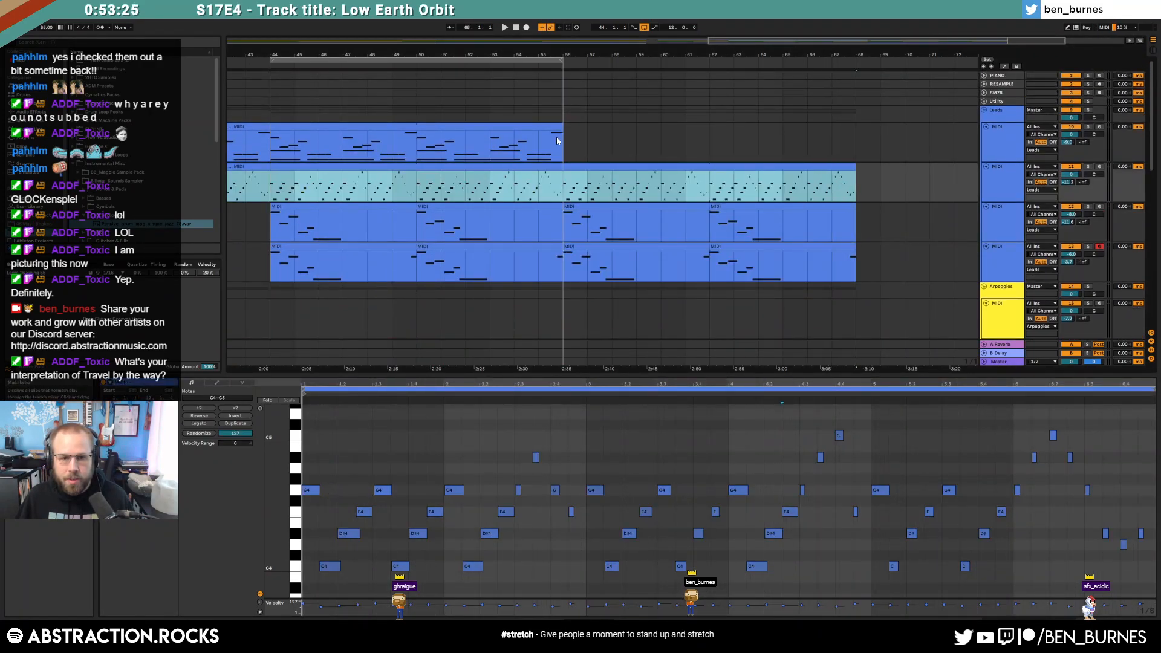
left_click_drag(560, 127, 858, 137)
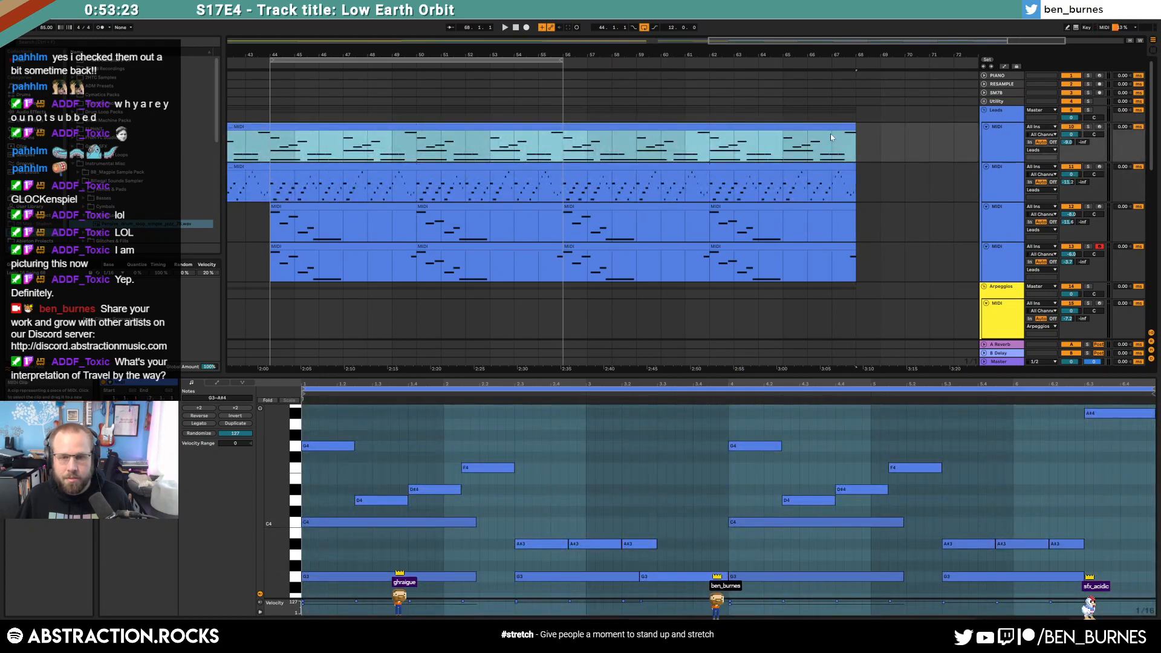
scroll(871, 136, "down", 3)
Step: Start playback from about bar 33 and move the loop region to bars 56–68
left_click(494, 65)
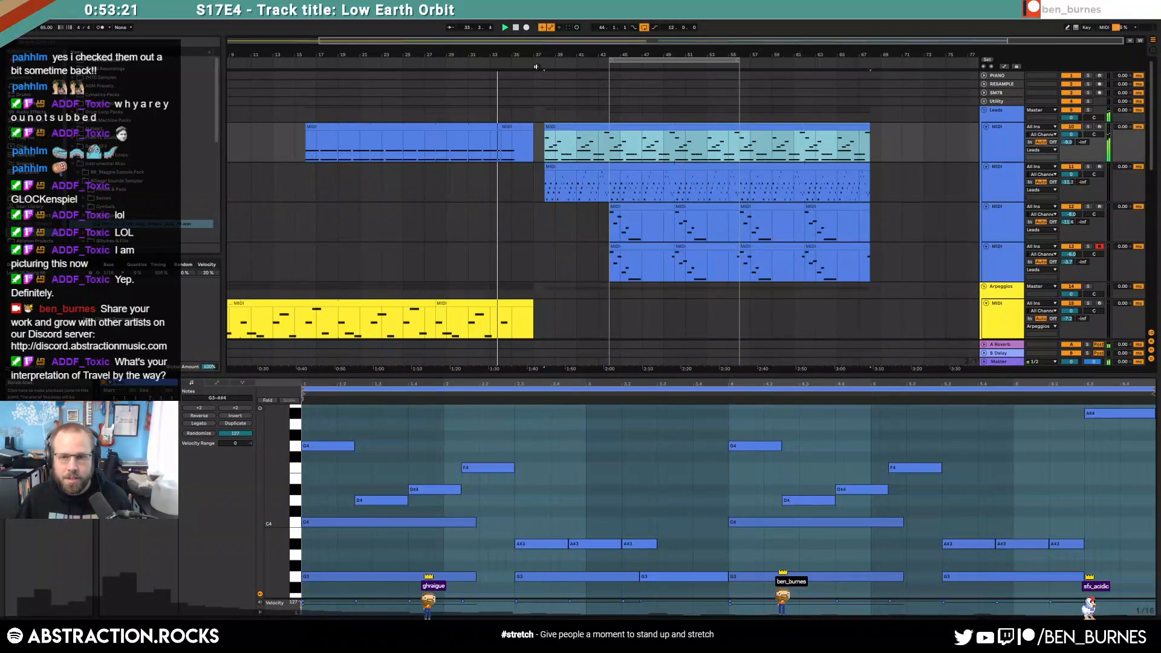
key("shift+Tab")
left_click_drag(649, 64, 769, 63)
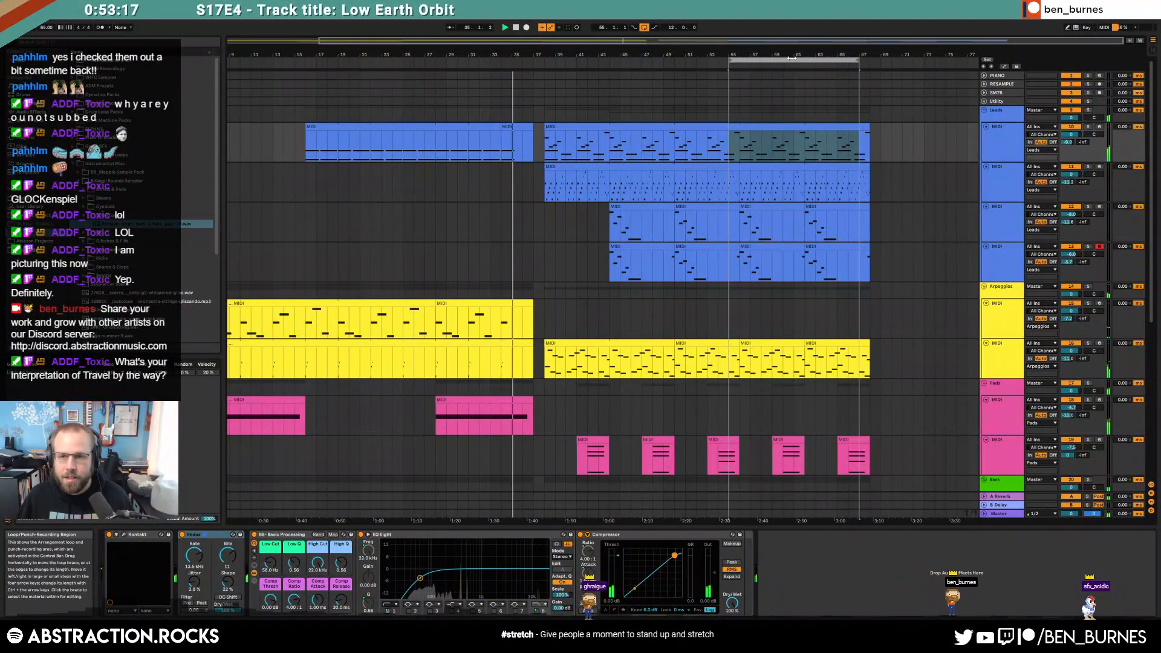
left_click_drag(793, 59, 803, 57)
scroll(752, 323, "down", 4)
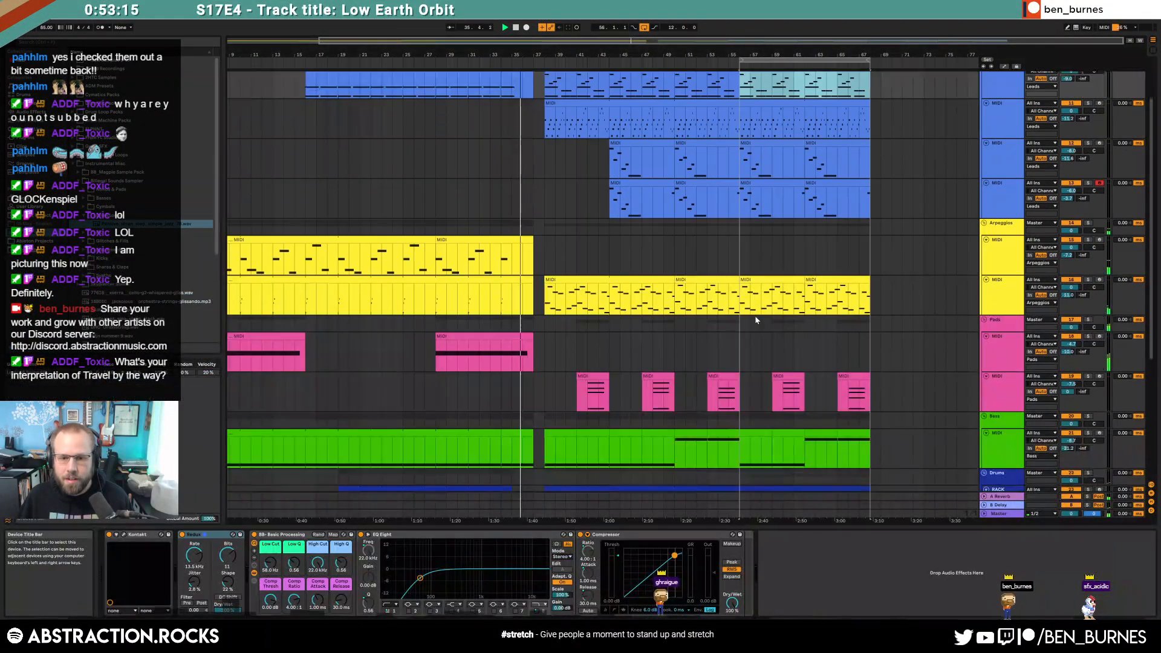
left_click(913, 348)
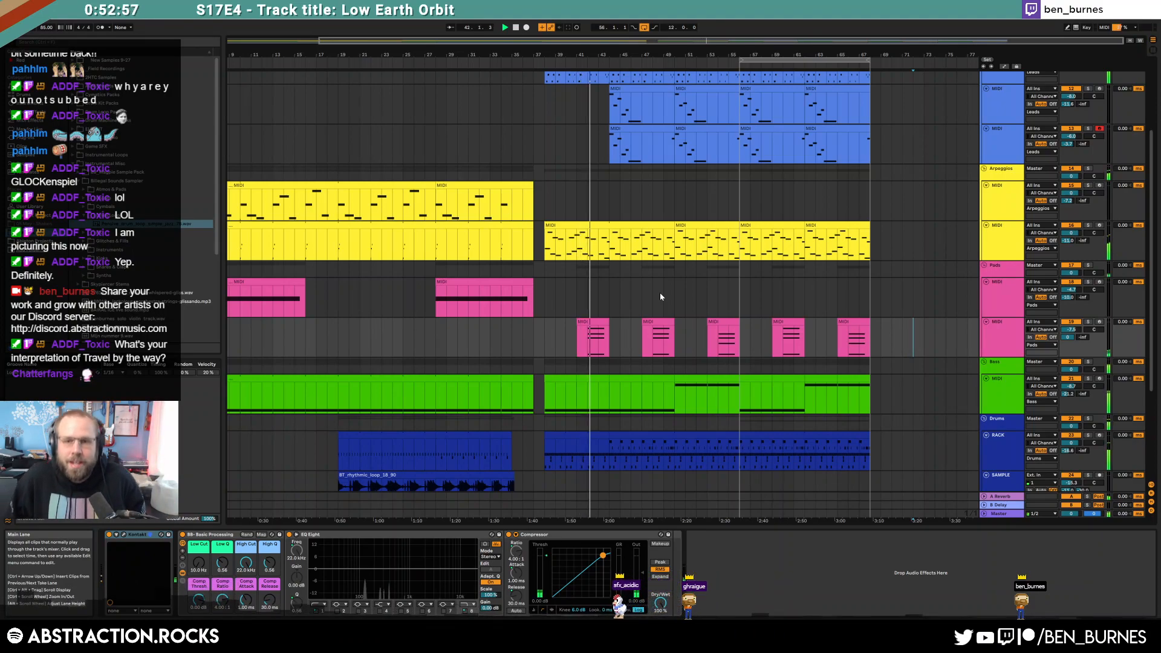
Step: Copy the lead clip at bar 56 onto the upper arpeggio track at bar 56 and transpose its notes down an octave
left_click(770, 91)
key("ctrl+c")
left_click(740, 193)
key("ctrl+v")
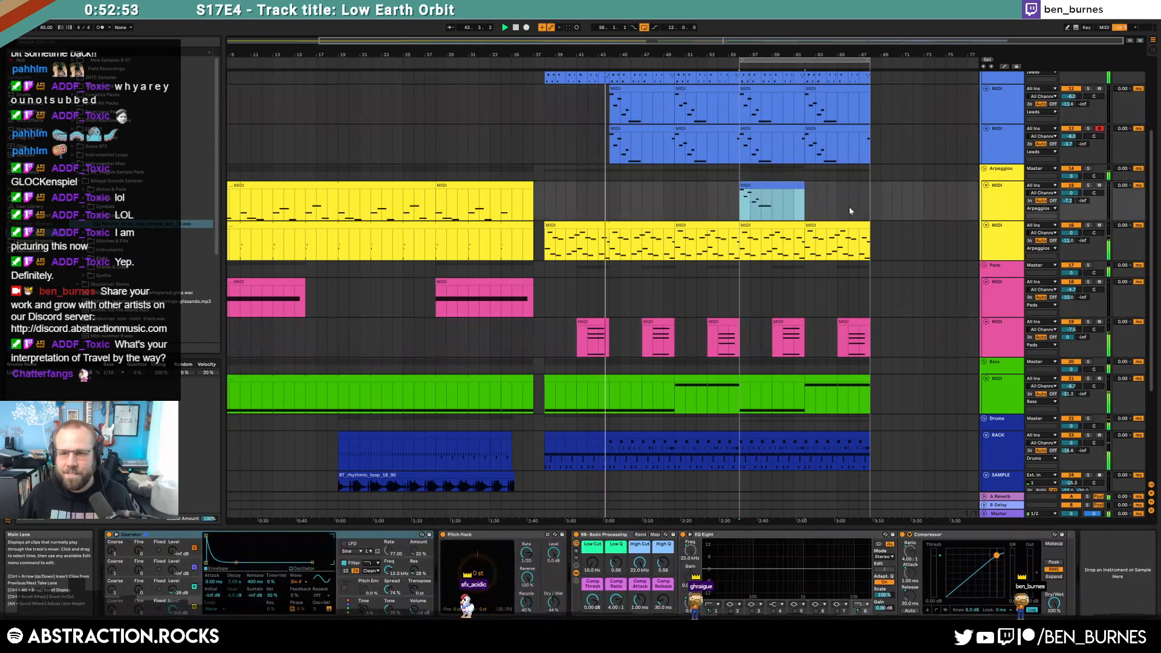
double_click(794, 185)
left_click(762, 497)
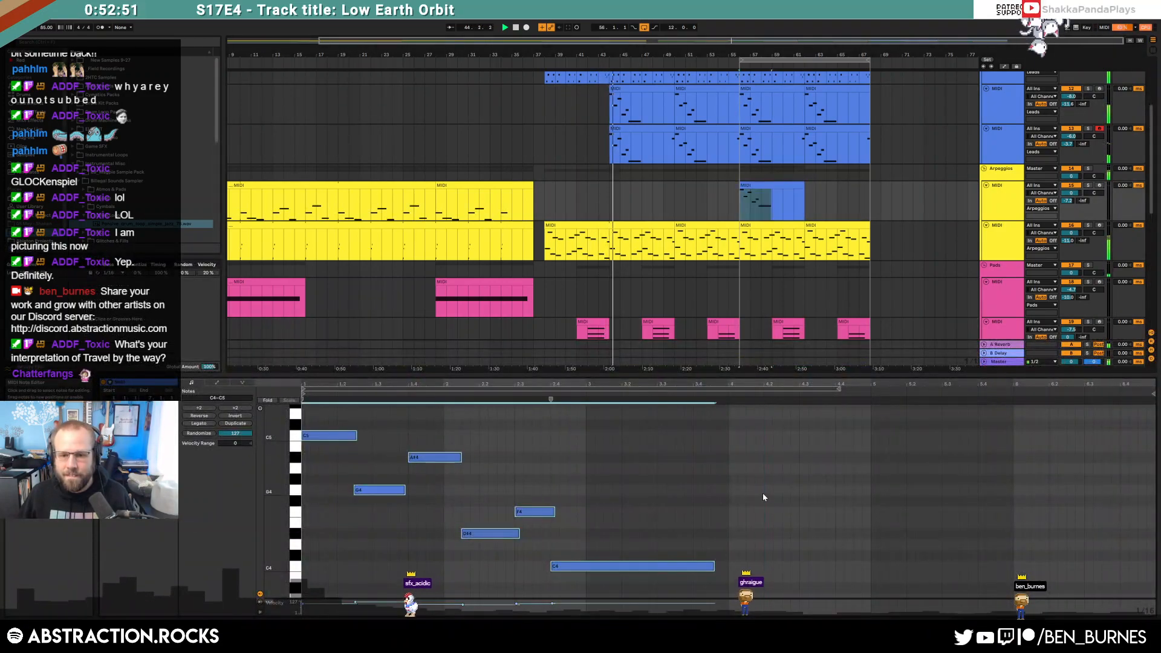
left_click(779, 184)
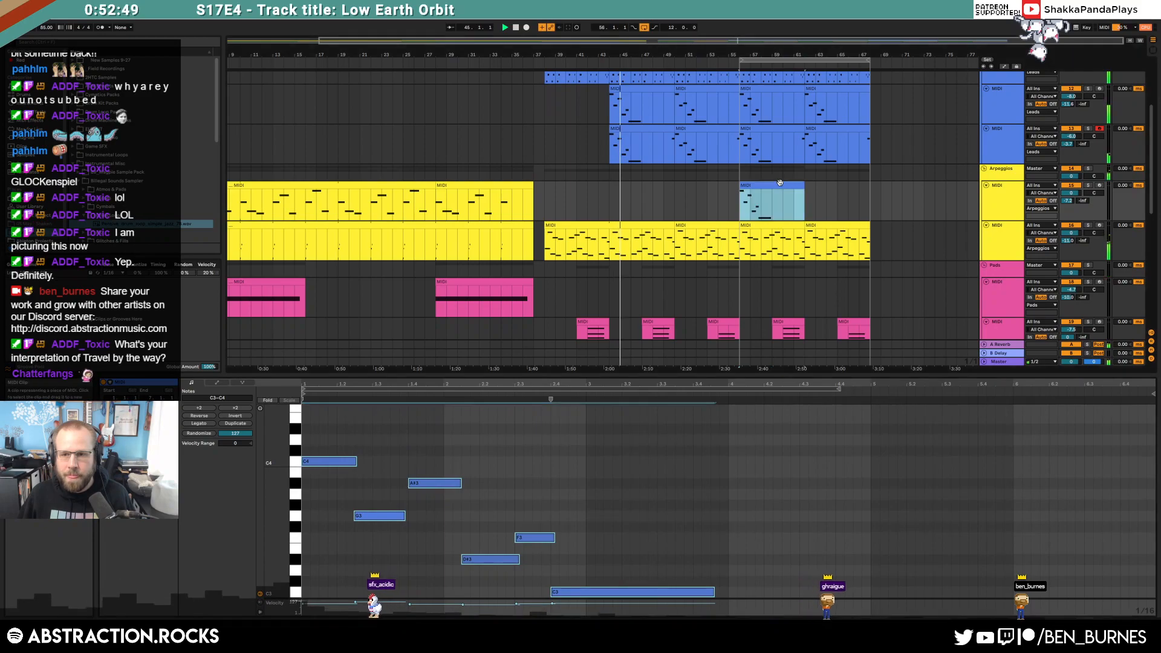
Step: Copy the lead clip at bar 62 onto the upper arpeggio track at bar 62 and transpose its notes down an octave
left_click(818, 88)
key("ctrl+c")
left_click(806, 205)
key("ctrl+v")
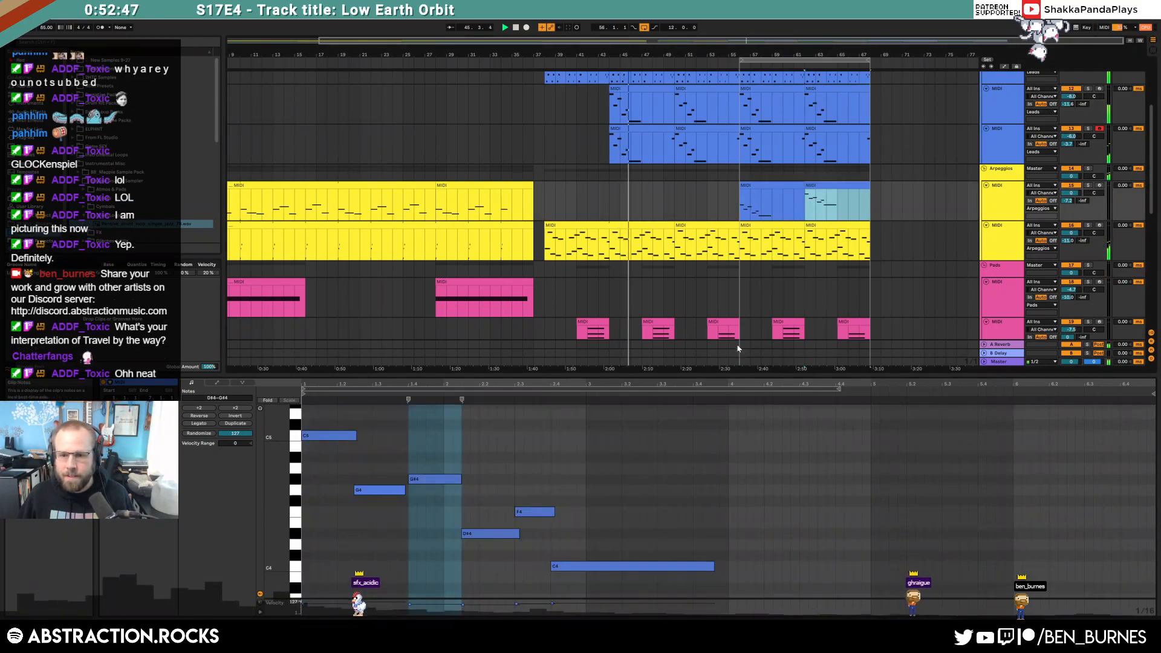
key("ctrl+a")
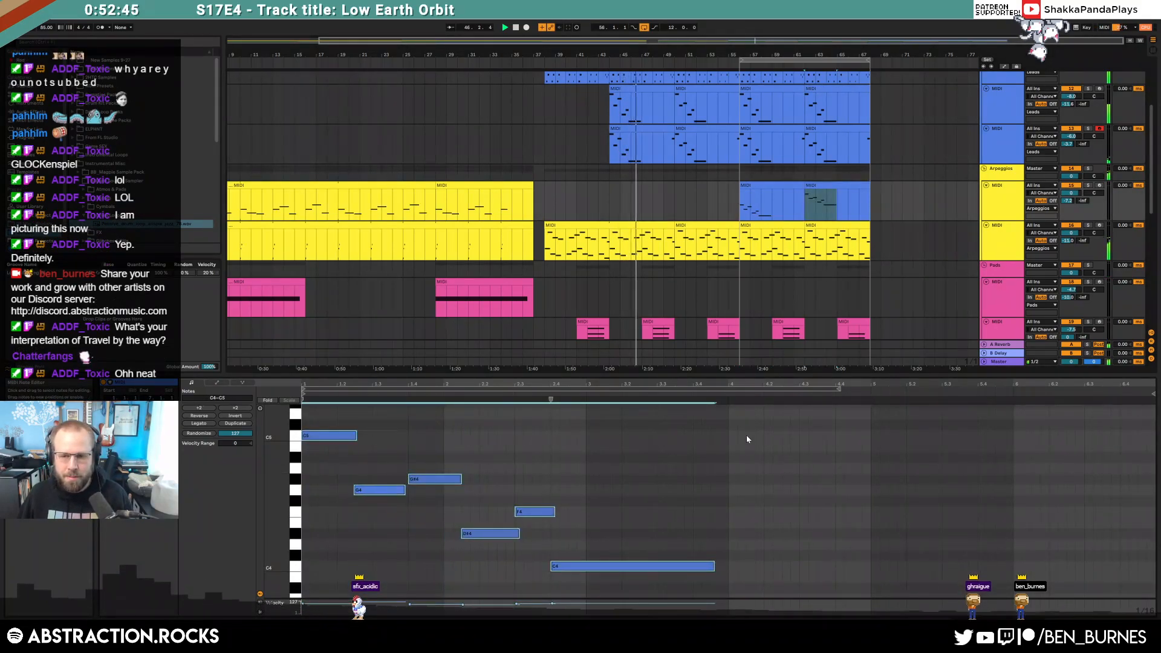
key("shift+Down")
key("shift+Tab")
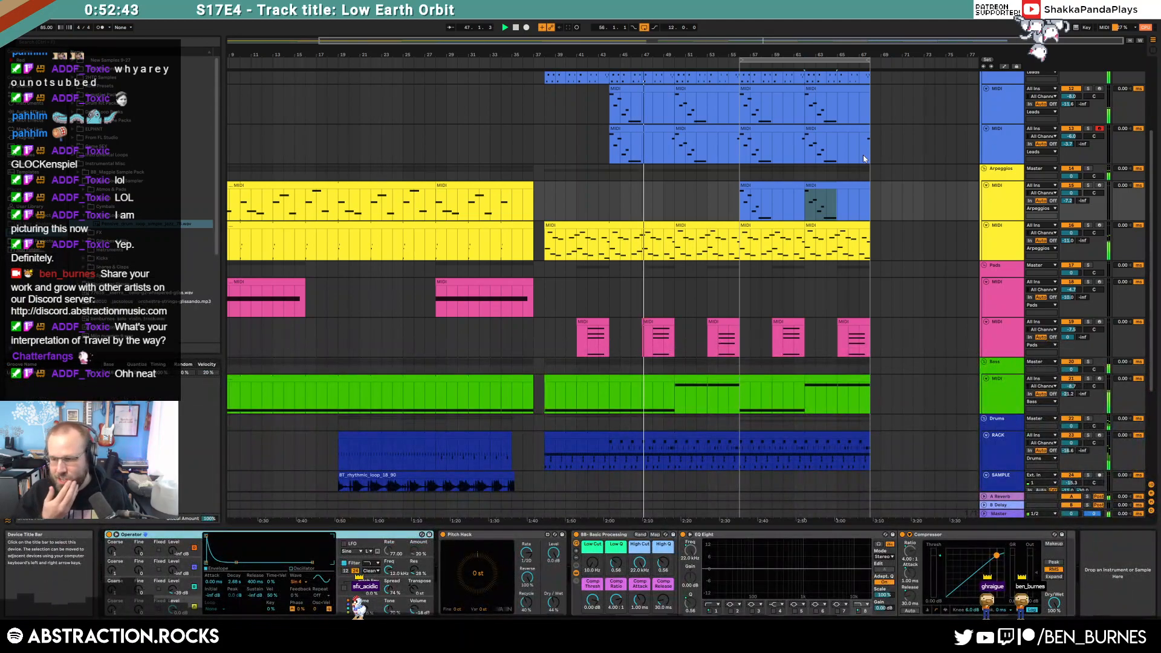
Step: Assign the upper arpeggio track's yellow colour to the clips it contains
left_click(743, 211)
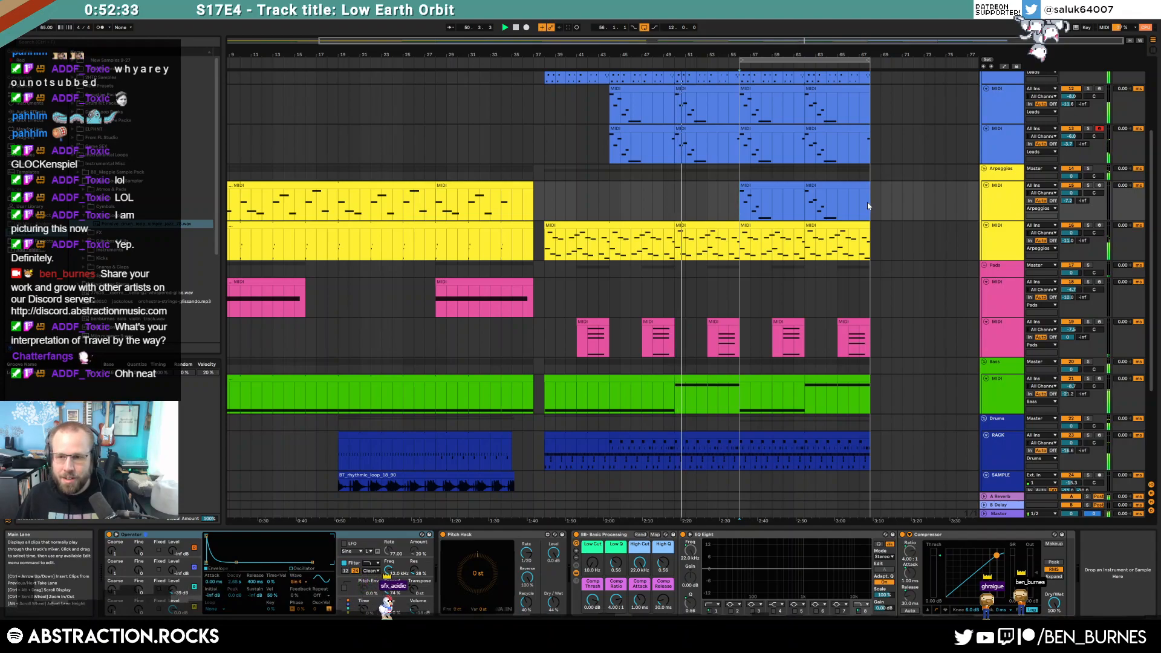
right_click(1005, 199)
left_click(1050, 386)
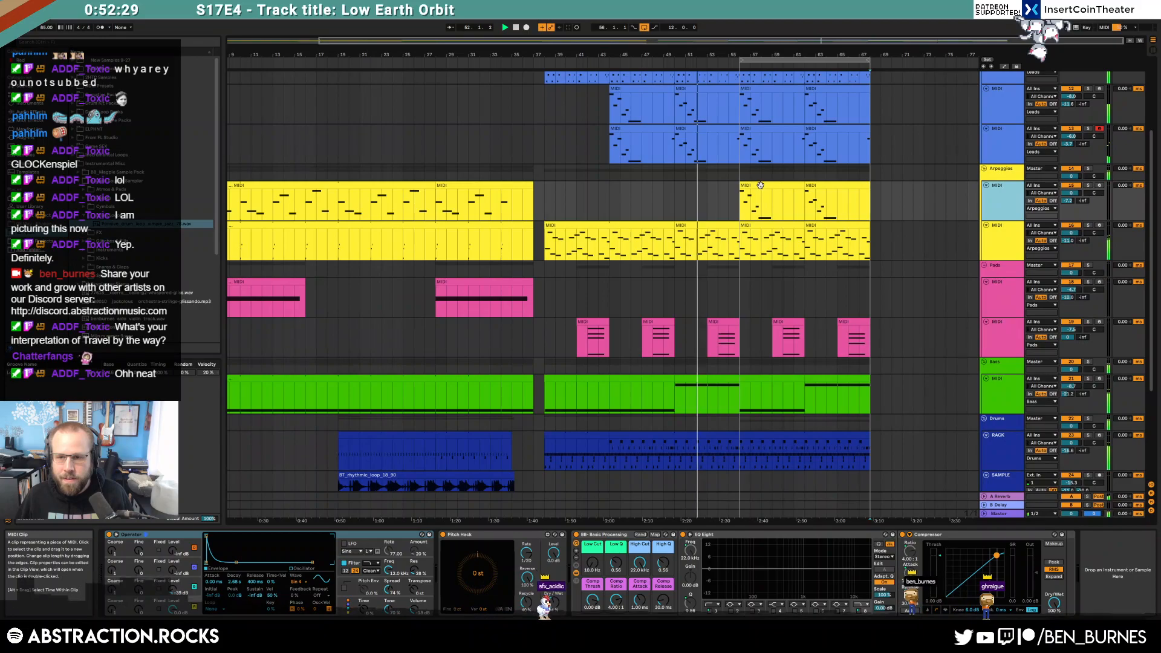
left_click(775, 217)
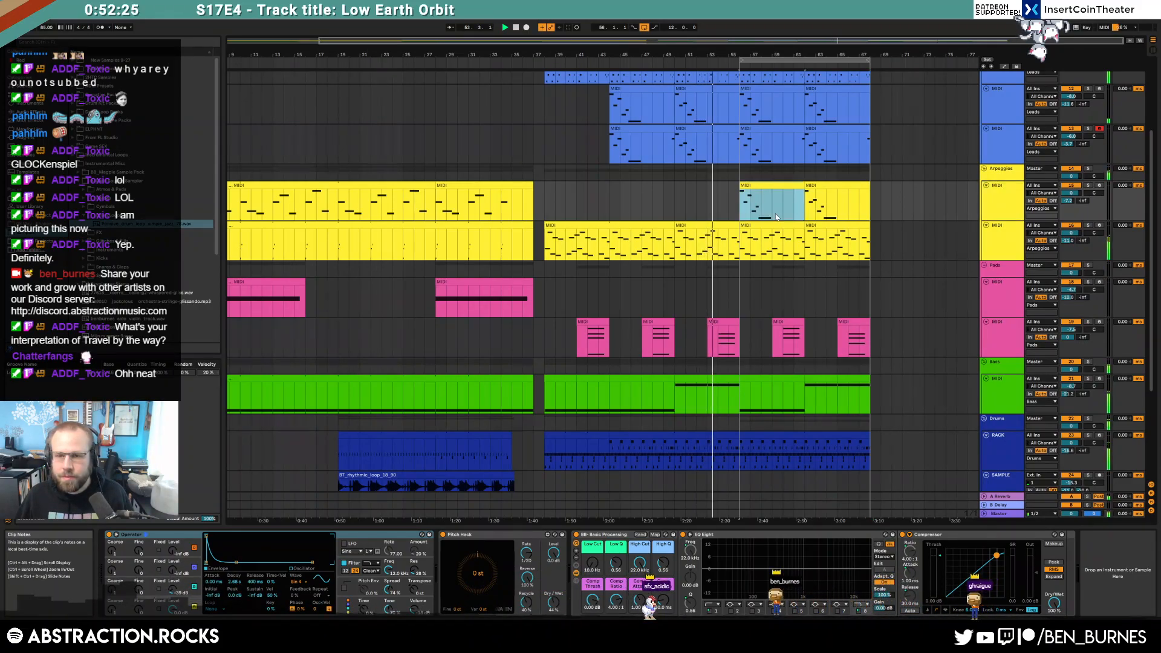
Step: Move the short drum loop slices near bar 68 to just before bar 56 as a pickup, and lower that track's volume to -11.4 dB
scroll(809, 238, "down", 3)
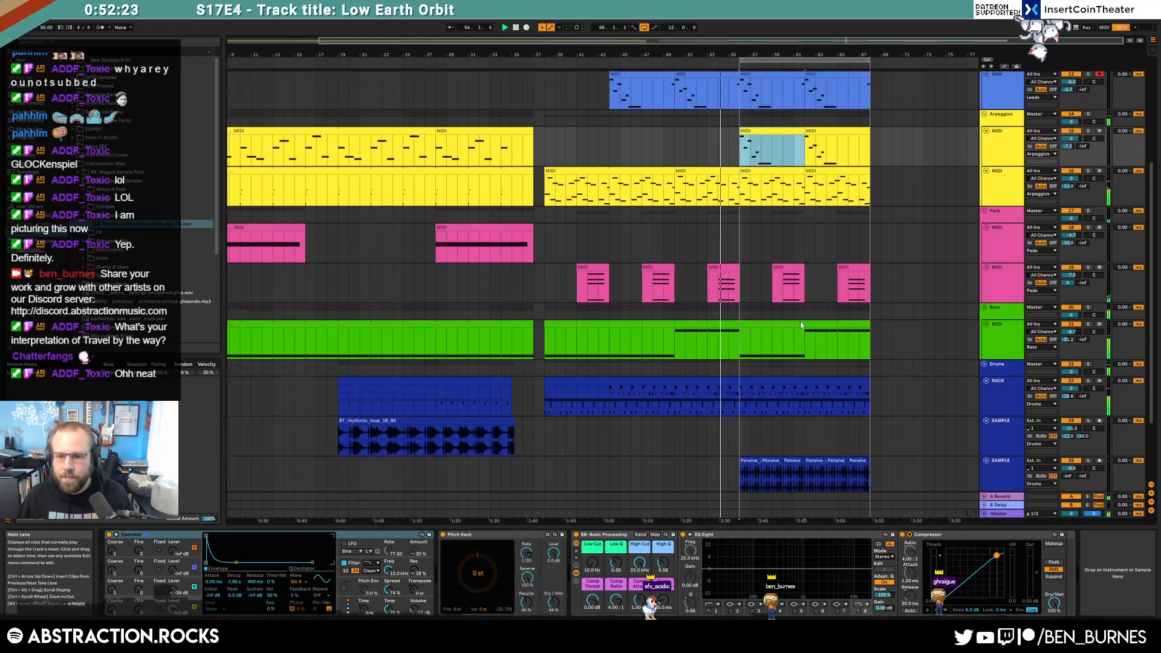
scroll(853, 427, "up", 5)
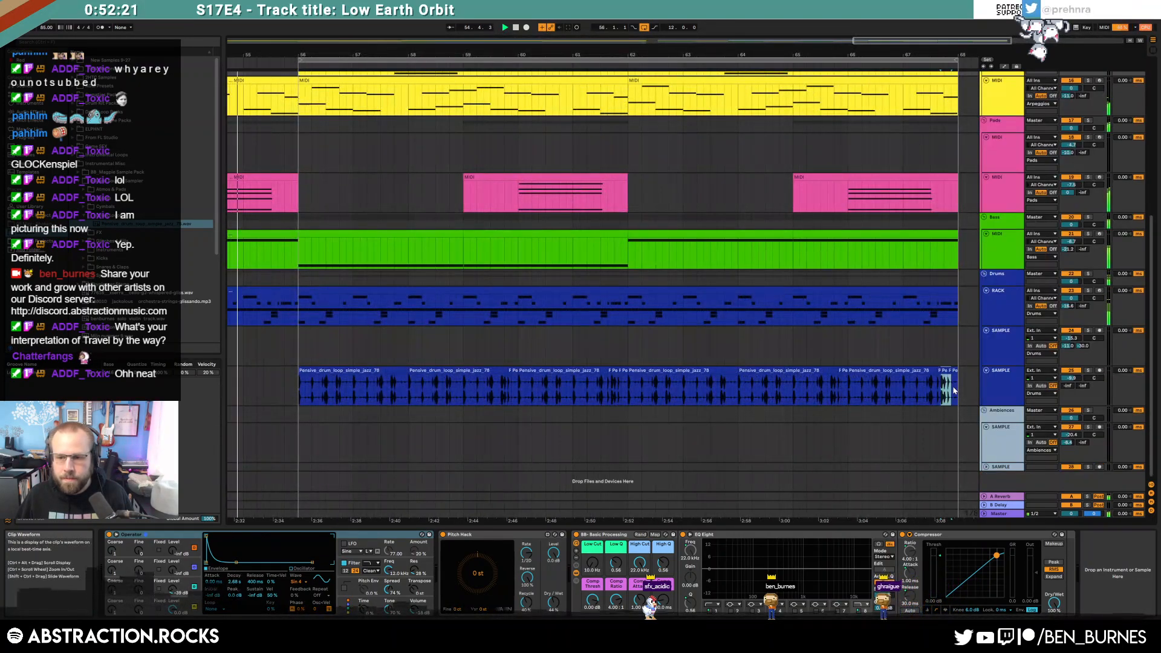
left_click(278, 390)
left_click(285, 393)
key("ctrl+v")
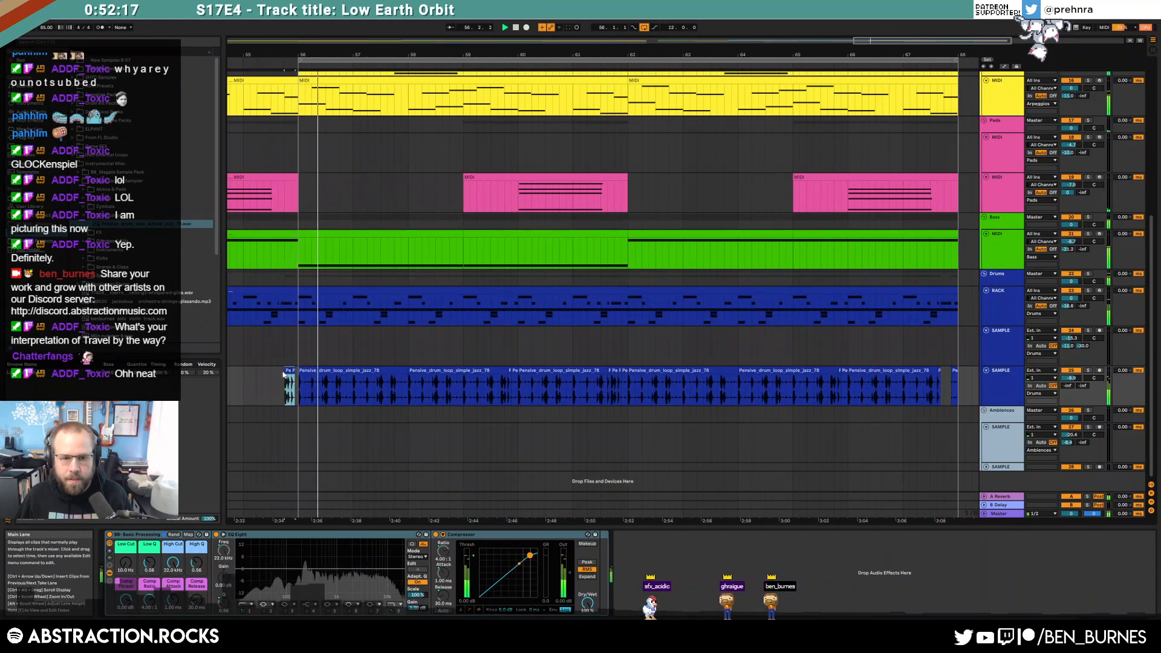
scroll(286, 374, "up", 5)
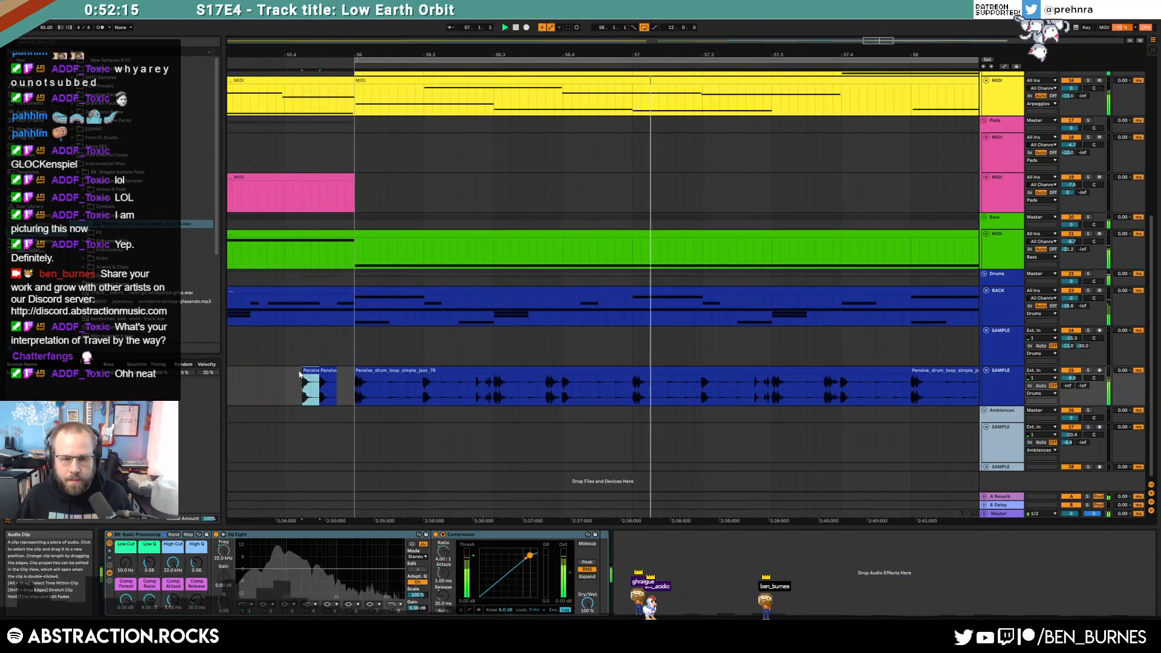
scroll(680, 366, "down", 5)
scroll(819, 368, "down", 6)
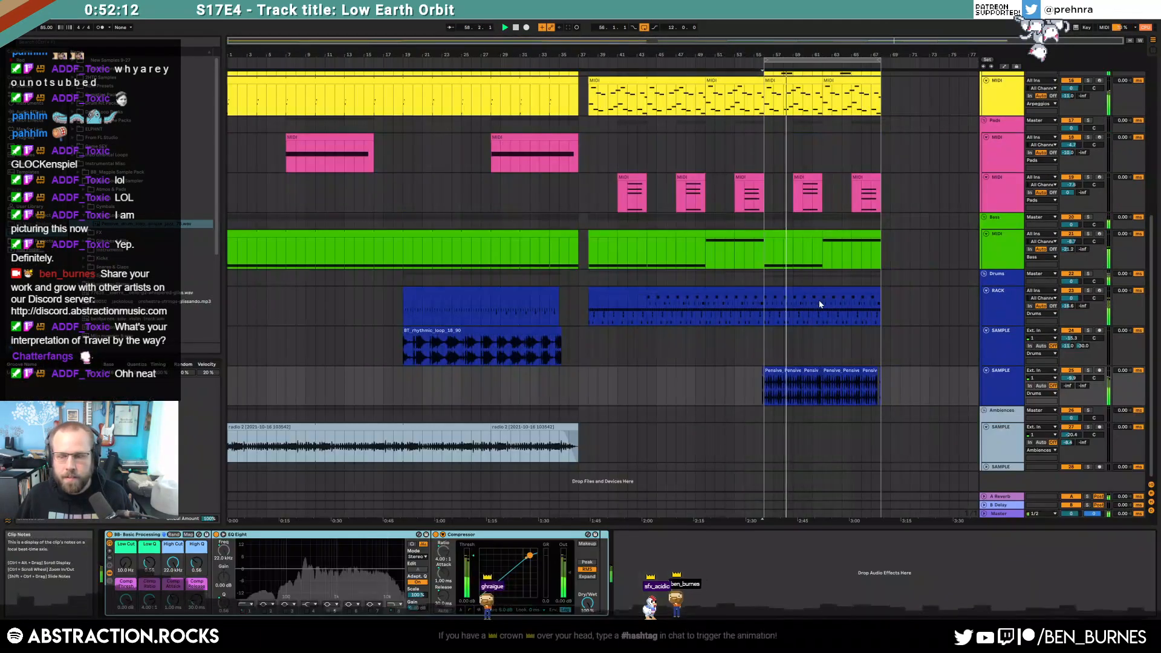
scroll(1012, 476, "up", 3)
left_click_drag(1076, 450, 1076, 457)
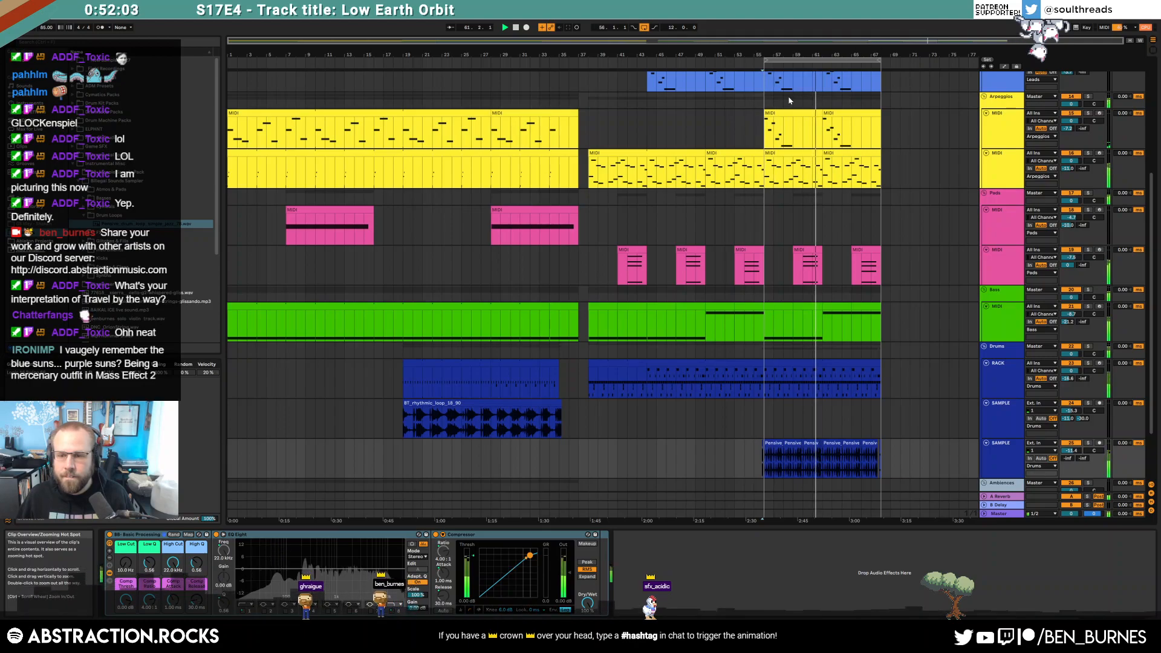
Step: Examine the notes in the lowest lead track's clip at bar 62
scroll(957, 209, "up", 2)
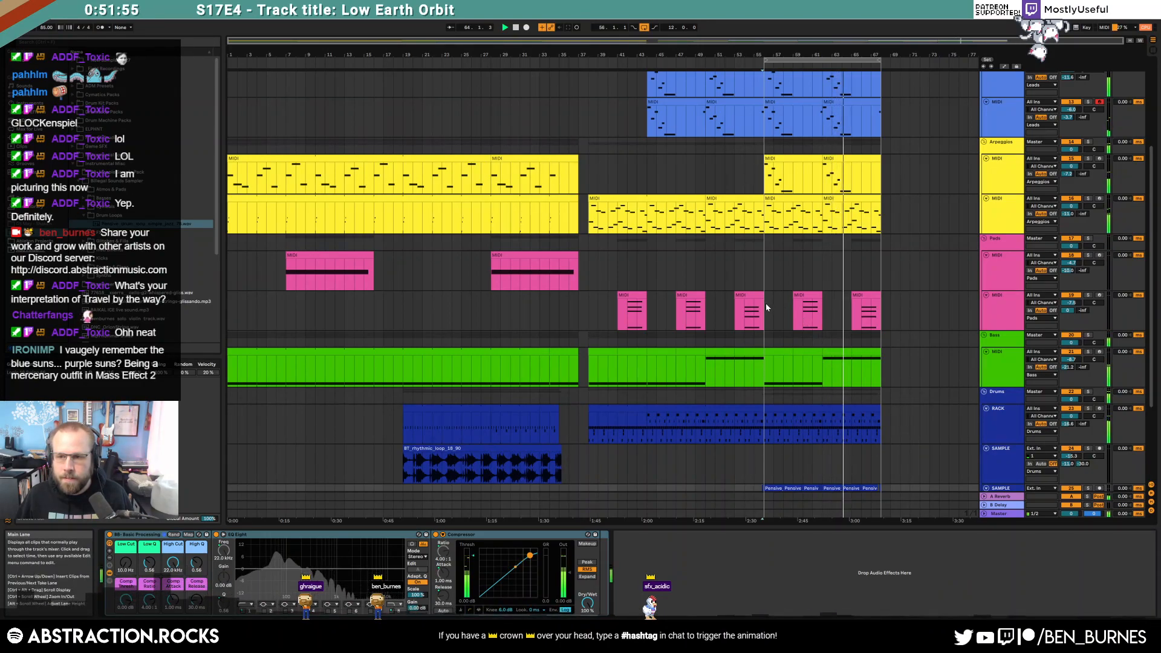
double_click(866, 111)
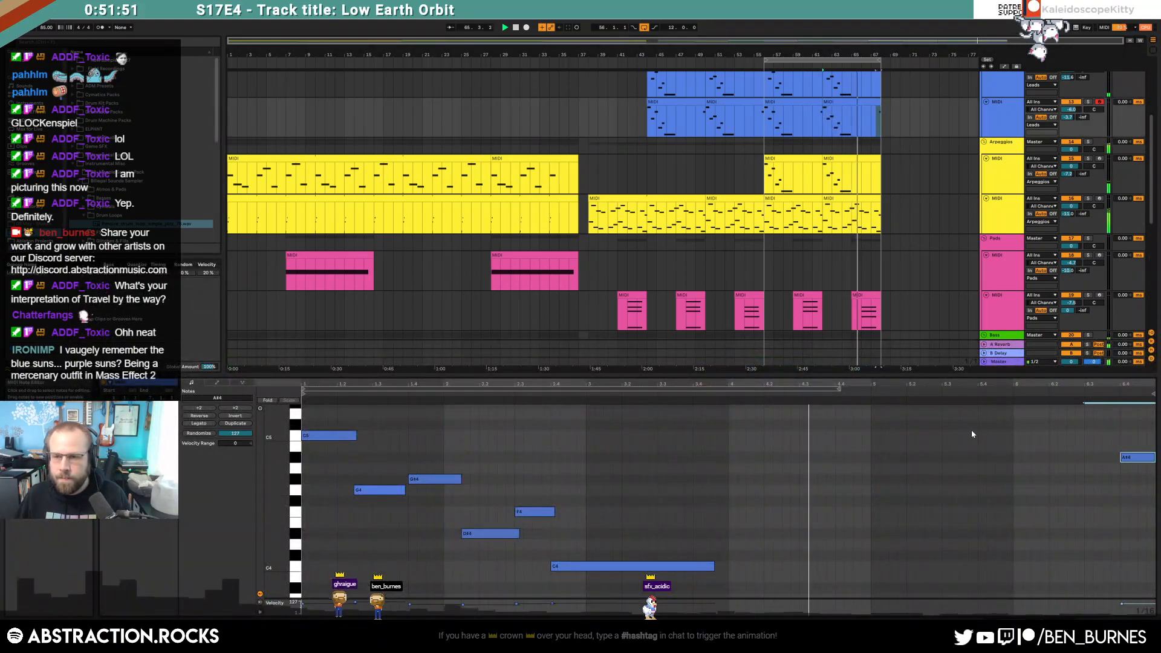
key("shift+Tab")
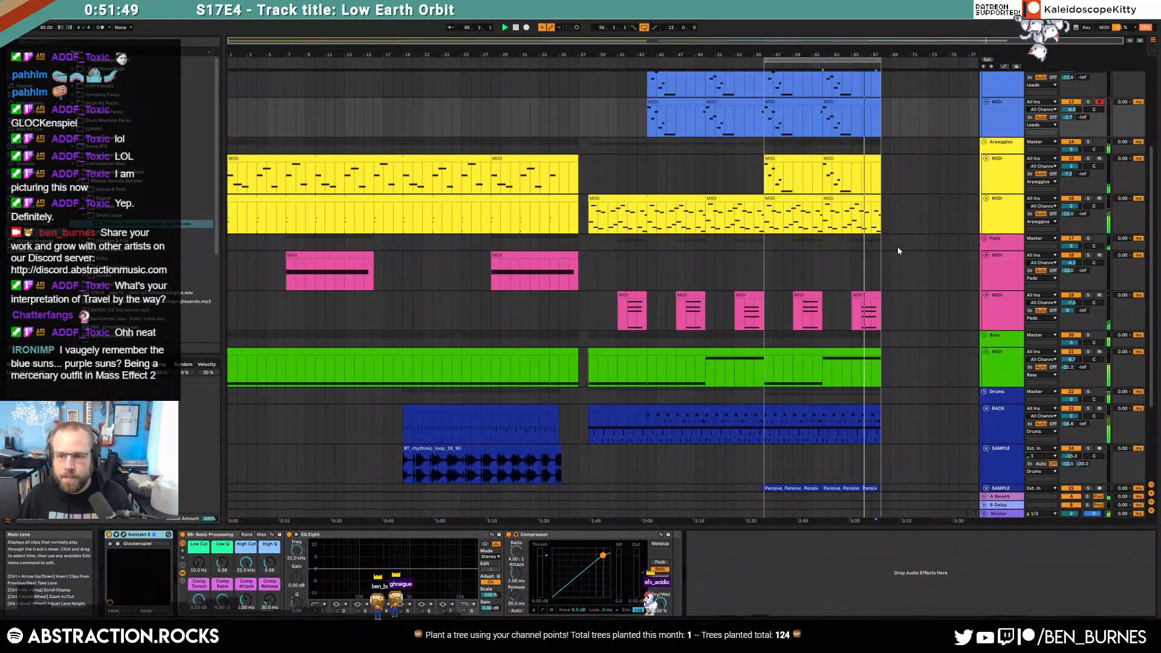
scroll(901, 255, "up", 2)
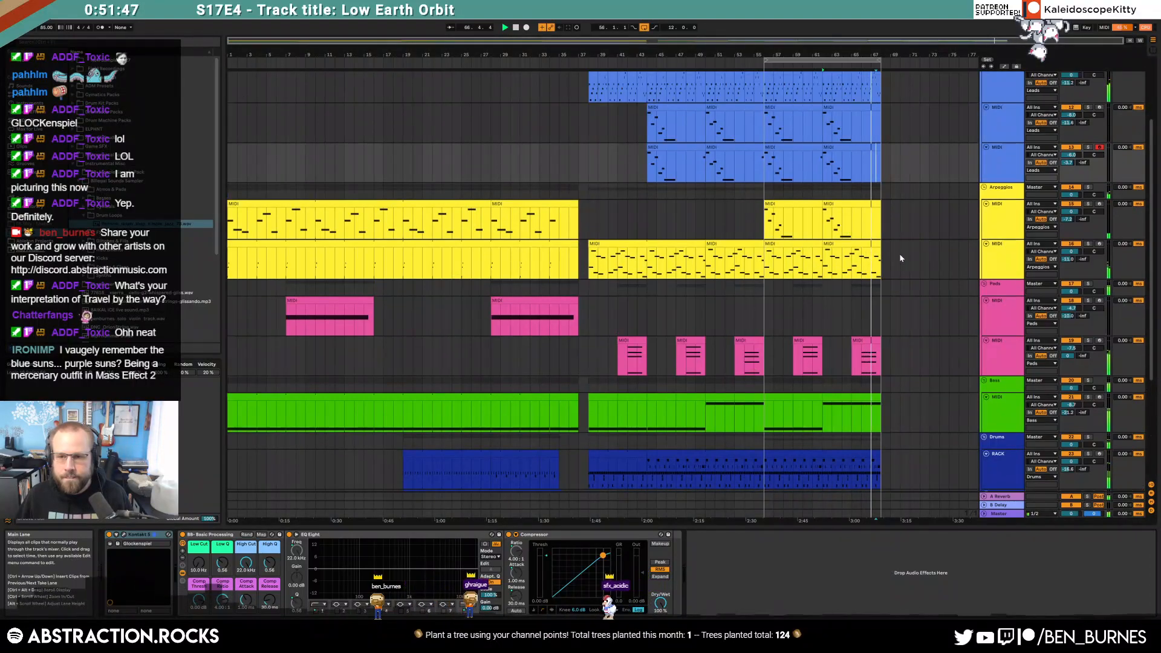
left_click(840, 109)
left_click(844, 205, "shift")
key("ctrl+d")
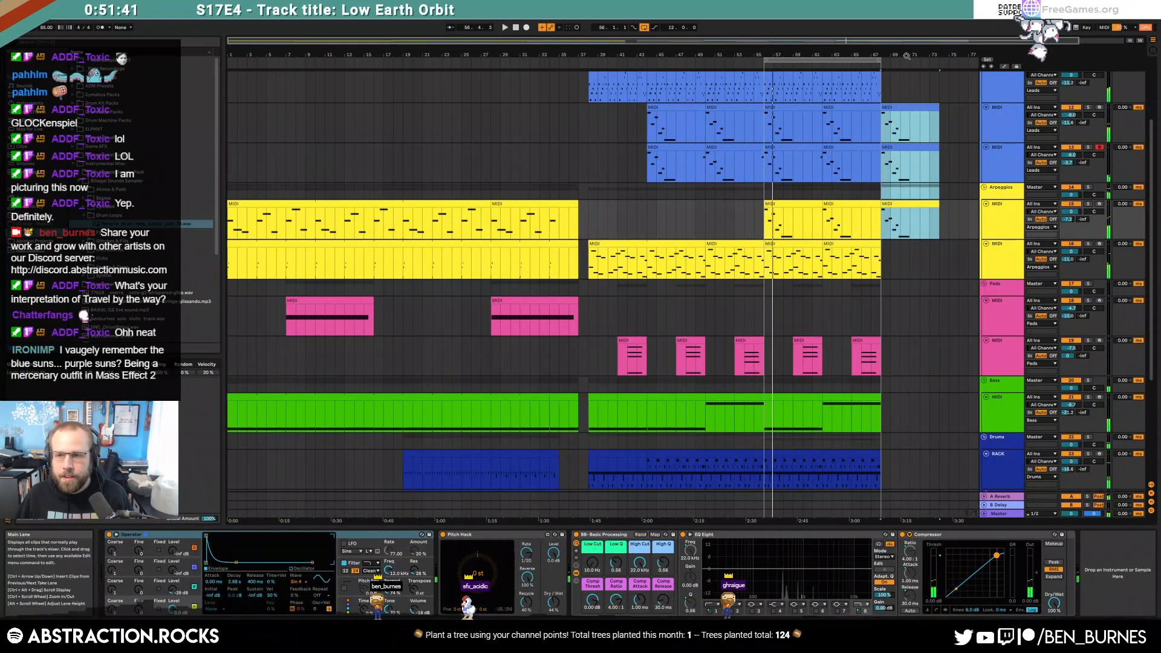
left_click_drag(923, 40, 944, 62)
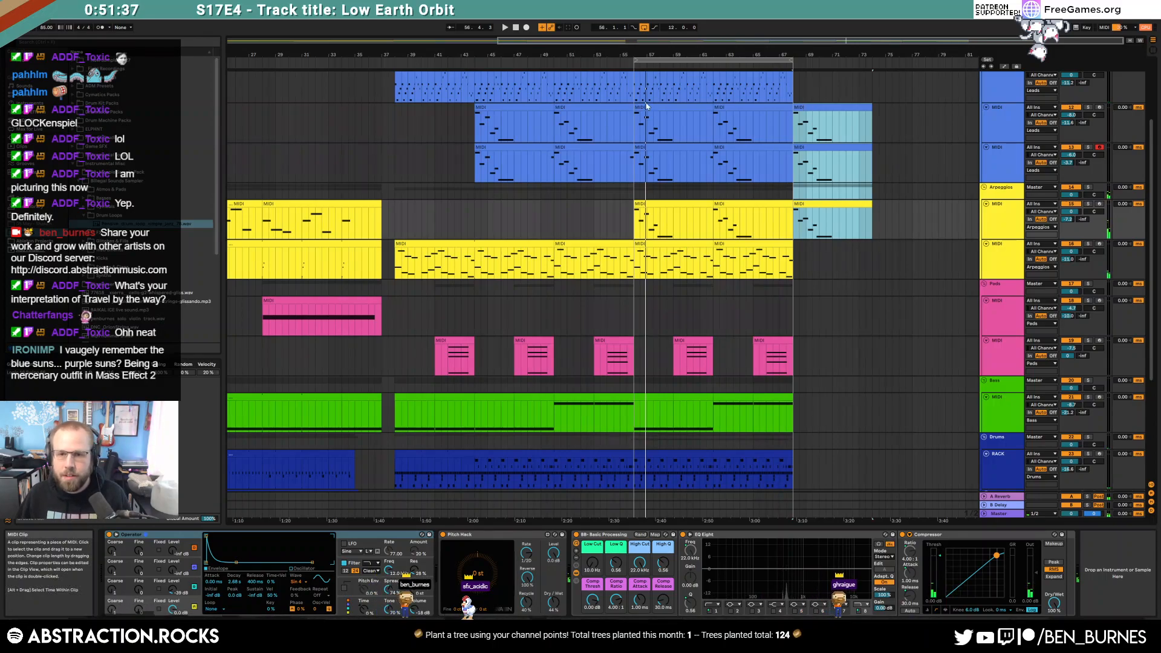
key("Delete")
Step: Duplicate bars 56–68 of the three lower lead tracks, arpeggios, pads, bass, drum rack and drum loop to start at bar 68
left_click_drag(636, 92, 640, 439)
key("ctrl+d")
scroll(848, 458, "down", 3)
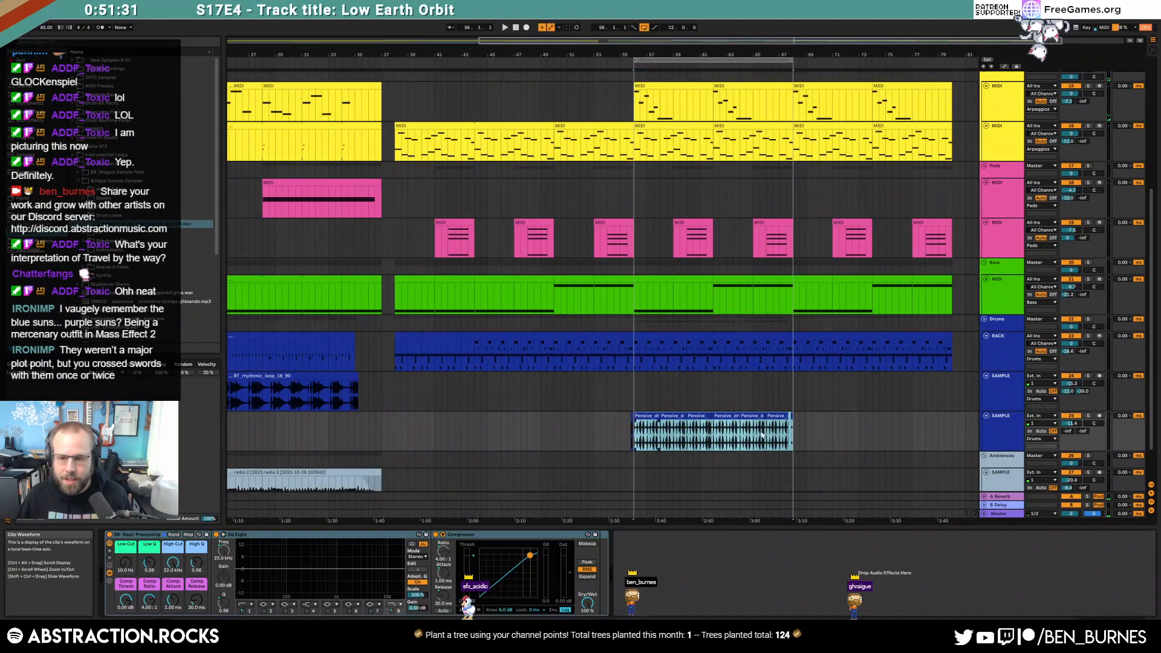
key("ctrl+d")
key("minus")
scroll(828, 362, "up", 4)
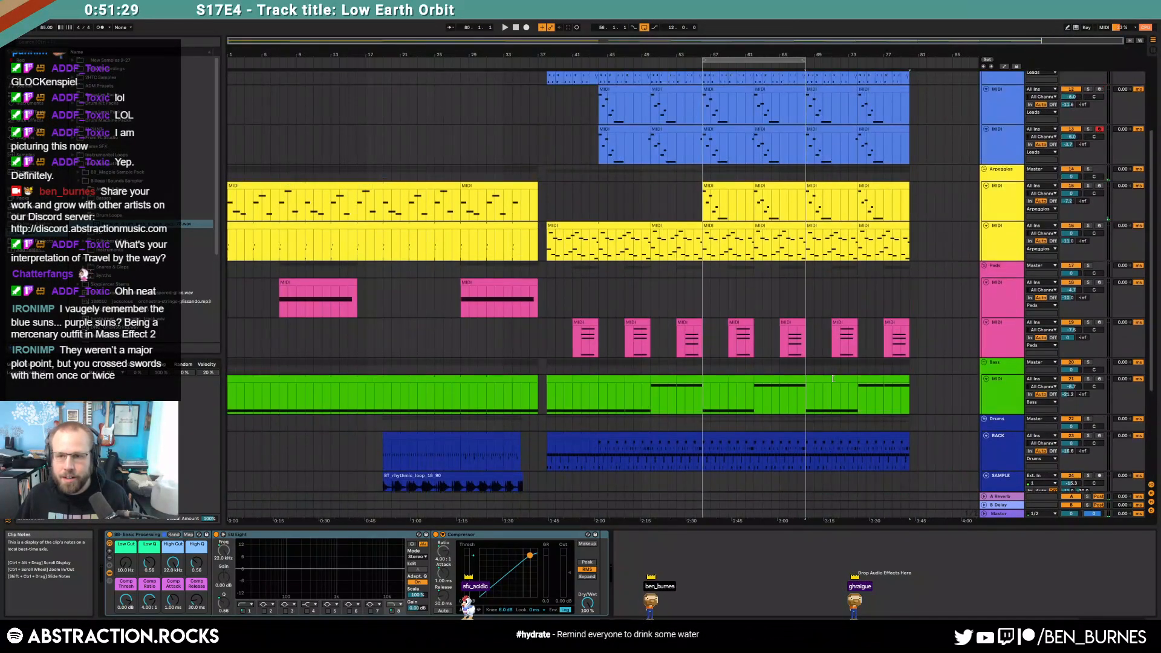
Step: Move the loop region to bars 68–80 and extend the top lead track's clip to bar 80
left_click_drag(823, 62, 858, 63)
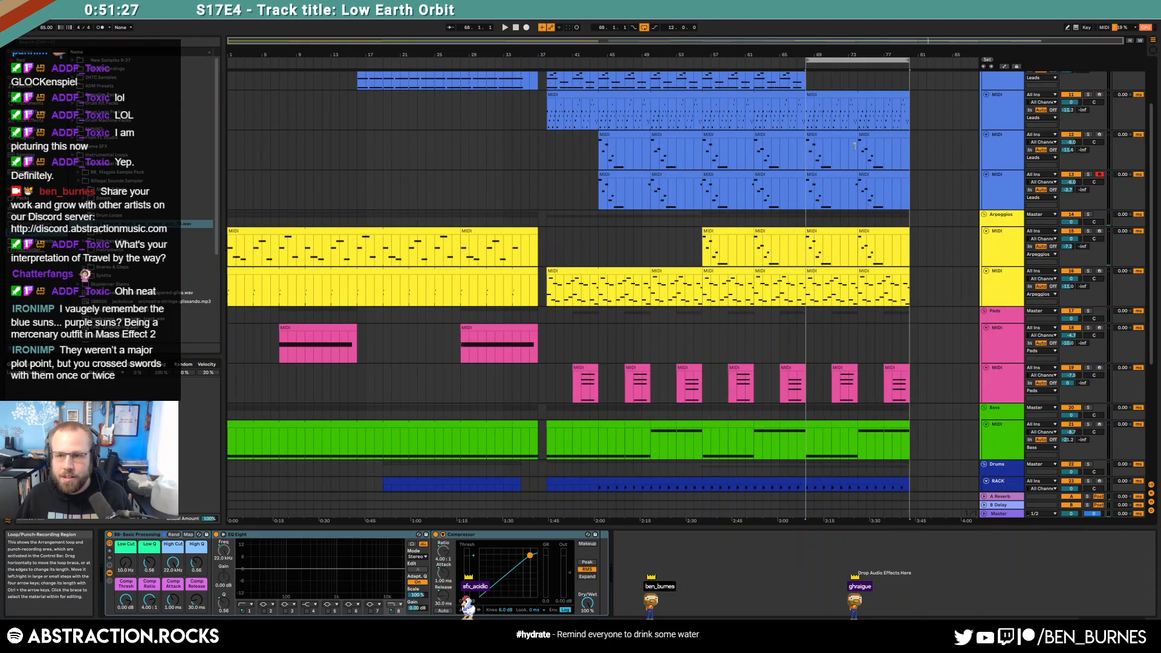
scroll(808, 159, "up", 2)
left_click_drag(805, 140, 917, 169)
Step: Extend the second lead track's clip to bar 92, and select the third lead track's clip at bar 74
left_click_drag(880, 45, 990, 45)
left_click_drag(865, 162, 934, 173)
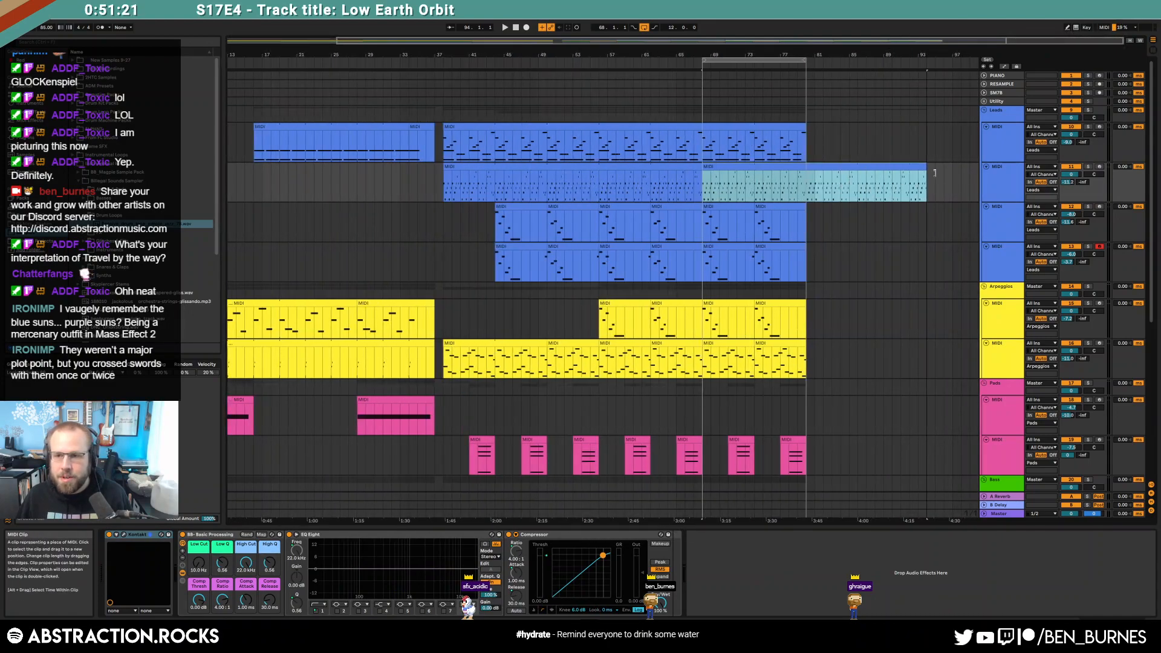
left_click(776, 207)
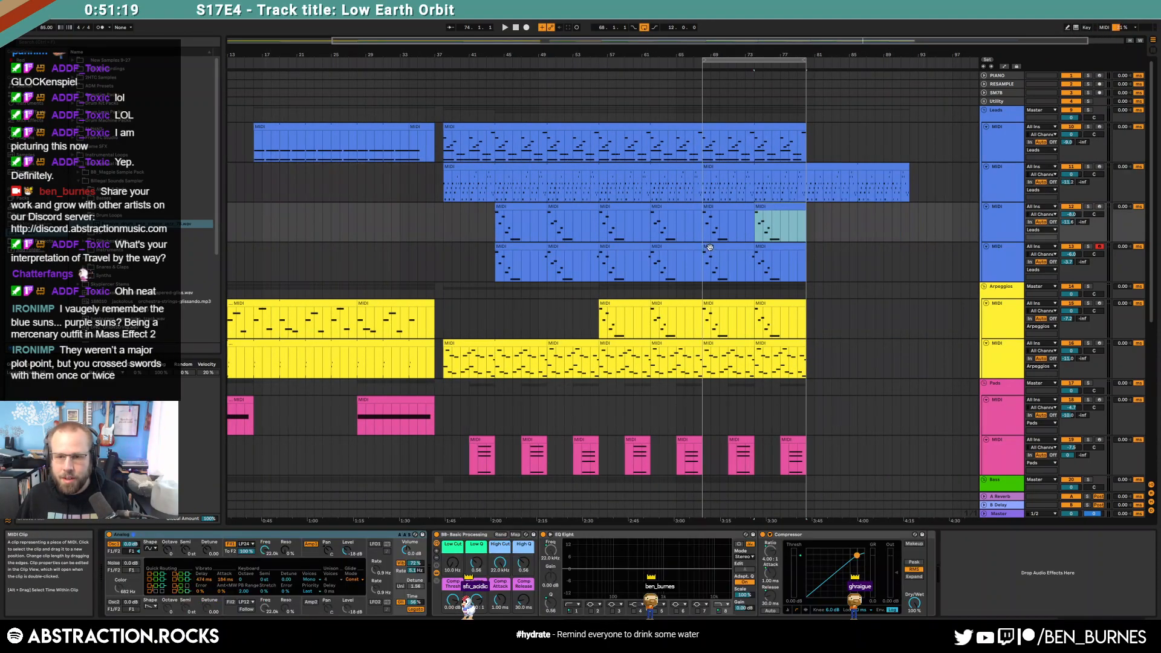
Step: Duplicate bars 68–80 of the two lowest lead tracks and the first arpeggio track to bar 80, and move the loop region to bars 80–92
left_click(709, 247, "shift")
left_click(721, 303, "shift")
key("ctrl+d")
left_click(928, 291)
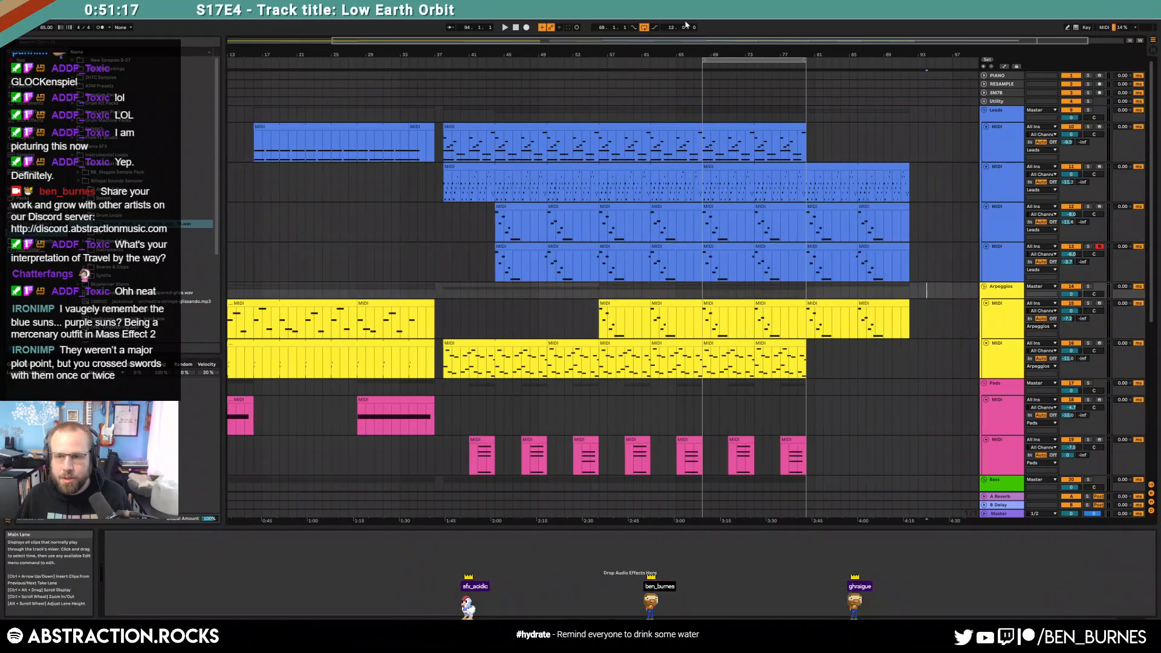
left_click_drag(740, 61, 845, 73)
Step: Extend the drum rack clip to bar 92 and split it at bar 80
scroll(840, 294, "down", 5)
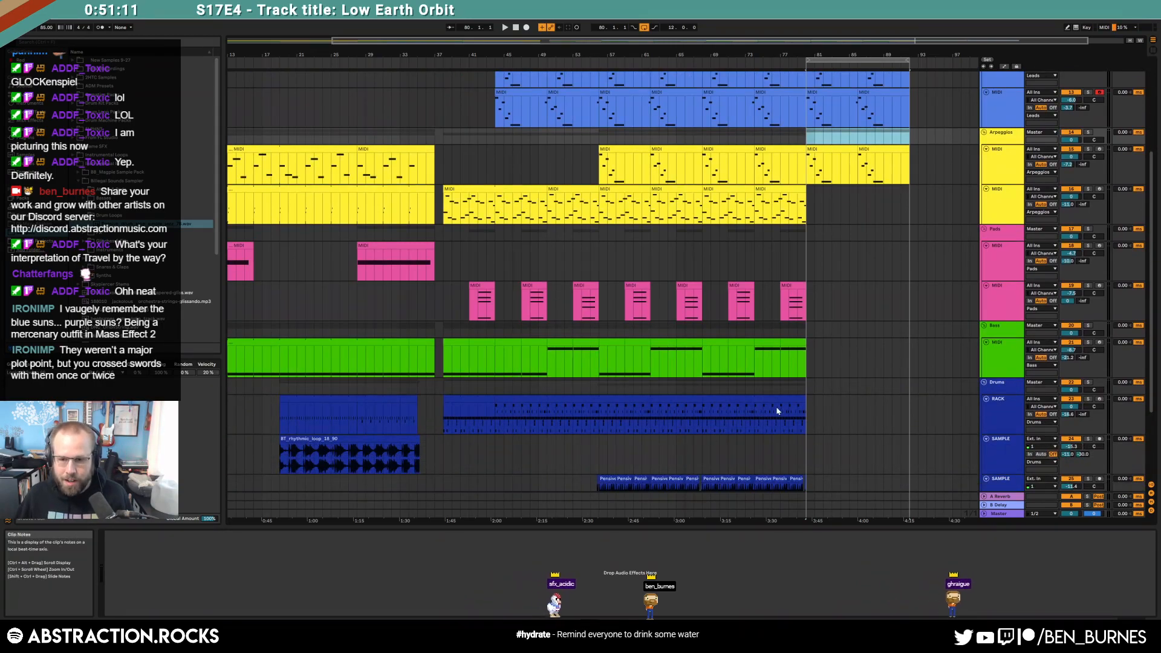
left_click_drag(802, 400, 909, 401)
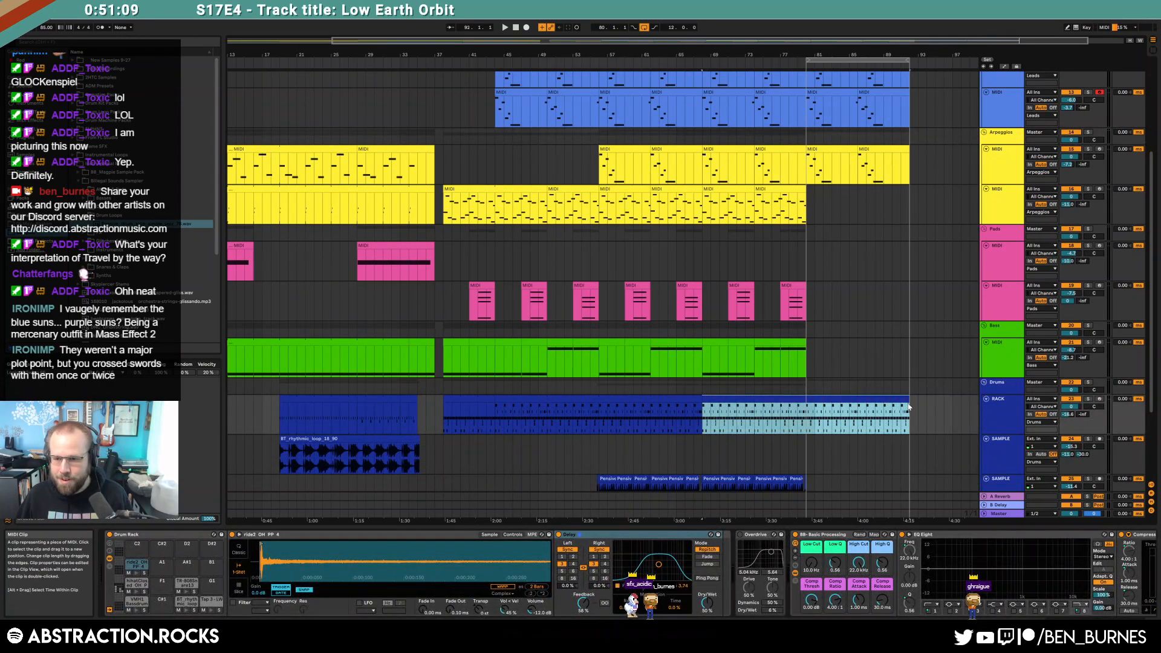
left_click(807, 420, "shift")
Step: Delete all closed hi-hat, Tap 3, BT_rhythmic_loop and 808 snare notes from the drum rack clip at bars 80–92
double_click(833, 399)
left_click(427, 504)
left_click(331, 435)
key("Delete")
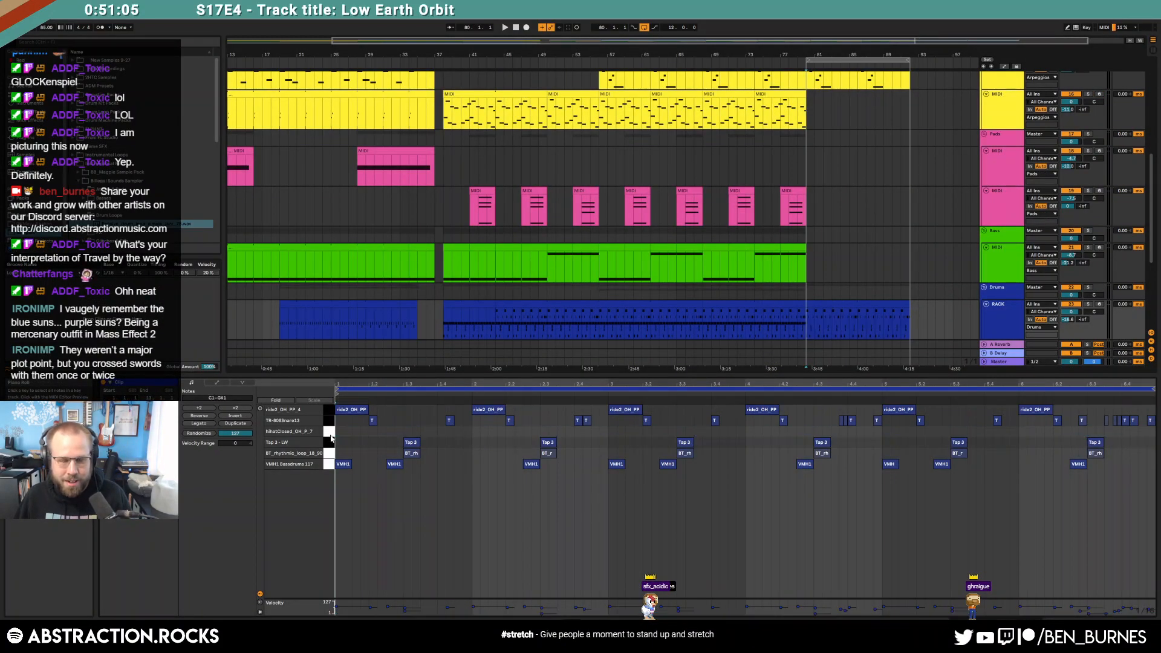
left_click_drag(330, 454, 330, 443)
key("Delete")
left_click(329, 421)
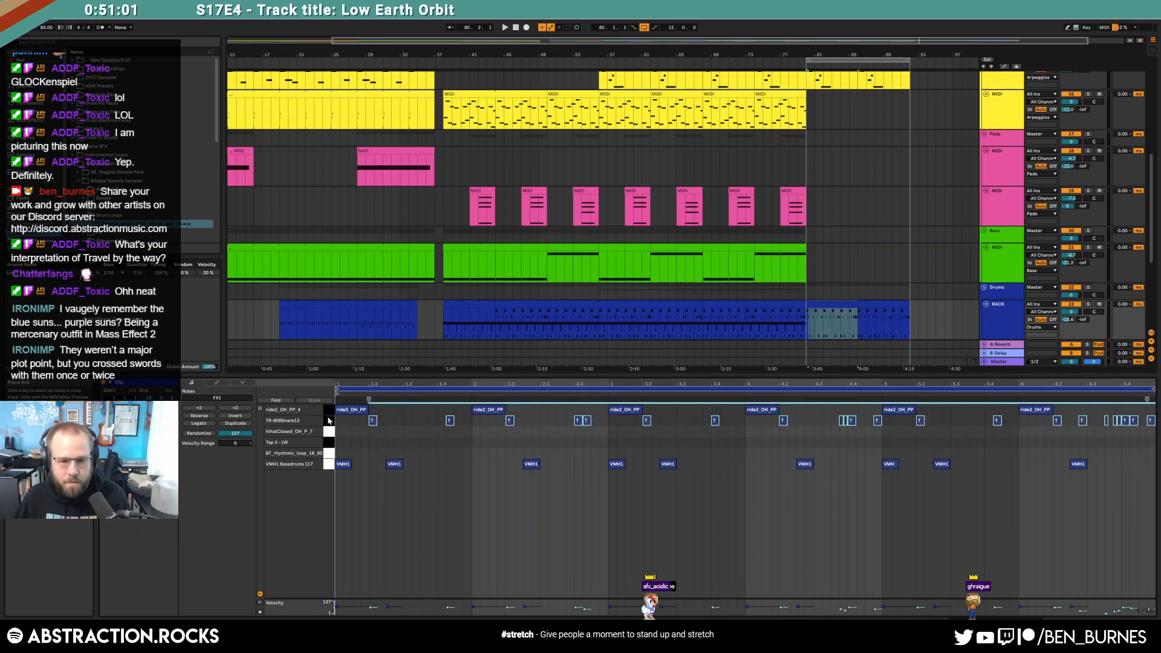
key("Delete")
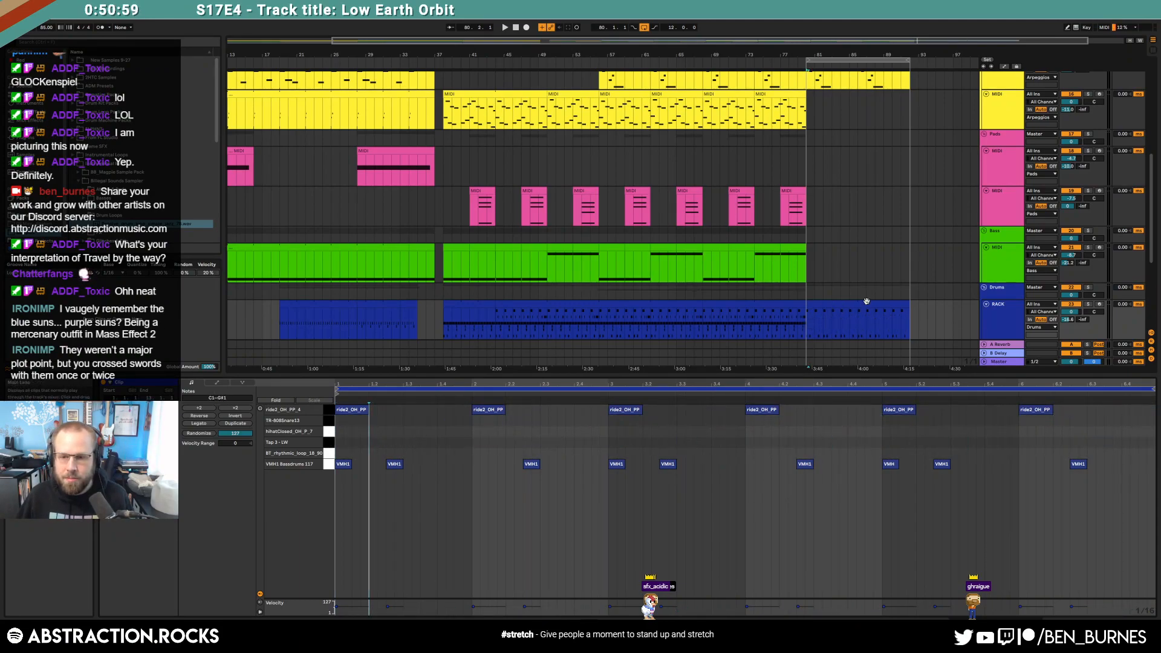
Step: Play back the looped section from bar 80 while reviewing the arrangement from the drums up to the lead tracks
scroll(830, 310, "down", 3)
key("space")
key("shift+Tab")
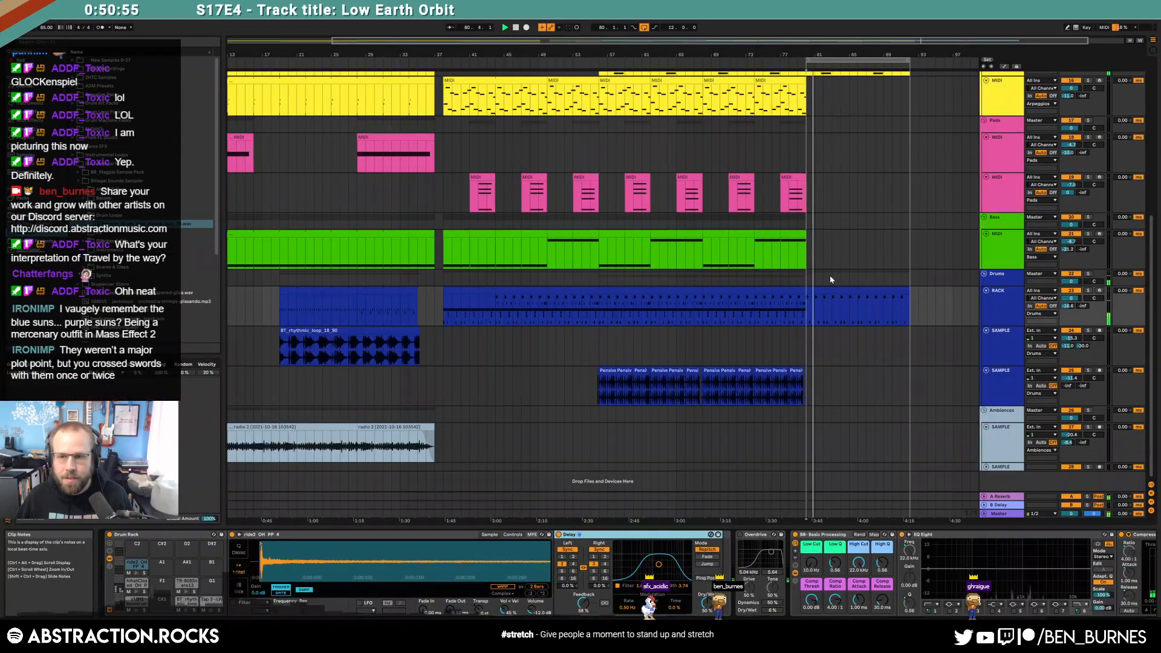
scroll(829, 281, "up", 5)
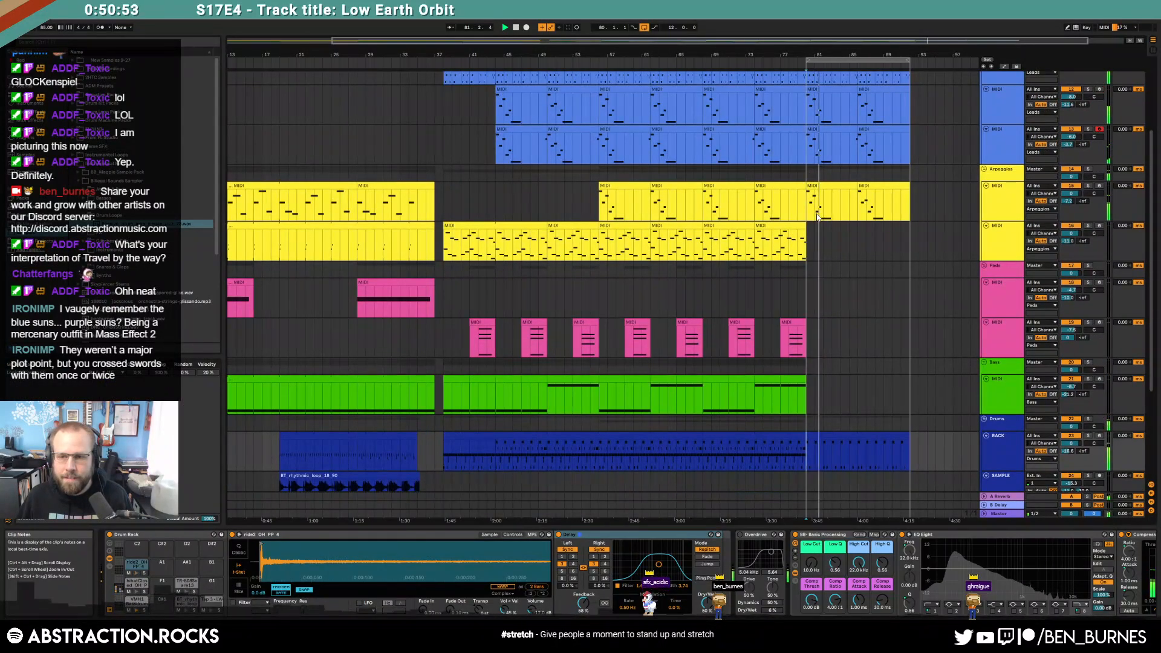
scroll(865, 250, "up", 3)
scroll(865, 249, "up", 1)
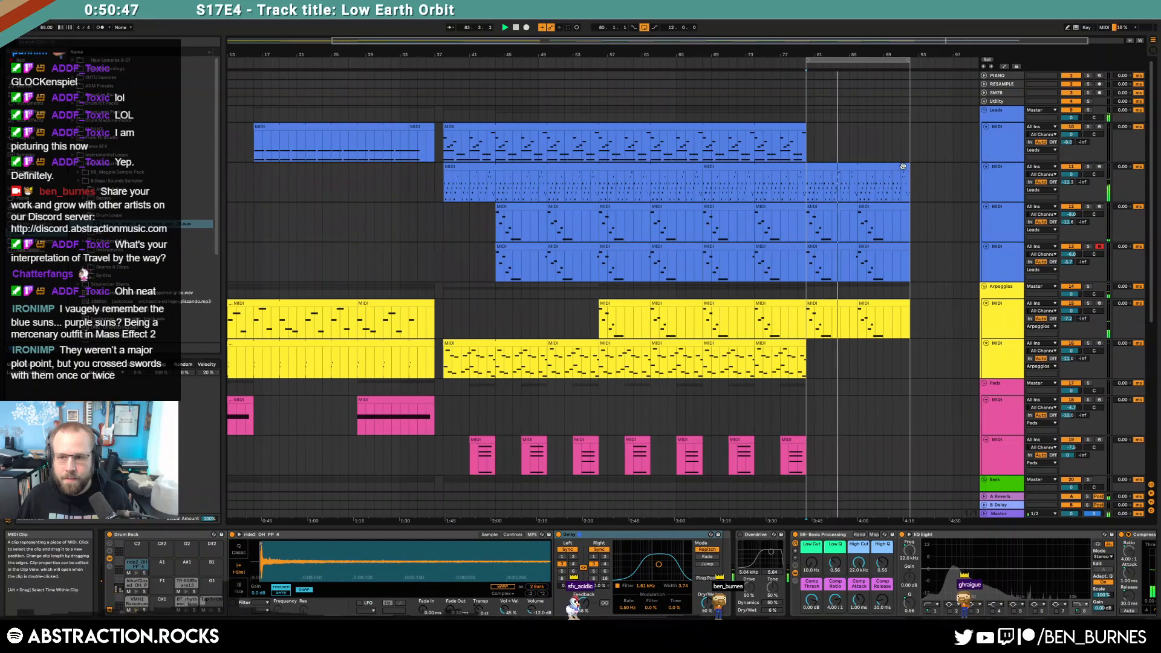
Step: Shorten the second lead track's last clip to end at bar 80, and consolidate that track's bars 38–80 into one clip
left_click_drag(909, 169, 799, 176)
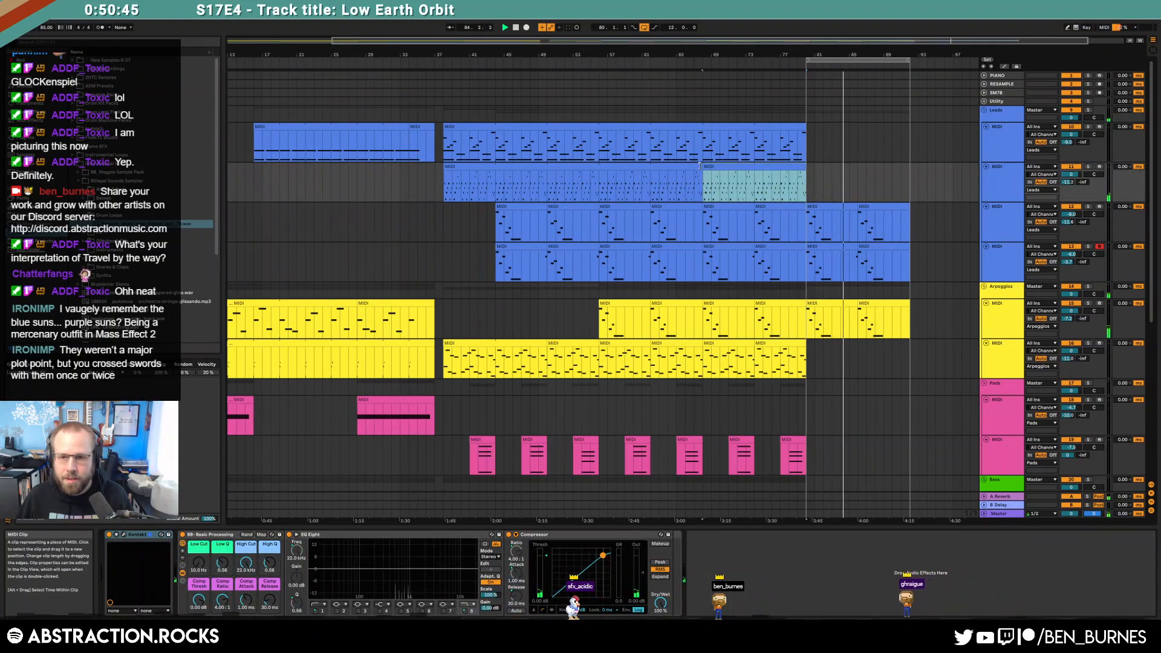
left_click(699, 166, "shift")
key("ctrl+j")
scroll(866, 381, "down", 2)
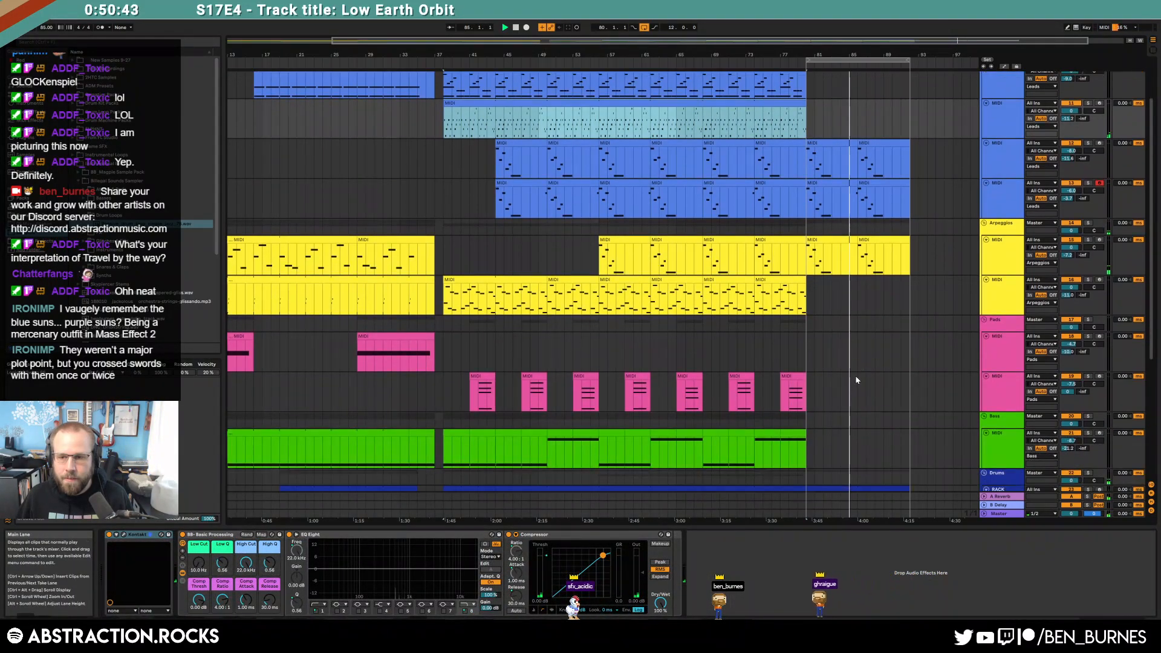
Step: Delete the final six bars of the ending across all tracks and shorten the loop to six bars from bar 80
scroll(856, 380, "down", 3)
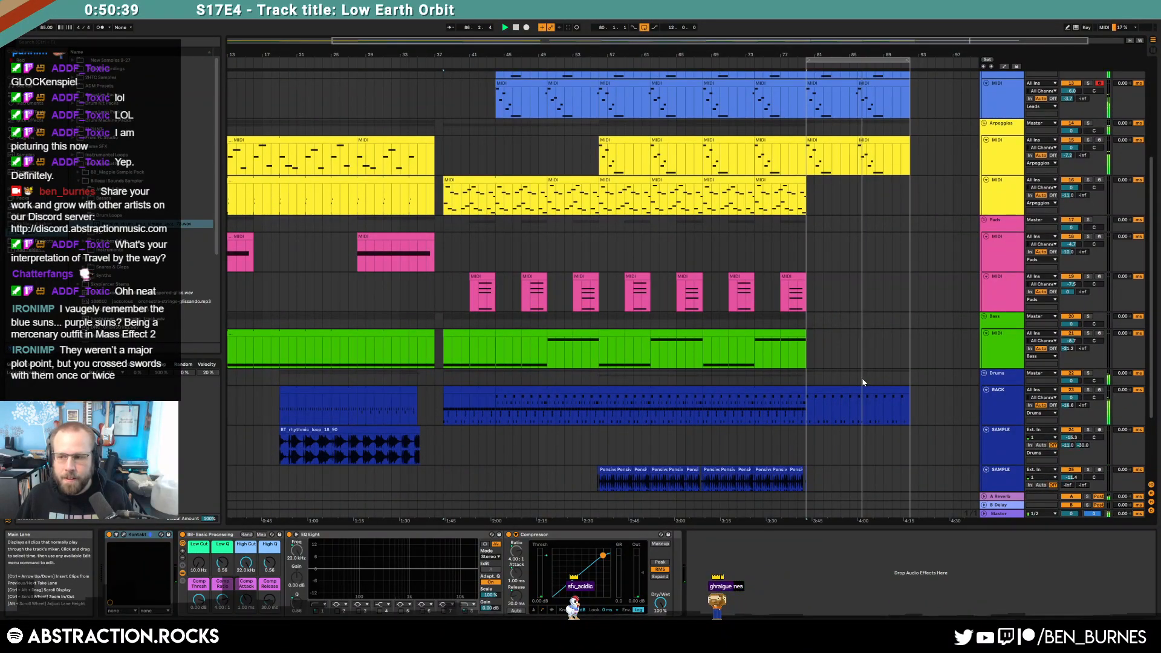
scroll(864, 383, "up", 2)
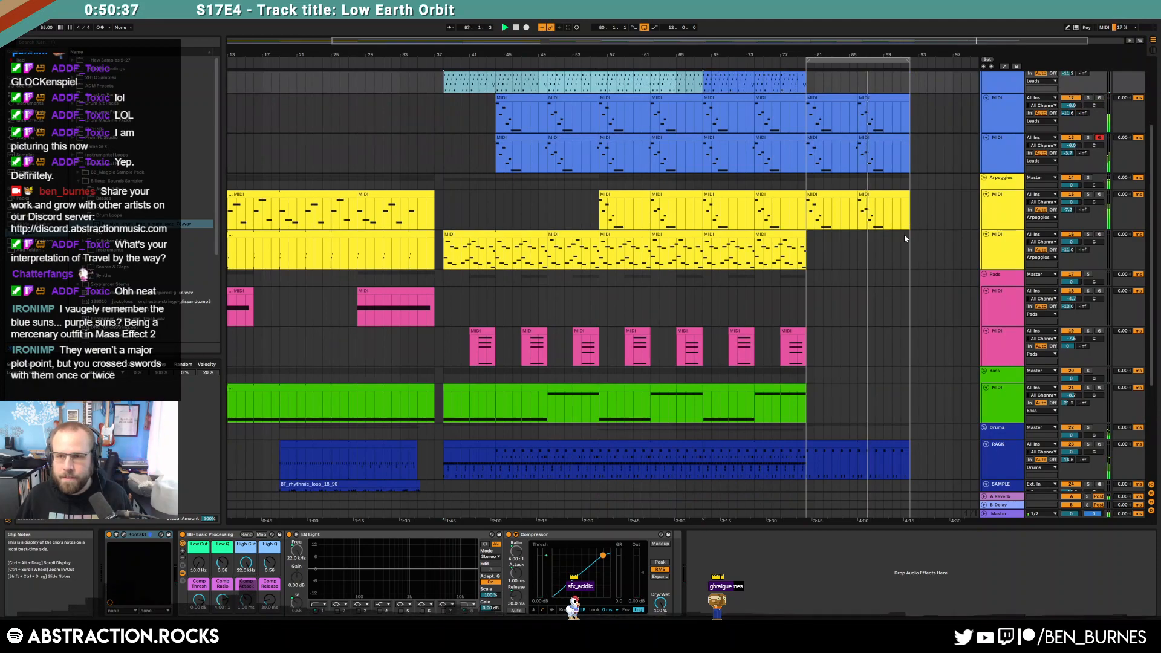
scroll(894, 284, "up", 2)
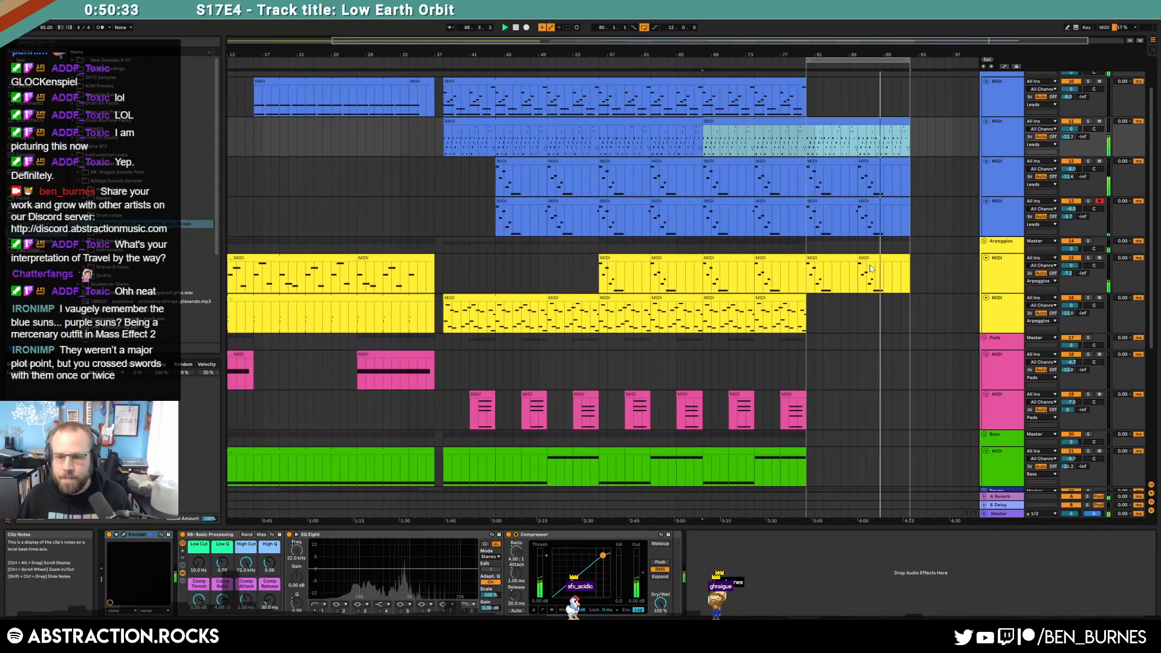
left_click_drag(858, 142, 933, 549)
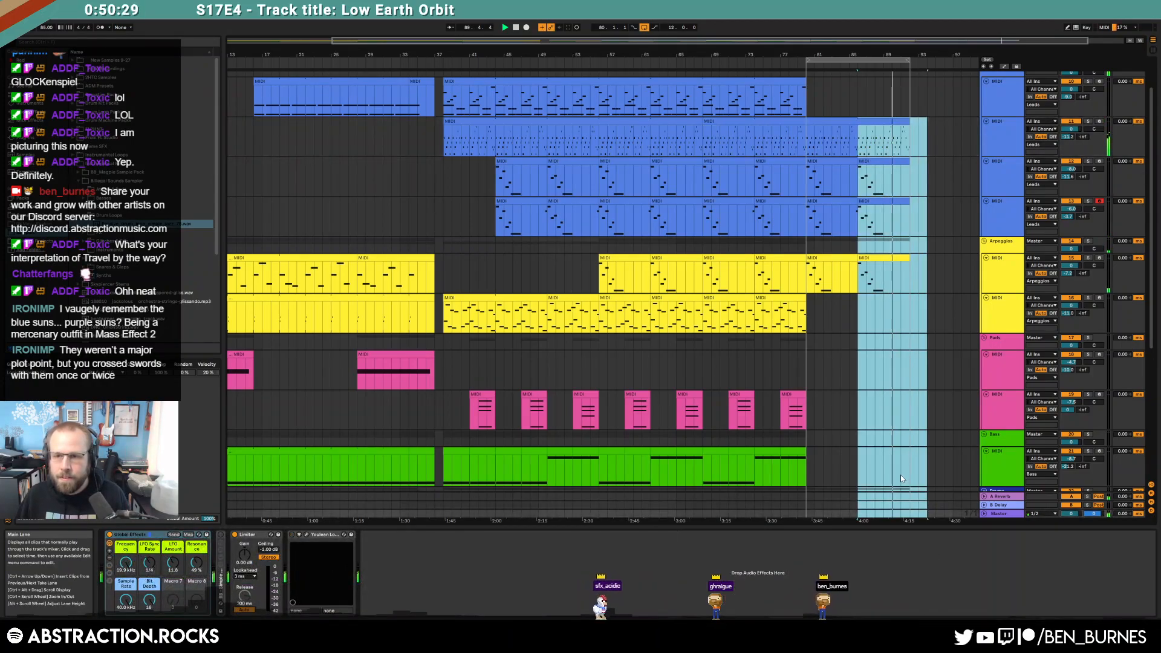
left_click_drag(910, 61, 858, 68)
scroll(878, 358, "down", 8)
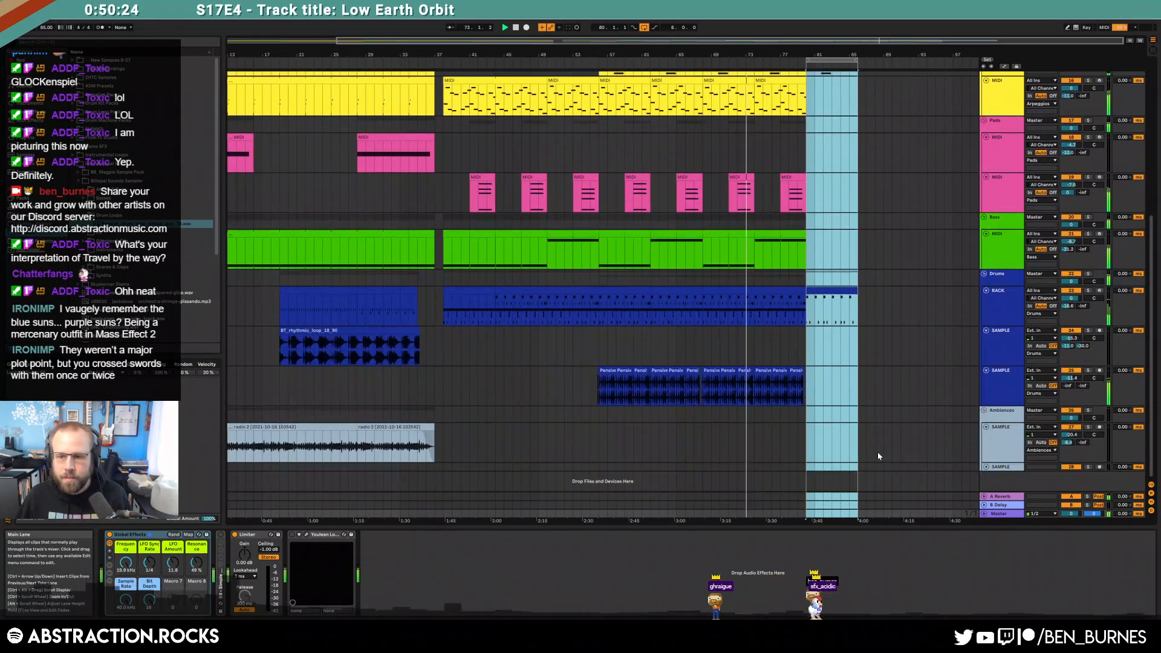
Step: Insert a new sample track below the drum loop track and place a cymbal sample on it at bar 80
left_click(1005, 388)
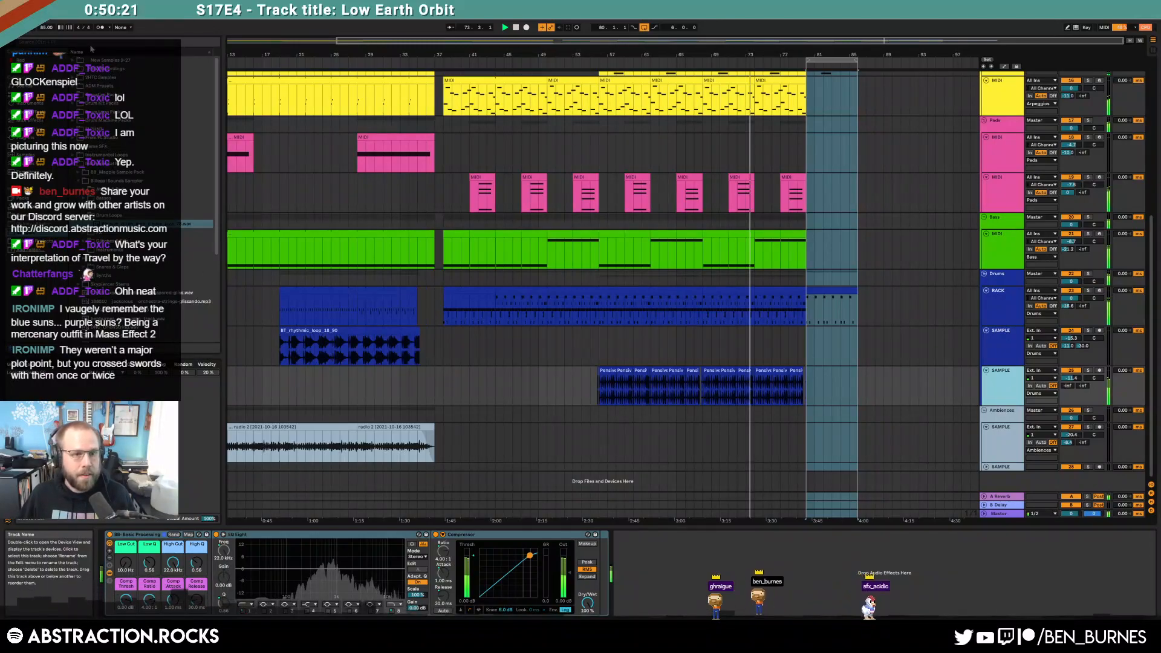
key("ctrl+t")
left_click(84, 208)
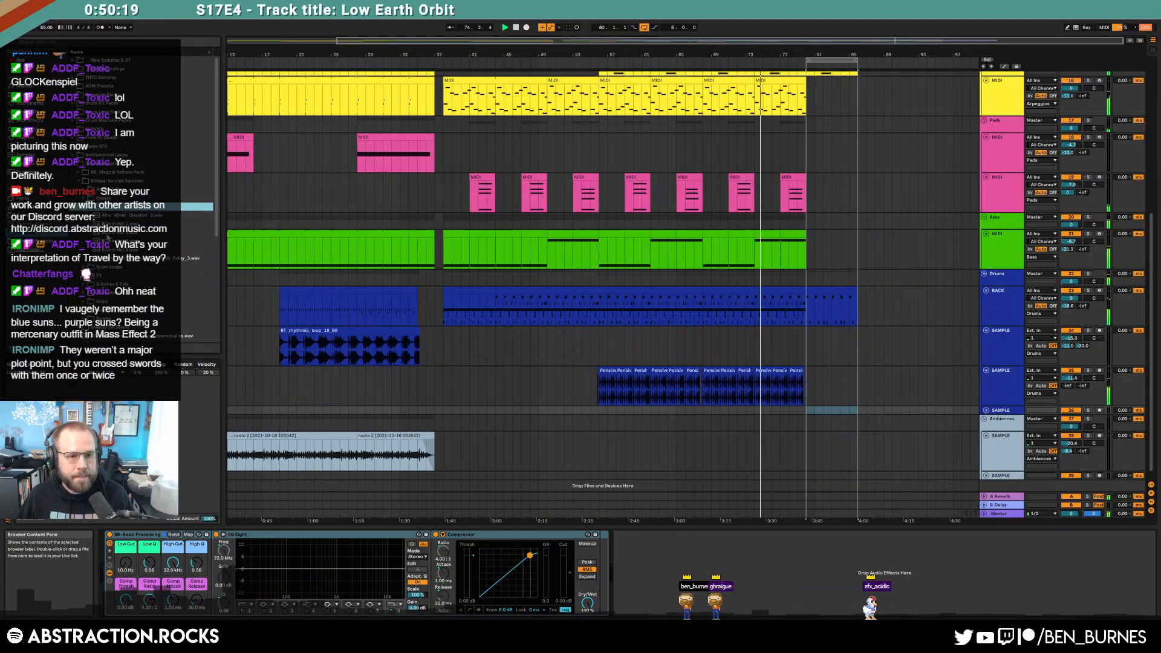
left_click_drag(121, 242, 810, 412)
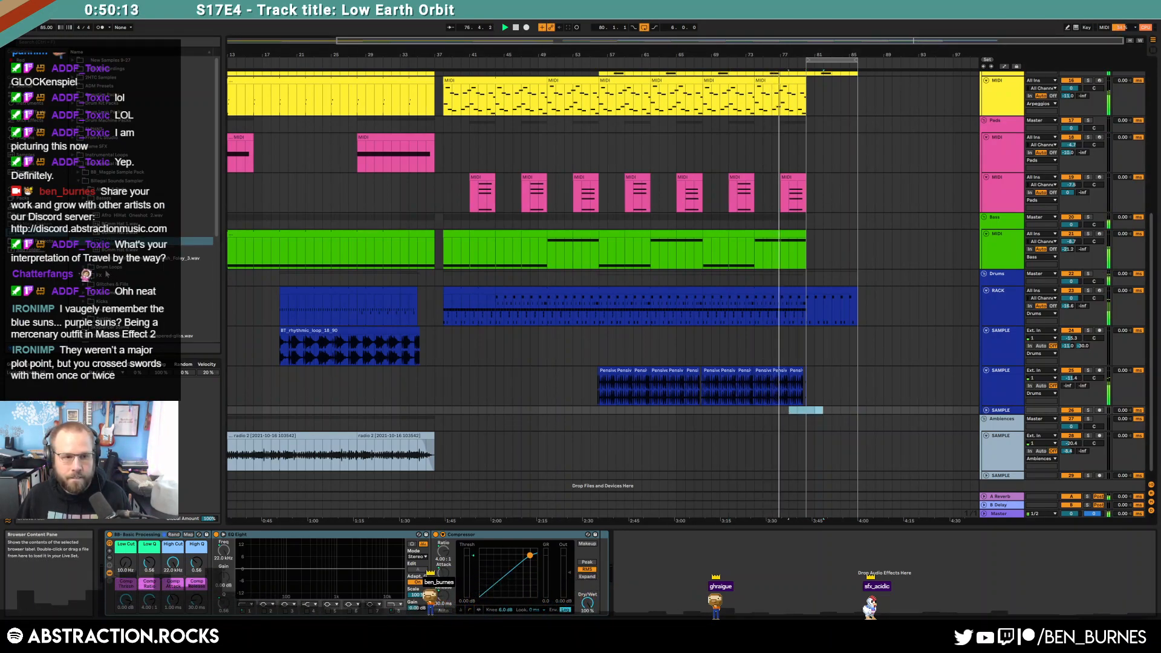
left_click_drag(119, 259, 807, 414)
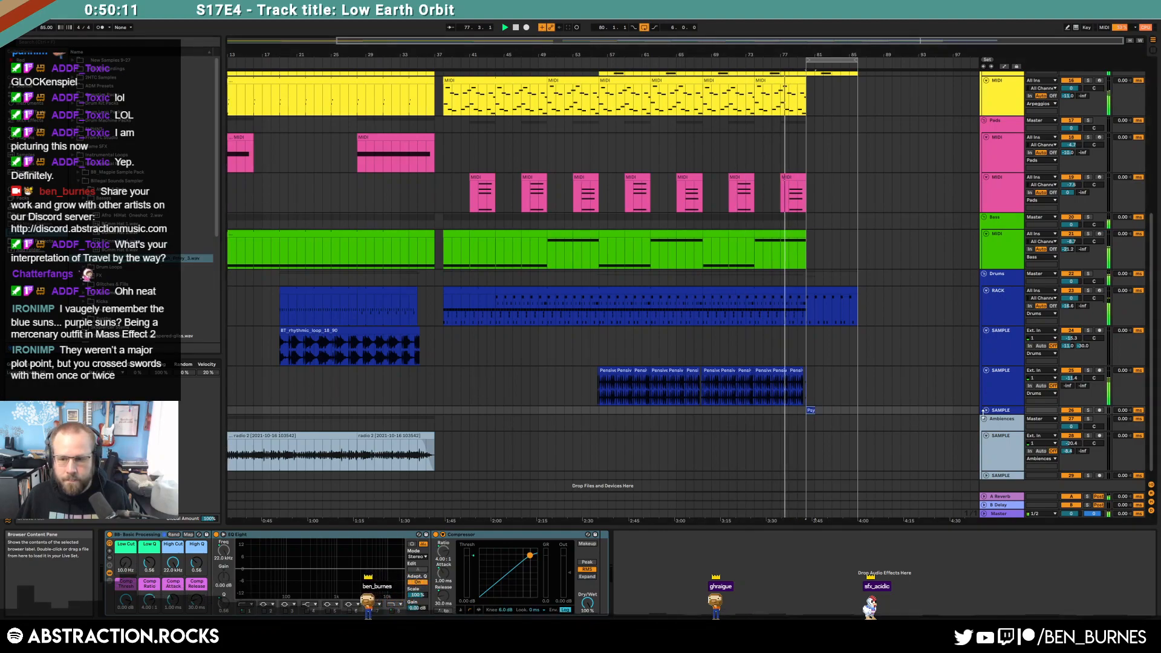
Step: Unfold the new sample track and adjust its volume to about -5 dB
left_click(987, 411)
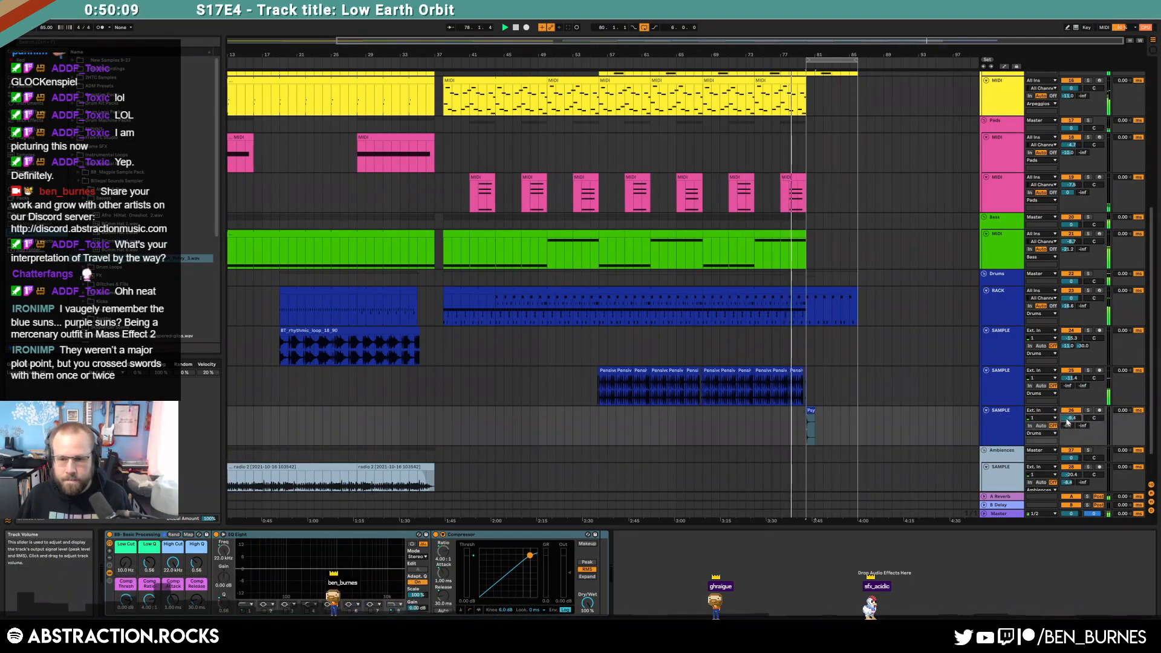
left_click(992, 460)
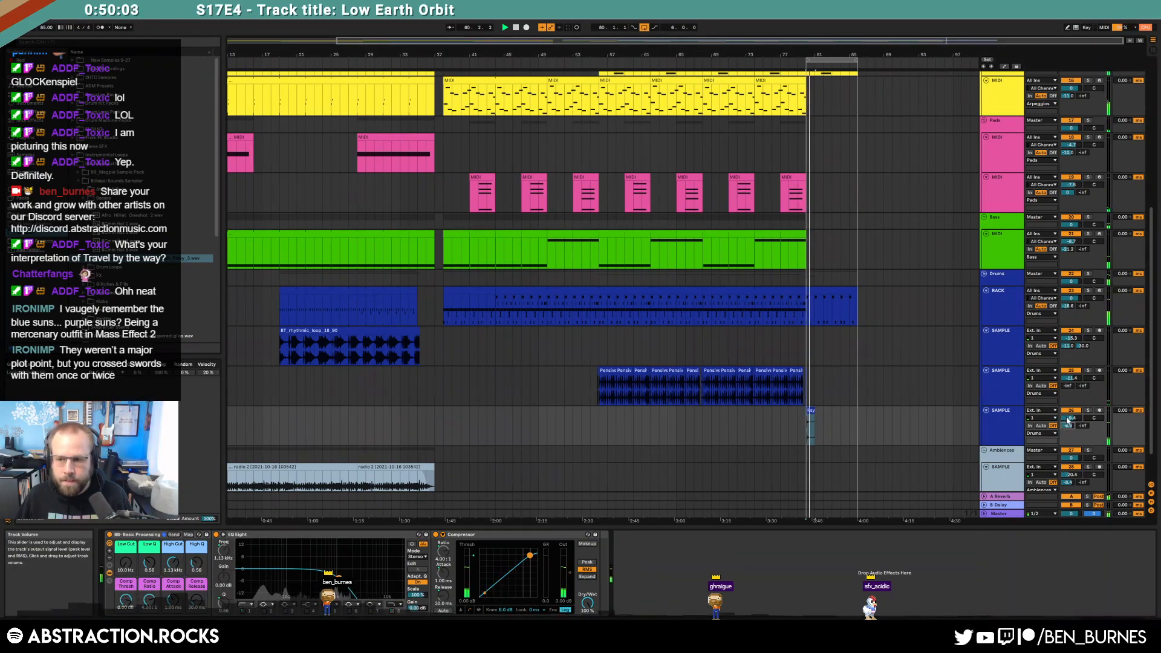
left_click_drag(1071, 418, 1071, 411)
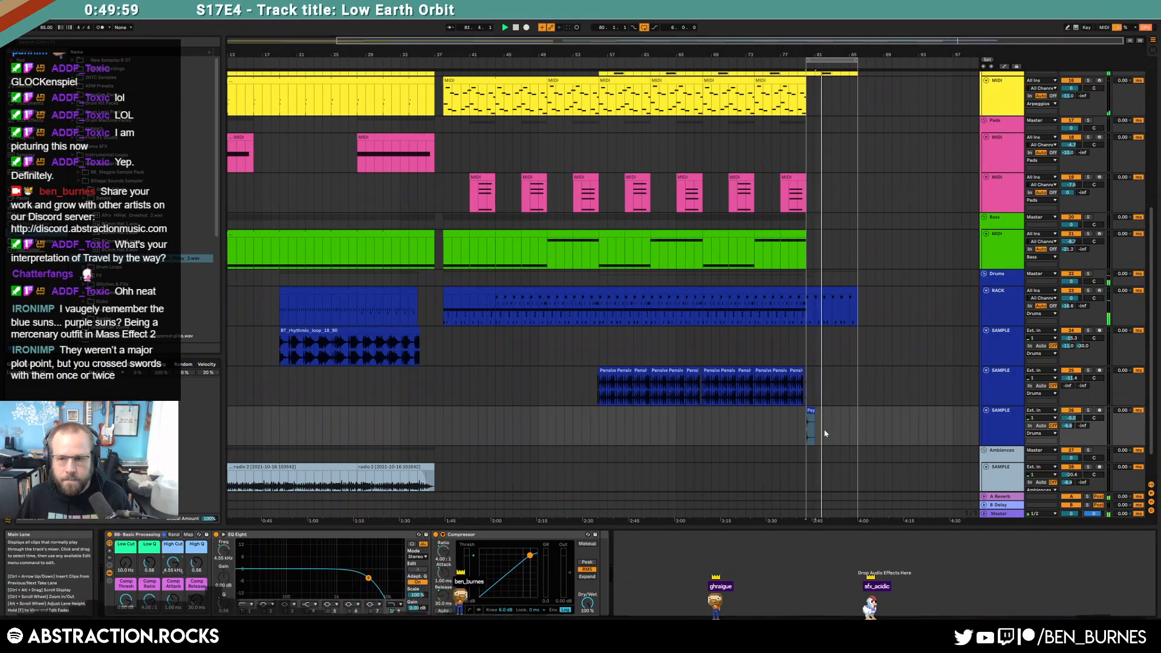
Step: Delete the notes near the end of the lowest lead track's MIDI clip at bar 80
scroll(838, 430, "up", 2)
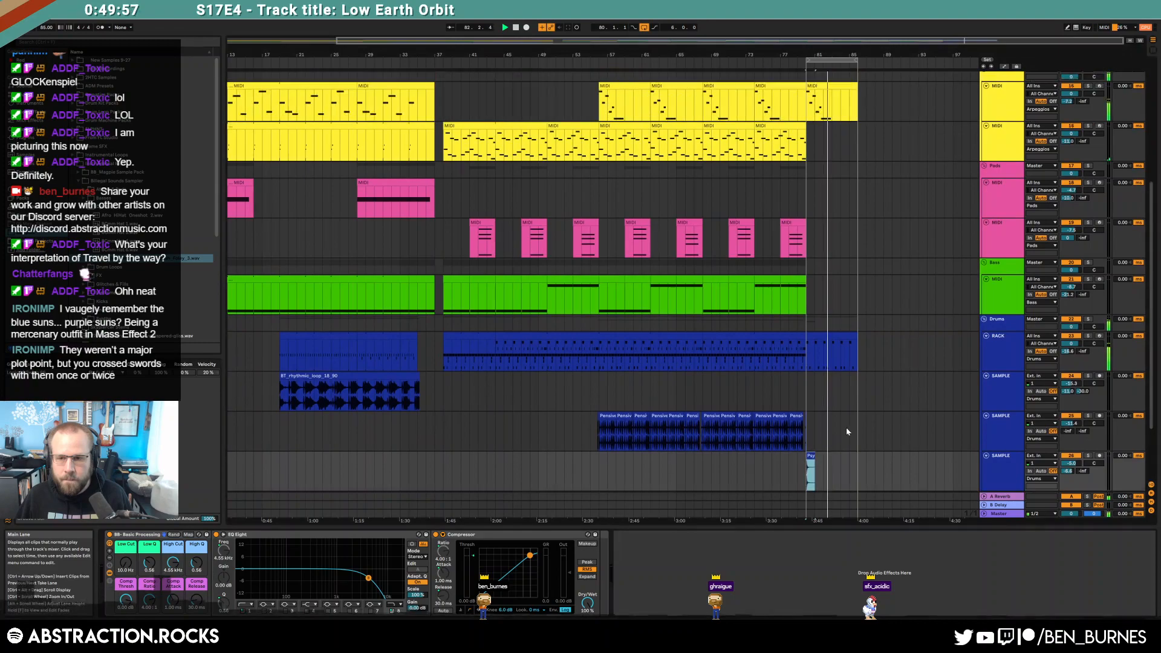
scroll(857, 434, "up", 4)
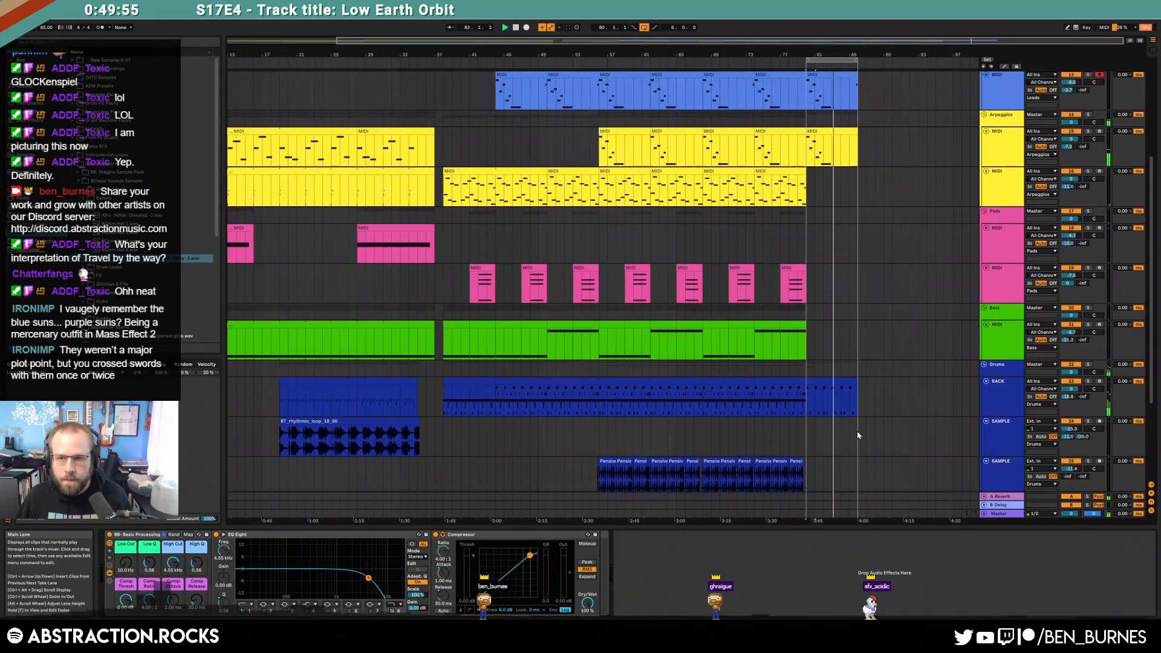
scroll(874, 421, "up", 1)
double_click(846, 148)
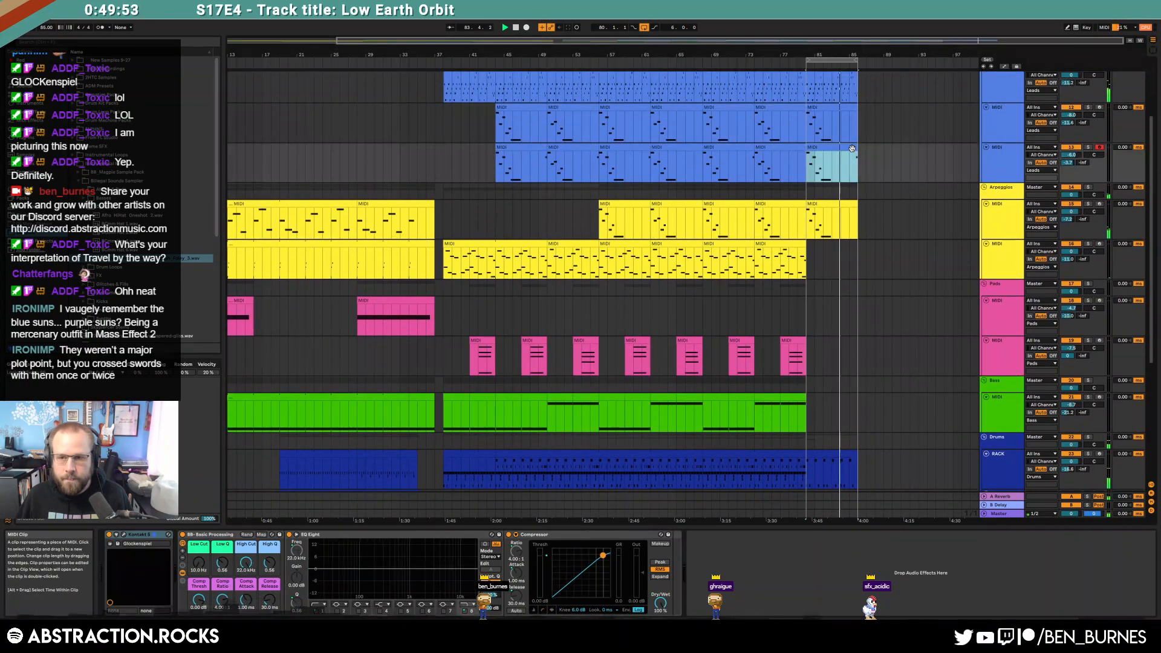
left_click_drag(1135, 436, 1152, 489)
key("Delete")
left_click(963, 469)
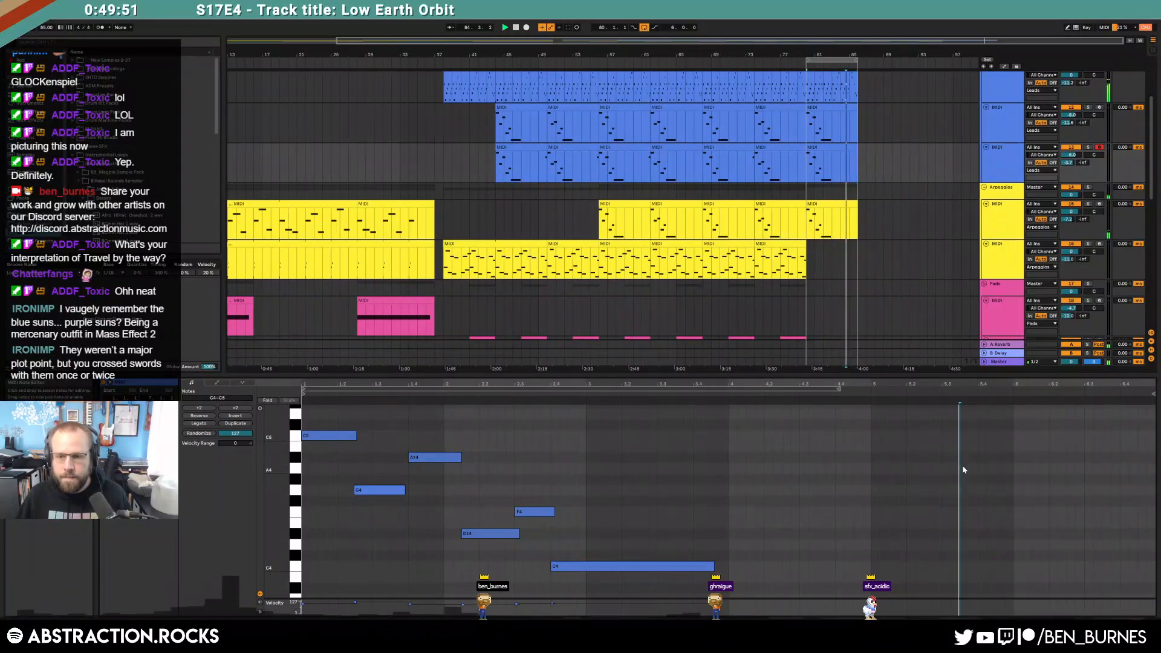
key("shift+Tab")
Step: Arm the second lead track and record a new MIDI phrase over the looped section starting at bar 80
scroll(865, 384, "up", 2)
scroll(864, 385, "up", 2)
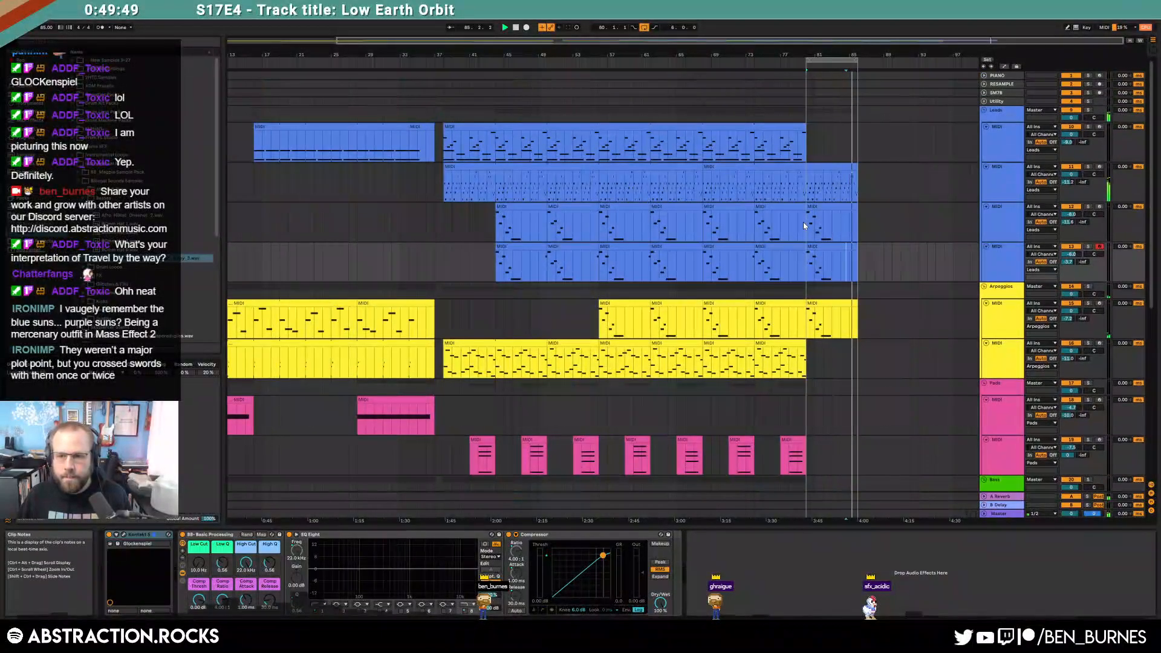
left_click(833, 182)
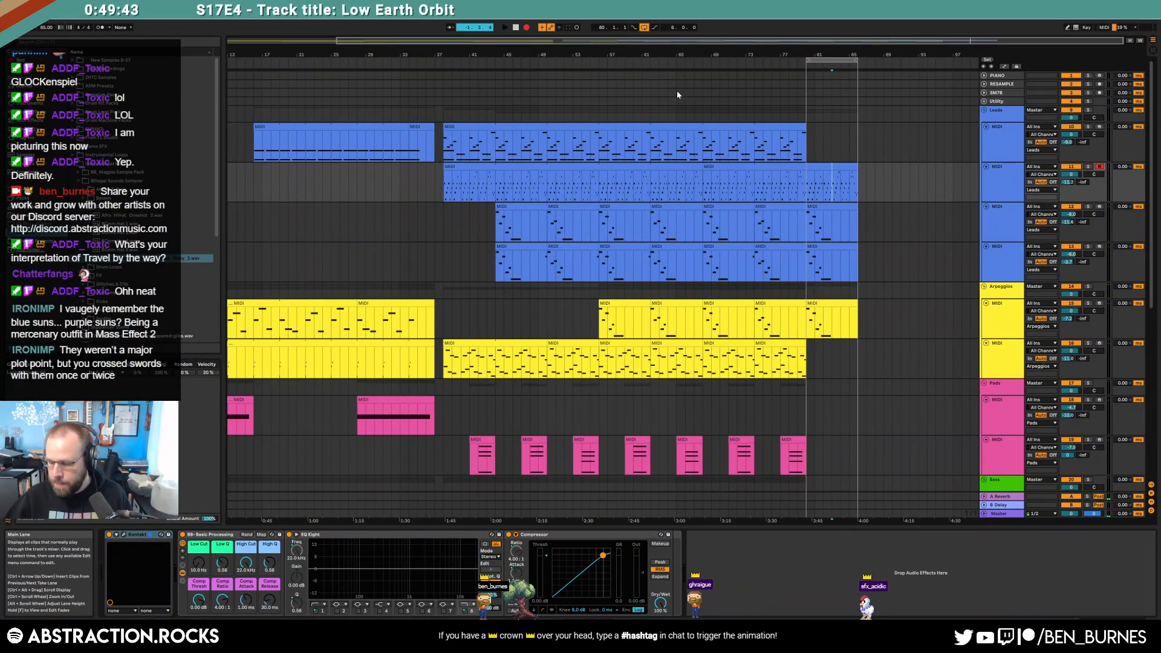
key("space")
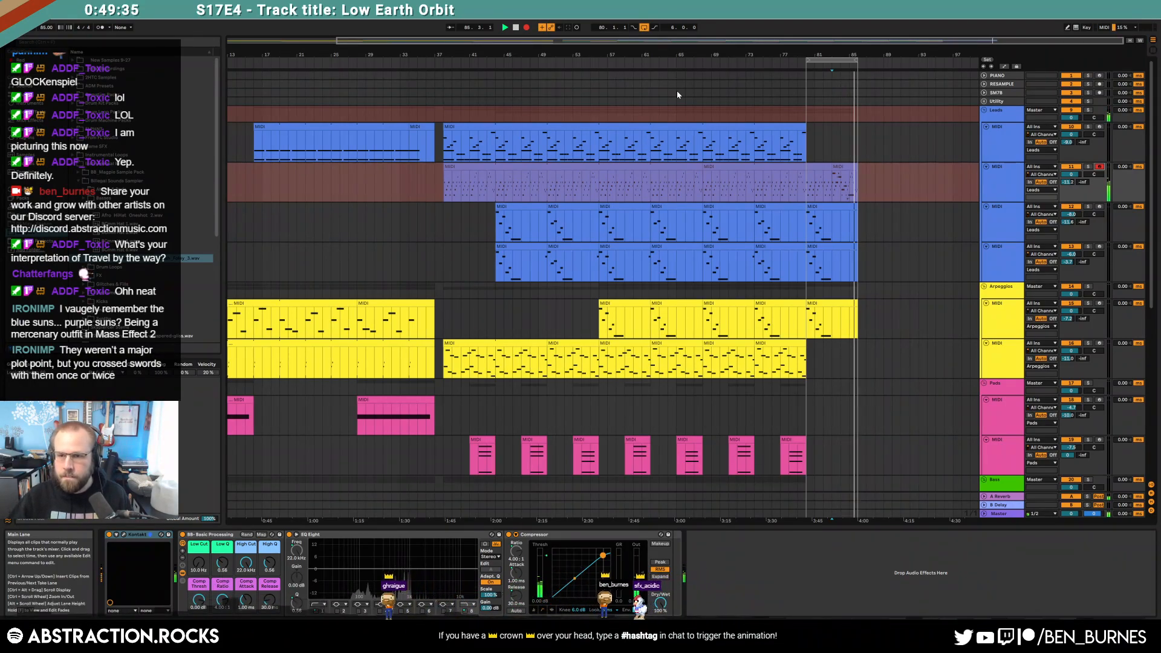
key("space")
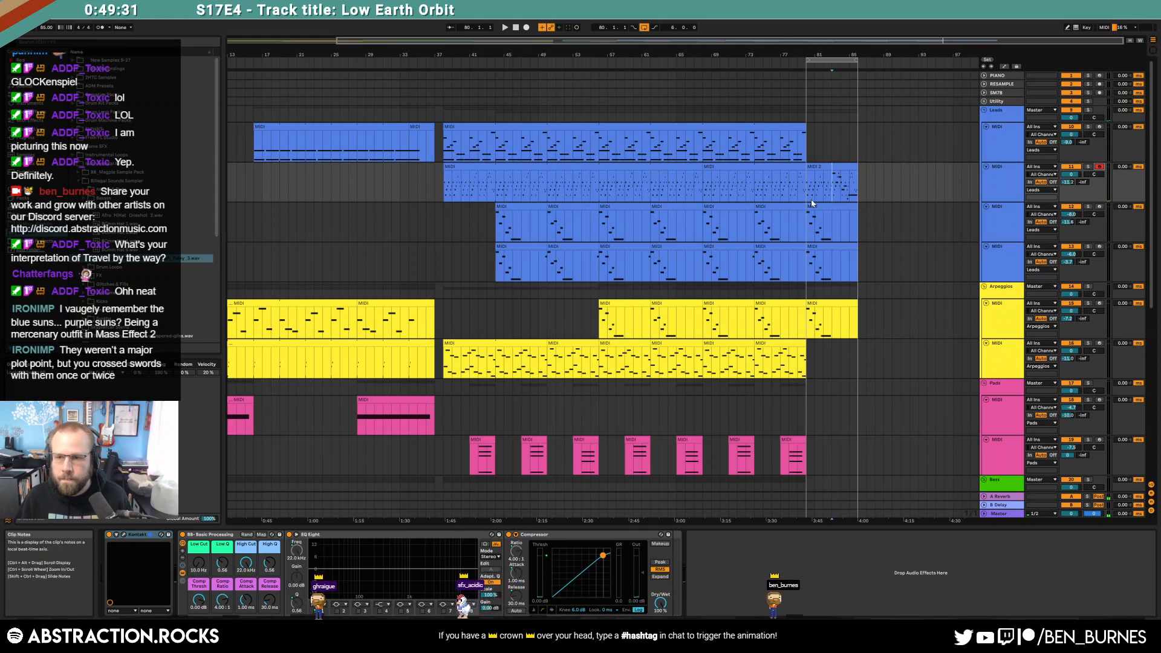
left_click(844, 181)
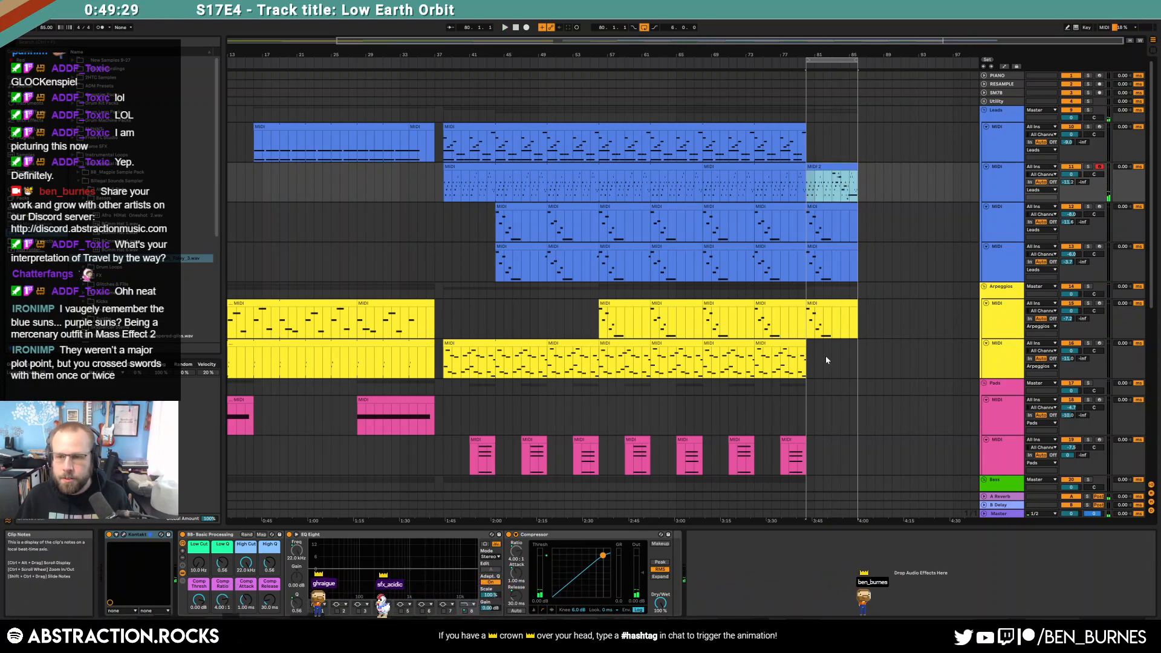
Step: Lower the cymbal sample track's volume to about -12 dB and audition the cymbal hit at bar 80
scroll(829, 332, "down", 5)
scroll(816, 463, "down", 1)
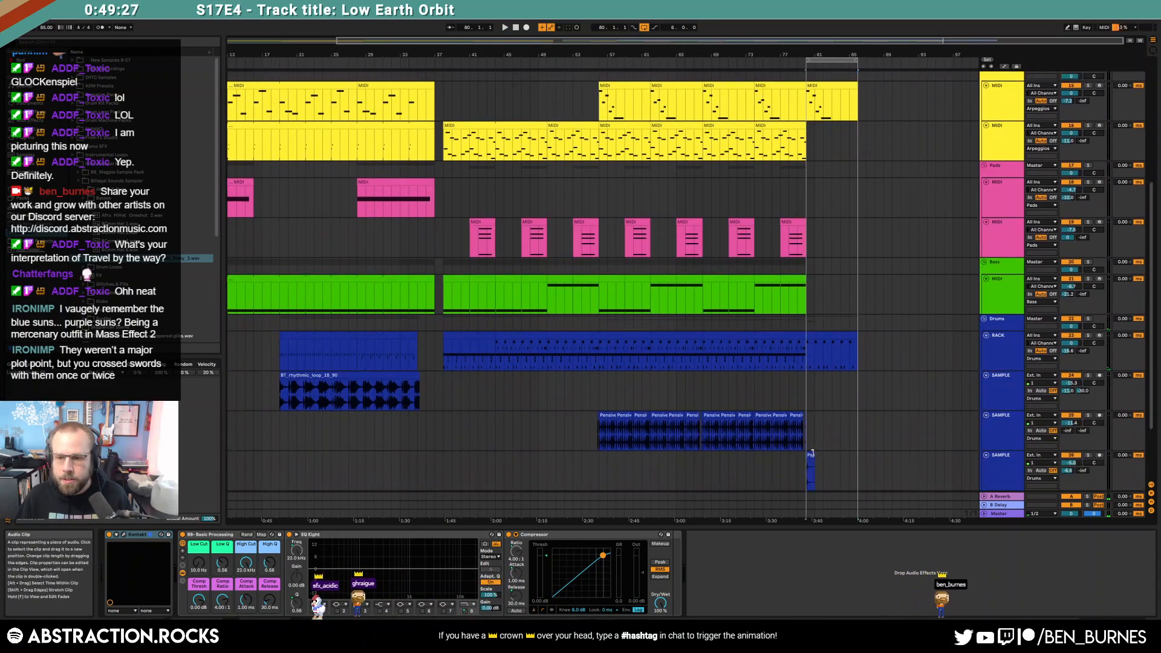
left_click(836, 469)
scroll(838, 469, "up", 5)
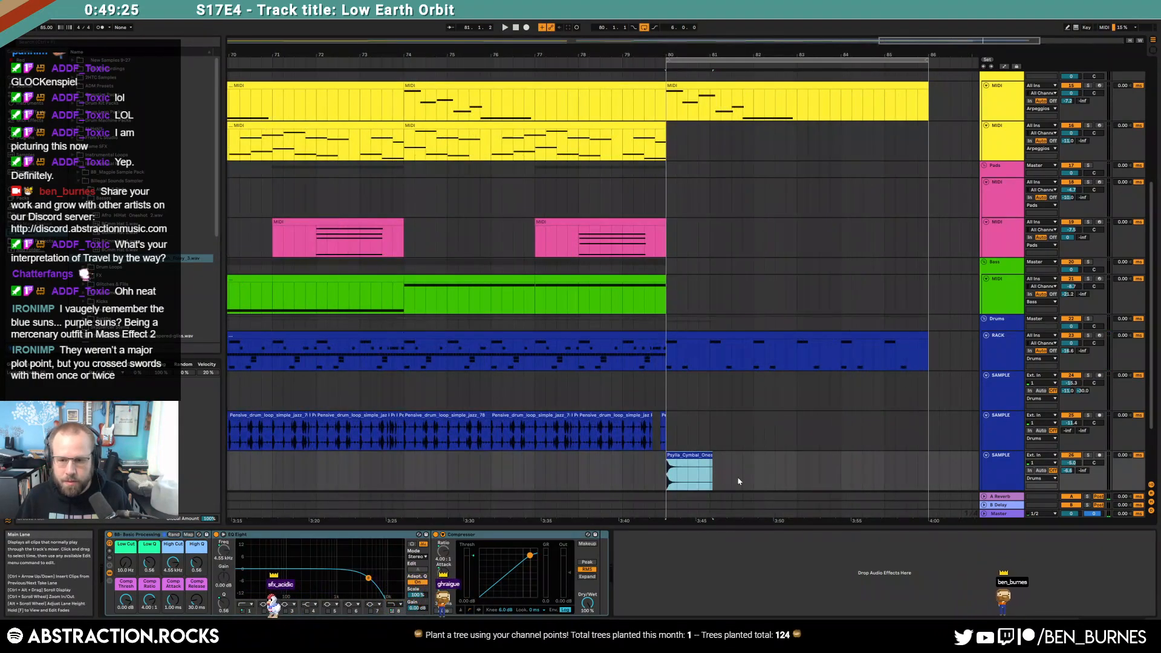
left_click_drag(1073, 464, 1074, 472)
key("space")
key("space")
Step: Replace the cymbal clip at bar 80 with a crash2_OH_P sample found by searching the library for "crash"
left_click(699, 456)
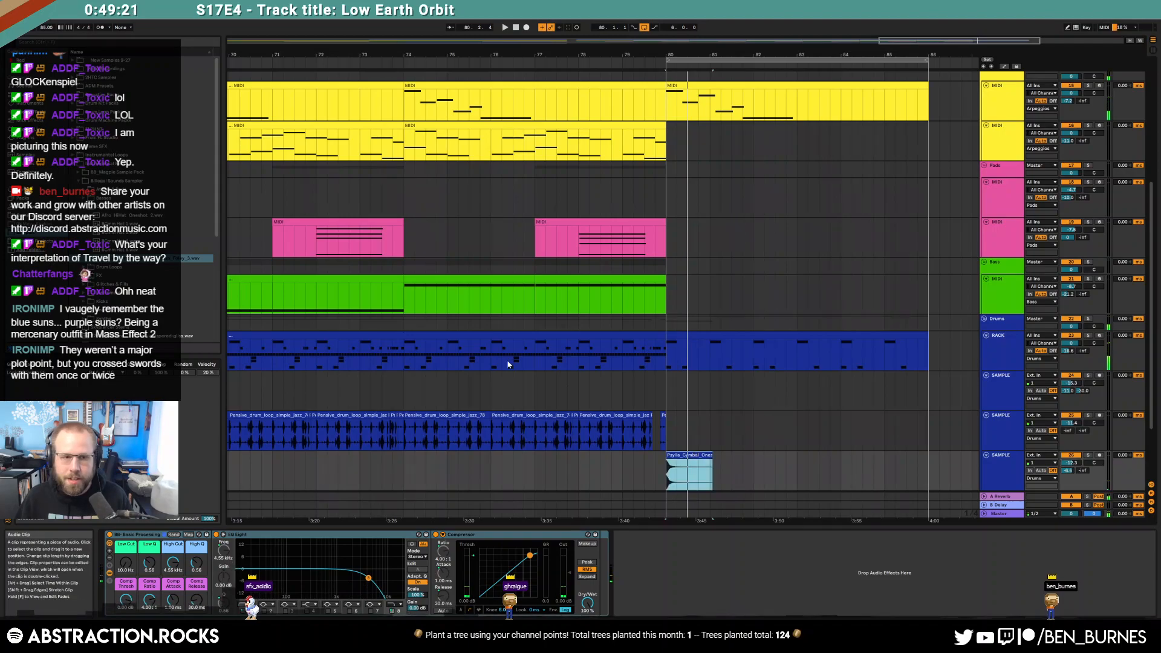
key("Delete")
left_click(72, 103)
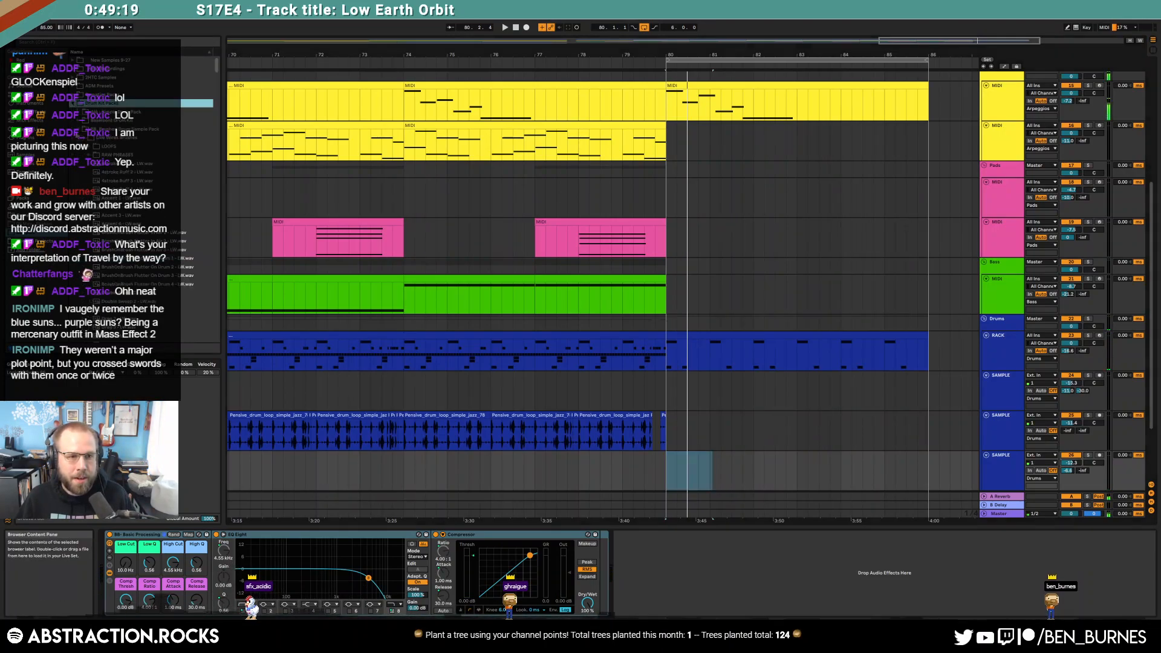
key("ctrl+f")
type("crash")
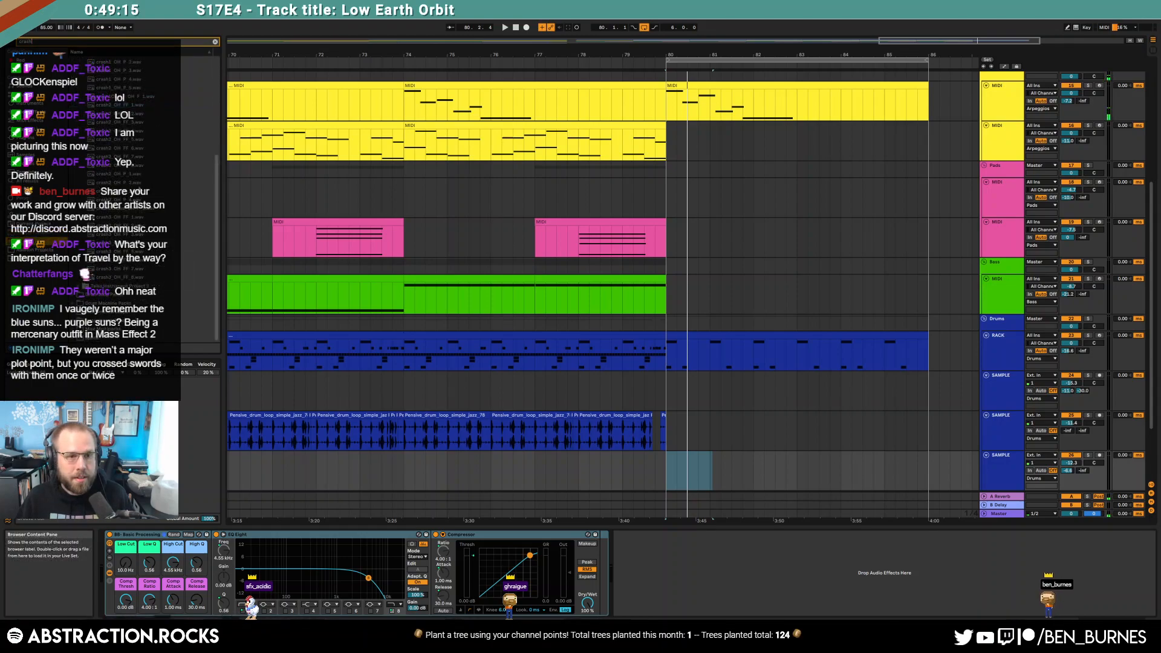
left_click(121, 191)
left_click_drag(121, 191, 665, 467)
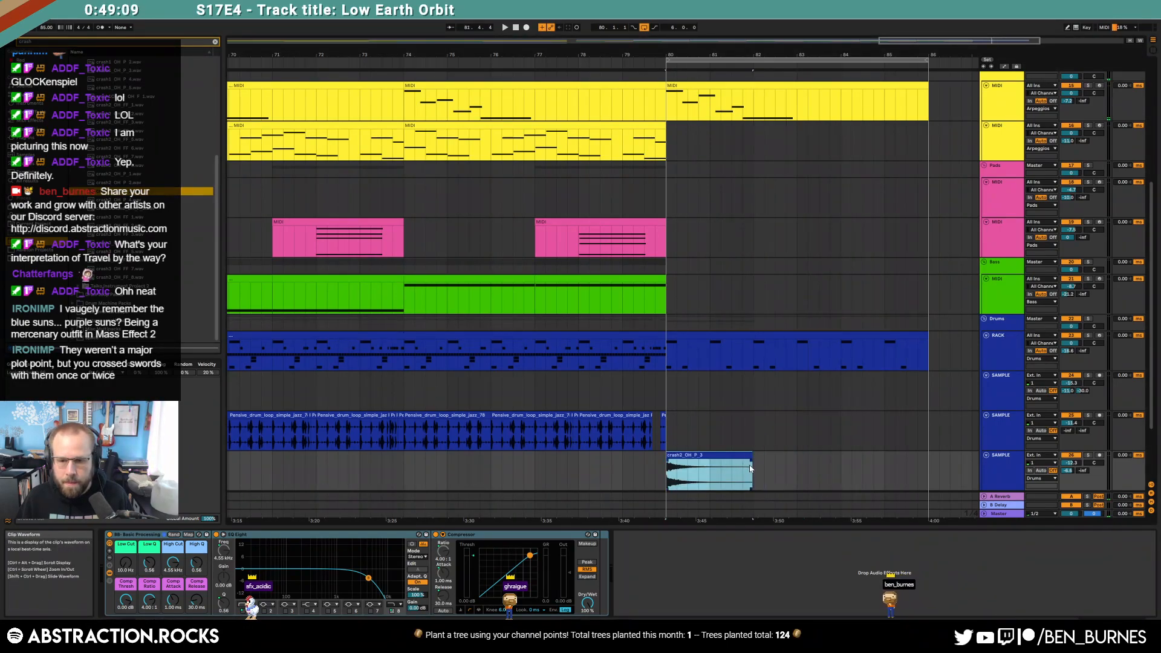
Step: Give the crash clip a long fade-out, lower its track volume to about -14.5 dB and play from just after bar 78
left_click_drag(750, 457, 675, 461)
left_click_drag(1071, 463, 1072, 470)
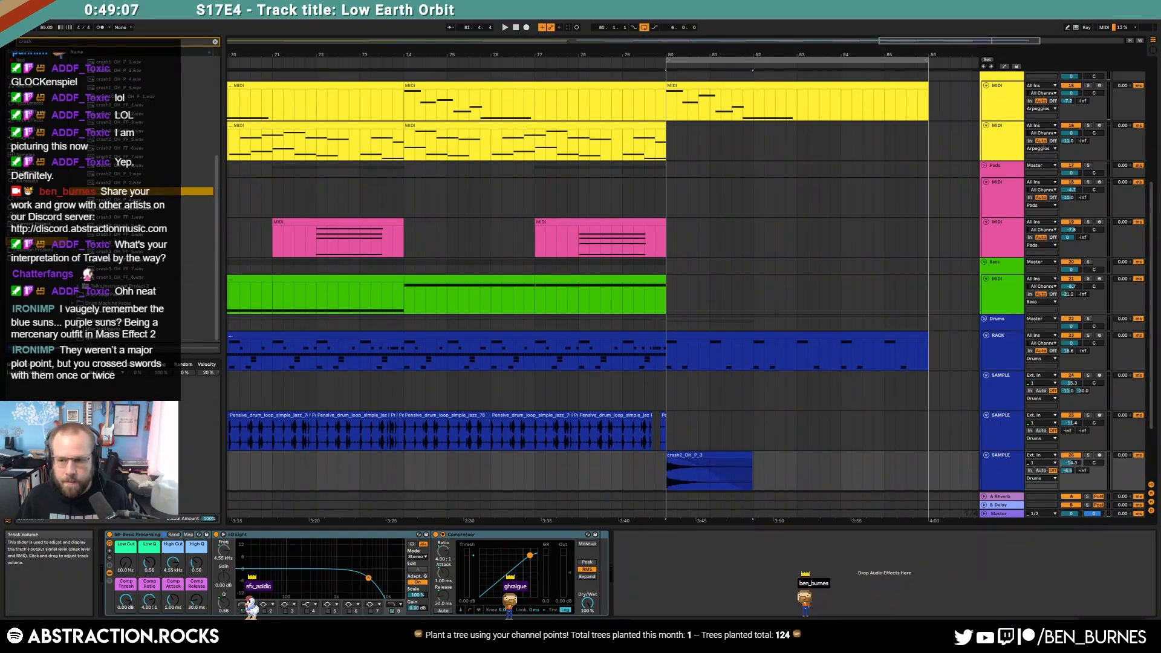
left_click(592, 467)
key("space")
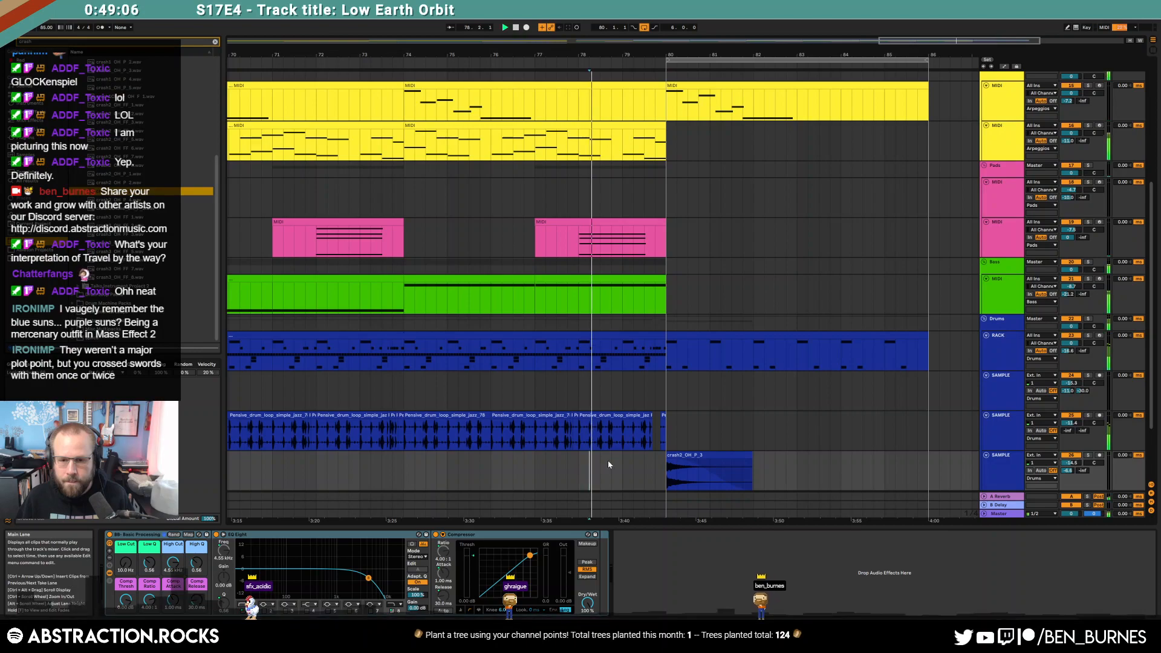
Step: Paste short drum loop slices just before bar 80 to make a stuttering fill on the drum loop track
scroll(648, 423, "up", 3)
left_click(663, 423)
key("ctrl+v")
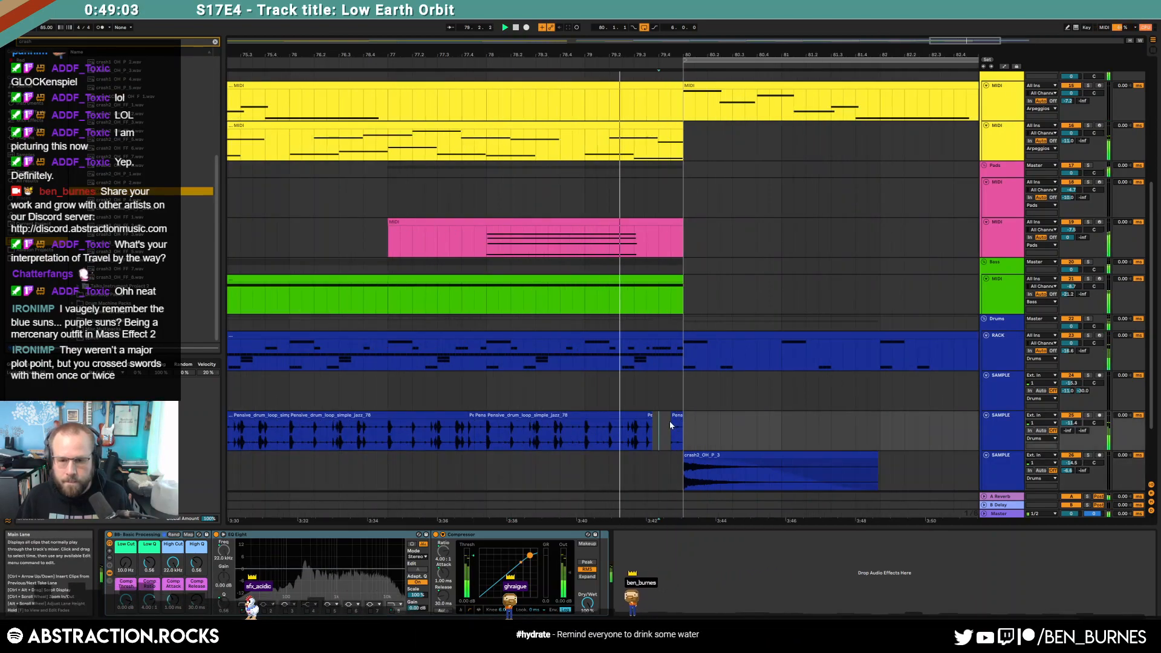
key("ctrl+v")
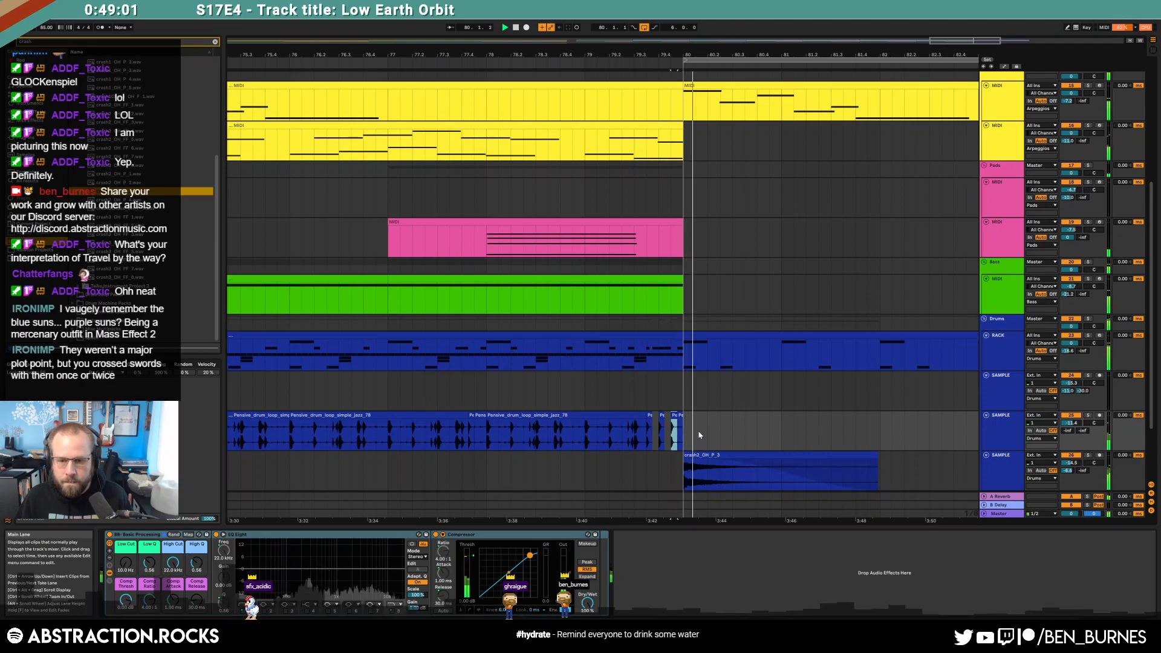
Step: Transpose the crash clip at bar 80 to a higher pitch and return to the arrangement's lead tracks
double_click(732, 469)
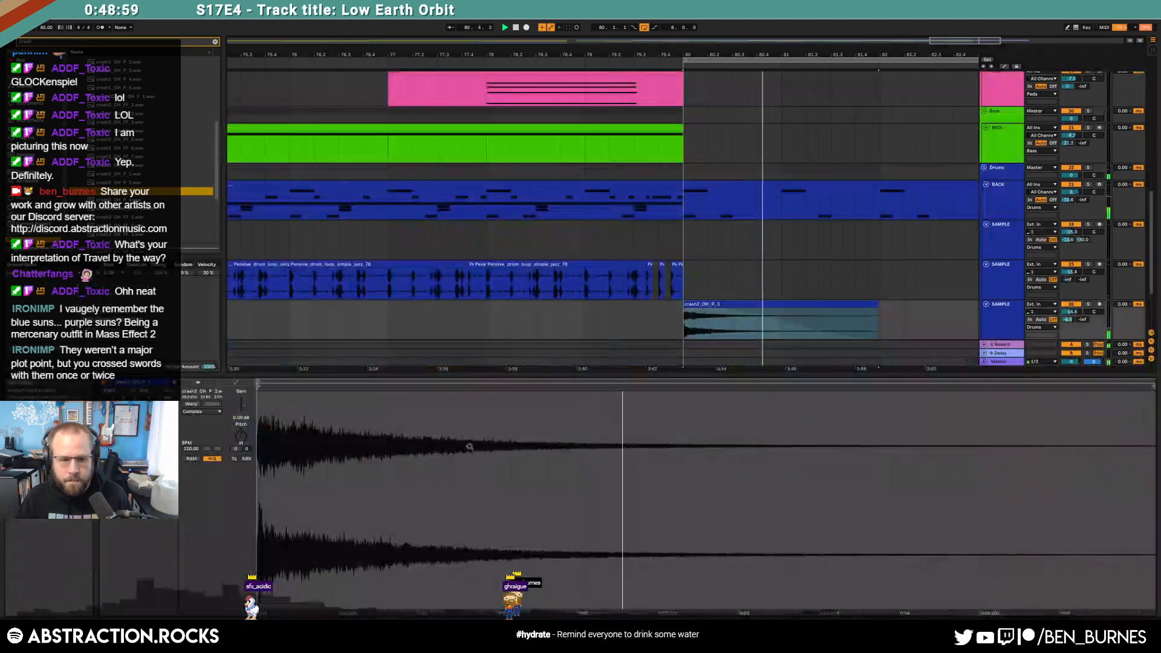
left_click_drag(238, 436, 238, 427)
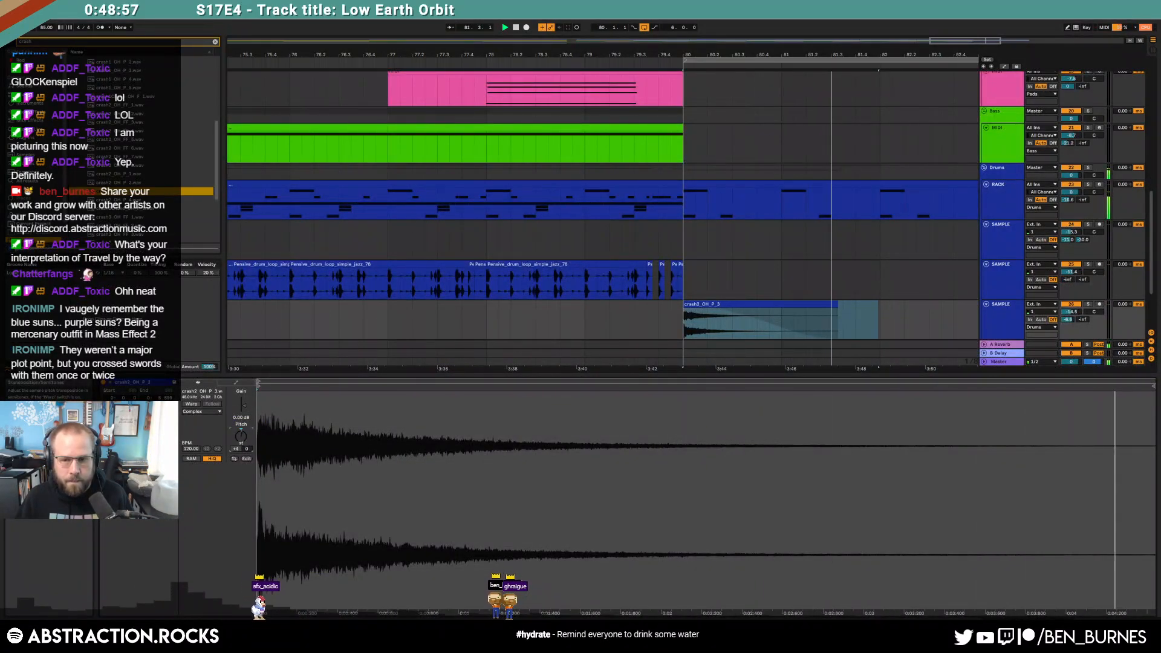
key("shift+Tab")
scroll(831, 299, "down", 6)
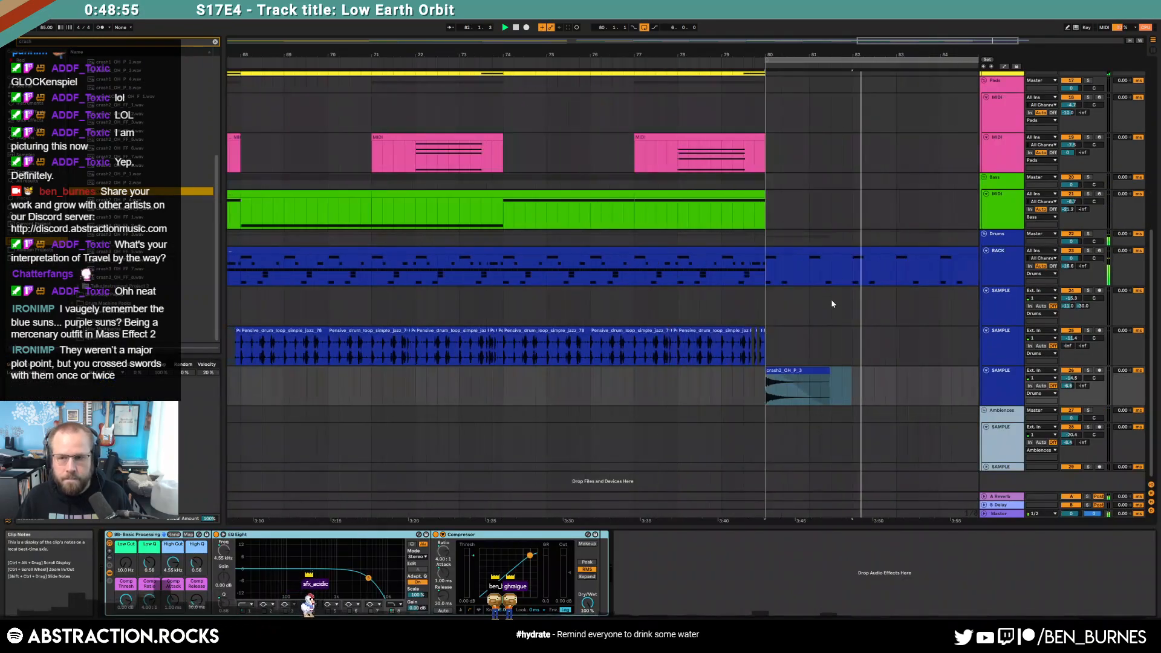
scroll(835, 303, "up", 3)
scroll(848, 290, "up", 4)
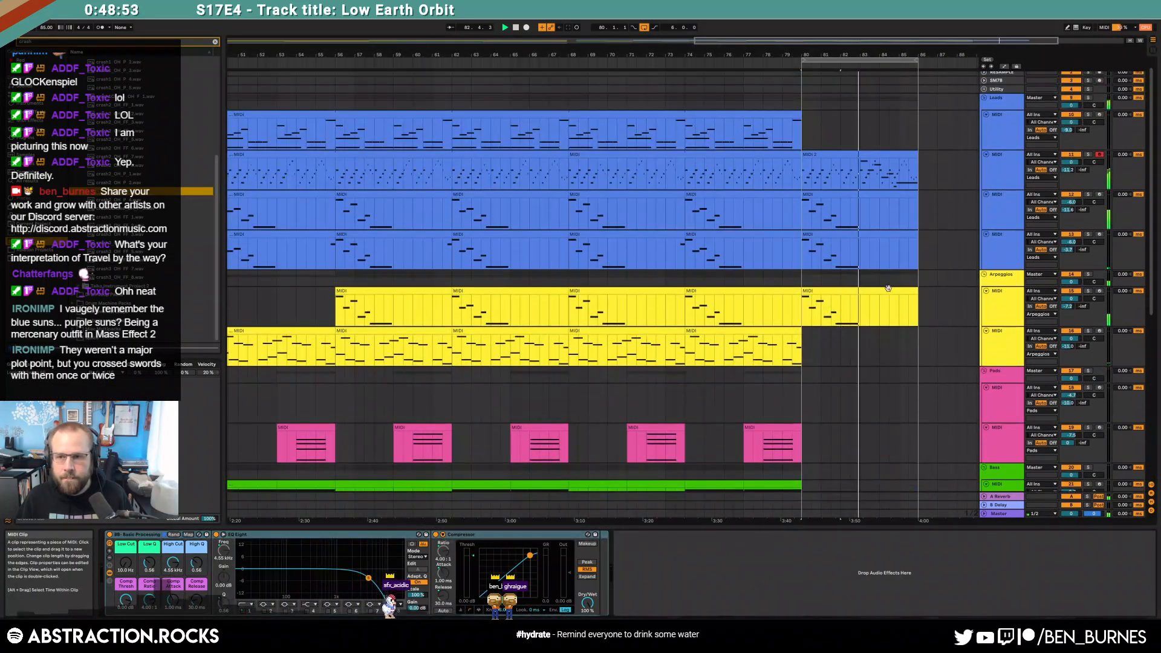
Step: Open the closing lead clip at bar 80 and shift the long D#4 note in its final melody slightly earlier
left_click(887, 154)
double_click(888, 155)
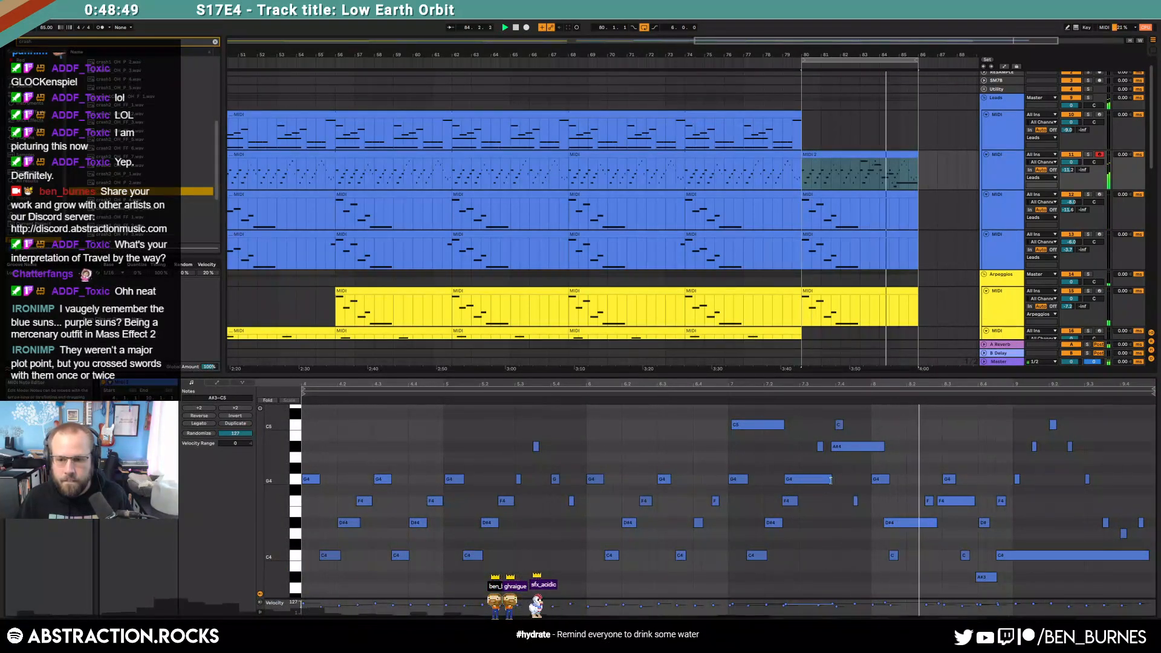
mouse_move(899, 525)
left_mouse_down()
mouse_move(887, 529)
mouse_move(898, 524)
left_mouse_up()
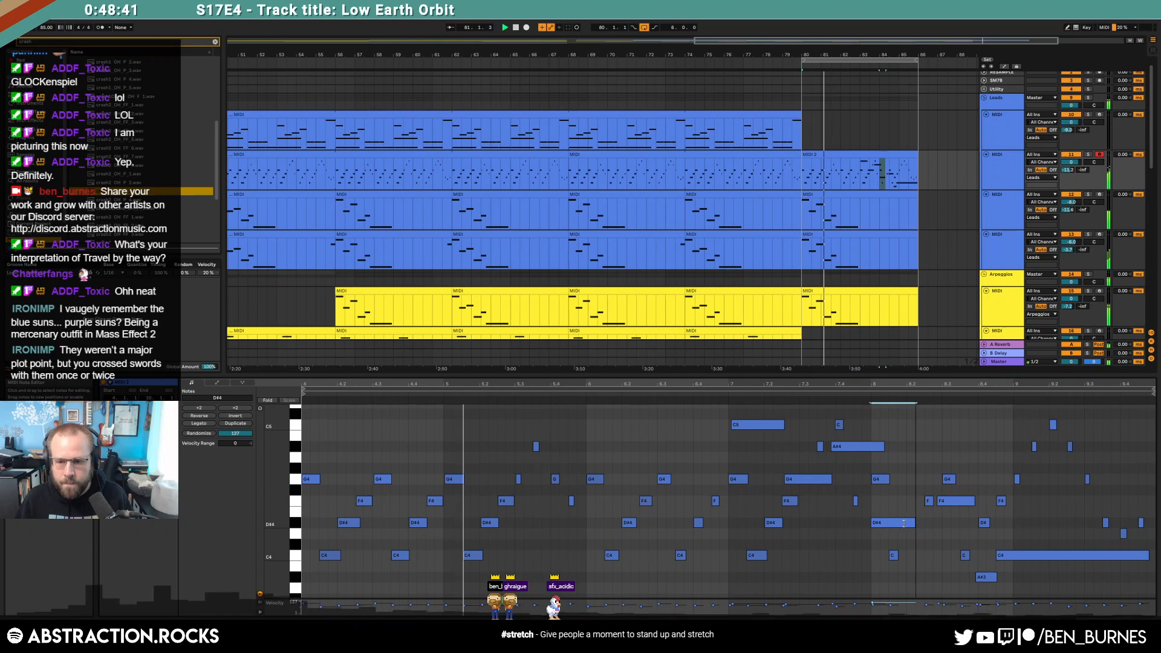
Step: Break the long G4 in the closing melody into shorter notes and nudge the following A#4 slightly later
left_click(810, 484)
key("Delete")
left_click_drag(785, 481, 815, 481)
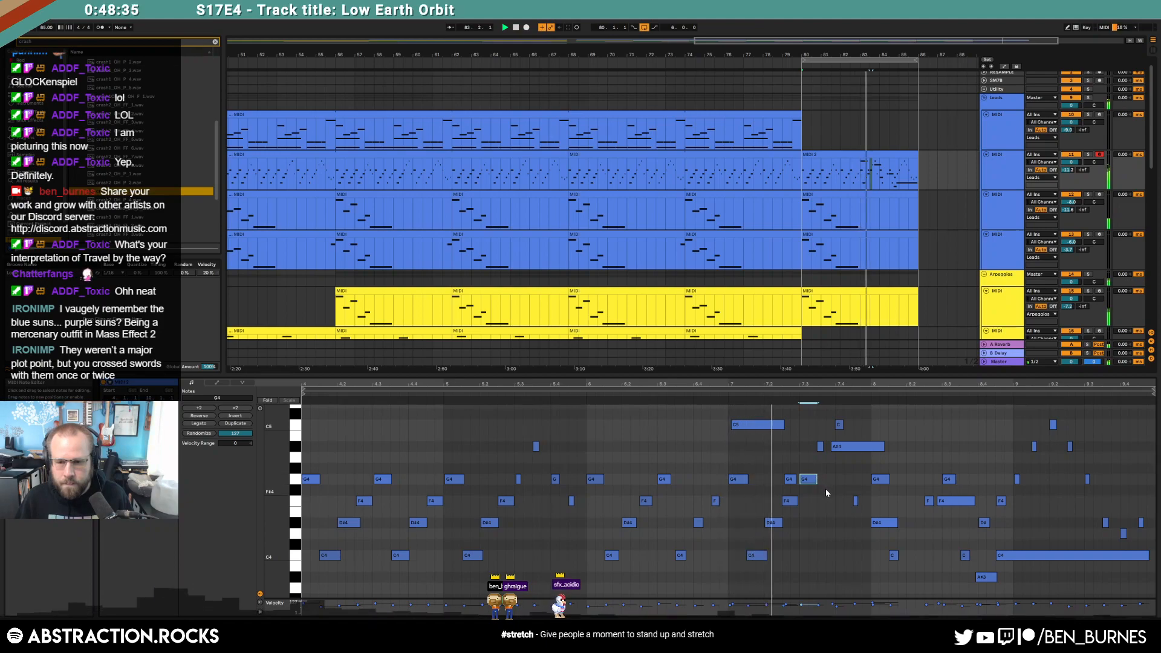
left_click(836, 448)
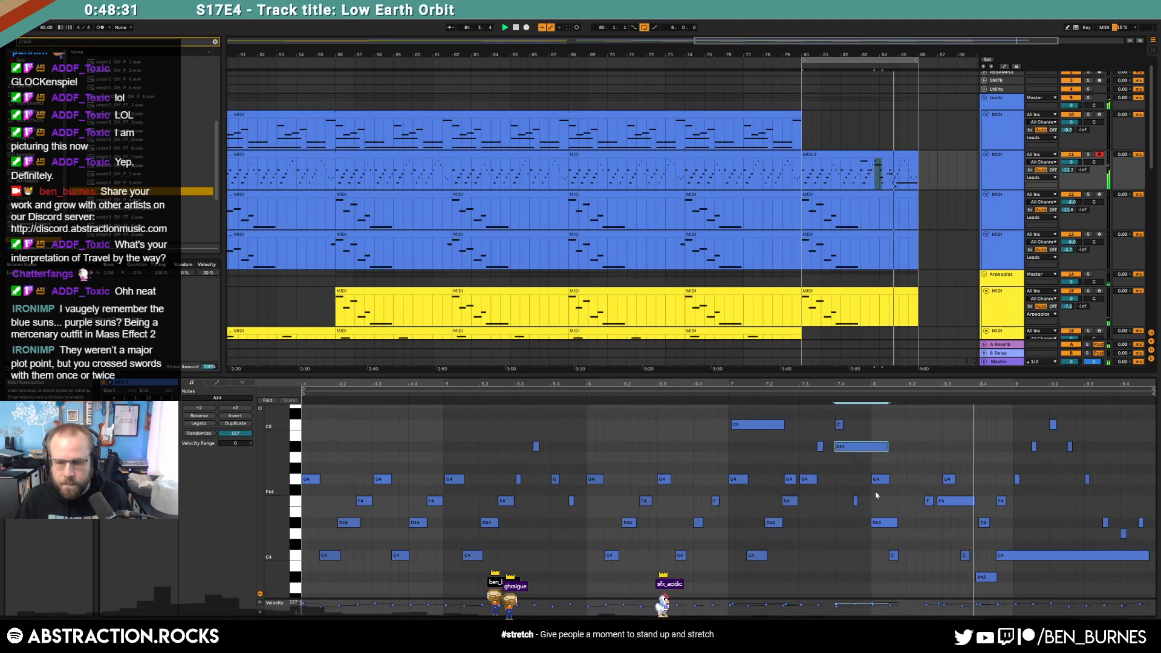
Step: Lengthen the D#4 note and delete the leftover short notes around the closing melody, starting playback to check it
double_click(913, 522)
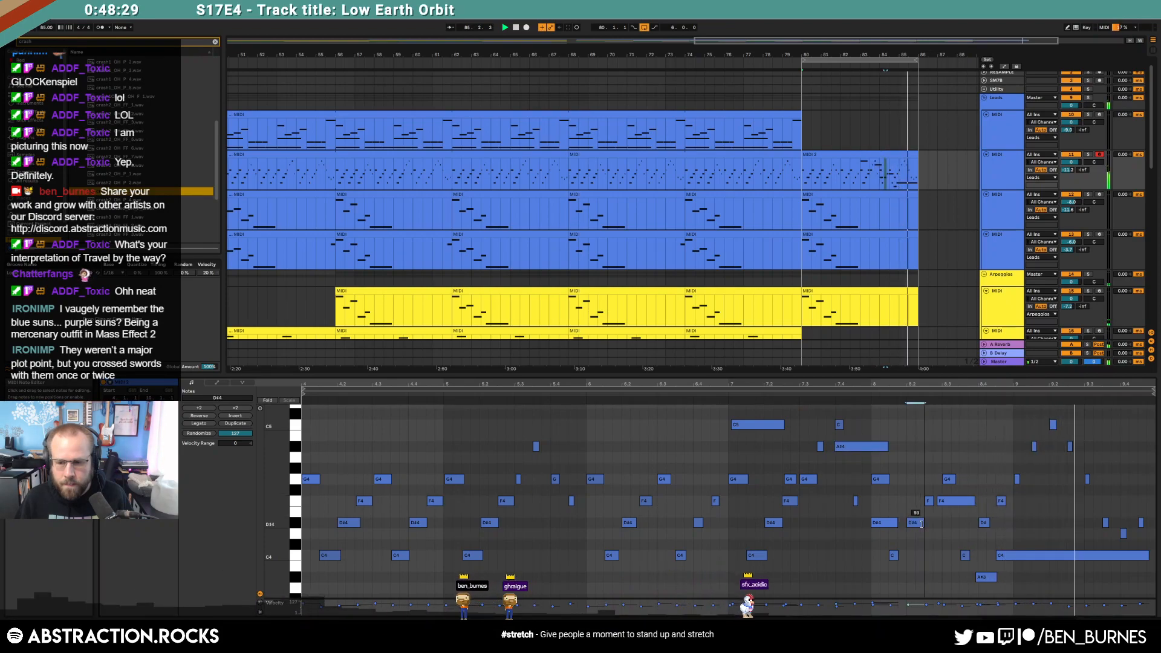
key("space")
key("Delete")
left_click_drag(898, 522, 914, 522)
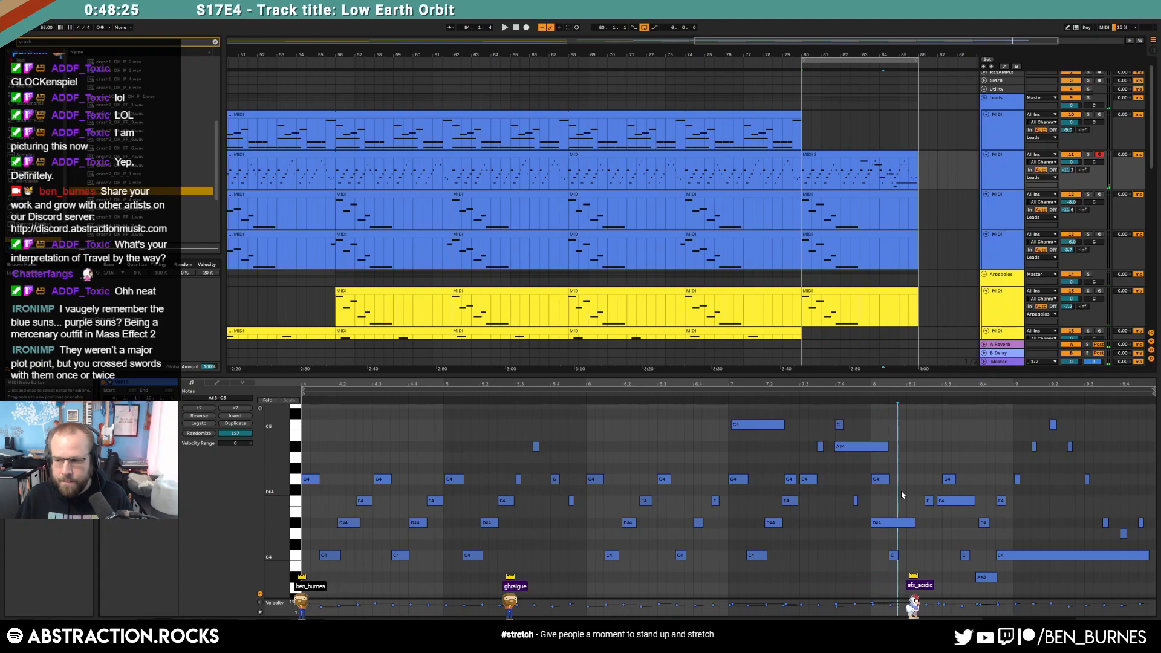
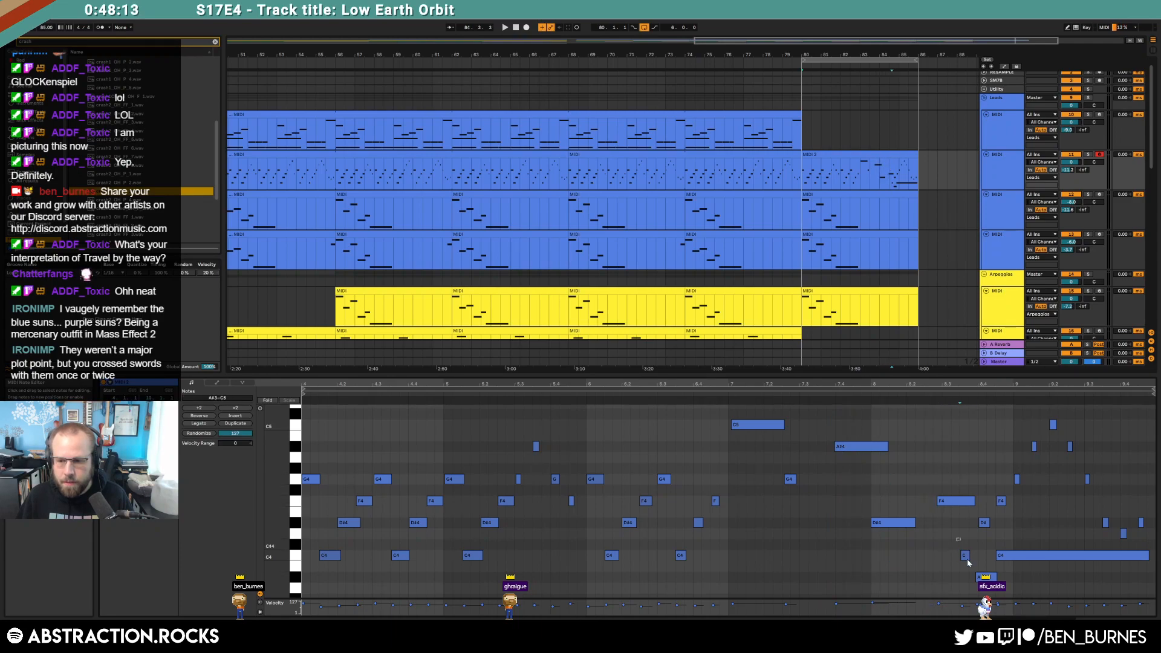
key("Delete")
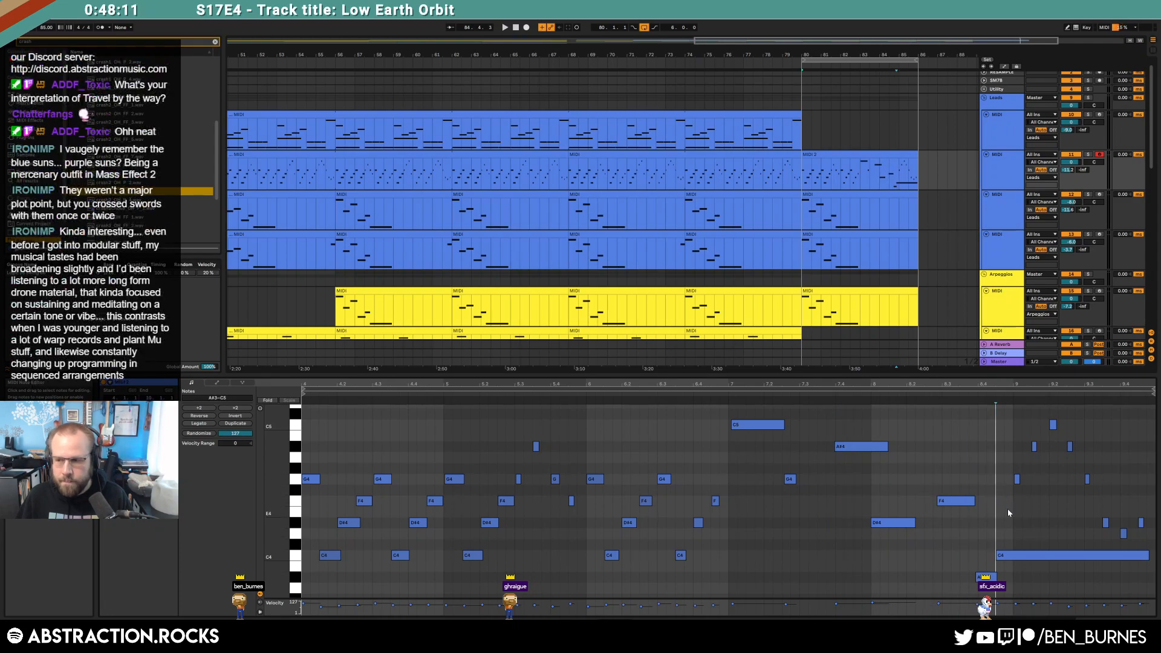
key("space")
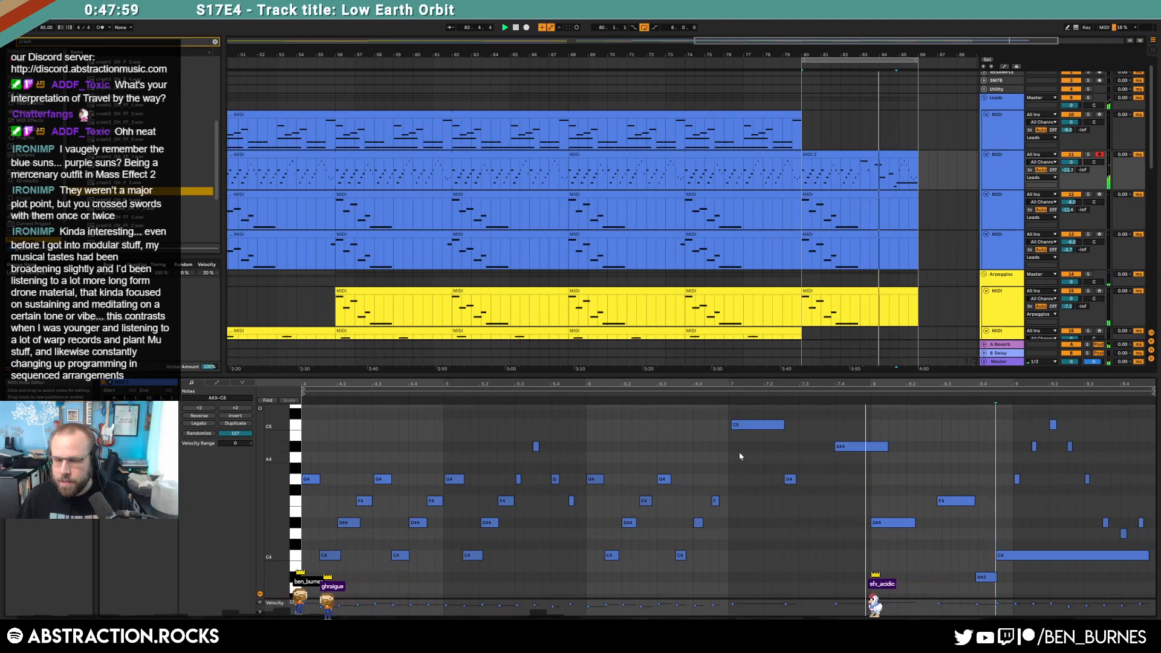
Step: Move the D#4 of the closing melody later, nudge the A#3 slightly and stop playback
left_click_drag(884, 527, 902, 527)
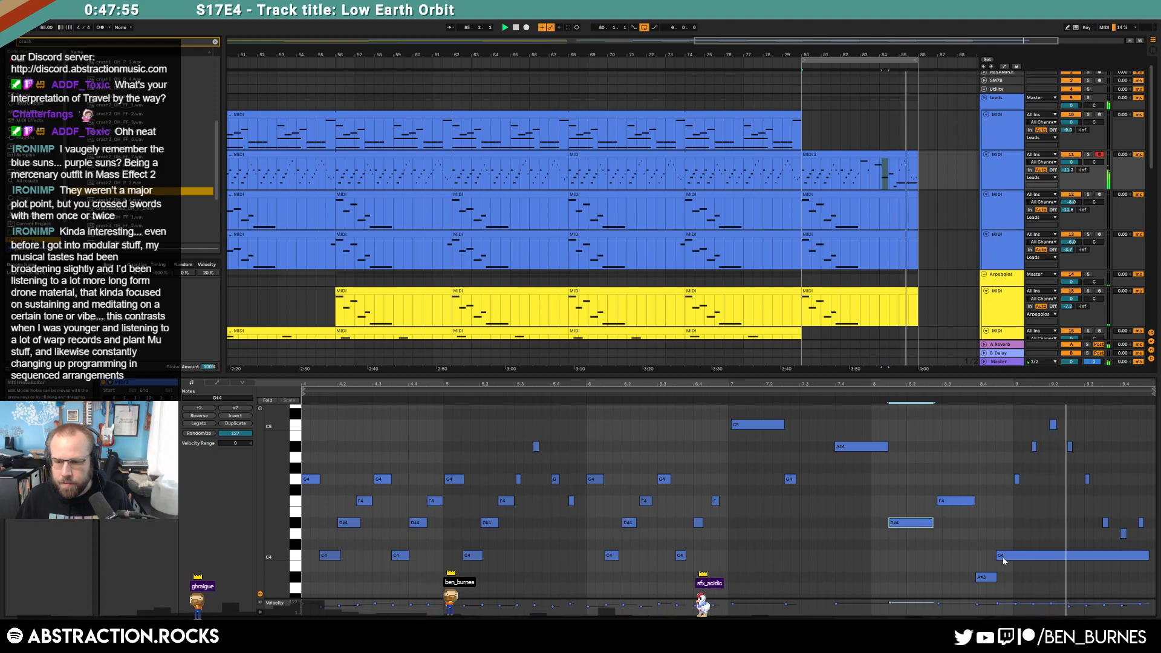
left_click_drag(986, 579, 989, 578)
left_click(979, 547)
key("space")
Step: Delete the extra bass drum hit following the first one in the drum rack clip at bar 80
scroll(871, 290, "down", 10)
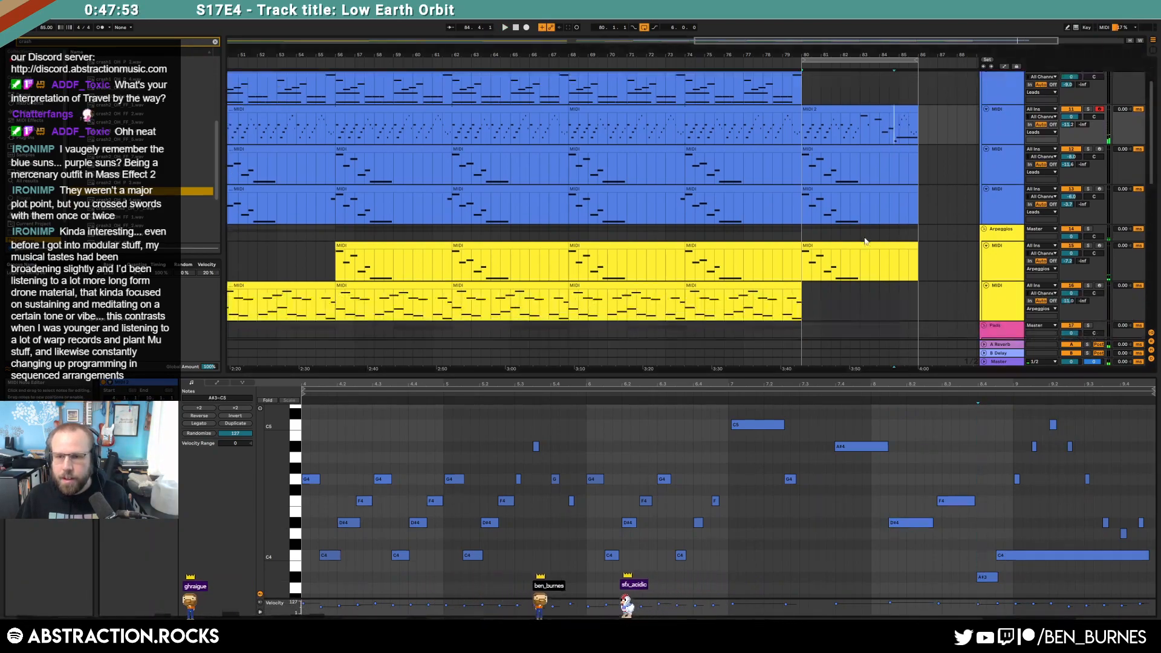
left_click(871, 290)
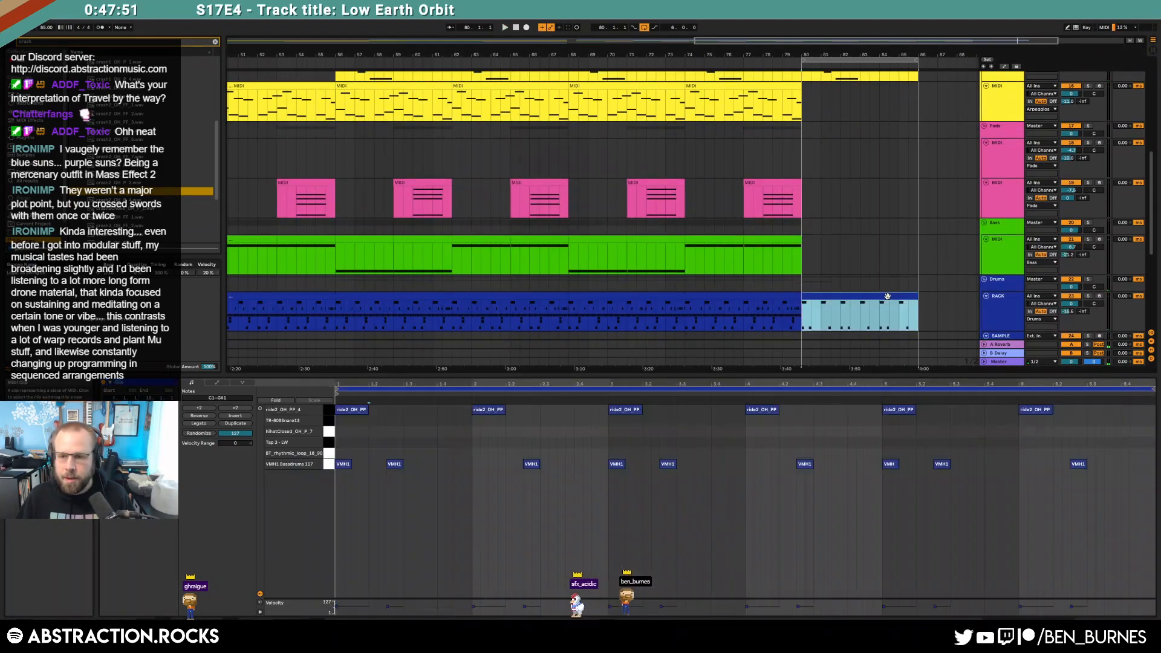
double_click(395, 464)
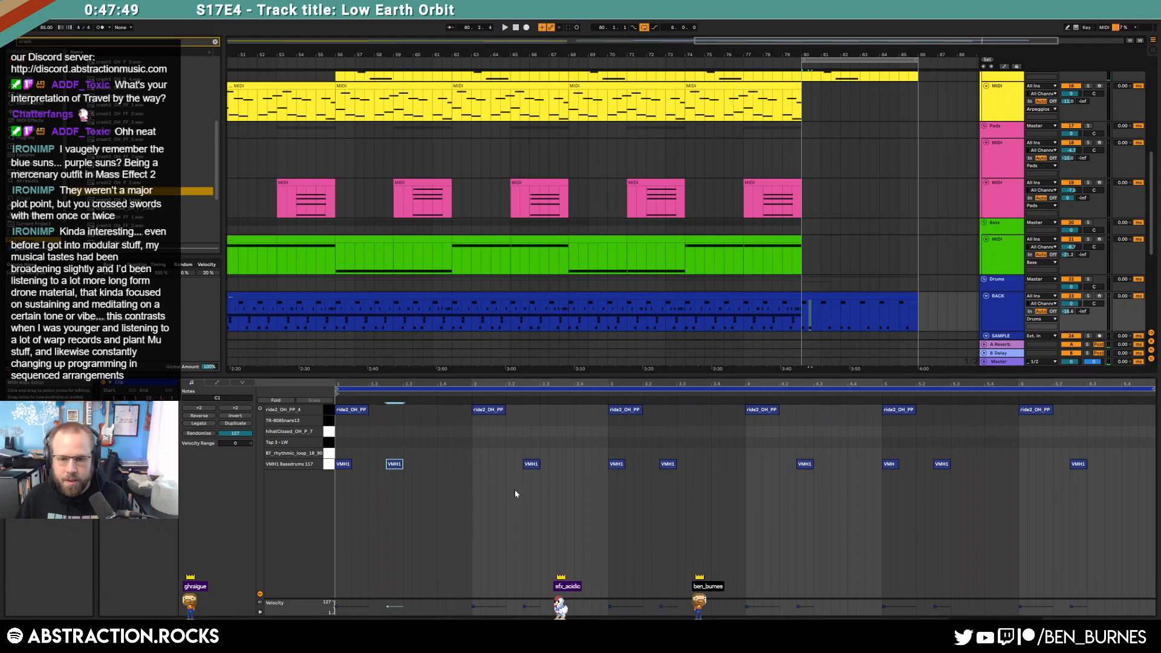
key("Delete")
left_click(958, 513)
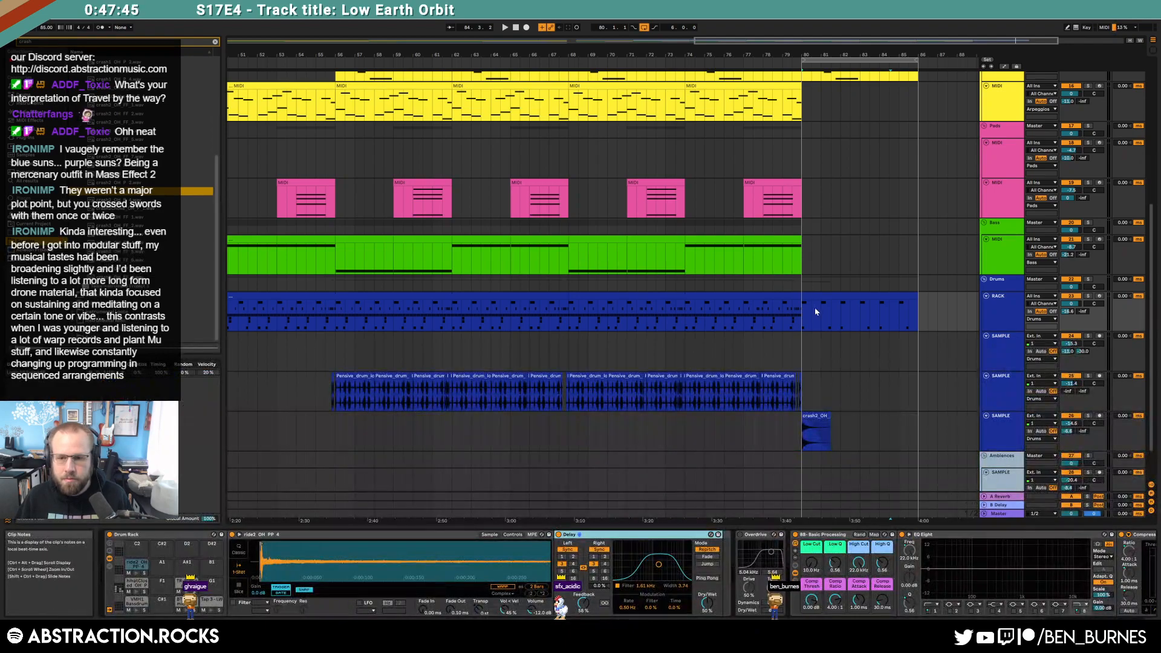
Step: Reopen the closing lead clip and lengthen the G4 after the high C5 so it nearly reaches the A#4
key("h")
scroll(872, 428, "up", 3)
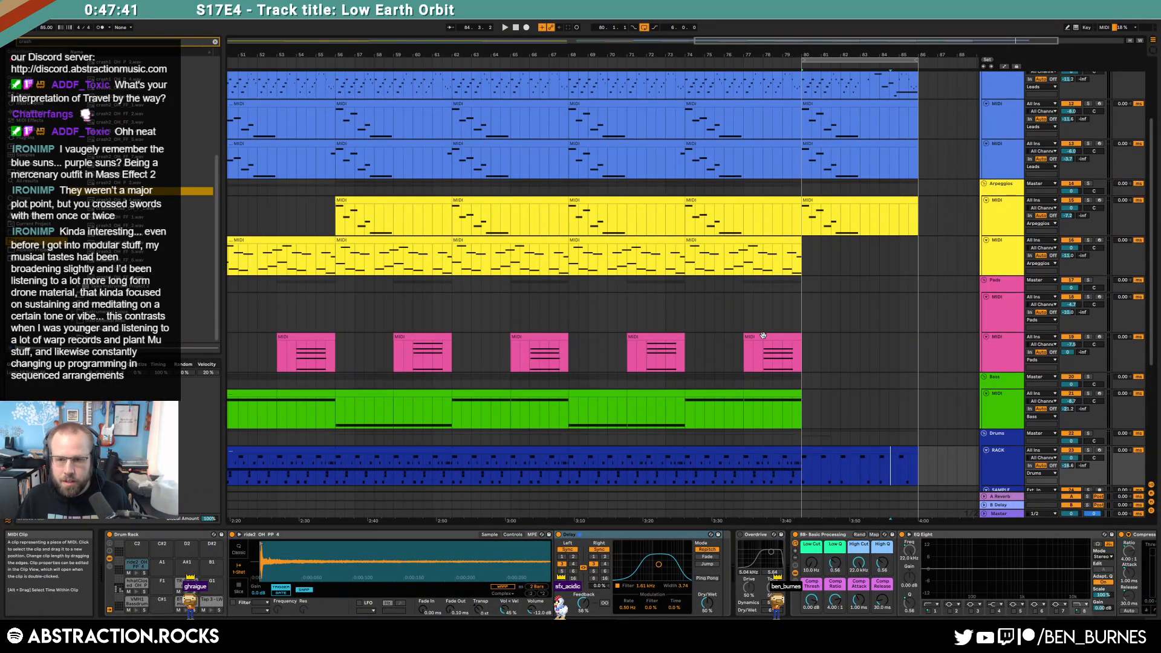
scroll(764, 335, "up", 3)
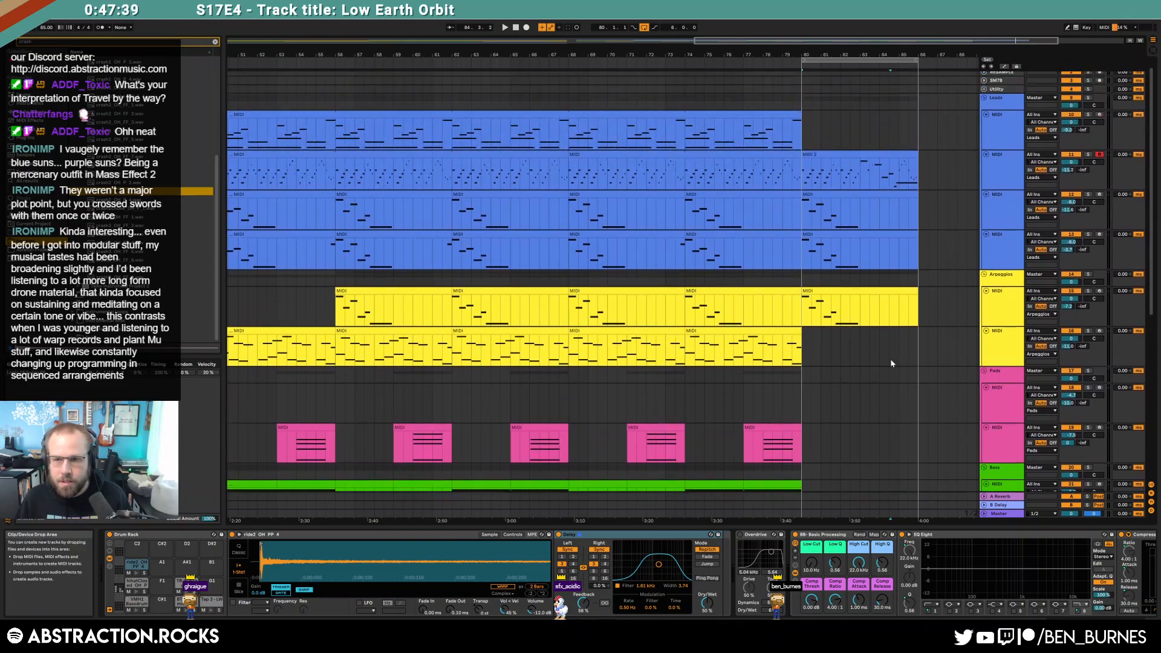
double_click(850, 168)
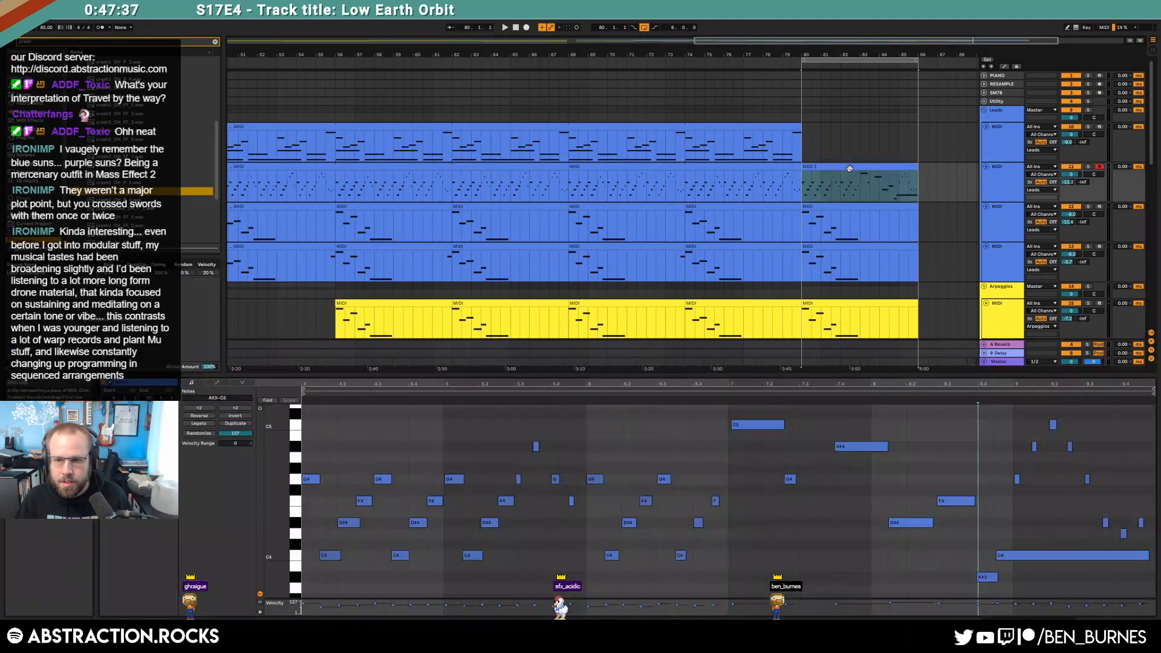
left_click(774, 516)
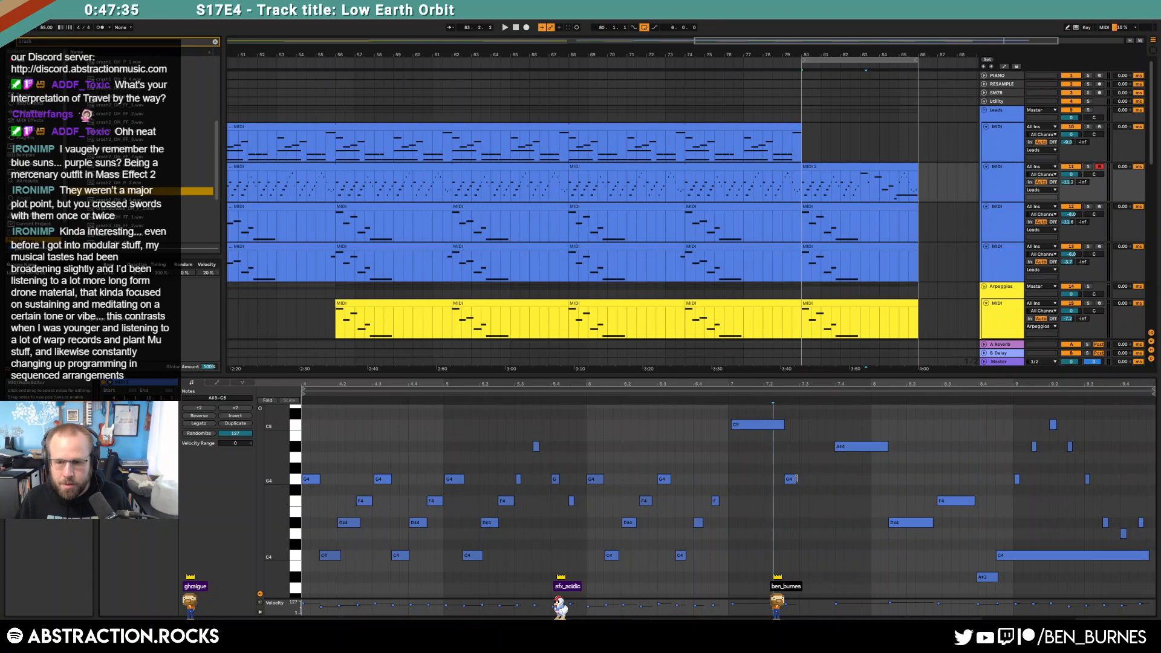
left_click(812, 502)
left_click(764, 427)
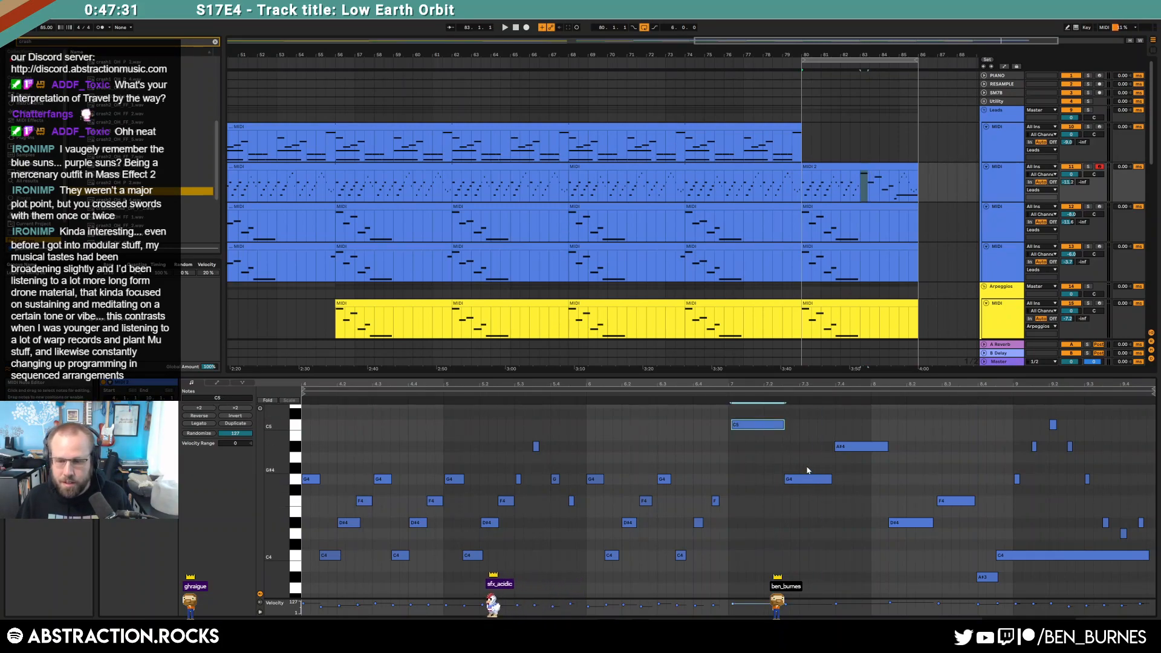
left_click(814, 459)
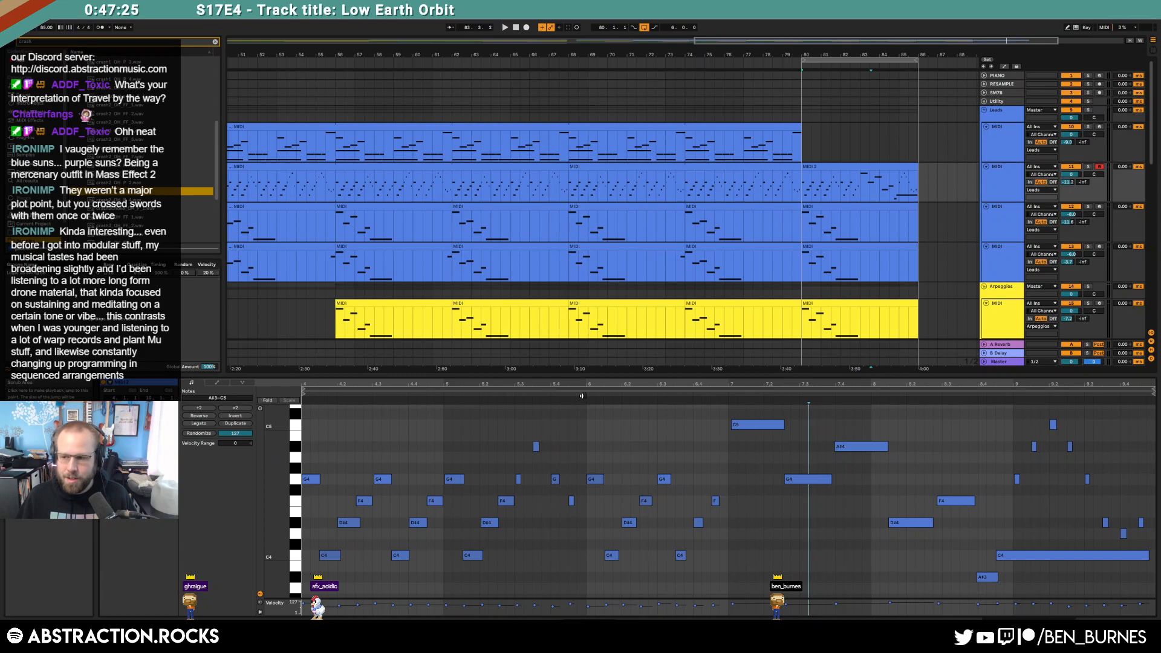
Step: Play the ending, nudge the A#4, F4 and D#4 notes slightly later, and close the note editor
key("space")
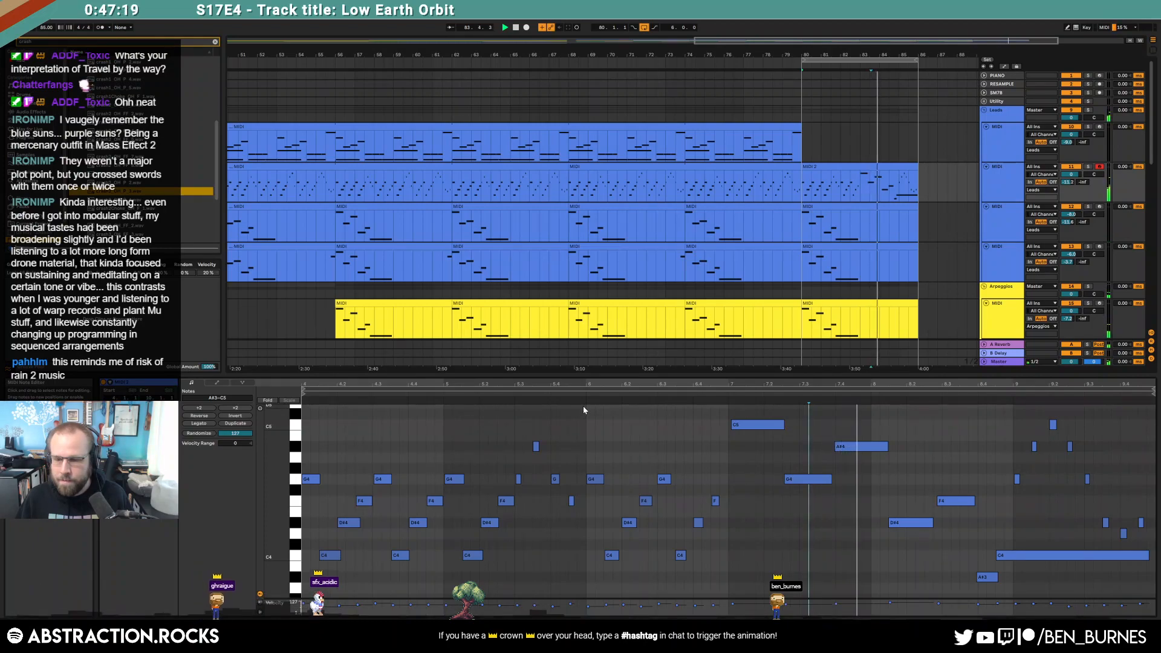
left_click(843, 450)
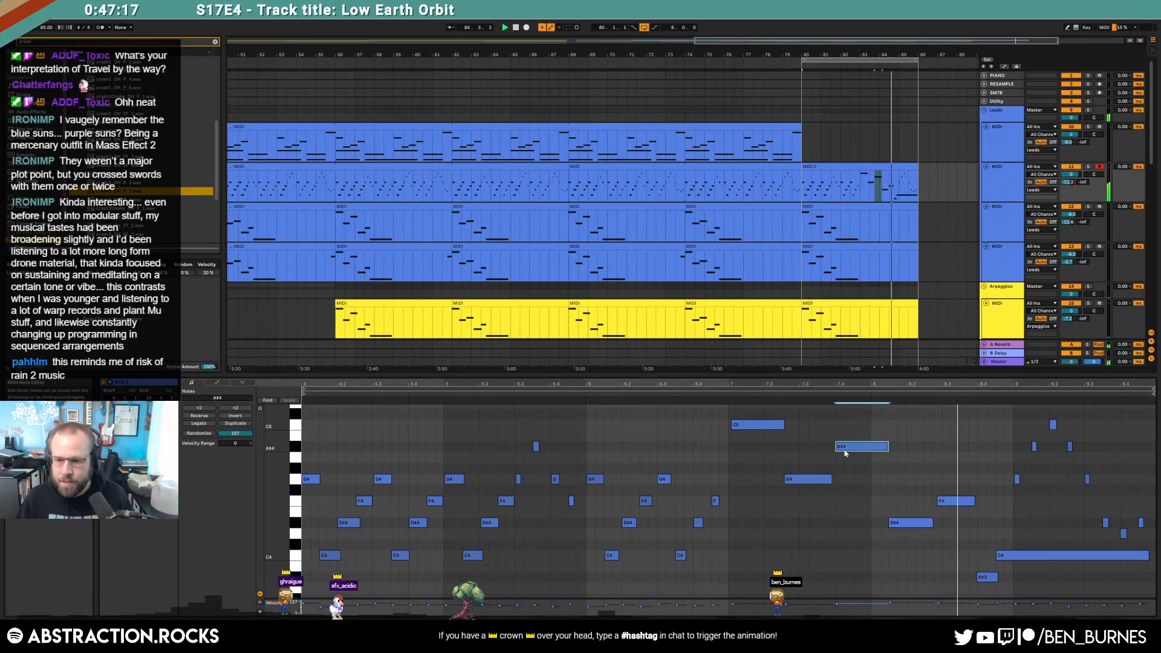
left_click(956, 502)
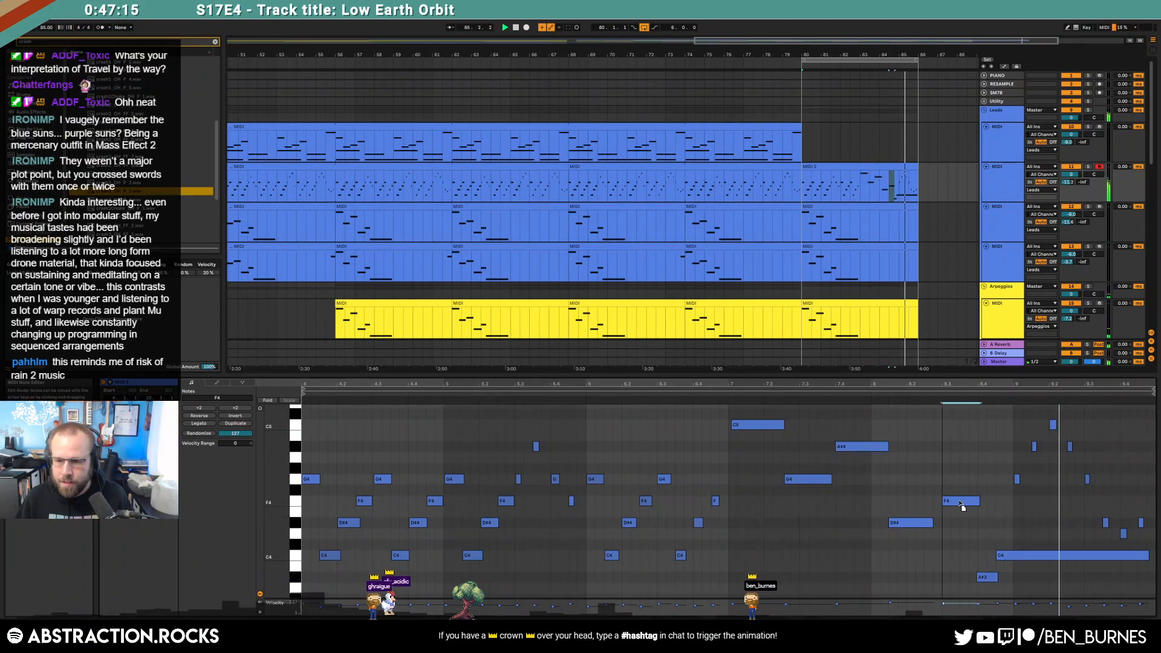
left_click_drag(917, 523, 918, 523)
left_click(1005, 530)
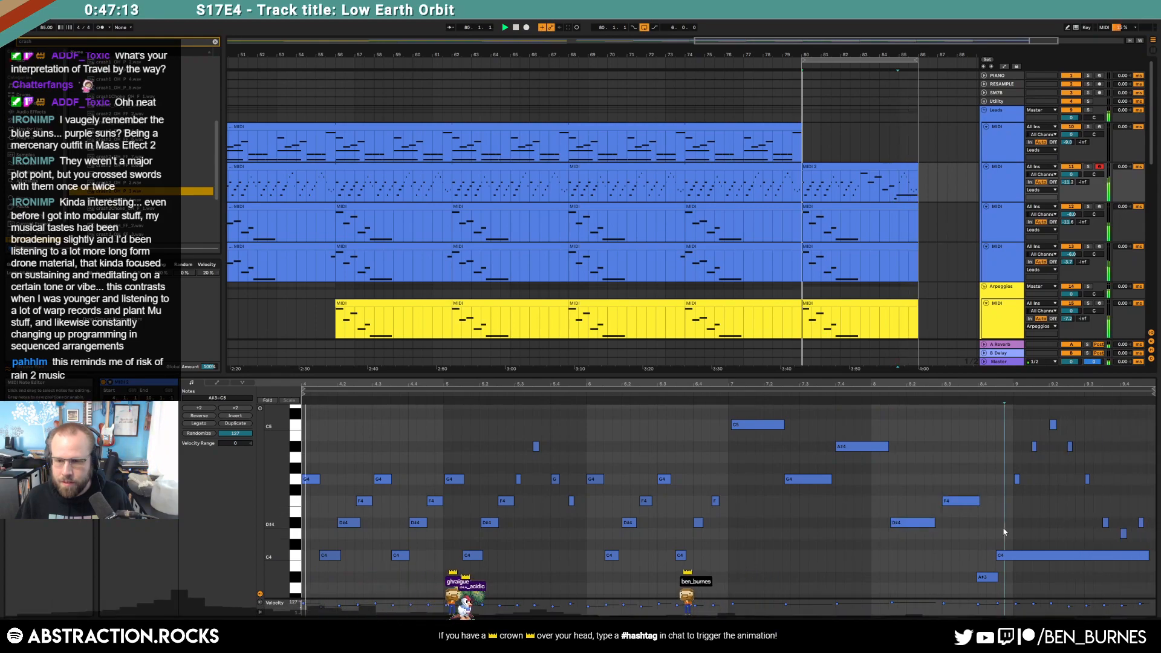
key("space")
key("shift+Tab")
scroll(853, 368, "down", 2)
scroll(887, 389, "up", 2)
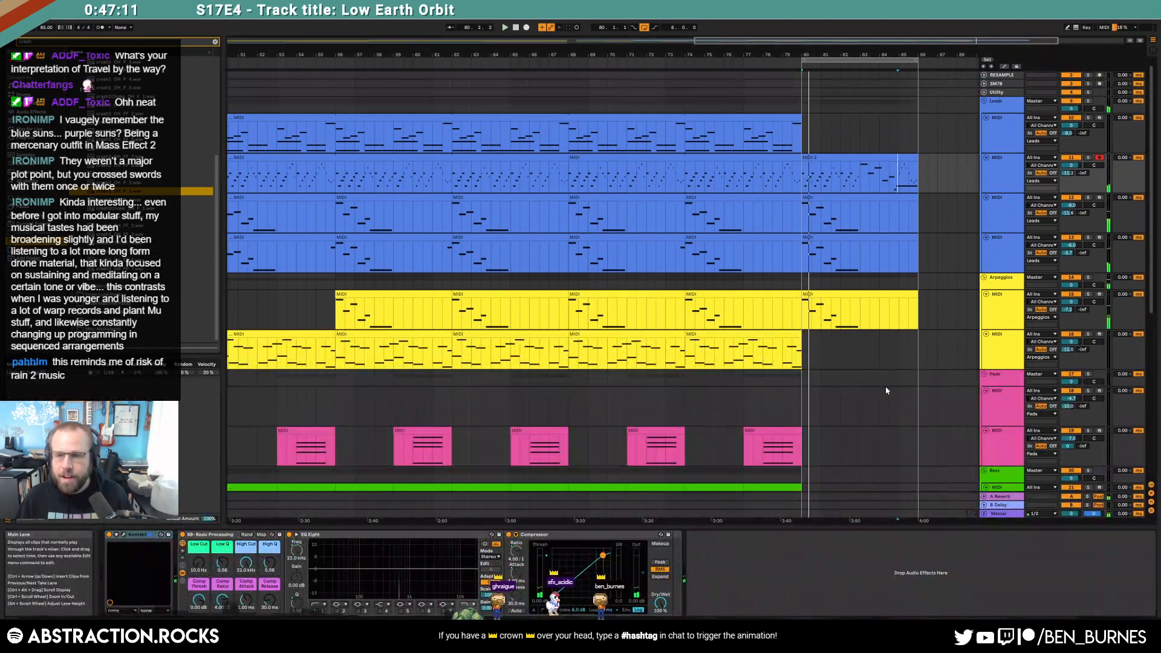
scroll(889, 401, "down", 5)
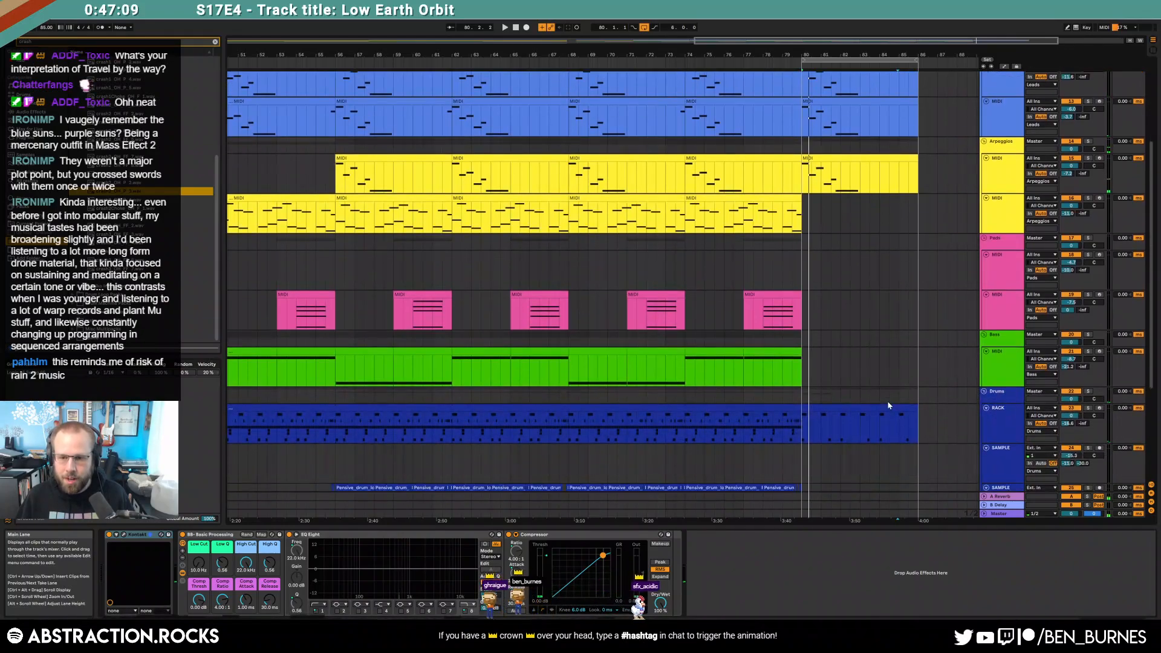
scroll(889, 406, "down", 3)
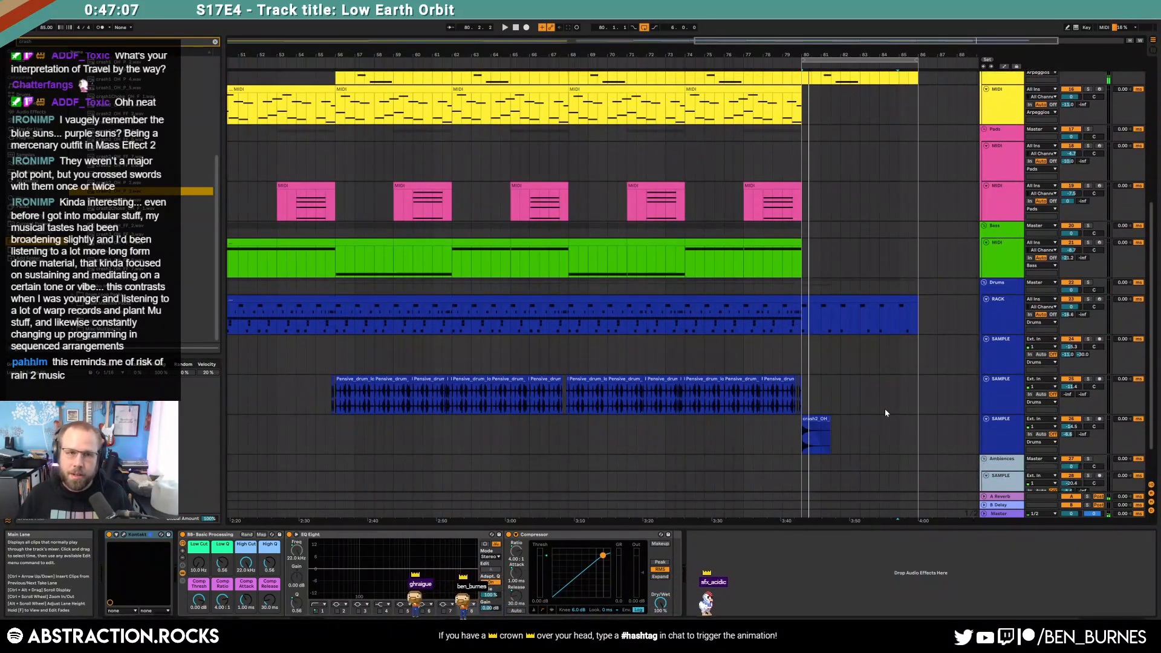
key("ctrl+f")
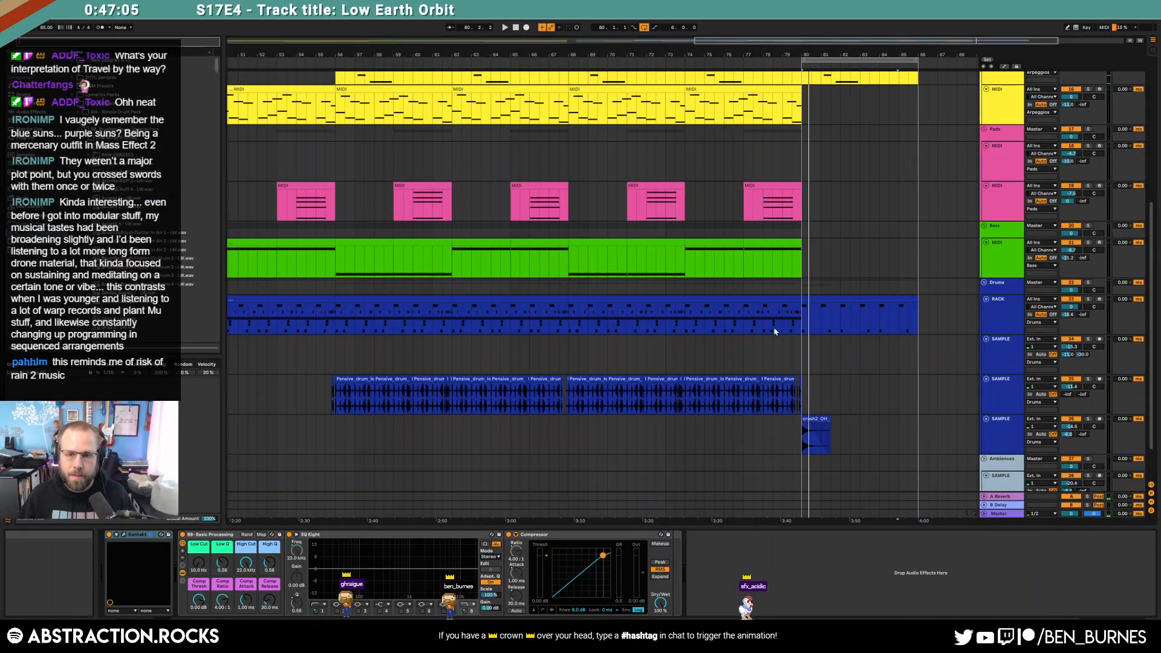
left_click(767, 330)
scroll(822, 387, "up", 3)
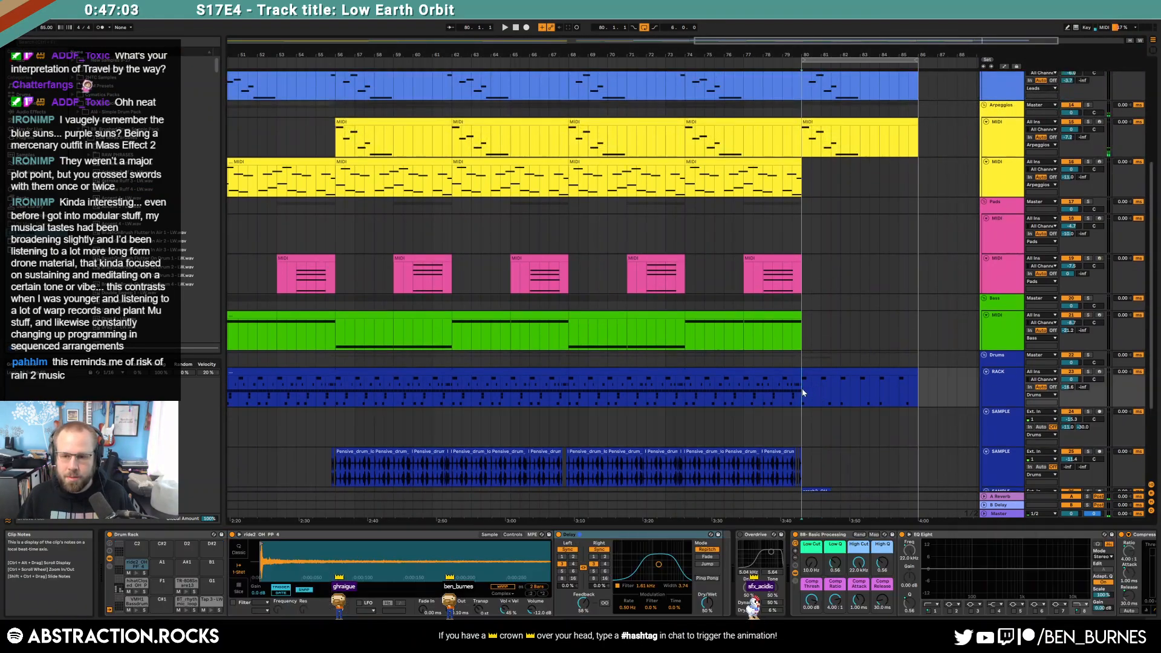
Step: Copy the early bass clip to bar 80, trim it to the end of the loop and play from several bars before
left_click(598, 318)
scroll(675, 303, "down", 3)
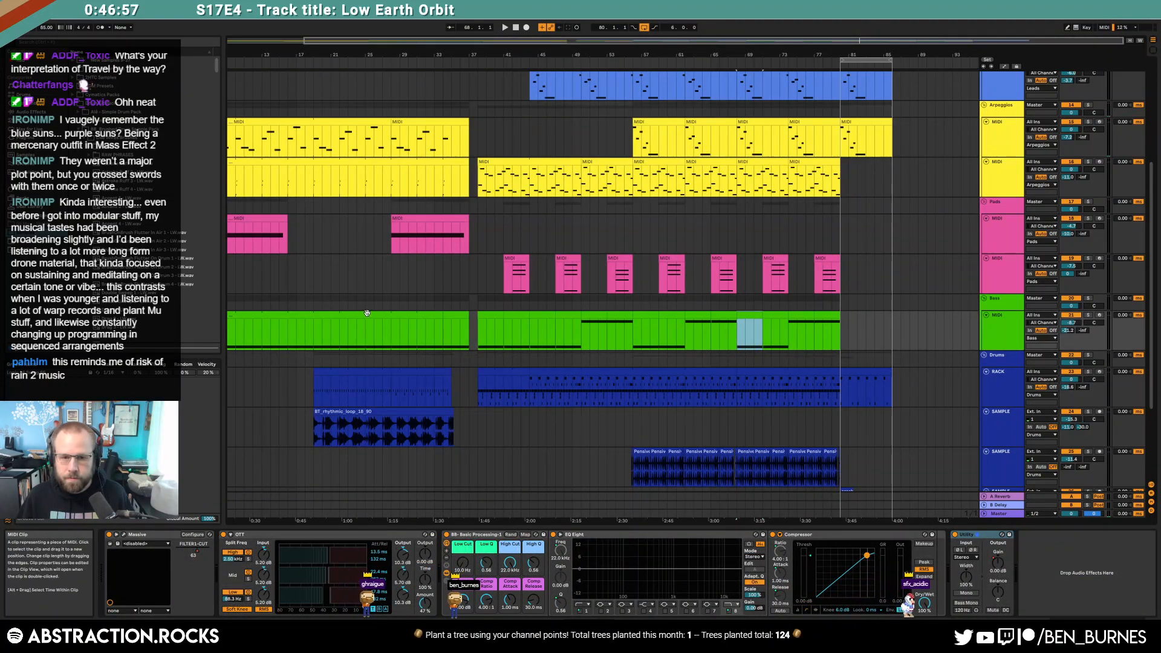
left_click(411, 316)
left_click(843, 337)
key("ctrl+v")
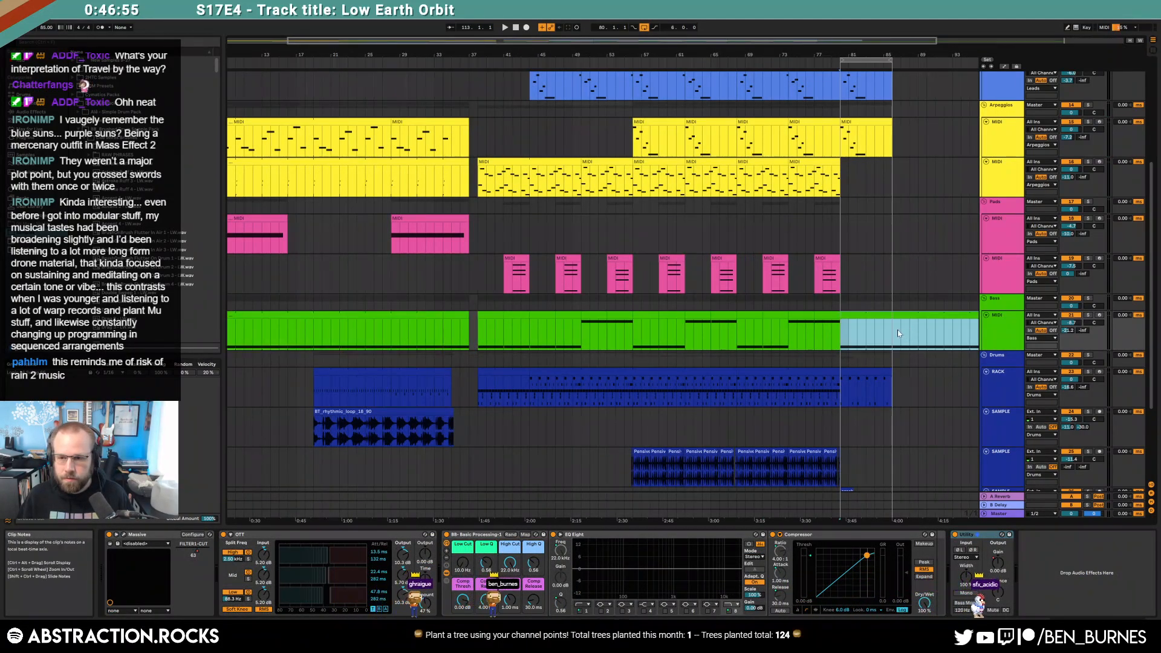
key("Delete")
left_click(919, 319)
left_click(765, 347)
key("space")
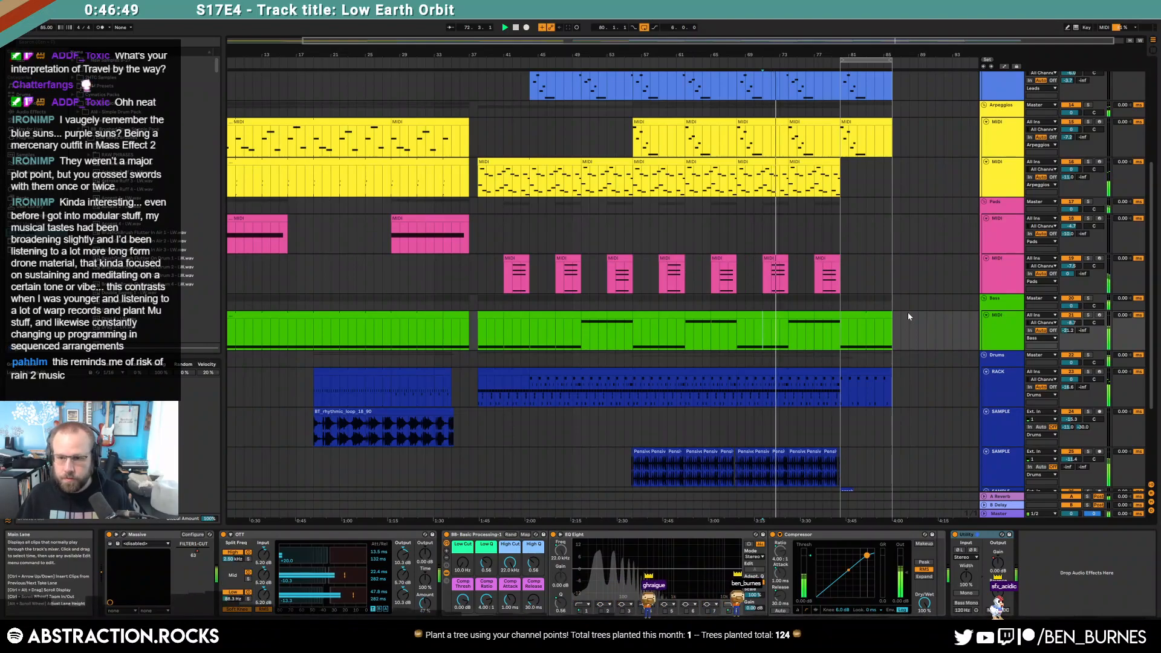
Step: Move the closing melody phrase to the top lead track and extend the repeating lead clip to the loop end
scroll(907, 311, "up", 5)
scroll(908, 331, "up", 2)
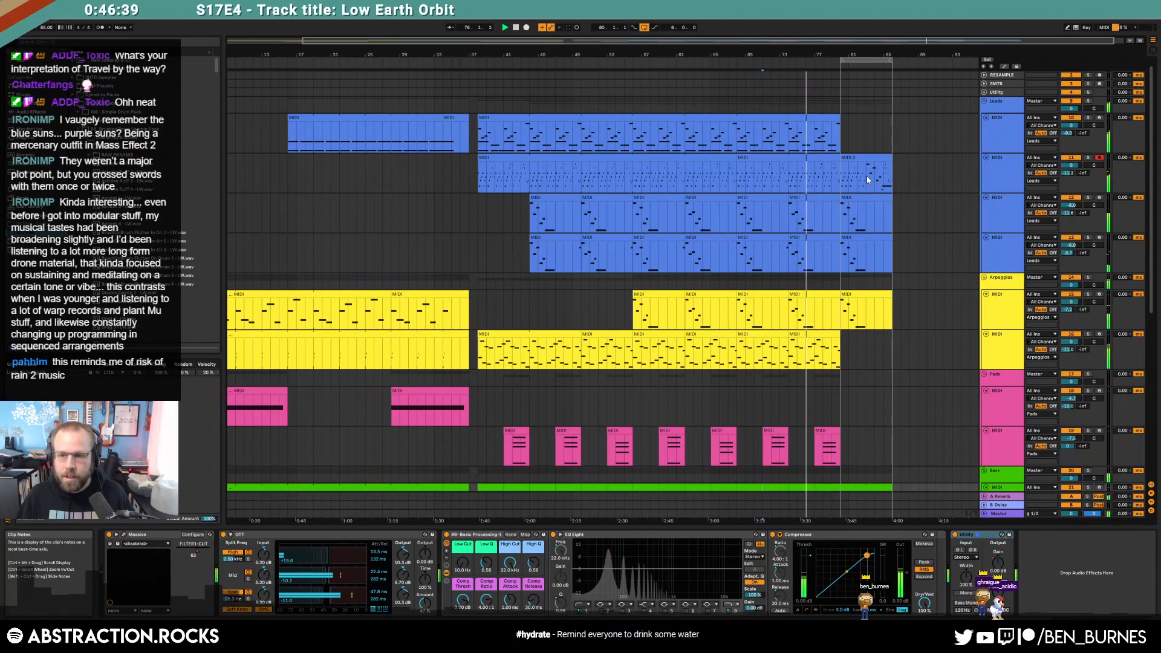
left_click_drag(865, 173, 893, 159)
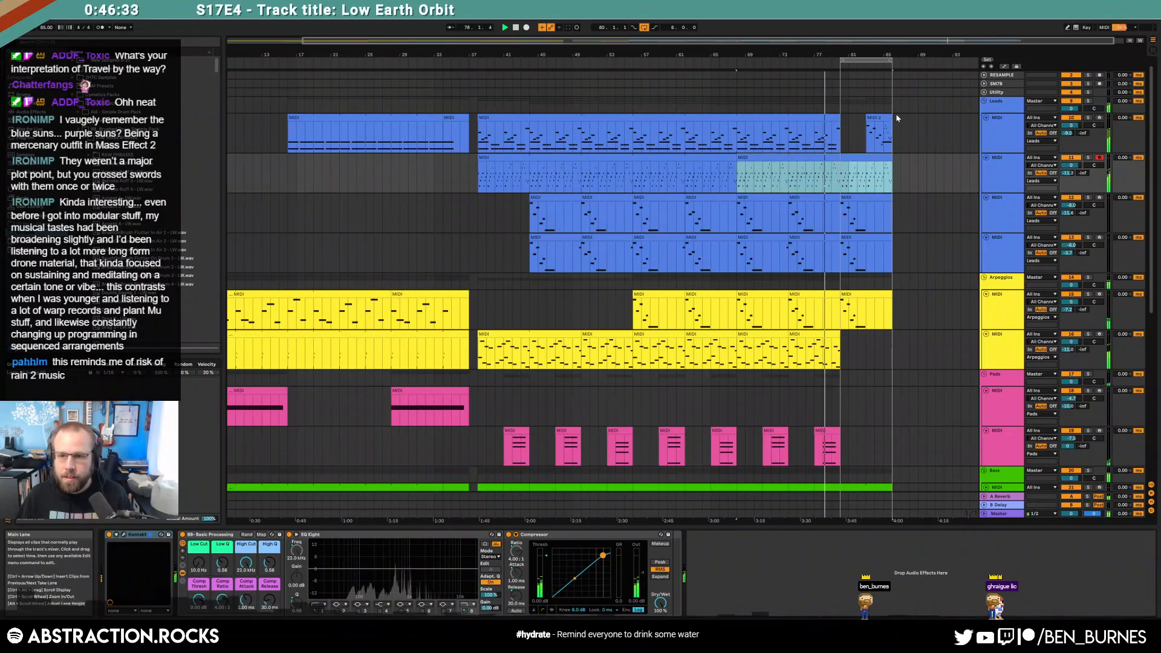
Step: Delete the stray notes at the end of the moved melody clip and close the note editor
double_click(880, 118)
left_click_drag(1055, 515, 1137, 535)
key("Delete")
key("shift+Tab")
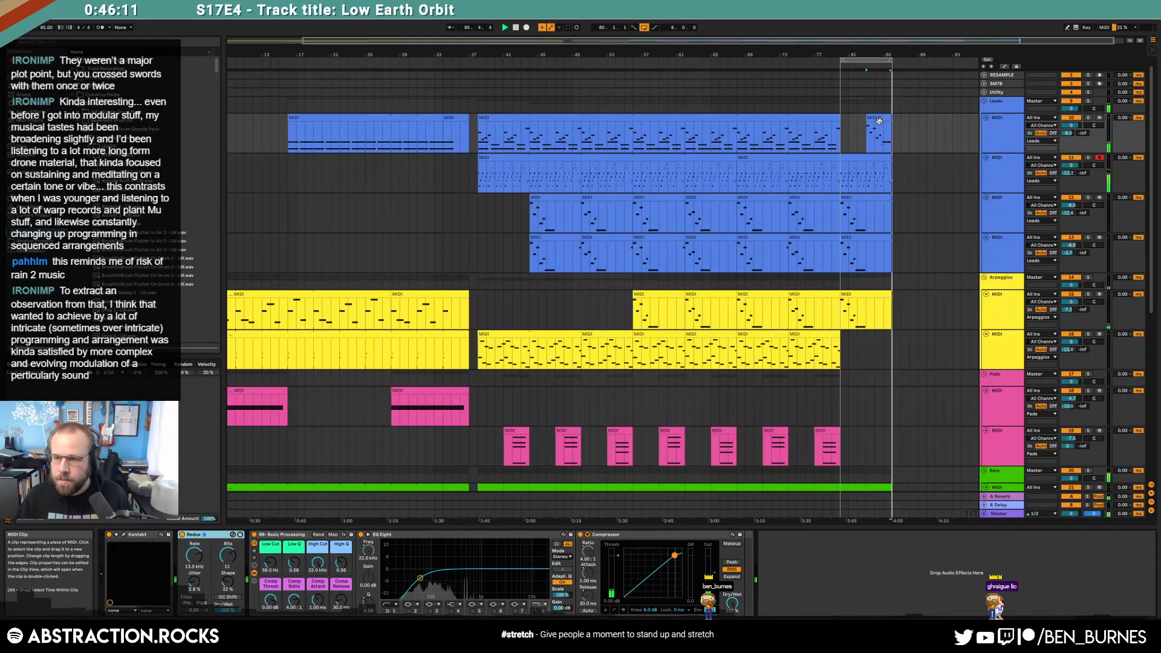
Step: Shorten the closing bass clip to end at bar 83 and draw its Utility gain automation curving down to -inf dB there
left_click(873, 145)
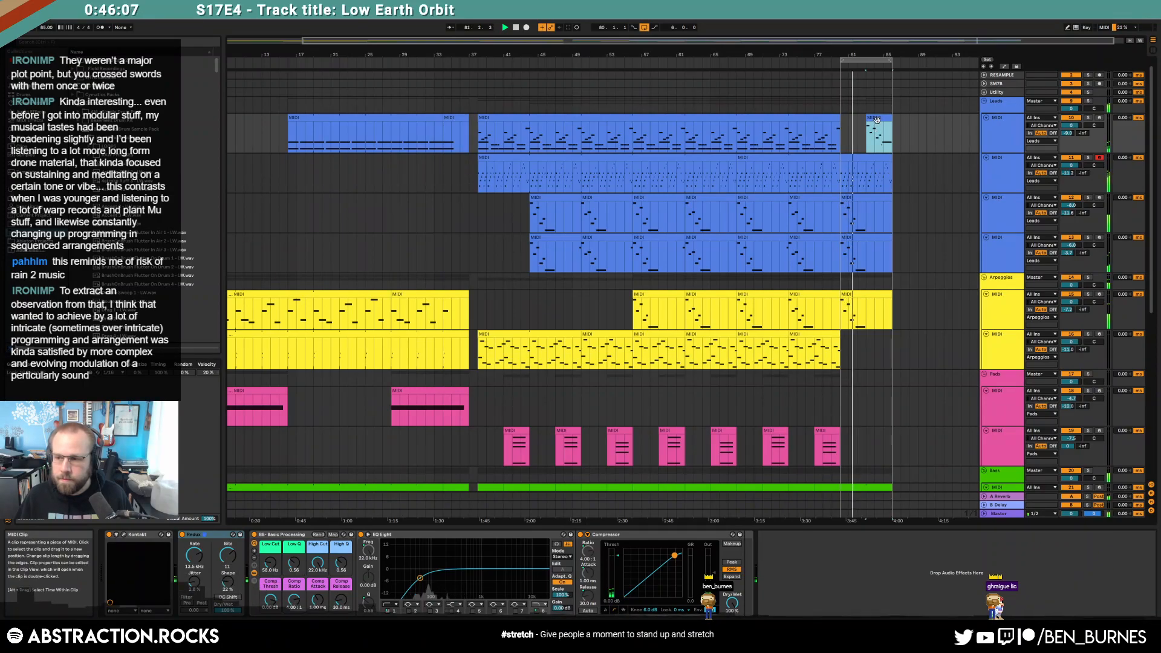
scroll(877, 303, "down", 3)
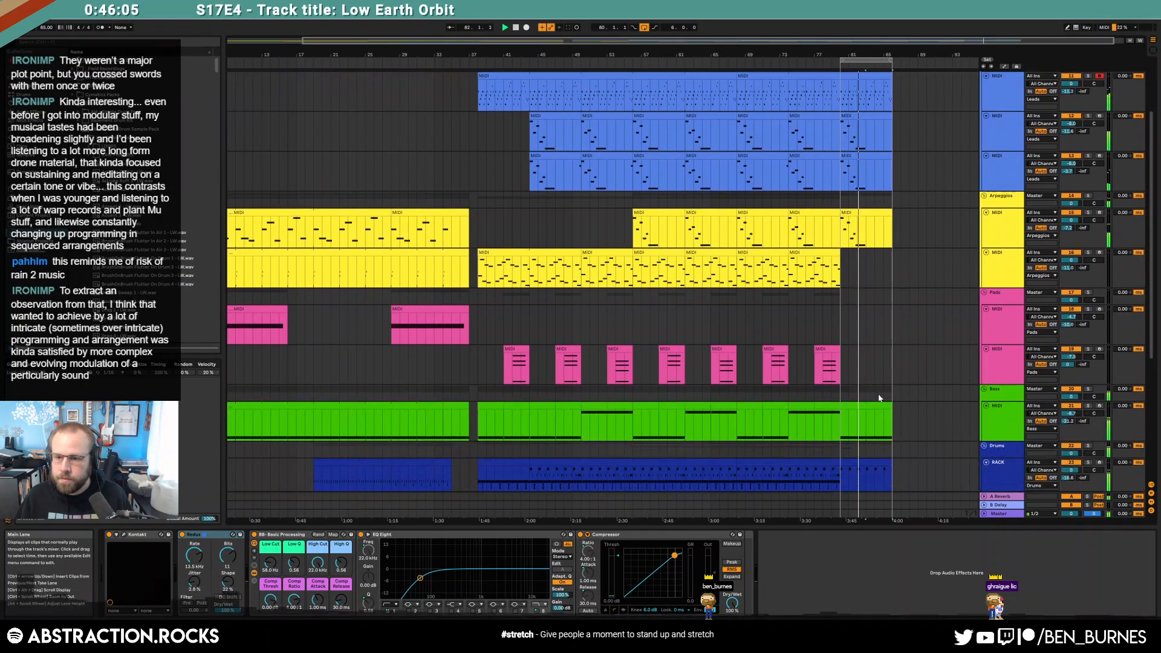
left_click(860, 406)
key("a")
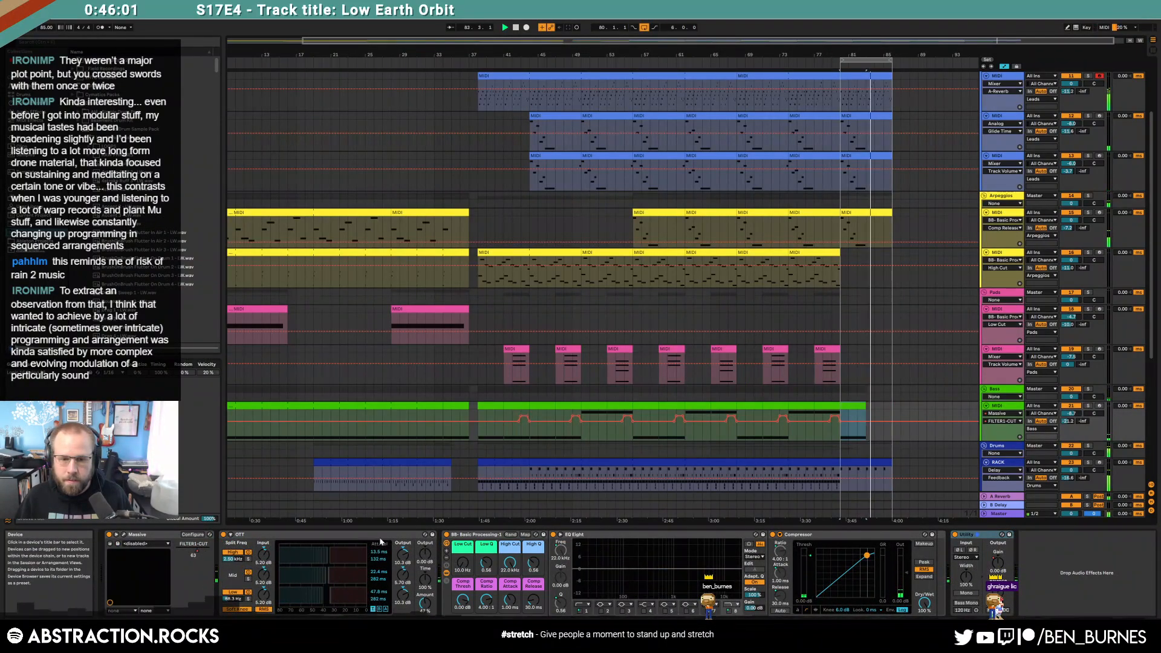
left_click(998, 563)
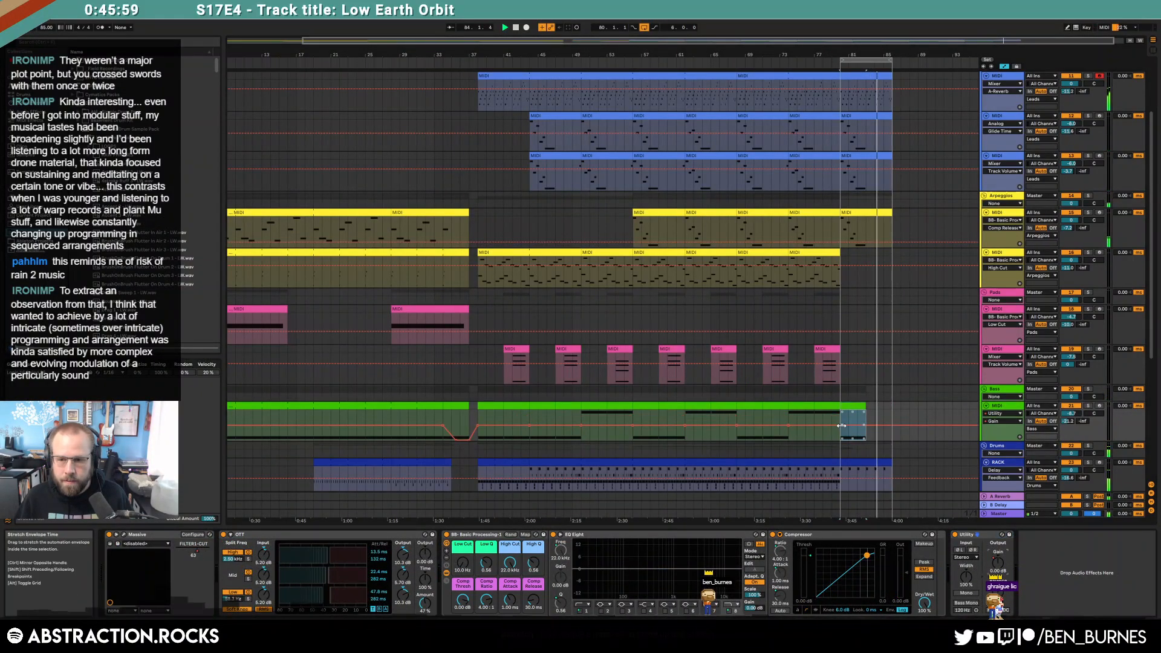
left_click(840, 425)
left_click_drag(863, 428, 859, 439)
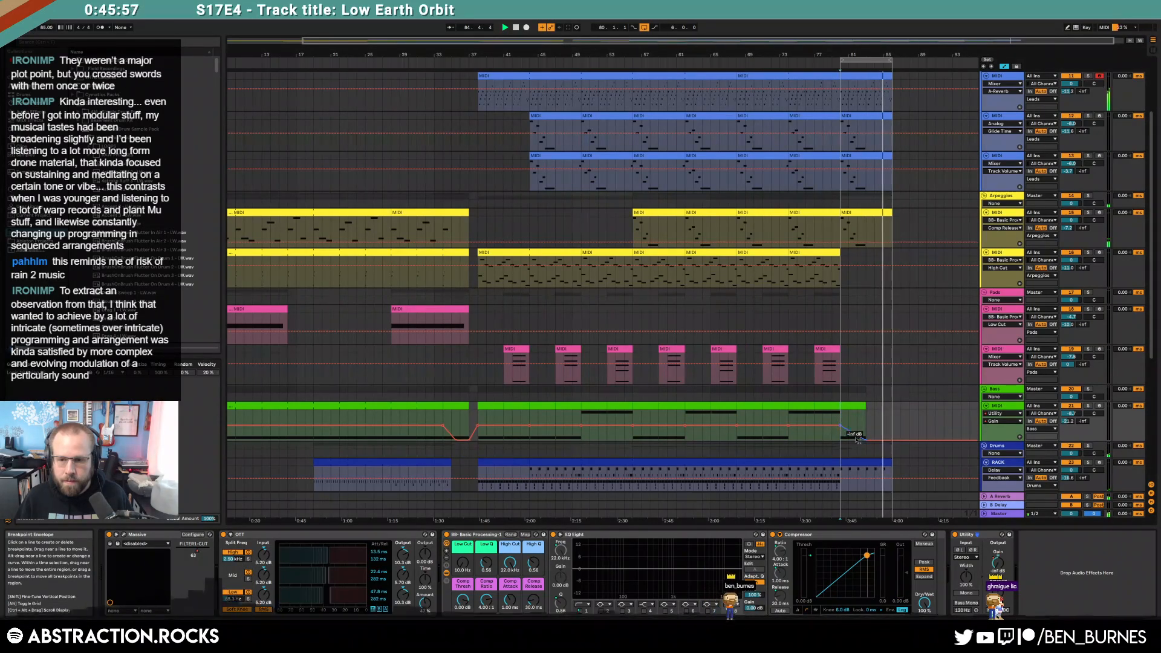
scroll(871, 433, "down", 2)
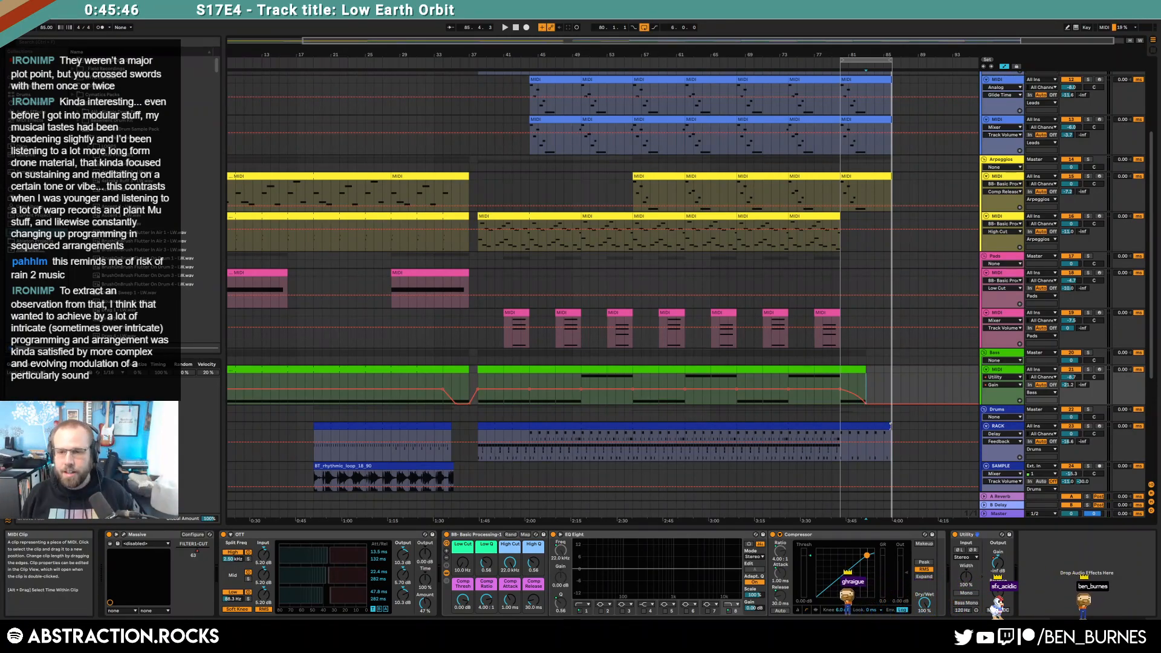
Step: Leave the automation view, select bars 80 to 86 on the lower pad track and arm that track for recording
key("shift+Tab")
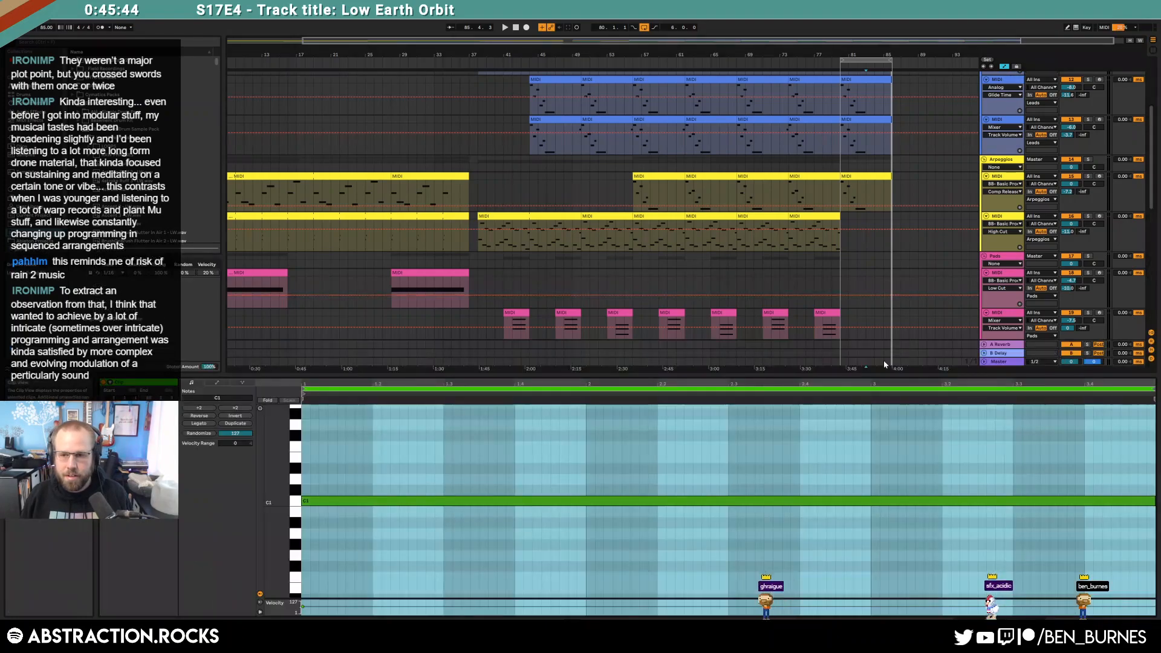
key("shift+Tab")
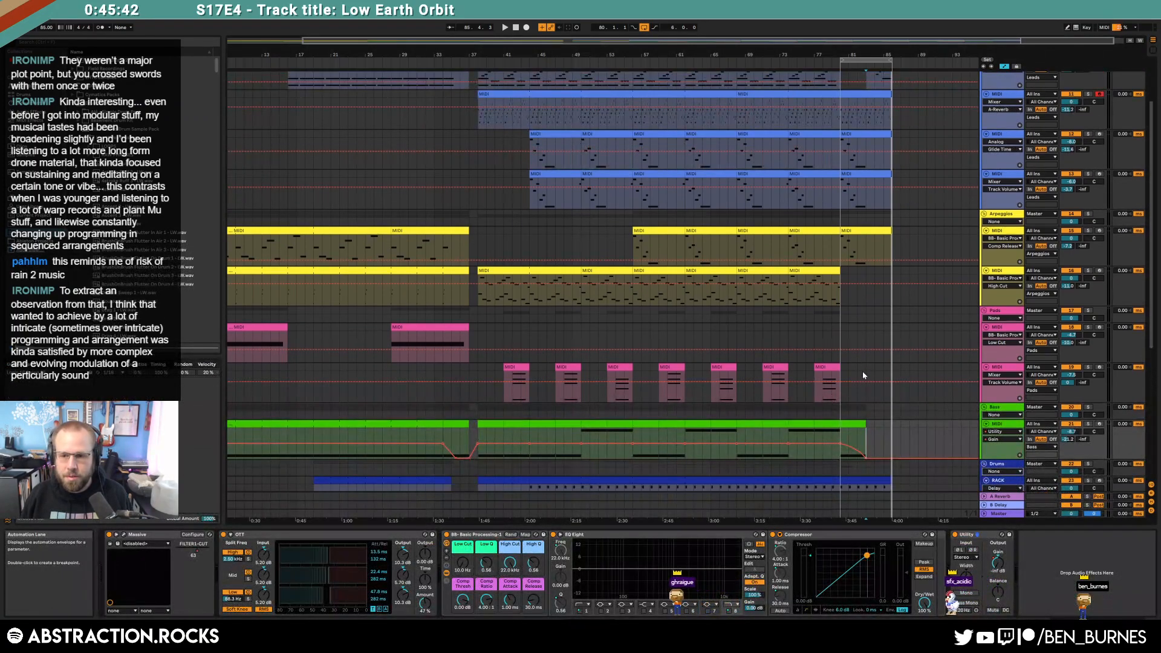
left_click(863, 375)
key("a")
left_click(829, 368)
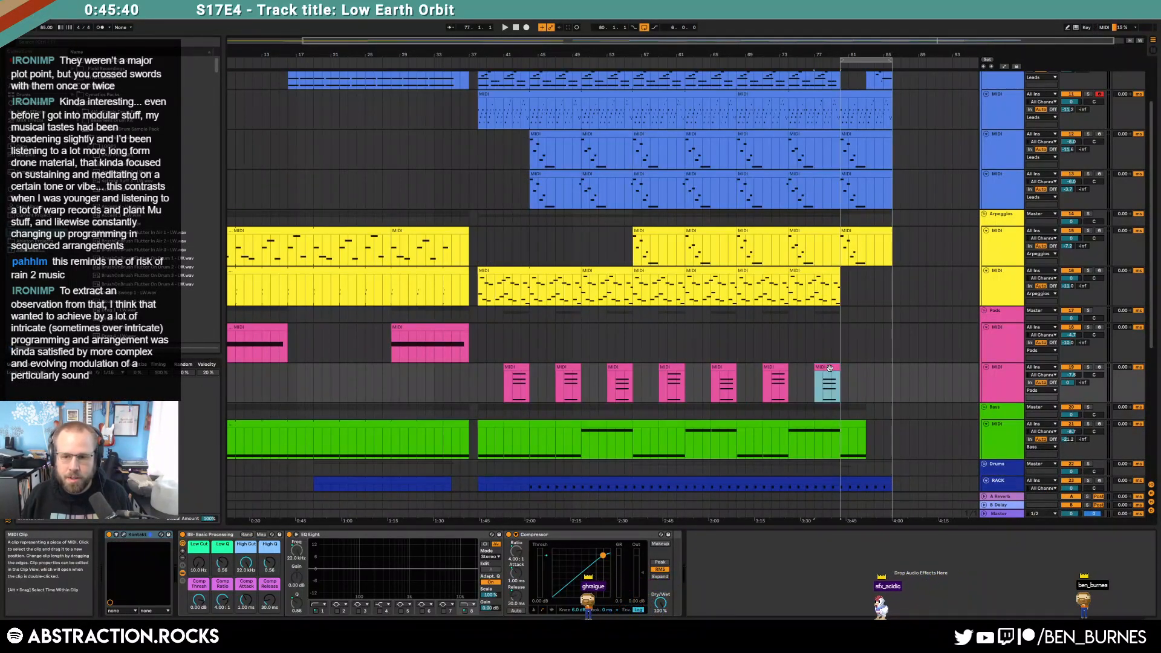
left_click_drag(842, 382, 893, 387)
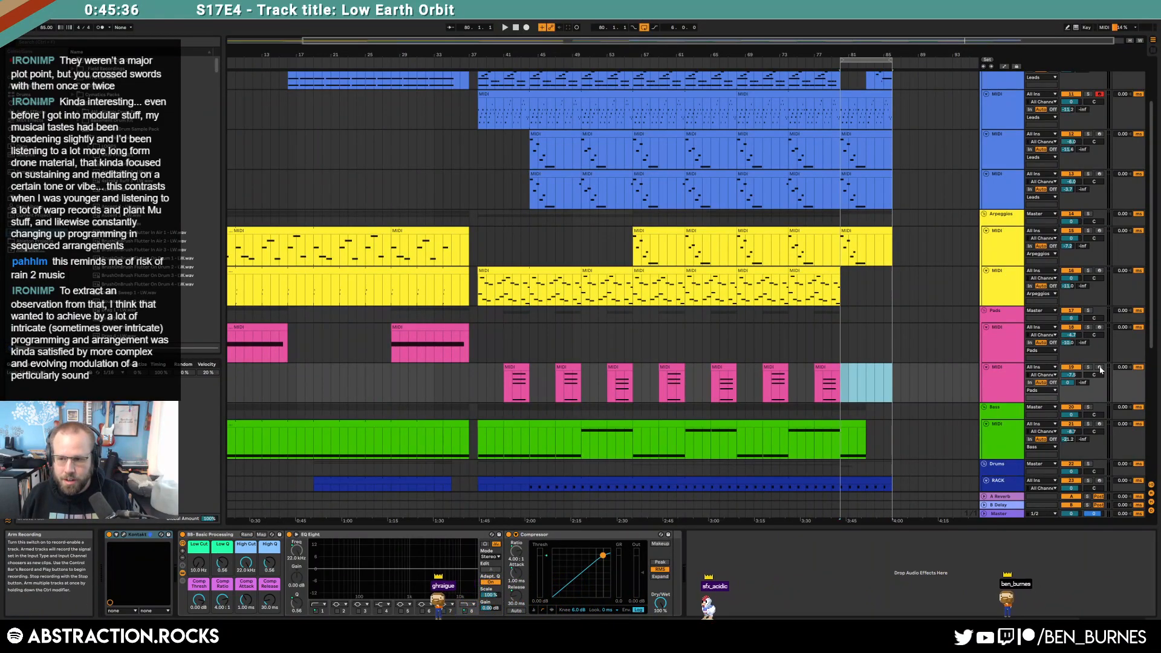
left_click(1100, 368)
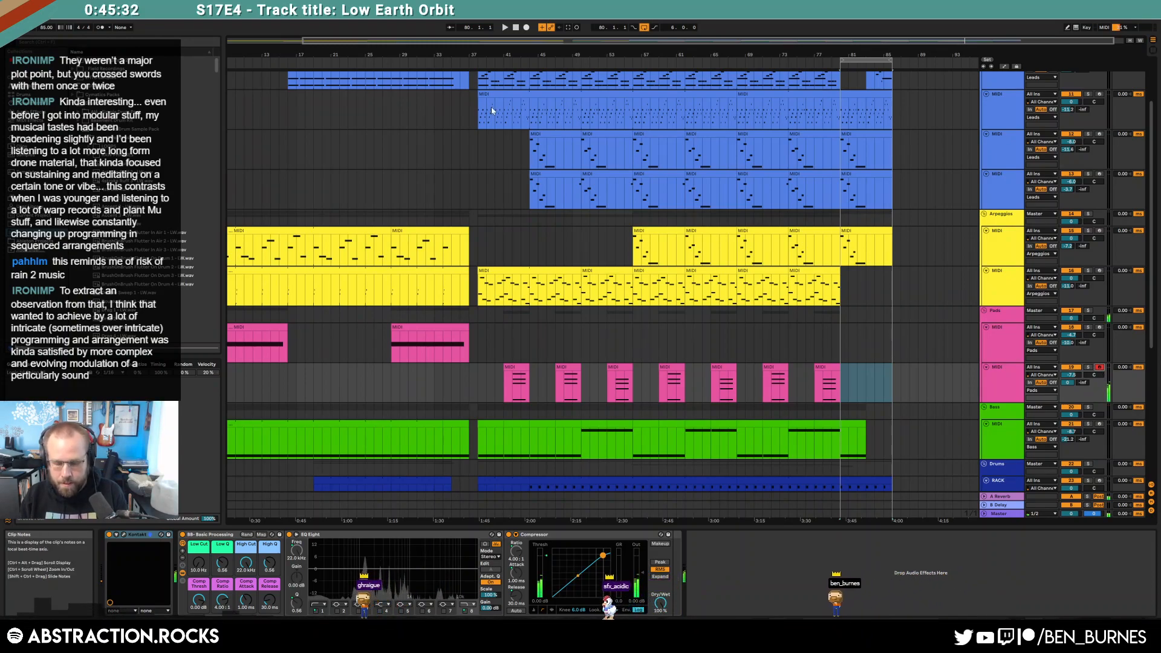
Step: Record sustained C2 and C3 notes from bar 80 on the lower pad track and duplicate the recorded clip to bar 83
key("F9")
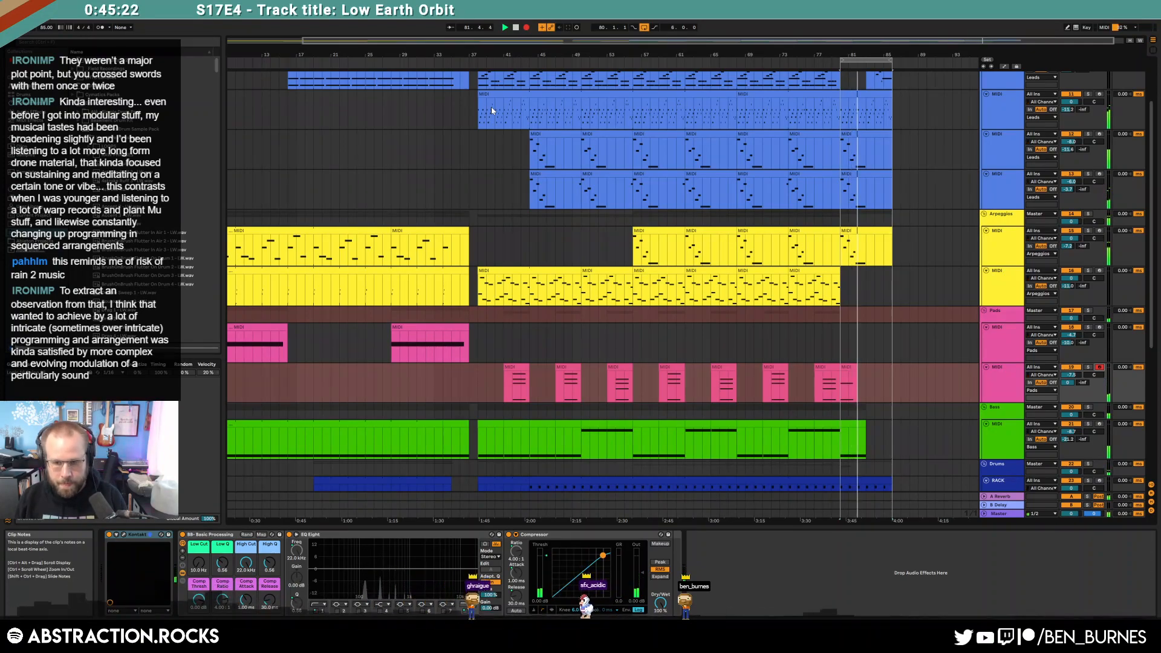
left_click(526, 29)
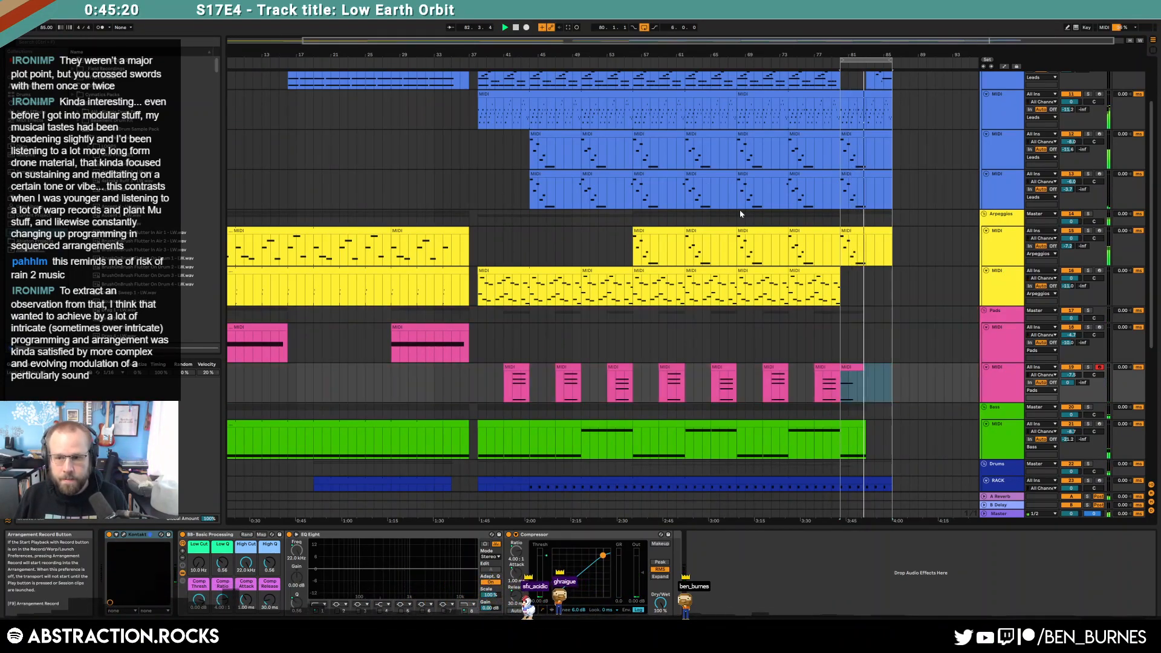
key("ctrl+d")
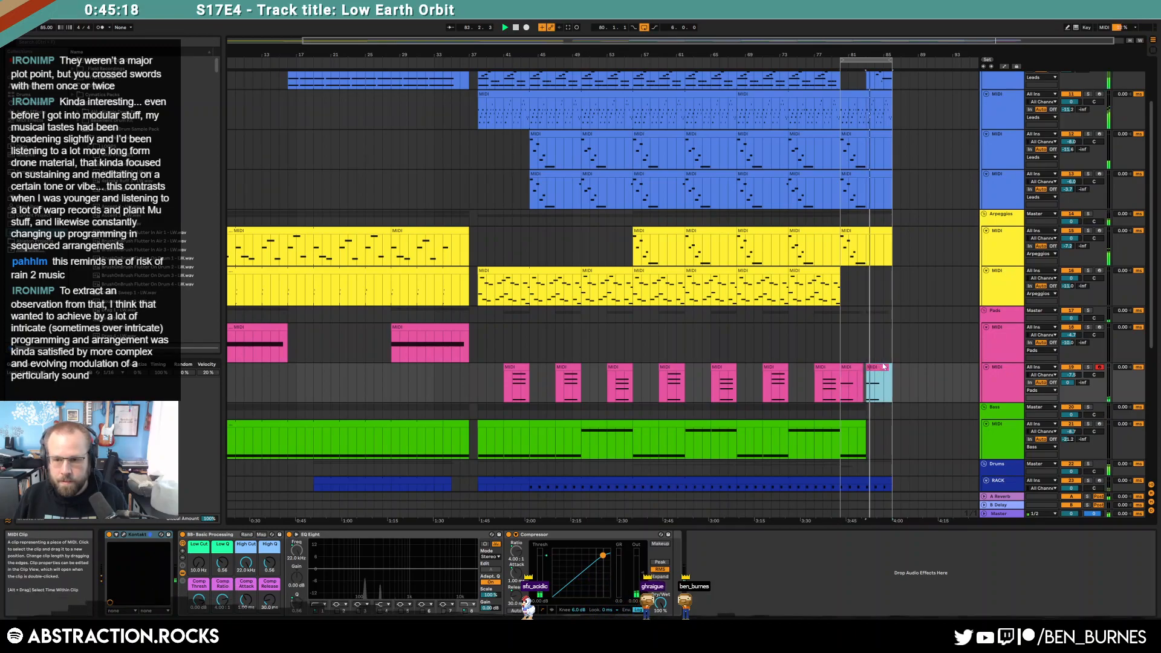
left_click_drag(861, 367, 866, 368)
double_click(857, 368)
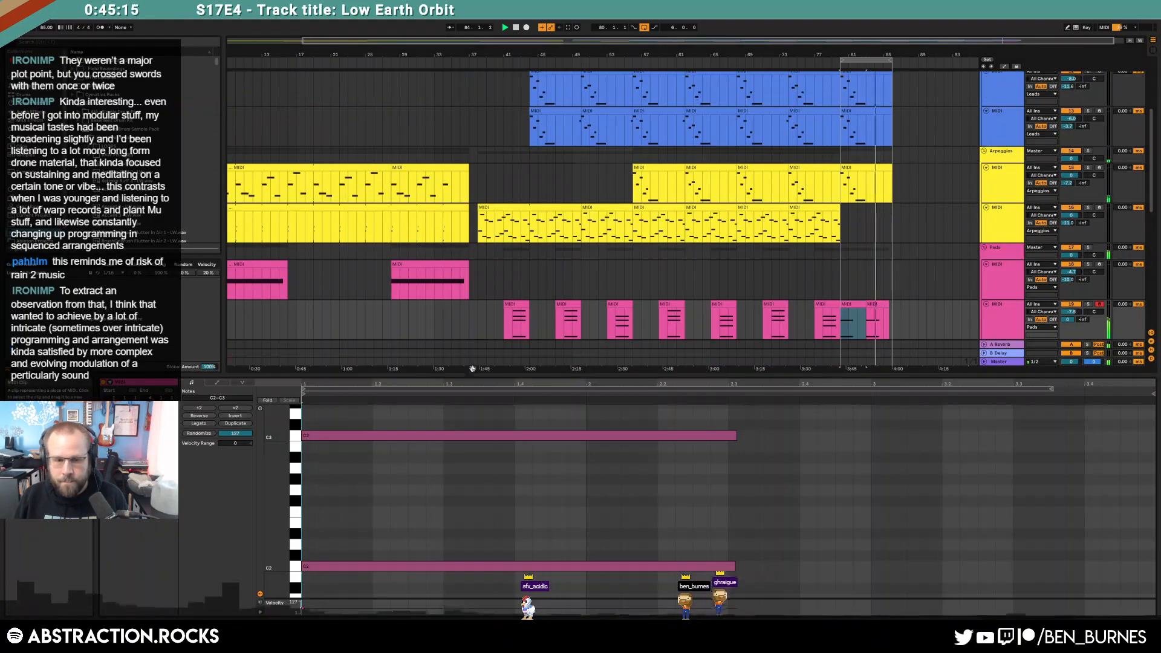
Step: Lengthen the loop of the first recorded pad clip in its clip settings
left_click(141, 408)
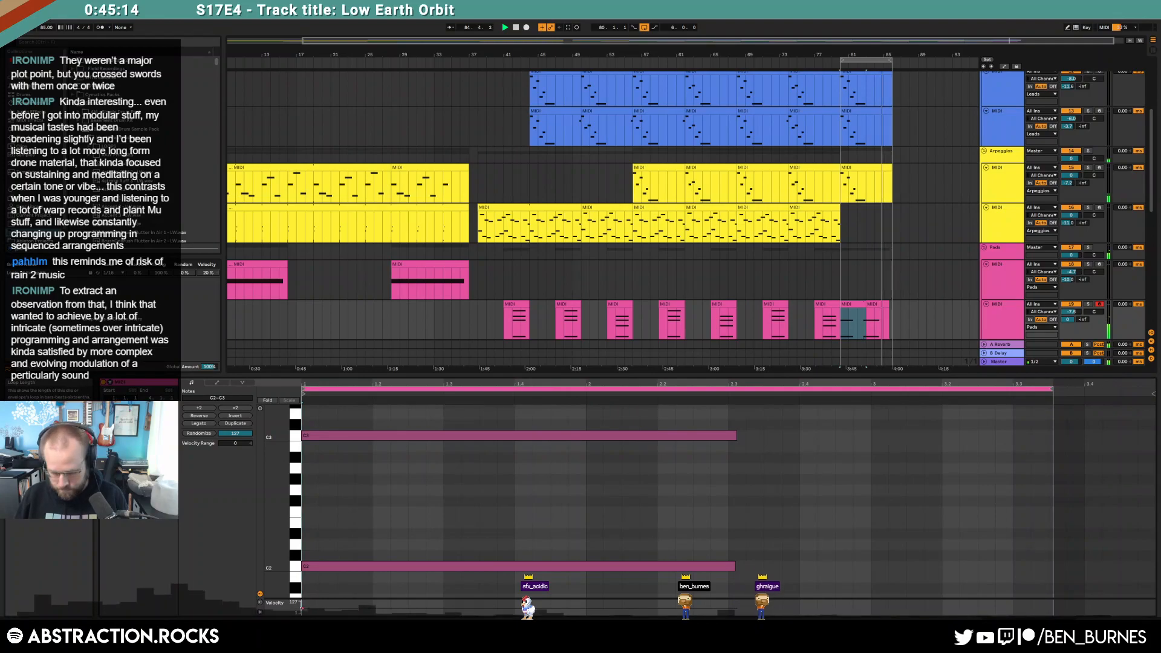
key("Tab")
key("shift+Tab")
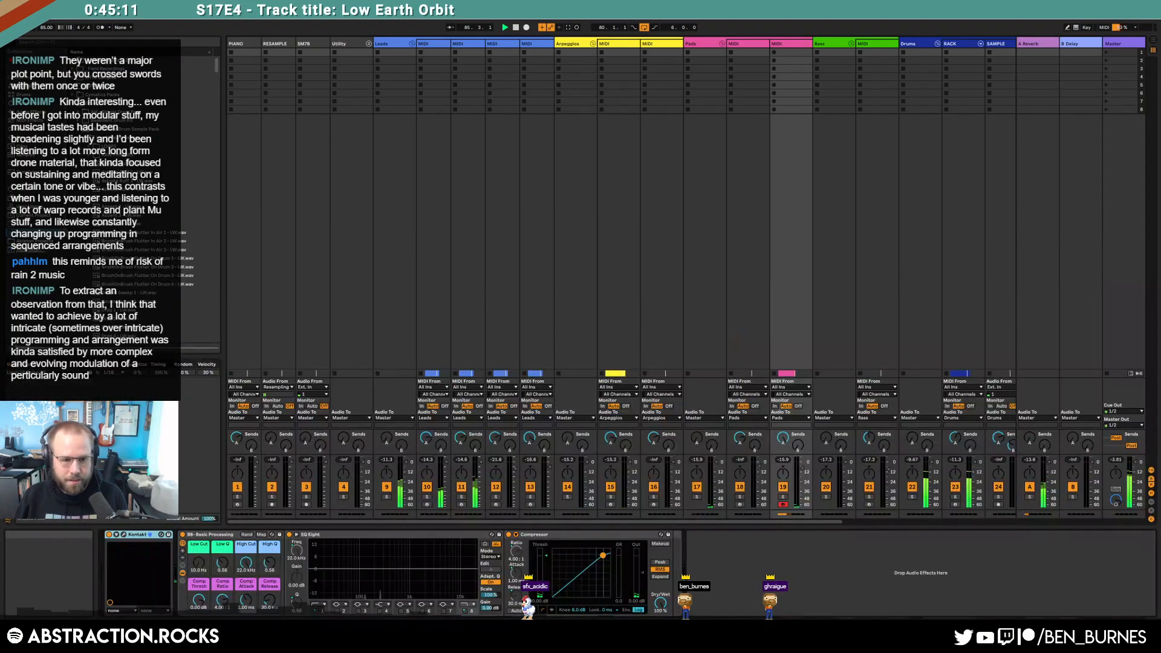
key("shift+Tab")
key("Tab")
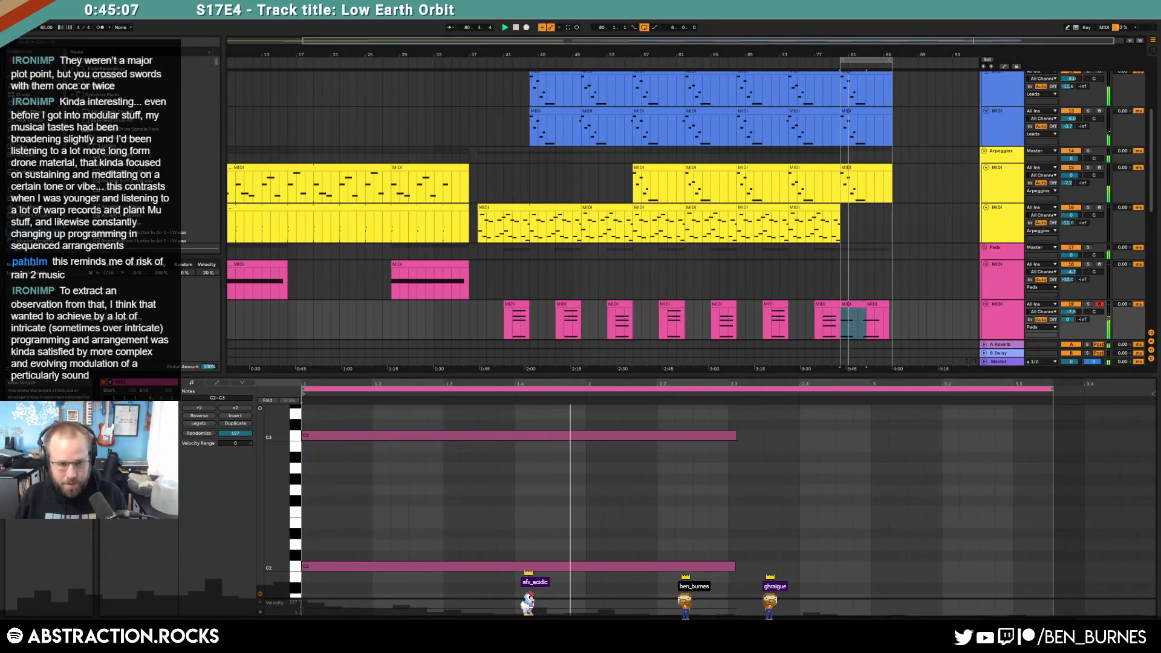
key("Return")
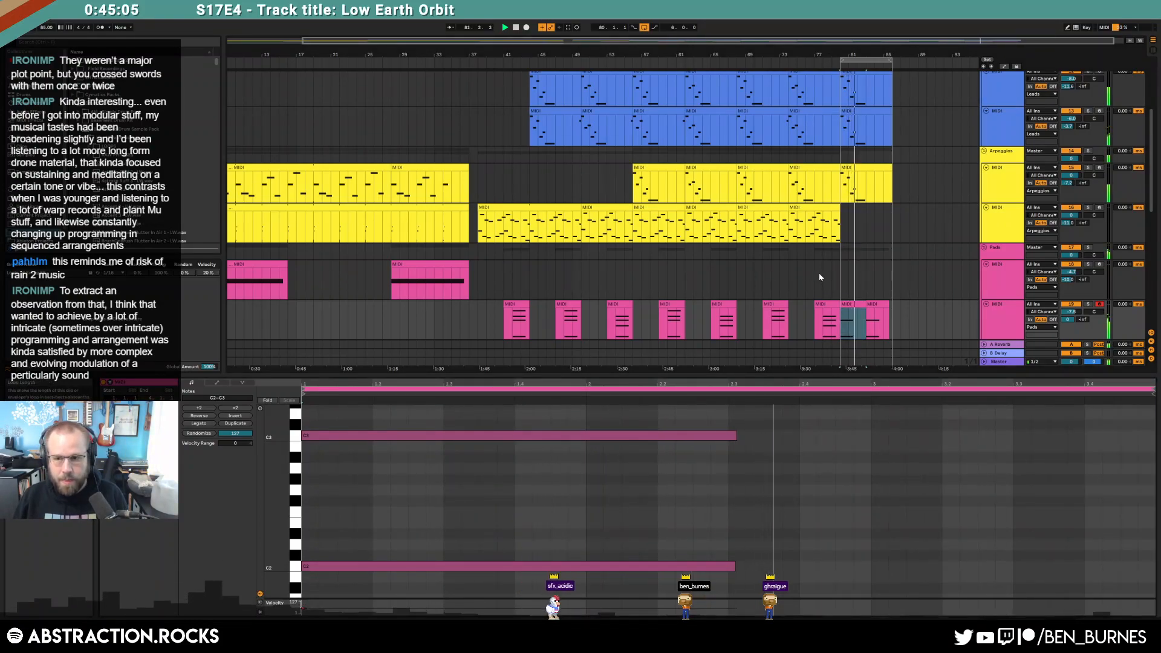
Step: Consolidate the two new pad clips into one, close the note editor and extend the merged clip to bar 86
left_click_drag(862, 300, 889, 317)
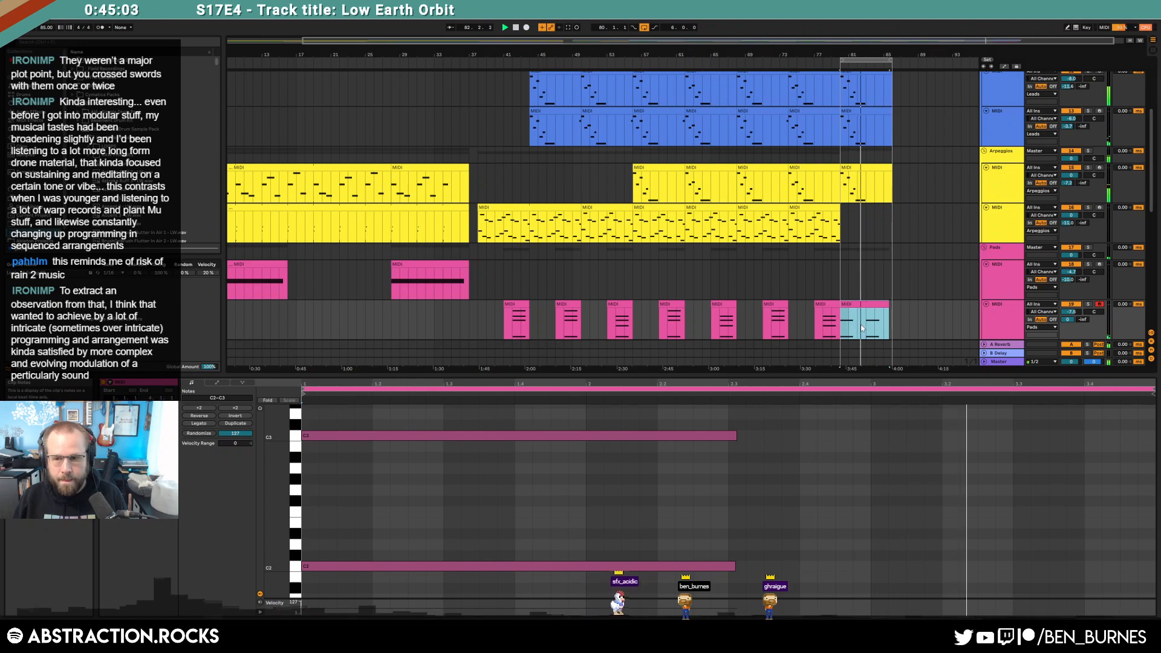
key("shift+Tab")
left_click(884, 304)
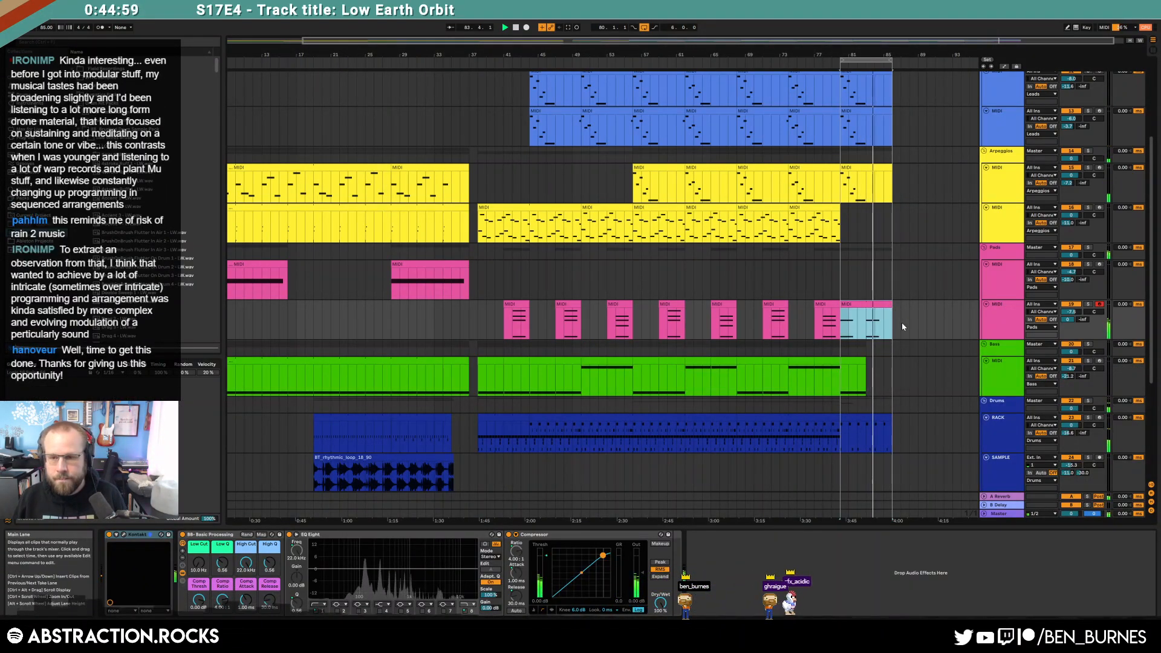
Step: Examine the notes of the repeating clip on the second lead track over the closing bars and close the note editor
scroll(894, 330, "up", 1)
scroll(893, 329, "up", 4)
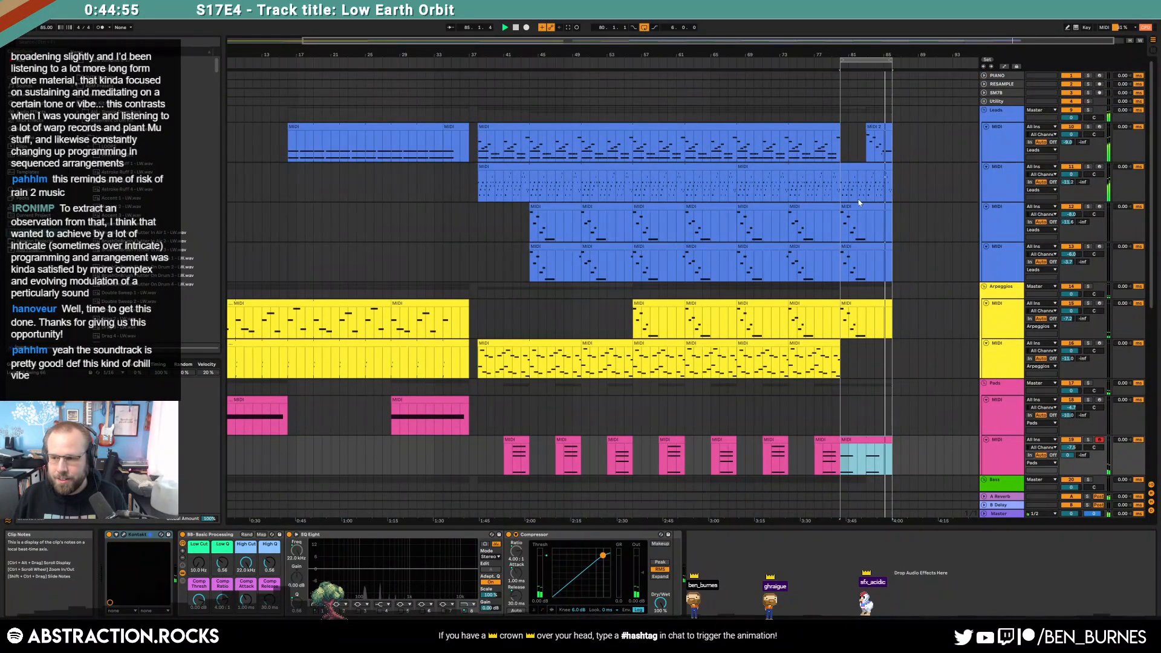
double_click(879, 167)
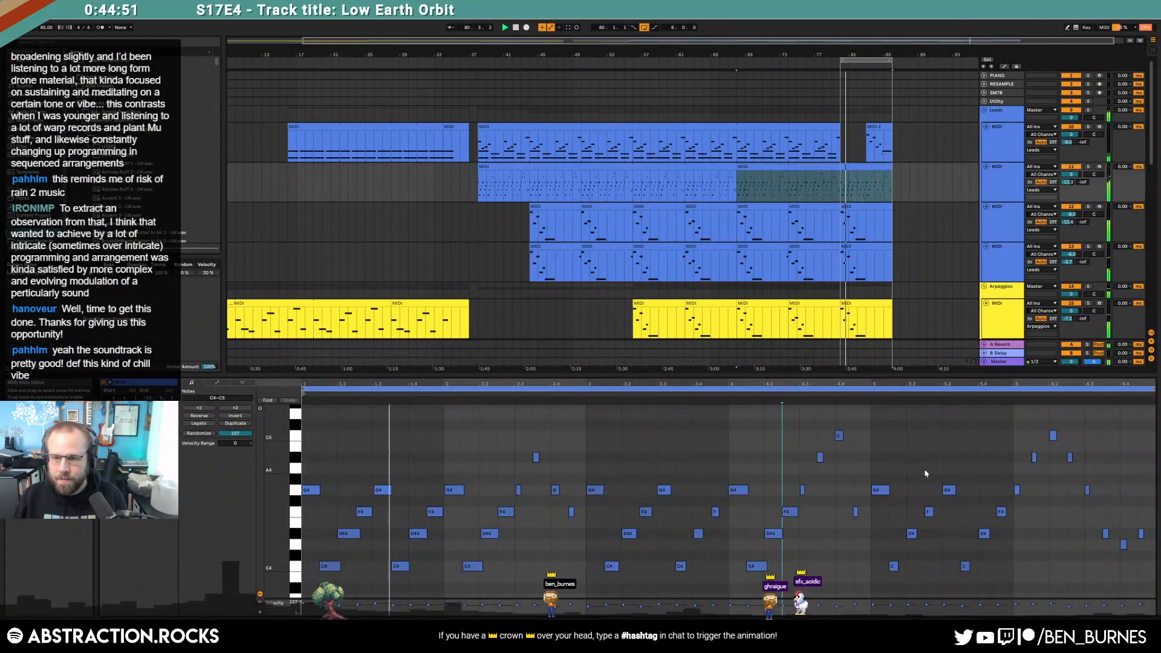
left_click_drag(842, 184, 886, 190)
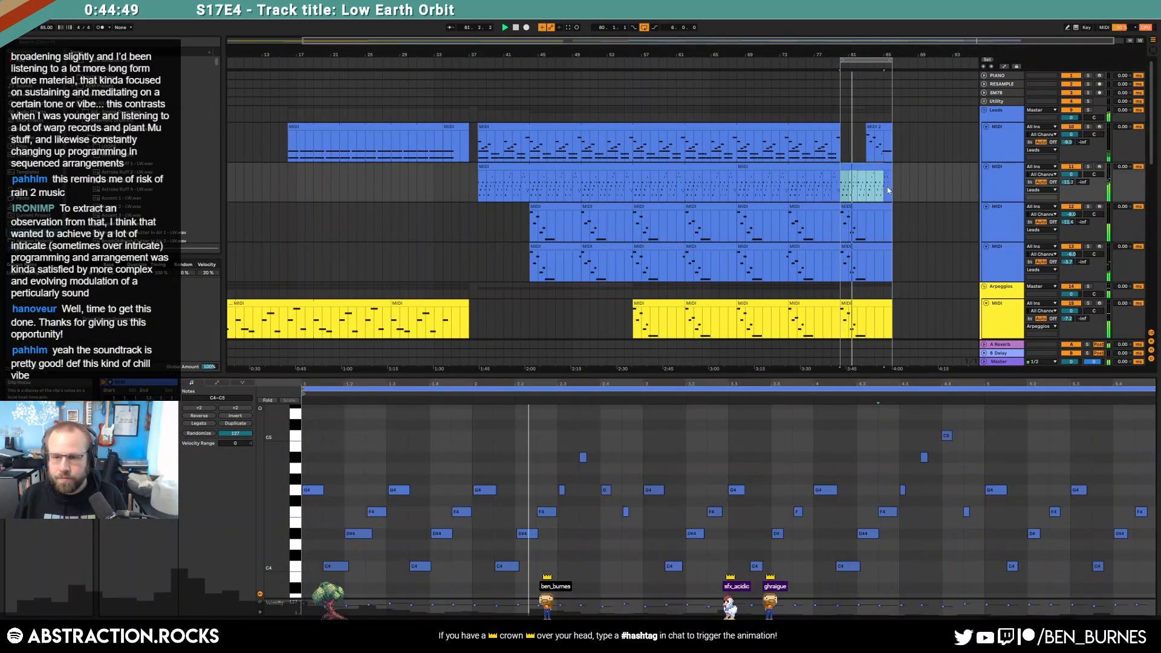
key("shift+Tab")
left_click(841, 186)
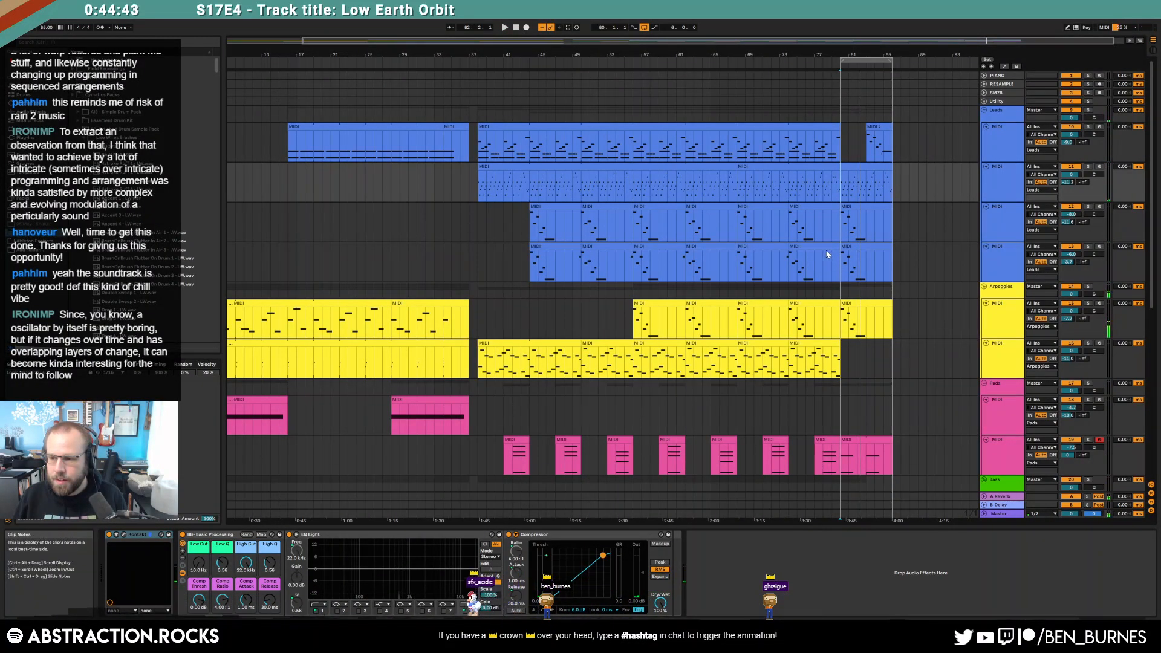
Step: Add a Utility effect to the second lead track and draw its gain automation curving down to the minimum between bars 80 and 86
left_click(838, 192)
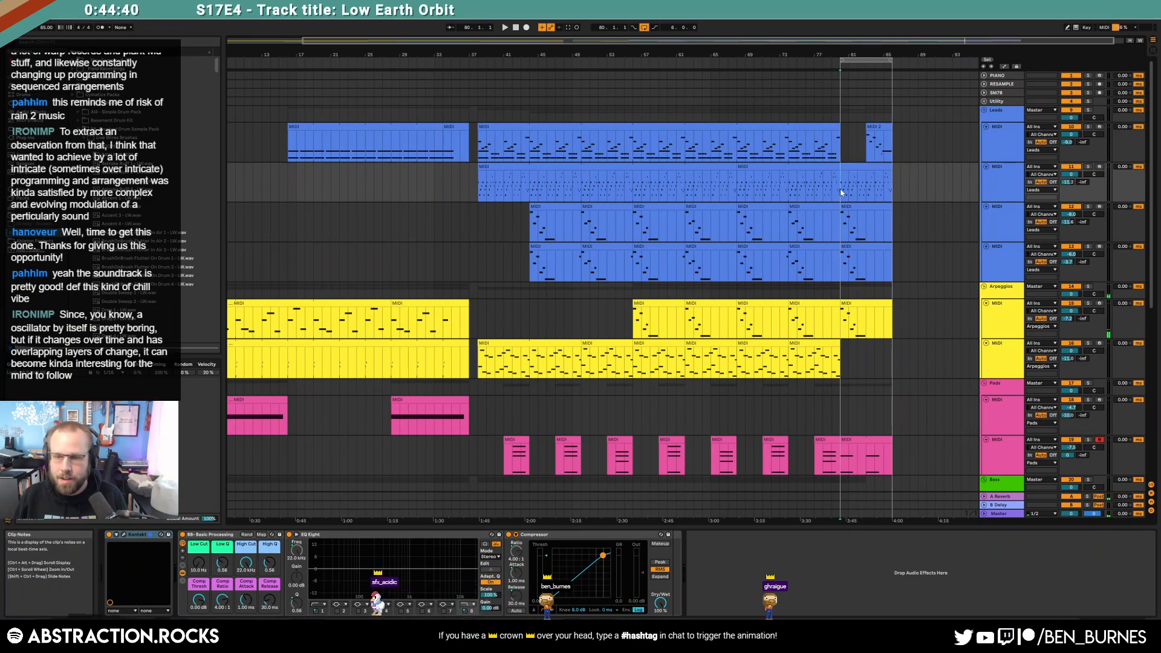
left_click(44, 110)
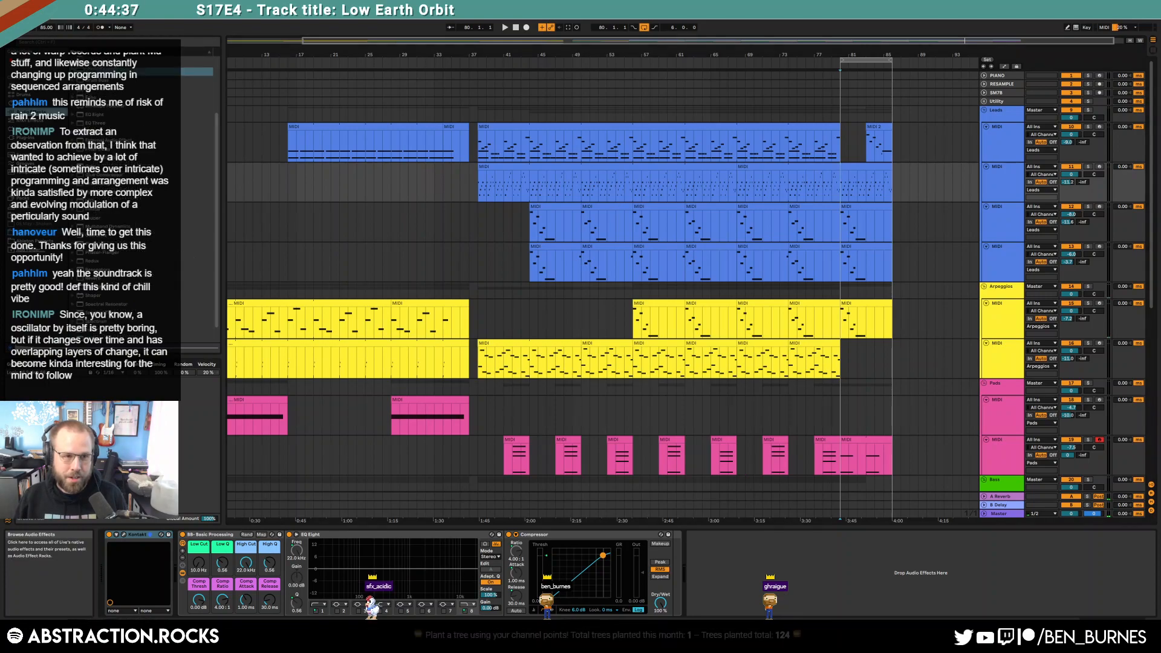
scroll(120, 270, "down", 2)
left_click_drag(119, 320, 730, 596)
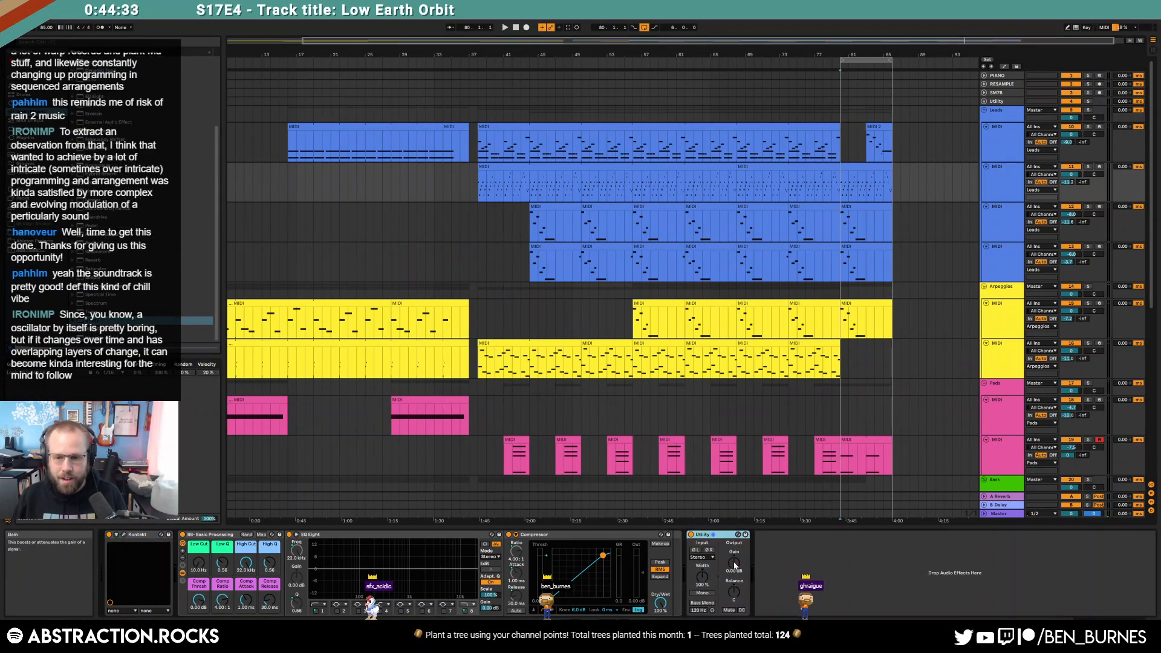
key("a")
left_click_drag(889, 188, 872, 196)
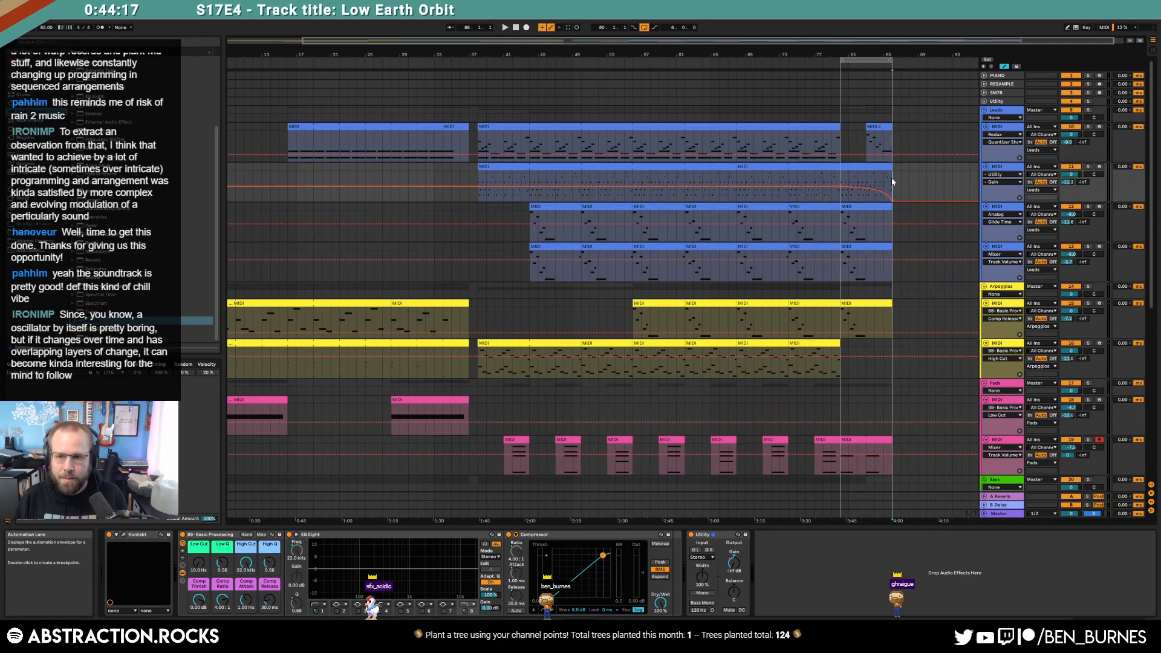
Step: Hide the automation and extend the closing drum clip on the RACK track by one bar to bar 87
left_click(889, 148)
scroll(912, 183, "down", 1)
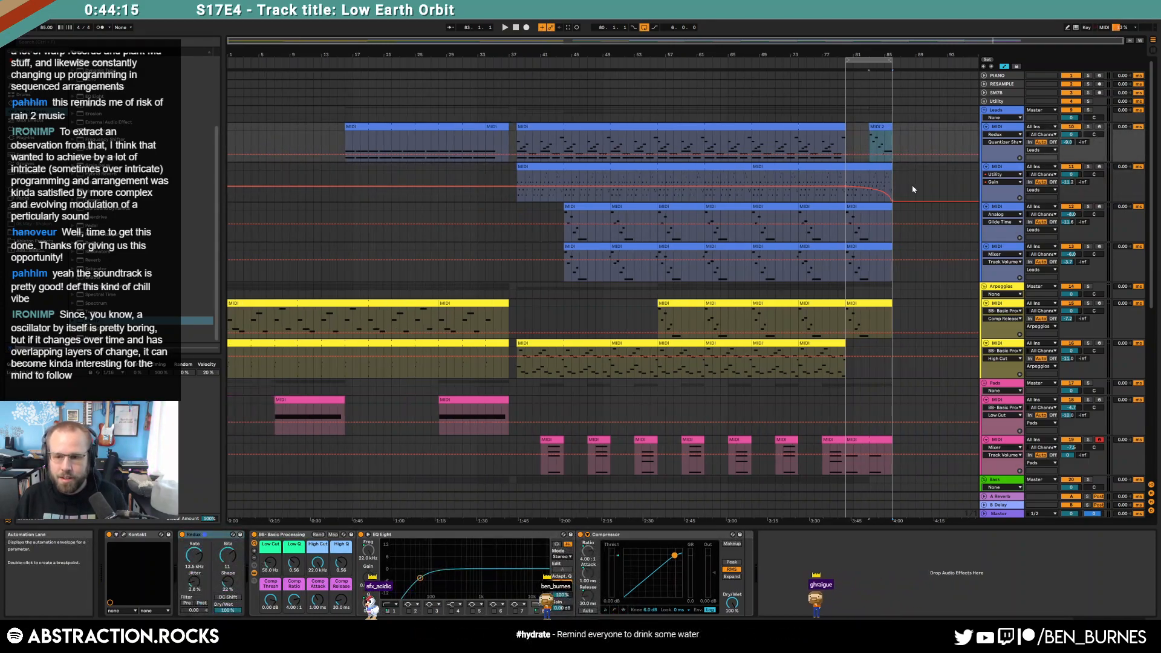
key("shift+Tab")
key("shift+Tab")
key("a")
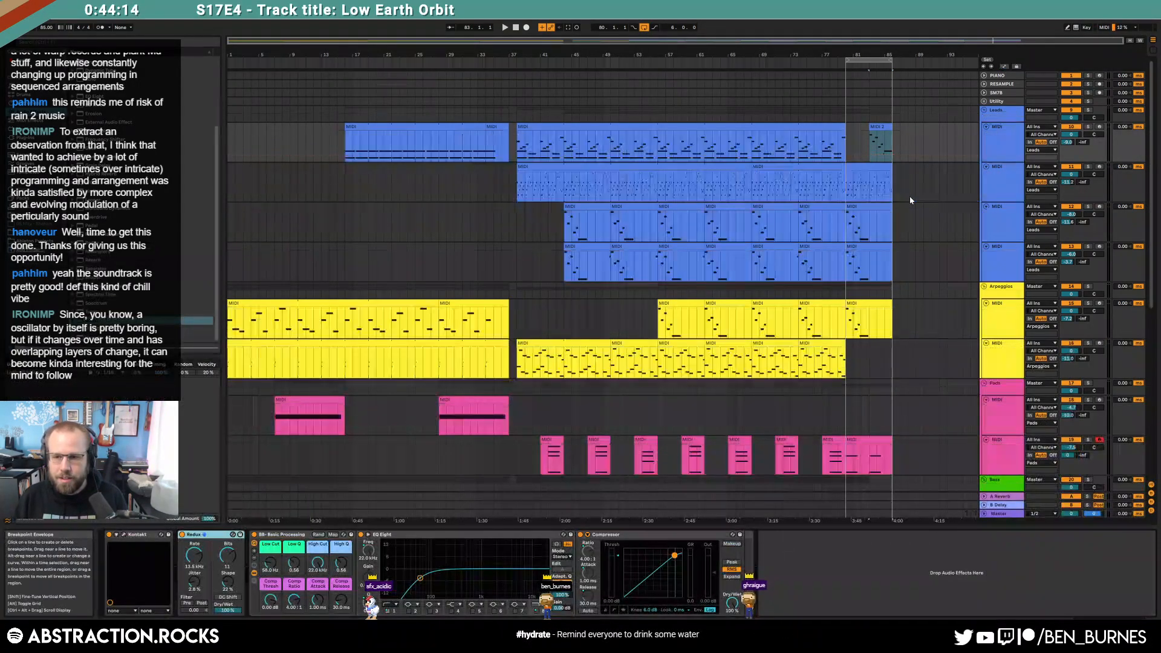
left_click(909, 305)
left_click_drag(890, 46, 937, 44)
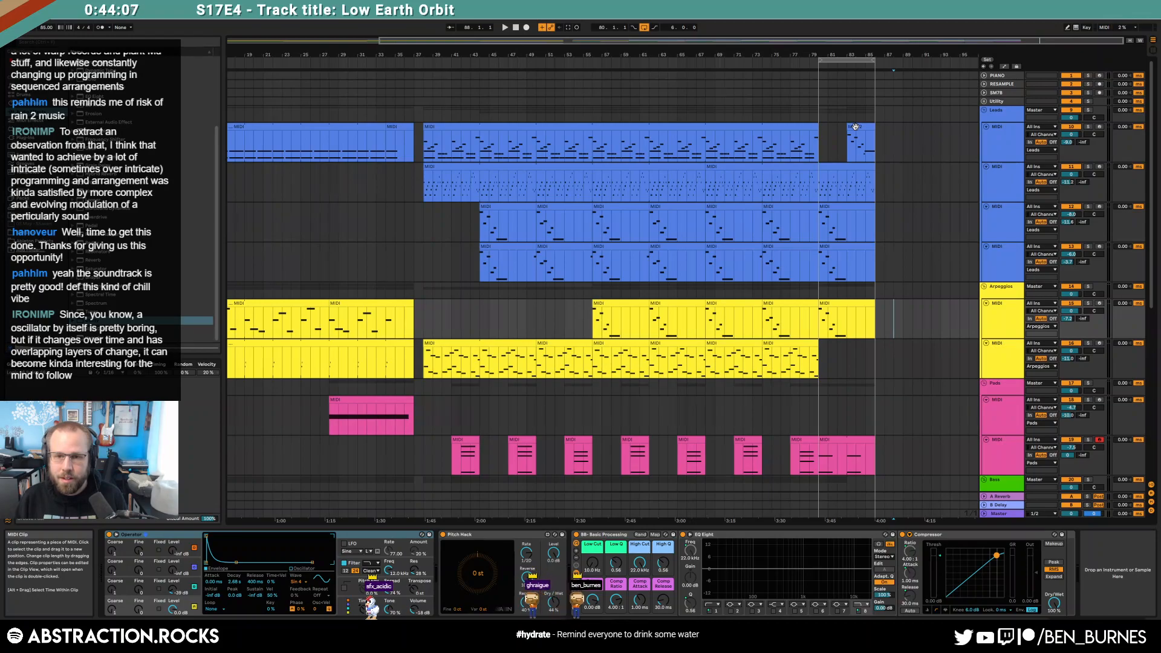
scroll(841, 219, "down", 6)
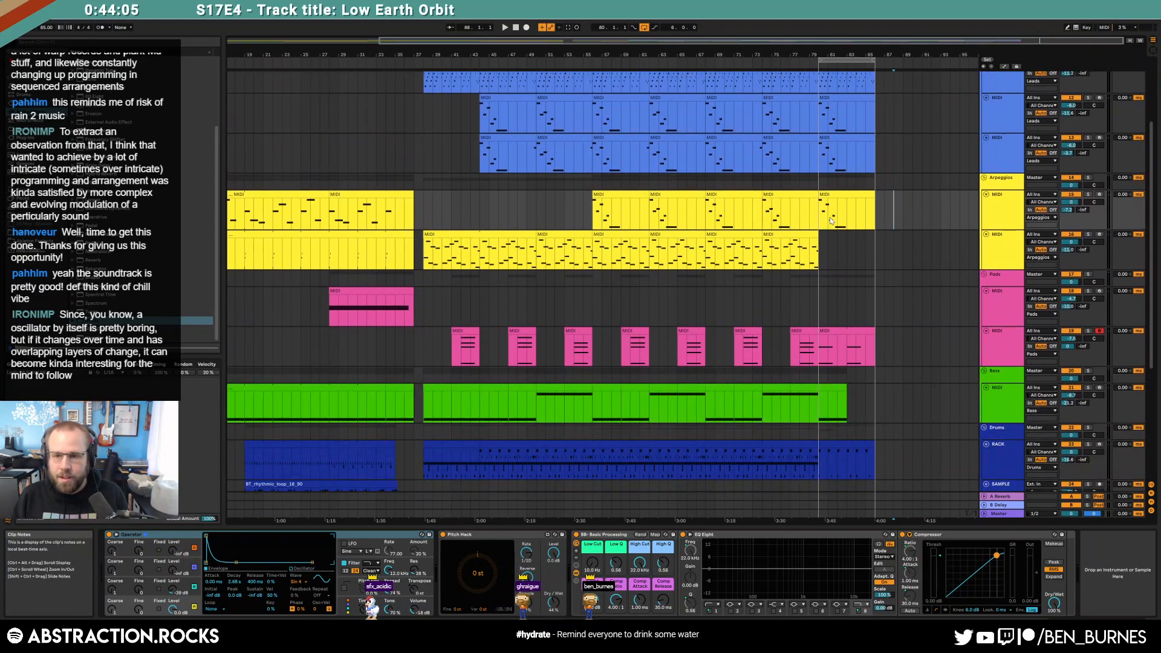
scroll(845, 207, "down", 2)
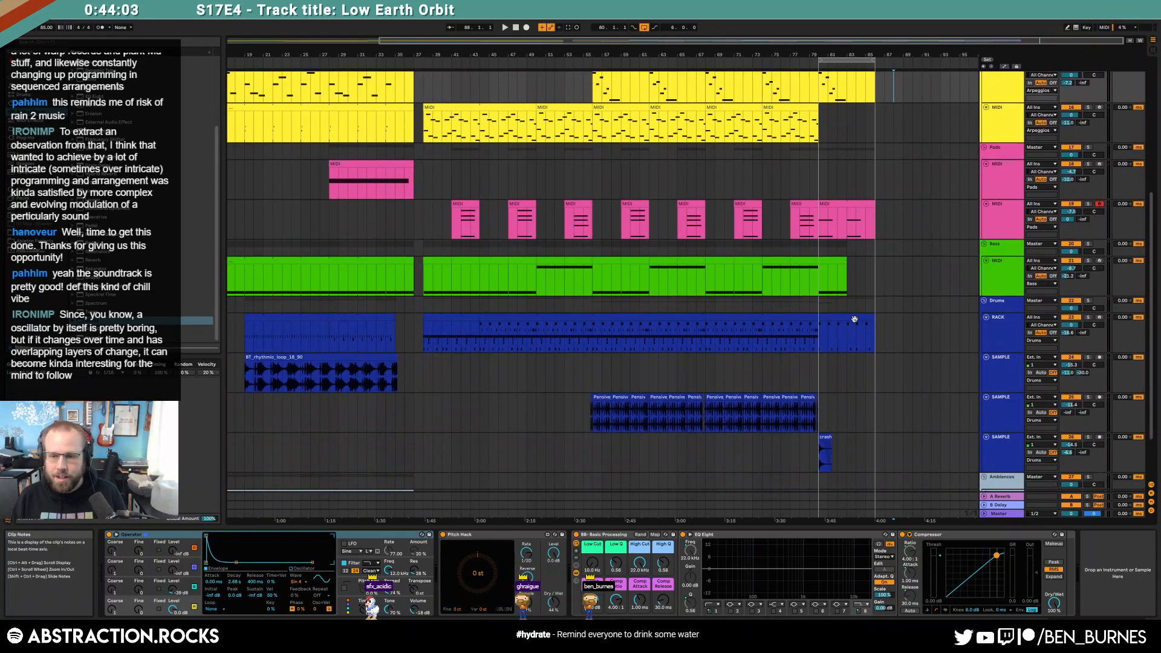
left_click_drag(874, 321, 882, 324)
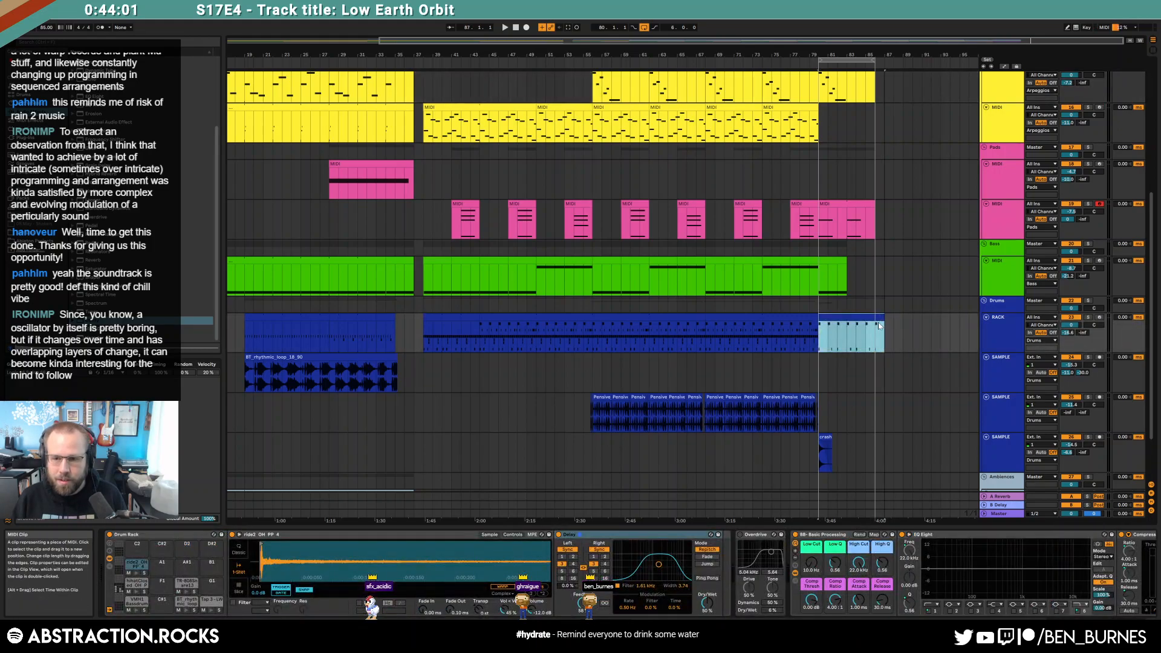
Step: Open the closing drum clip on the RACK track and delete the kick note at the start of its last bar
double_click(878, 317)
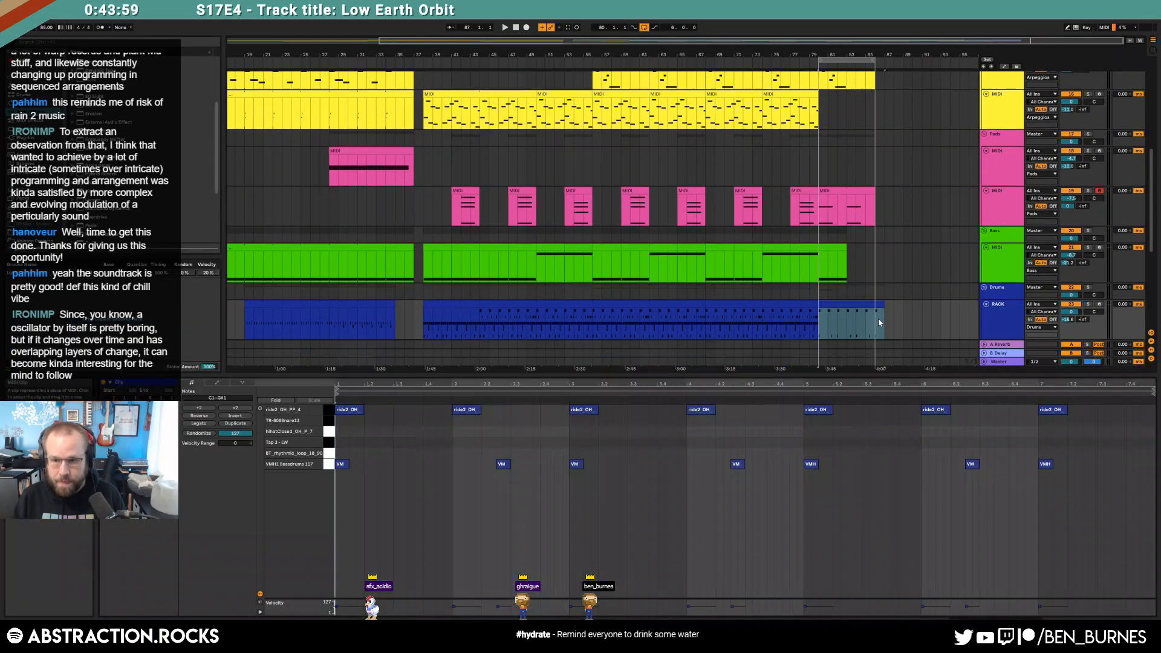
left_click(1033, 442)
double_click(1045, 410)
left_click(1046, 464)
key("Delete")
Step: Draw the velocities of the clip's remaining kick notes as a ramp falling towards the end, close the note editor and leave draw mode
left_click_drag(1036, 470, 433, 475)
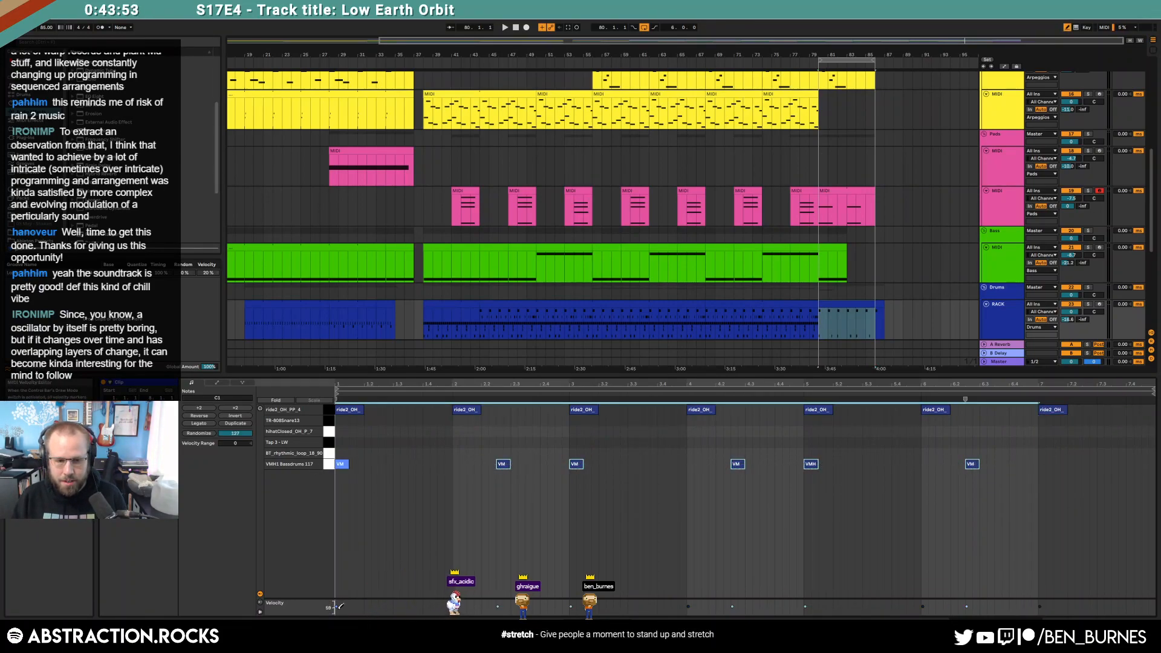
left_click_drag(337, 607, 974, 613)
key("shift+Tab")
key("a")
key("a")
key("b")
left_click(881, 324)
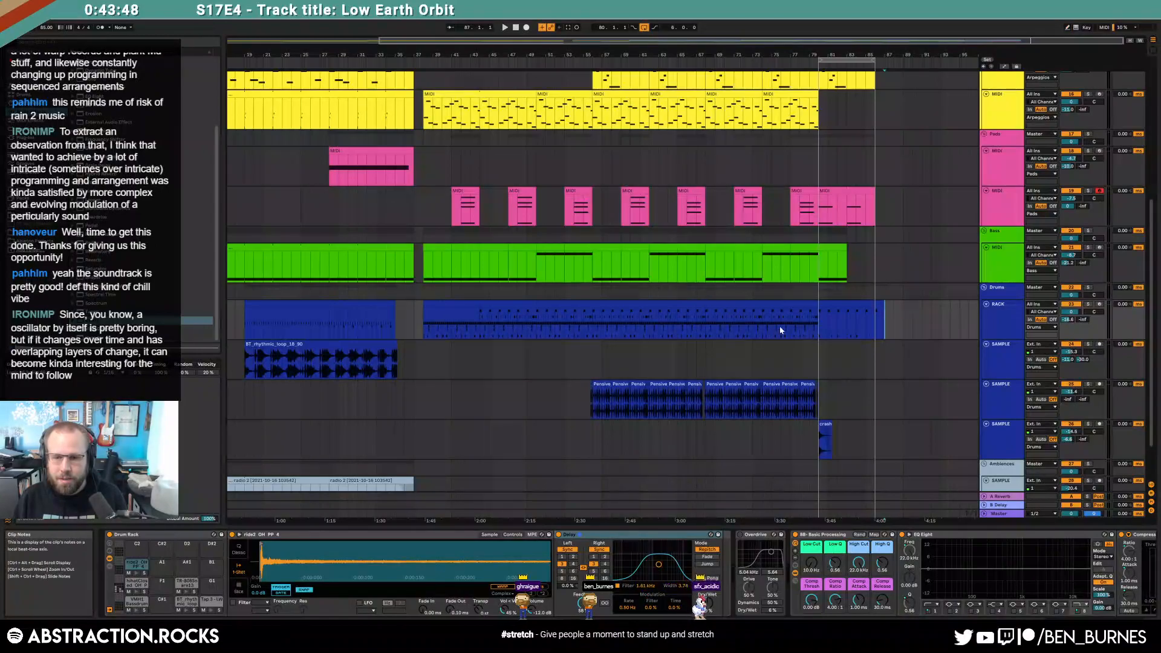
Step: Copy the radio 2 ambience clip to bar 80 and delete the surplus pasted audio after about bar 89
scroll(789, 336, "down", 2)
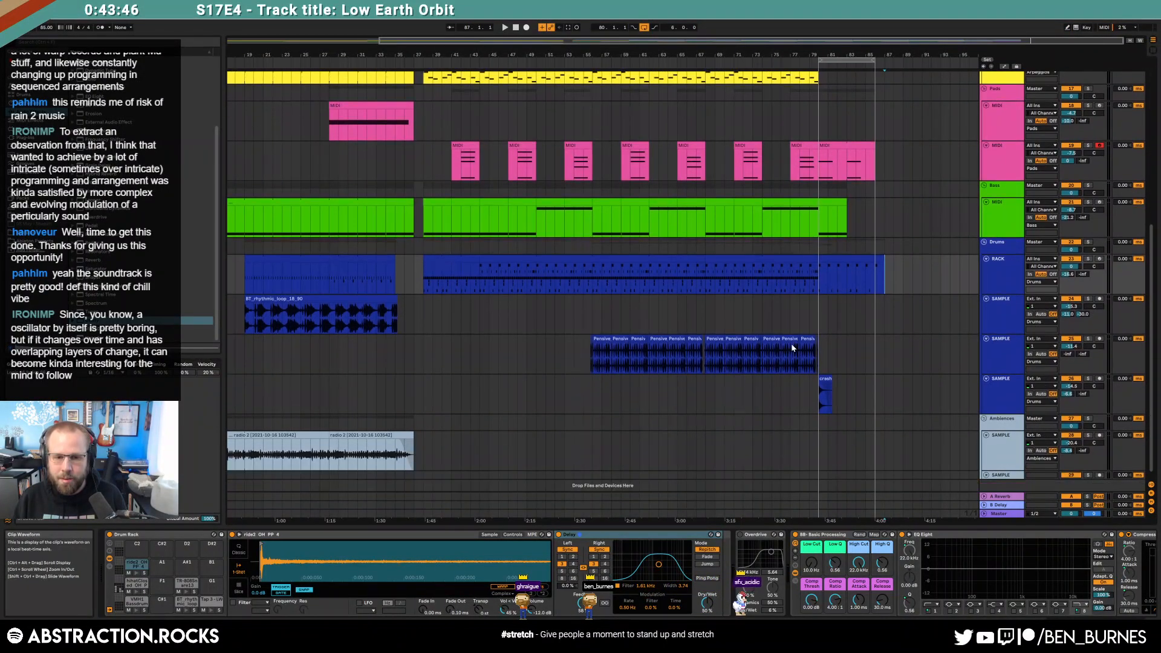
left_click(296, 426)
key("ctrl+c")
left_click(819, 438)
key("ctrl+v")
left_click_drag(903, 444, 961, 445)
key("Delete")
left_click(966, 428)
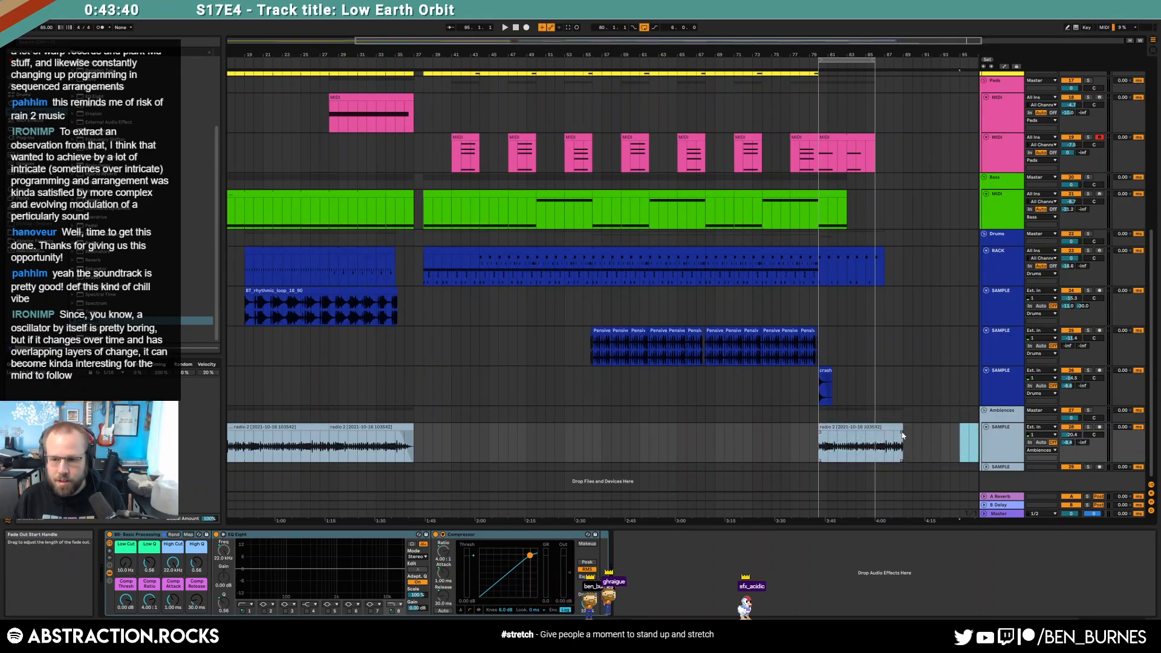
key("Delete")
Step: Duplicate the closing clip of the fourth lead track after bar 86, trim it to bar 90 and continue the first arpeggio track likewise
scroll(913, 381, "up", 1)
scroll(912, 381, "up", 10)
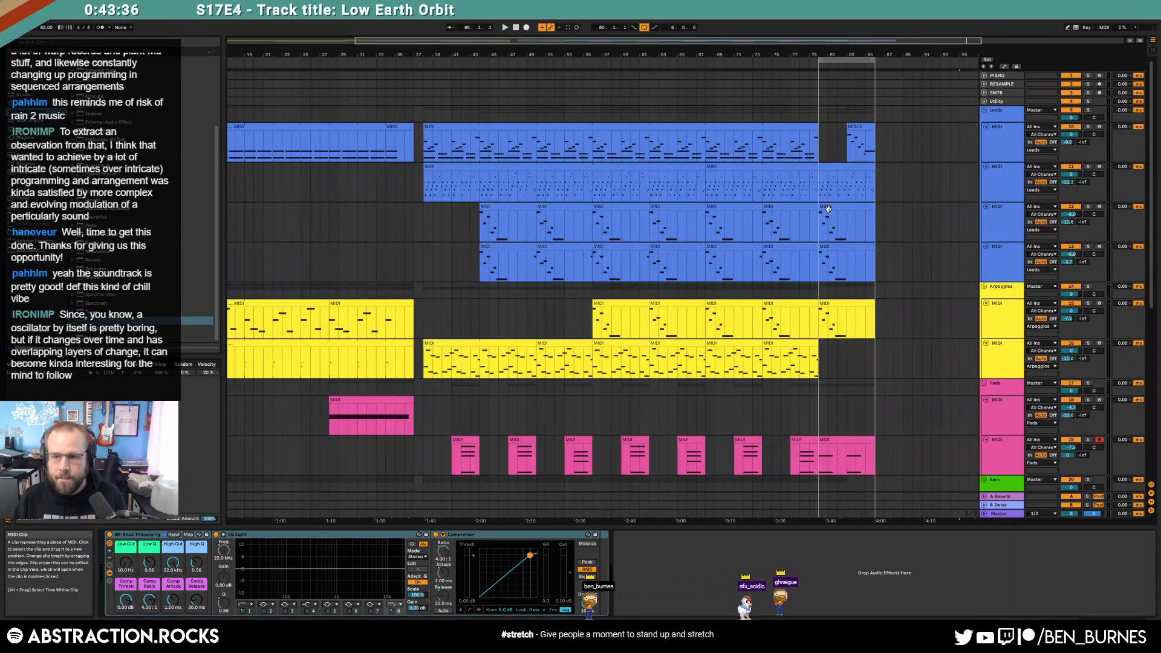
left_click_drag(820, 254, 877, 254)
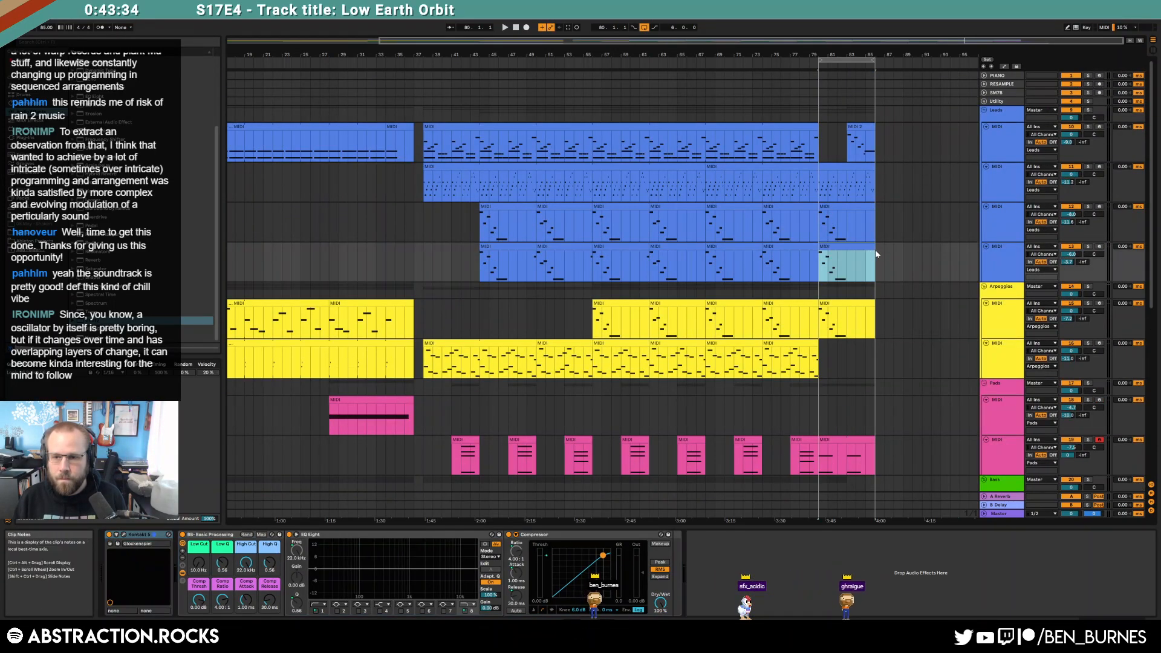
key("ctrl+d")
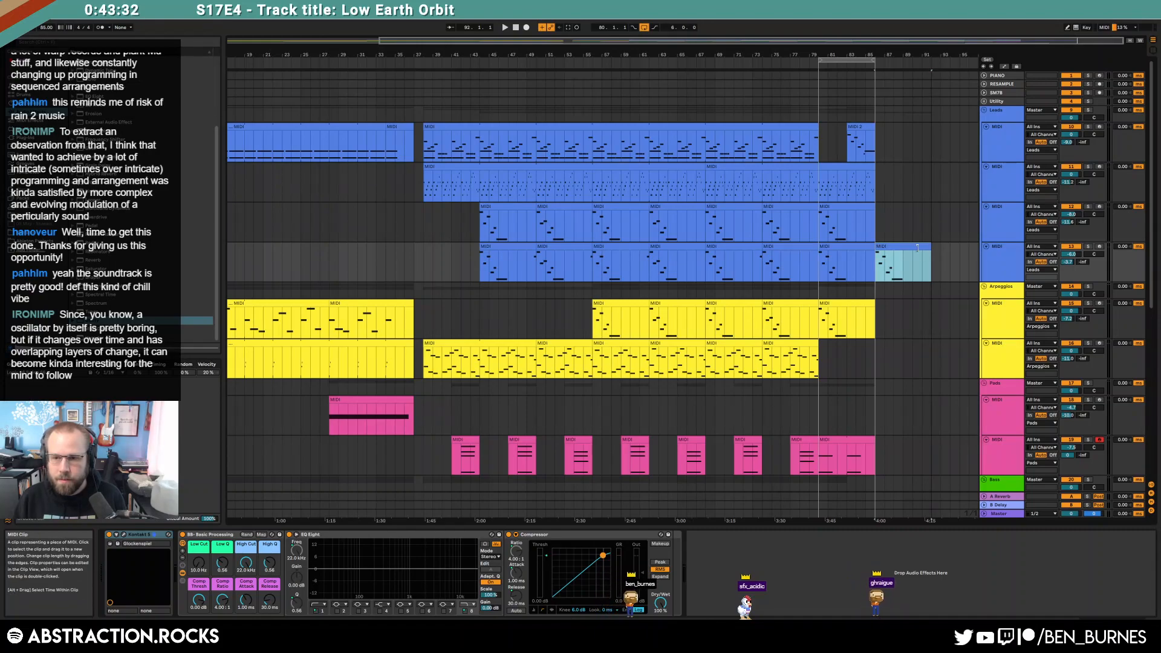
left_click_drag(918, 248, 912, 303)
Step: Turn off looping and MIDI overdub, return to the song start and begin playback
left_click(644, 28)
left_click(516, 27)
left_click(543, 29)
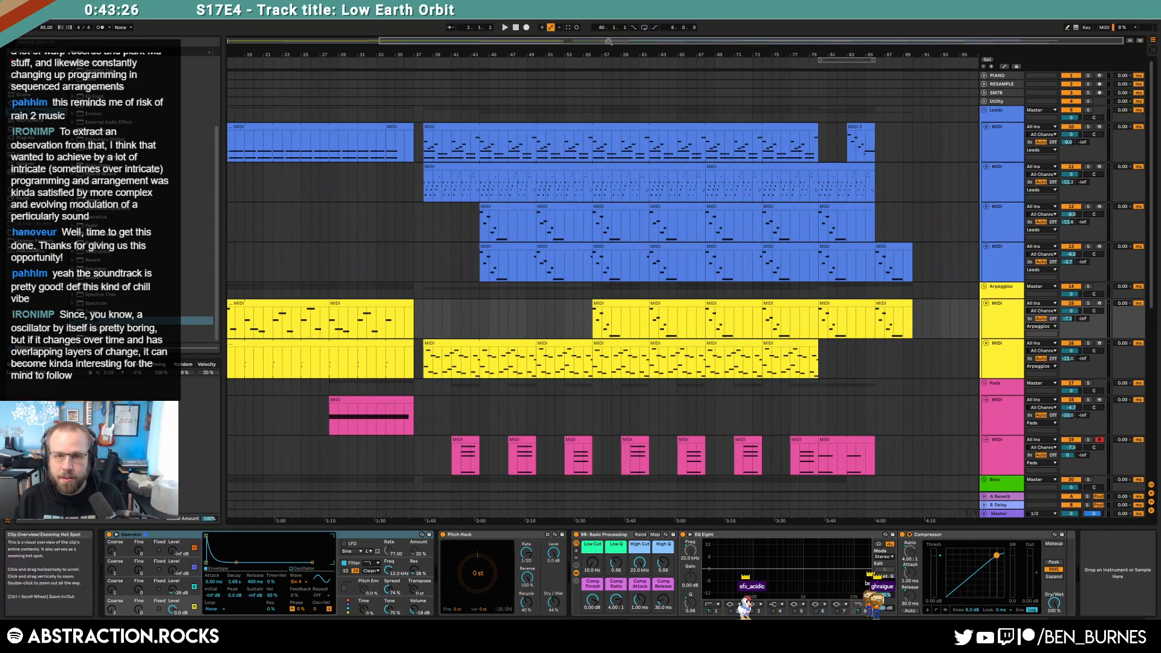
scroll(517, 79, "down", 3)
key("space")
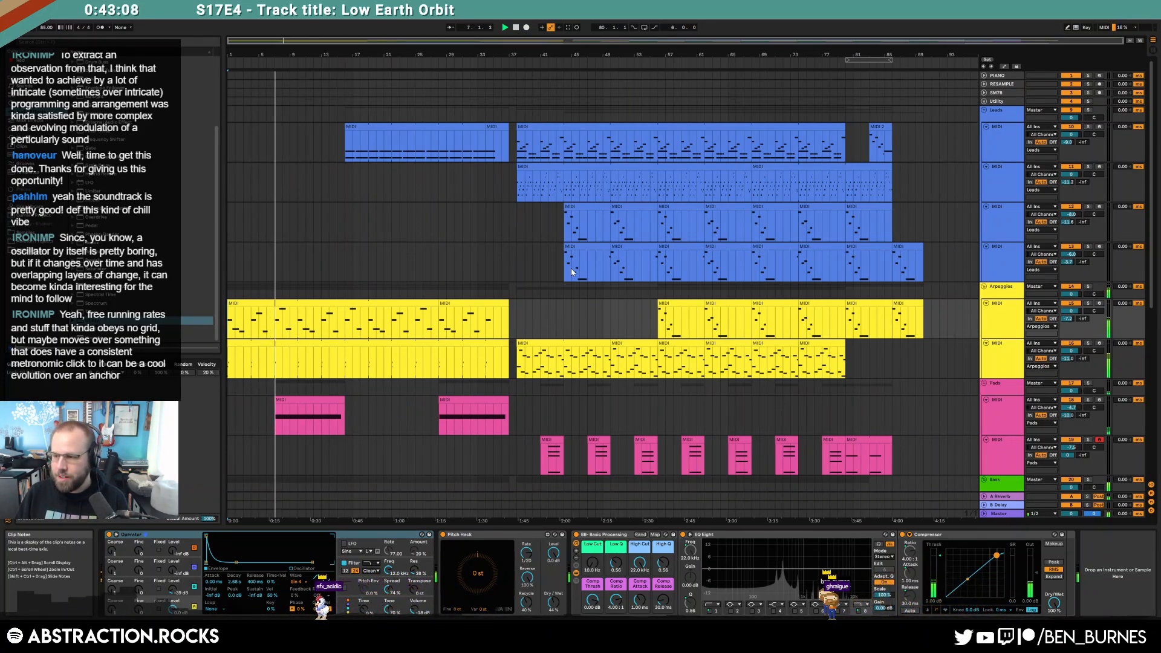
Step: Extend the closing bass clip to bar 86 and stretch its Utility gain fade to -inf dB over the longer ending
scroll(572, 273, "down", 4)
scroll(572, 278, "down", 2)
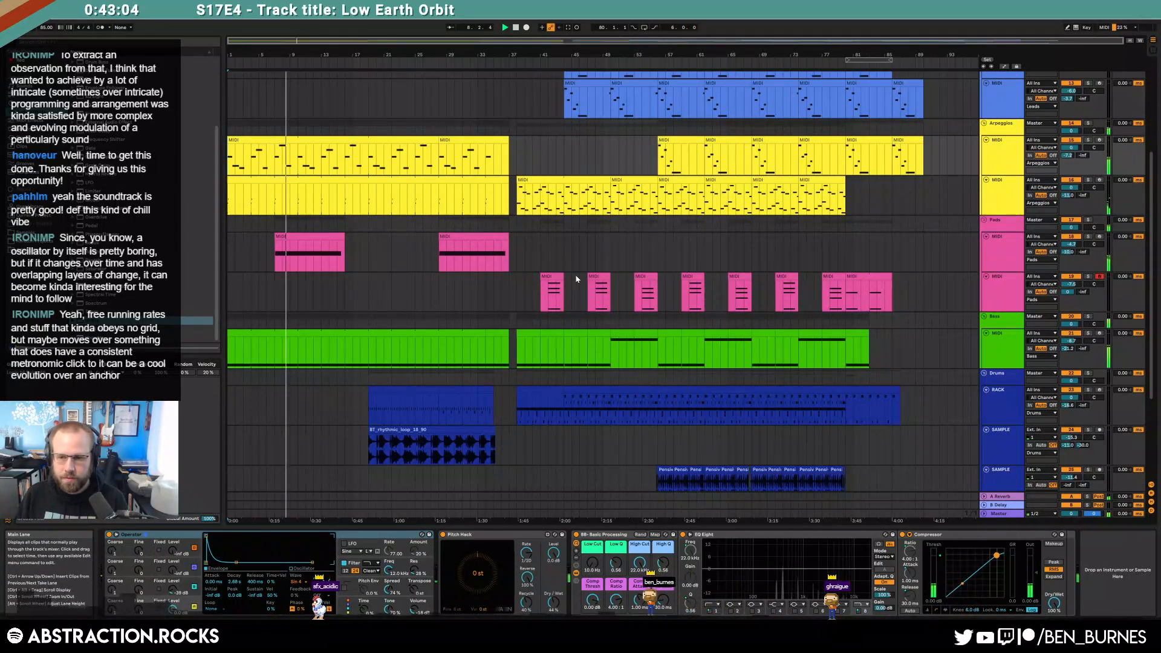
left_click_drag(869, 337, 893, 338)
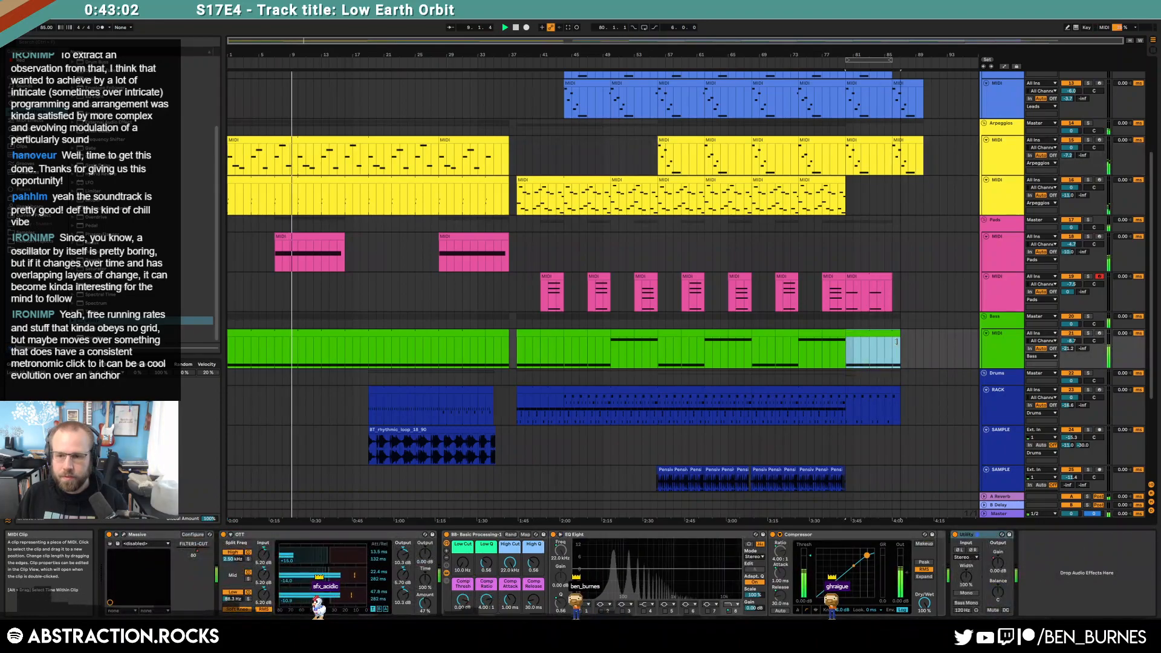
left_click(998, 569)
key("a")
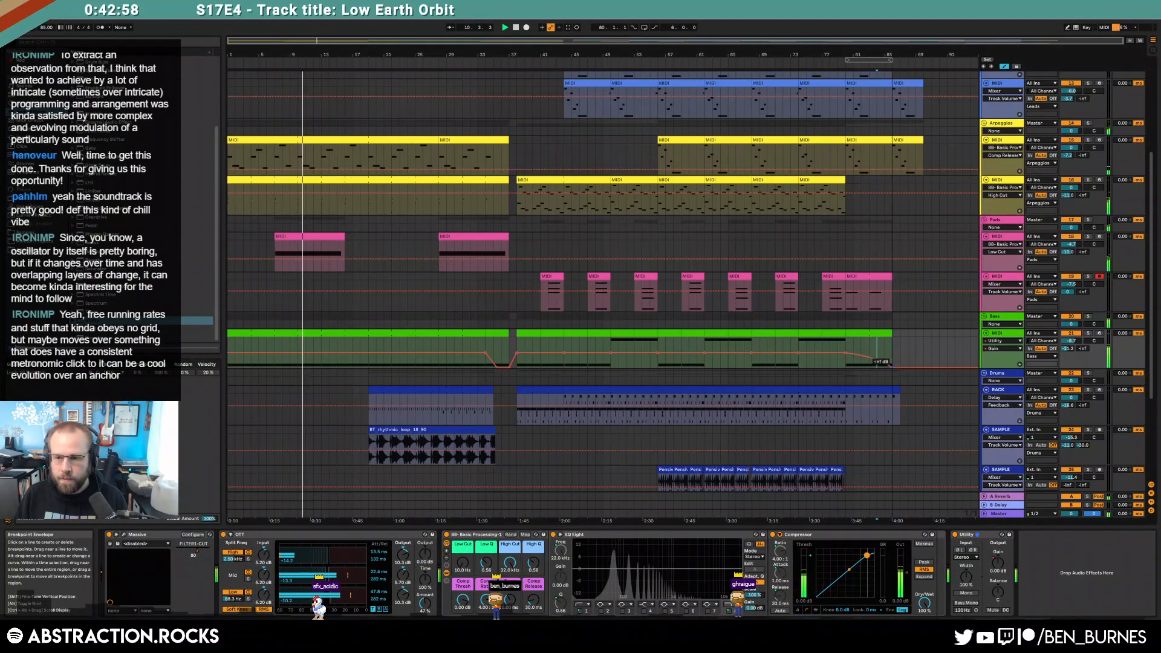
key("a")
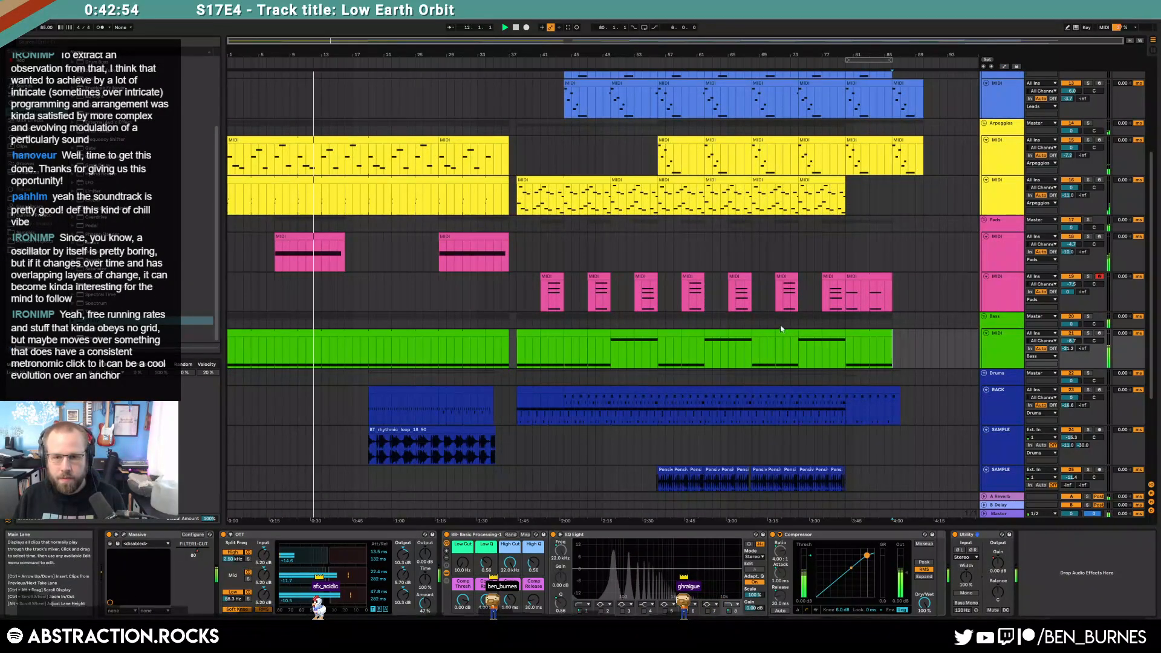
Step: On the master track, check the Youlean Loudness Meter, reshape the EQ Eight curve and set the Glue Compressor threshold to -11.1 dB
scroll(766, 326, "up", 2)
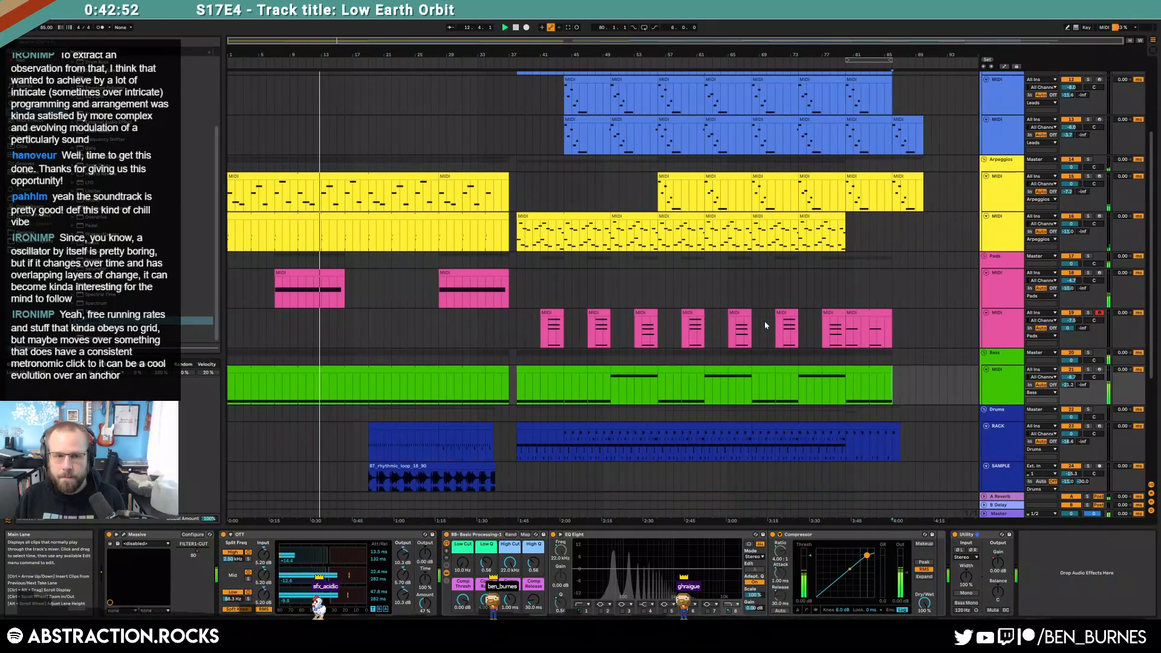
scroll(765, 325, "up", 2)
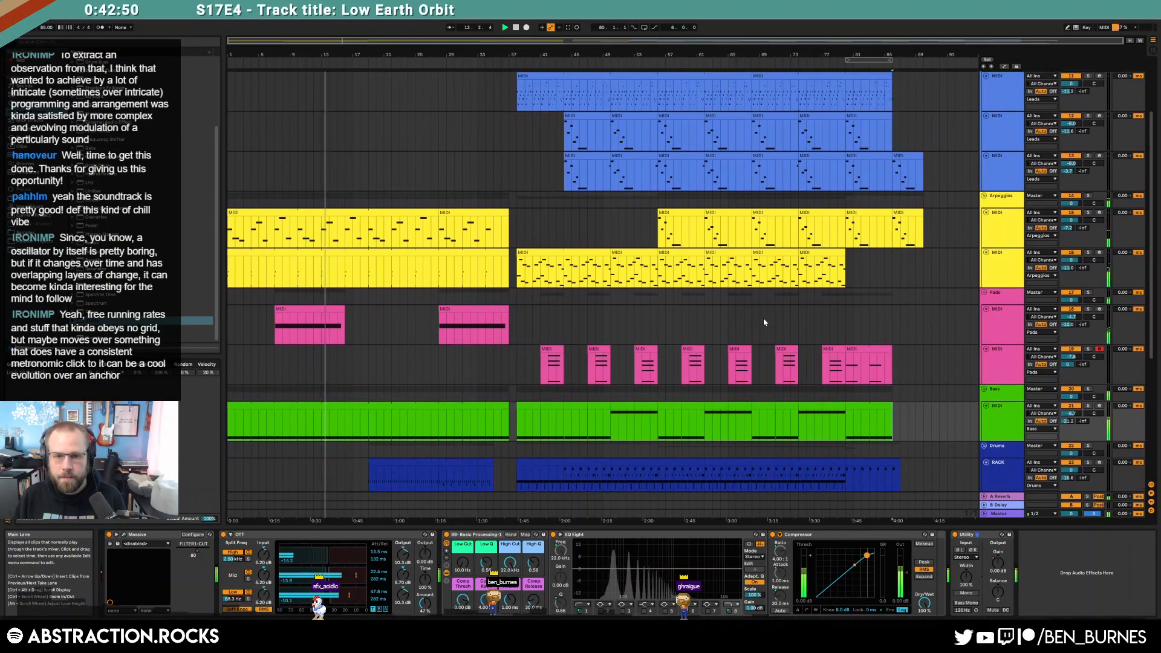
scroll(765, 324, "down", 6)
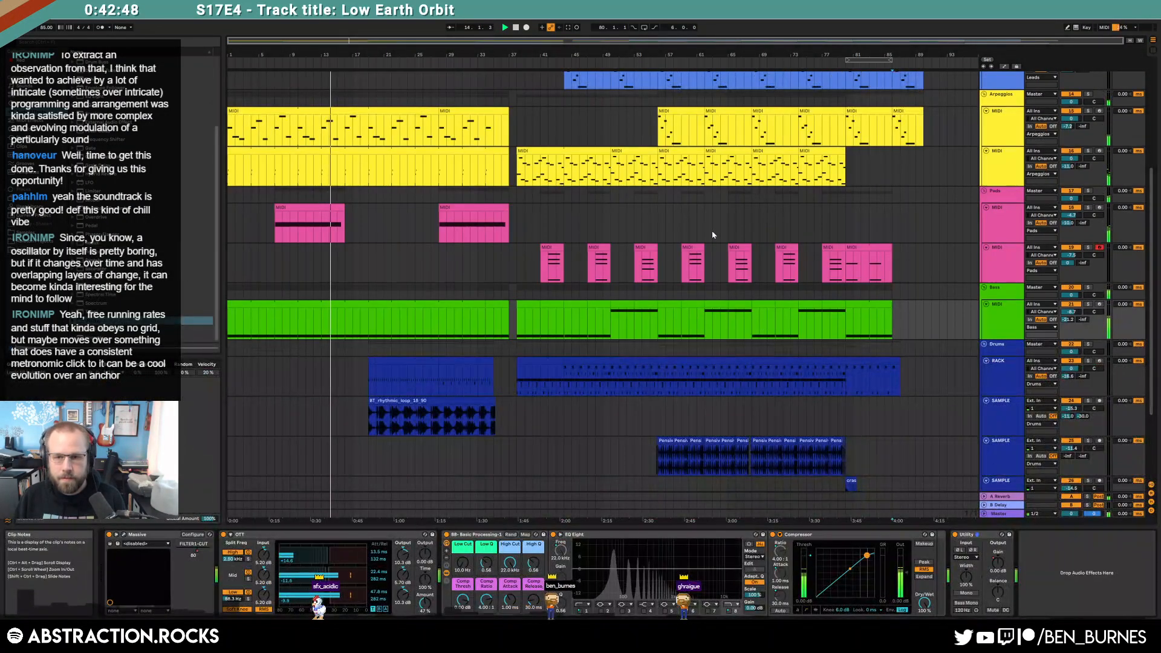
left_click(720, 224)
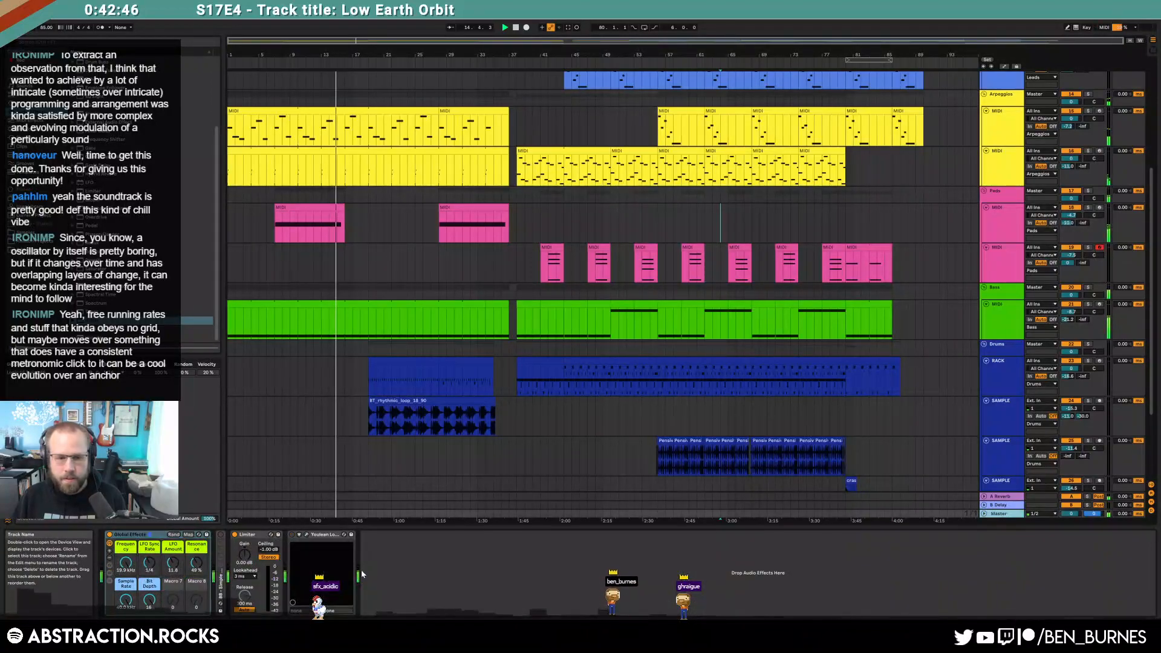
left_click(221, 536)
left_click(292, 536)
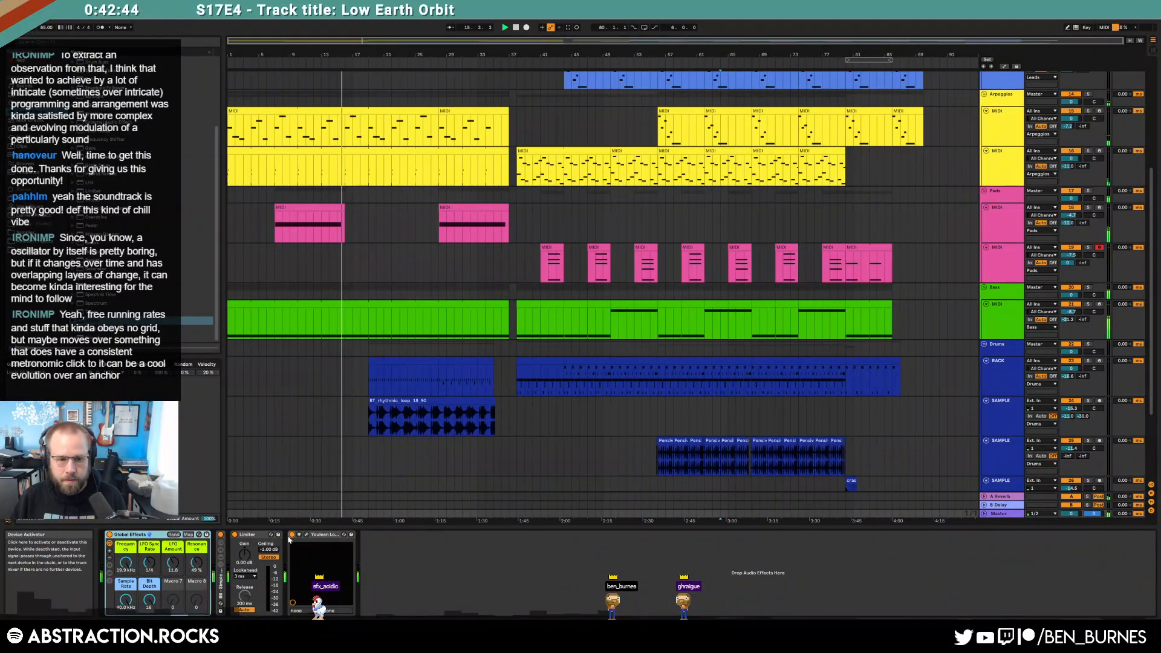
double_click(221, 576)
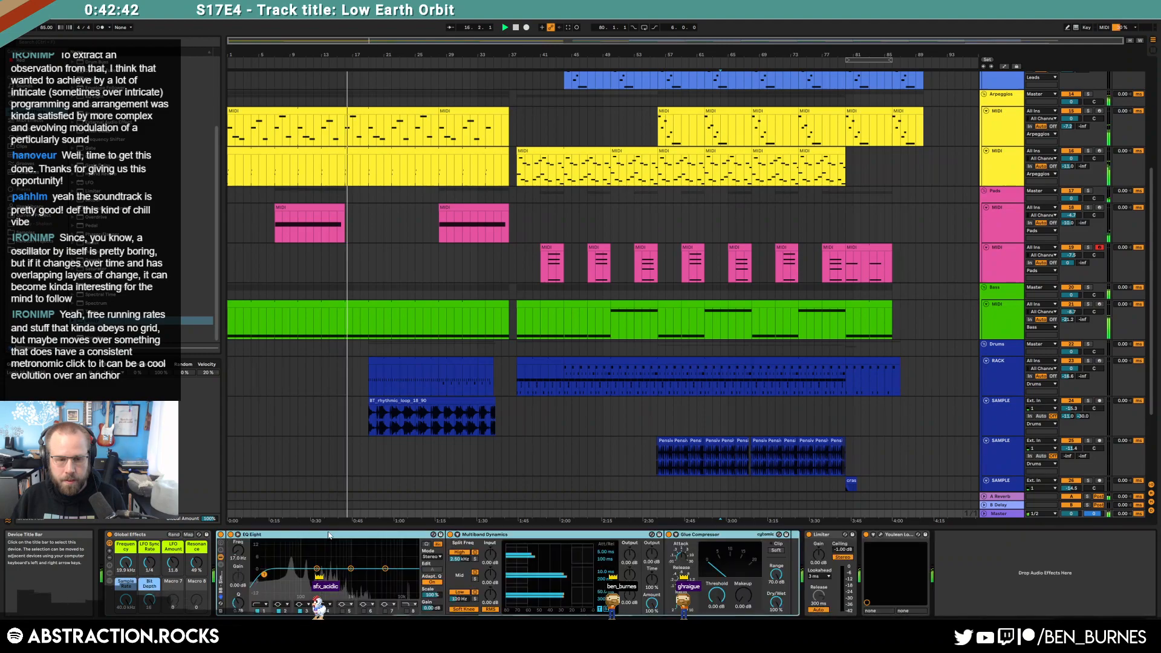
left_click(881, 535)
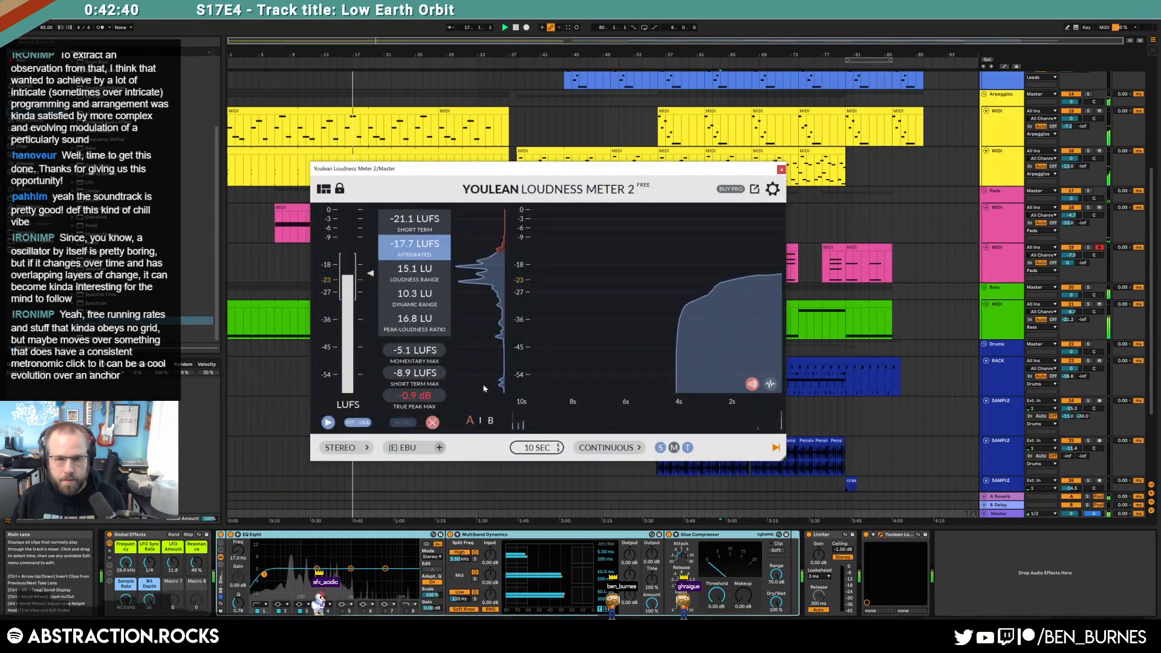
mouse_move(718, 598)
left_mouse_down()
mouse_move(718, 629)
mouse_move(735, 568)
mouse_move(737, 609)
mouse_move(718, 597)
left_mouse_up()
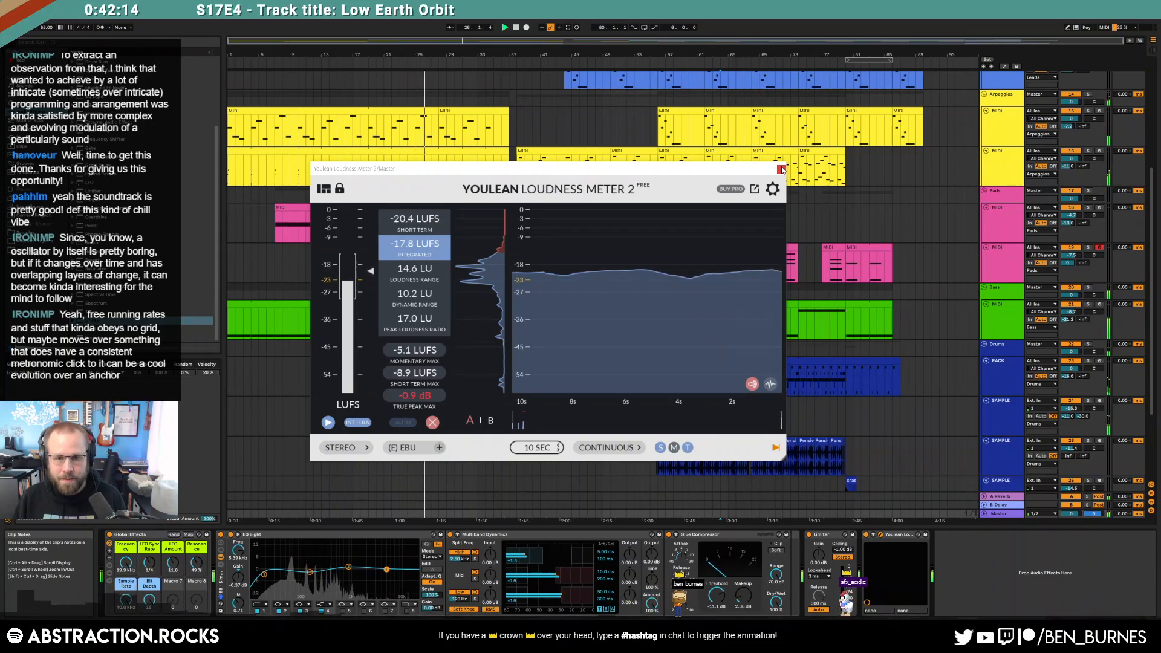
left_click(781, 170)
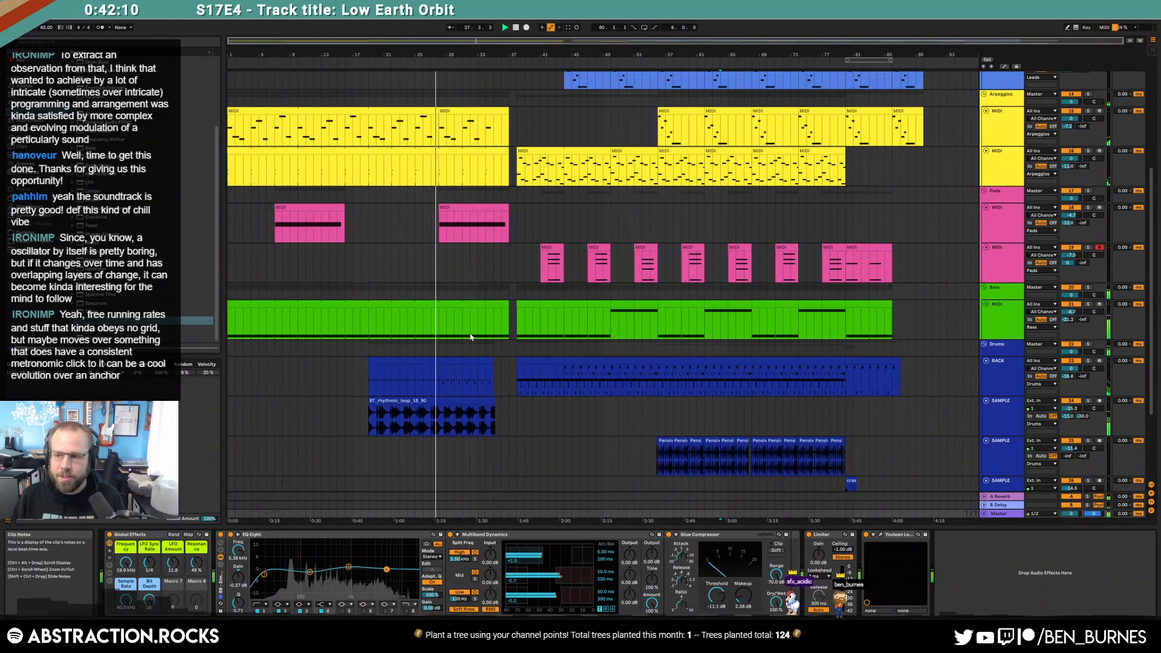
Step: Listen through the song from the first drum section to the ending, examining the lead, pad, bass and drum clips
left_click_drag(362, 375, 484, 388)
left_click(501, 388)
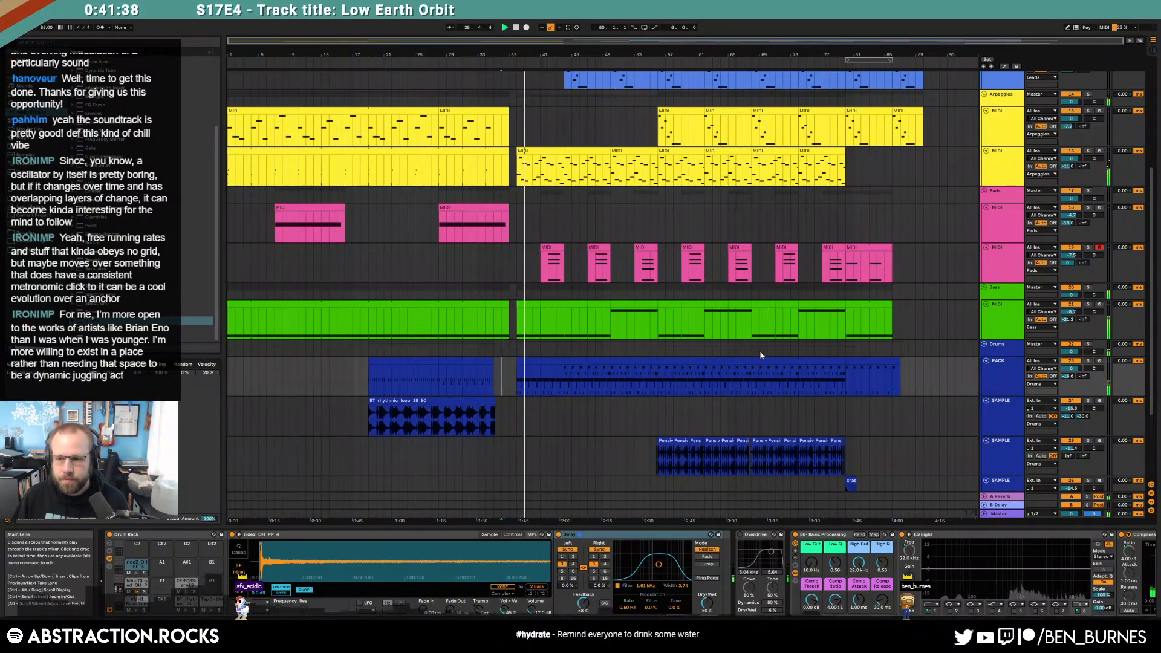
scroll(765, 357, "up", 5)
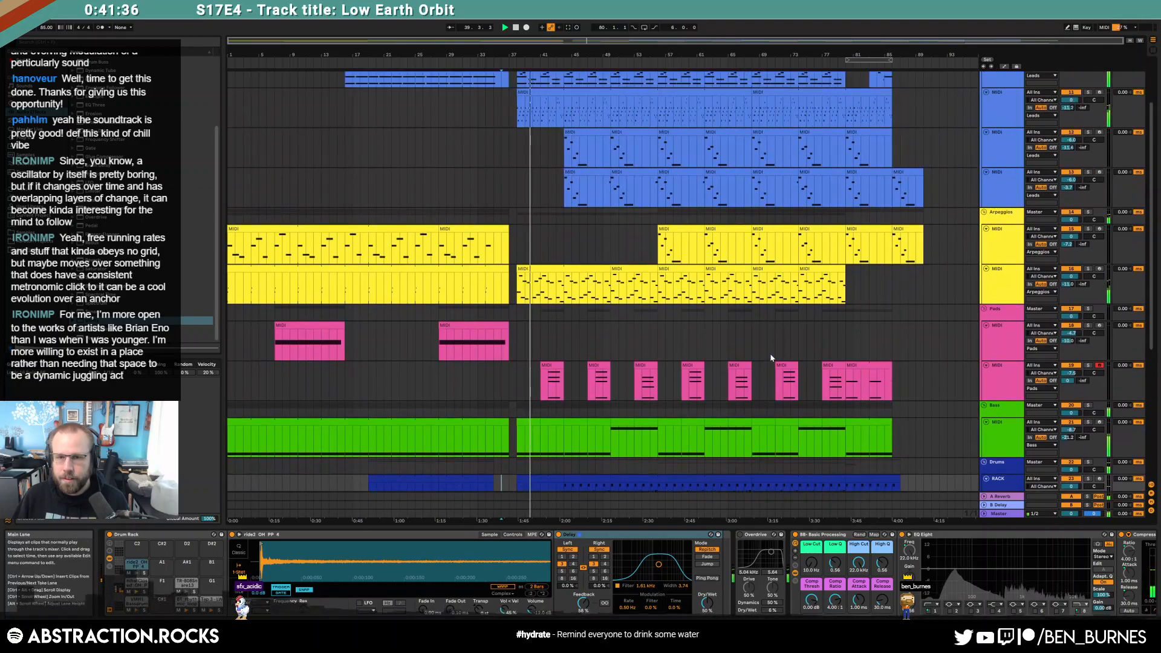
scroll(771, 357, "up", 1)
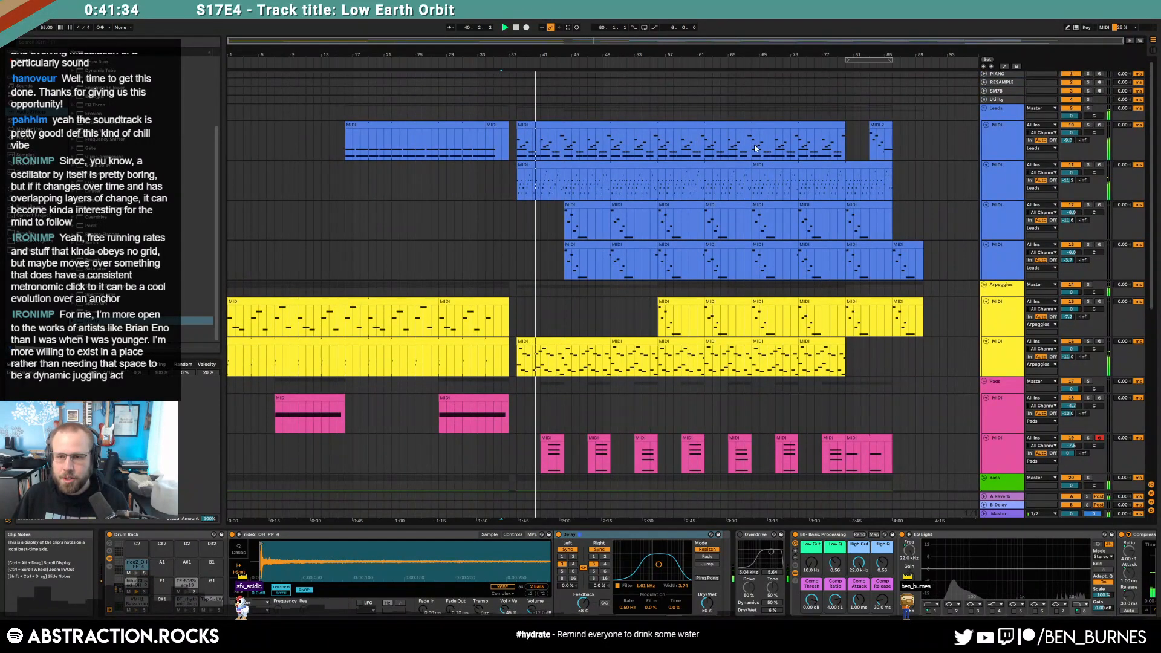
left_click_drag(765, 177, 993, 514)
mouse_move(786, 125)
left_mouse_down()
mouse_move(949, 136)
mouse_move(785, 138)
left_mouse_up()
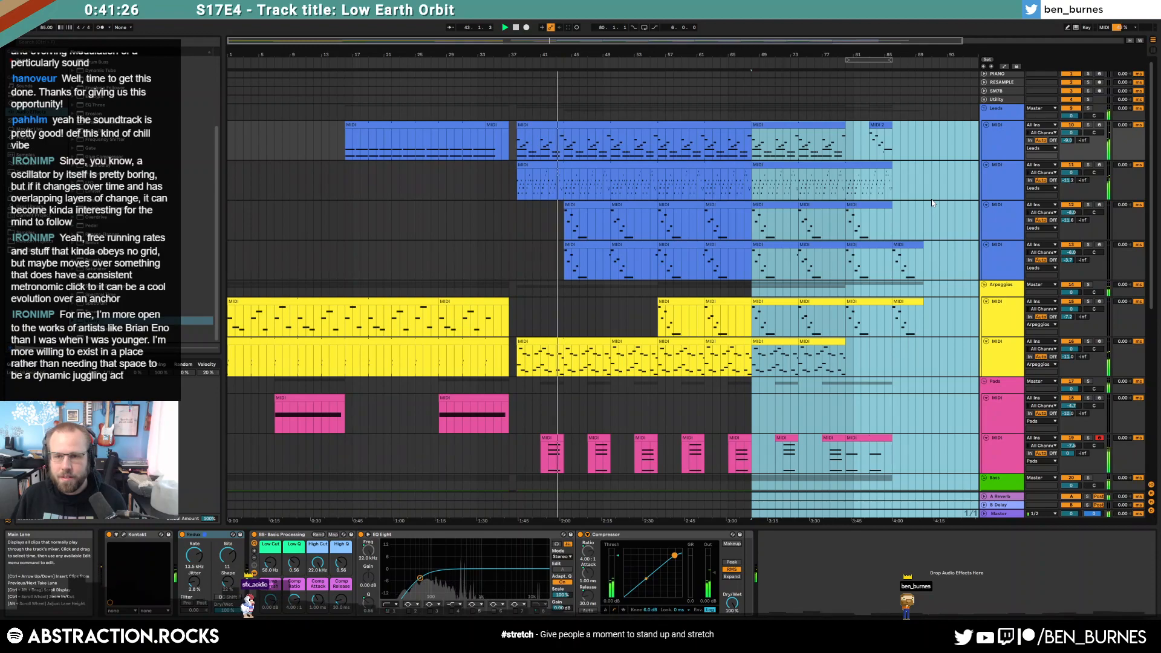
left_click(930, 175)
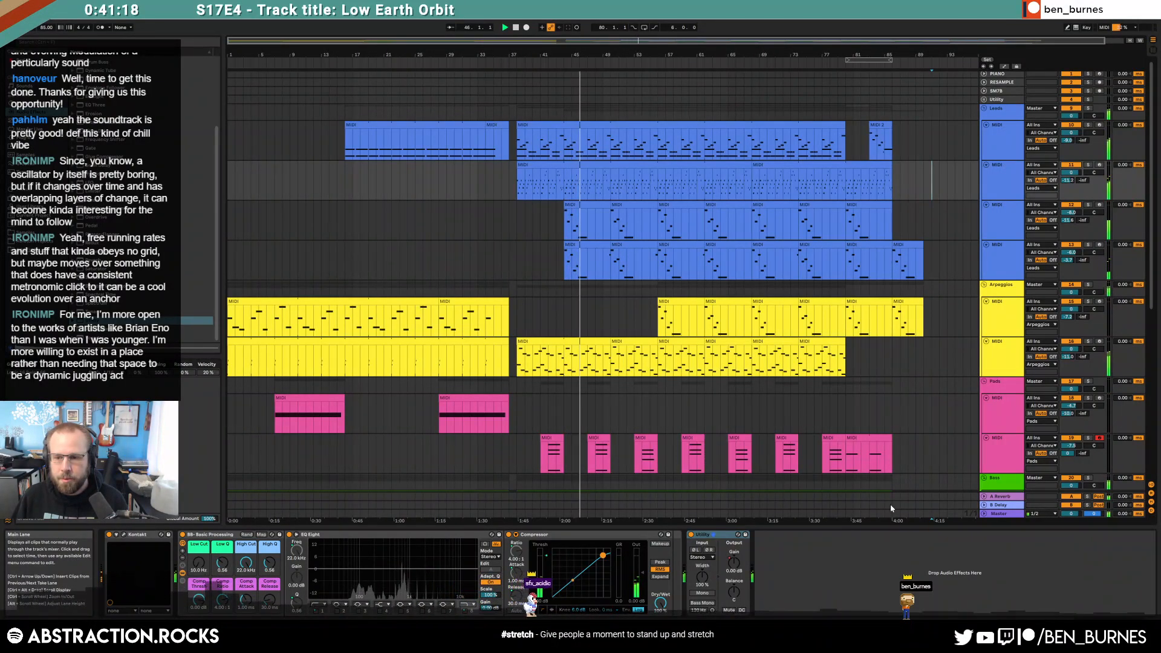
left_click_drag(898, 430, 956, 416)
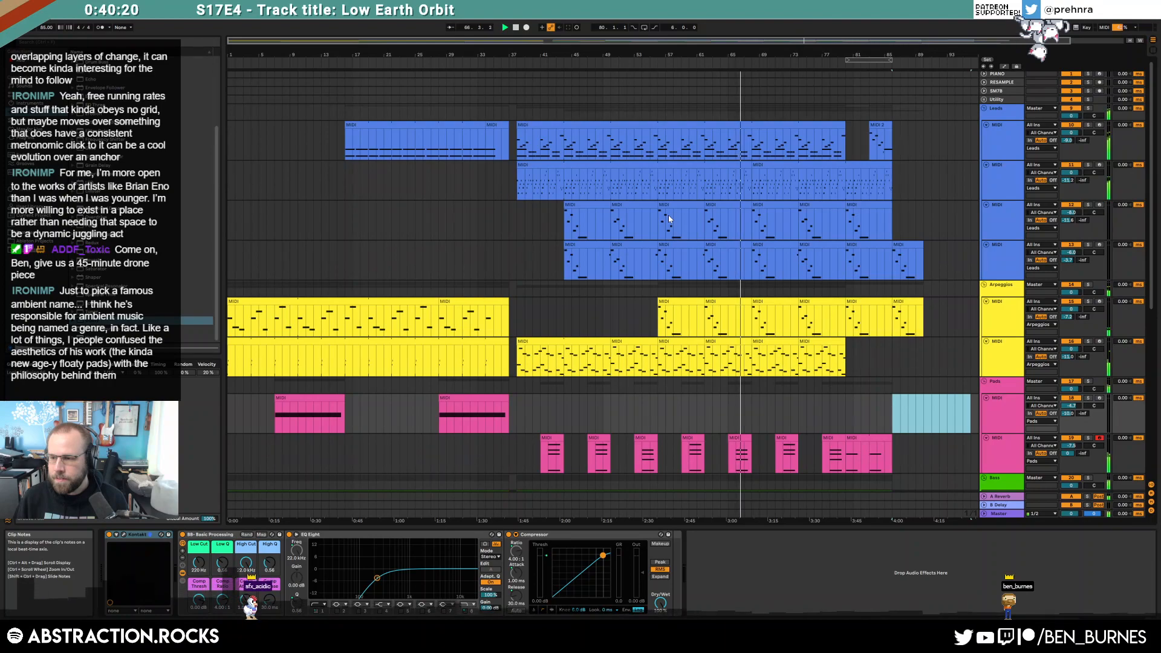
left_click(755, 420)
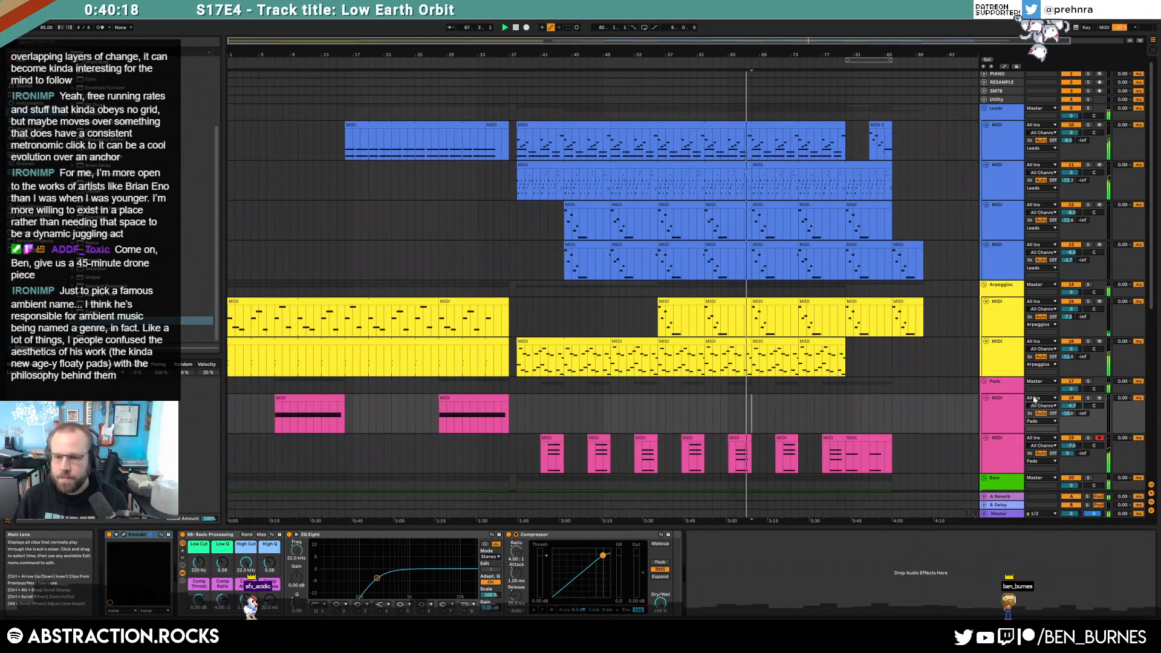
scroll(828, 274, "down", 1)
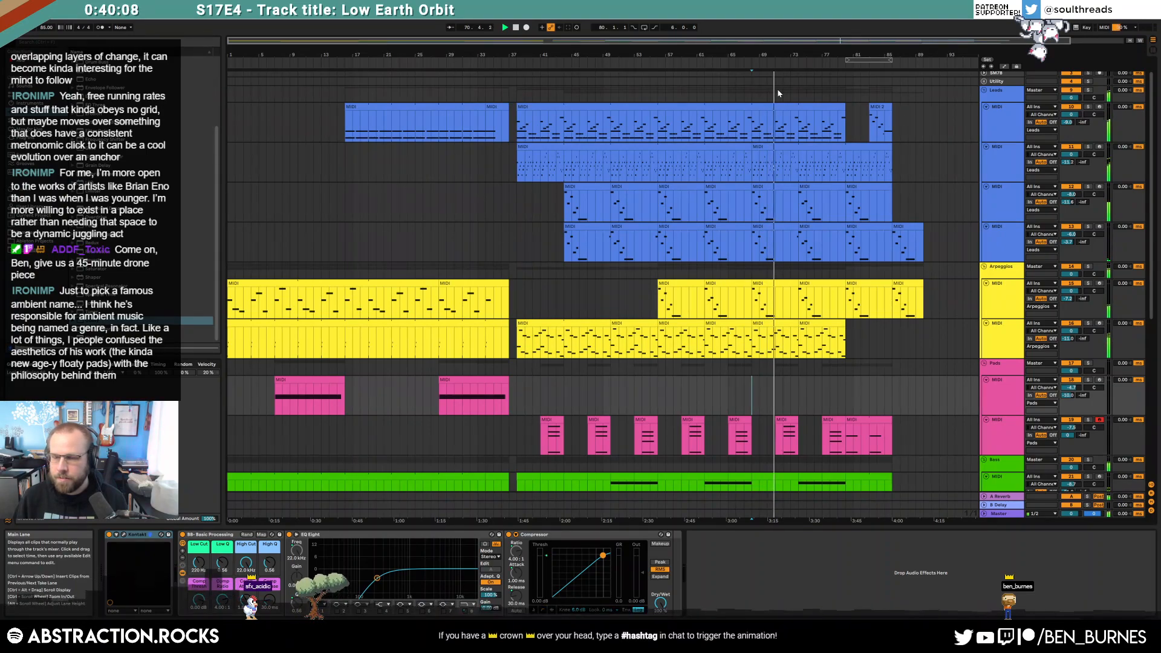
left_click(799, 396)
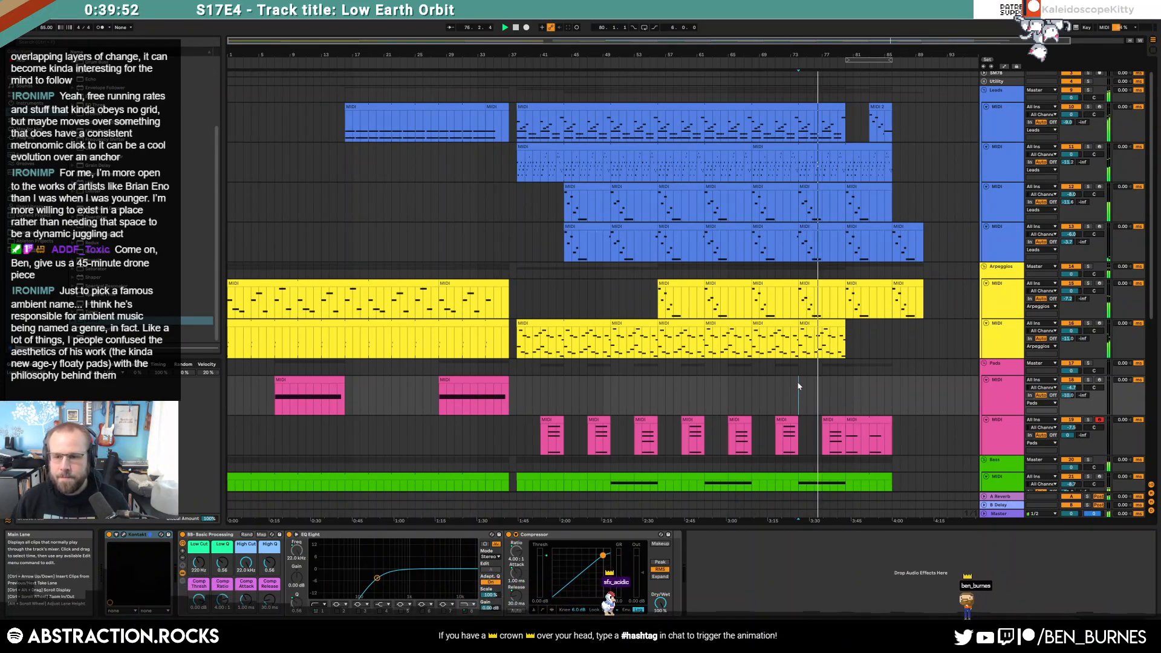
left_click(845, 393)
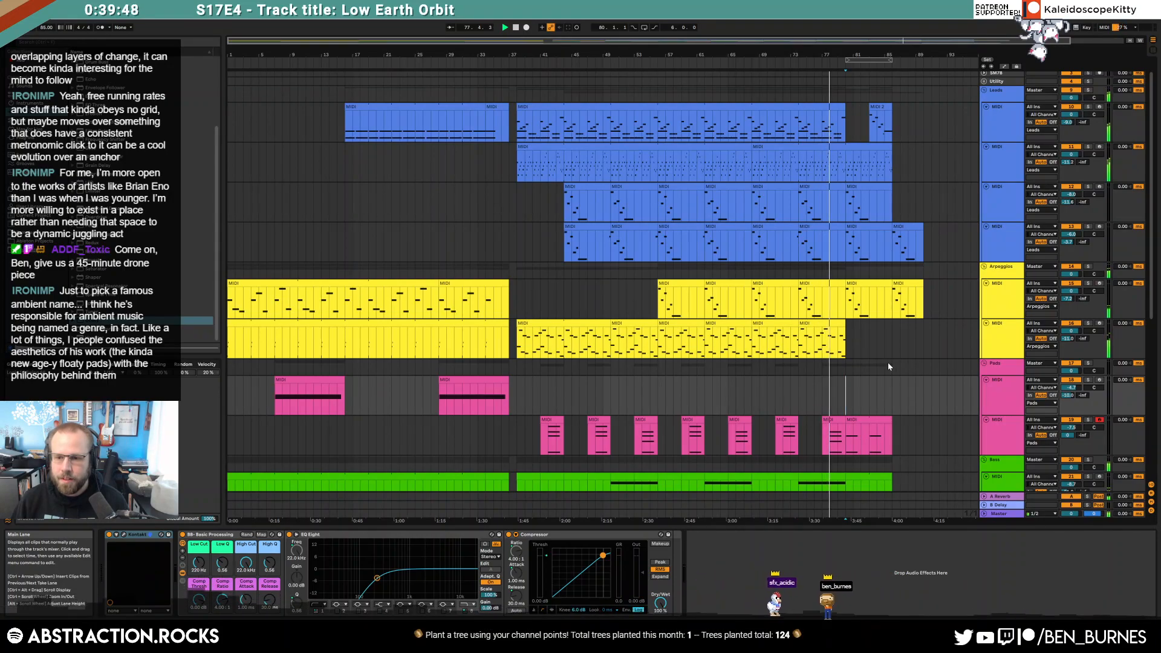
scroll(888, 366, "down", 4)
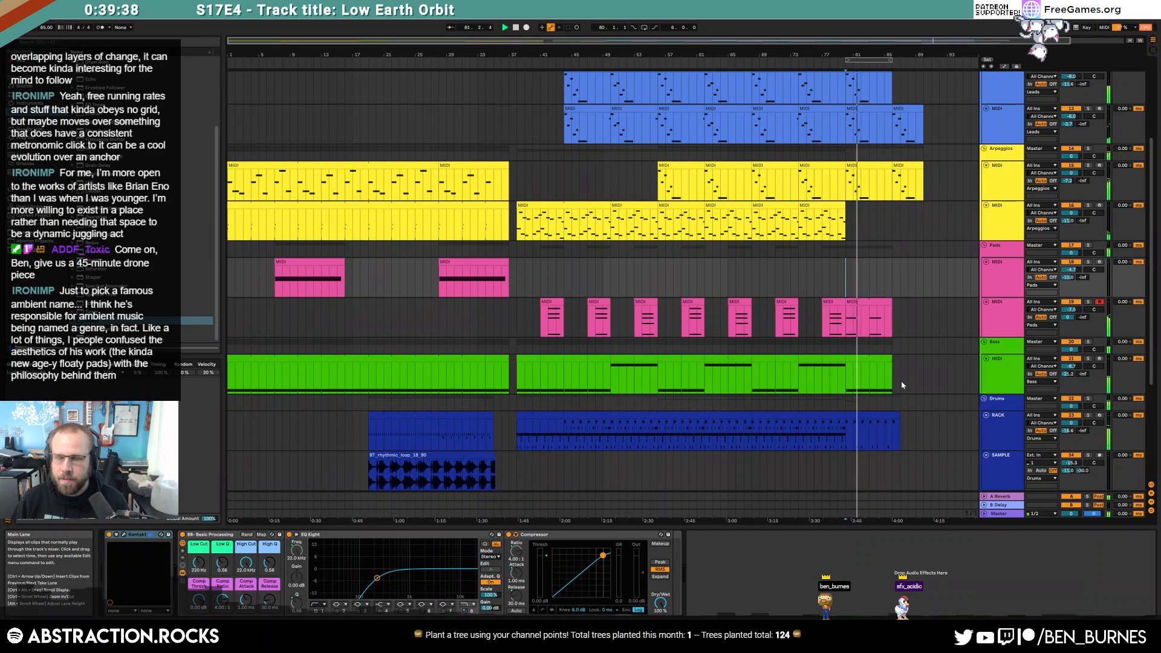
scroll(905, 388, "up", 4)
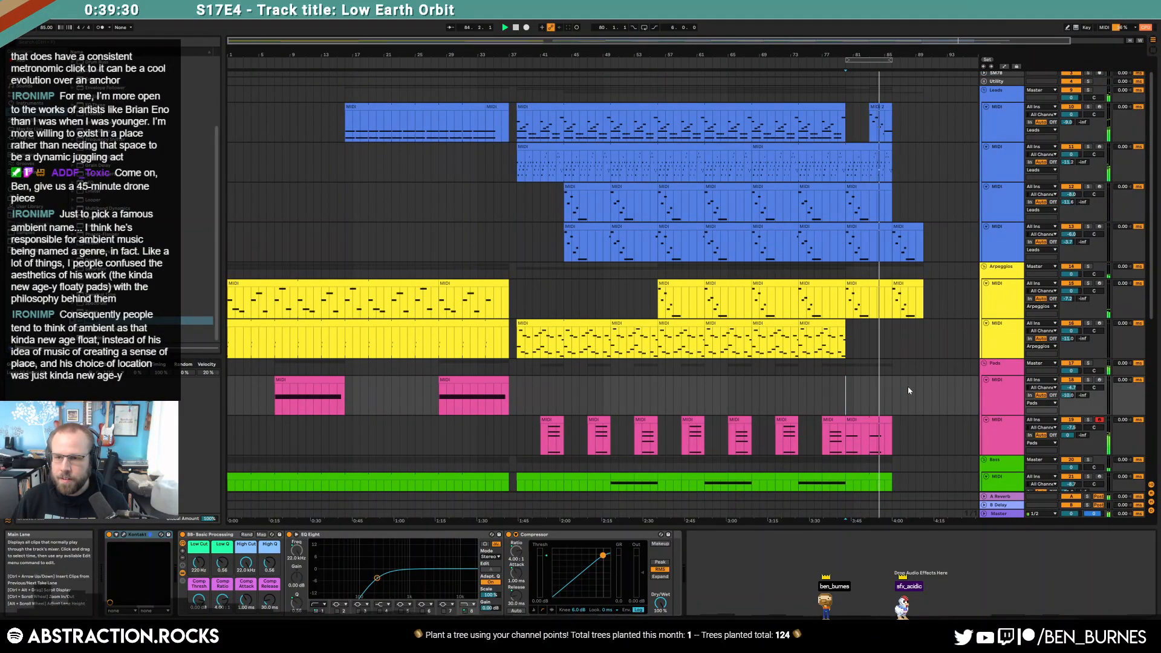
Step: Select all notes in the short closing clip on the first lead track and adjust their velocity
double_click(875, 107)
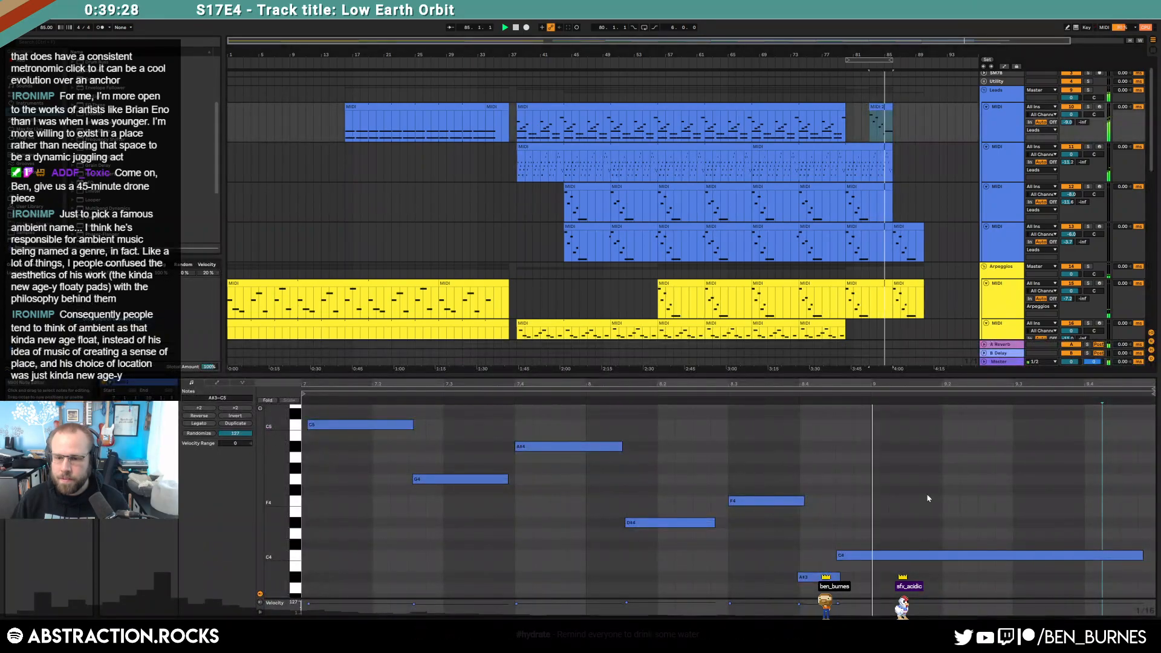
key("ctrl+a")
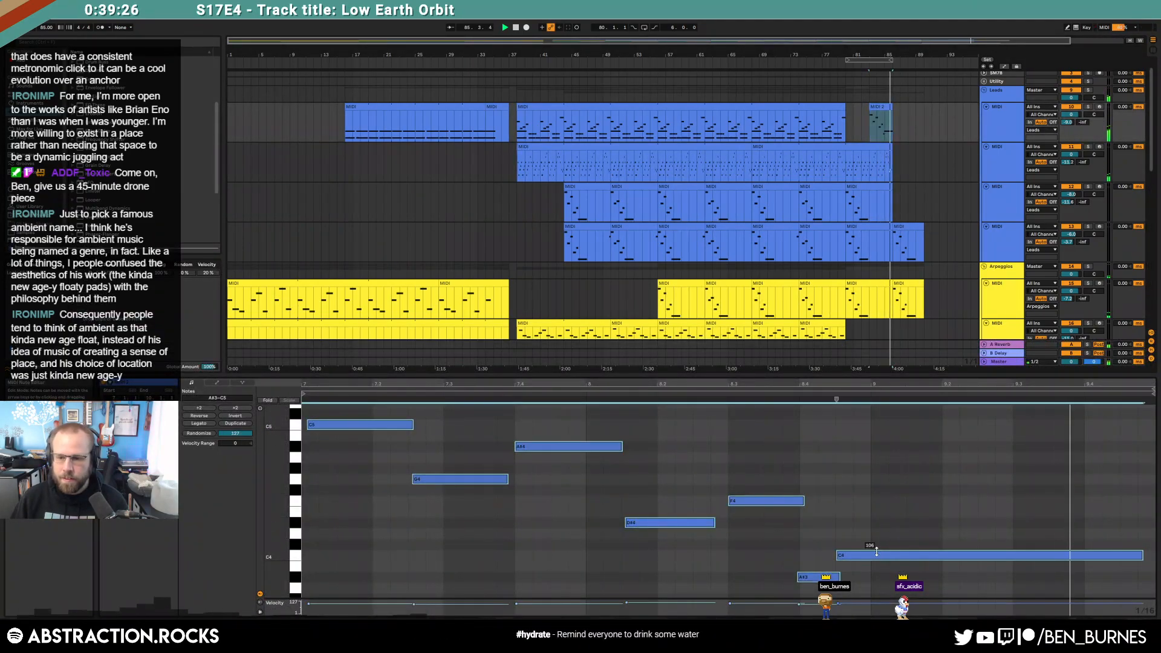
left_click(889, 526)
key("shift+Tab")
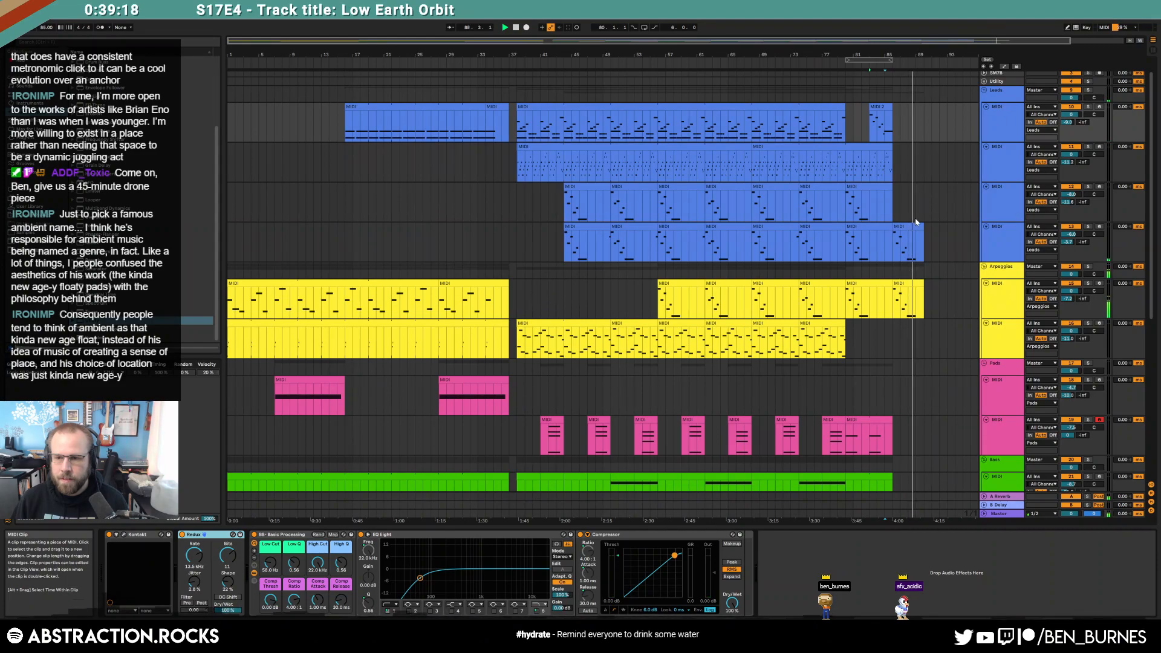
Step: Move the final lead clip at bar 86 from the fourth lead track up to the third and inspect its notes
mouse_move(916, 224)
left_mouse_down()
mouse_move(902, 196)
mouse_move(902, 208)
left_mouse_up()
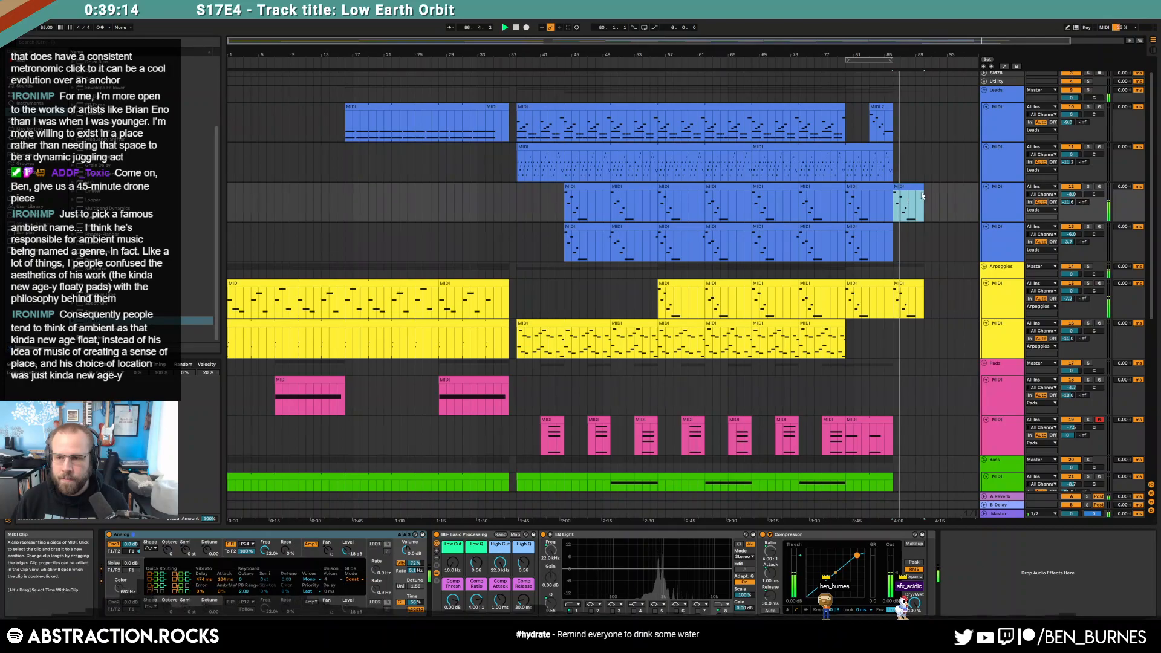
double_click(919, 200)
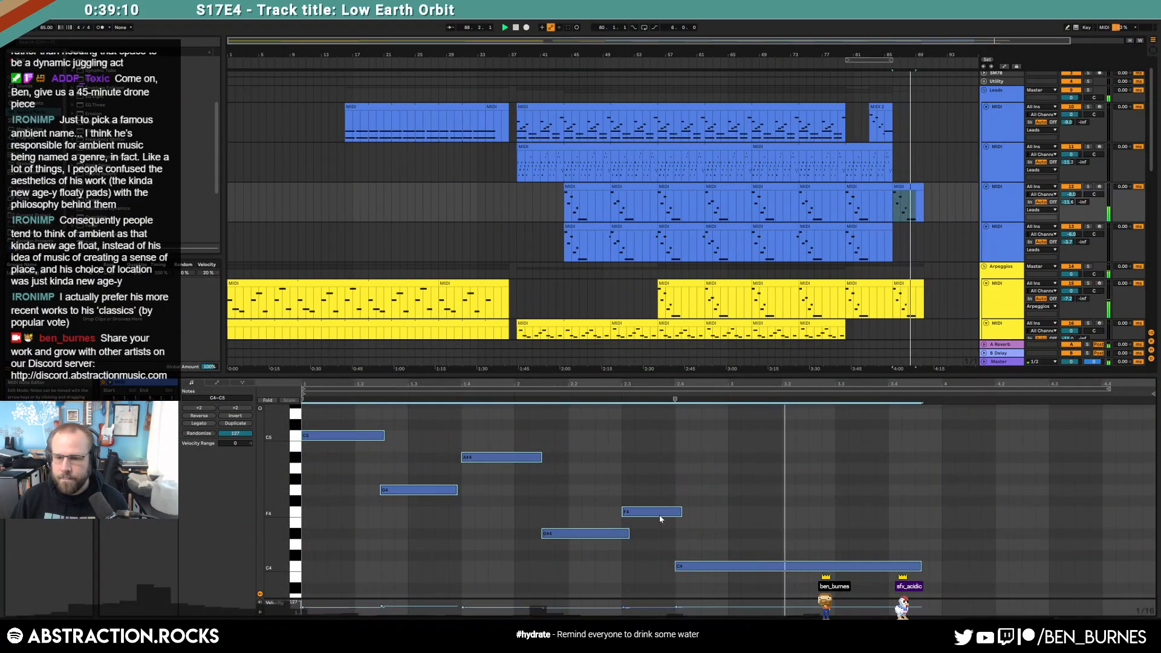
key("shift+Tab")
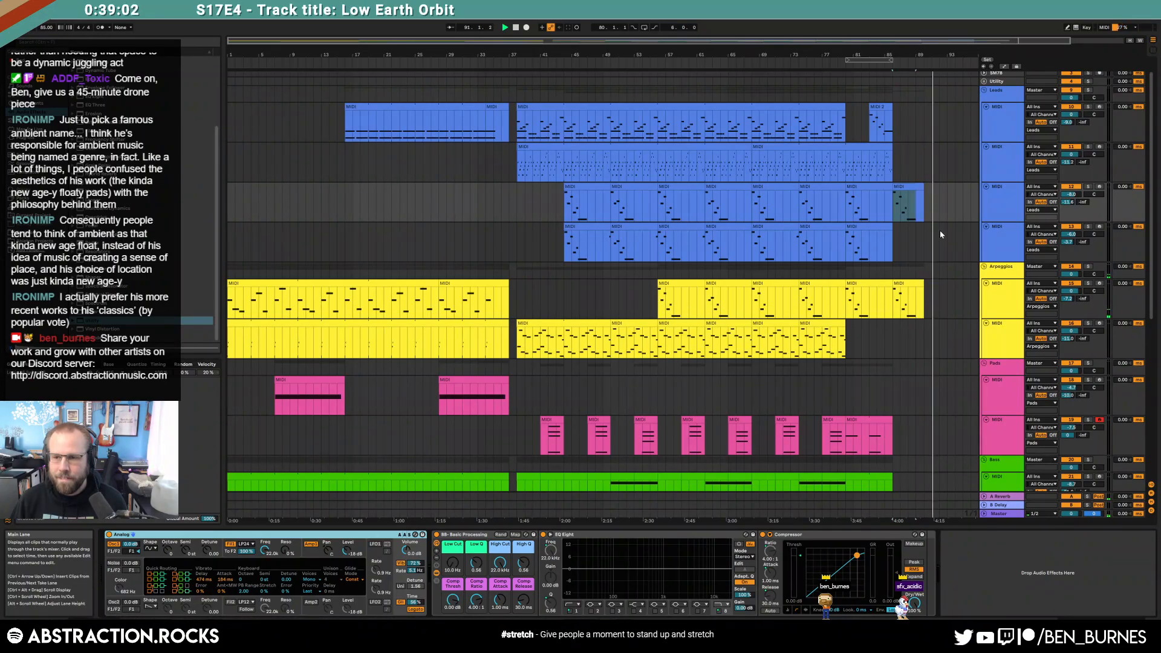
Step: Stop playback and select the song's full time range from just past the ending back to its start
left_click(941, 293)
key("space")
left_click(940, 74)
key("shift+Home")
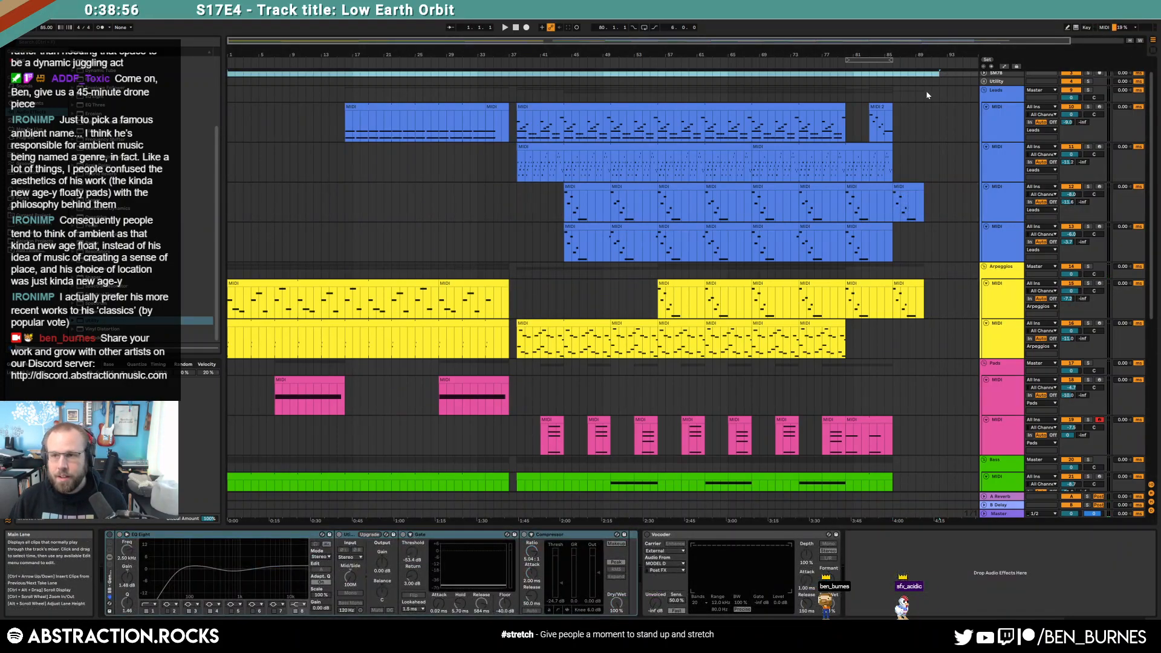
scroll(932, 97, "up", 1)
left_click(938, 73)
key("shift+Home")
scroll(880, 252, "down", 5)
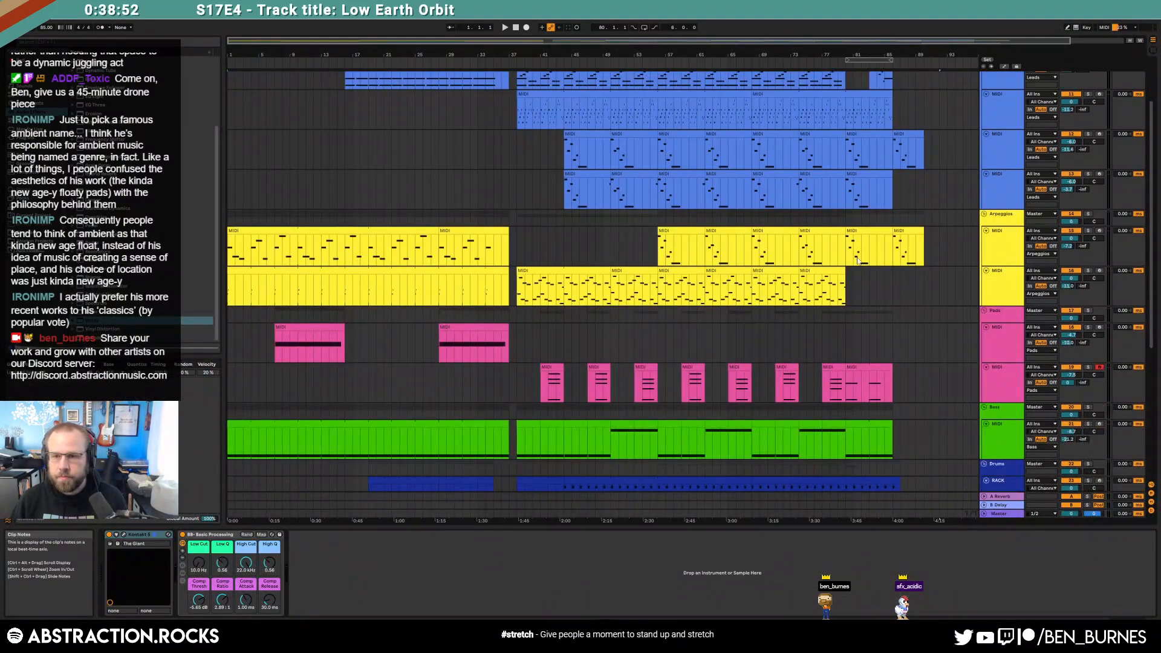
Step: Play the song from around bar 67 and bring up the drum RACK track's devices
left_click(753, 62)
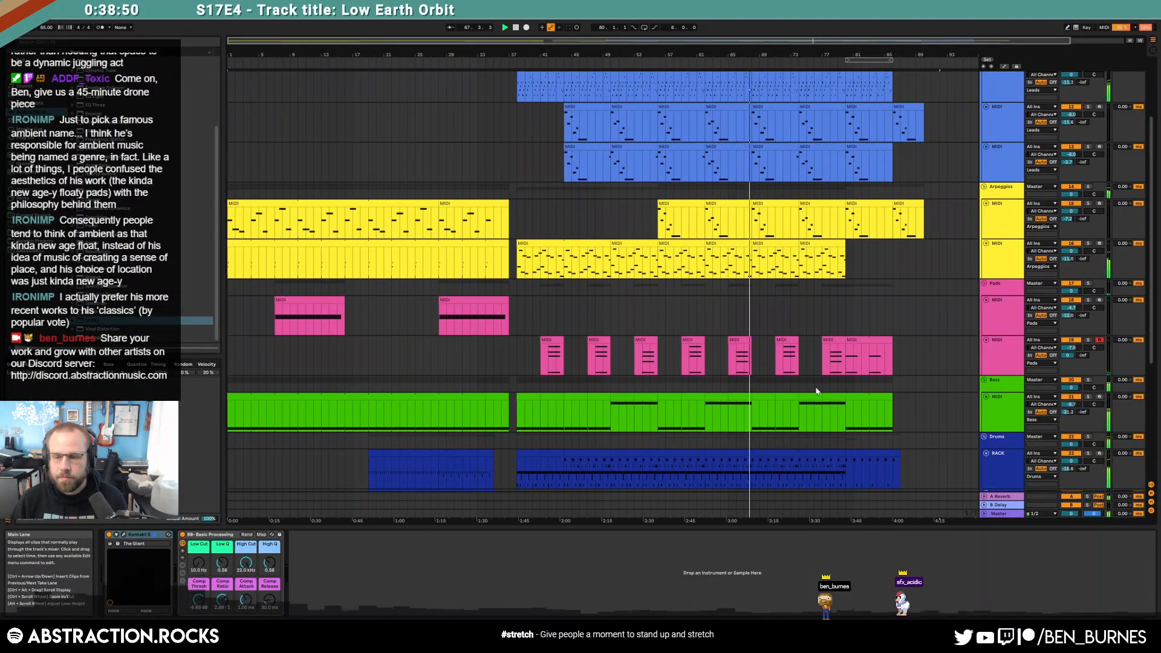
left_click(997, 472)
scroll(859, 453, "down", 3)
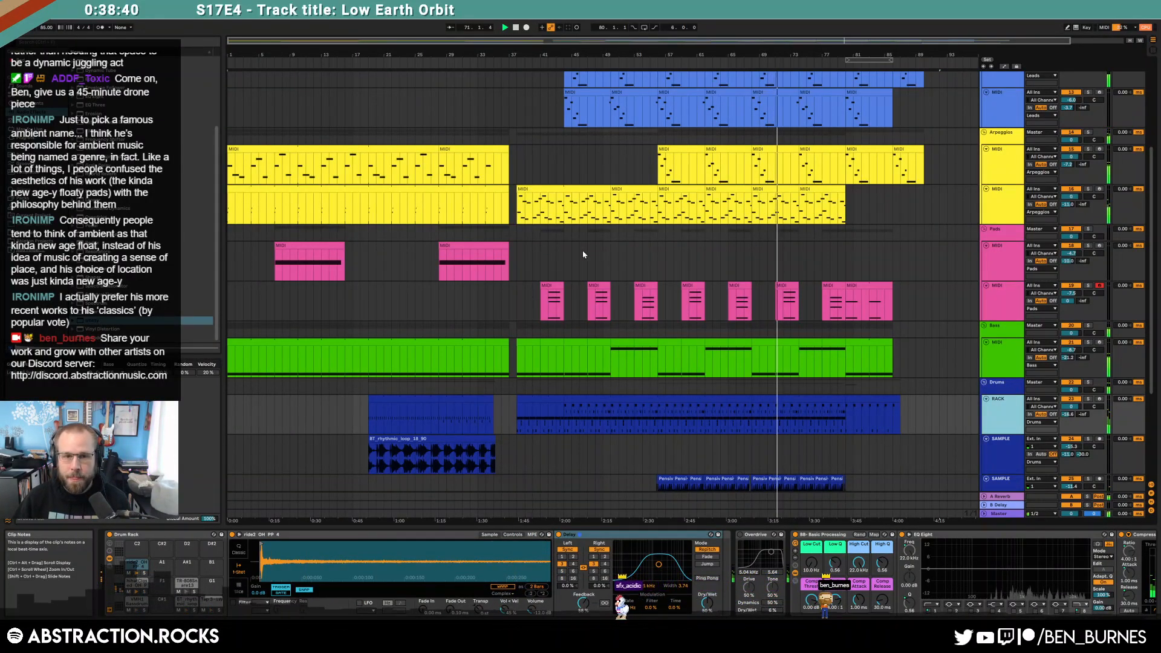
Step: Copy the lower arpeggio track's clip at bars 28 to 37 and paste it on the same track at bar 80
mouse_move(439, 211)
left_mouse_down()
mouse_move(494, 213)
mouse_move(439, 211)
left_mouse_up()
key("ctrl+c")
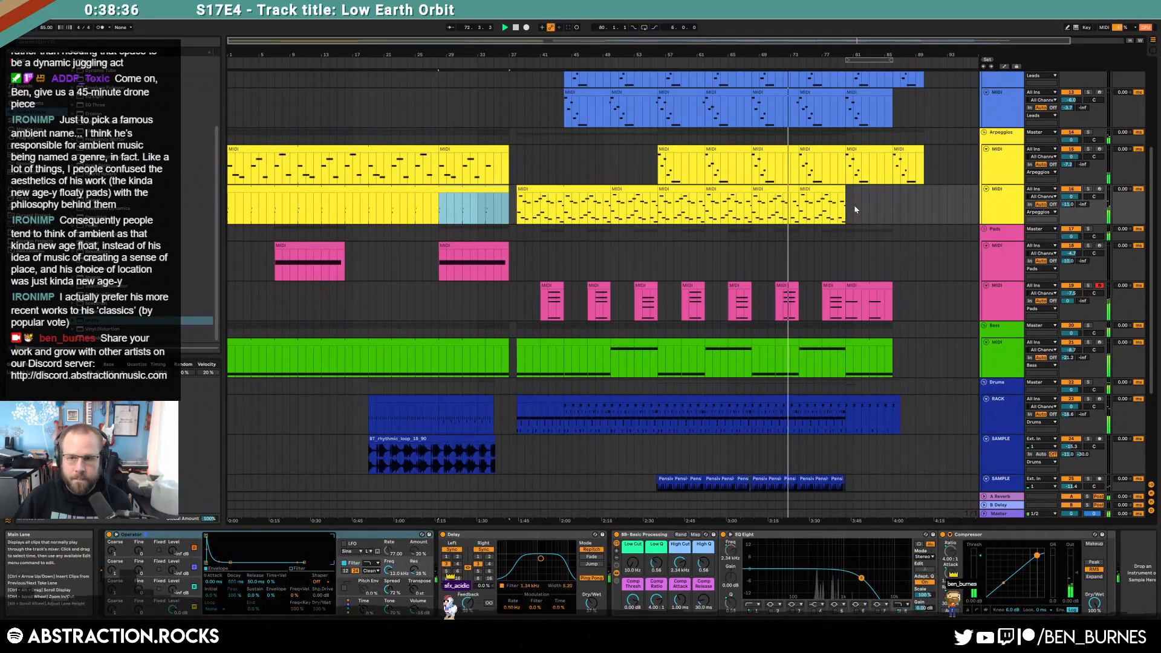
left_click(848, 207)
key("ctrl+v")
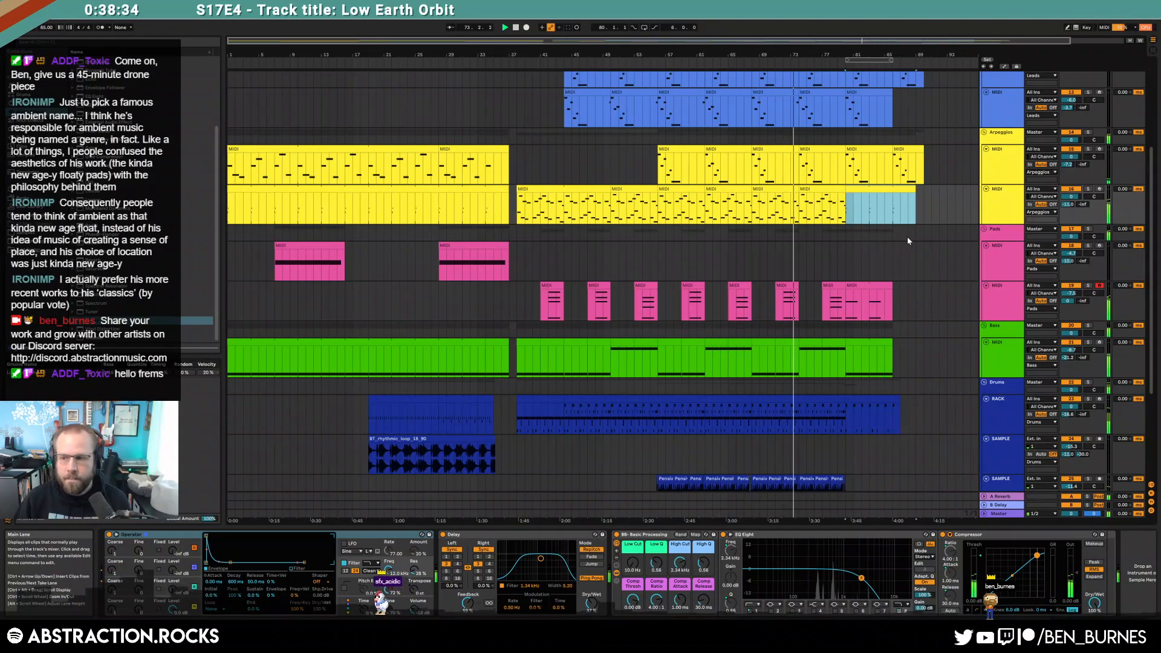
key("shift+Tab")
key("shift+Tab")
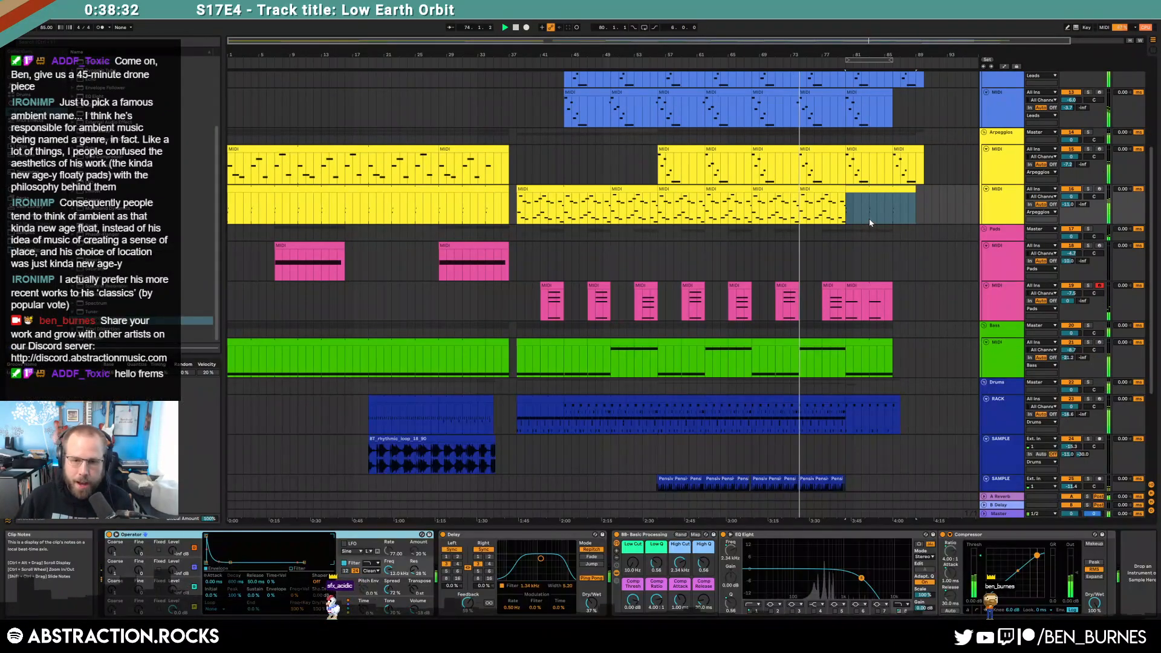
Step: Shift the fade-out start of the closing radio 2 ambience clip slightly later
left_click(881, 254)
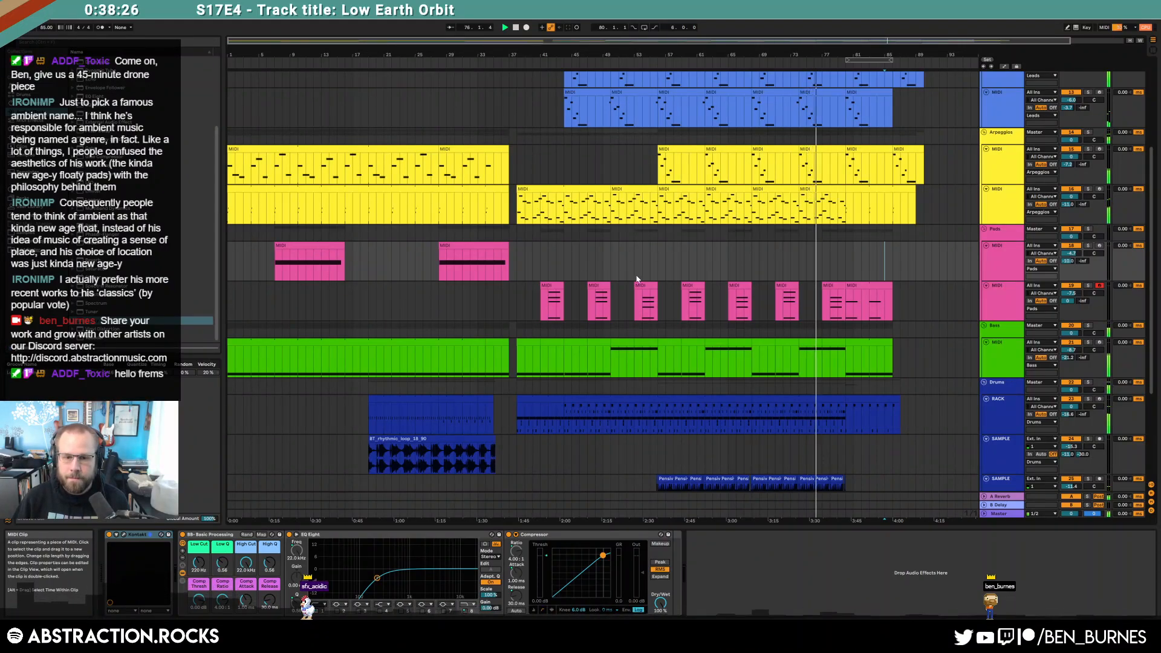
scroll(641, 279, "down", 4)
scroll(648, 283, "down", 4)
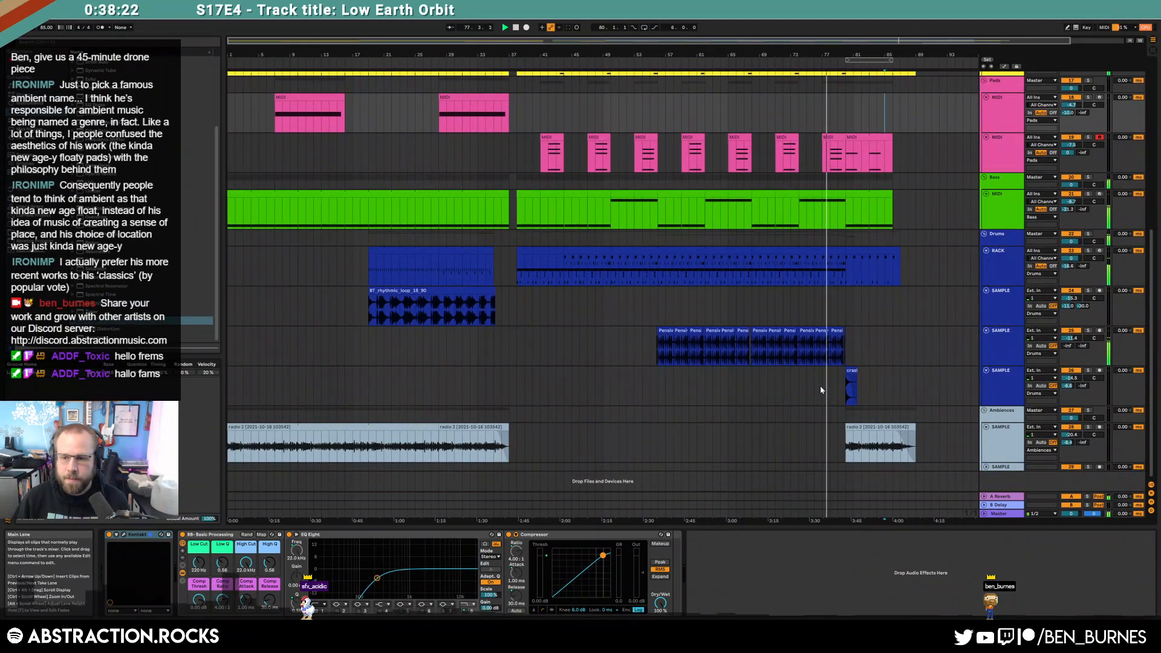
left_click(899, 435)
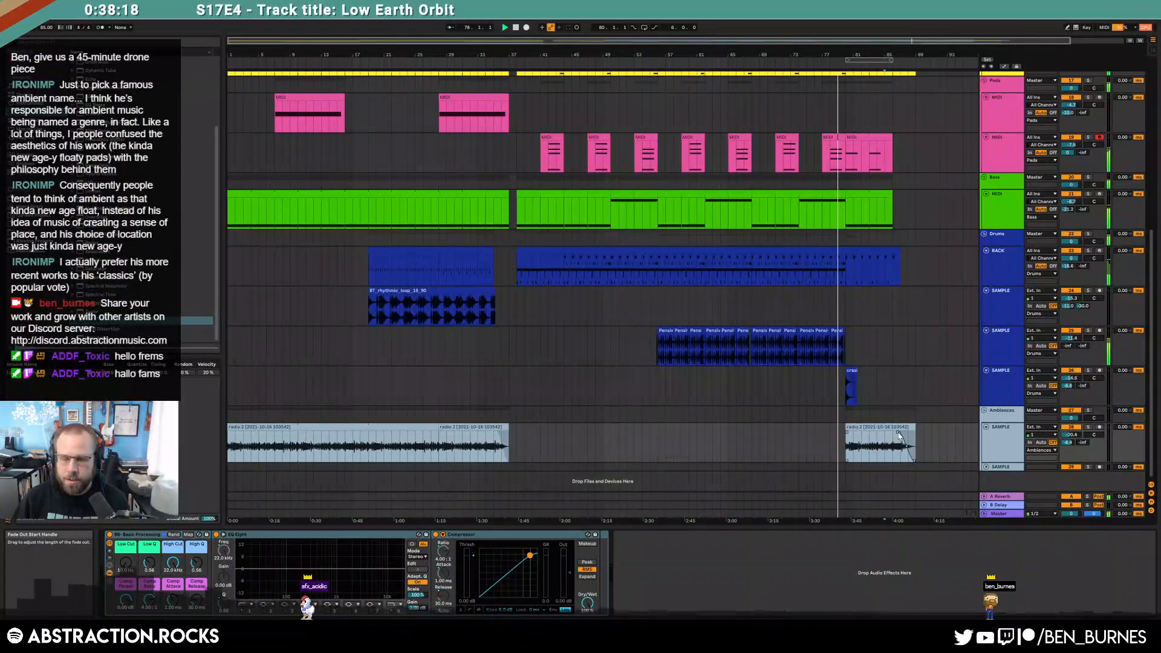
left_click_drag(899, 434, 901, 435)
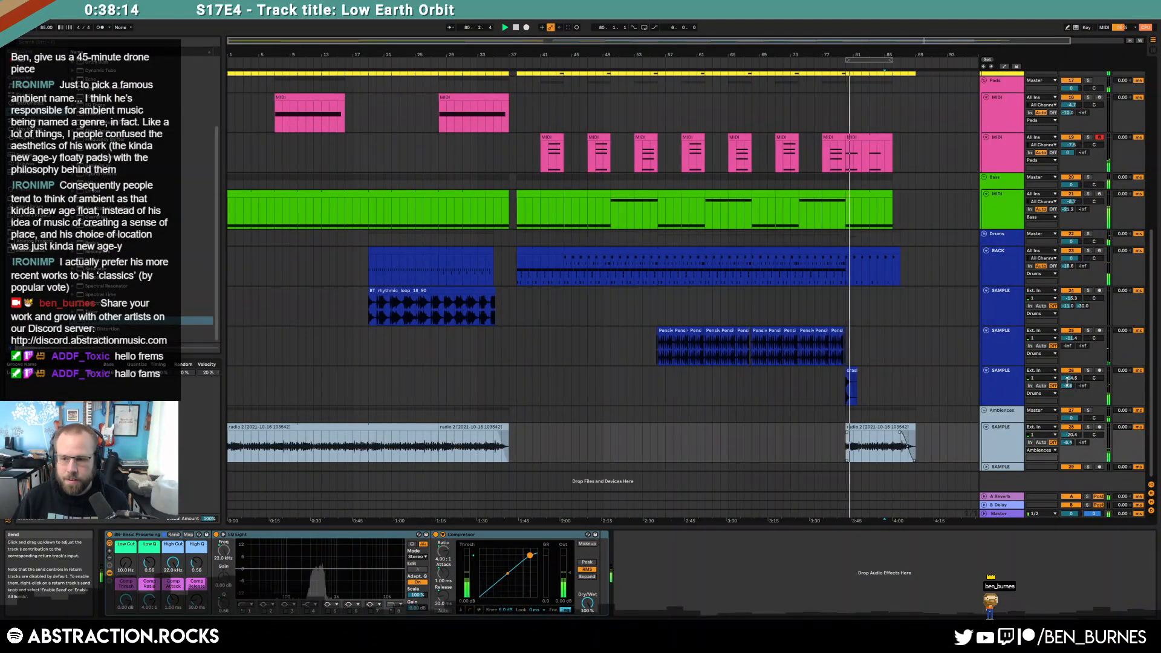
Step: Transpose all notes of the pasted closing arpeggio clip up one octave to C4–A#4 and lower their velocity
scroll(807, 211, "up", 3)
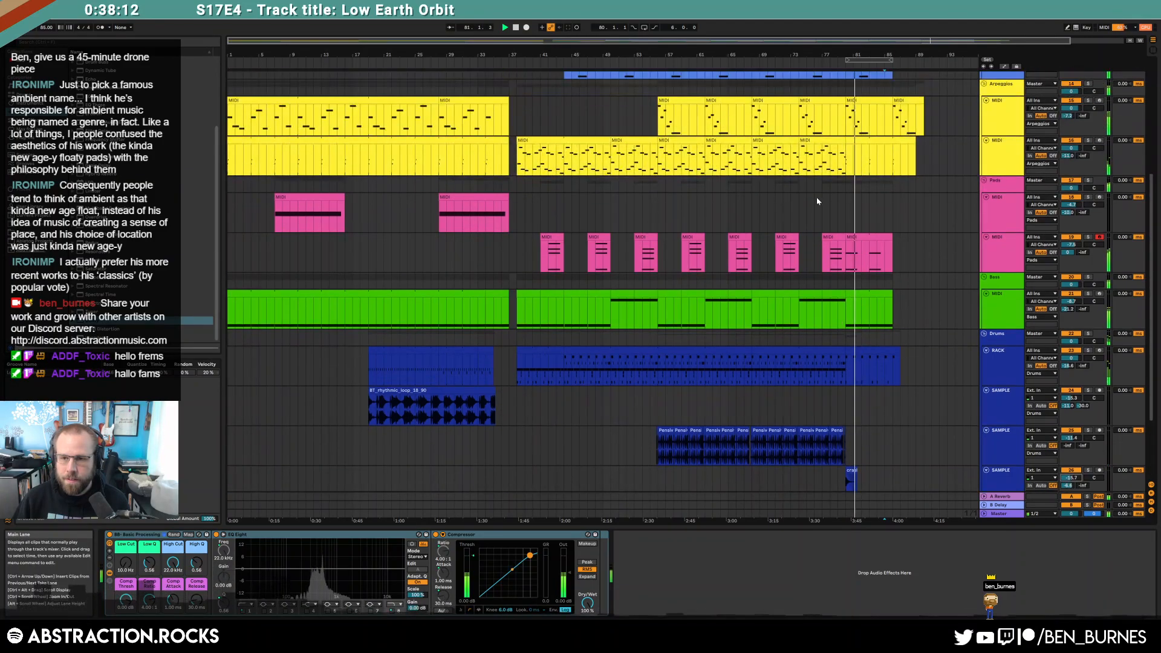
double_click(870, 140)
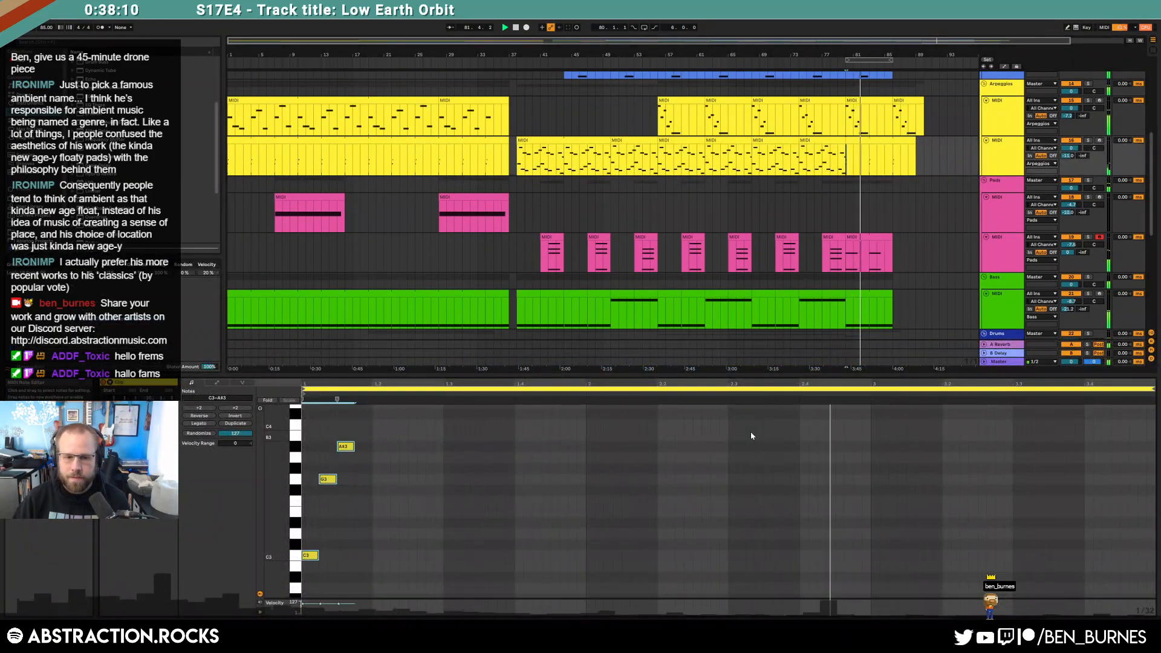
key("shift+Tab")
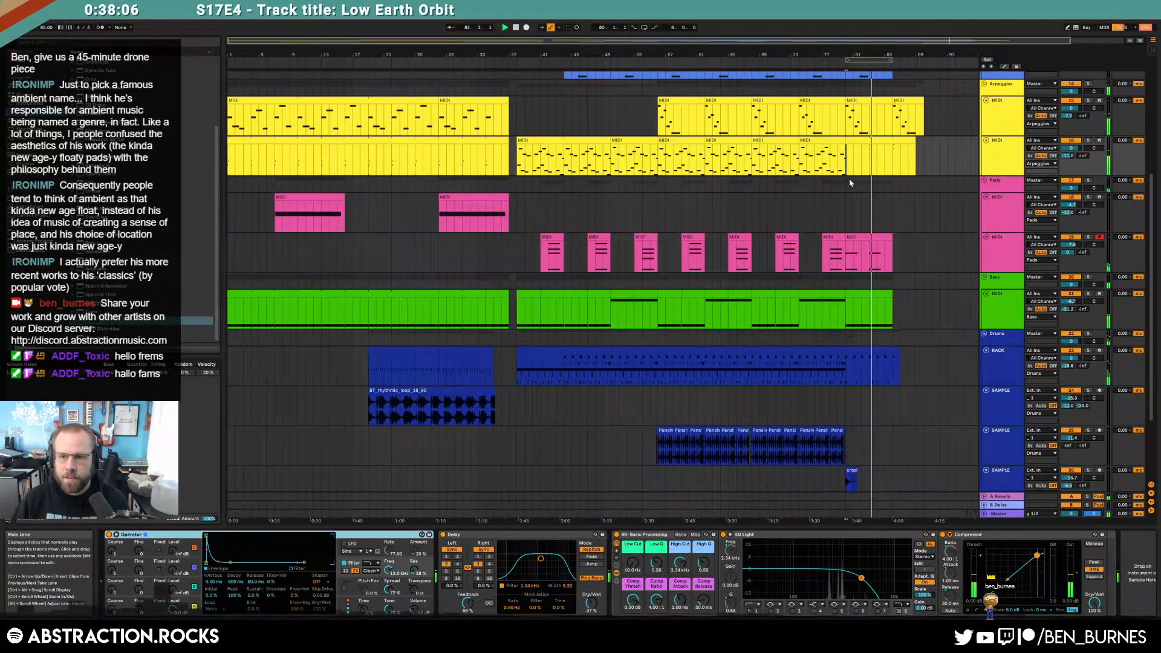
left_click(602, 497)
key("ctrl+a")
left_click_drag(343, 411, 343, 420)
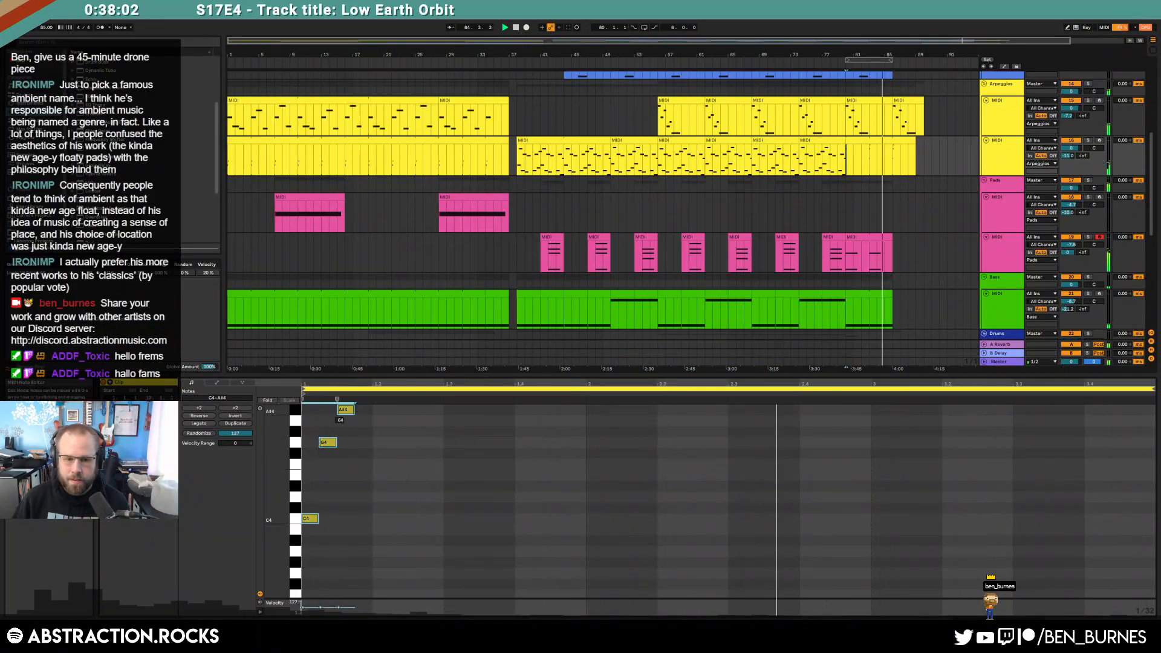
left_click_drag(348, 415, 348, 424)
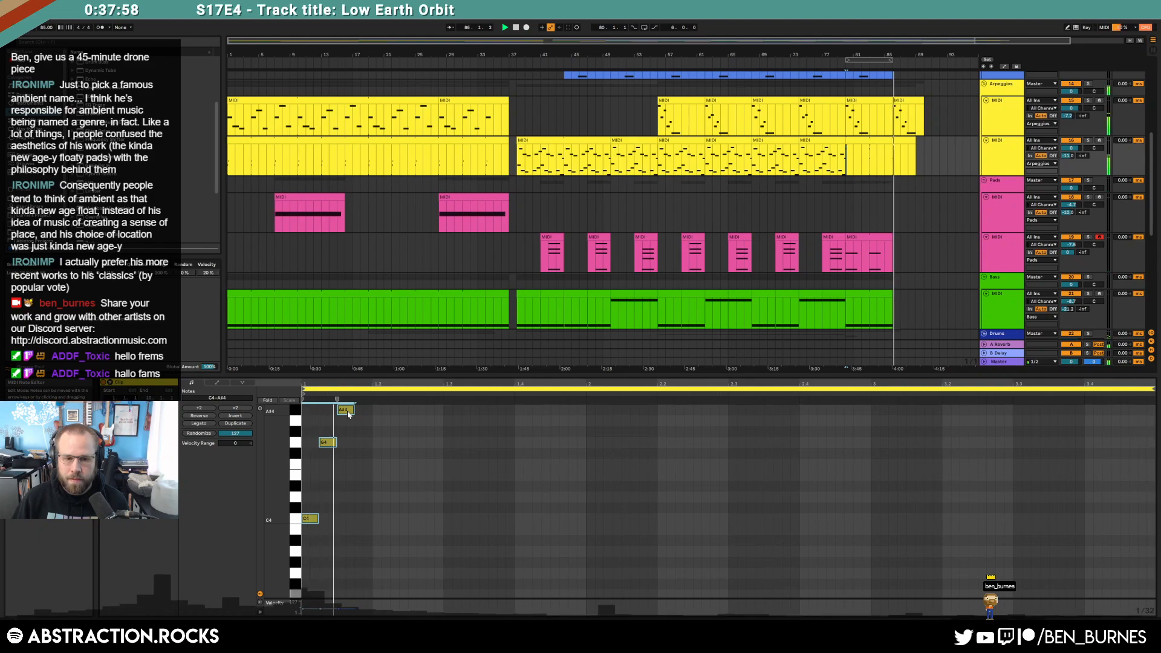
key("shift+Tab")
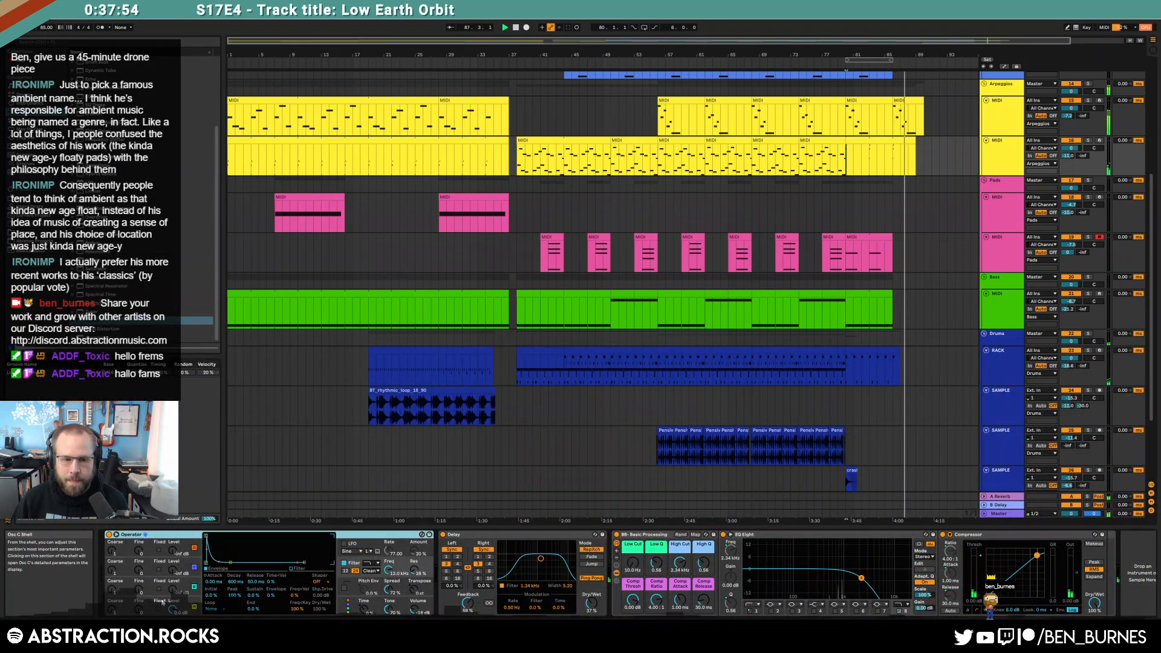
Step: Examine the lower arpeggio track's Operator envelope attack and its automation over the ending
left_click(126, 604)
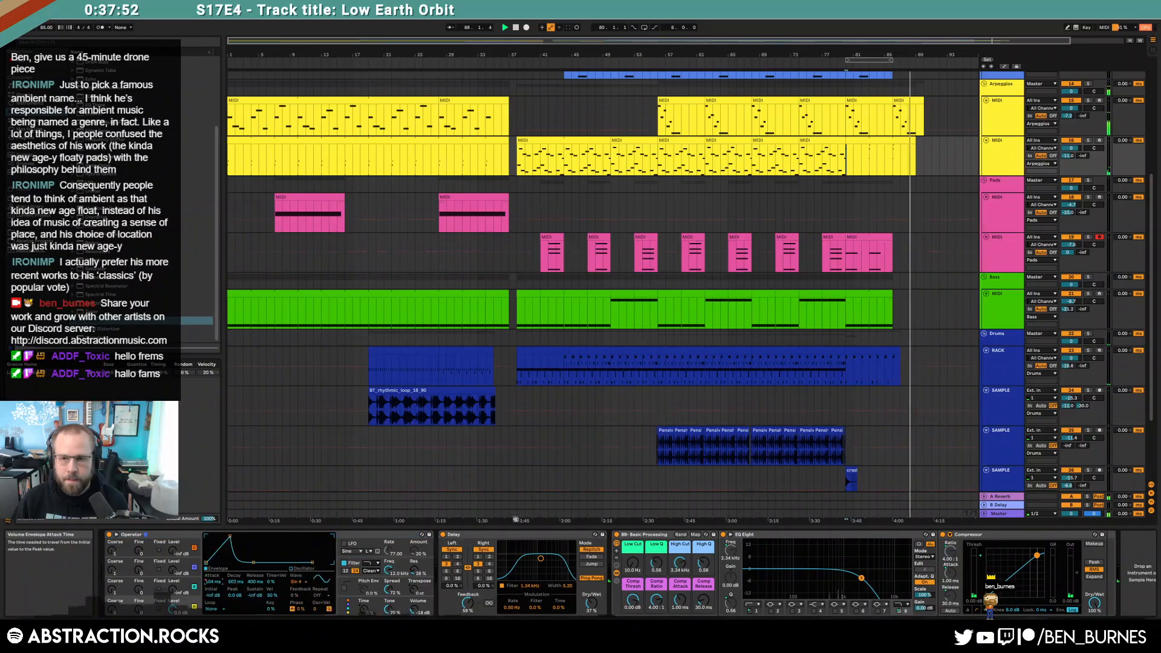
key("a")
left_click(886, 161)
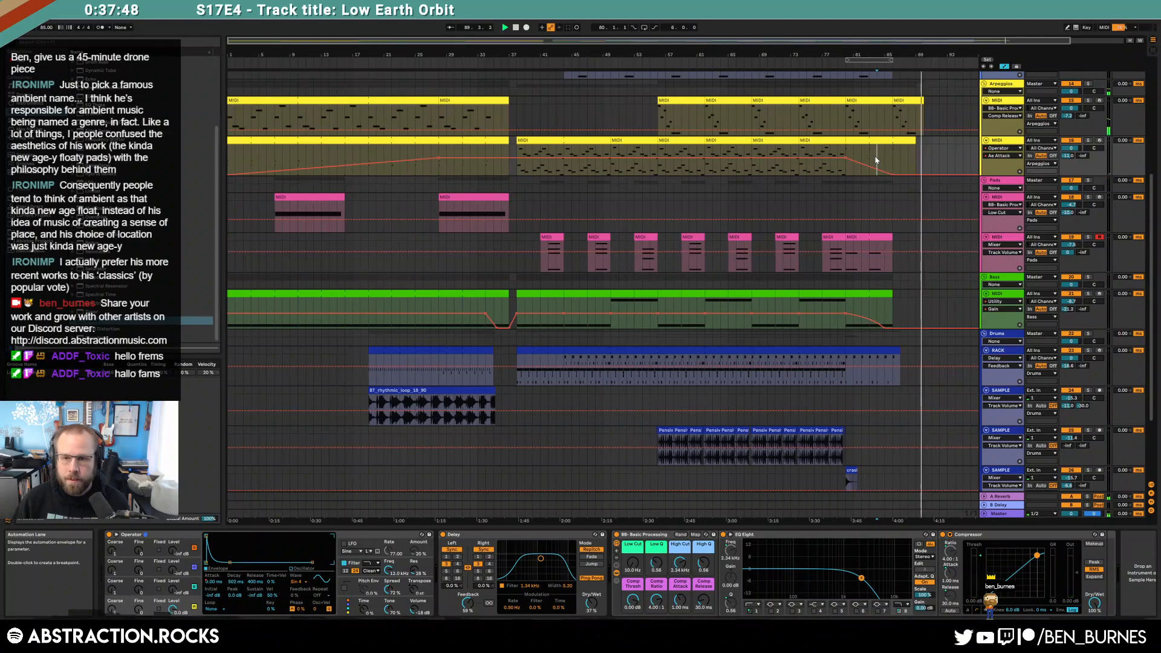
double_click(881, 169)
key("a")
key("shift+Tab")
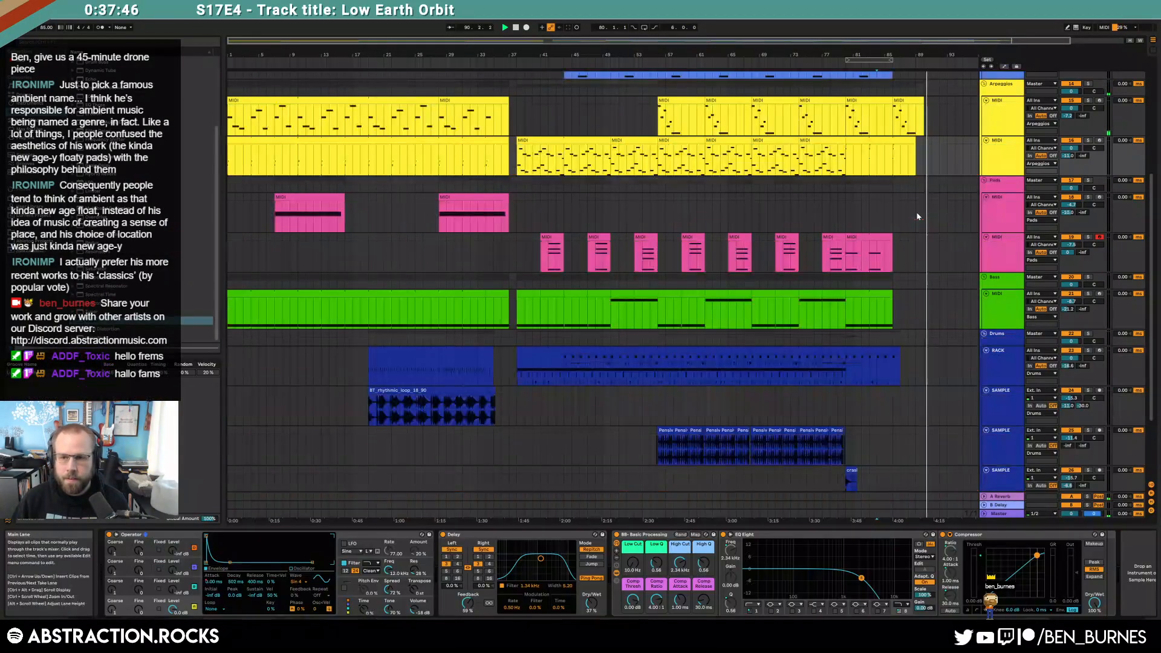
Step: While checking the Youlean Loudness Meter, set the master Glue Compressor's threshold to -12.7 dB and its makeup to 4.44 dB
left_click(668, 62)
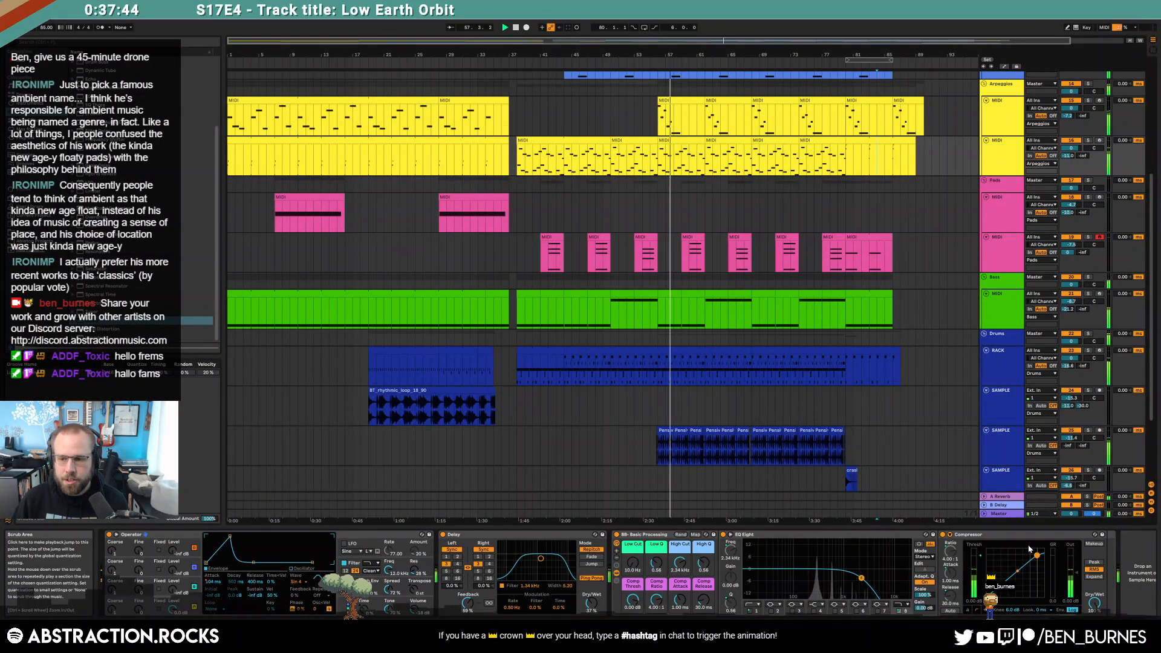
left_click(1003, 513)
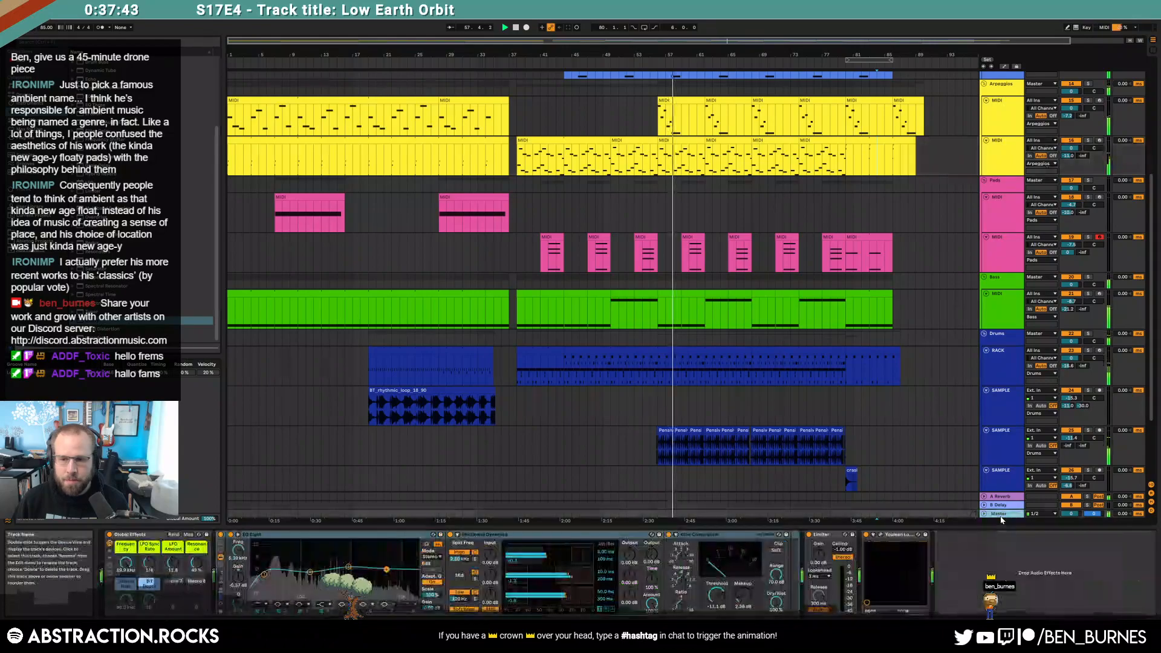
left_click(883, 536)
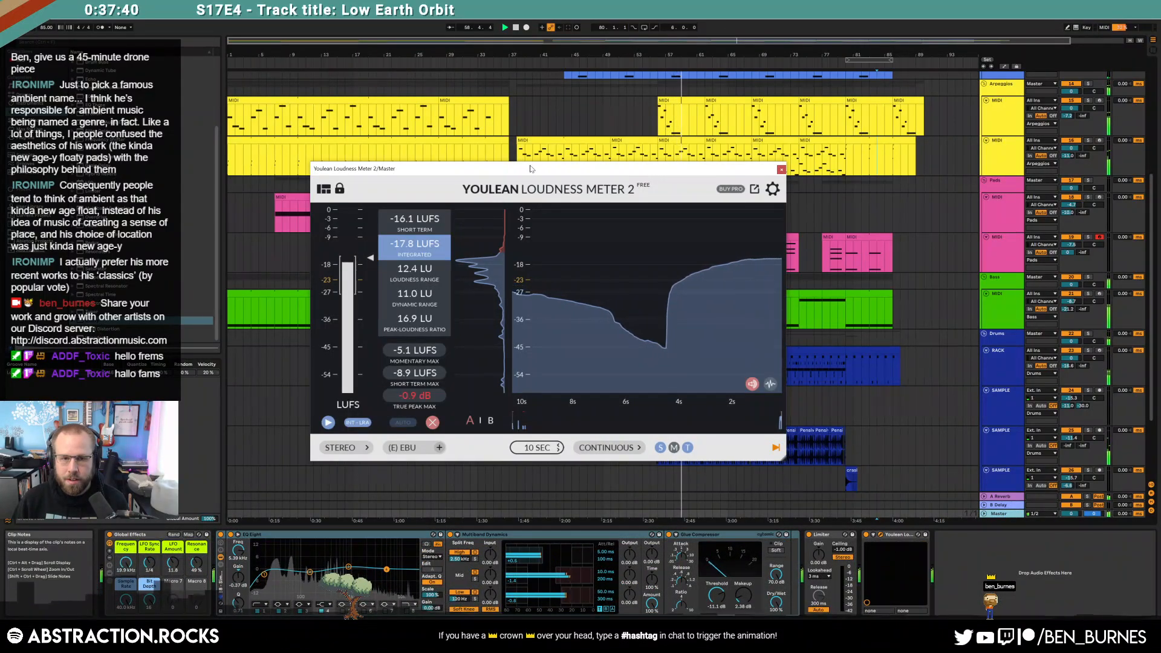
left_click_drag(484, 168, 663, 172)
left_click_drag(743, 596, 716, 601)
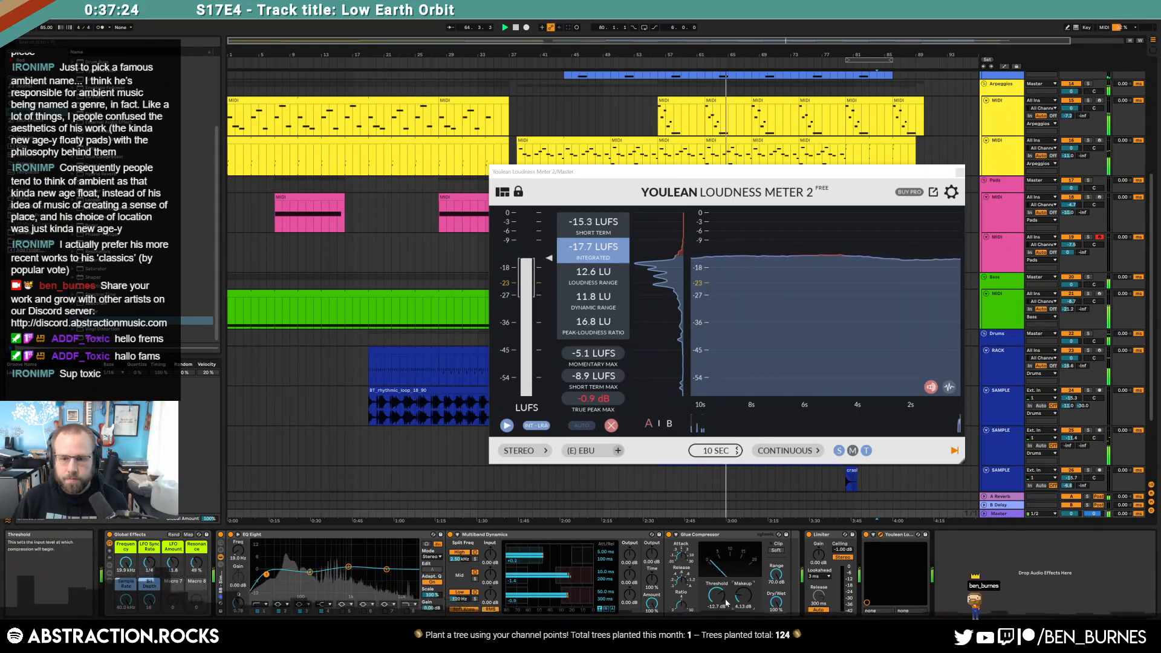
left_click(955, 174)
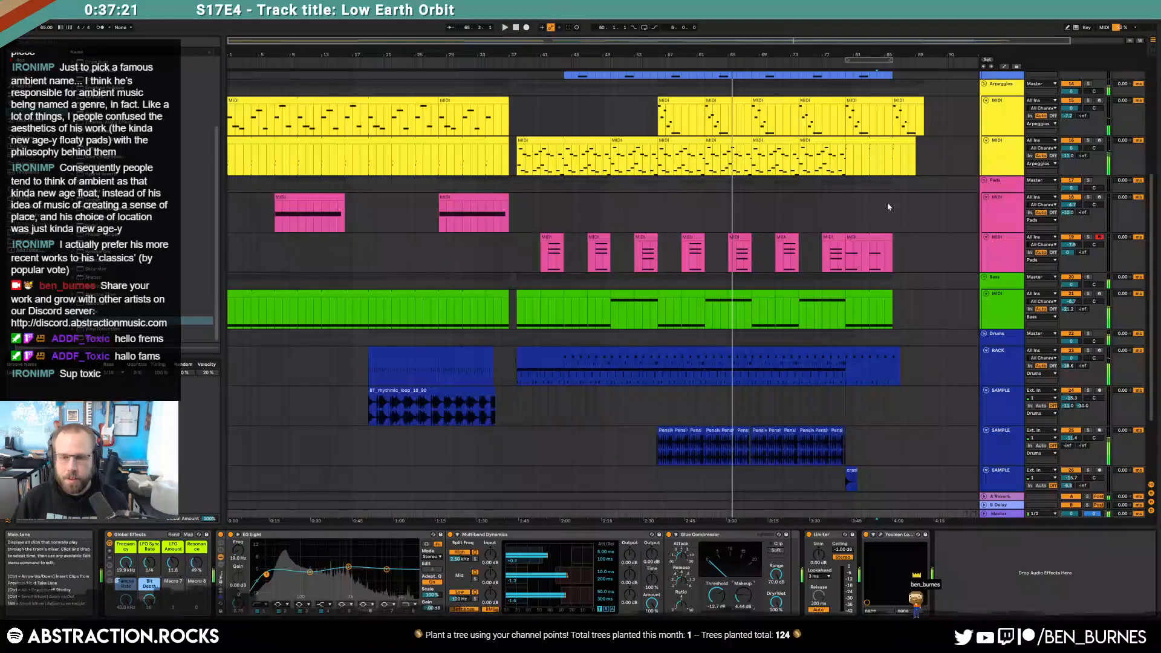
Step: Inspect the drum RACK clip and the sliced Pensive drum loop clips, and show the loop track's effects
double_click(753, 352)
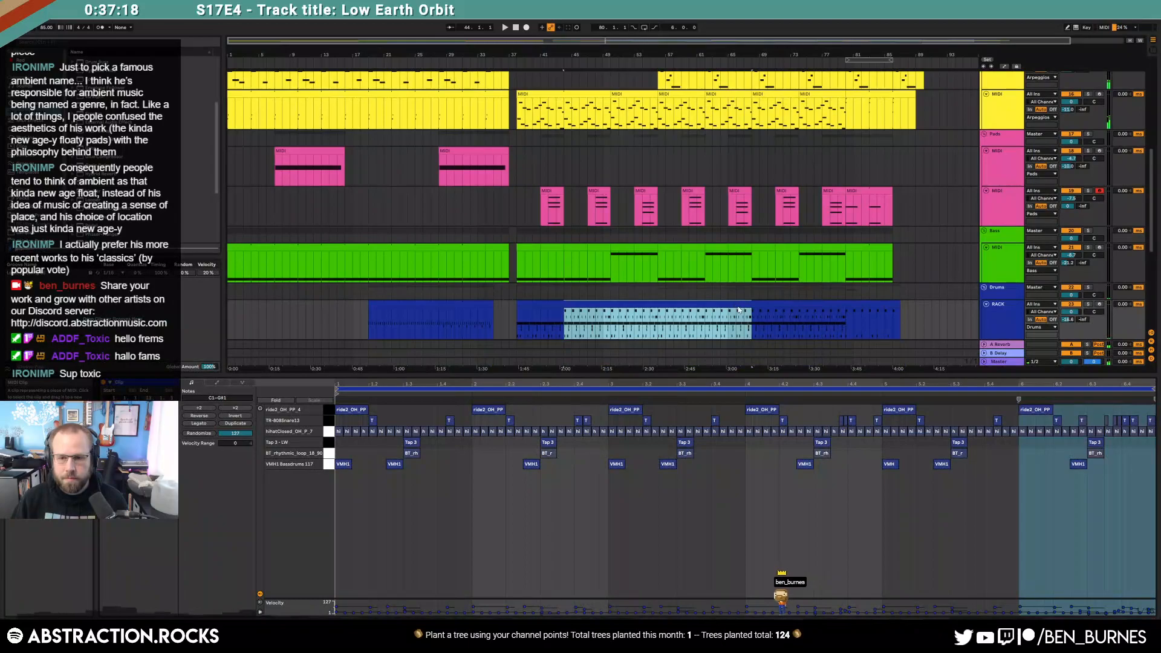
scroll(735, 303, "down", 5)
left_click(730, 292)
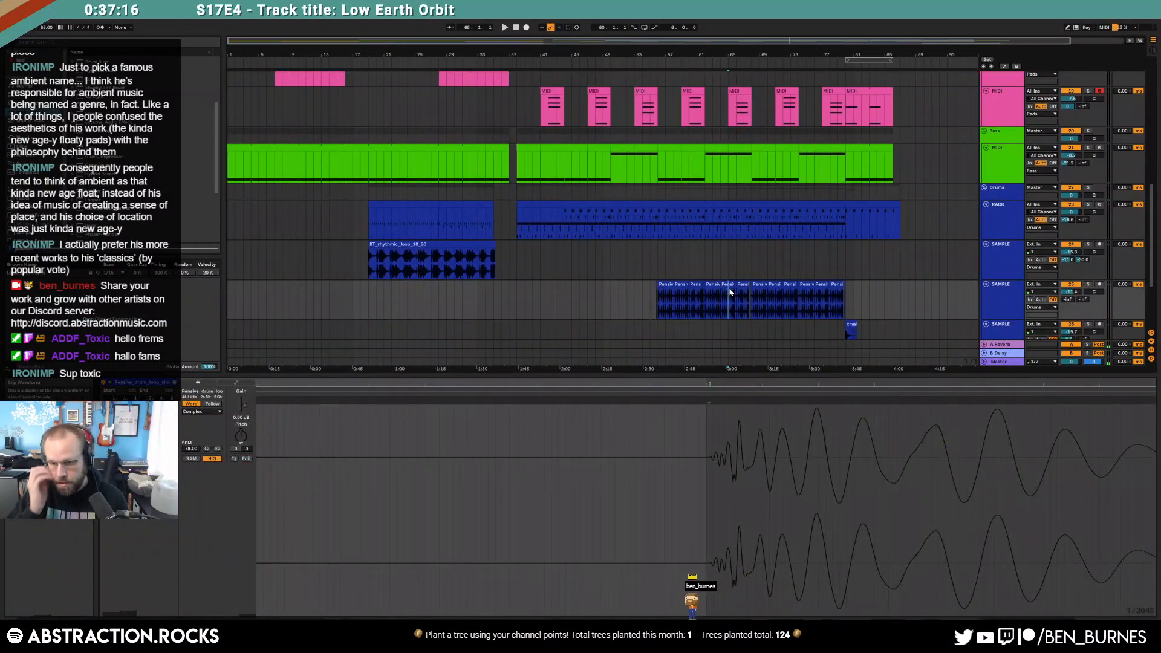
left_click(677, 317)
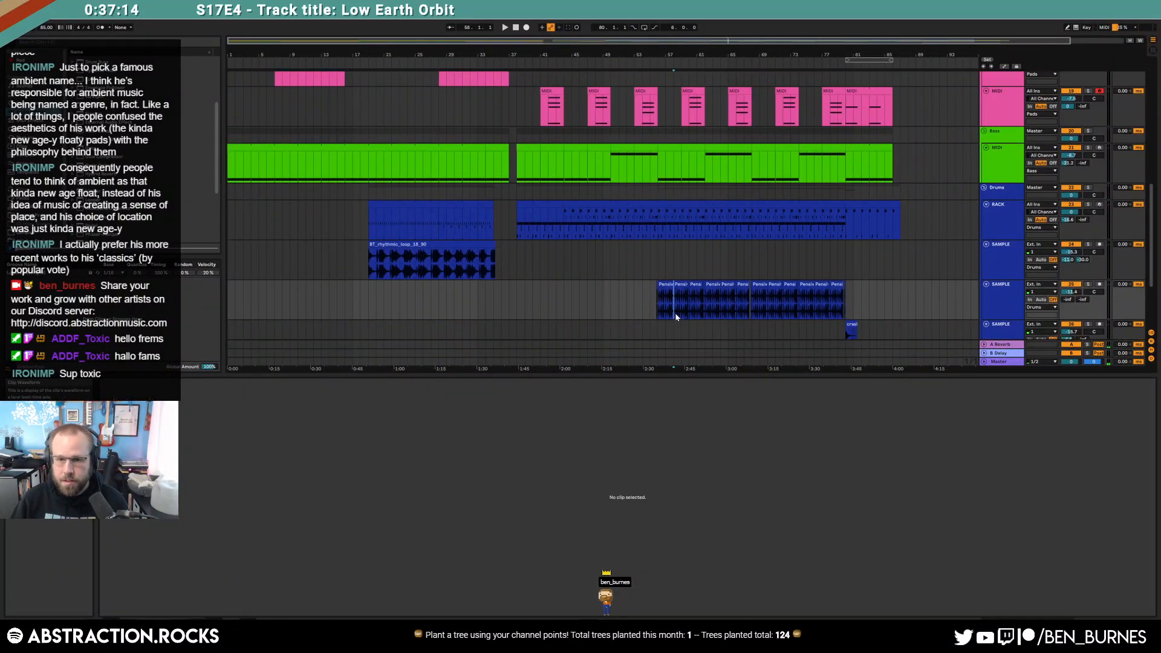
left_click(682, 284)
key("shift+Tab")
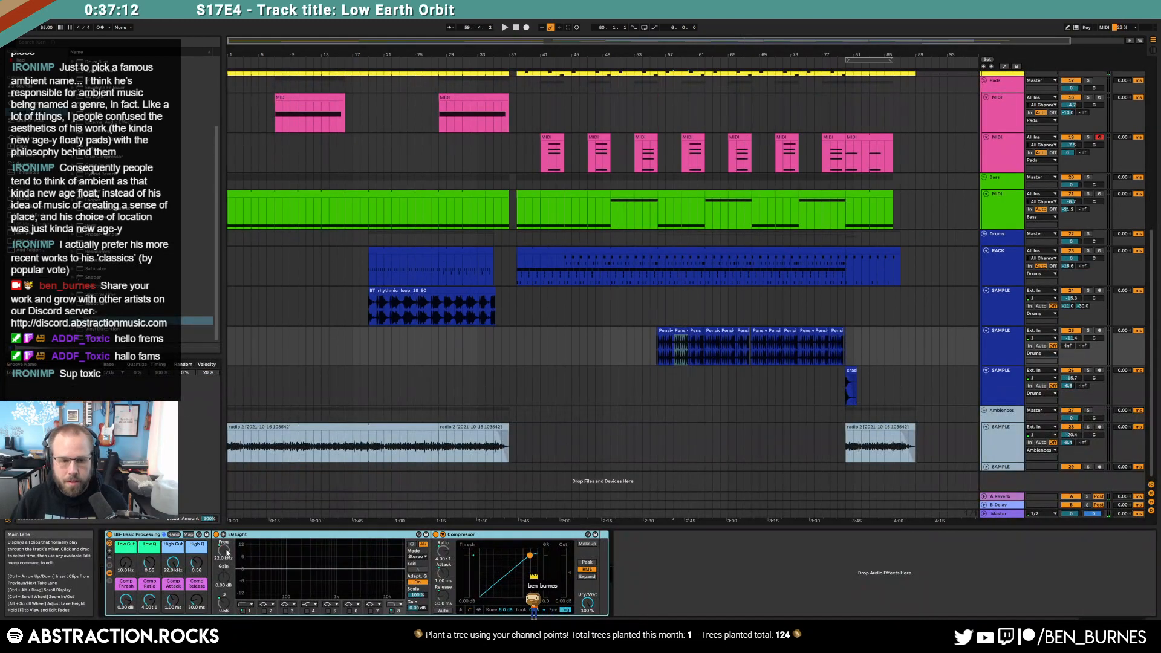
Step: On the Pensive drum loop track, enable EQ Eight band 4 for a slight cut at 1.41 kHz and set the track volume to -14.0 dB
left_click(307, 612)
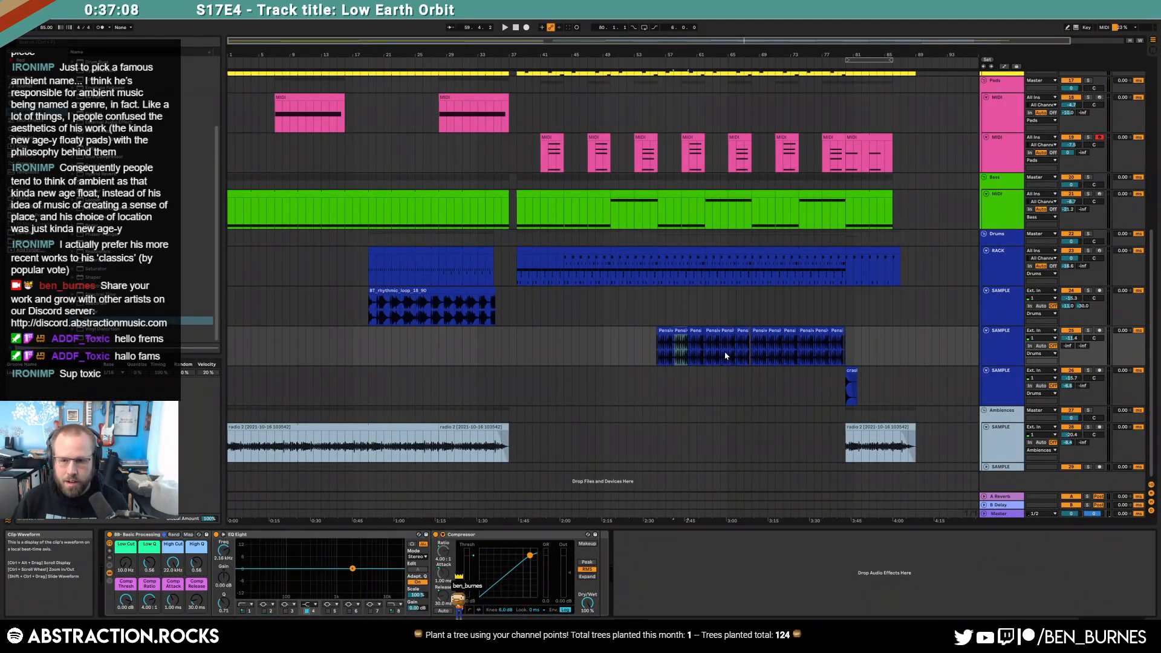
scroll(701, 355, "up", 4)
left_click(499, 341)
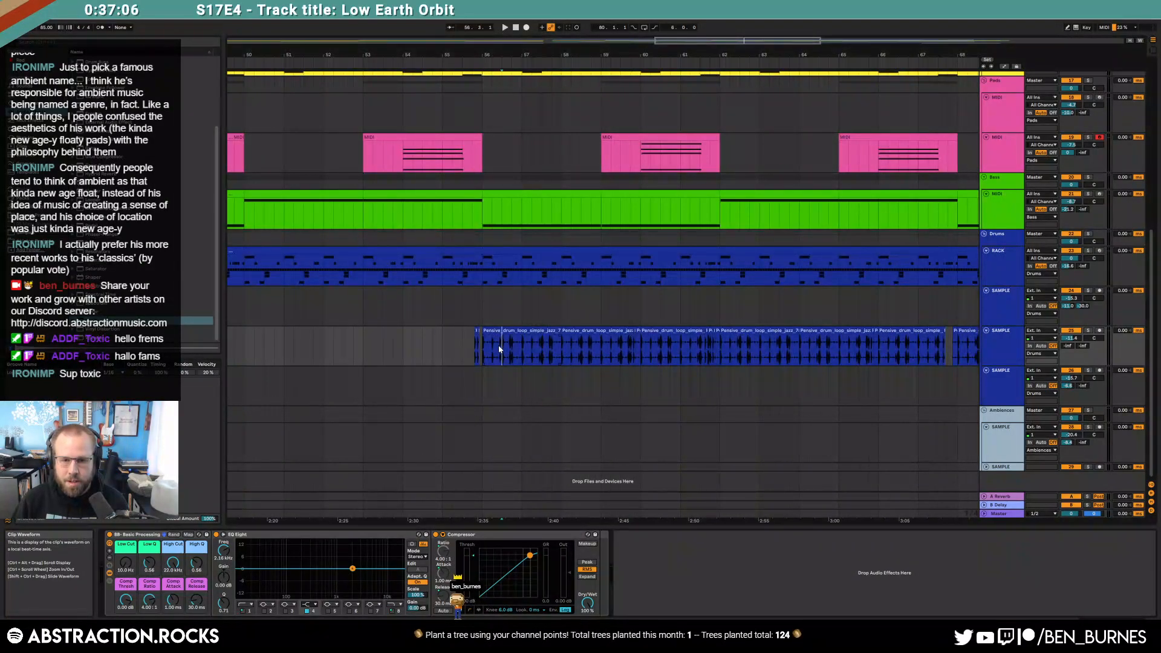
key("space")
left_click_drag(355, 571, 343, 573)
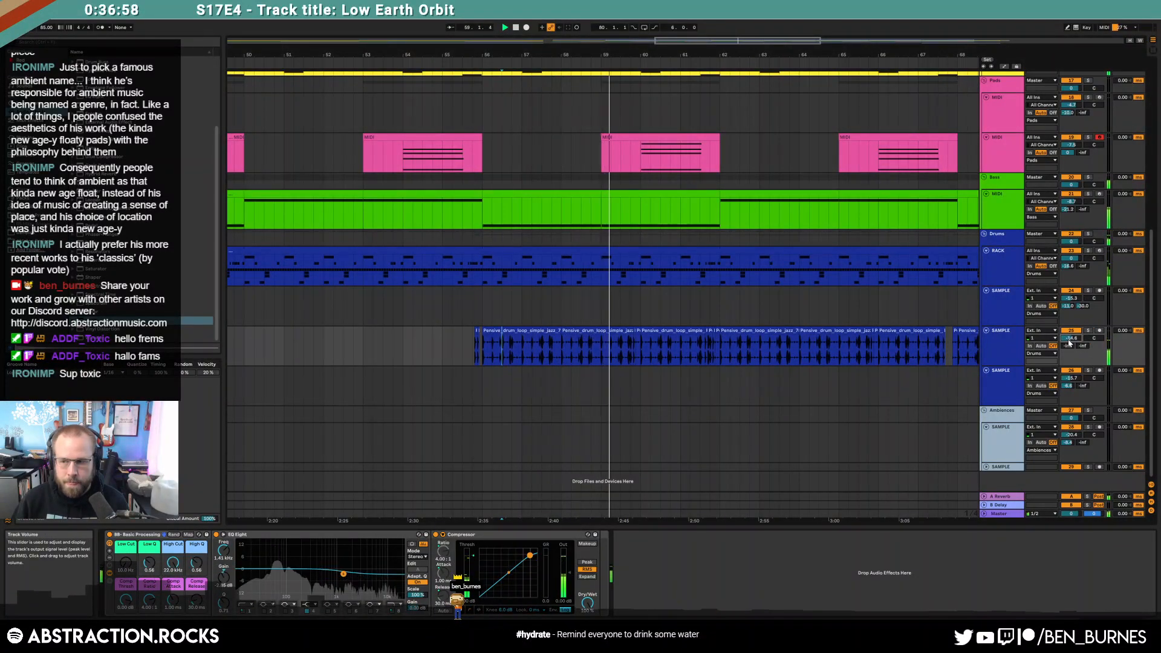
scroll(849, 326, "down", 5)
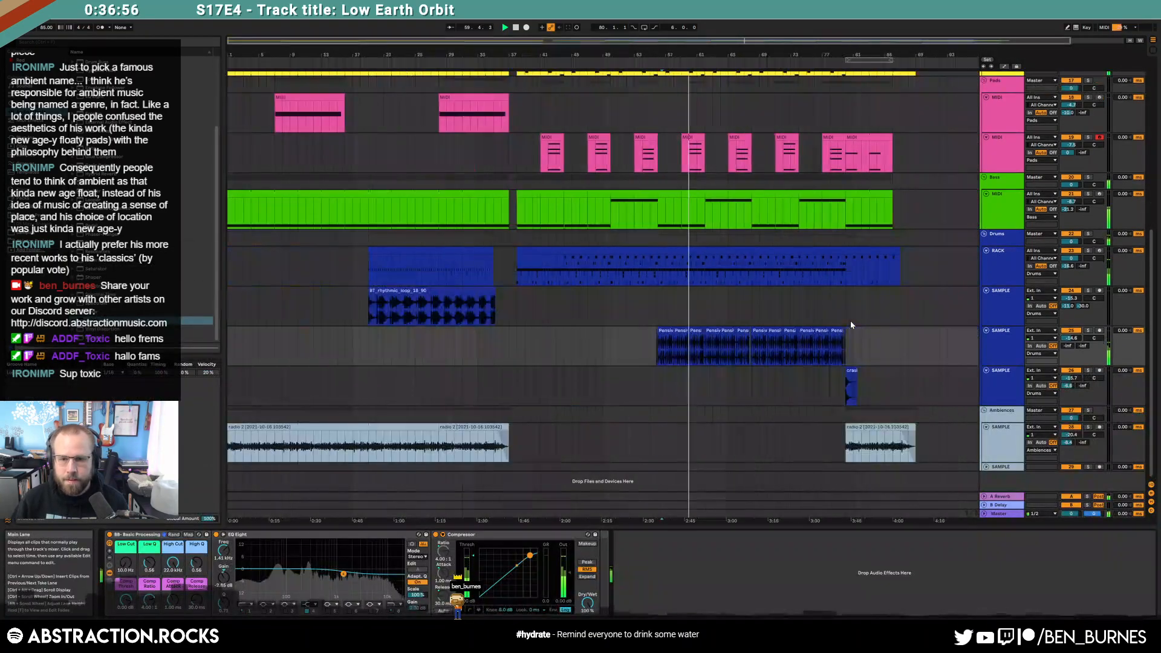
left_click_drag(1072, 338, 1071, 335)
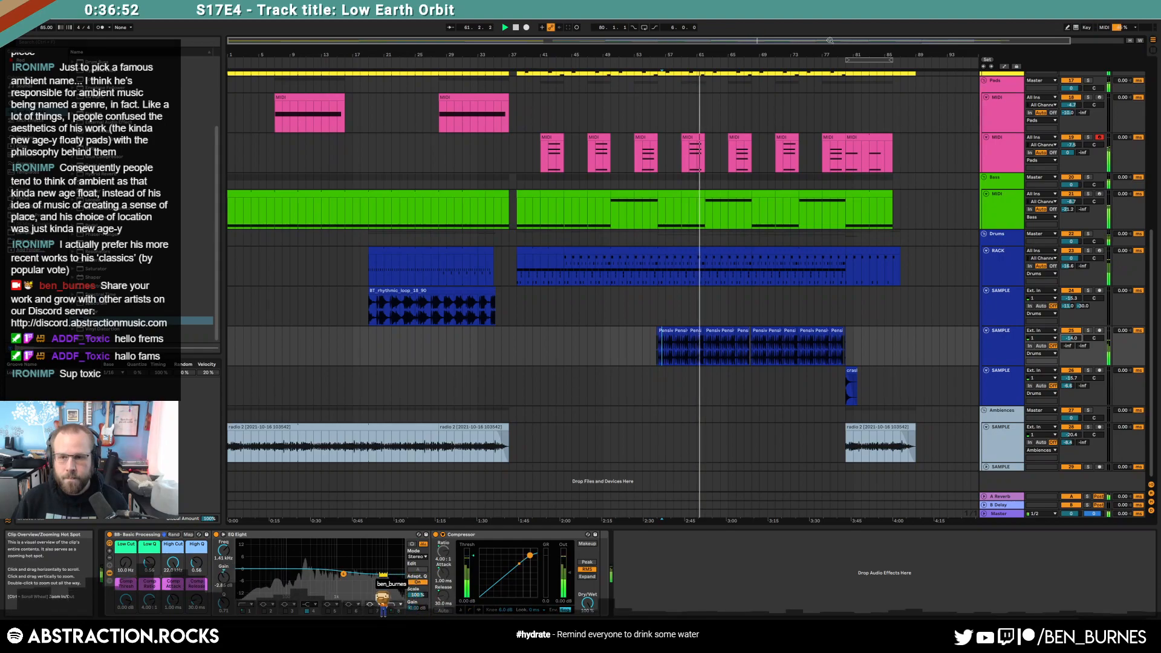
Step: Fold all the tracks in the Ambiences, Drums, Bass and Pads groups
scroll(826, 277, "down", 2)
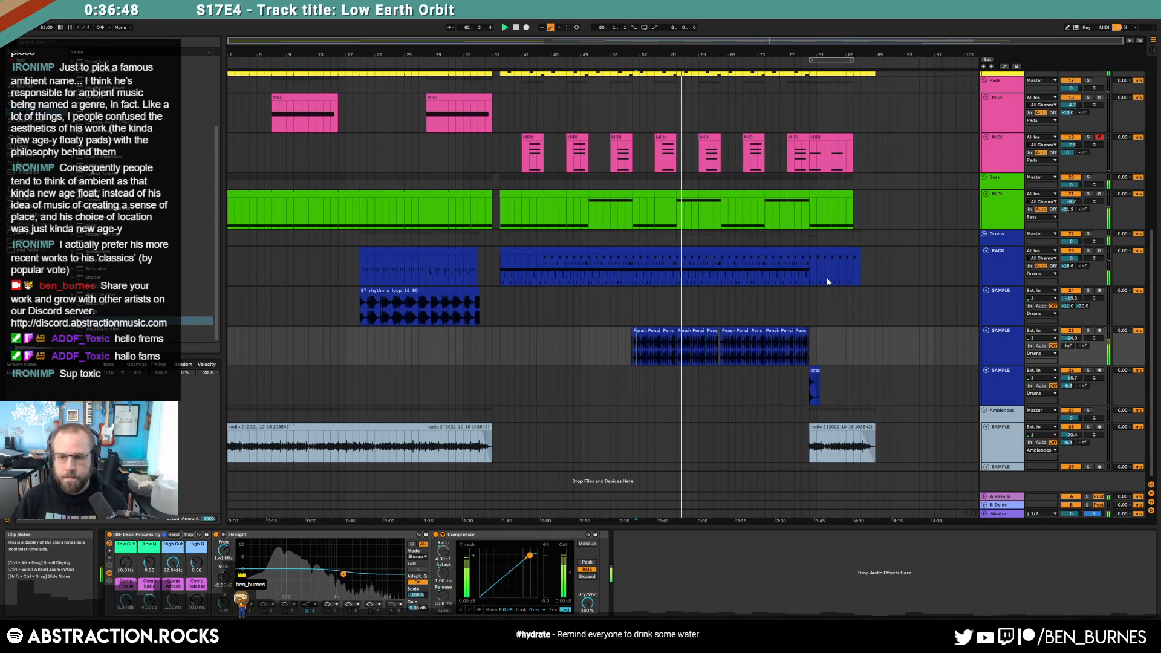
left_click(987, 427)
left_click(1001, 387)
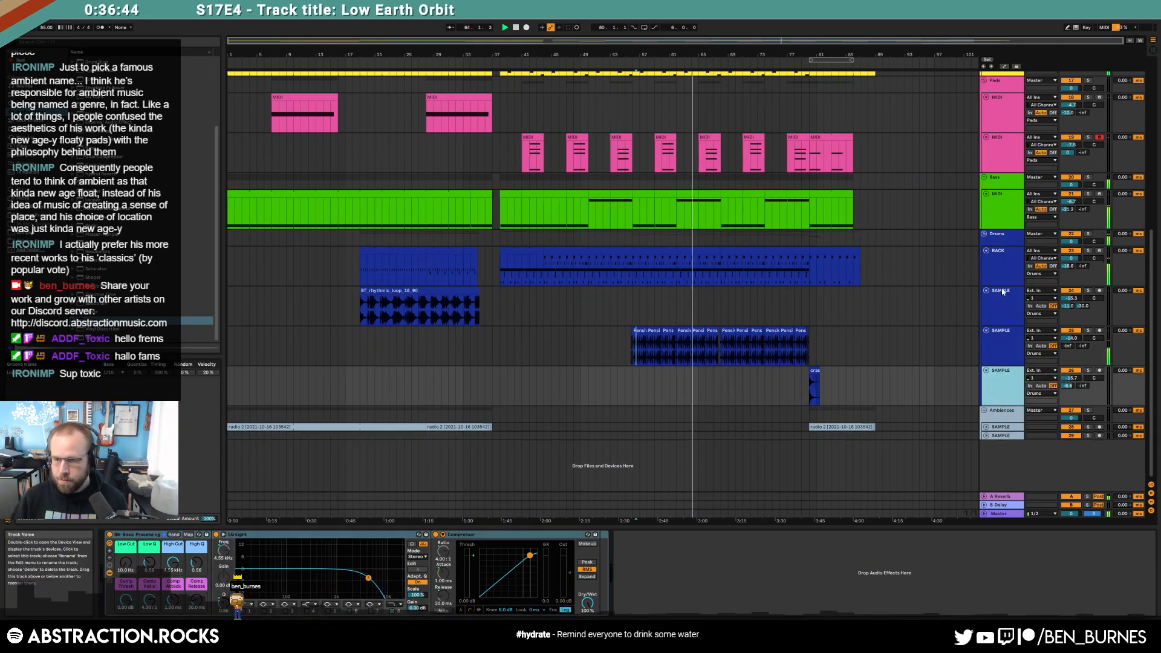
left_click(994, 257, "shift")
left_click(986, 250)
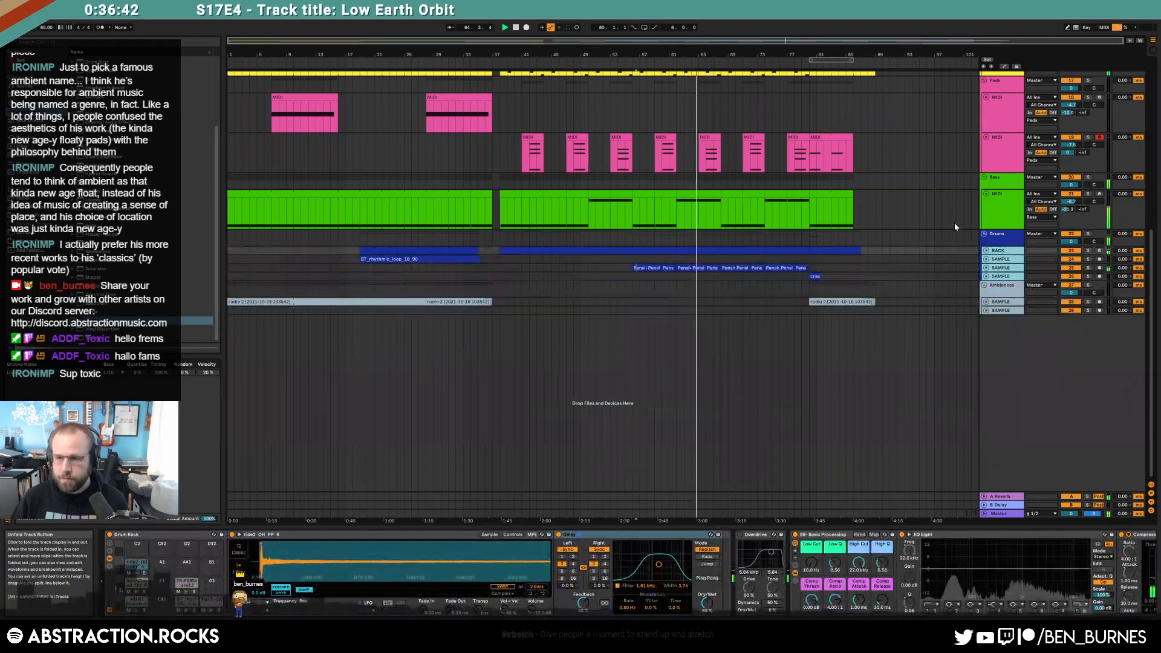
left_click(986, 195)
left_click(998, 154)
left_click(992, 107, "shift")
left_click(986, 96)
Step: Fold all the tracks in the Arpeggios and Leads groups
scroll(834, 180, "up", 5)
scroll(833, 181, "up", 1)
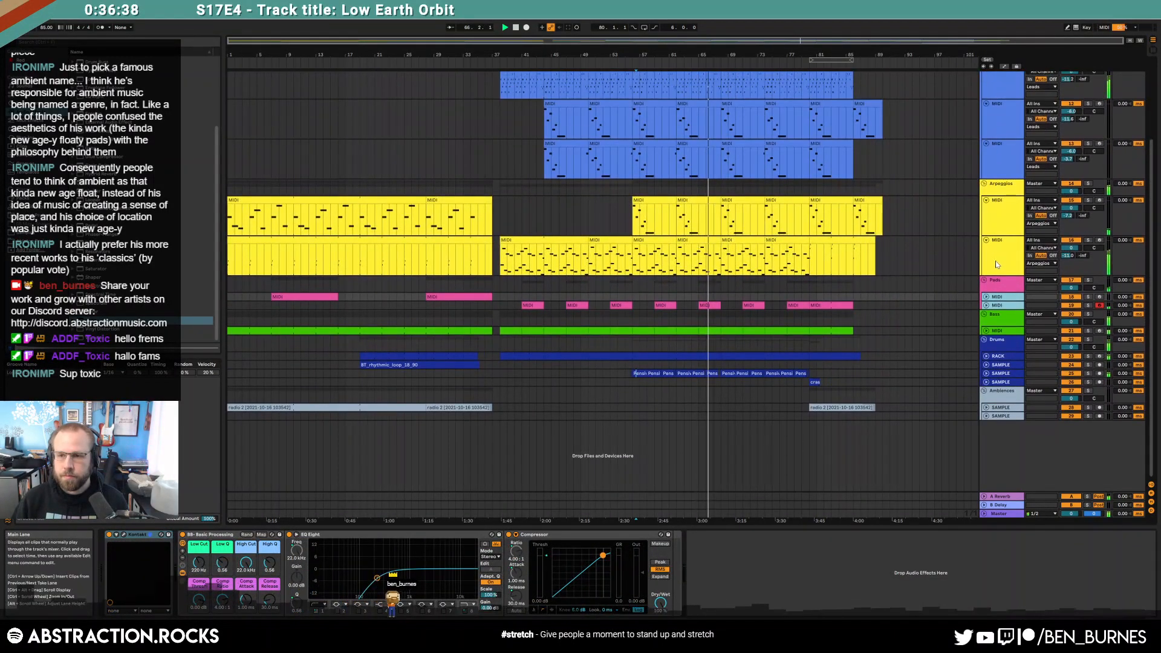
left_click(998, 249)
left_click(996, 208, "shift")
left_click(987, 201)
scroll(1017, 196, "up", 3)
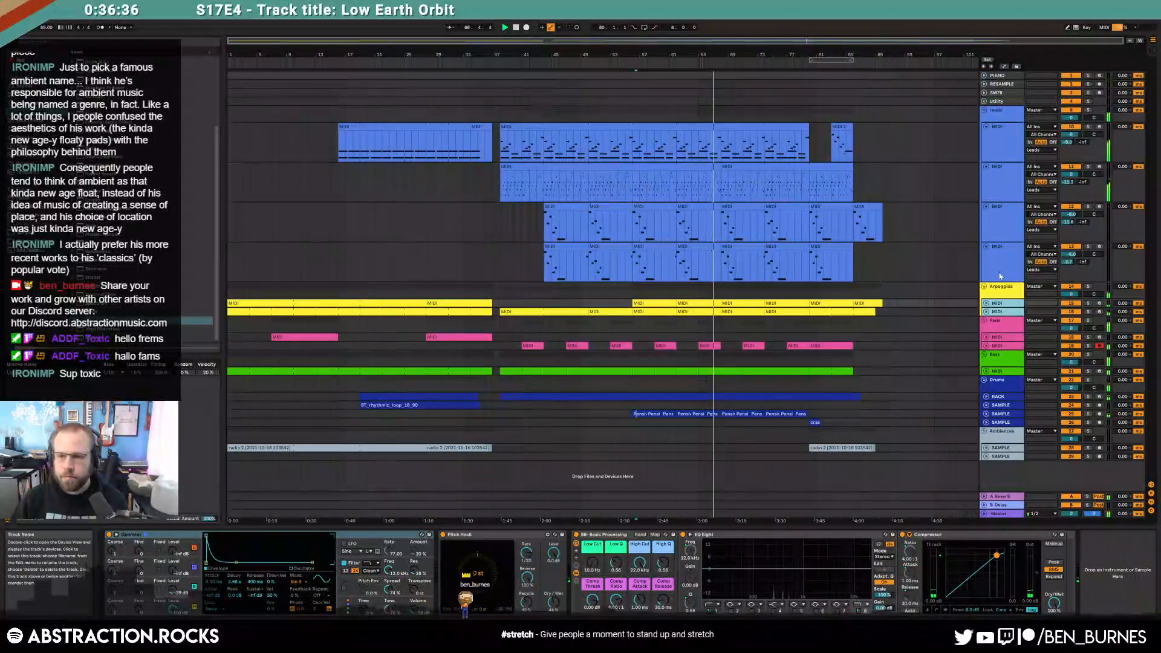
left_click(998, 254)
left_click(990, 132, "shift")
left_click(987, 127)
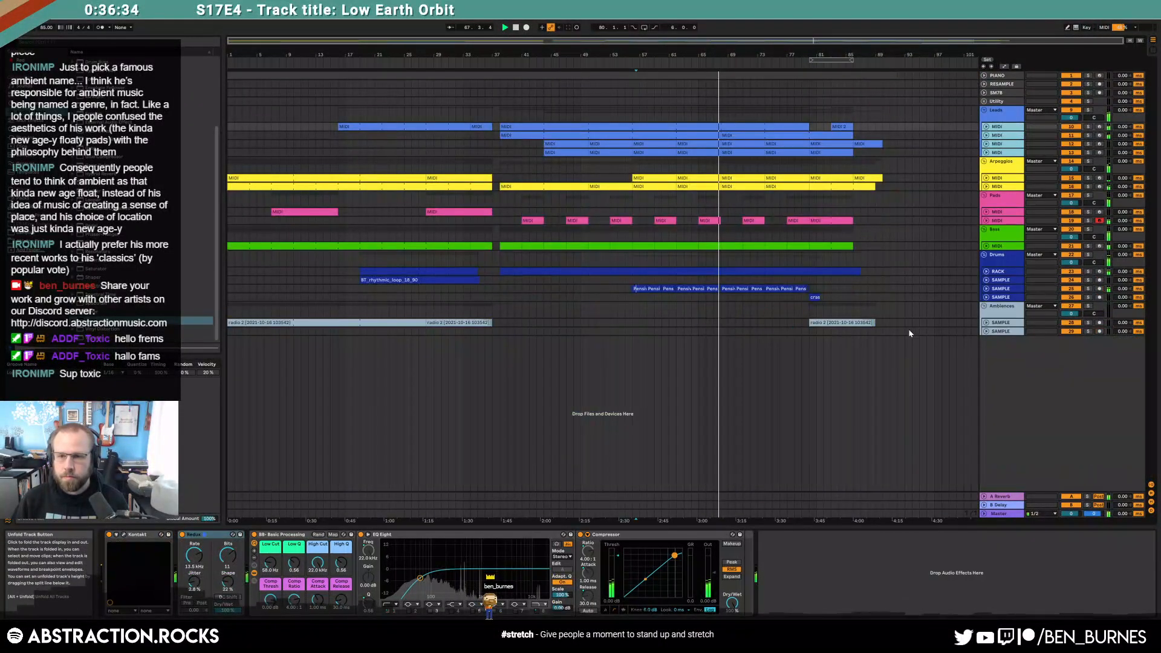
left_click(877, 372)
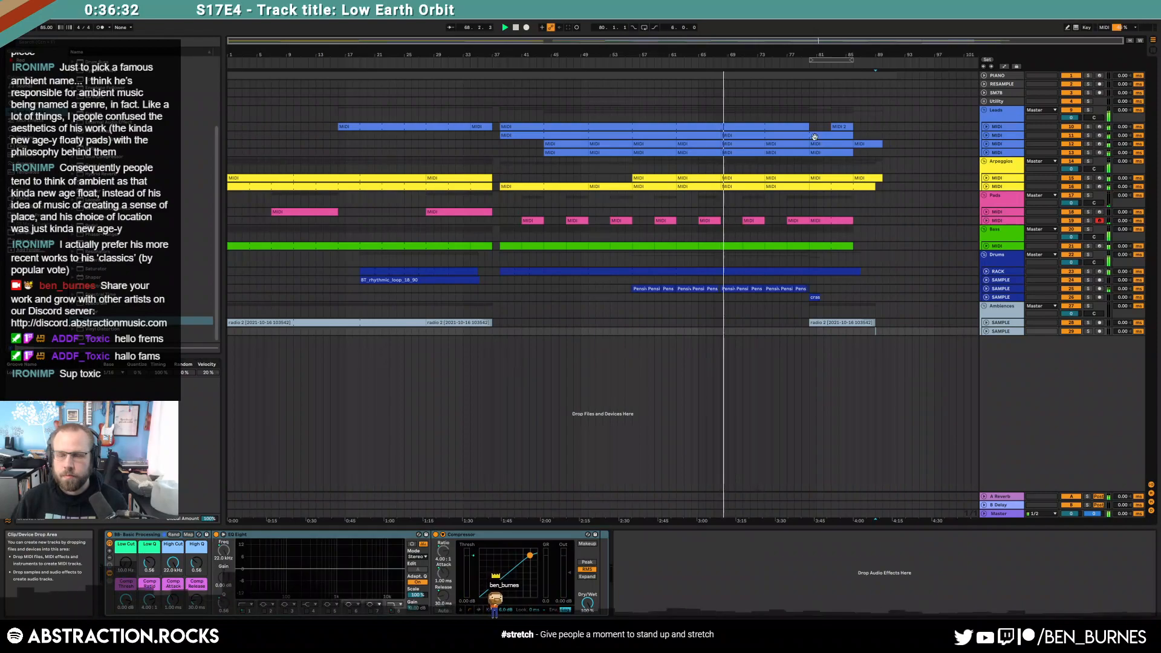
Step: Split the second Leads track's clip at bar 80 and draw falling velocities over the closing part's notes
left_click(986, 136)
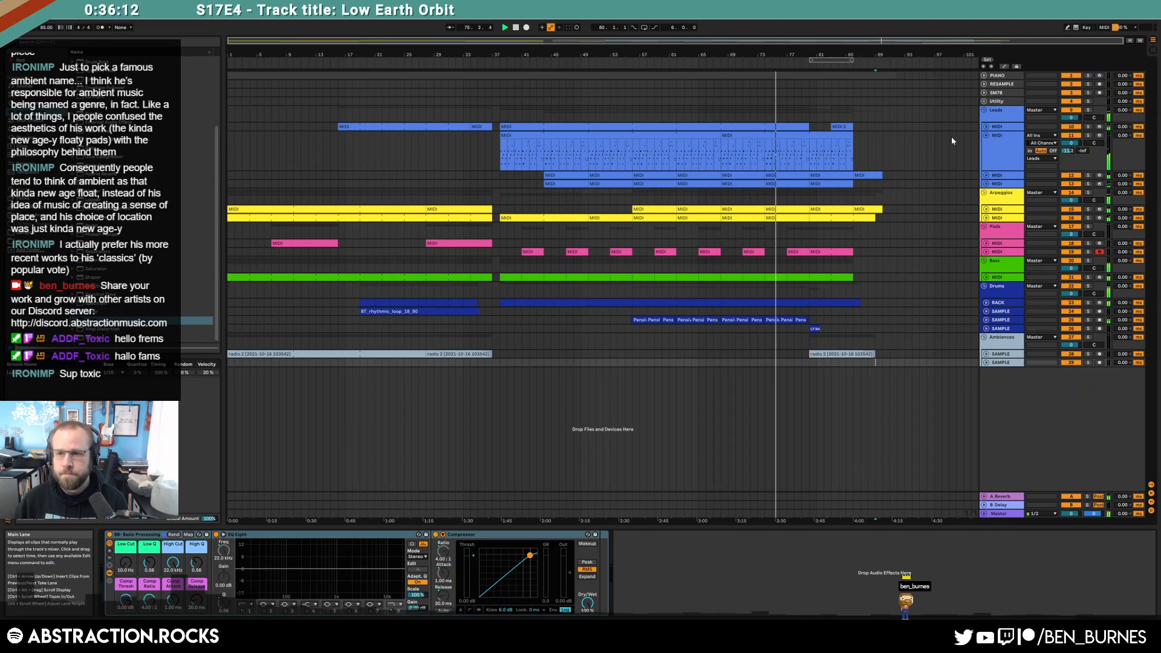
left_click(855, 170)
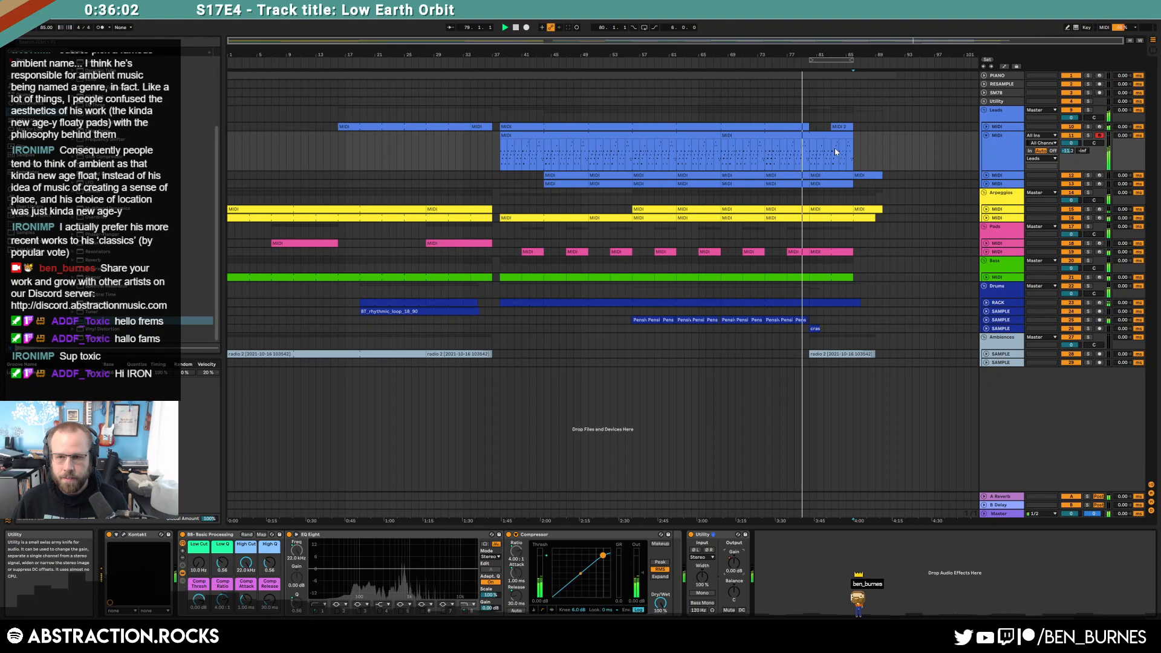
double_click(811, 154)
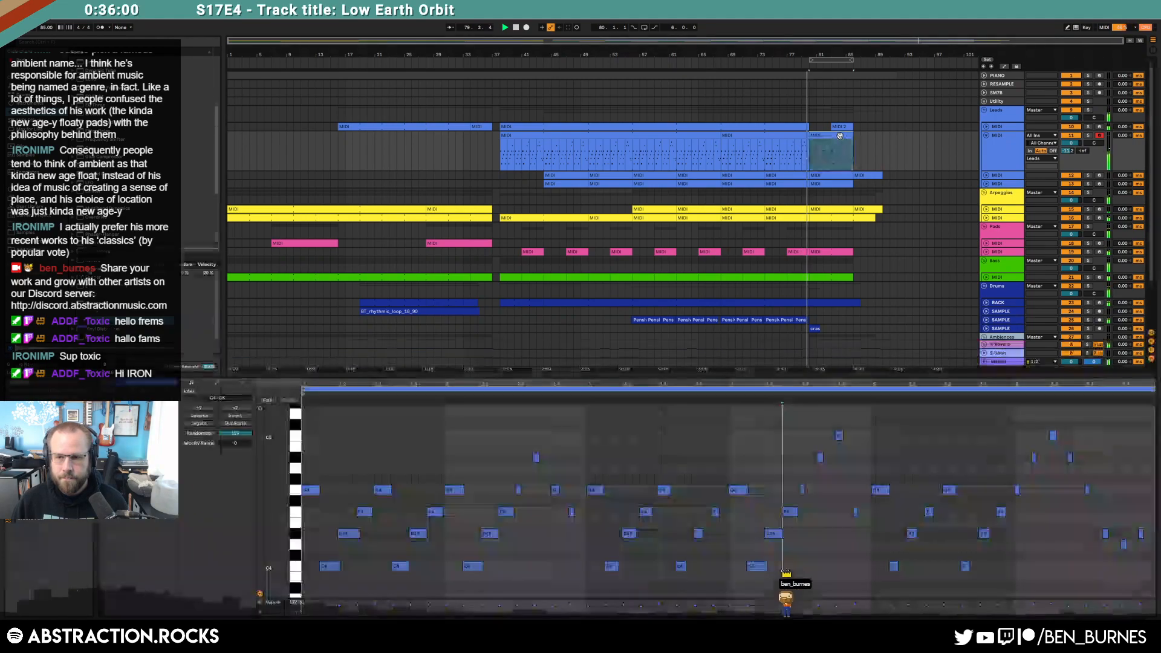
key("a")
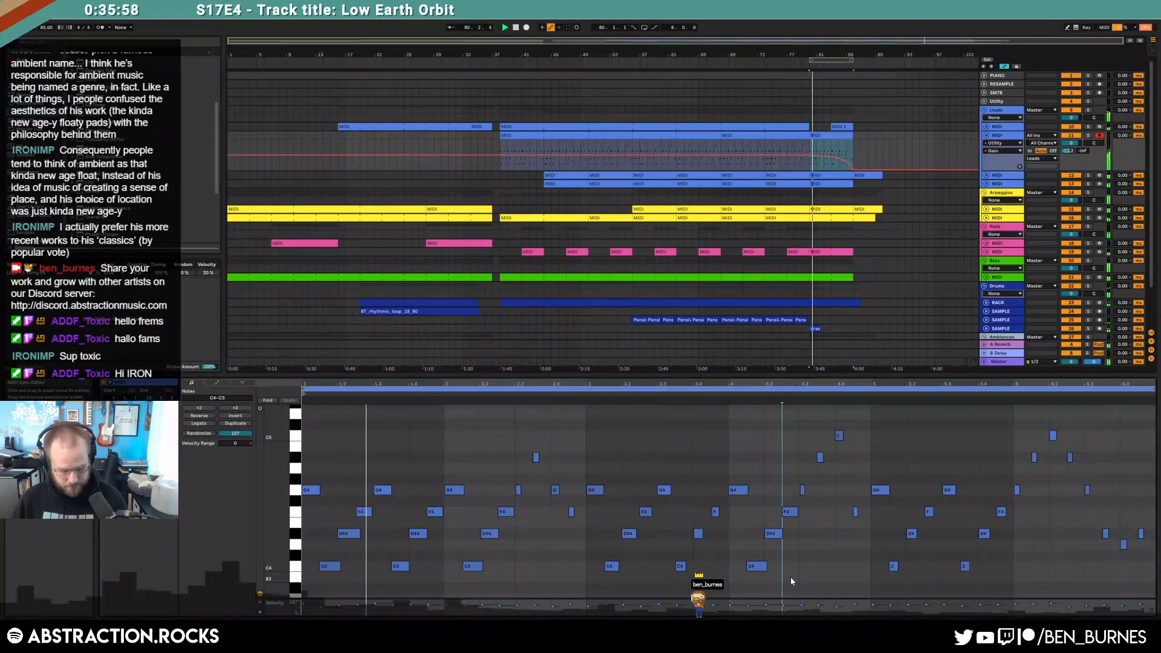
key("b")
left_click_drag(767, 604, 1135, 617)
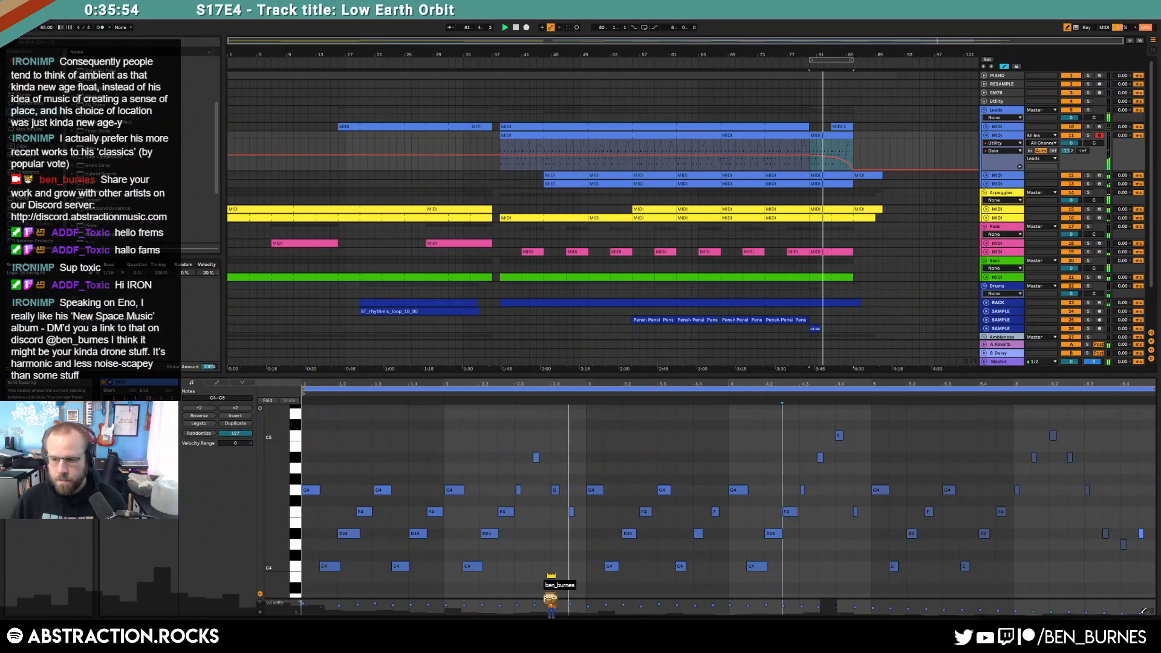
Step: Remove the Utility device and its gain fade automation from the second Leads track
key("a")
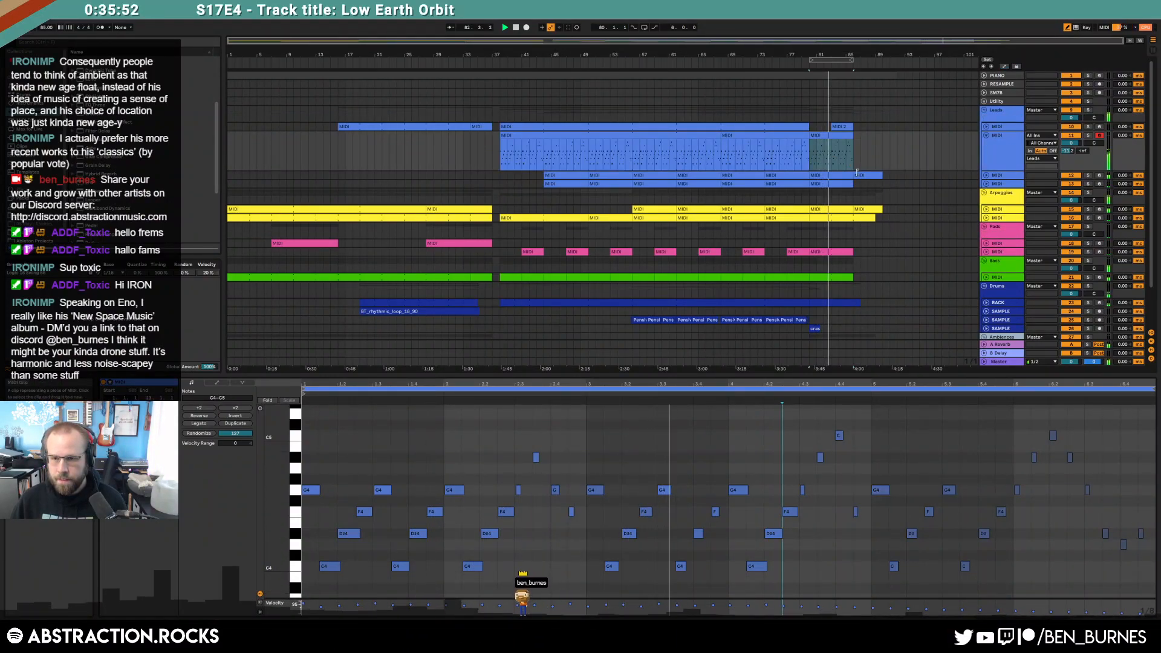
key("a")
key("shift+Tab")
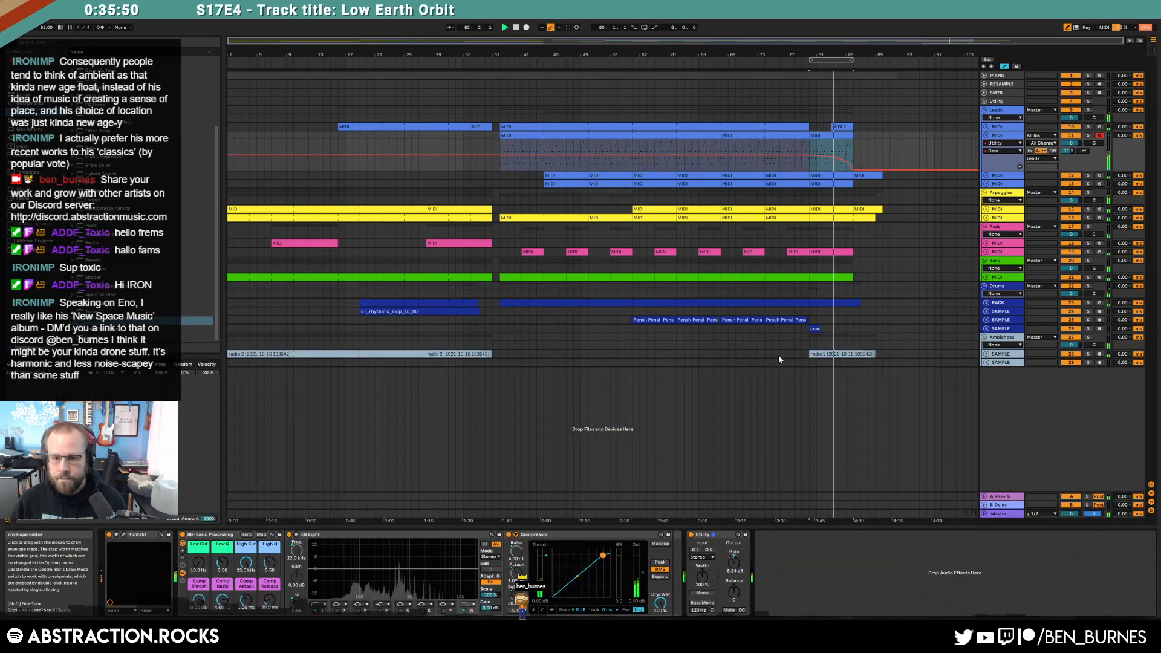
key("Delete")
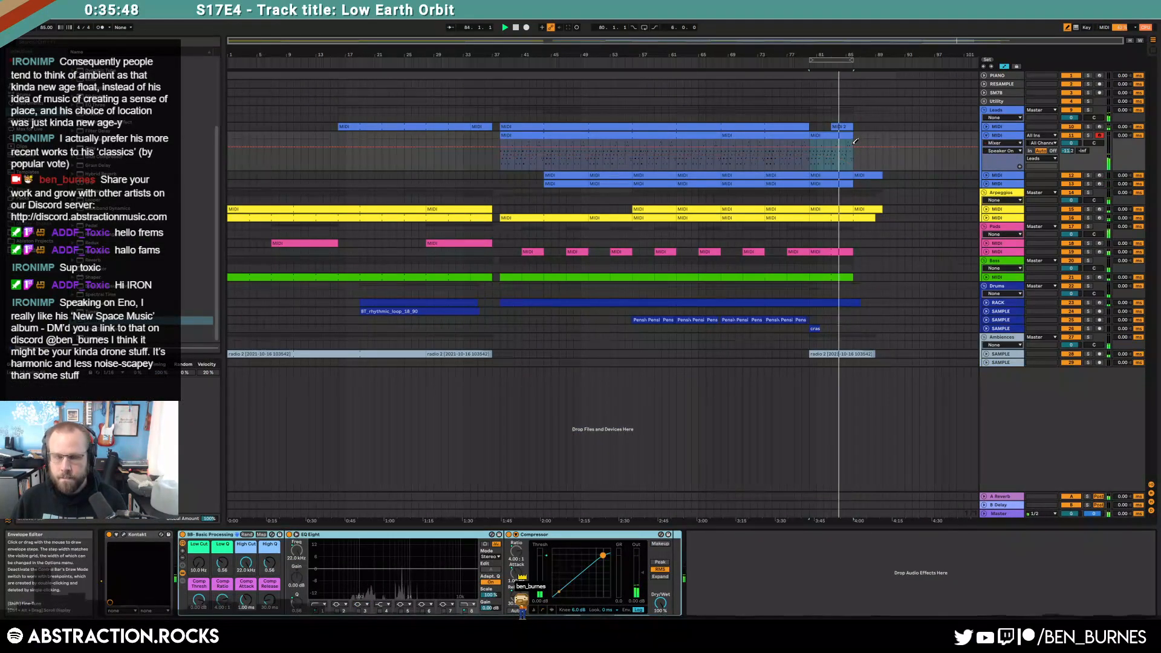
key("b")
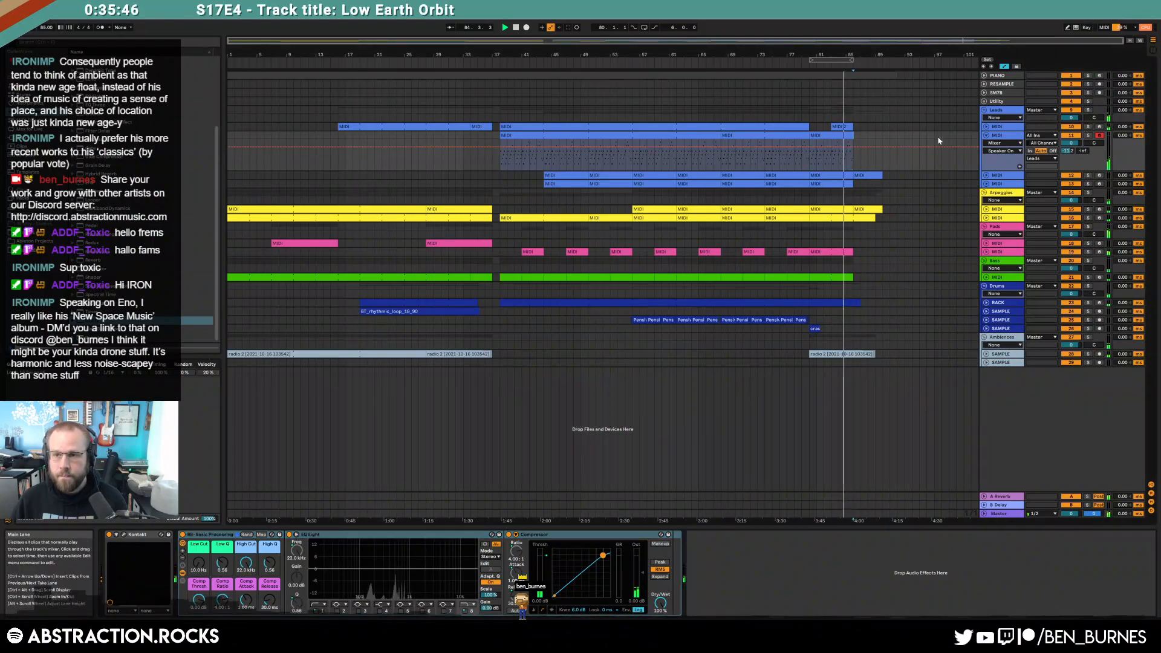
key("a")
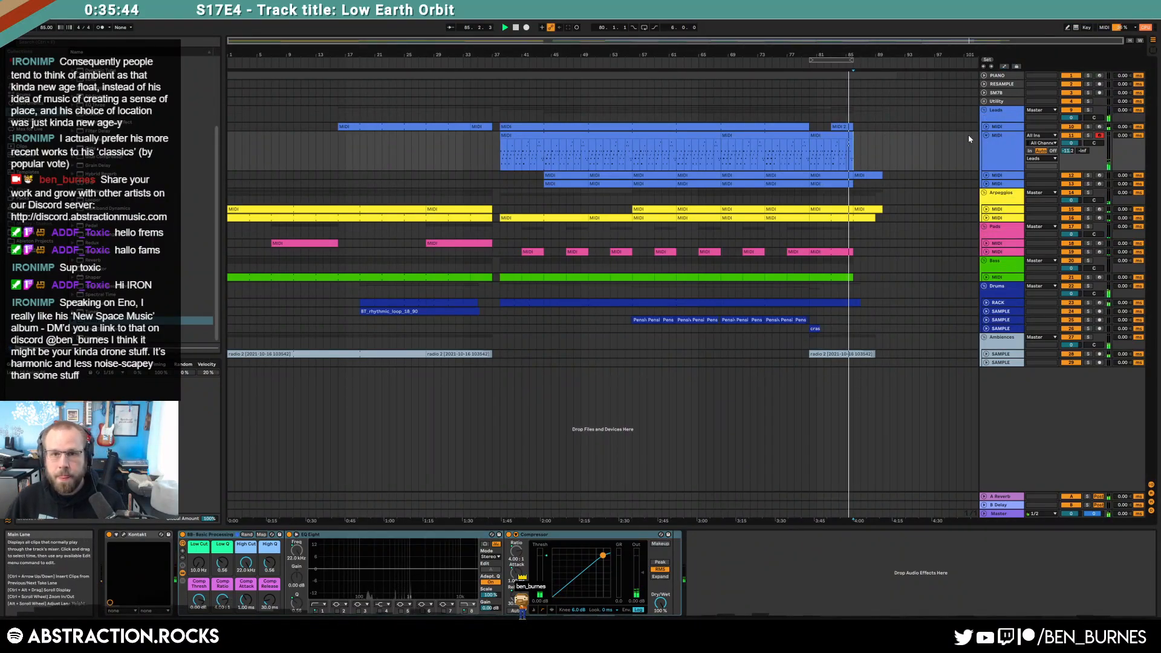
Step: Record closing MIDI chords on the second Leads track and make the recorded clip begin at bar 86
key("F9")
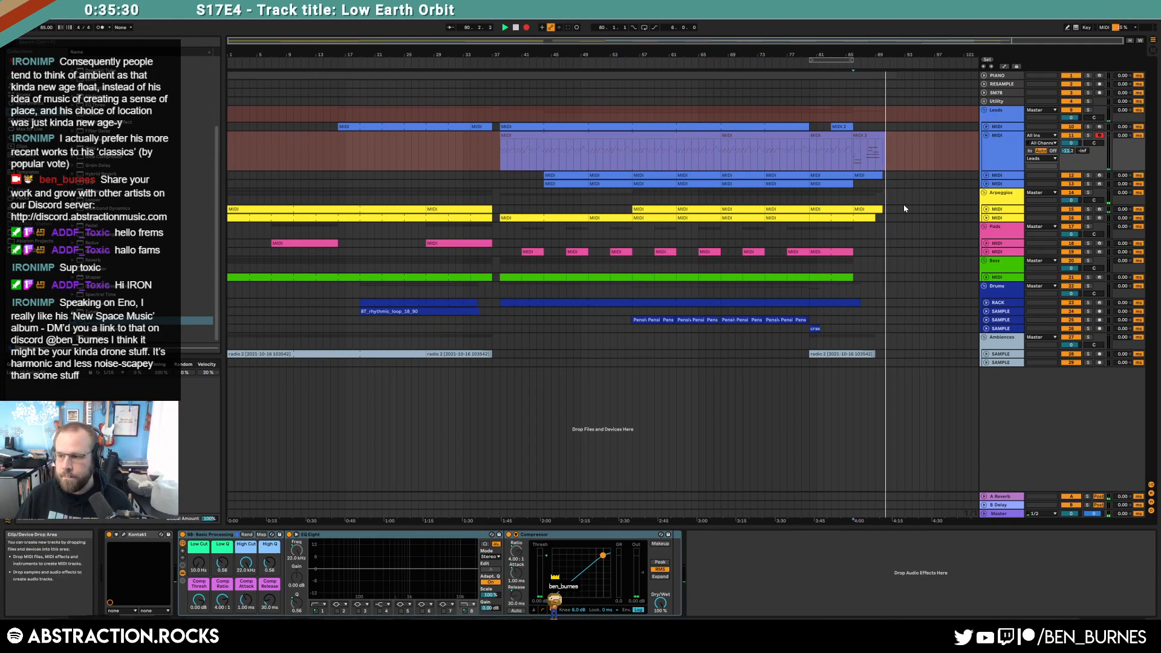
key("space")
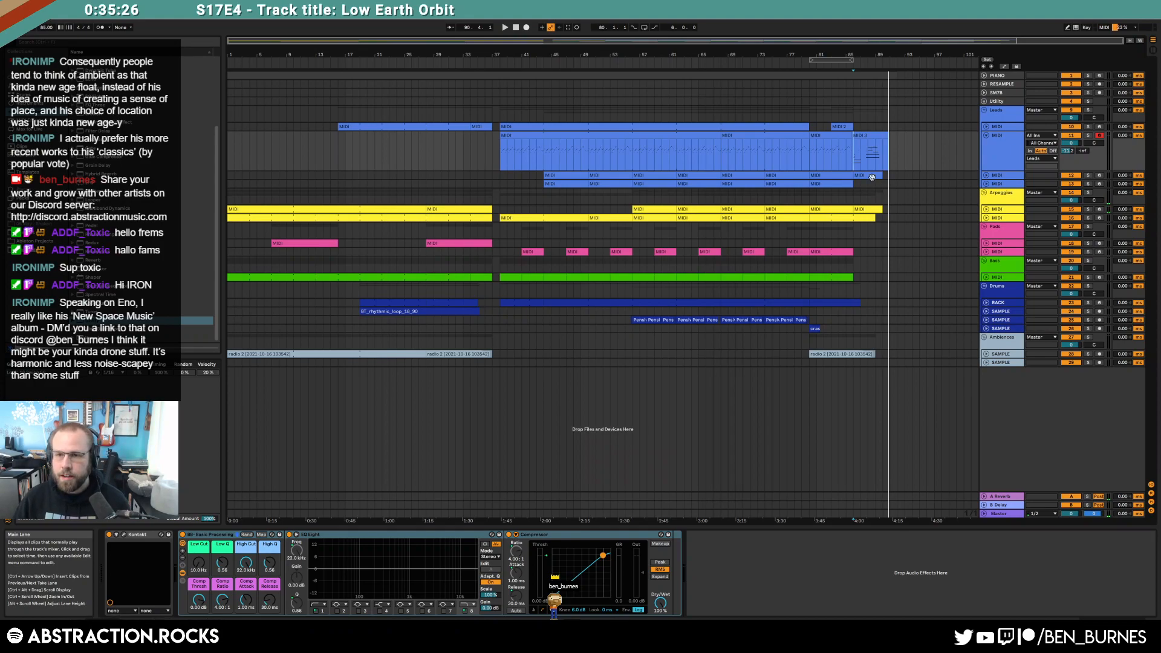
scroll(877, 184, "up", 5)
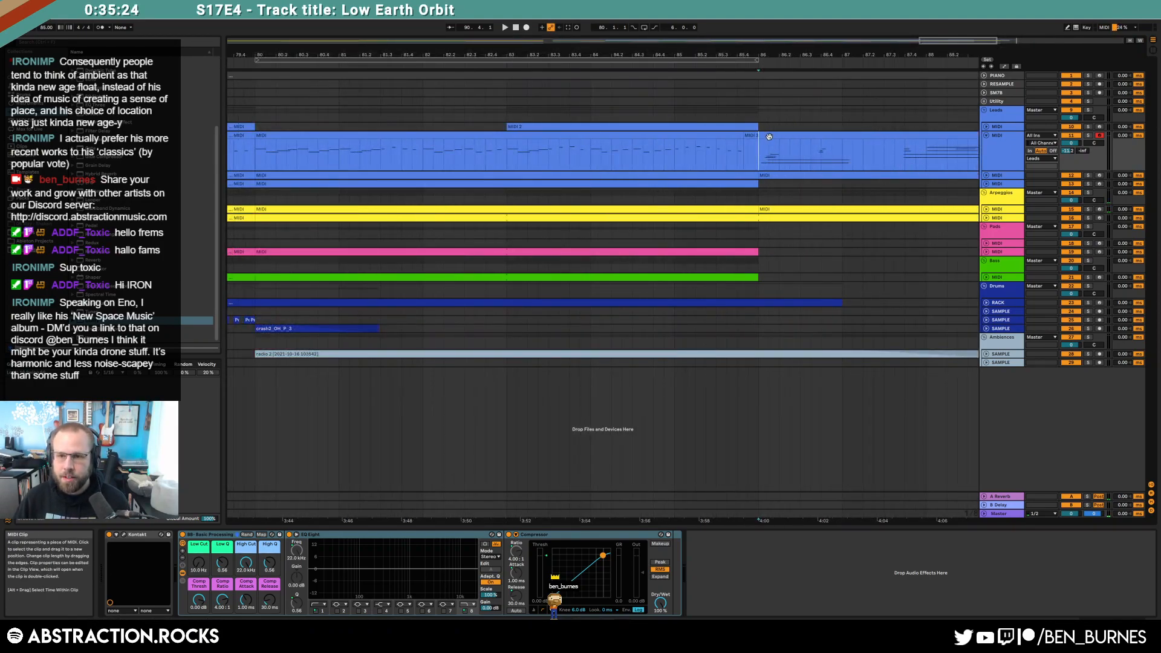
left_click(755, 139)
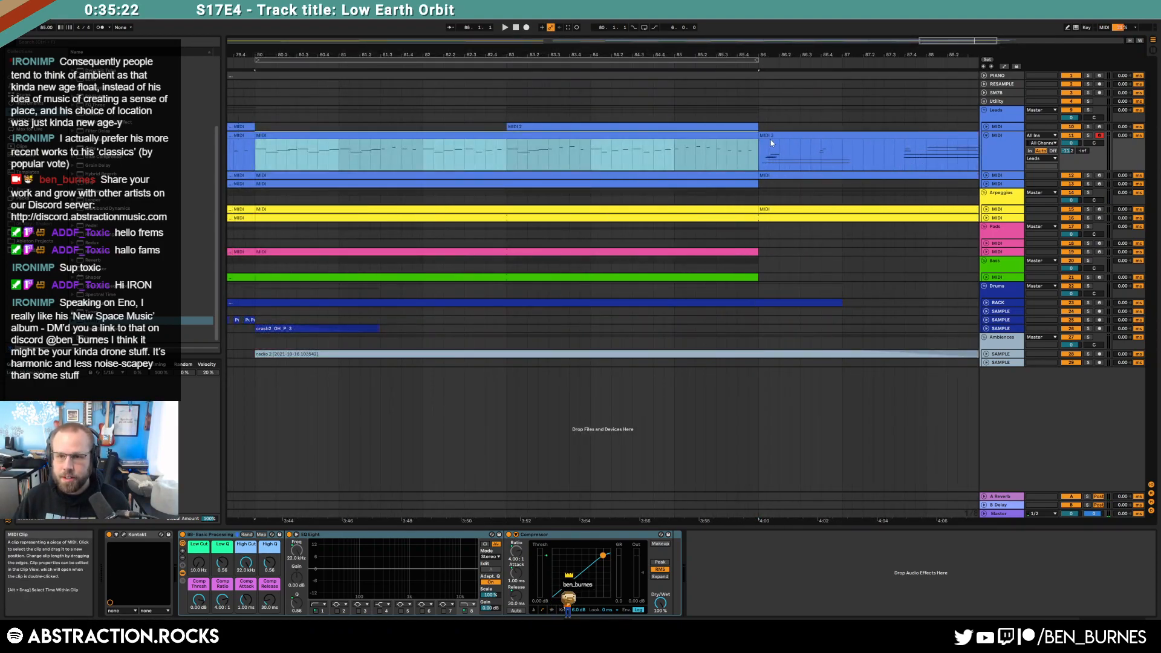
Step: Adjust the timing of the recorded closing clip, nudging the first chord earlier and the final chord later
double_click(762, 145)
left_click(524, 512)
key("ctrl+a")
left_click_drag(332, 467, 341, 596)
key("Left")
left_click_drag(423, 513, 452, 414)
left_click_drag(595, 572, 907, 343)
key("Right")
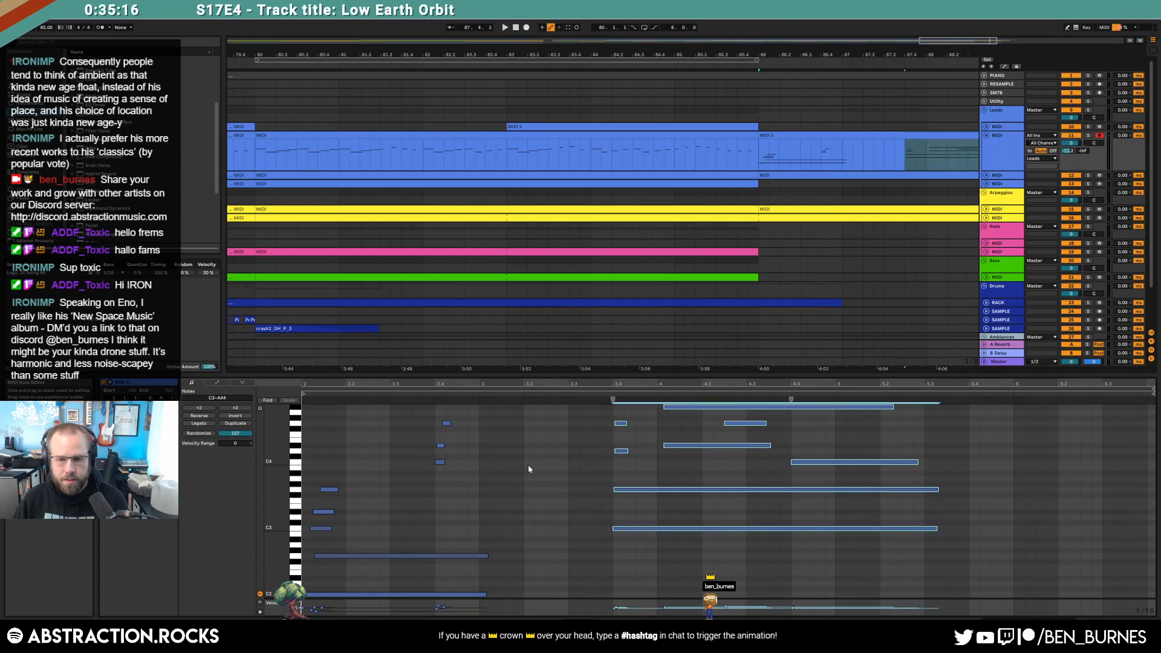
Step: Adjust the note velocities in the recorded closing clip, including the first chord's low notes, and audition it
left_click(524, 488)
left_click_drag(993, 617, 305, 611)
left_click(353, 556)
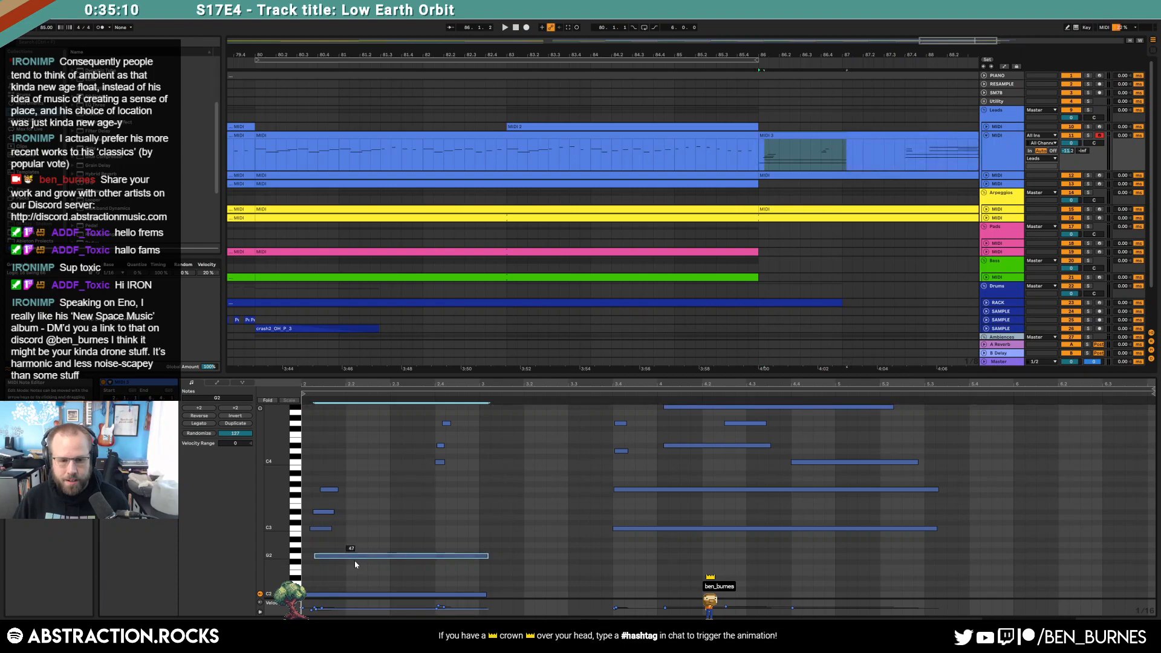
left_click_drag(336, 595, 336, 585)
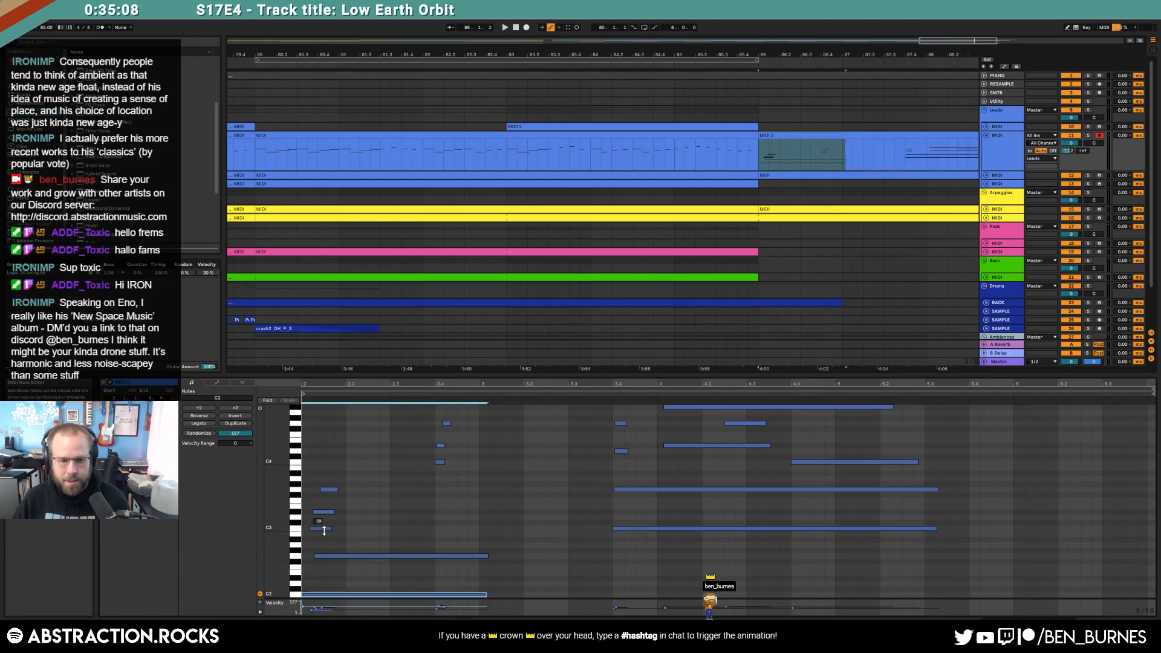
left_click_drag(324, 531, 325, 524)
key("ctrl+a")
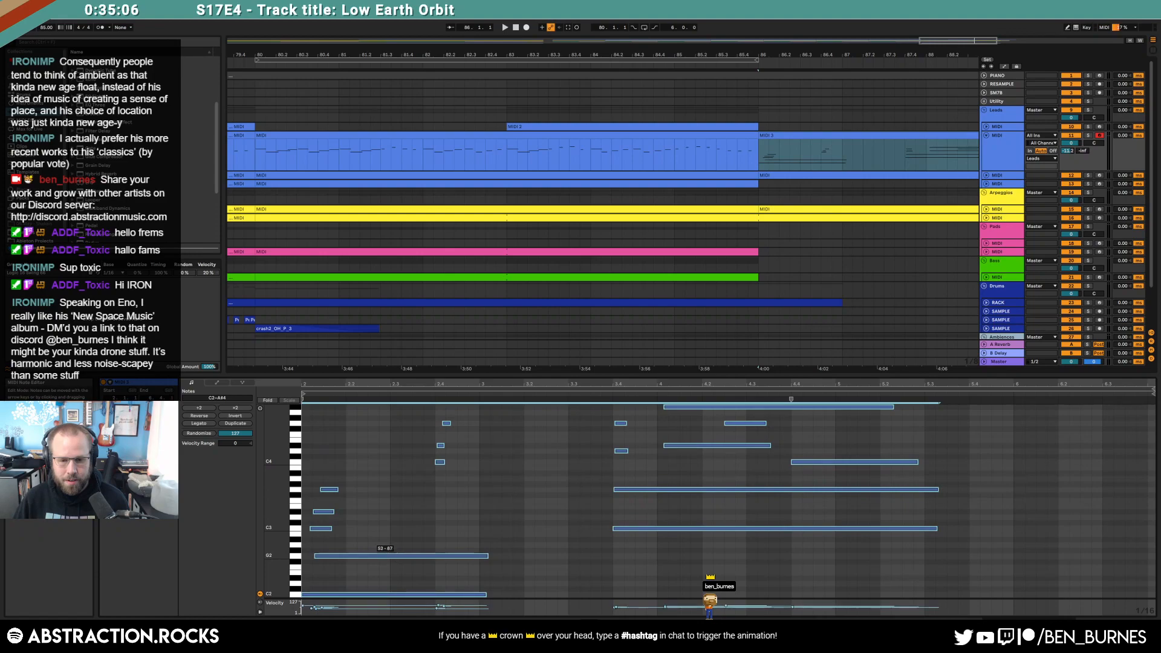
key("space")
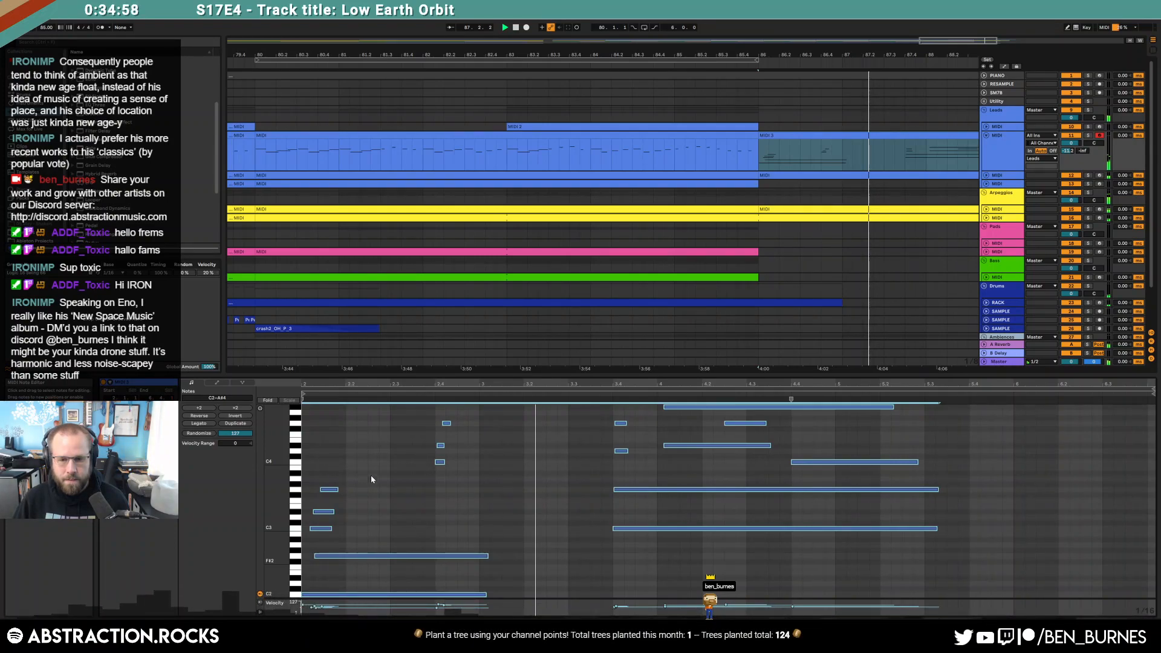
Step: Transpose the recorded clip's first chord up one octave to C3–G4 and play the ending from just before it
left_click(403, 482)
left_click_drag(338, 459, 328, 598)
key("shift+Up")
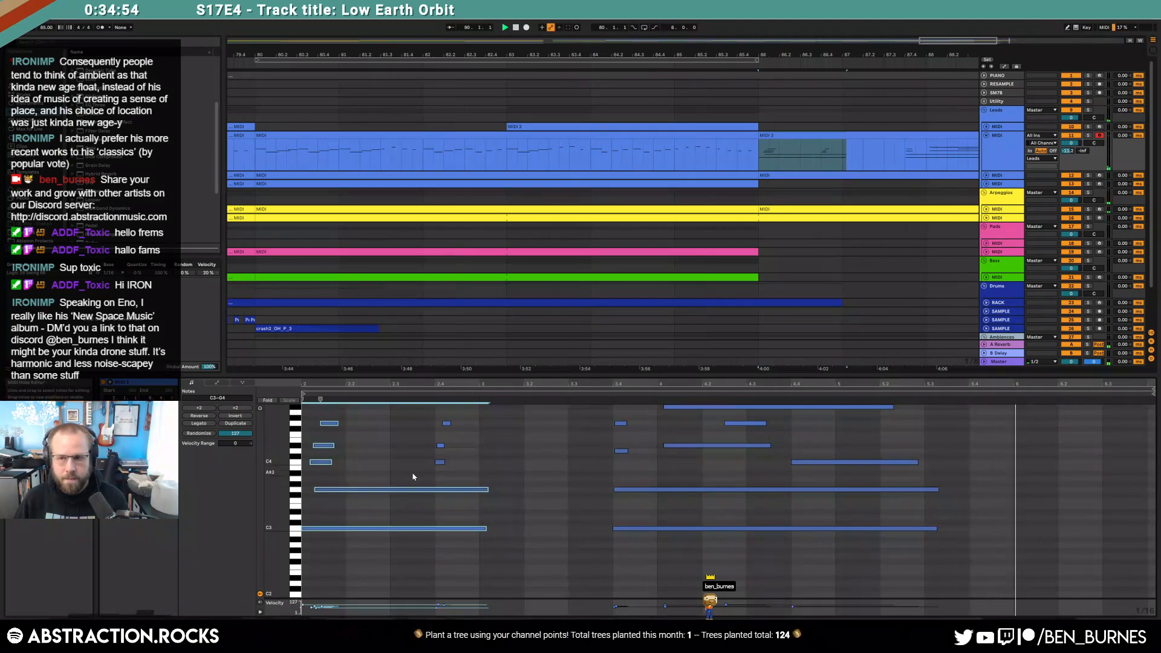
scroll(632, 466, "up", 2)
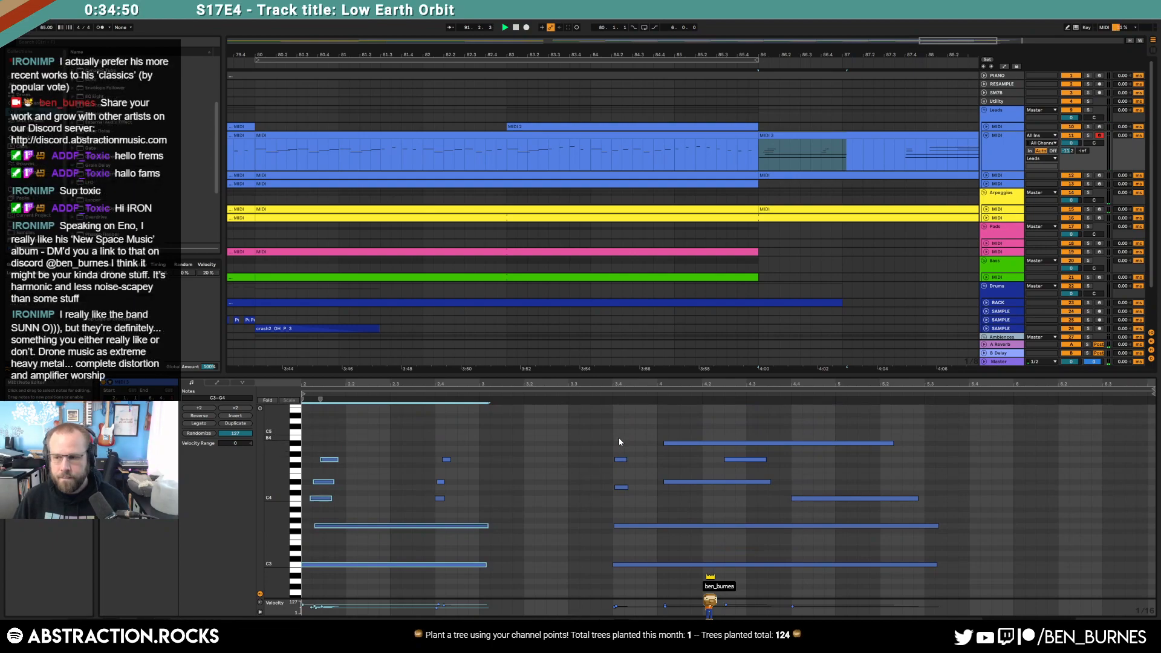
left_click(682, 152)
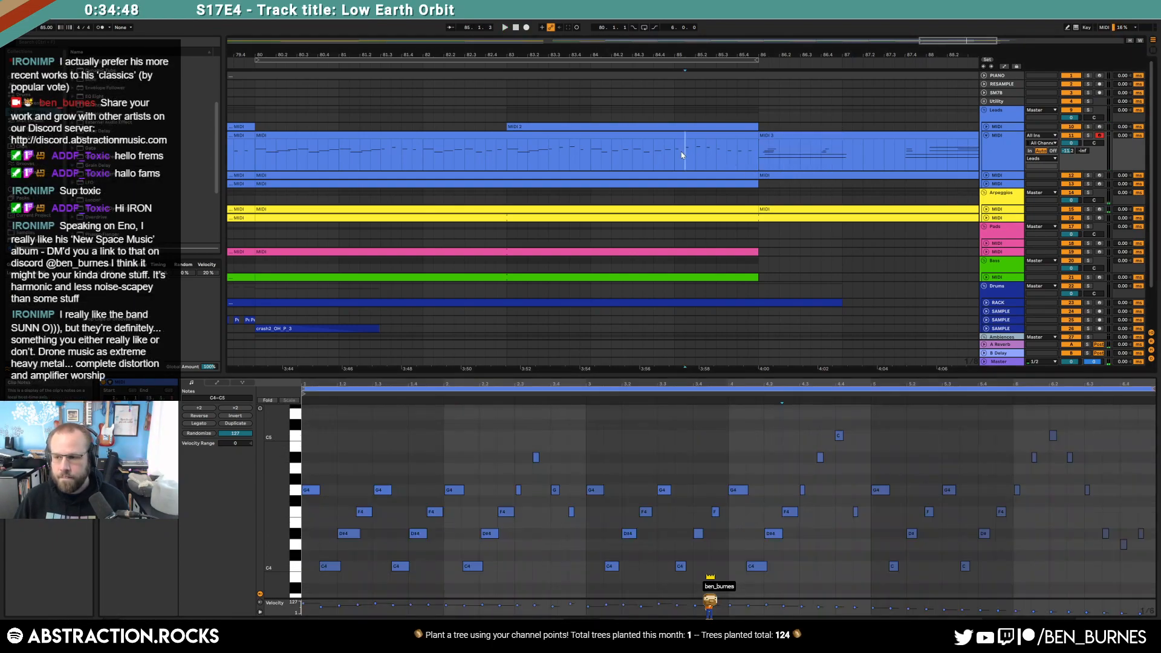
key("space")
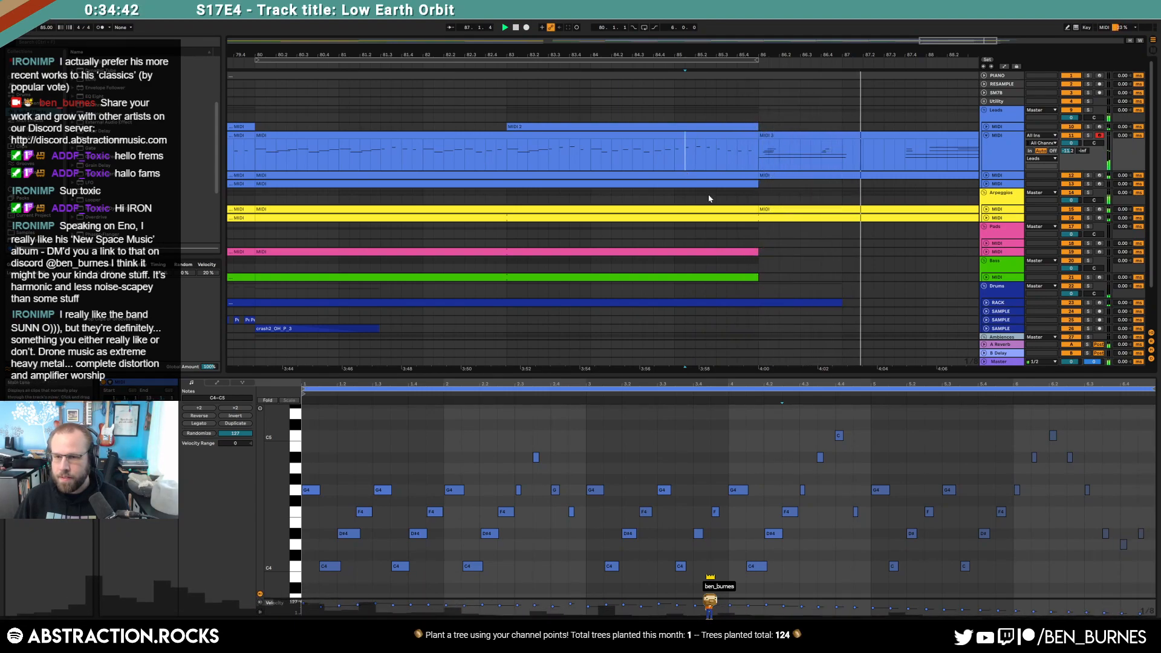
Step: Nudge the long upper notes of the second chord in the closing clip at bar 86 slightly earlier and audition it
left_click_drag(964, 40, 973, 28)
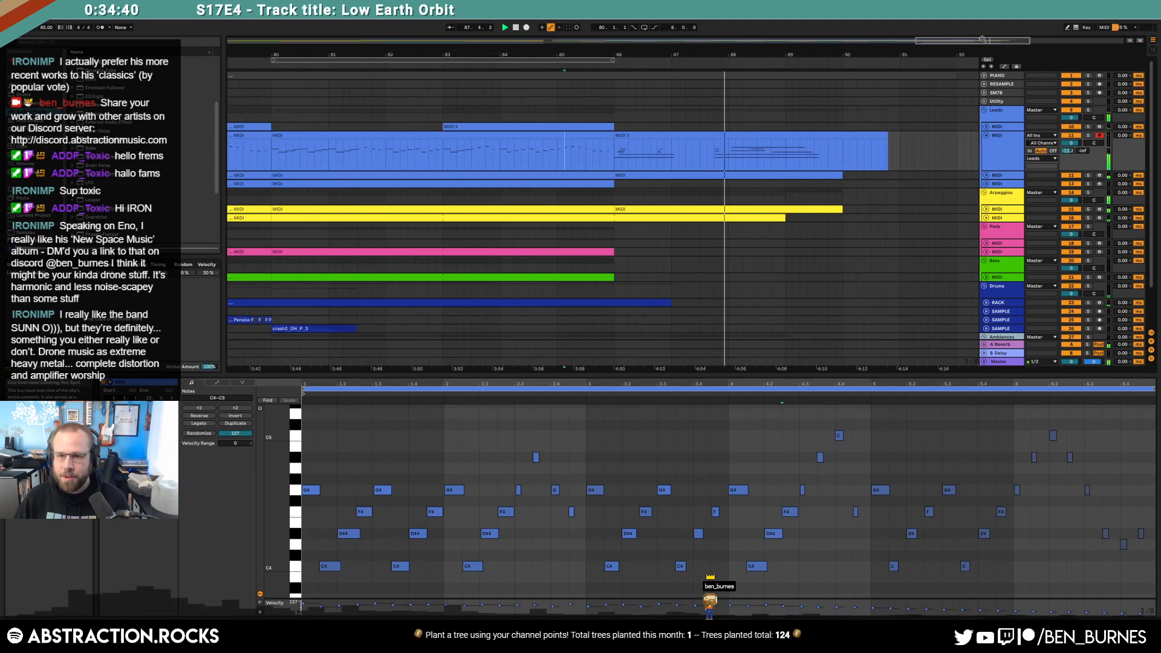
double_click(758, 136)
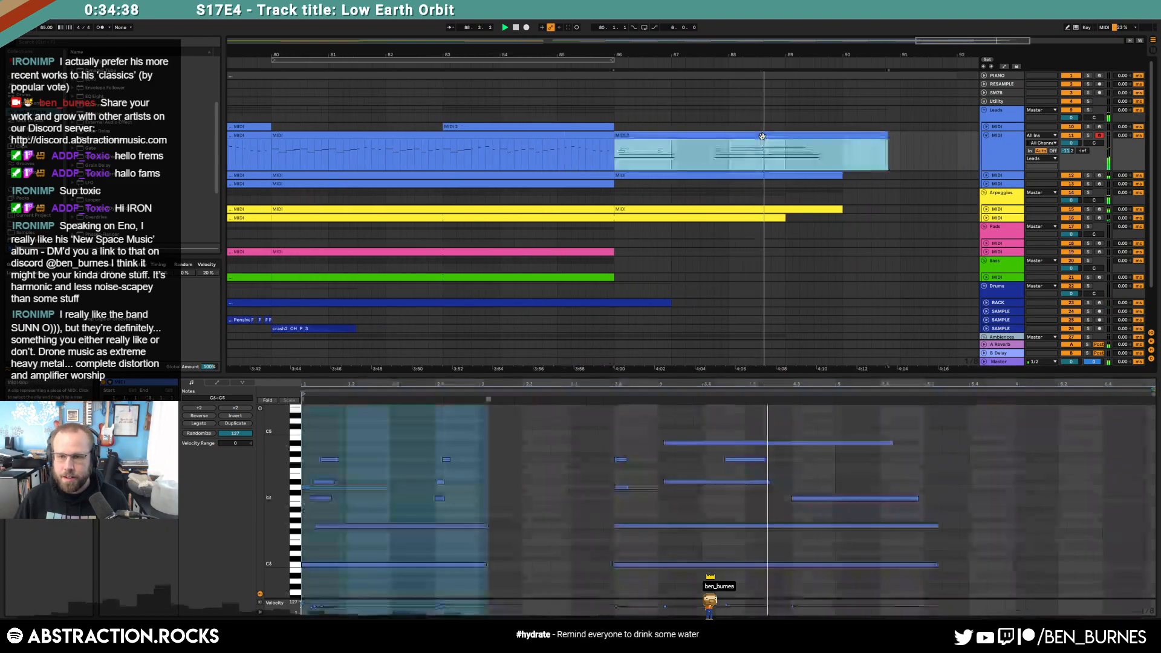
key("space")
left_click_drag(690, 417, 687, 505)
key("Left")
left_click(600, 391)
left_click(599, 395)
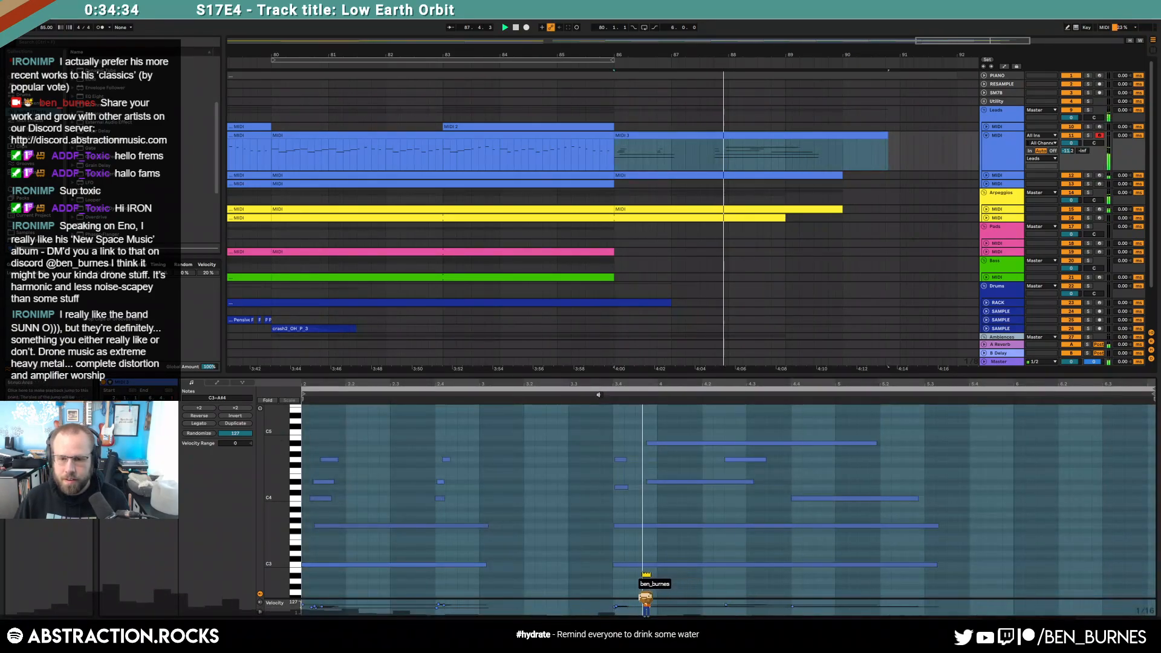
Step: Shift the same upper notes of the closing clip's second chord a little to the right for a looser entry
scroll(653, 440, "left", 3)
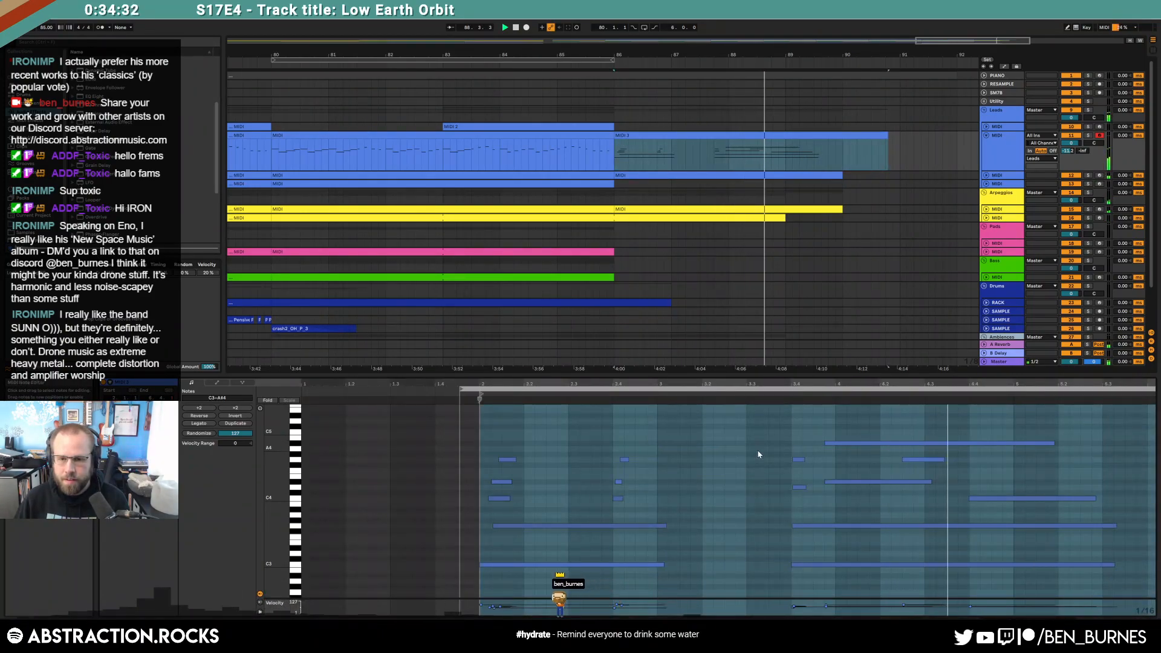
left_click_drag(847, 429, 847, 498)
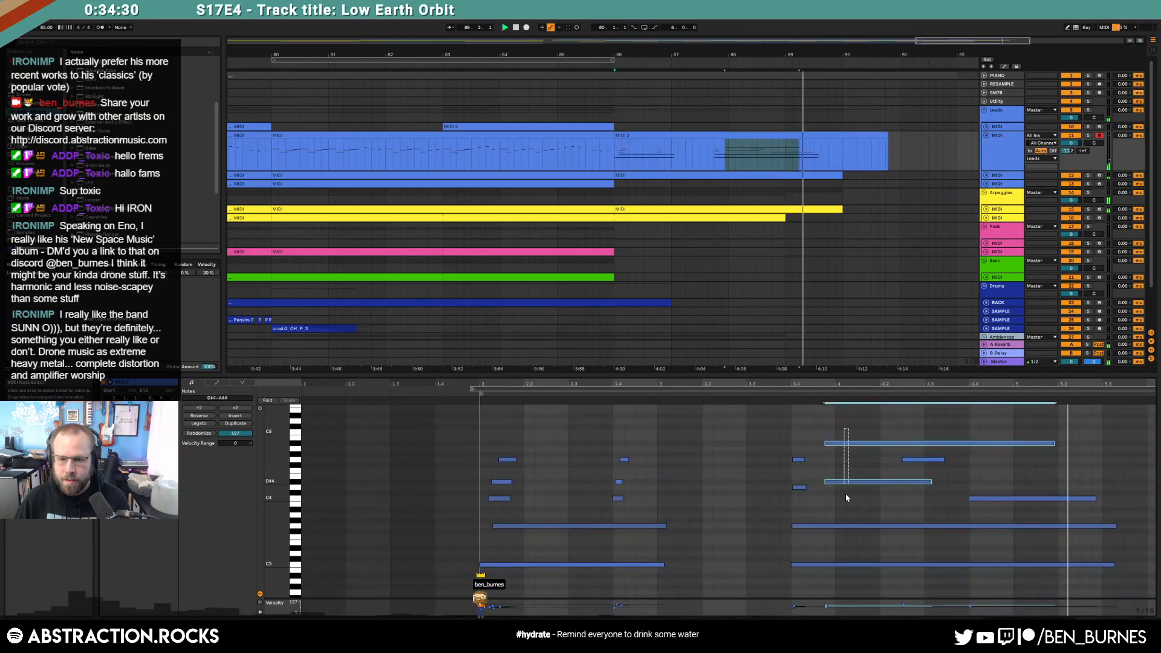
key("Right")
left_click(823, 438)
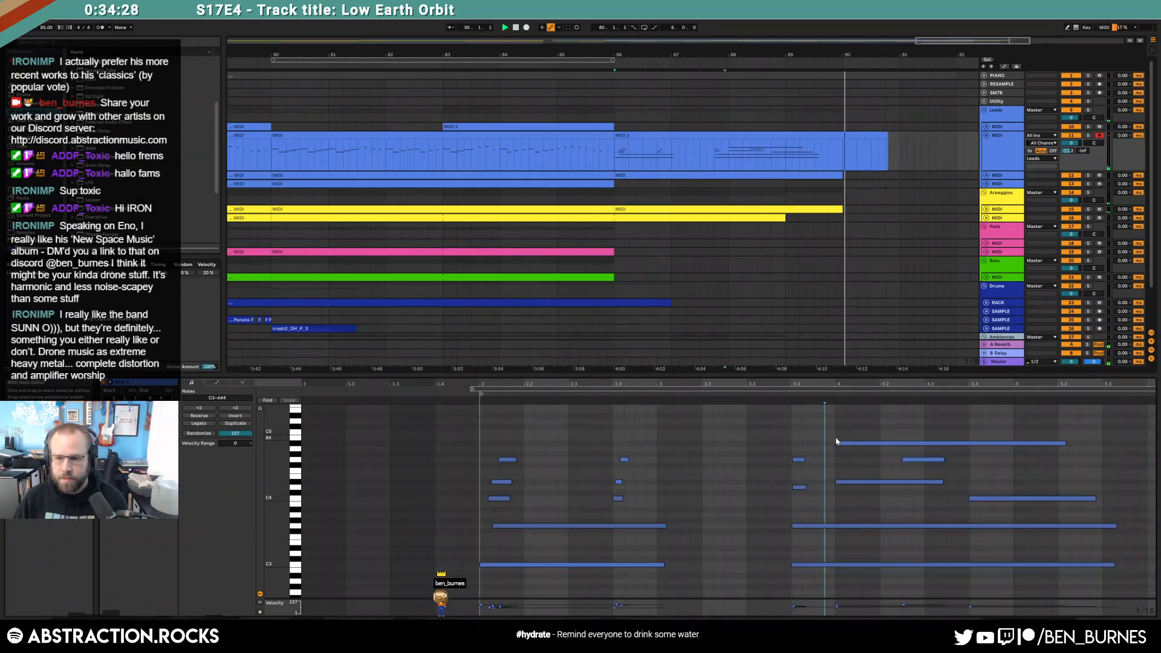
Step: Return to the full arrangement view and play the track from the beginning
key("shift+Tab")
key("space")
left_click_drag(995, 42, 995, 20)
key("shift+Tab")
key("shift+Tab")
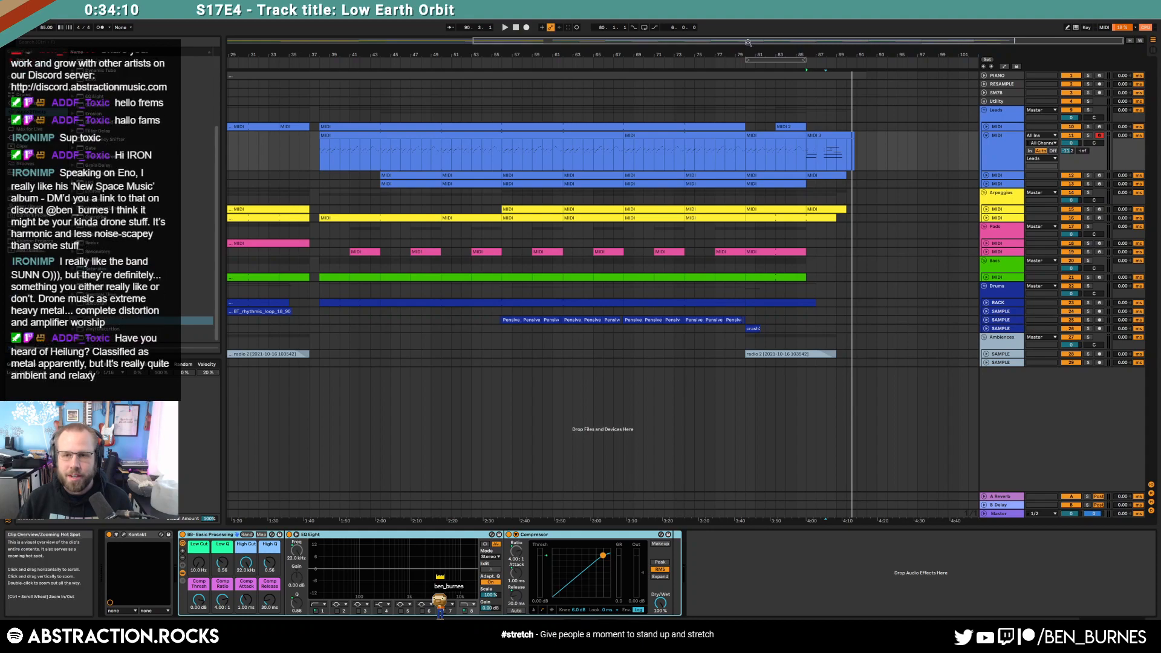
left_click_drag(664, 41, 665, 24)
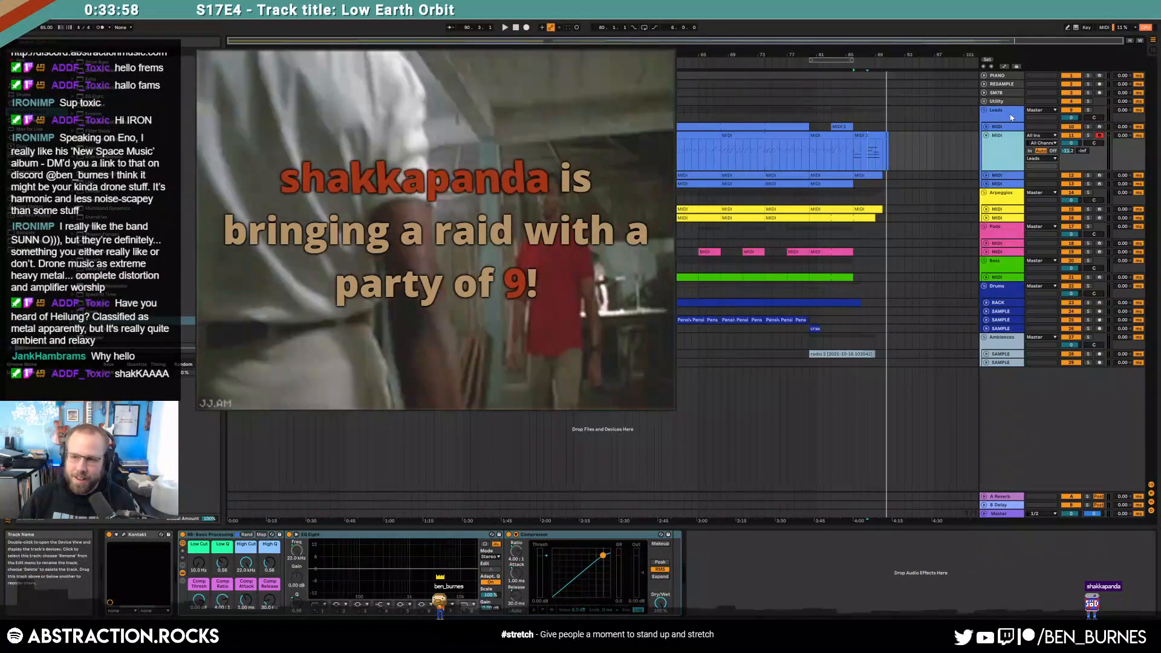
double_click(516, 28)
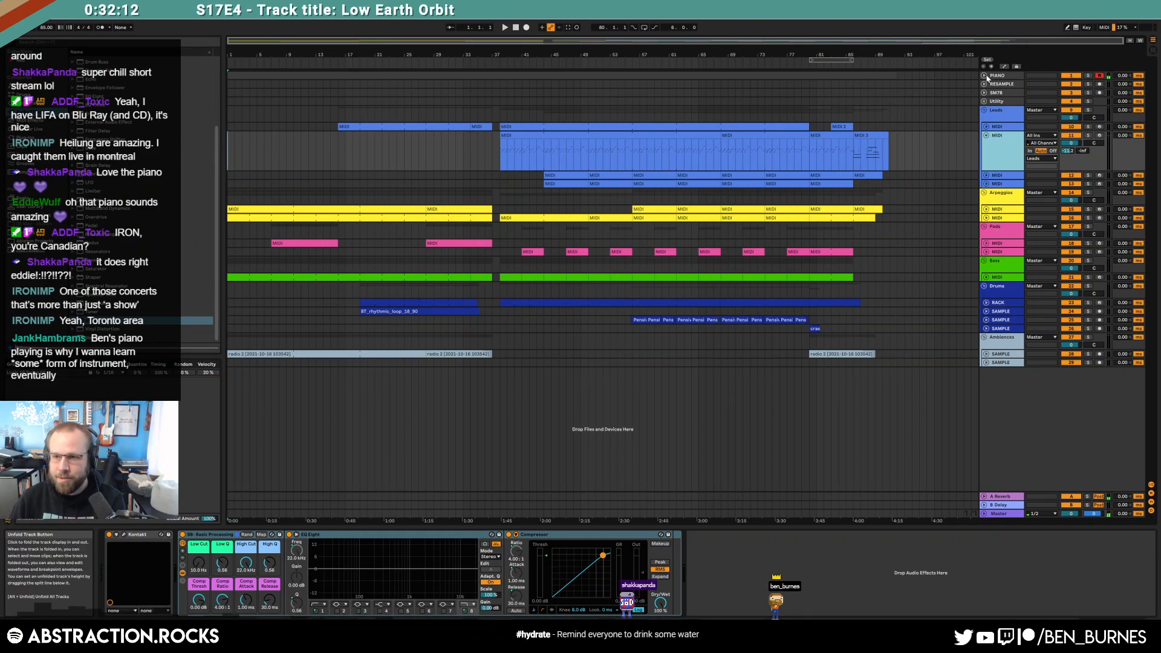
left_click(984, 75)
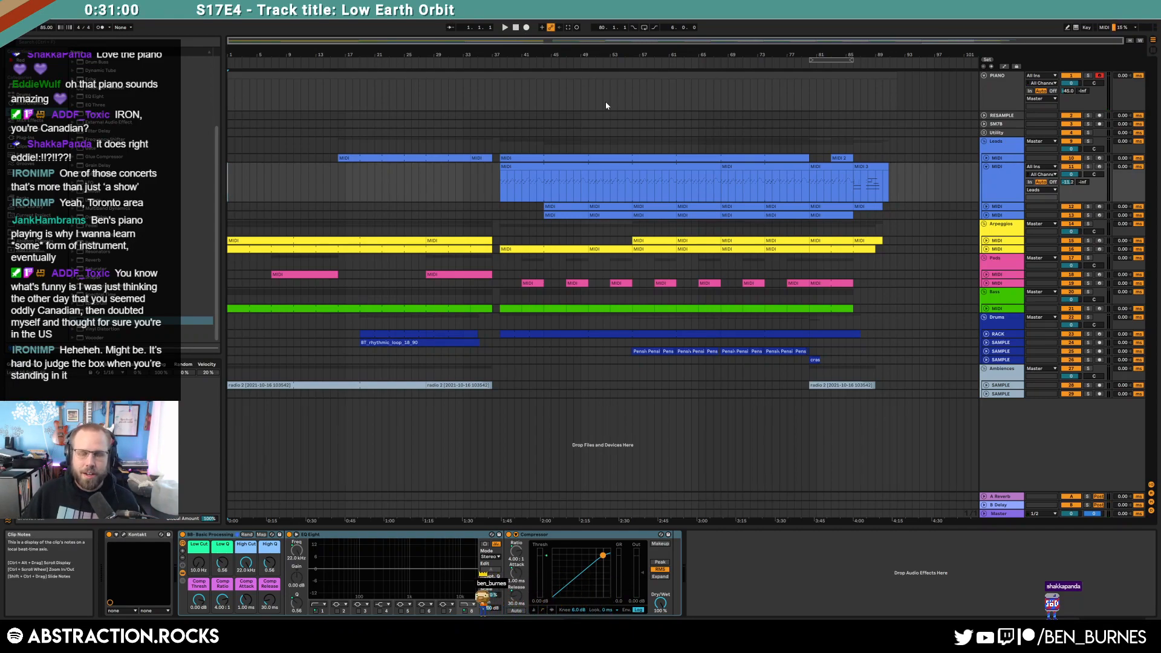
key("space")
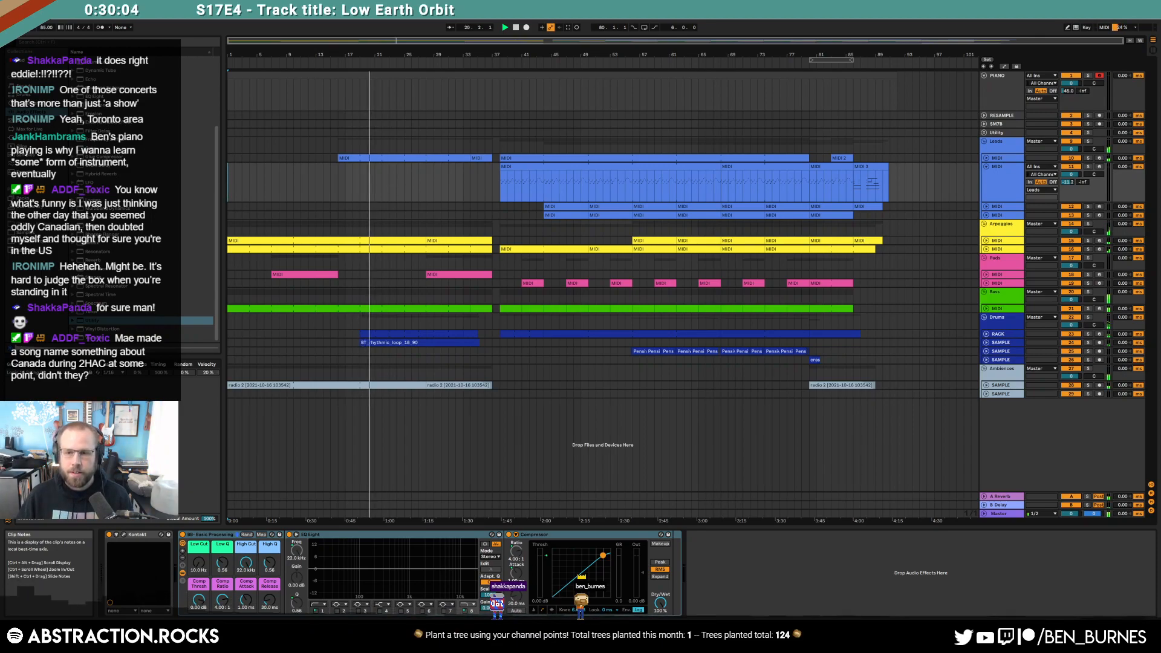
Step: Lower the gain of the BT_rhythmic_loop clip on the first drum sample track to -4.73 dB
left_click(987, 342)
left_click(1001, 350)
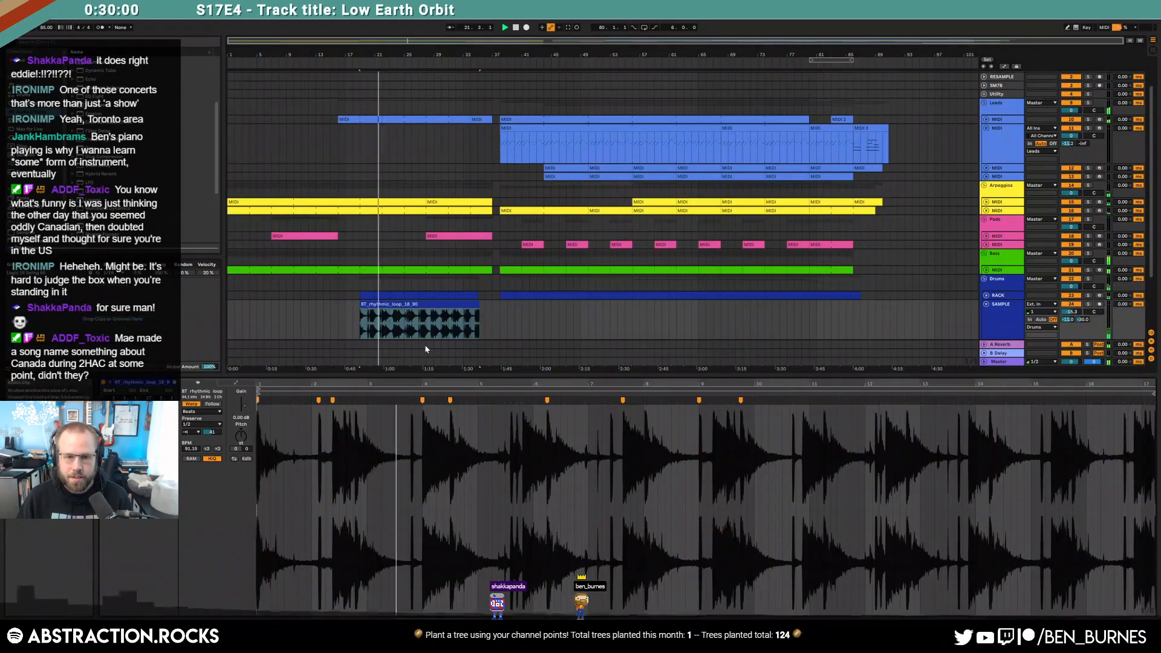
double_click(425, 343)
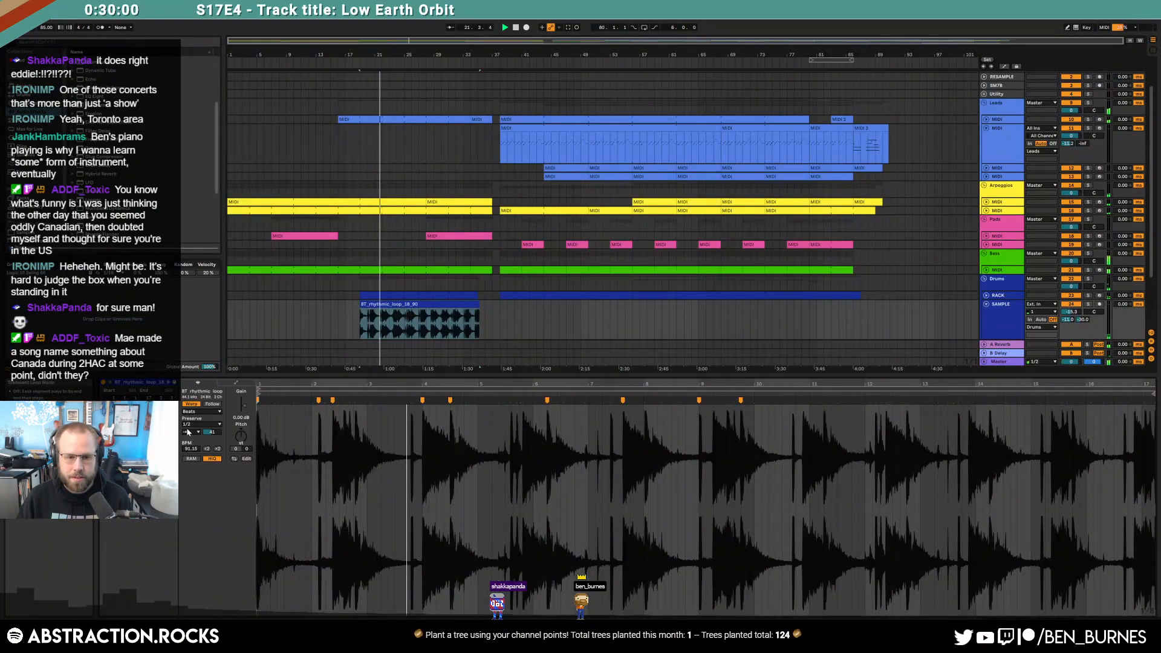
left_click_drag(243, 406, 243, 414)
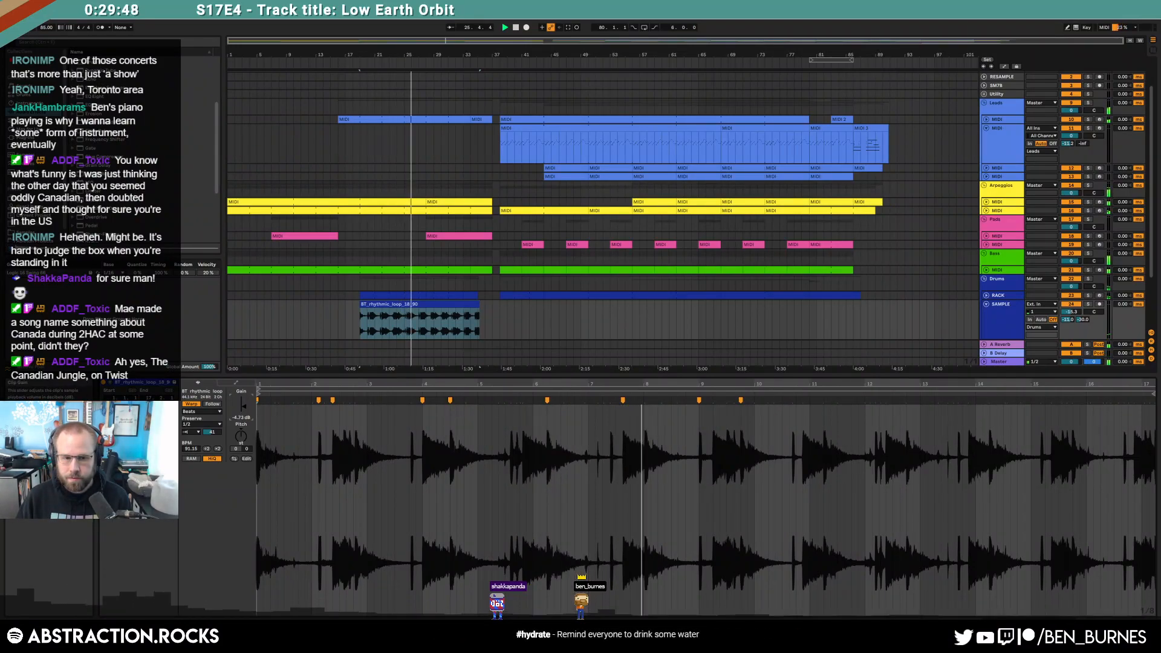
left_click_drag(244, 407, 244, 406)
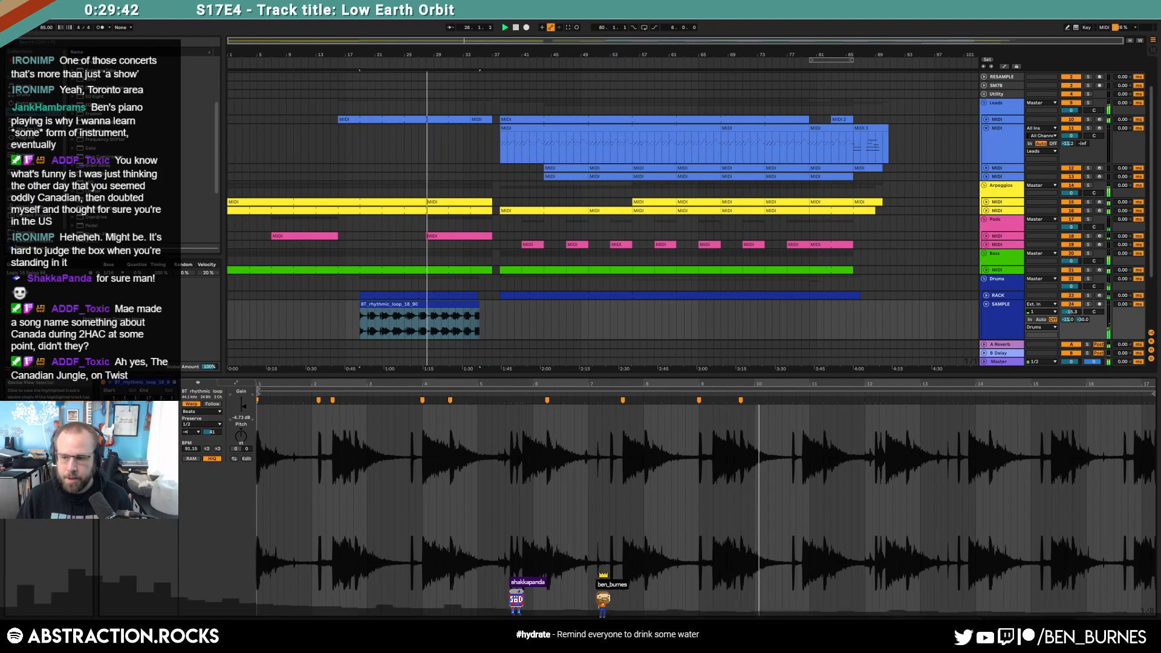
key("shift+Tab")
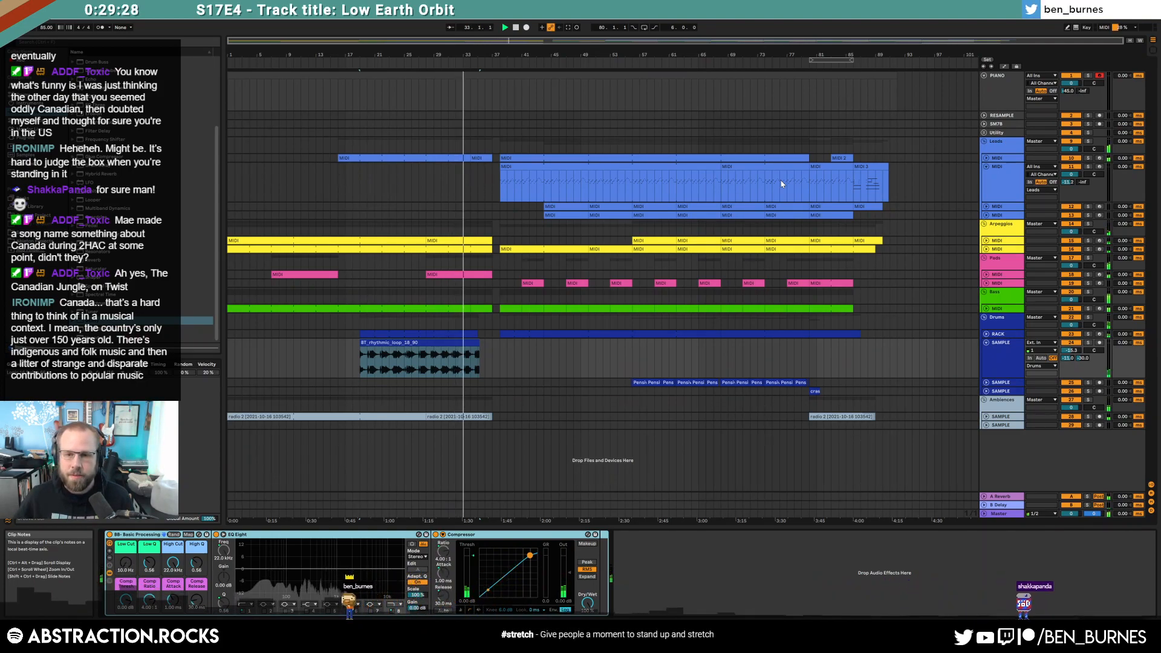
left_click(986, 343)
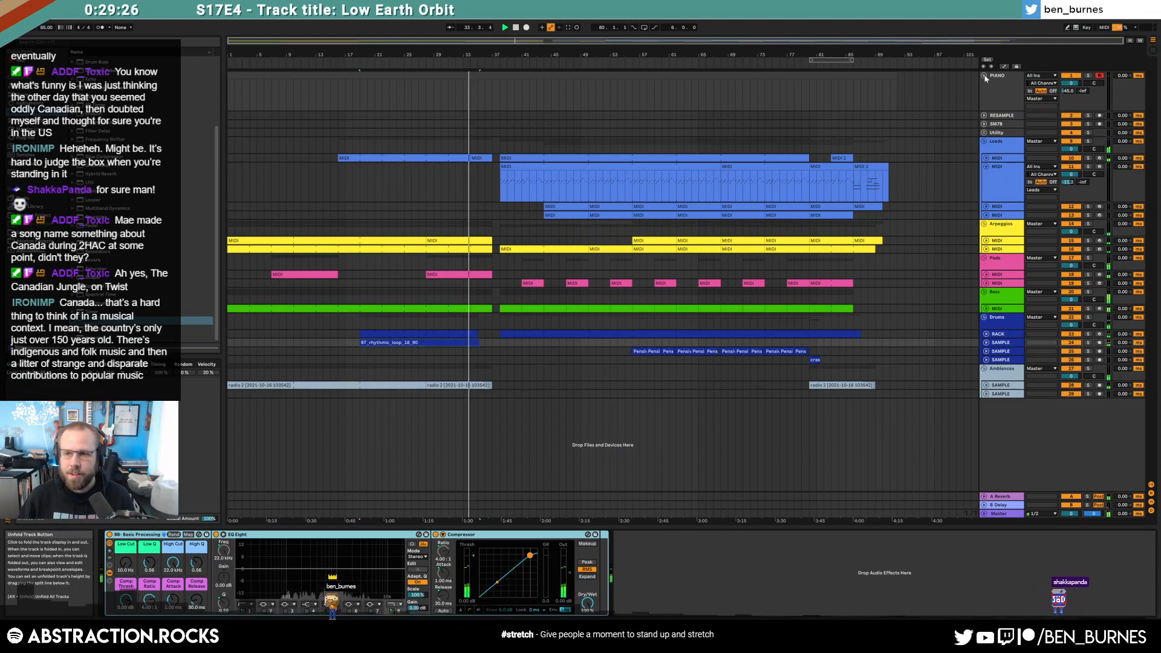
Step: Adjust the Jitter of the Redux effect on the first Leads track during playback
left_click(984, 76)
left_click(996, 76)
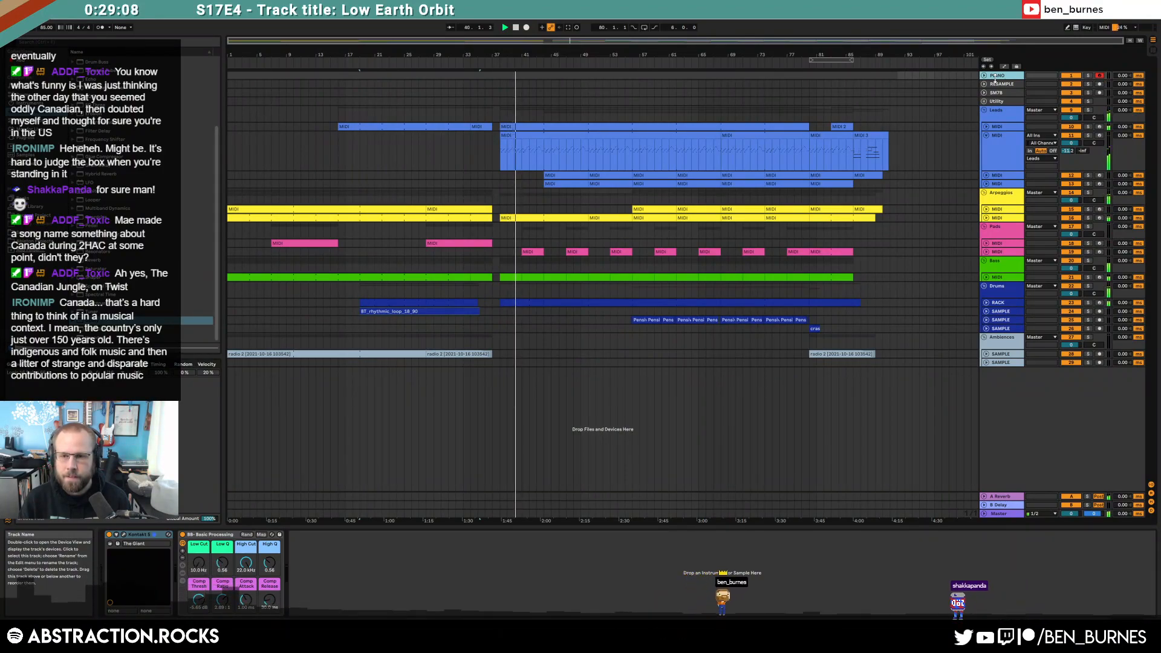
left_click(986, 126)
left_click(1006, 132)
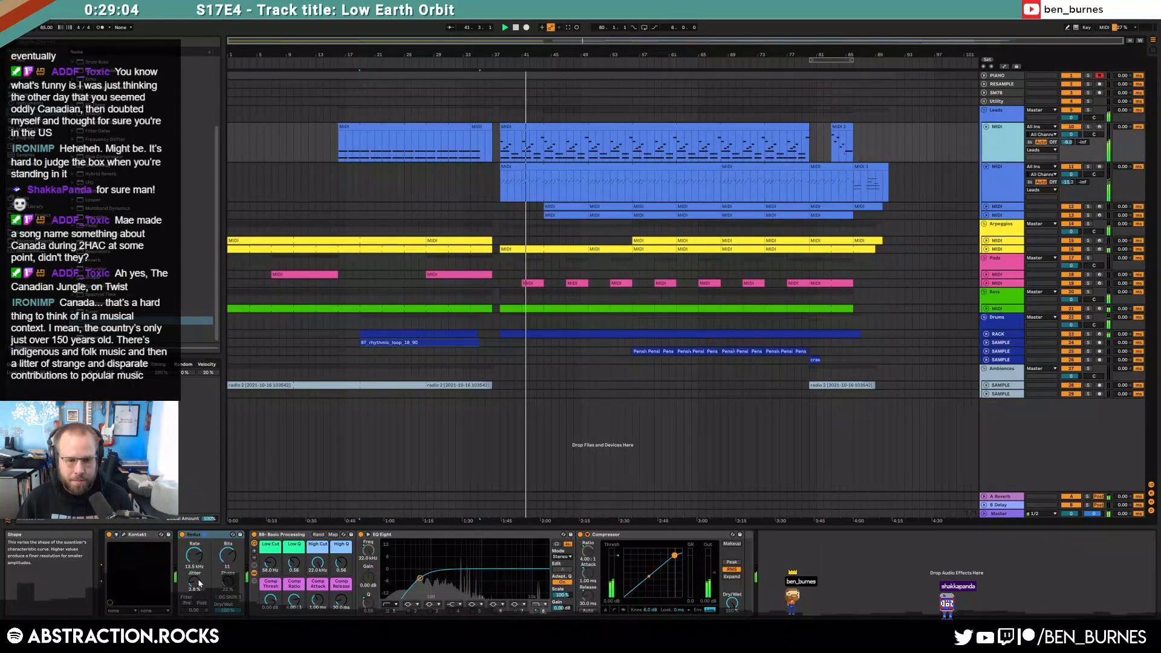
left_click_drag(194, 582, 195, 587)
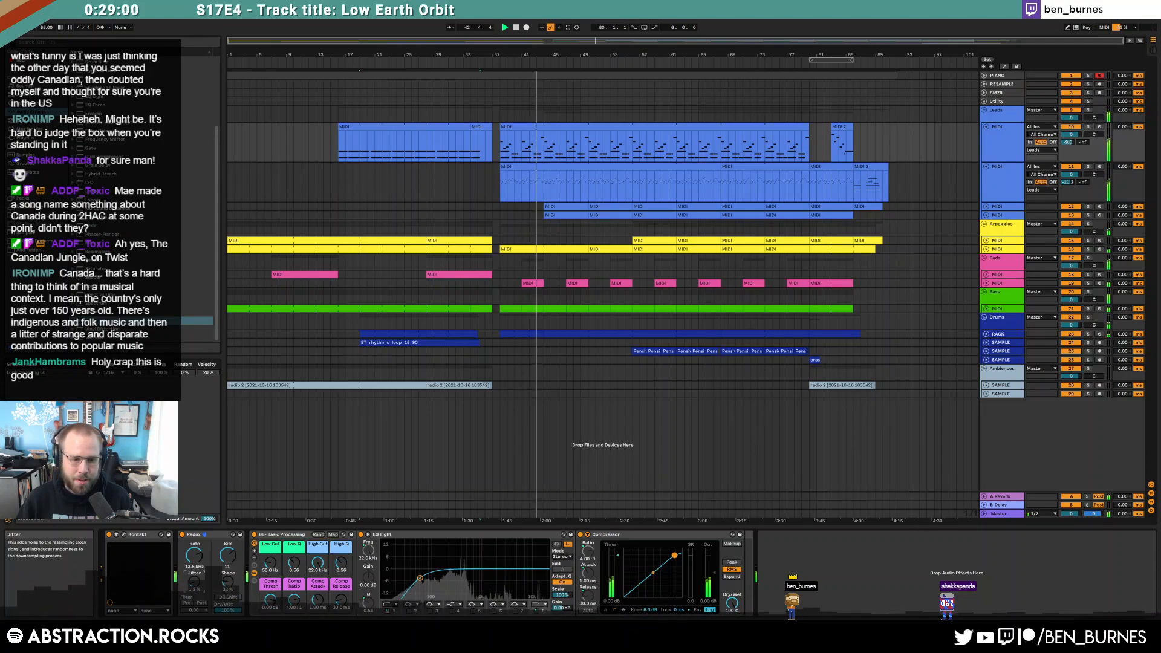
left_click_drag(199, 582, 198, 572)
Step: Lower the Redux Jitter automation on the first Leads track to 0.3 % for the section from bar 37 onward
key("a")
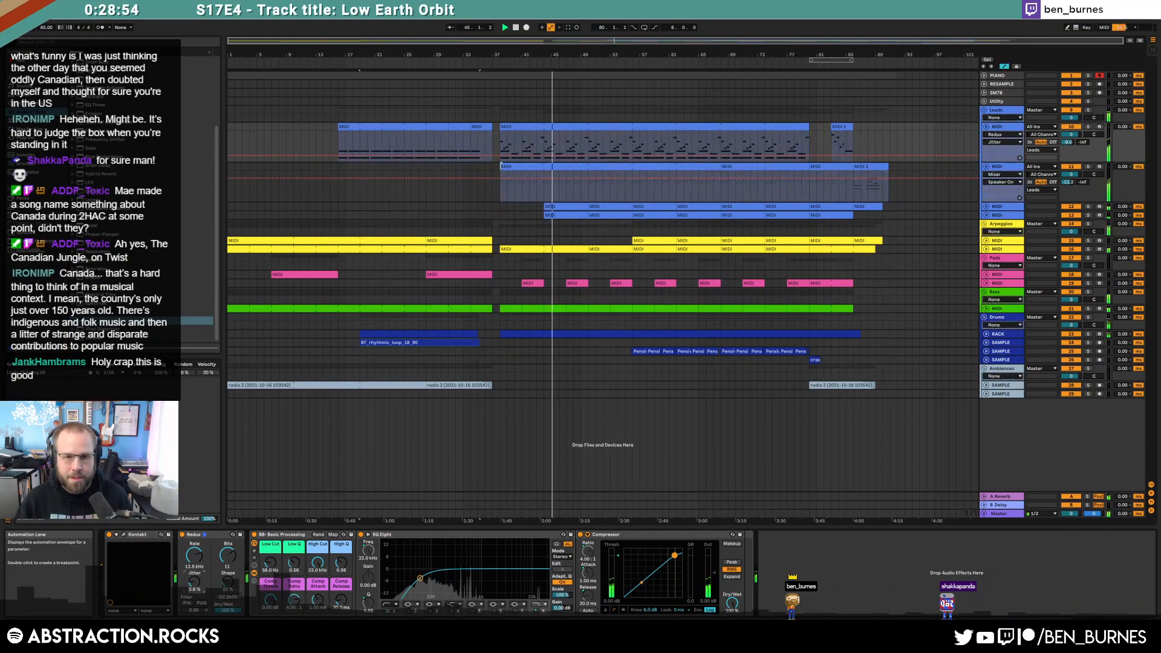
scroll(492, 143, "up", 8)
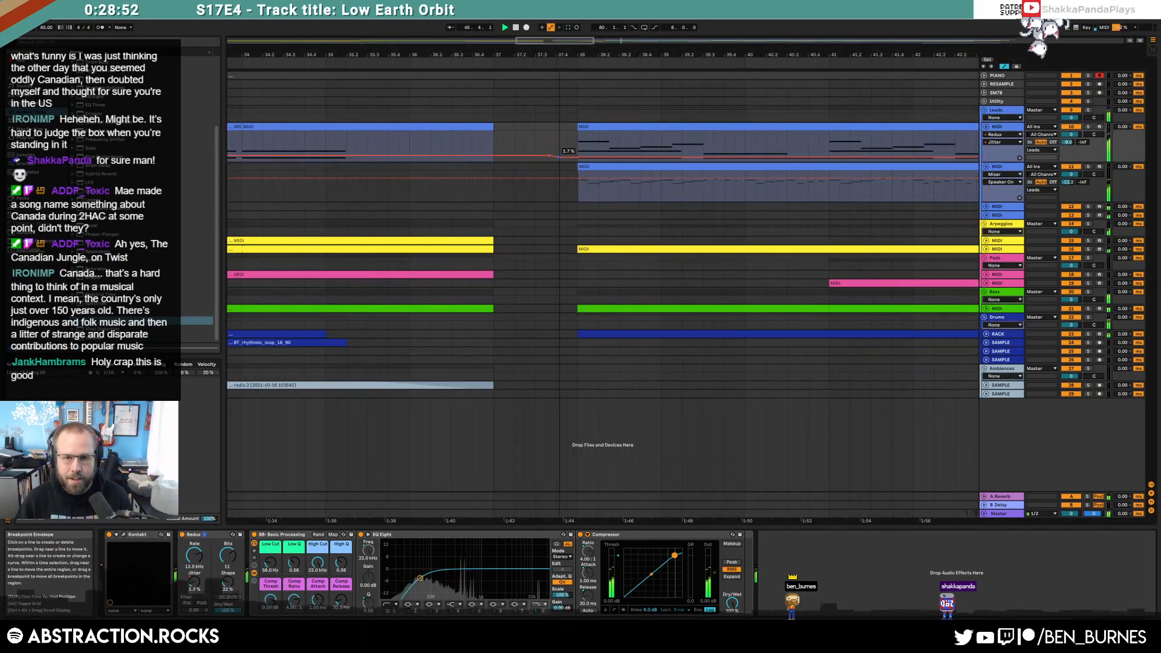
scroll(583, 149, "down", 4)
scroll(584, 148, "down", 6)
key("a")
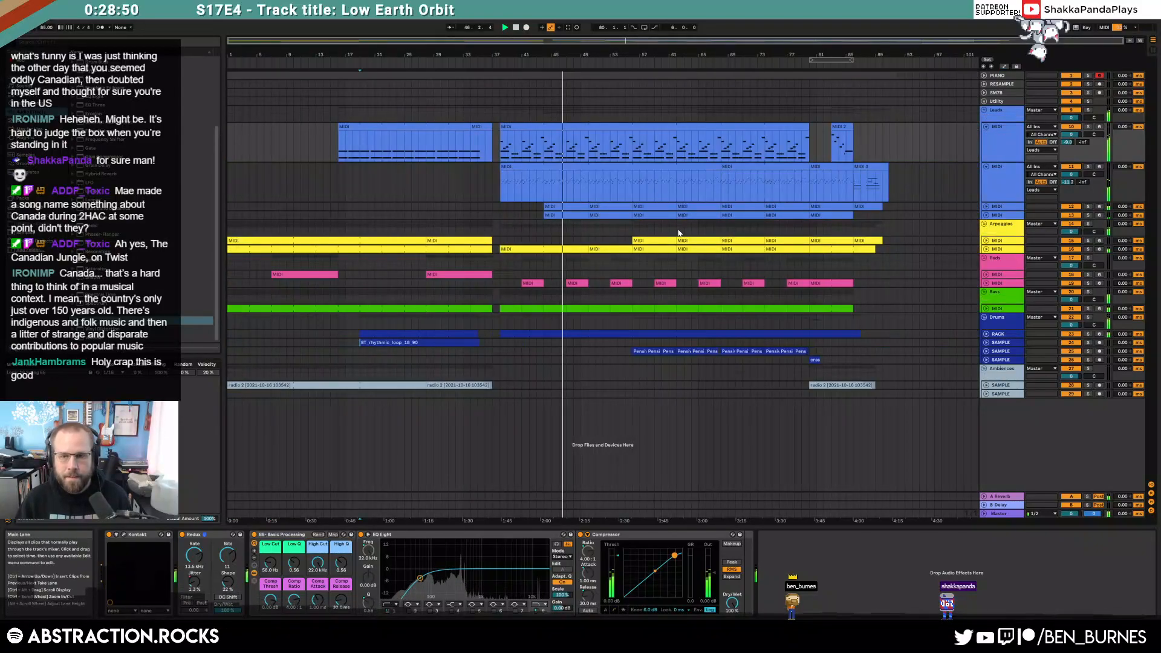
key("a")
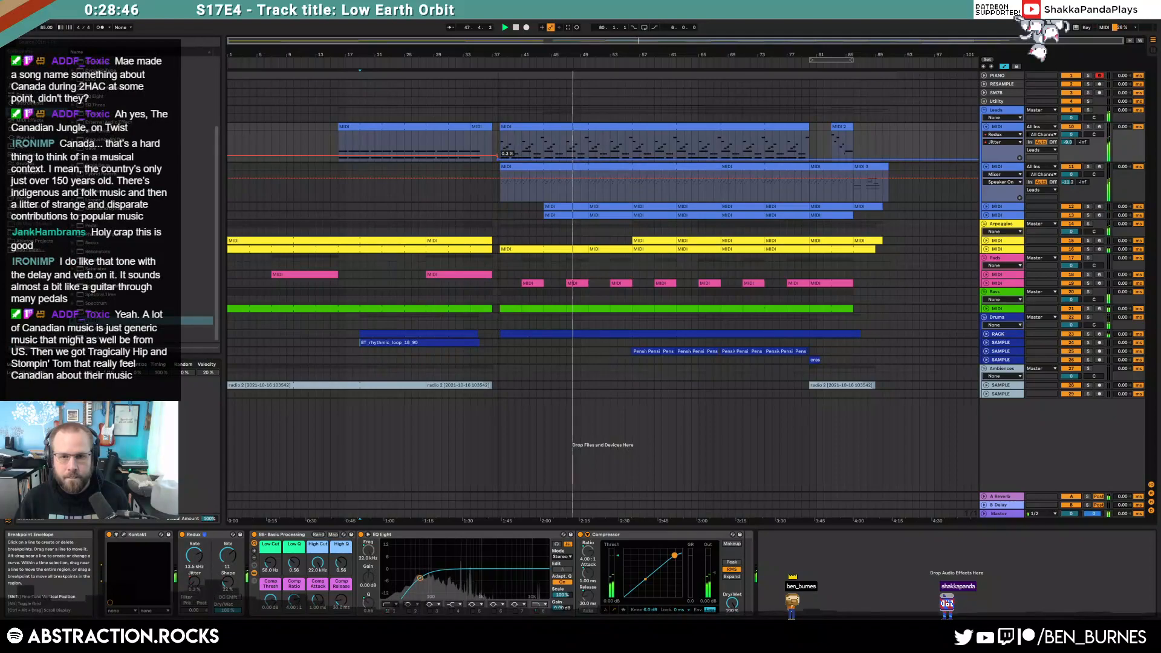
left_click(522, 151)
key("a")
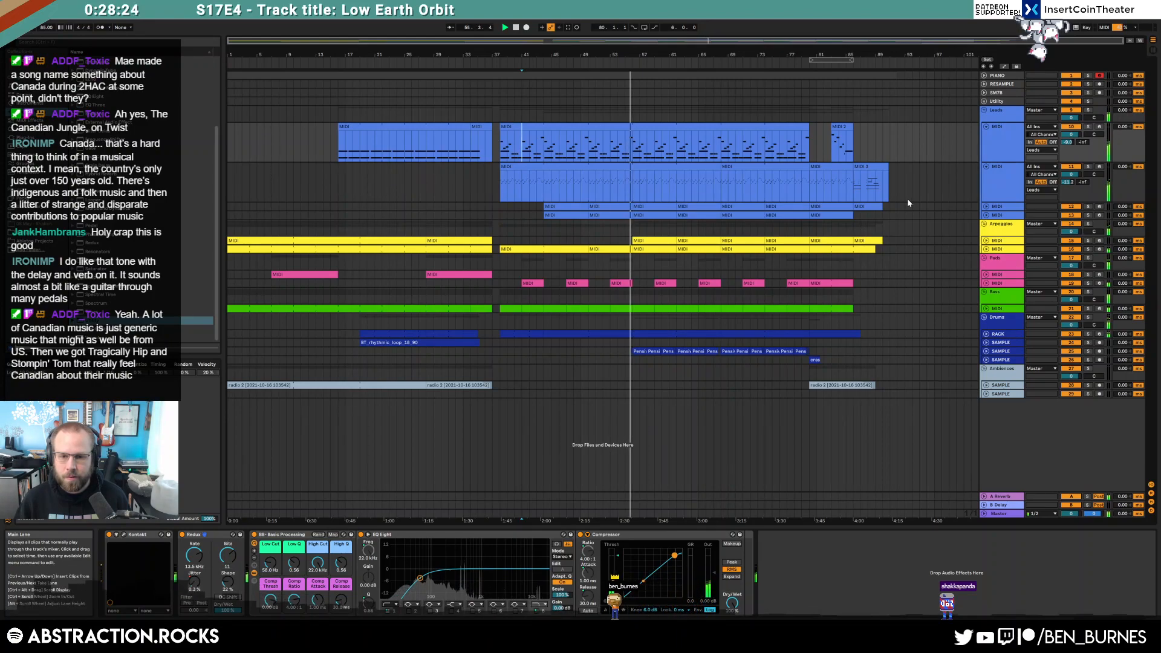
Step: Fine-tune the volume of the Pensive drum loop's sample track
left_click(986, 351)
left_click_drag(1071, 359, 1071, 358)
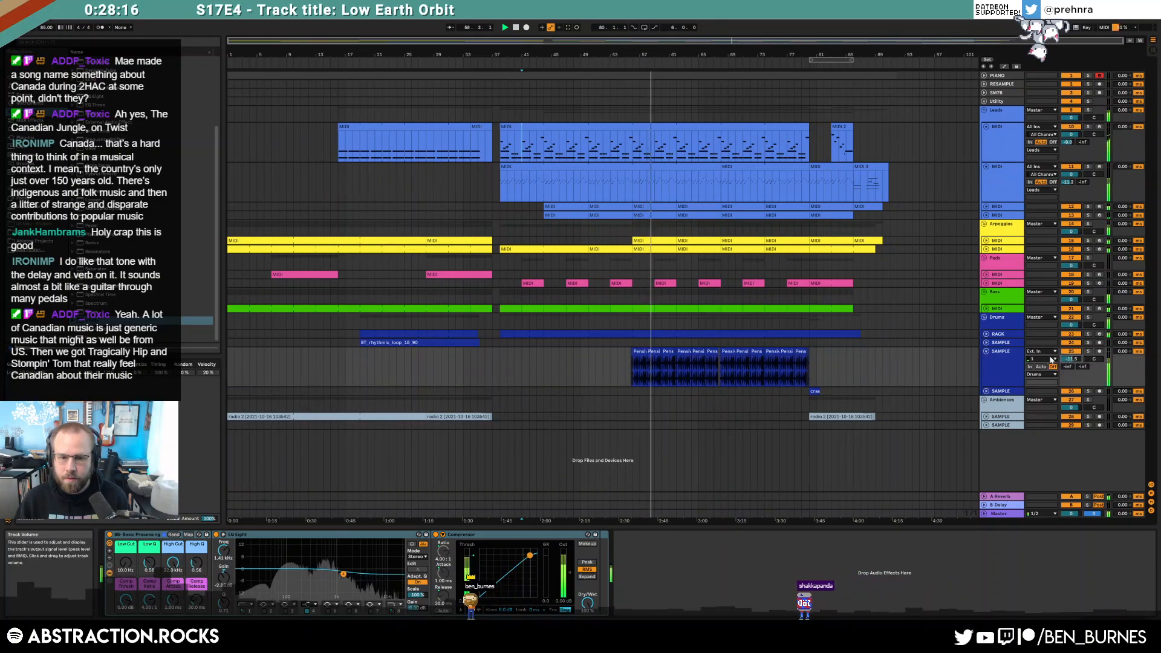
left_click(987, 352)
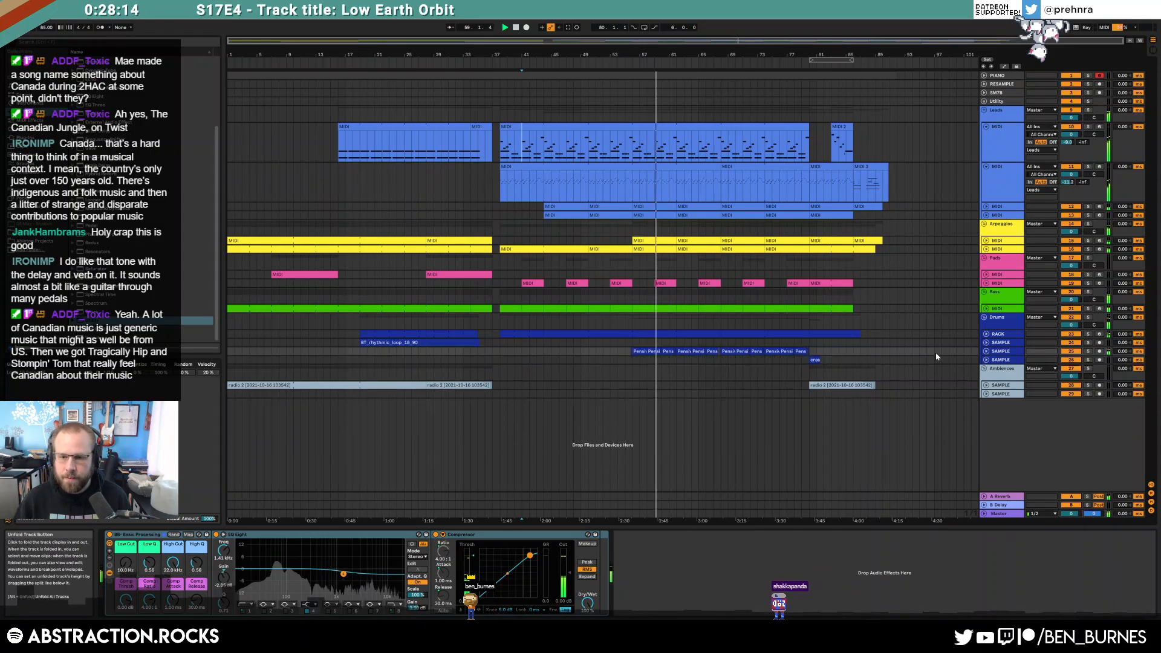
Step: Copy a short hit from the start of bar 61 of the Pensive drum loop and insert it around the middle of that bar
left_click(987, 352)
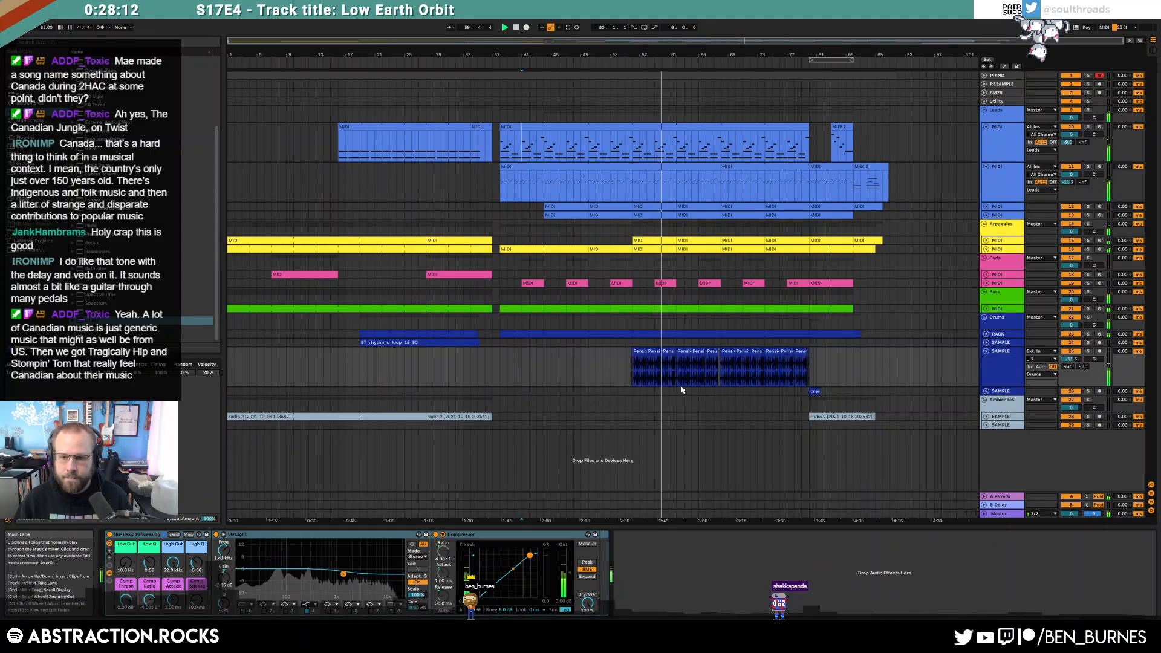
scroll(641, 383, "up", 10)
left_click_drag(544, 382, 555, 381)
left_click(614, 367)
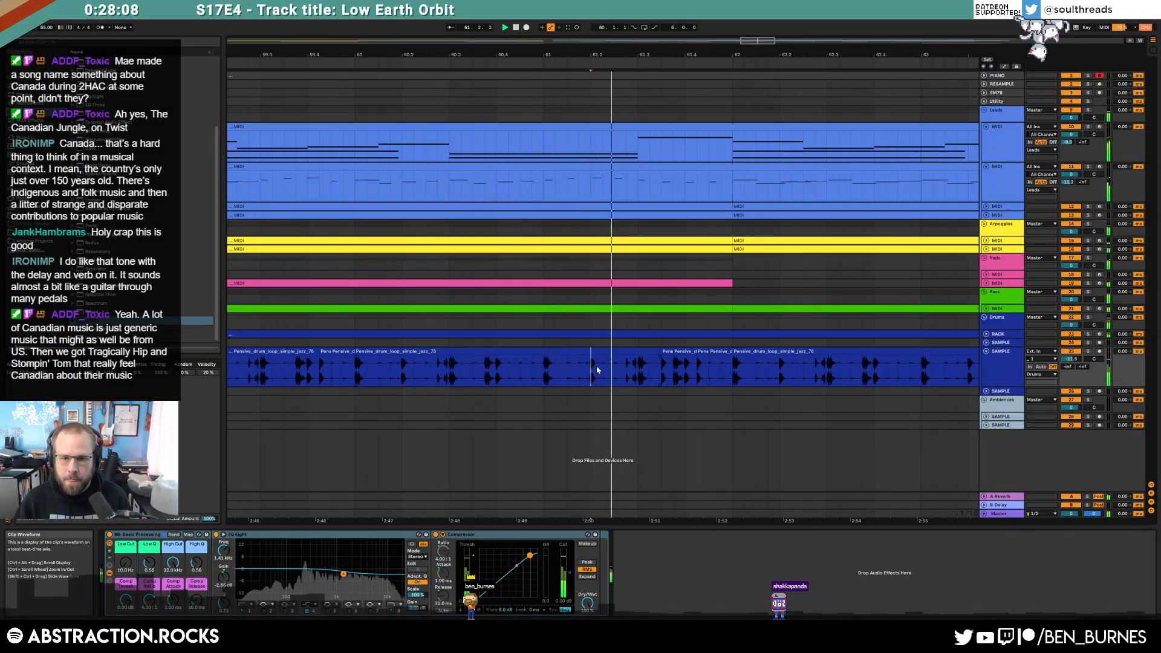
left_click_drag(627, 375, 637, 382)
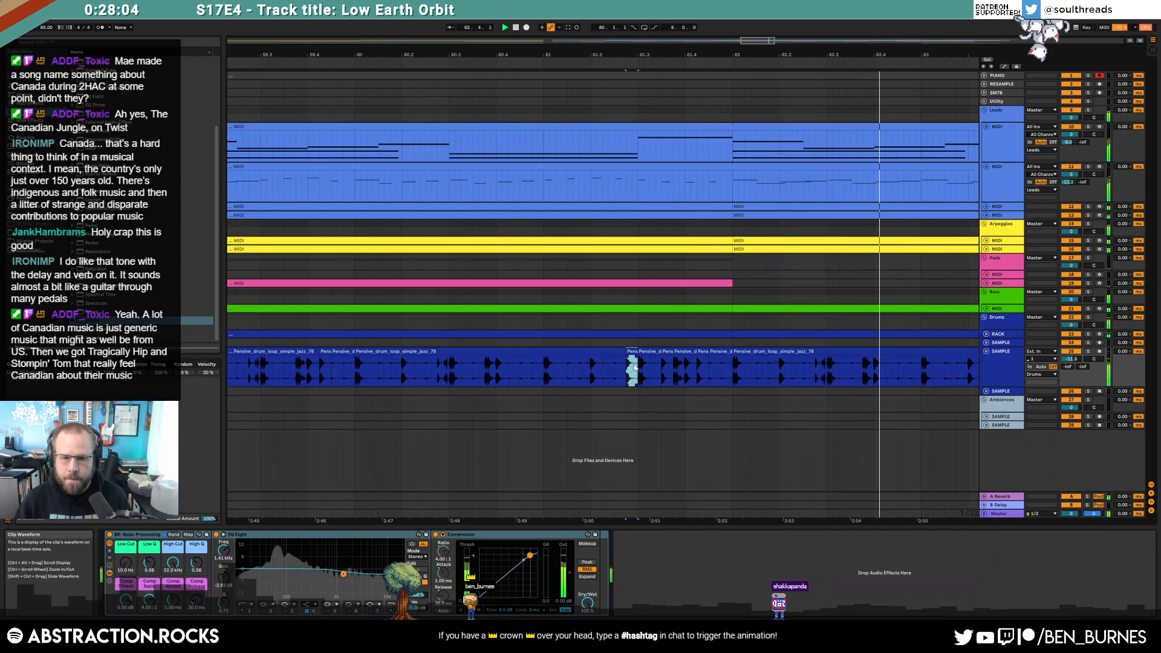
left_click(634, 353)
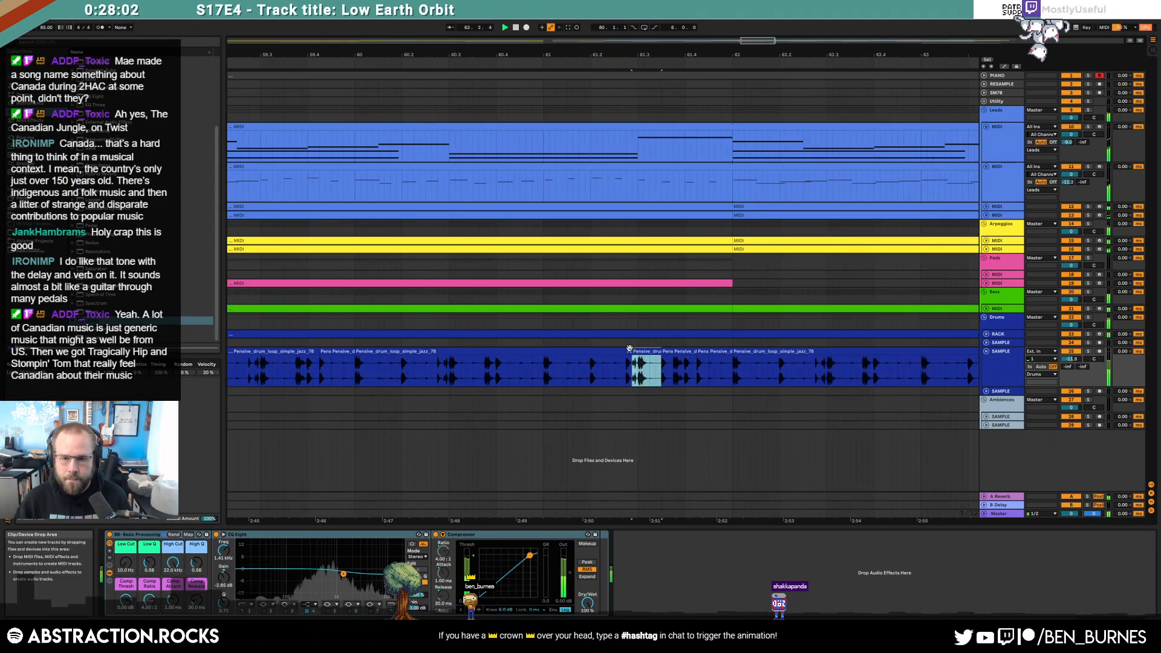
left_click(630, 350)
Step: Paste the short drum slice into the Pensive drum loop once in bar 65 and once in bar 66
scroll(336, 347, "right", 10)
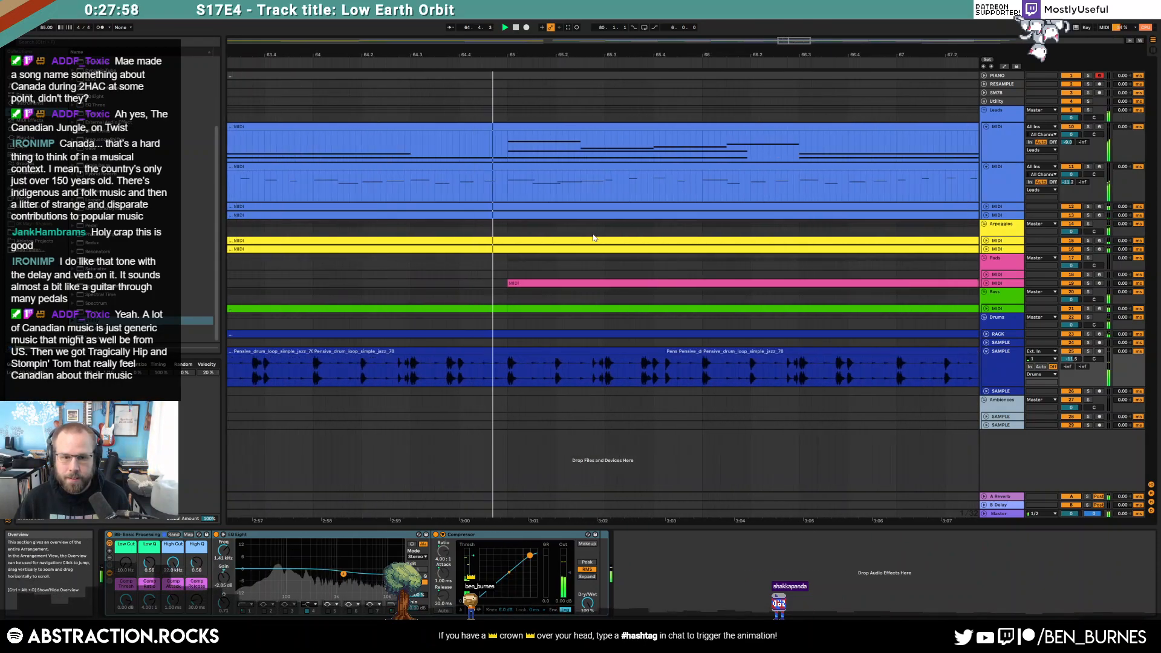
left_click(583, 374)
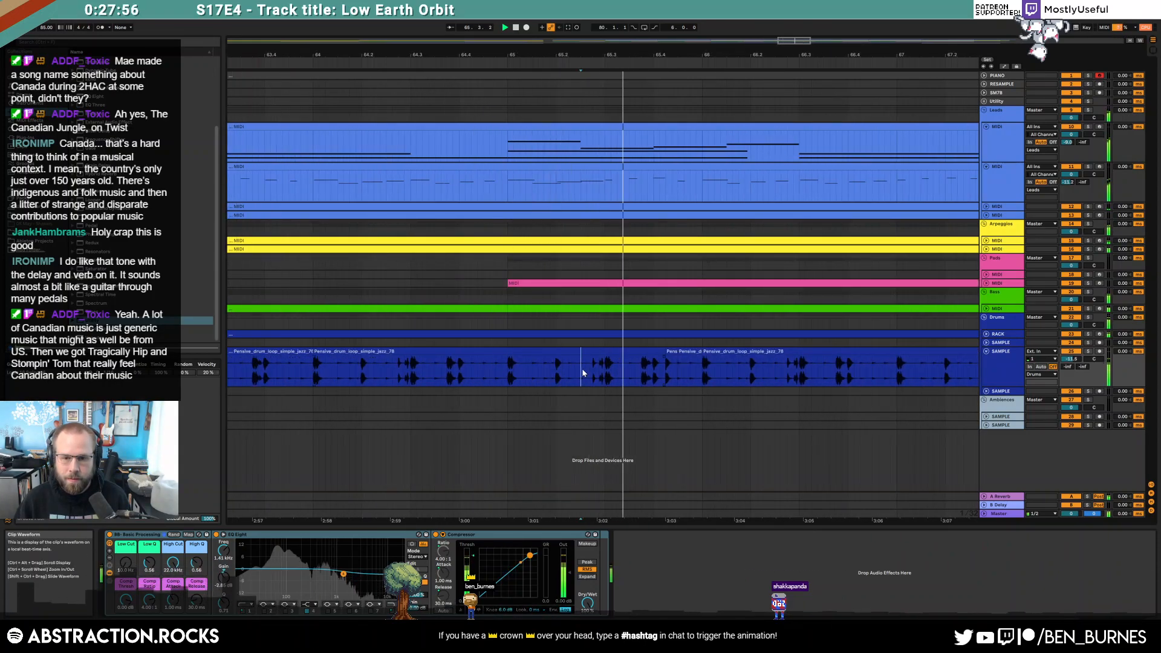
key("ctrl+v")
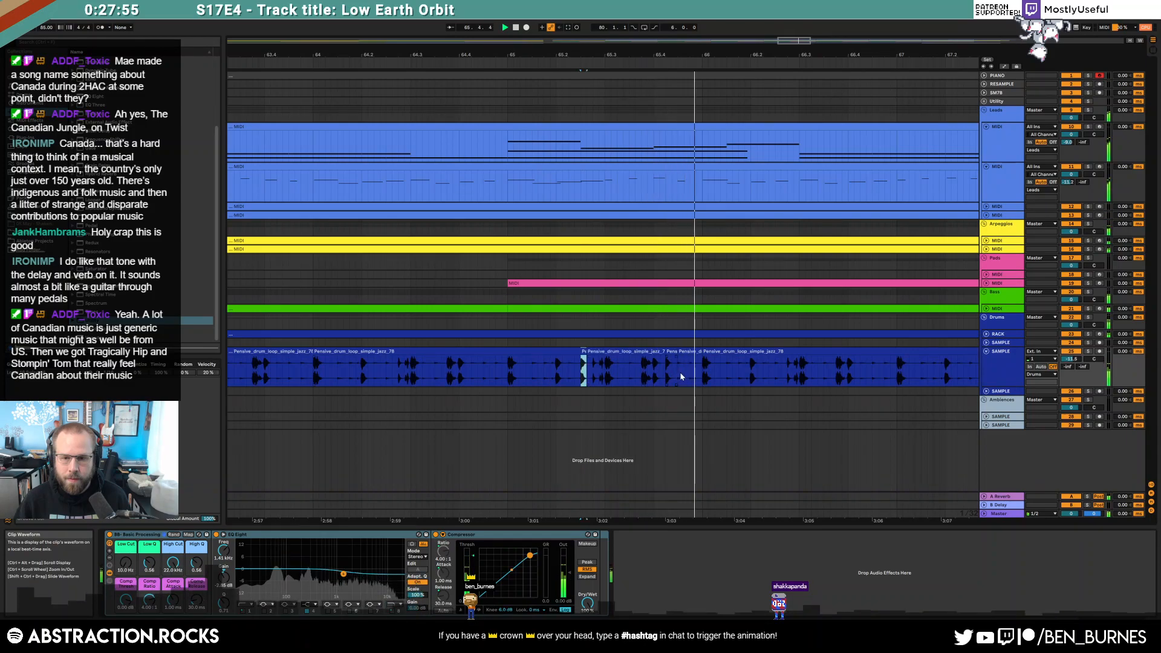
left_click(744, 370)
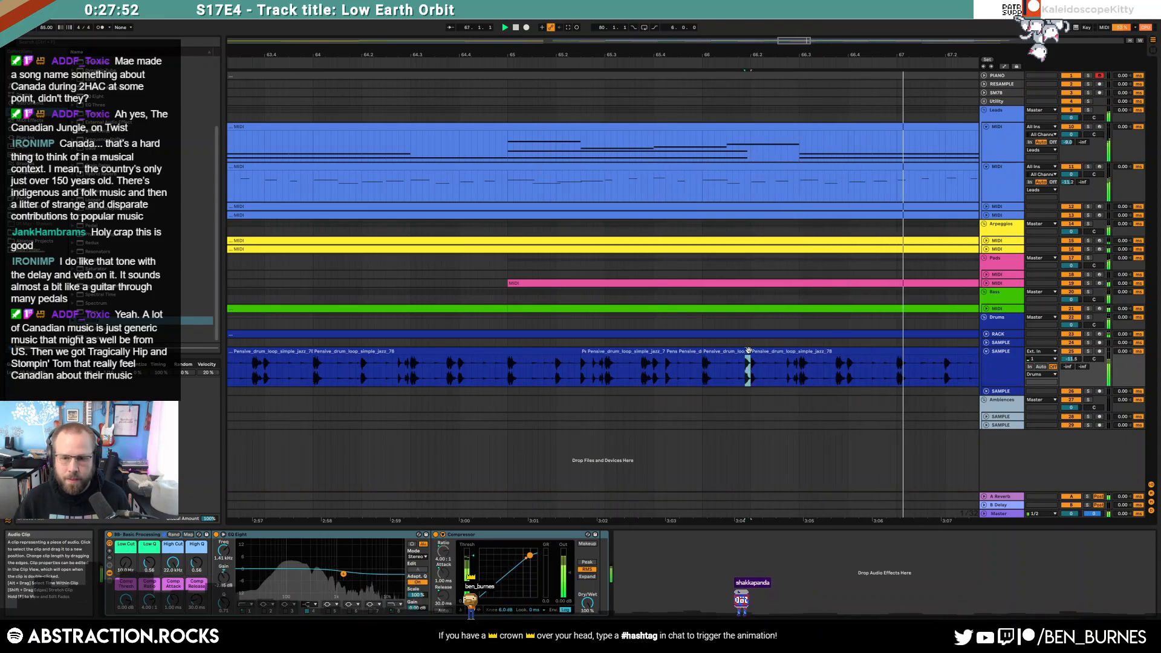
Step: Set the bar 66 drum slice's gain to -2.79 dB, and paste the slice early in bar 69 and at the end of bar 70
key("ctrl+v")
left_click_drag(247, 409, 246, 415)
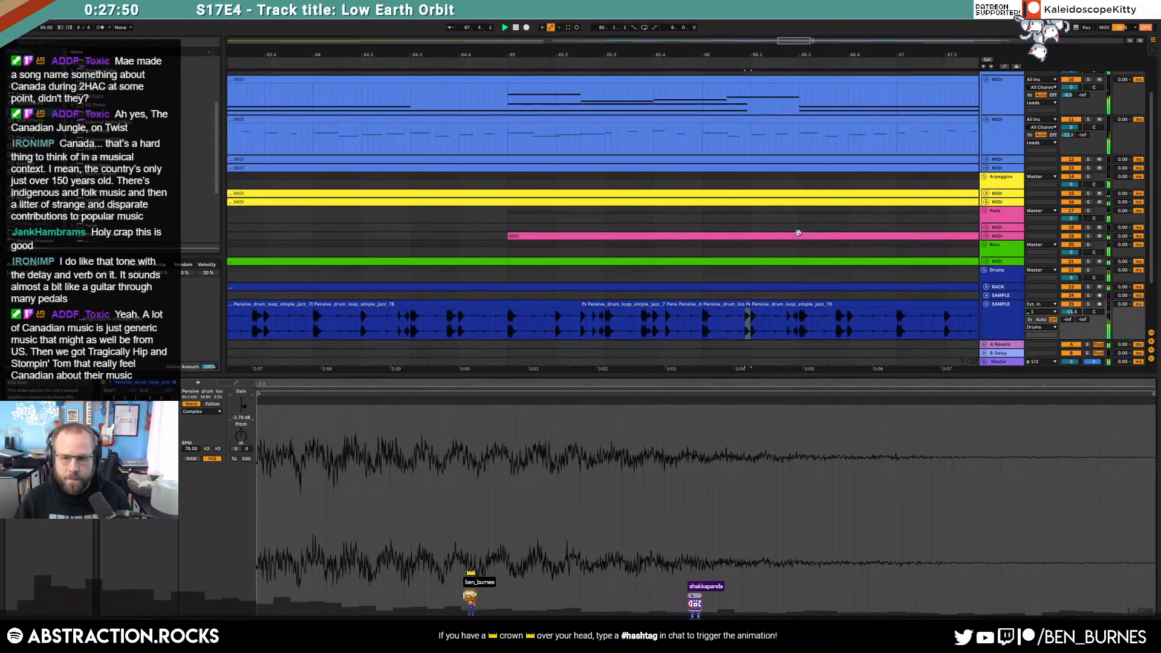
scroll(798, 233, "down", 3)
left_click_drag(789, 44, 837, 57)
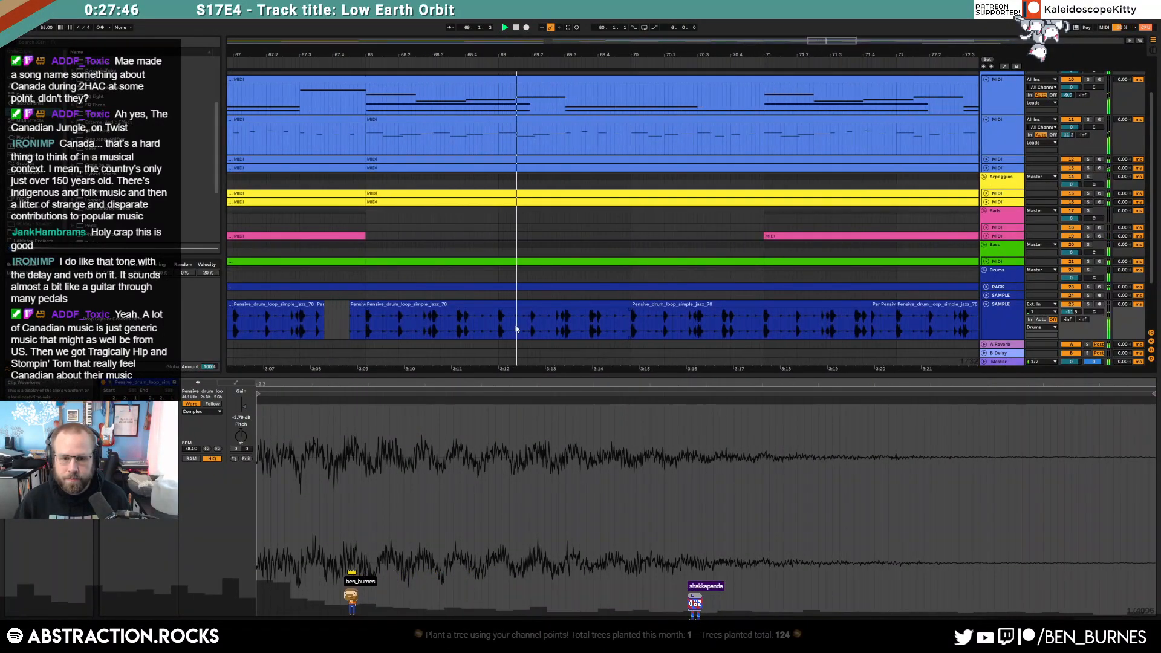
left_click(526, 312)
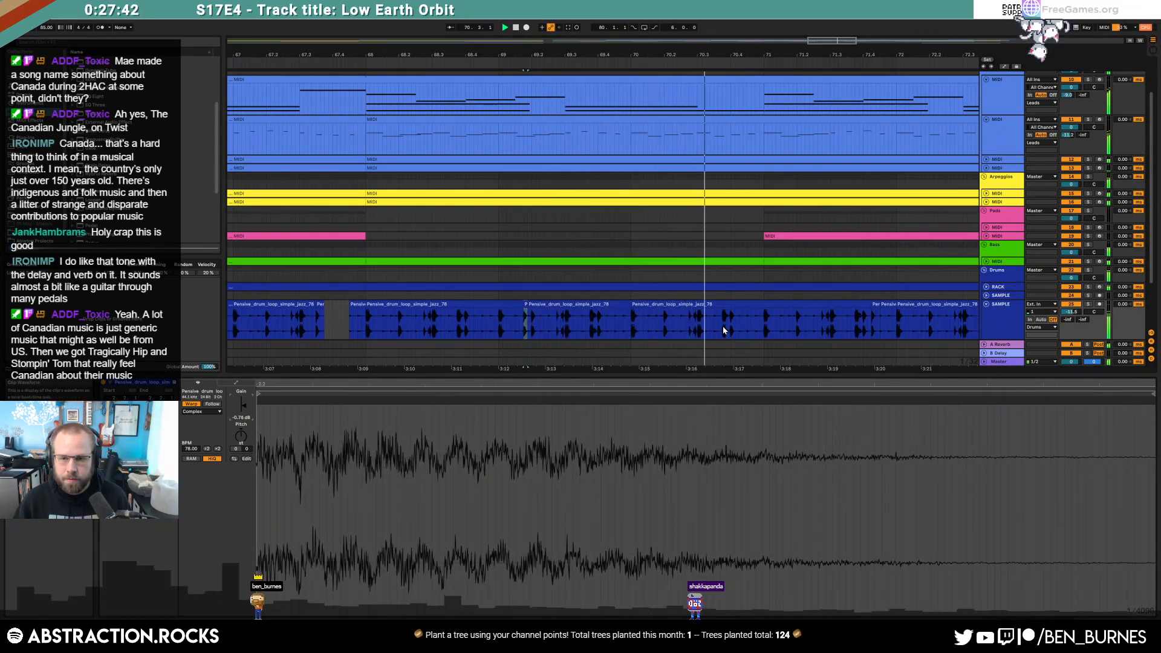
left_click(739, 325)
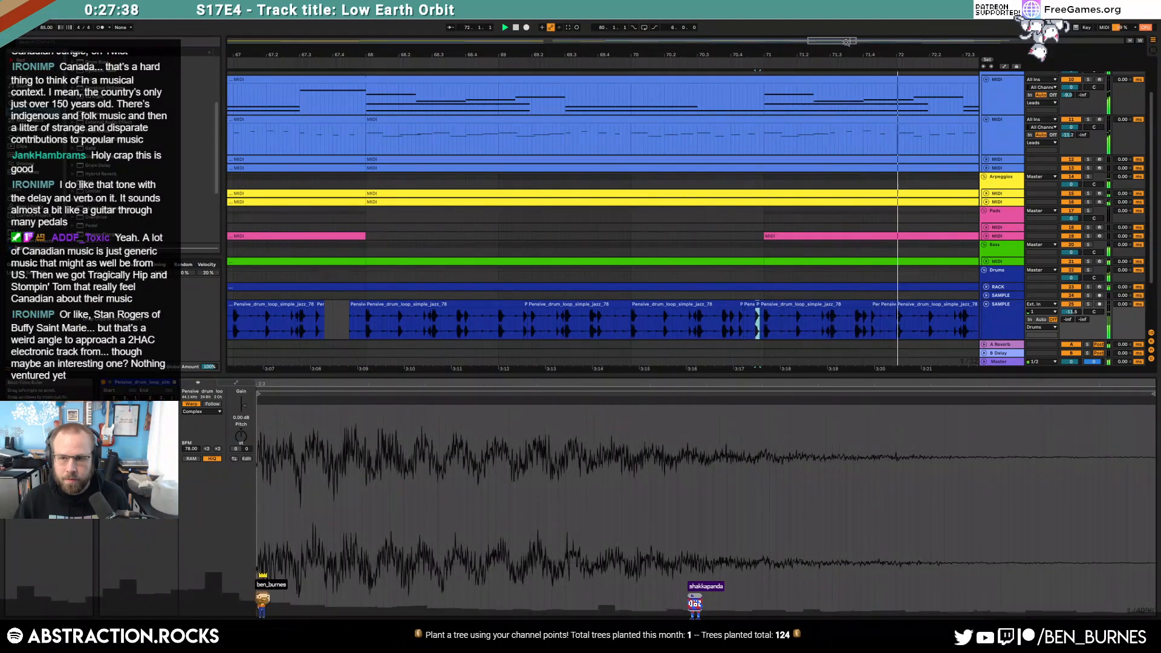
Step: Paste the drum slice at the end of bar 72 and early in bar 74, setting the bar 74 slice's gain to -3.41 dB
left_click_drag(847, 40, 873, 41)
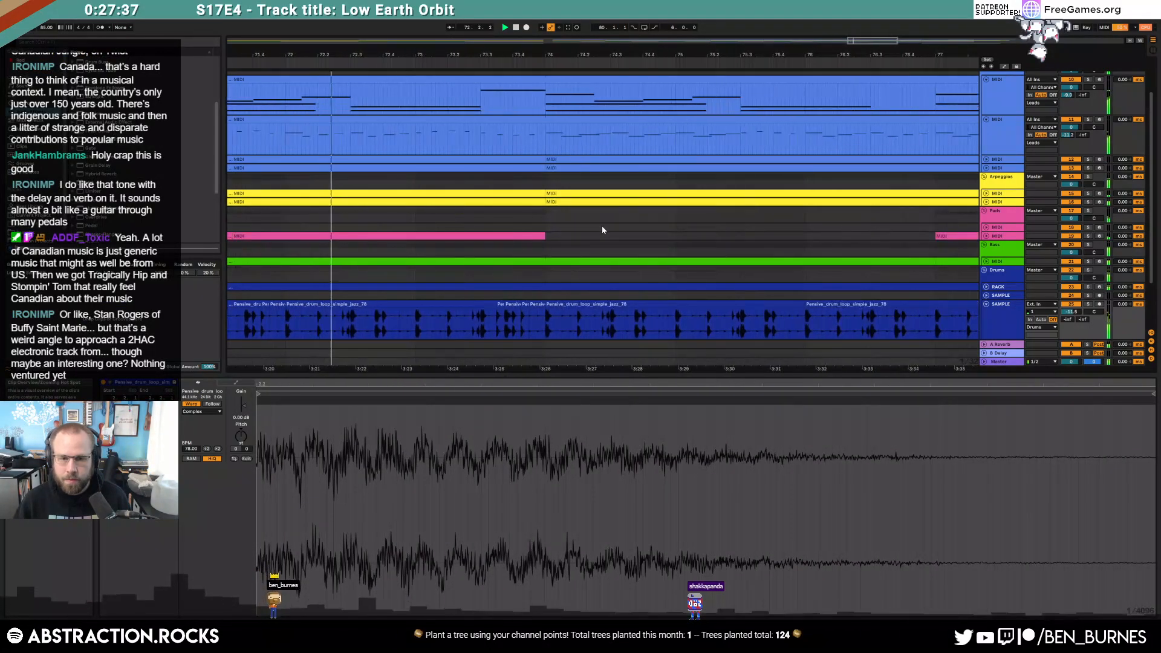
left_click(408, 323)
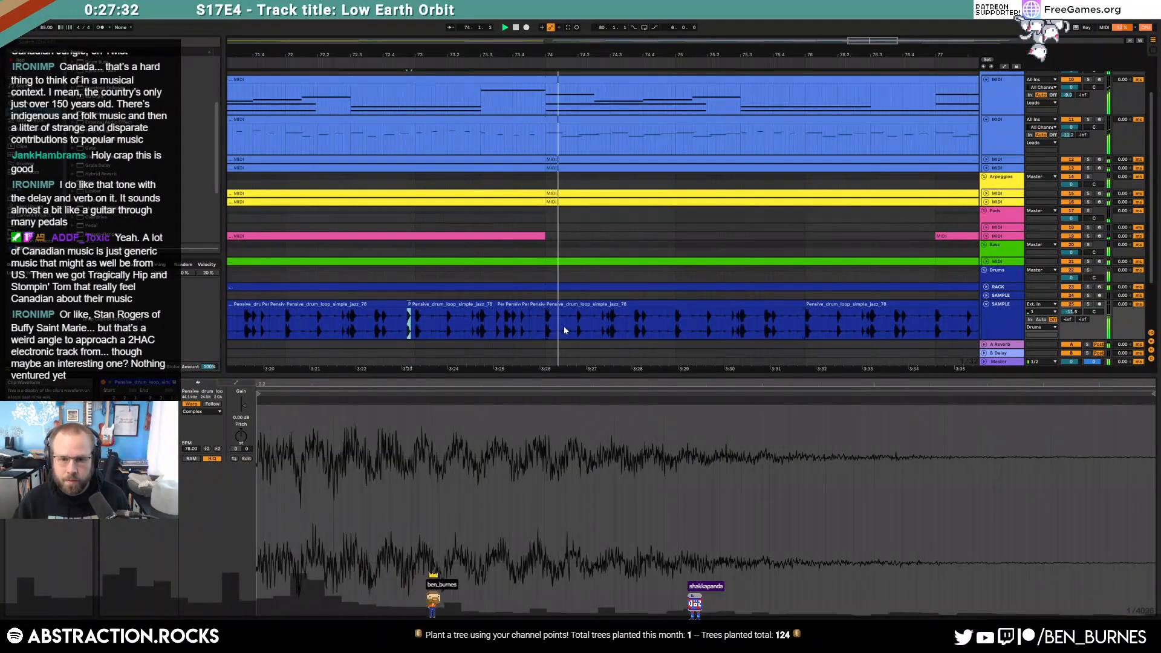
left_click(596, 323)
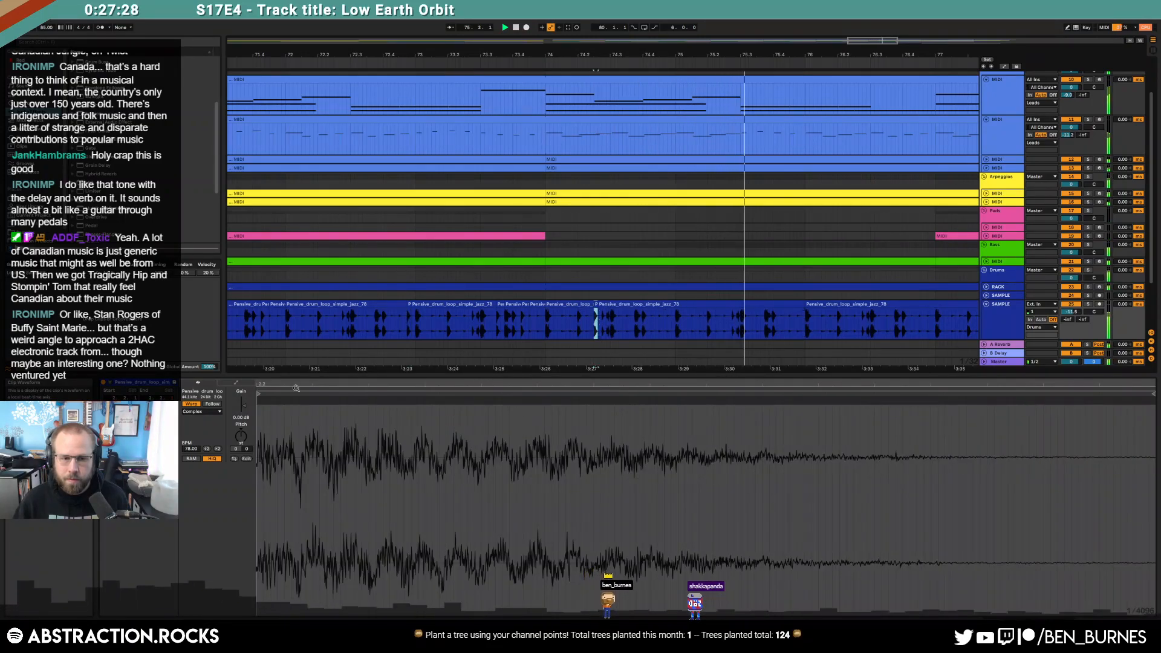
left_click_drag(244, 405, 244, 409)
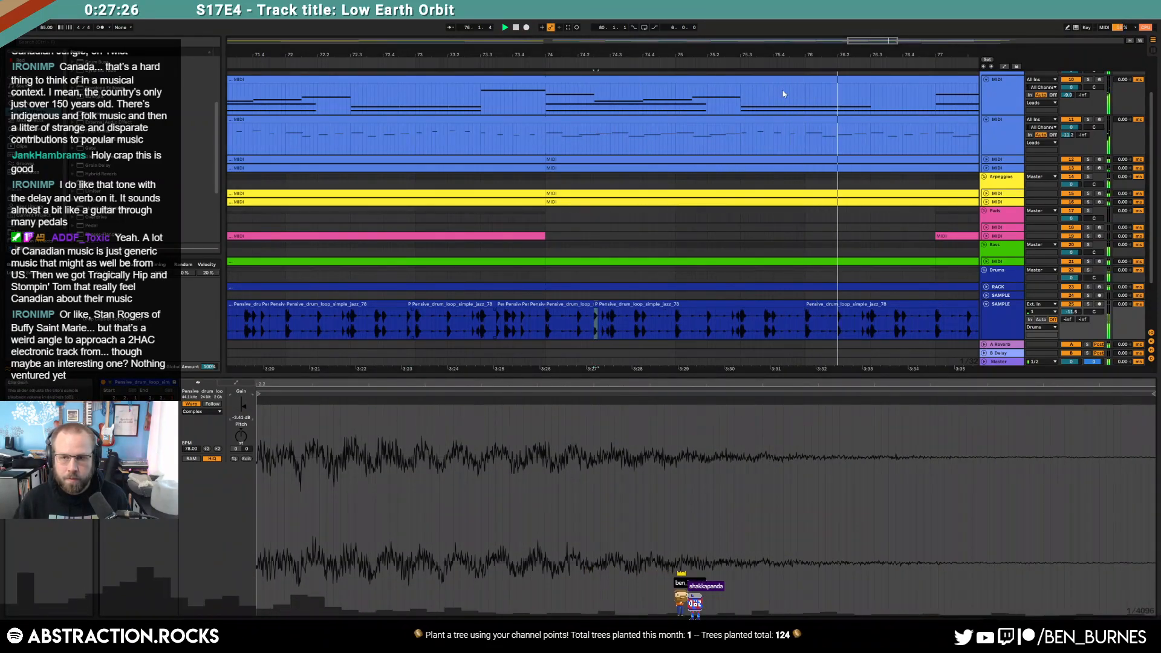
Step: Paste the drum slice into bar 78 of the Pensive drum loop with its gain at -1.18 dB
left_click_drag(771, 55, 458, 49)
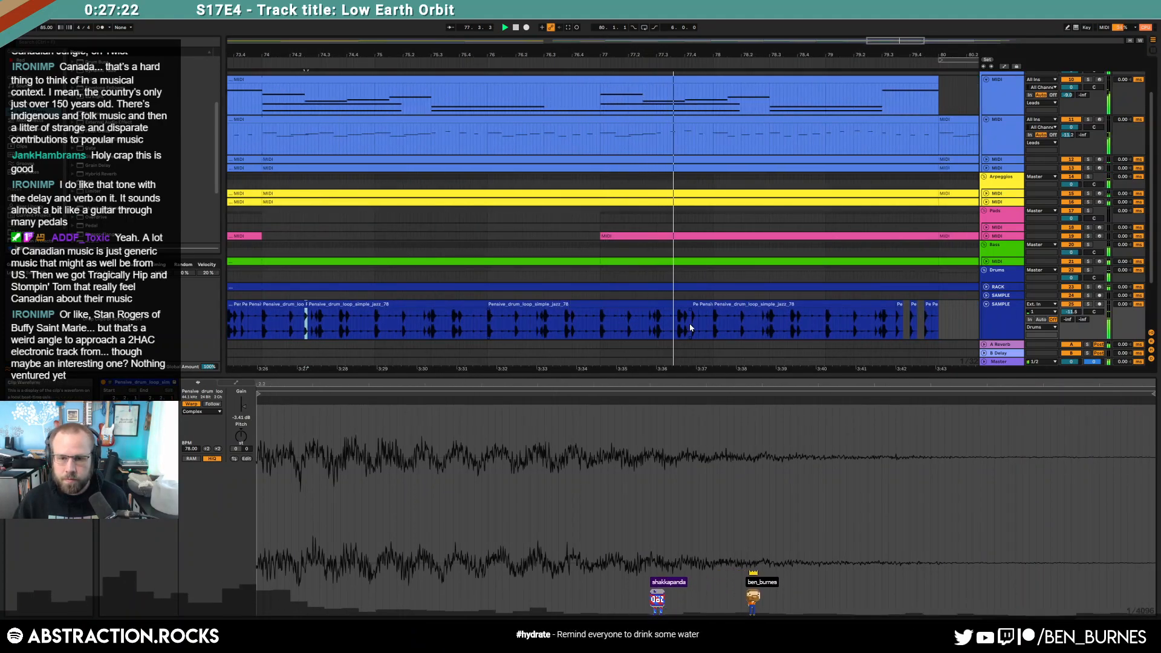
left_click(755, 324)
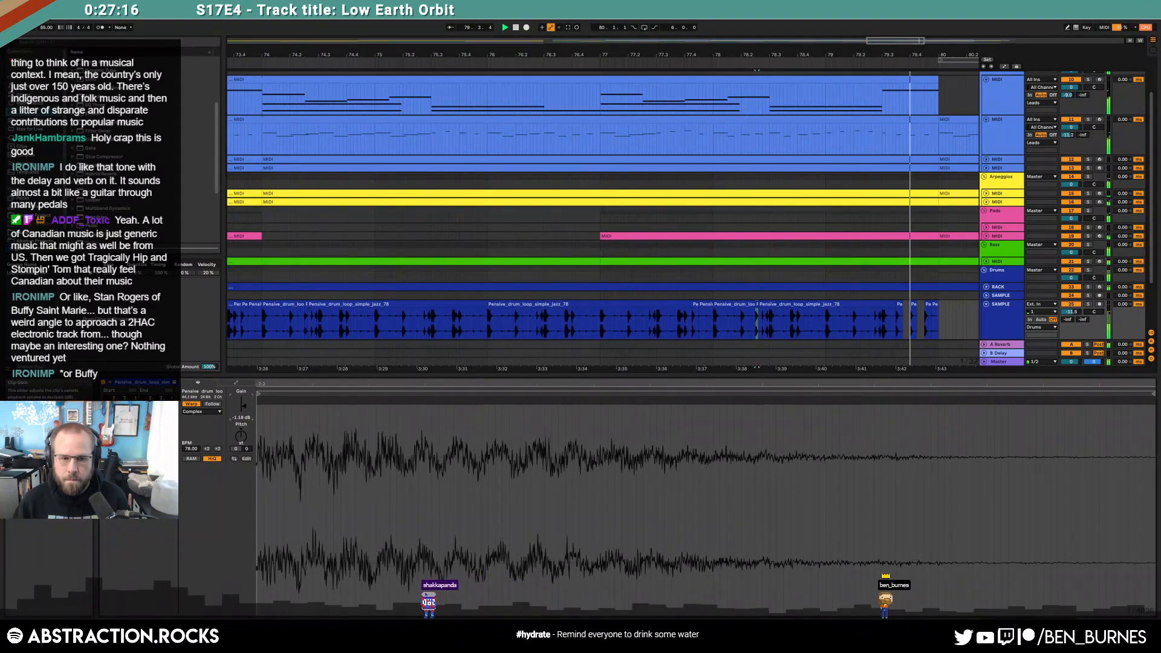
key("shift+Tab")
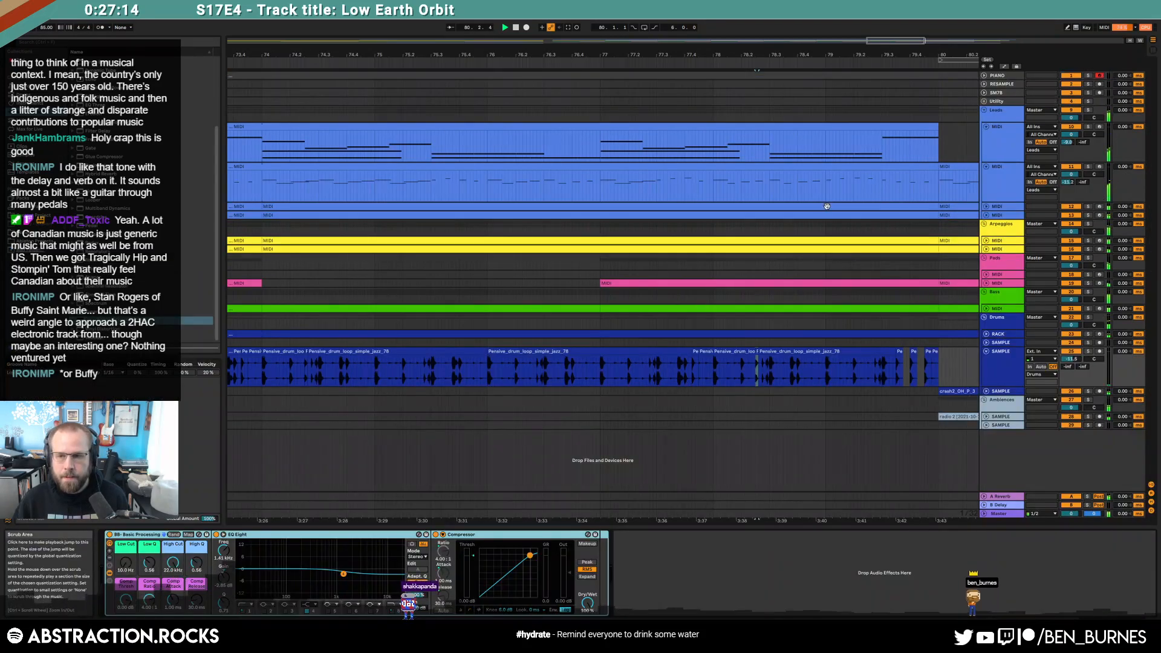
Step: Nudge the short A#3 note before the long final note slightly later in the first Leads track's last clip
scroll(811, 224, "down", 4)
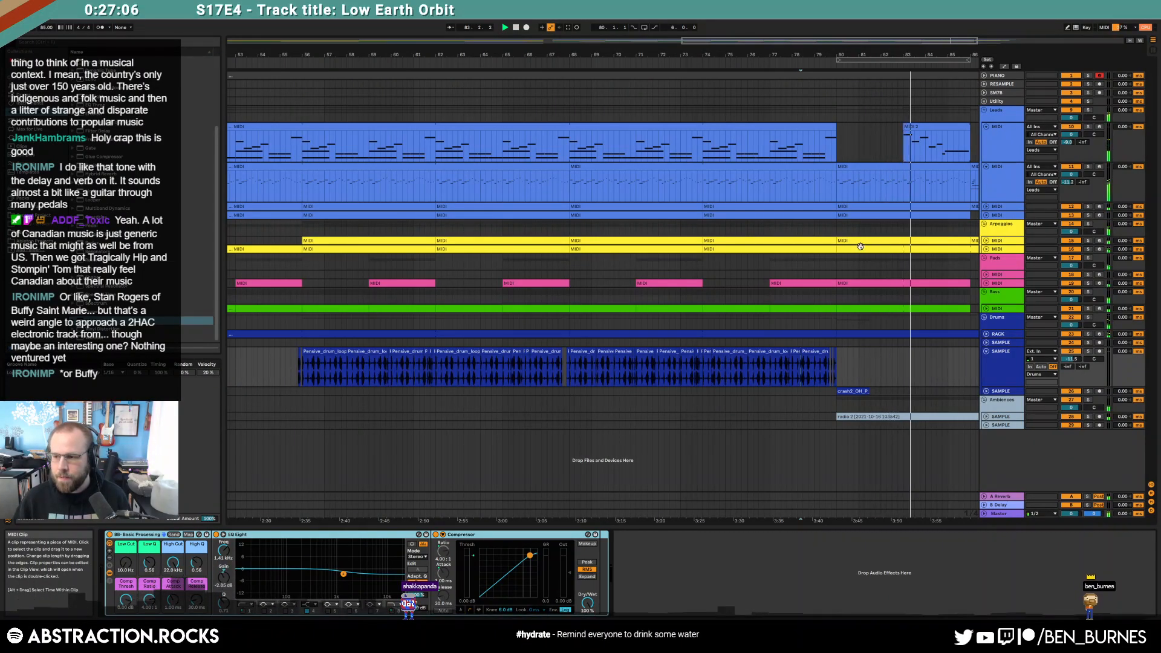
scroll(860, 246, "down", 3)
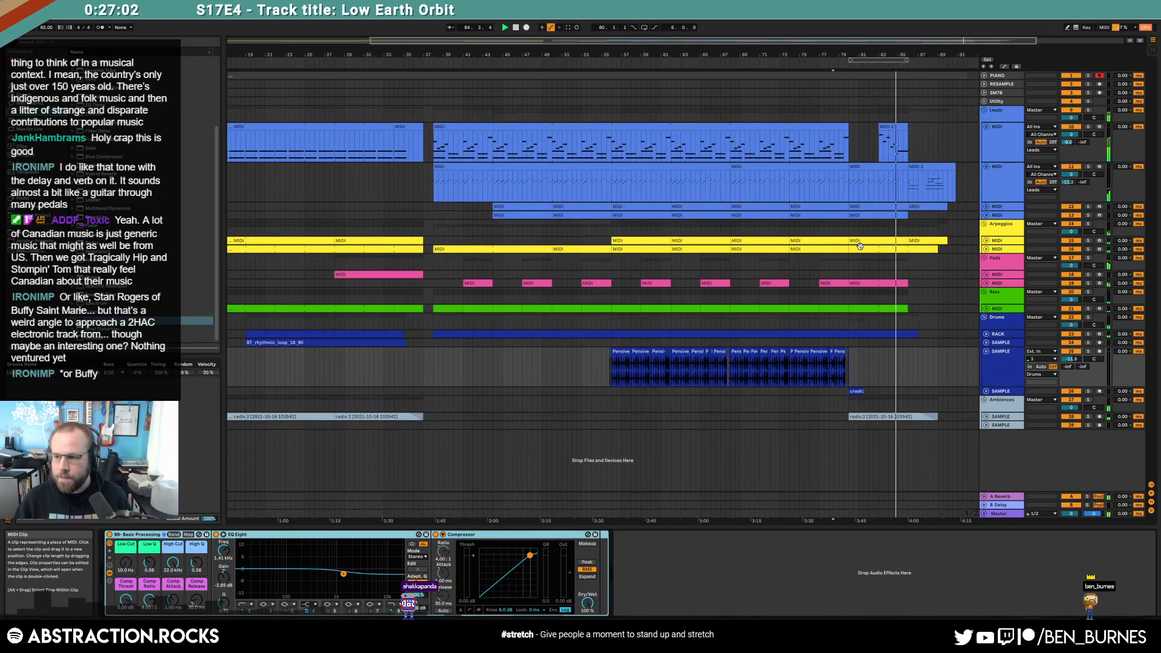
double_click(893, 145)
left_click(820, 577)
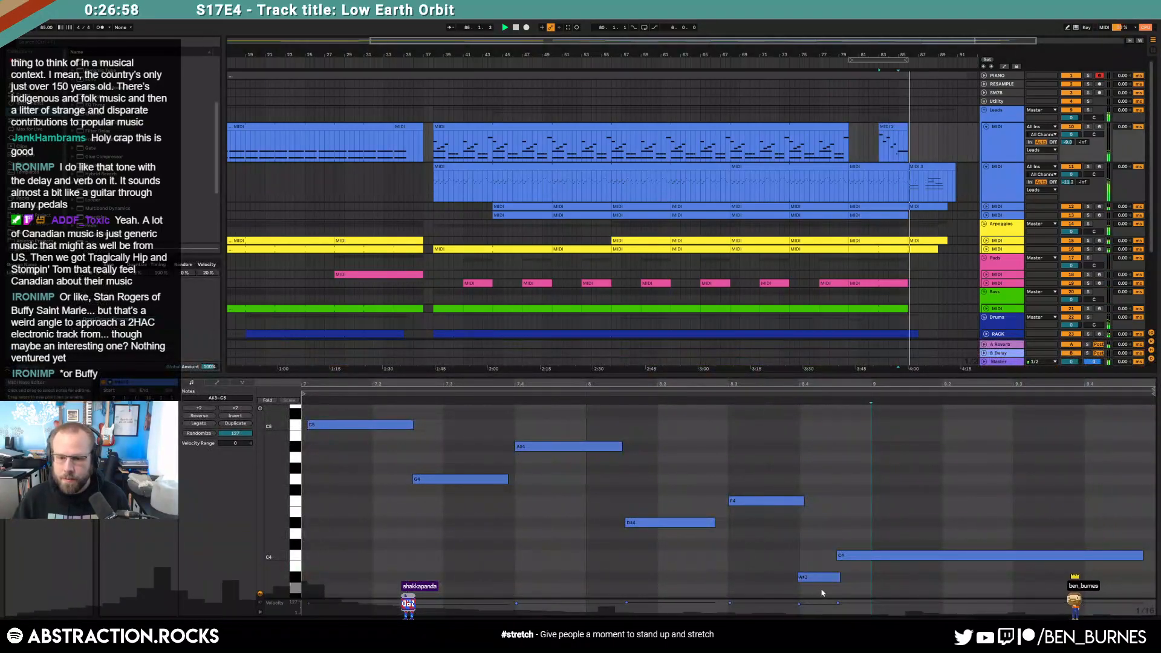
left_click(817, 538)
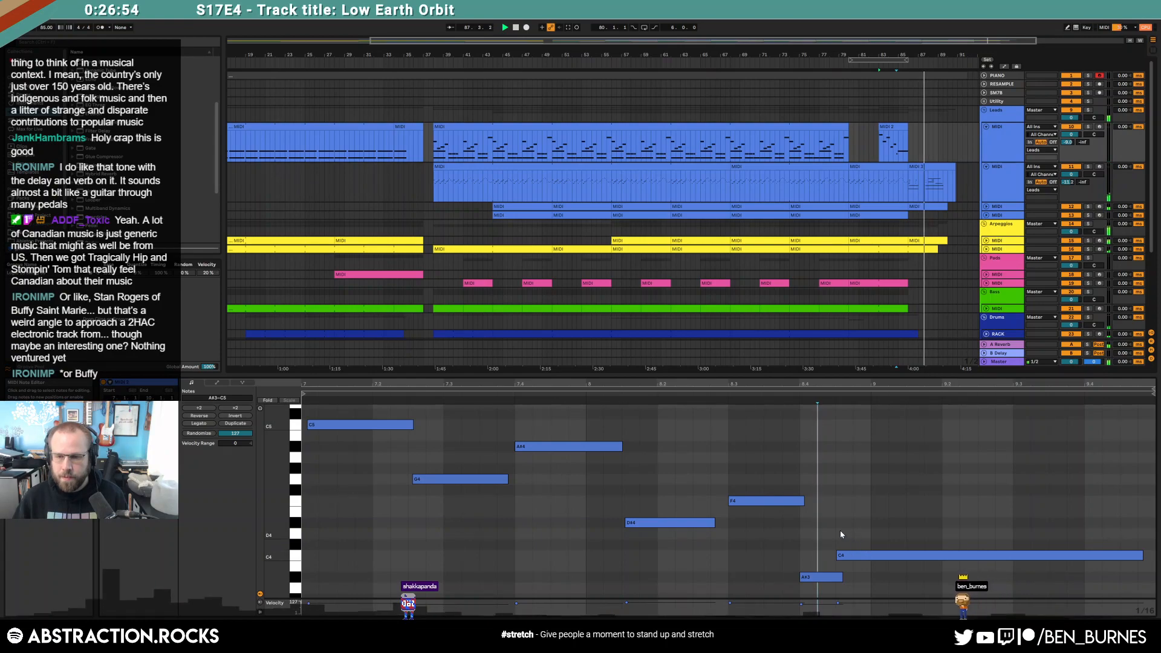
Step: Unfold the third Leads track and play the song's ending from about bar 83
left_click(986, 209)
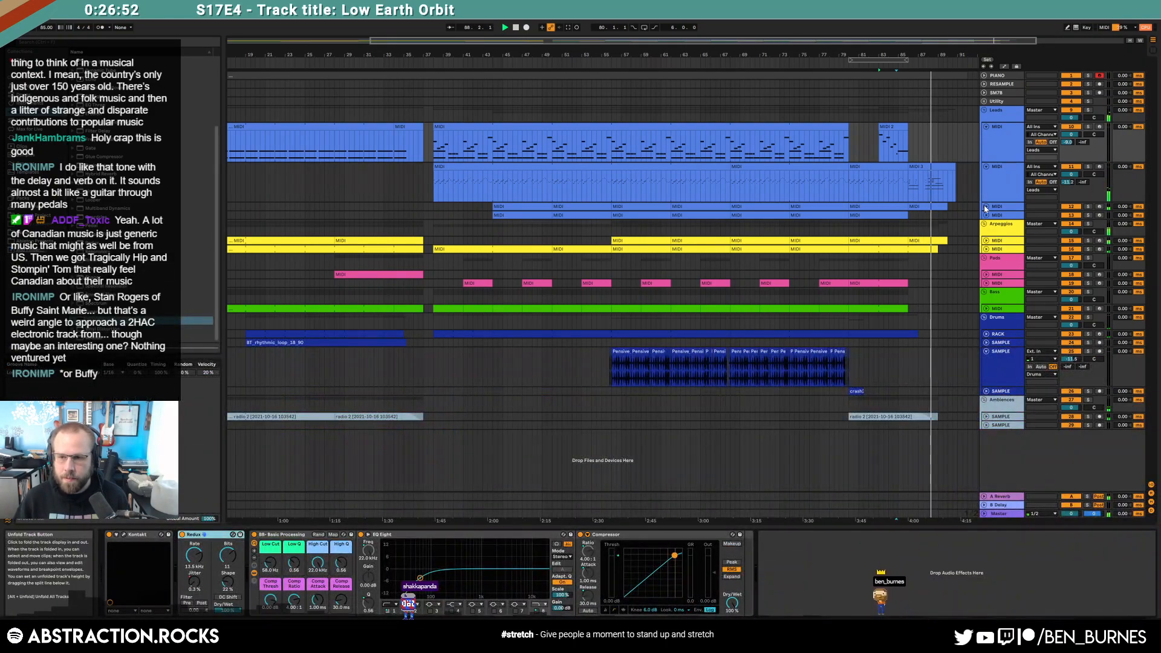
left_click(986, 207)
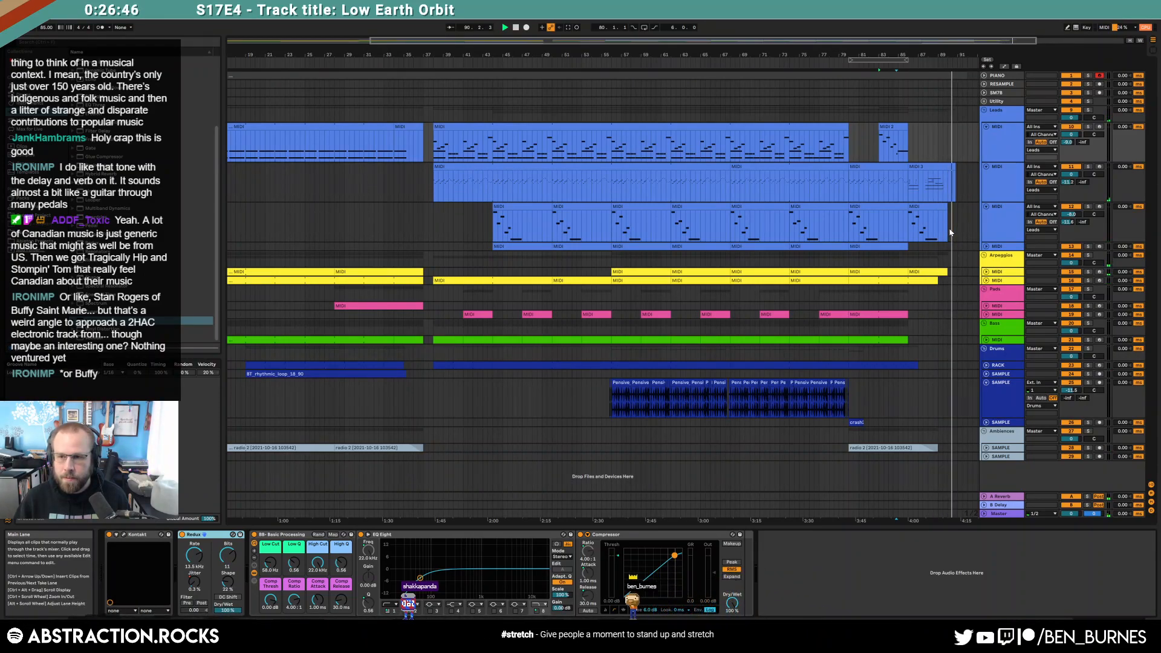
left_click_drag(1008, 42, 1029, 42)
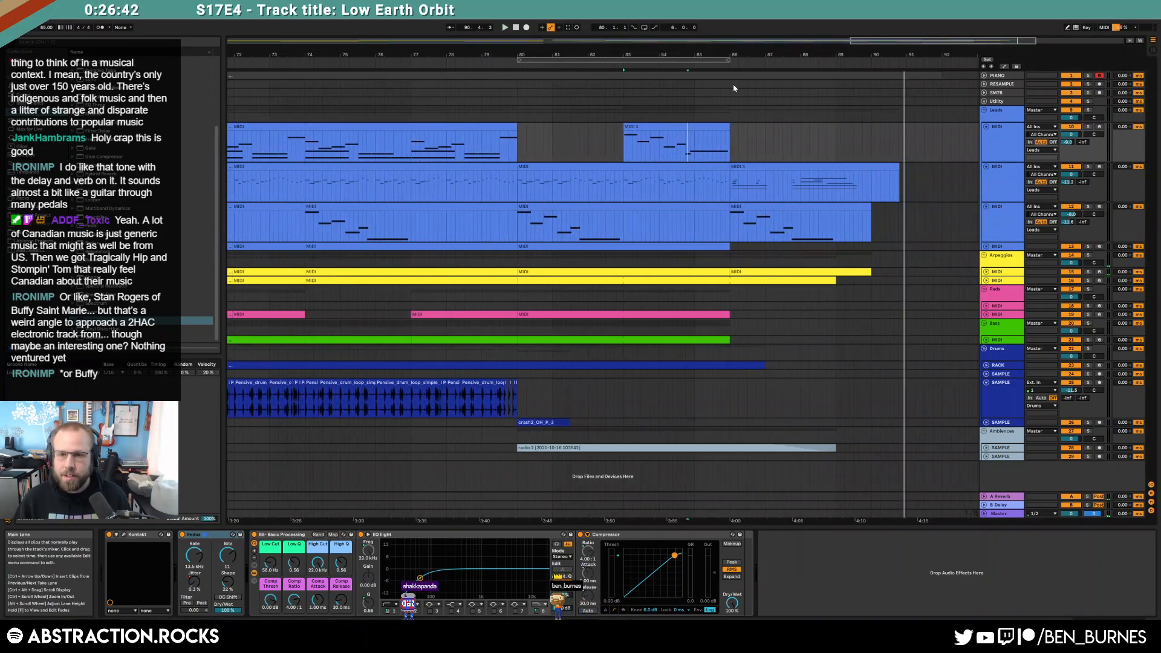
left_click(657, 62)
left_click(650, 67)
left_click(775, 138)
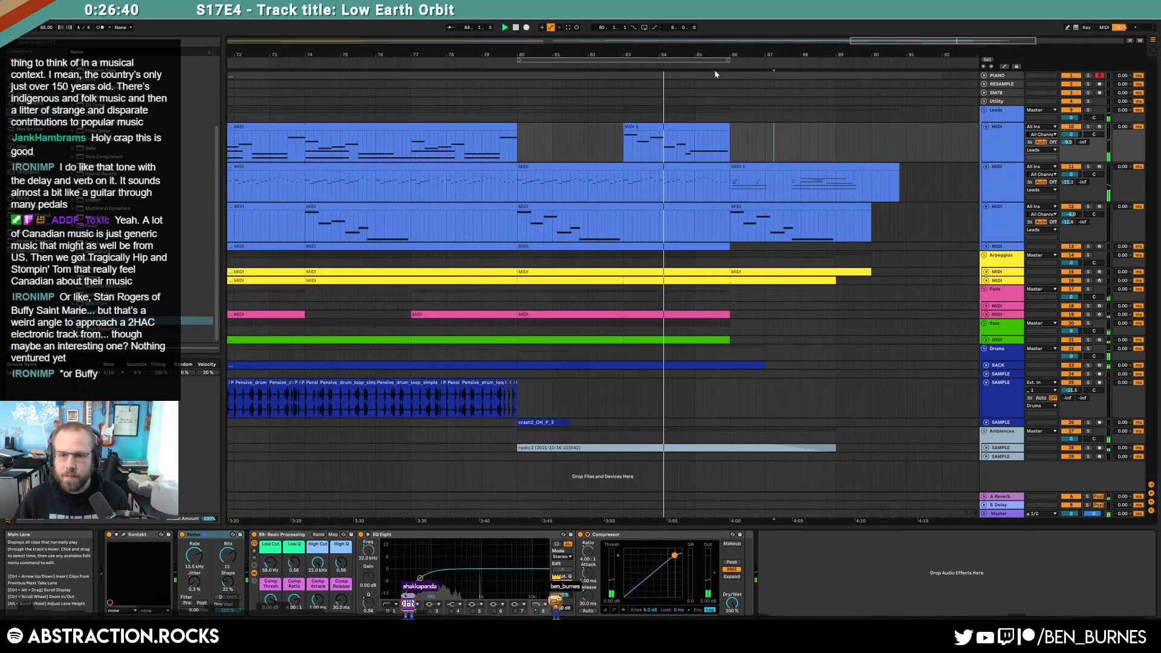
Step: Adjust the note velocities in the final clips, starting at bar 86, of the third Leads track and the first Arpeggios track
double_click(782, 207)
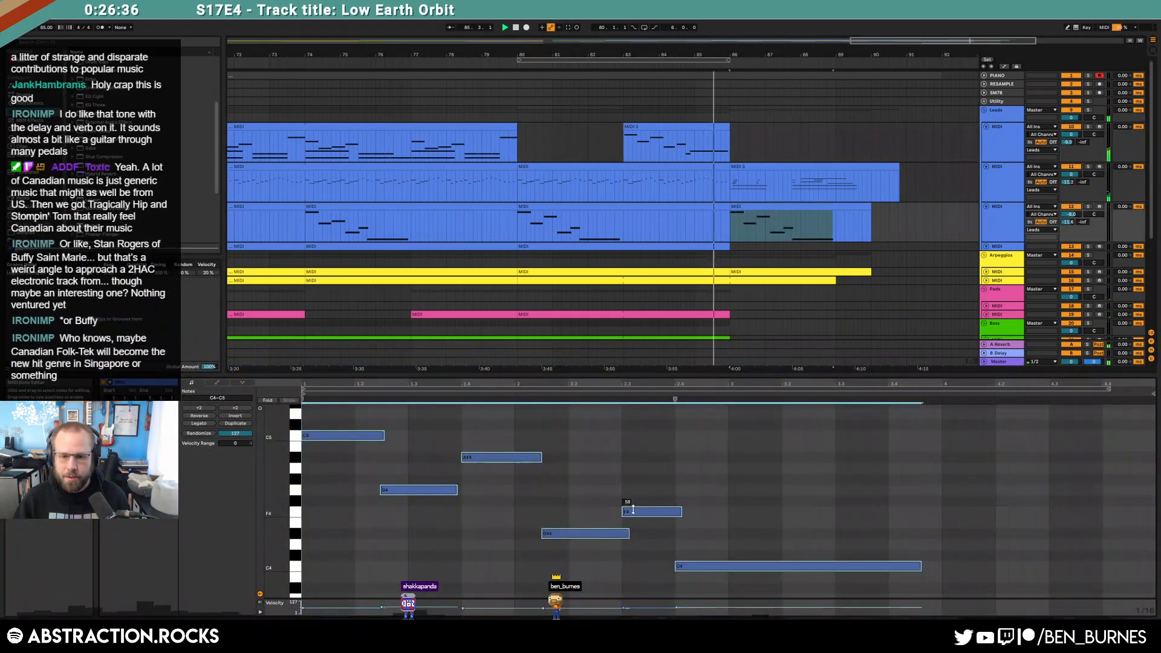
left_click(774, 272)
left_click_drag(348, 420, 756, 616)
key("shift+Tab")
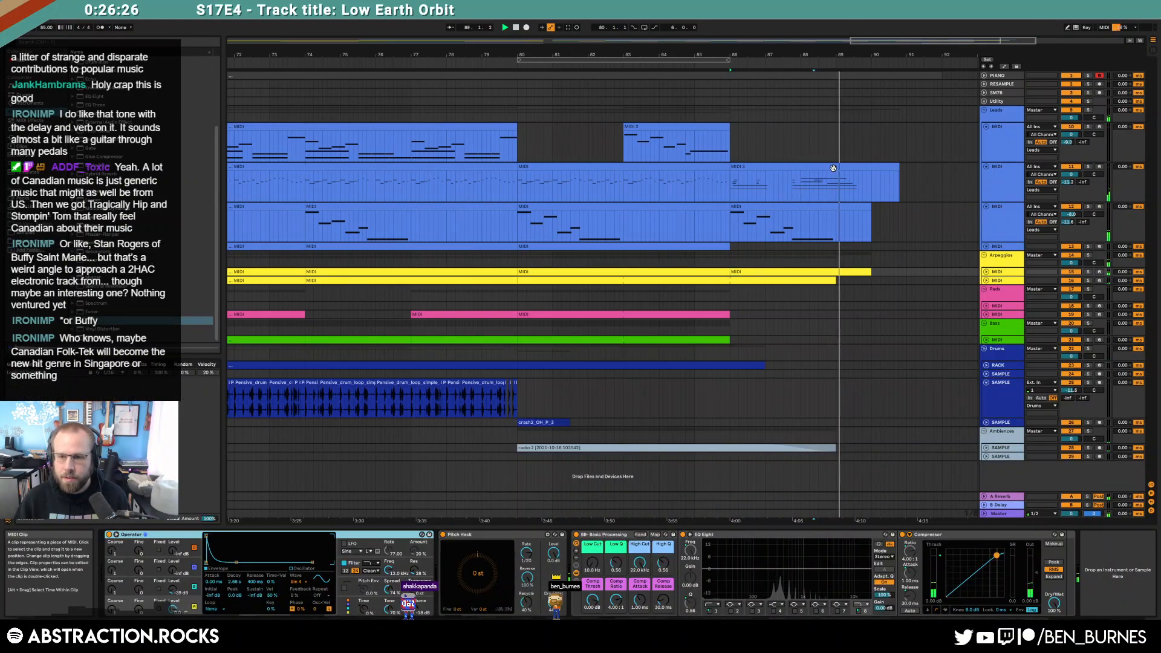
Step: Unfold and arm the first Pads track, then record a few sustained C4 notes onto it starting at bar 65
key("space")
key("w")
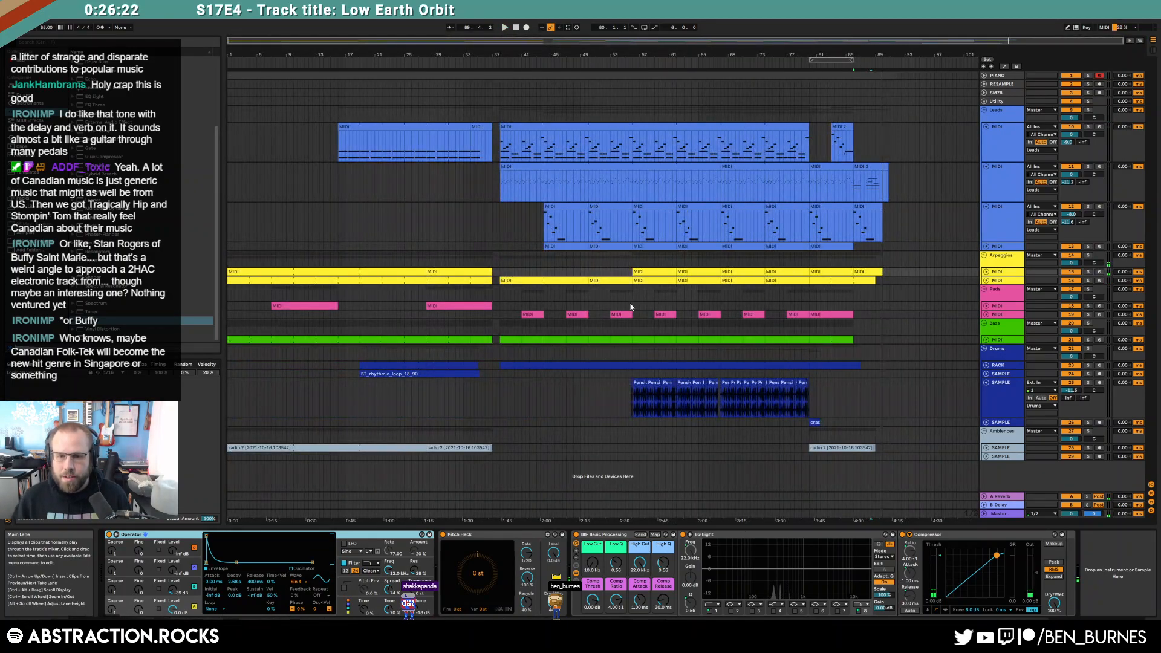
left_click_drag(631, 307, 670, 307)
left_click_drag(809, 309, 809, 308)
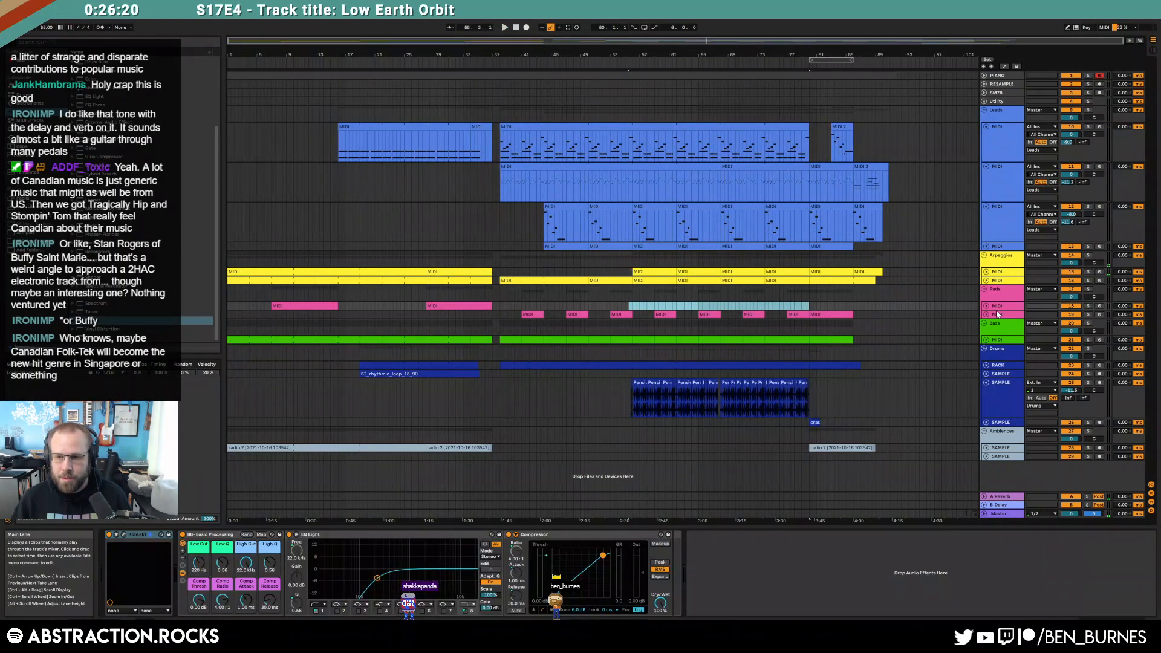
left_click(987, 306)
left_click(1100, 306)
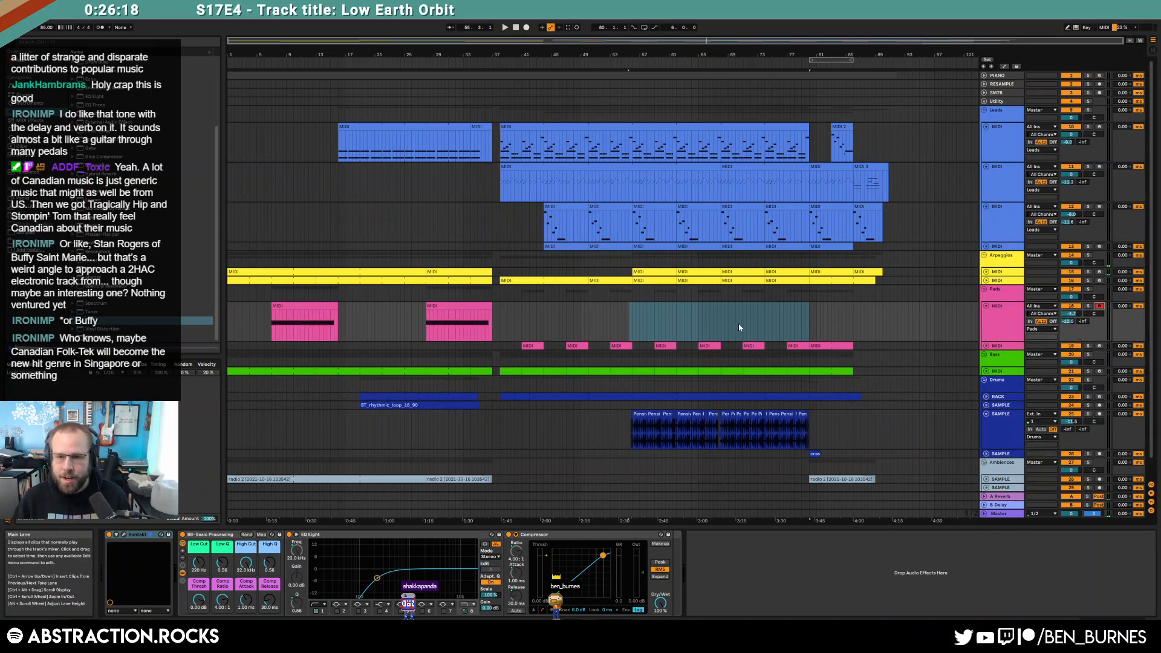
left_click(699, 325)
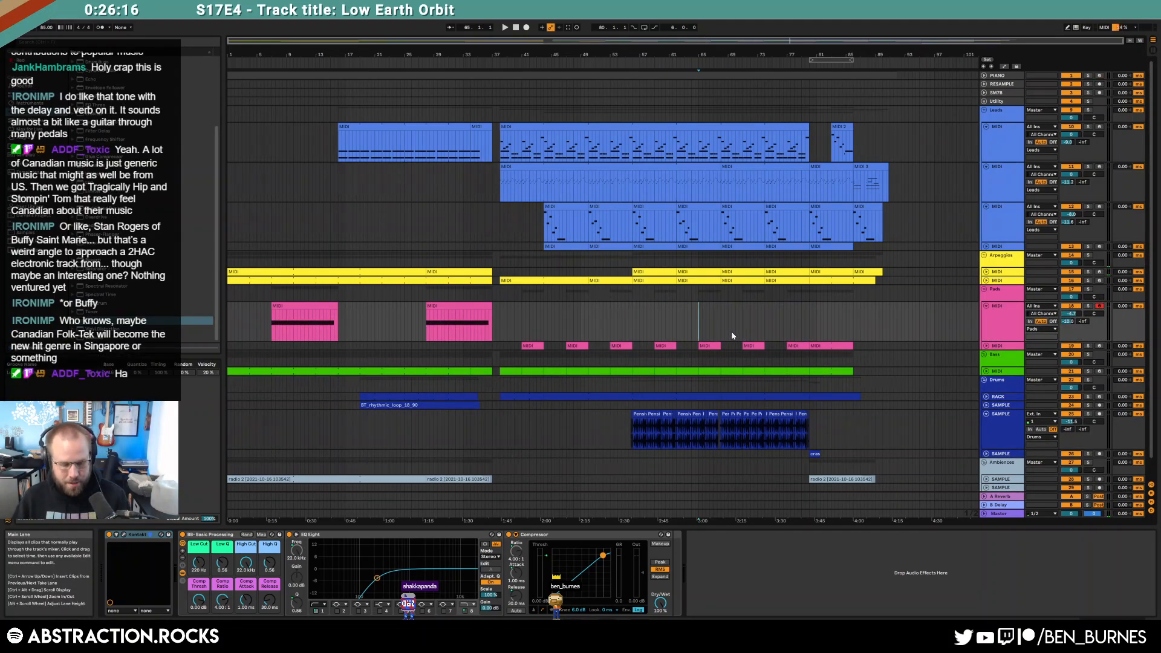
key("F9")
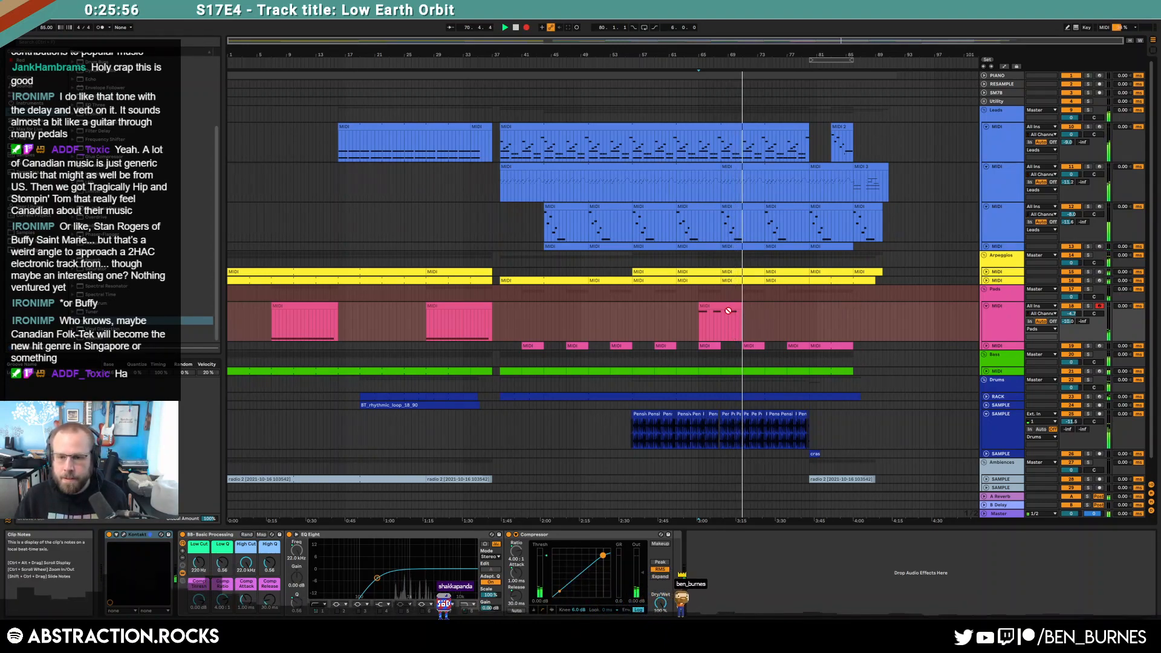
key("space")
Step: Move the recorded pad clip to start at bar 68 and nudge its third C4 note slightly earlier
left_click_drag(719, 310, 751, 310)
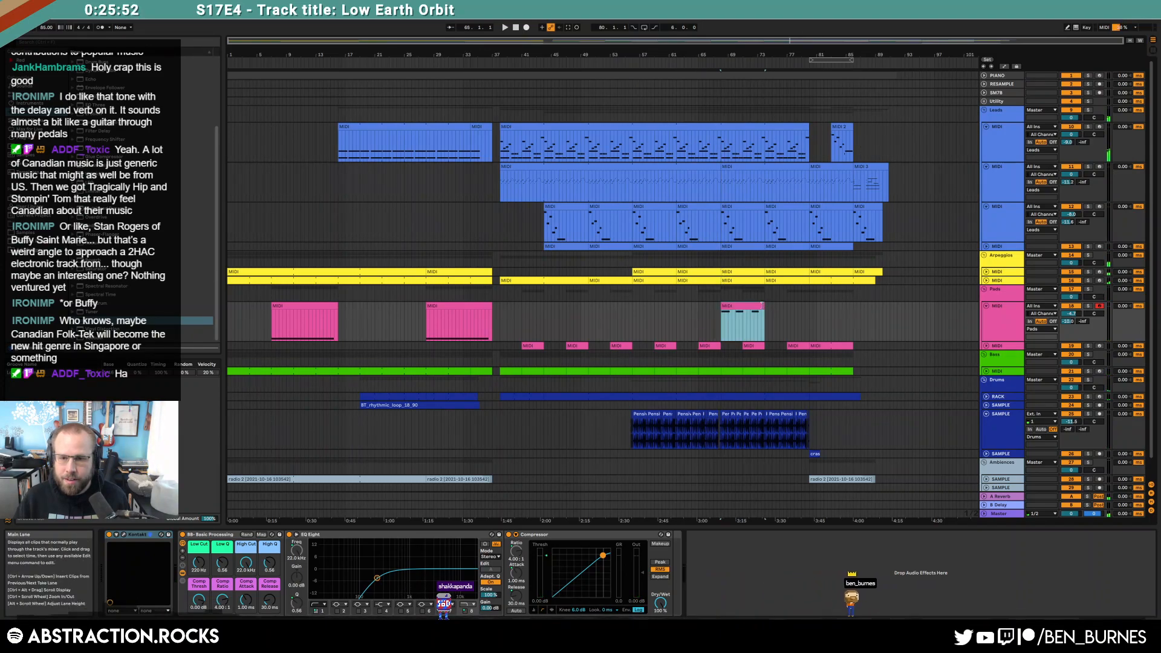
double_click(743, 315)
left_click_drag(924, 462, 968, 539)
key("Left")
key("Left")
key("Left")
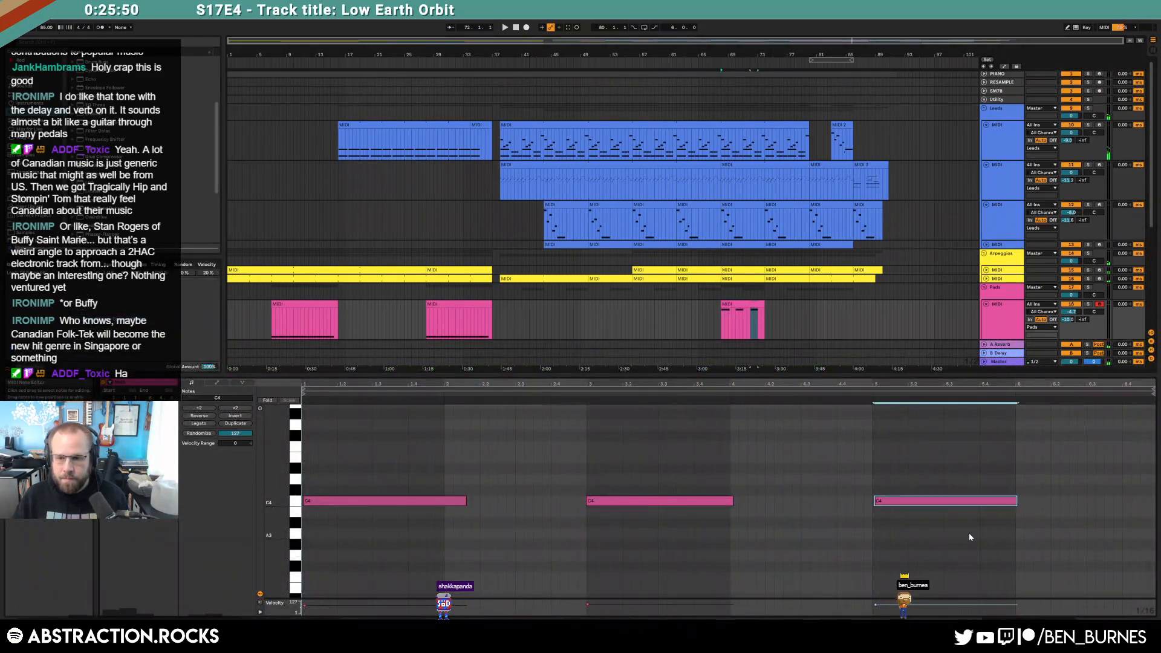
left_click(1060, 469)
Step: Duplicate the six-bar pad clip twice so the part runs from bar 68 to bar 86
left_click(760, 303)
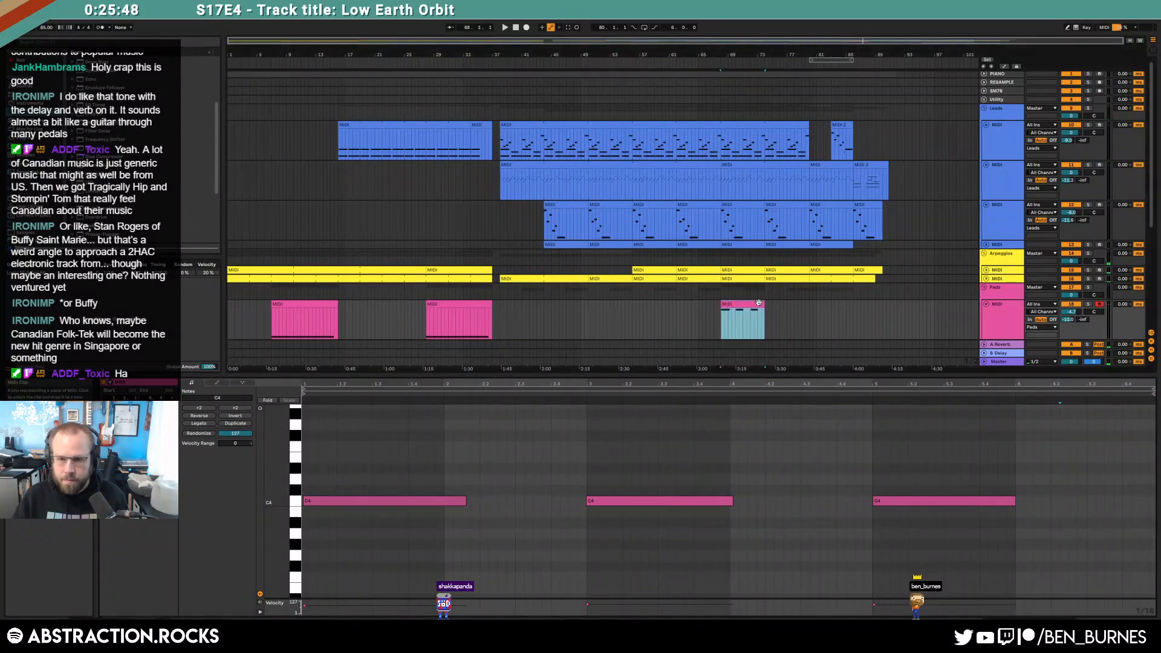
left_click(725, 322)
left_click(722, 322)
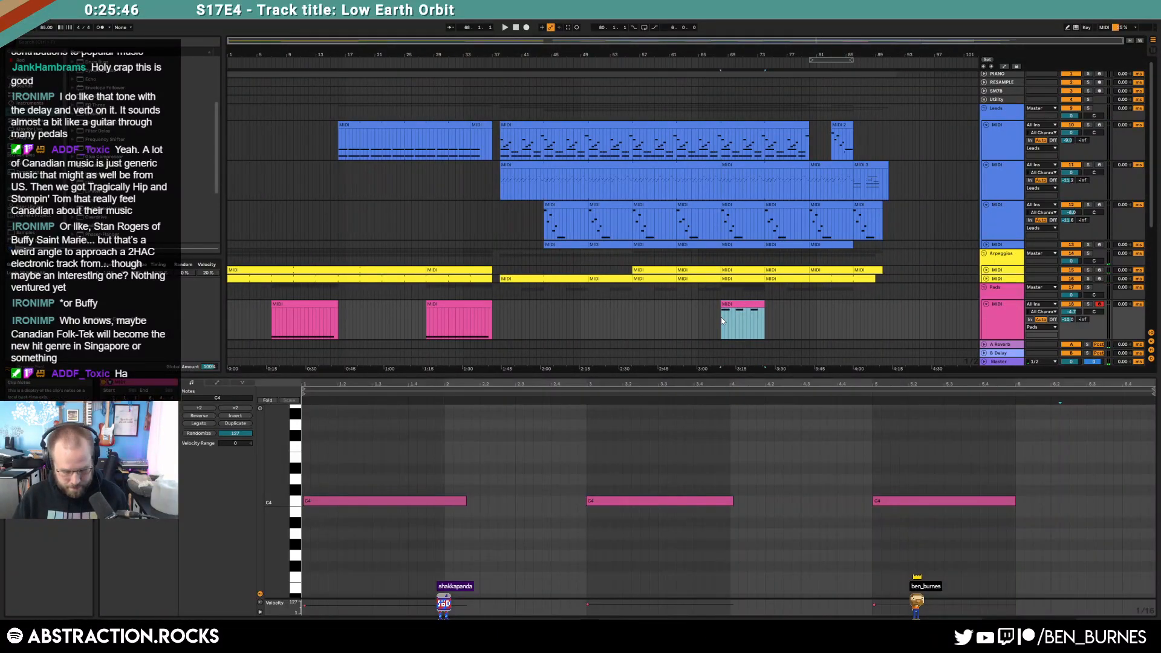
key("ctrl+d")
key("ctrl+d")
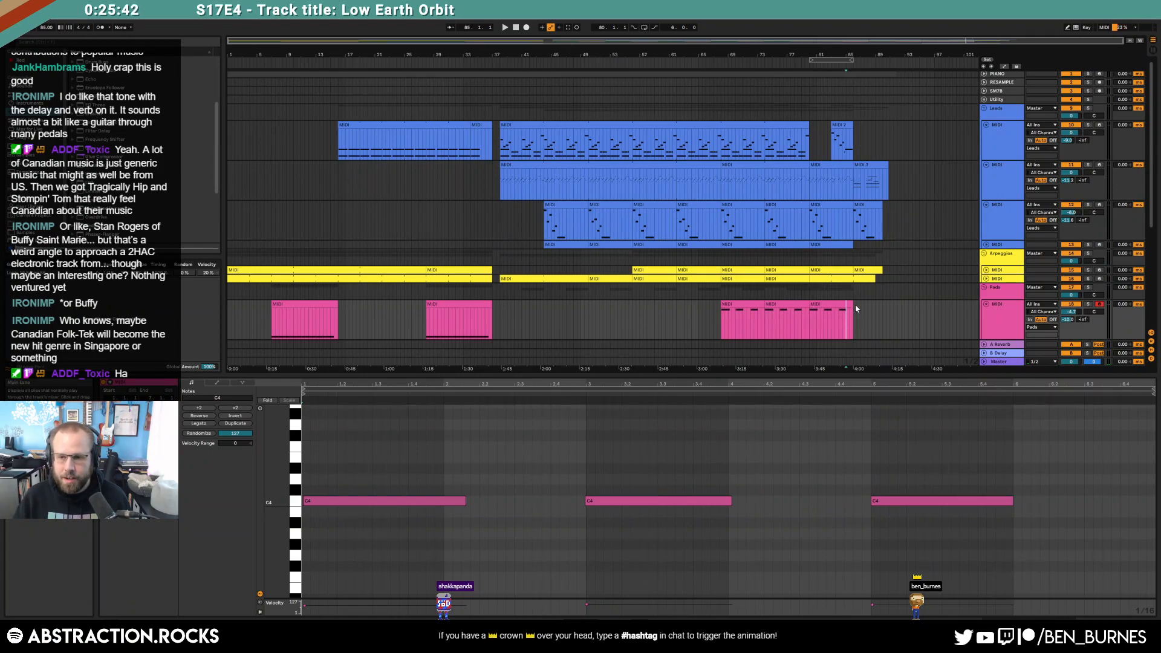
left_click(847, 305)
key("shift+Tab")
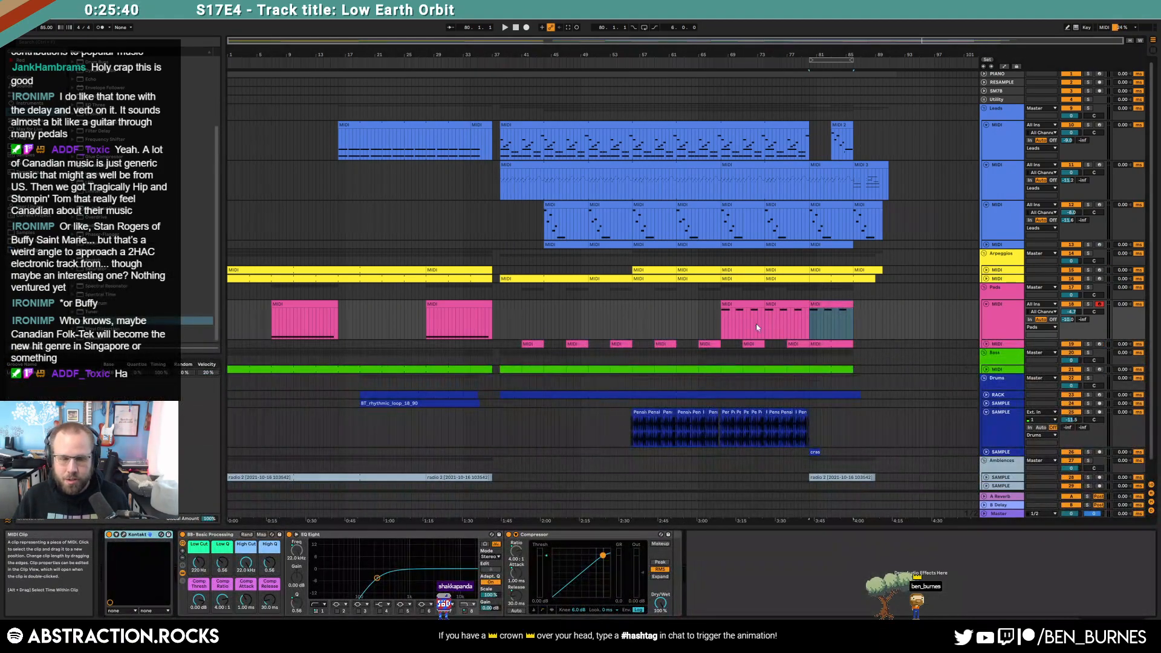
Step: Play from around bar 64 and draw a falling EQ Eight Output Gain automation over the first Pads track's last clip, from bar 80
left_click(693, 324)
key("space")
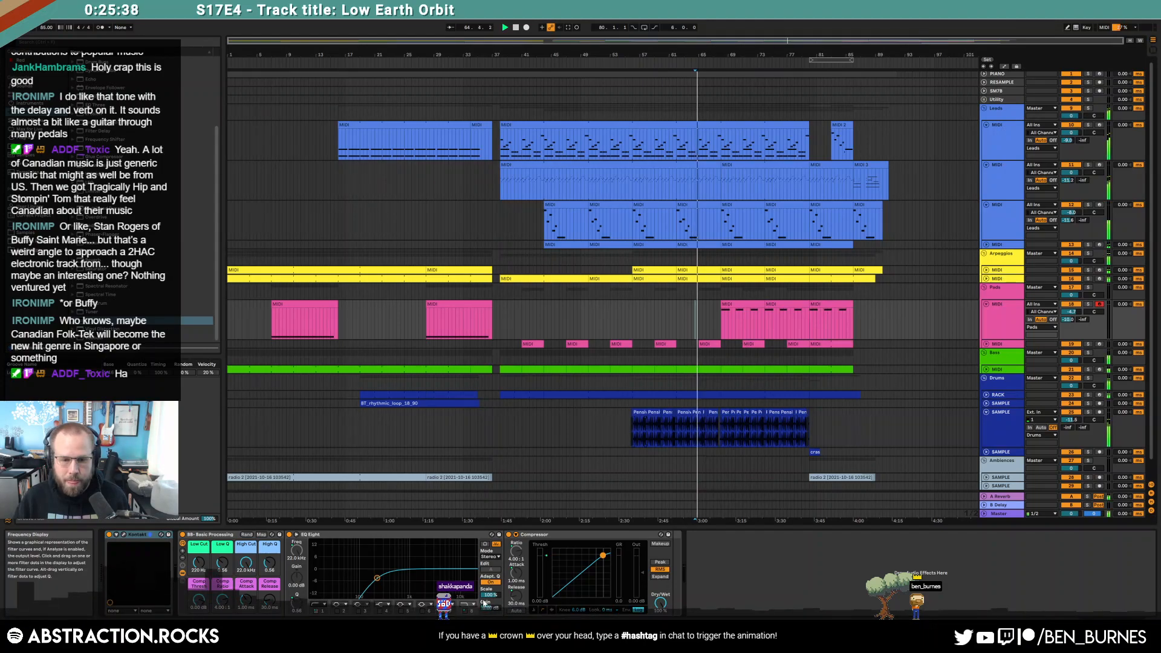
key("a")
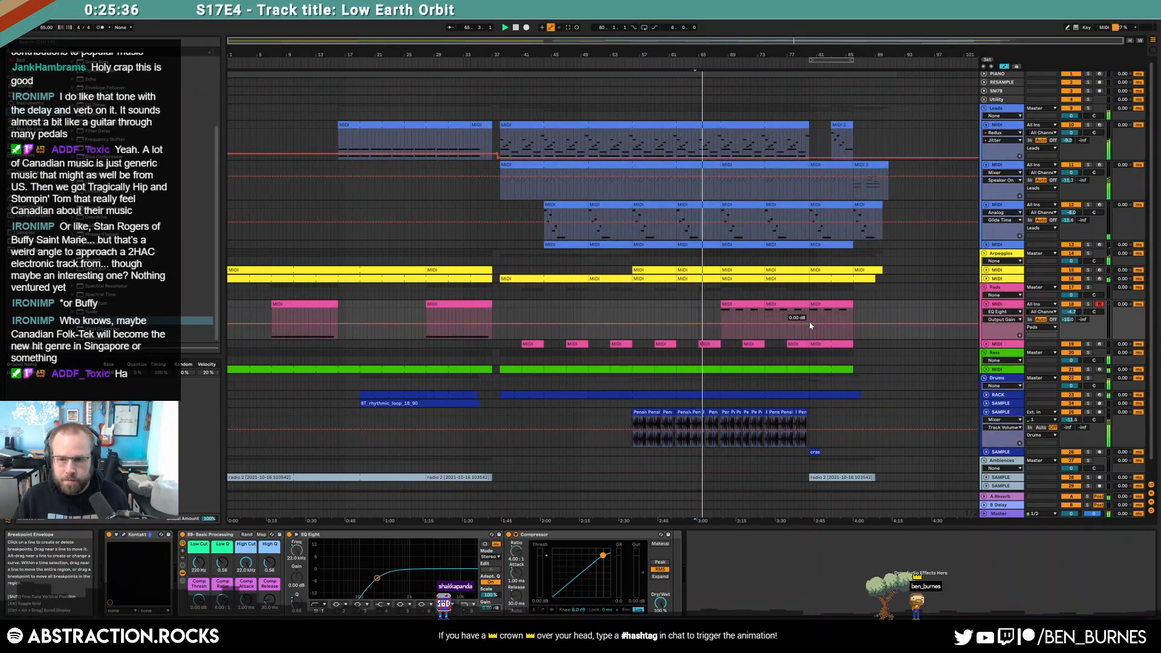
left_click_drag(844, 327, 879, 343)
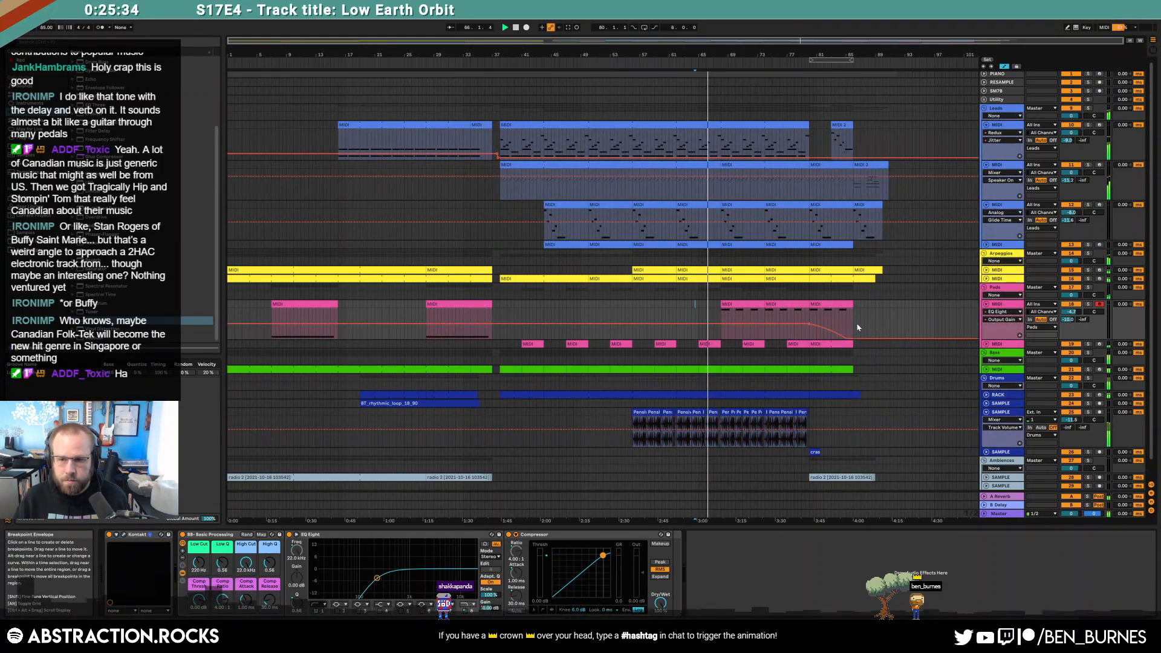
Step: Add the Wider plugin after the Compressor on the first Pads MIDI track and close its window
key("shift+Tab")
key("a")
left_click(886, 326)
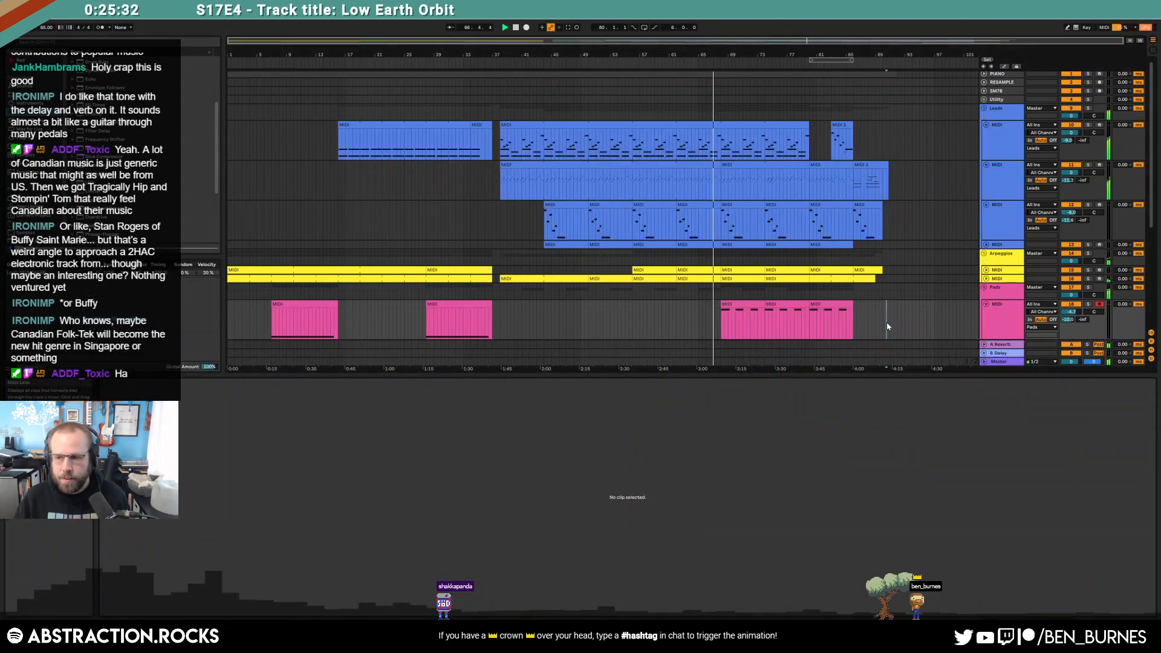
scroll(869, 311, "down", 2)
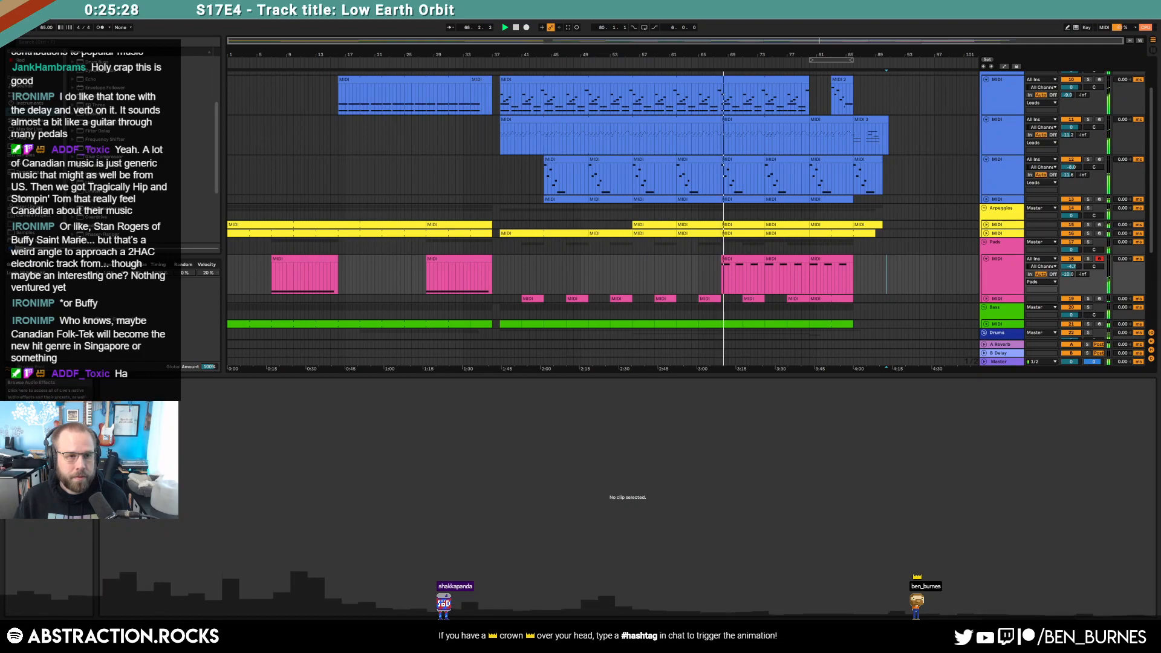
left_click(35, 113)
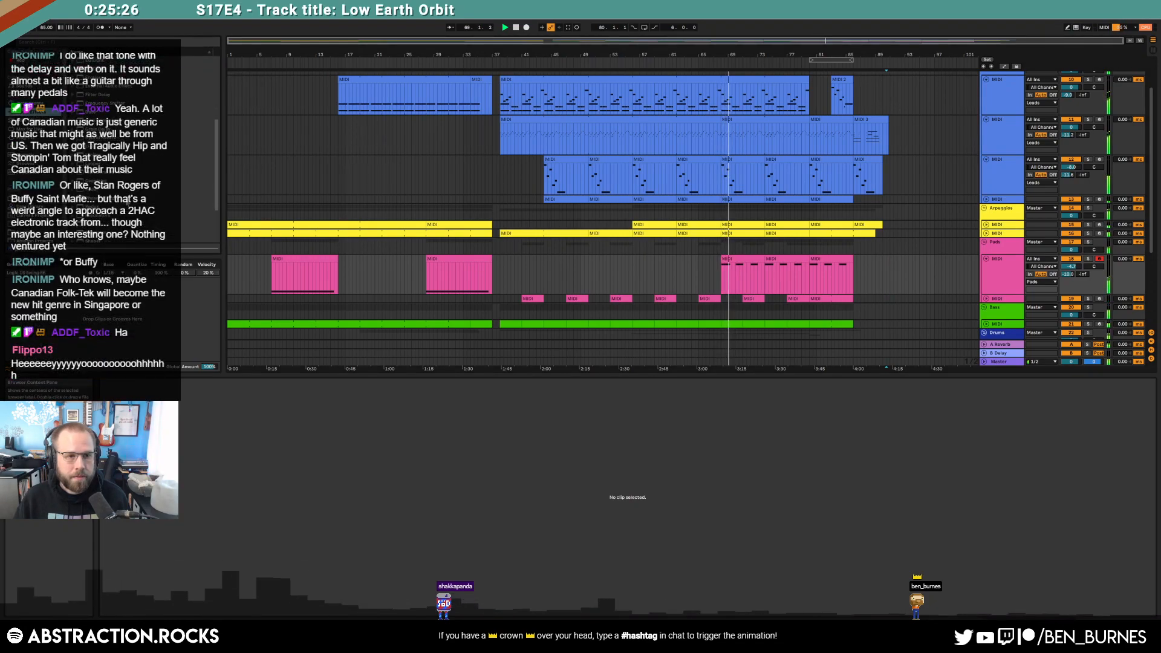
key("shift+Tab")
left_click(30, 130)
left_click(29, 140)
scroll(121, 187, "down", 5)
scroll(121, 187, "down", 2)
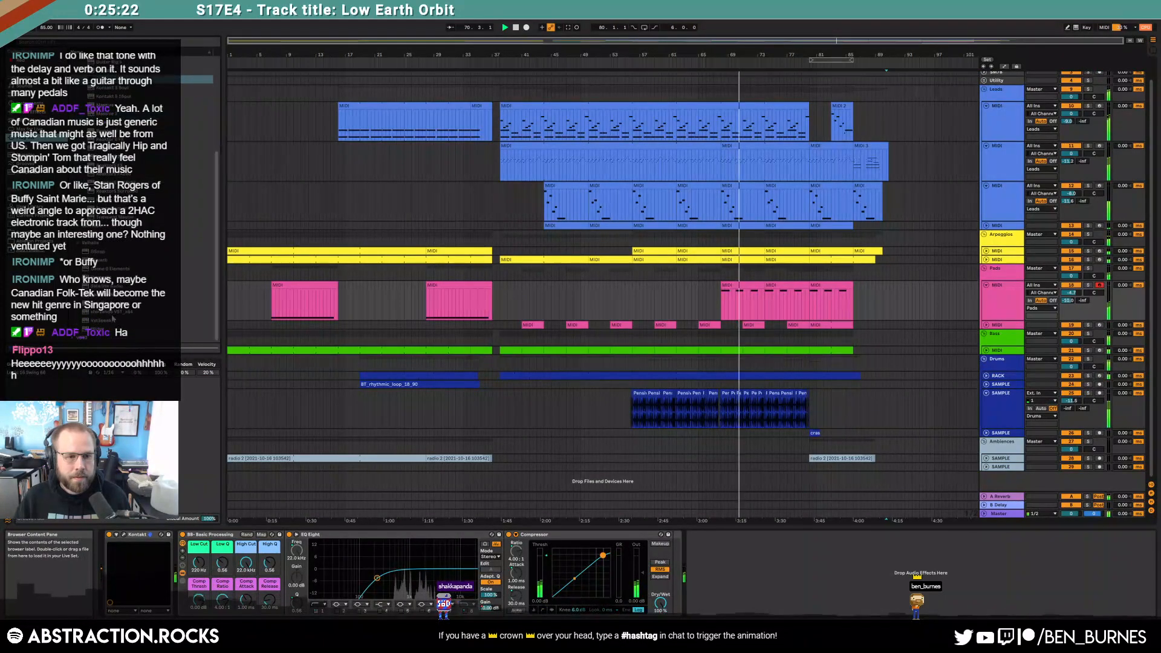
left_click_drag(100, 329, 726, 561)
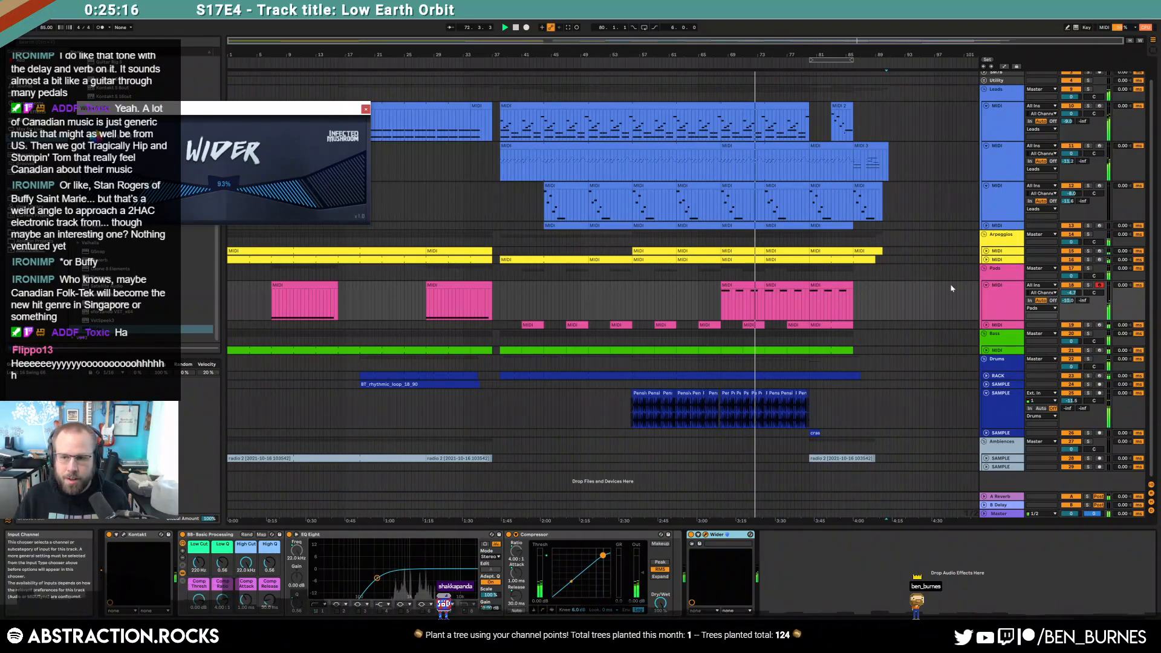
left_click(758, 286)
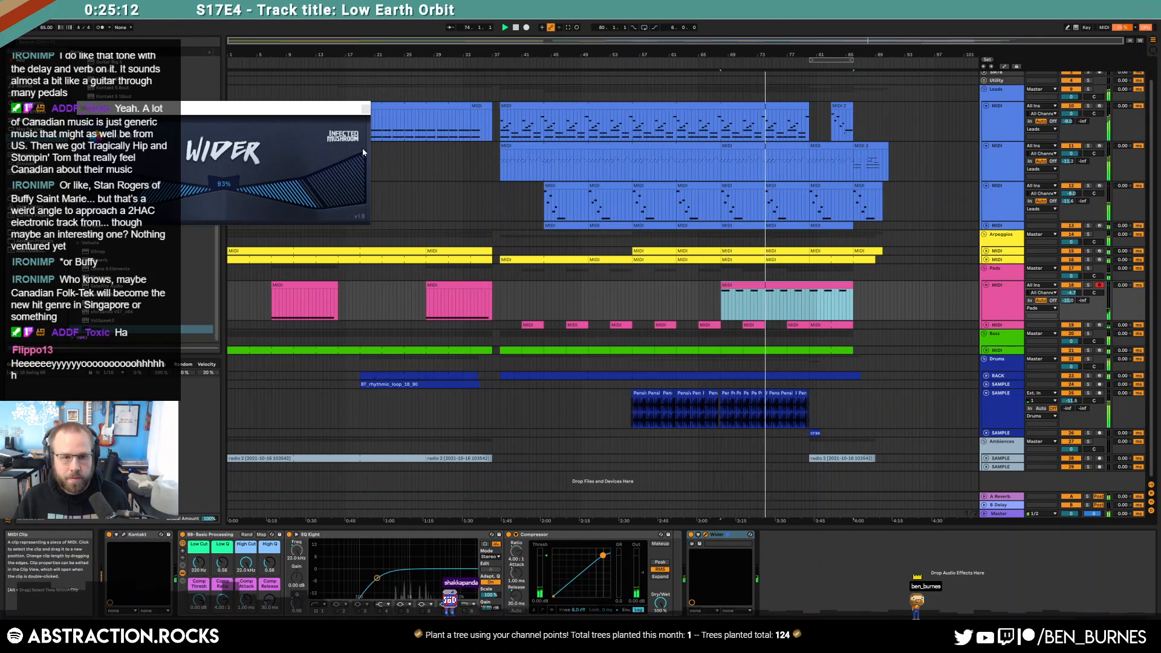
left_click(366, 109)
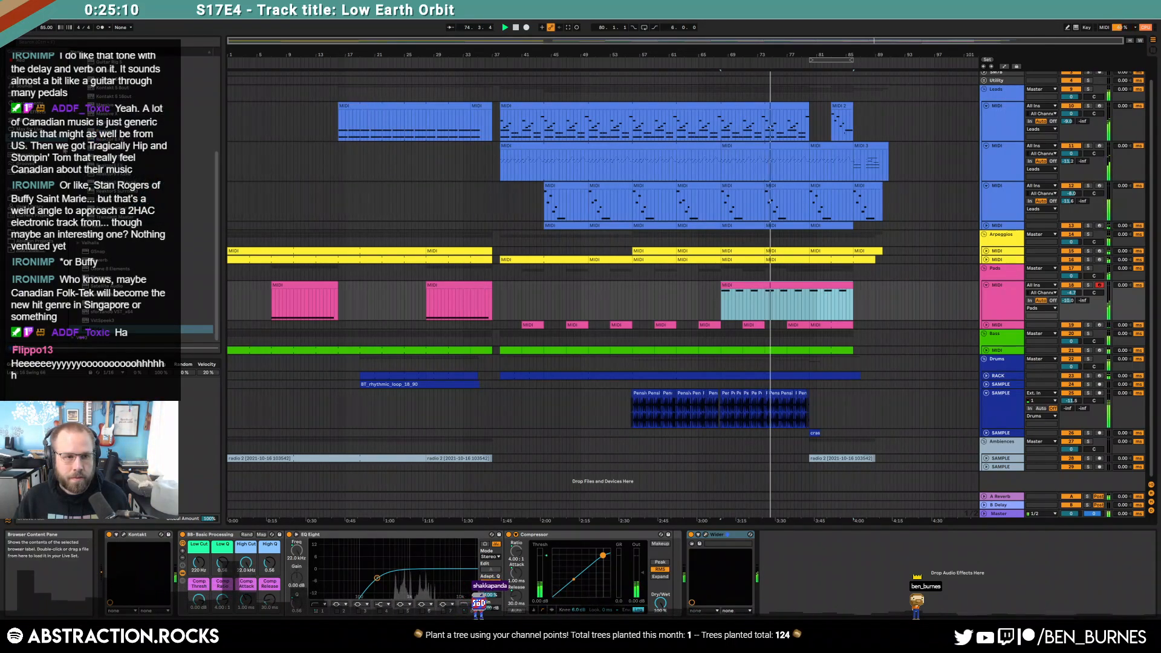
Step: Insert a Utility before Wider on the Pads track and lower its Gain to -8.89 dB
left_click(28, 112)
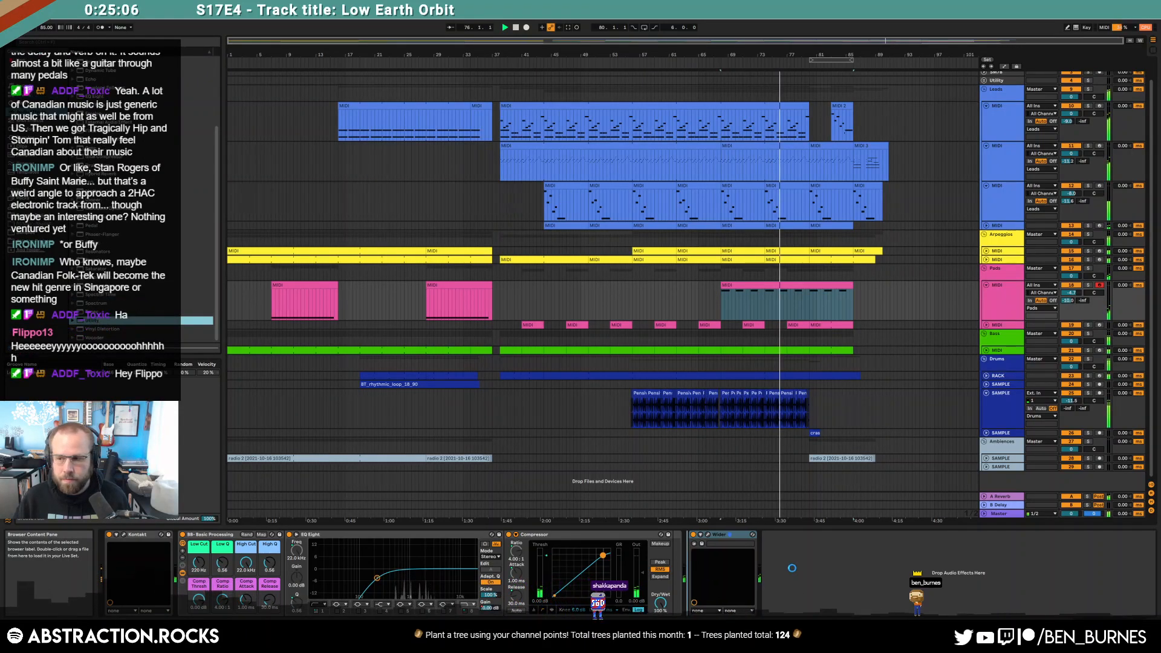
left_click_drag(780, 571, 801, 574)
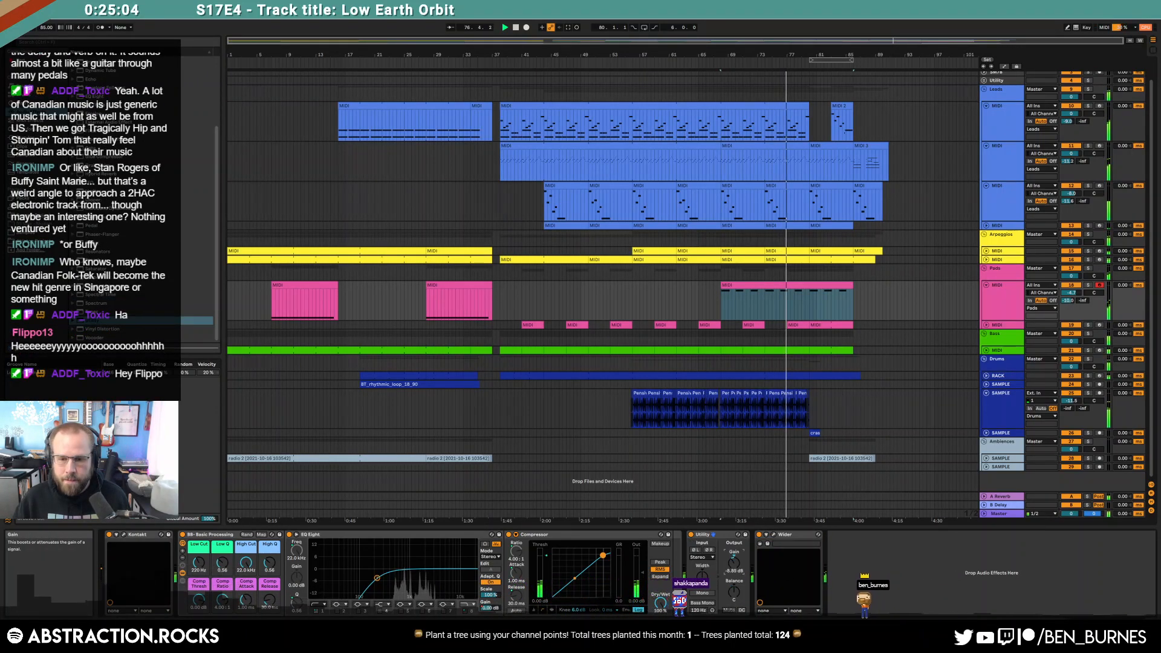
left_click_drag(729, 566, 731, 584)
Step: Automate the Pads track's Utility Gain at about 0 dB until around bar 63, dropping before the new pad part
key("a")
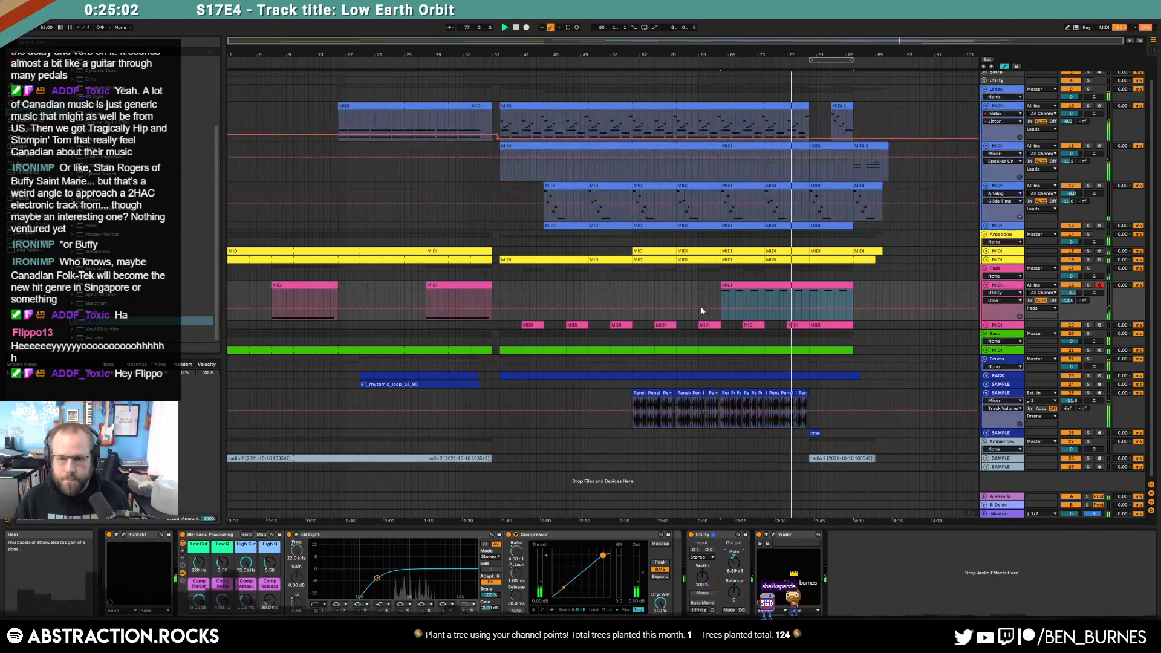
left_click_drag(686, 309, 684, 301)
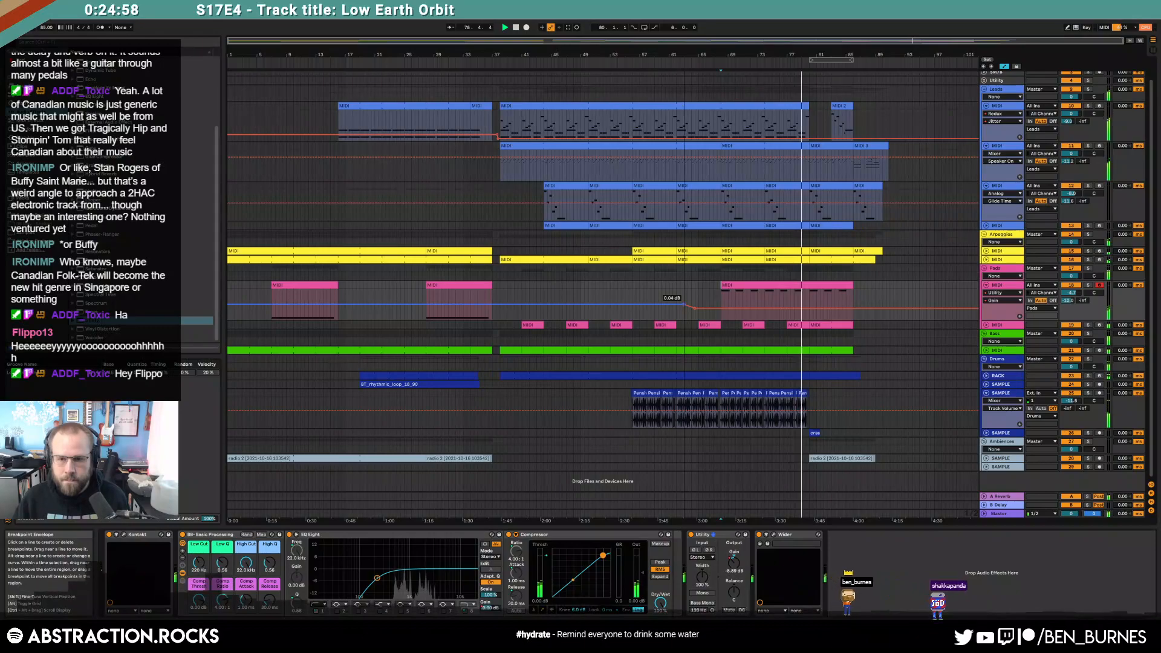
key("a")
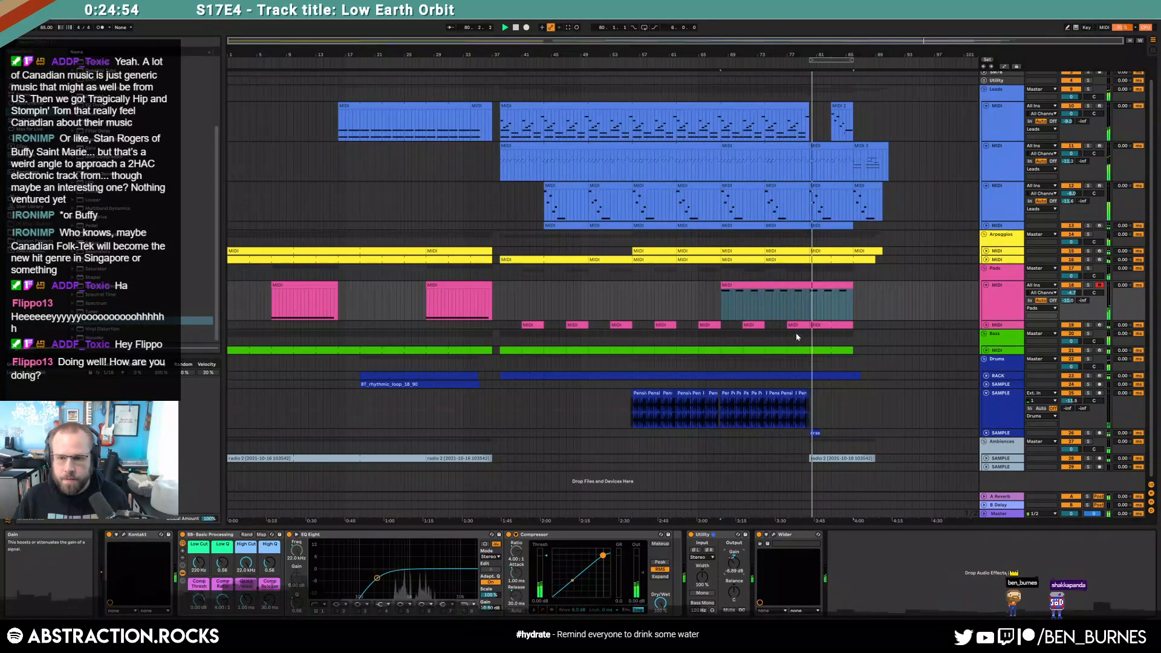
Step: Fade the Utility Gain automation down from about bar 80 to 86, and reset EQ Eight's Output Gain
key("a")
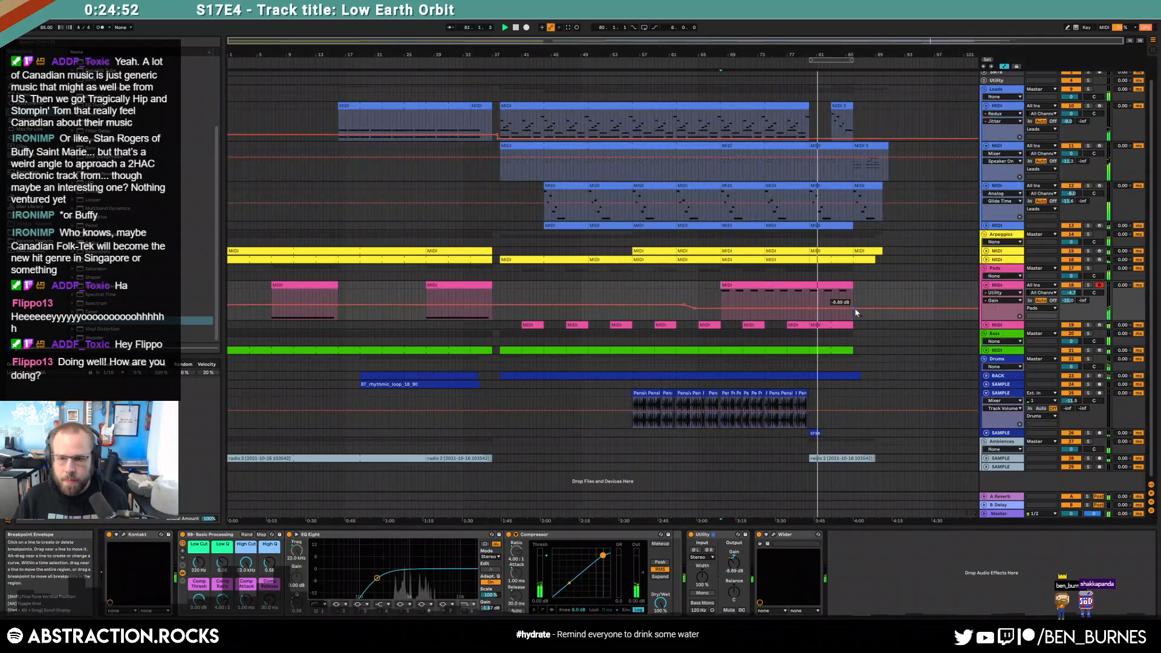
left_click_drag(854, 307, 855, 319)
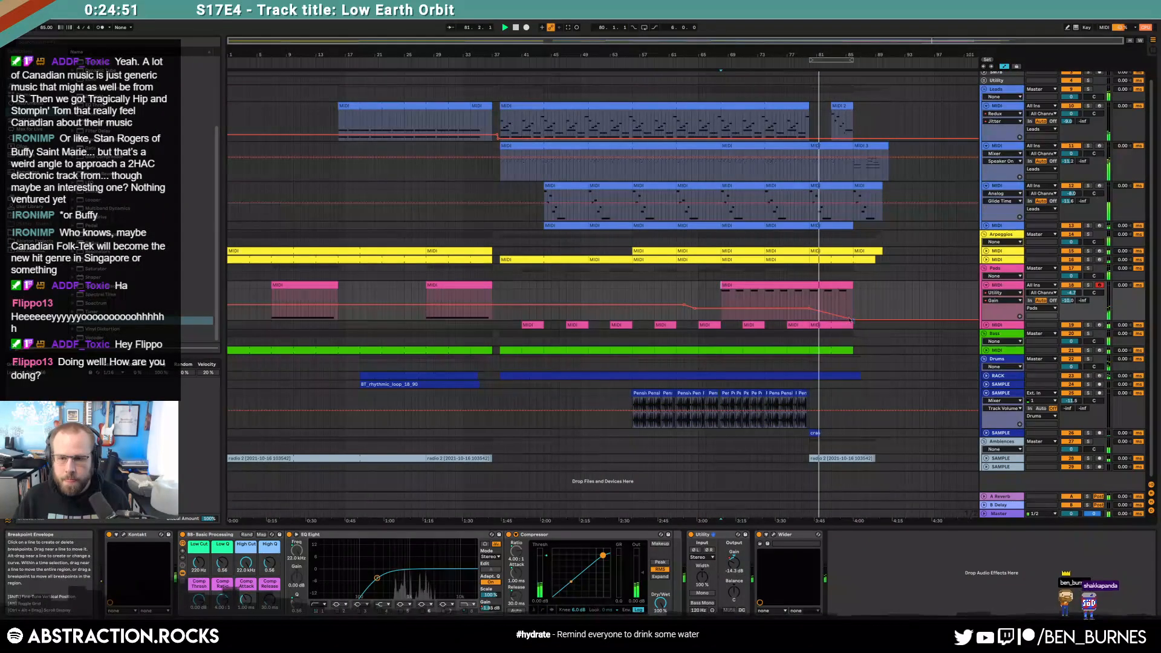
left_click(881, 308)
double_click(491, 608)
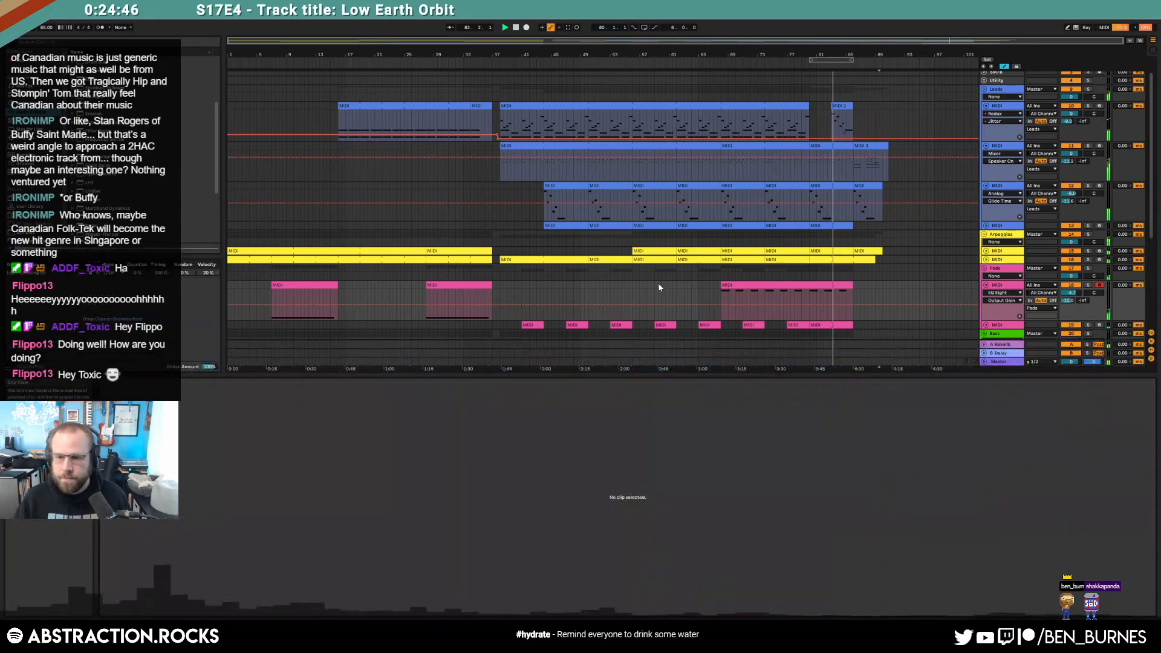
key("a")
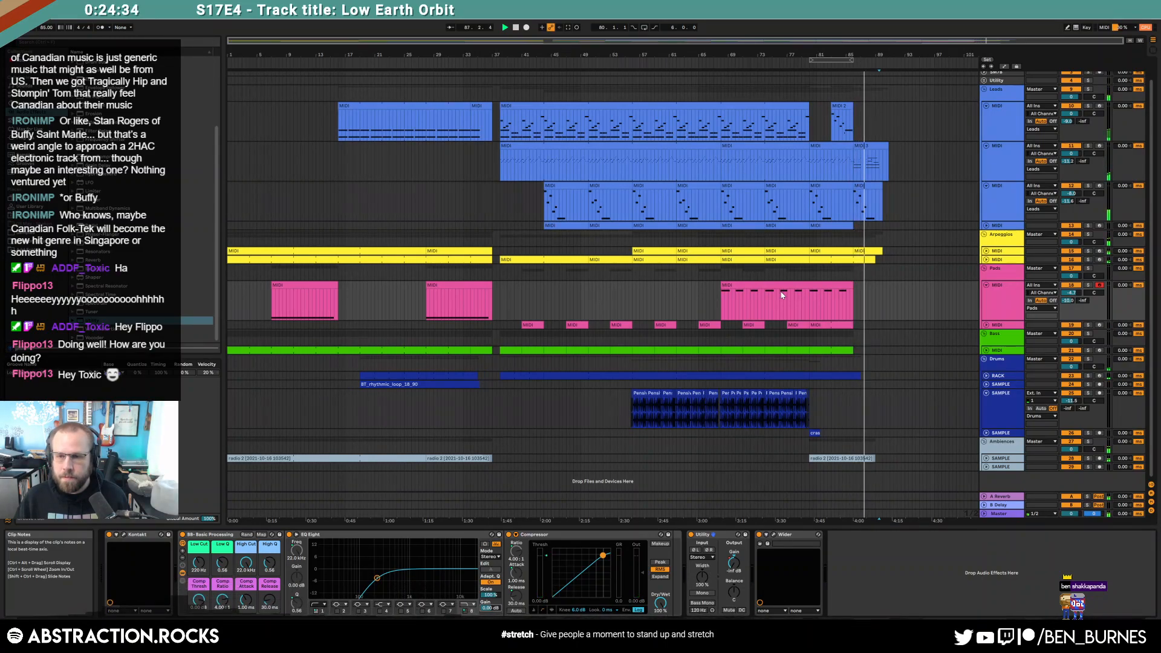
Step: Try the final C3 note of the ending arpeggio clip an octave higher and bring it back down
left_click(864, 185)
double_click(863, 185)
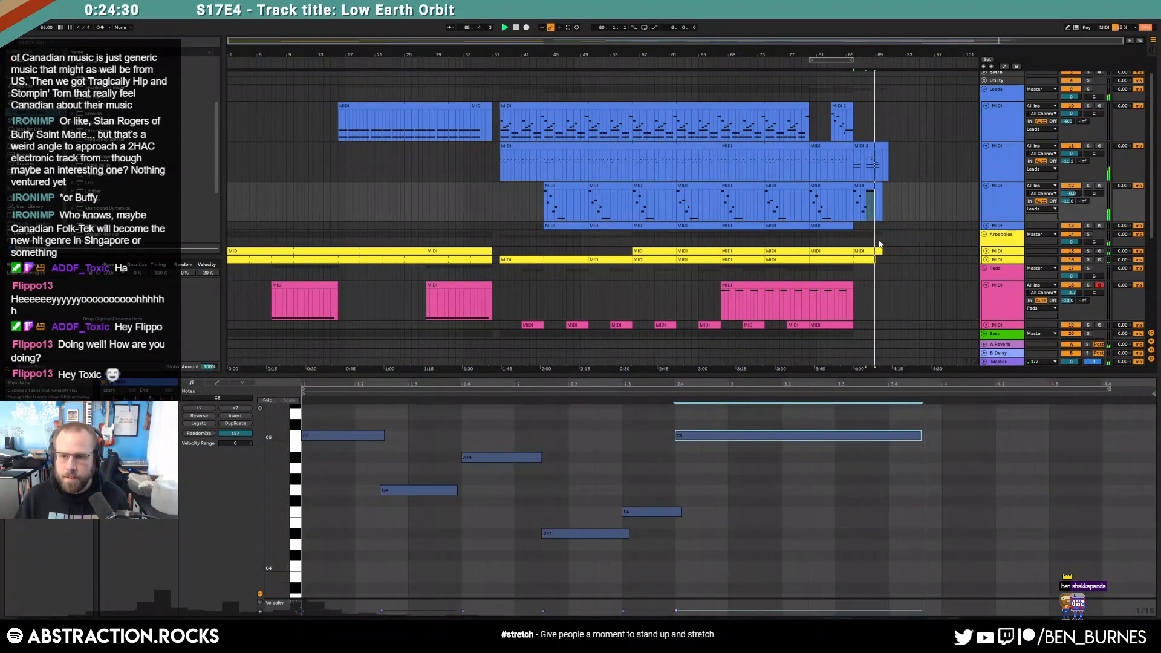
left_click(875, 251)
left_click(770, 592)
key("shift+Up")
key("shift+Down")
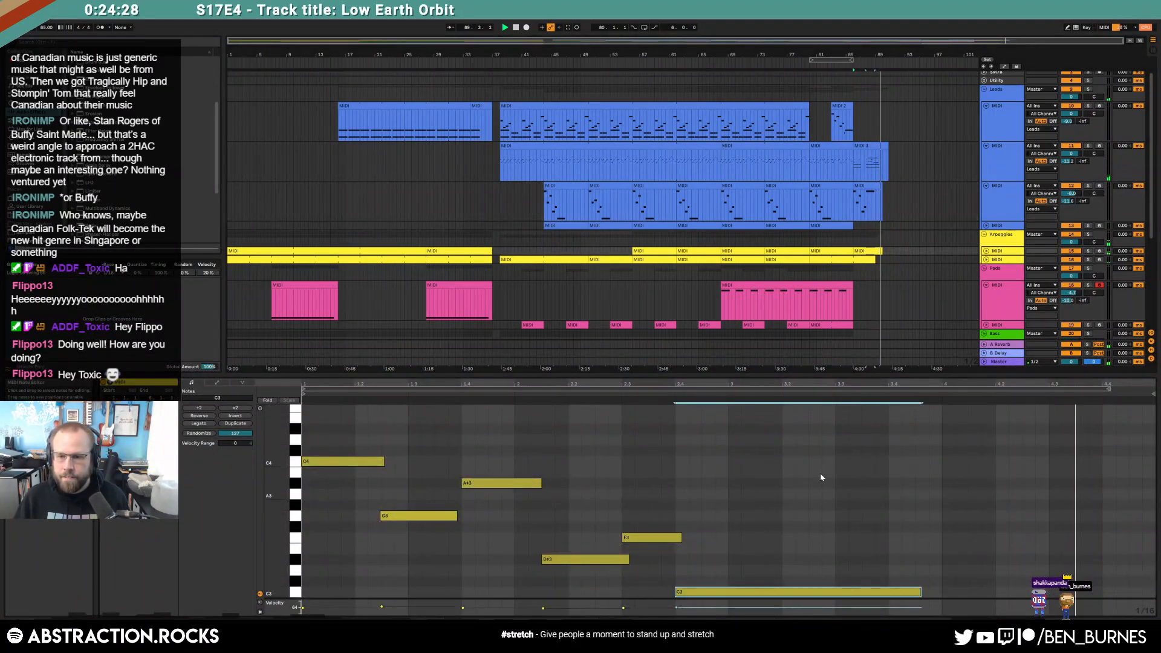
Step: Lower the third lead's final C5 to C4, shorten it, add a slightly overlapping C5 copy after it, and play the ending
left_click(869, 186)
key("shift+Down")
left_click_drag(922, 567, 789, 566)
key("ctrl+d")
key("shift+Up")
key("Left")
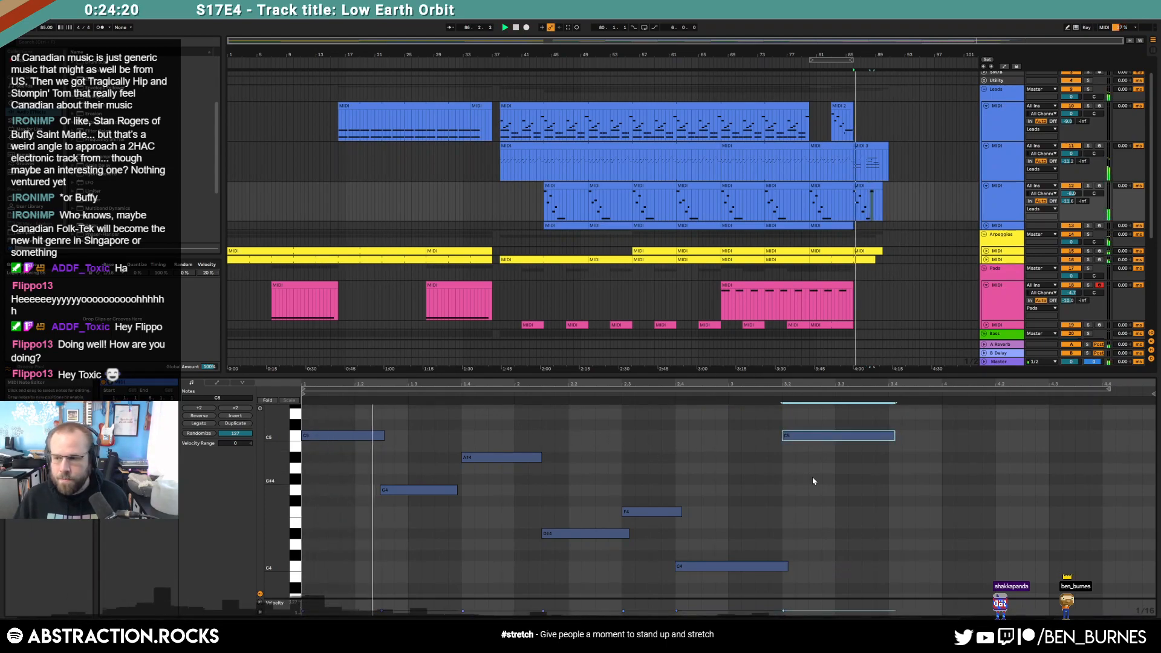
key("space")
key("shift+Tab")
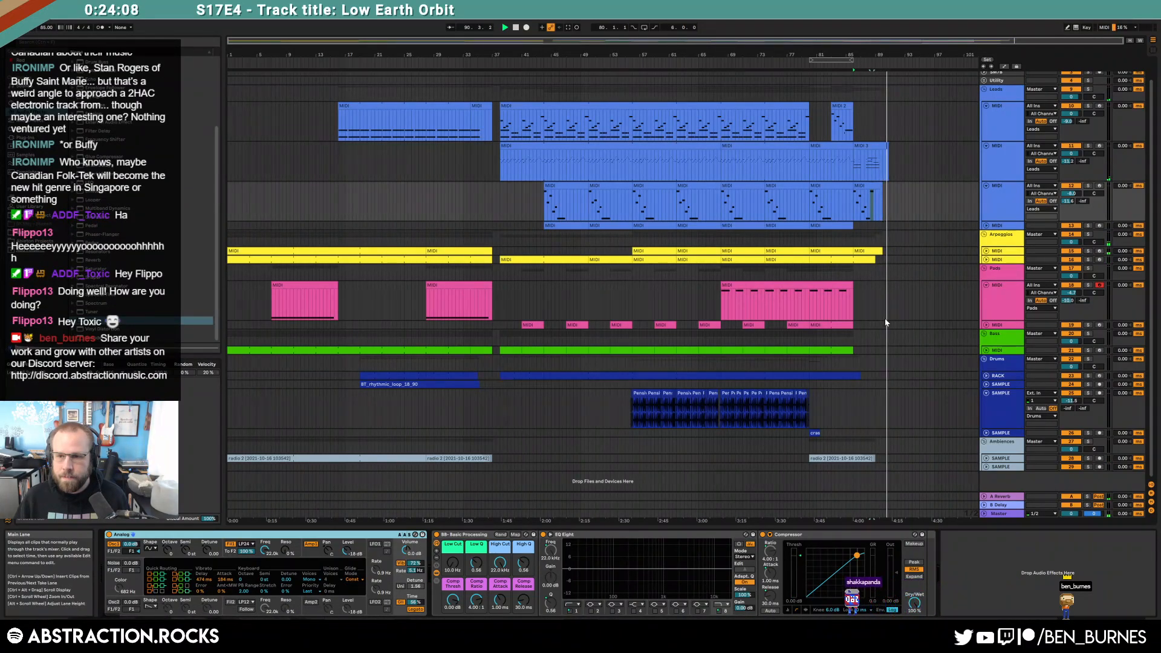
scroll(892, 308, "up", 2)
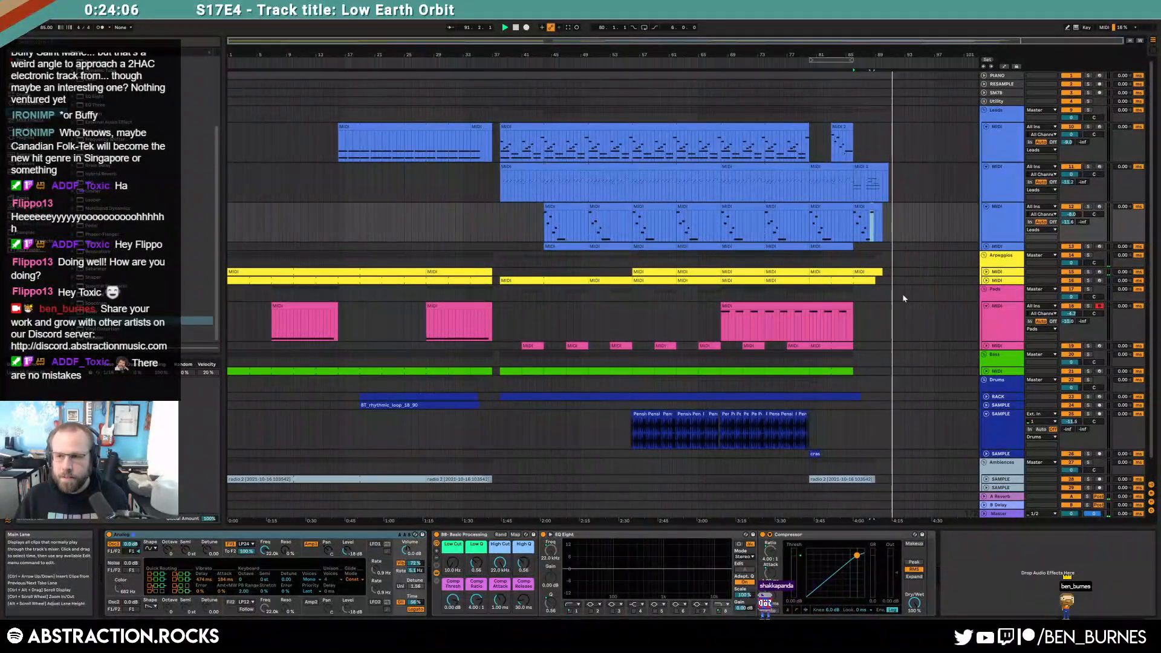
Step: Export the Master for 91 bars from bar 1 as 16-bit WAV "2021-10-16 Low Eartch Orbit.wav" to the Desktop
left_click(892, 77)
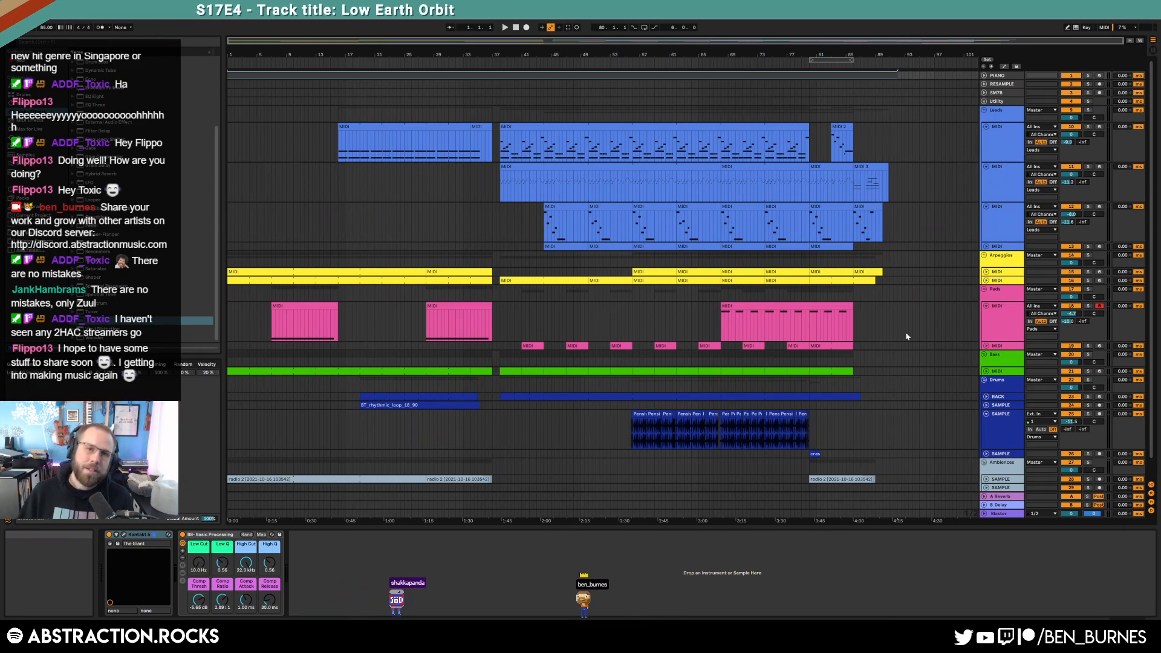
left_click(515, 28)
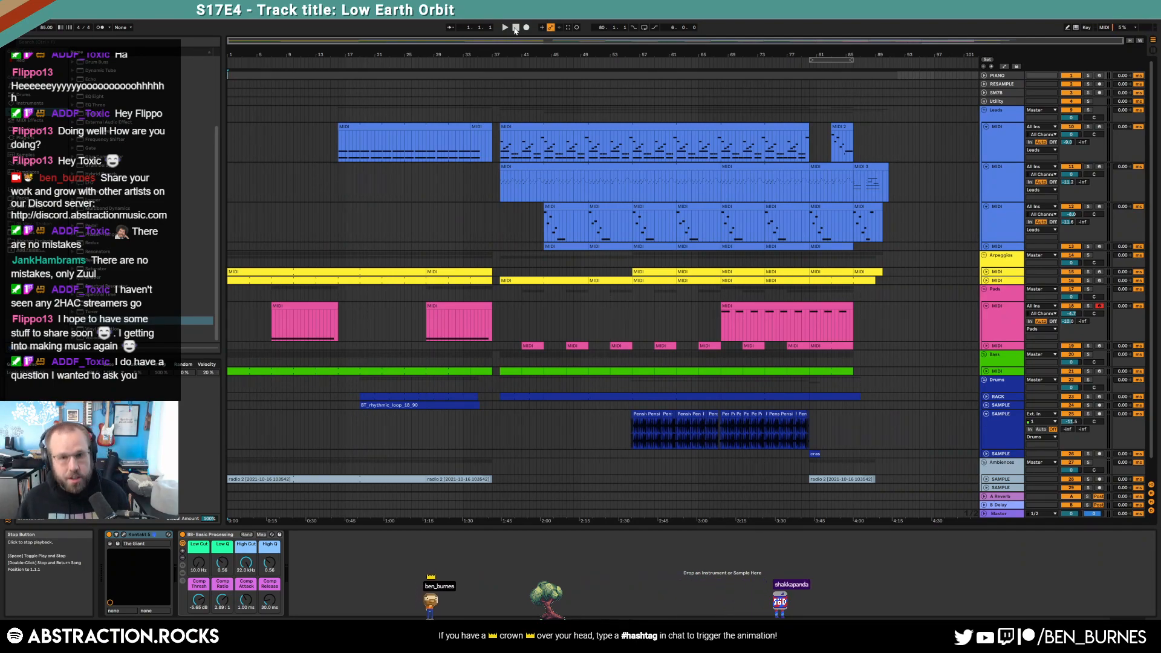
left_click(863, 73)
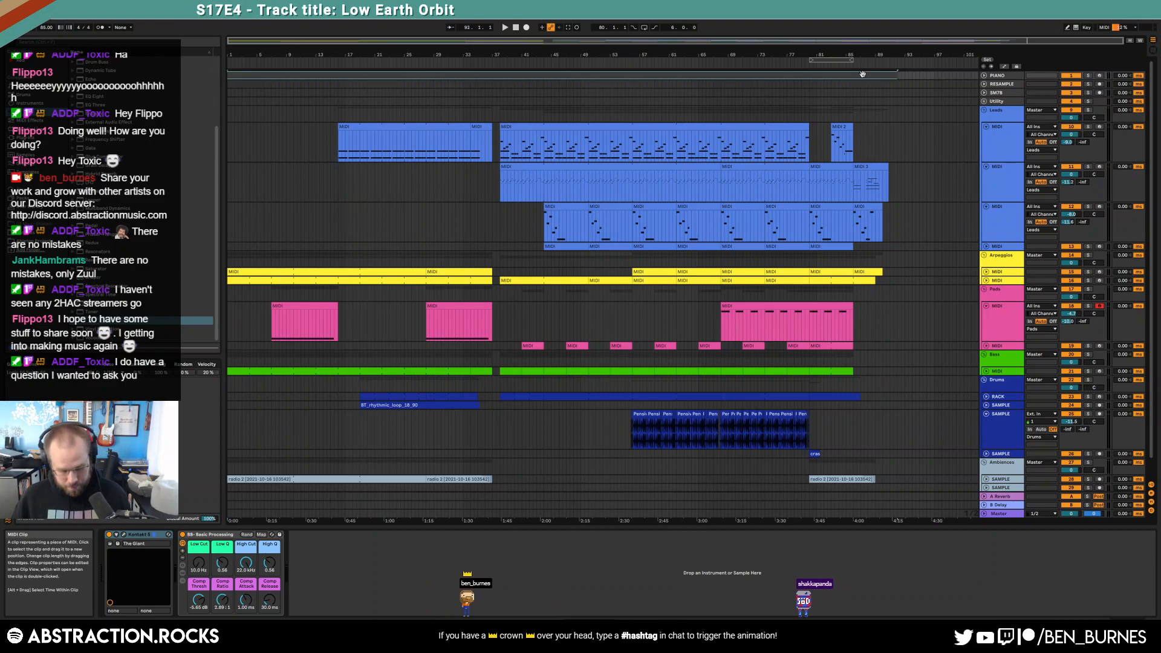
key("ctrl+shift+r")
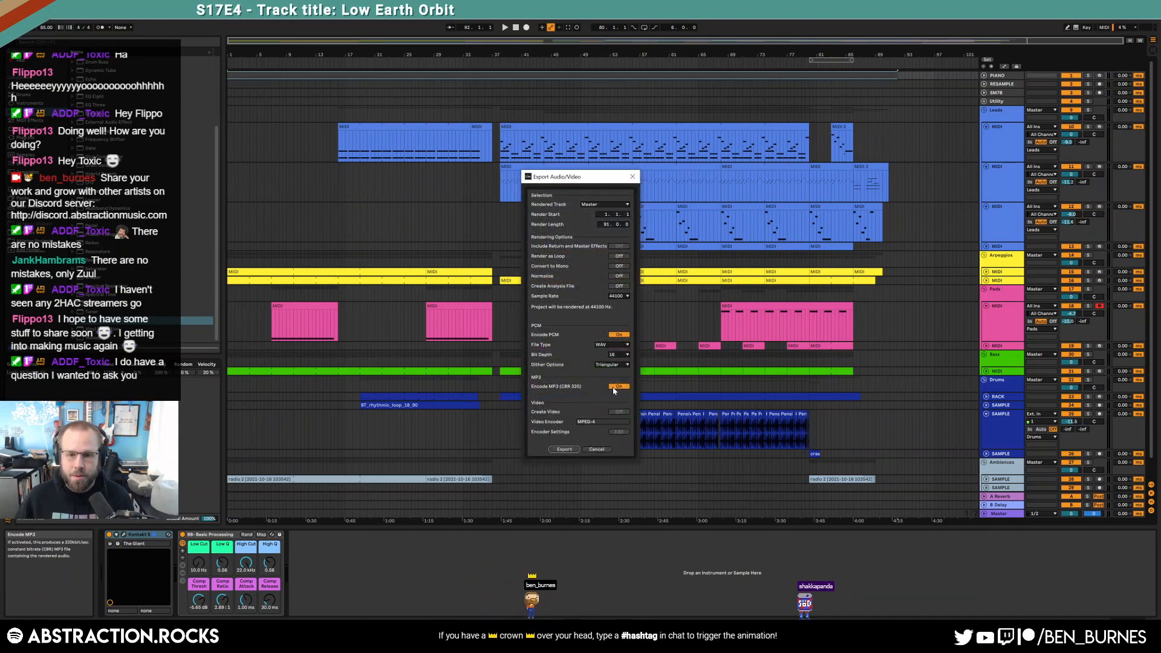
left_click(563, 450)
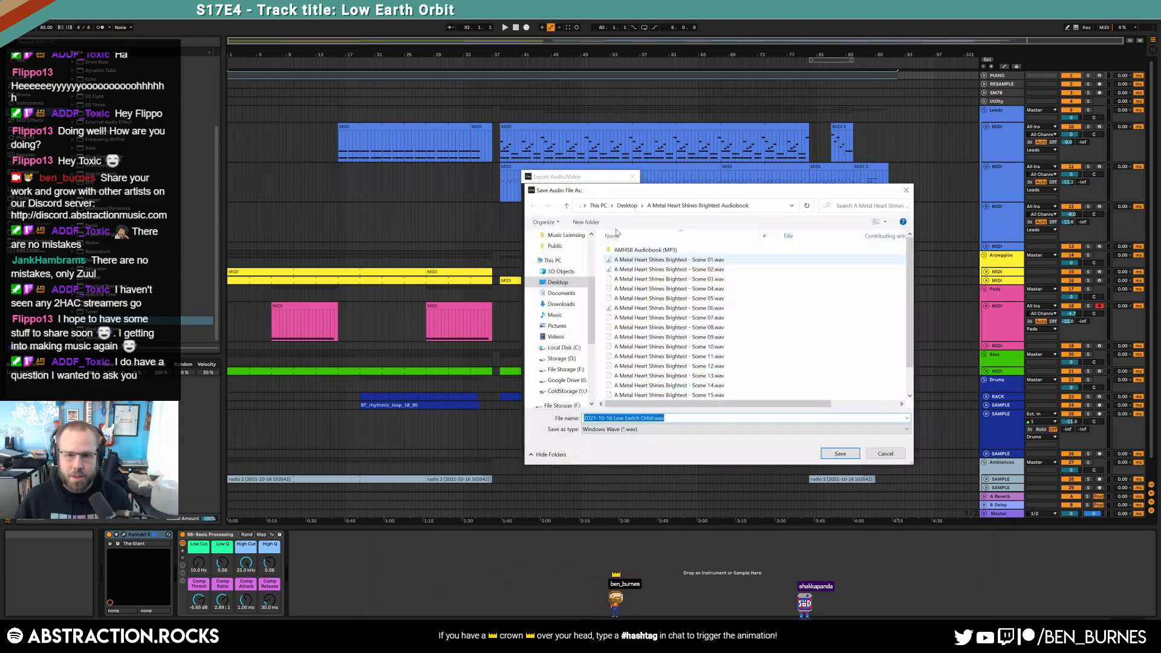
left_click(571, 404)
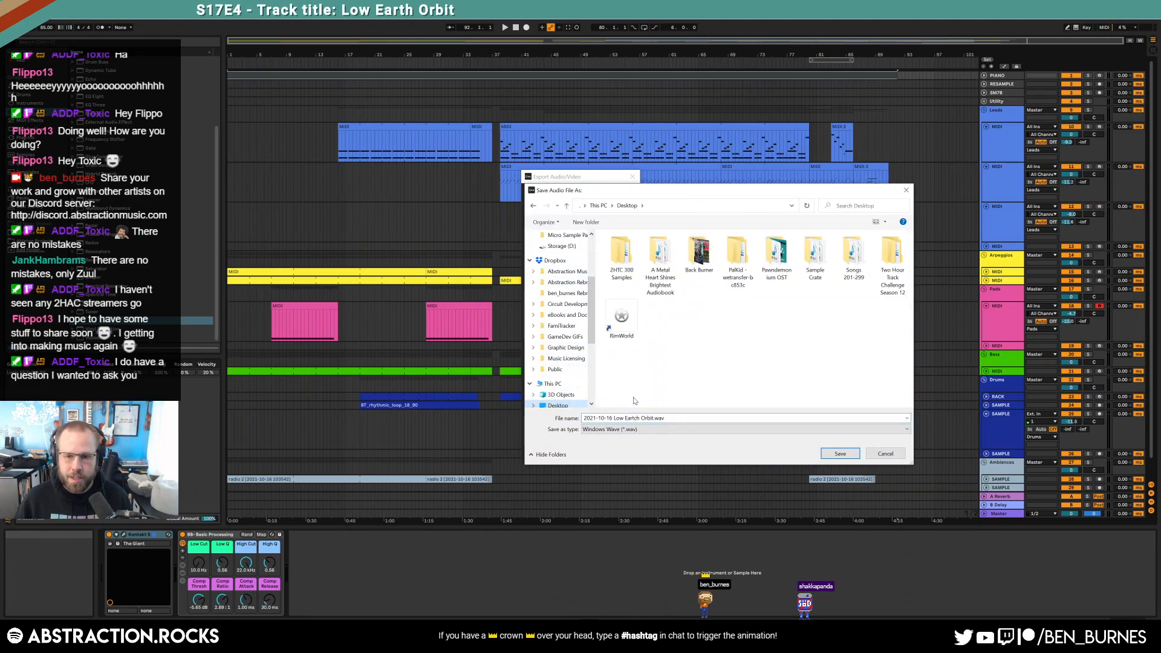
left_click(829, 454)
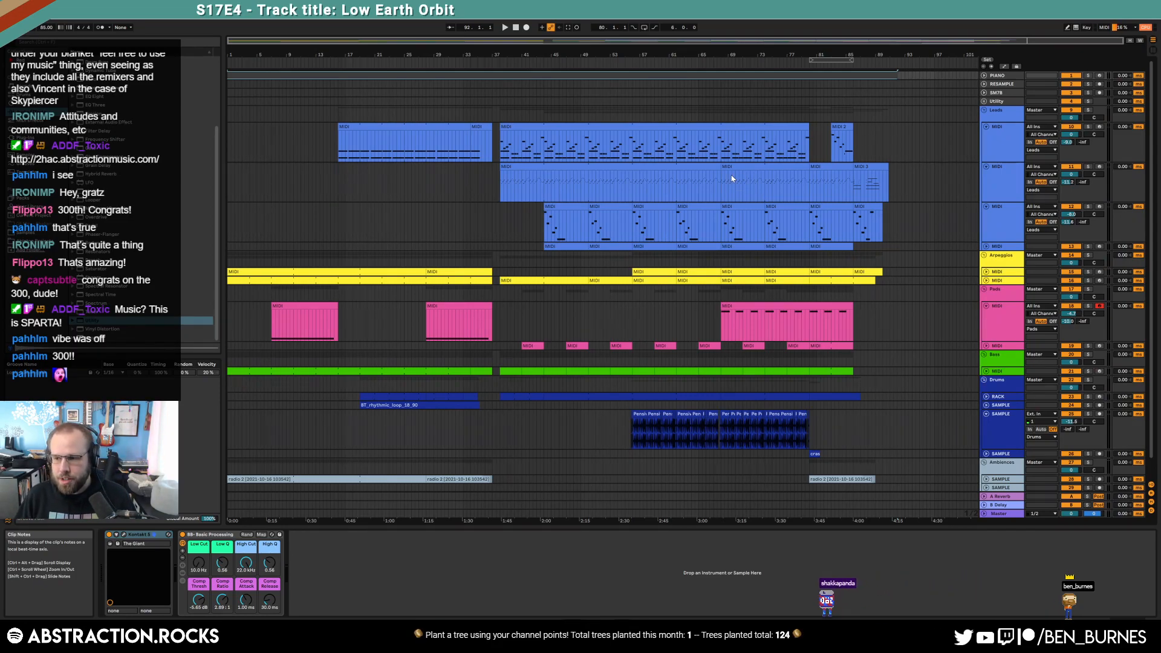
Step: Loop the arrangement from bar 38 to bar 86 and play across the loop point
left_click_drag(502, 151, 852, 159)
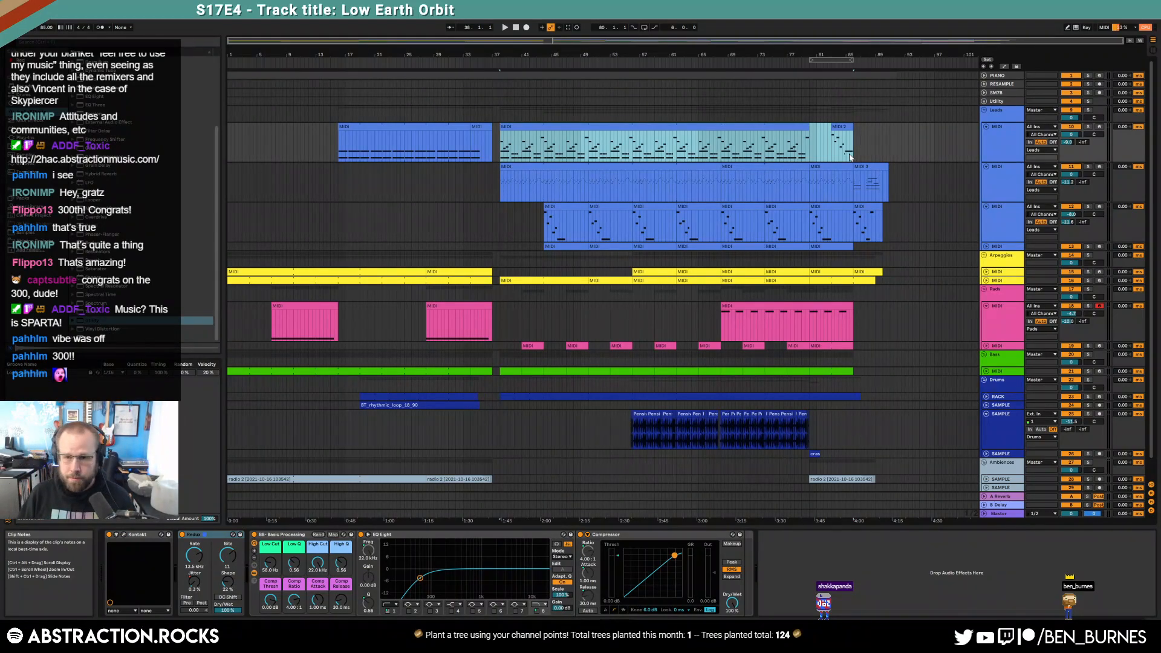
key("ctrl+l")
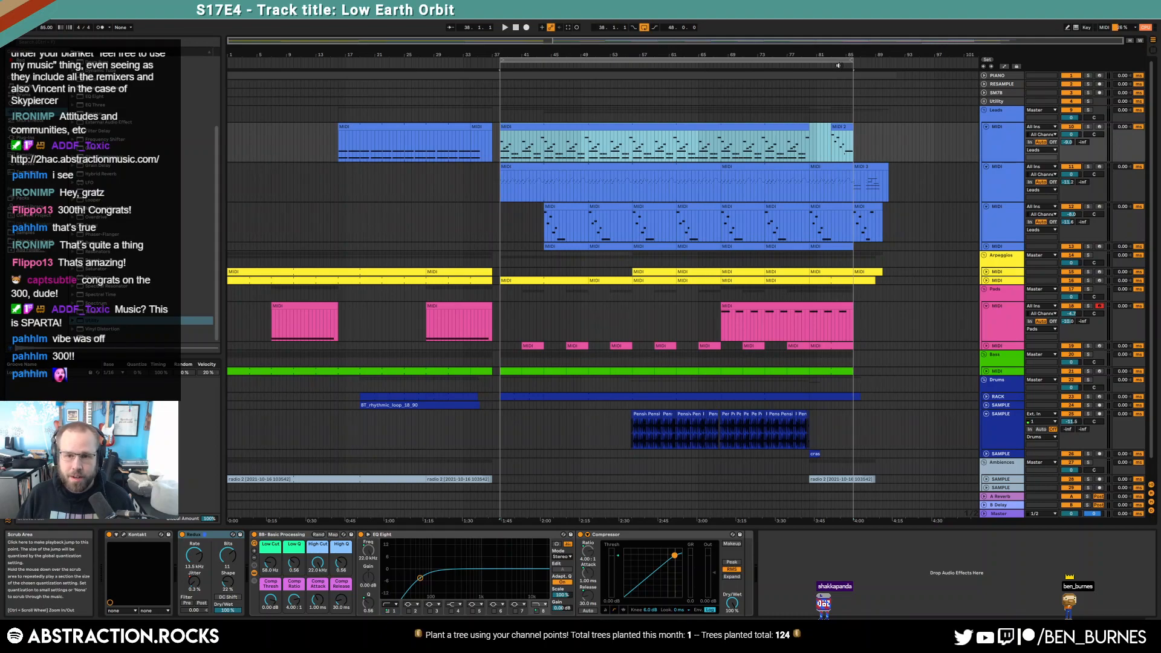
left_click(838, 65)
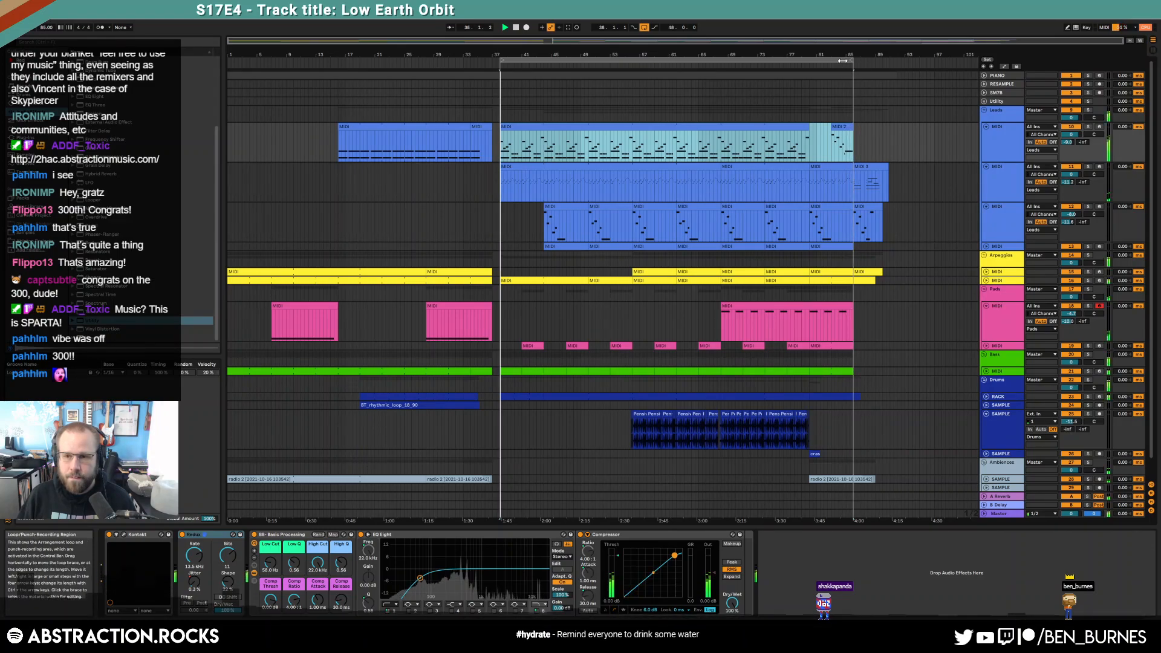
Step: Export the looped 48 bars from bar 38 as a WAV to the Desktop with Render as Loop on
left_click(843, 61)
key("ctrl+shift+r")
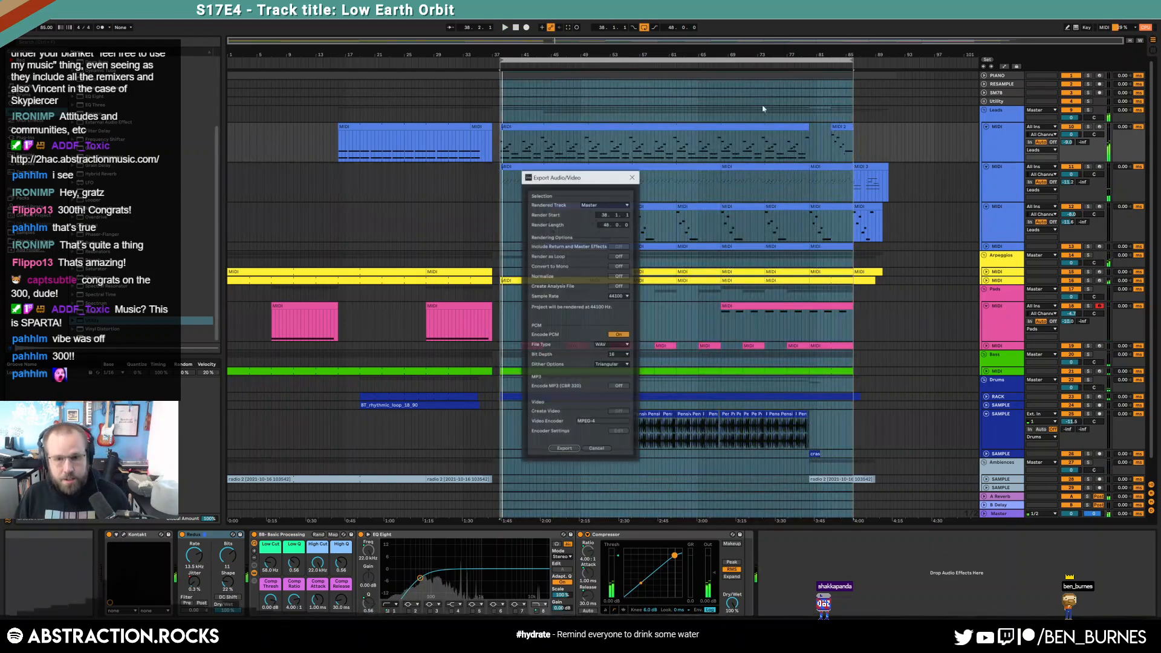
left_click(564, 450)
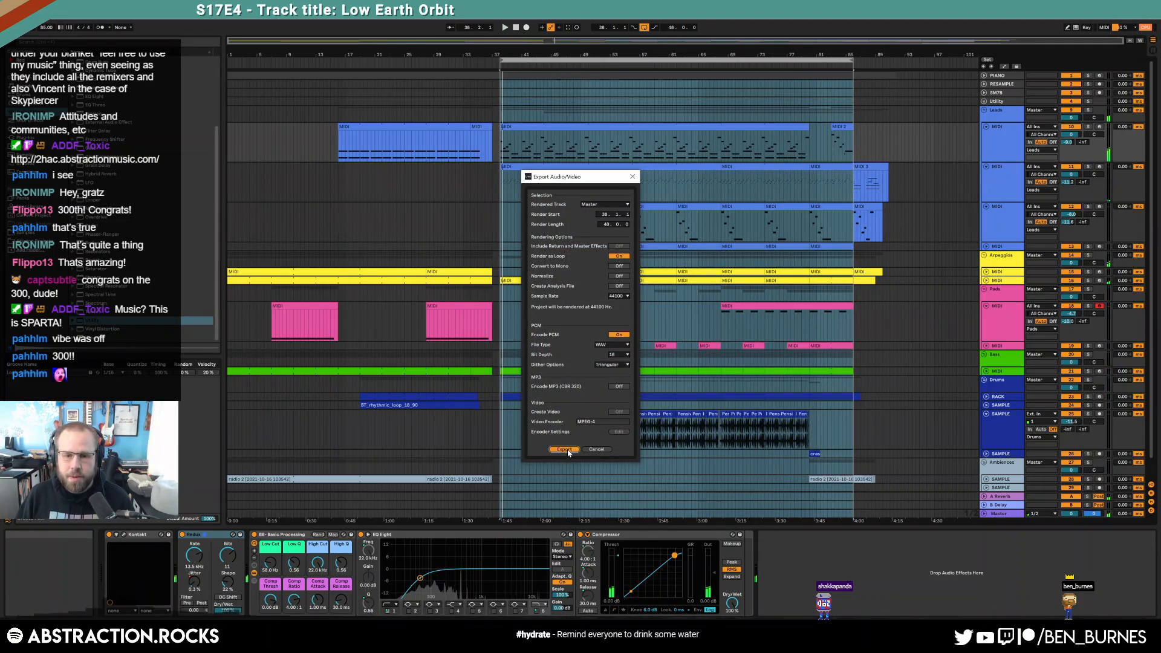
left_click(654, 418)
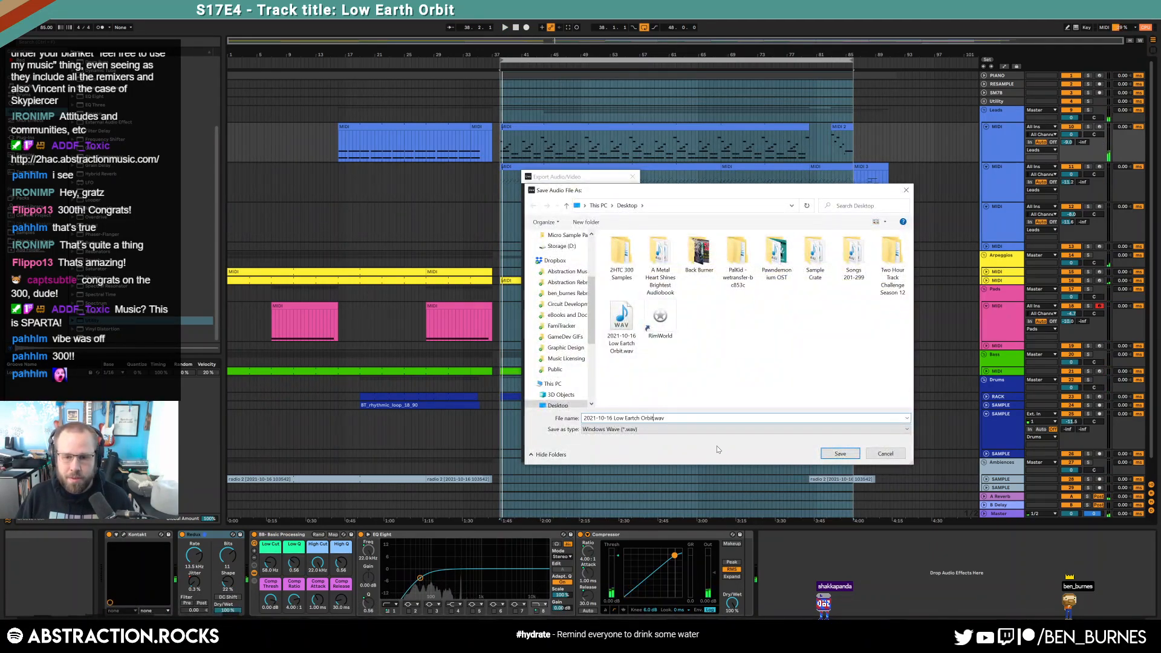
key("Return")
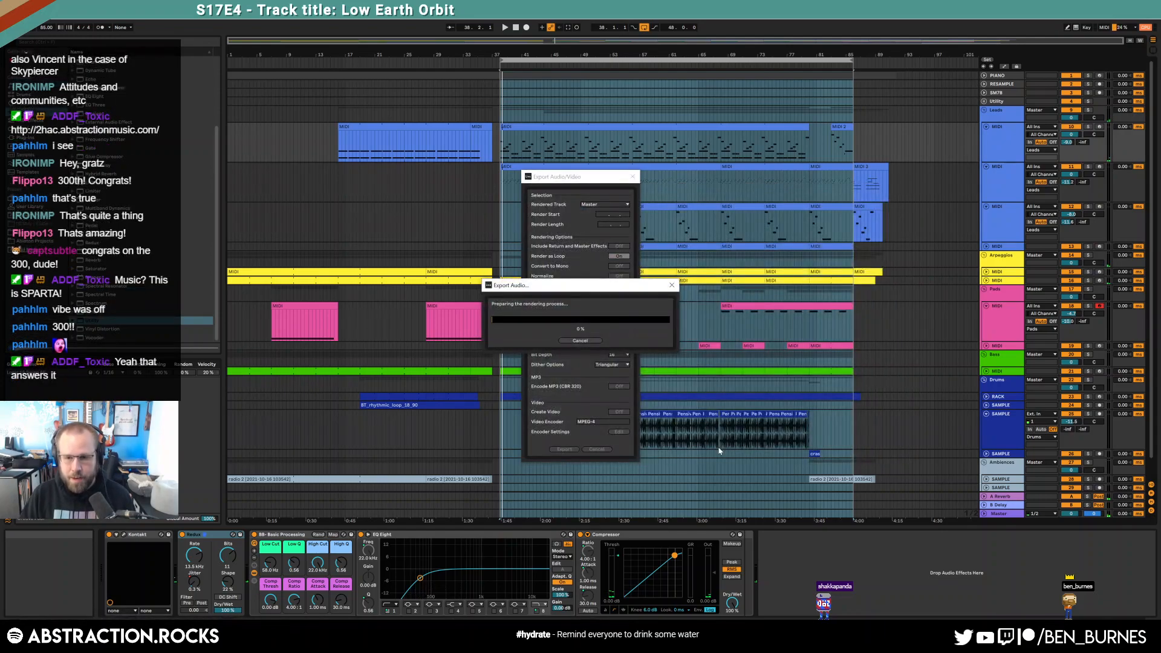